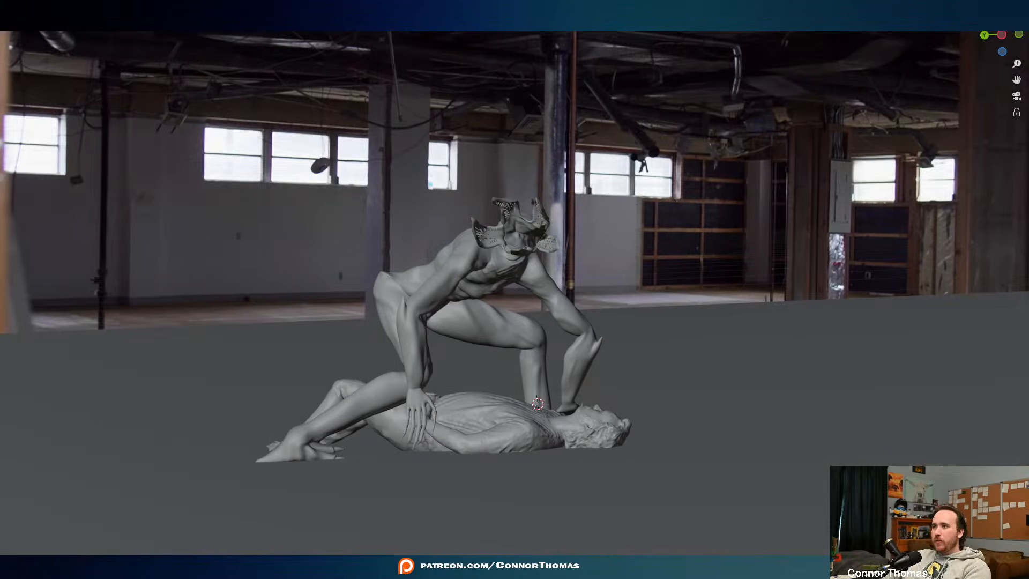
key("space")
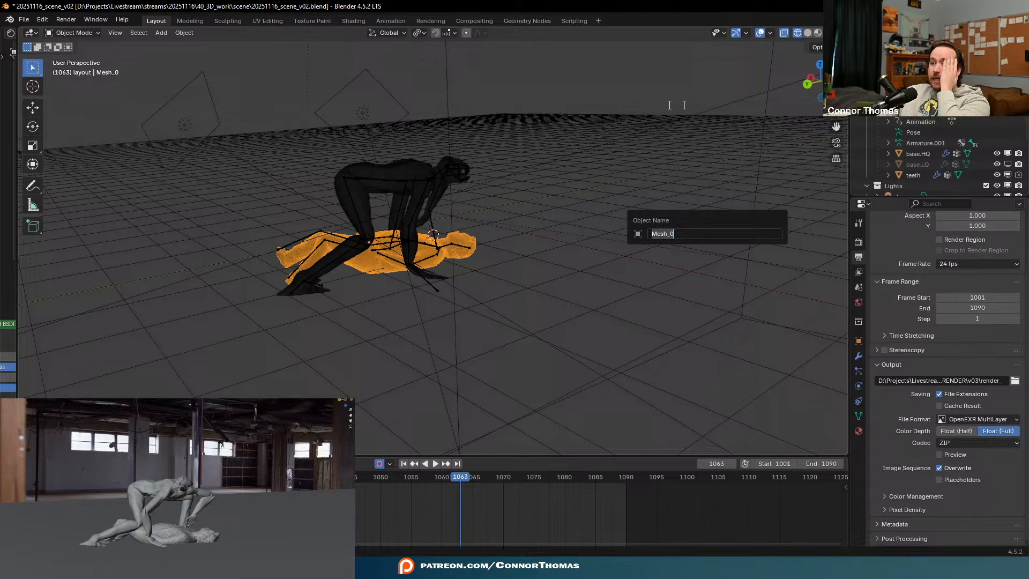
left_click(669, 105)
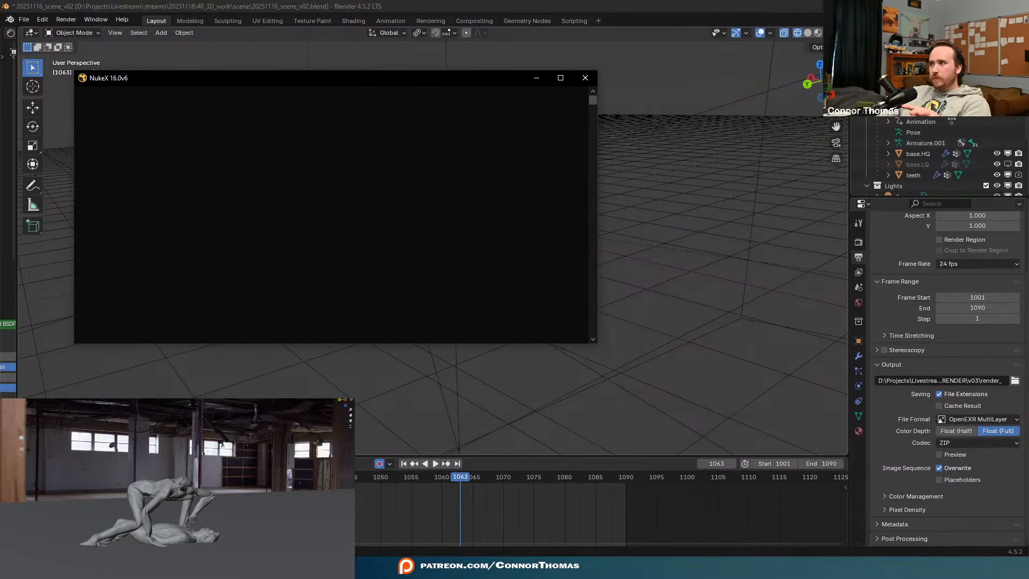
- Switch to the starting NukeX 16.0v6 session, clear away the other open windows and dismiss the licence expiry warning
left_click(968, 6)
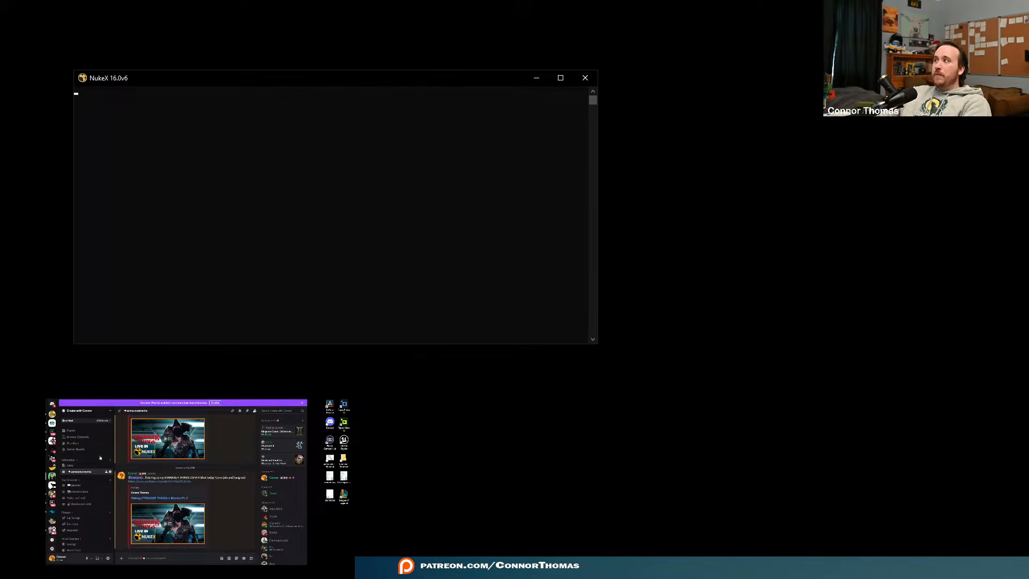
left_click(294, 398)
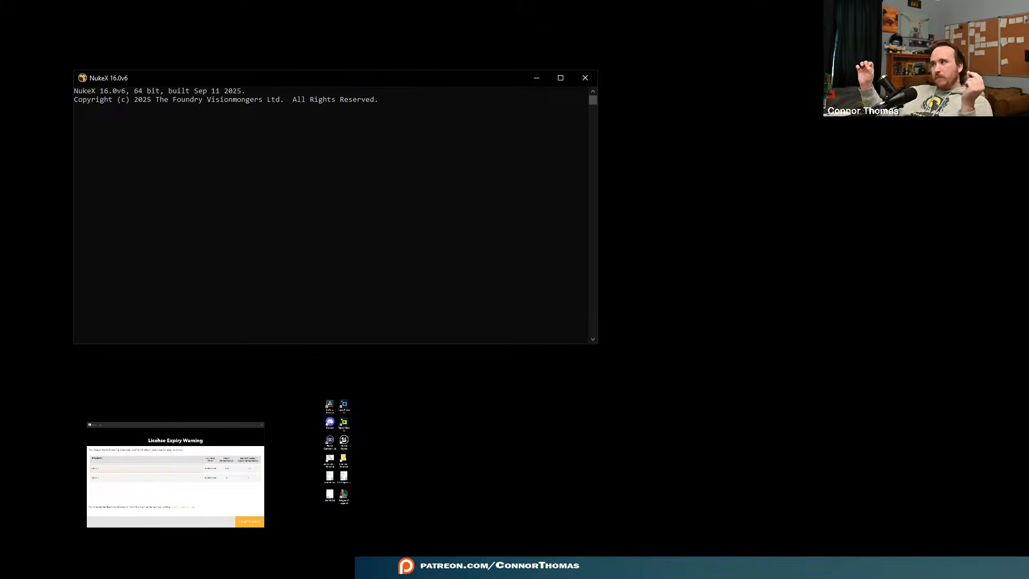
left_click(248, 522)
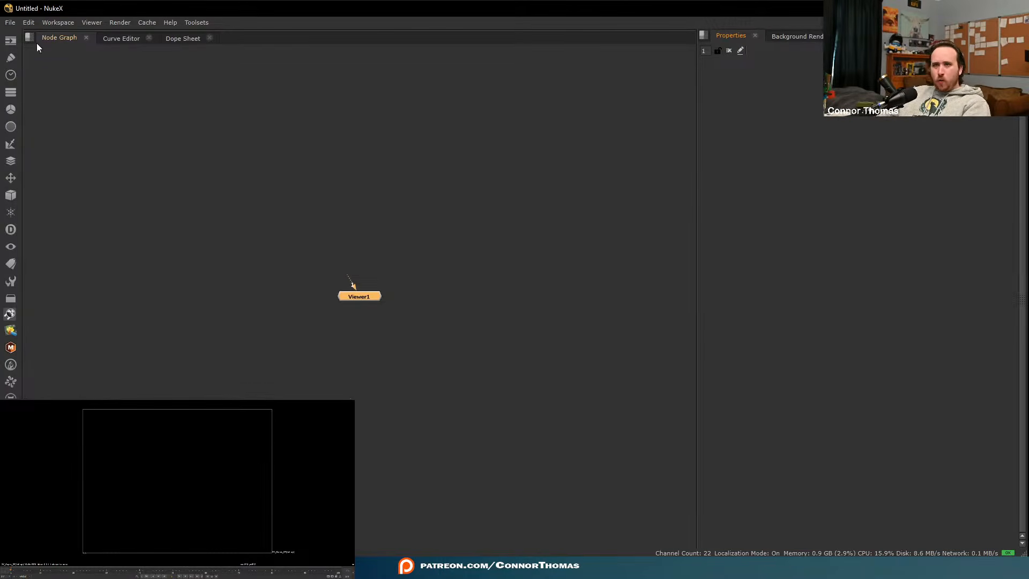
- Open the recent comp 20251116_v01.nk and save it as the new version 20251116_v02.nk
left_click(6, 22)
mouse_move(66, 57)
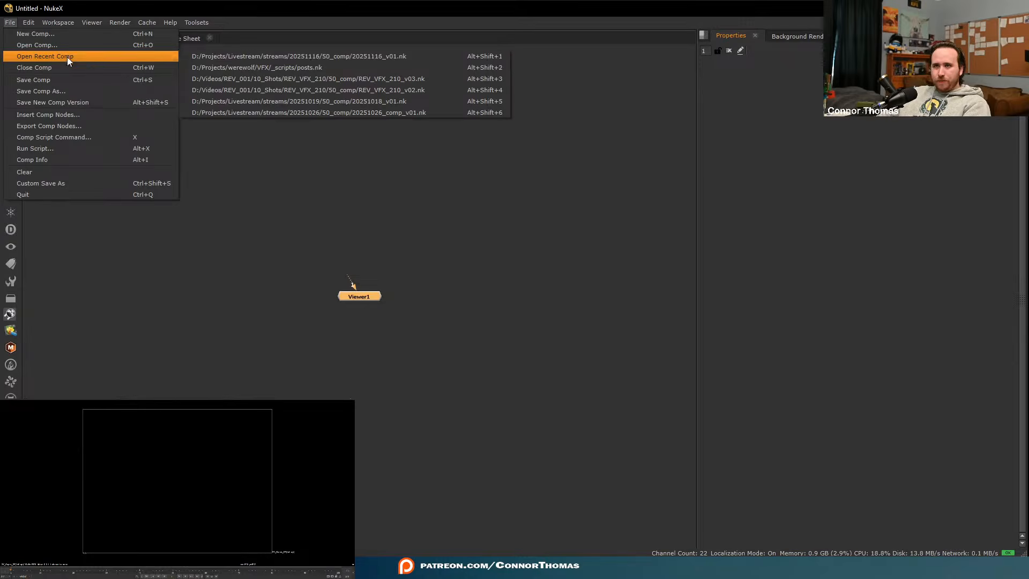
left_click(246, 59)
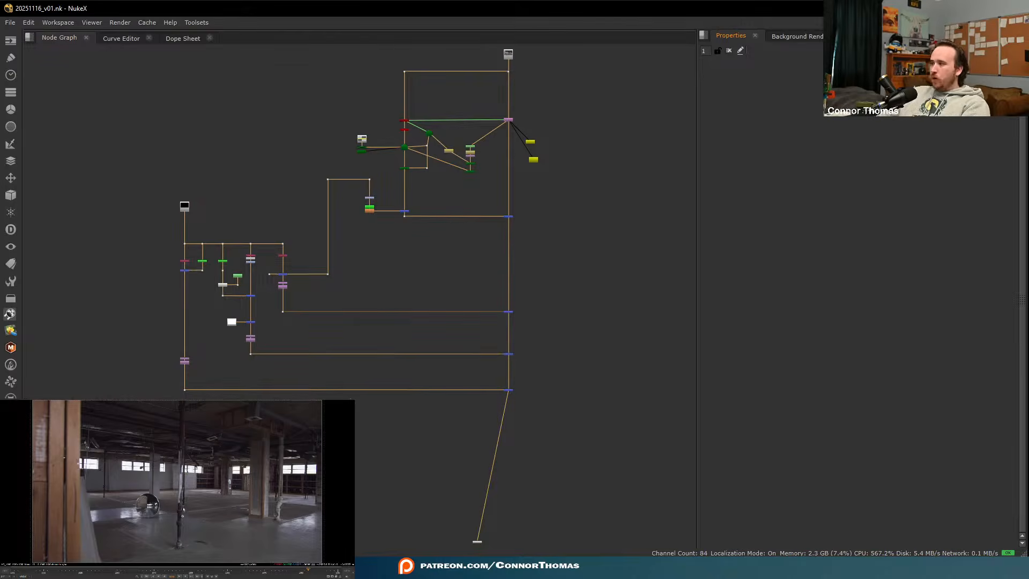
key("alt+shift+s")
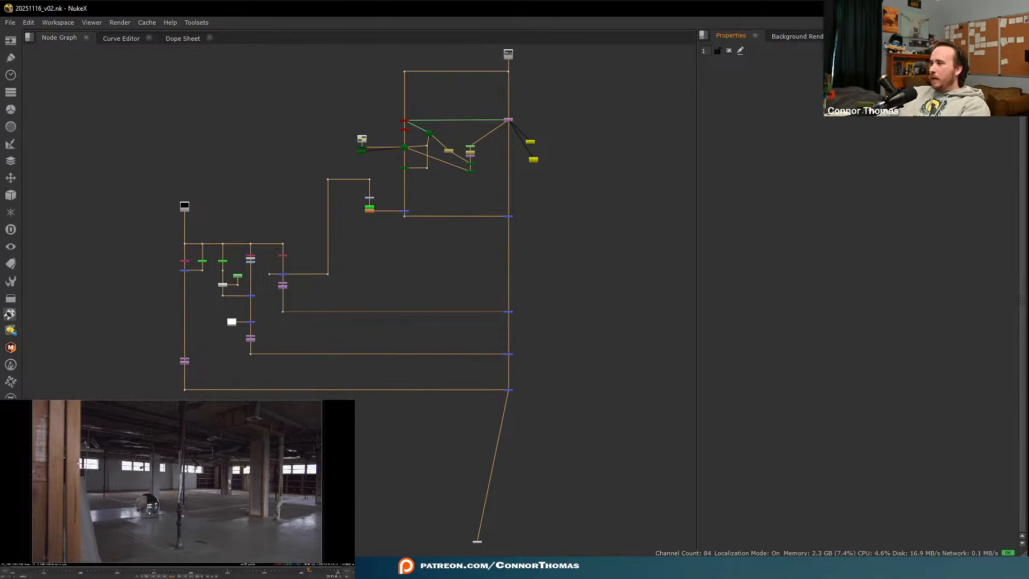
- Show the plate's Read node in the viewer's second input and compare it repeatedly with the comp output
left_click(186, 522)
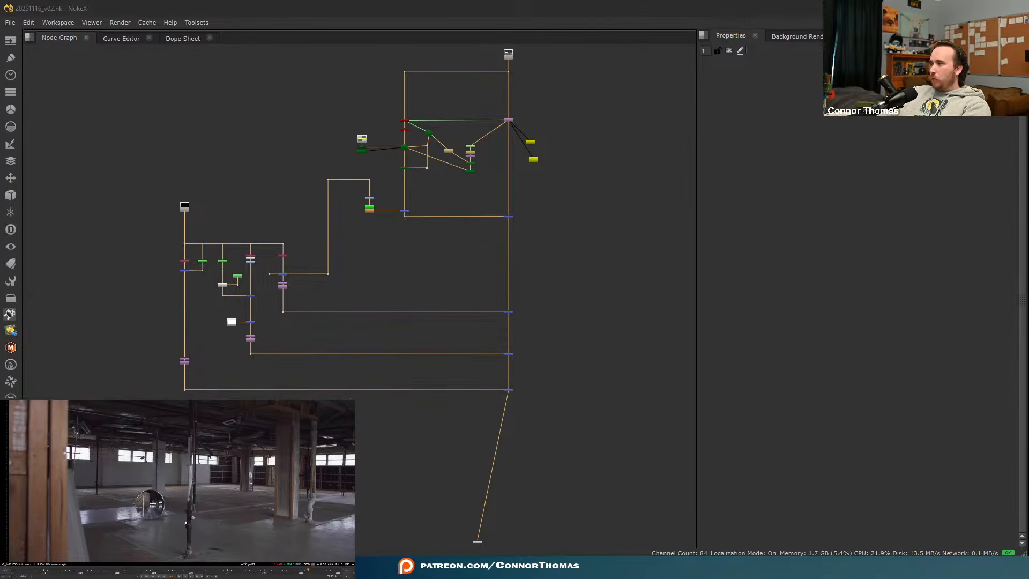
left_click_drag(495, 71, 574, 108)
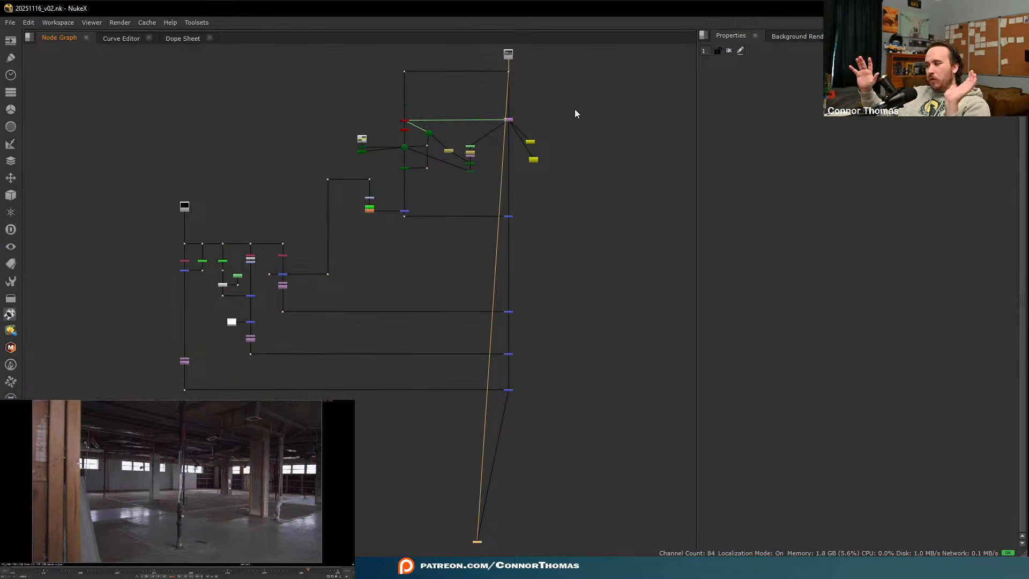
key("1")
key("2")
key("1")
key("2")
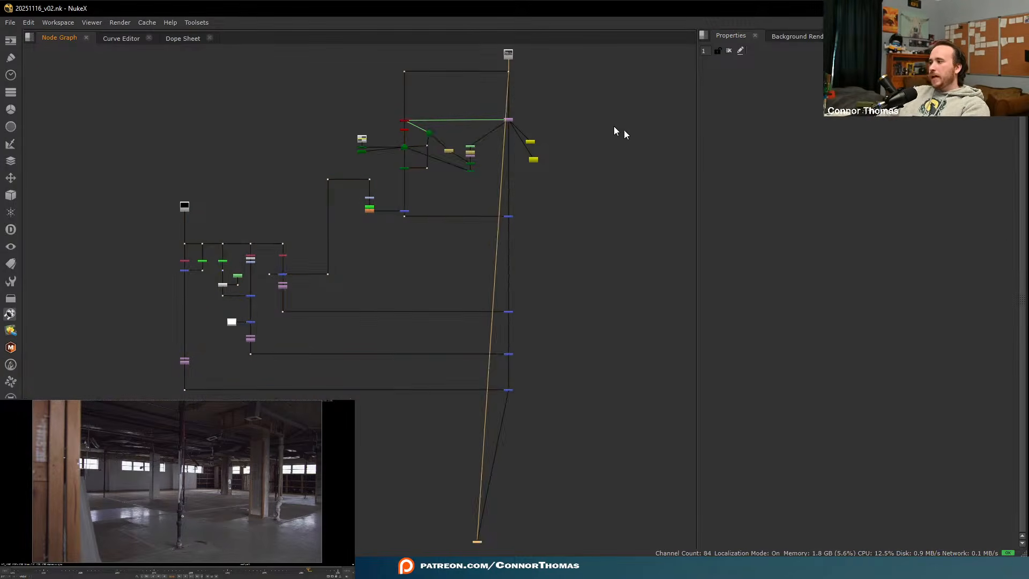
key("1")
key("2")
key("1")
key("2")
key("1")
key("2")
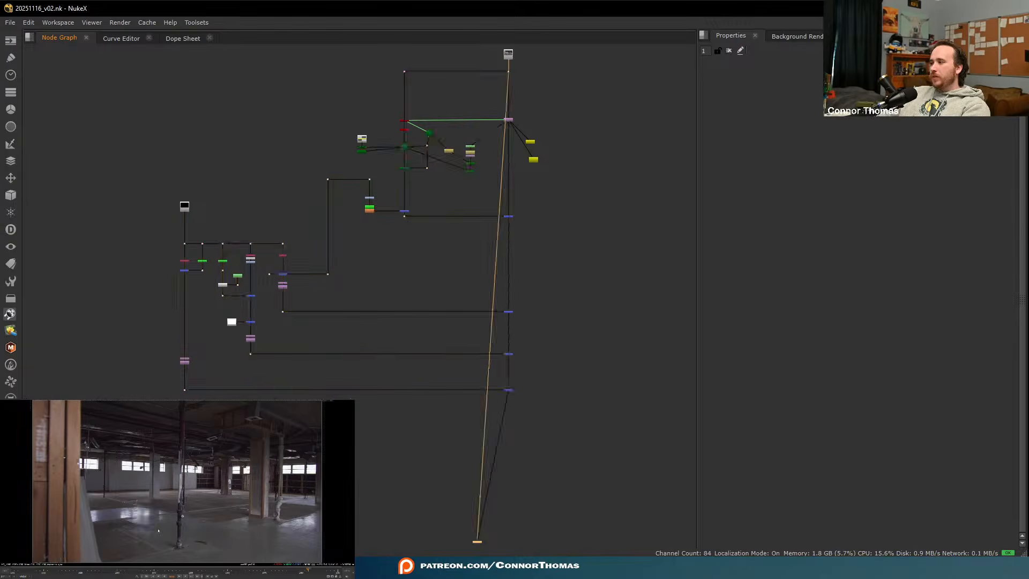
key("1")
scroll(129, 501, "down", 3)
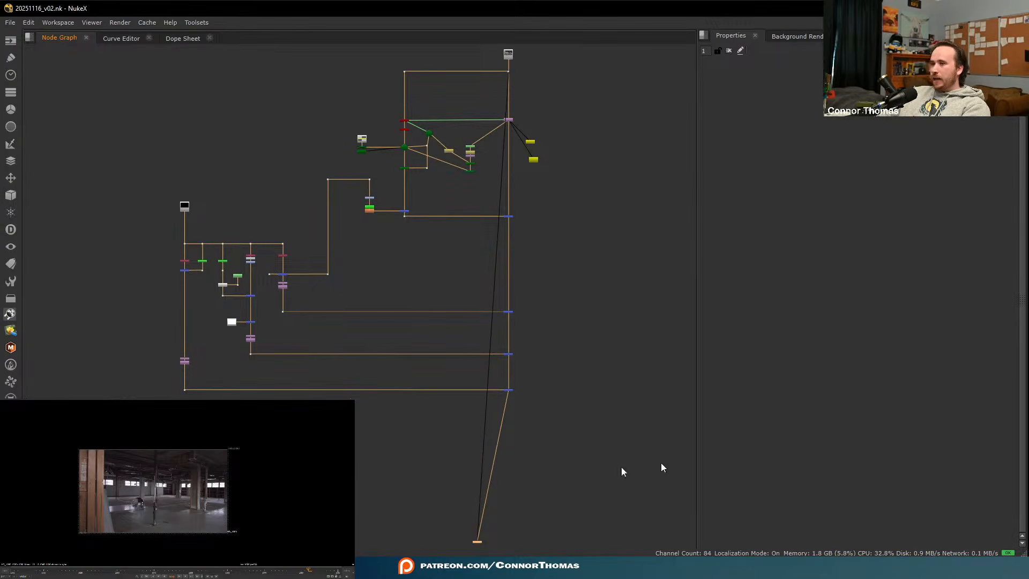
- Copy the LensDistortion node below the plate and paste it just beneath Merge2, the last merge of the comp
scroll(506, 119, "up", 8)
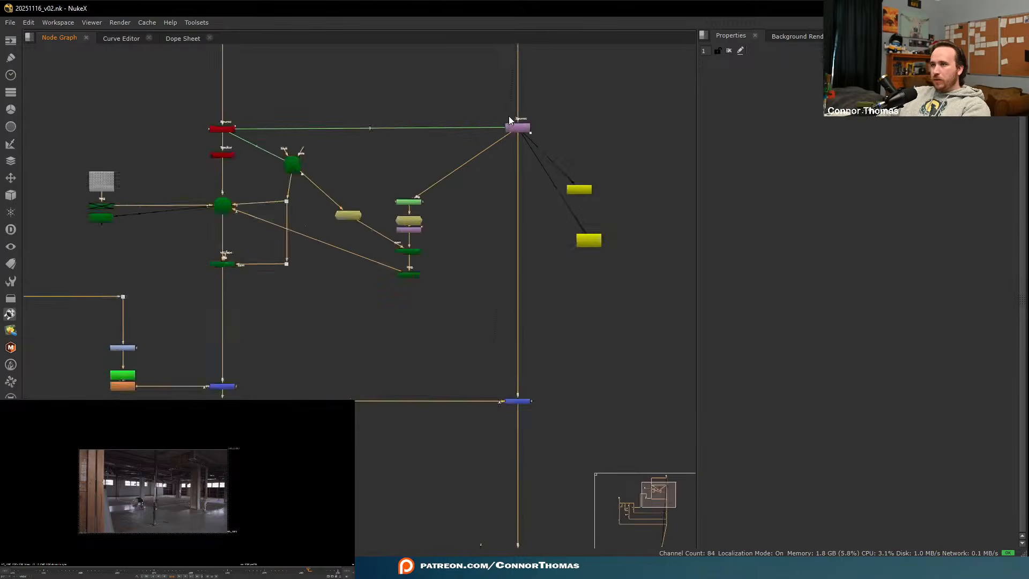
left_click(554, 153)
scroll(533, 160, "down", 9)
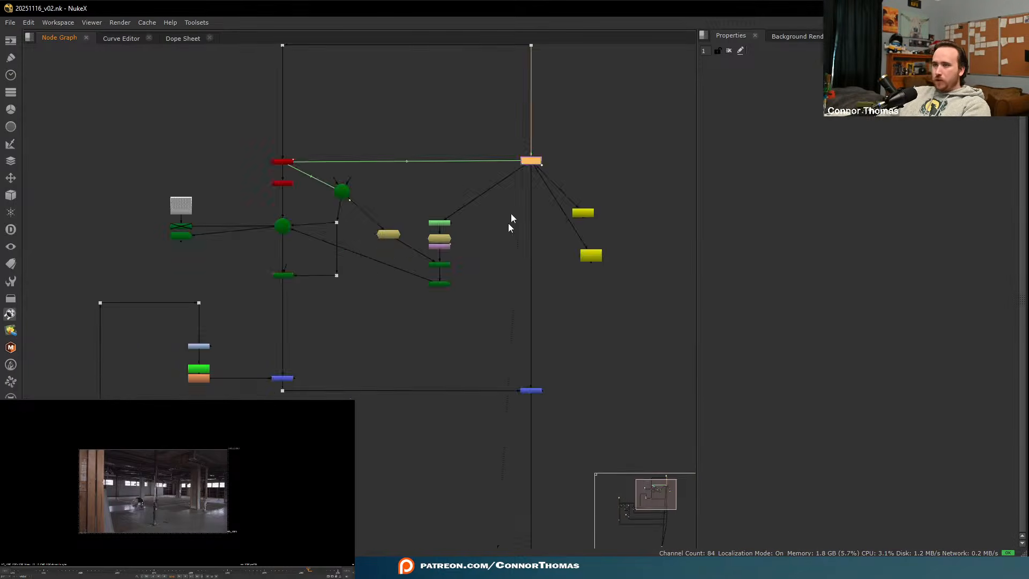
middle_click_drag(479, 542, 470, 308)
scroll(471, 316, "up", 3)
left_click(487, 189)
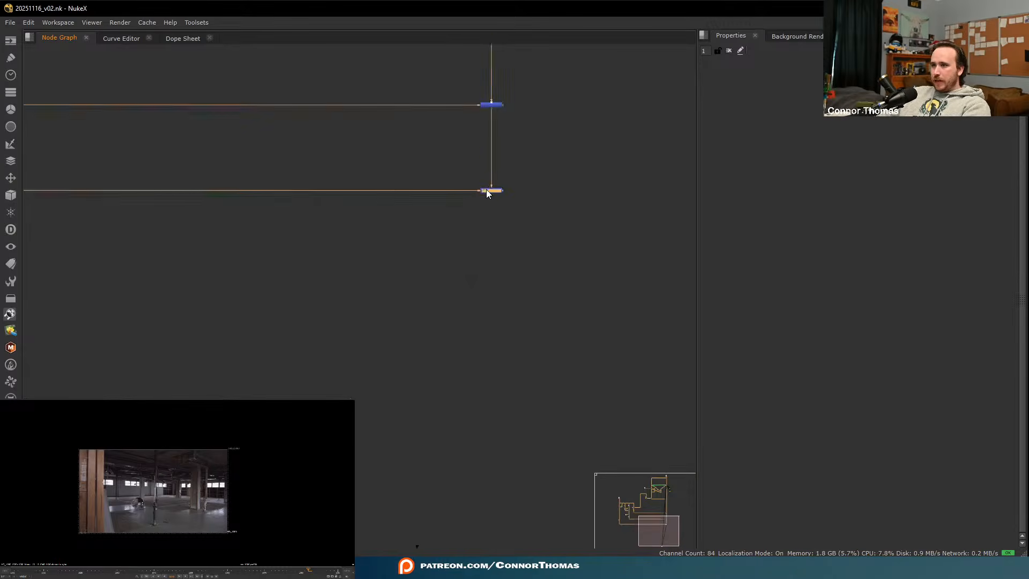
key("ctrl+v")
scroll(490, 202, "up", 5)
left_click_drag(490, 204, 487, 243)
- Set the mode of the LensDistortion node beneath Merge2 to Redistort
double_click(488, 243)
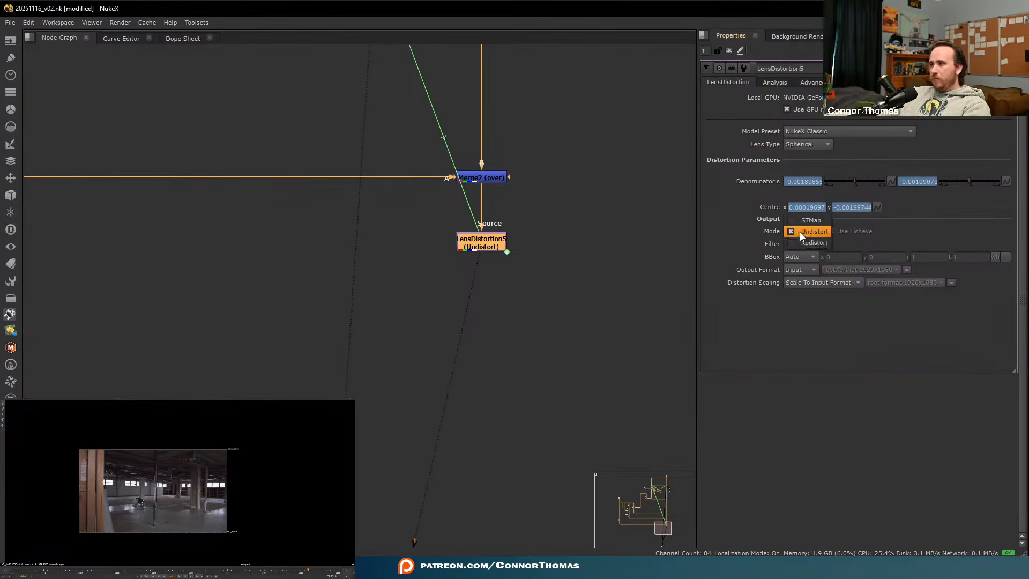
left_click(809, 245)
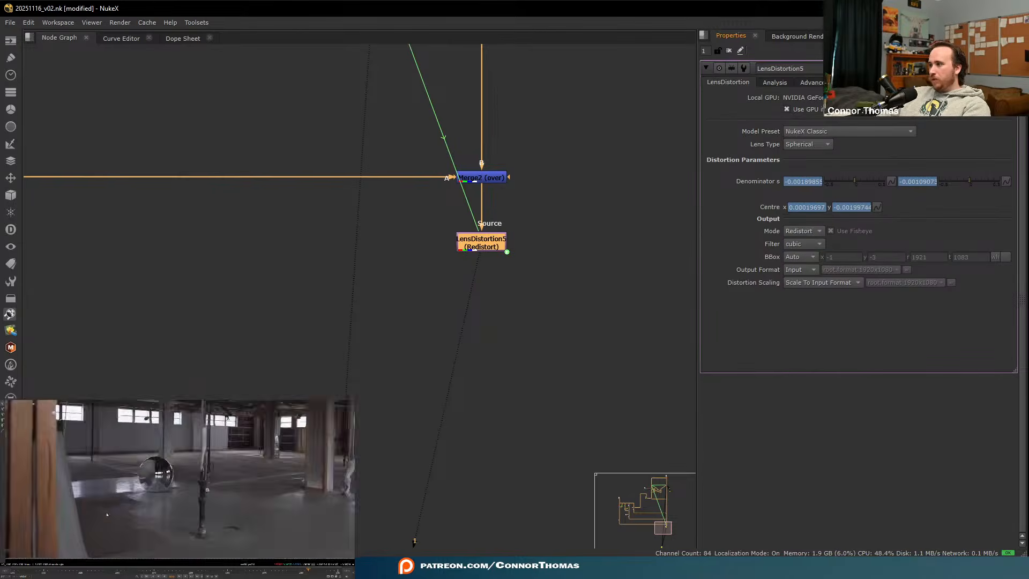
scroll(134, 500, "up", 2)
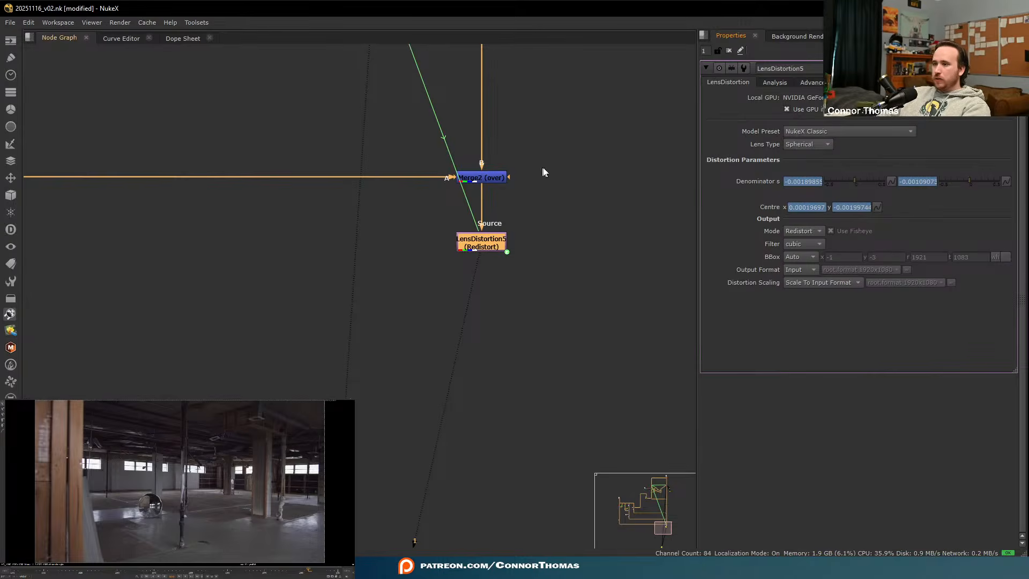
- Compare the redistorted comp output with the original plate over the whole frame
left_click(555, 135)
scroll(517, 278, "down", 6)
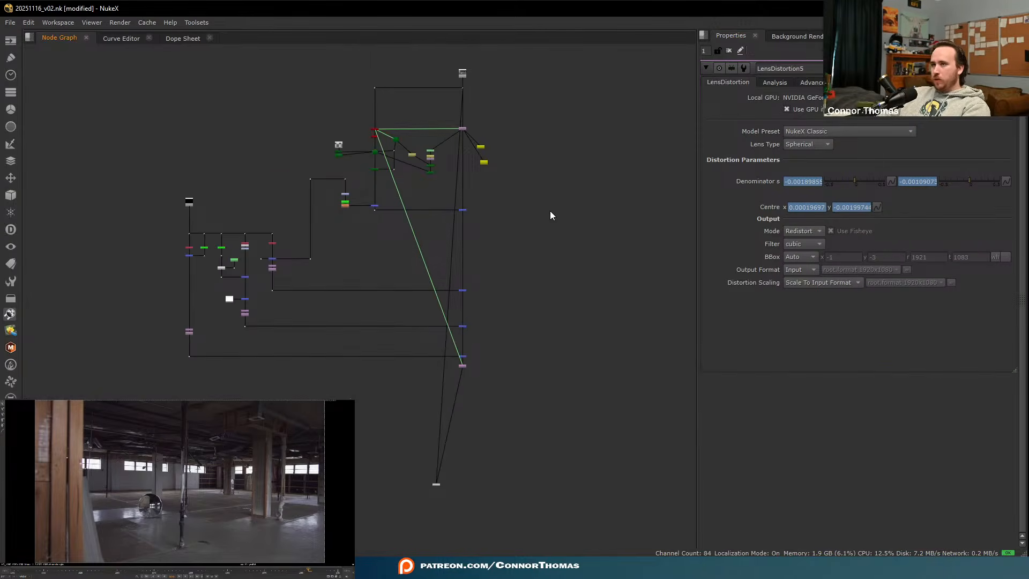
key("2")
key("1")
key("2")
key("1")
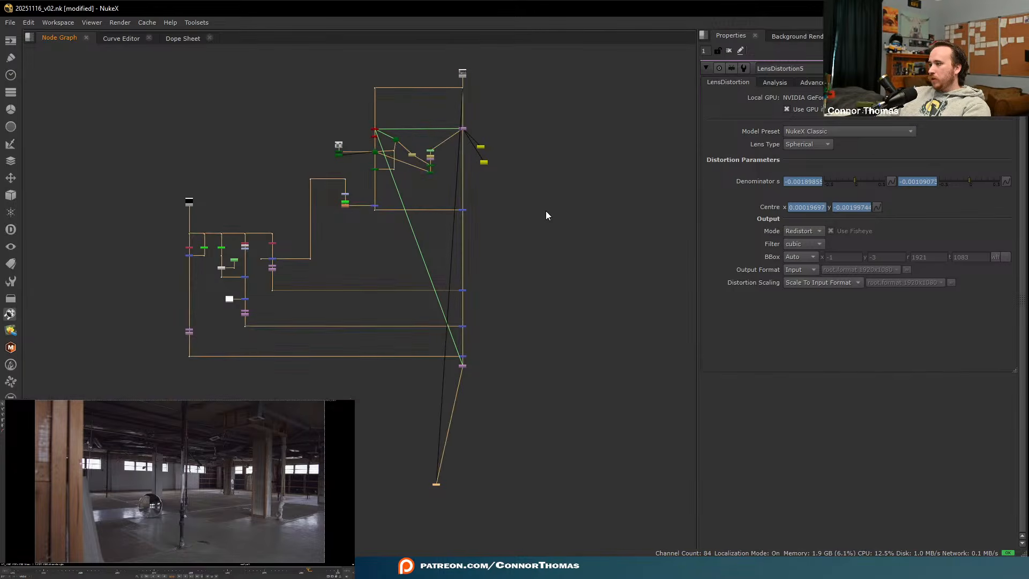
key("2")
key("1")
key("2")
key("1")
key("2")
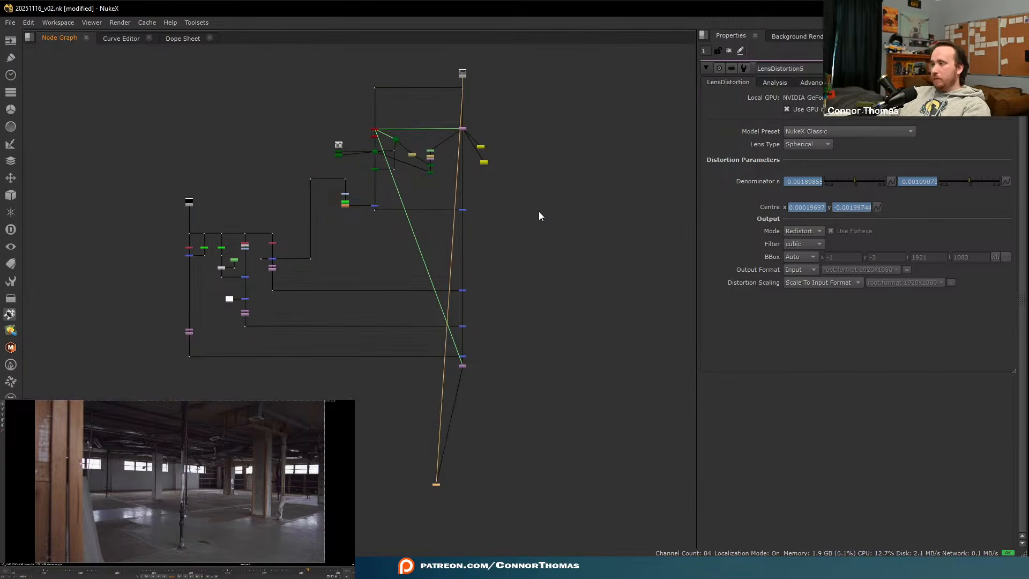
key("1")
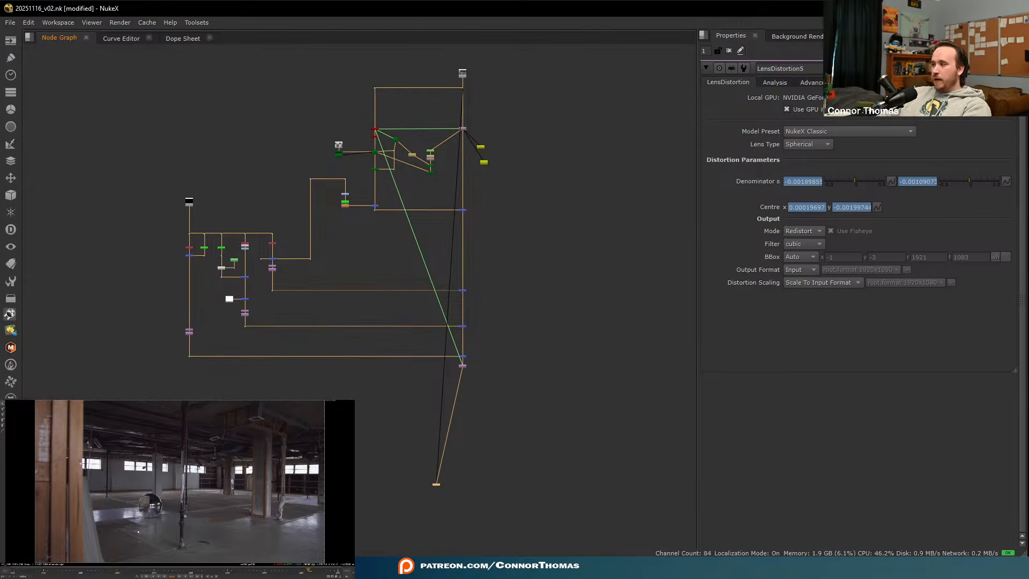
- Examine the floor around the chrome ball up close, comparing the redistorted comp with the original plate
scroll(140, 527, "up", 5)
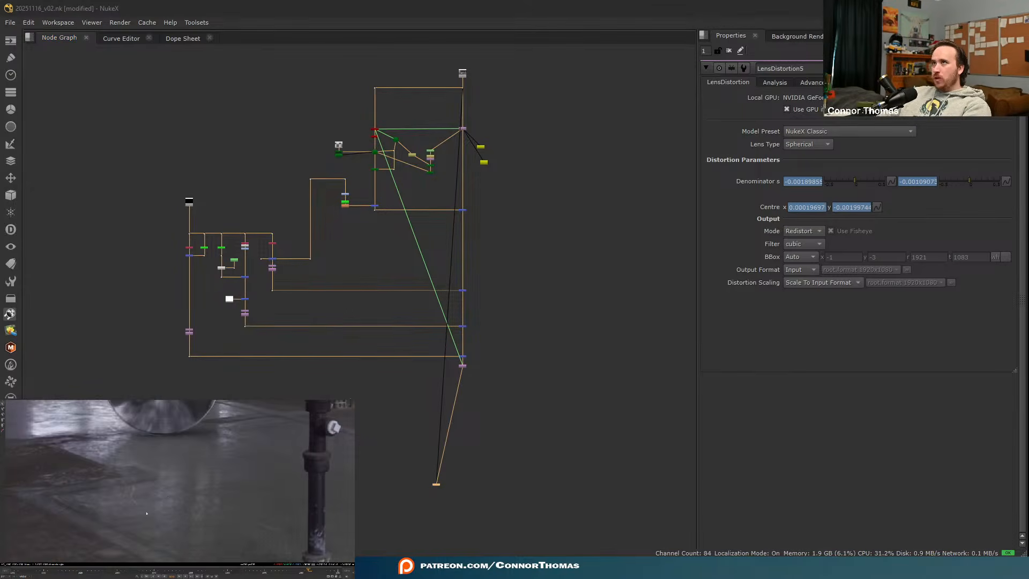
key("2")
key("1")
key("2")
key("1")
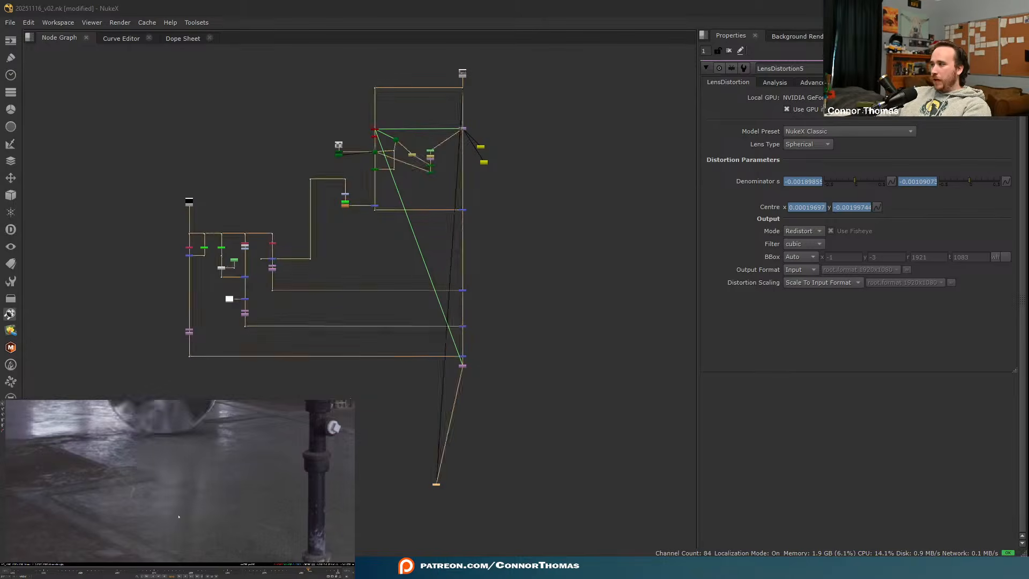
key("2")
key("1")
key("2")
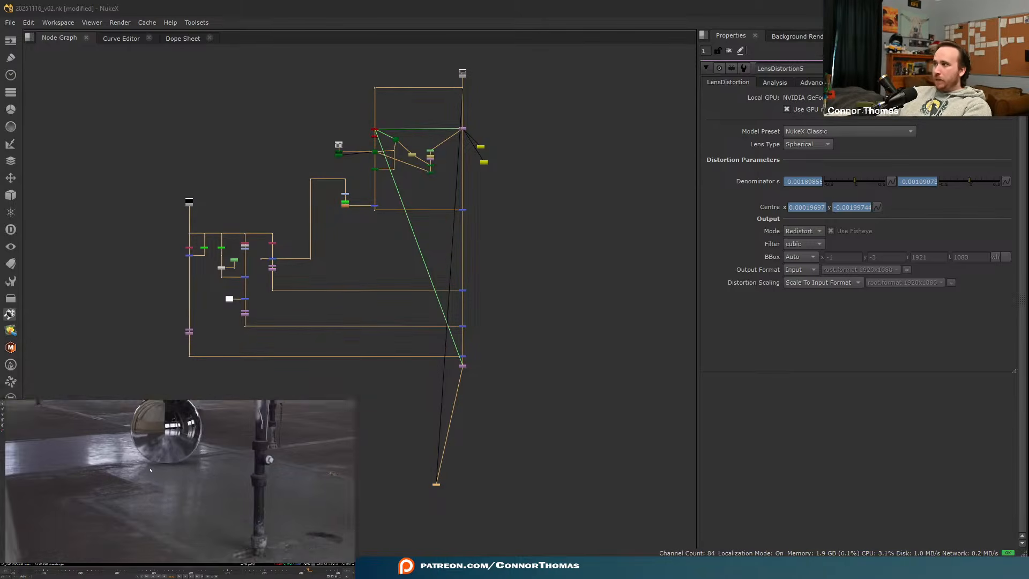
middle_click_drag(150, 470, 146, 505)
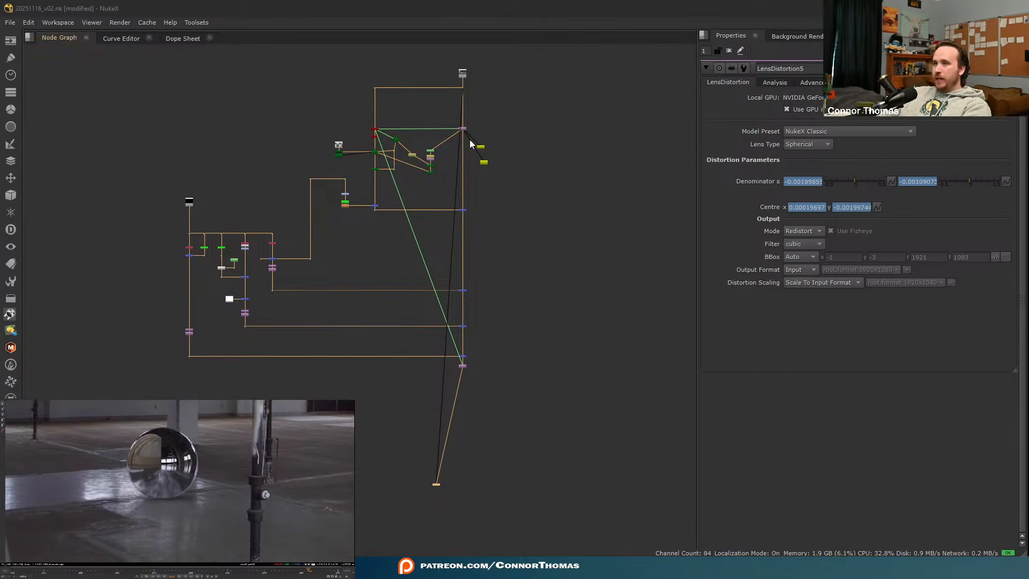
- Show the output of Merge1, the first merge on the main branch, in the viewer
scroll(490, 301, "up", 5)
scroll(496, 306, "up", 3)
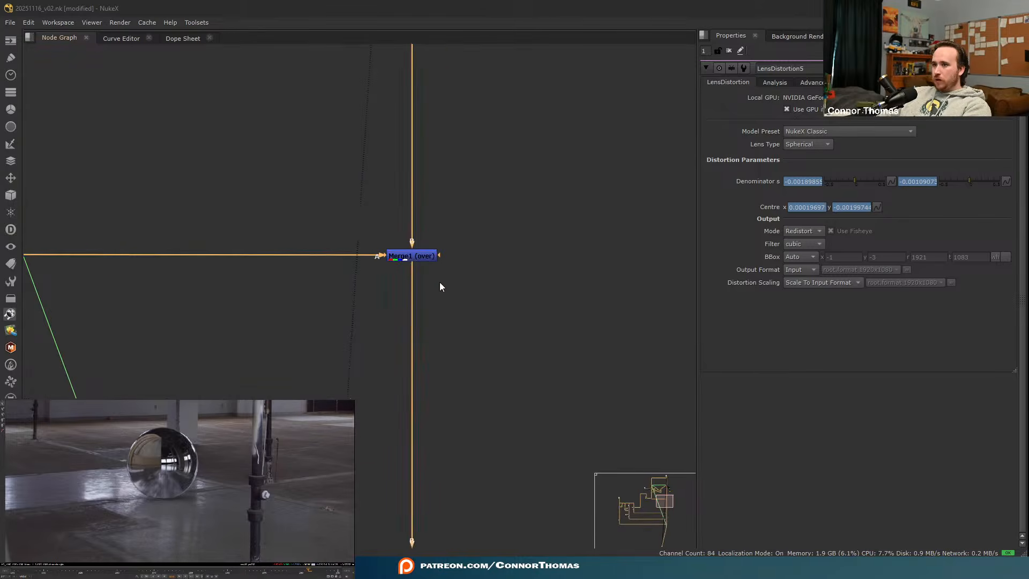
left_click(424, 256)
key("2")
left_click(419, 255, "shift")
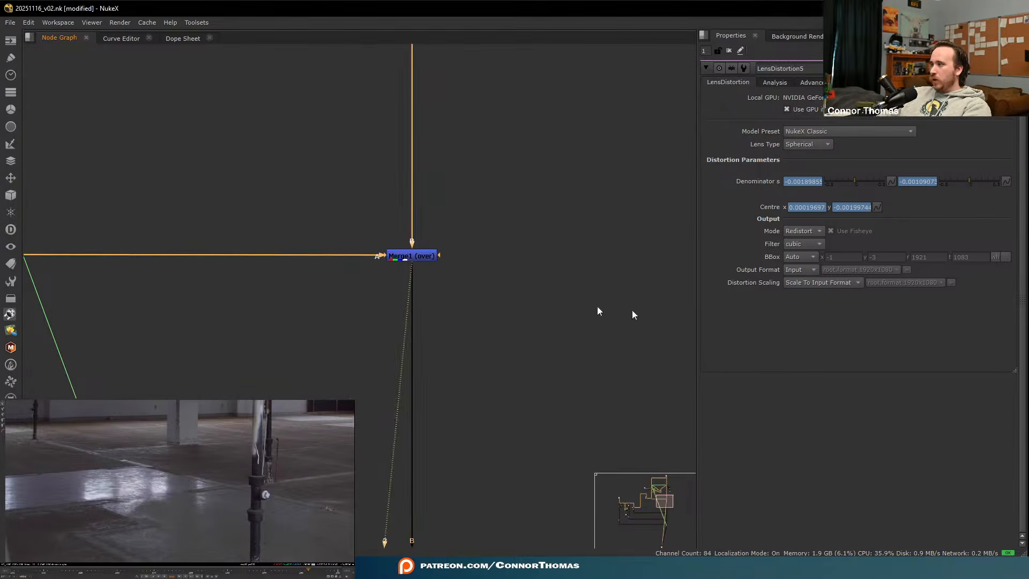
- Show the LensDistortion node below the plate in the viewer and compare its output with the original plate
scroll(547, 350, "down", 4)
left_click(500, 169)
key("2")
left_click(500, 169, "shift")
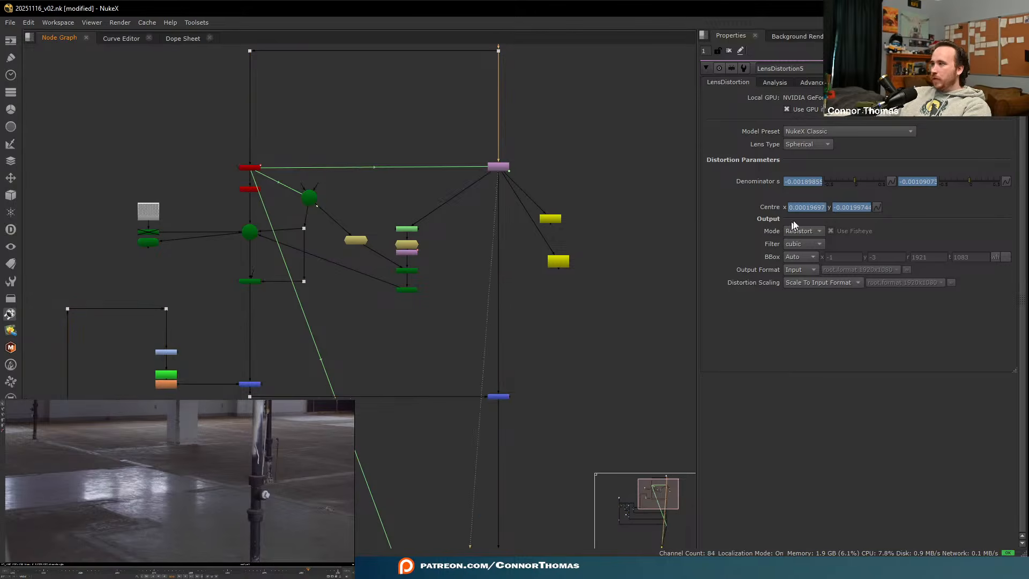
middle_click_drag(543, 176, 548, 320)
key("1")
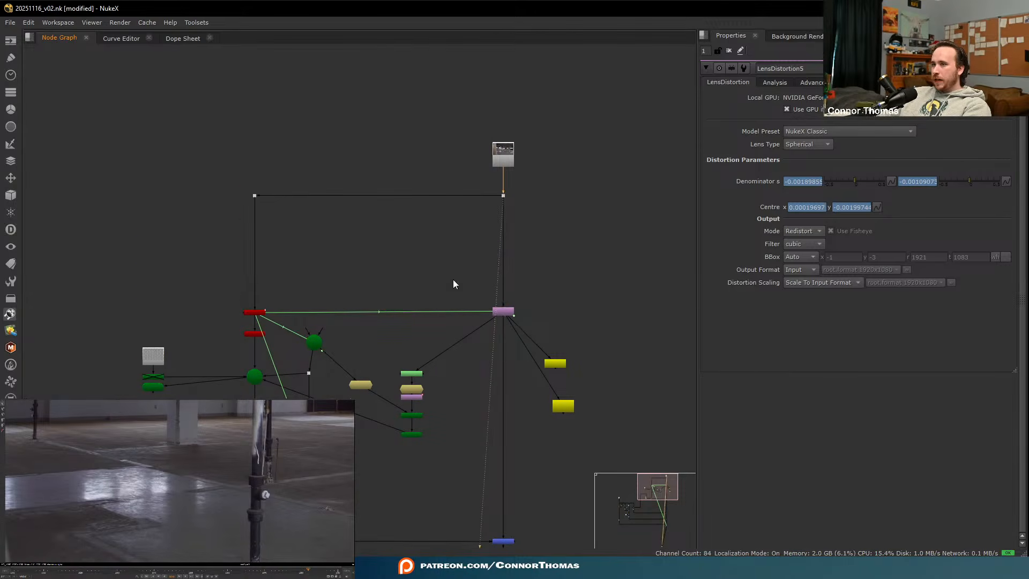
key("2")
middle_click_drag(567, 375, 583, 213)
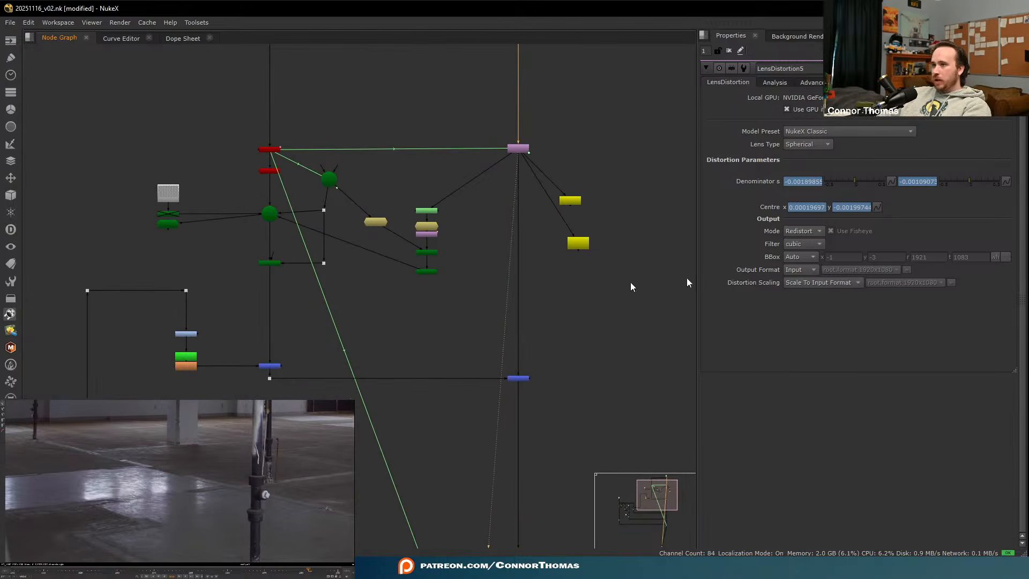
scroll(109, 503, "down", 5)
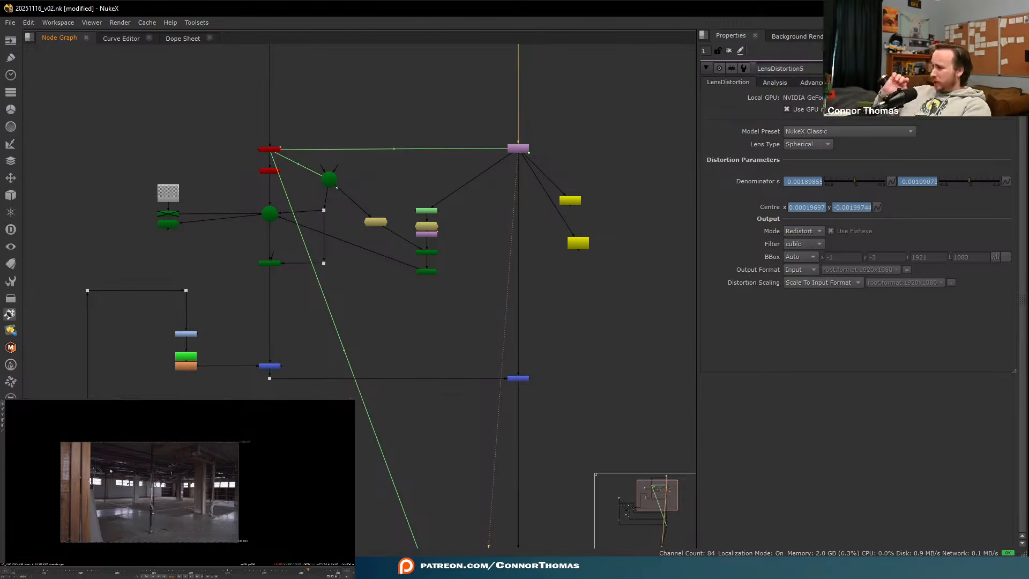
- Fit the frame in the viewer and show the cleaned-up result at Merge1 again
key("f")
middle_click_drag(499, 365, 507, 259)
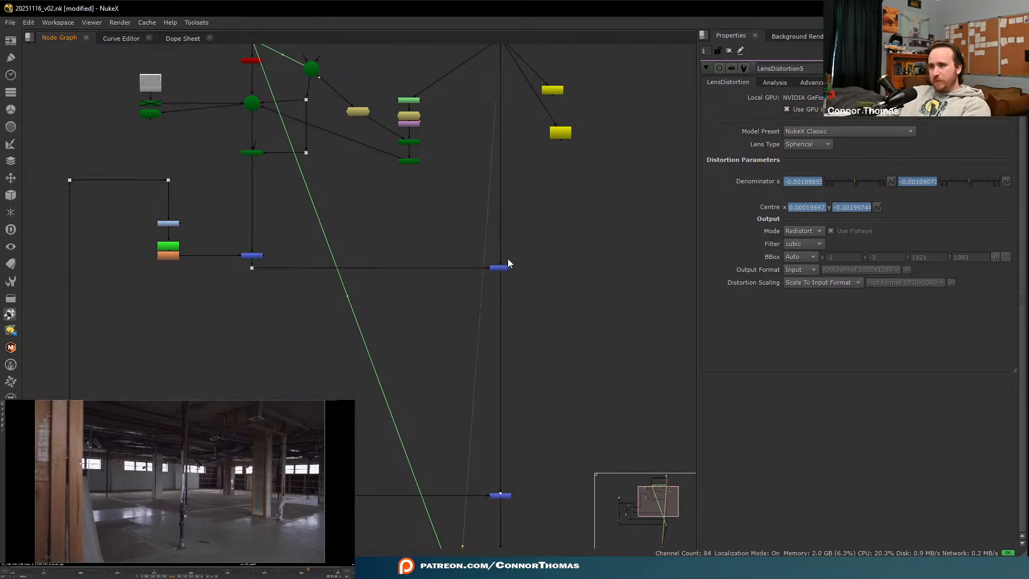
left_click_drag(452, 226, 548, 285)
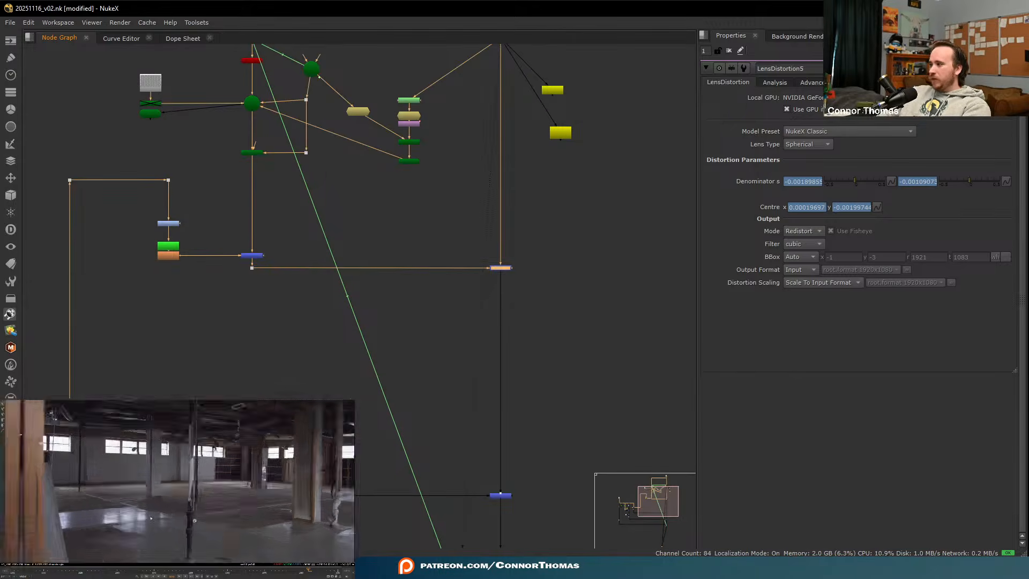
- Compare the full comp with the chrome ball against the clean floor at the first main-branch merge
scroll(322, 317, "down", 3)
middle_click_drag(375, 418, 360, 130)
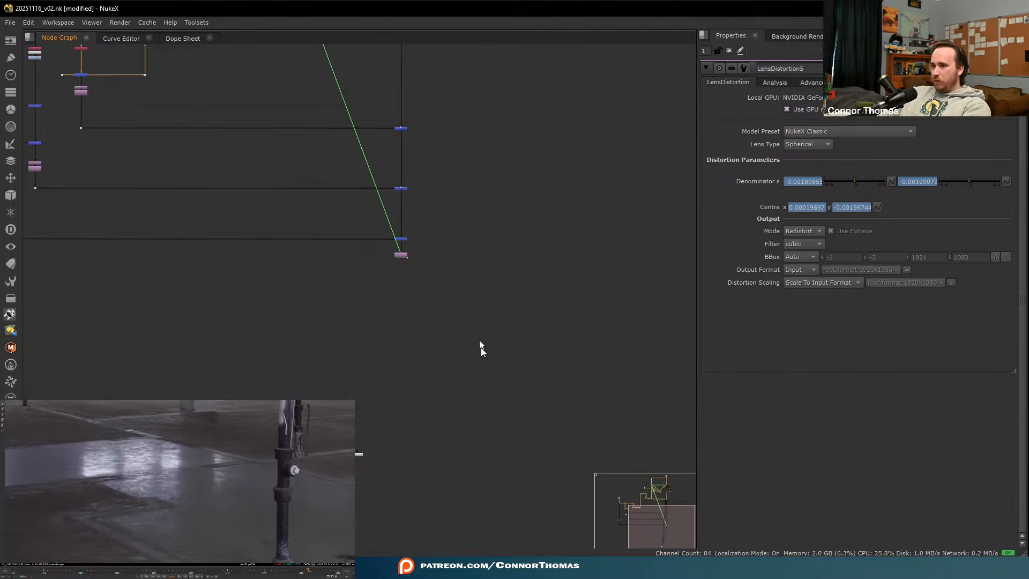
left_click(515, 239)
key("1")
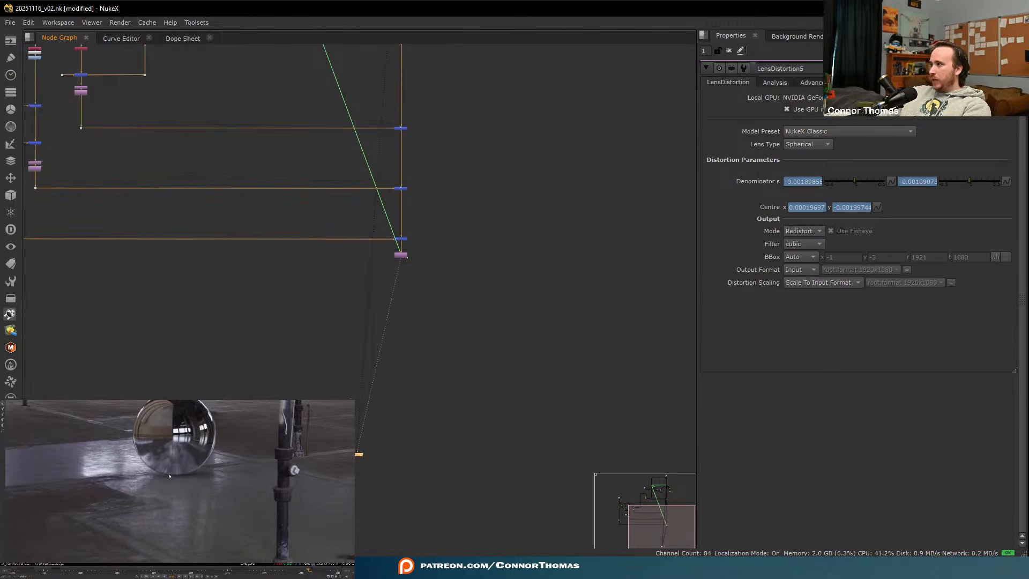
left_click(522, 225)
key("2")
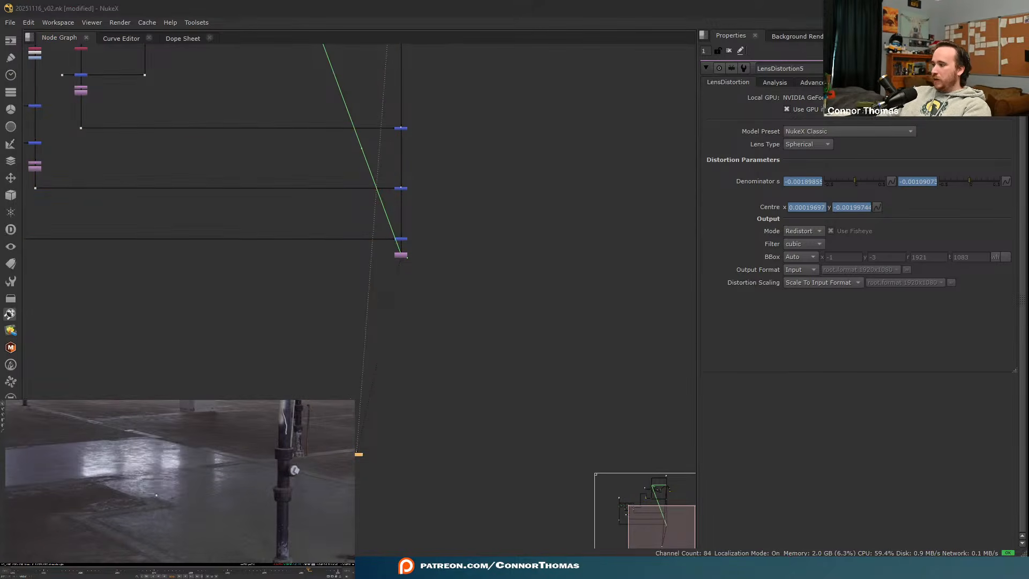
scroll(156, 495, "down", 4)
scroll(472, 214, "down", 4)
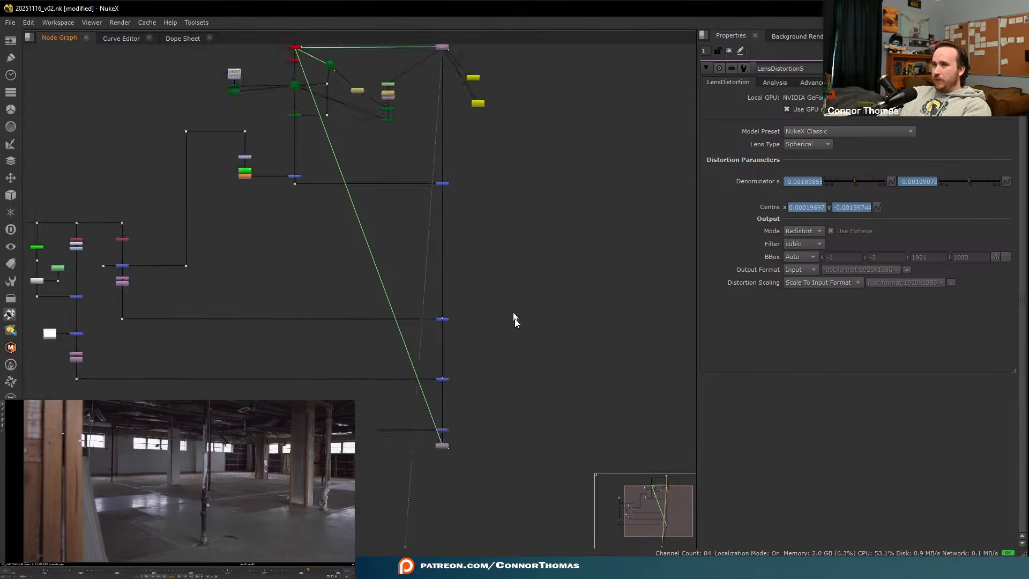
- Show the output of ScanlineRender1, the projected floor patch feeding the first main-branch merge, in the viewer
scroll(460, 225, "up", 3)
left_click(444, 220)
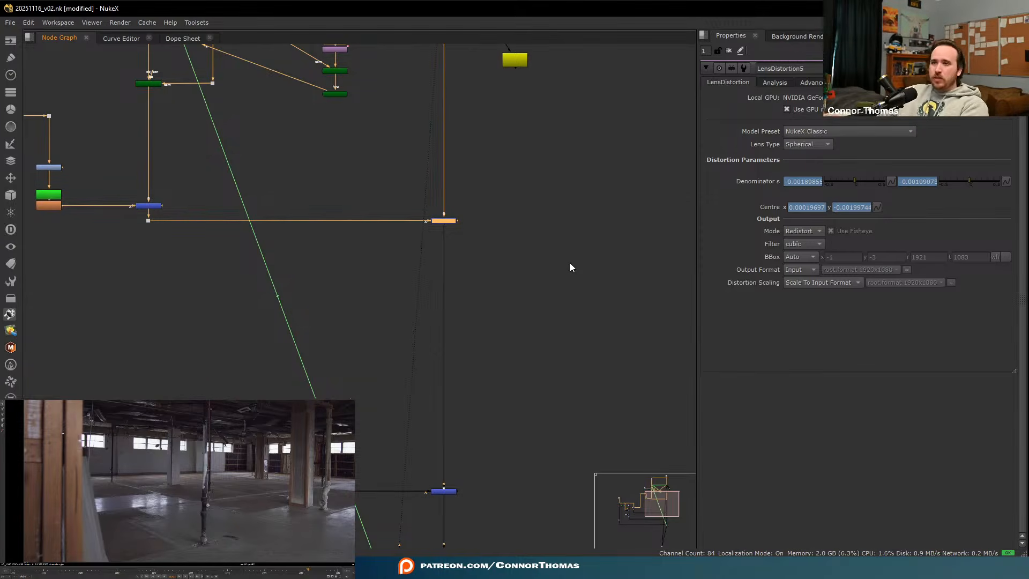
left_click_drag(170, 210, 161, 218)
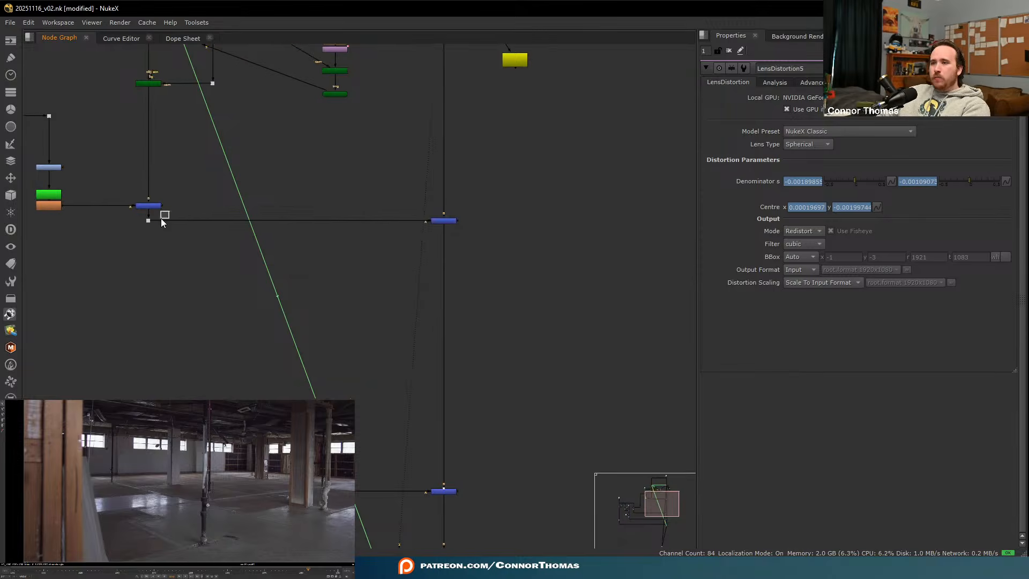
middle_click_drag(162, 204, 280, 279)
scroll(280, 279, "up", 1)
left_click(263, 137)
key("1")
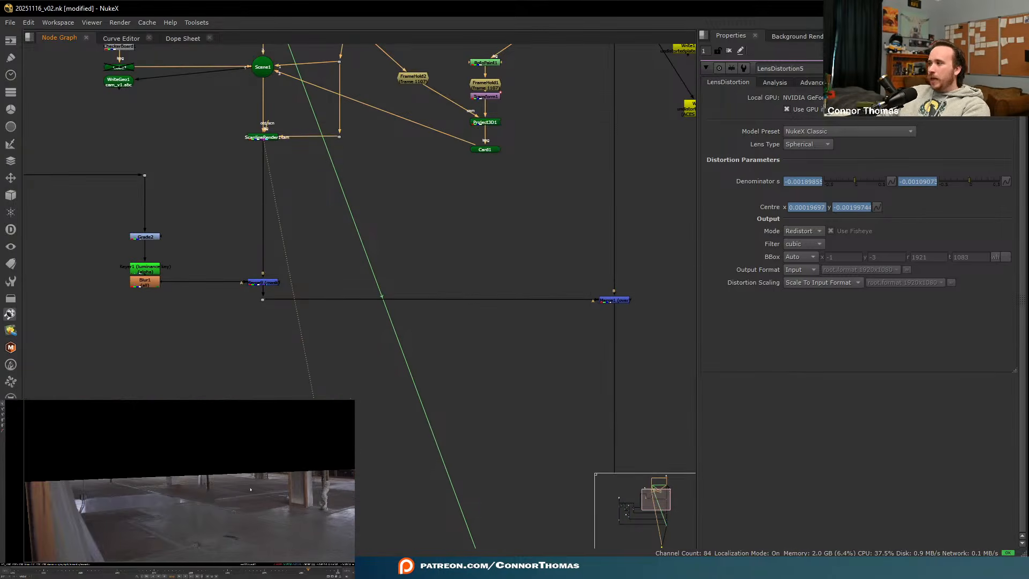
scroll(205, 483, "down", 2)
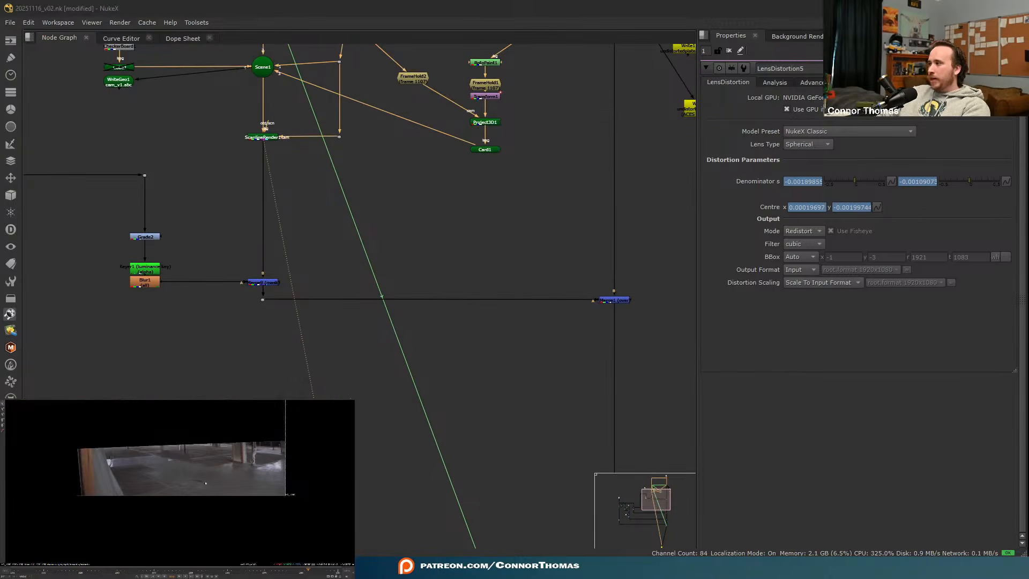
- Examine the camera projection setup around CameraTracker1, Scene1, Project3D1 and Card1 and the rendered floor patch up close
middle_click_drag(217, 141, 368, 400)
scroll(295, 318, "up", 3)
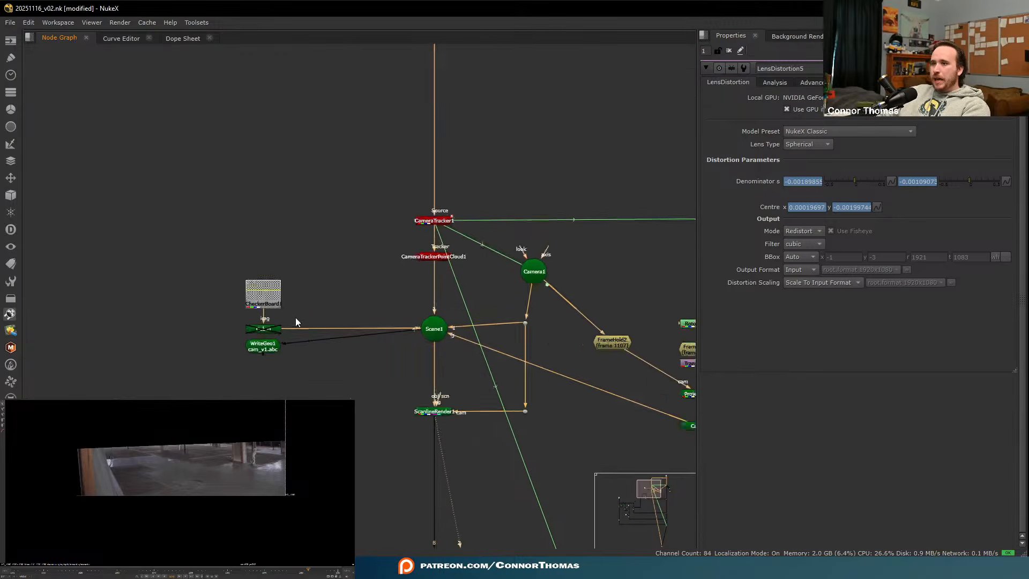
scroll(451, 292, "down", 3)
middle_click_drag(500, 141, 288, 275)
middle_click_drag(406, 236, 406, 132)
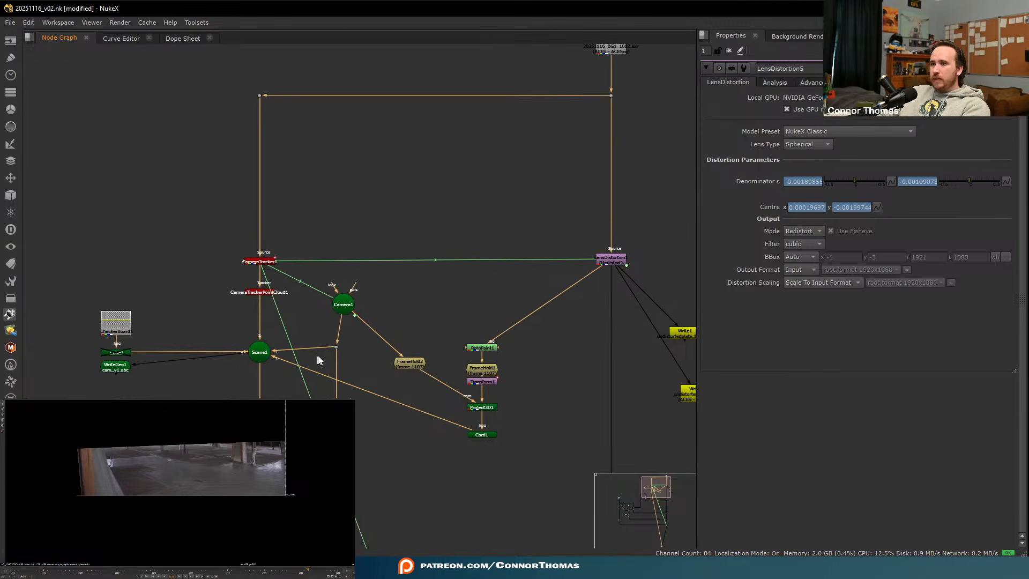
middle_click_drag(401, 329, 414, 276)
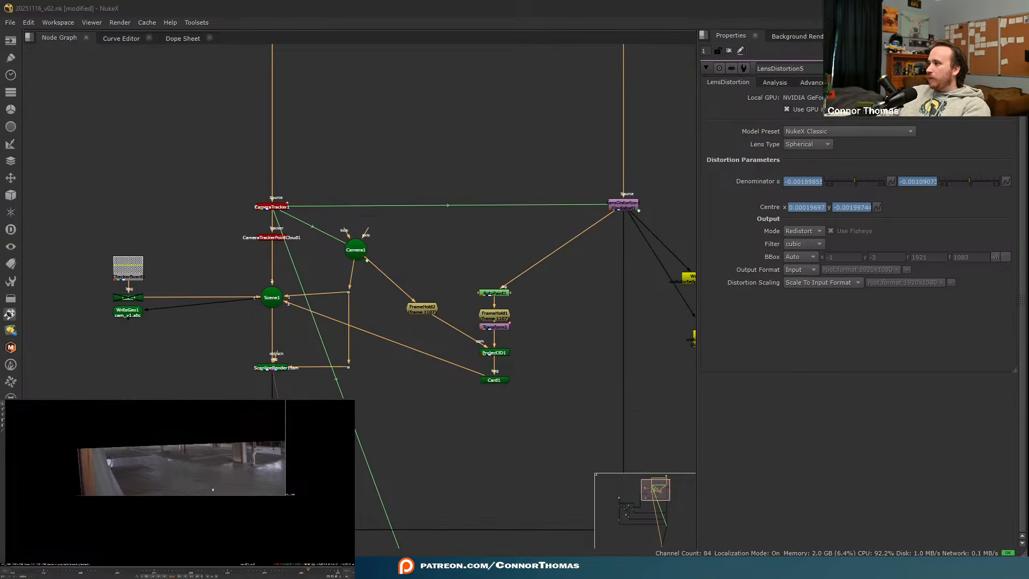
scroll(144, 461, "up", 5)
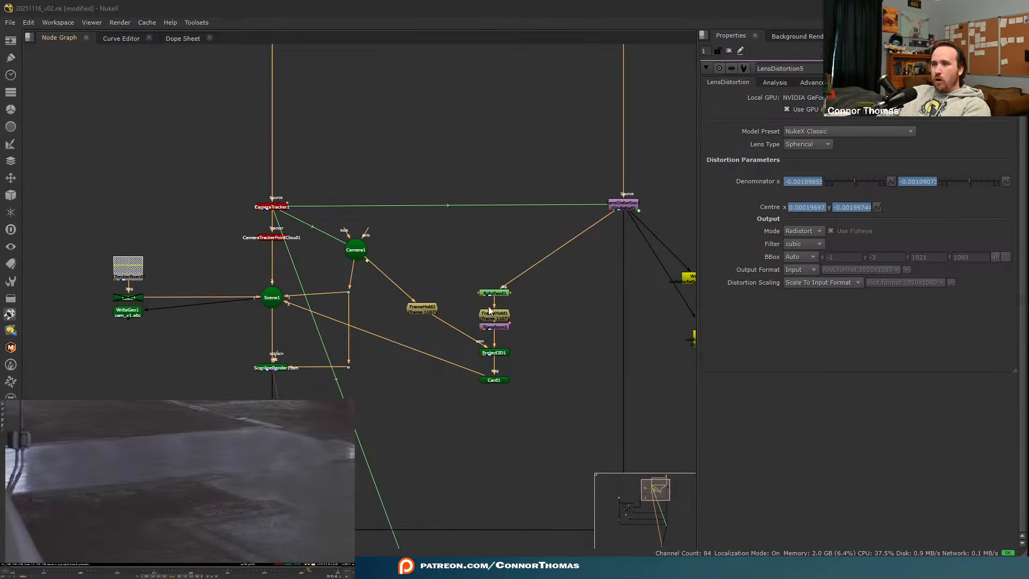
- Compare the floor painted with RotoPaint1 against the unpainted floor in the projection render
left_click(498, 294)
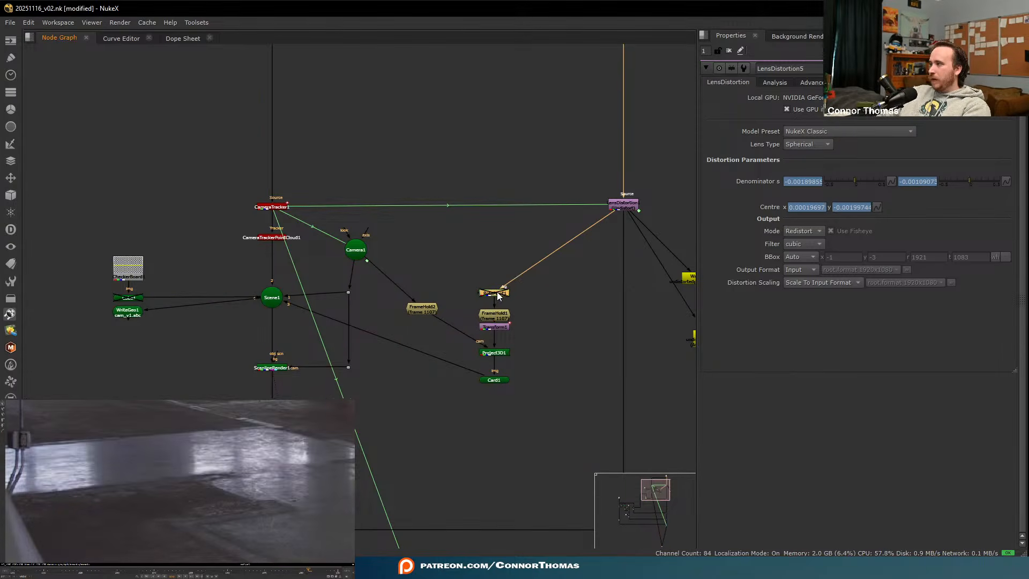
middle_click_drag(203, 439, 166, 452)
scroll(226, 452, "down", 4)
scroll(225, 452, "up", 2)
key("1")
key("2")
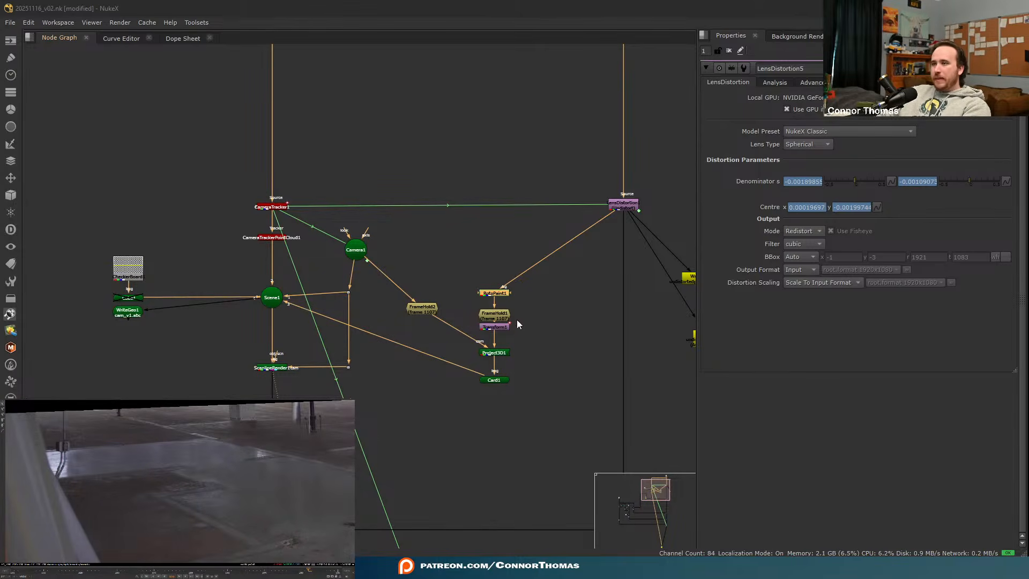
scroll(523, 300, "up", 3)
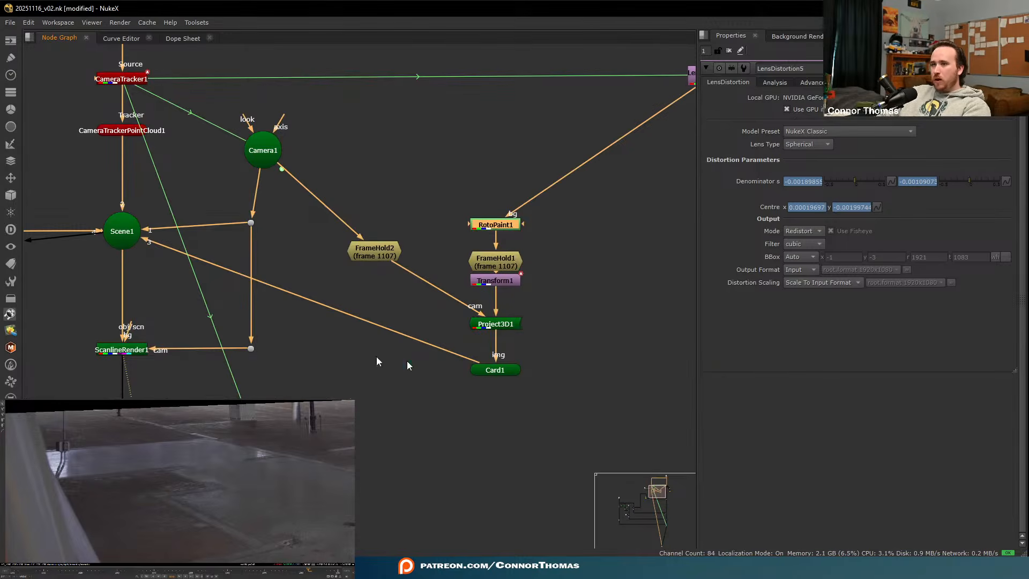
scroll(118, 377, "down", 4)
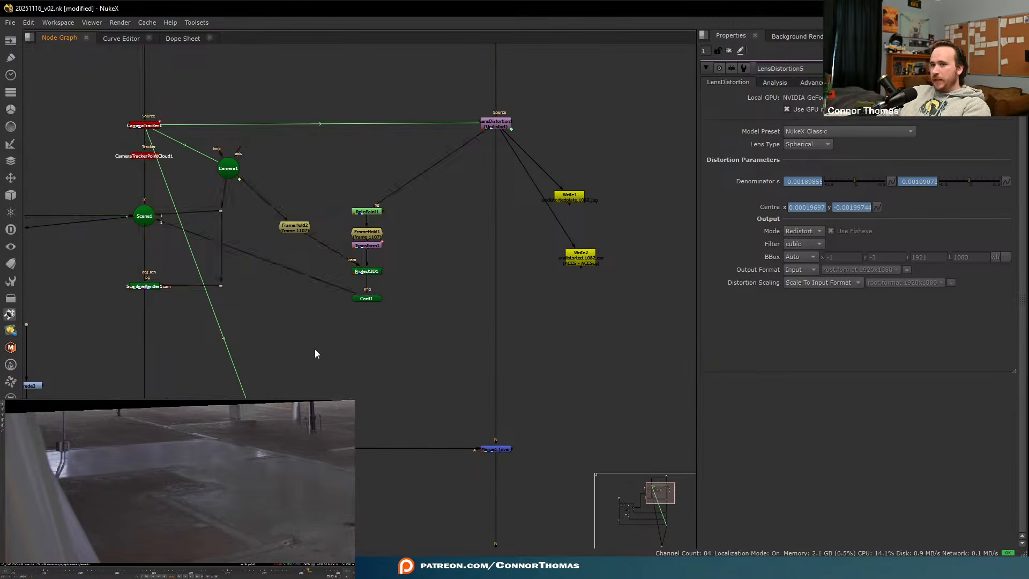
scroll(245, 490, "down", 4)
middle_click_drag(277, 451, 177, 462)
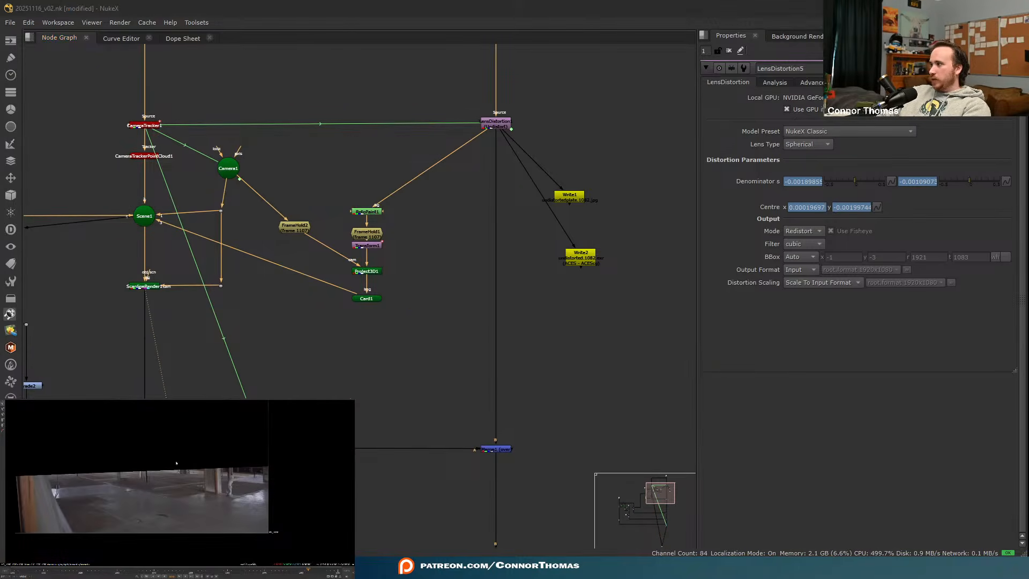
- Show the merge that masks the projected floor patch and the luminance matte from the Keyer1 and Blur1 branch
middle_click_drag(256, 401, 333, 266)
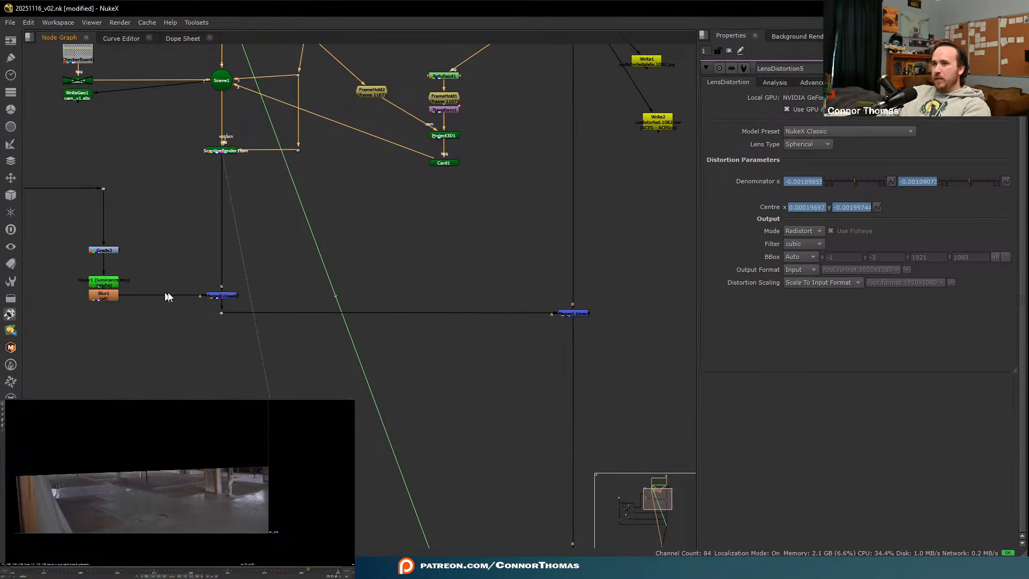
left_click(217, 296)
key("1")
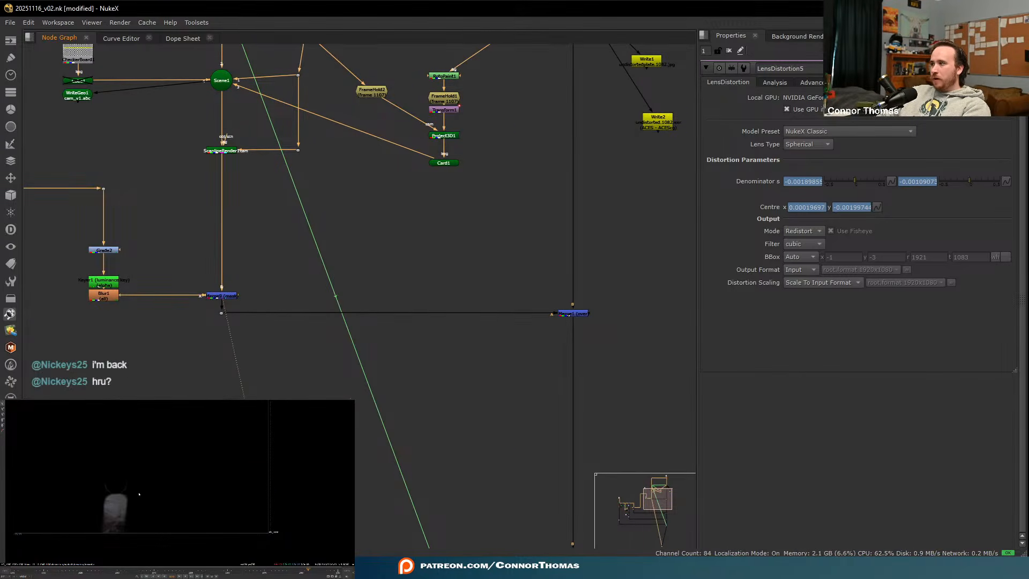
middle_click_drag(73, 224, 184, 236)
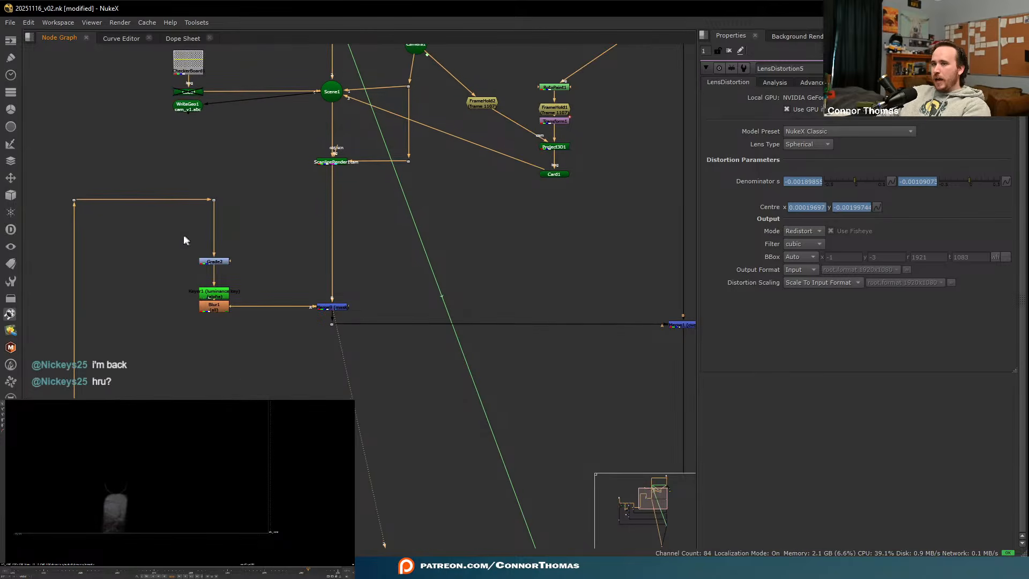
left_click(214, 293)
key("1")
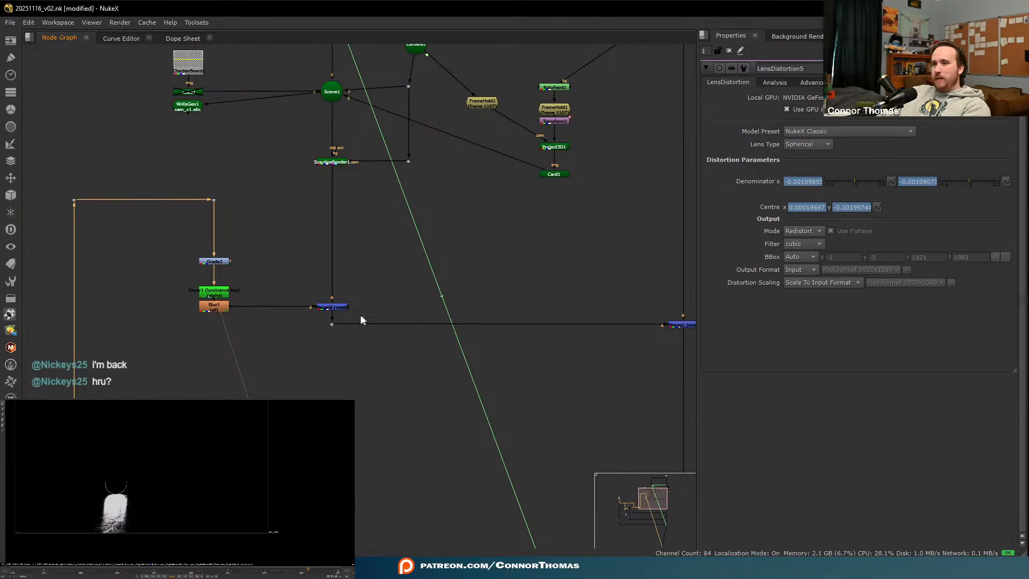
- Compare the unmasked ScanlineRender1 output with the masked floor patch at the merge below it
left_click(332, 307)
key("1")
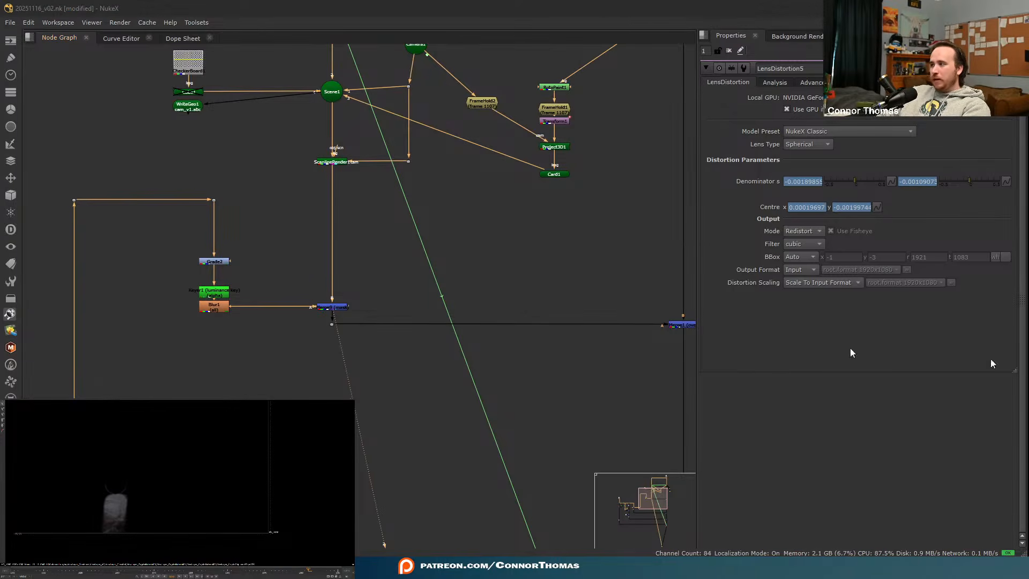
left_click(332, 162)
key("1")
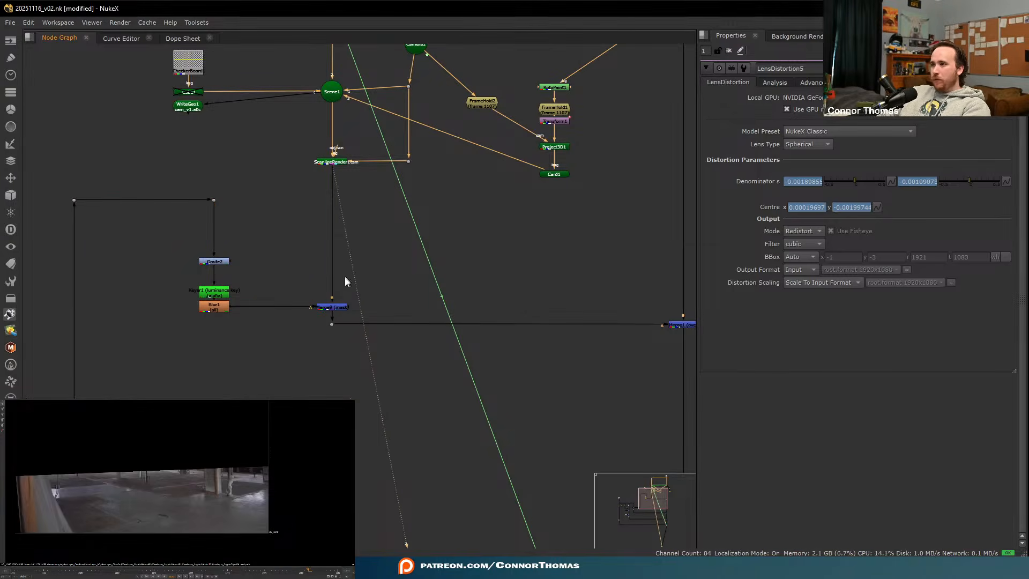
left_click(335, 307)
key("1")
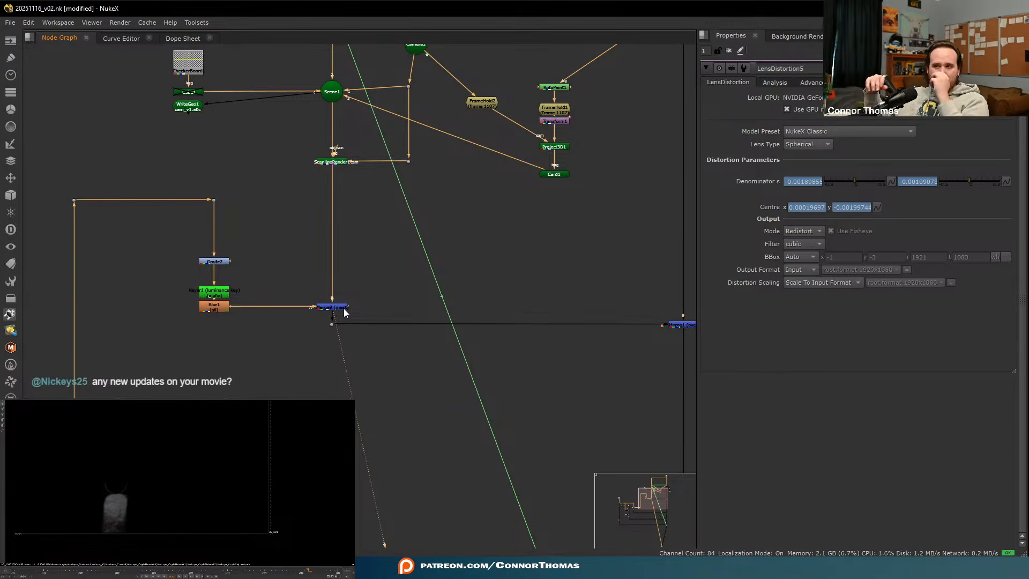
- Show the output of Merge8 and toggle the node off and on to compare its effect on the floor up close
middle_click_drag(617, 319, 491, 298)
left_click_drag(525, 283, 637, 336)
key("1")
left_click(558, 306)
key("d")
key("d")
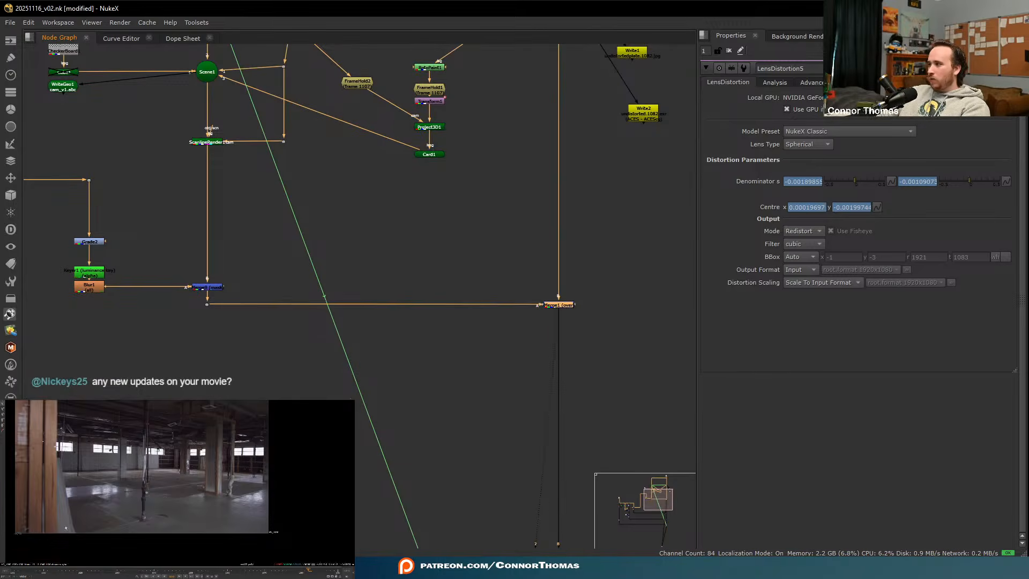
scroll(113, 502, "up", 6)
key("d")
key("d")
key("d")
key("d")
key("d")
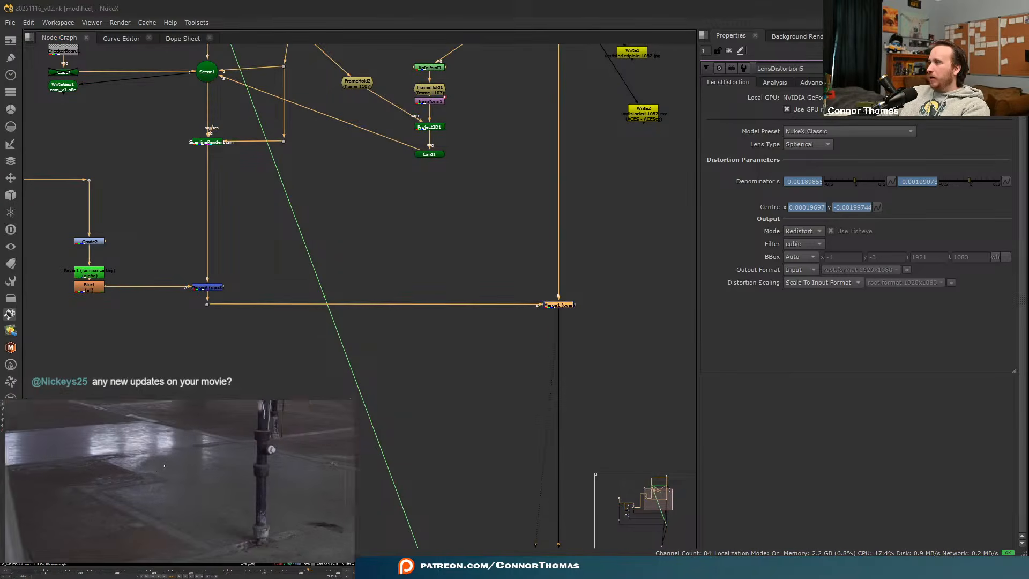
key("d")
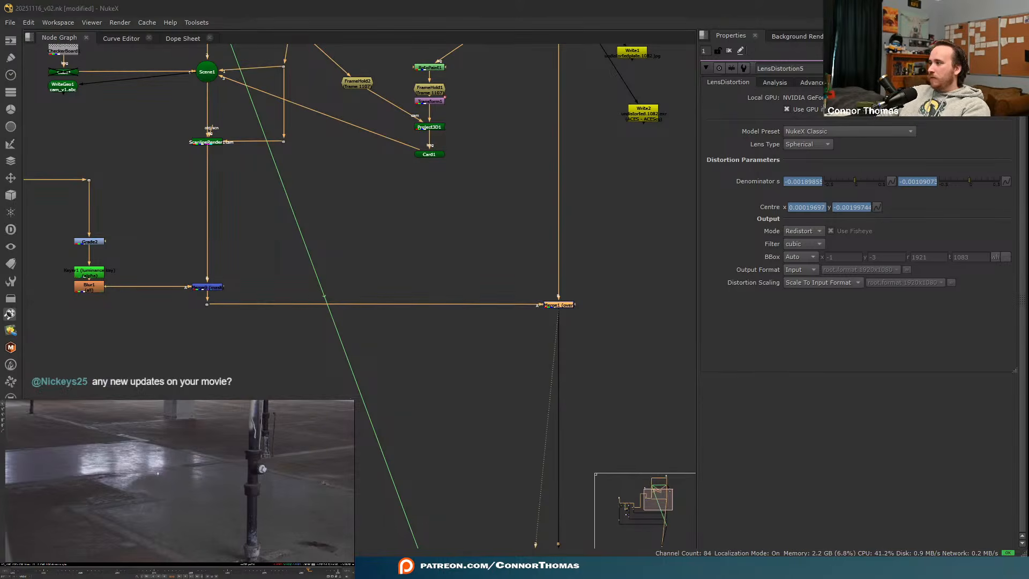
- Examine the floor reflection and the patched area beside the pipe at Merge8 and its place on the main branch
middle_click_drag(540, 314, 433, 161)
scroll(432, 169, "down", 4)
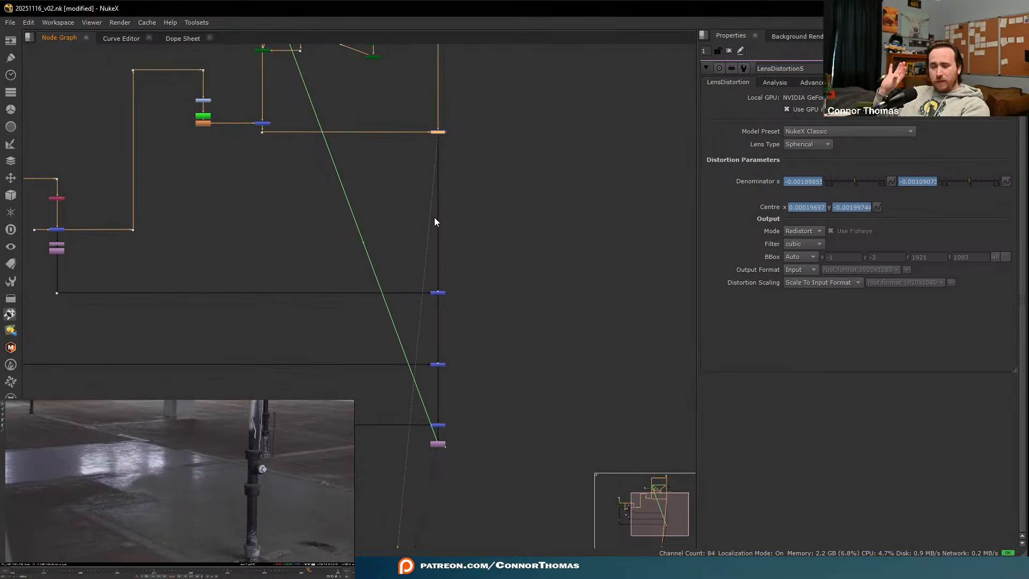
scroll(464, 265, "up", 4)
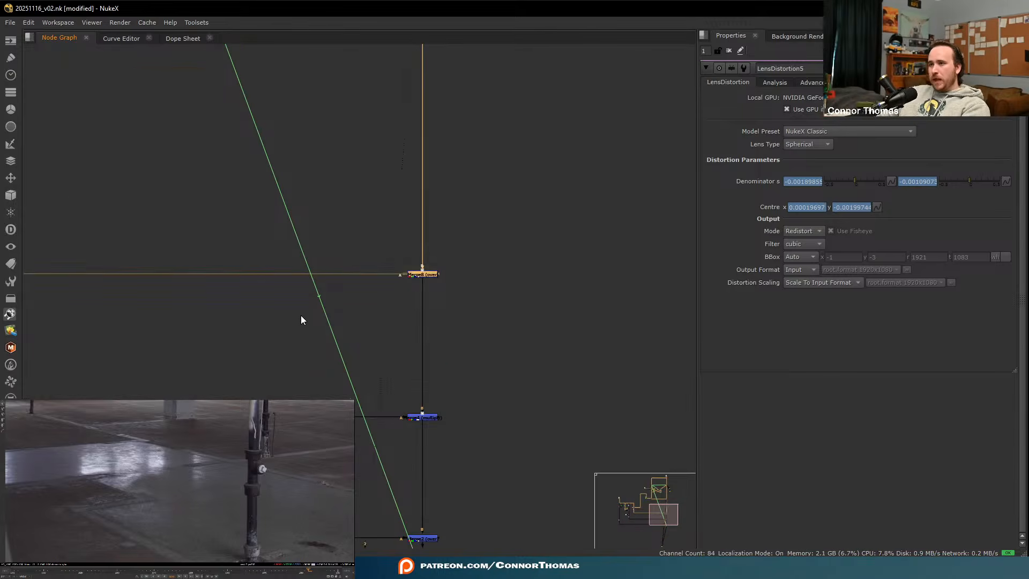
left_click(420, 275)
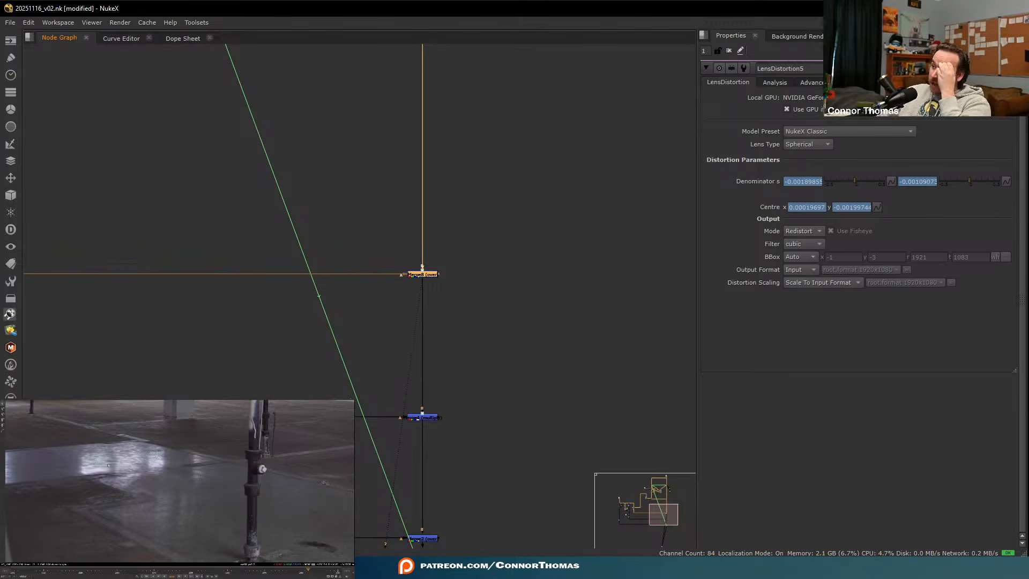
left_click(103, 474)
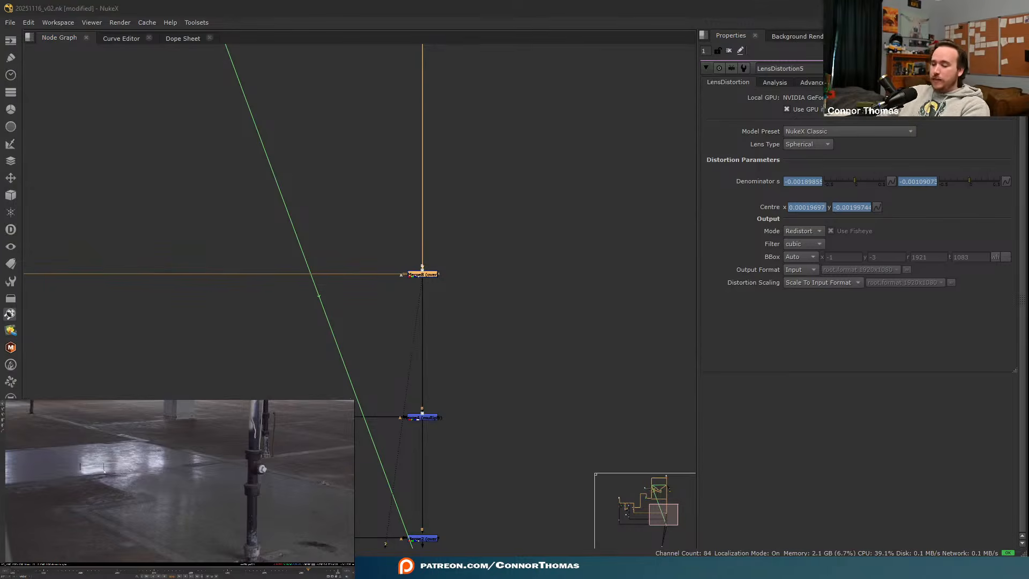
left_click_drag(158, 502, 169, 511)
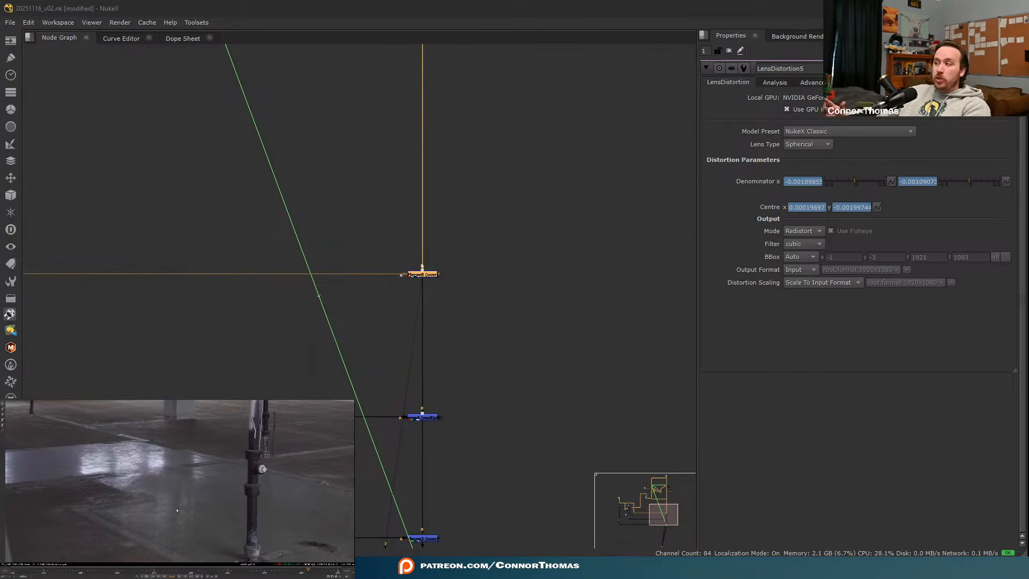
left_click_drag(180, 529, 180, 529)
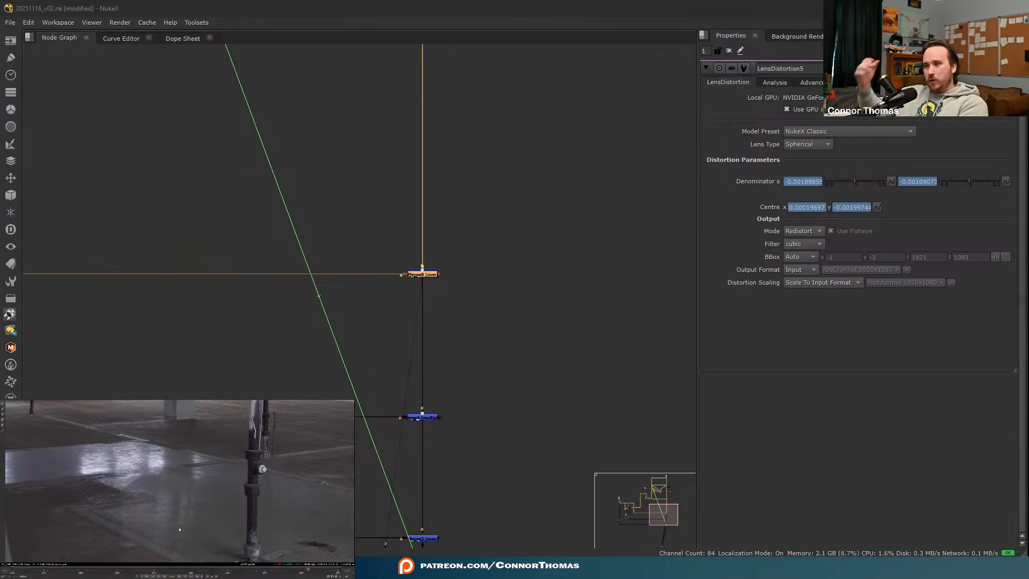
- Open the properties of Merge8 and inspect the multiply merge further down the main branch
double_click(425, 275)
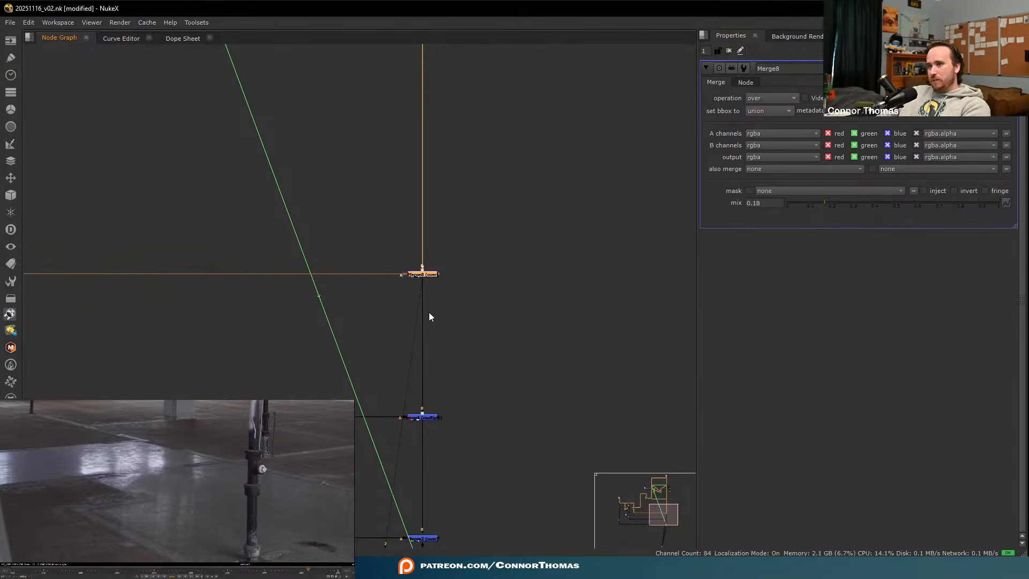
middle_click_drag(403, 407, 412, 250)
scroll(412, 249, "up", 3)
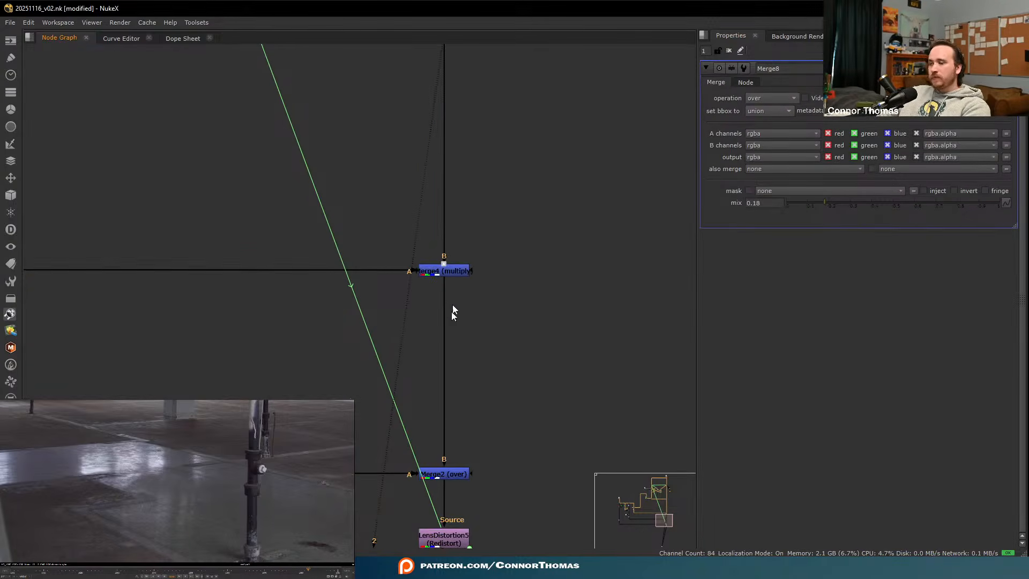
- Show the output of the multiply merge on the main branch and trace the render branches feeding into it
left_click_drag(379, 232, 510, 303)
key("2")
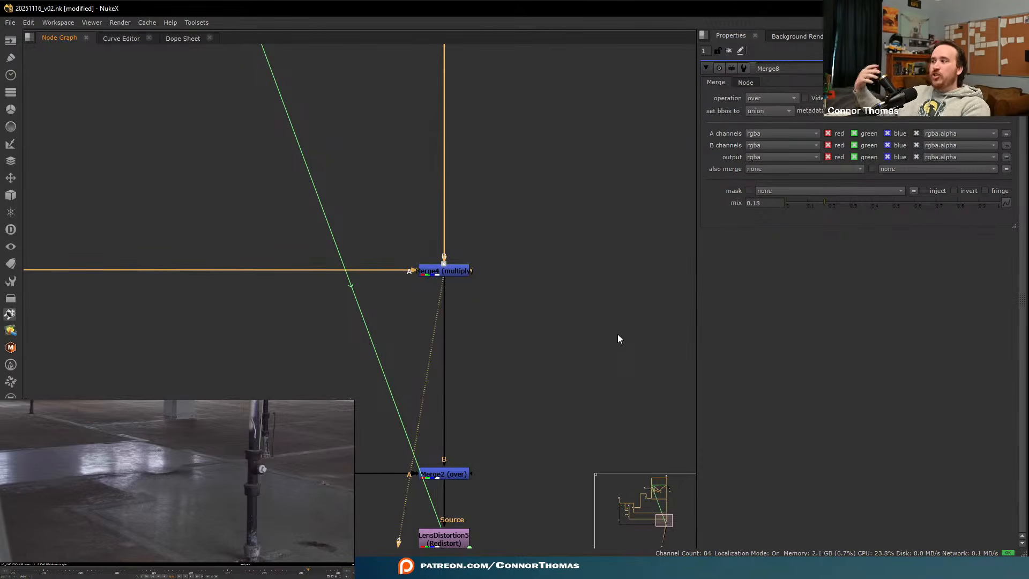
scroll(482, 327, "down", 5)
middle_click_drag(360, 301, 626, 271)
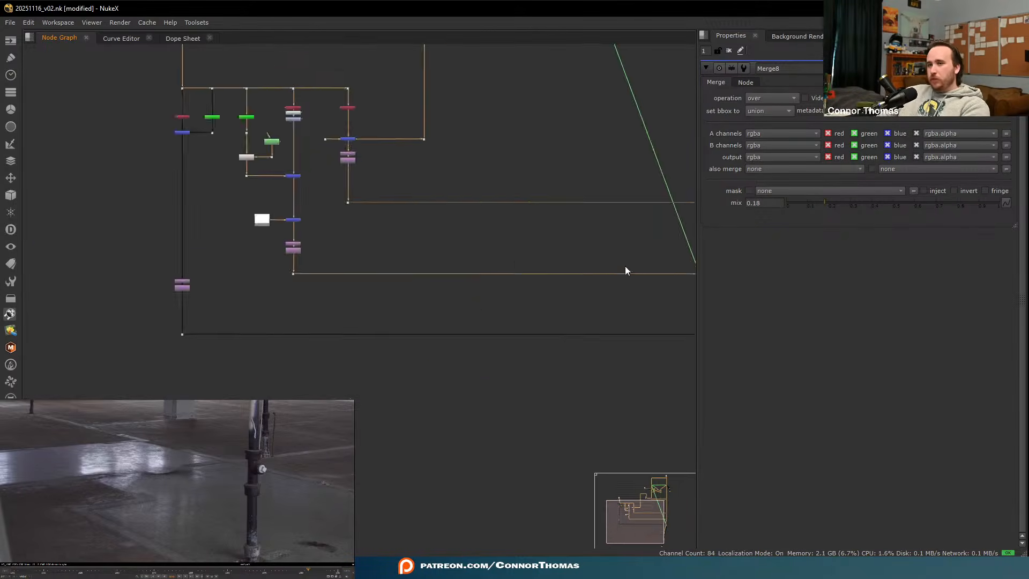
scroll(299, 263, "up", 5)
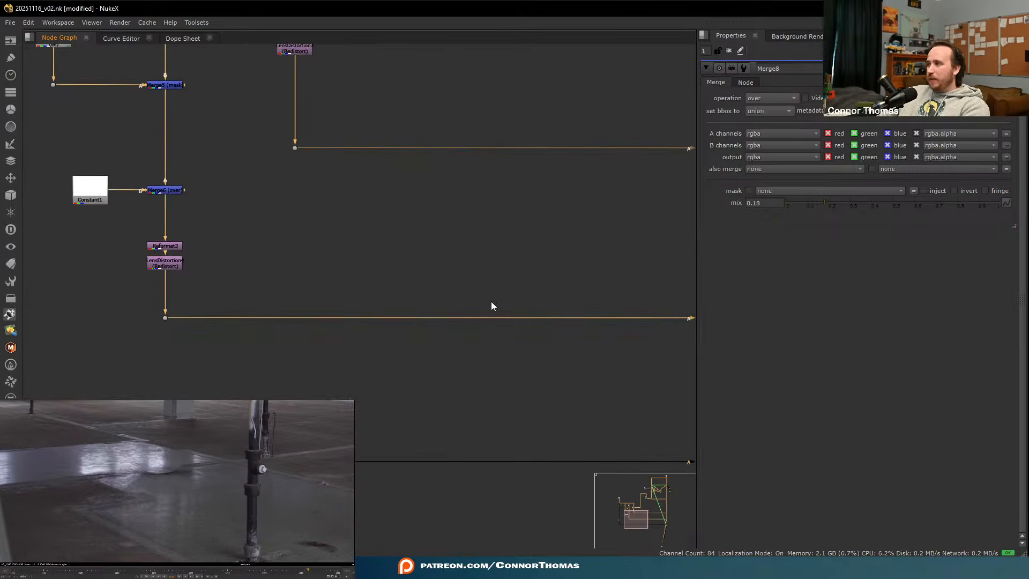
- Show the output of Merge2 above the final redistort, inspect the chrome sphere up close and fit the whole frame
scroll(492, 302, "down", 5)
middle_click_drag(679, 359, 397, 230)
left_click_drag(472, 230, 515, 245)
key("2")
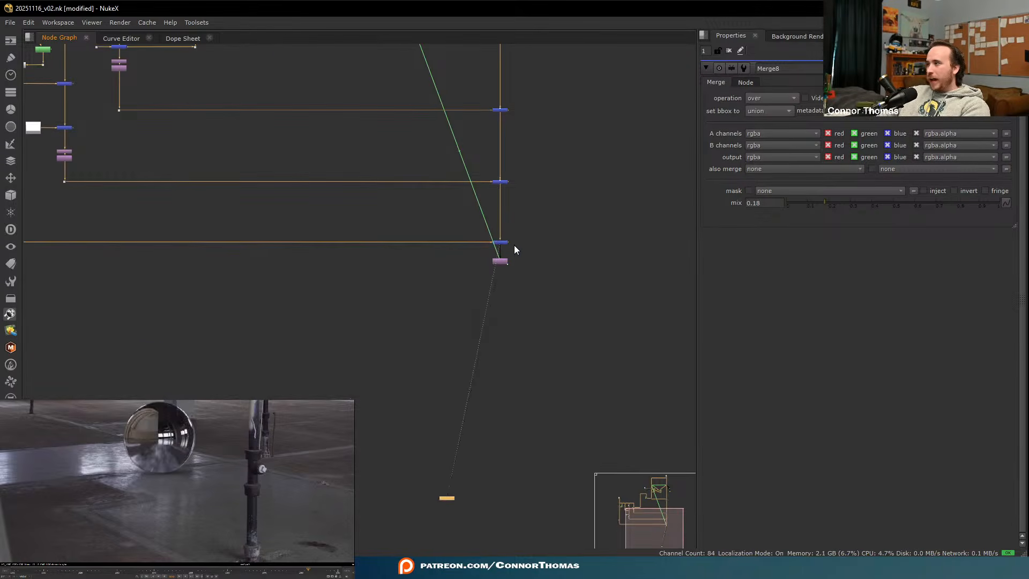
left_click_drag(129, 422, 164, 454)
scroll(501, 270, "up", 5)
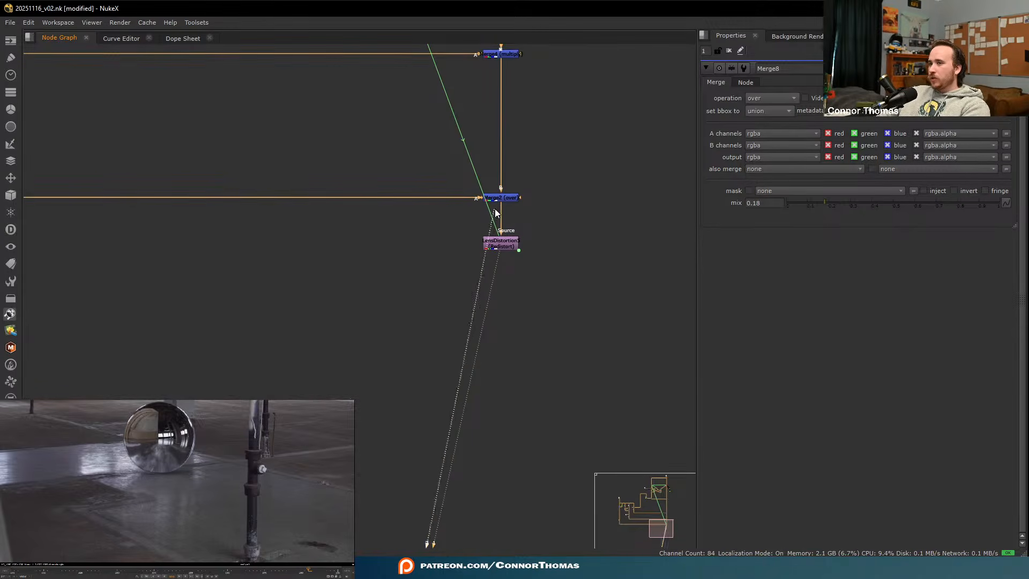
scroll(182, 466, "down", 10)
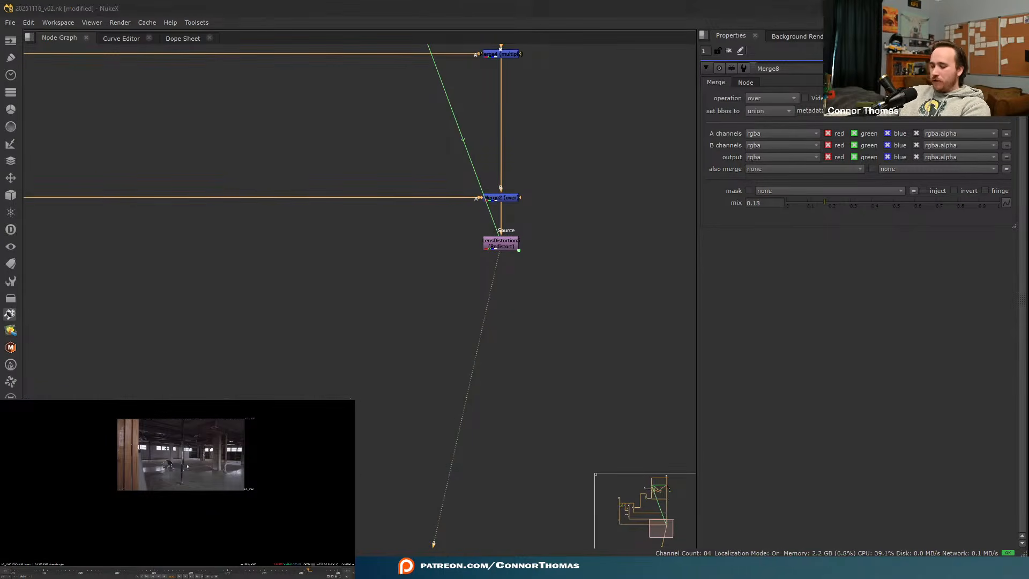
key("f")
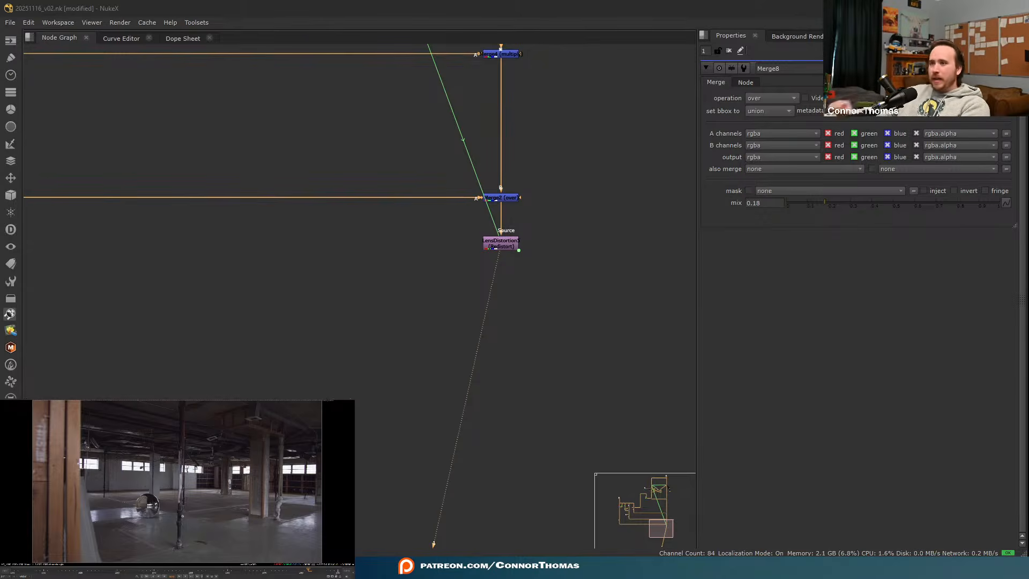
- Start adding a new Read node beside Read3 and browse to the 48_3D_out/RENDER folder
scroll(123, 178, "down", 8)
middle_click_drag(148, 148, 296, 317)
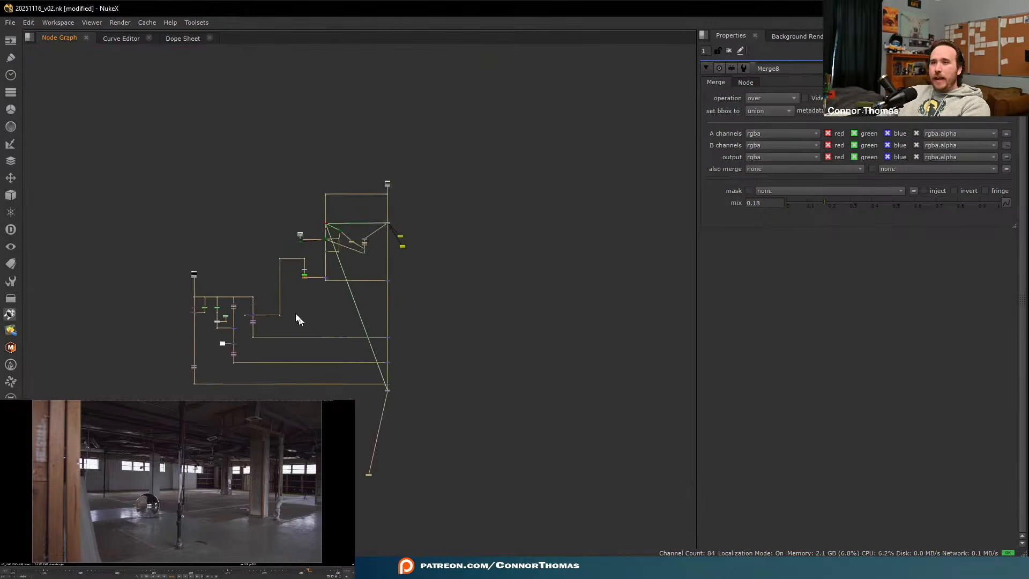
scroll(233, 279, "up", 5)
scroll(120, 279, "up", 4)
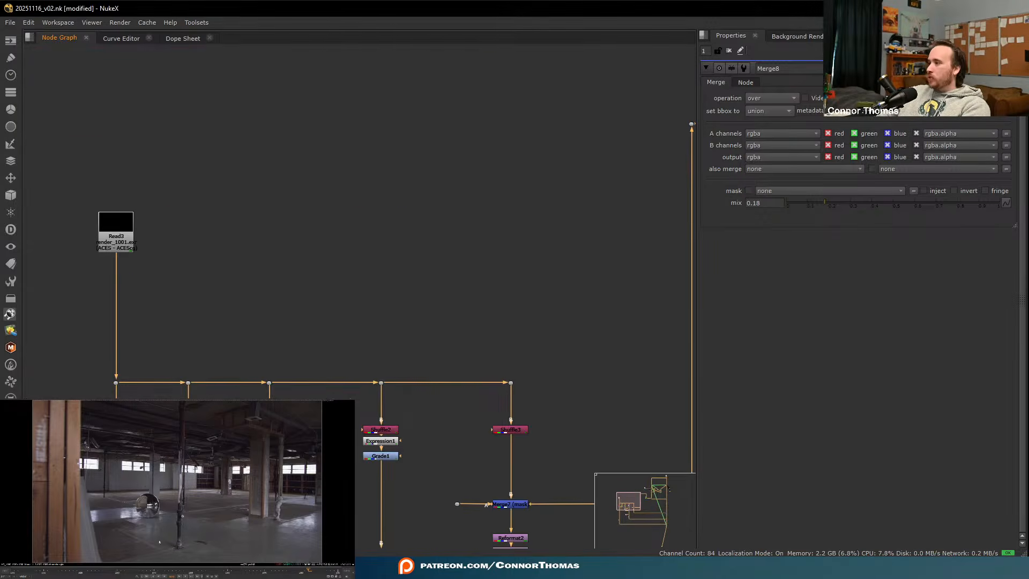
left_click(116, 233)
key("r")
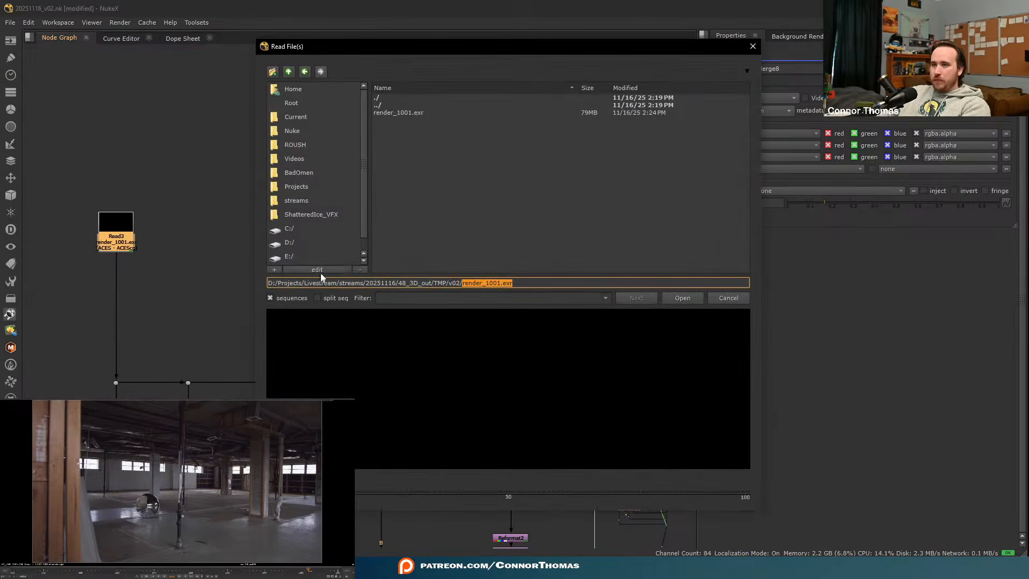
double_click(378, 105)
double_click(378, 105)
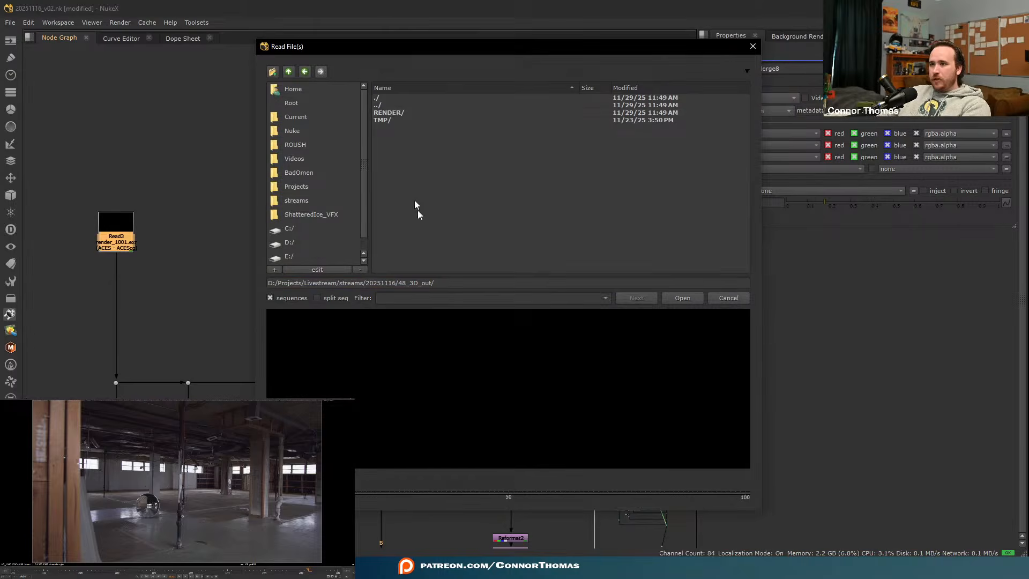
double_click(399, 112)
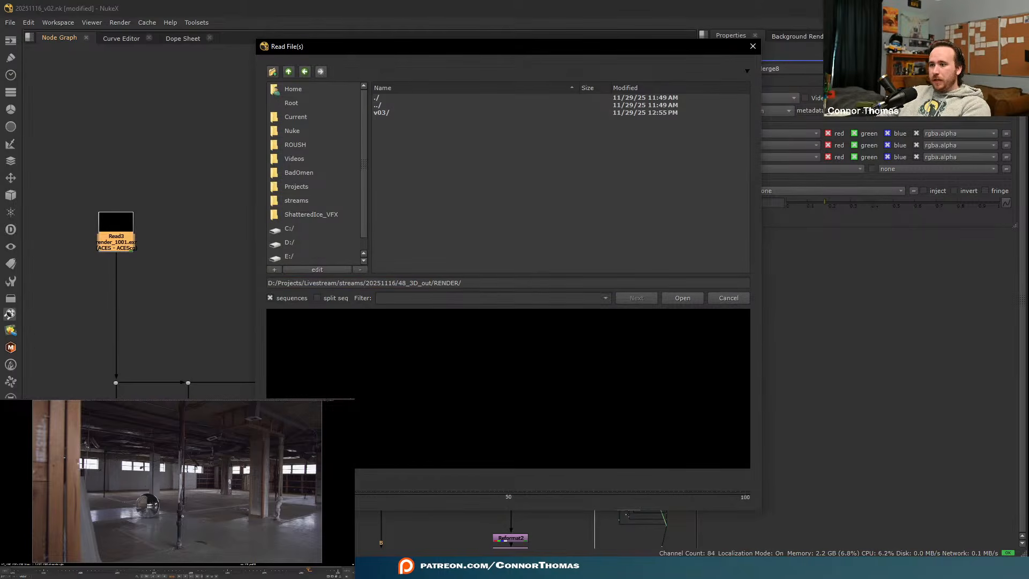
- Switch to Blender to check the RENDER\v03 folder in the render output path, and return to NukeX
key("alt+Tab")
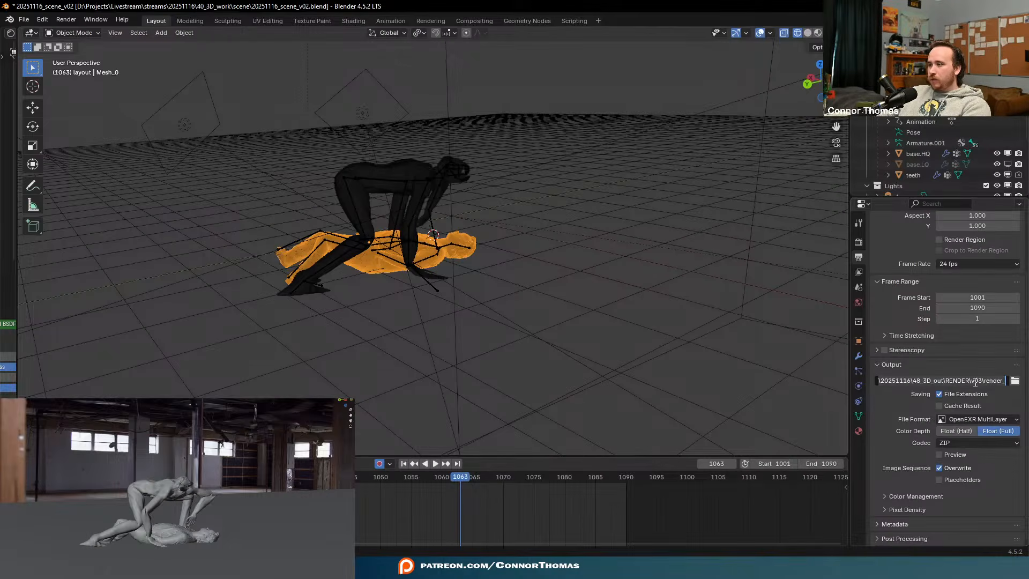
double_click(965, 381)
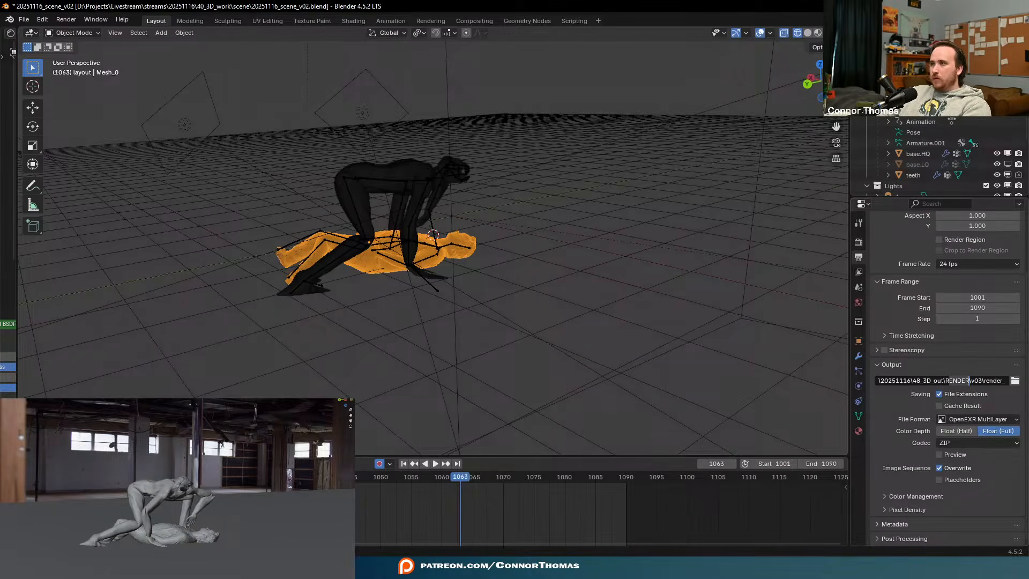
key("alt+Tab")
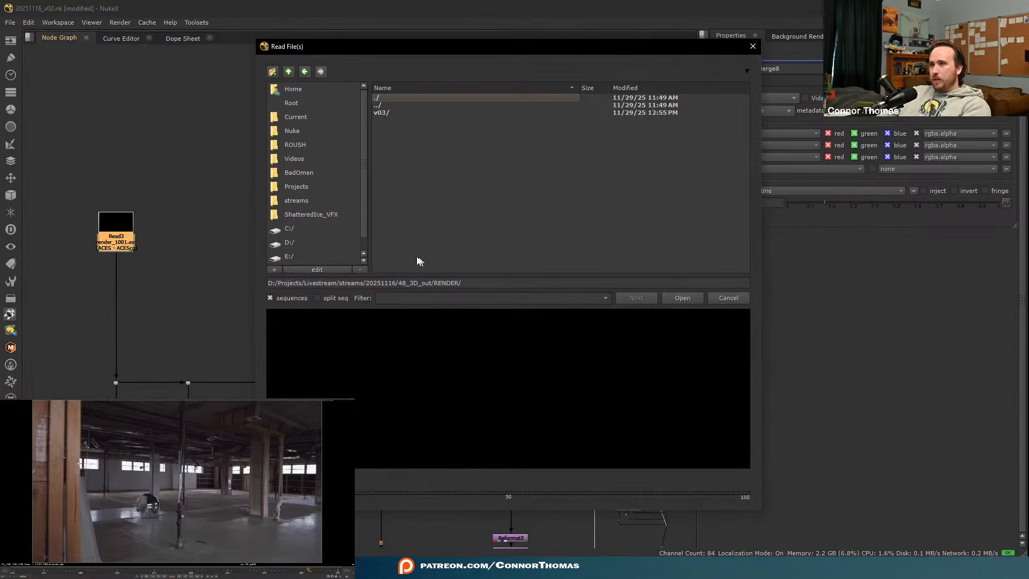
- Load the render sequence from the v03 folder and set its input transform to ACES - ACEScg
double_click(383, 113)
double_click(386, 114)
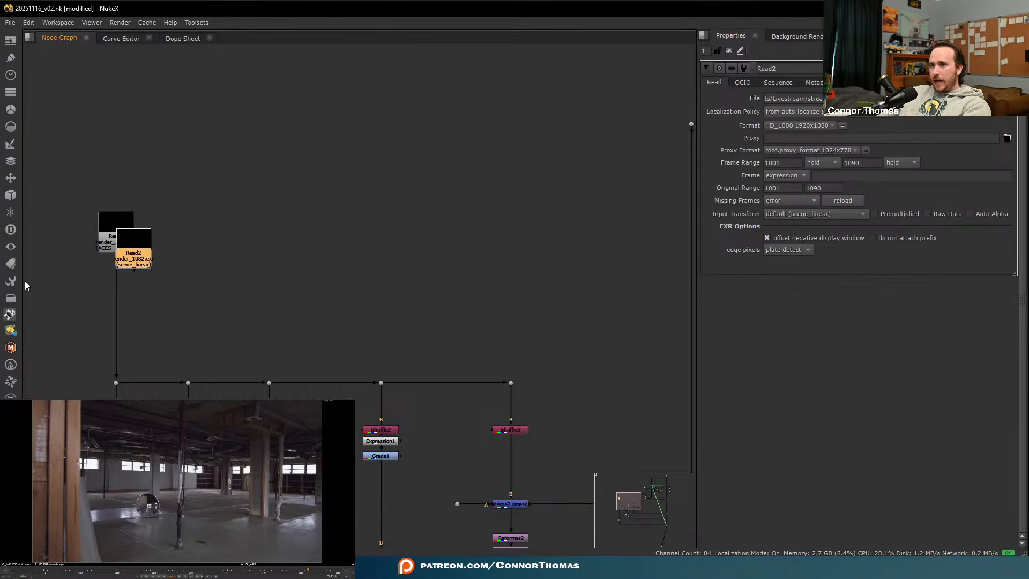
scroll(28, 283, "up", 5)
middle_click_drag(263, 286, 322, 292)
left_click(832, 215)
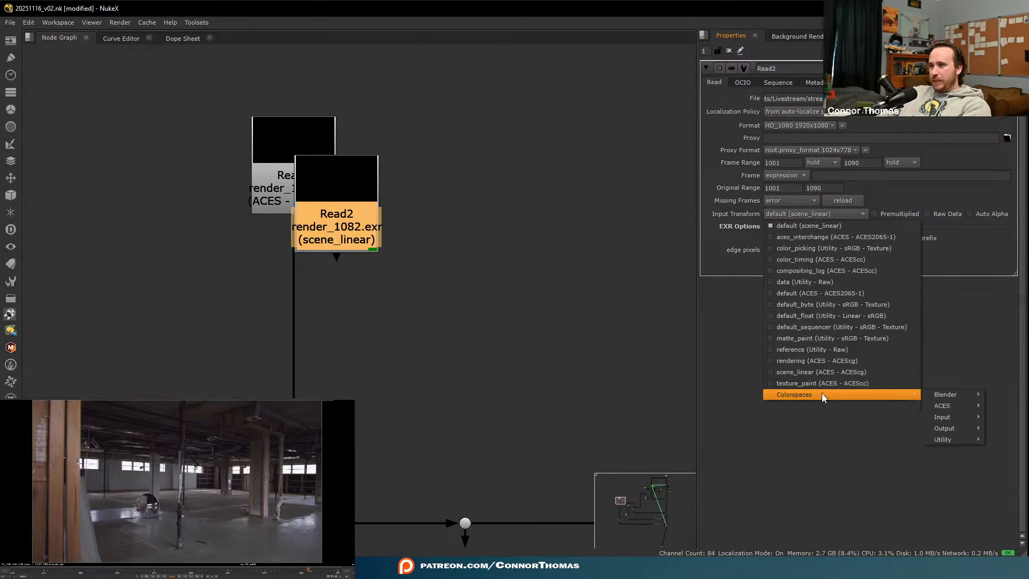
mouse_move(822, 395)
mouse_move(934, 406)
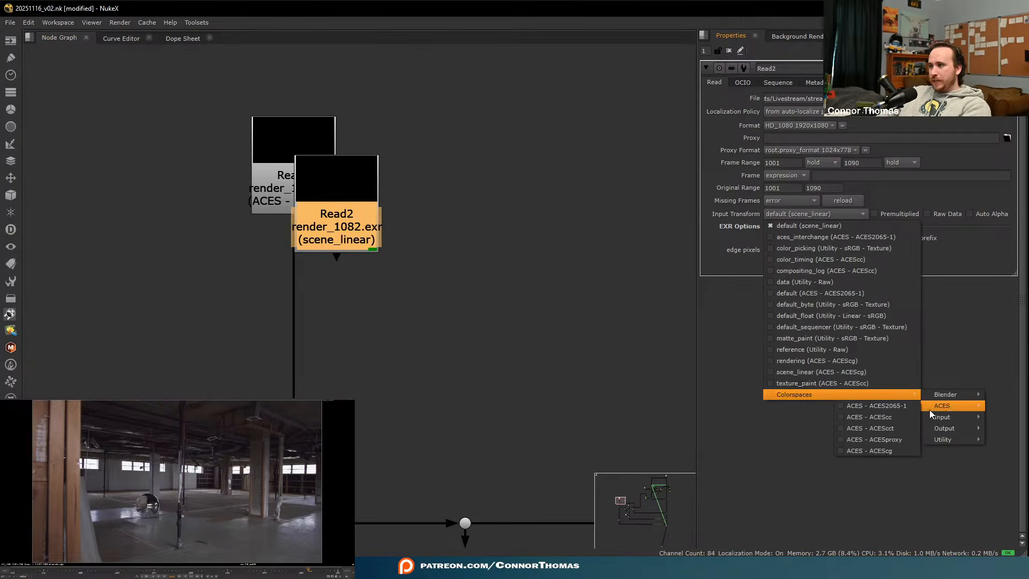
left_click(901, 452)
- Reconnect the CG branch from Read3 to the new v03 Read node, delete Read3 and move the new node into its place
left_click_drag(337, 214, 394, 187)
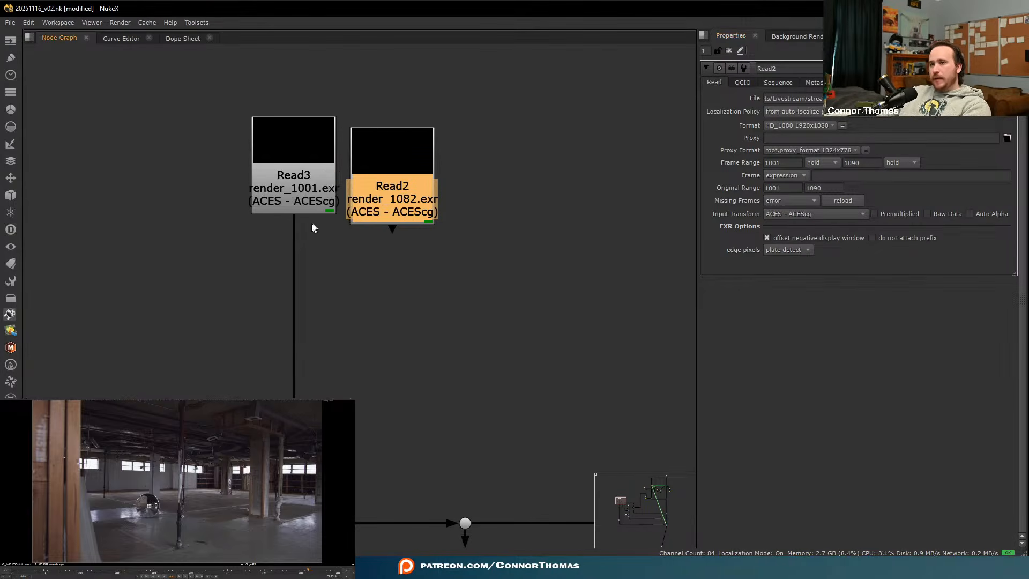
left_click_drag(294, 242, 408, 195)
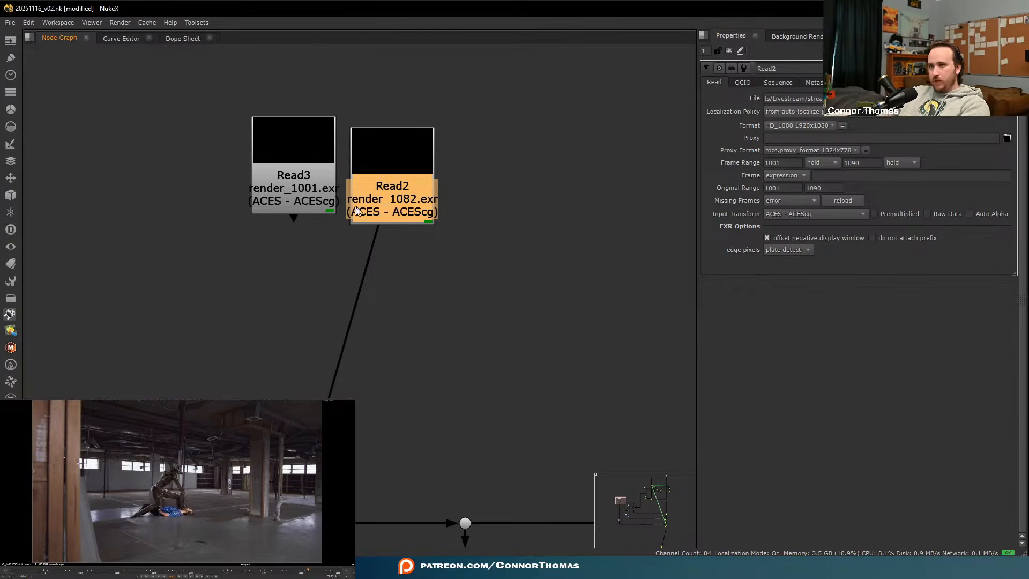
left_click(307, 188)
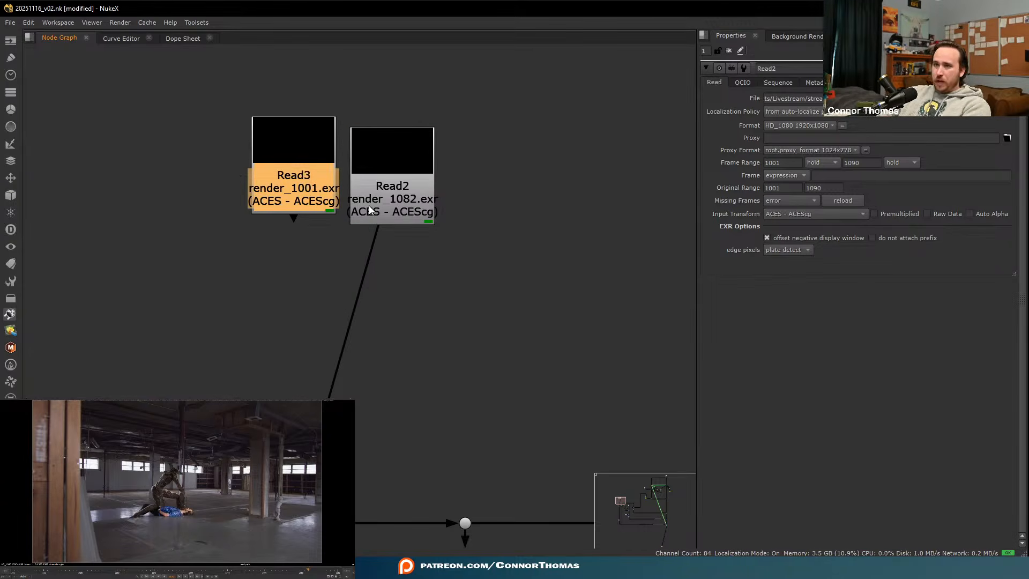
key("Delete")
left_click_drag(377, 190, 279, 190)
- Show the output of Shuffle1 at the head of the first CG branch, which uses the ViewLayer_Combined layer
scroll(352, 275, "down", 7)
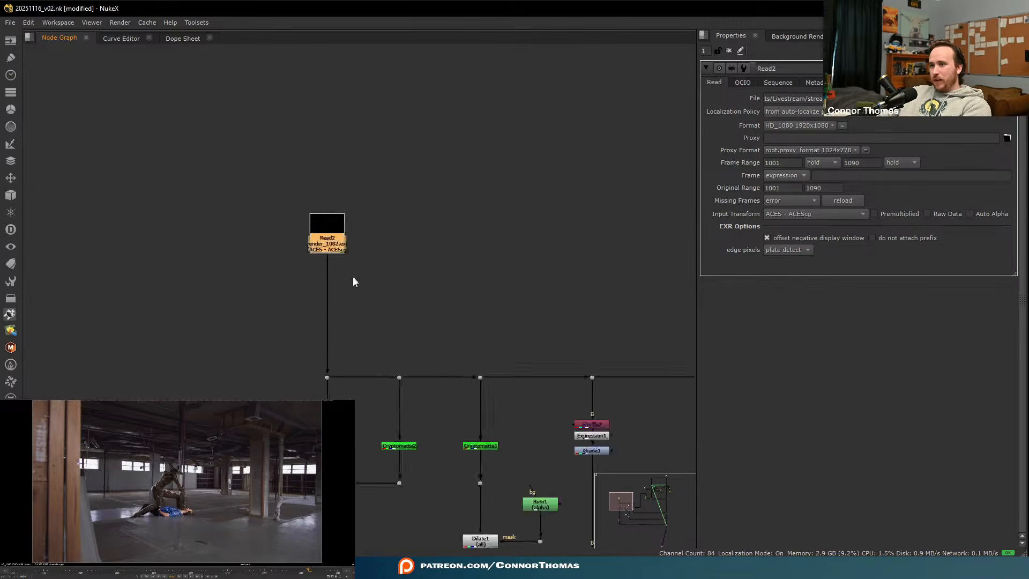
middle_click_drag(363, 354, 355, 233)
scroll(350, 260, "up", 6)
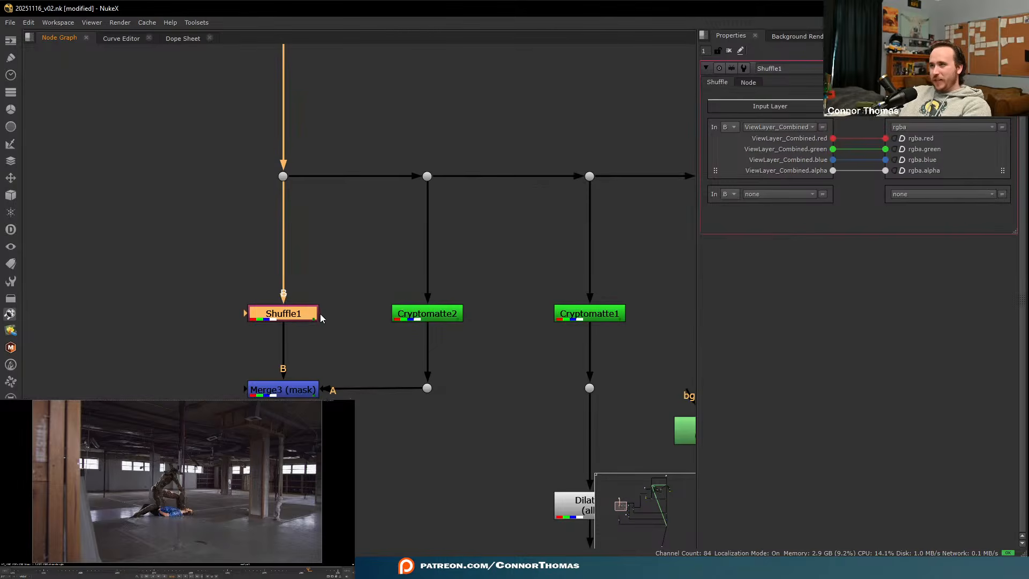
scroll(321, 318, "down", 3)
key("1")
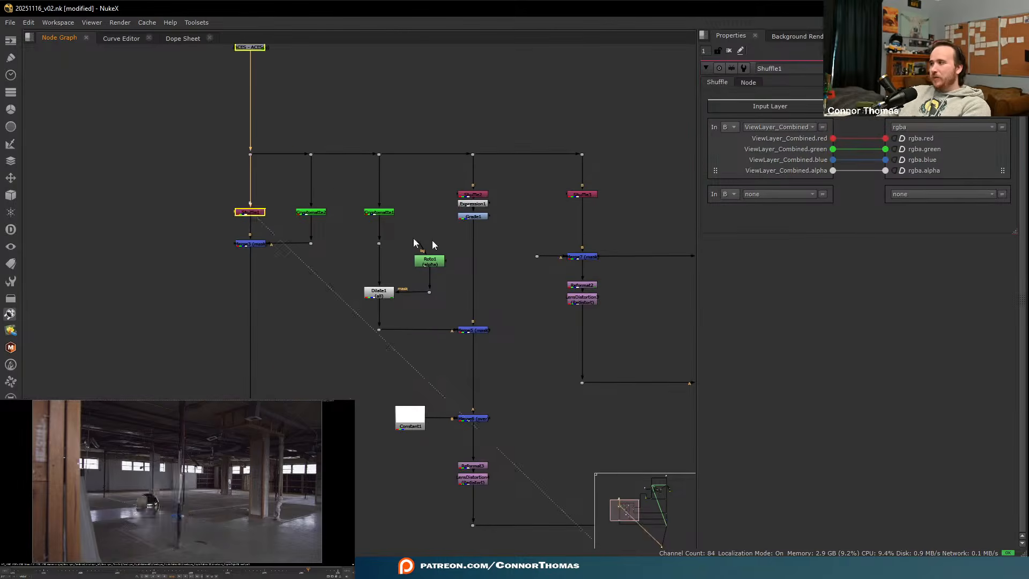
left_click(416, 243)
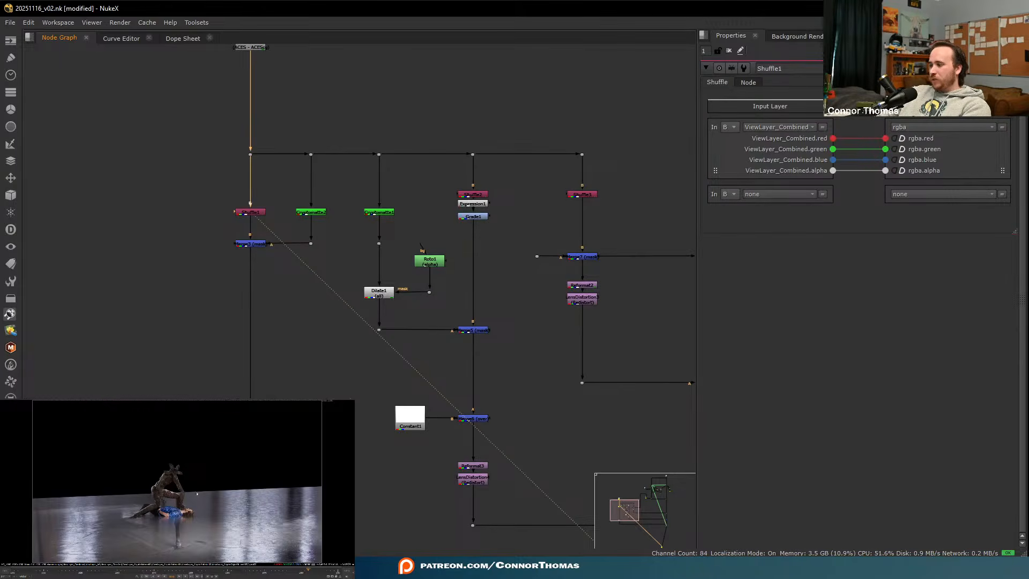
- Stop playback at frame 1039 and examine the pipe baked into the floor below the figures, marking its area with a sample box
left_click(13, 573)
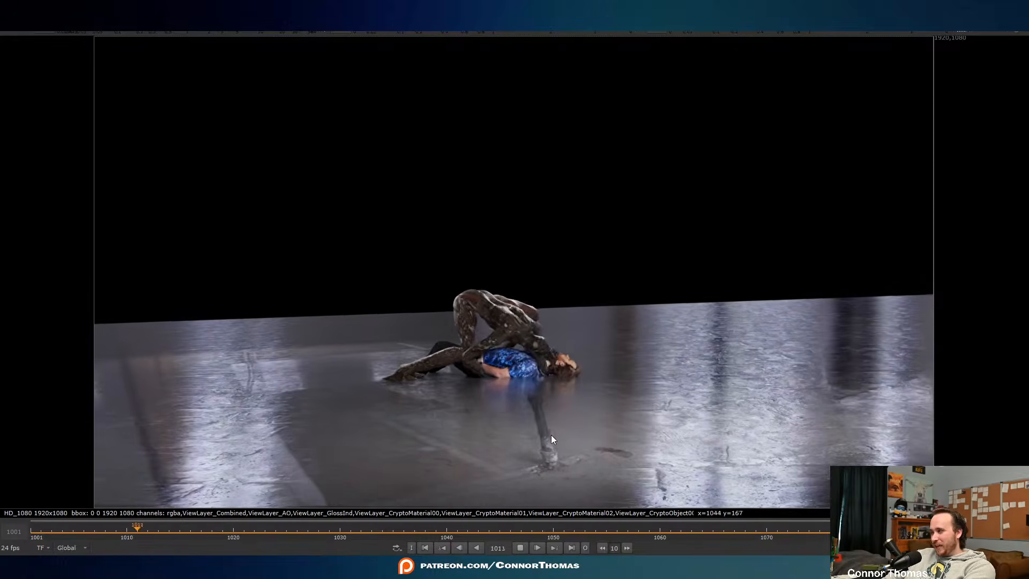
key("k")
scroll(539, 412, "up", 5)
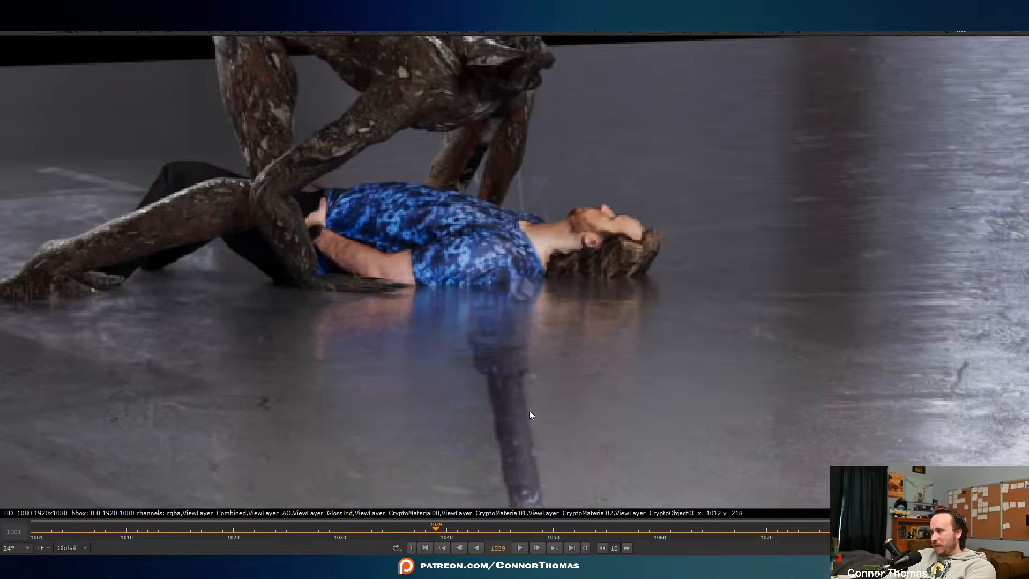
scroll(529, 416, "up", 2)
scroll(486, 310, "down", 6)
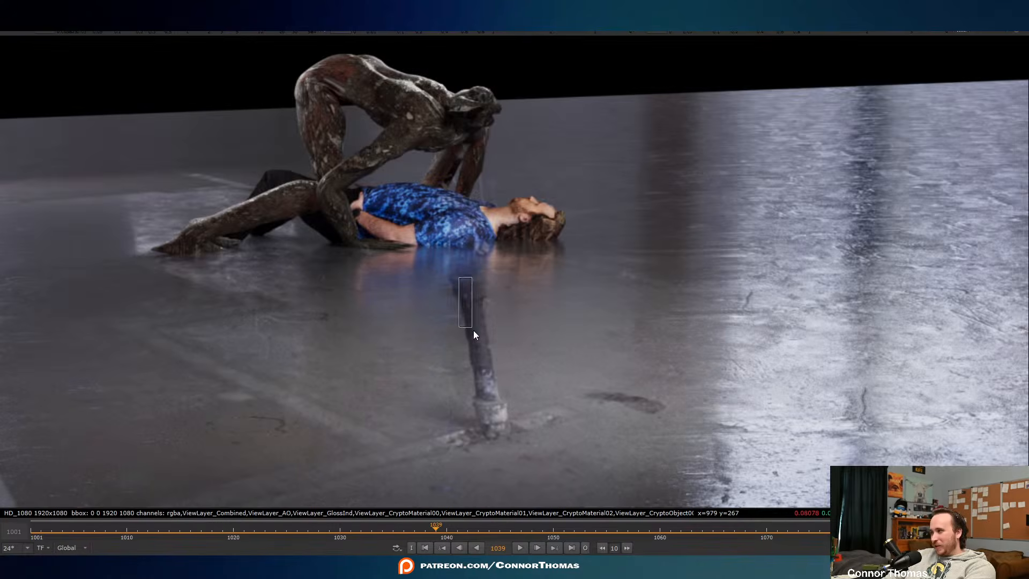
left_click_drag(474, 335, 504, 394, "ctrl+shift")
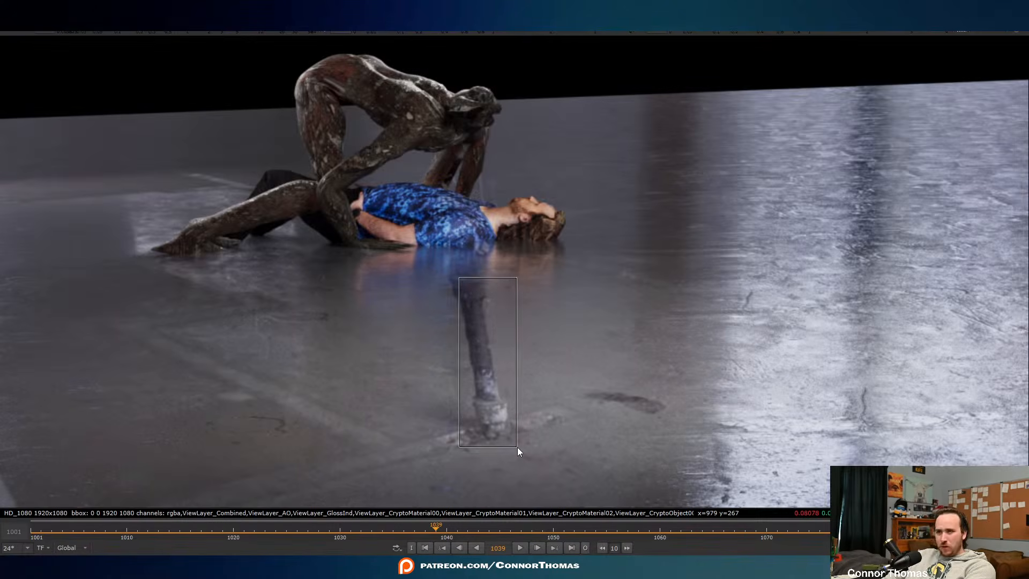
left_click_drag(516, 447, 517, 447)
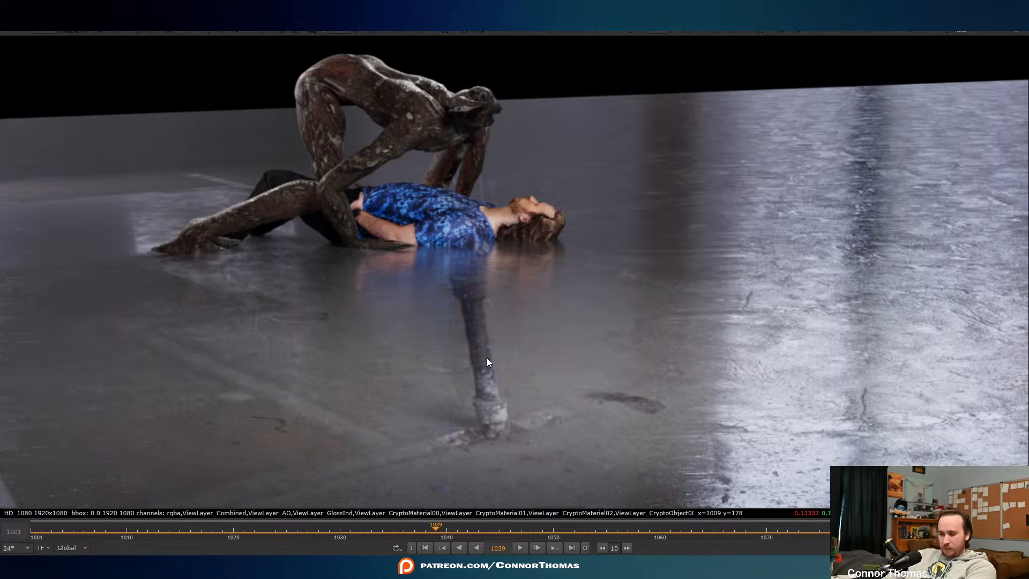
key("f")
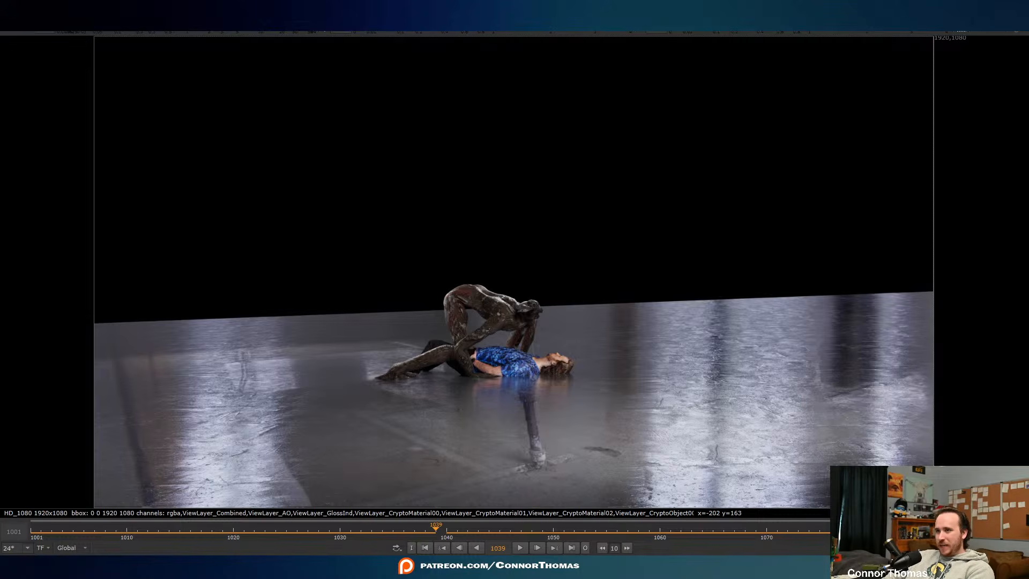
- Check the clean warehouse plate and the Cryptomatte output at frame 1039, examining the matte of the two figures up close
key("1")
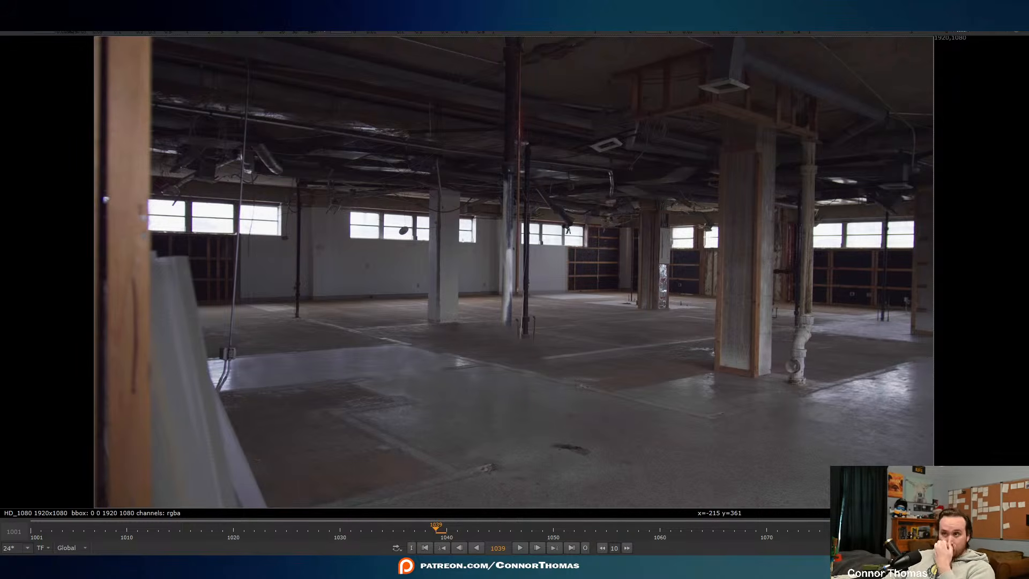
key("1")
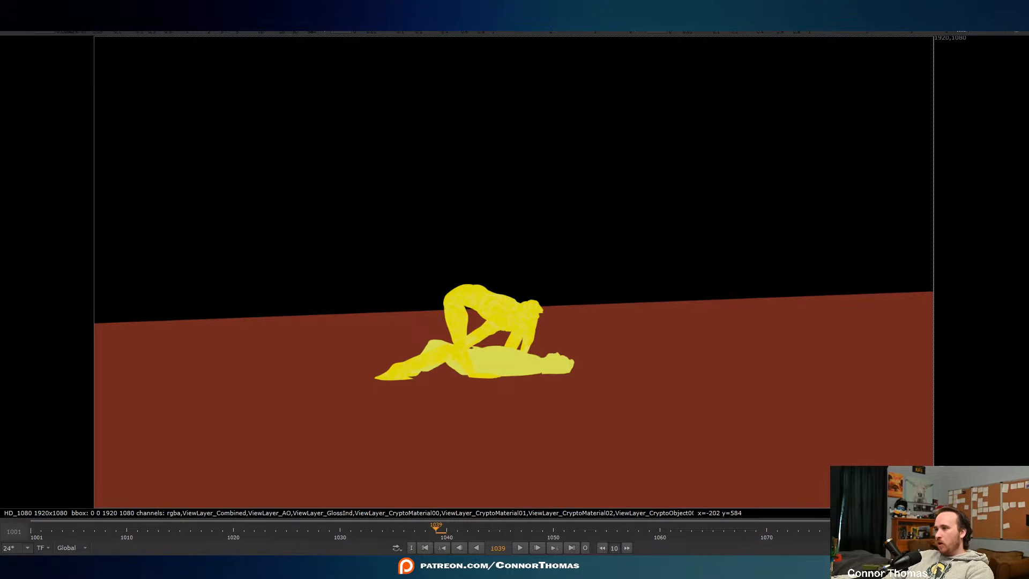
scroll(497, 320, "up", 4)
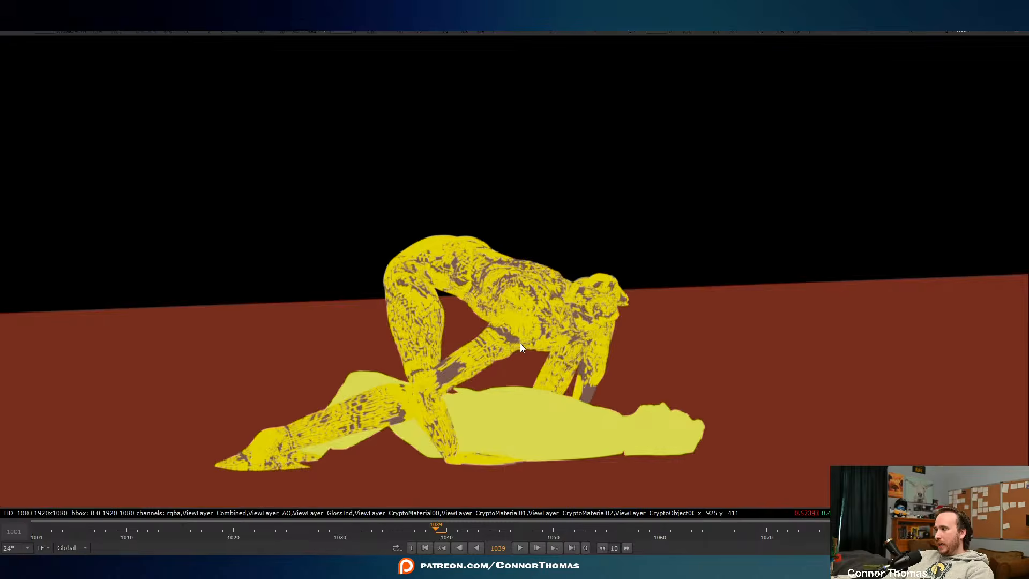
scroll(552, 369, "down", 4)
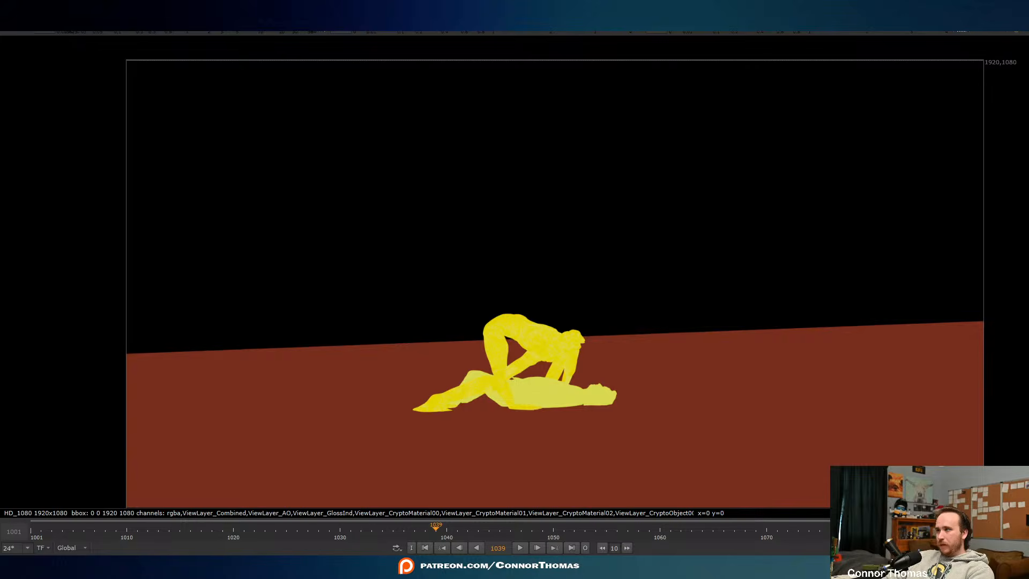
- Check the Cryptomatte outputs and their alpha channels at frame 1039, and return the viewer to the full comp
key("a")
key("a")
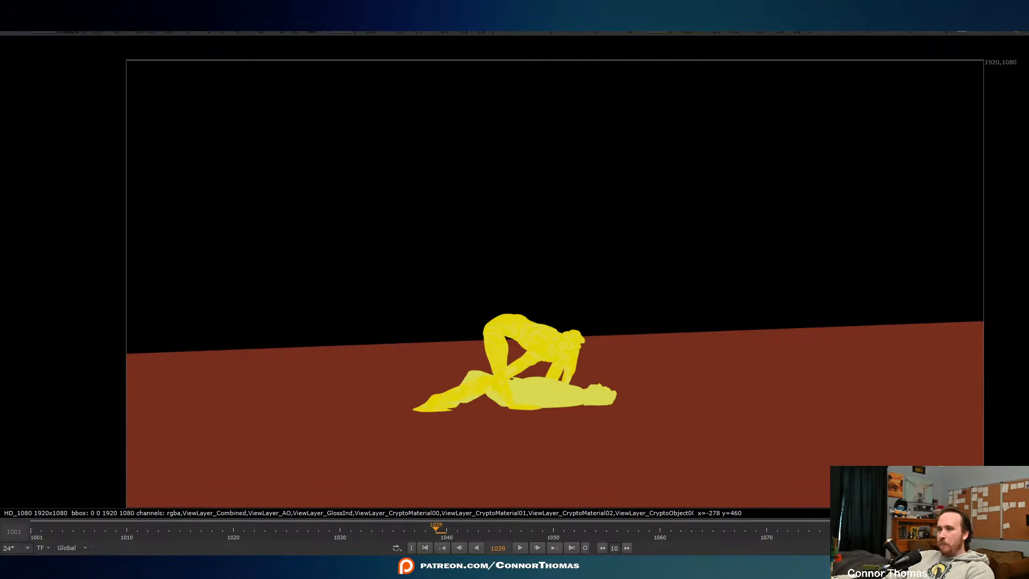
key("1")
key("a")
key("a")
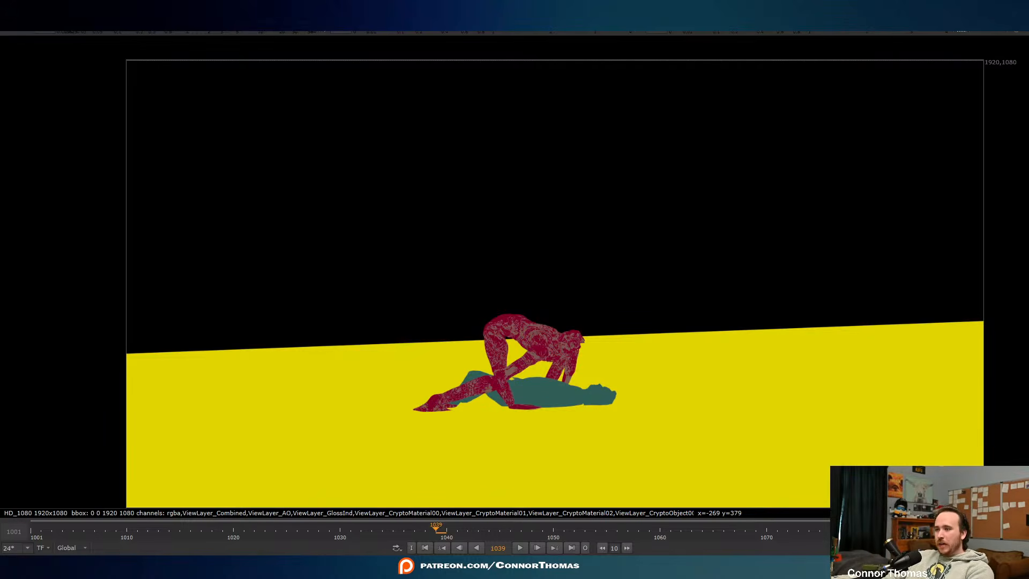
key("1")
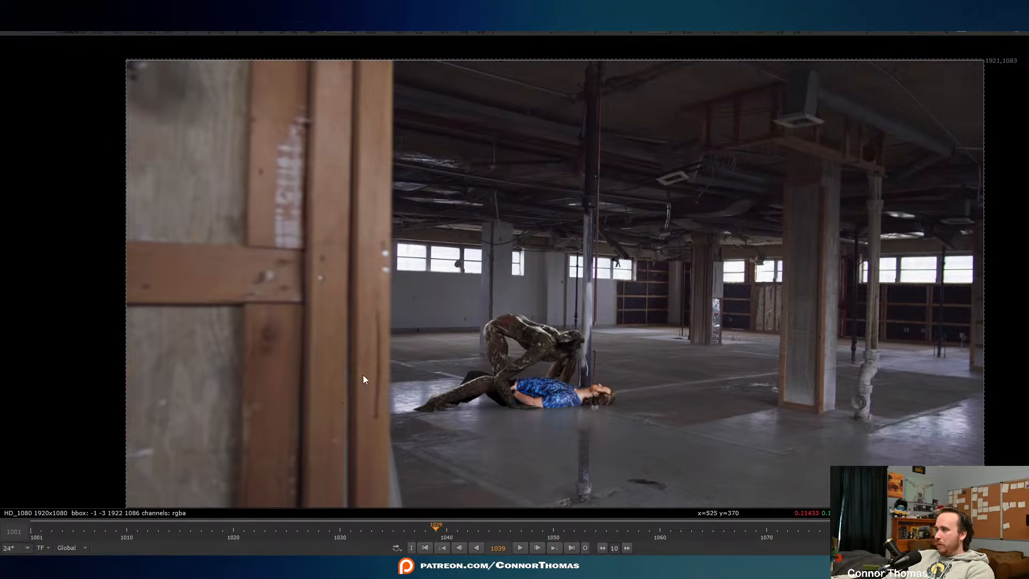
- Examine the lying man's floor contact and reflection in the comp up close, marking the reflection area with a sample box
scroll(555, 397, "up", 8)
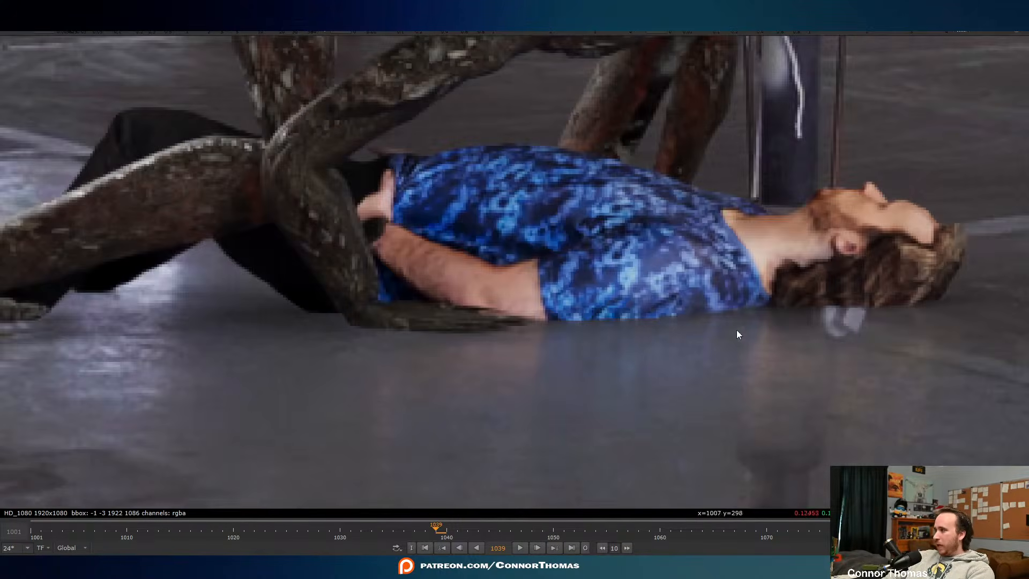
left_click_drag(736, 335, 848, 389, "ctrl+shift")
left_click_drag(474, 365, 686, 407, "ctrl+shift")
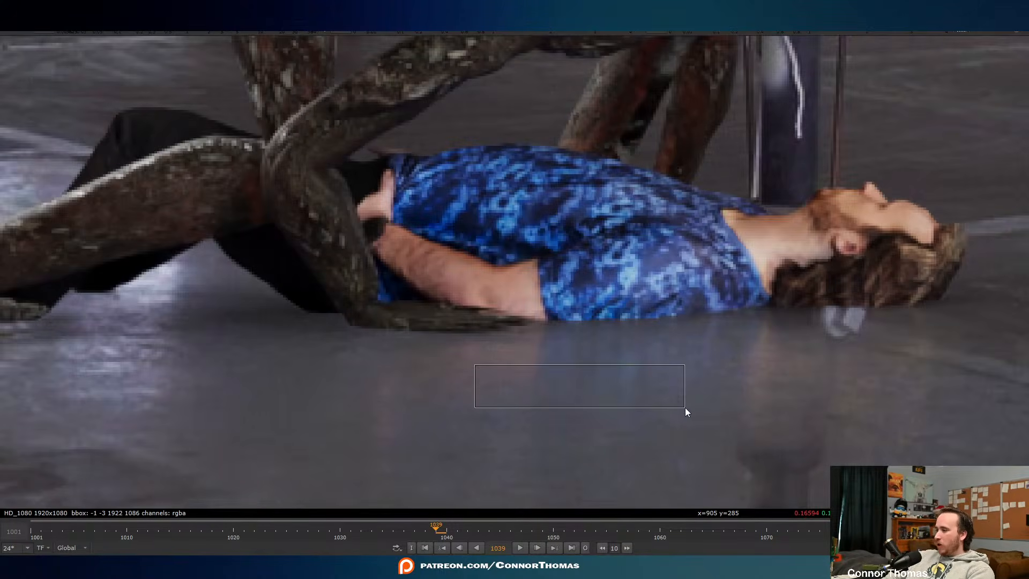
key("f")
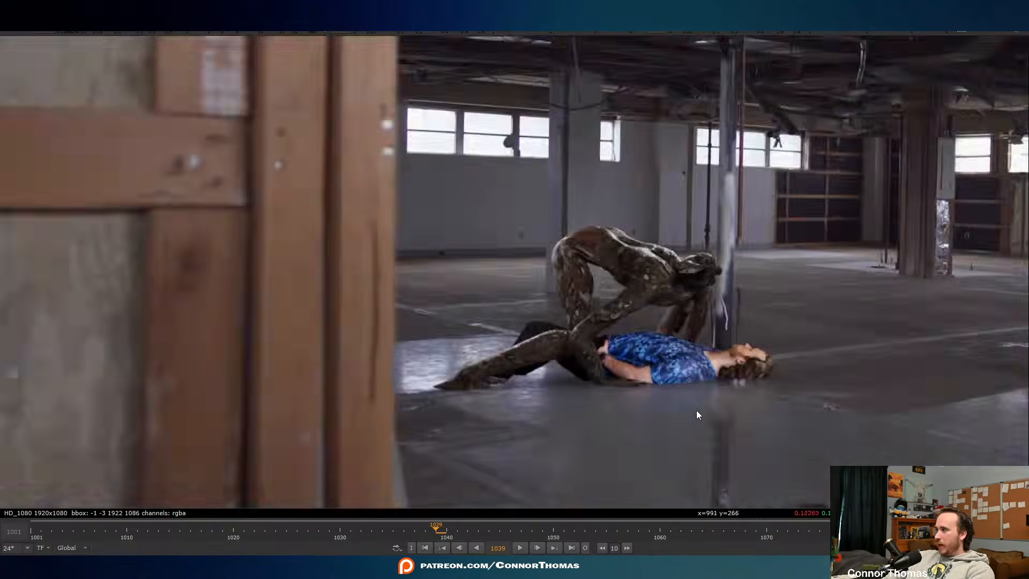
scroll(739, 423, "up", 5)
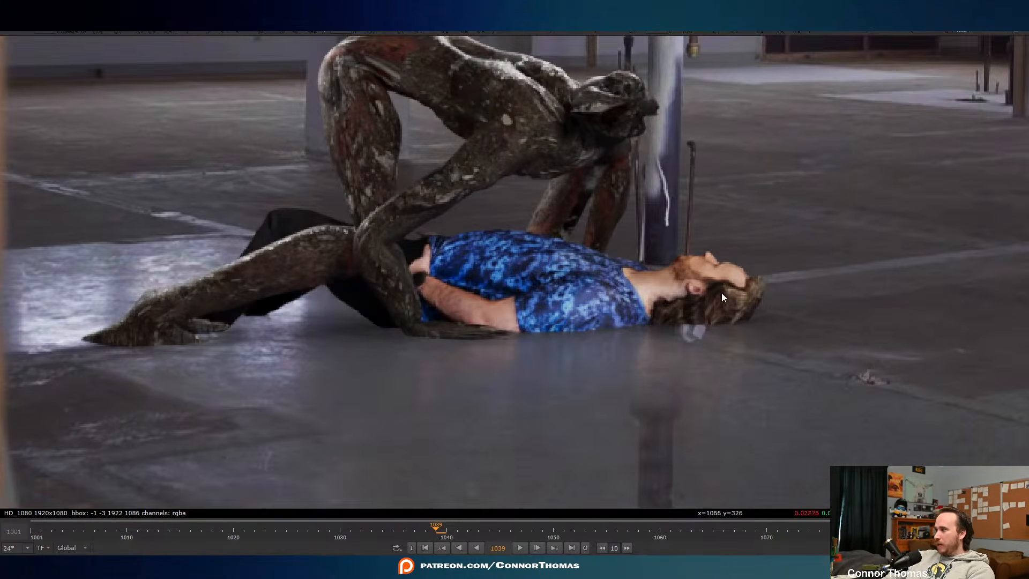
scroll(761, 253, "down", 3)
scroll(759, 253, "up", 5)
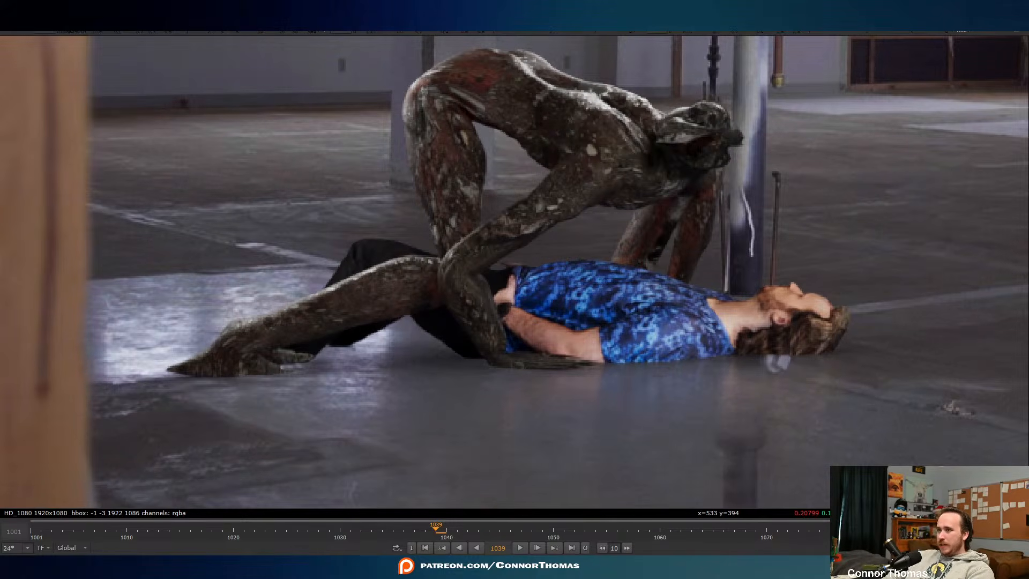
- Compare the comp with the clean warehouse plate repeatedly around the pole and its fitting behind the lying man's head
key("2")
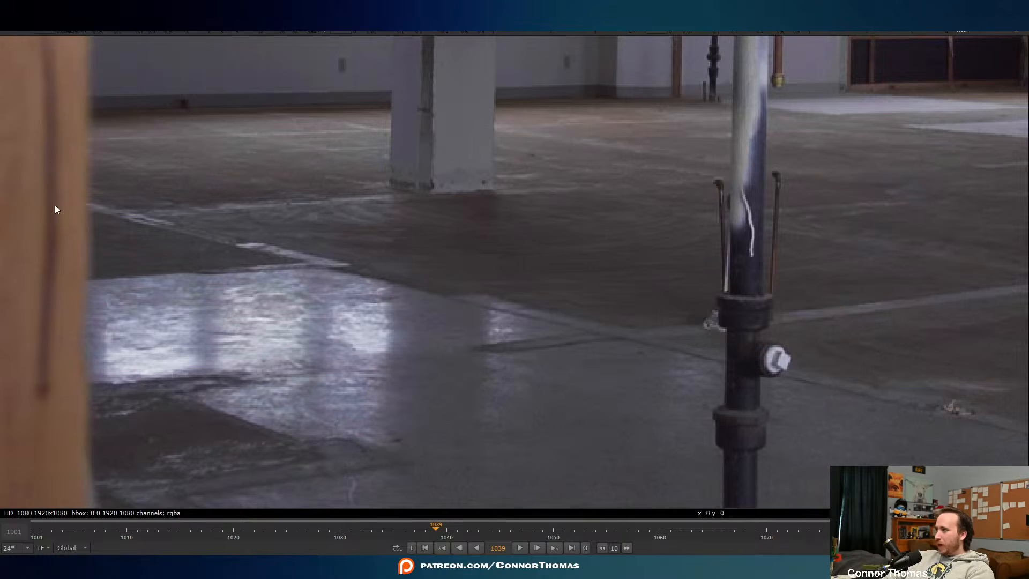
key("1")
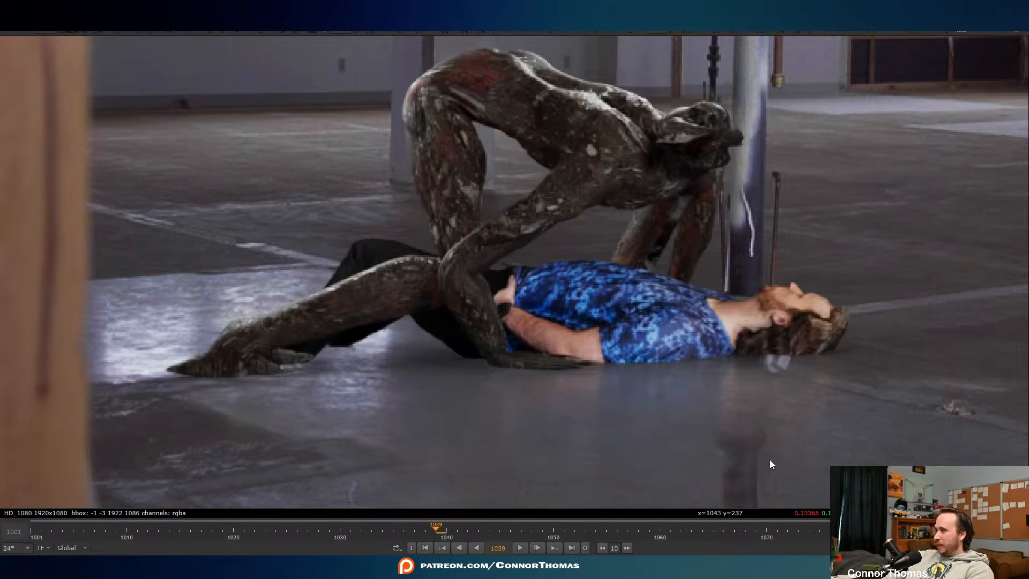
key("2")
key("1")
key("2")
key("1")
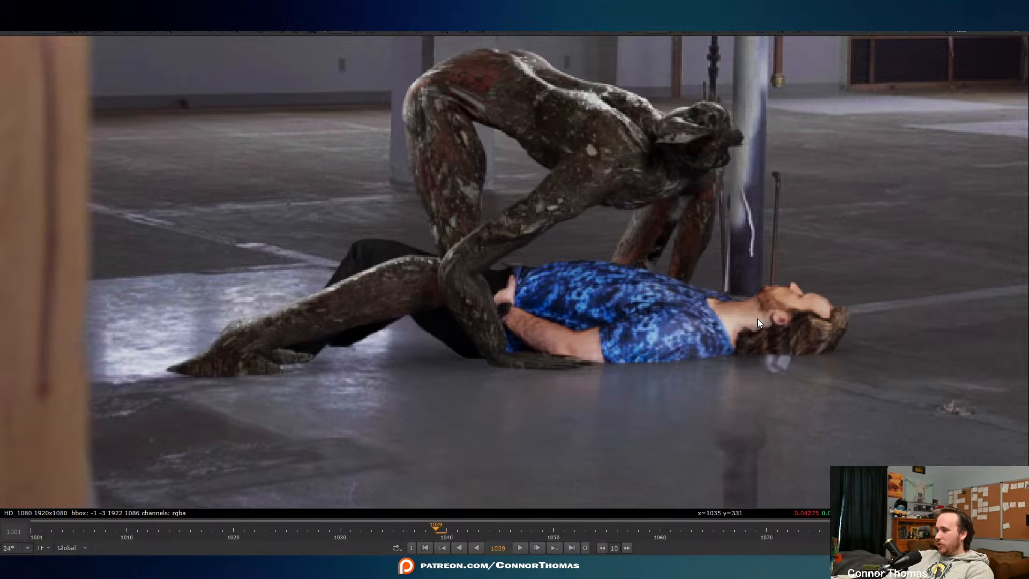
key("2")
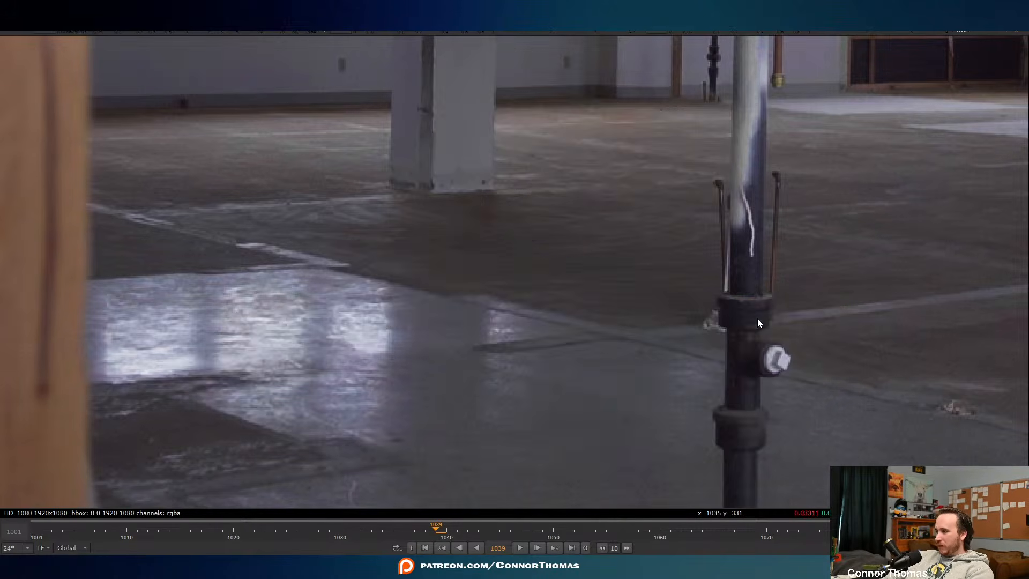
key("1")
key("2")
key("1")
key("2")
key("1")
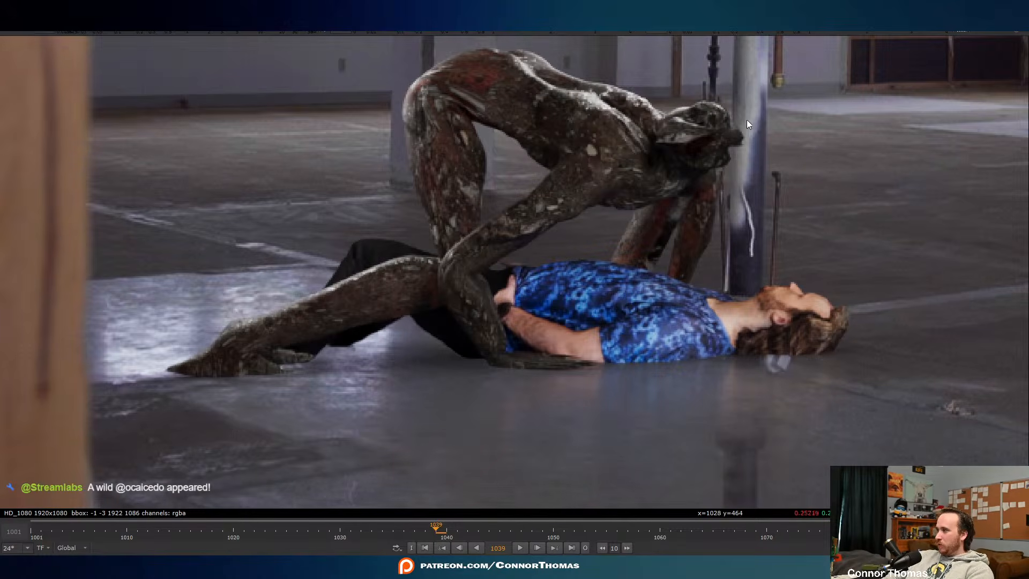
- Examine the two figures' placement against the pole and the pipe remnant on the floor, in the whole frame and up close
scroll(735, 453, "down", 7)
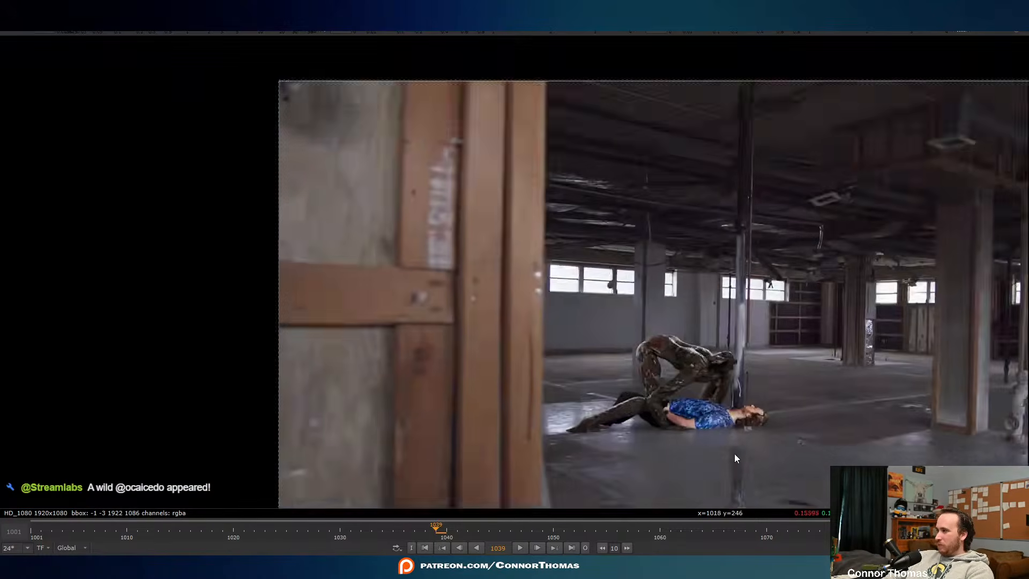
middle_click_drag(735, 453, 526, 255)
scroll(526, 255, "up", 3)
middle_click_drag(532, 373, 526, 387)
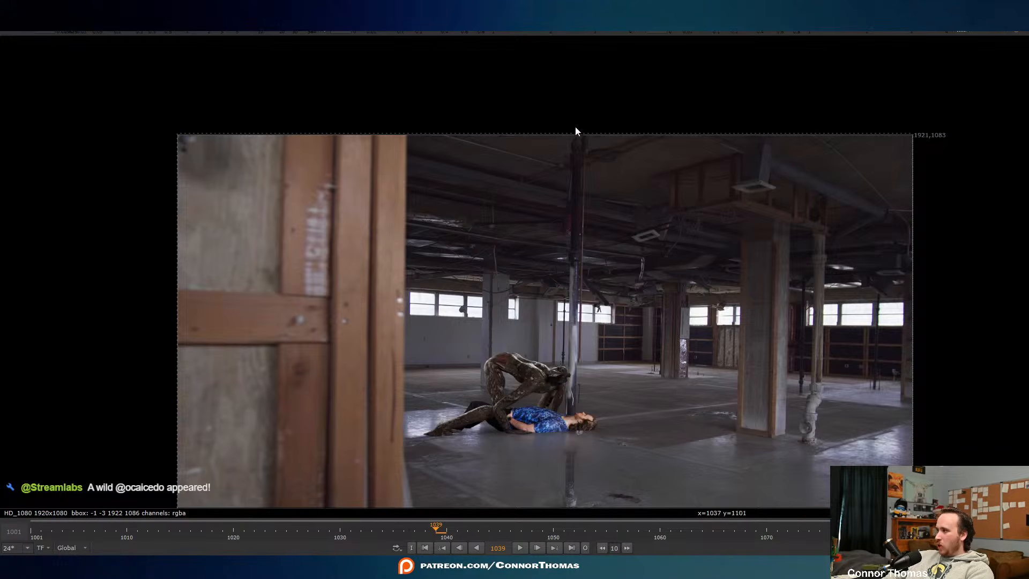
middle_click_drag(611, 370, 613, 177)
scroll(614, 176, "up", 4)
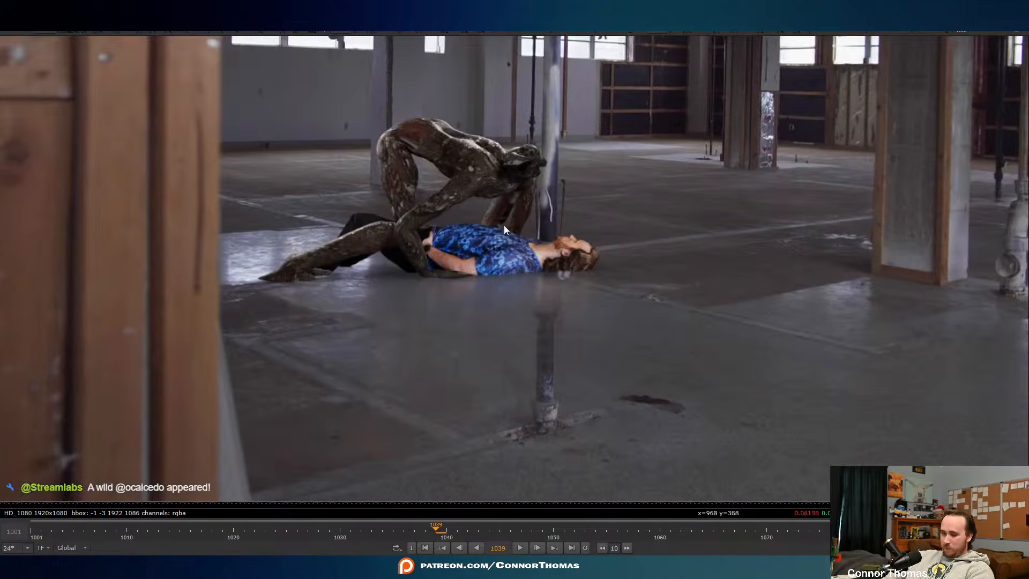
key("f")
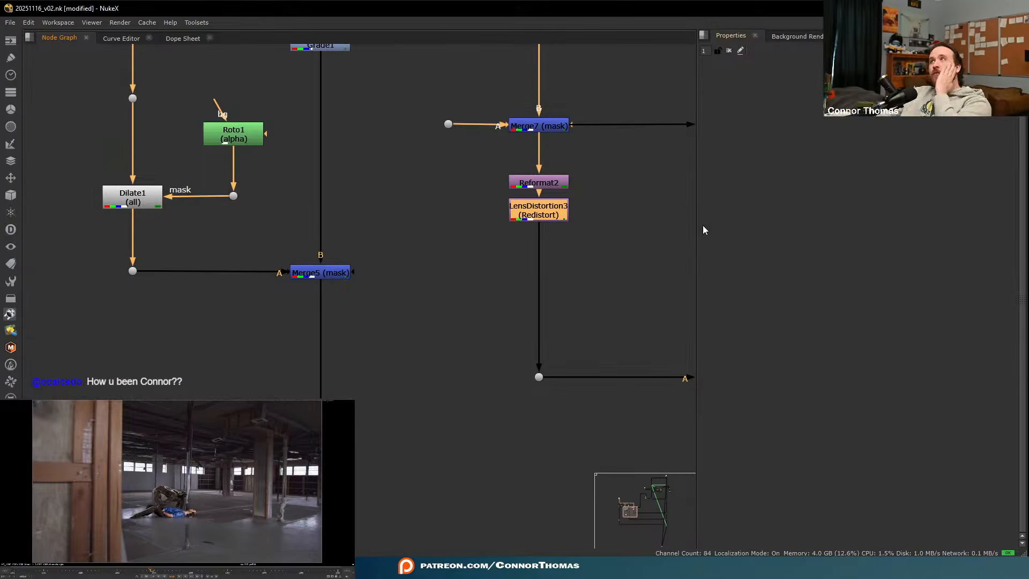
- Add a Transform node below LensDistortion3 in the third CG branch and set its translate x to -60
scroll(561, 317, "down", 8)
middle_click_drag(543, 316, 346, 284)
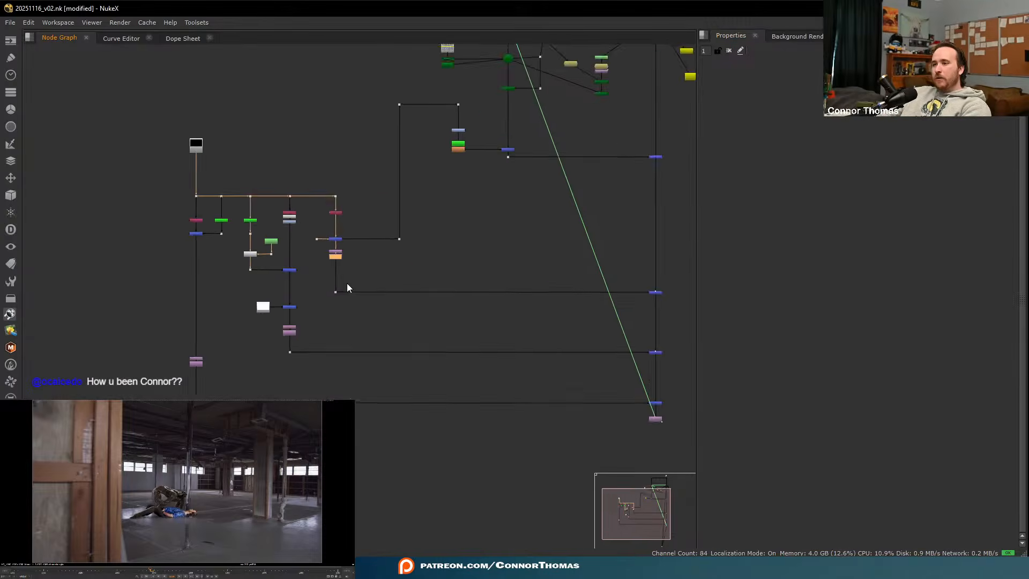
scroll(333, 292, "up", 2)
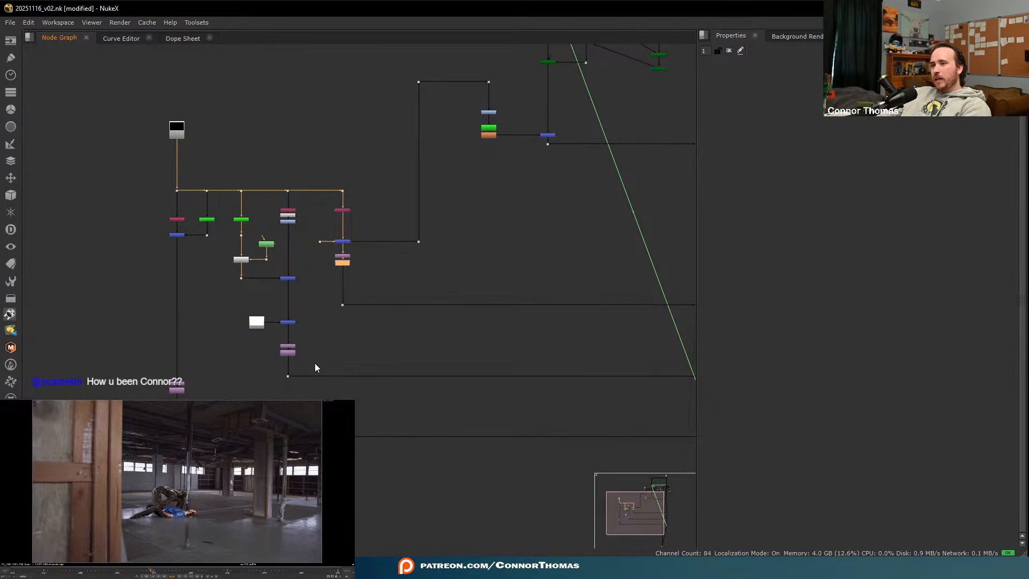
left_click(289, 354)
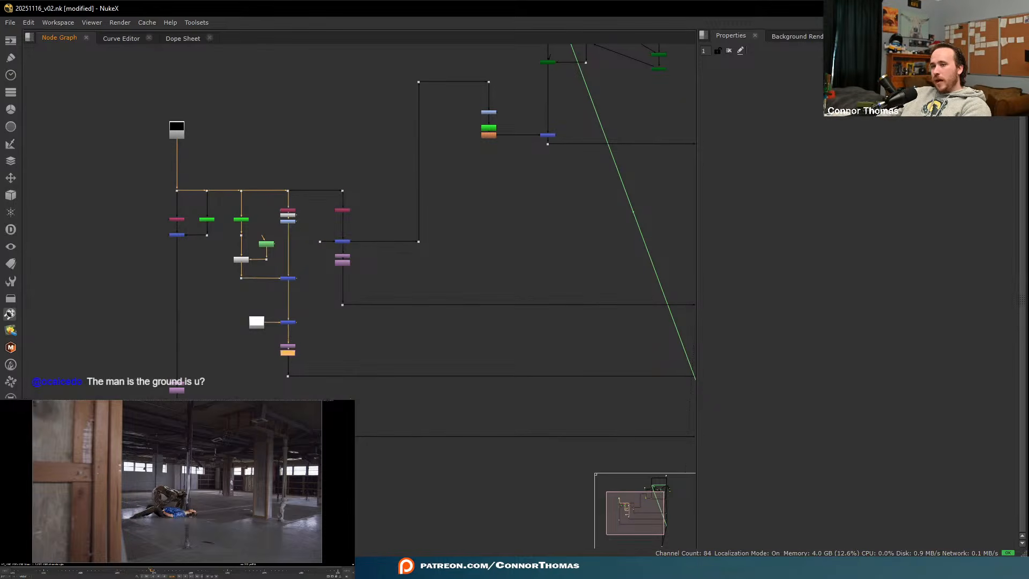
left_click(181, 390)
double_click(347, 265)
scroll(349, 279, "up", 5)
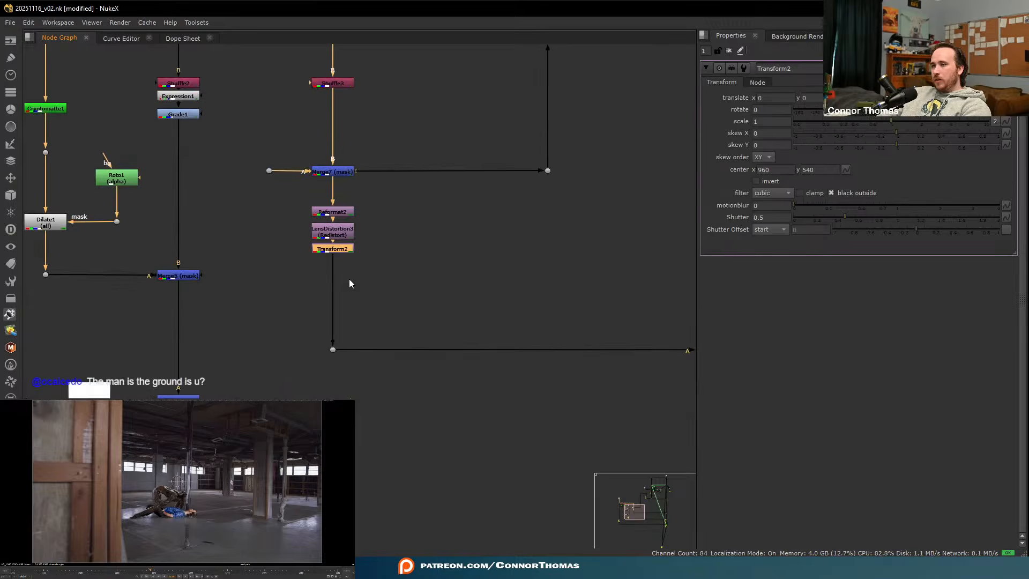
left_click_drag(177, 480, 168, 481)
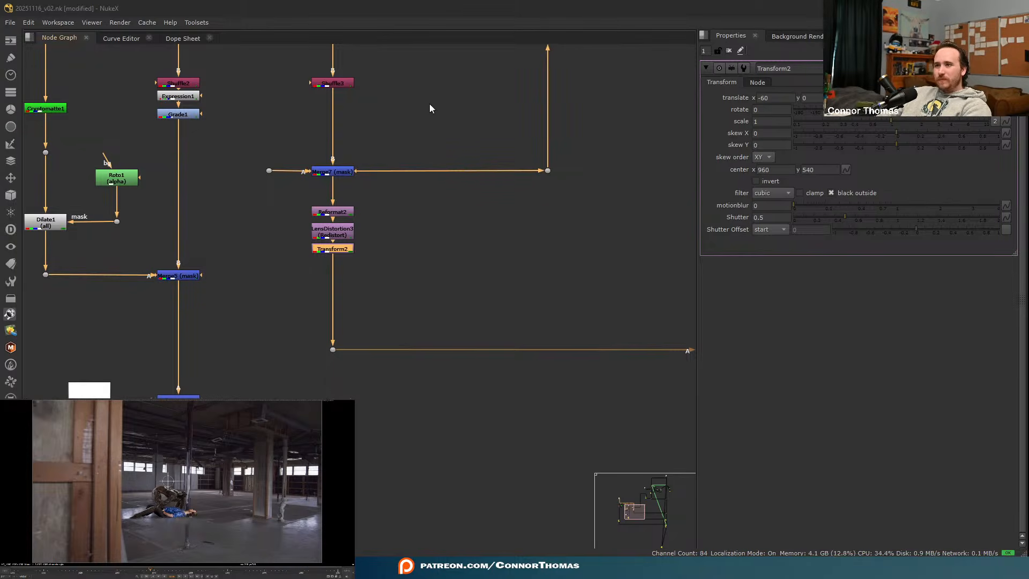
- Clone Transform2 and insert the clones below LensDistortion4 and LensDistortion2 in the other two CG branches
scroll(324, 251, "up", 5)
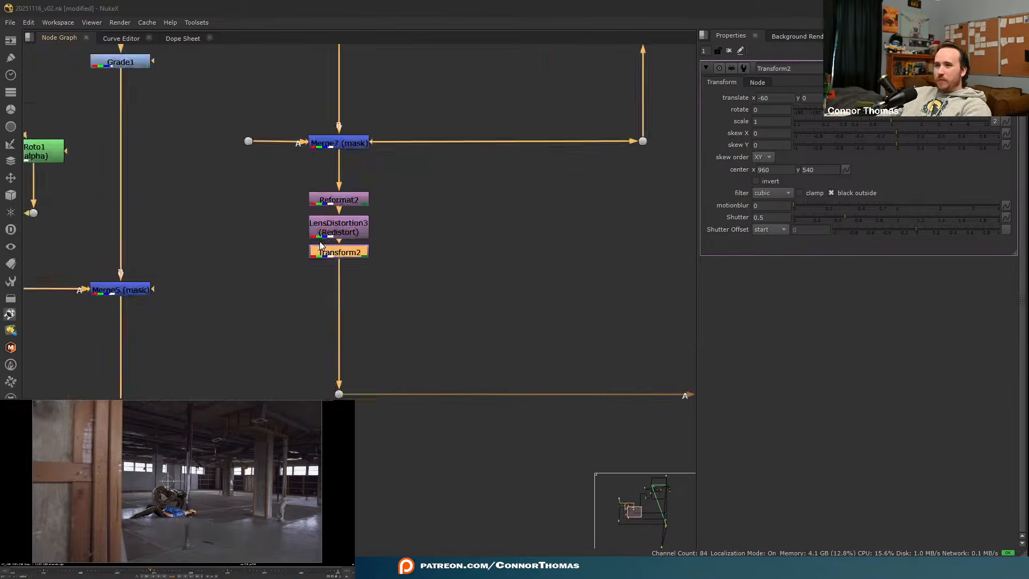
middle_click_drag(325, 255, 461, 175)
scroll(461, 175, "down", 4)
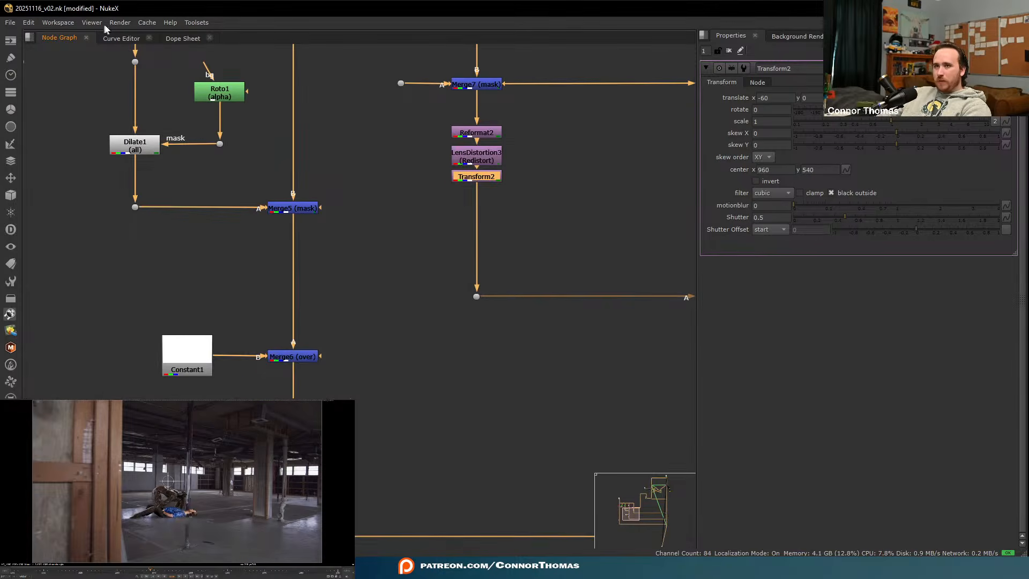
left_click(28, 22)
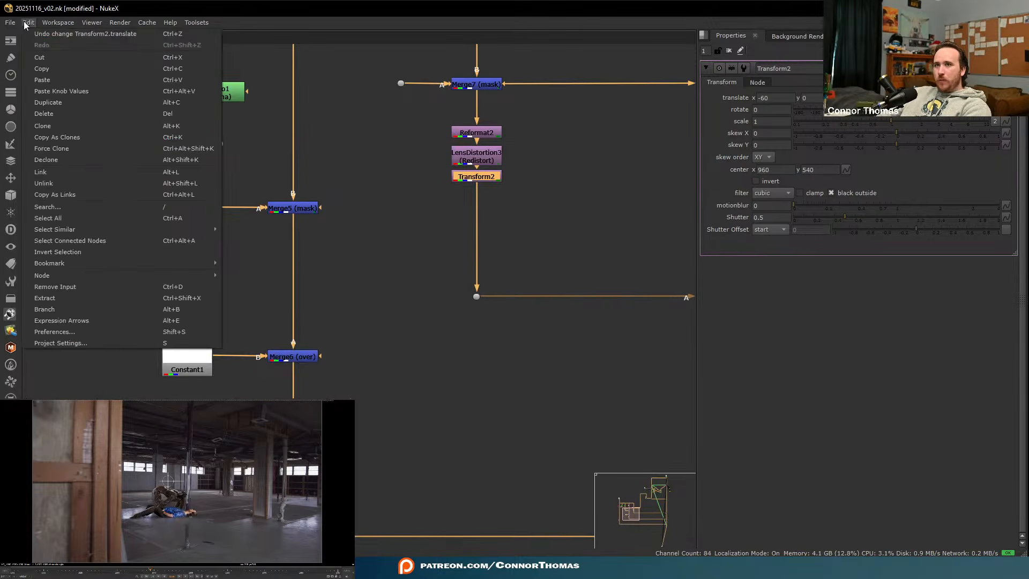
left_click(81, 130)
left_click(397, 313)
mouse_move(405, 314)
left_mouse_down()
mouse_move(327, 416)
mouse_move(294, 418)
mouse_move(249, 349)
mouse_move(233, 368)
mouse_move(214, 367)
left_mouse_up()
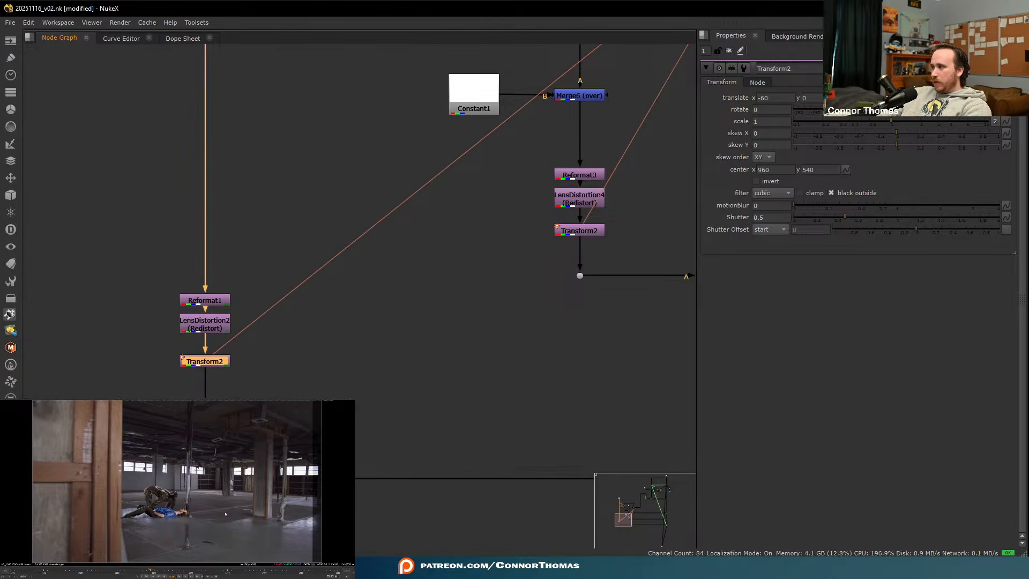
- Play the comp from the first frame with the view close on the figures to check their shifted position
scroll(189, 524, "up", 3)
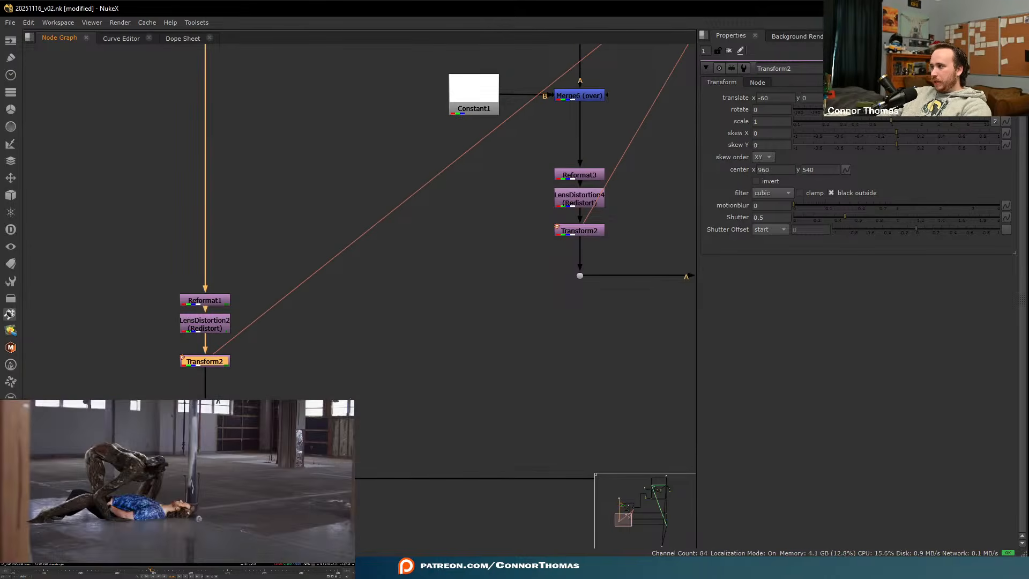
left_click_drag(179, 499, 187, 534)
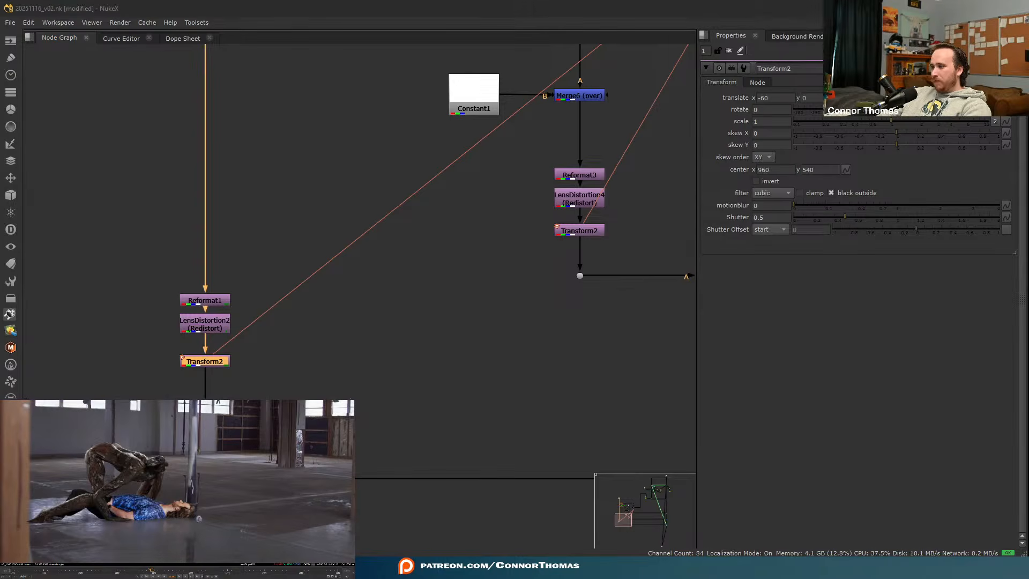
left_click(11, 571)
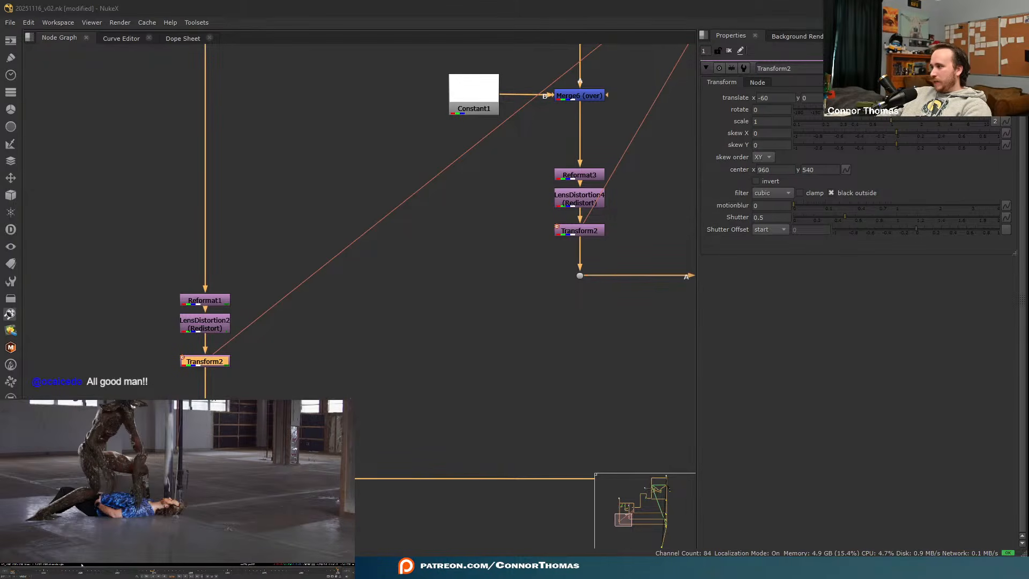
key("Home")
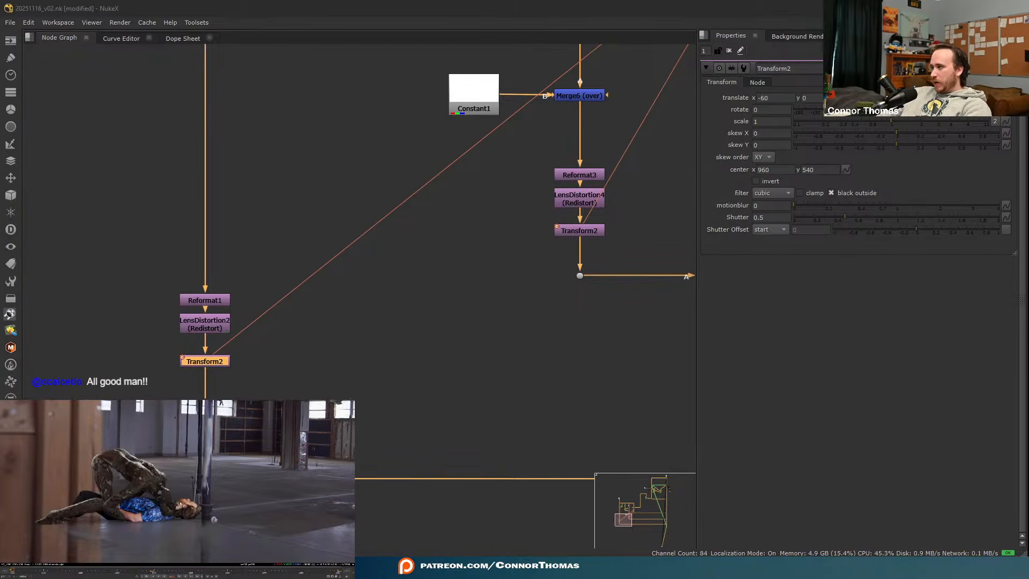
middle_click_drag(531, 310, 421, 362)
scroll(421, 363, "down", 1)
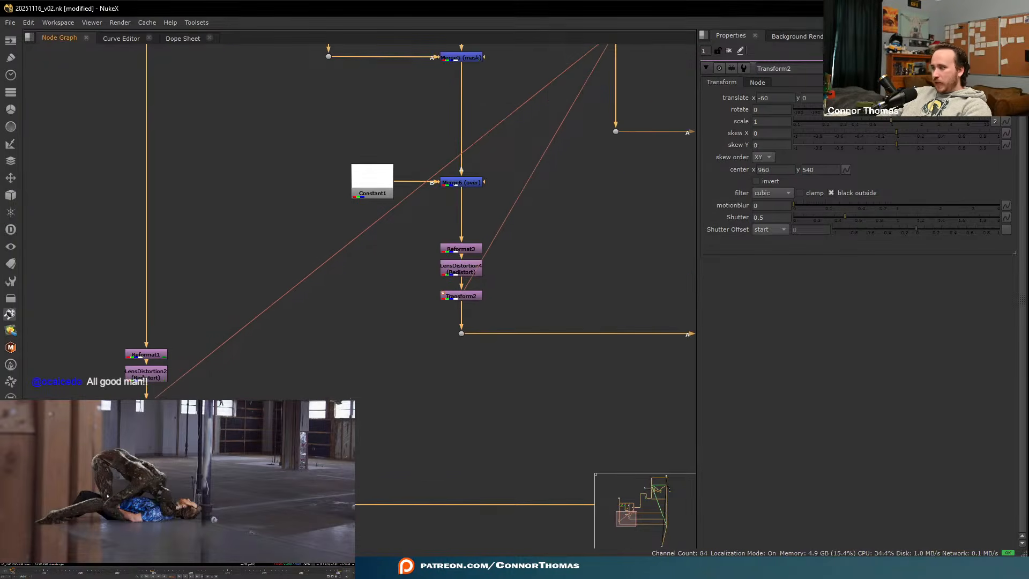
left_click(128, 503)
key("l")
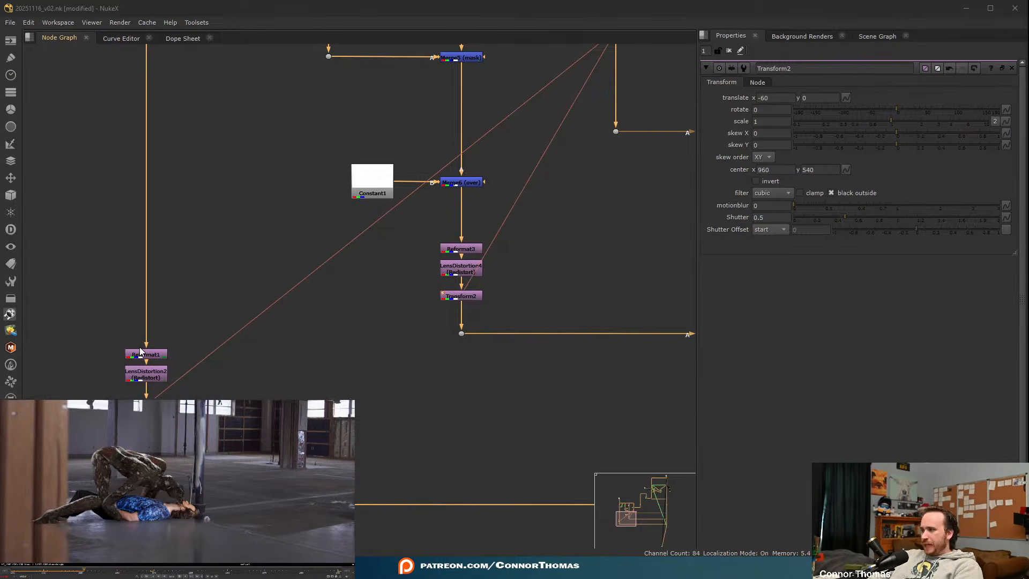
left_click(375, 294)
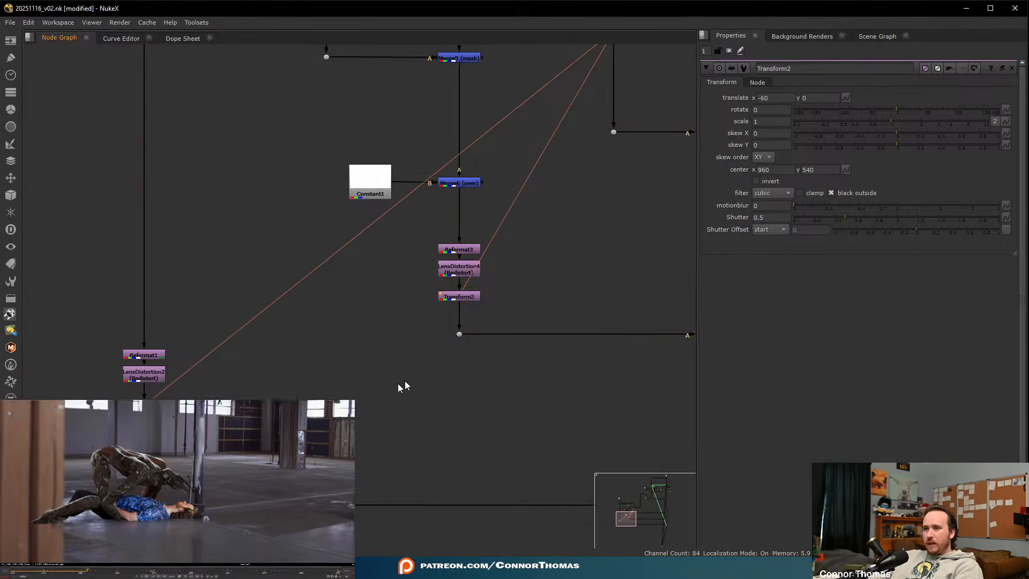
scroll(398, 384, "down", 8)
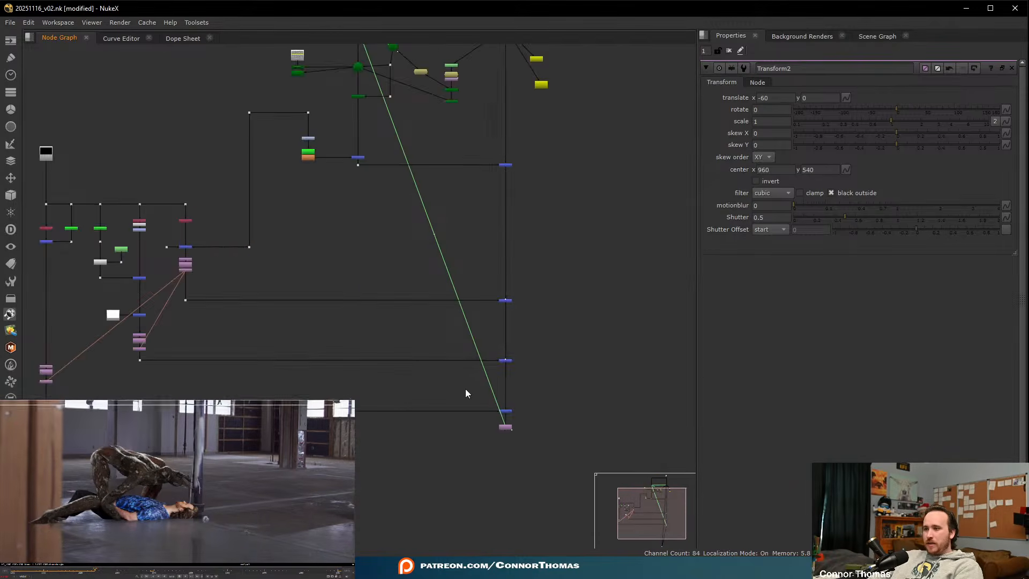
scroll(465, 389, "up", 4)
scroll(458, 426, "down", 4)
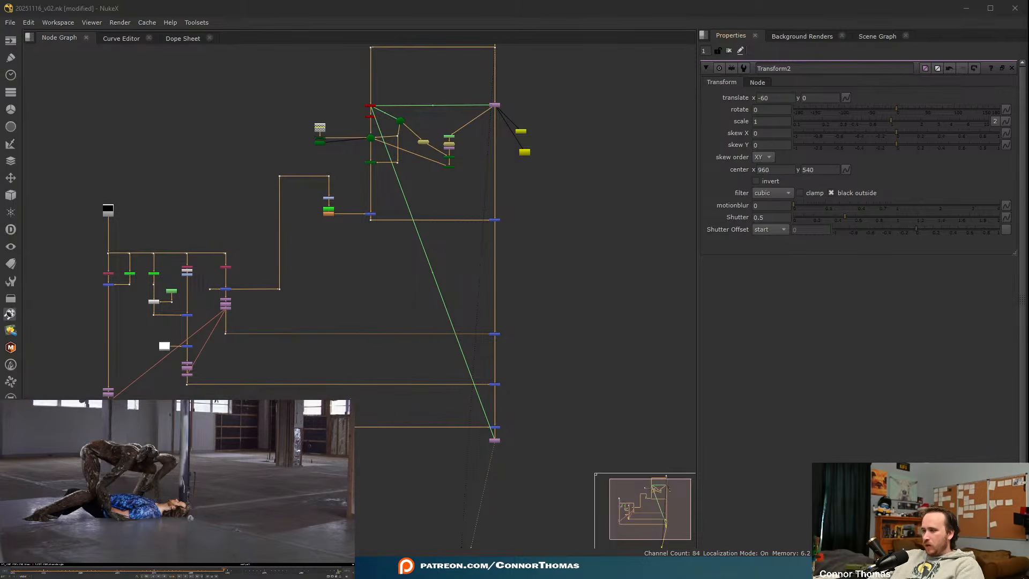
- View the CG render at the top node of the first branch, with the whole frame fitted
scroll(89, 222, "up", 5)
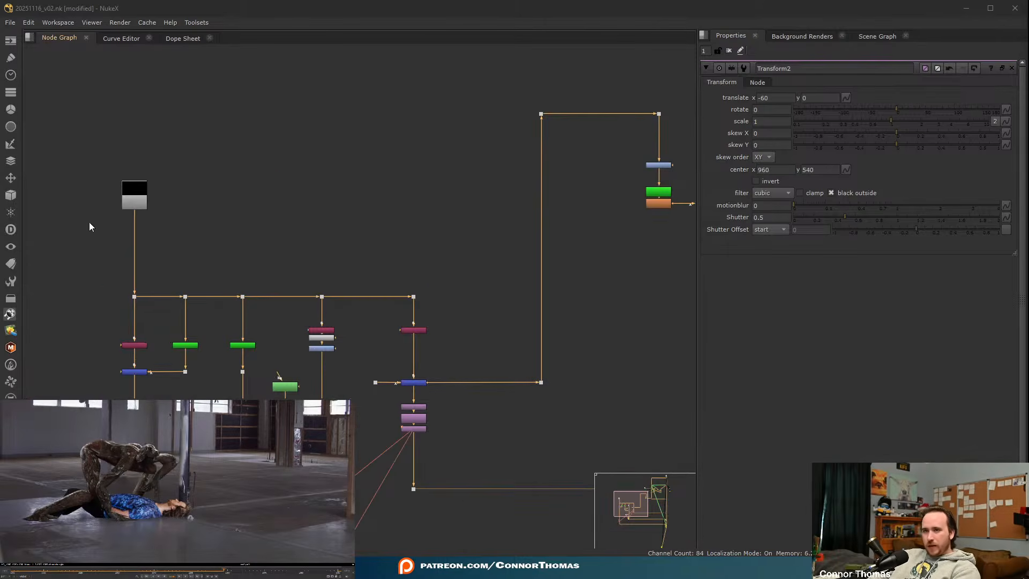
left_click(133, 347)
key("1")
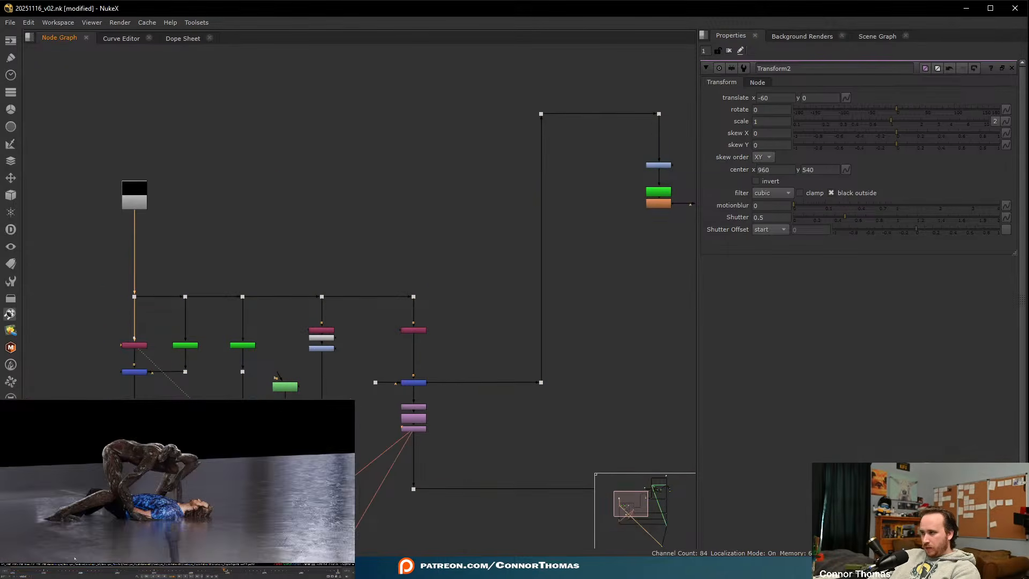
key("f")
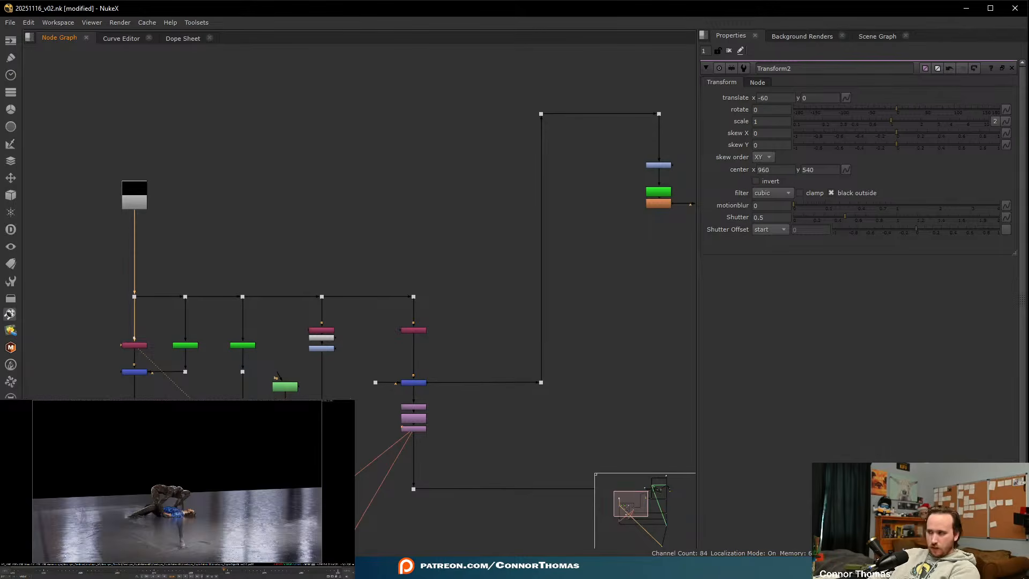
- View the final comp output again and play it from the first frame with the view close on the figures
middle_click_drag(453, 451, 422, 218)
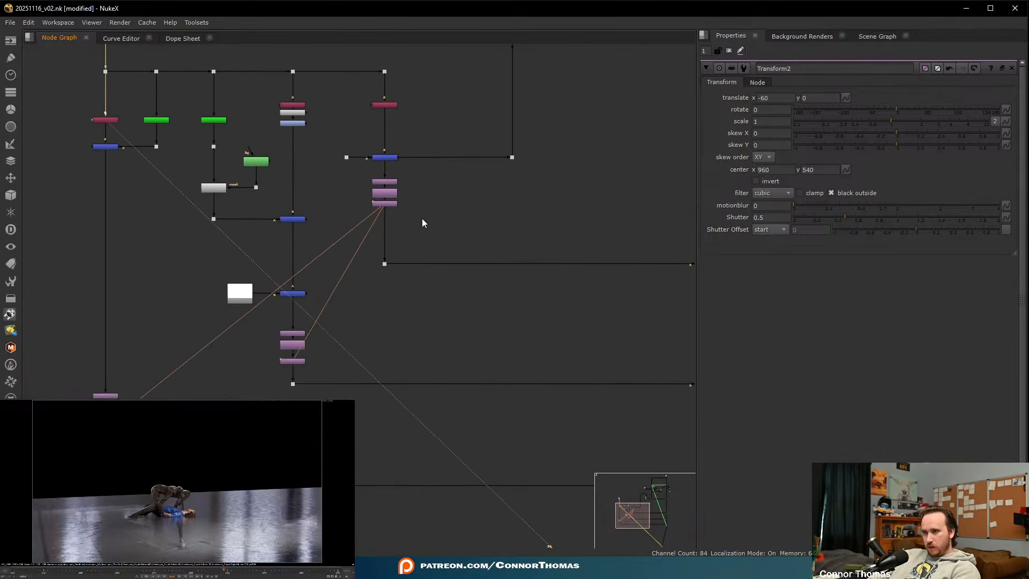
scroll(421, 219, "down", 3)
middle_click_drag(537, 276, 358, 316)
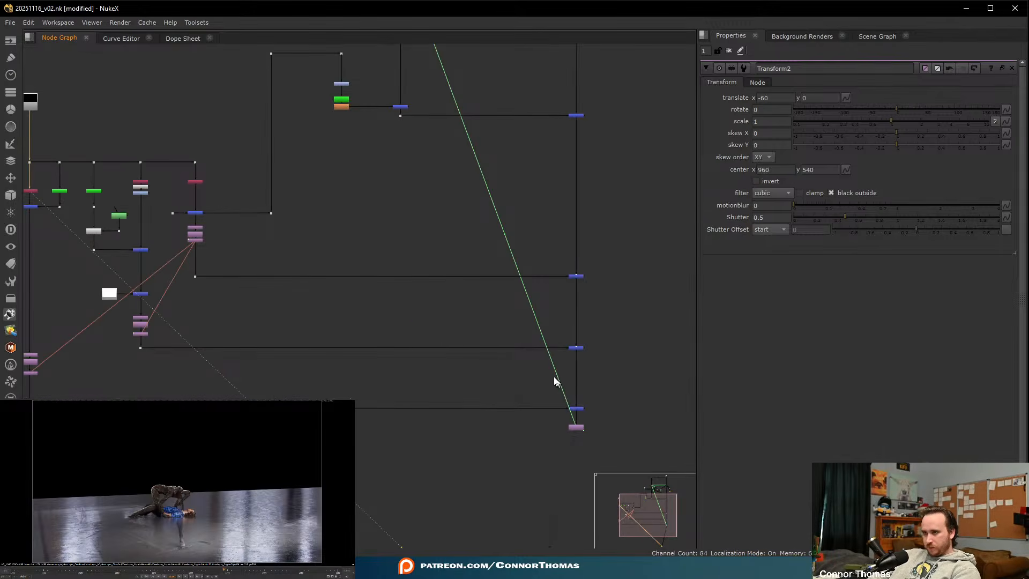
key("1")
scroll(176, 513, "up", 5)
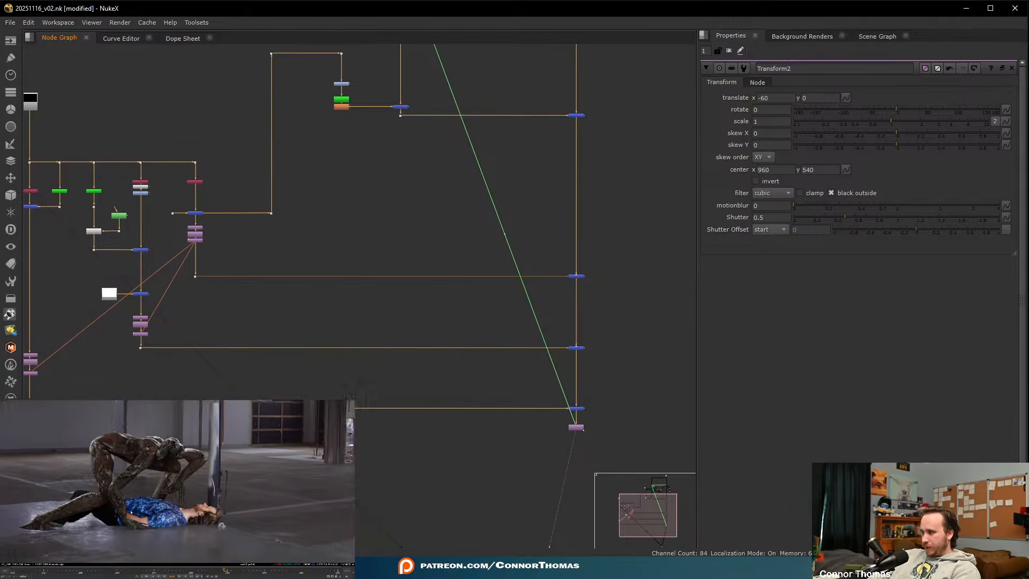
middle_click_drag(148, 502, 165, 509)
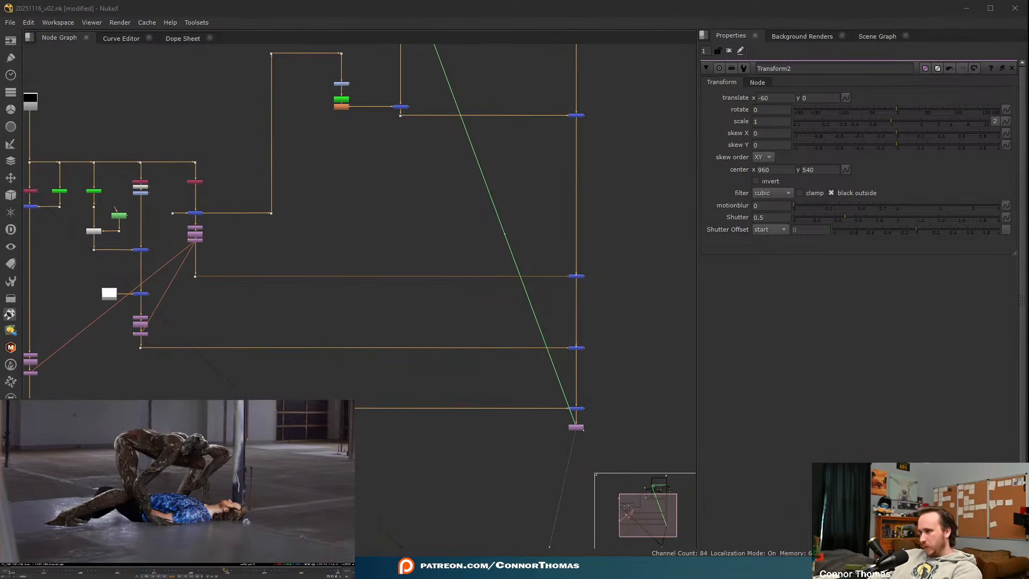
left_click(13, 572)
key("l")
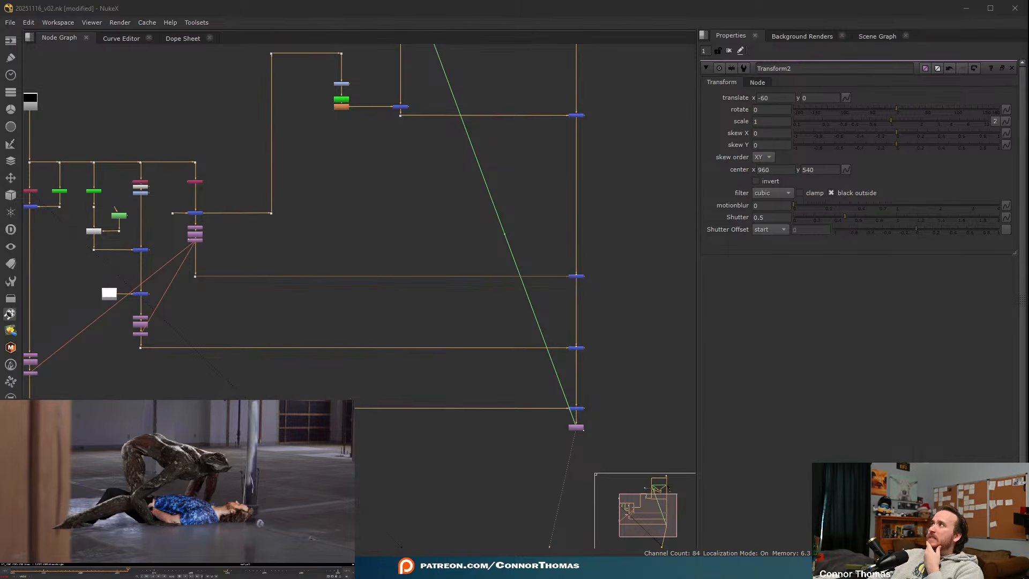
- Switch to the browser's ActionVFX downloads page, look through the purchased packs and open Blood Pools Vol. 1 in a new tab
left_click_drag(30, 425, 192, 401)
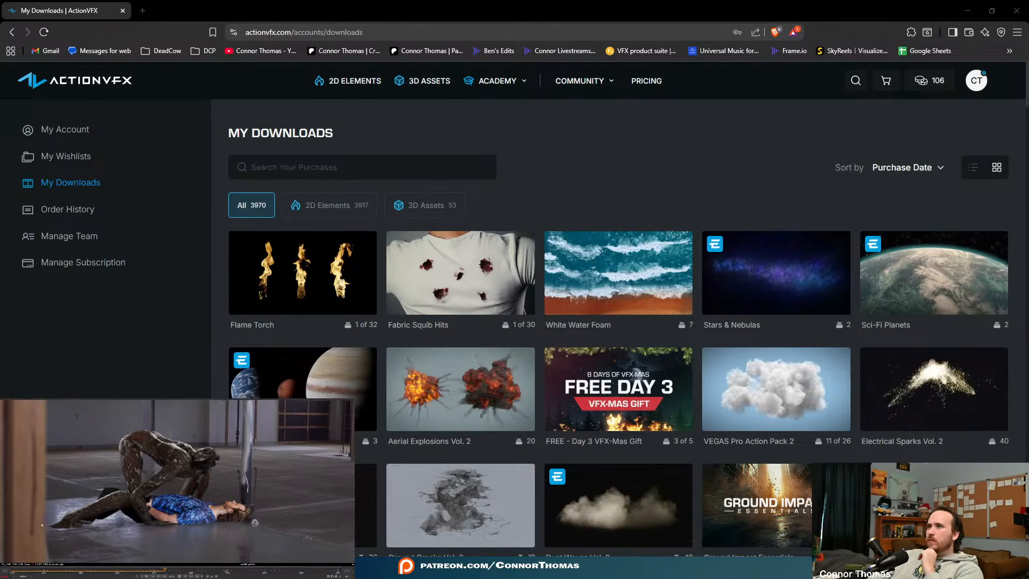
scroll(211, 385, "down", 2)
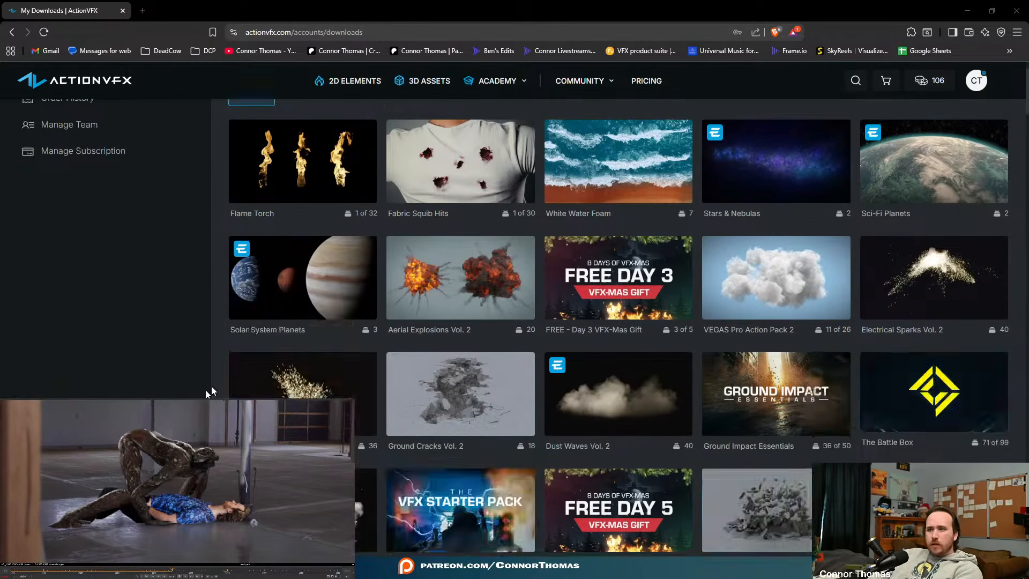
scroll(232, 364, "down", 20)
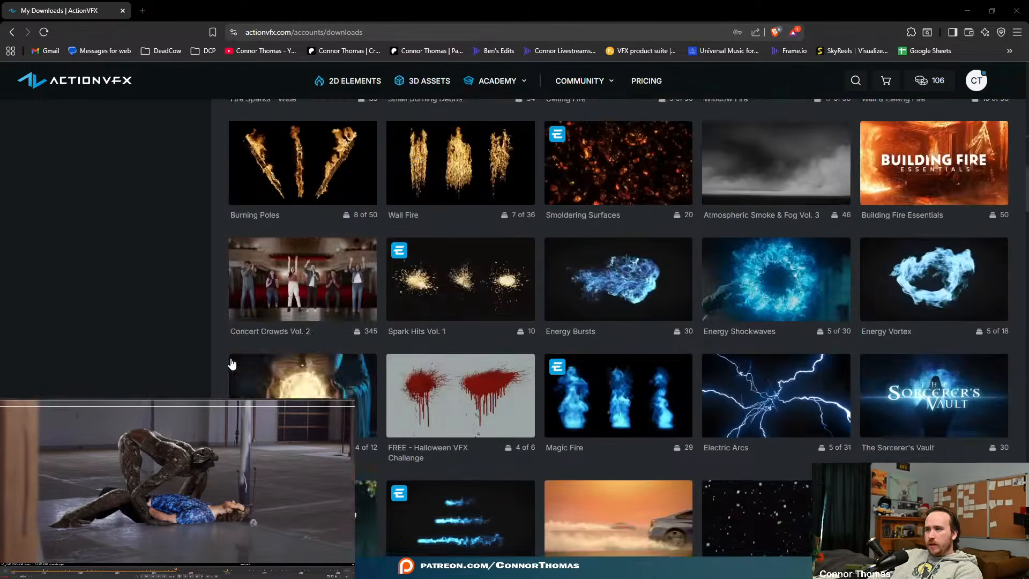
scroll(232, 364, "down", 5)
scroll(231, 368, "up", 5)
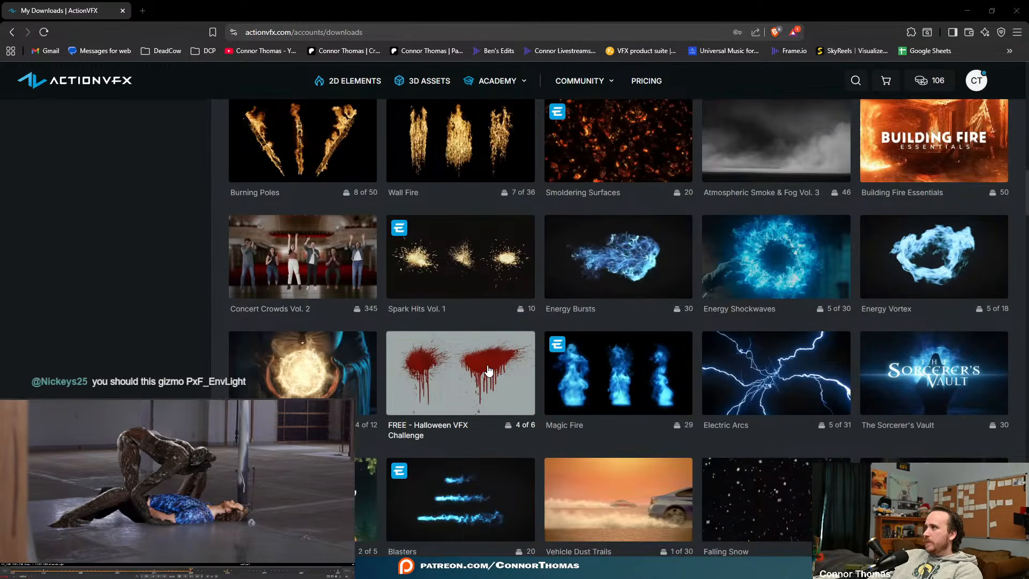
scroll(488, 370, "down", 2)
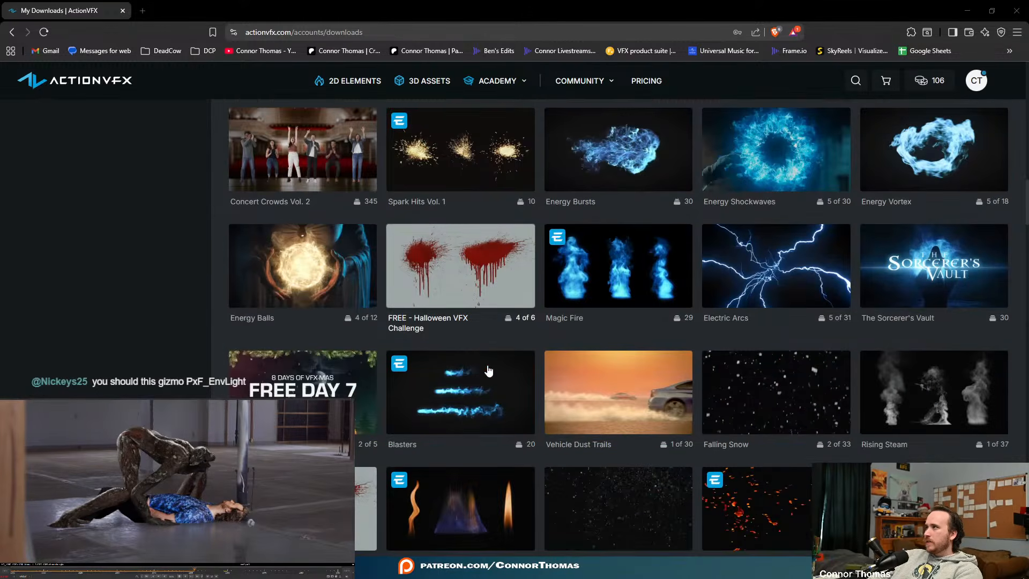
scroll(475, 379, "down", 2)
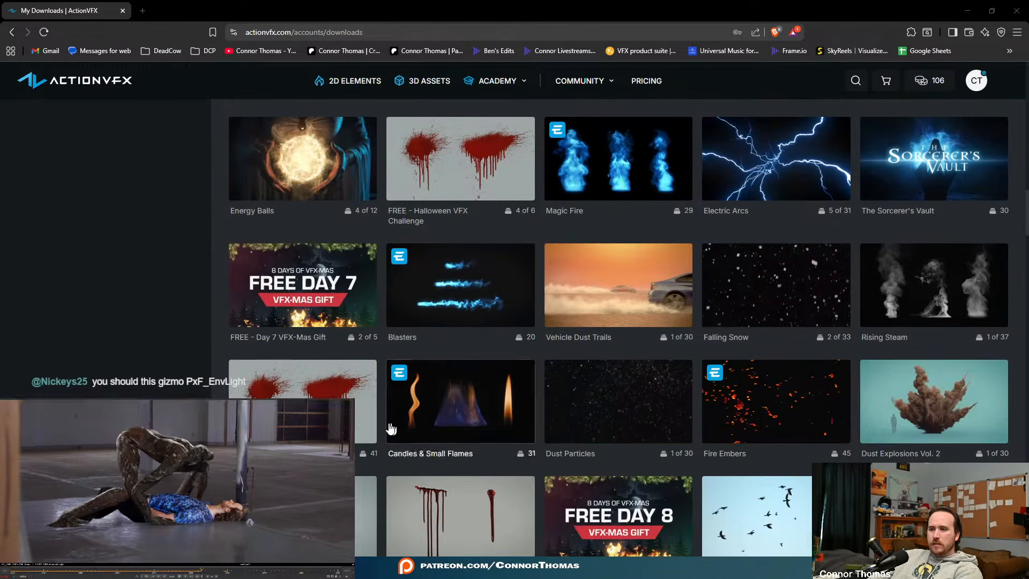
scroll(325, 330, "down", 6)
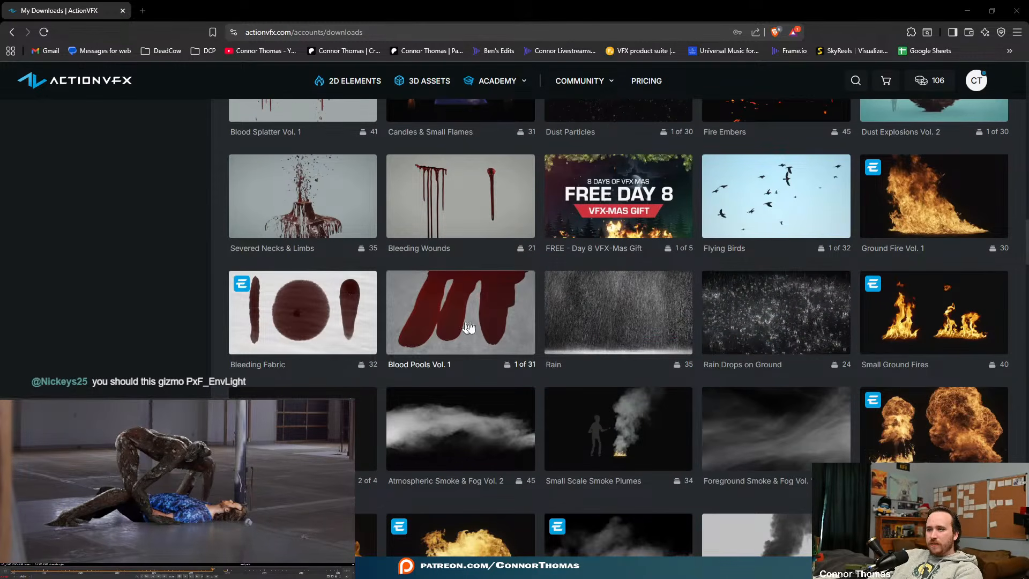
middle_click(478, 309)
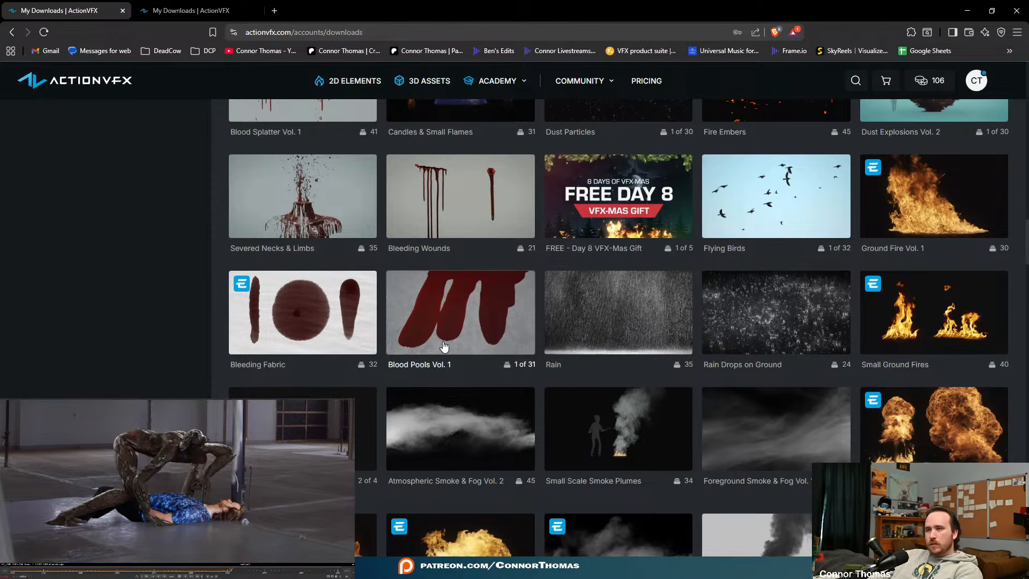
- Look into the Severed Necks & Limbs pack, return to the downloads list, and bring up the Blood Pools Vol. 1 page
scroll(429, 341, "down", 4)
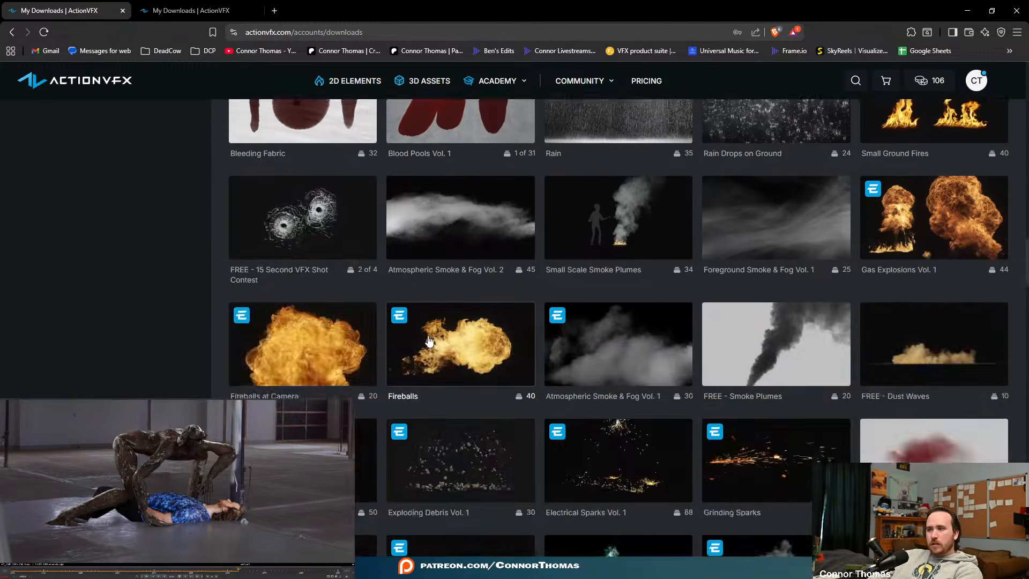
scroll(284, 220, "up", 4)
left_click(284, 217)
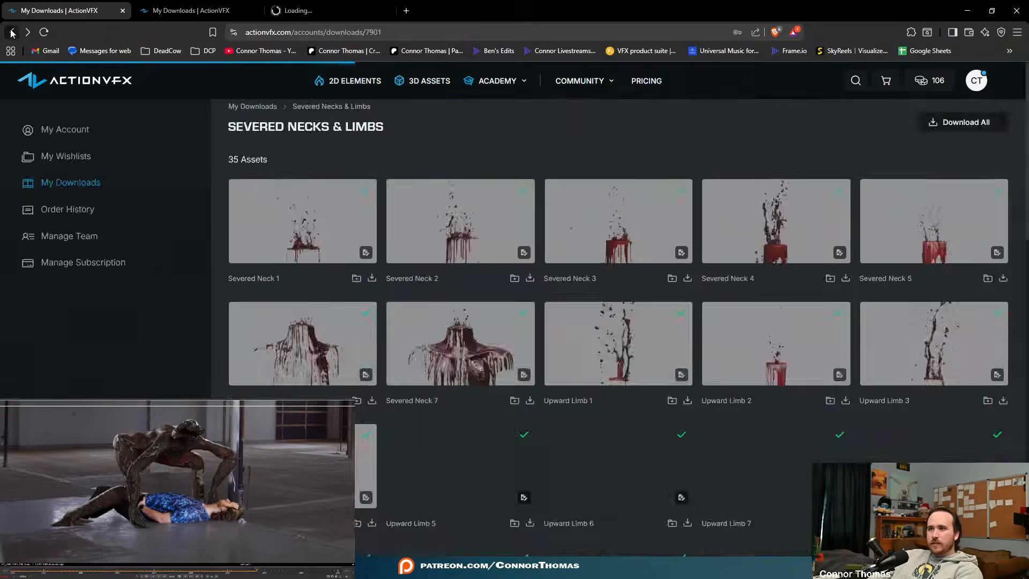
left_click(12, 32)
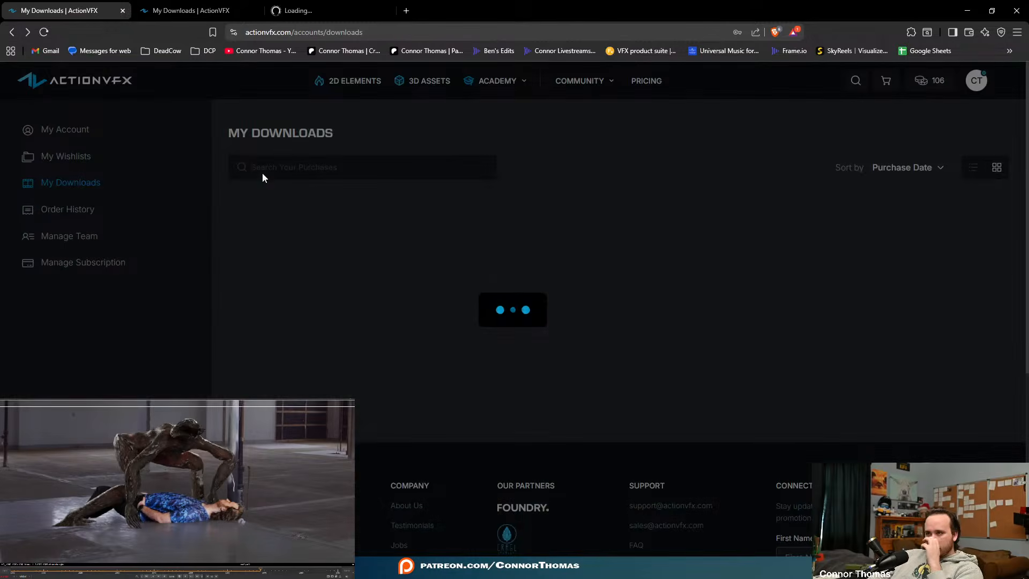
left_click(316, 11)
left_click(204, 11)
mouse_move(294, 236)
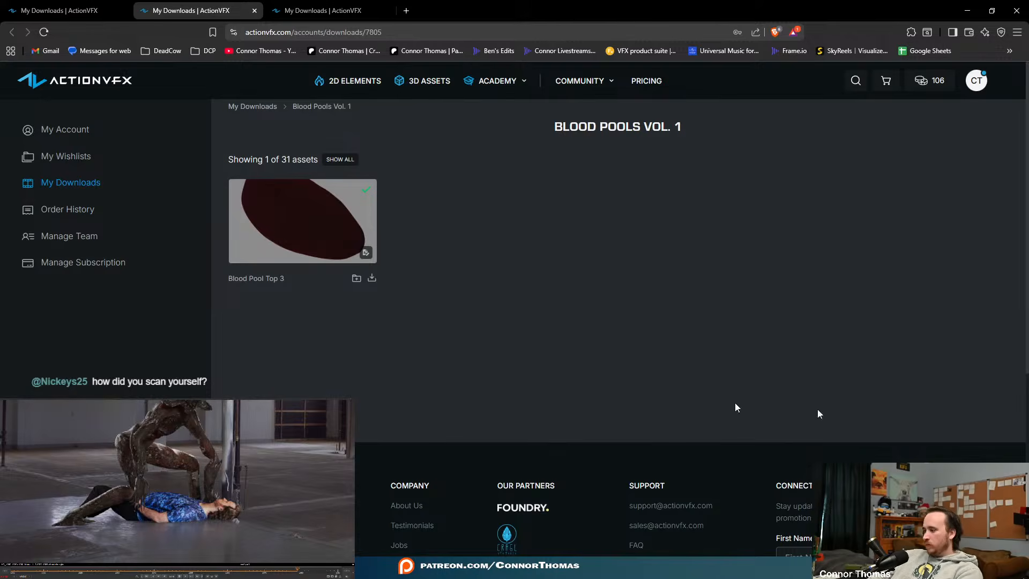
- Start downloading the Blood Pool Top 3 asset in 2K ProRes
key("alt+Tab")
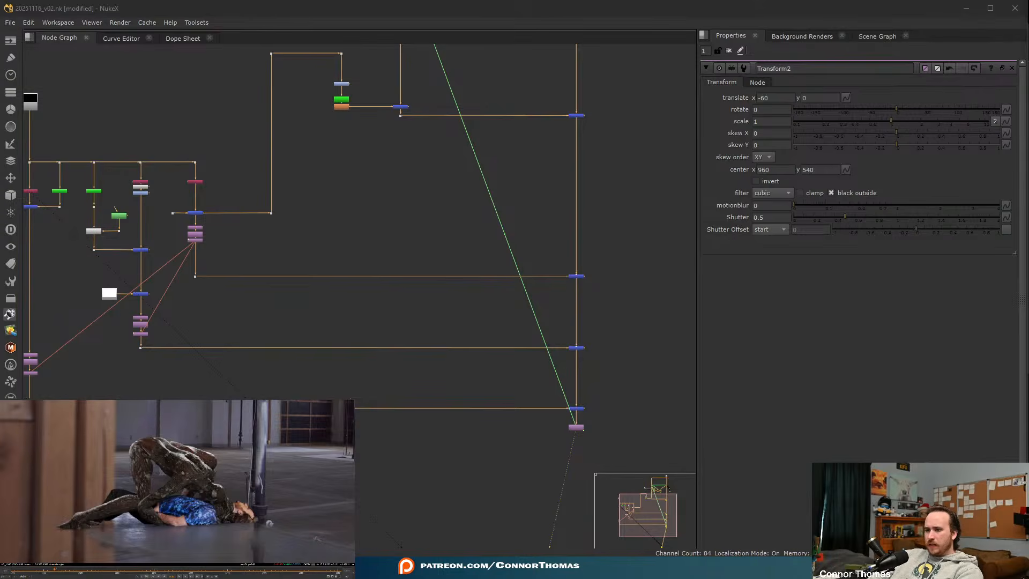
left_click(369, 535)
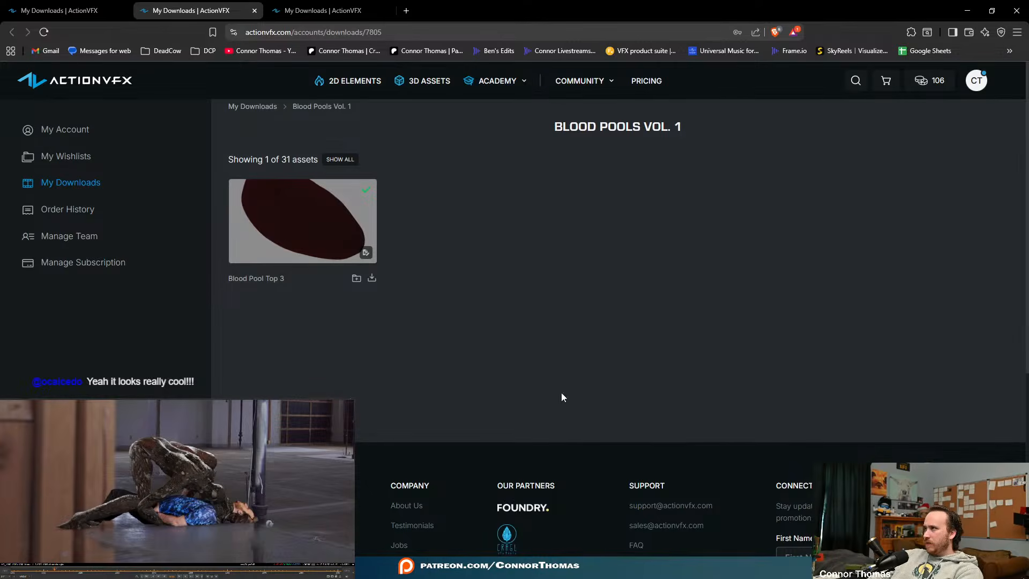
left_click(373, 279)
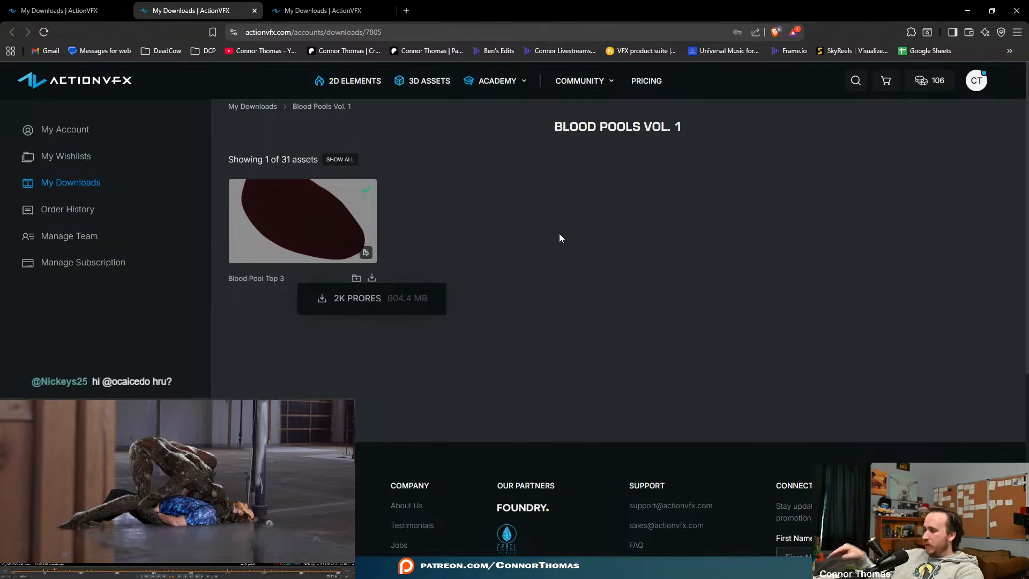
left_click(365, 300)
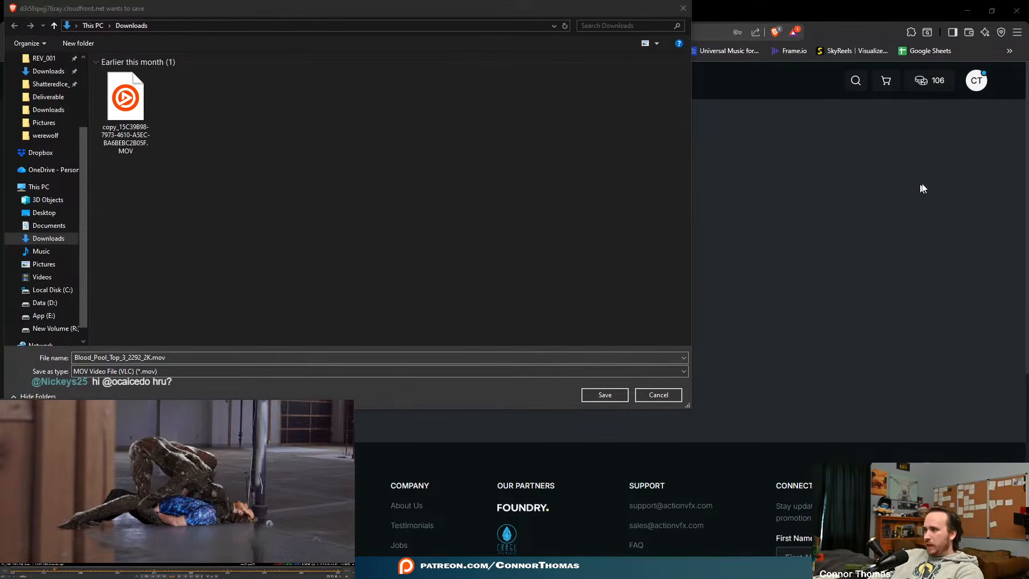
- Switch to File Explorer and open the 2D assets folder of the 20251116 stream project
key("super+e")
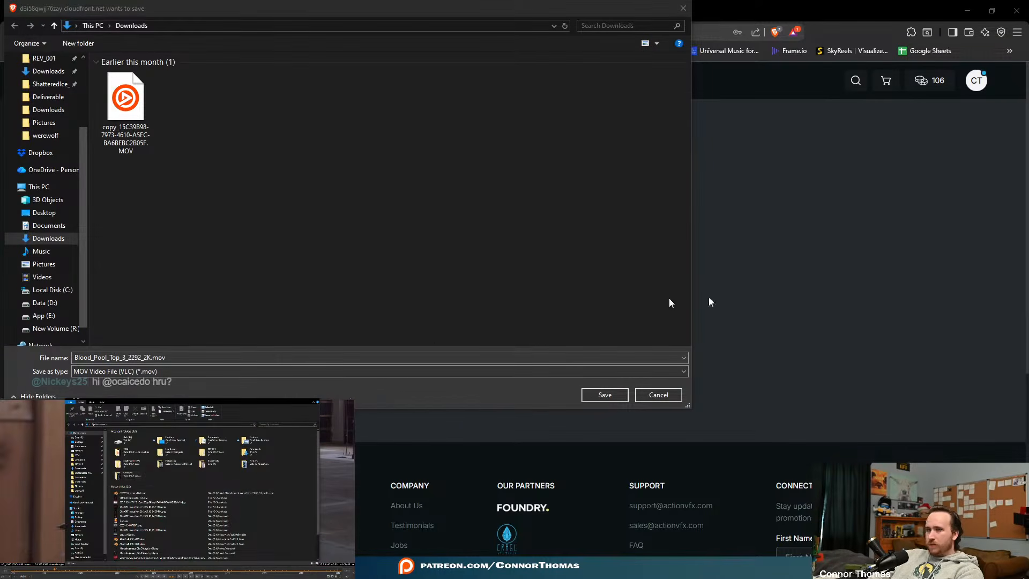
left_click(80, 460)
double_click(119, 460)
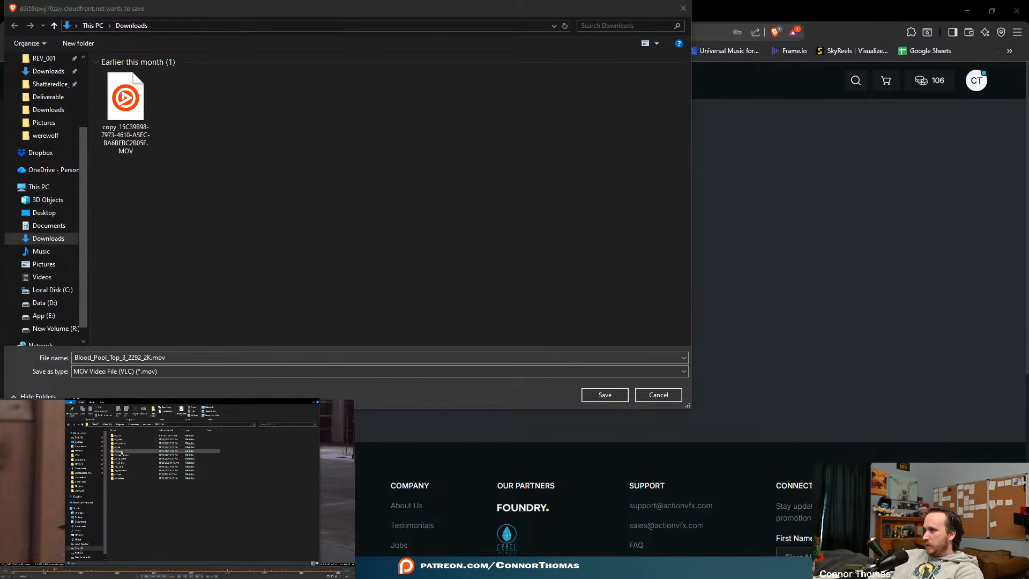
double_click(129, 449)
double_click(164, 435)
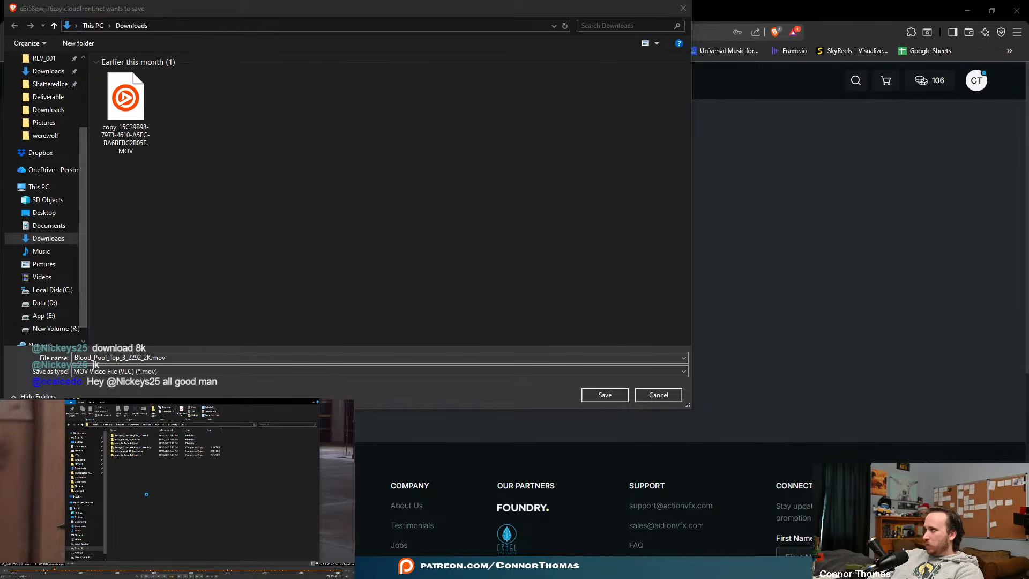
- Create a folder named avfx inside the 2D assets folder and open it
right_click(133, 479)
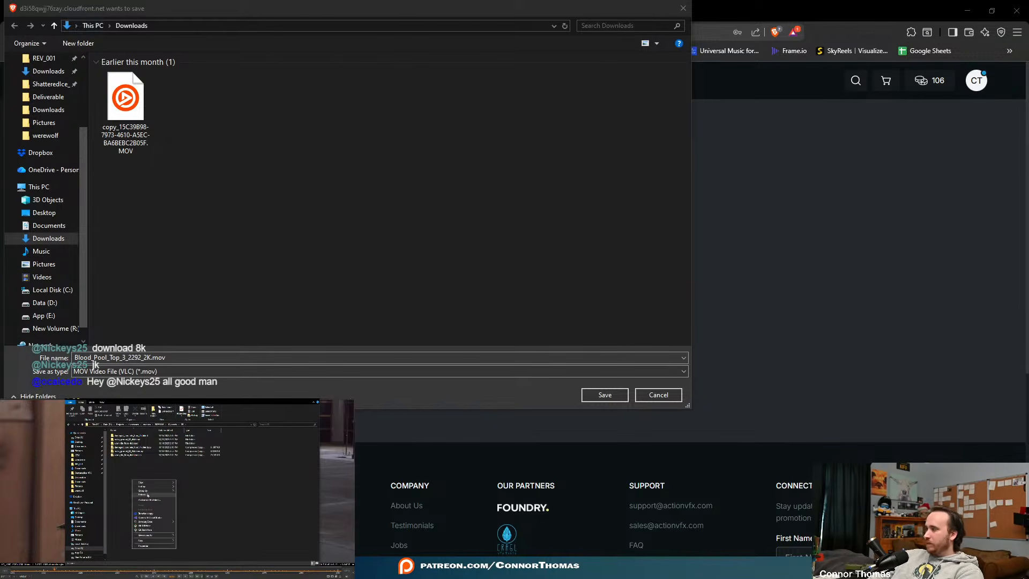
mouse_move(155, 541)
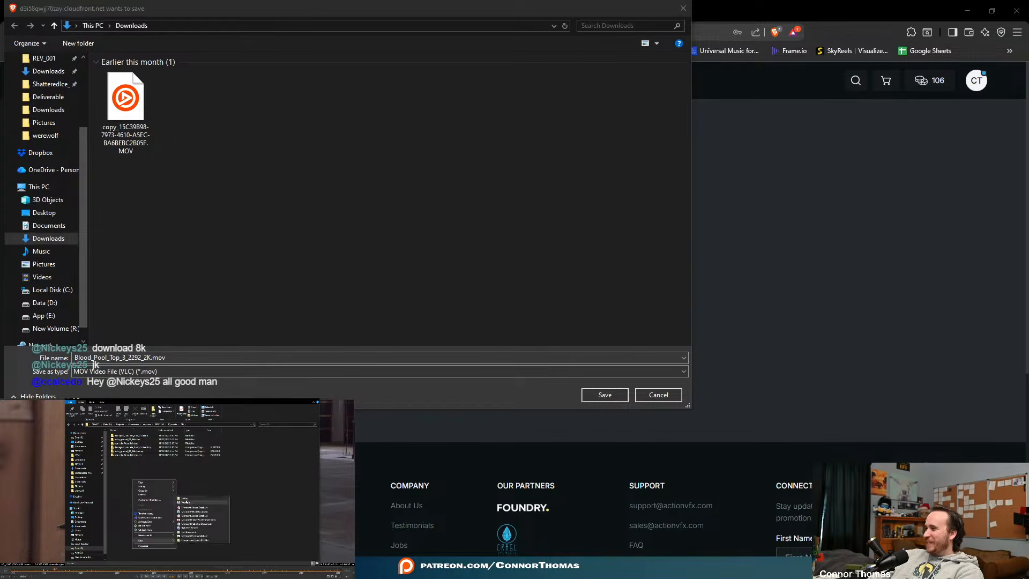
left_click(204, 502)
type("vfx")
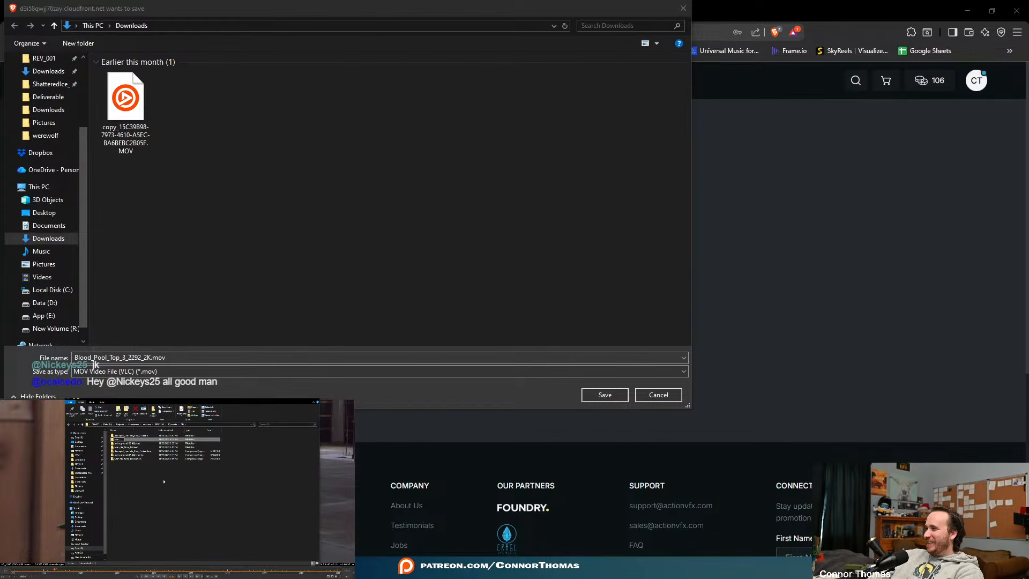
key("Return")
double_click(117, 436)
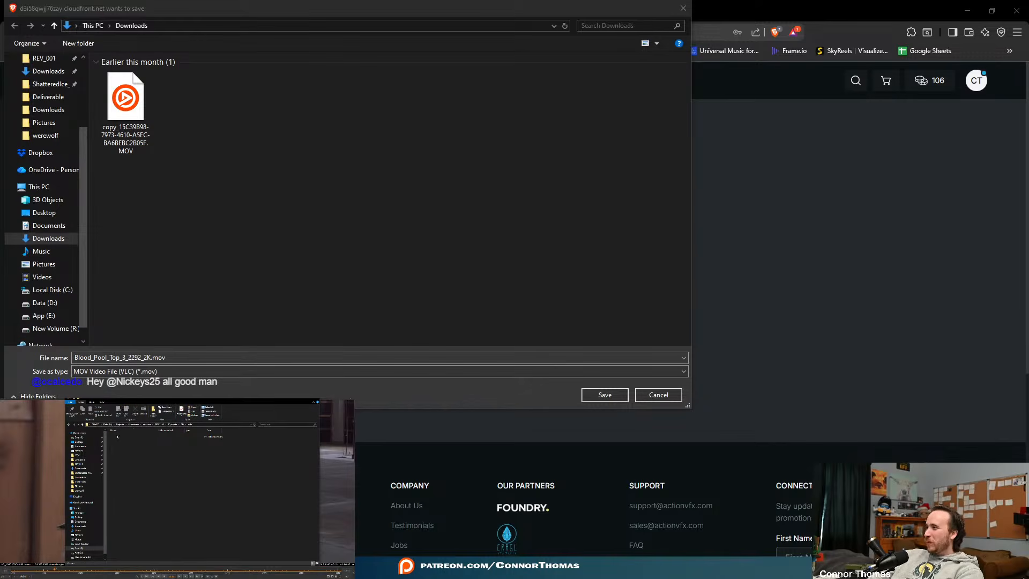
- Save Blood_Pool_Top_3_2292_2K.mov to D:\Projects\Livestream\streams\20251116\10_assets\2D\avfx
left_click(212, 424)
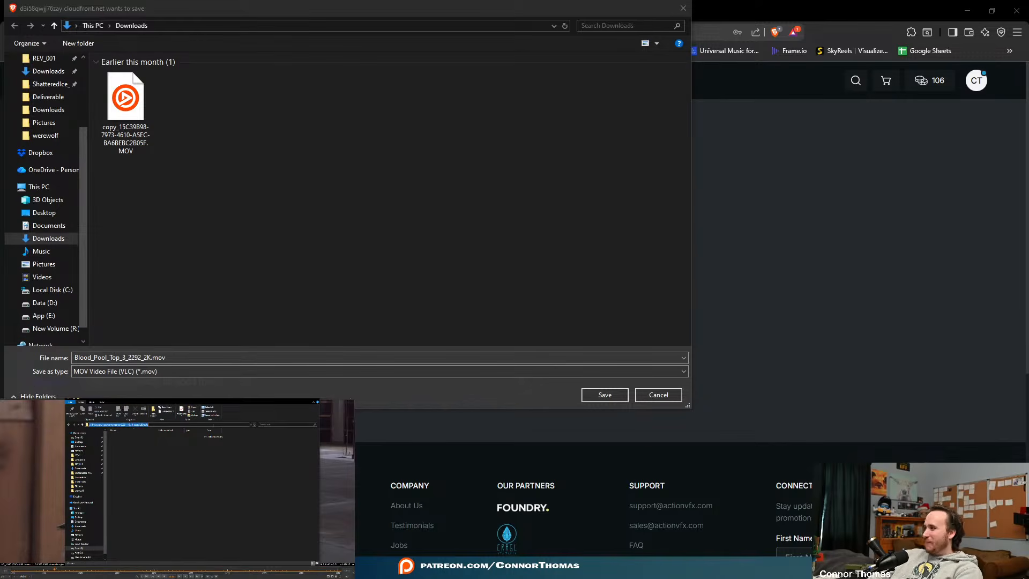
left_click(195, 28)
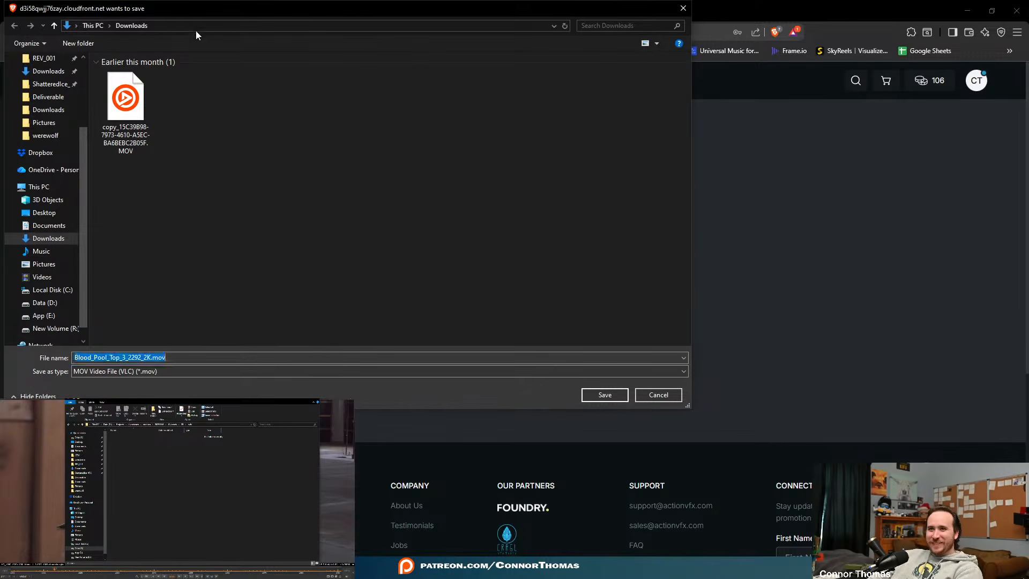
type("D:\\Projects\\Livestream\\streams\\20251116\\10_assets\\2D\\avfx")
key("Return")
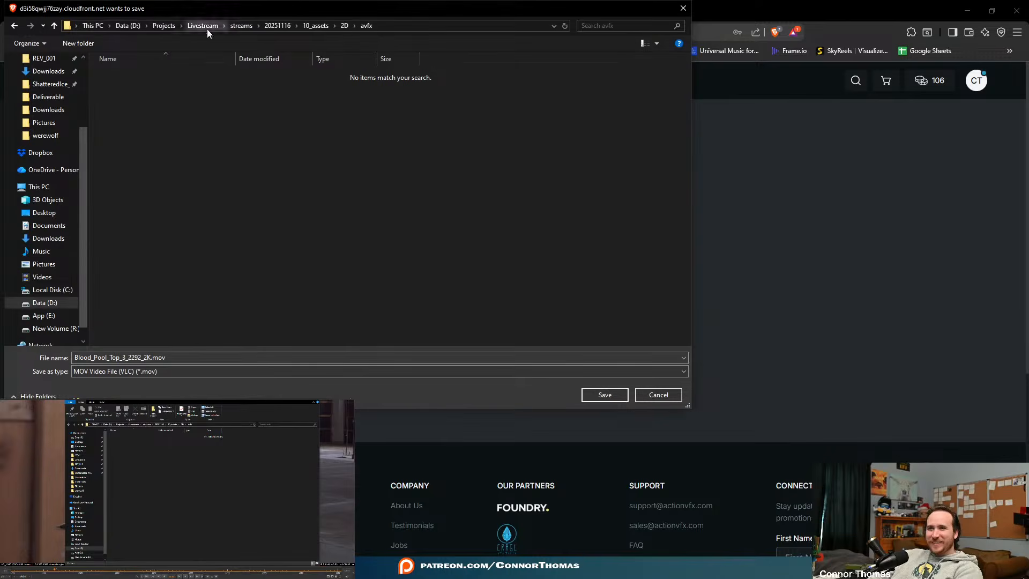
left_click(605, 395)
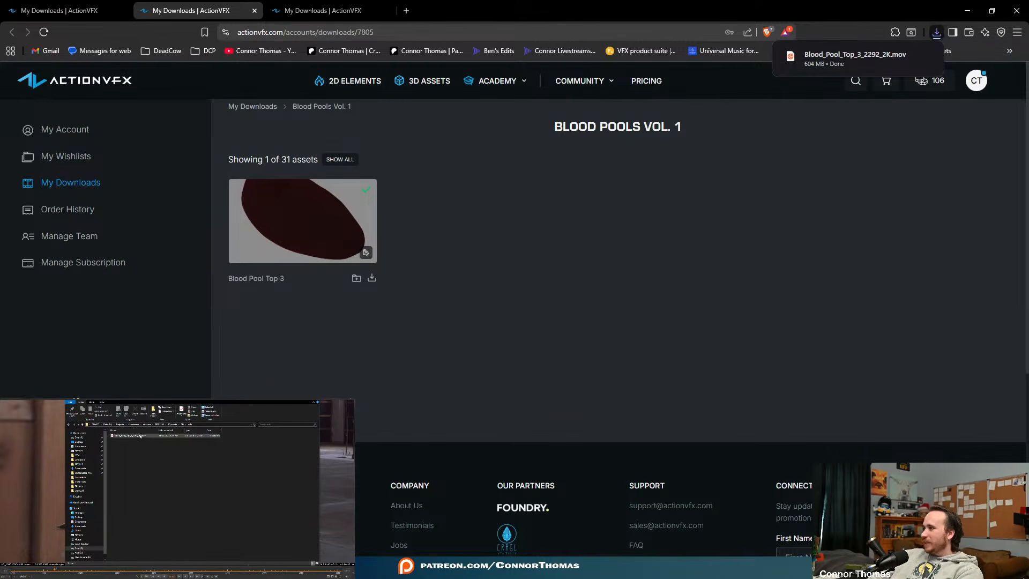
- Add another details column to the file list of the avfx folder in File Explorer
left_click(213, 431)
right_click(213, 431)
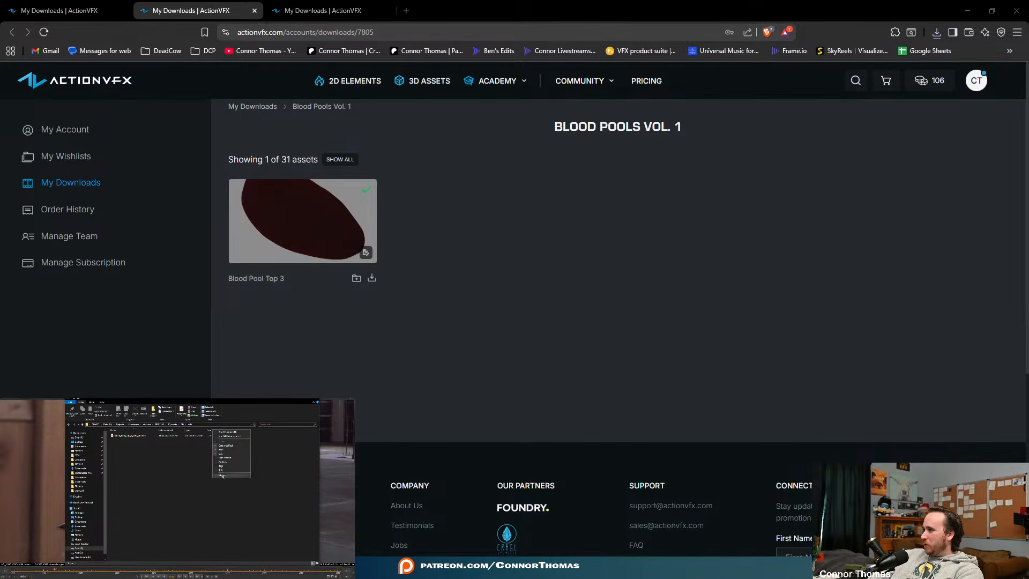
left_click(222, 475)
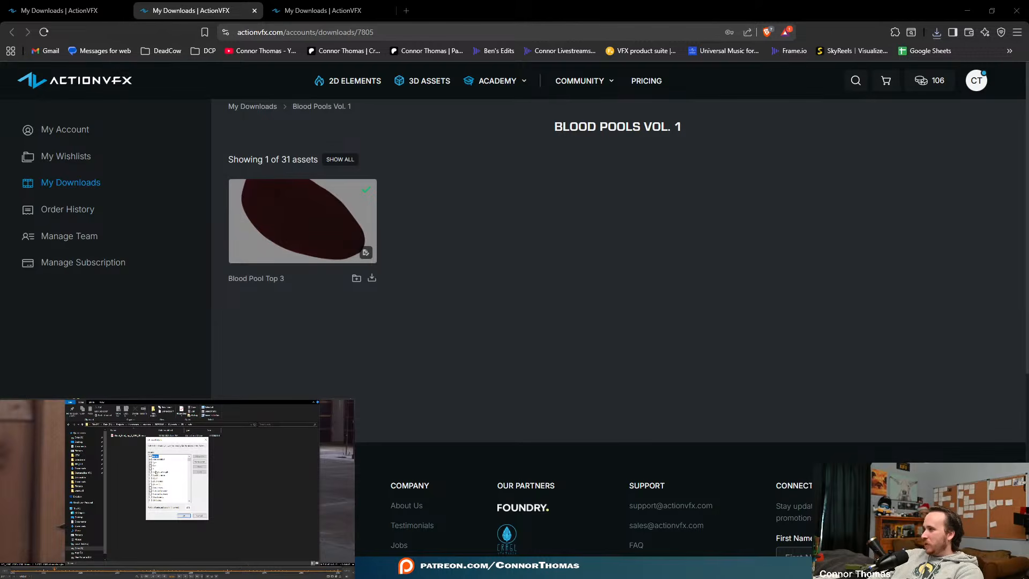
scroll(170, 479, "down", 5)
scroll(170, 479, "down", 3)
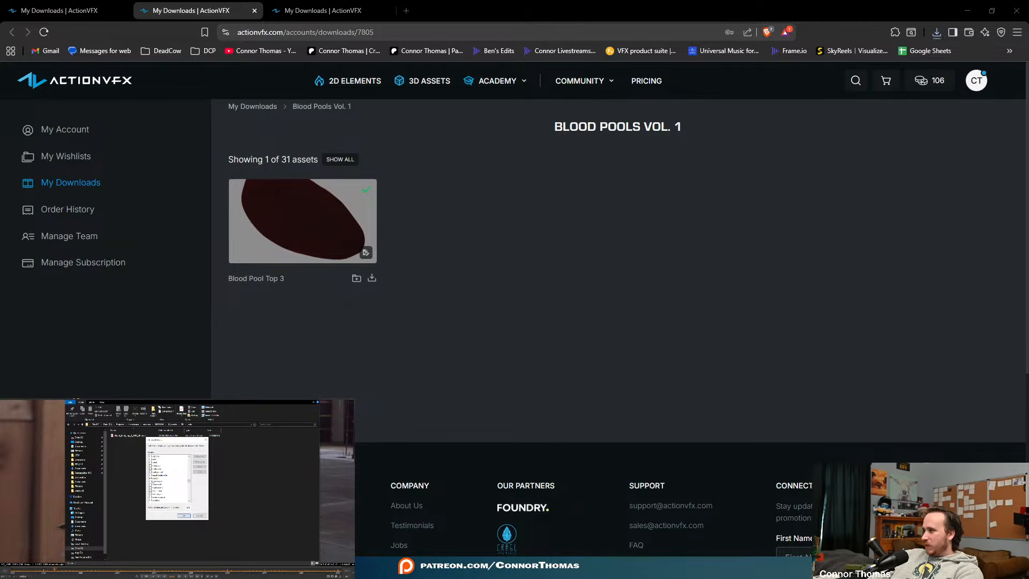
left_click(184, 515)
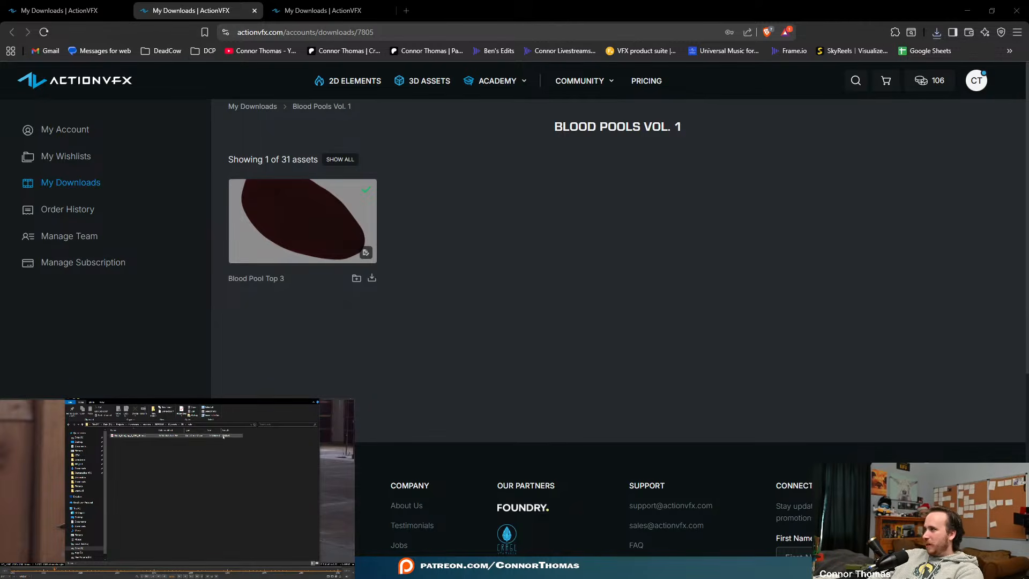
- Switch back to NukeX and view the output of the Merge1 node on the main comp branch
left_click(967, 10)
middle_click_drag(571, 348, 567, 344)
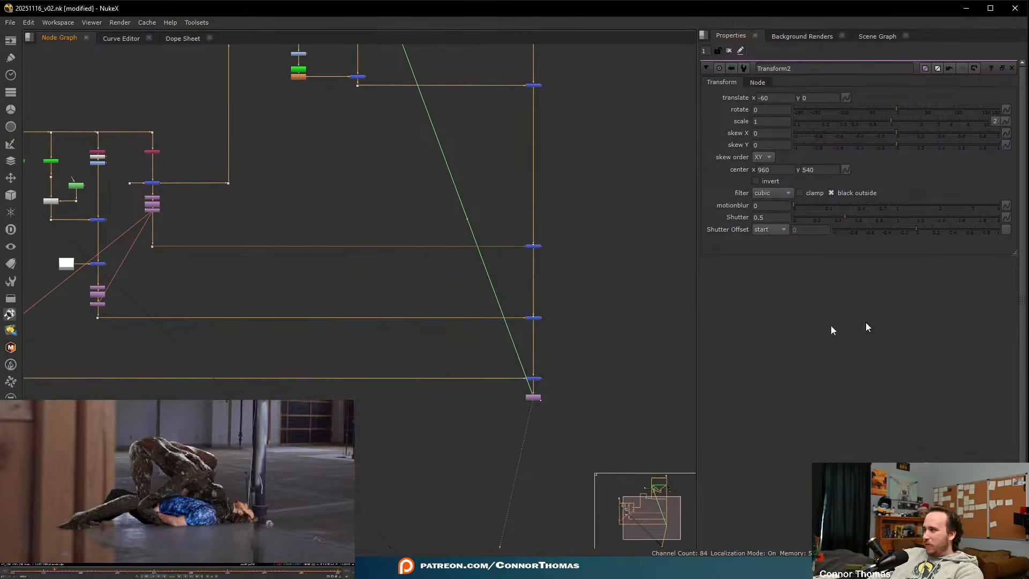
middle_click_drag(544, 237, 477, 395)
left_click(465, 244, "ctrl+shift")
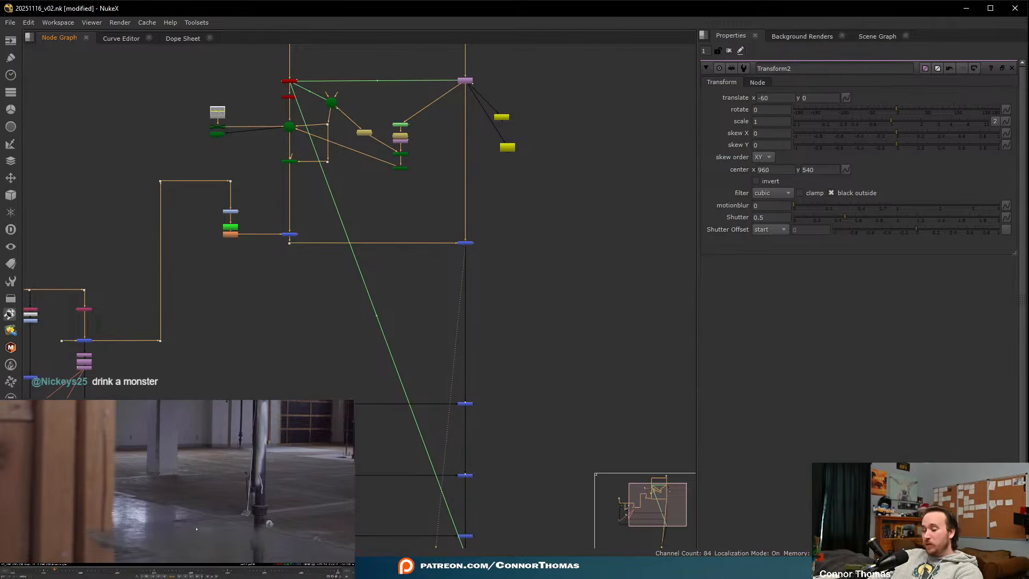
left_click(244, 567)
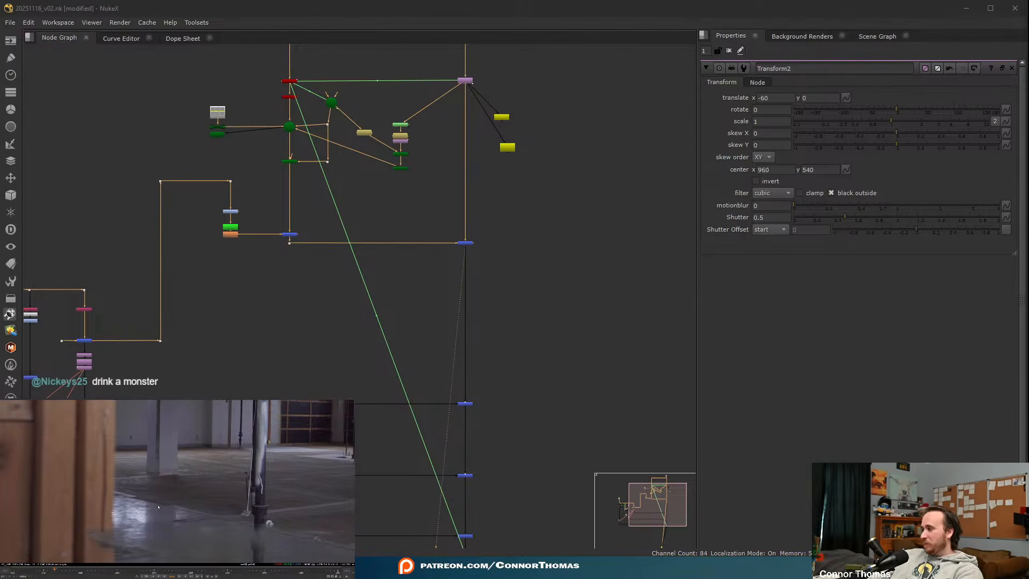
scroll(466, 89, "up", 5)
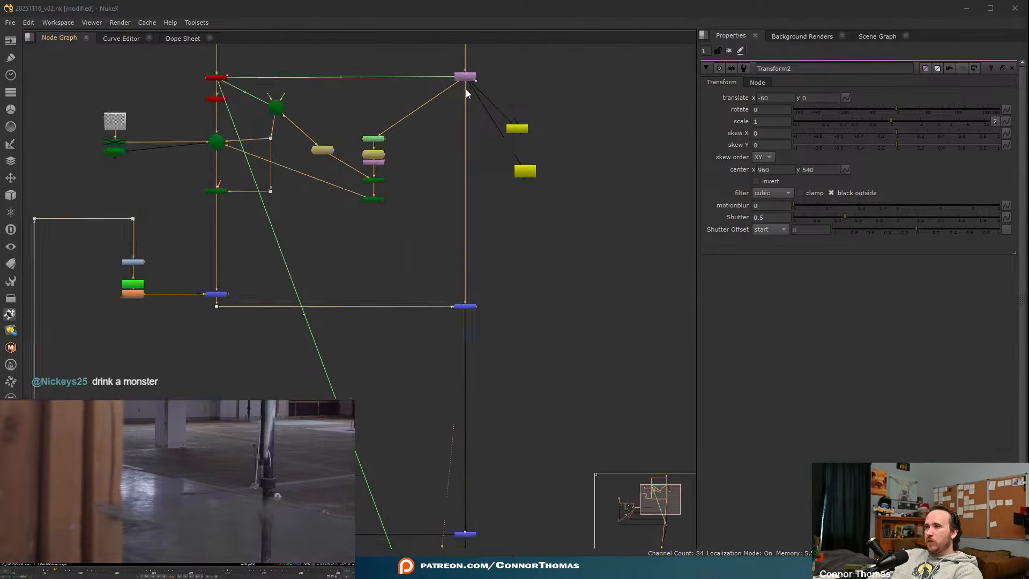
- Toggle Merge1 off and on repeatedly to compare the floor with and without its patch, leaving it enabled
middle_click_drag(465, 89, 536, 214)
scroll(537, 214, "up", 1)
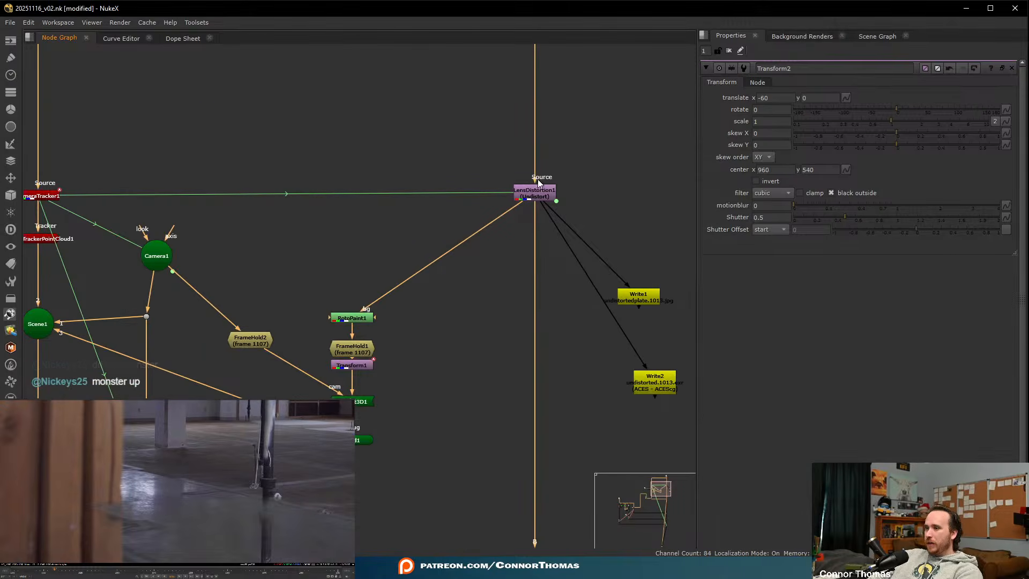
middle_click_drag(520, 413, 524, 158)
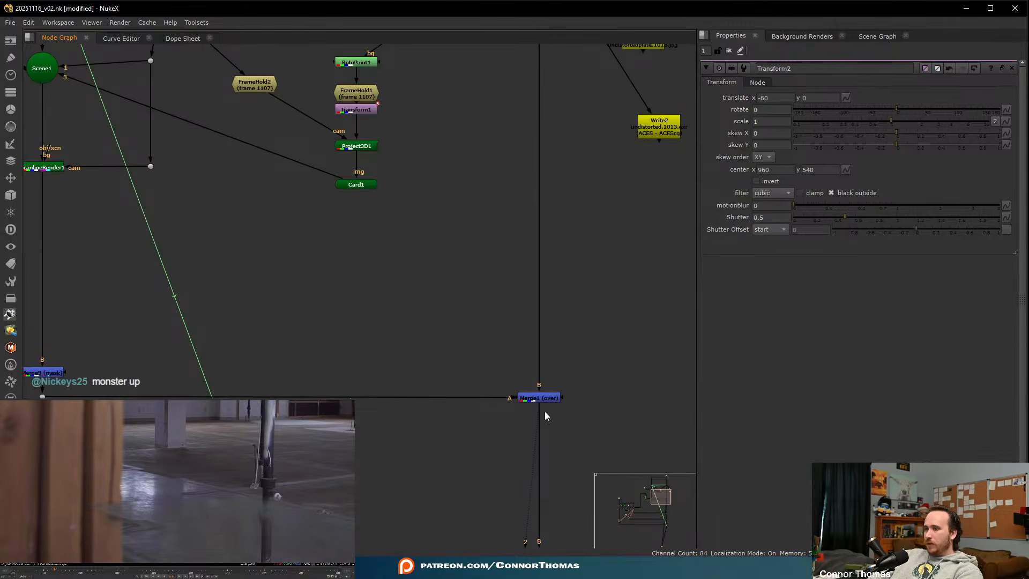
left_click(550, 399)
key("d")
key("d")
key("d")
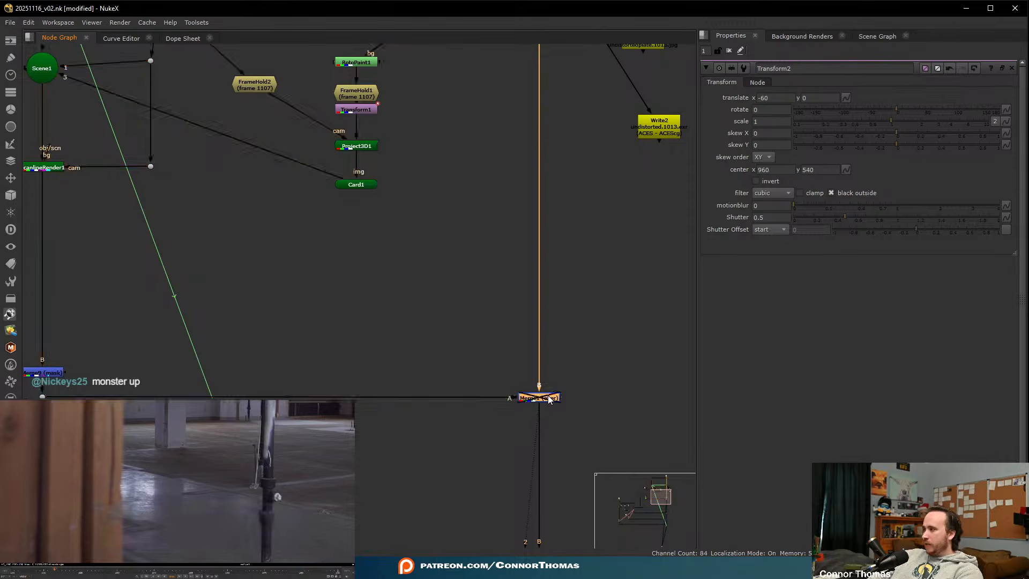
key("d")
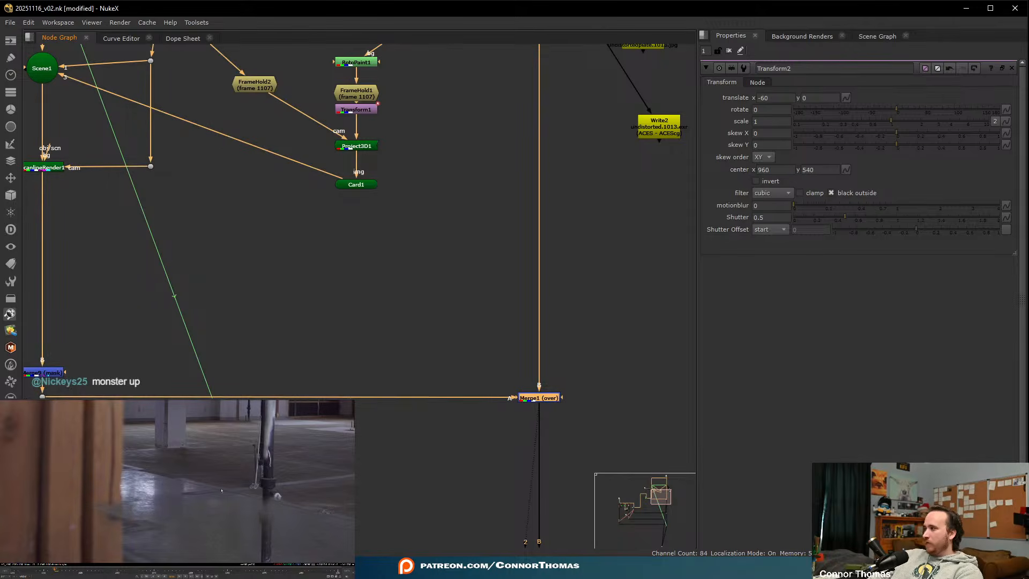
- Examine the main comp branch between Merge1 and the merges below it for a place to insert the blood pool
middle_click_drag(570, 415, 561, 162)
middle_click_drag(507, 386, 451, 122)
scroll(489, 282, "down", 3)
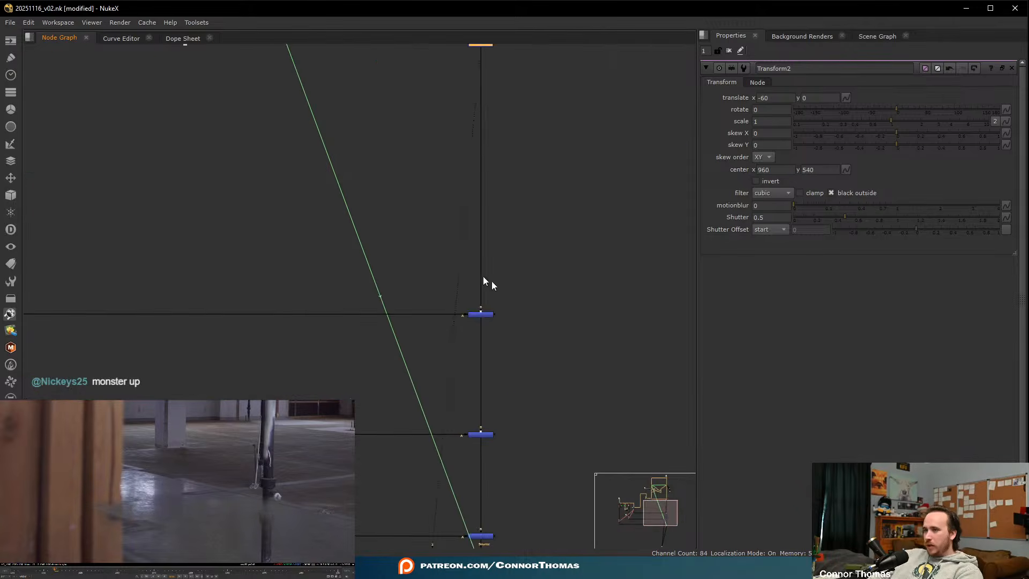
middle_click_drag(490, 206, 488, 388)
scroll(466, 286, "up", 3)
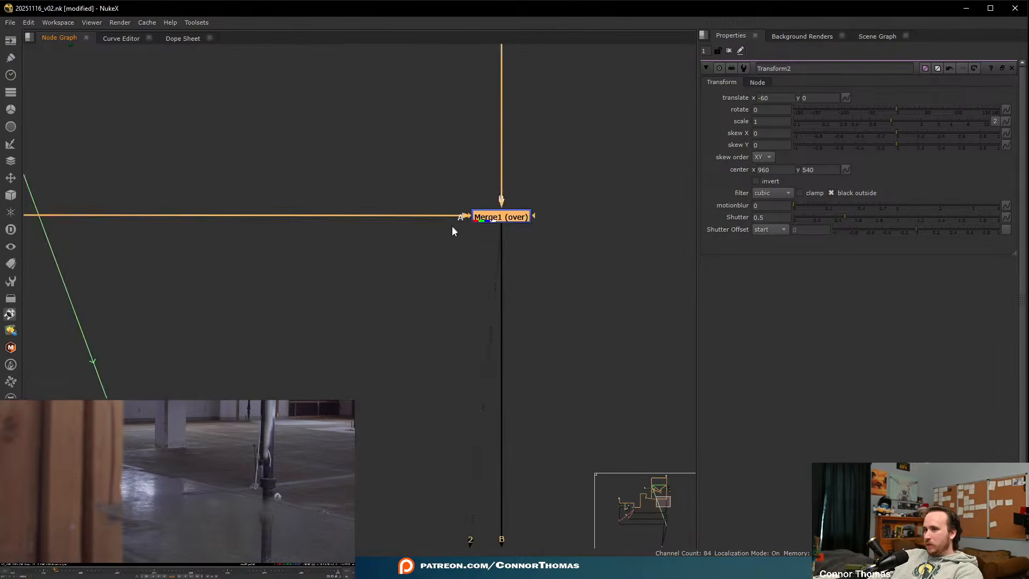
scroll(452, 226, "down", 3)
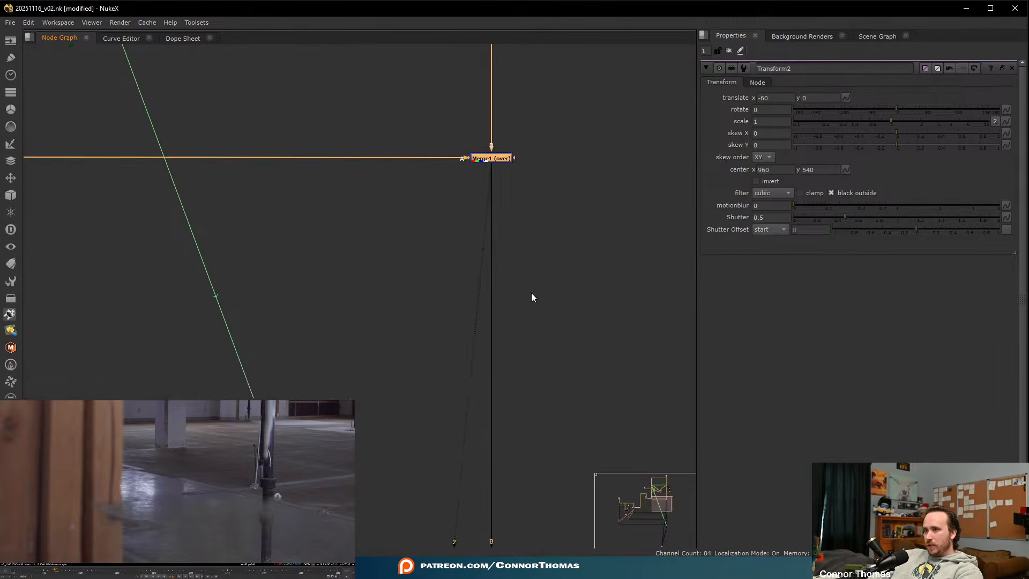
scroll(532, 294, "down", 5)
scroll(460, 428, "up", 5)
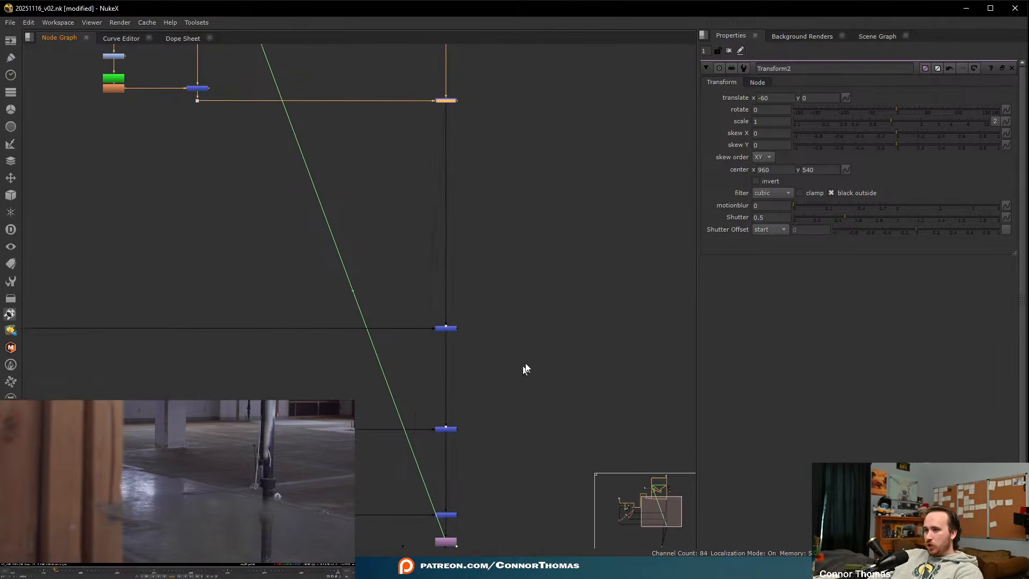
- Read in Blood_Pool_Top_3_2292_2K.mov from the project's 10_assets/2D/avfx folder beside the main comp branch
middle_click_drag(518, 224, 472, 266)
key("r")
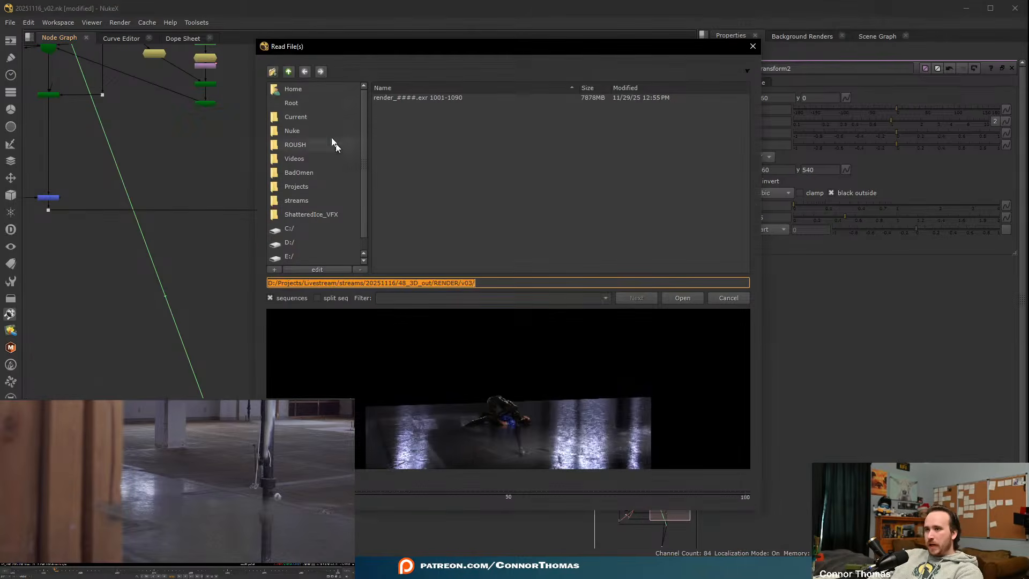
left_click(289, 71)
left_click(289, 72)
left_click(289, 71)
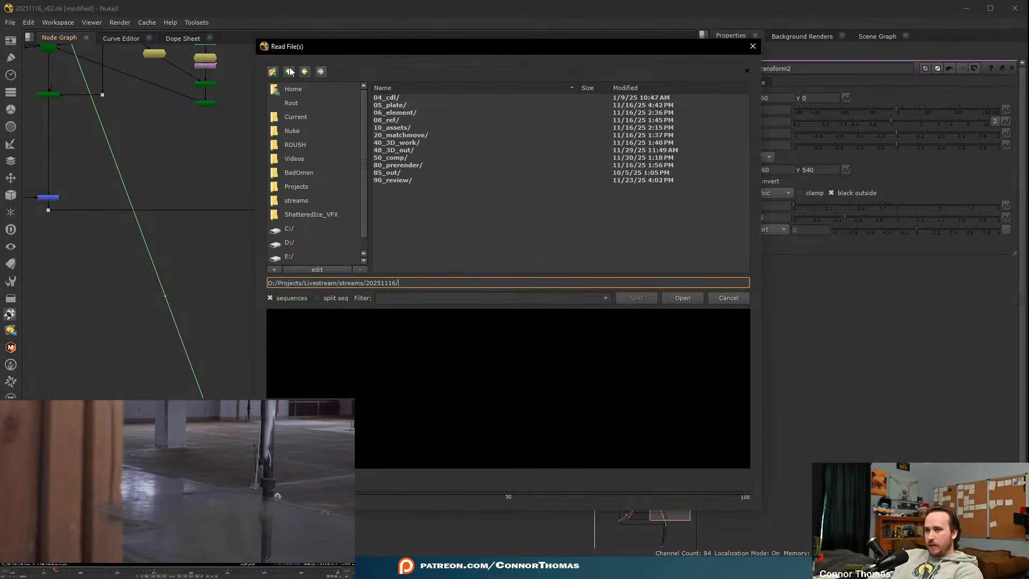
double_click(404, 121)
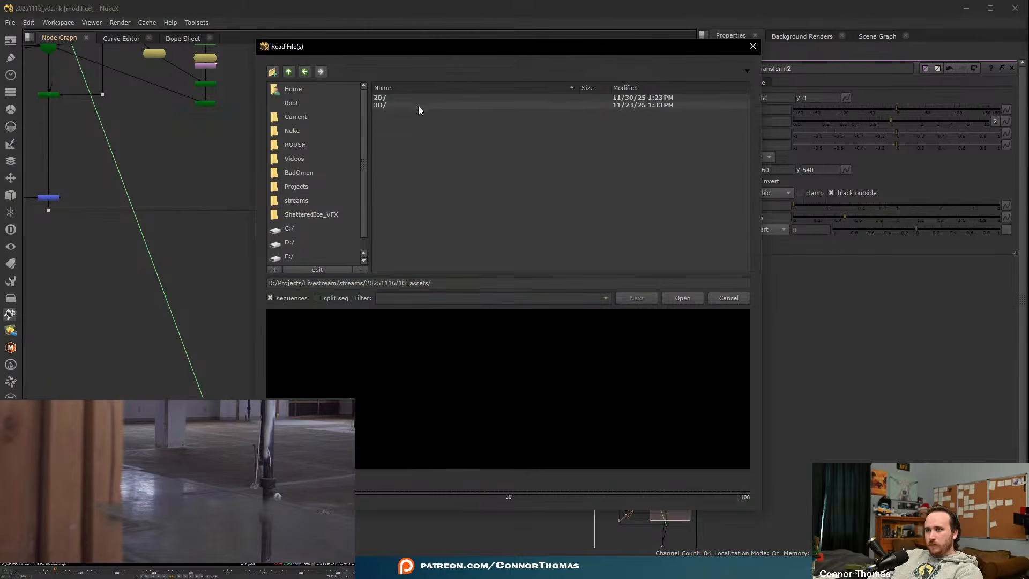
double_click(388, 99)
double_click(388, 99)
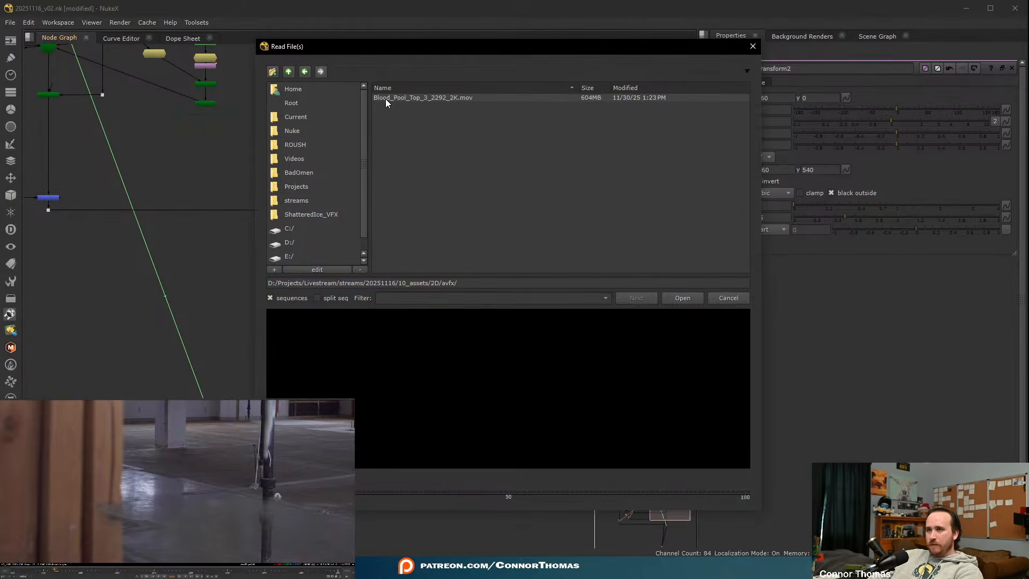
left_click(391, 99)
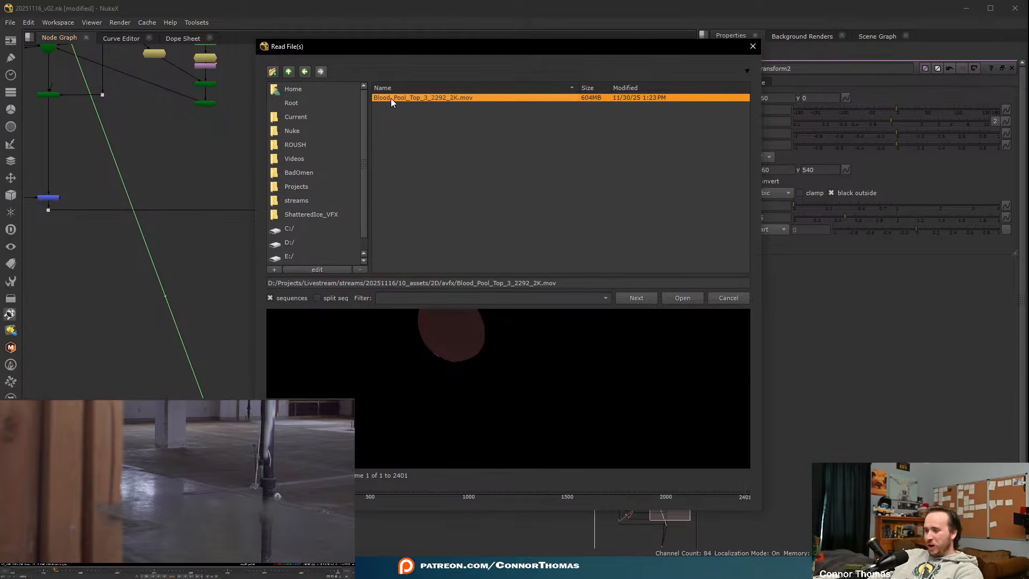
double_click(391, 98)
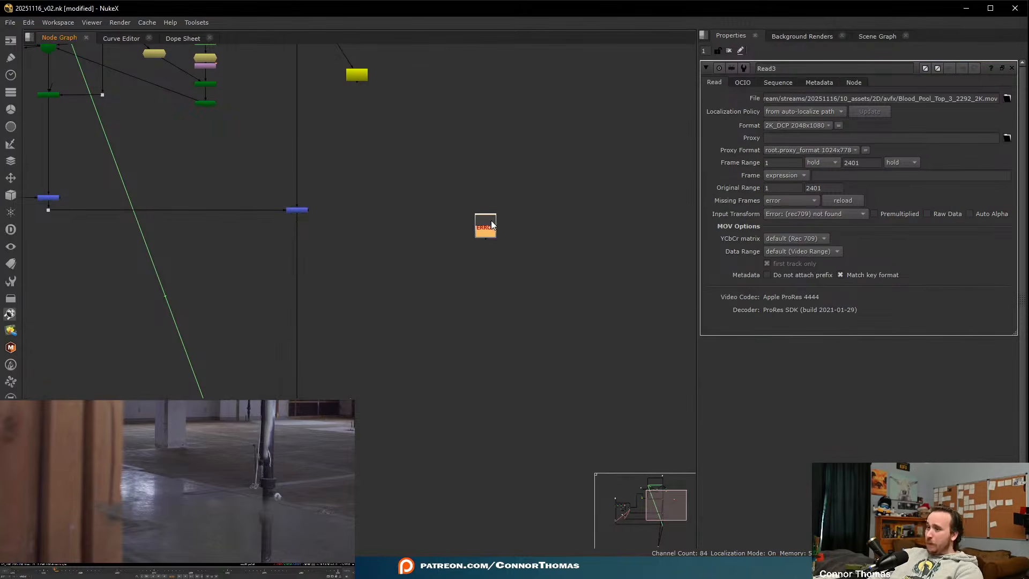
- Set the blood pool Read node's input transform to Output - Rec.709
left_click(857, 214)
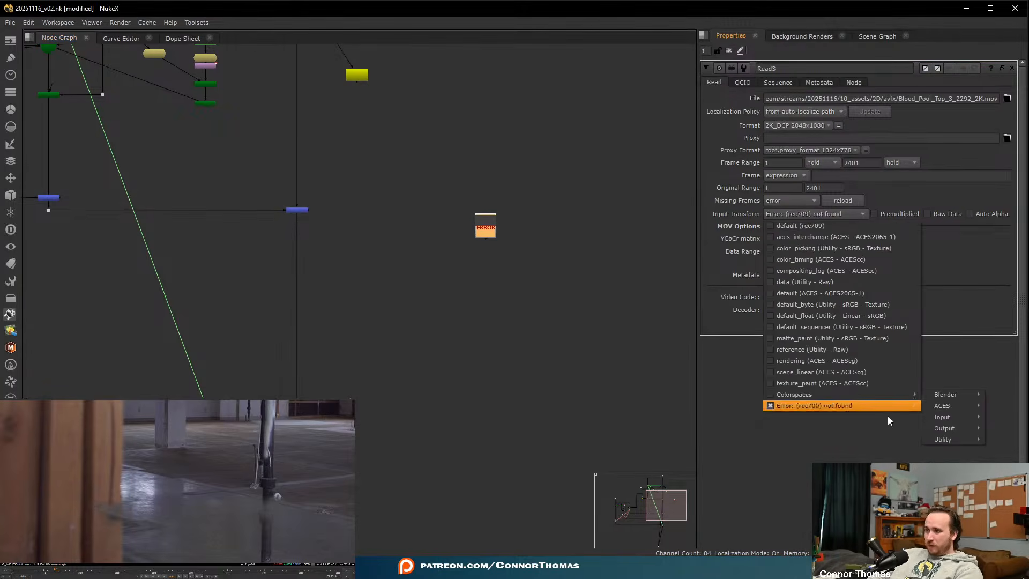
mouse_move(961, 406)
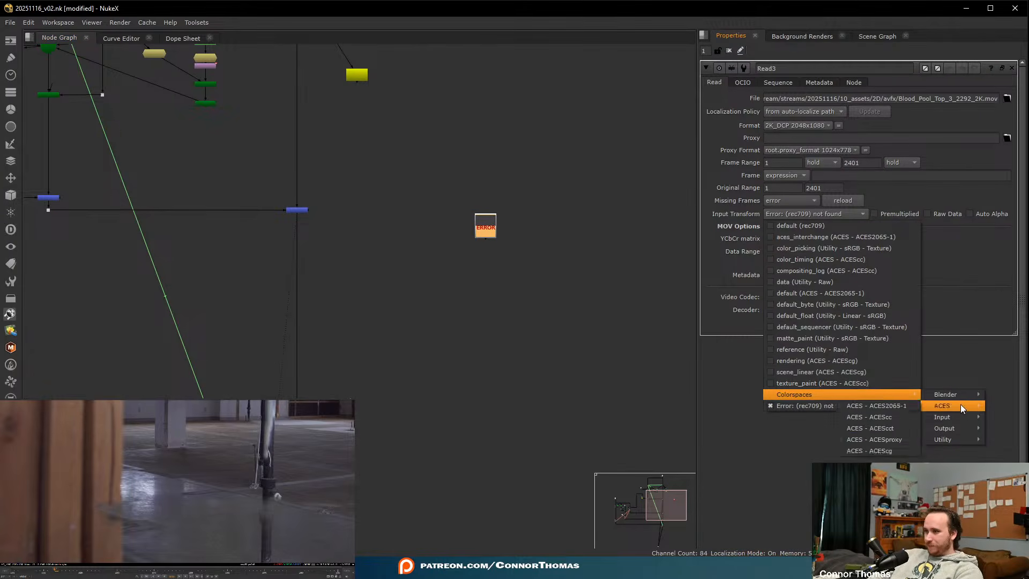
mouse_move(952, 428)
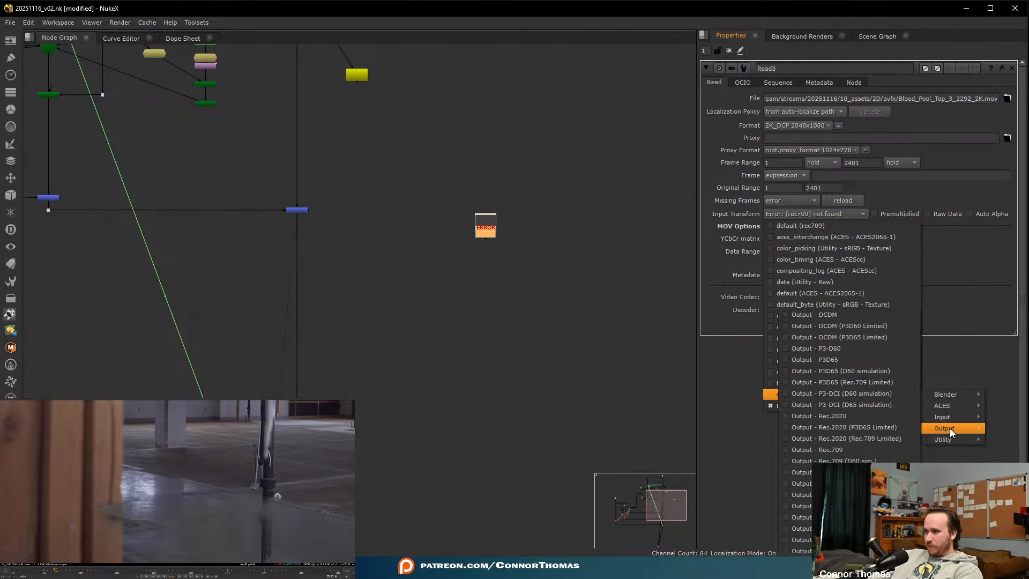
left_click(832, 451)
key("f")
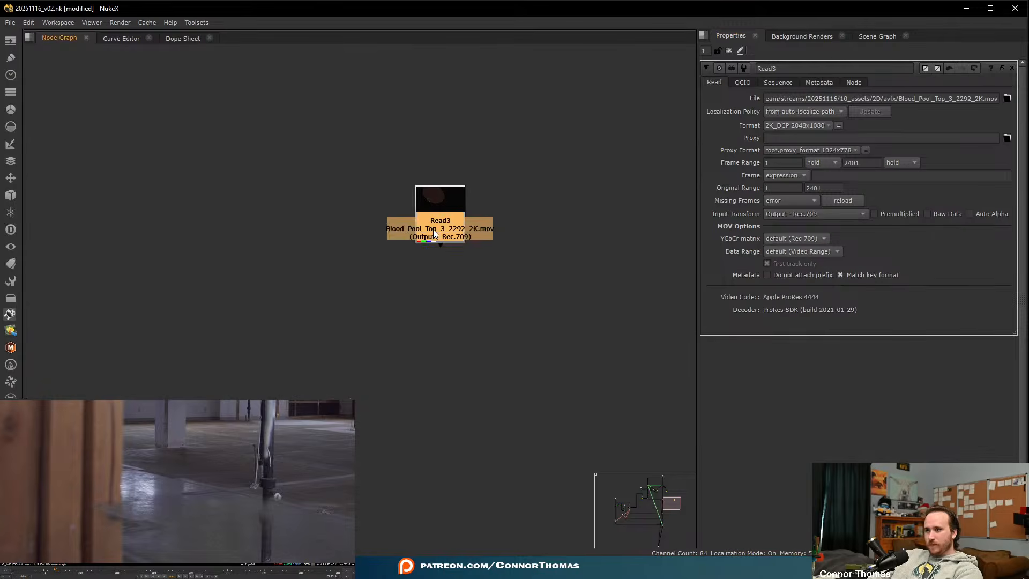
- Add a CornerPin node after the blood pool Read node
key("Tab")
type("corn")
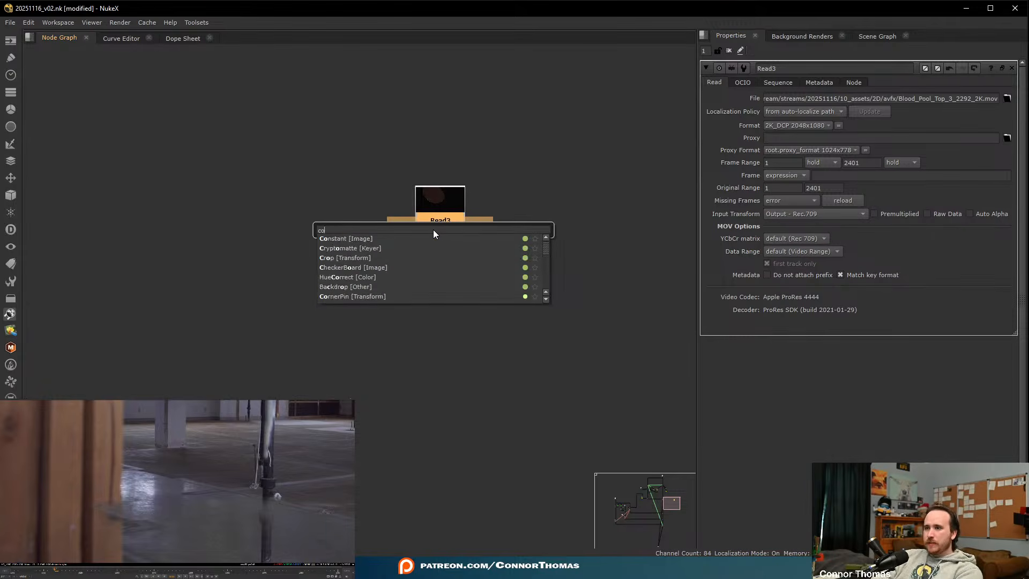
key("Return")
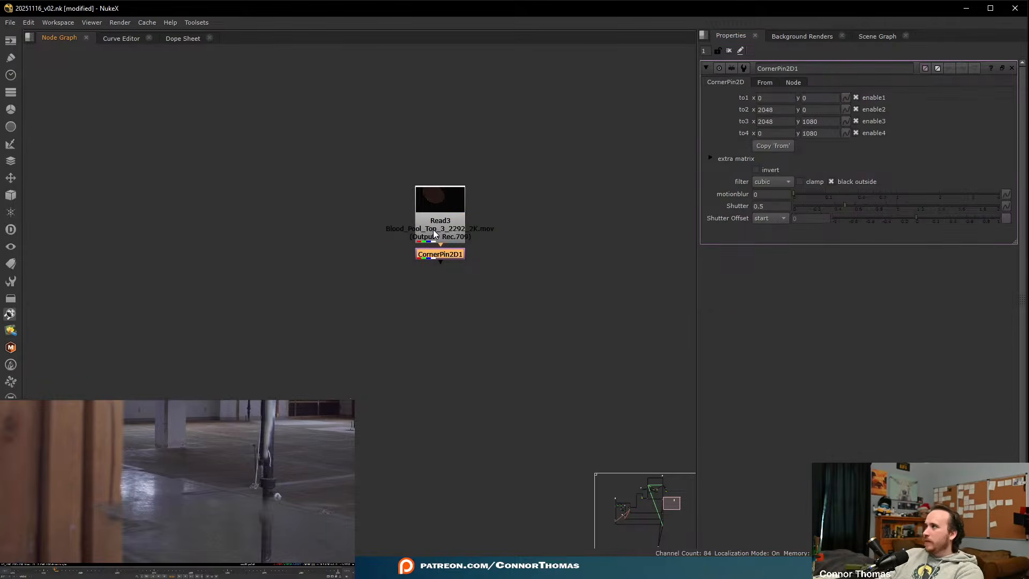
- Merge the corner-pinned blood pool over the main comp branch just below Merge1 and view the result
scroll(464, 245, "down", 5)
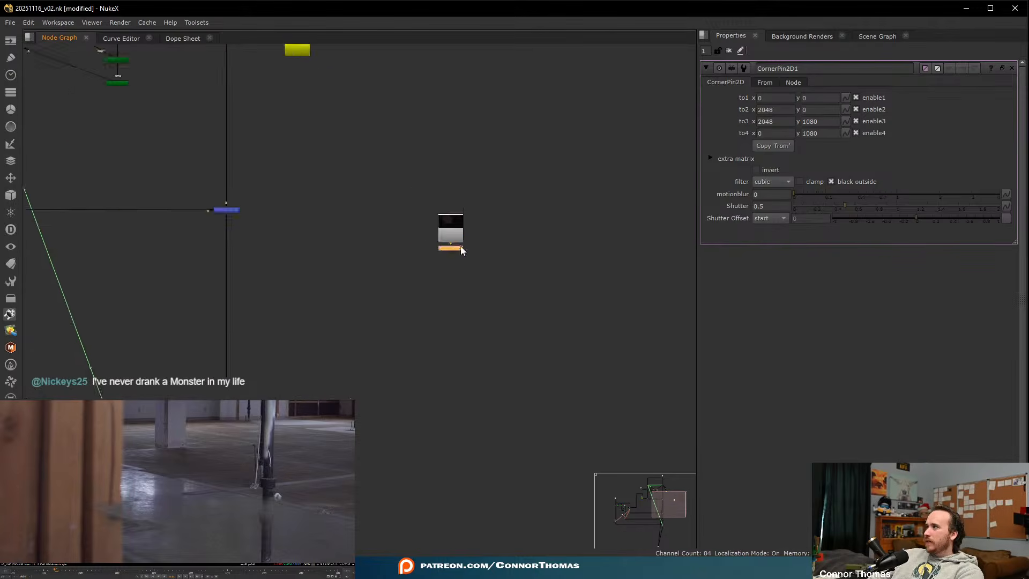
middle_click_drag(461, 246, 514, 209)
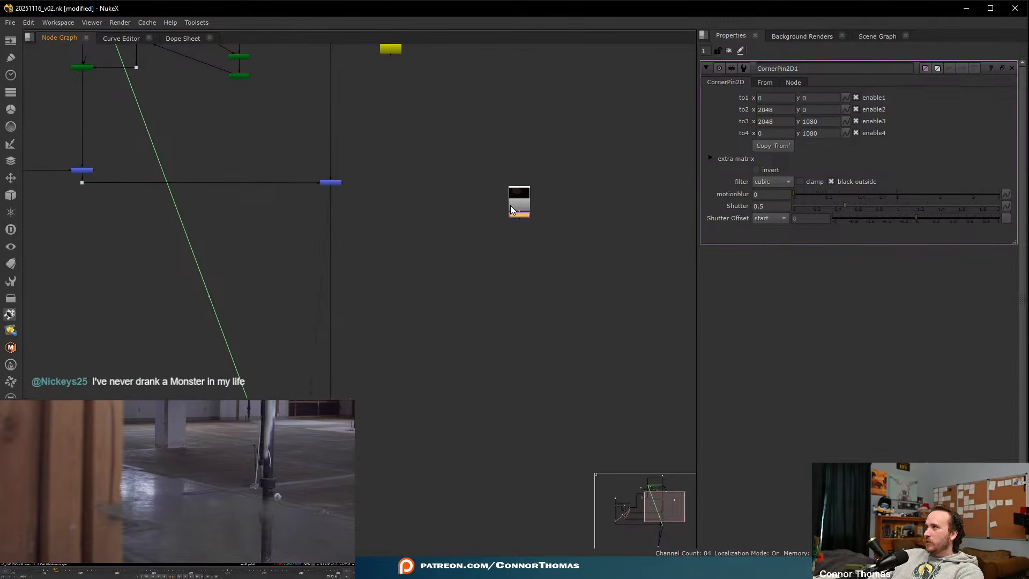
key("m")
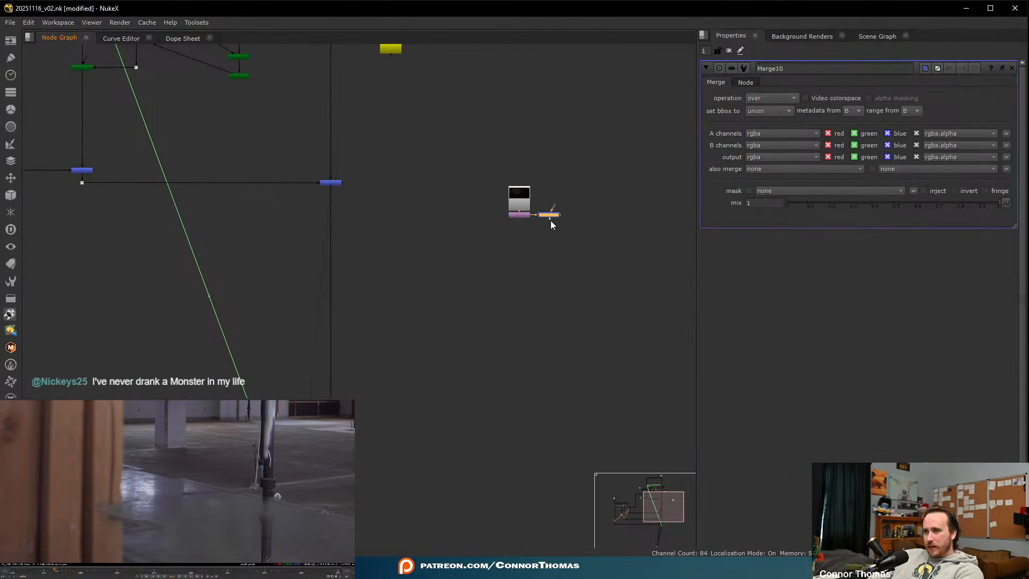
left_click_drag(550, 217, 336, 300)
left_click(334, 299, "ctrl+shift")
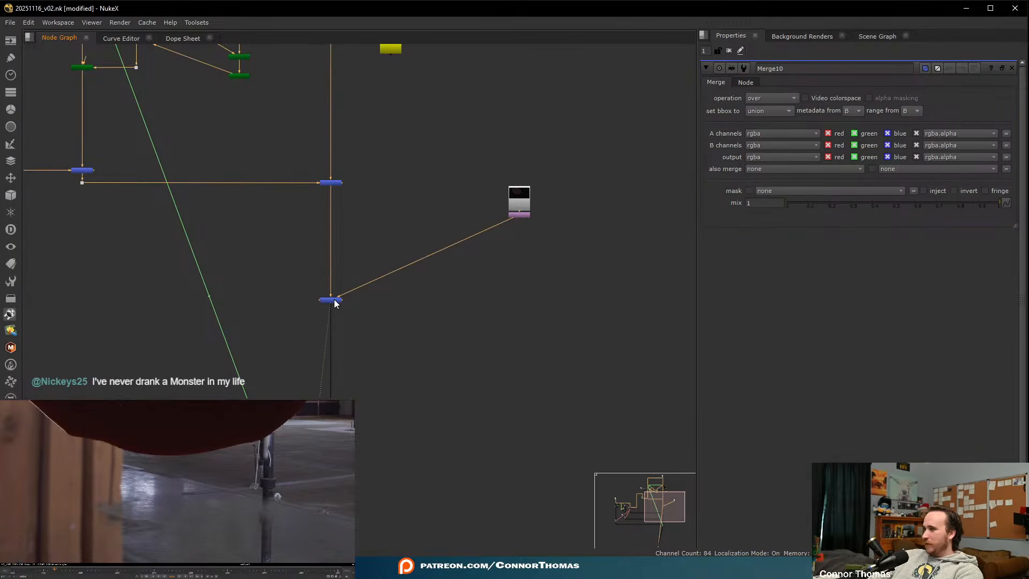
- Corner-pin the blood pool into floor perspective with to1 796, 104, to2 1556, 90, to3 1241, 299 and to4 804, 256
left_click(520, 215)
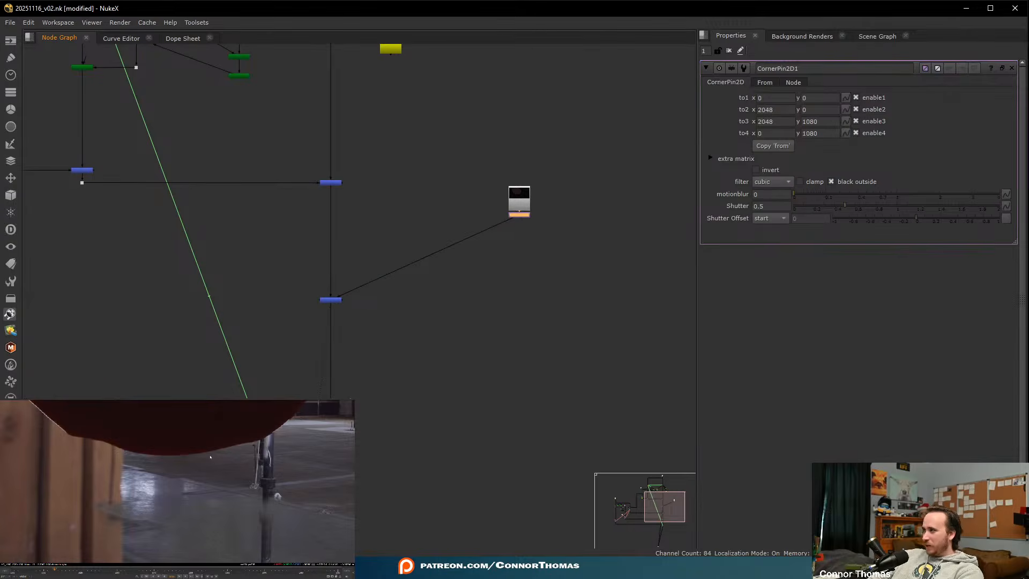
scroll(211, 457, "down", 9)
middle_click_drag(210, 457, 182, 482)
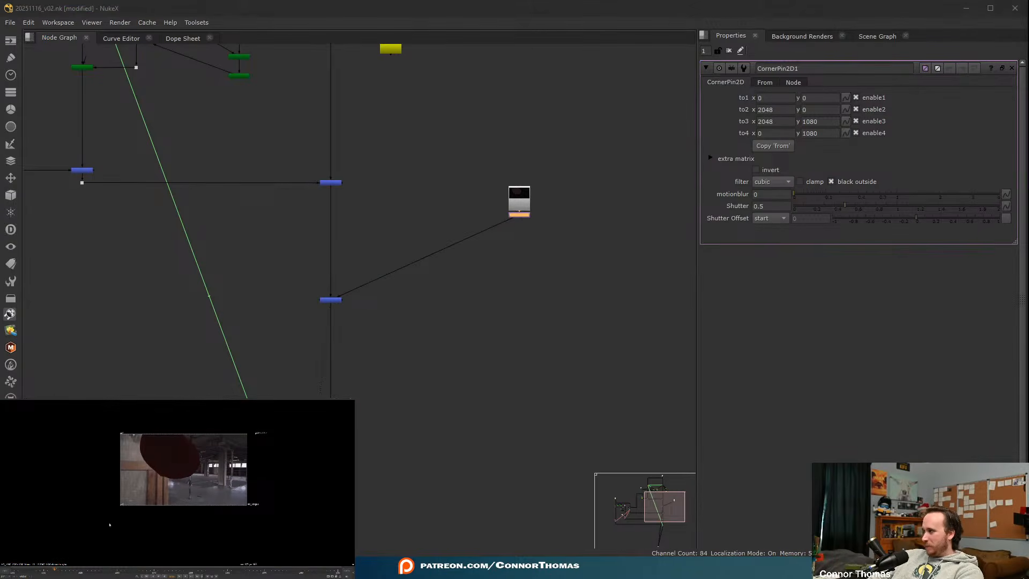
left_click_drag(121, 506, 142, 521, "ctrl+shift")
left_click_drag(141, 449, 176, 487)
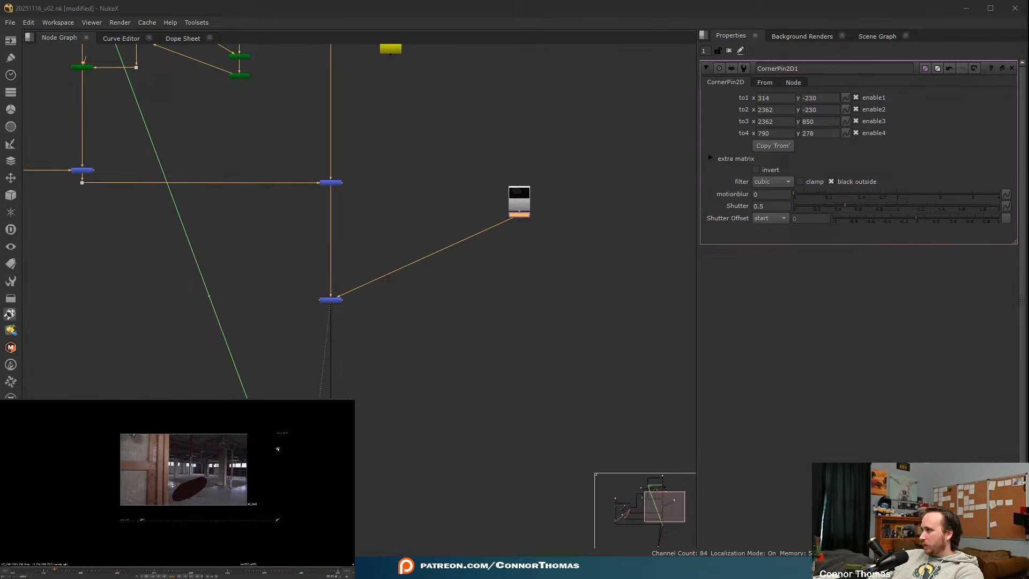
left_click_drag(277, 449, 219, 486)
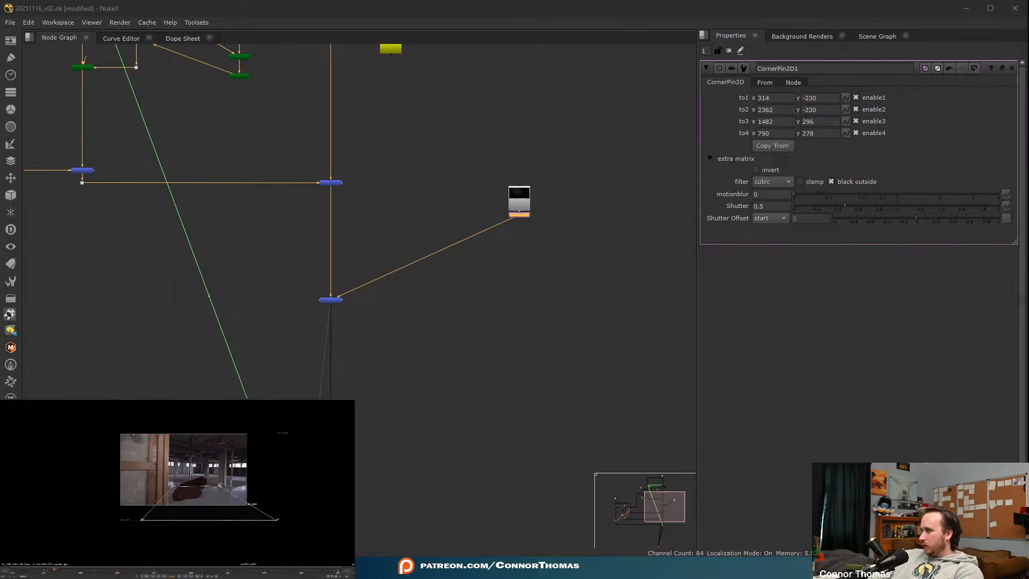
left_click_drag(276, 520, 205, 485)
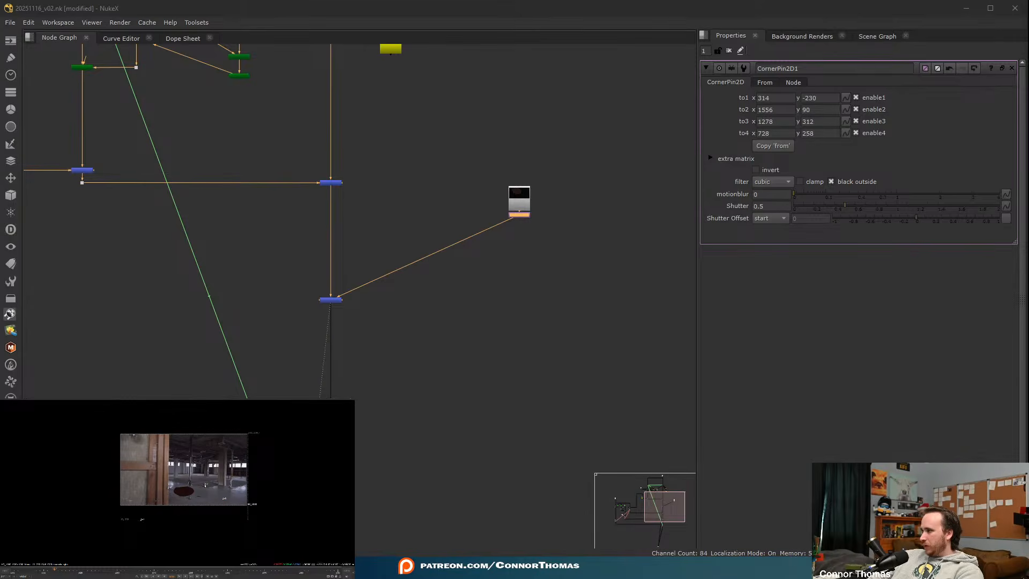
left_click_drag(142, 520, 174, 489)
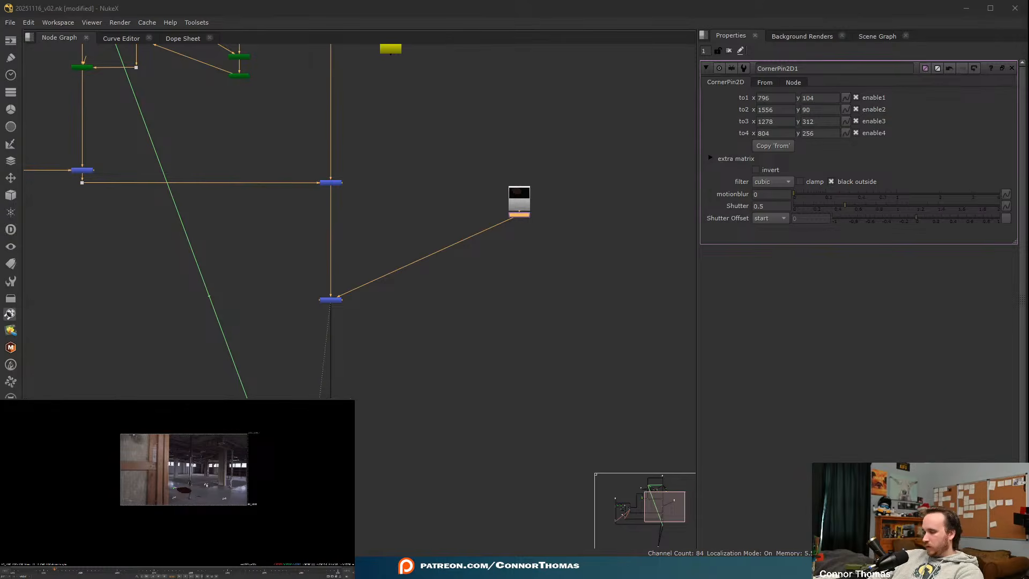
key("f")
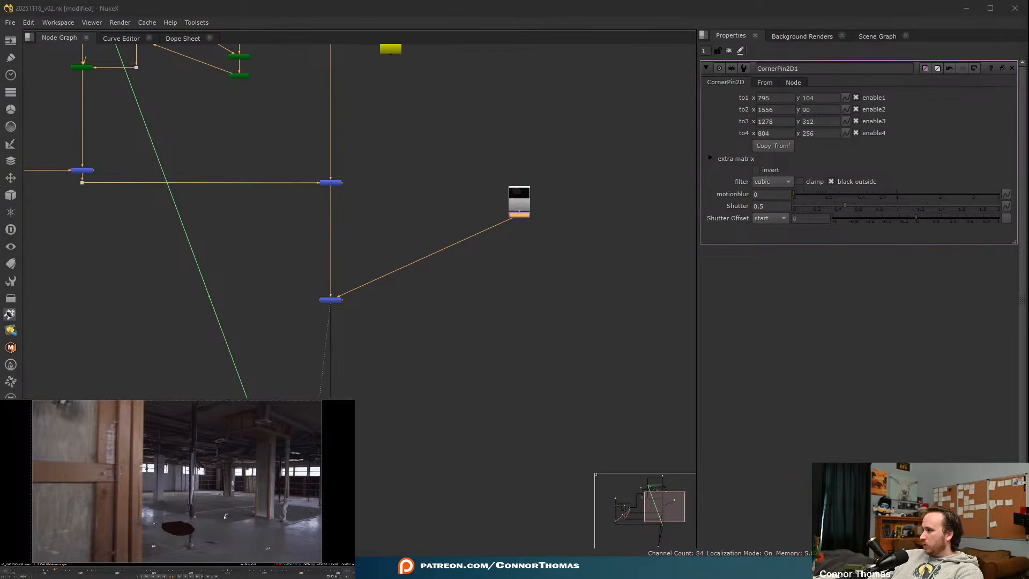
left_click_drag(228, 514, 221, 517)
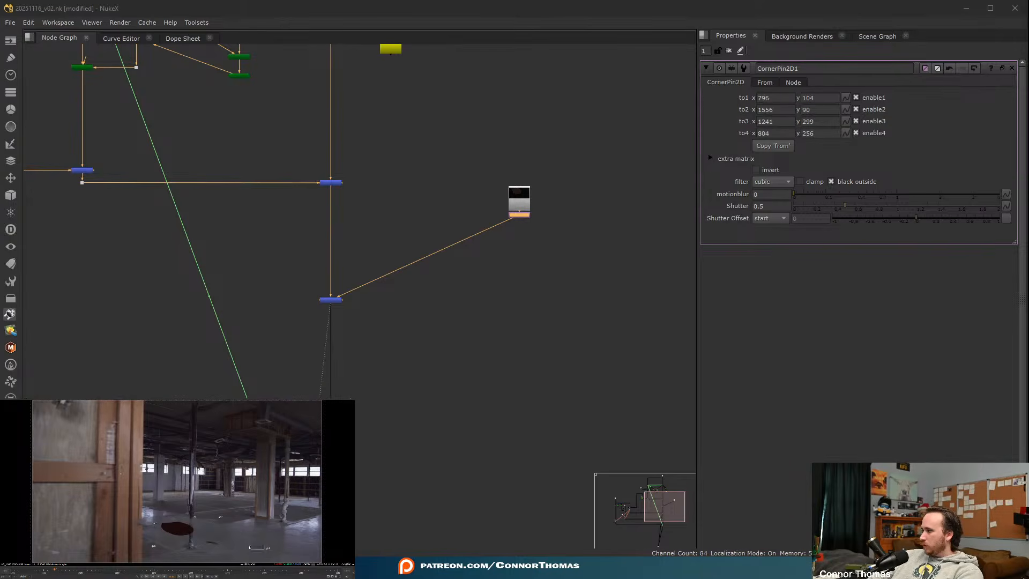
- View the CornerPin output on its own and switch the viewer to the final node at the end of the main comp branch
key("1")
middle_click_drag(394, 362, 390, 274)
scroll(388, 291, "down", 3)
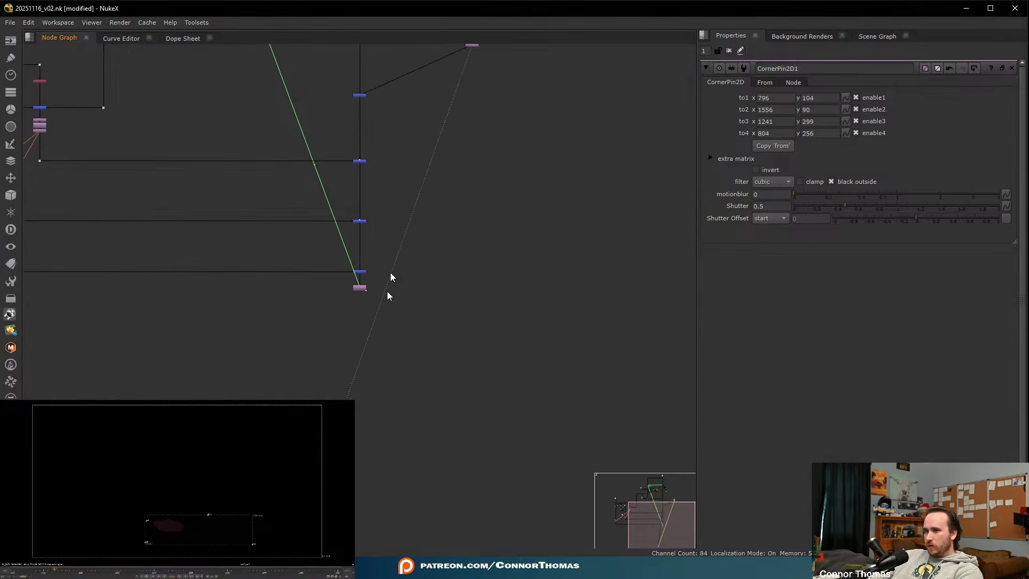
left_click(359, 286)
key("1")
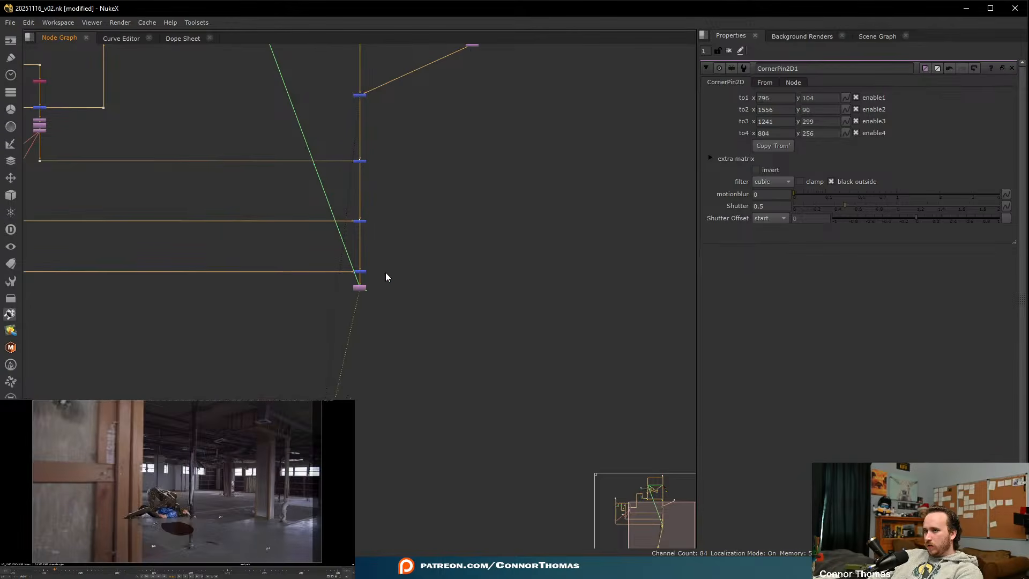
scroll(449, 310, "down", 3)
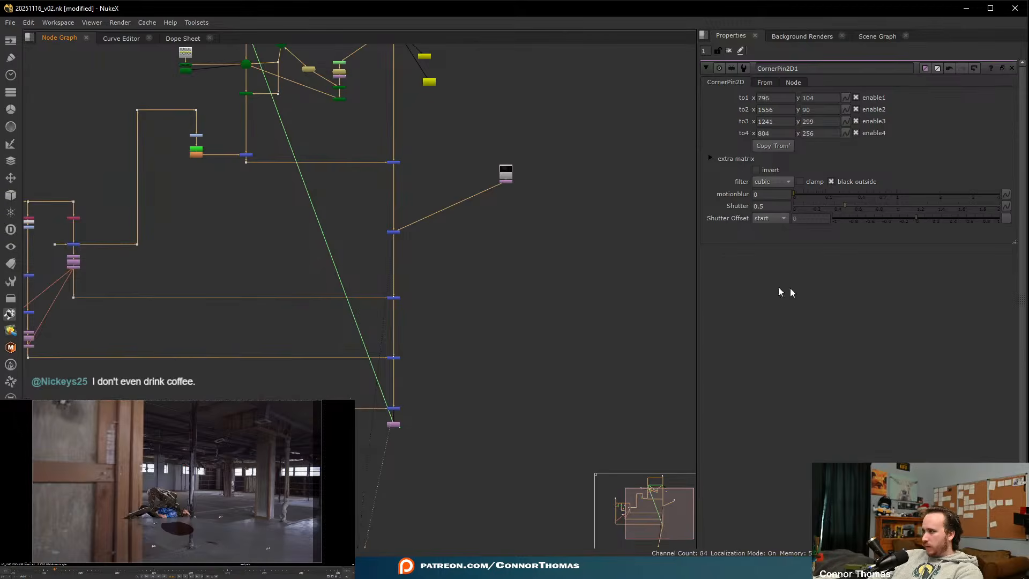
- Shift and tighten the blood pool's pin under the victim's head: to1 853, 180, to2 1384, 177, to3 1212, 333, to4 843, 304
scroll(452, 265, "up", 4)
scroll(176, 532, "up", 2)
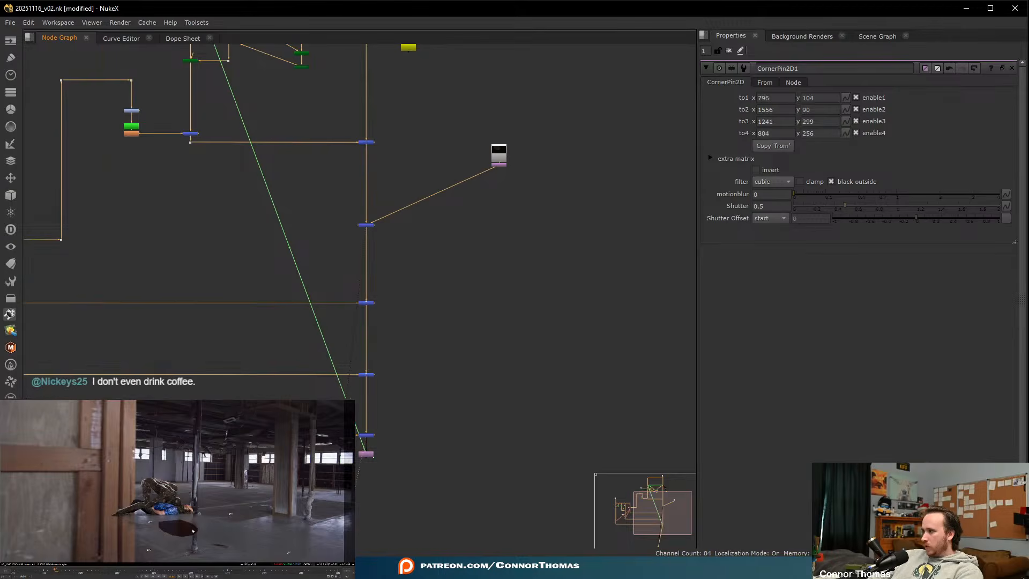
left_click(230, 517)
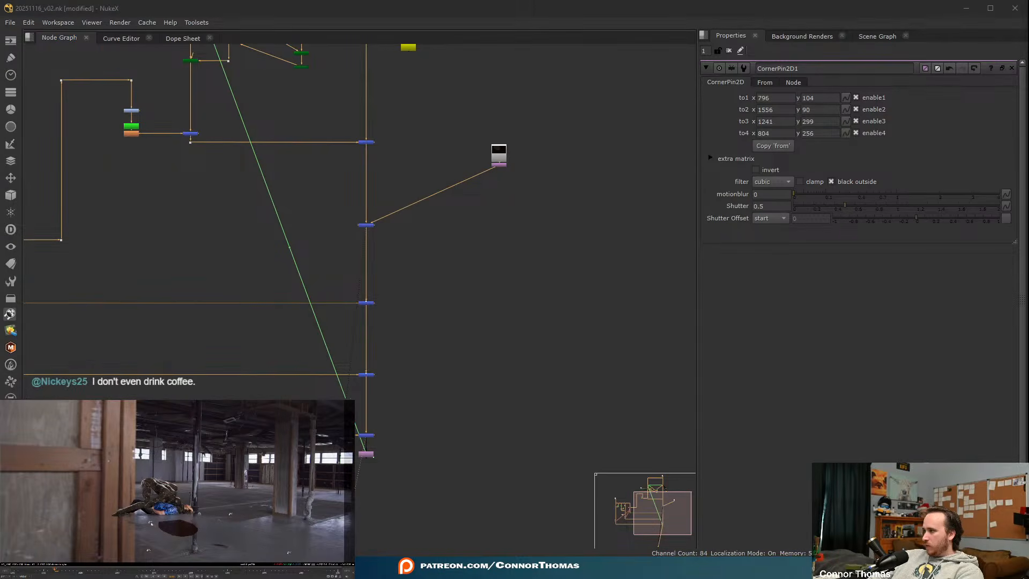
left_click_drag(151, 523, 158, 516)
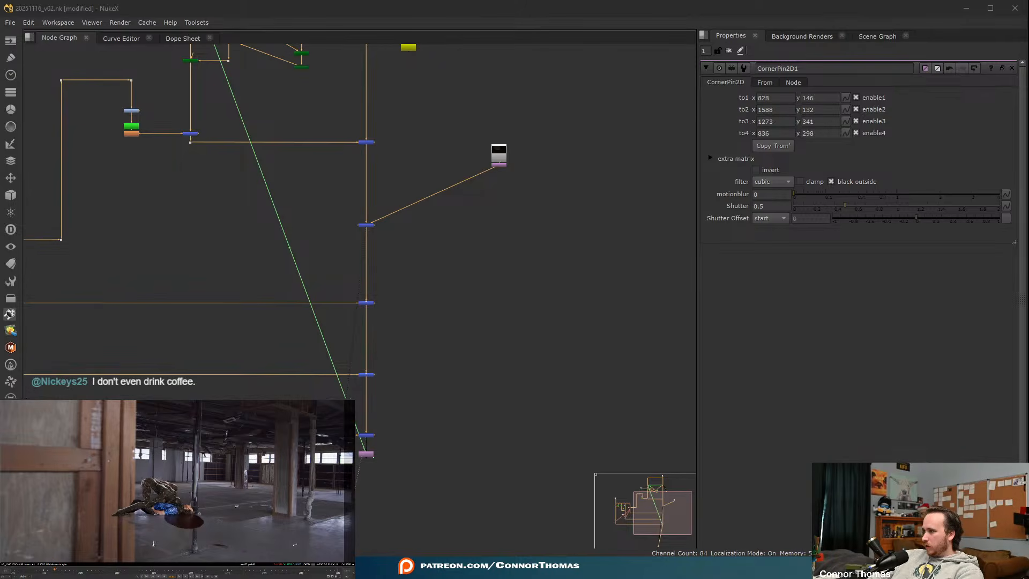
left_click_drag(154, 543, 158, 535)
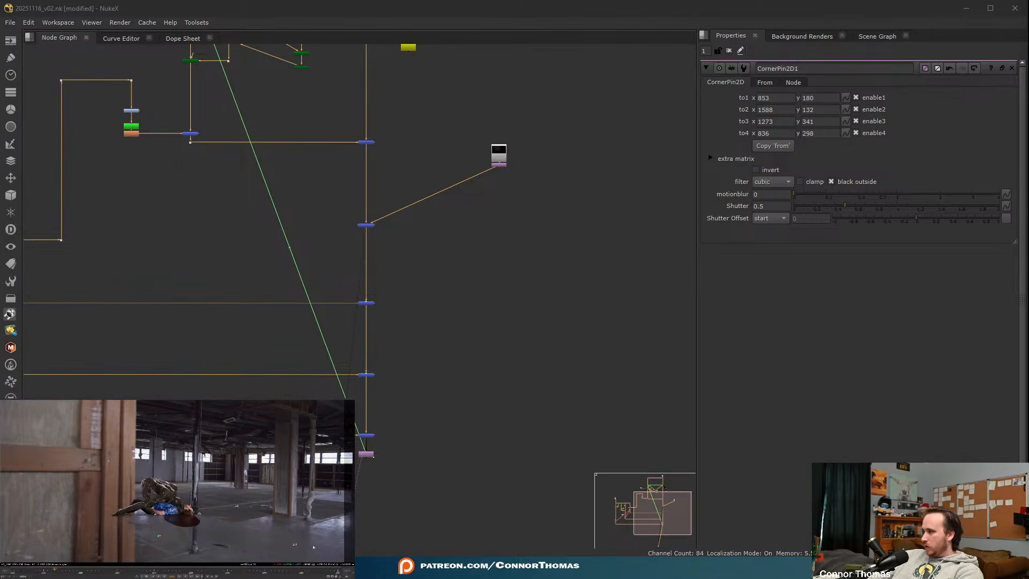
left_click_drag(294, 546, 226, 508)
left_click_drag(157, 515, 158, 514)
scroll(184, 525, "up", 7)
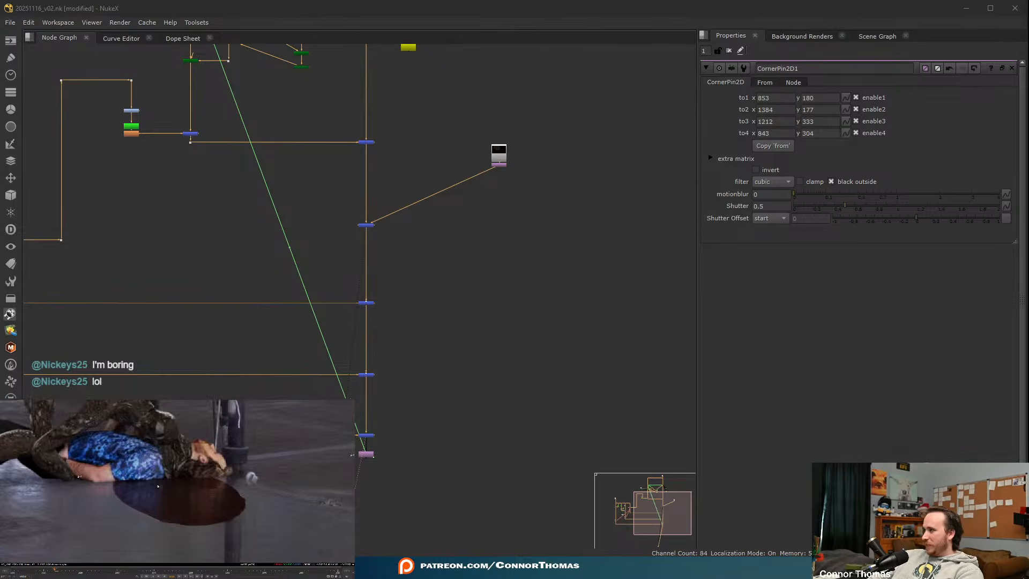
- Fine-tune the blood pool's corners to to1 839, 197.5, to2 1374, 188, to3 1176, 316.5 and to4 878, 304.5
scroll(138, 491, "down", 5)
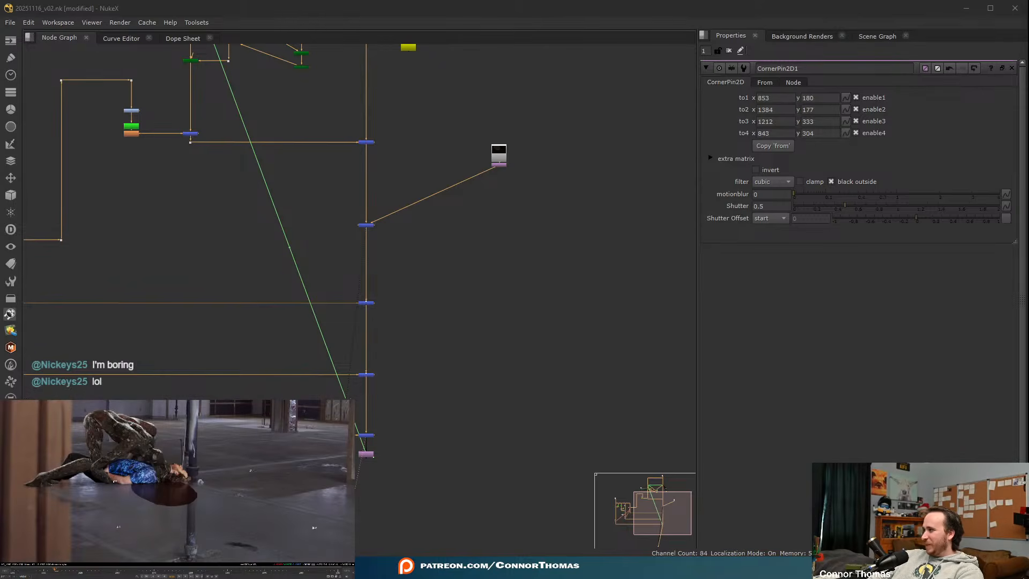
left_click_drag(309, 530, 306, 525)
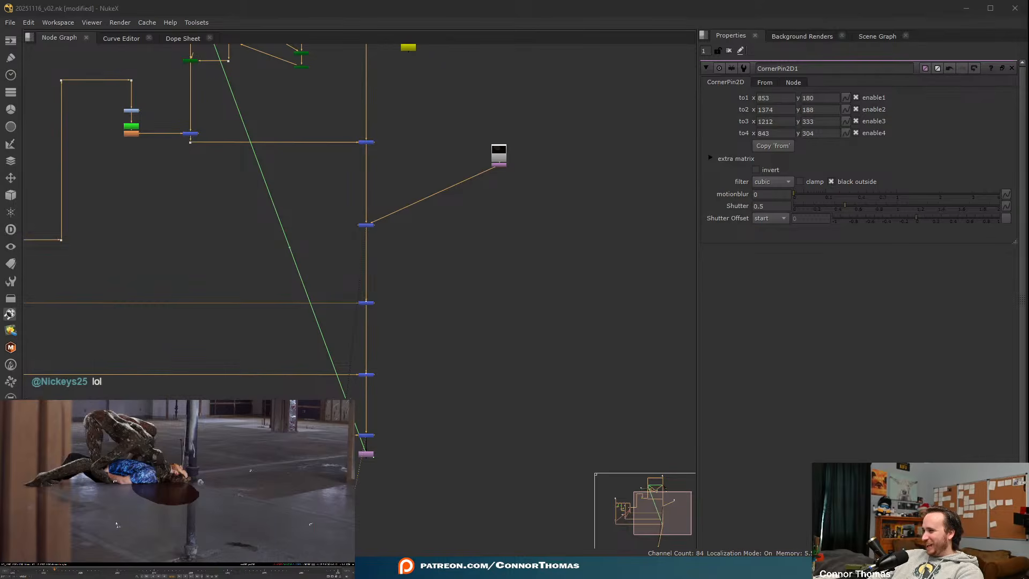
left_click_drag(119, 529, 113, 520)
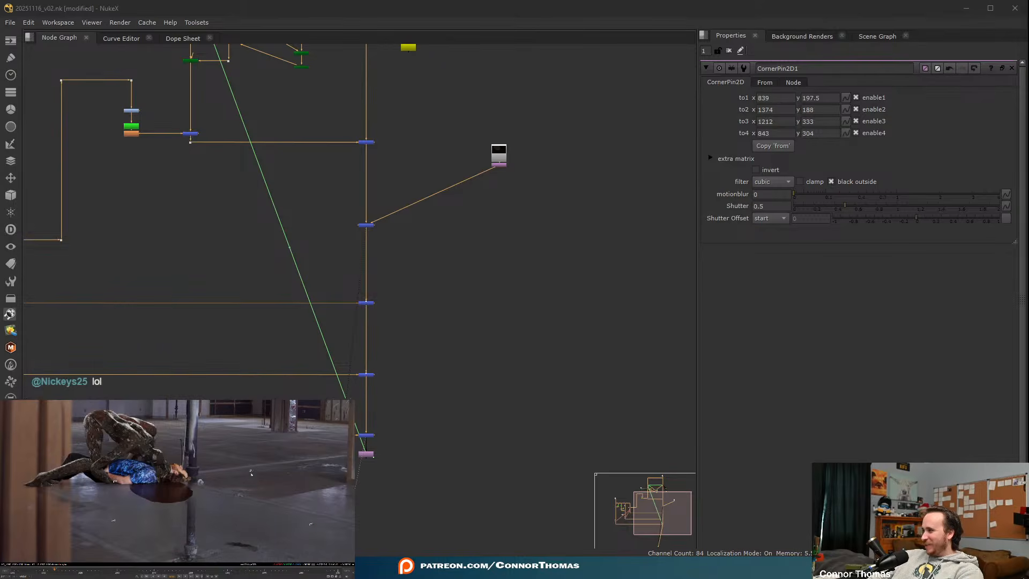
left_click_drag(251, 473, 238, 475)
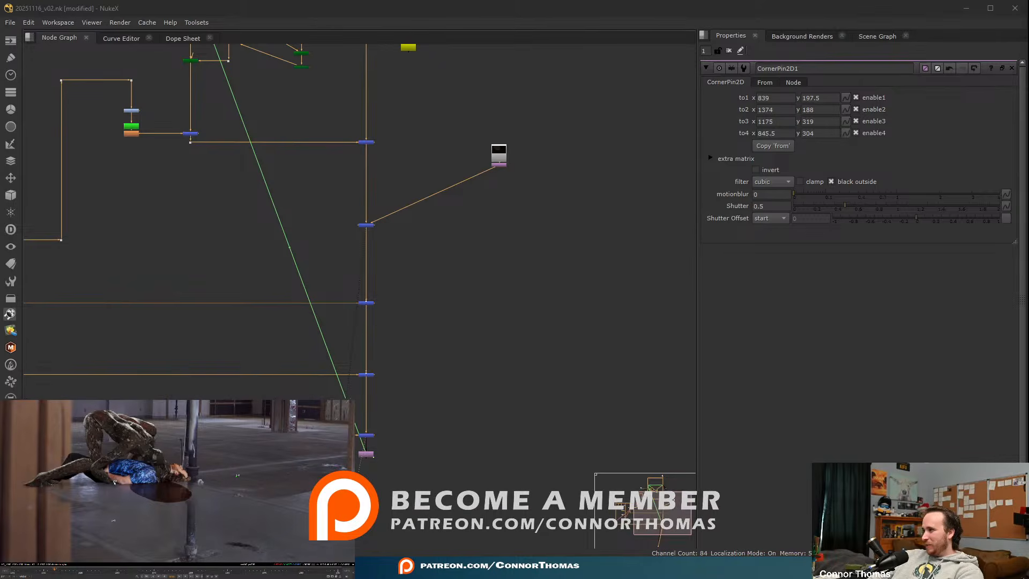
left_click_drag(114, 482, 122, 482)
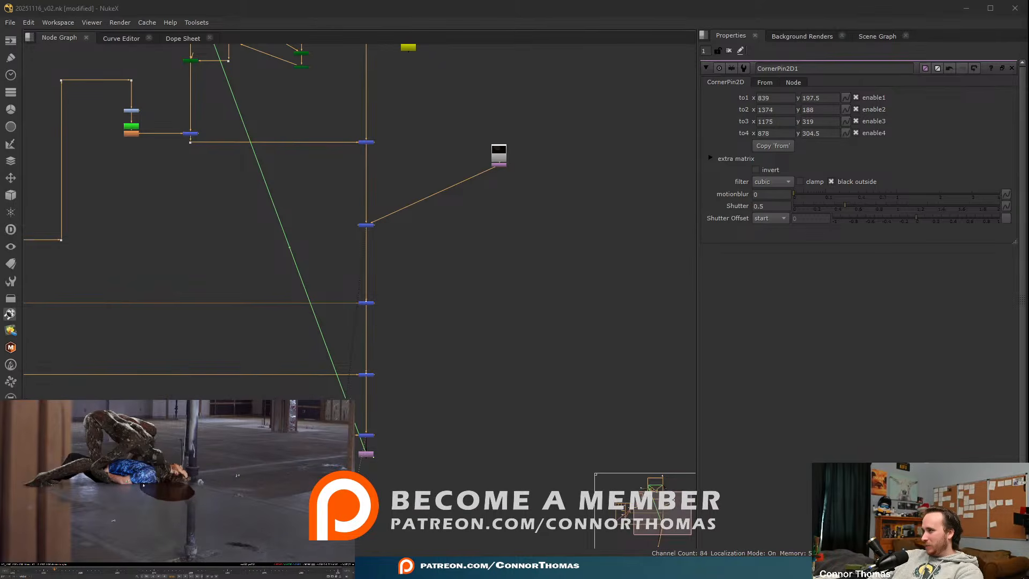
left_click_drag(238, 475, 237, 476)
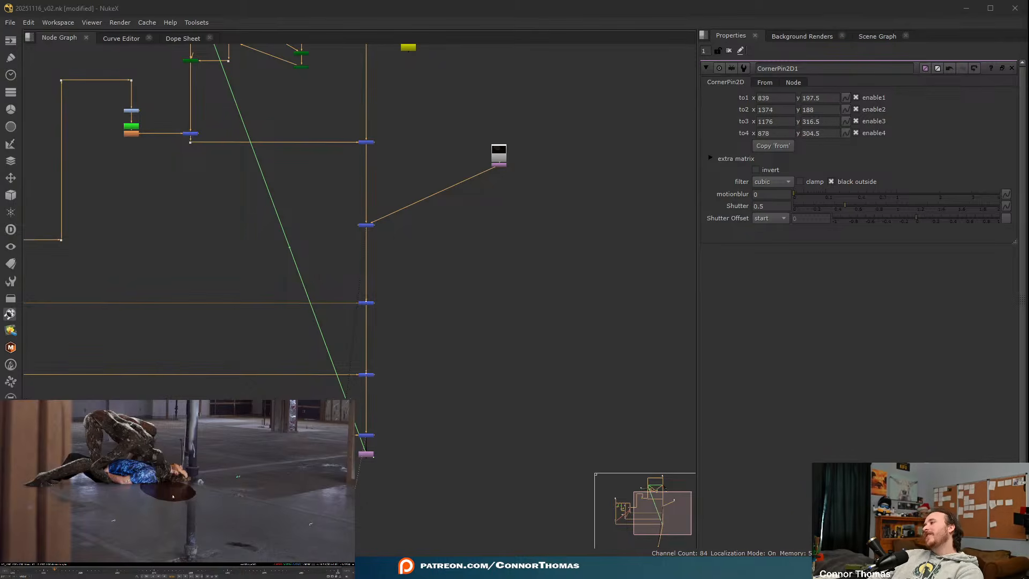
scroll(173, 497, "up", 1)
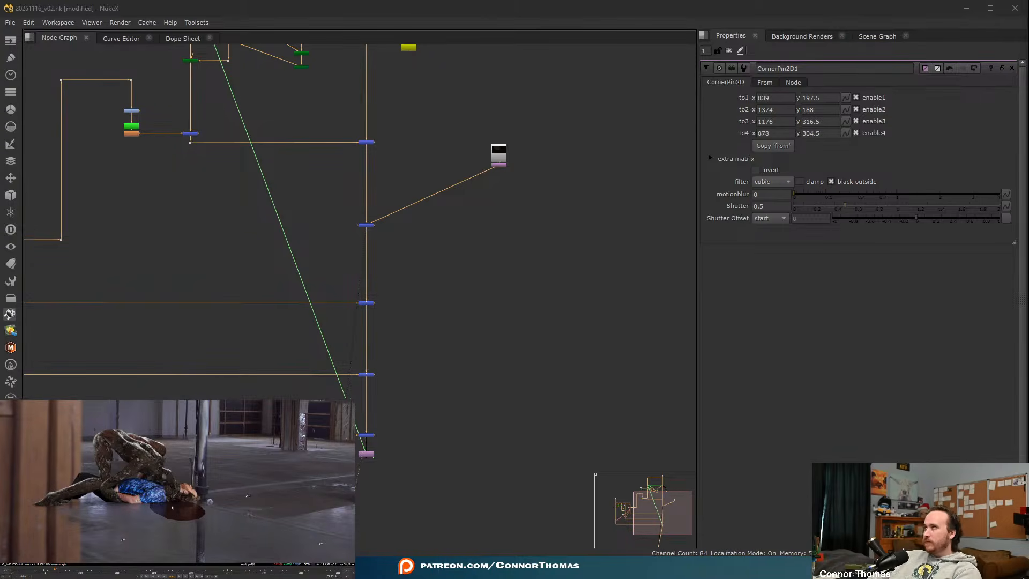
scroll(187, 507, "up", 3)
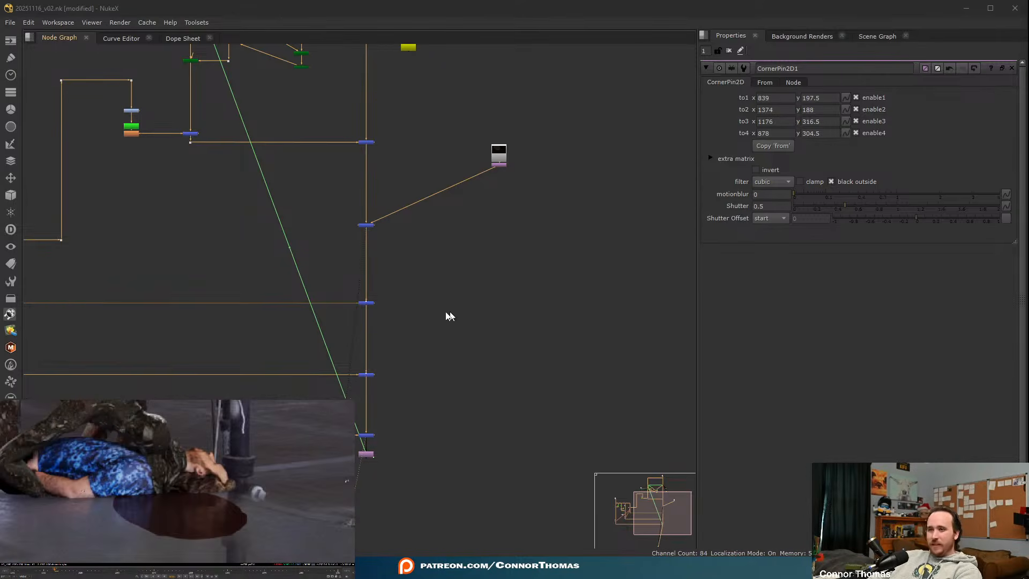
- Add a TimeOffset node and insert it between the blood pool Read node and its CornerPin
middle_click_drag(368, 308, 431, 304)
scroll(494, 195, "up", 2)
middle_click_drag(494, 195, 384, 330)
scroll(456, 301, "up", 3)
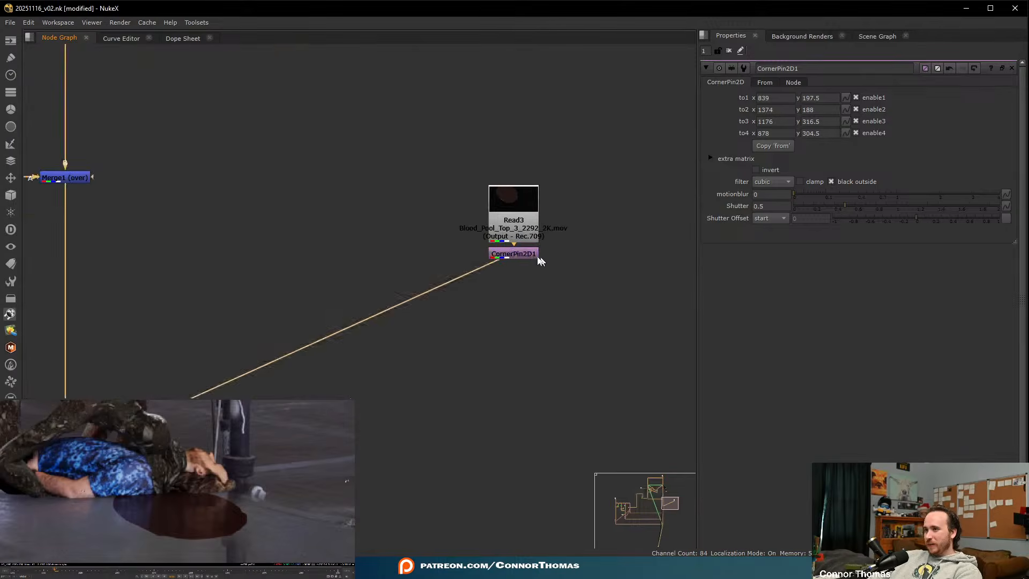
left_click(527, 257)
key("Tab")
type("time")
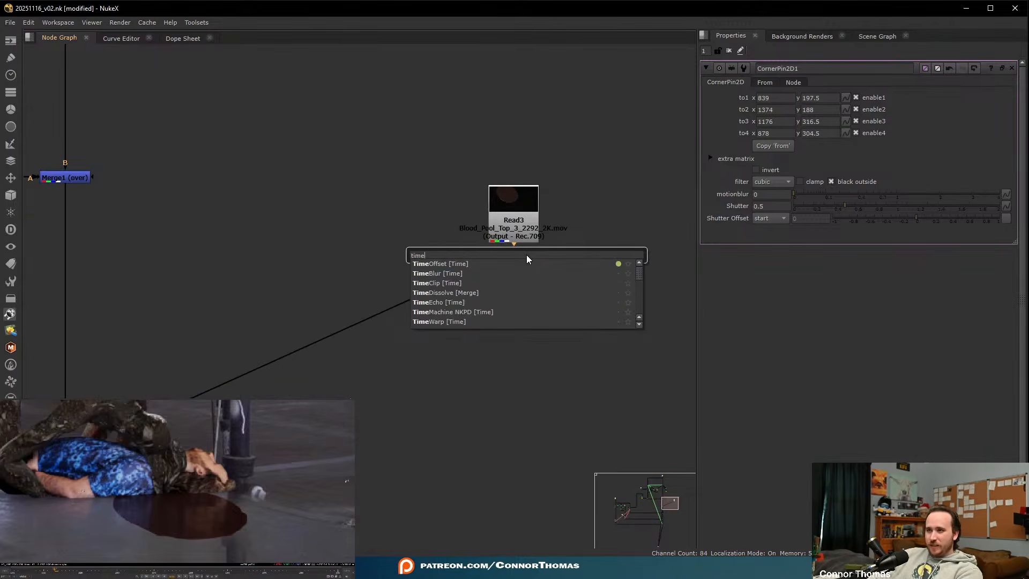
key("Return")
left_click_drag(509, 221, 508, 144)
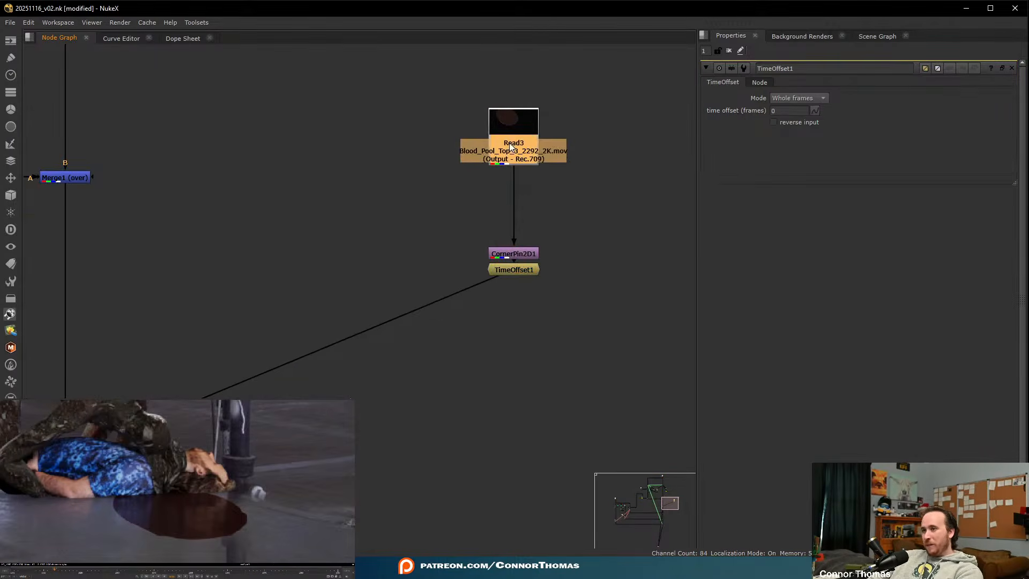
left_click_drag(536, 268, 524, 186)
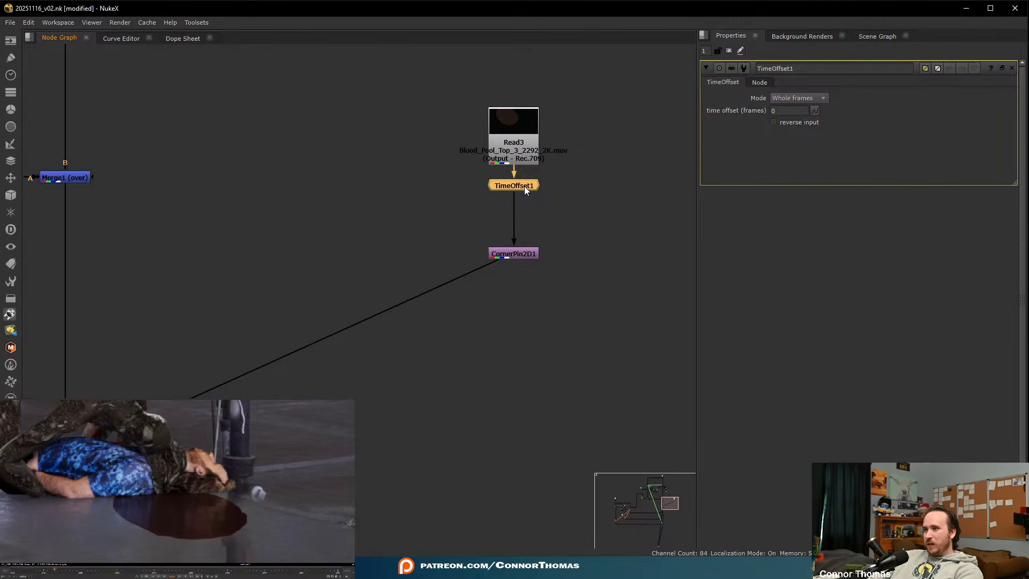
- Try a time offset of 999 frames on the blood pool and settle on 800 frames
left_click(789, 111)
type("999")
key("Return")
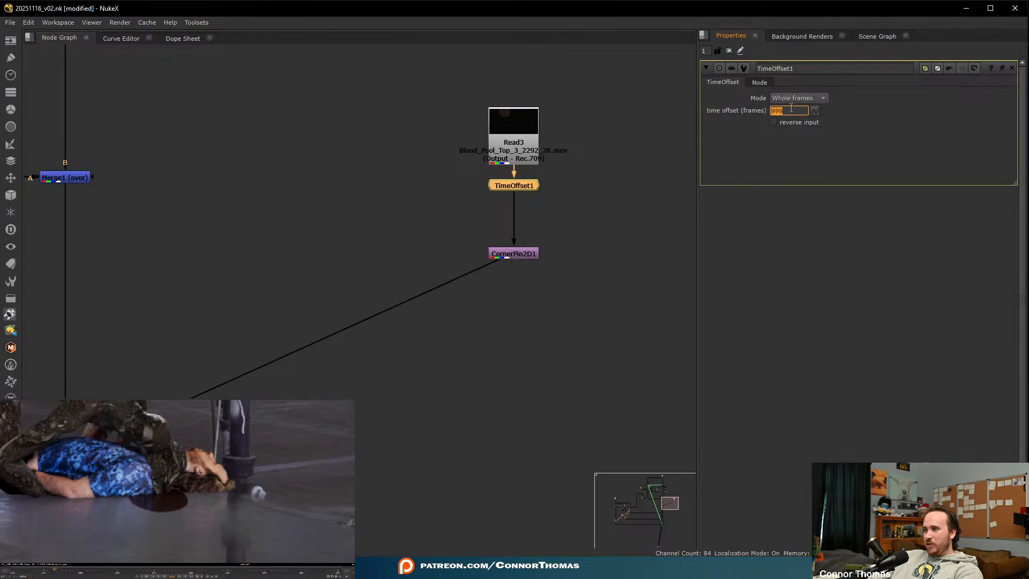
type("800")
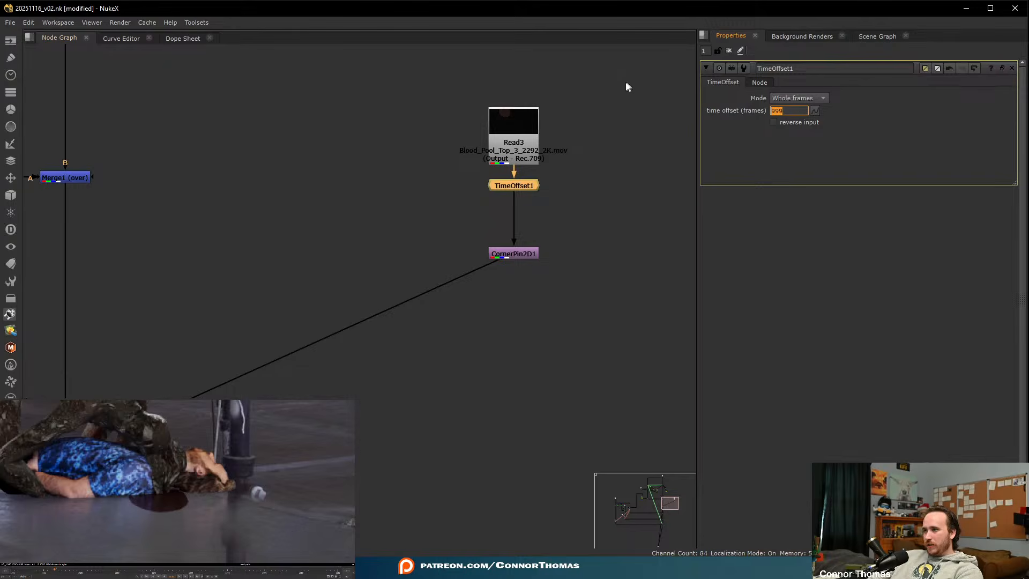
key("Return")
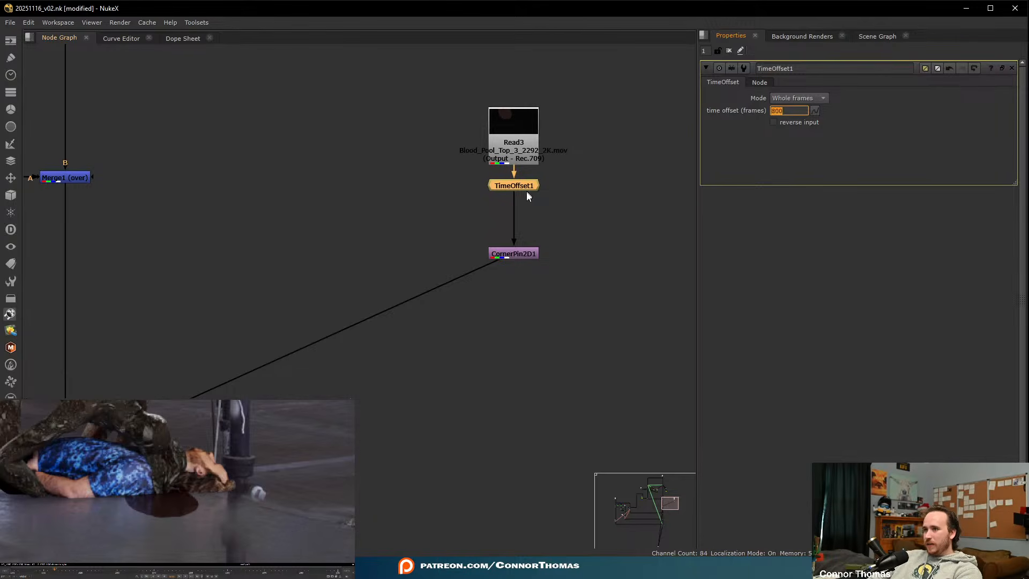
- Inspect the TimeOffset output alone at an earlier frame and play back the full comp to judge the blood pool's timing
left_click_drag(514, 192, 392, 543)
left_click(27, 577)
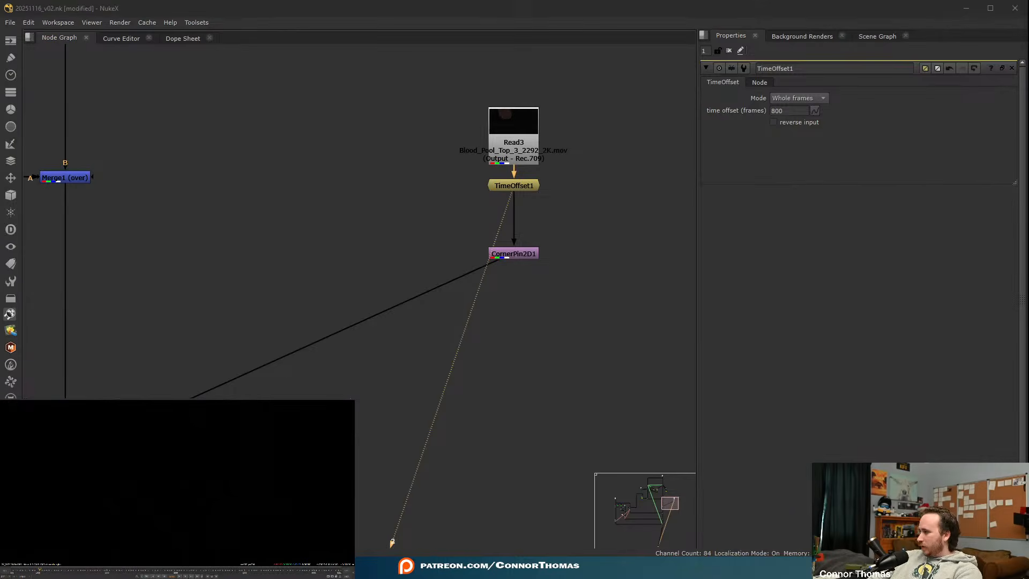
left_click(577, 257)
key("1")
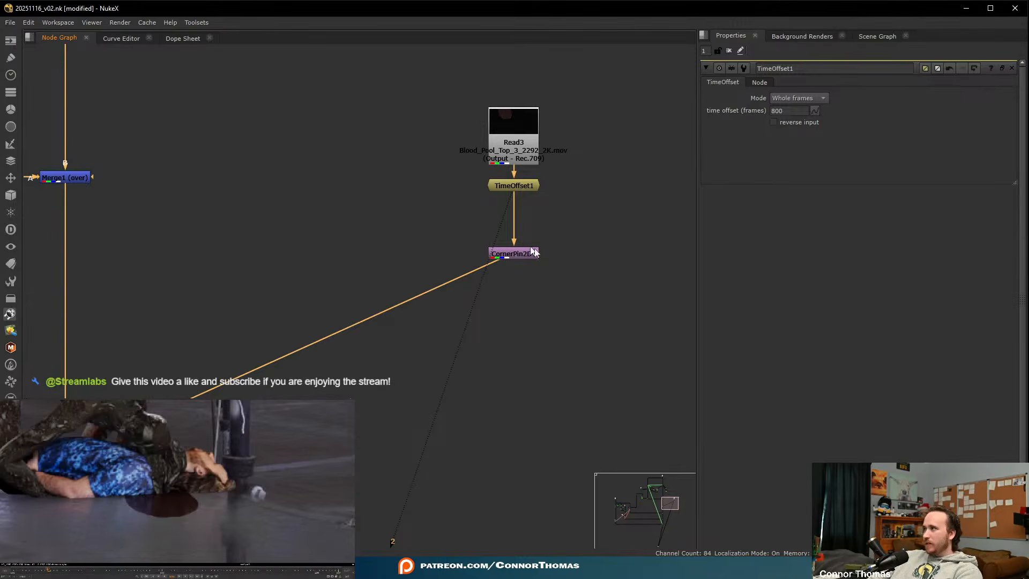
left_click(184, 498)
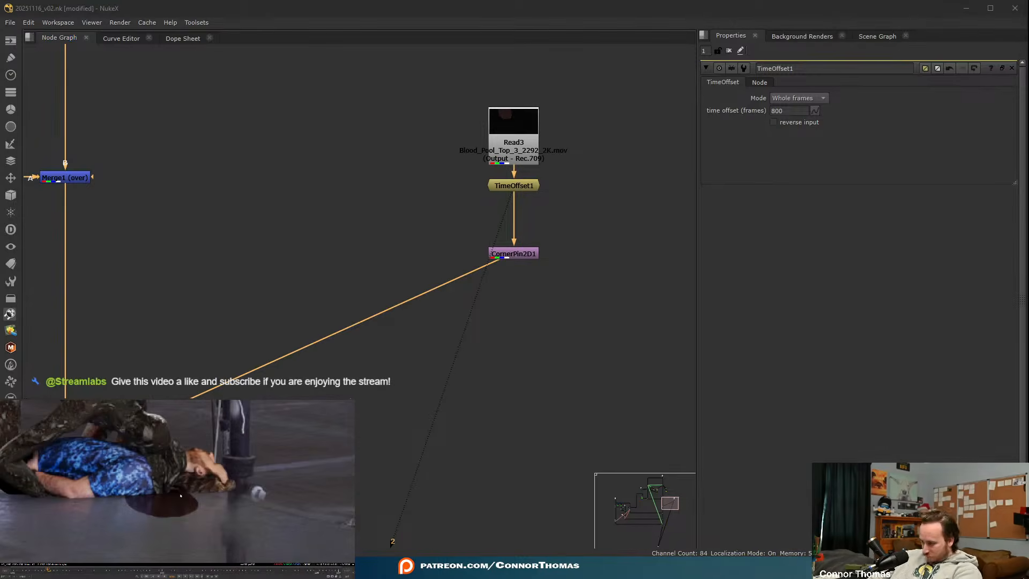
key("l")
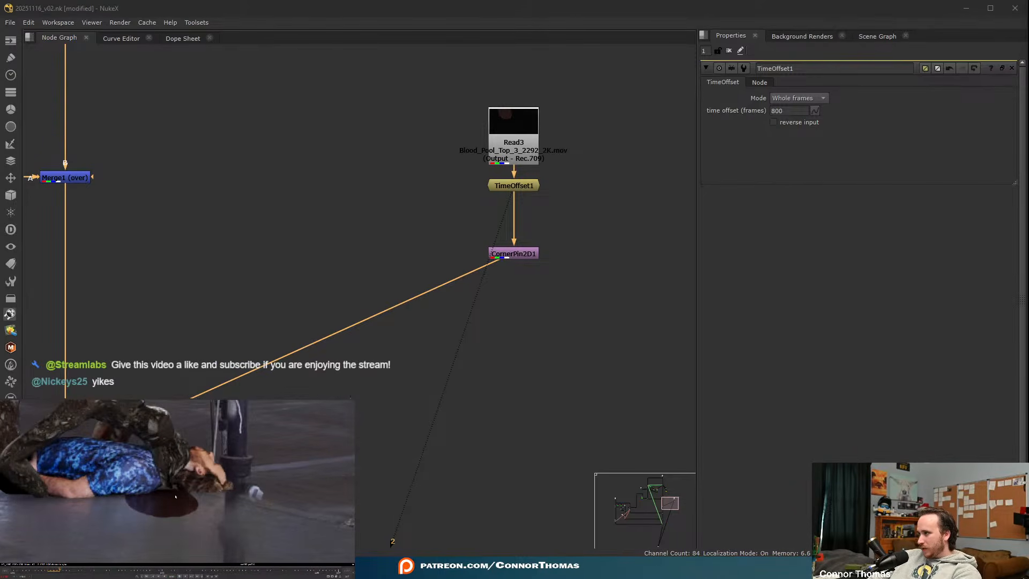
- Review the blood pool in the full comp at several points of the shot
left_click(65, 178)
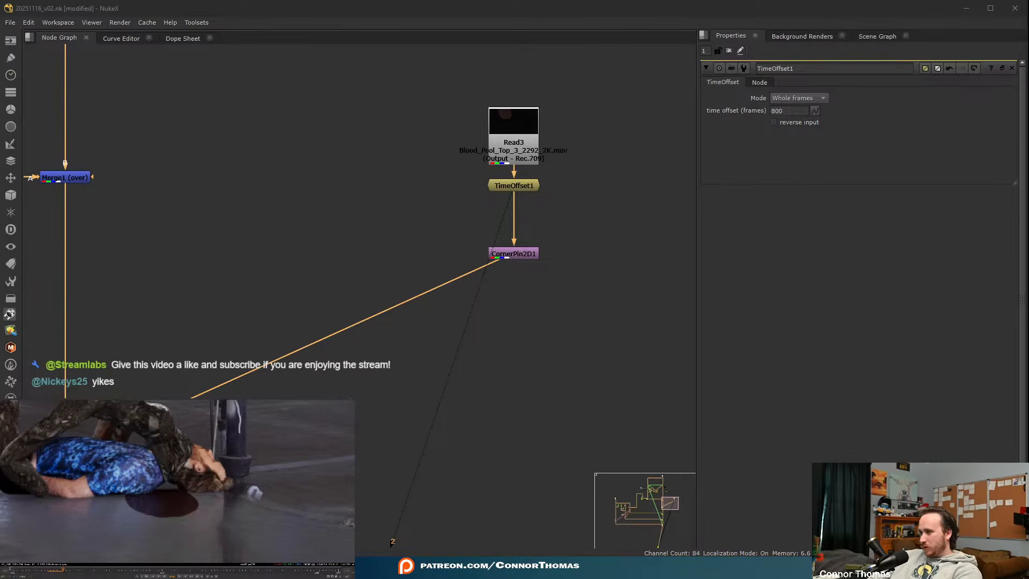
left_click(85, 575)
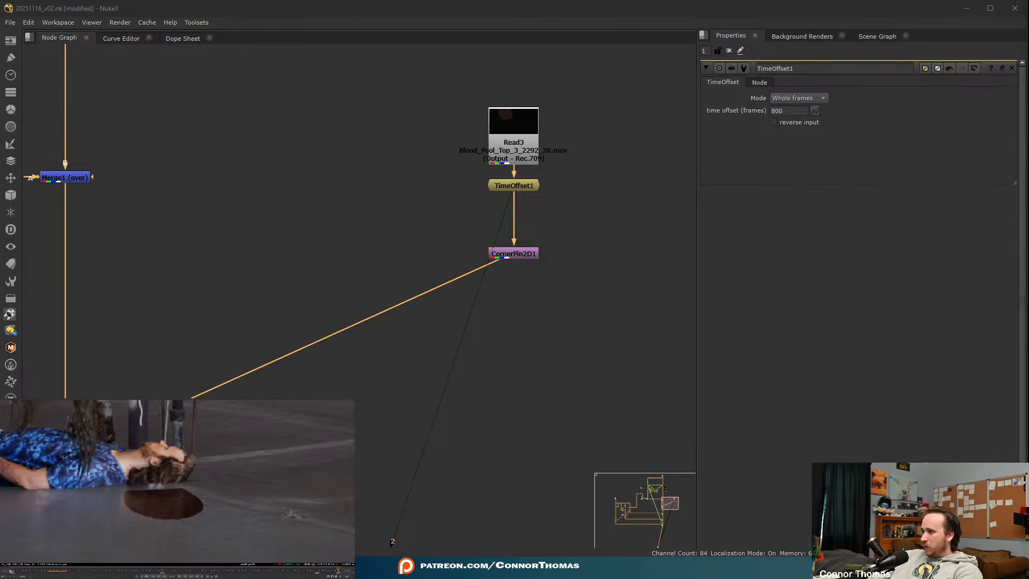
scroll(465, 259, "down", 5)
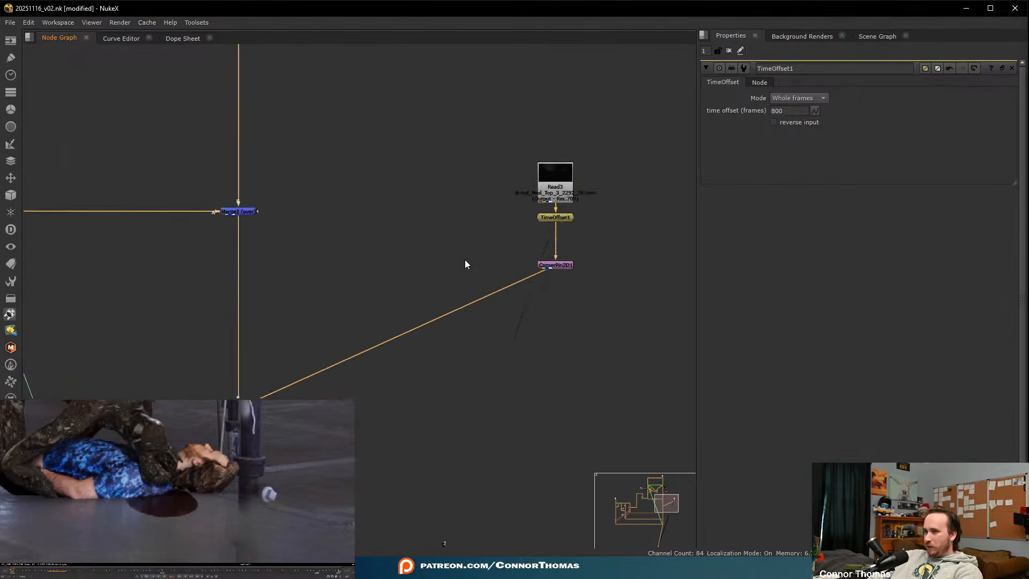
- Open the CameraTracker1 properties and create a Scene+ export from its solve
middle_click_drag(359, 262, 372, 287)
scroll(419, 363, "up", 6)
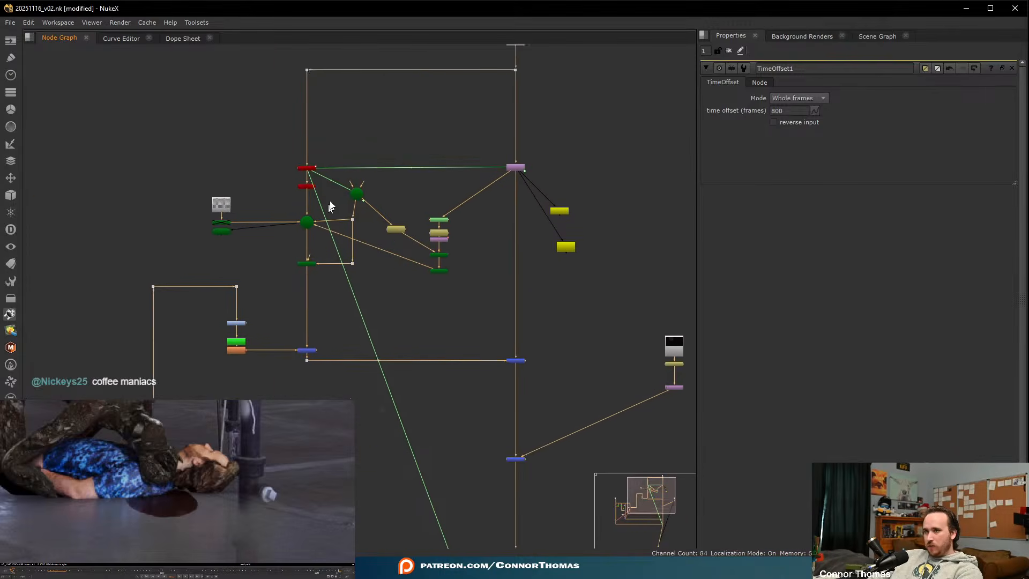
left_click(399, 198)
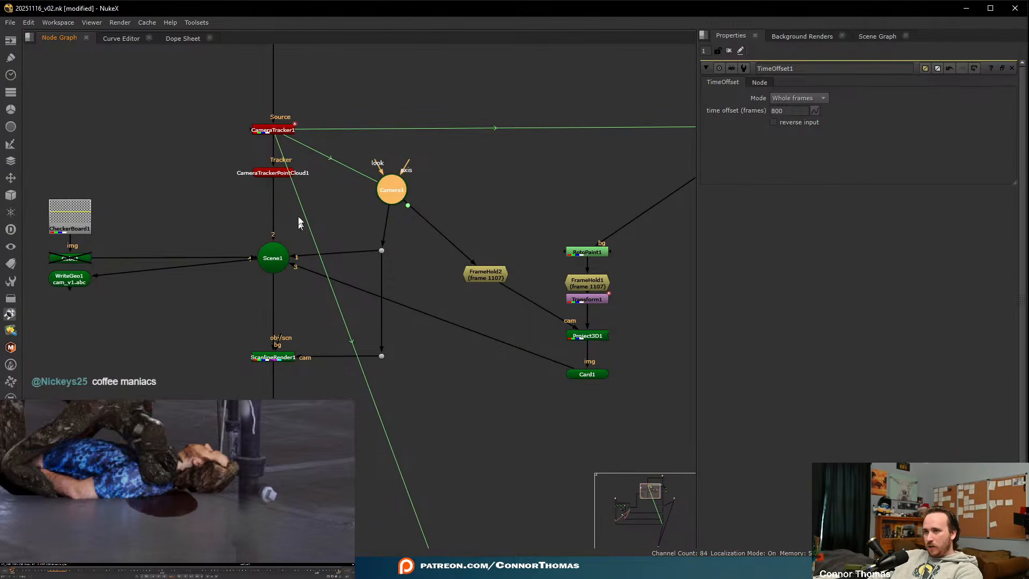
double_click(275, 131)
middle_click_drag(467, 206, 545, 214)
left_click(815, 290)
left_click(815, 337)
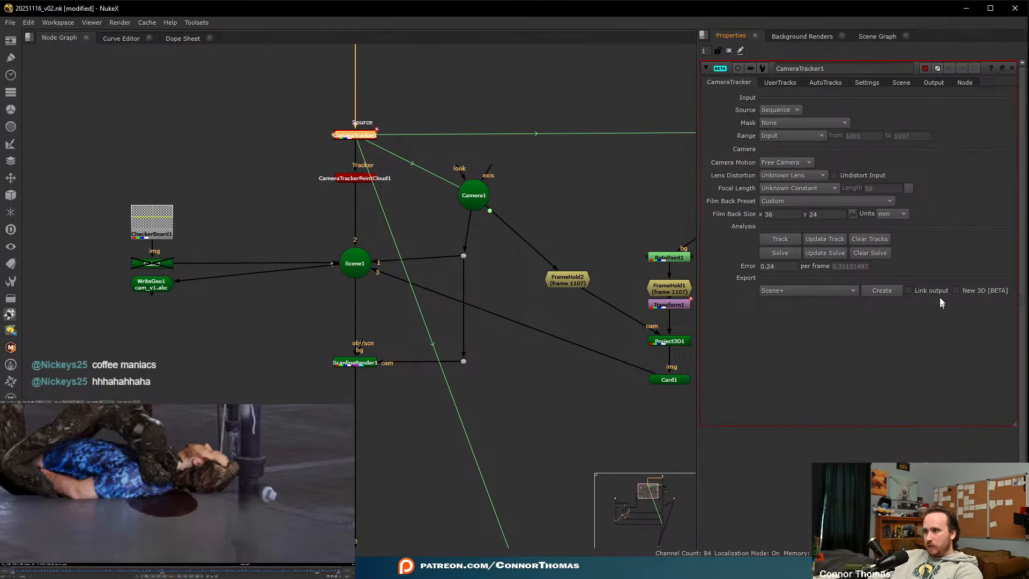
left_click(877, 290)
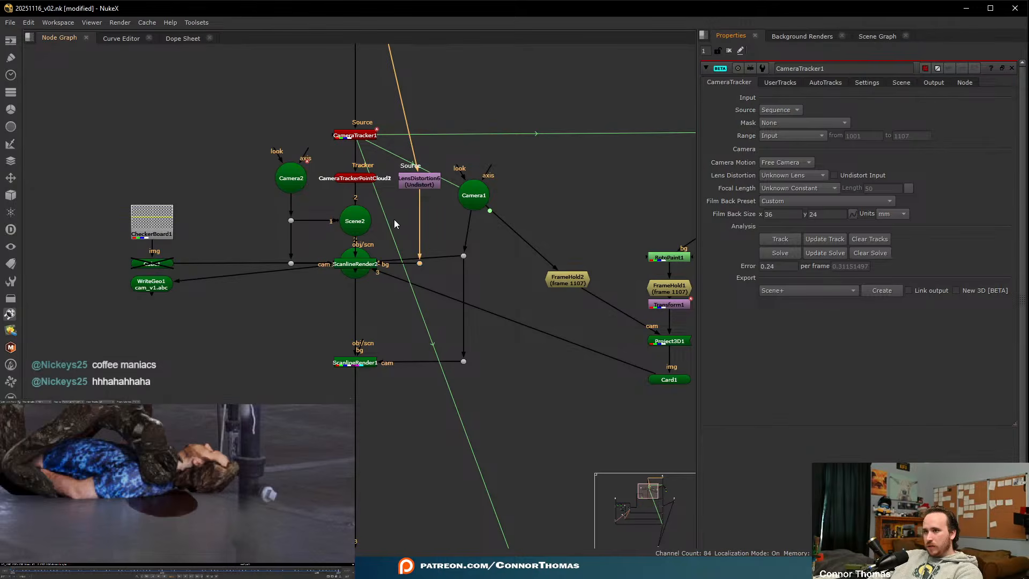
- Move the new camera, scene, ScanlineRender and LensDistortion nodes away from the tracker setup to just above the blood pool Read node
left_click(358, 265)
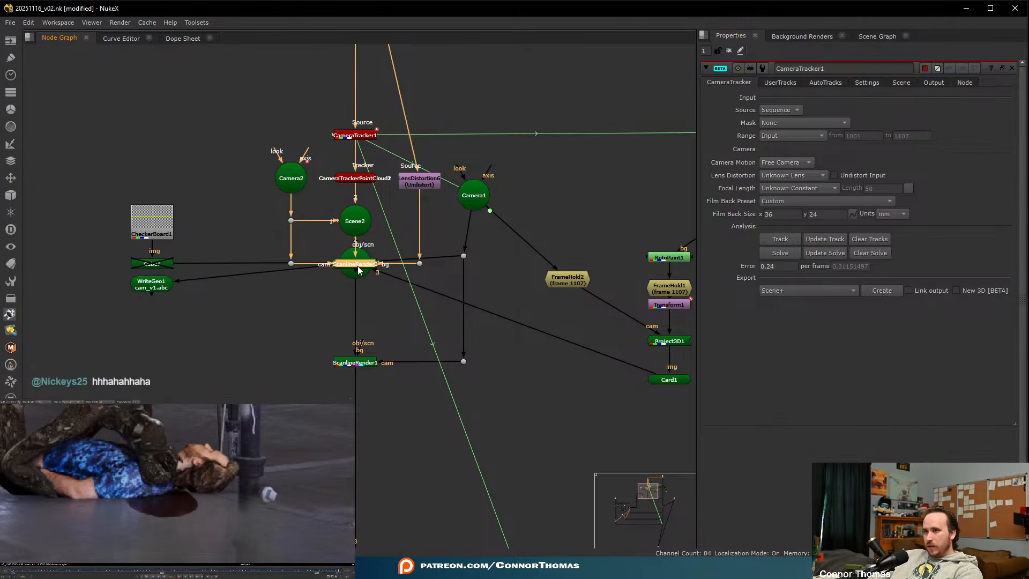
left_click(365, 221, "shift")
left_click_drag(337, 220, 291, 220)
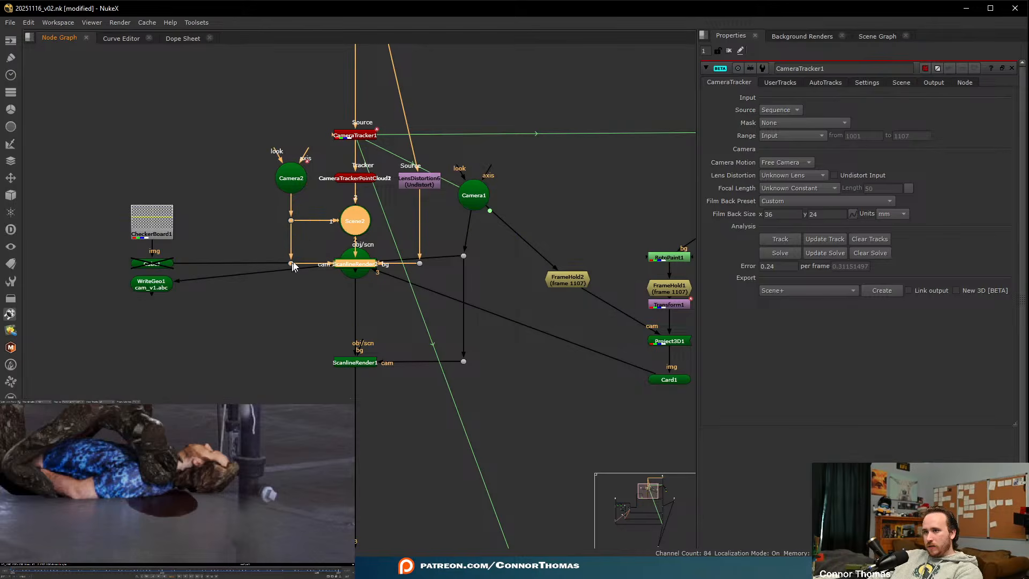
left_click_drag(293, 266, 290, 250)
left_click(285, 174, "shift")
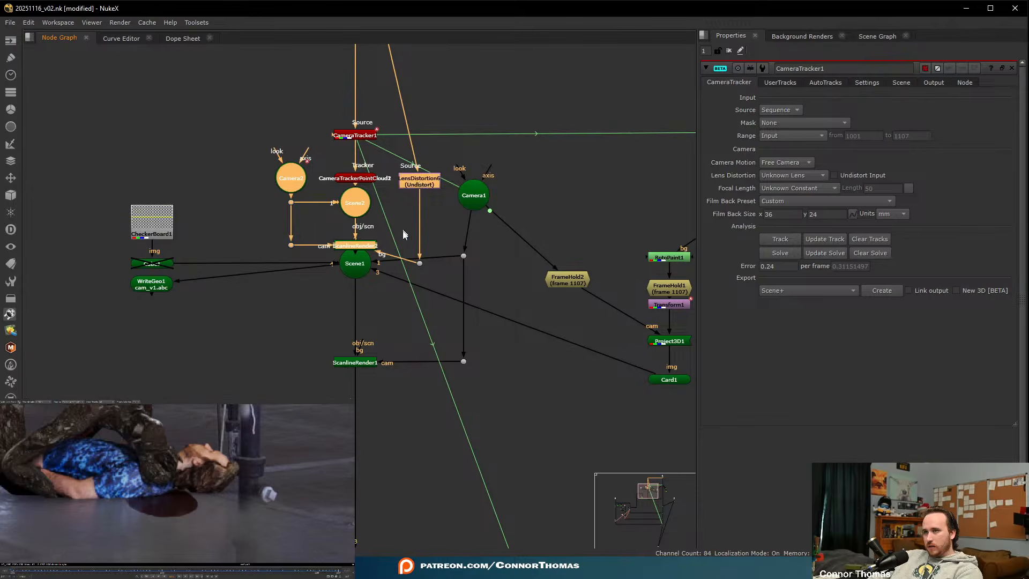
scroll(407, 288, "down", 6)
left_click_drag(249, 203, 605, 313)
scroll(634, 314, "up", 5)
left_click(636, 315)
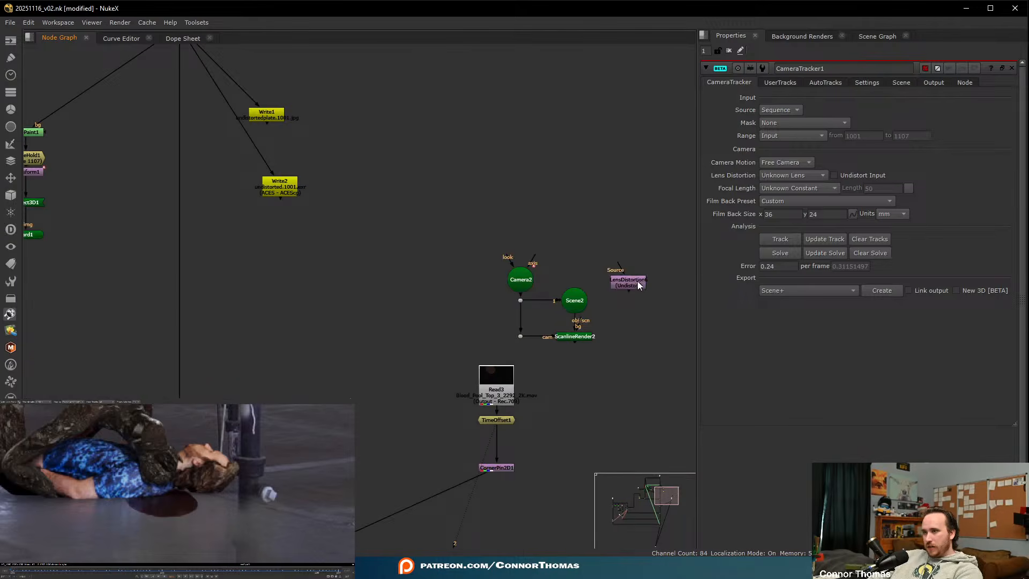
- Delete the exported LensDistortion node beside Scene2
left_click(636, 284)
key("Delete")
middle_click_drag(578, 276, 516, 238)
scroll(517, 241, "up", 4)
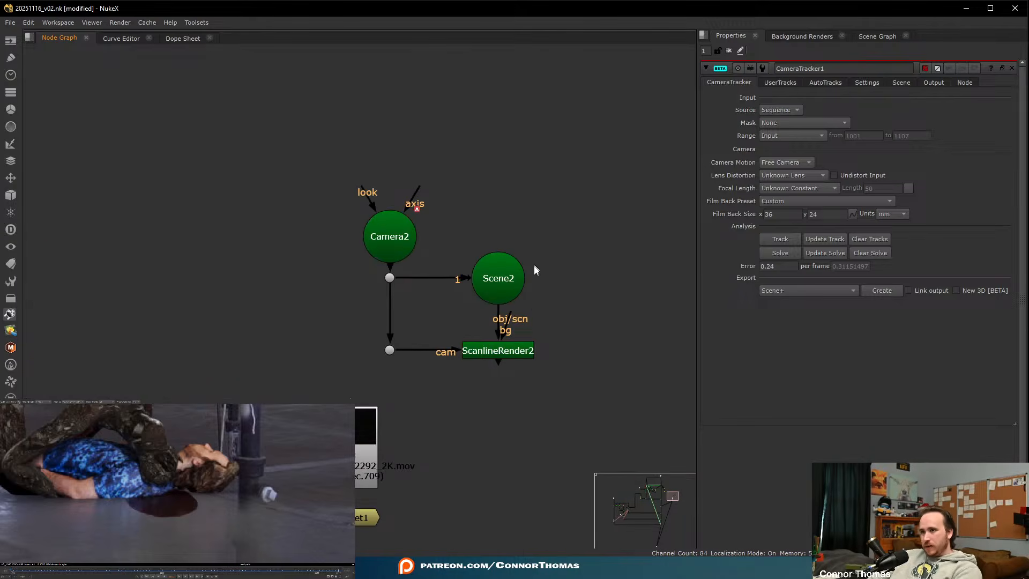
scroll(421, 339, "down", 3)
middle_click_drag(421, 339, 448, 244)
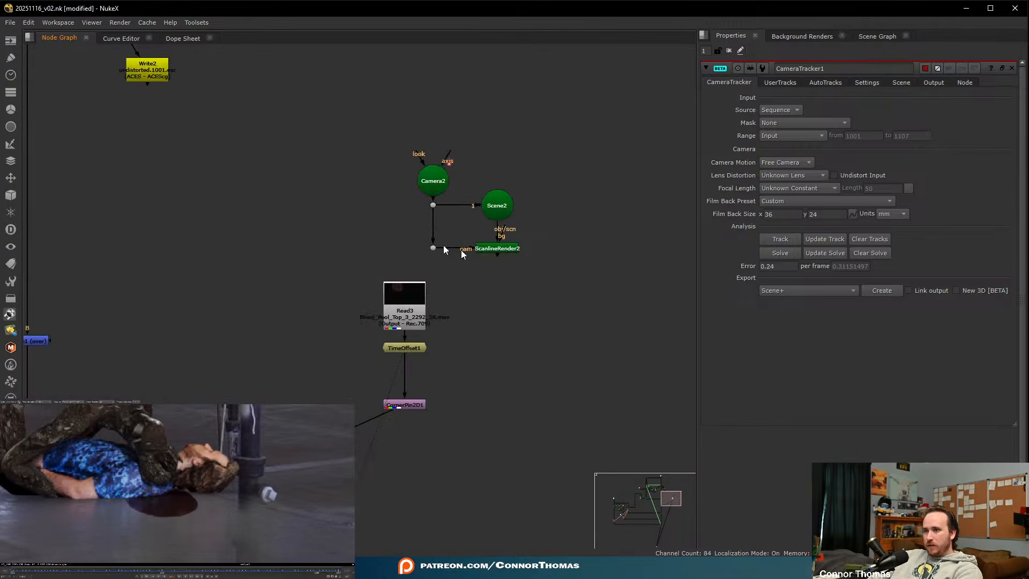
- Copy Card1 from the existing projection setup and paste the duplicate beside ScanlineRender2
scroll(442, 244, "down", 4)
middle_click_drag(308, 218, 510, 282)
scroll(191, 185, "up", 3)
middle_click_drag(185, 259, 386, 263)
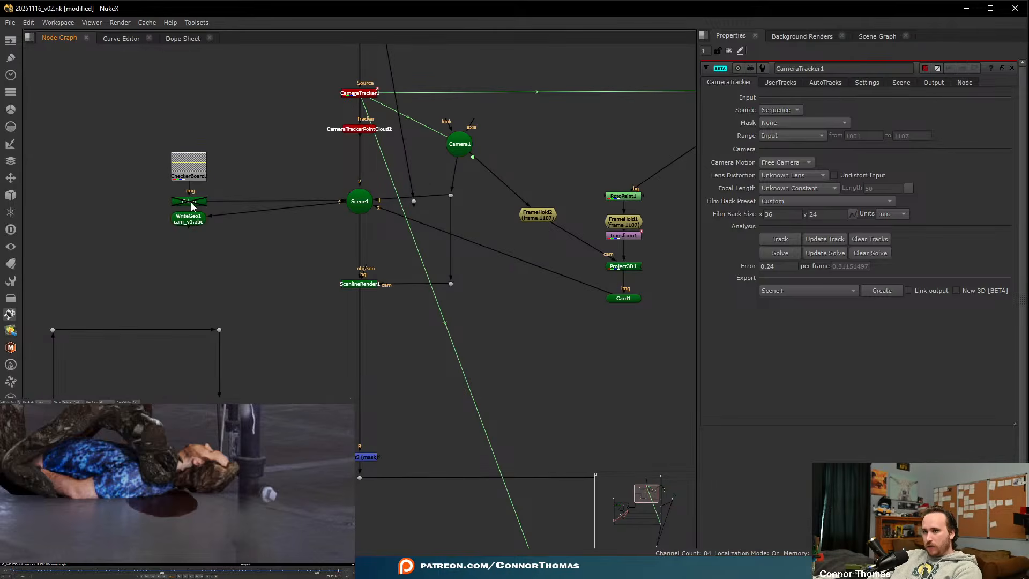
left_click(626, 300)
middle_click_drag(579, 283, 188, 191)
scroll(548, 251, "up", 2)
middle_click_drag(541, 249, 217, 143)
scroll(217, 142, "down", 1)
middle_click_drag(521, 241, 494, 240)
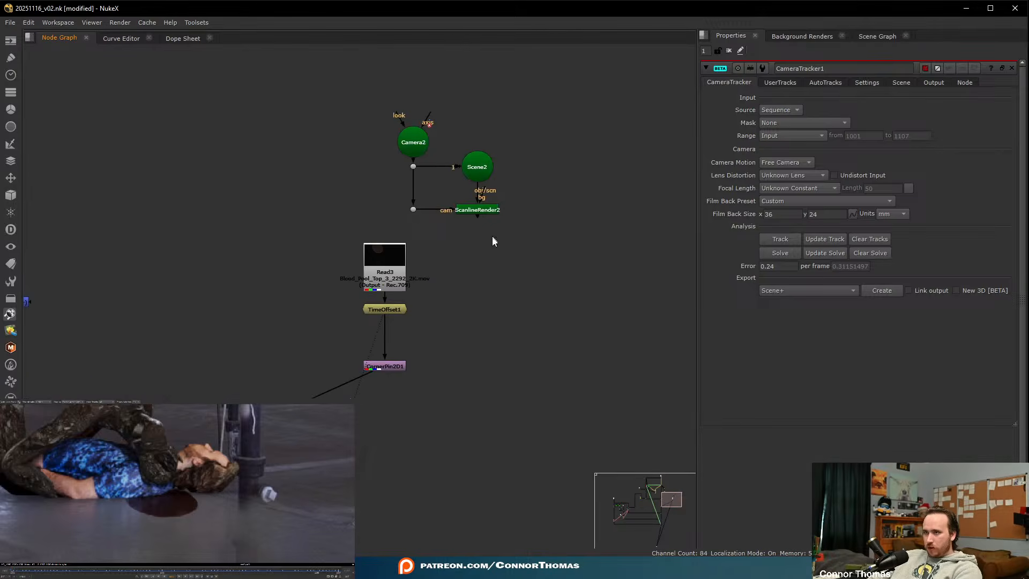
key("ctrl+v")
left_click_drag(535, 242, 537, 271)
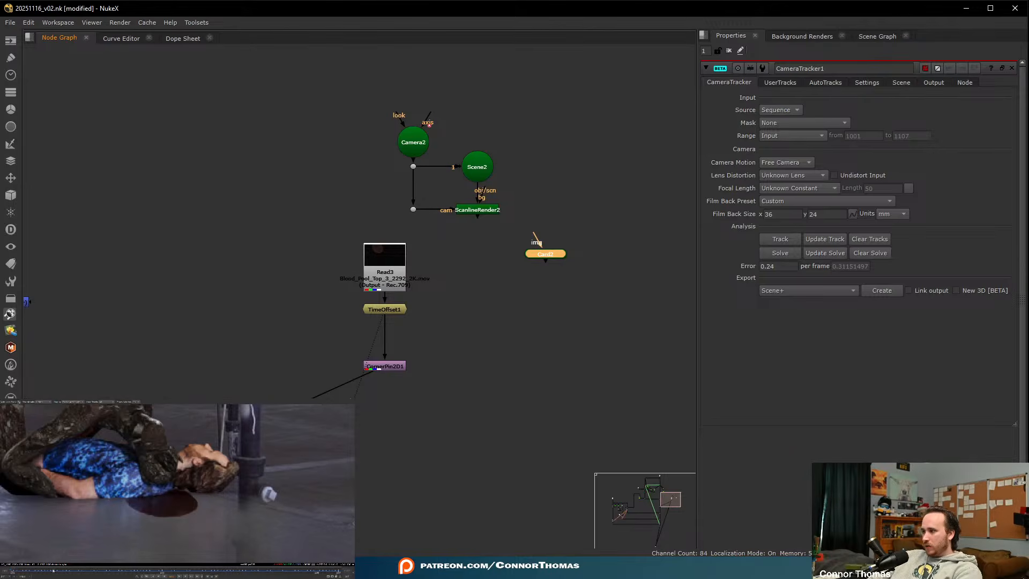
left_click(509, 345)
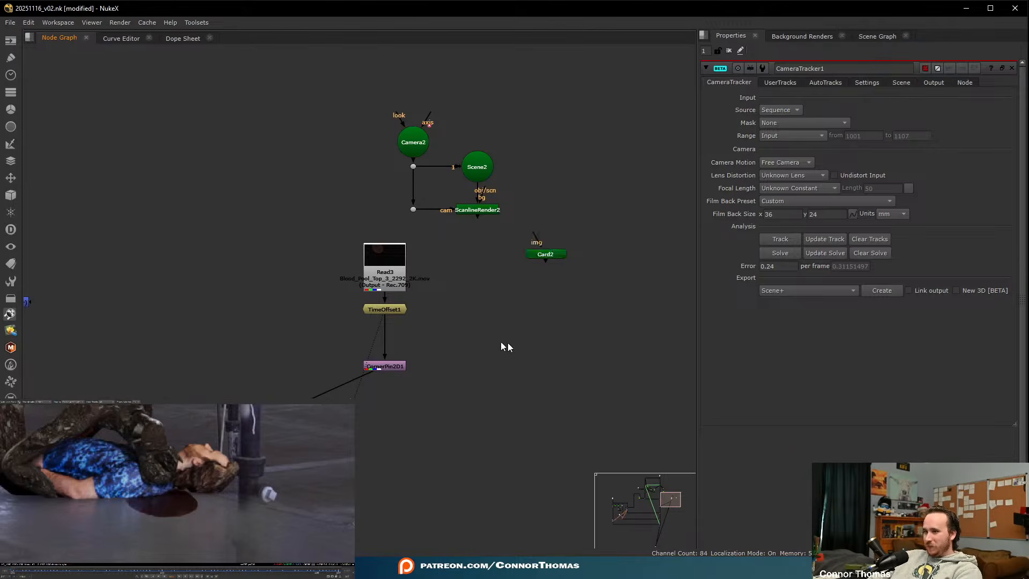
- Close the open node properties, add a FrameHold at frame 1020 fed by Camera2, and place it to the camera's right
middle_click_drag(371, 375, 571, 171)
scroll(572, 169, "down", 3)
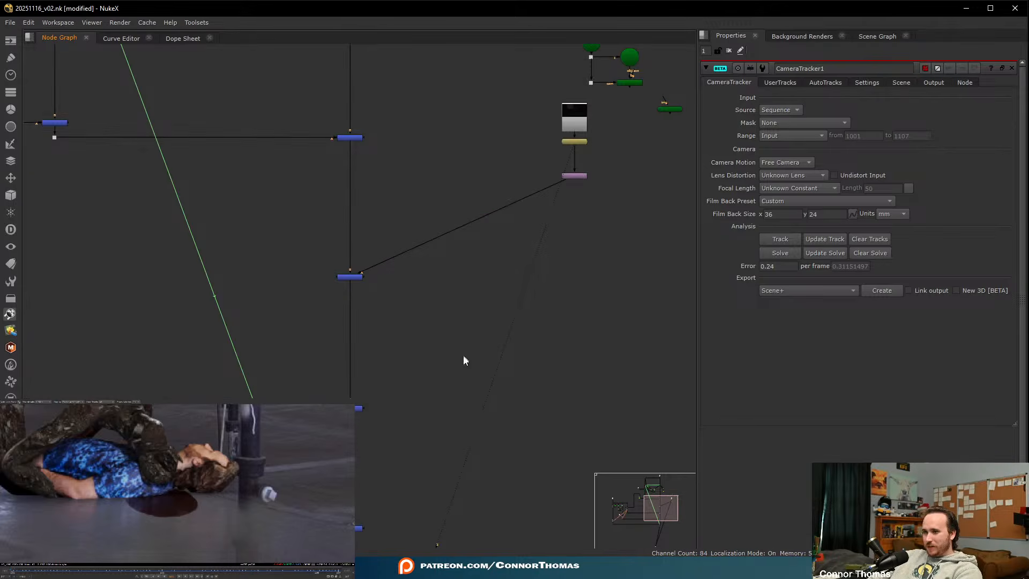
left_click(729, 51)
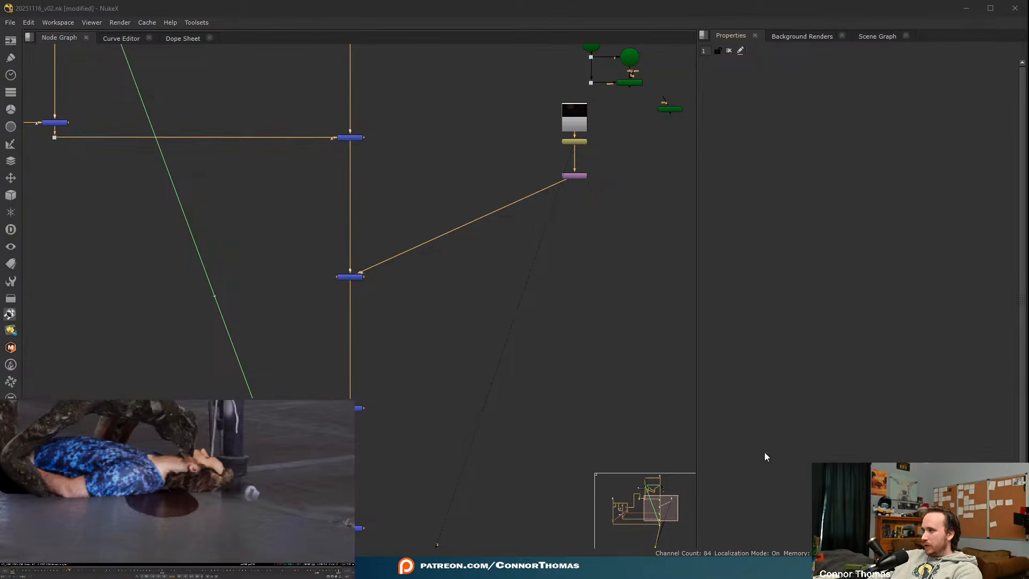
scroll(523, 213, "up", 6)
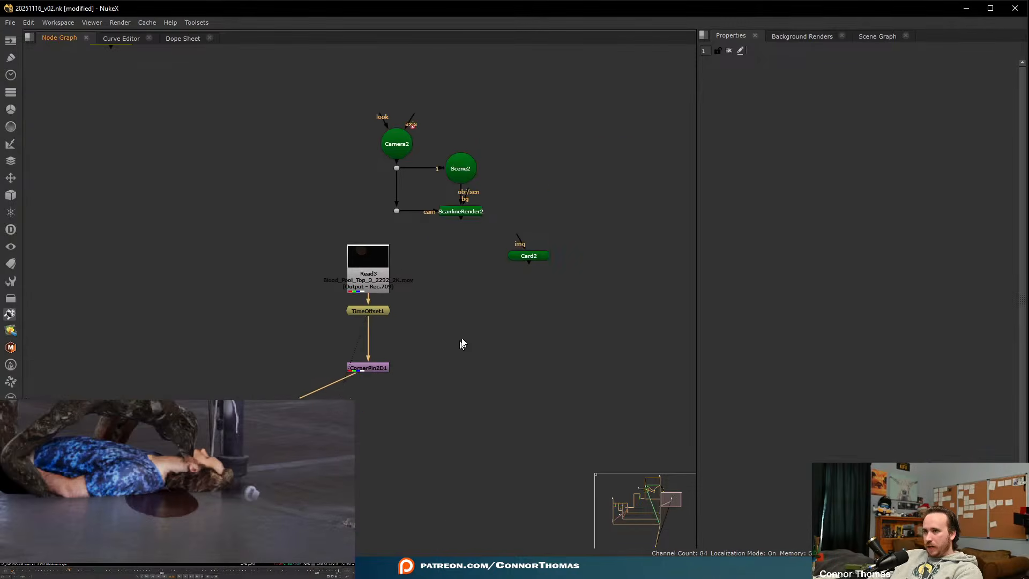
key("Tab")
type("fra")
left_click(443, 323)
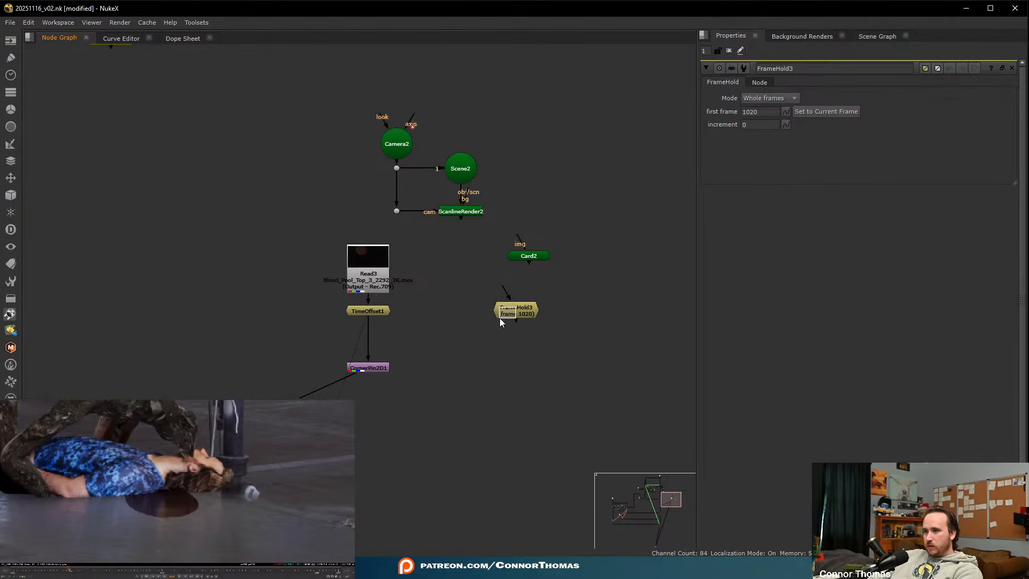
left_click_drag(509, 298, 398, 144)
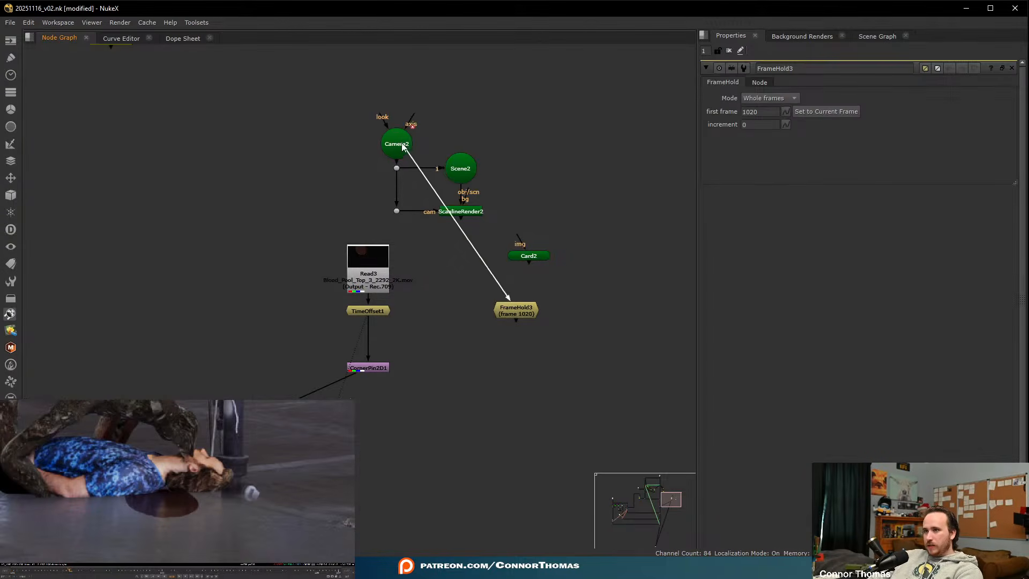
left_click_drag(514, 306, 560, 126)
- Add a Project3D node, connecting its cam input to the new FrameHold and its image input to the blood pool's CornerPin
left_click(551, 188)
key("Tab")
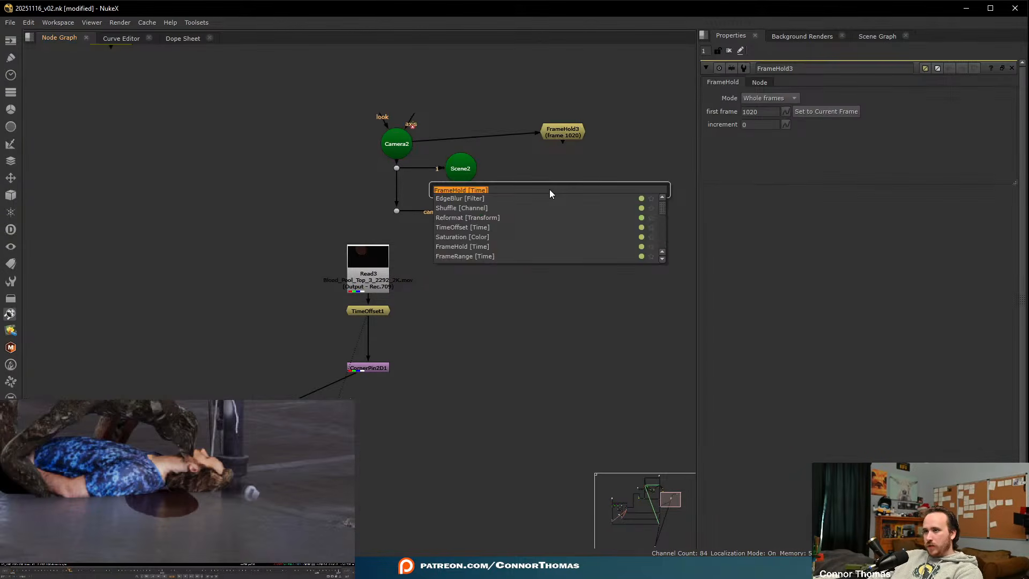
type("projec")
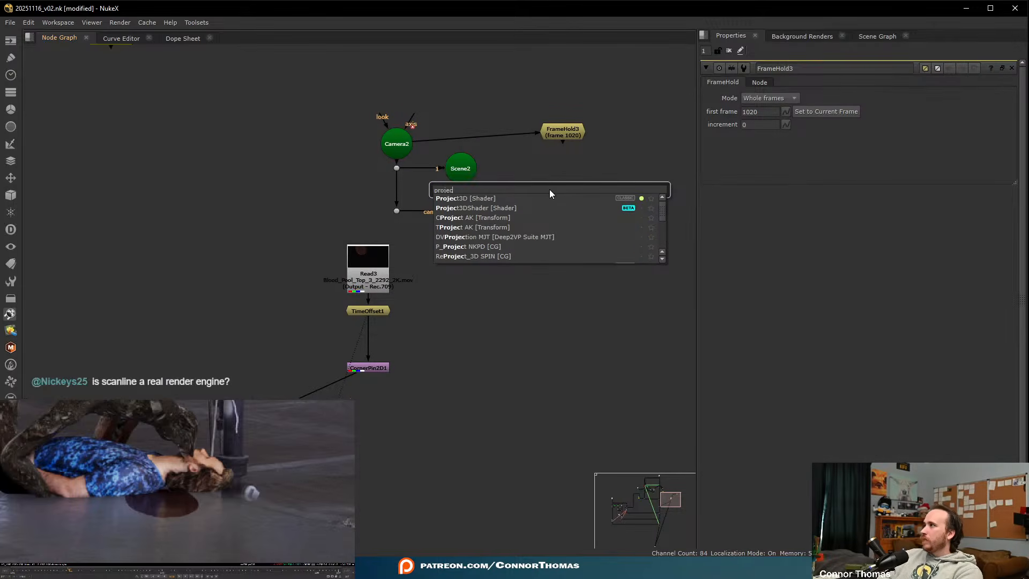
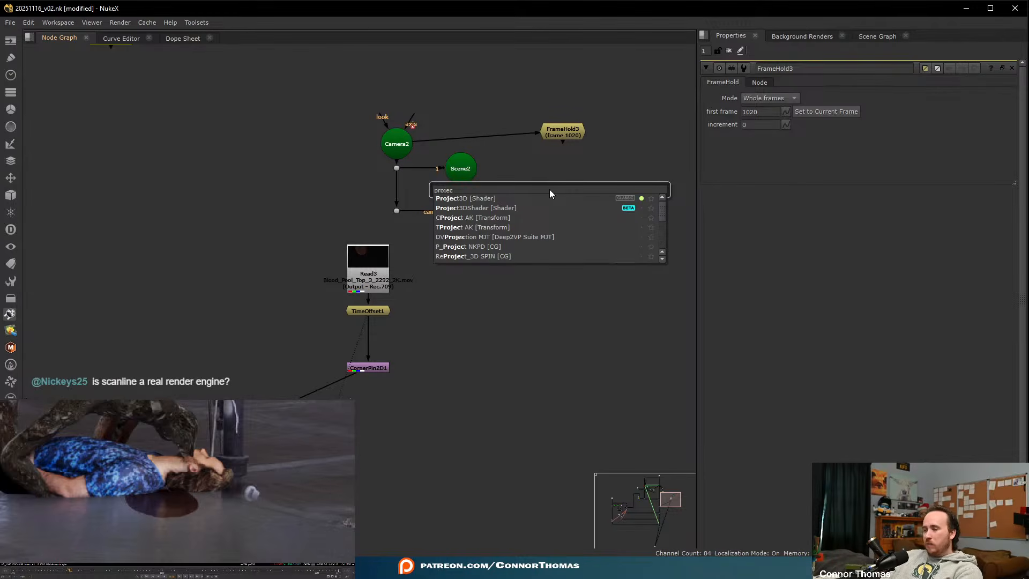
key("Down")
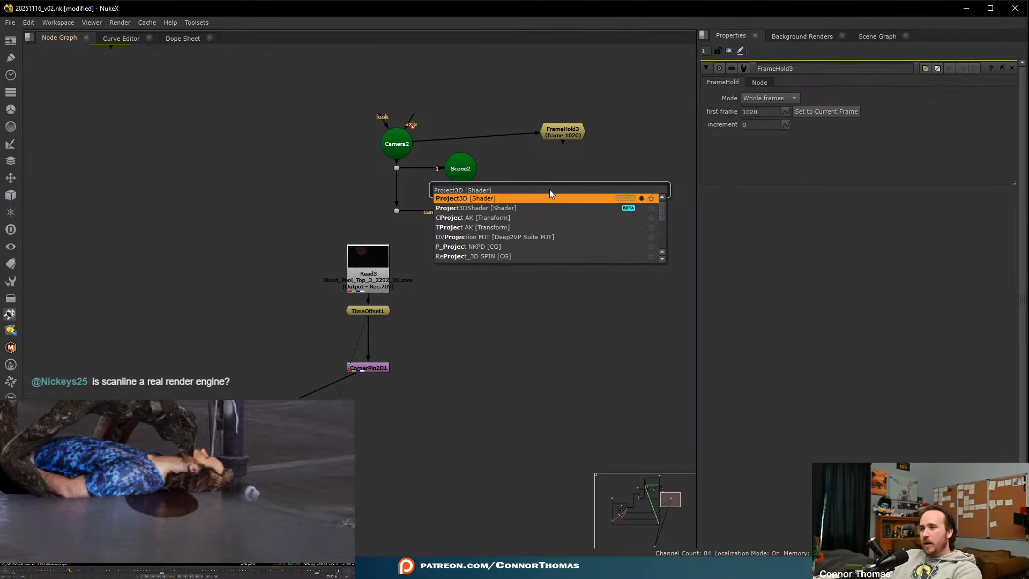
key("Return")
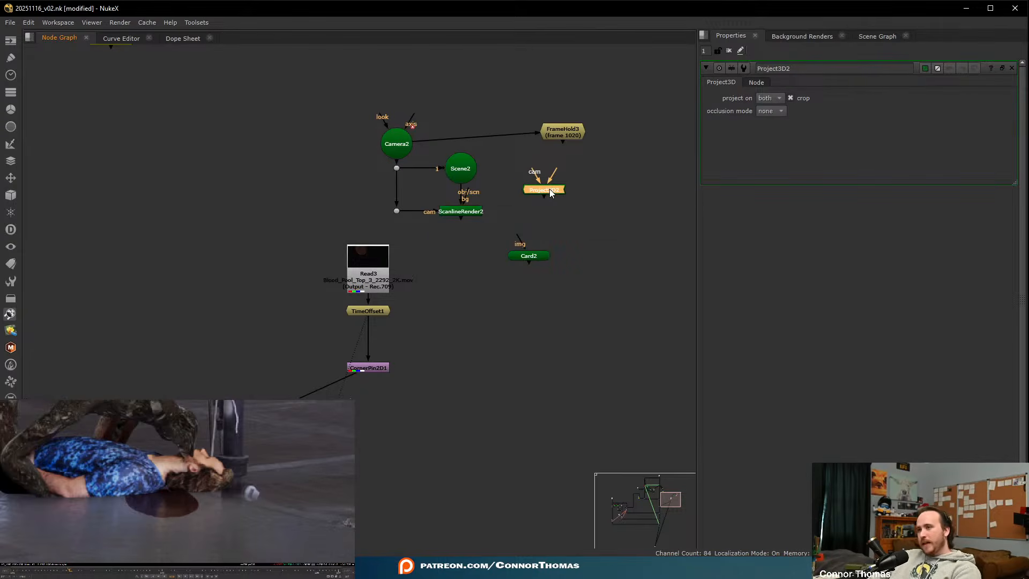
left_click_drag(541, 192, 574, 141)
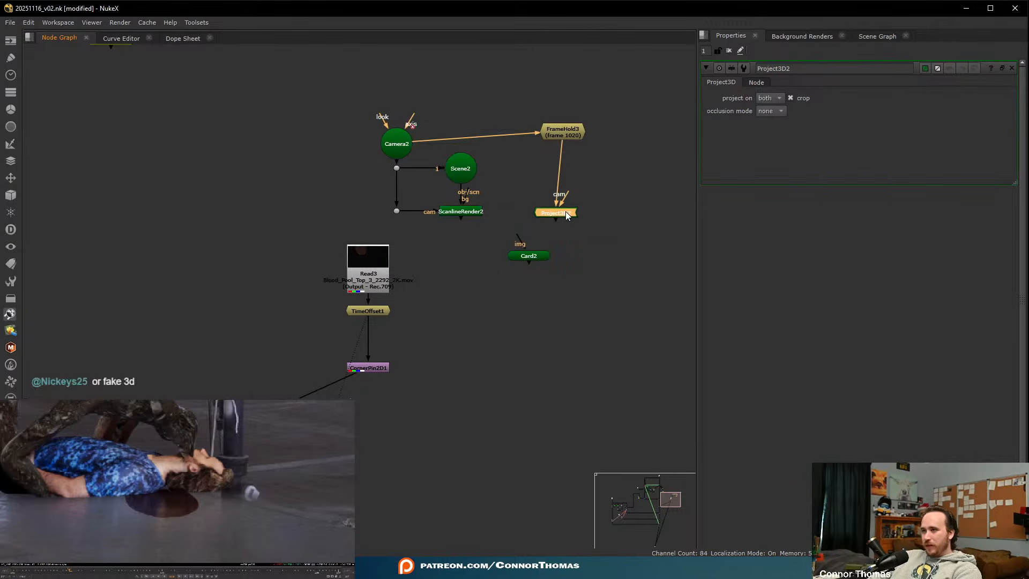
left_click_drag(556, 213, 373, 368)
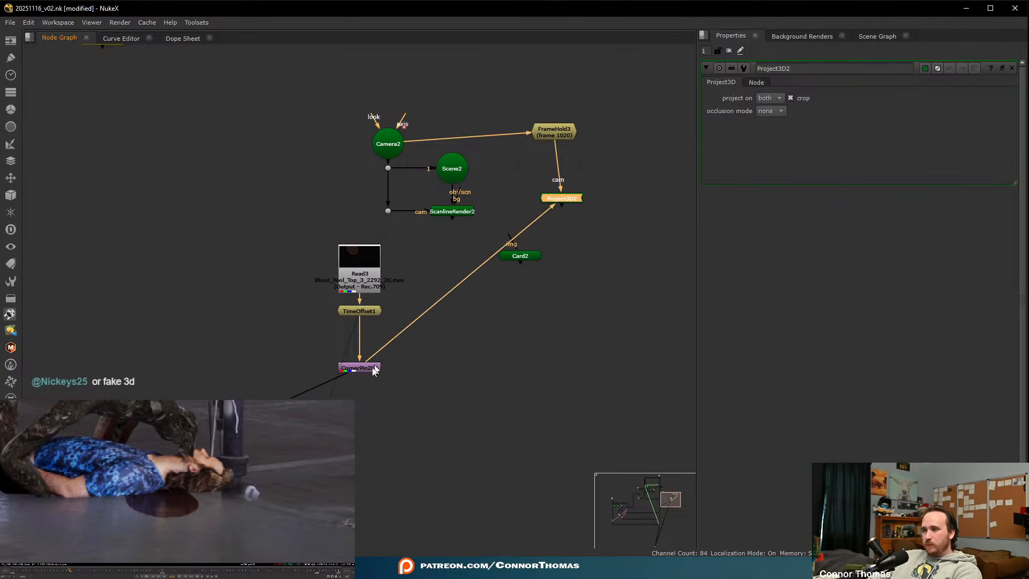
- Add an over Merge below the blood pool's CornerPin and connect a new Constant node to its B input
key("m")
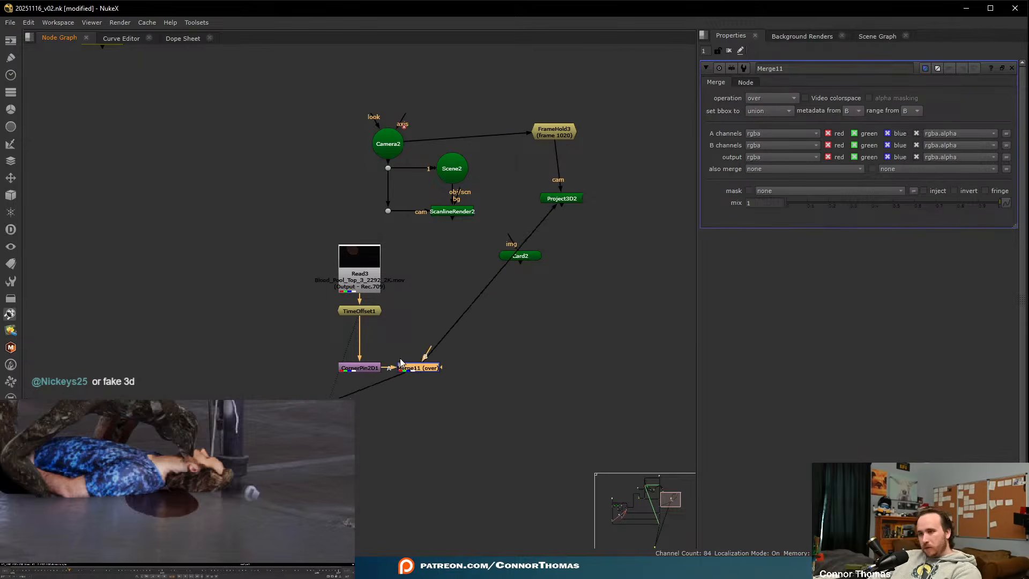
left_click_drag(419, 375, 362, 403)
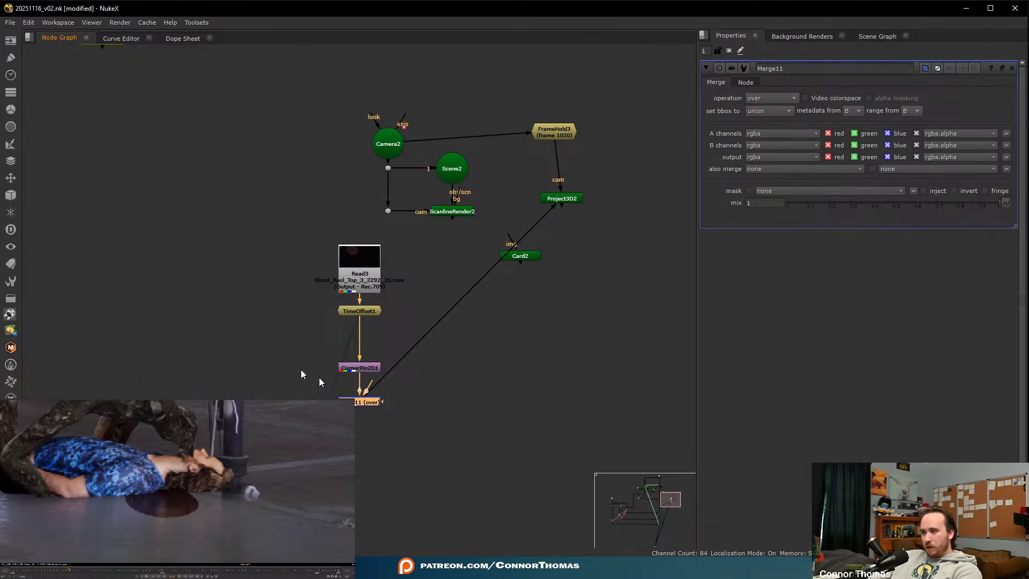
left_click(230, 343)
key("Tab")
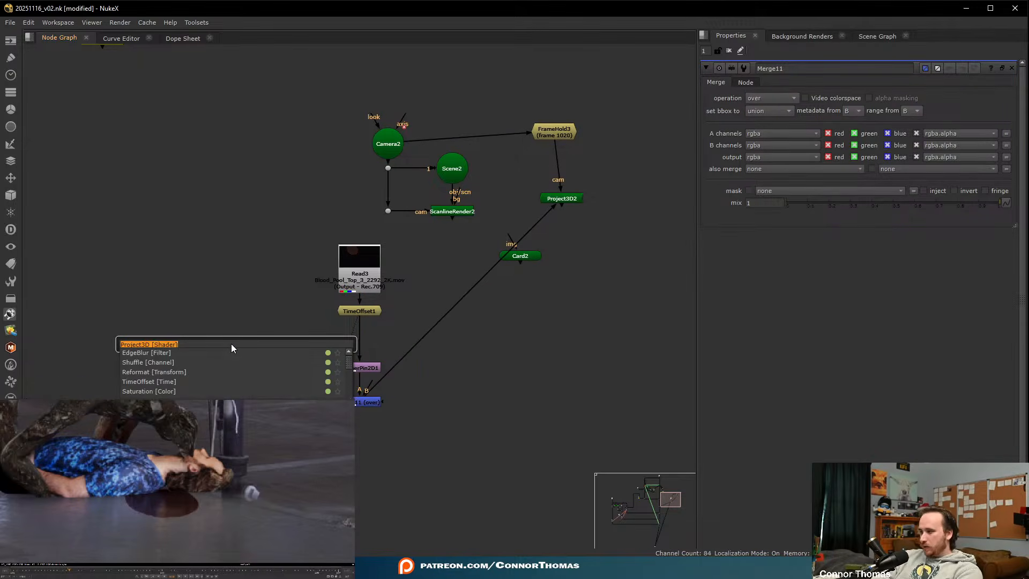
type("const")
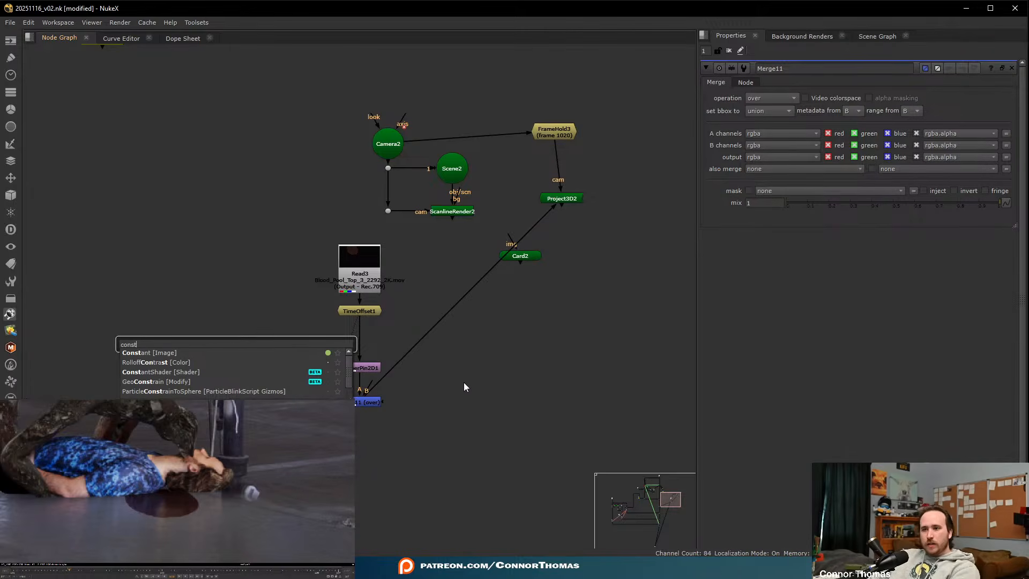
left_click(177, 354)
key("s")
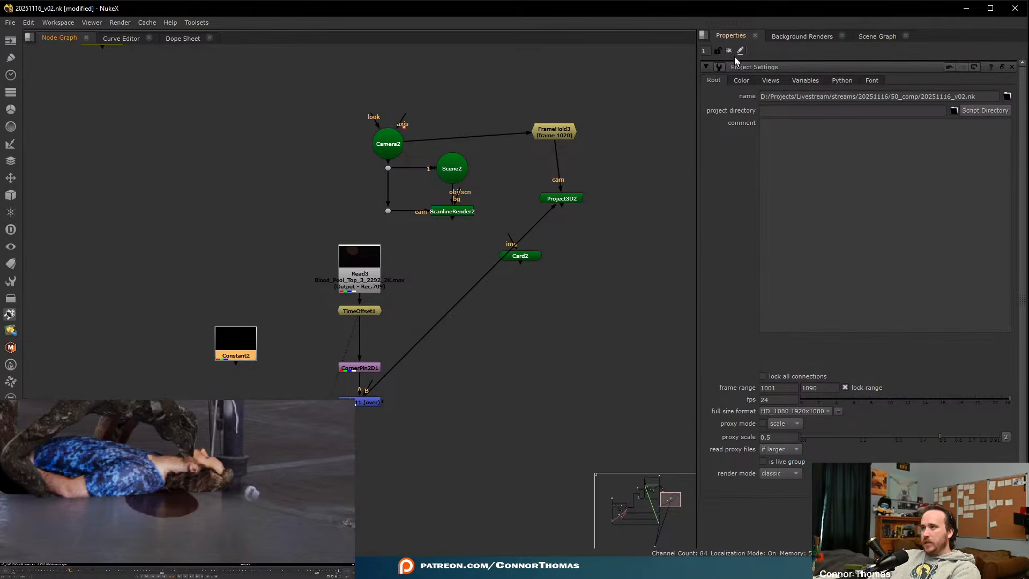
left_click_drag(375, 377, 249, 348)
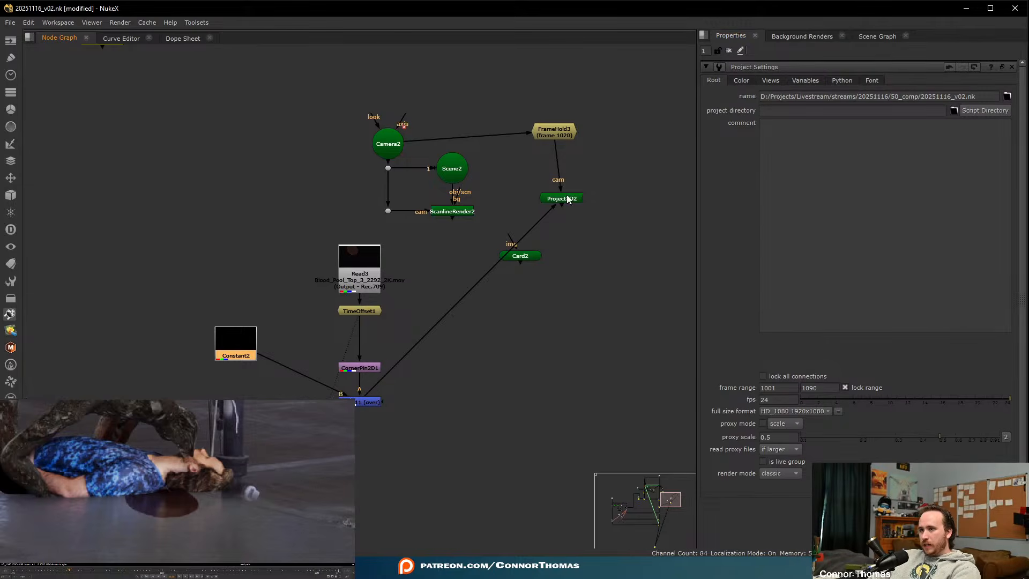
- Place Project3D2 to the right of the blood pool's over Merge and attach Card2's img input below it
left_click_drag(562, 198, 554, 446)
middle_click_drag(489, 403, 381, 283)
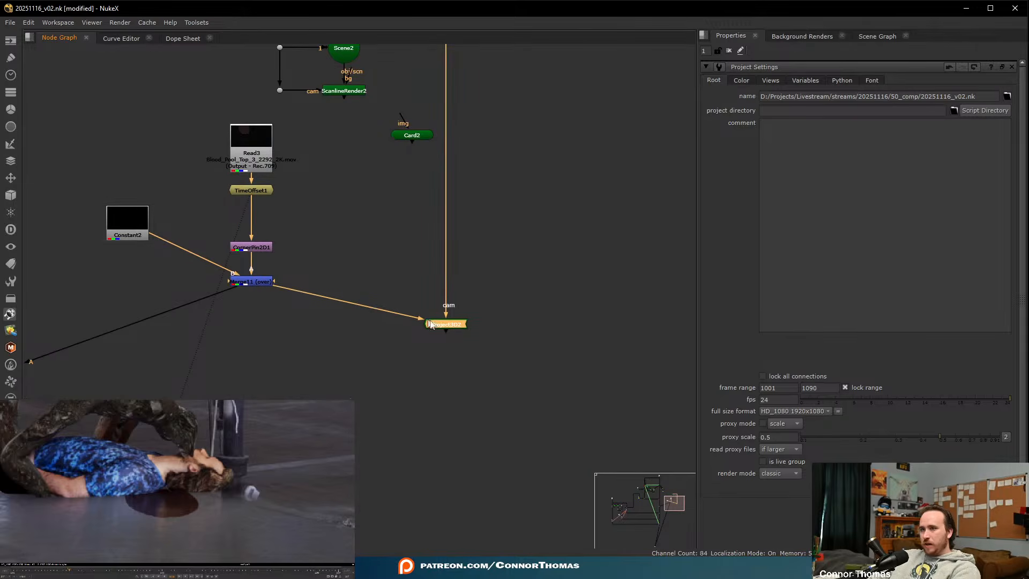
left_click_drag(414, 135, 455, 368)
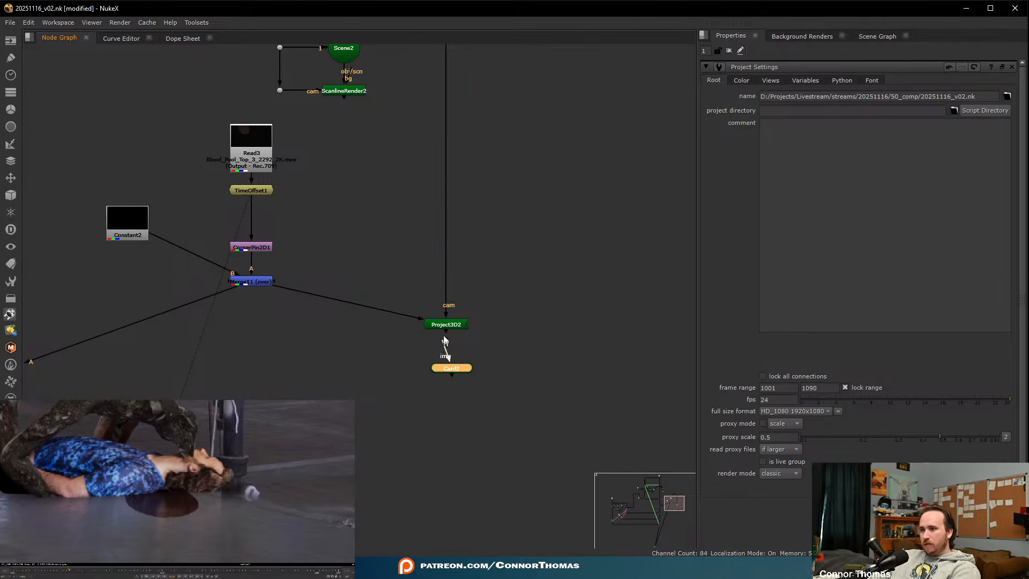
- Move the Camera2, Scene2 and ScanlineRender2 group below Card2 and place FrameHold3 between the pool's Merge and the camera
middle_click_drag(397, 230, 473, 333)
left_click_drag(315, 95, 455, 219)
left_click_drag(365, 131, 646, 398)
middle_click_drag(646, 398, 481, 192)
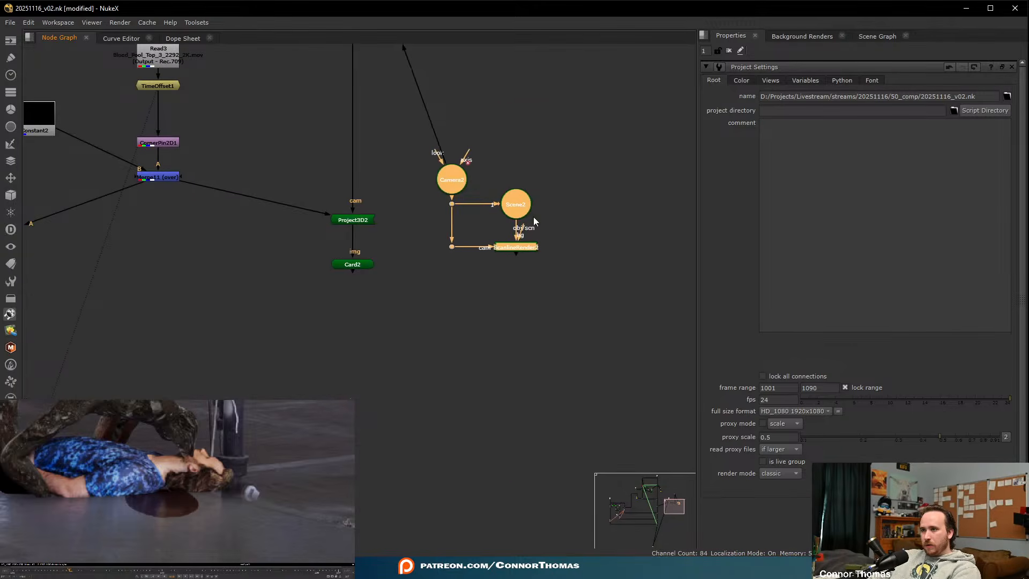
left_click_drag(526, 210, 323, 360)
middle_click_drag(370, 281, 411, 429)
left_click_drag(390, 59, 242, 393)
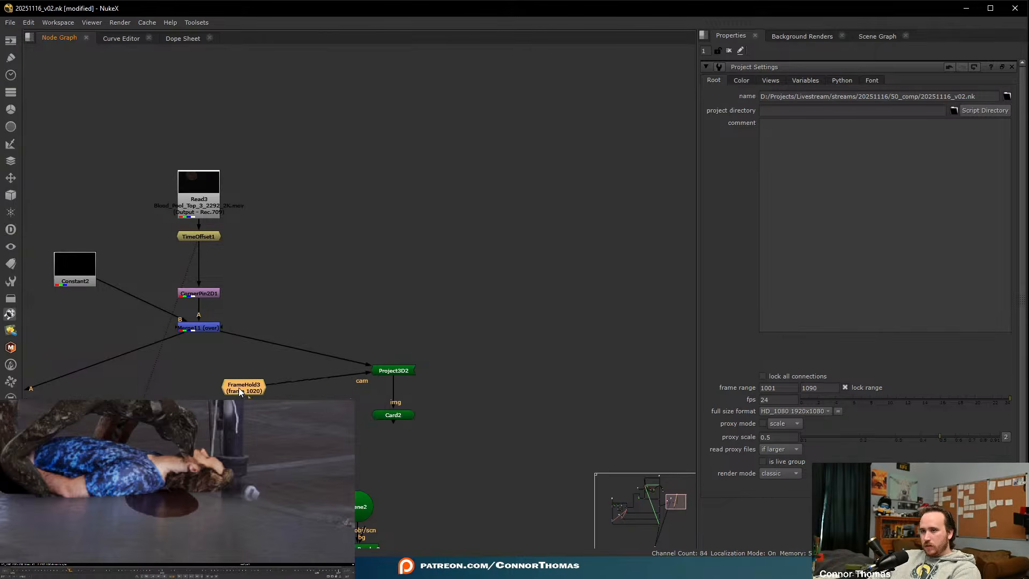
middle_click_drag(349, 451, 418, 342)
left_click_drag(315, 287, 273, 305)
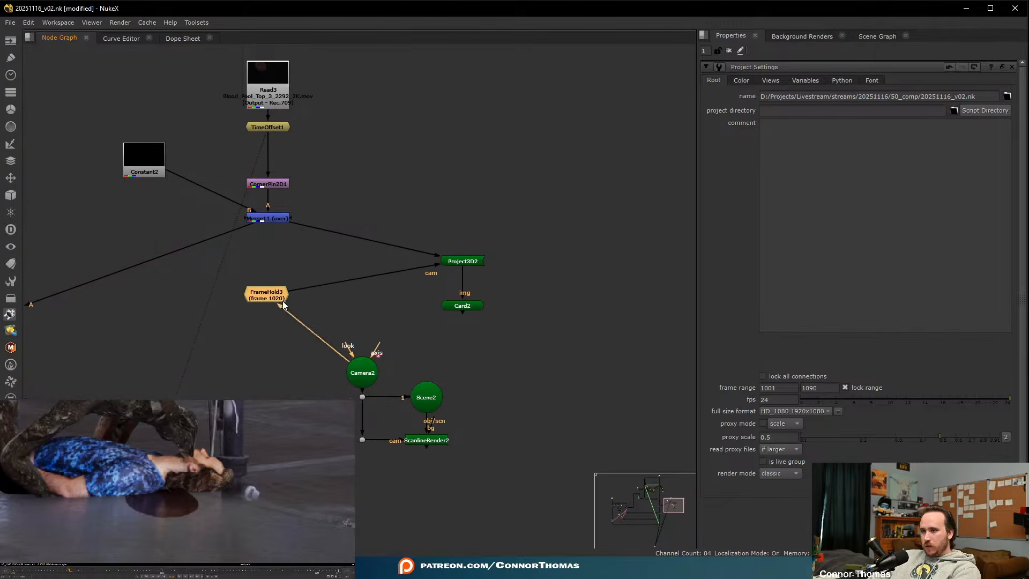
- Connect Card2 to Scene2 and view the ScanlineRender2 output
left_click(522, 350)
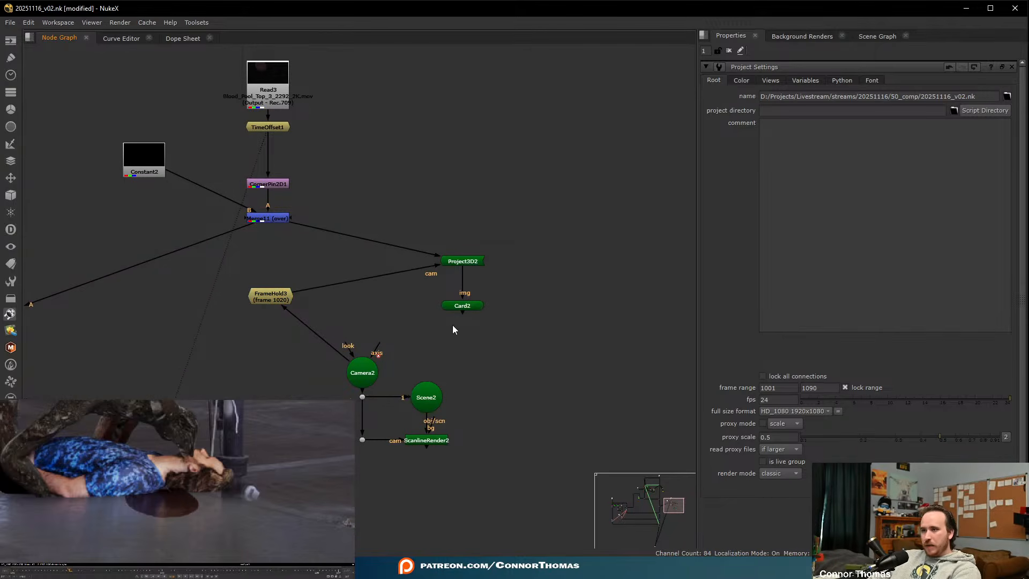
left_click_drag(465, 313, 435, 400)
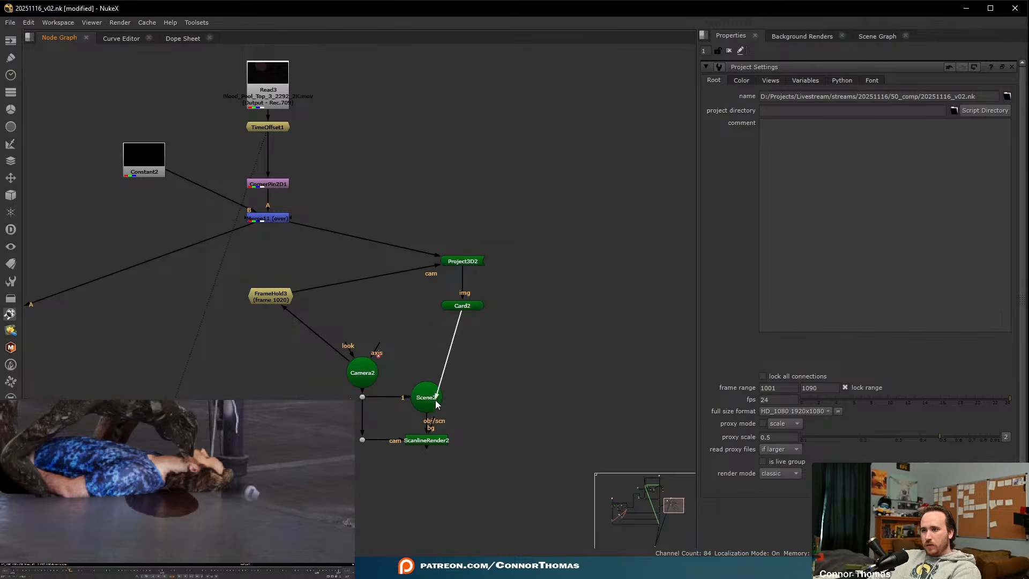
left_click(433, 441)
key("2")
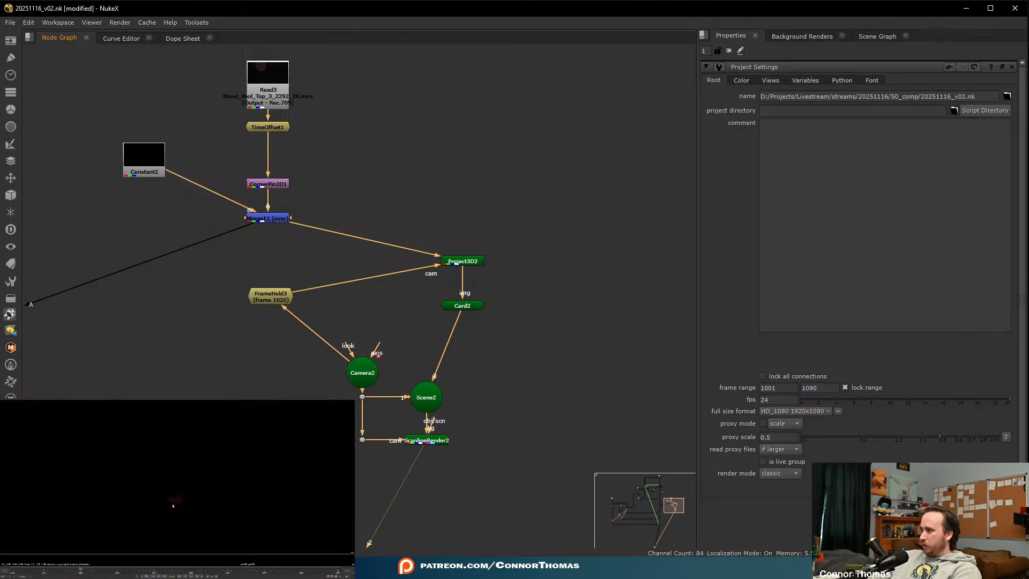
left_click(12, 573)
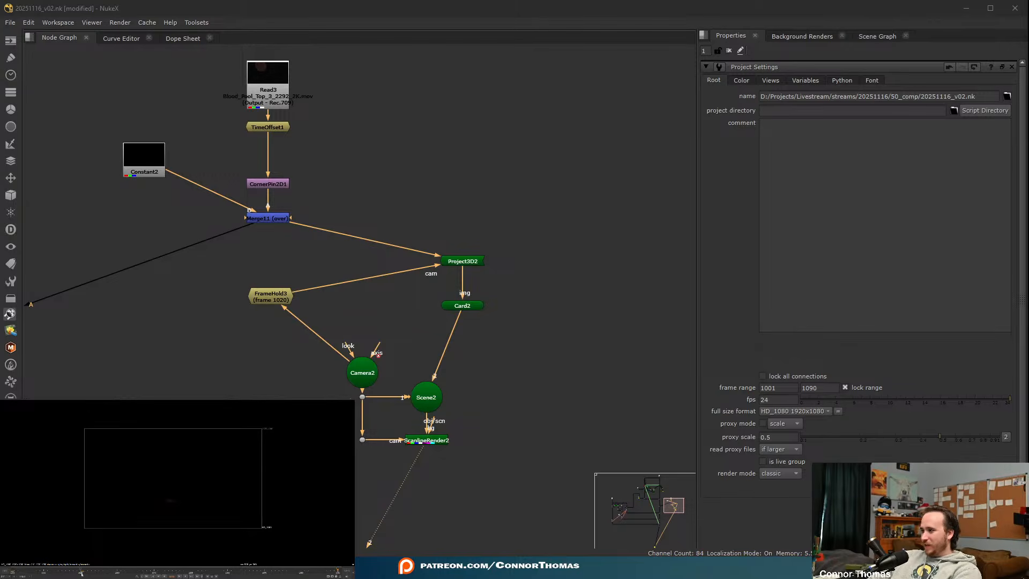
- Feed ScanlineRender2 into the main comp Merge's A input and stack the blood pool nodes directly above Project3D2
scroll(549, 153, "down", 3)
middle_click_drag(385, 373, 484, 217)
scroll(343, 156, "up", 2)
left_click_drag(471, 124, 620, 308)
left_click_drag(180, 238, 183, 360)
middle_click_drag(539, 248, 465, 337)
middle_click_drag(364, 129, 333, 169)
left_click_drag(215, 92, 552, 261)
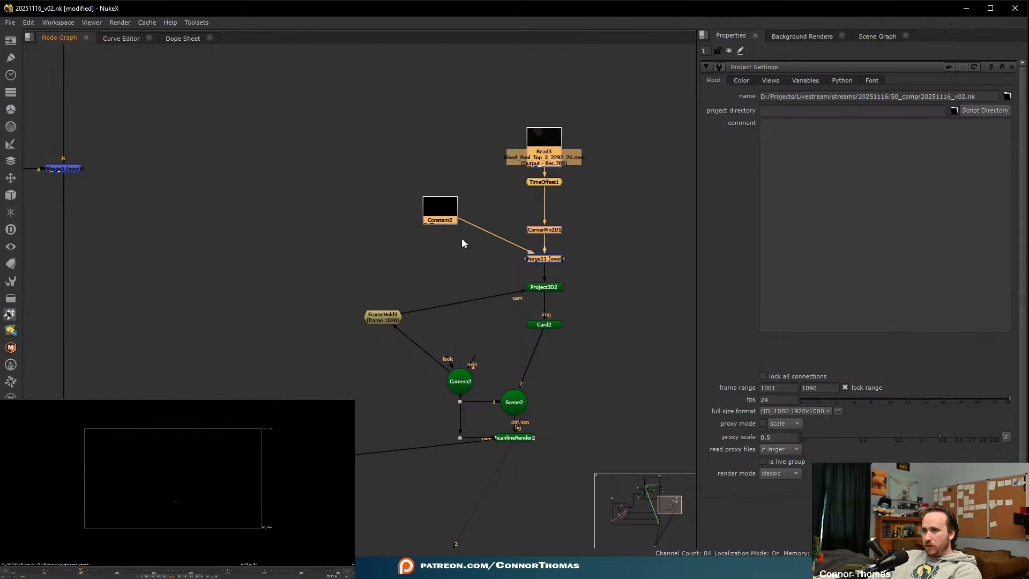
- Align Constant2 with the pool's Merge and FrameHold3 with Project3D2, and line the pool chain up above Scene2
left_click_drag(431, 217, 476, 265)
left_click_drag(396, 321, 464, 290)
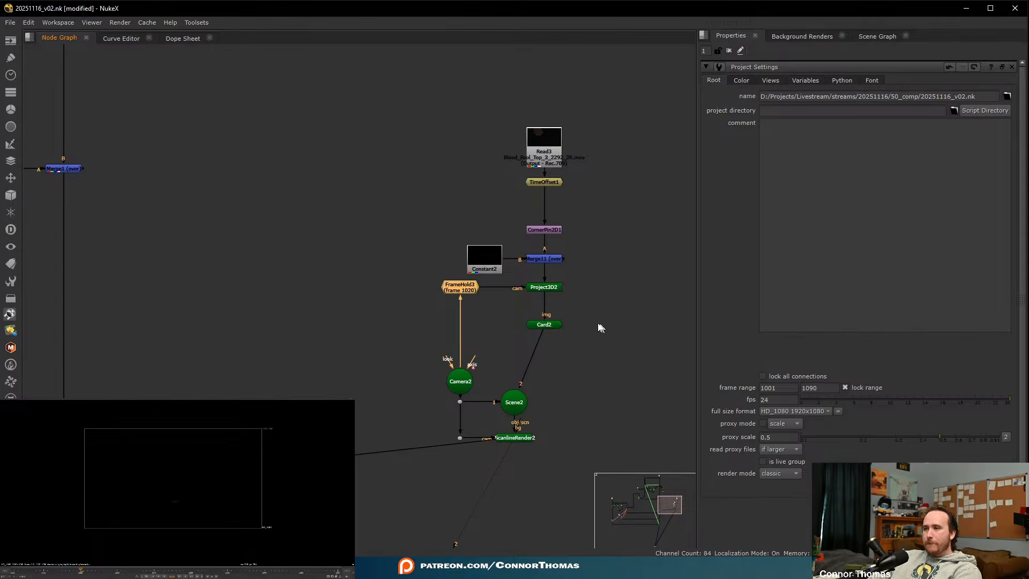
left_click_drag(460, 115, 643, 291)
left_click(545, 324, "shift")
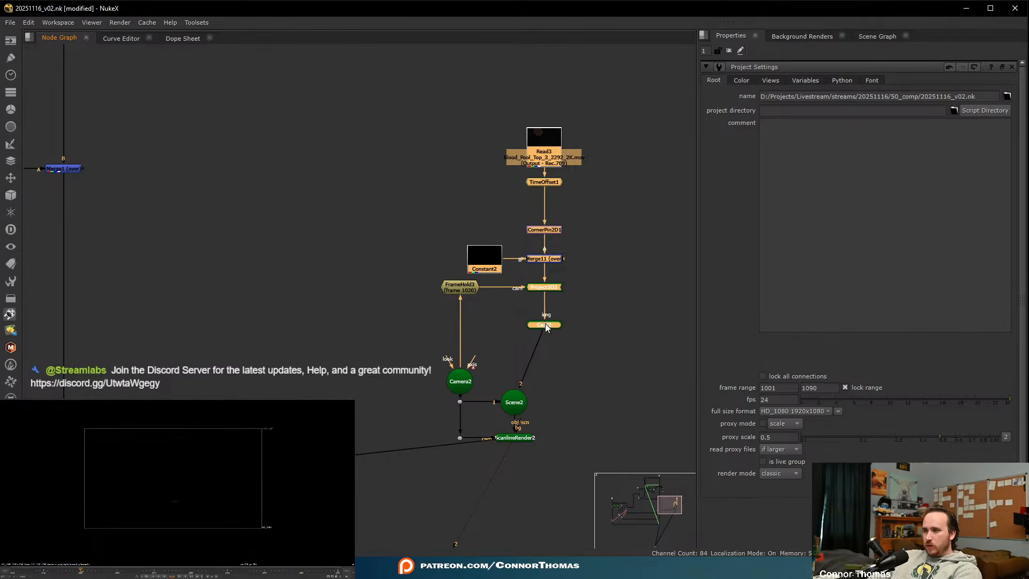
left_click_drag(544, 324, 377, 250)
- Add dots to route the Camera2 to FrameHold3 and ScanlineRender2 to main Merge connections at right angles
left_click(549, 288)
left_click_drag(417, 314, 378, 381, "ctrl")
middle_click_drag(476, 456, 460, 365)
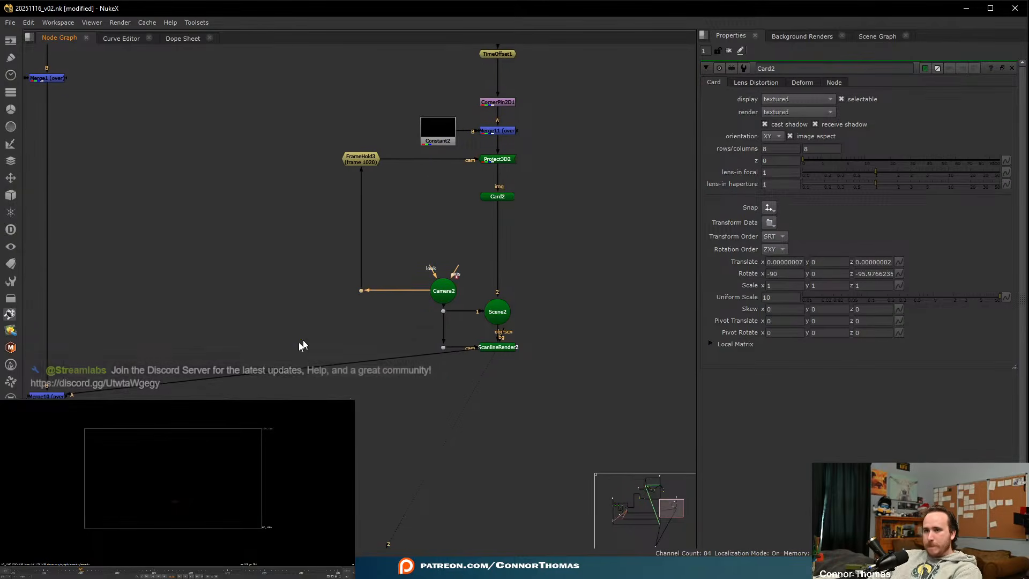
left_click_drag(276, 372, 490, 396, "ctrl")
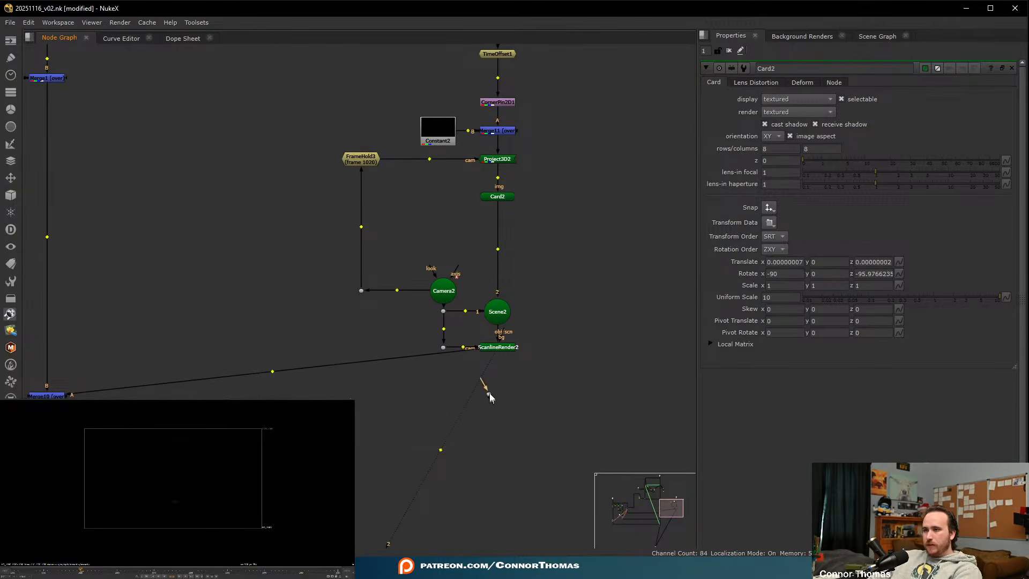
left_click_drag(274, 371, 494, 395, "ctrl")
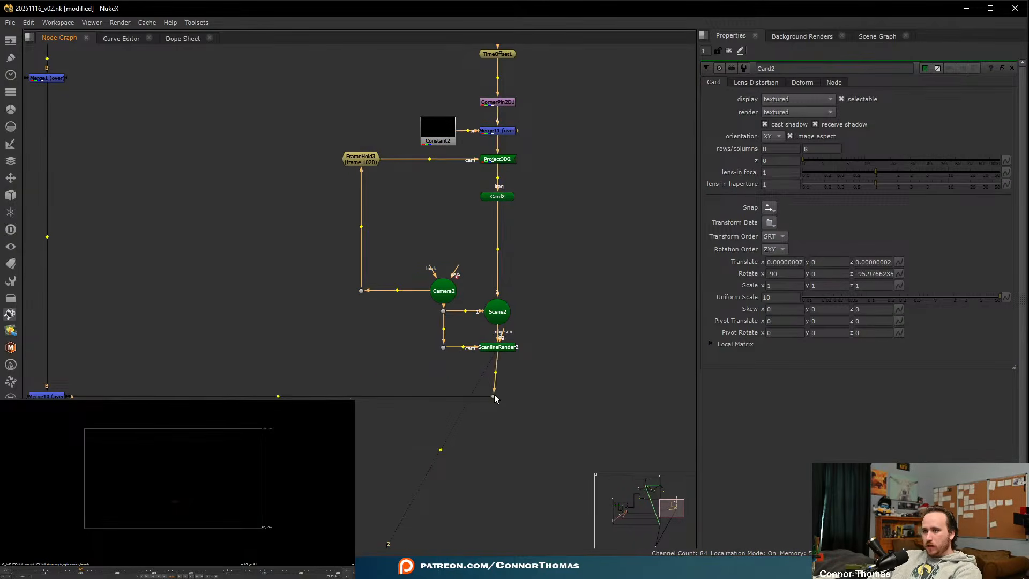
- View the comp at the Merge receiving the blood pool render, and at the Merge below it
middle_click_drag(499, 458, 600, 386)
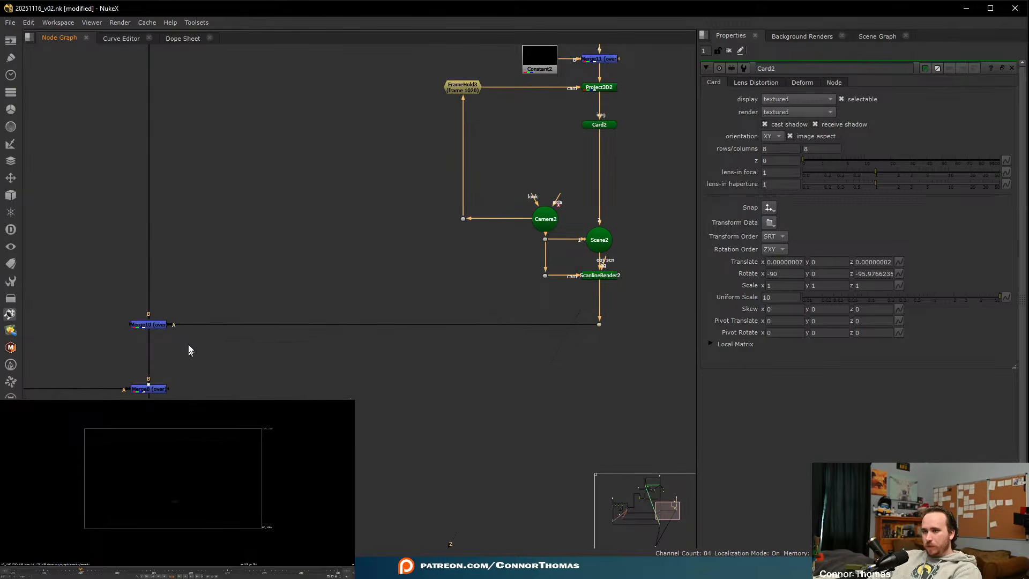
left_click(150, 323)
key("2")
scroll(170, 502, "up", 10)
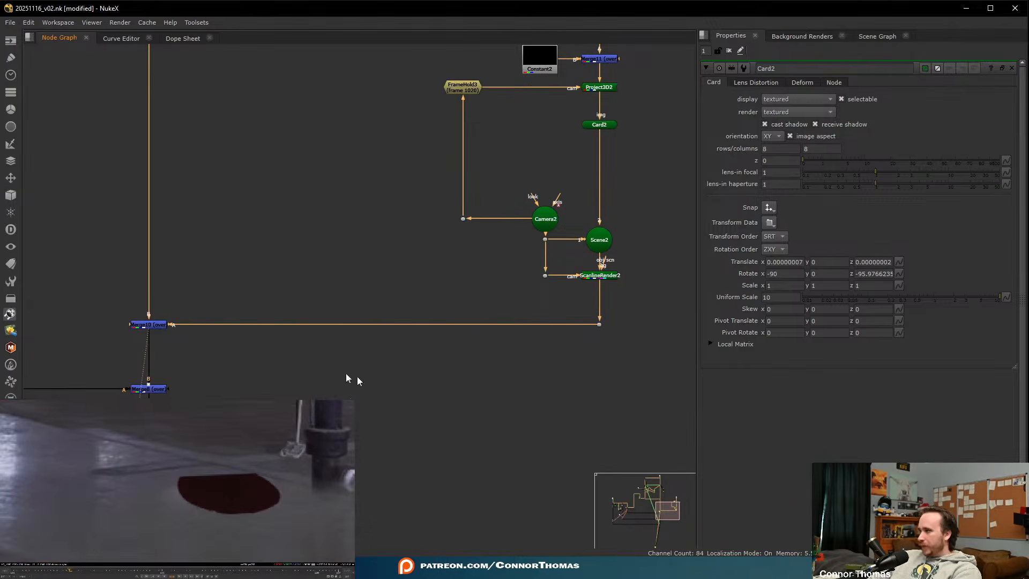
middle_click_drag(228, 338, 317, 265)
scroll(317, 265, "down", 1)
left_click(250, 307)
key("2")
left_click(326, 336)
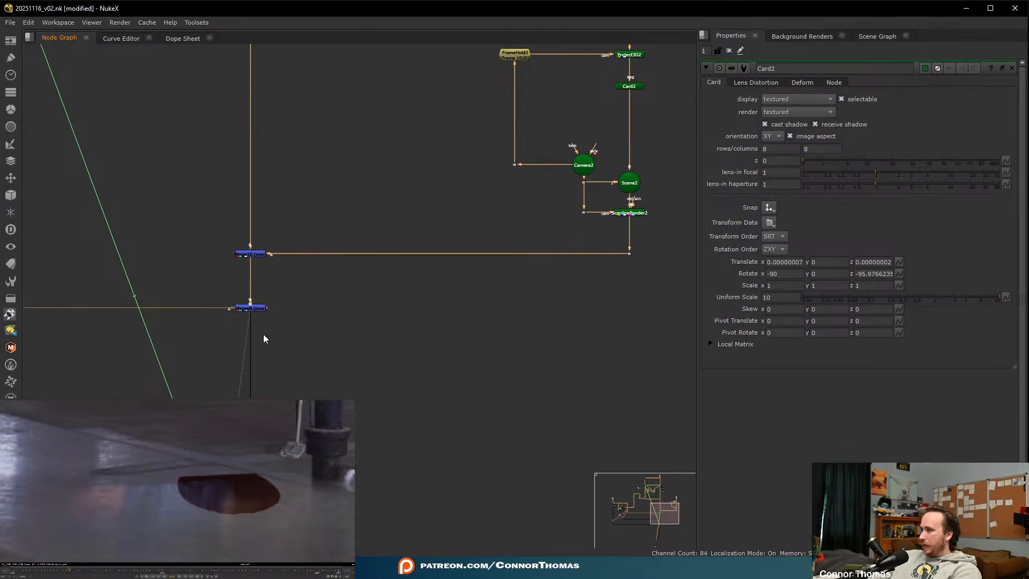
- Inspect the blood pool beneath the body close up and in the full frame, and save the script
middle_click_drag(309, 370, 324, 268)
scroll(324, 268, "down", 2)
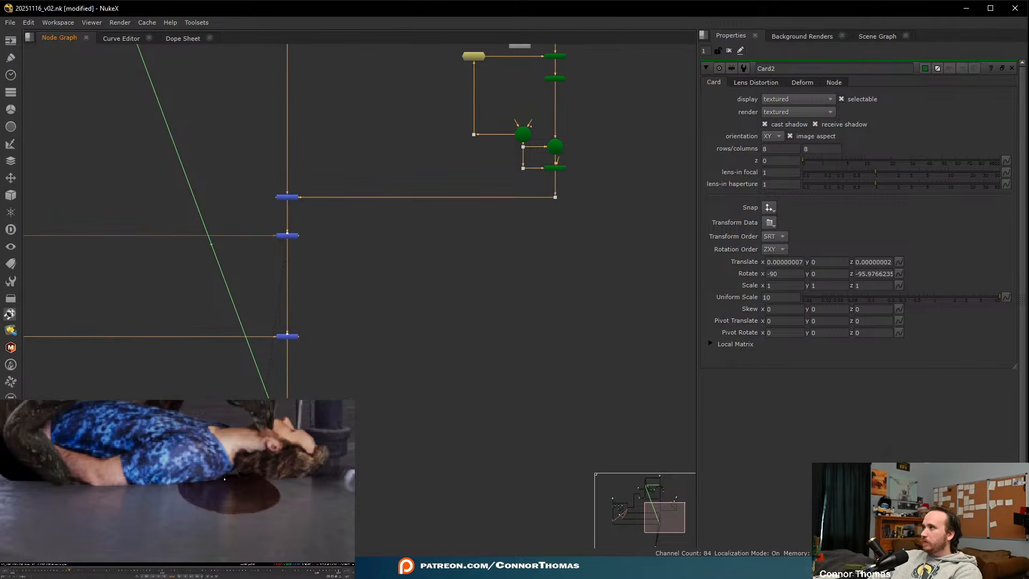
scroll(225, 480, "down", 3)
middle_click_drag(227, 462, 179, 479)
scroll(179, 479, "up", 3)
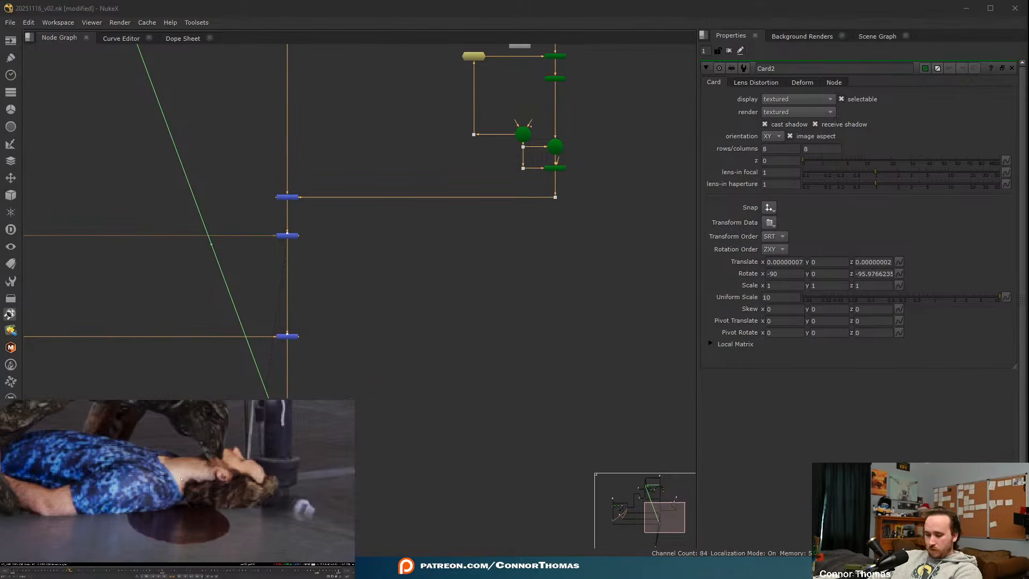
key("f")
key("ctrl+s")
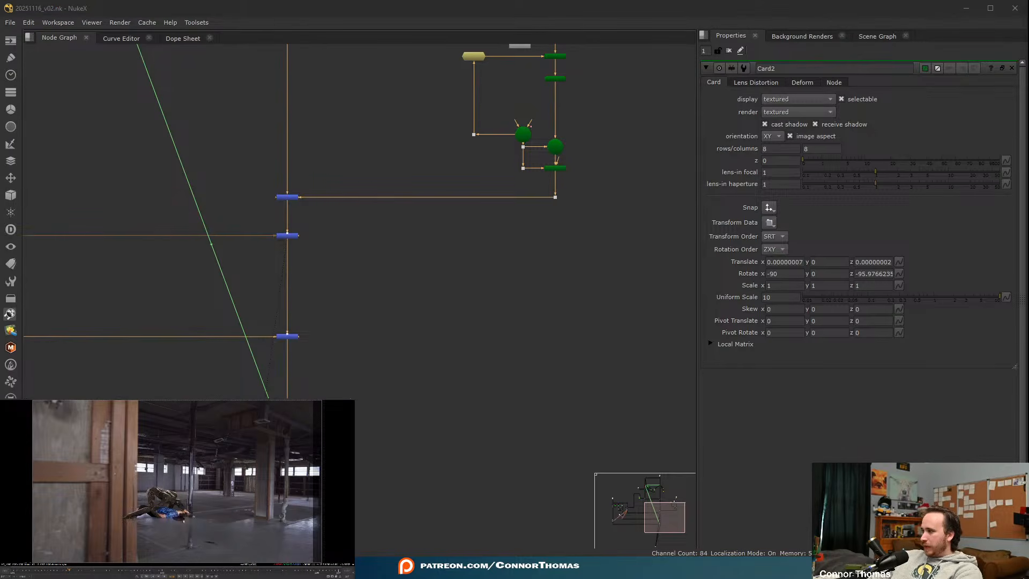
scroll(162, 488, "up", 5)
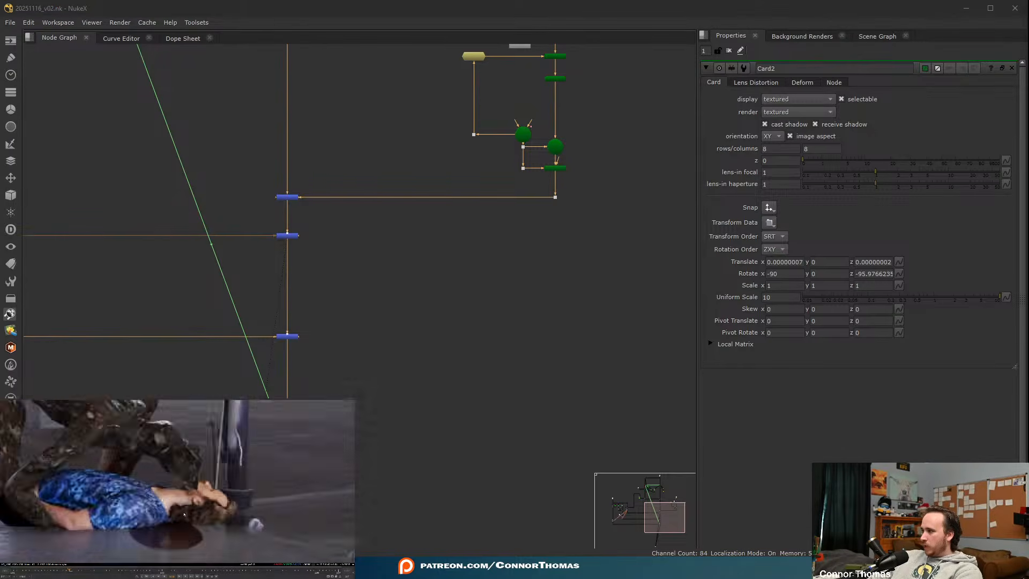
scroll(162, 487, "down", 4)
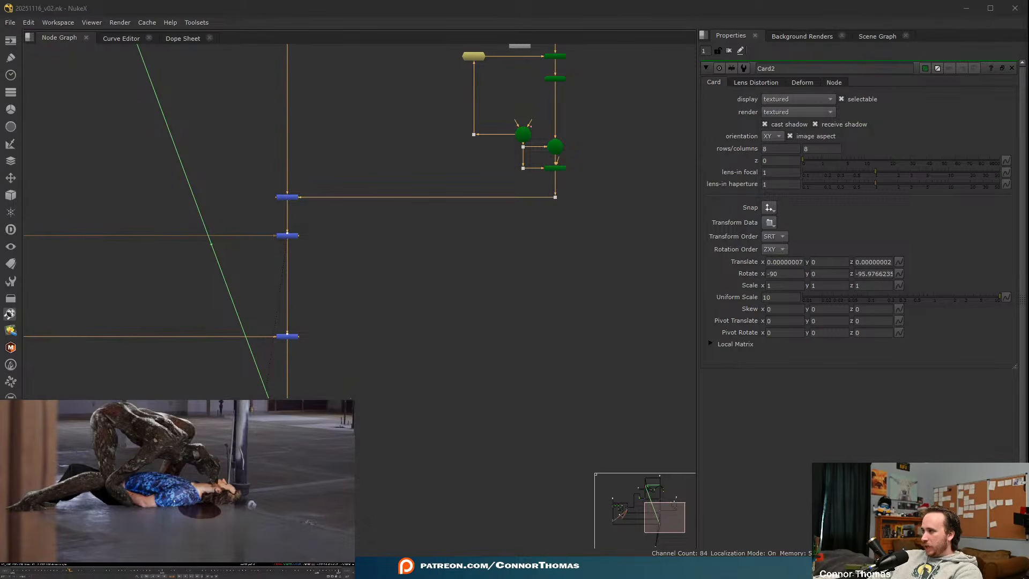
- Trace the floor reflection branch back from the main comp and view its Merge7 (mask) output
middle_click_drag(293, 209, 346, 242)
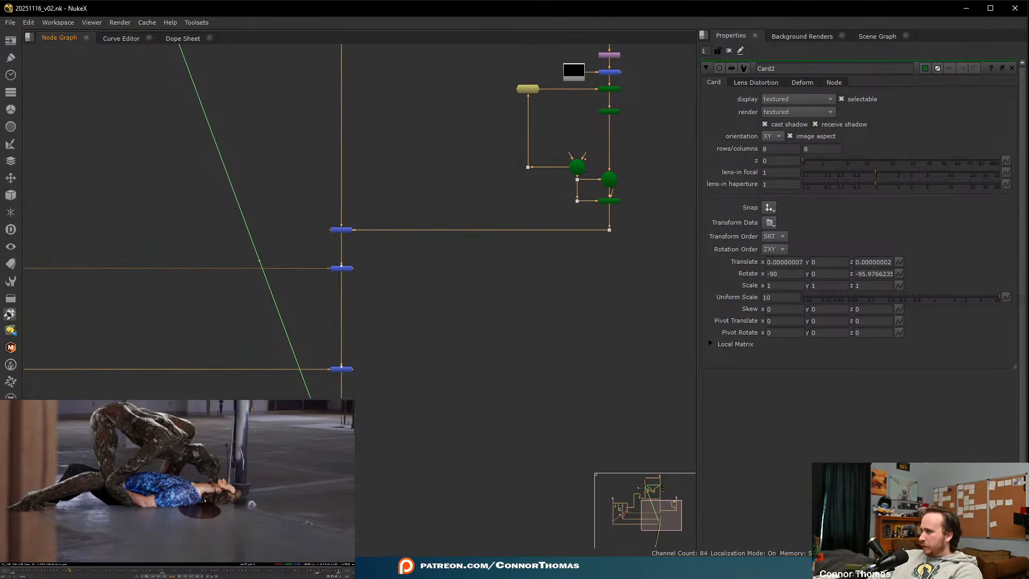
middle_click_drag(545, 208, 429, 327)
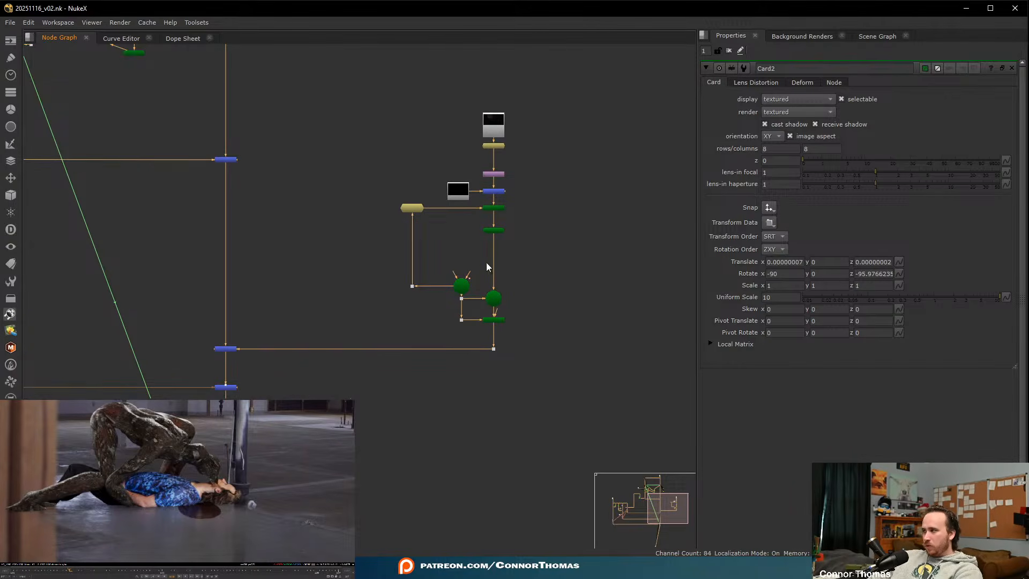
left_click(215, 516)
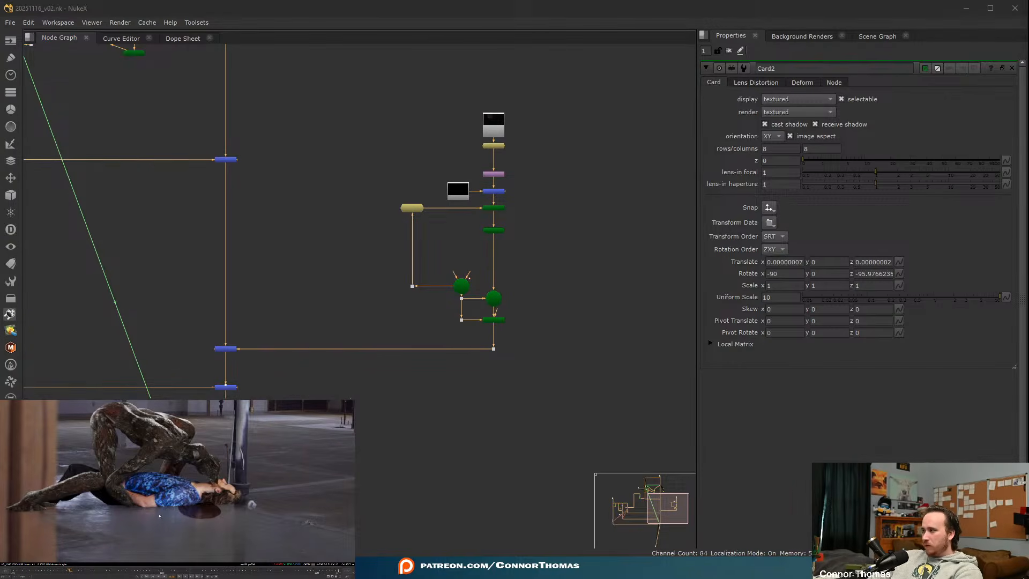
middle_click_drag(183, 353, 525, 403)
middle_click_drag(216, 272, 263, 356)
middle_click_drag(440, 372, 223, 211)
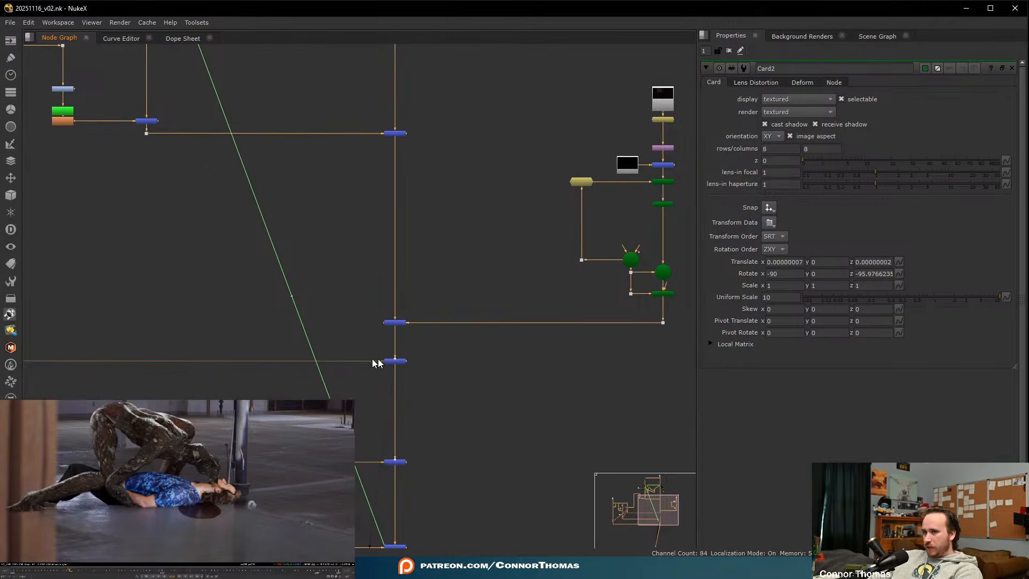
middle_click_drag(224, 332, 592, 283)
scroll(228, 276, "up", 4)
middle_click_drag(277, 235, 402, 335)
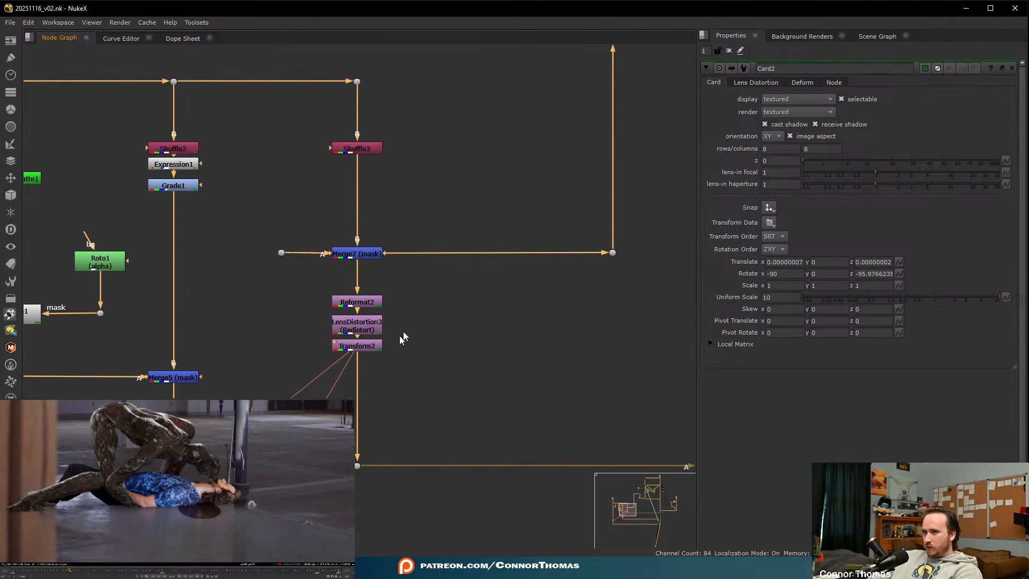
left_click(365, 254)
key("2")
left_click(486, 284)
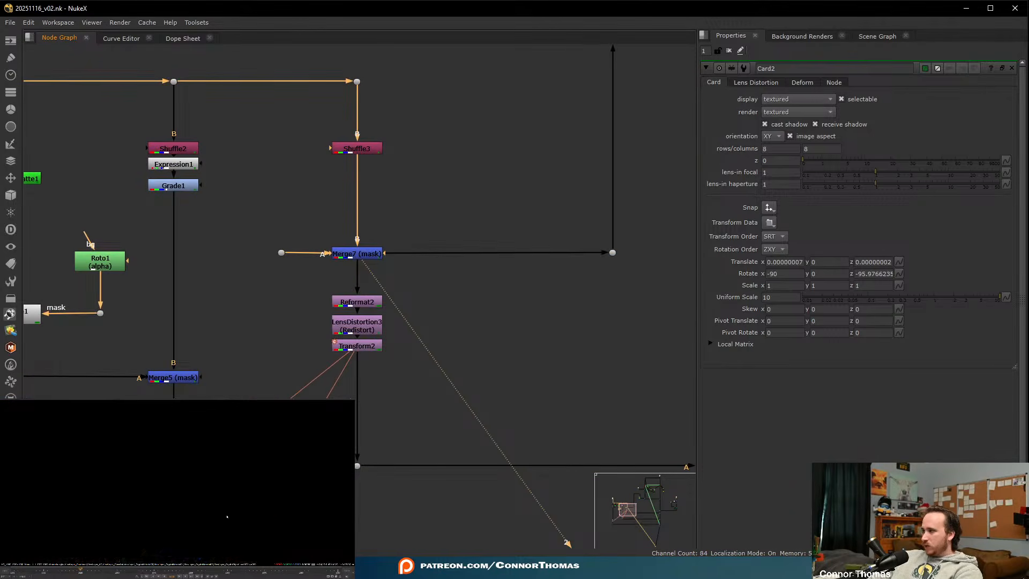
- Examine the reflection branch's connections into the main comp, and check the color and alpha at the dot fed by Merge7
middle_click_drag(504, 276, 324, 232)
scroll(324, 232, "down", 3)
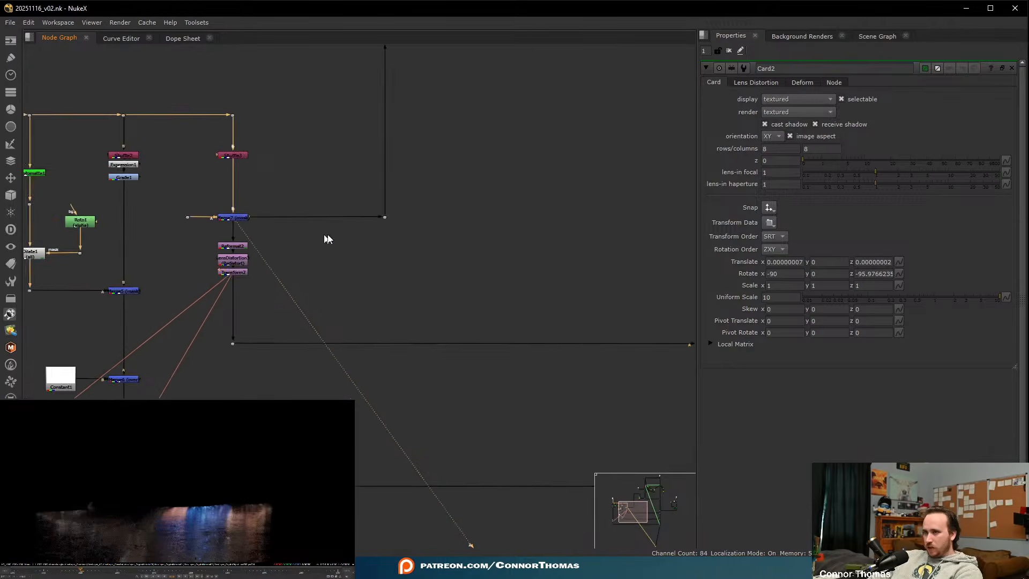
middle_click_drag(504, 302, 306, 285)
scroll(497, 308, "down", 4)
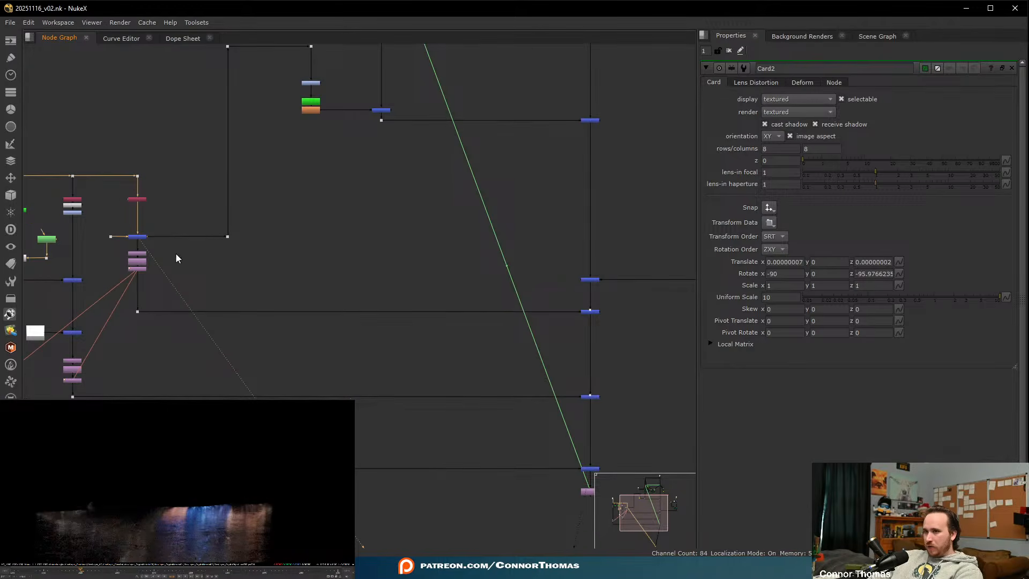
scroll(155, 244, "up", 5)
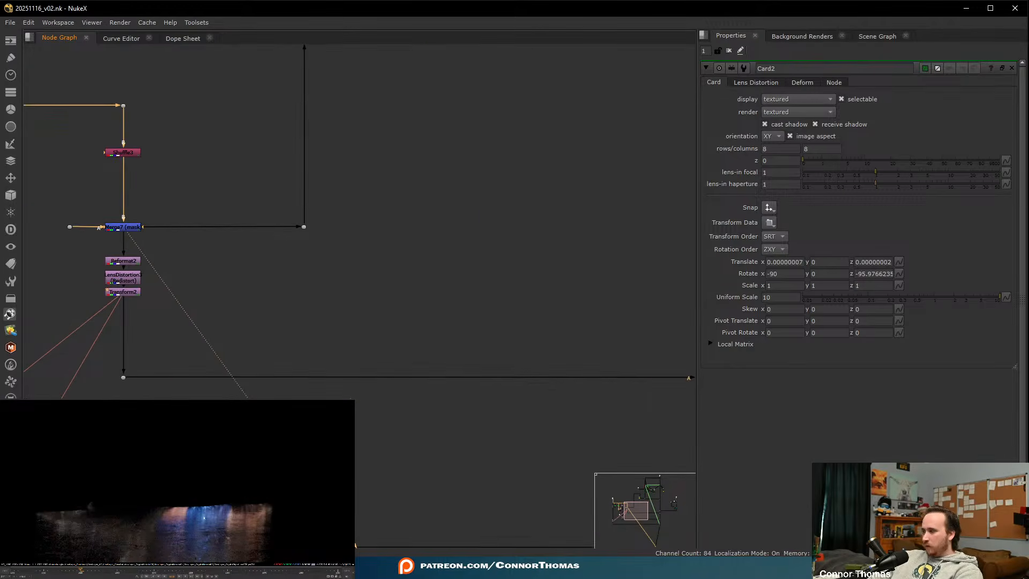
middle_click_drag(151, 240, 306, 313)
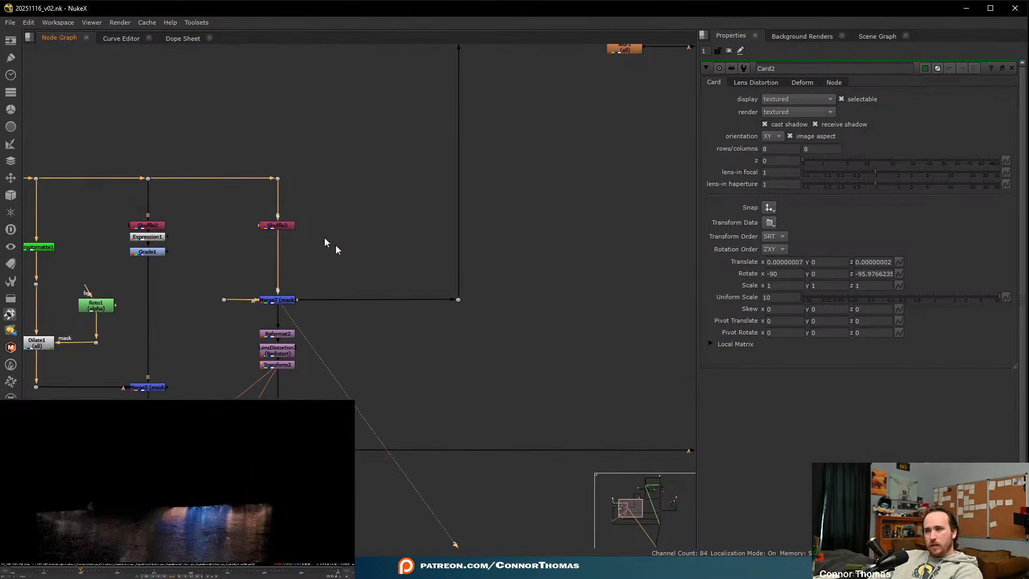
left_click(458, 300)
key("1")
key("a")
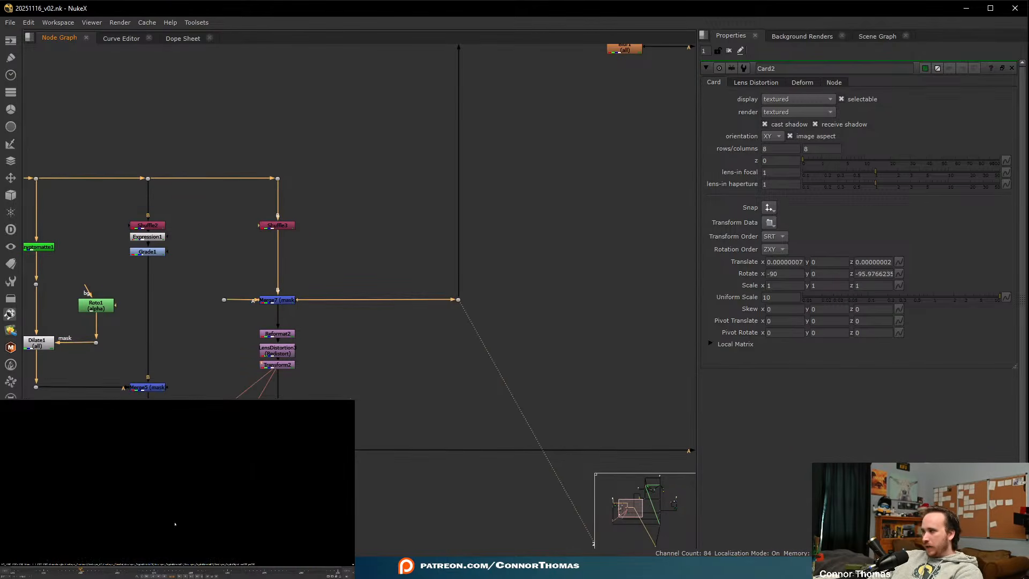
key("a")
middle_click_drag(384, 175, 390, 202)
scroll(289, 323, "up", 2)
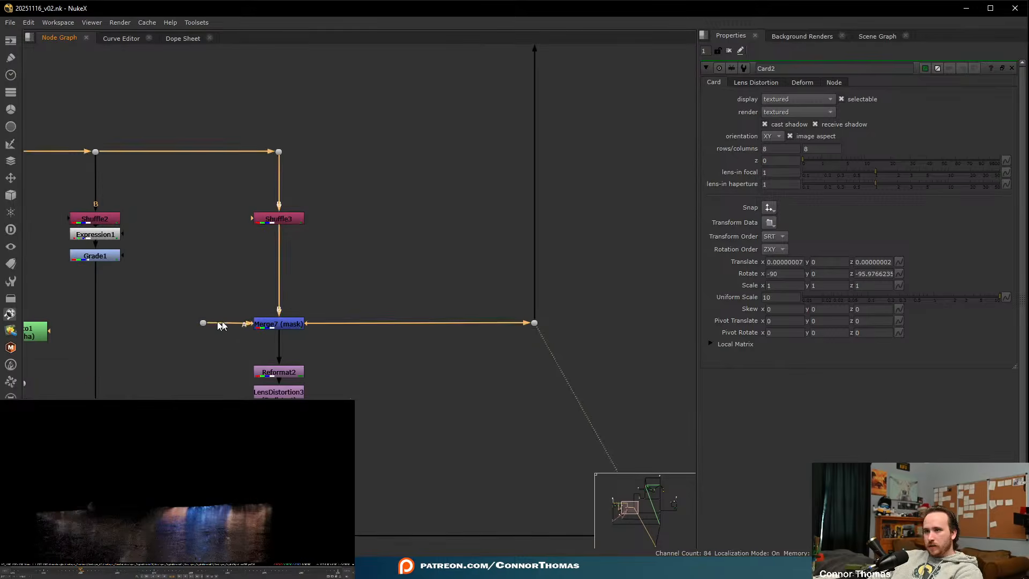
- View the dot feeding the A input of Merge7 (mask), checking its alpha and then its color
left_click_drag(177, 310, 235, 344)
key("1")
key("a")
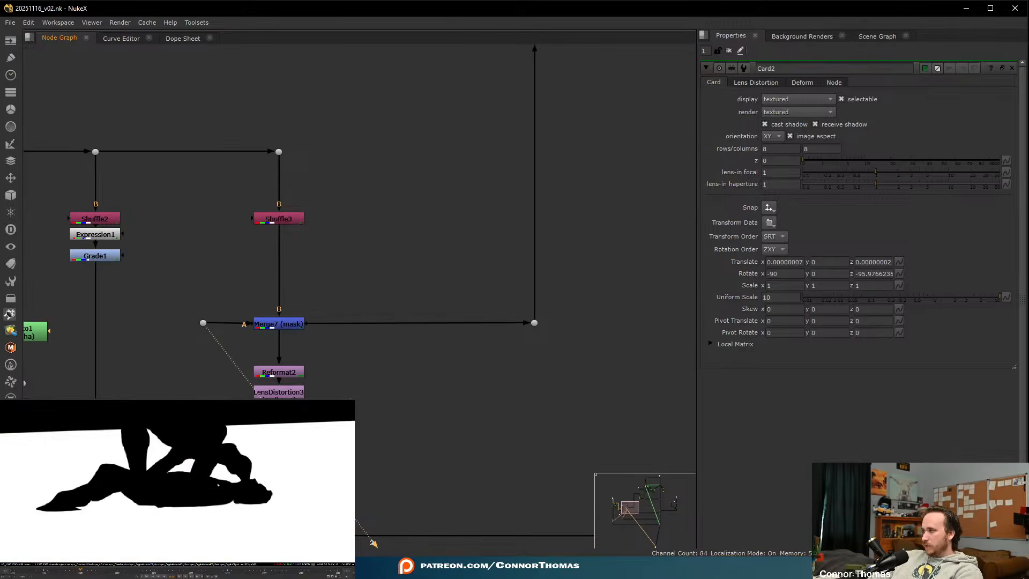
key("a")
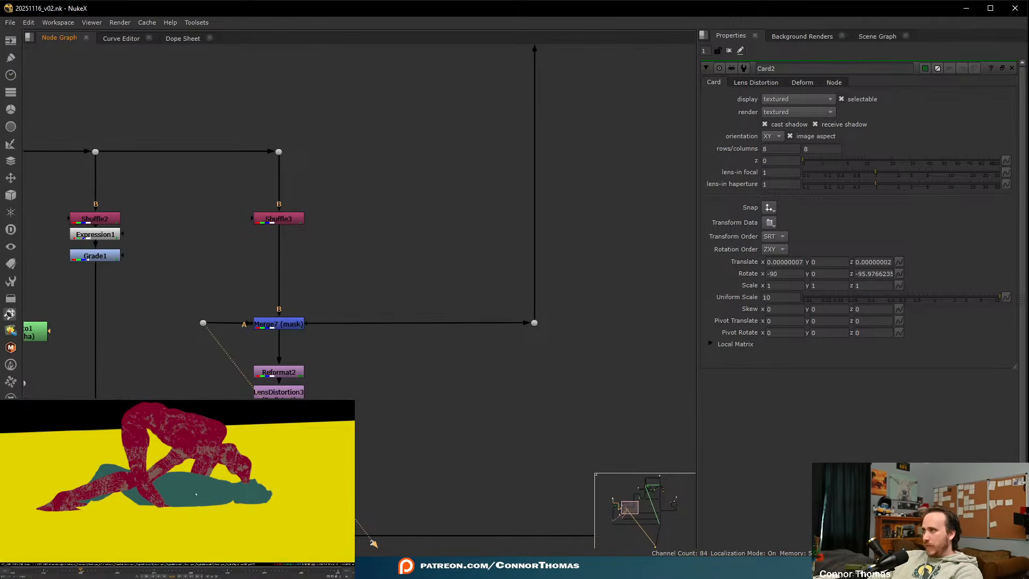
- View the output of Shuffle3 and inspect the reflections beneath the bodies close up and in the full frame
left_click(278, 223)
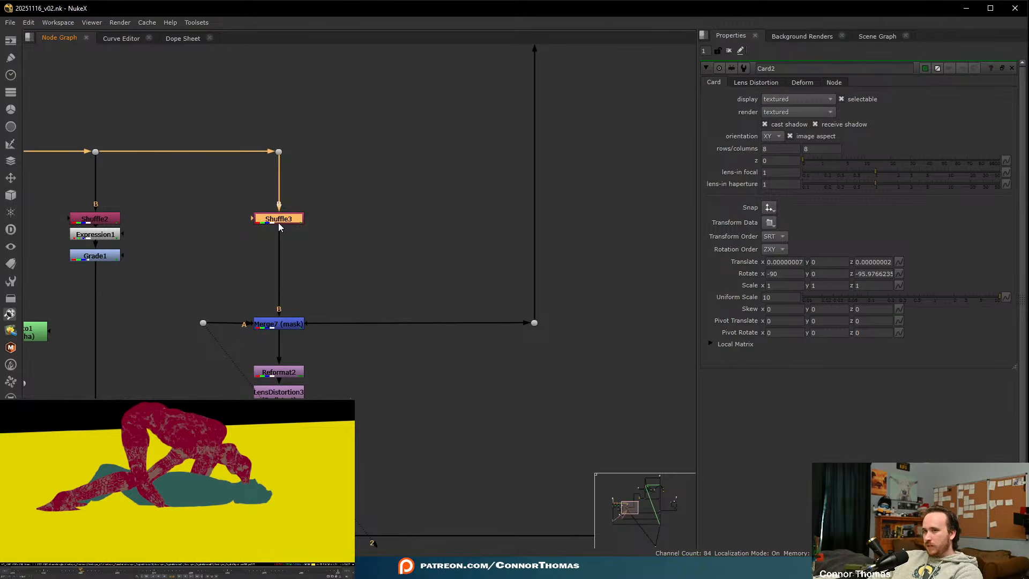
key("1")
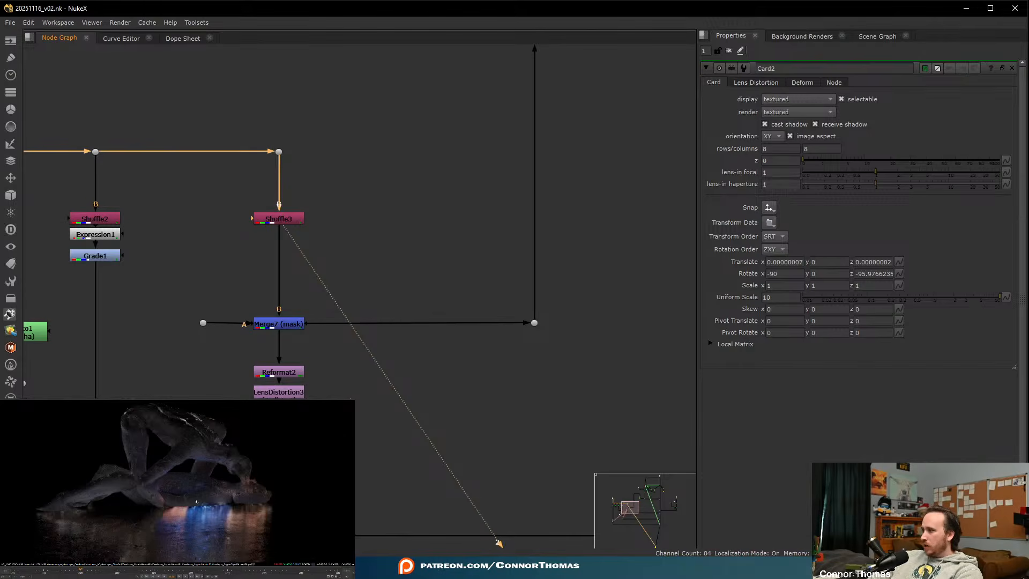
scroll(212, 517, "up", 3)
scroll(212, 517, "down", 6)
middle_click_drag(213, 515, 217, 459)
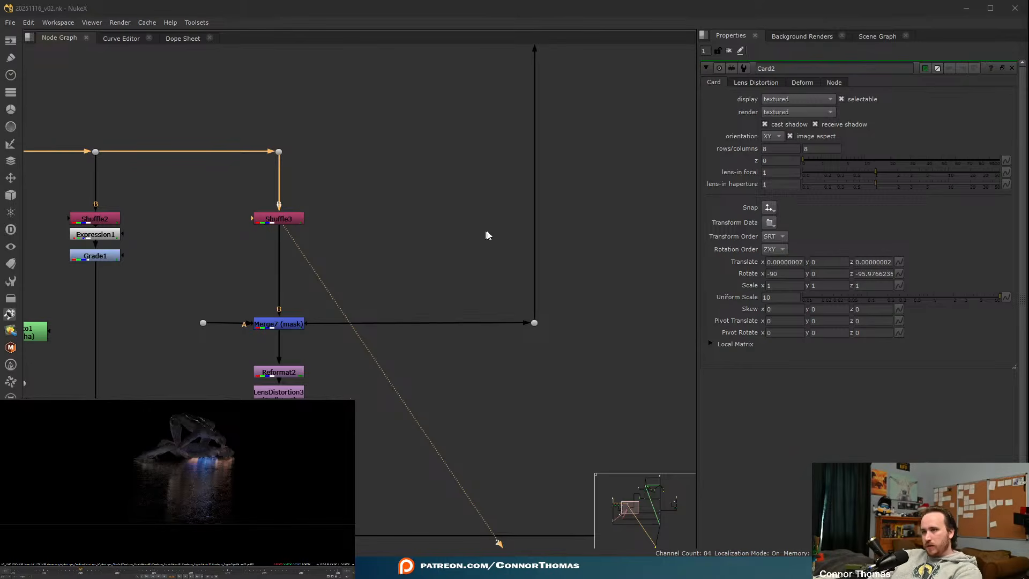
- Add a Shuffle node beside Shuffle3 and connect its input to the dot above Shuffle3
left_click(359, 215)
key("Tab")
type("shuf")
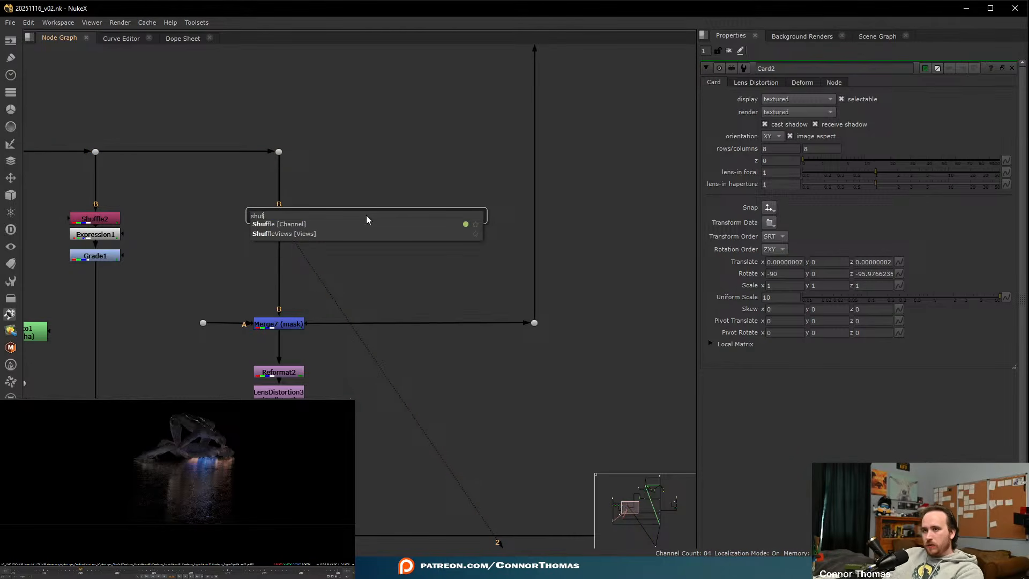
key("Return")
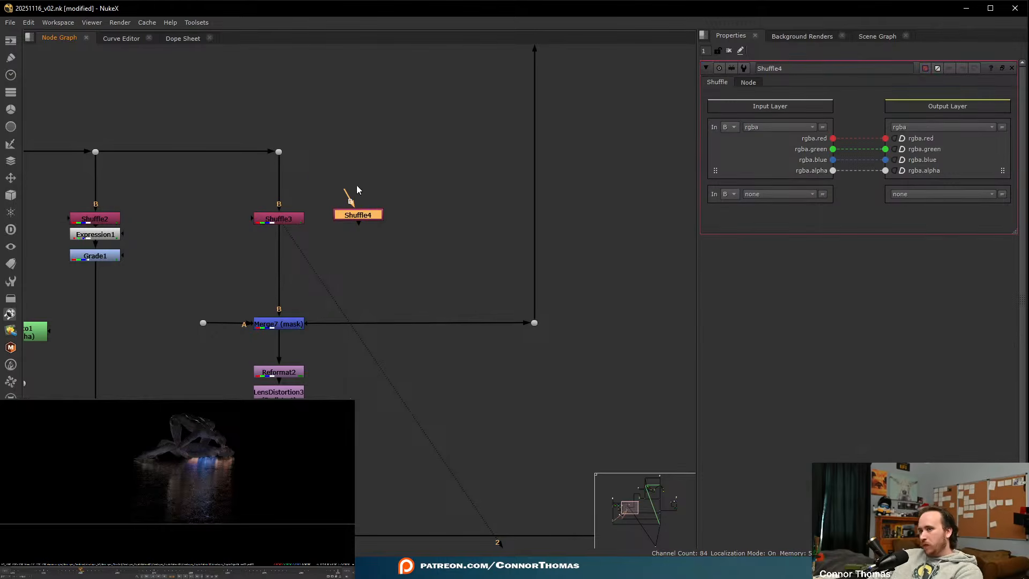
left_click_drag(347, 194, 279, 152)
- View the new Shuffle node's output and set its input layer to ViewLayer_GlossCol
key("2")
left_click(455, 271)
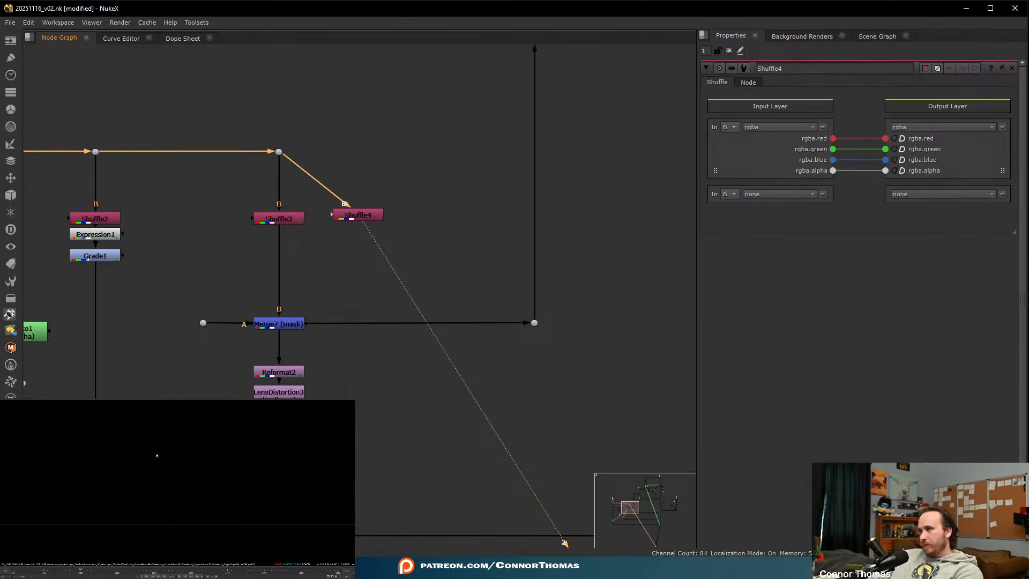
left_click(777, 126)
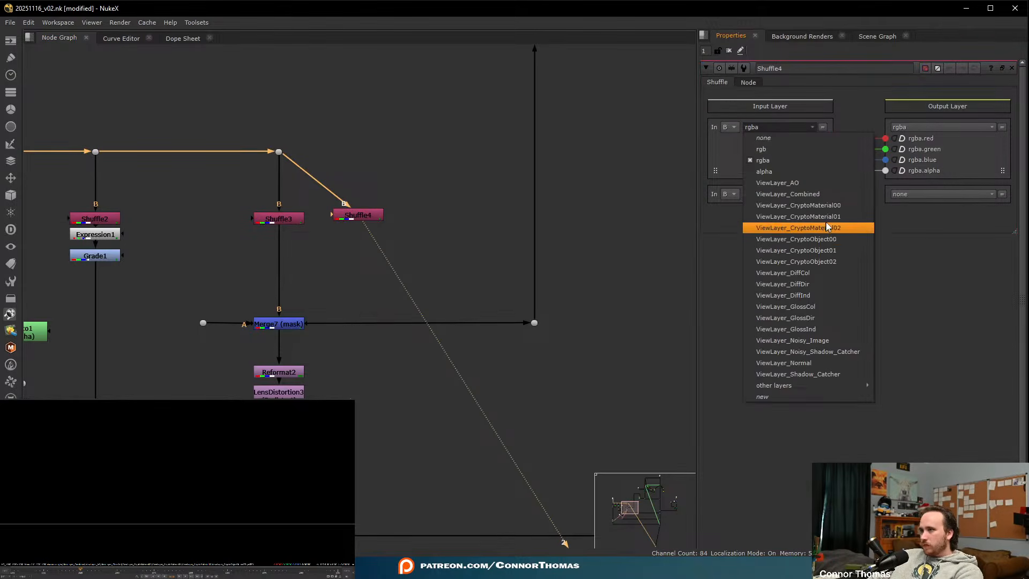
left_click(832, 306)
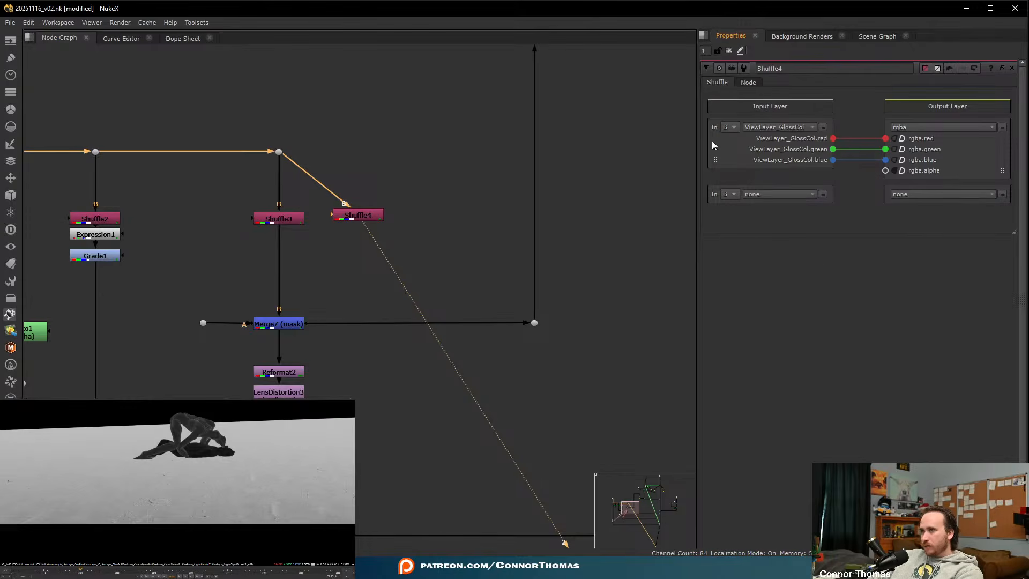
- Inspect the ViewLayer_GlossDir and ViewLayer_GlossInd passes through Shuffle4's input layer, and delete the Shuffle4 node
left_click(806, 131)
left_click(815, 315)
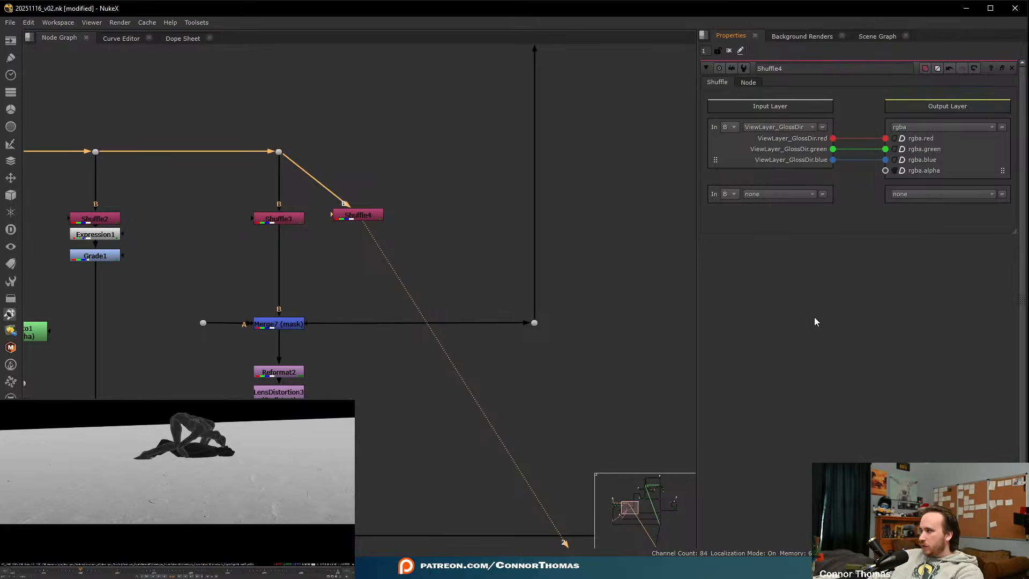
scroll(204, 455, "up", 4)
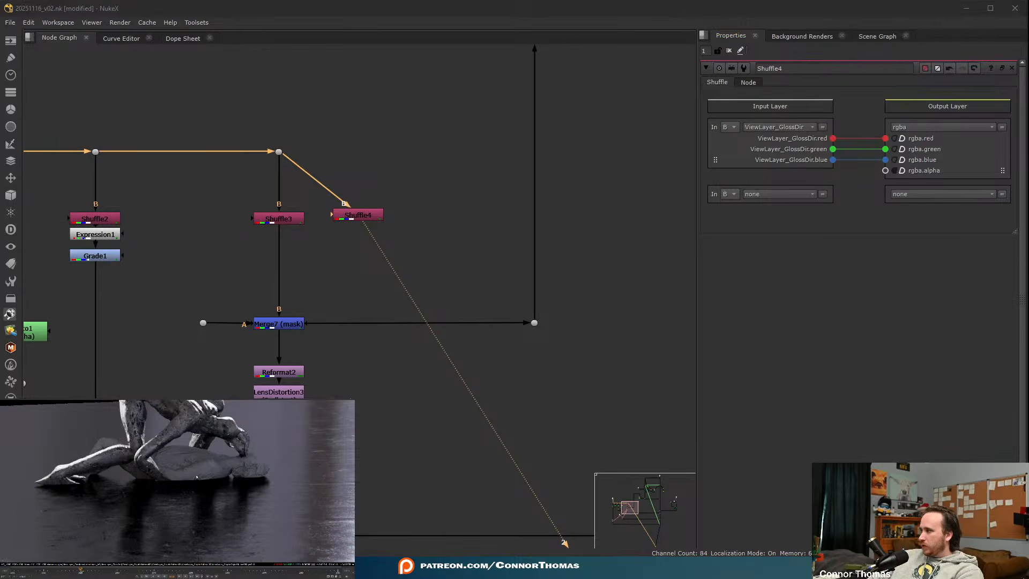
left_click(774, 127)
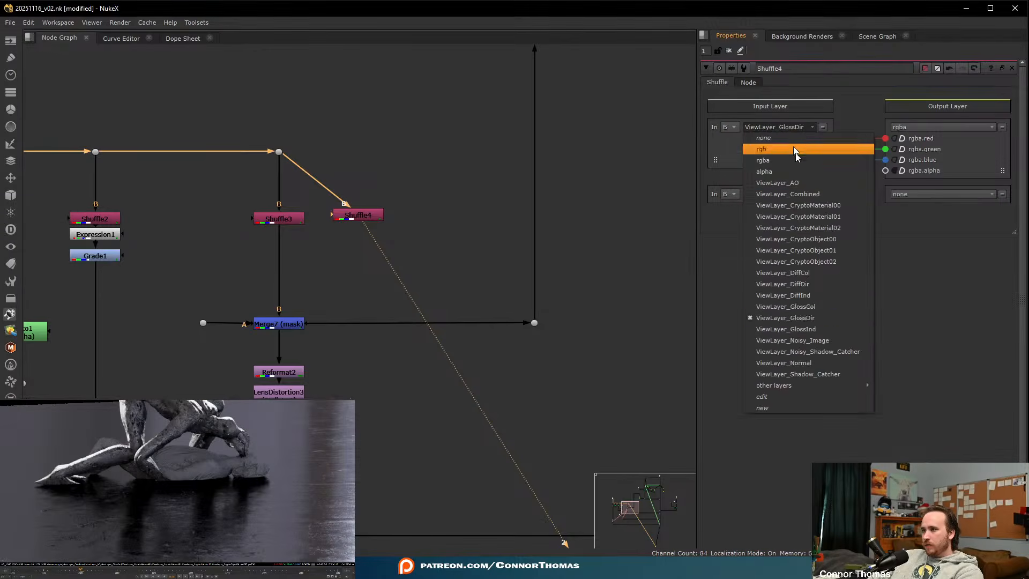
left_click(829, 327)
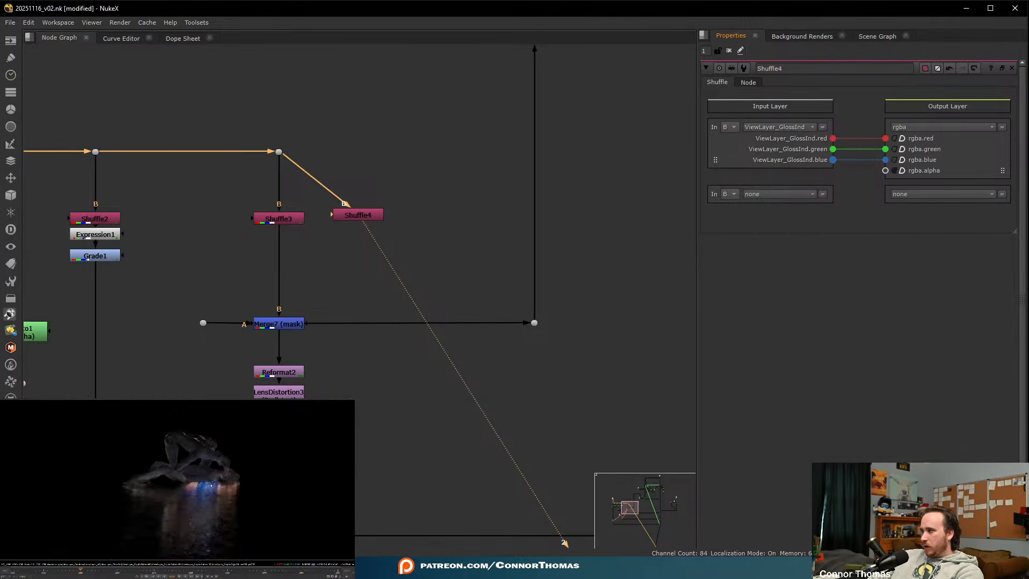
middle_click_drag(201, 462, 203, 449)
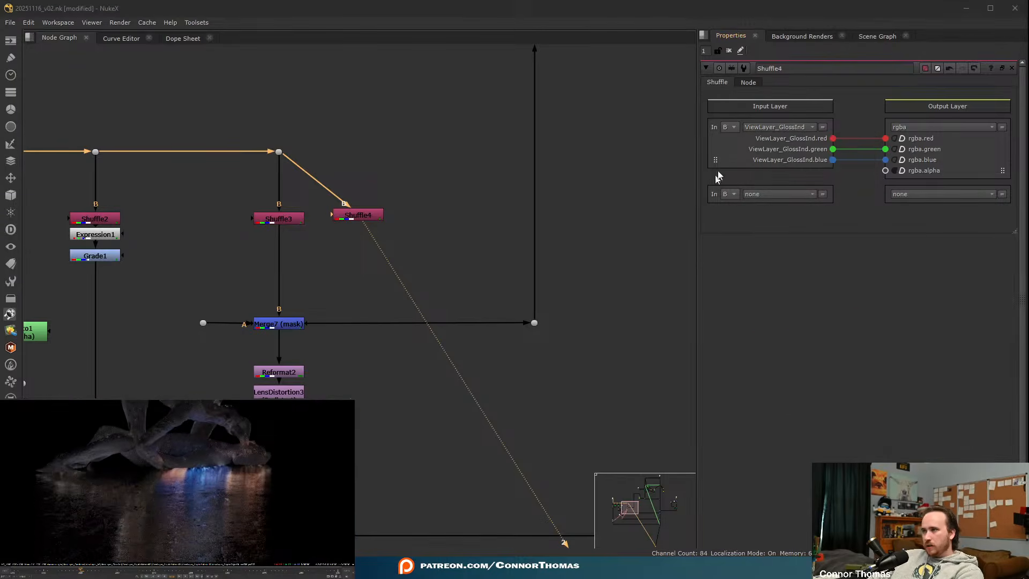
left_click(792, 128)
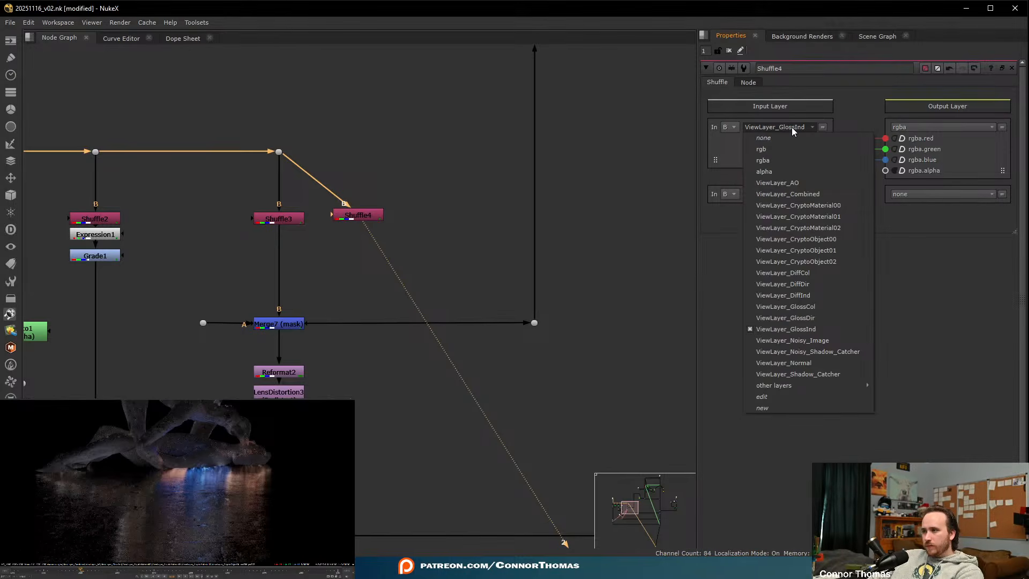
left_click(793, 129)
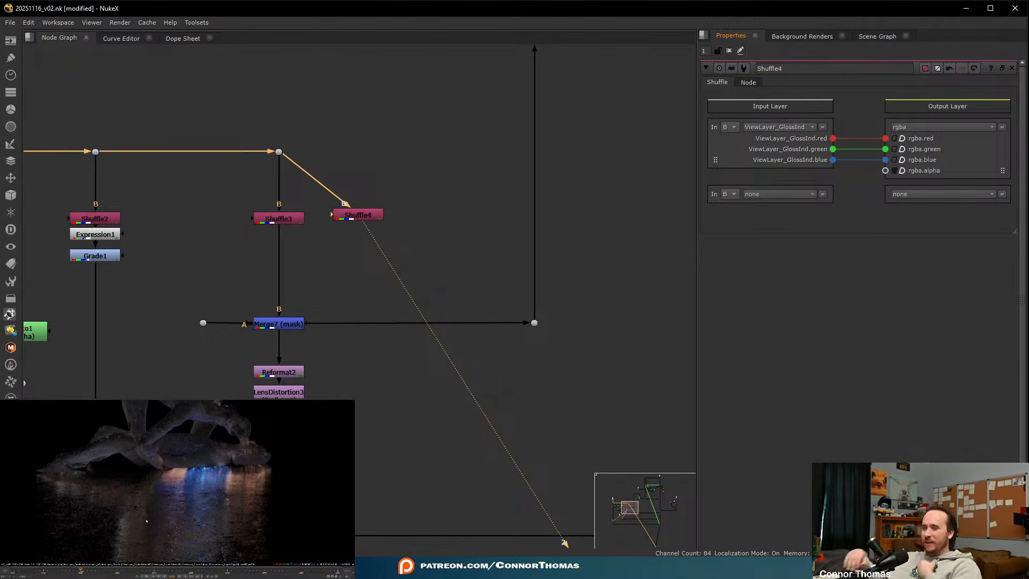
left_click(364, 214)
key("Delete")
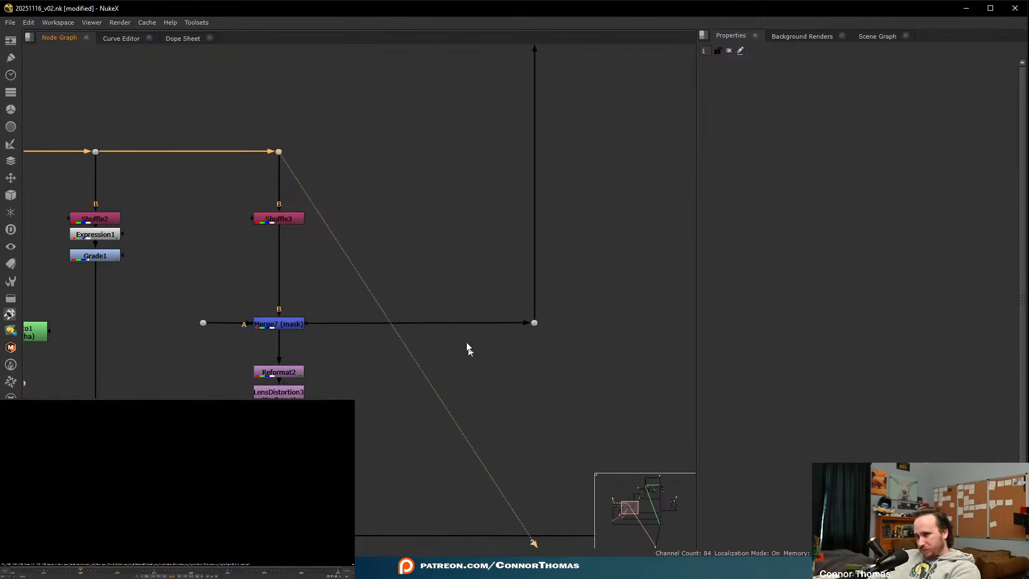
- View the Merge10 output and examine the blood pool on the floor up close
scroll(469, 349, "down", 5)
middle_click_drag(595, 412, 142, 133)
scroll(513, 145, "up", 1)
middle_click_drag(512, 146, 379, 262)
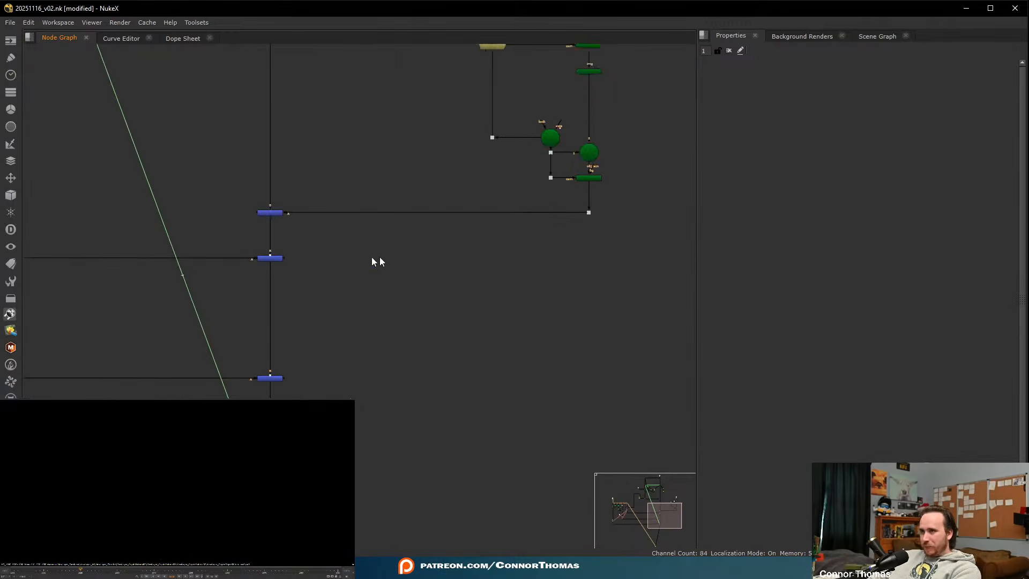
middle_click_drag(552, 208, 482, 344)
scroll(150, 338, "up", 4)
left_click(247, 361)
key("1")
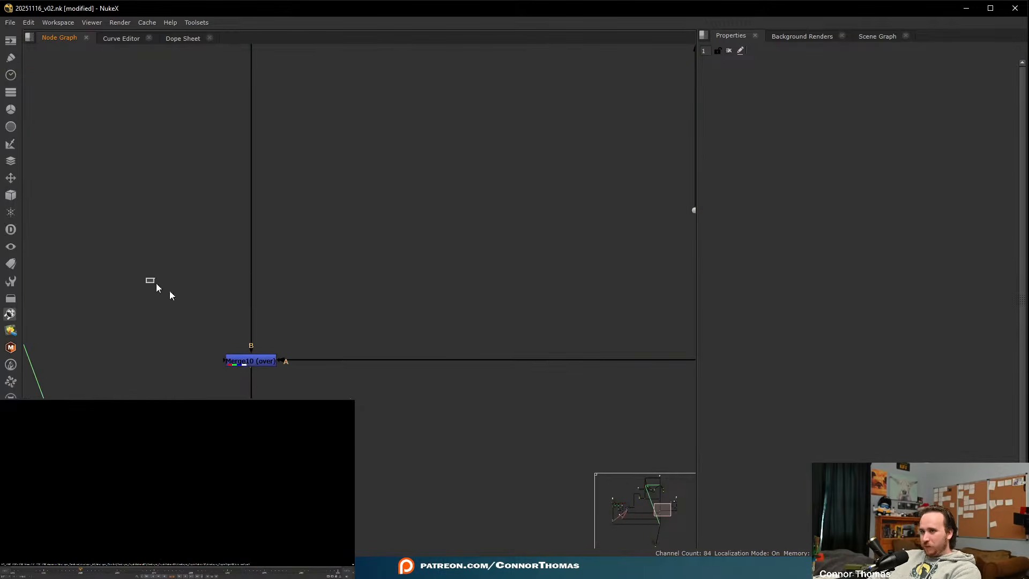
scroll(214, 464, "up", 6)
left_click_drag(164, 467, 197, 489)
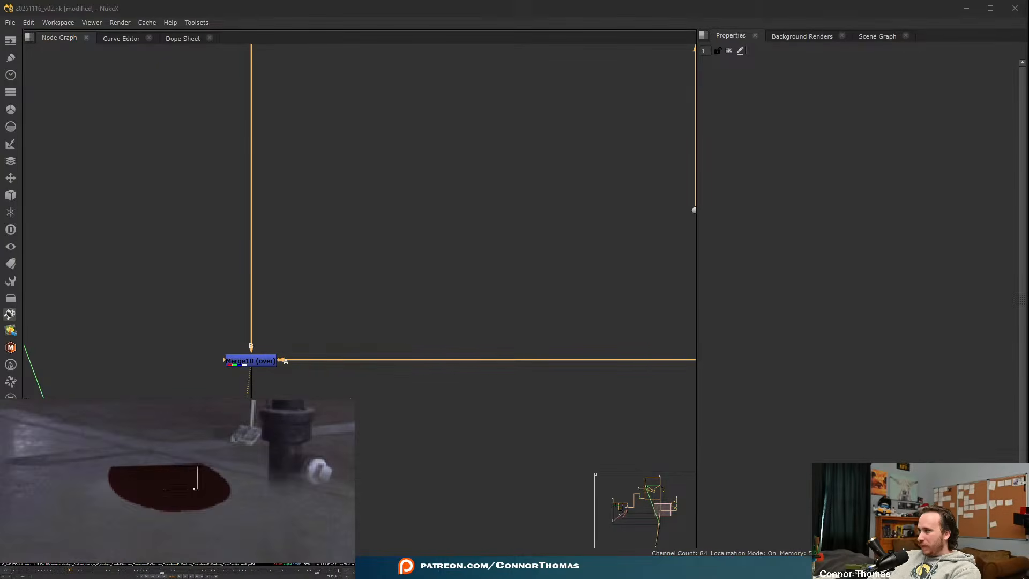
- Reshape the blood pool with CornerPin2D1, moving to1 to about 834, 206.4 and to3 to about 1155, 314.4
scroll(307, 112, "down", 4)
middle_click_drag(576, 283, 402, 444)
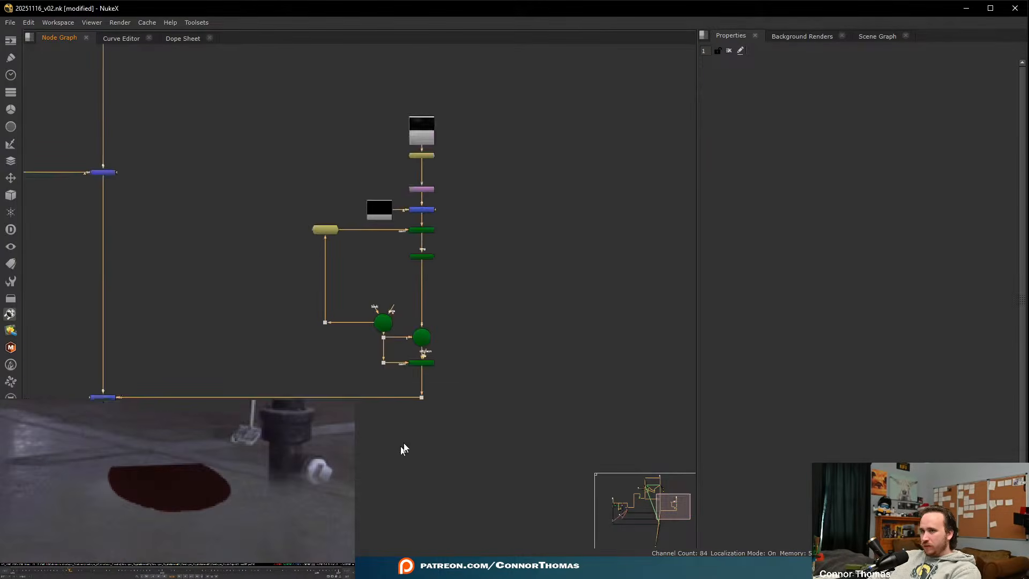
scroll(409, 243, "up", 5)
middle_click_drag(478, 234, 470, 366)
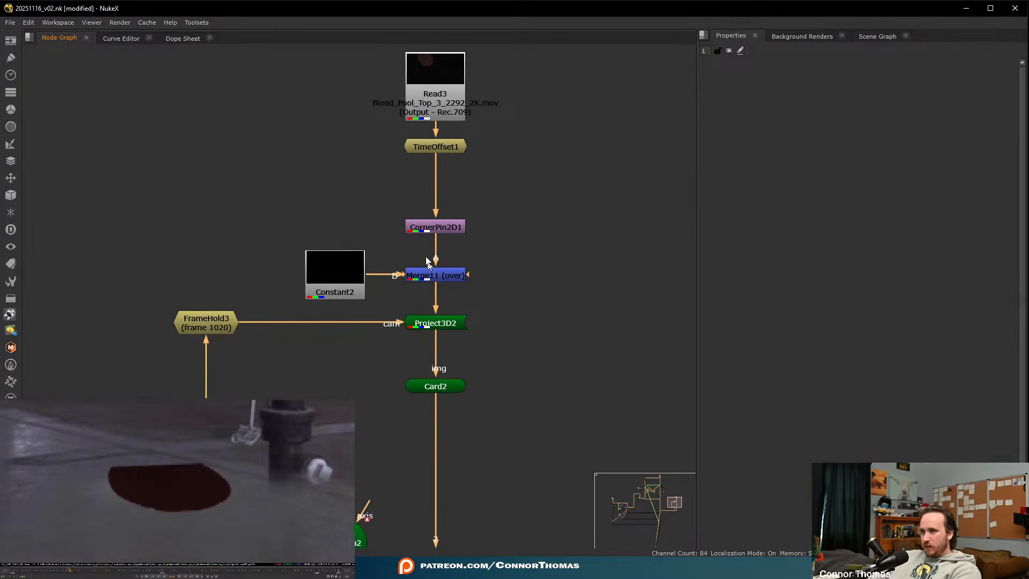
double_click(432, 227)
middle_click_drag(195, 524, 186, 490)
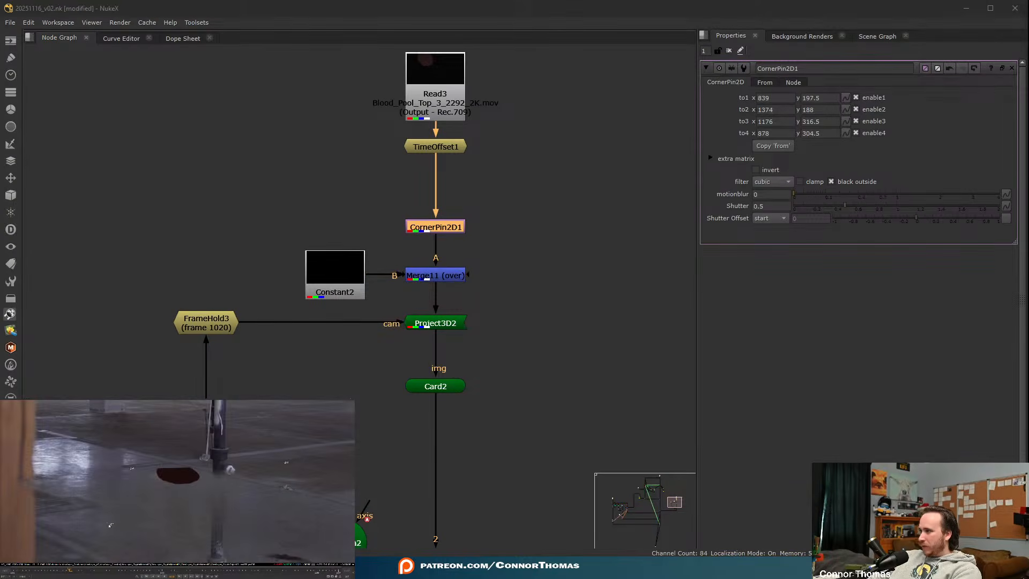
left_click_drag(111, 525, 108, 521)
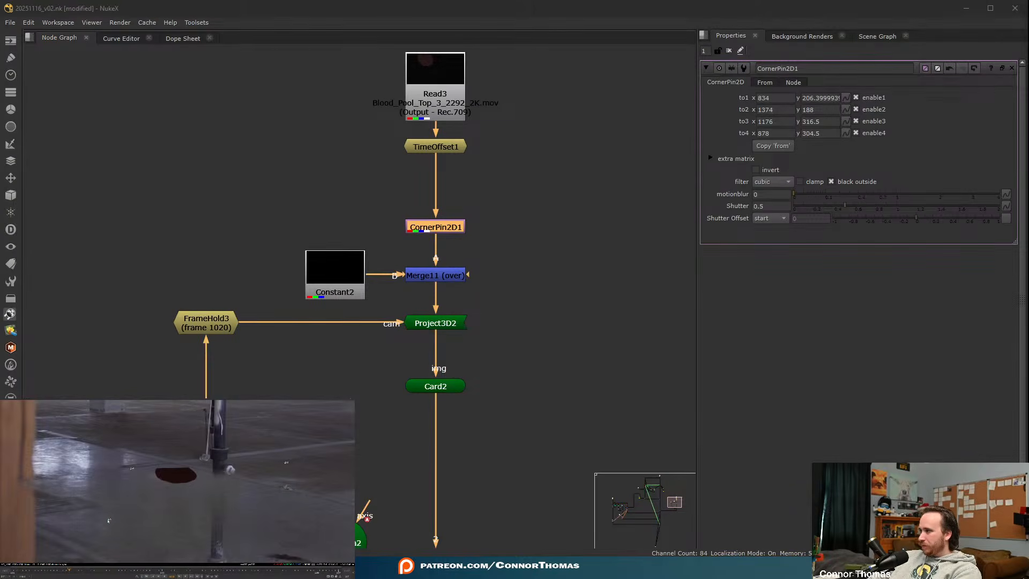
left_click_drag(315, 464, 275, 464)
- View the output of the last merge in the main comp chain to check the blood pool beneath the body
middle_click_drag(480, 335, 539, 199)
scroll(512, 294, "down", 8)
middle_click_drag(513, 294, 582, 209)
scroll(323, 264, "up", 5)
middle_click_drag(573, 351, 307, 155)
scroll(307, 154, "down", 4)
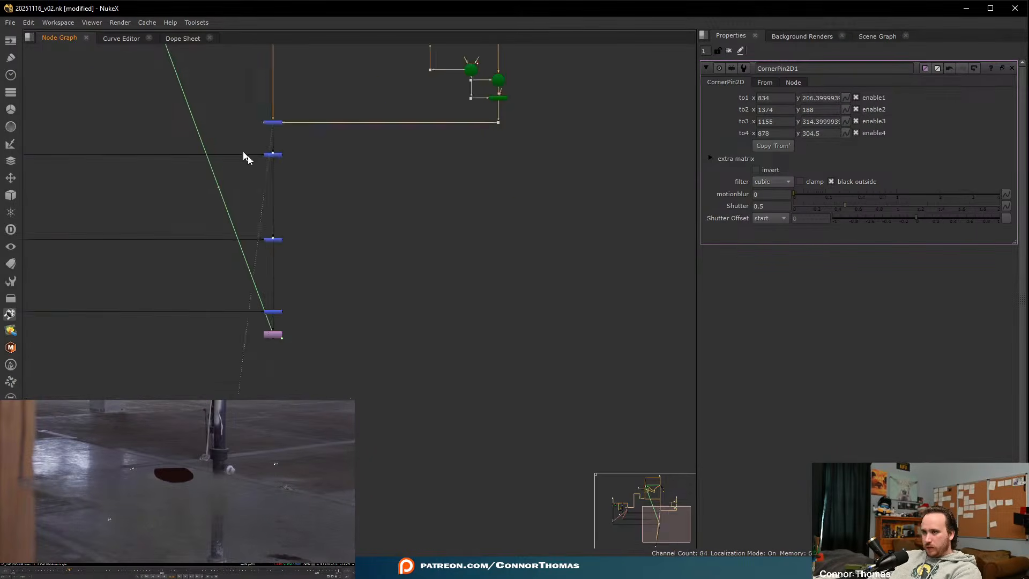
left_click(405, 332)
key("1")
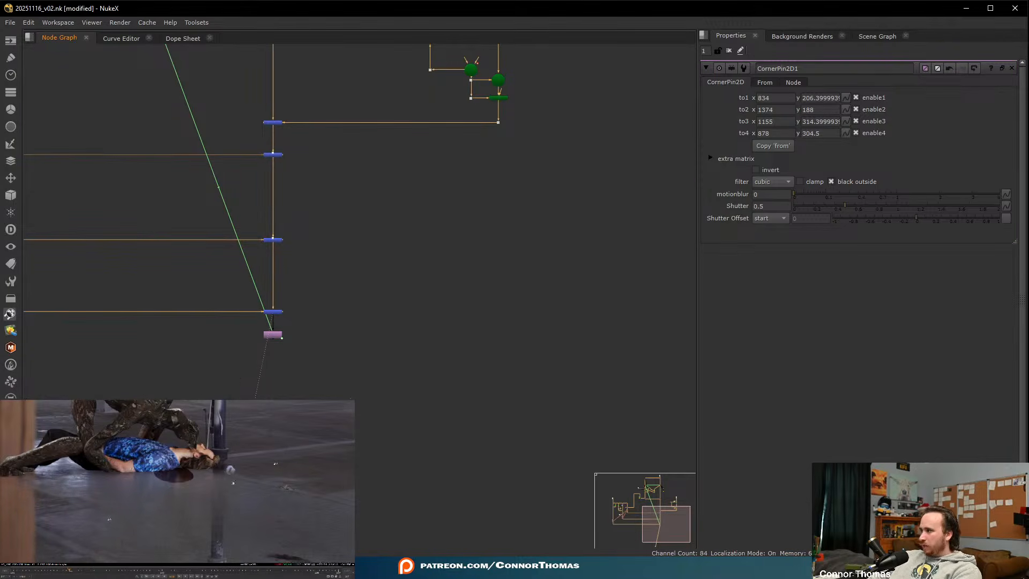
- Shift all four CornerPin2D1 corners together, placing to1 at about 852.4, 210.2, close its properties and fit the full frame in the viewer
middle_click_drag(518, 247, 481, 446)
scroll(474, 370, "up", 8)
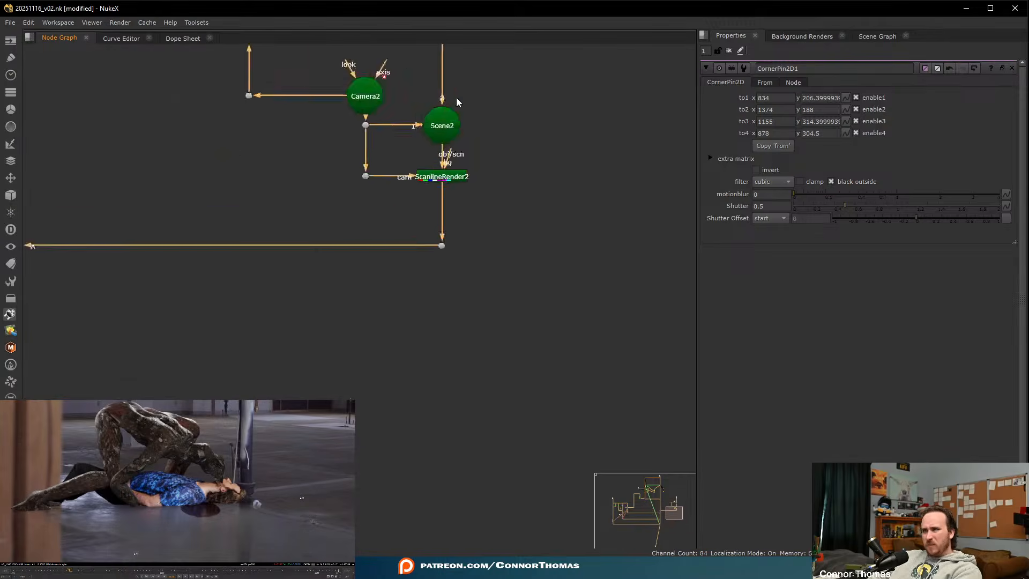
middle_click_drag(448, 56, 368, 328)
middle_click_drag(377, 116, 415, 274)
left_click(399, 115)
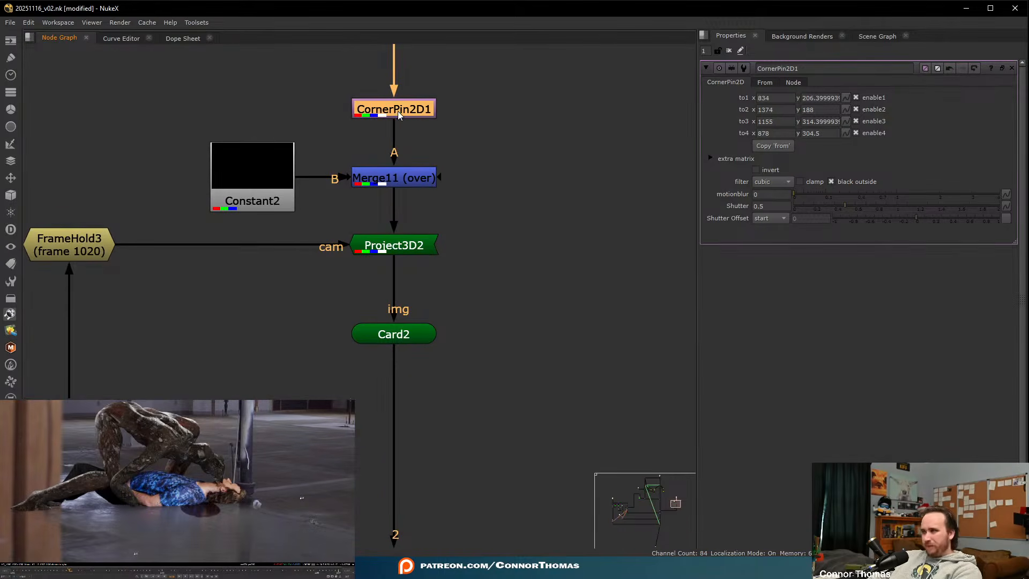
left_click(301, 500)
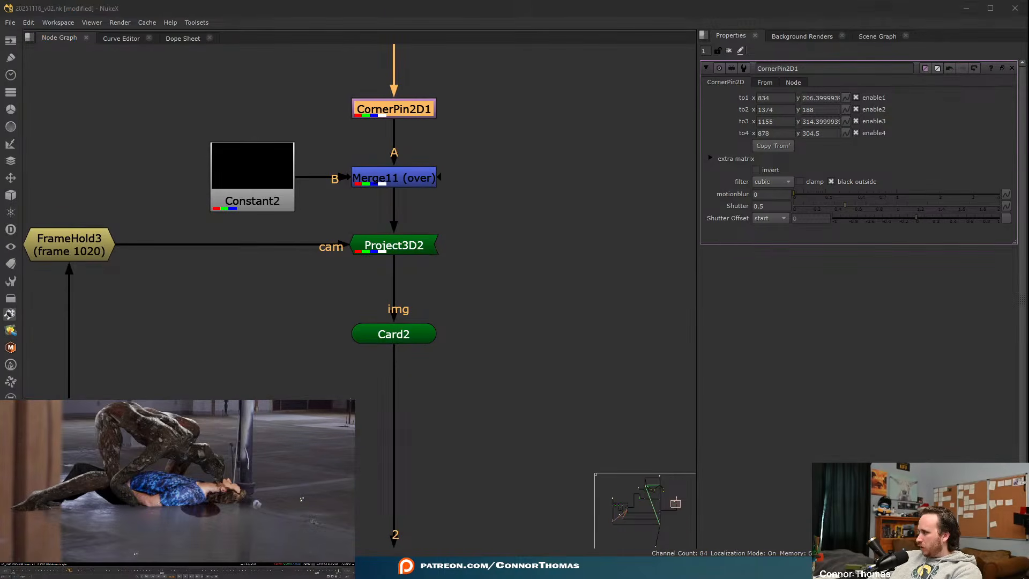
left_click_drag(302, 499, 311, 497)
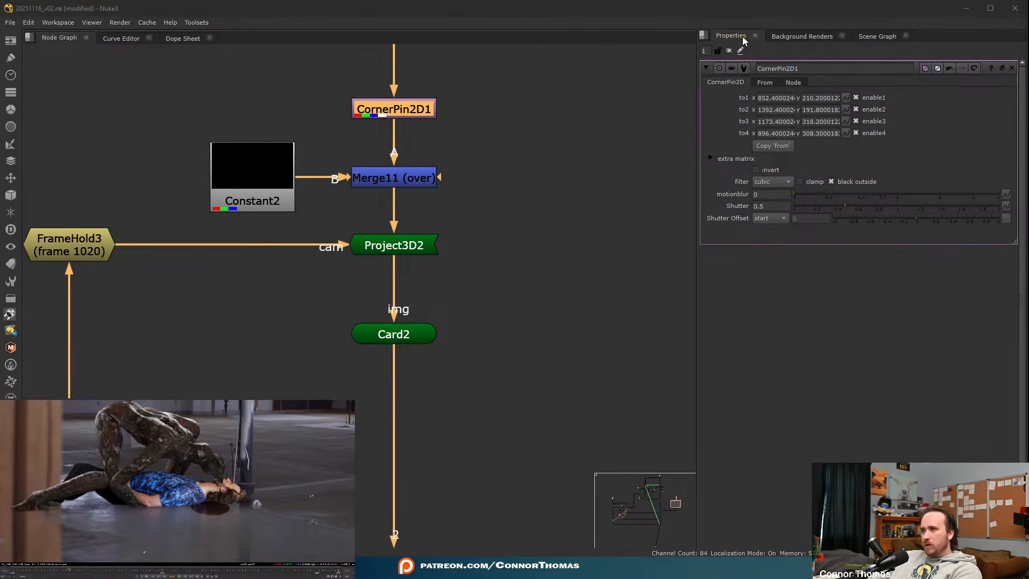
left_click(730, 50)
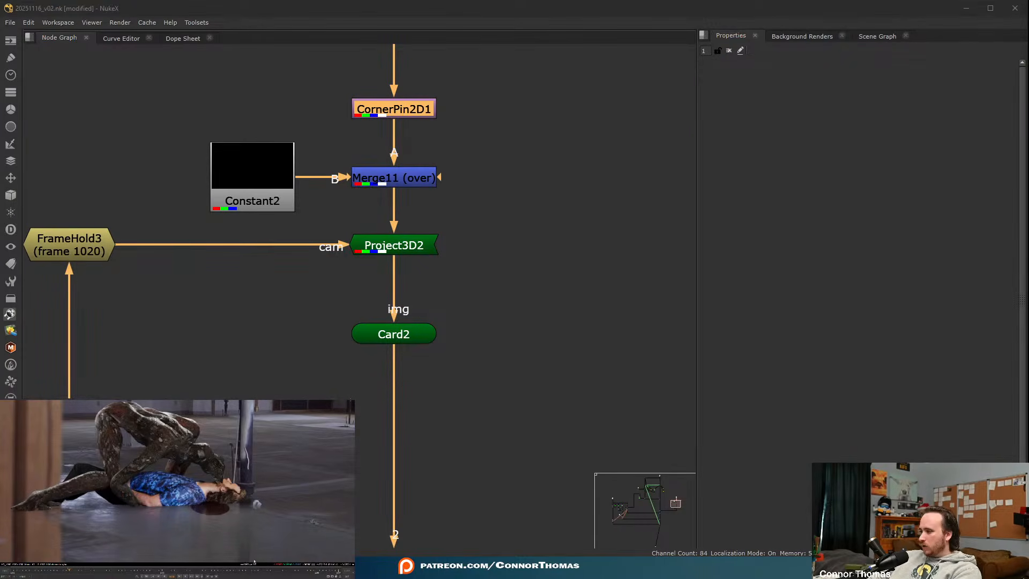
key("f")
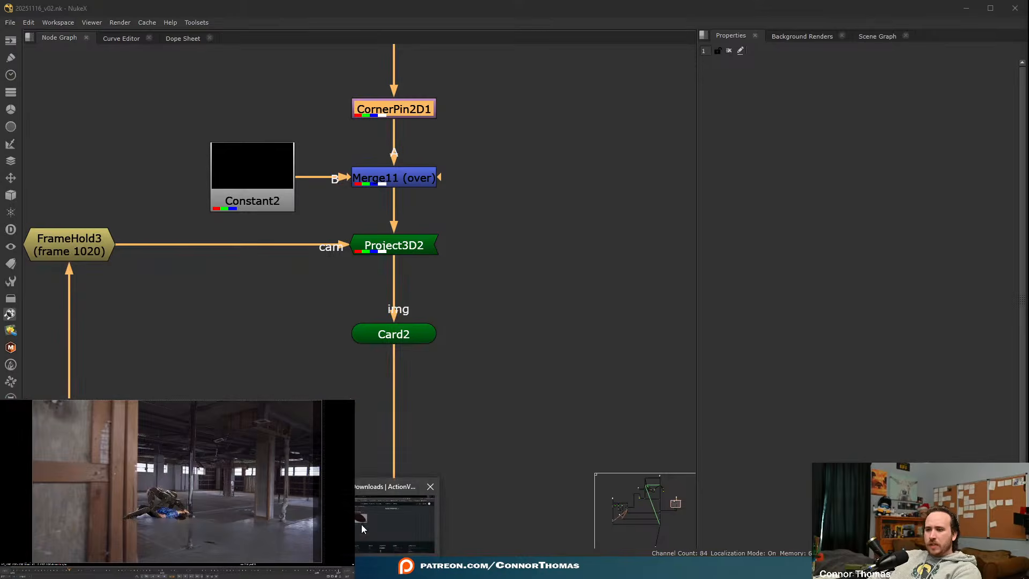
- Switch to the browser and preview the clips in ActionVFX's Severed Necks & Limbs downloads to compare blood spray elements
left_click(364, 526)
left_click(303, 6)
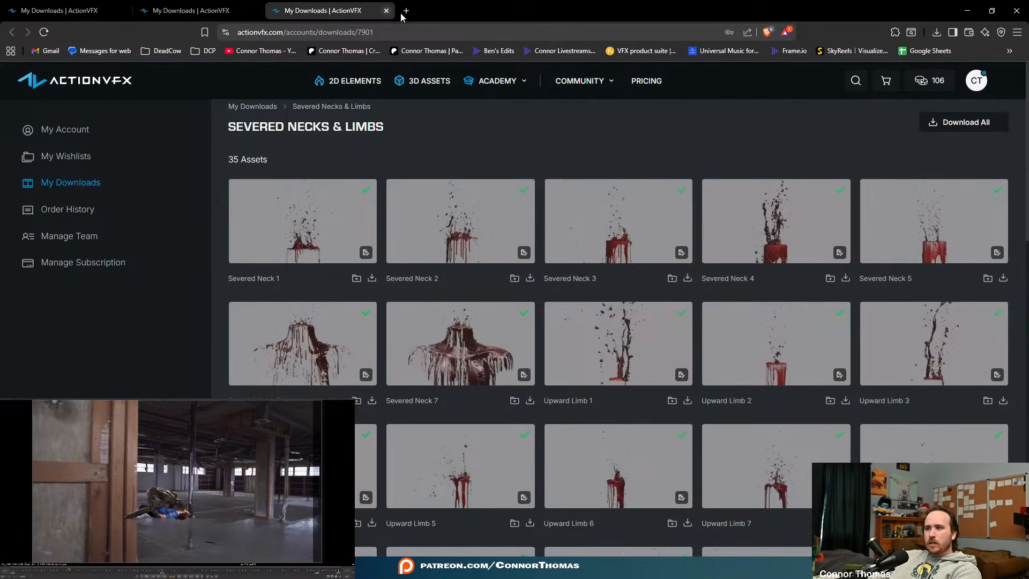
scroll(667, 373, "down", 5)
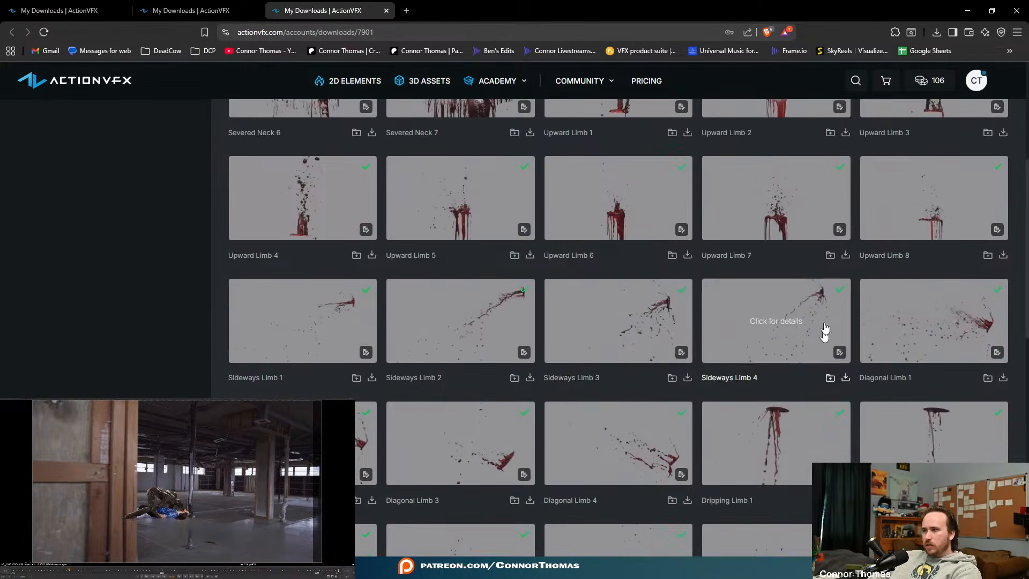
mouse_move(792, 212)
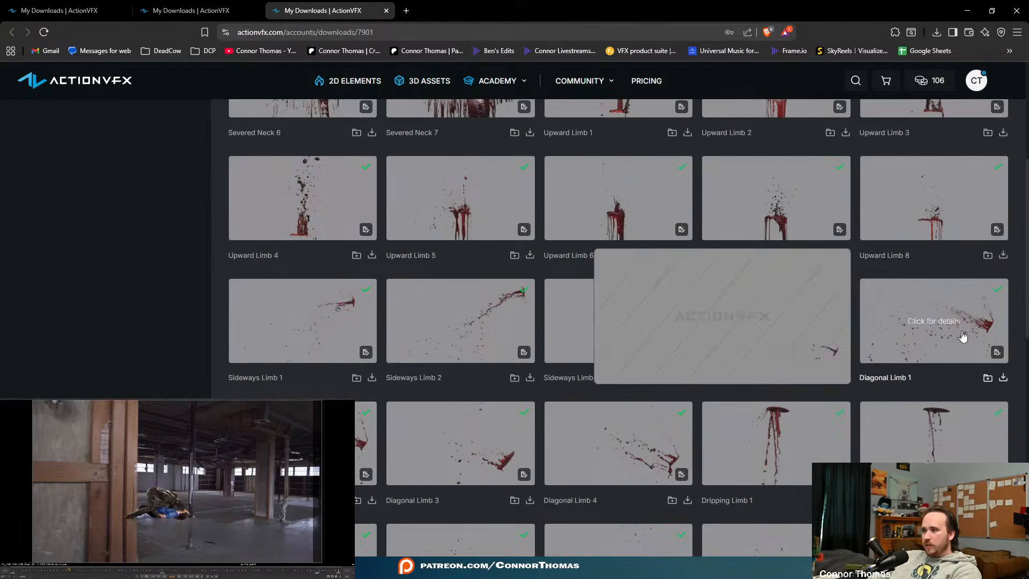
scroll(874, 387, "down", 1)
scroll(666, 241, "down", 8)
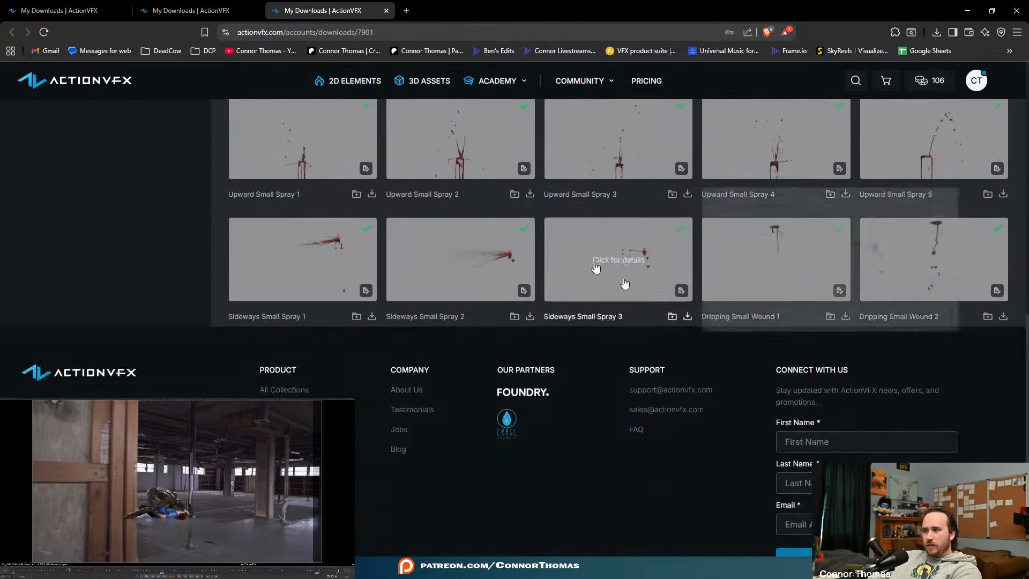
scroll(542, 429, "up", 5)
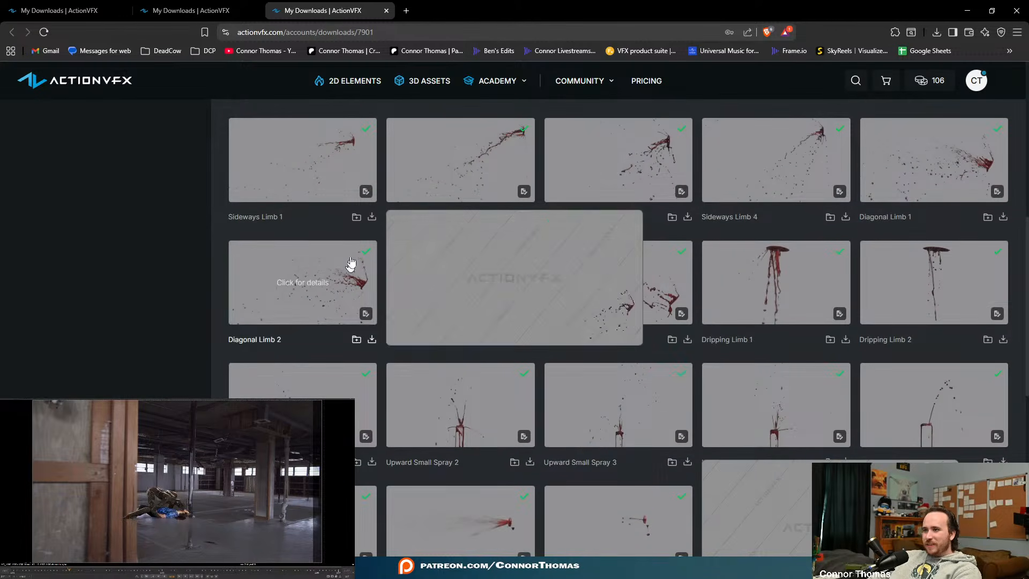
mouse_move(314, 158)
scroll(314, 161, "up", 4)
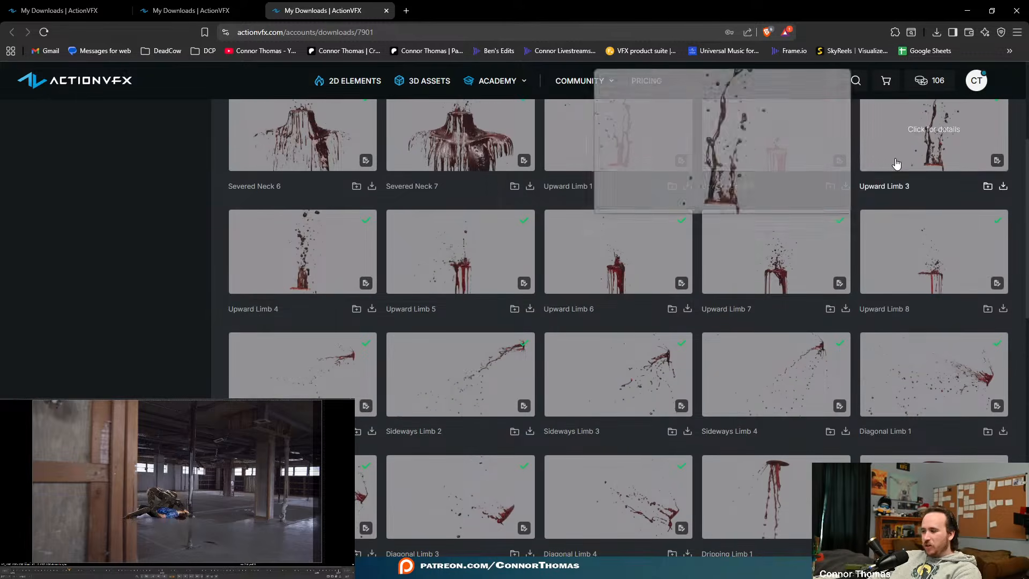
mouse_move(468, 138)
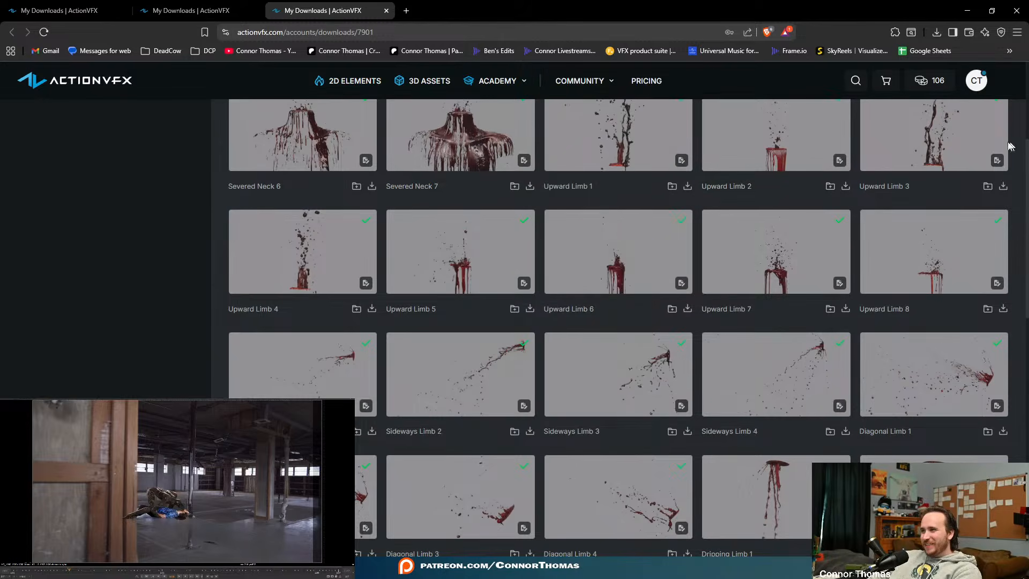
mouse_move(942, 275)
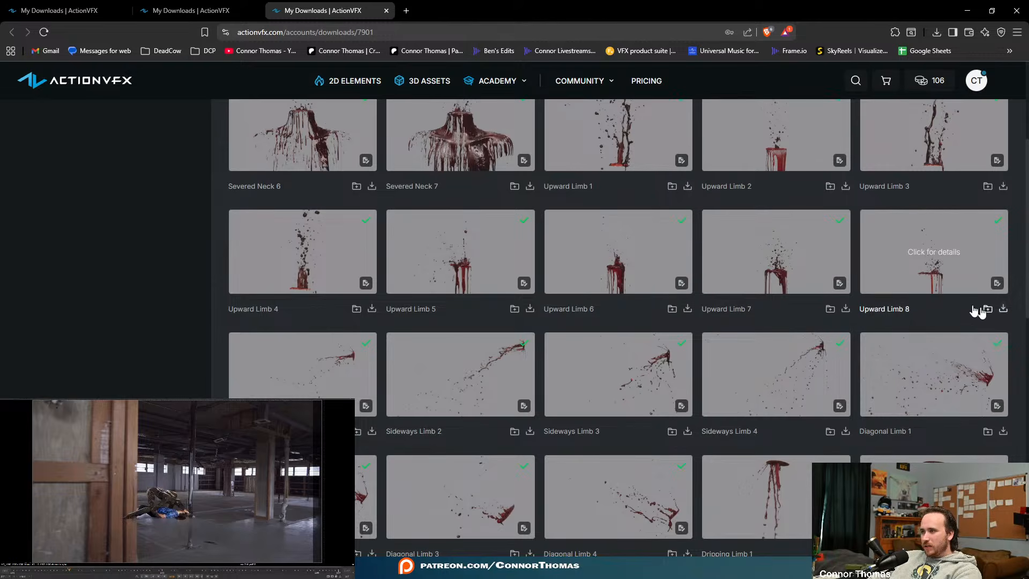
mouse_move(779, 271)
mouse_move(978, 394)
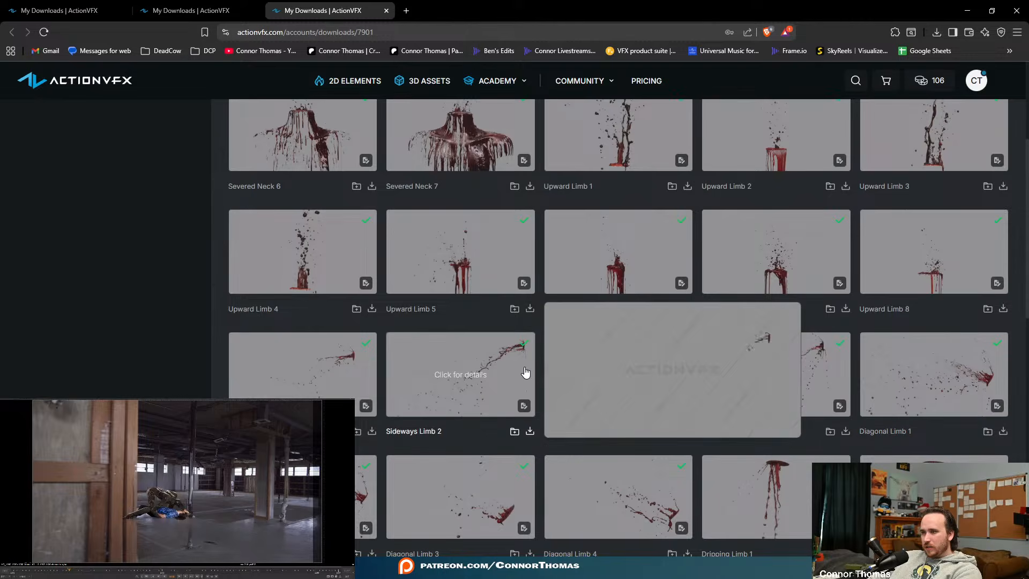
mouse_move(606, 273)
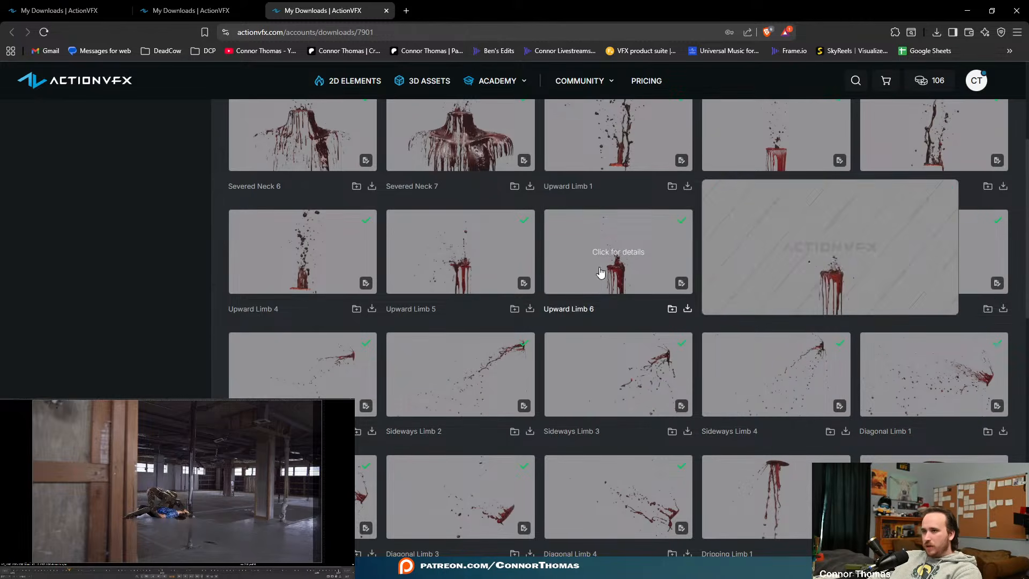
- Download the 2K ProRes version of Upward Limb 6 as Upward_Limb_6_2374_2K.mov into the avfx folder, and return to NukeX
left_click(688, 309)
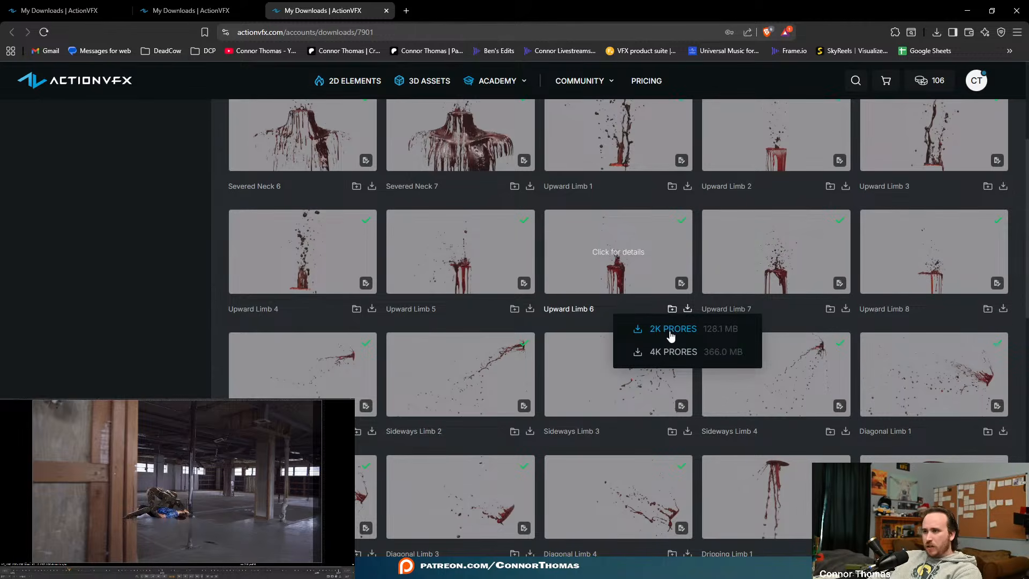
left_click(675, 334)
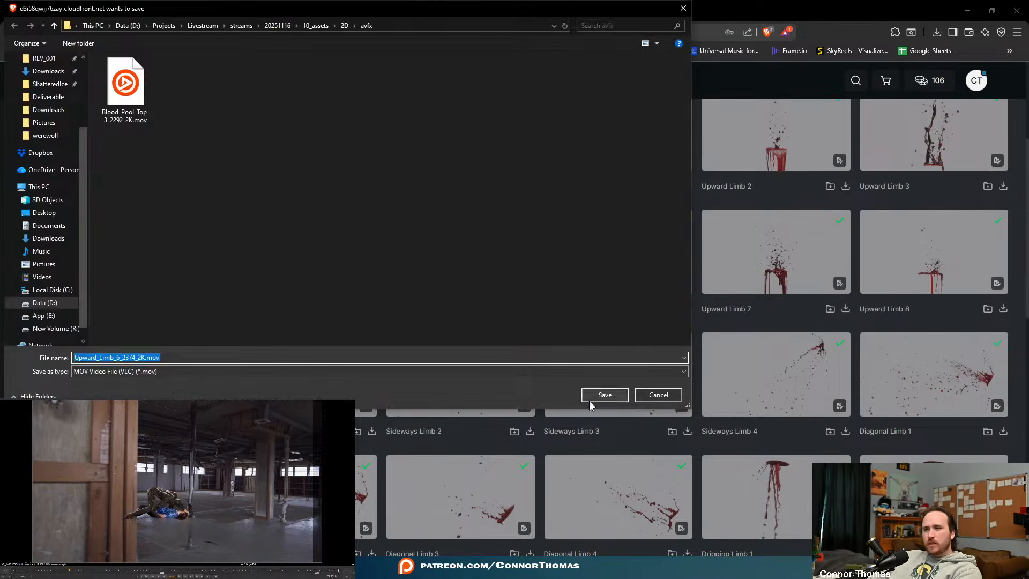
left_click(605, 394)
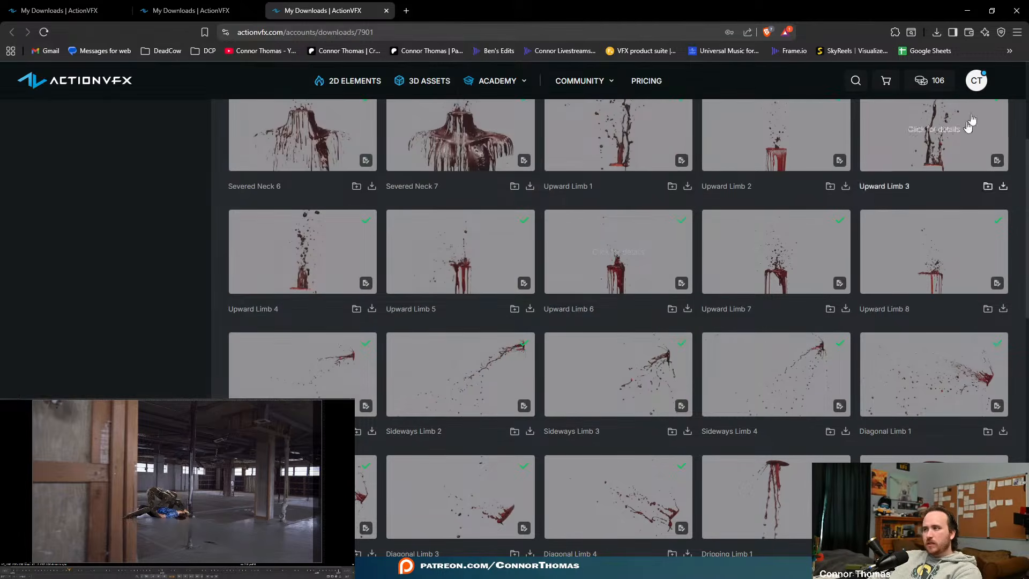
left_click(960, 10)
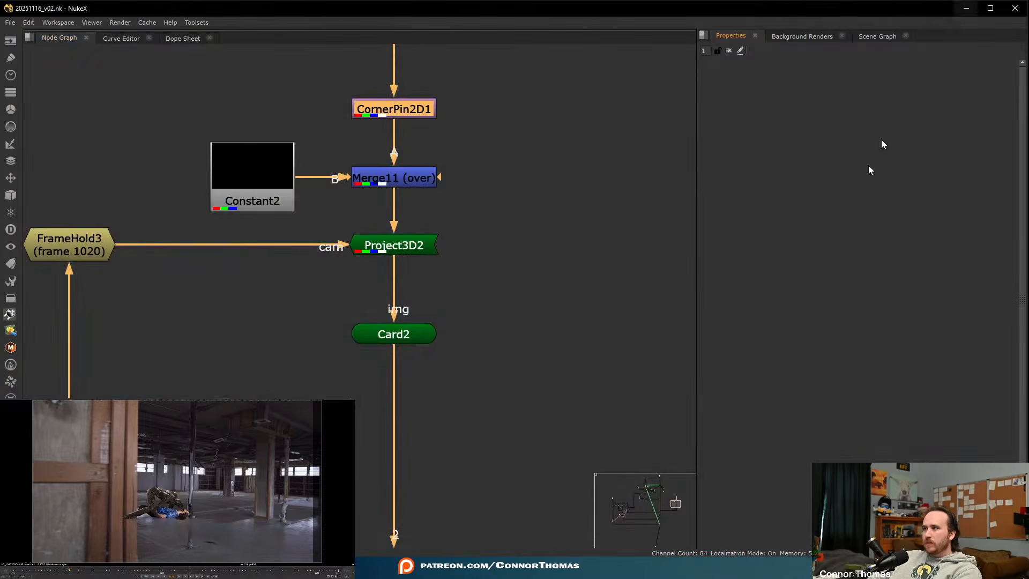
- Go to the start of the shot and inspect the victim's head and neck in the composite
scroll(506, 261, "down", 5)
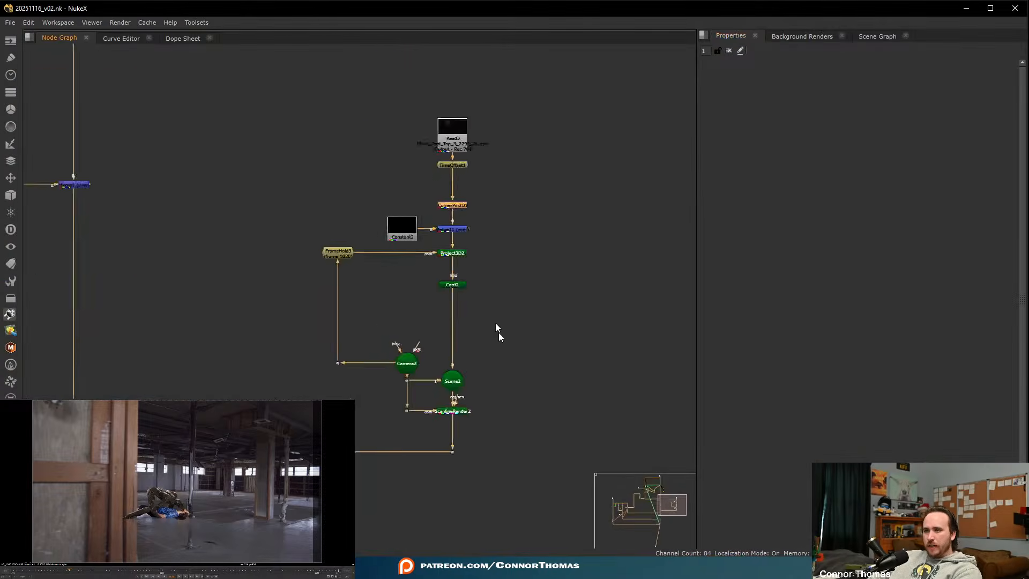
middle_click_drag(498, 333, 499, 239)
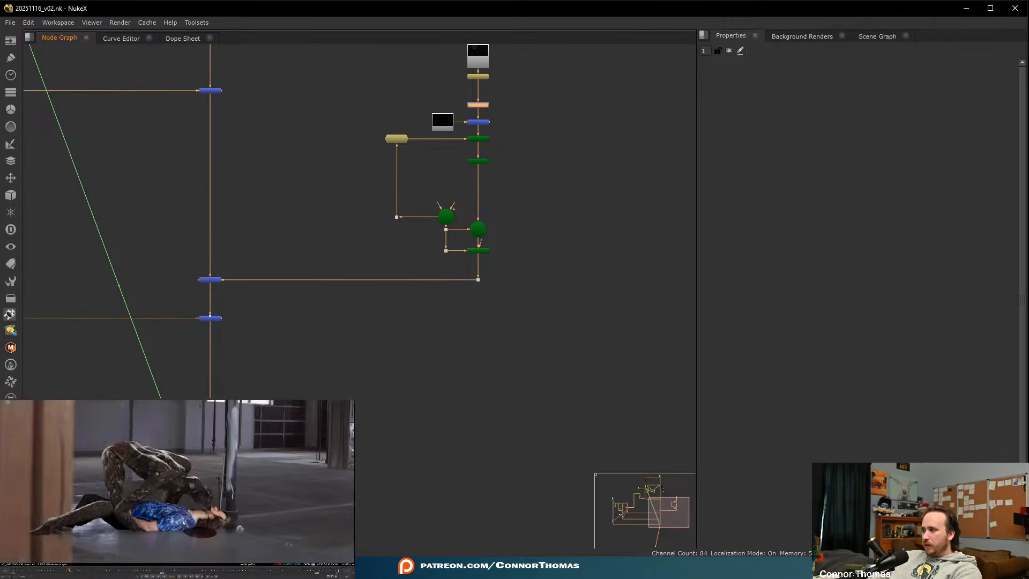
left_click(11, 574)
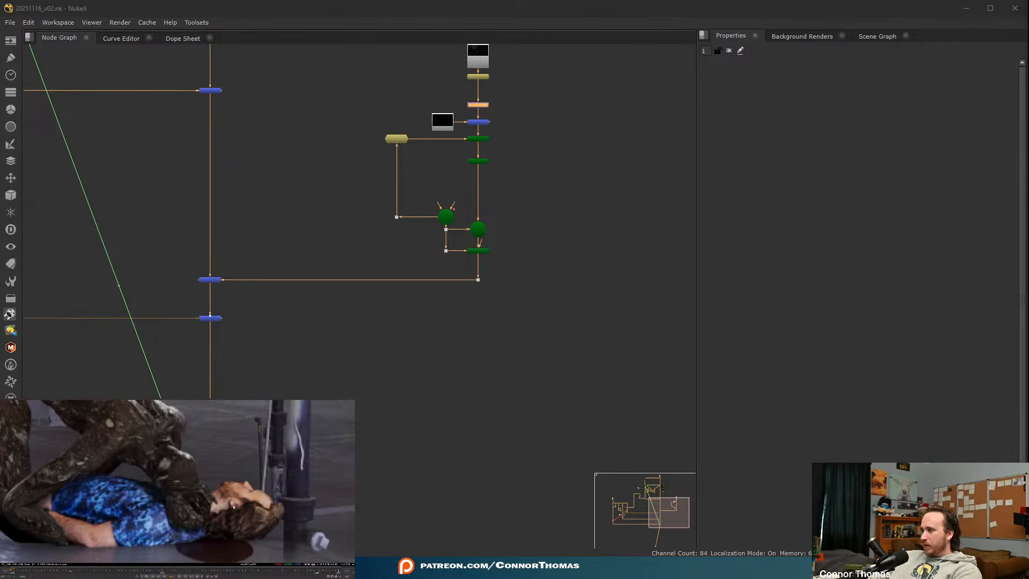
key("Right")
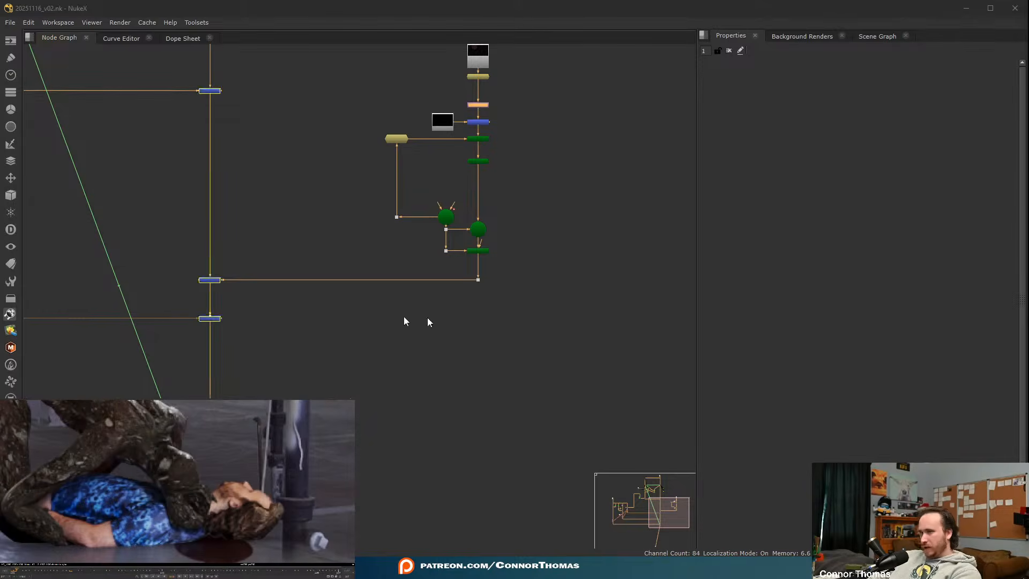
- Set the localization policy of the creature render Read2 to on
middle_click_drag(270, 235, 549, 377)
scroll(550, 376, "down", 3)
middle_click_drag(317, 280, 557, 254)
scroll(378, 280, "up", 4)
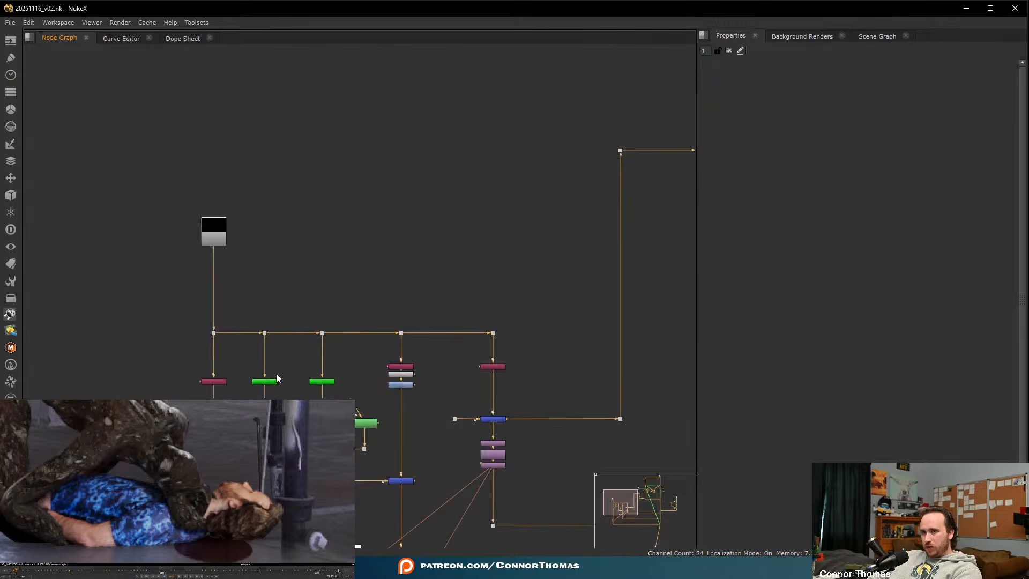
scroll(219, 245, "up", 5)
middle_click_drag(218, 236, 421, 251)
double_click(393, 208)
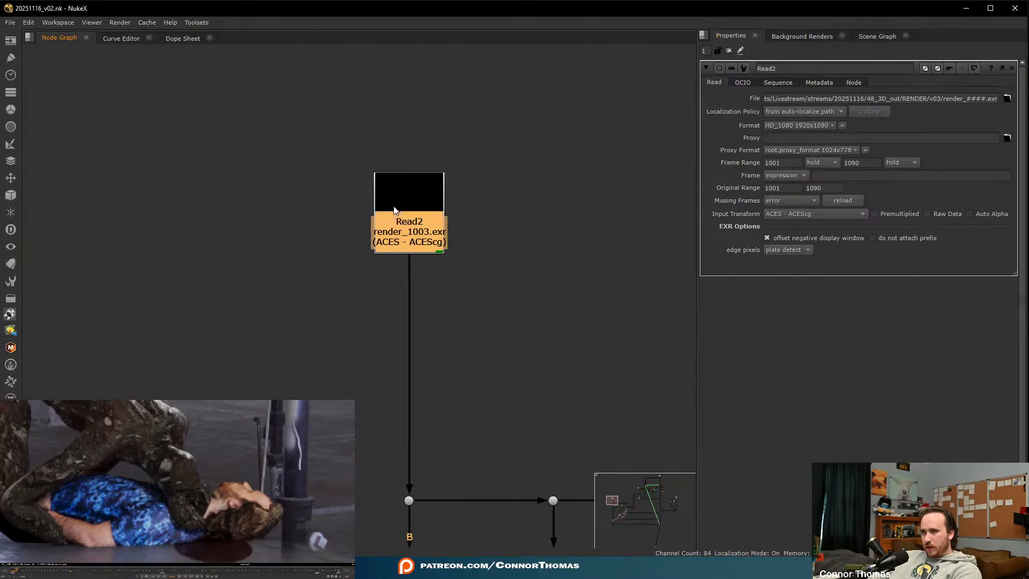
left_click(825, 111)
left_click(799, 101)
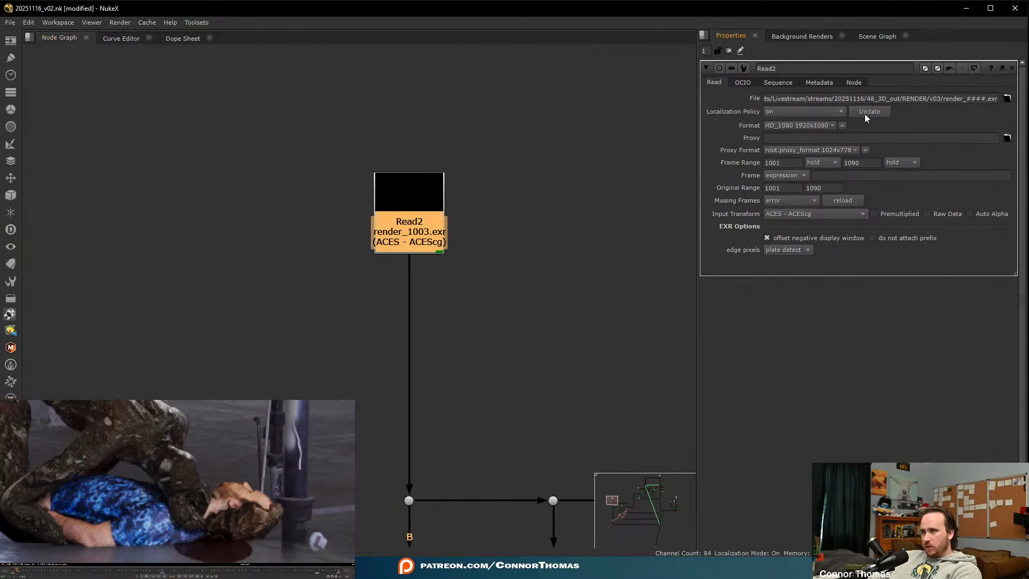
- Set the localization policy of the background plate Read1 to on
middle_click_drag(537, 222, 270, 271)
scroll(563, 232, "down", 5)
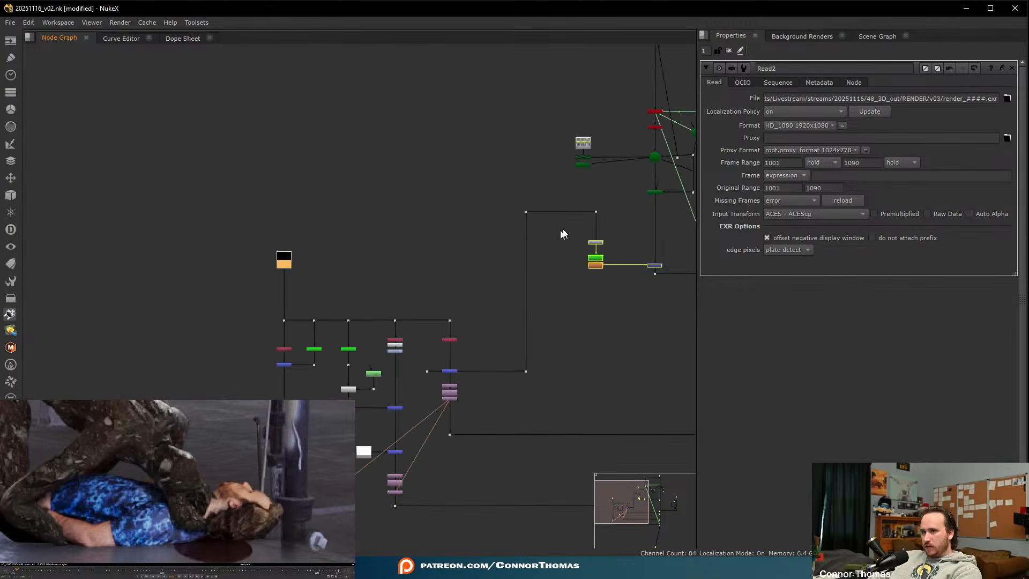
scroll(558, 232, "up", 8)
scroll(538, 170, "up", 1)
double_click(539, 165)
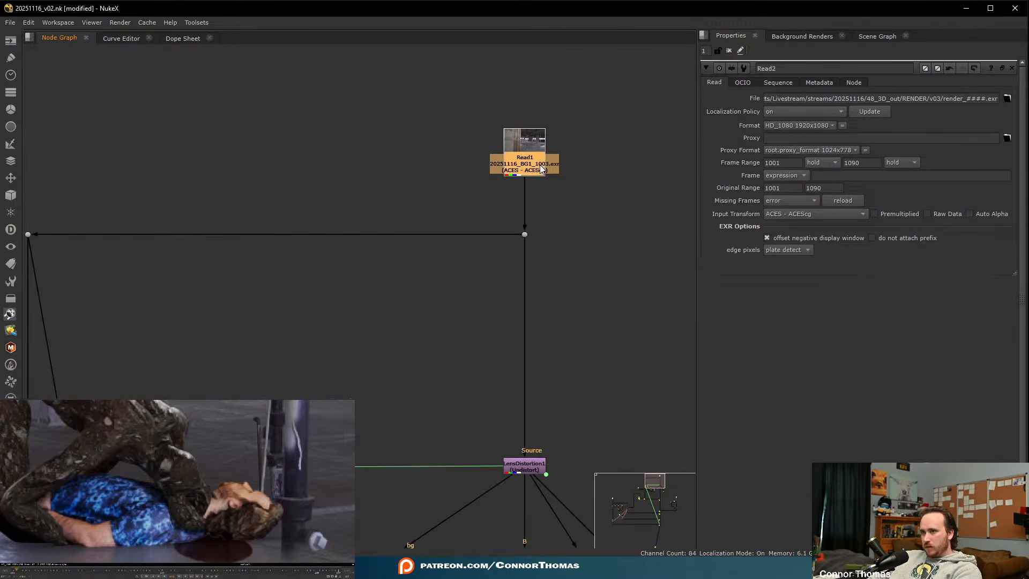
left_click(845, 114)
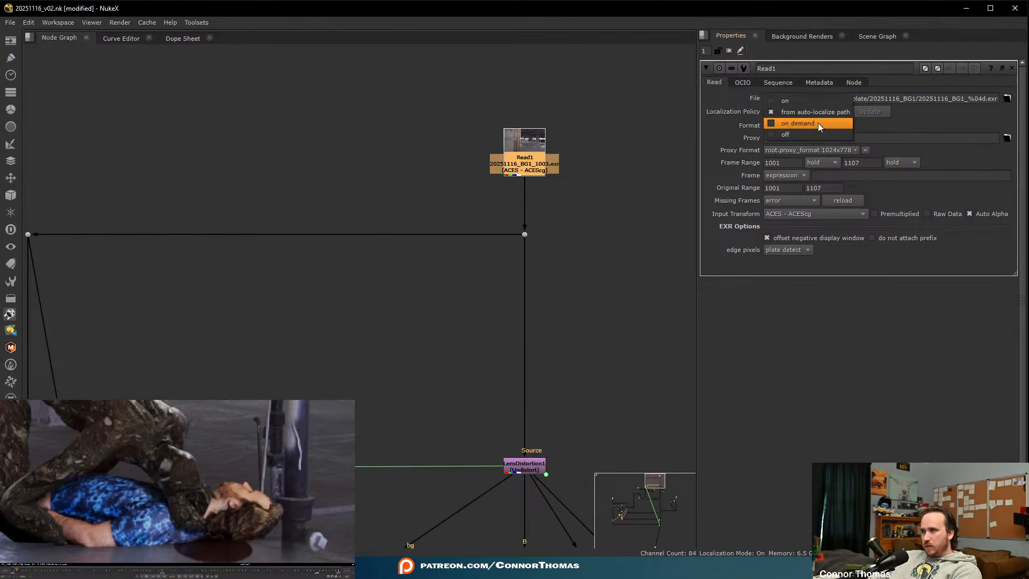
left_click(804, 101)
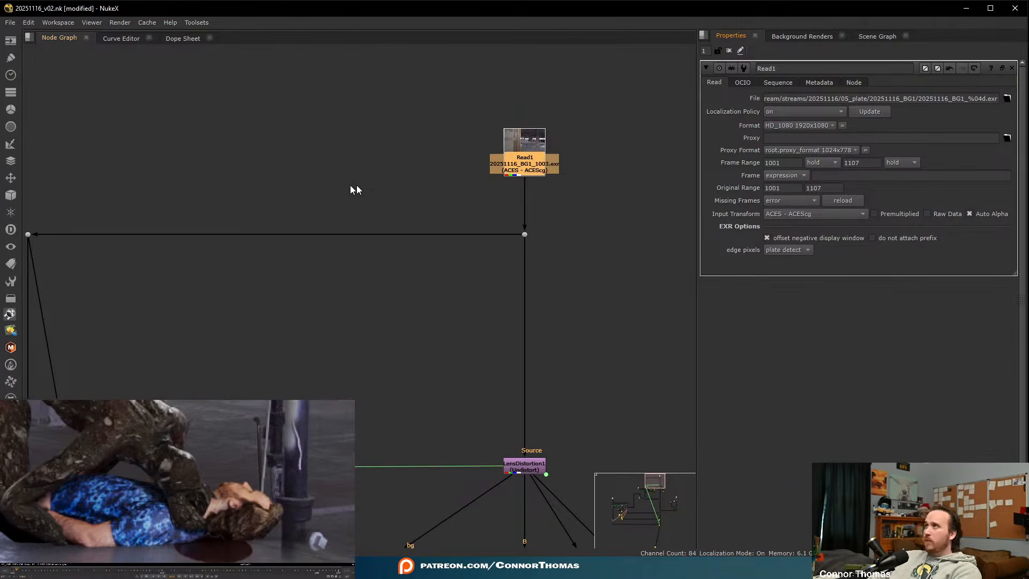
- Return to the creature render branch under Read2 and save the script
scroll(262, 395, "down", 5)
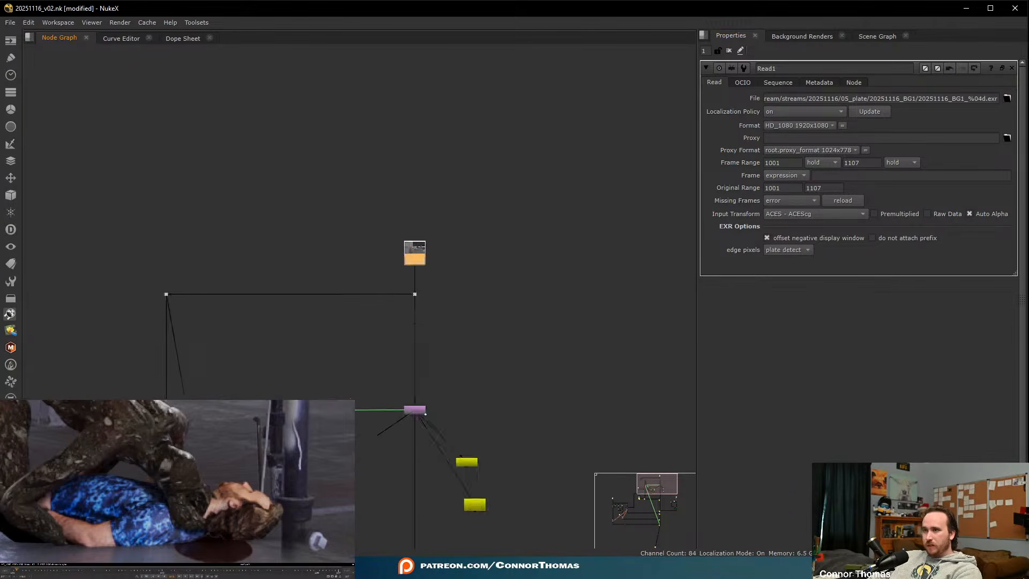
middle_click_drag(263, 405, 575, 165)
middle_click_drag(241, 324, 531, 267)
scroll(531, 267, "up", 1)
middle_click_drag(311, 383, 478, 358)
scroll(478, 358, "up", 3)
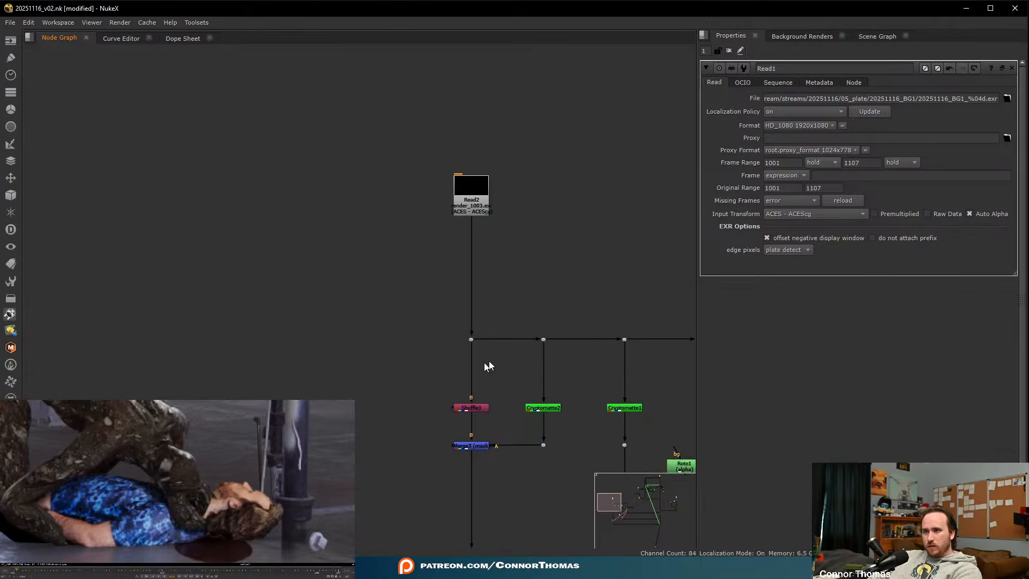
middle_click_drag(521, 329, 394, 315)
scroll(394, 315, "up", 2)
key("ctrl+s")
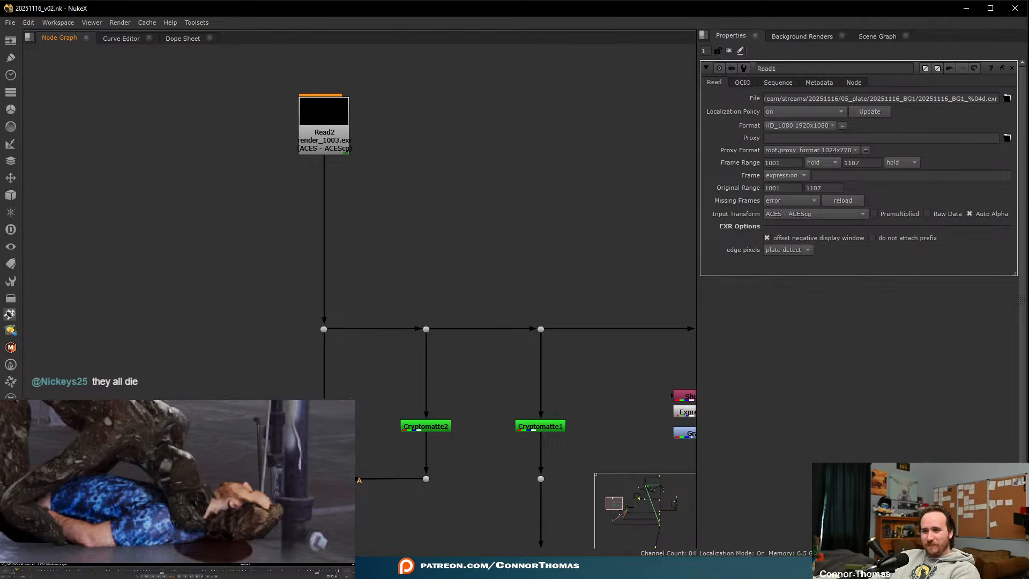
- Move Shuffle1 up closer to the branch point below Read2 and view its output
left_click_drag(324, 426, 324, 400)
left_click(284, 385)
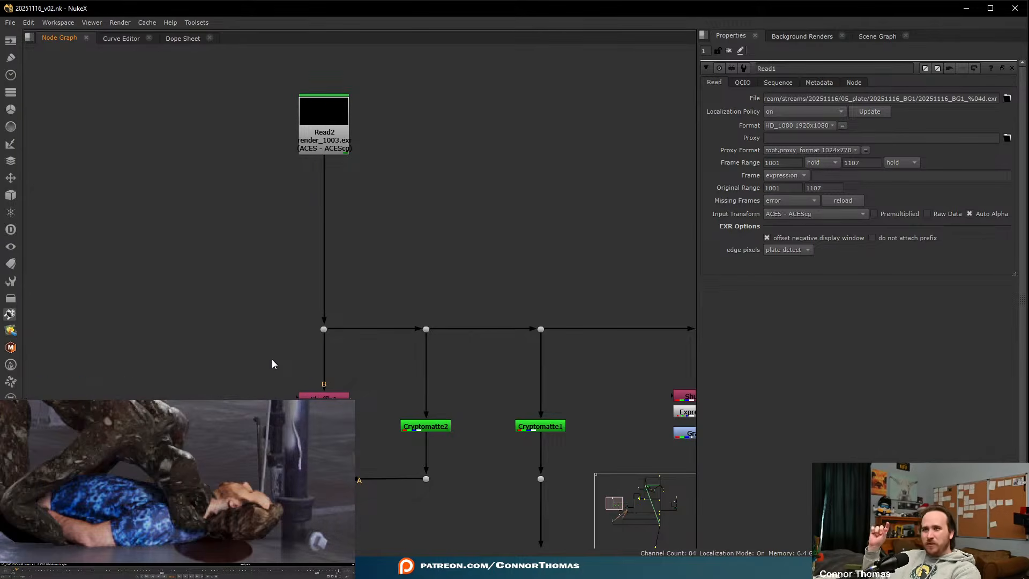
left_click_drag(261, 331, 380, 423)
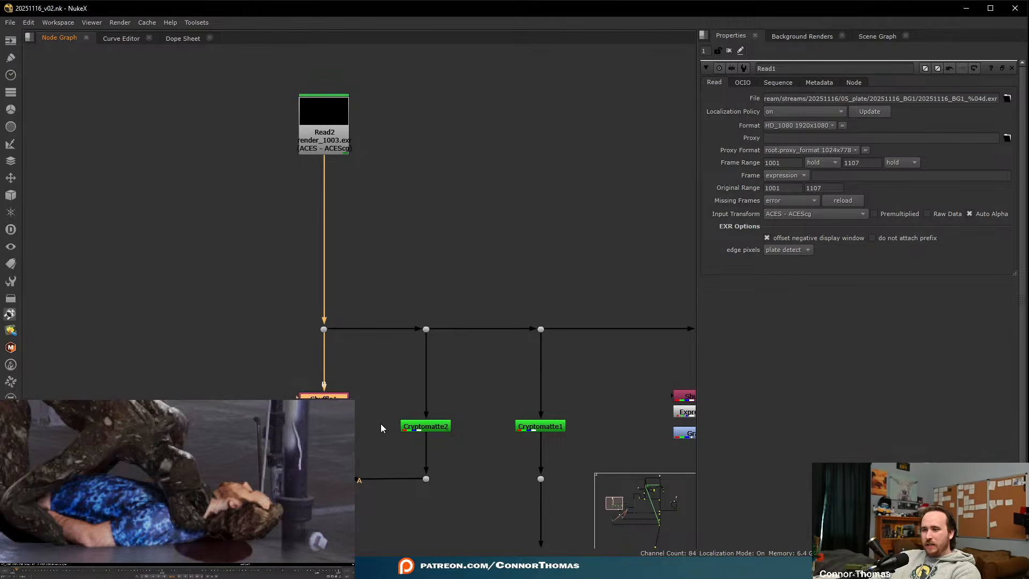
key("2")
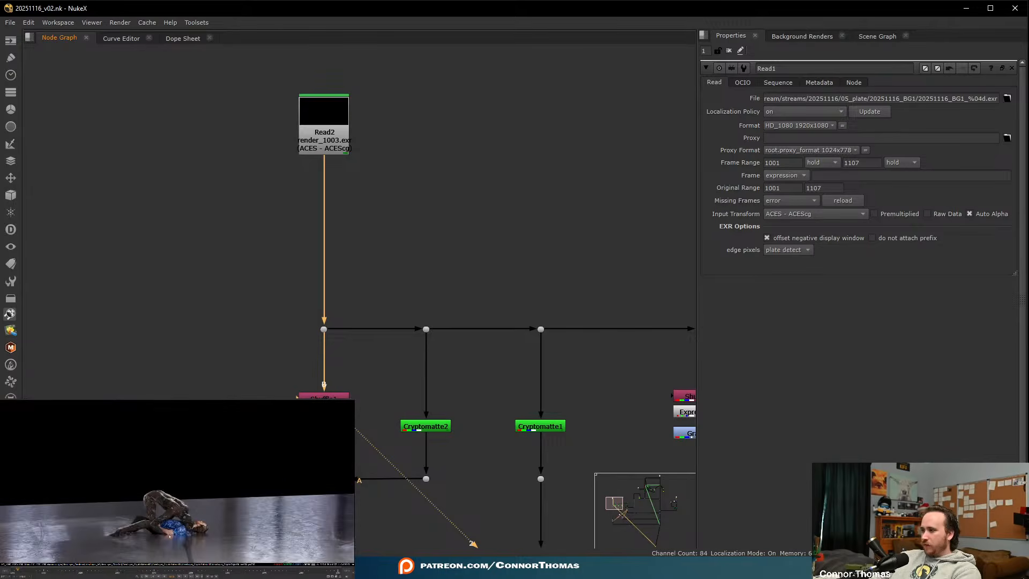
left_click(156, 531)
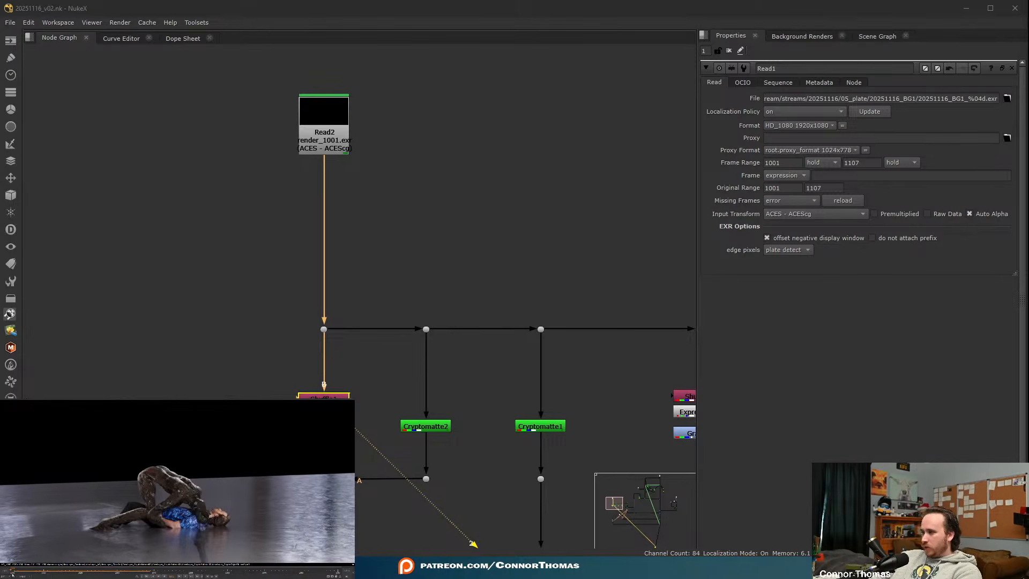
- Add a Tracker node beside the render branch, connect its input to Shuffle1 and view it
scroll(322, 321, "down", 3)
key("Tab")
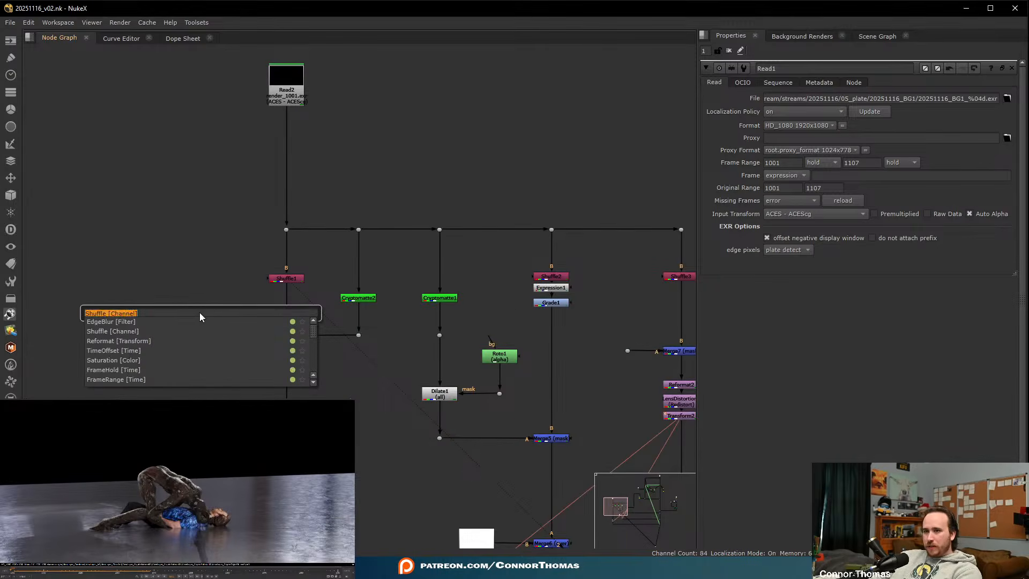
type("trac")
left_click(106, 330)
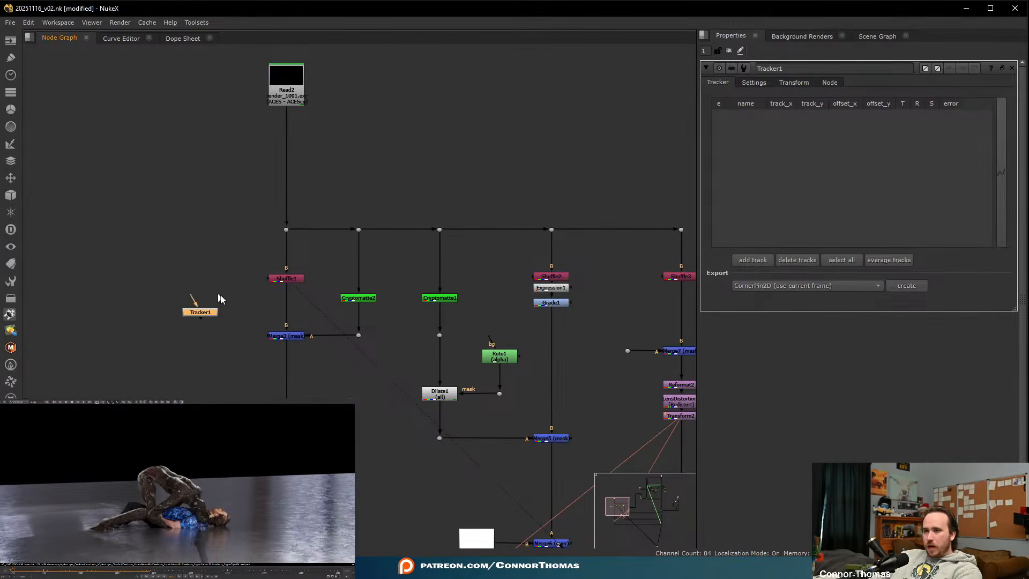
left_click_drag(194, 300, 204, 323)
key("1")
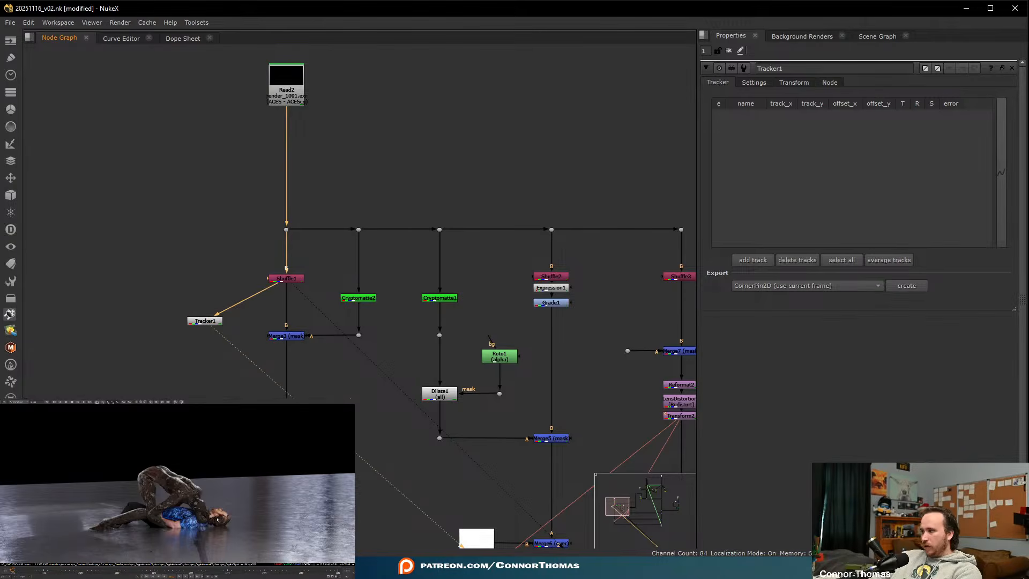
- Add a track in Tracker1 and place it on the victim's ear at about 1068.9, 337.6
left_click(753, 260)
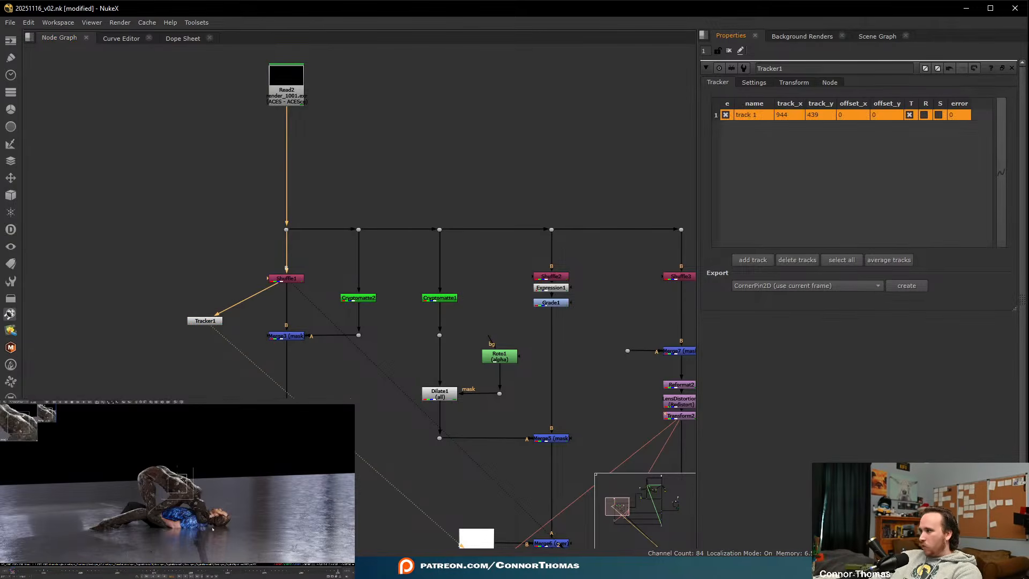
left_click_drag(179, 484, 199, 502)
scroll(221, 512, "up", 5)
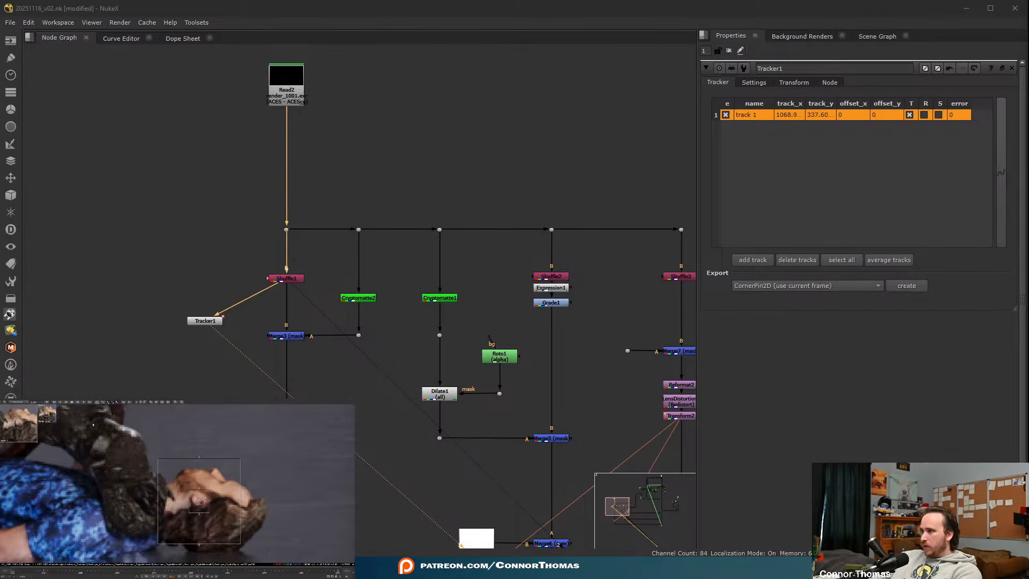
- Track the ear point forward through frame 1090 and check the result from the first frame
left_click(83, 402)
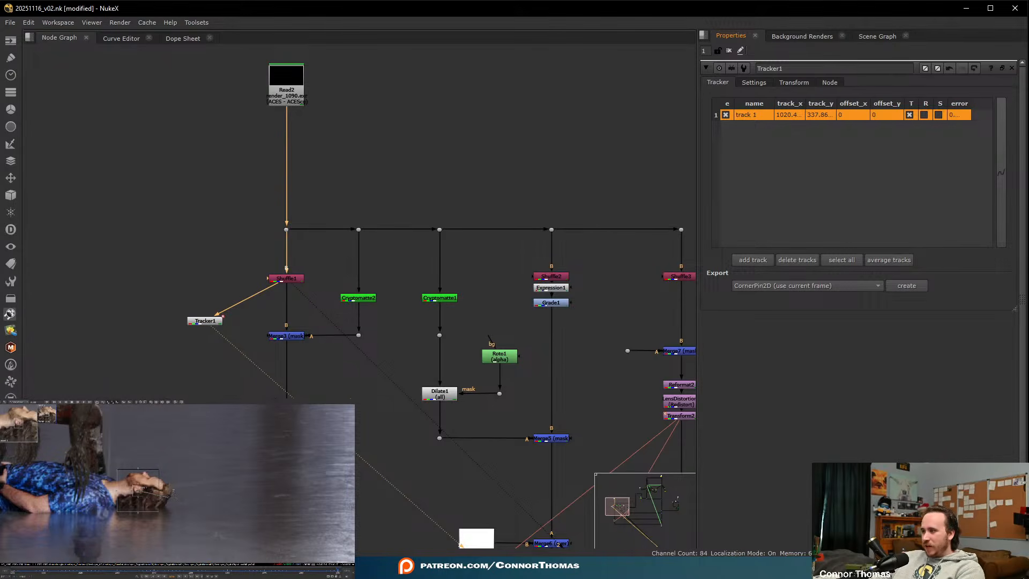
left_click(11, 573)
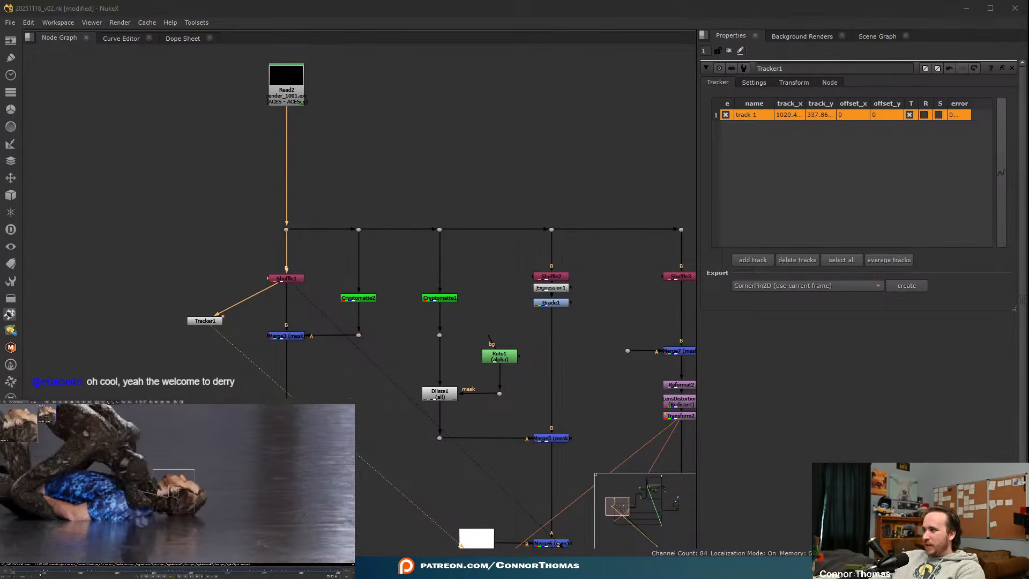
scroll(184, 506, "up", 4)
scroll(154, 533, "up", 1)
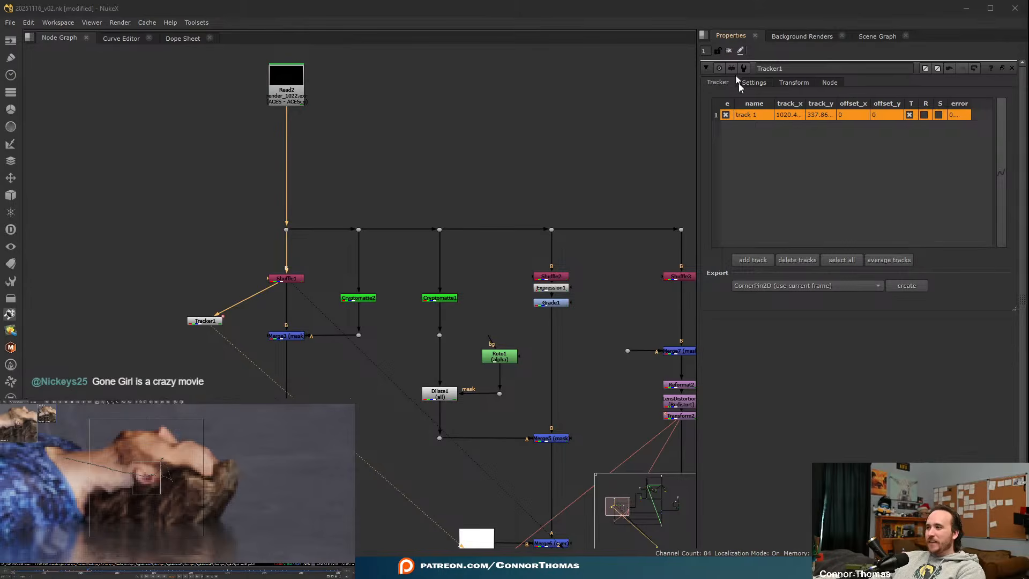
- Export a Transform (match-move) from Tracker1 at frame 1022 and place the new node below the tracker
left_click(802, 289)
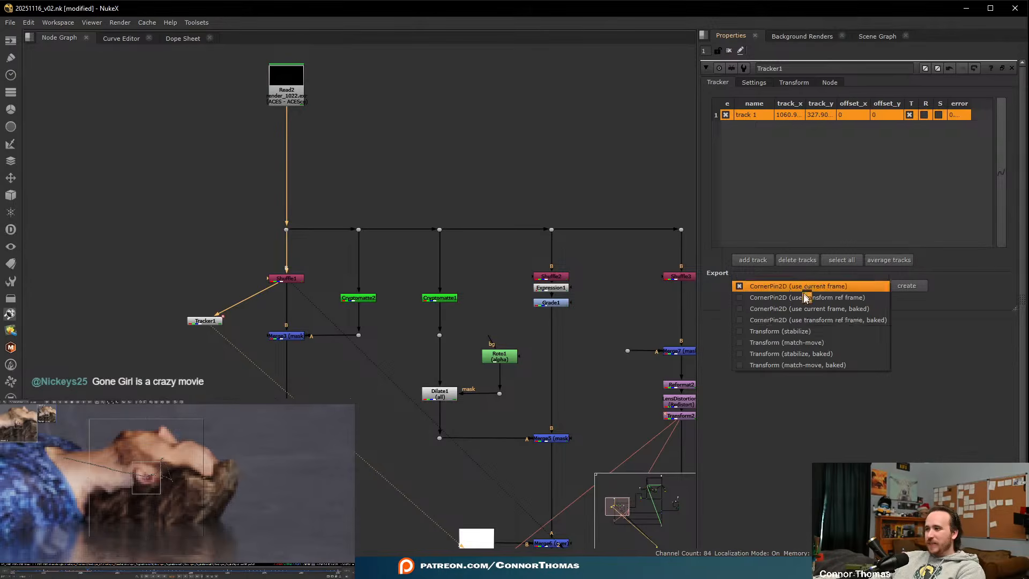
left_click(824, 347)
scroll(231, 197, "down", 2)
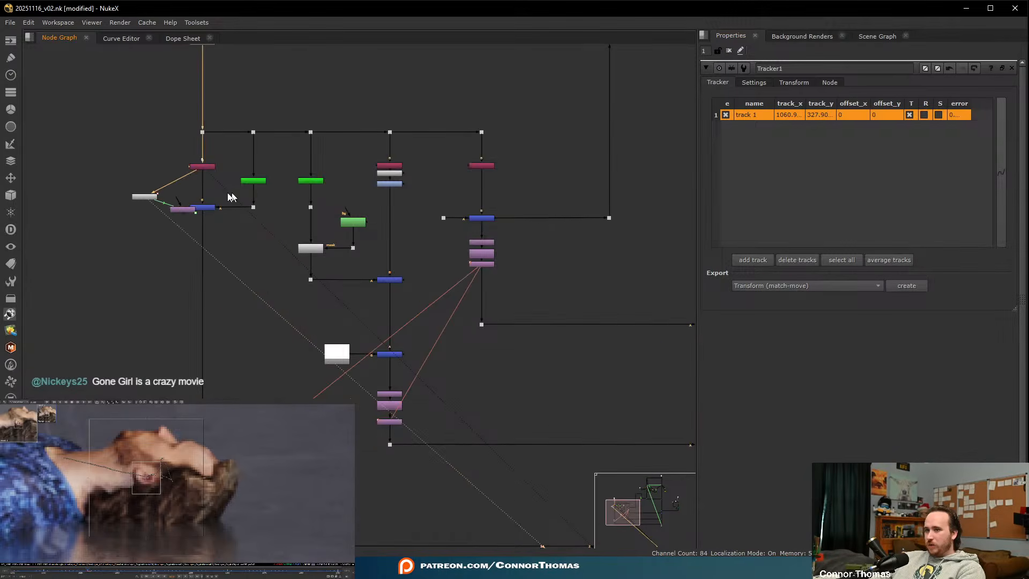
left_click_drag(179, 207, 149, 304)
- View the main comp branch and move the node below its last merge farther down to make room
middle_click_drag(287, 268, 186, 321)
scroll(186, 322, "down", 3)
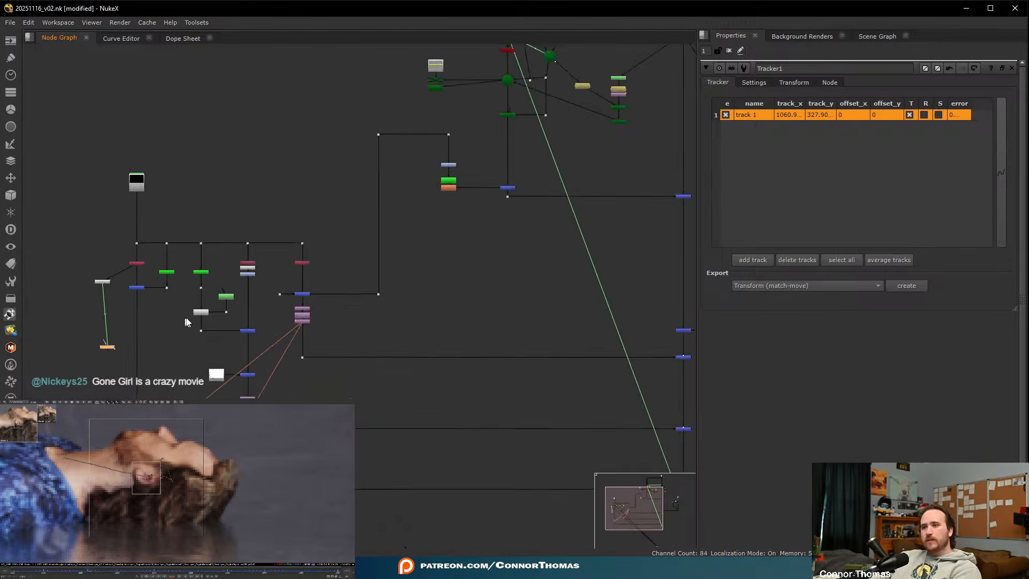
middle_click_drag(365, 366, 261, 288)
middle_click_drag(594, 298, 400, 217)
scroll(401, 218, "down", 3)
middle_click_drag(466, 215, 406, 332)
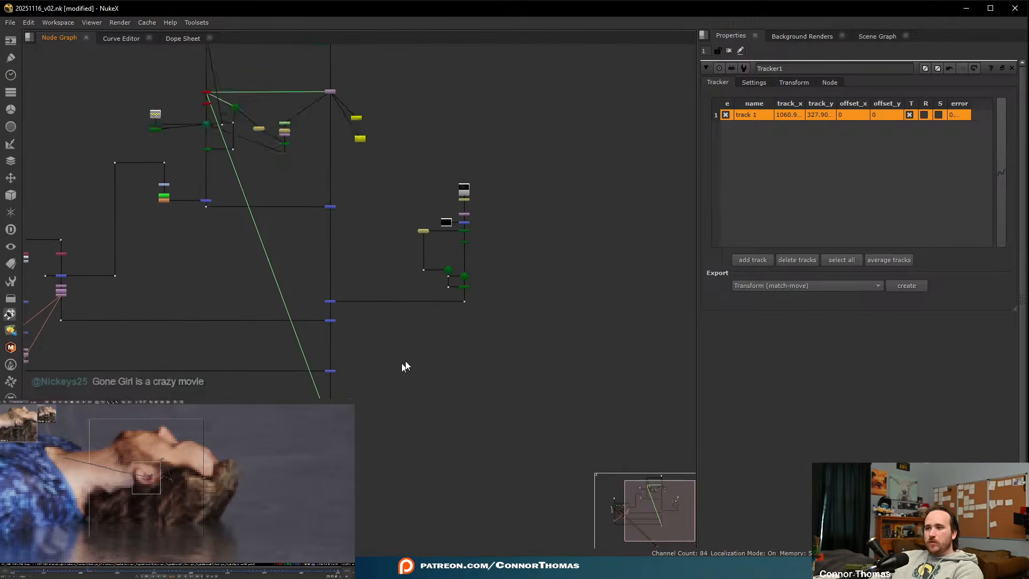
middle_click_drag(314, 362, 424, 311)
left_click_drag(424, 315, 482, 340)
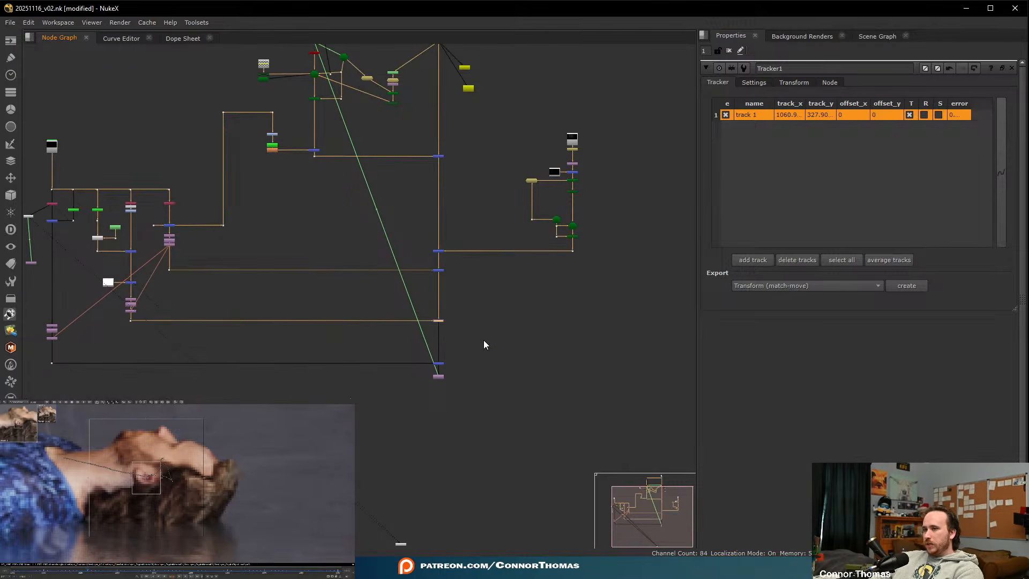
key("1")
left_click_drag(424, 350, 438, 459)
scroll(455, 381, "up", 4)
left_click(453, 379)
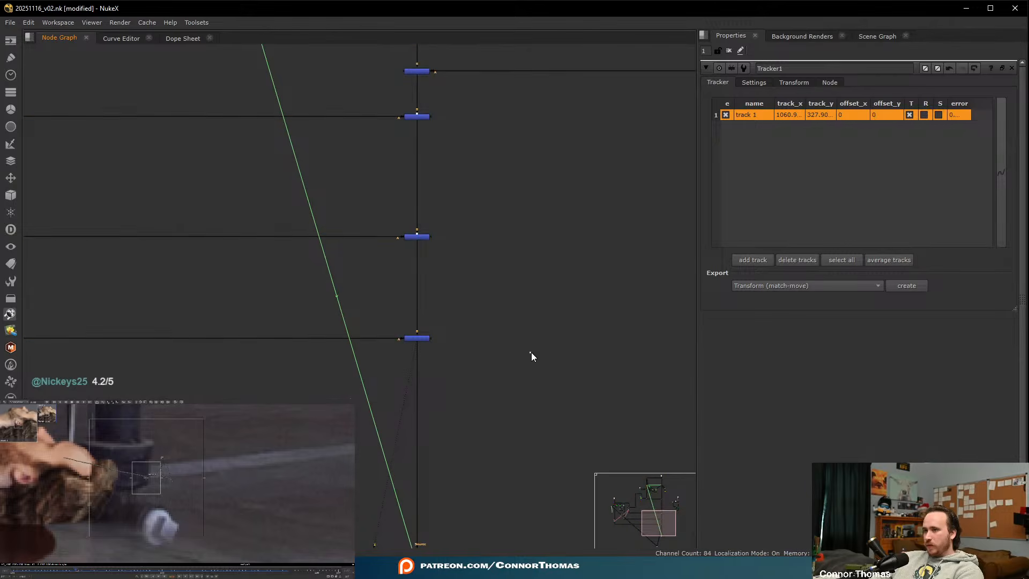
- Read in Upward_Limb_6_2374_2K.mov and place its node beside the end of the main comp branch
key("r")
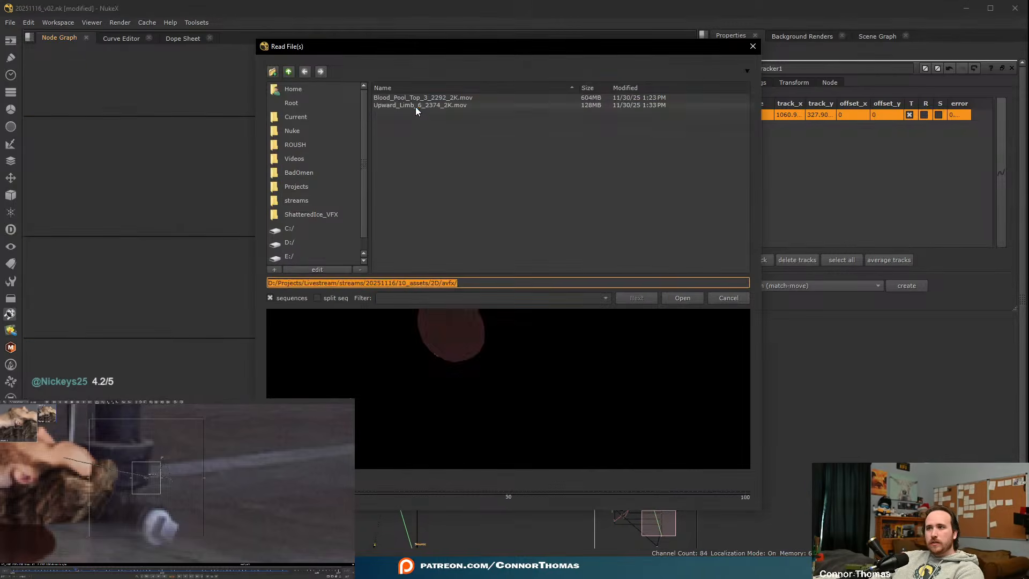
left_click(416, 105)
double_click(415, 106)
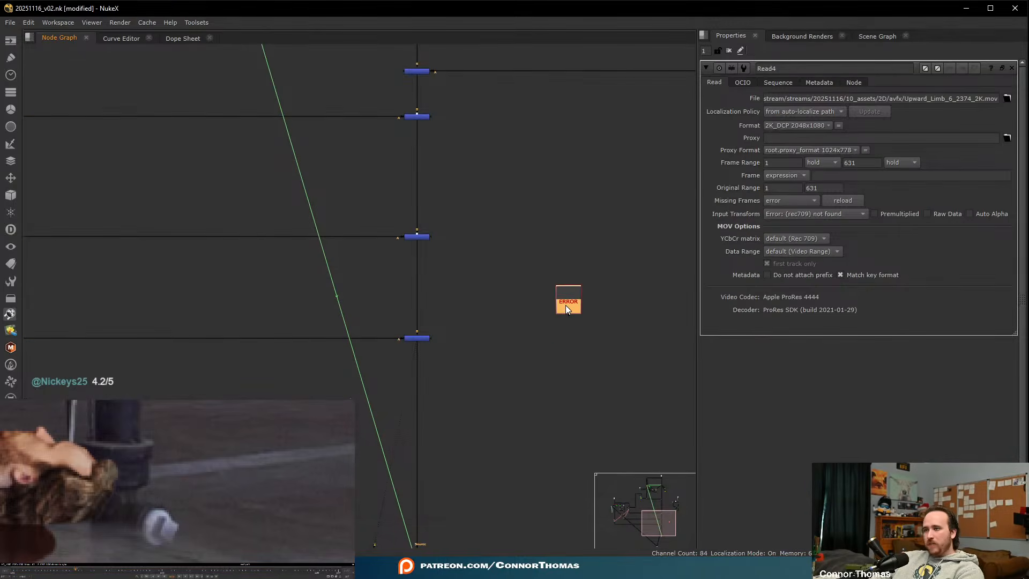
left_click_drag(565, 304, 549, 331)
- Set the blood clip's input transform to Output - Rec.709 and view the clip on its own across the full frame
left_click(821, 215)
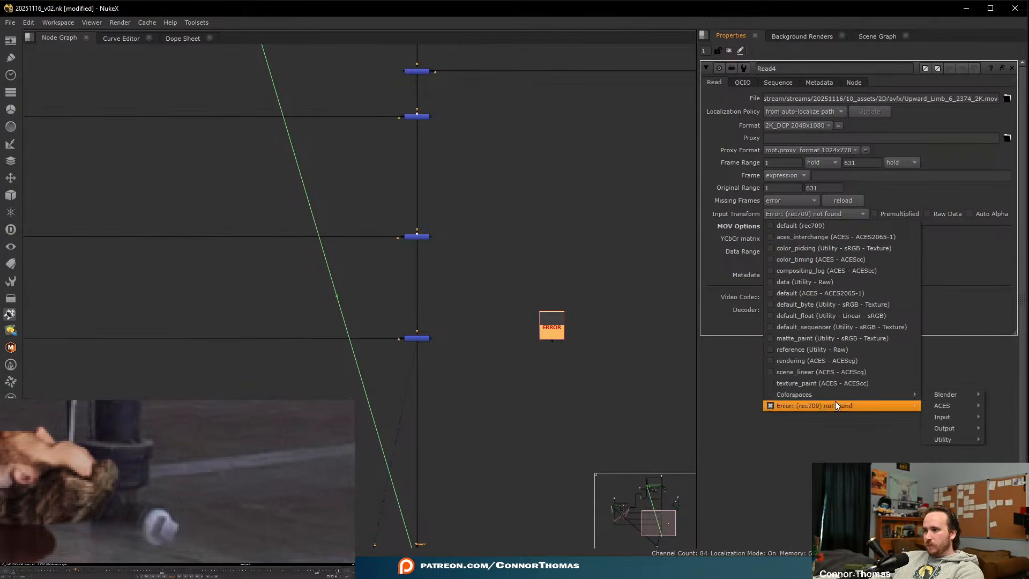
mouse_move(950, 427)
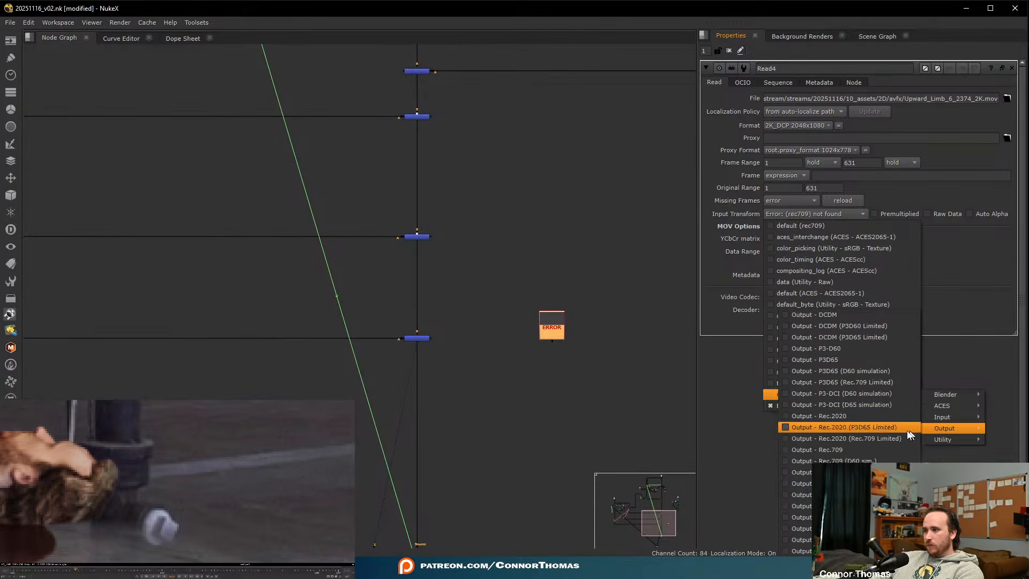
left_click(842, 451)
left_click_drag(553, 333, 551, 334)
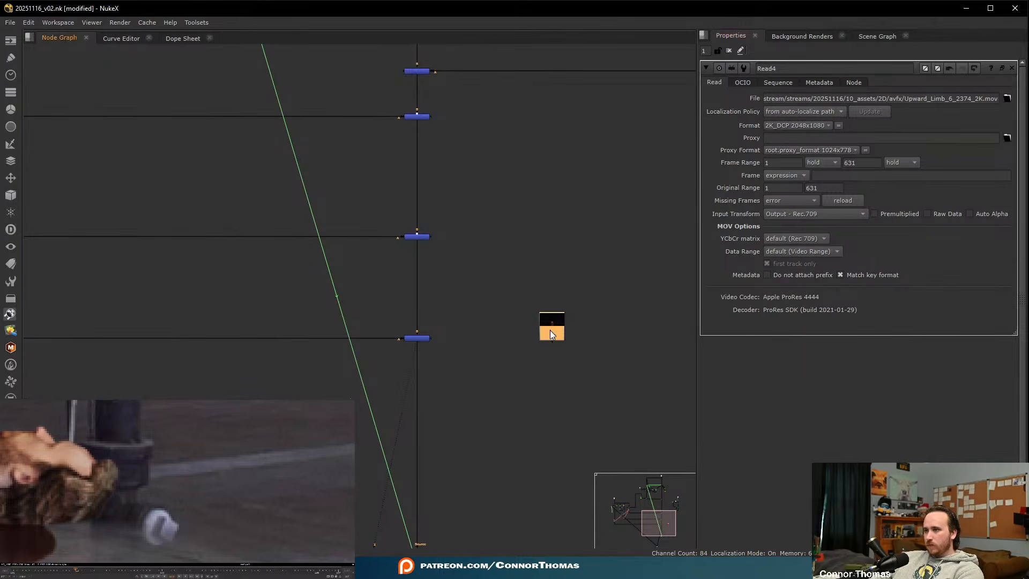
left_click(553, 348, "ctrl+shift")
scroll(183, 499, "down", 6)
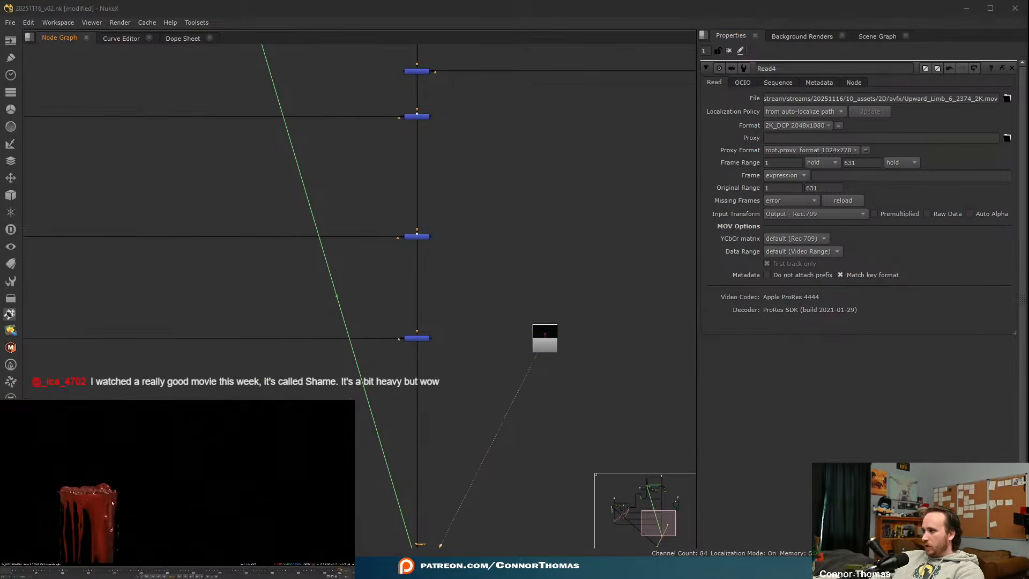
scroll(183, 498, "down", 4)
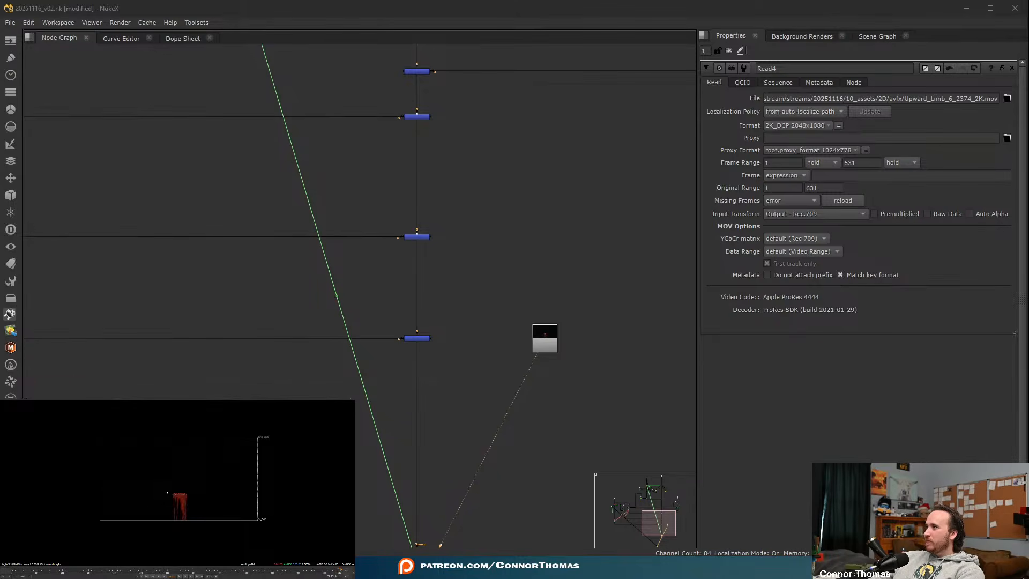
scroll(568, 369, "up", 3)
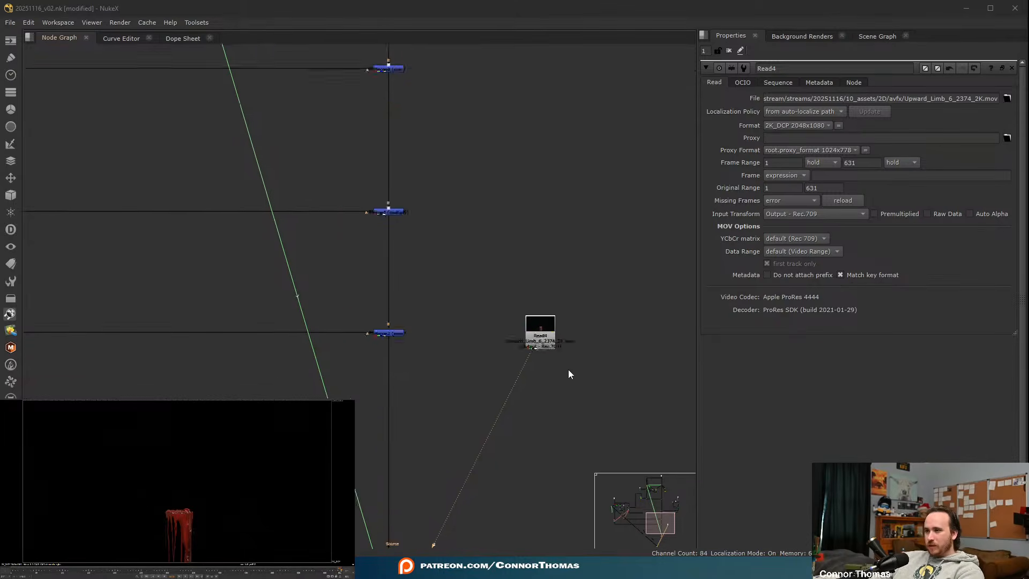
left_click(532, 327)
key("Tab")
type("trans")
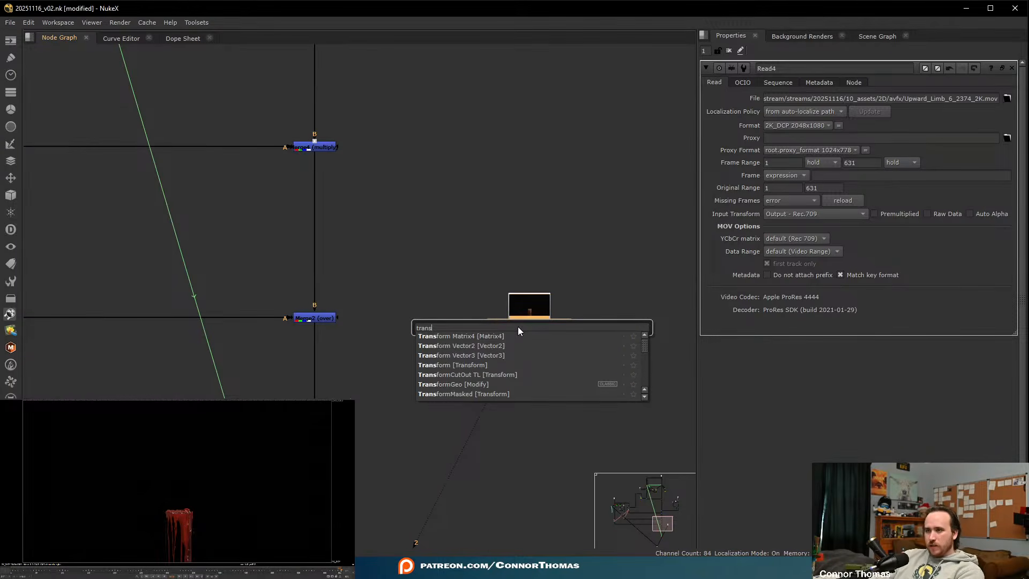
key("Up")
key("ctrl+a")
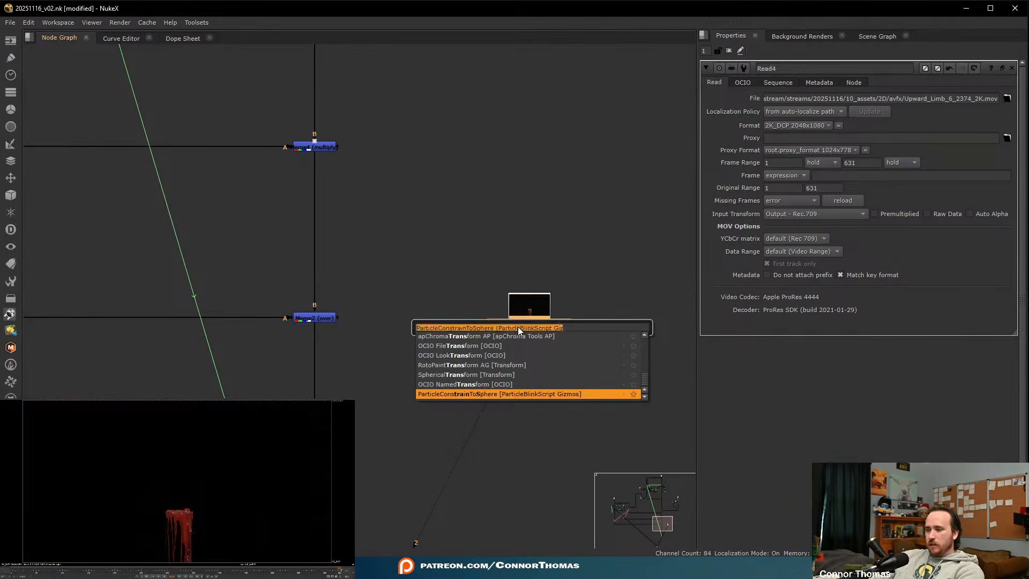
key("BackSpace")
left_click(610, 464)
- Add a Transform node below the blood clip and merge it over the end of the main comp branch
left_click(520, 336)
key("t")
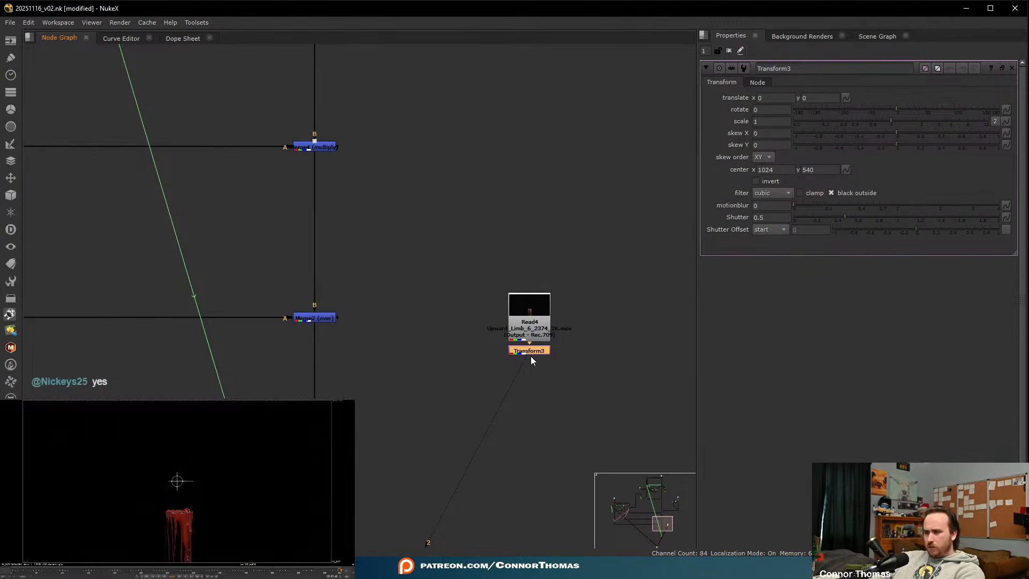
key("m")
left_click_drag(598, 354, 323, 440)
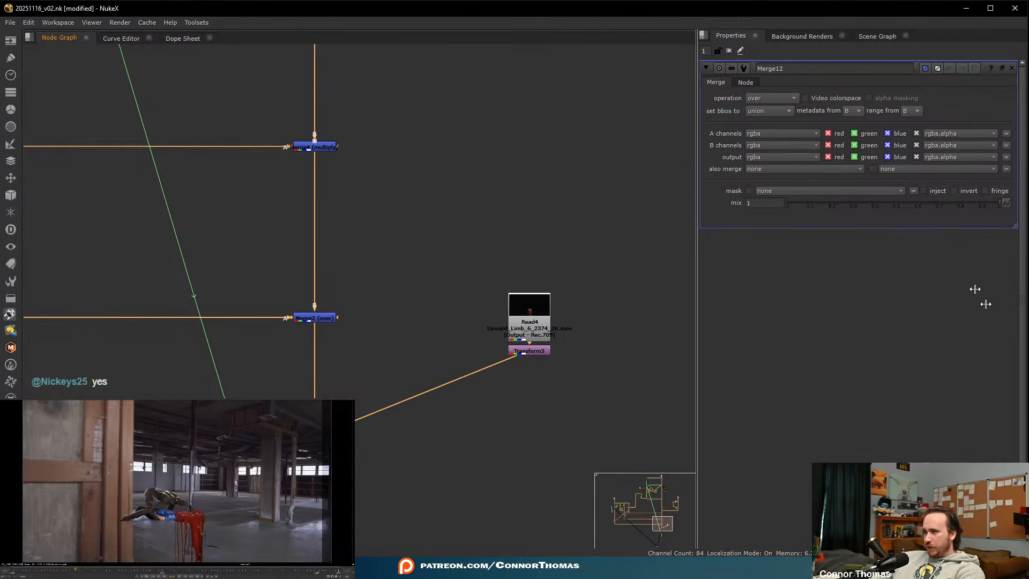
- Scale the blood element to 0.106 and translate it to about -56.6, -177.1 so it sits on the victim's neck
double_click(542, 353)
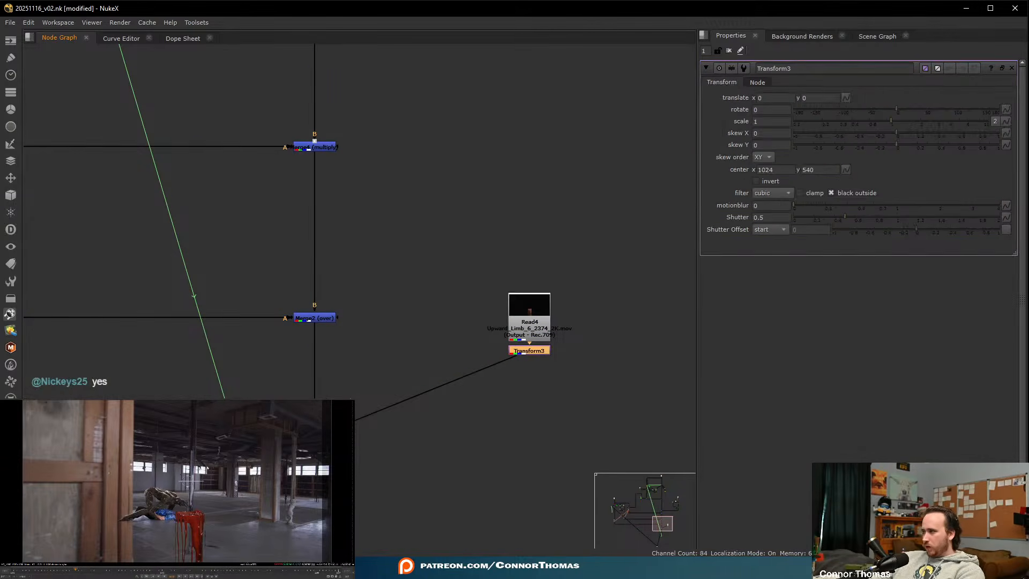
left_click_drag(892, 123, 810, 121)
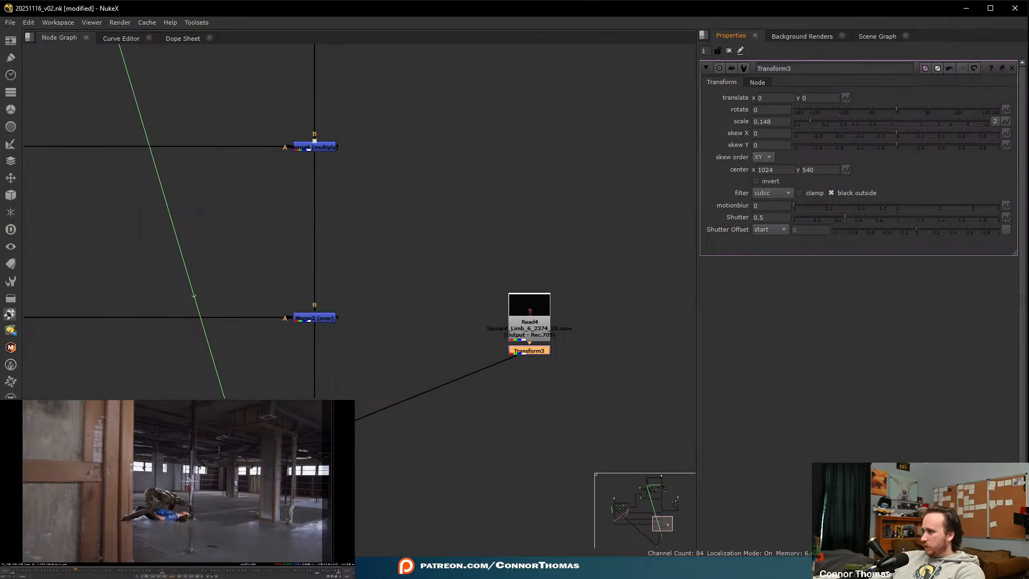
left_click_drag(189, 480, 177, 506)
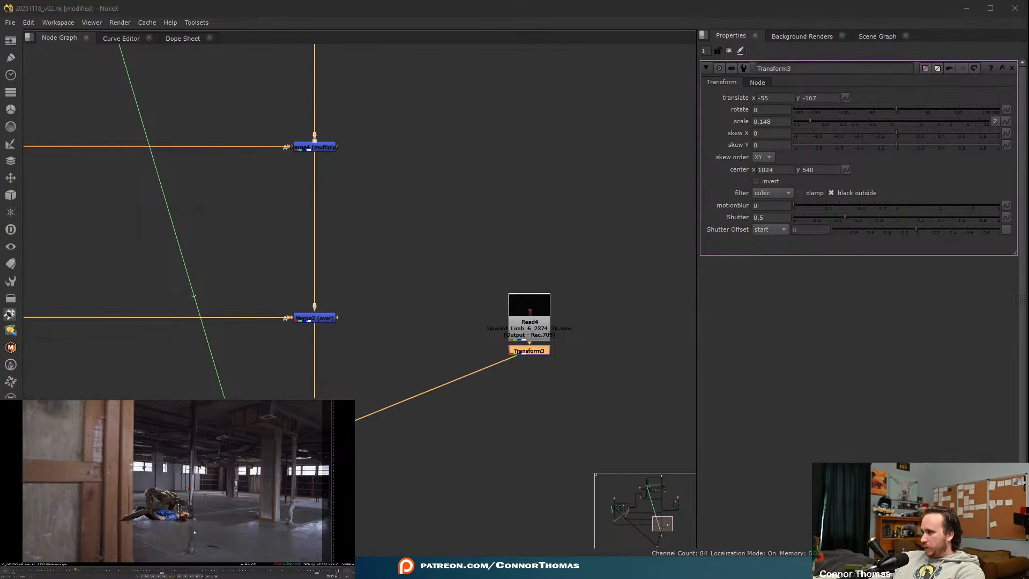
scroll(187, 523, "up", 8)
middle_click_drag(187, 523, 221, 554)
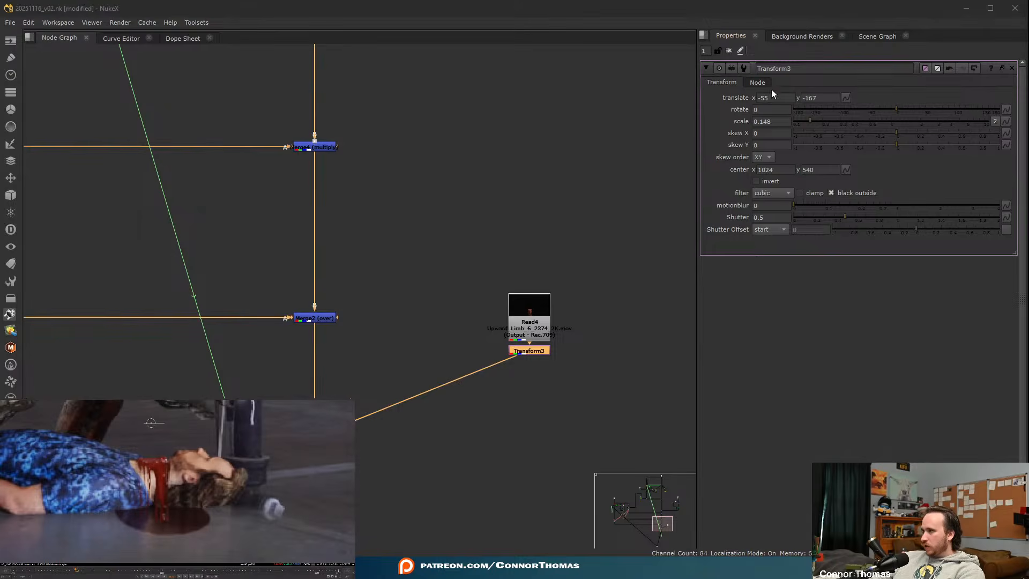
left_click_drag(813, 121, 792, 120)
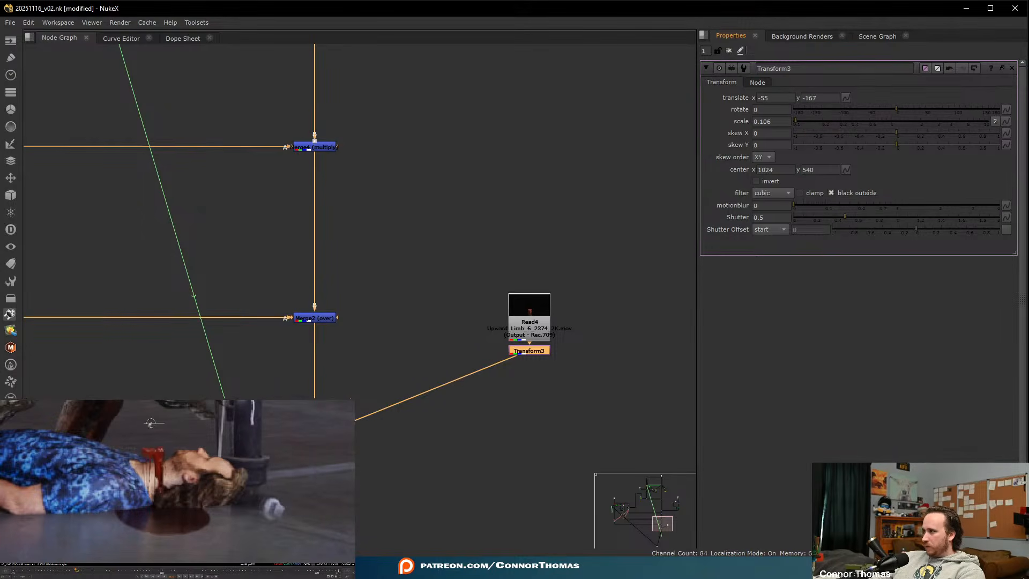
left_click_drag(150, 423, 149, 435)
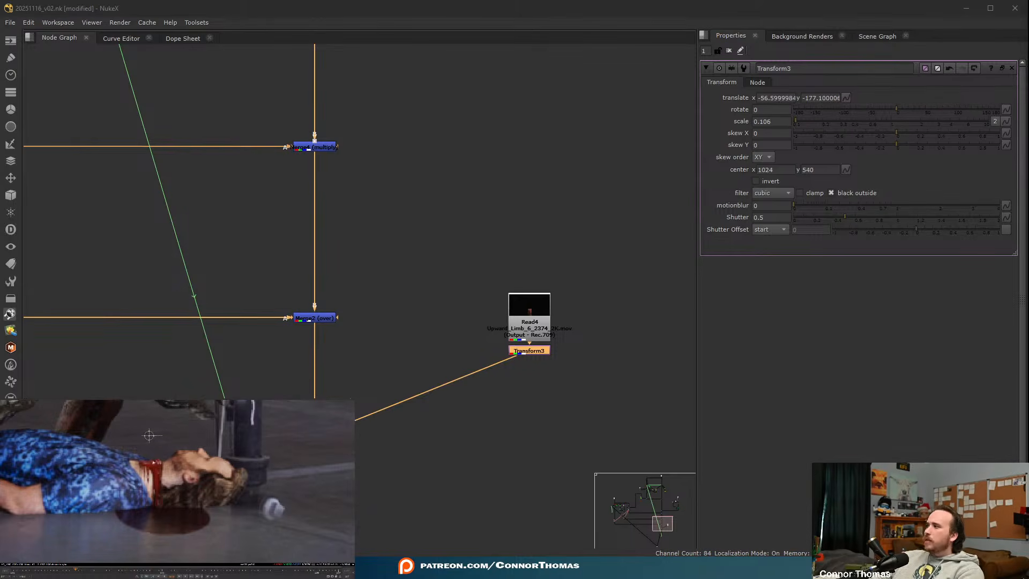
- Move the blood clip's Read node up and insert a GridWarp node between it and the Transform
left_click_drag(527, 312, 528, 263)
key("Tab")
type("grid")
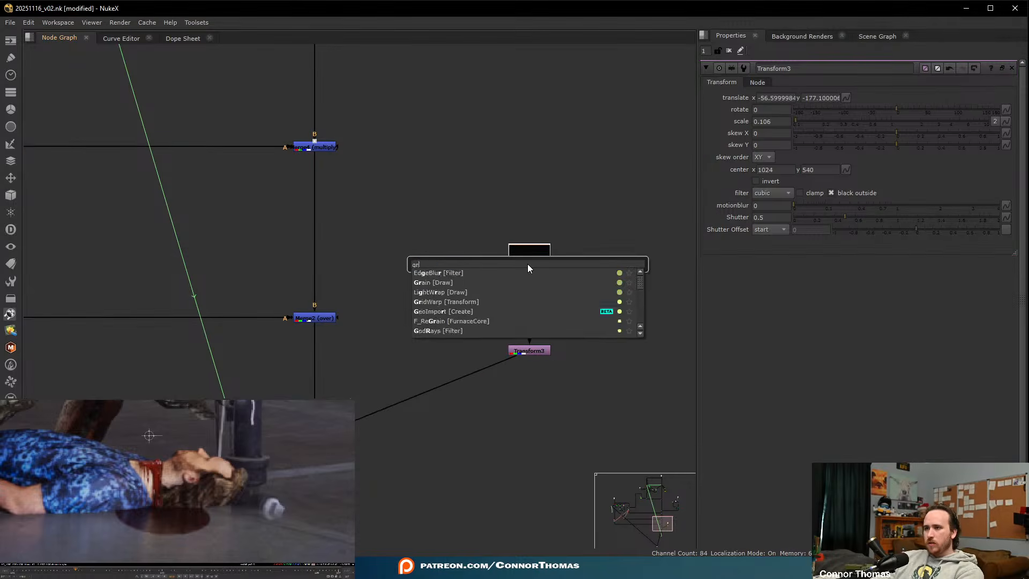
key("Return")
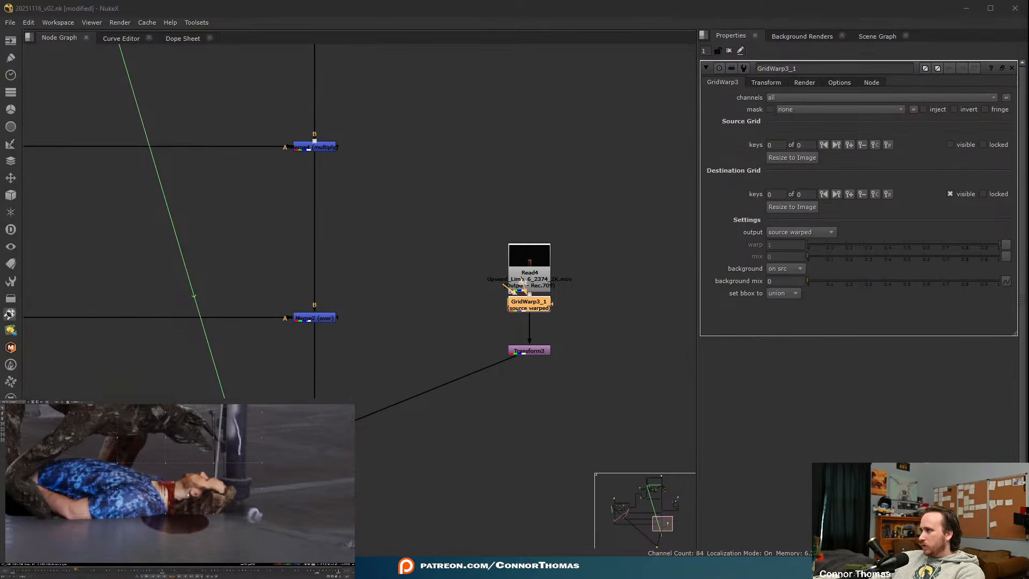
- Shift the GridWarp's destination grid points over the neck to bend the blood around it
left_click_drag(58, 462, 289, 517)
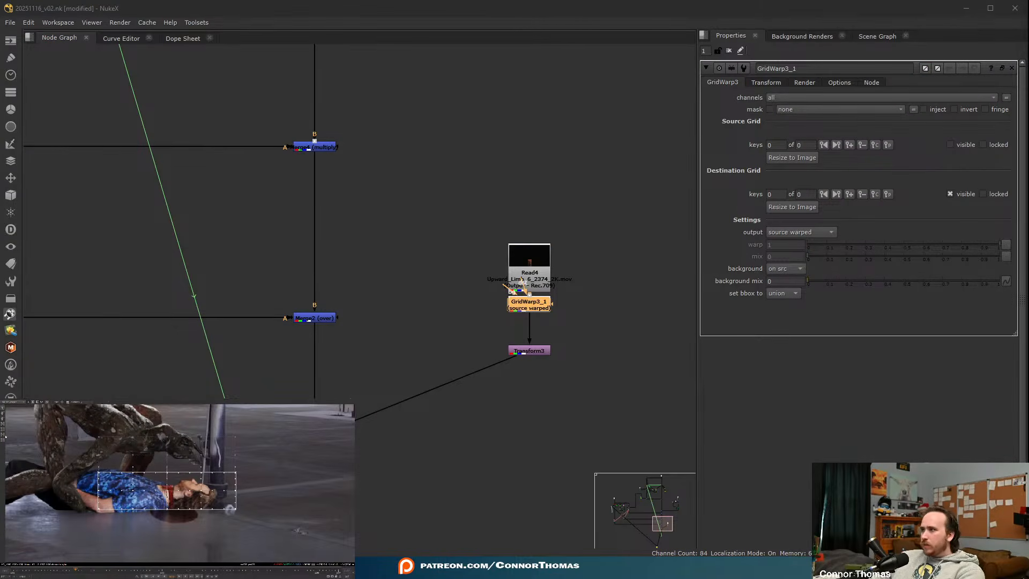
left_click(22, 442)
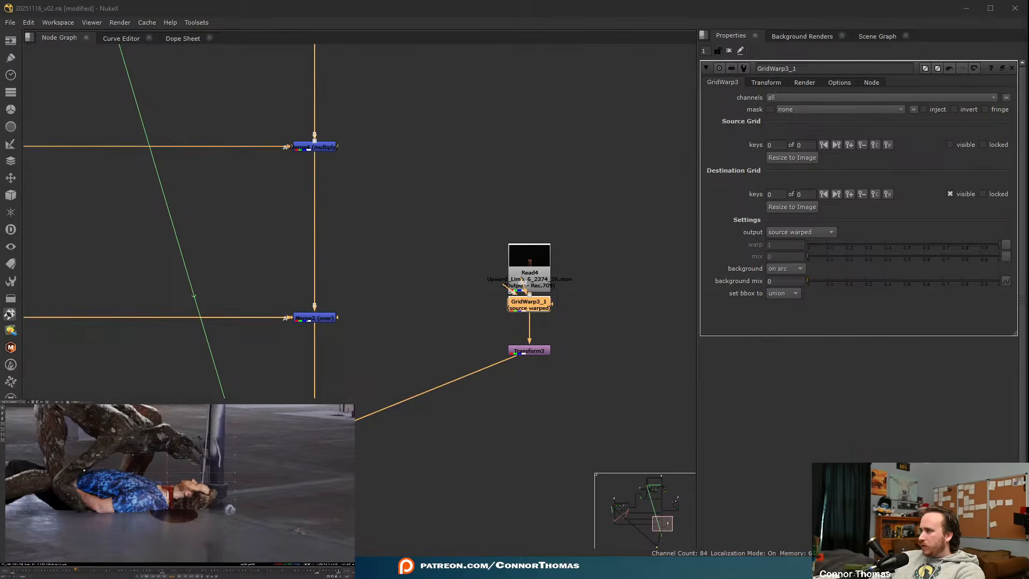
scroll(250, 510, "up", 4)
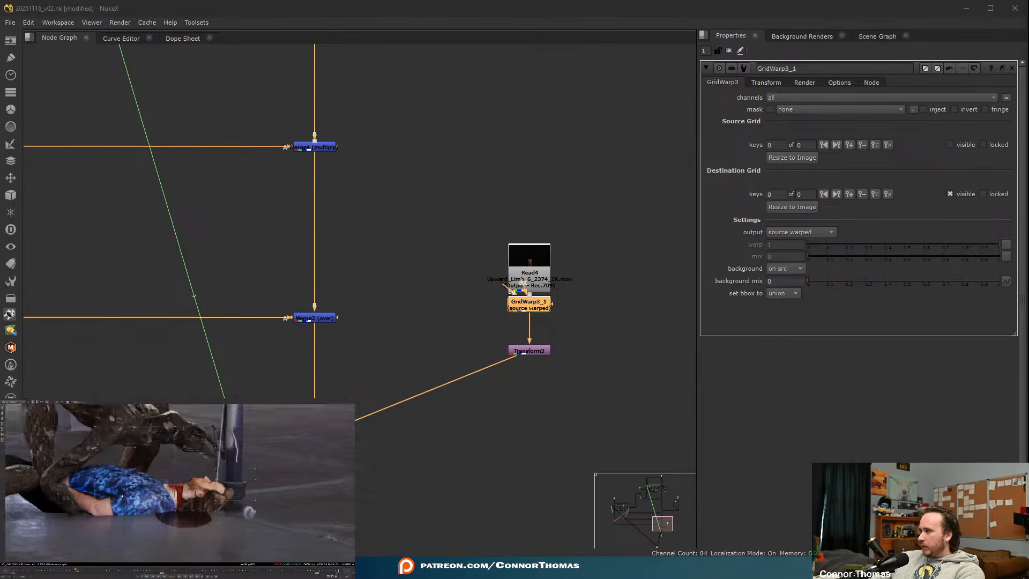
middle_click_drag(250, 510, 193, 488)
mouse_move(179, 501)
left_mouse_down()
mouse_move(188, 511)
mouse_move(177, 524)
mouse_move(204, 527)
mouse_move(179, 521)
left_mouse_up()
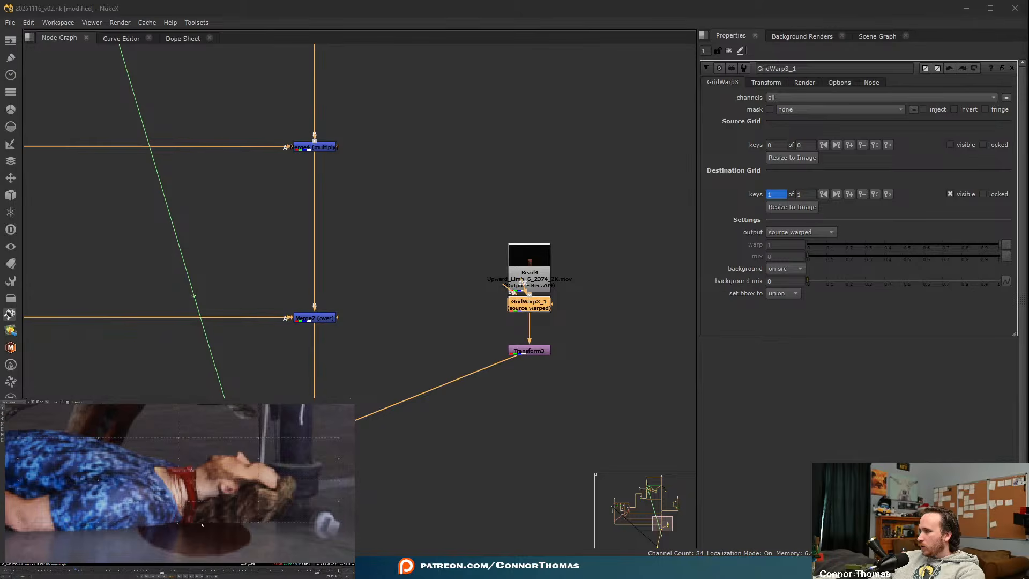
- Nudge the central destination grid point over the neck slightly and check the warped blood in the shot without the overlay
scroll(202, 525, "down", 5)
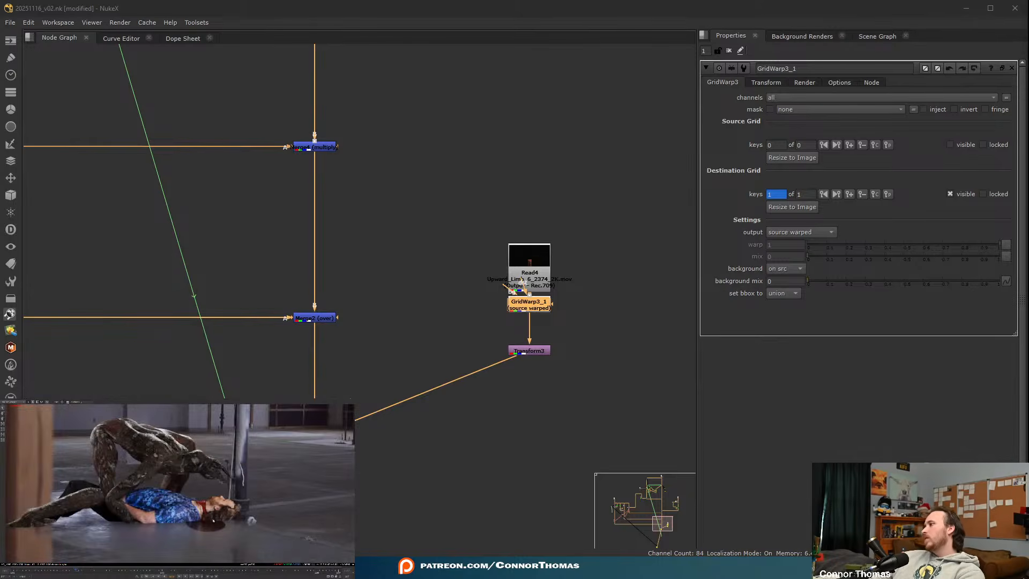
scroll(213, 519, "up", 5)
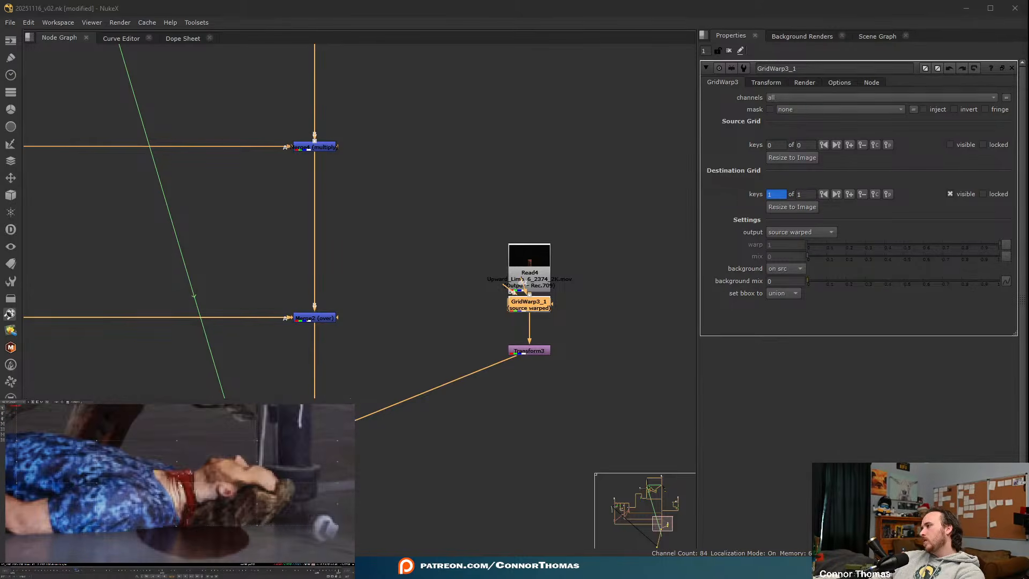
mouse_move(177, 484)
left_mouse_down()
mouse_move(176, 464)
mouse_move(180, 485)
left_mouse_up()
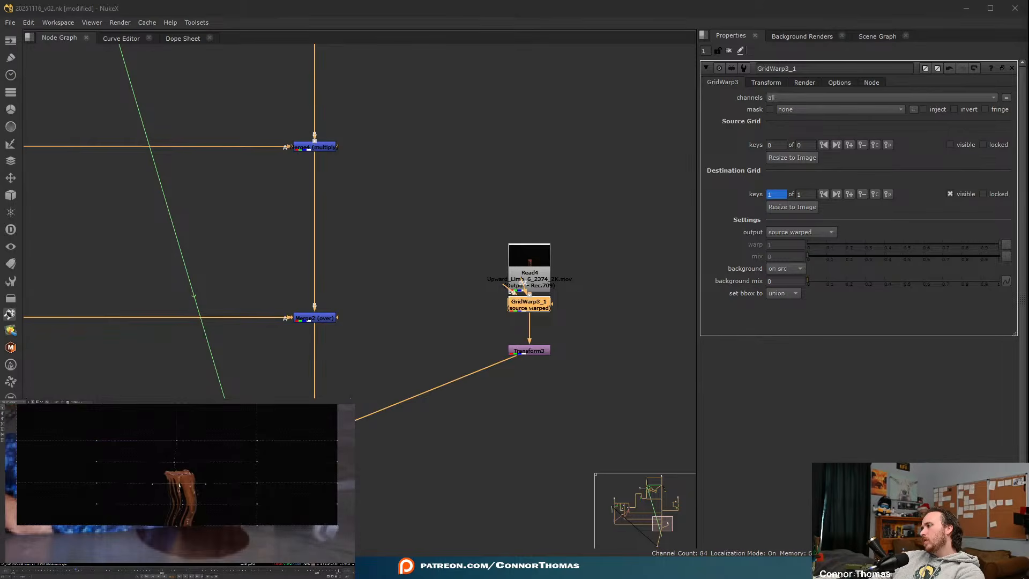
key("q")
scroll(218, 507, "down", 5)
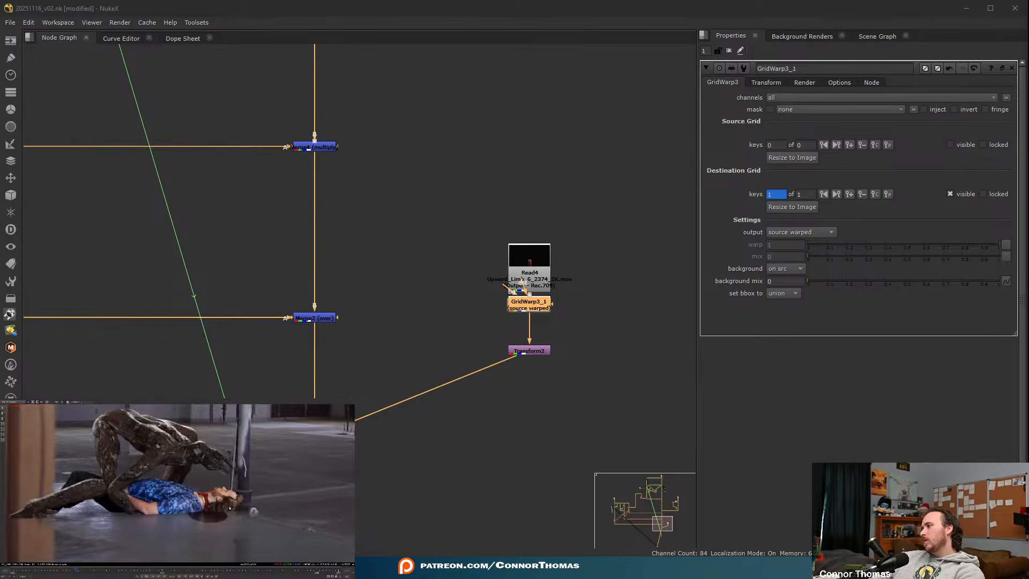
middle_click_drag(229, 509, 191, 493)
scroll(191, 492, "down", 5)
scroll(161, 488, "up", 9)
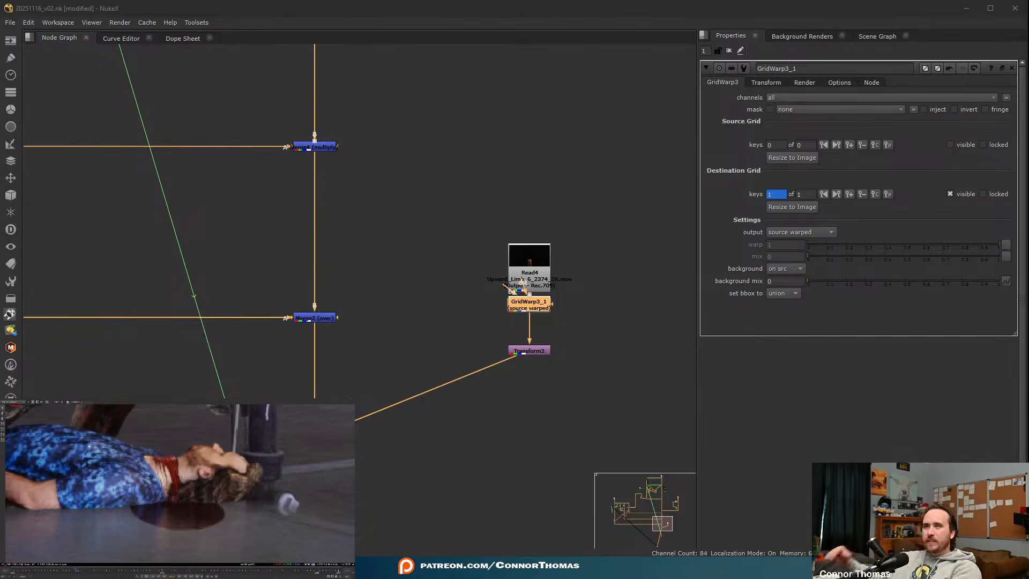
- Insert a TimeOffset node between the blood clip's Read node and the GridWarp, and view its output
left_click_drag(524, 253, 523, 198)
key("Tab")
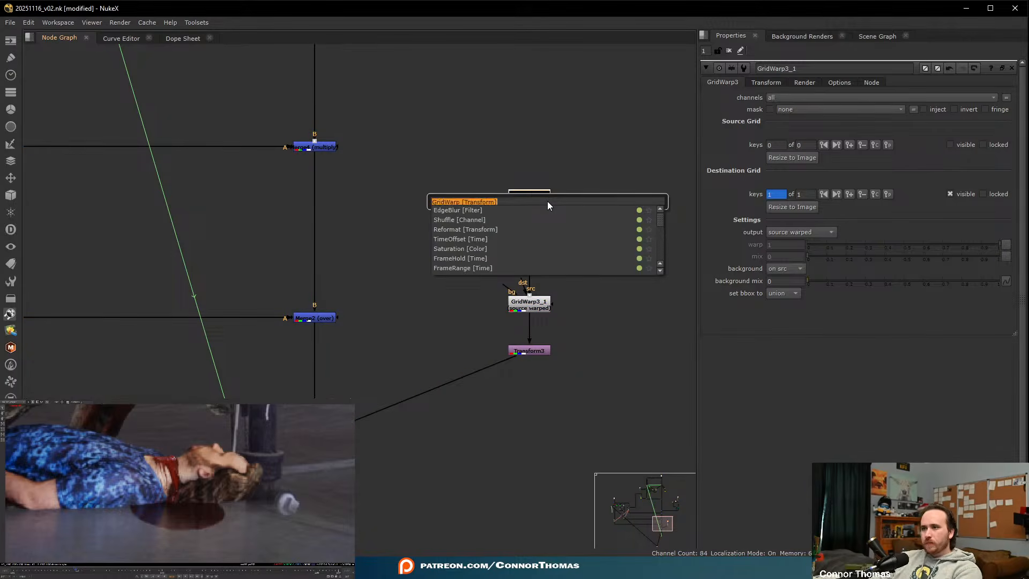
type("time")
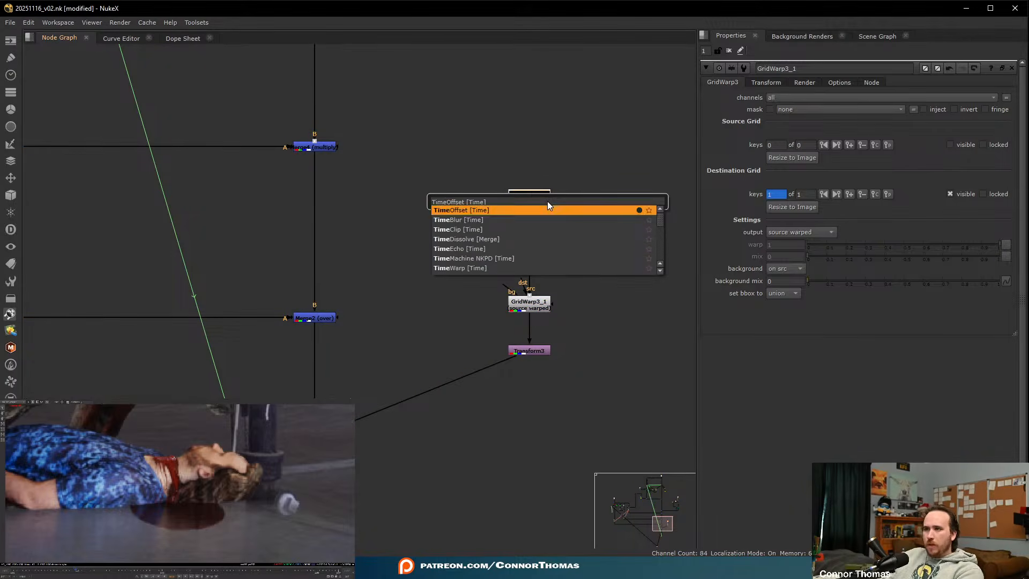
key("Return")
left_click_drag(528, 252, 393, 544)
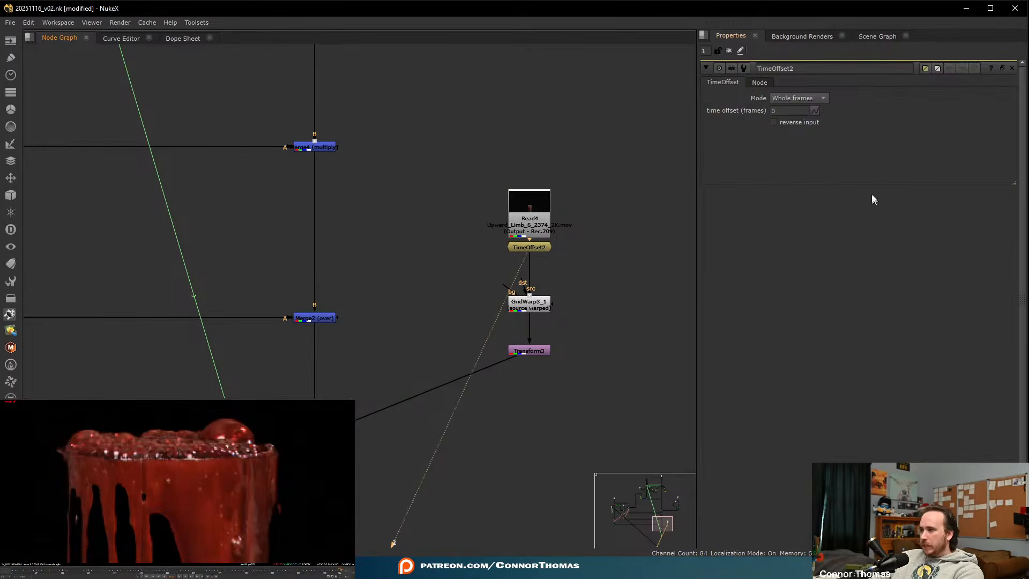
- Set the time offset to 999 frames and check the retimed blood clip alone and on the neck in the composite
left_click(782, 110)
type("999")
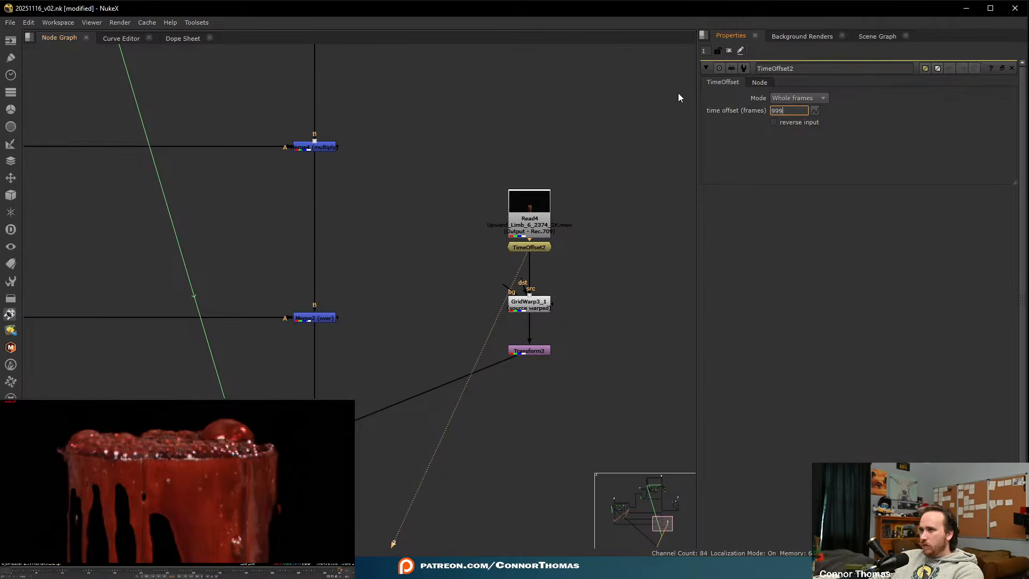
key("Return")
scroll(188, 461, "down", 9)
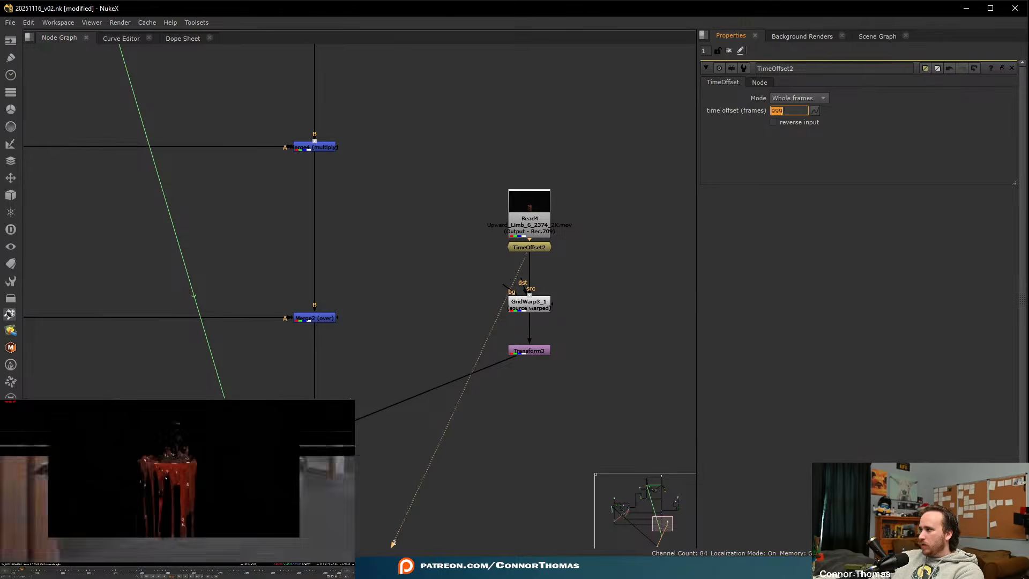
left_click(180, 487)
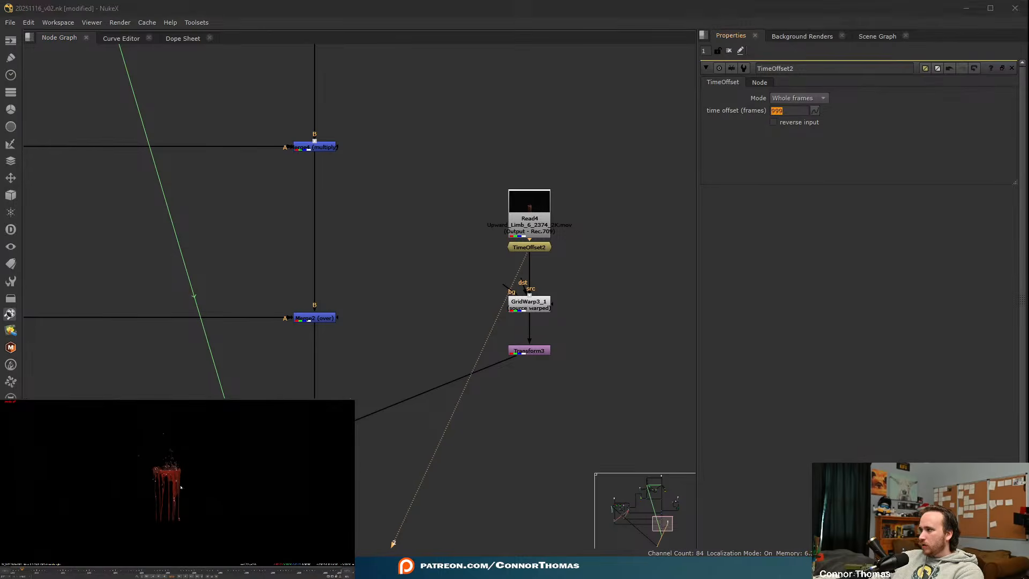
left_click(729, 50)
key("1")
scroll(168, 445, "up", 8)
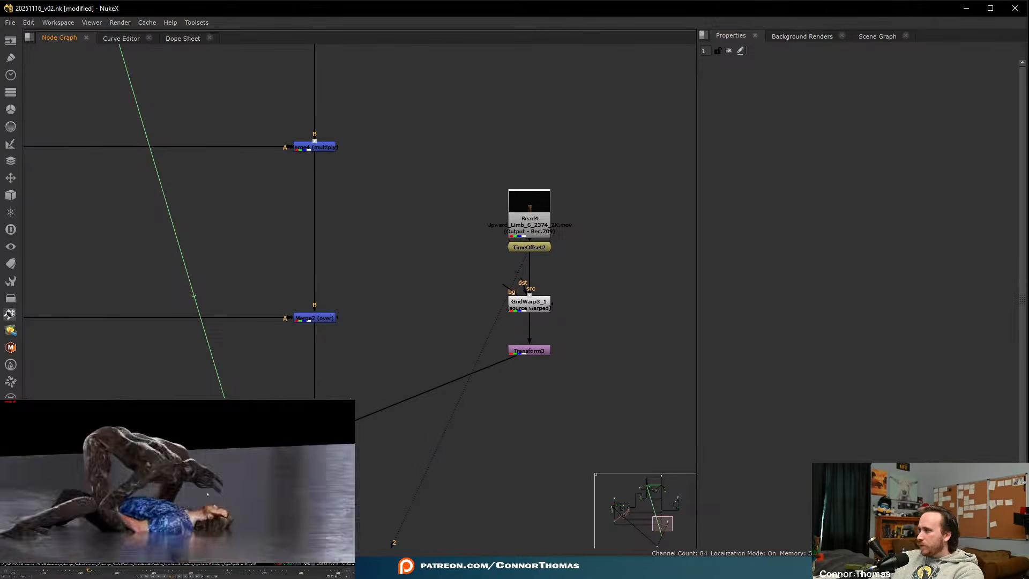
left_click(497, 458)
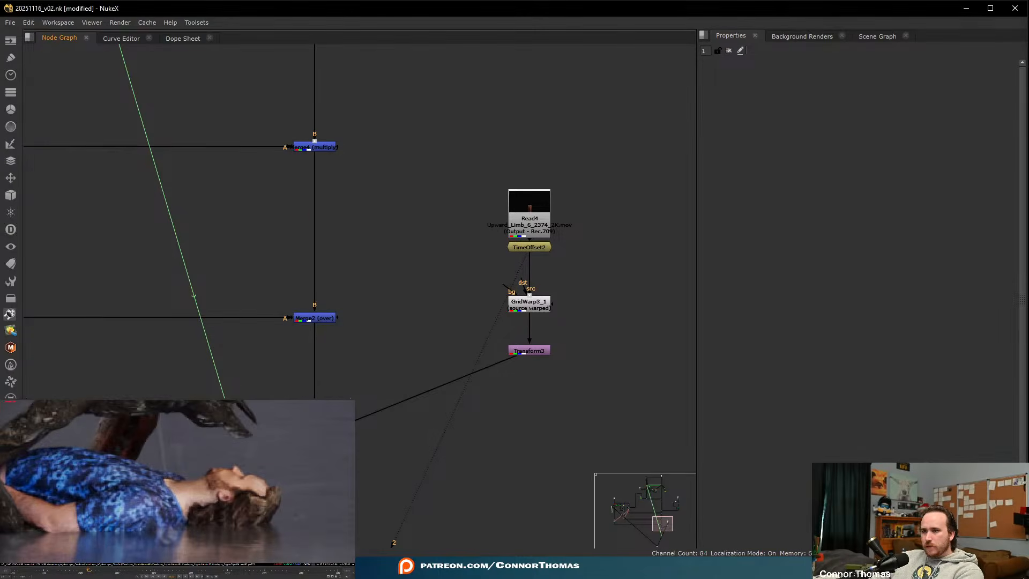
key("1")
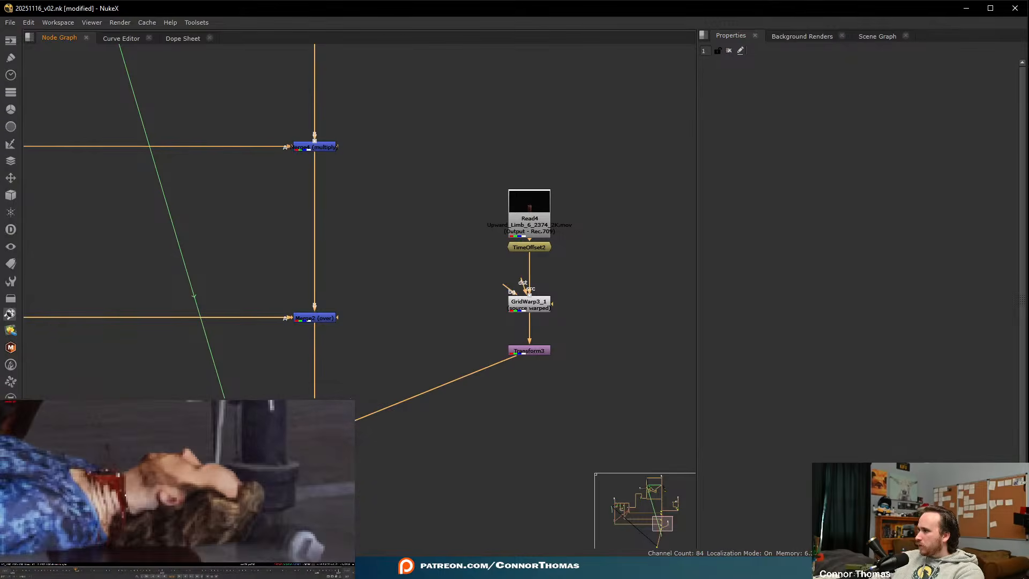
scroll(115, 514, "up", 3)
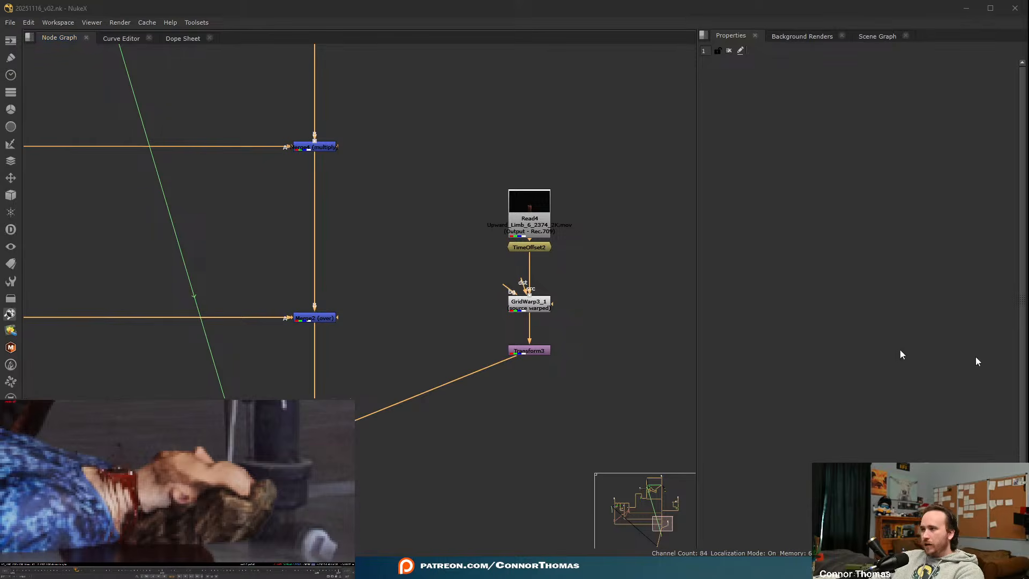
- Insert a linked copy of the match-move Transform between the blood's Transform node and its Merge
middle_click_drag(379, 335, 453, 303)
scroll(456, 303, "down", 7)
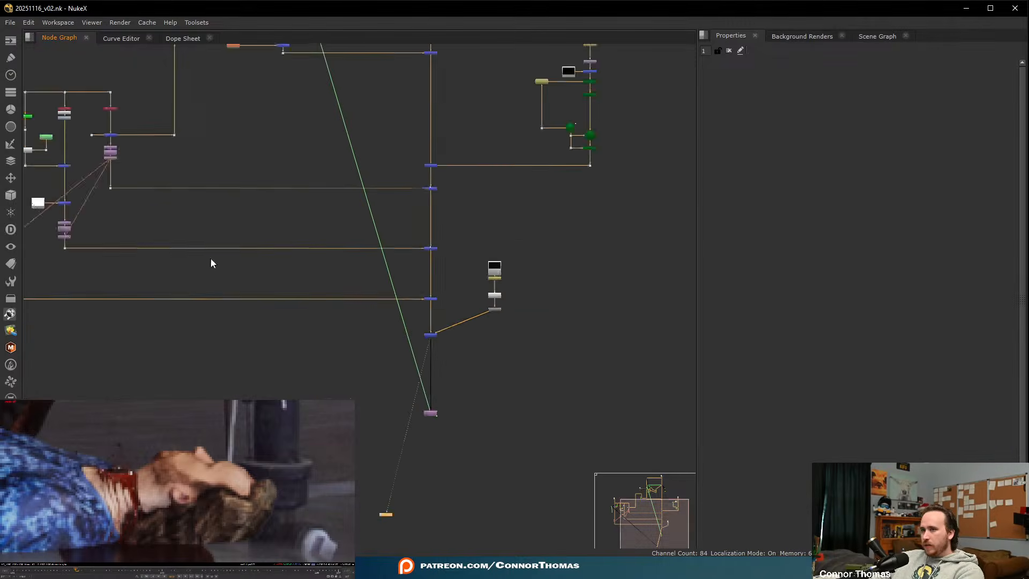
middle_click_drag(210, 261, 417, 271)
scroll(412, 270, "down", 3)
scroll(262, 215, "up", 4)
left_click_drag(241, 247, 467, 295)
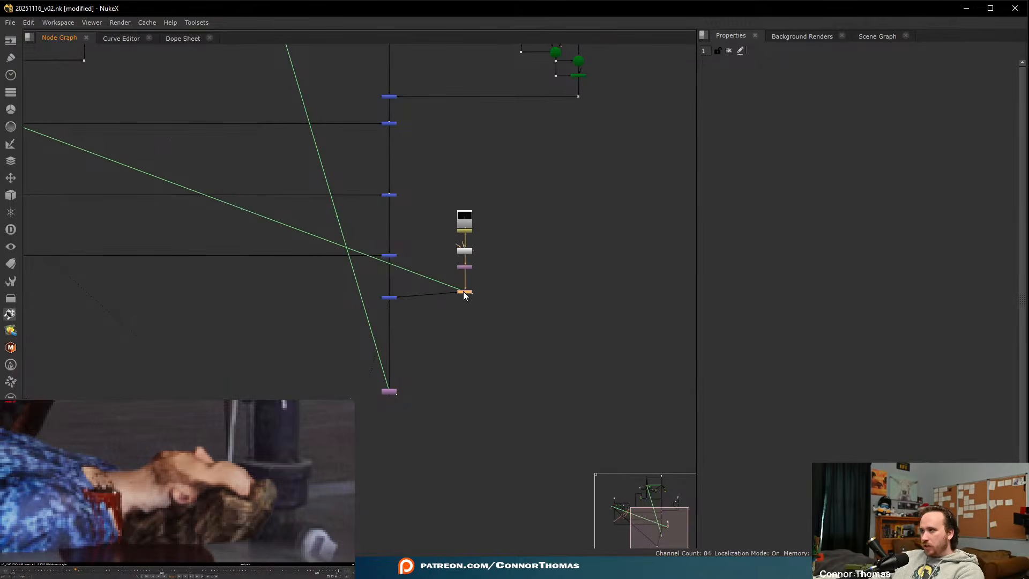
scroll(467, 293, "up", 4)
scroll(476, 227, "up", 1)
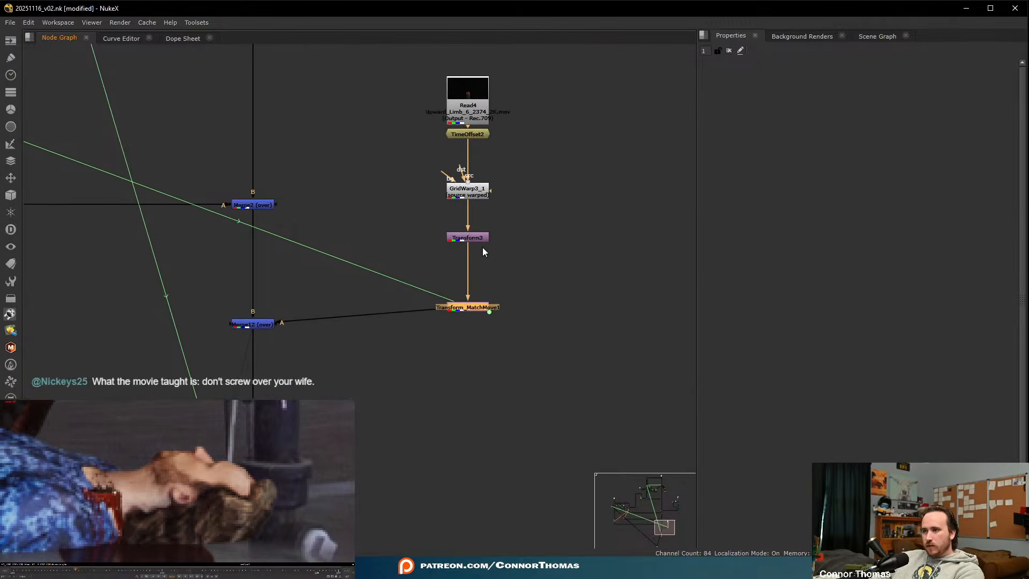
- Reposition the blood element over the victim's neck with its Transform, at a translate of about -44.2, -167.2
double_click(474, 237)
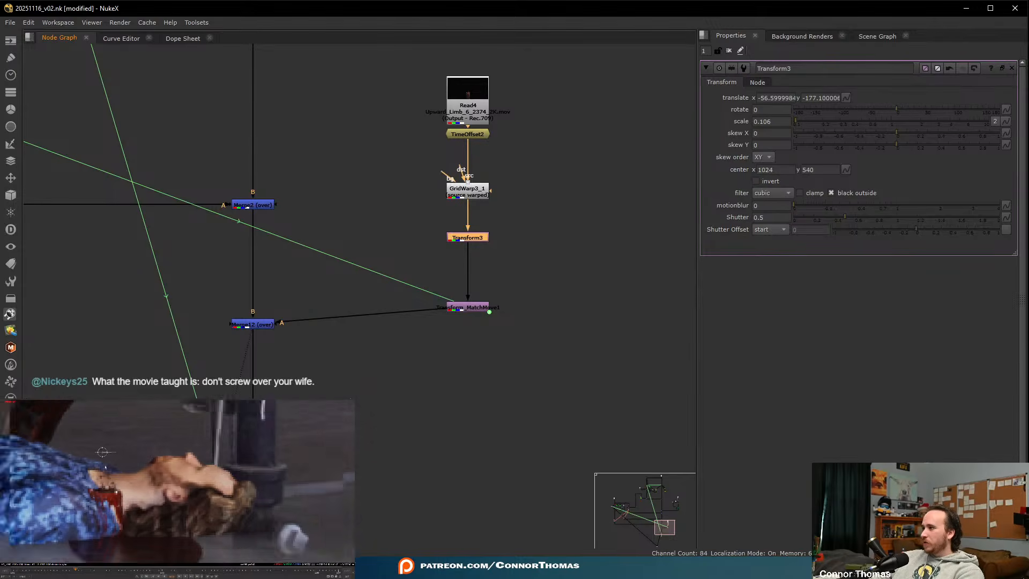
left_click_drag(99, 448, 127, 430)
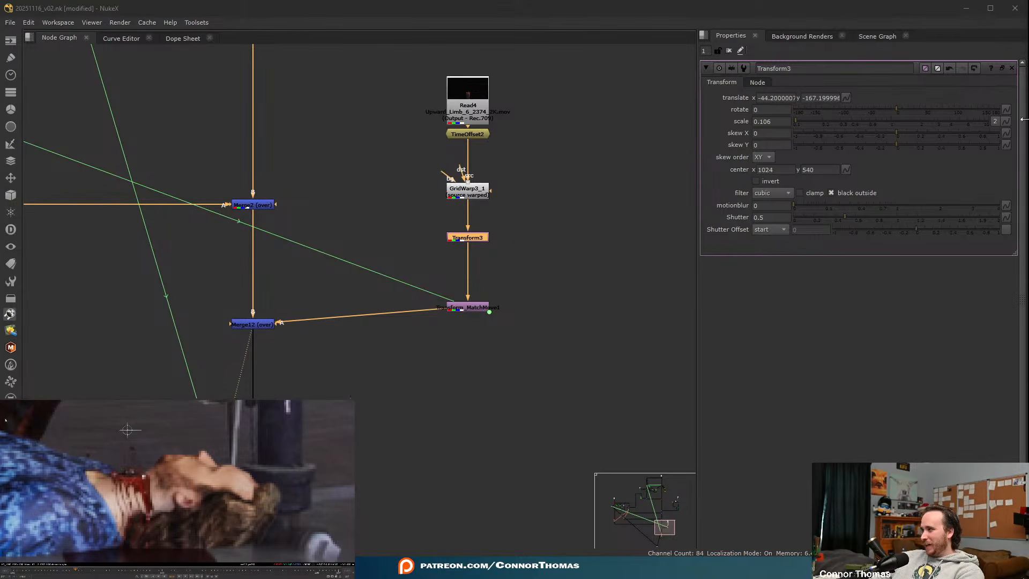
left_click(730, 52)
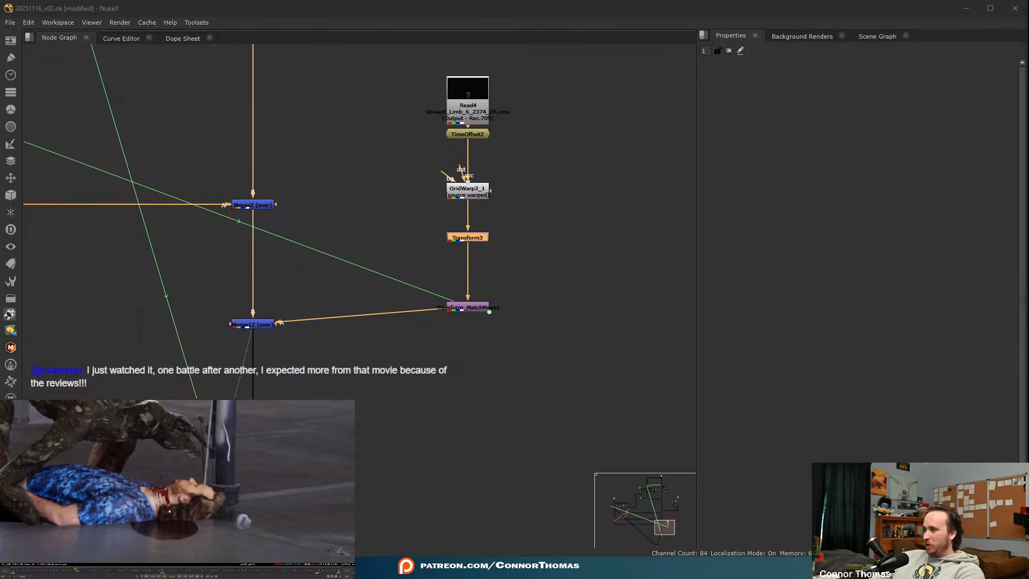
- Adjust the GridWarp's destination grid points around the neck to reshape the blood, and inspect the result up close
double_click(465, 196)
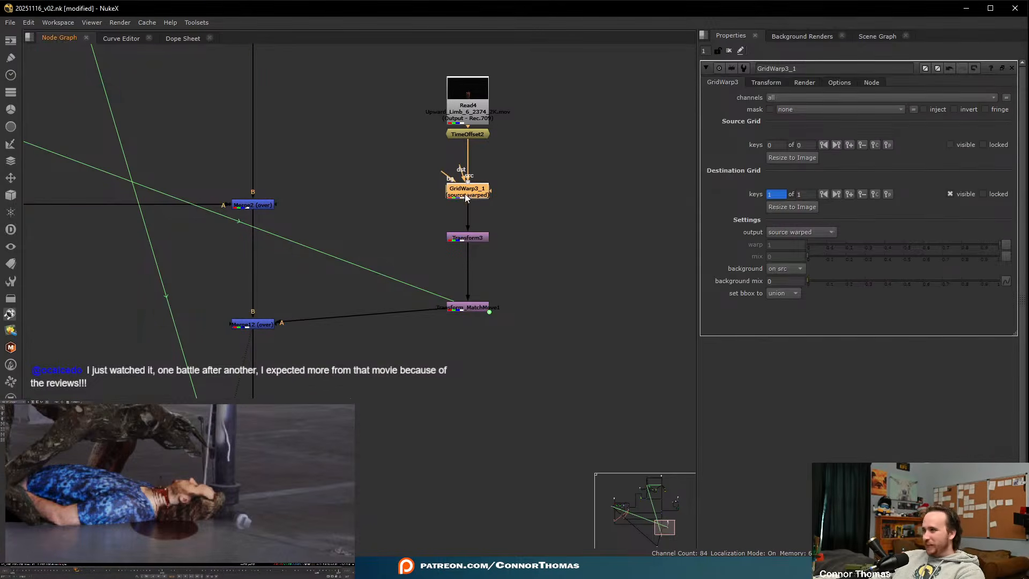
left_click(161, 508)
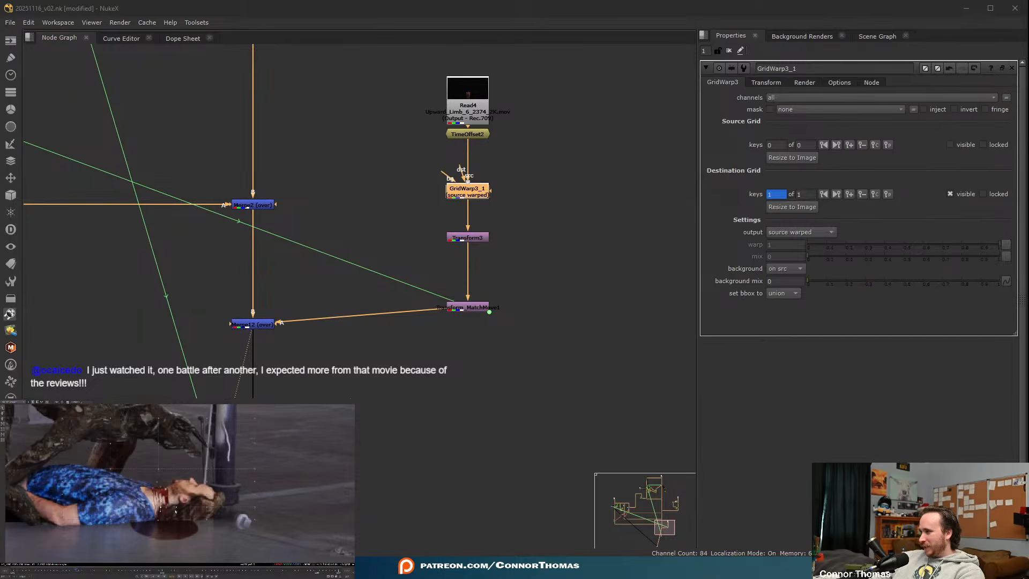
left_click_drag(177, 509, 157, 509)
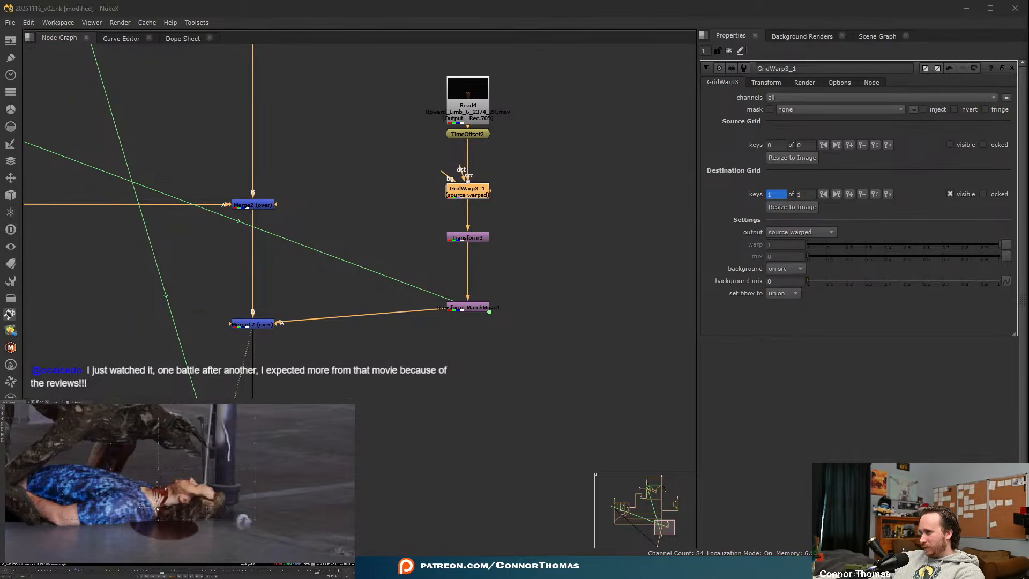
left_click_drag(159, 499, 158, 484)
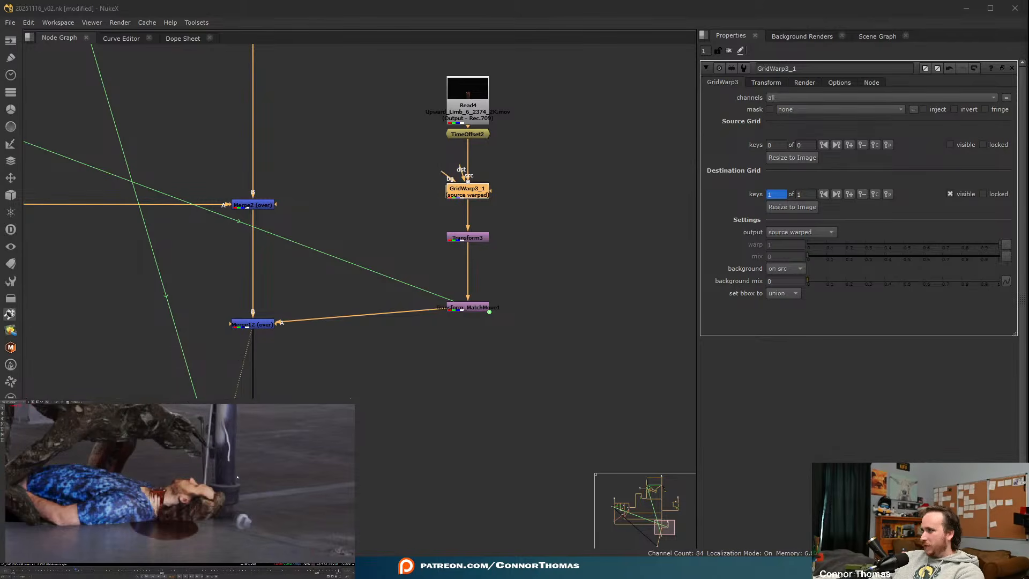
scroll(211, 478, "down", 3)
scroll(214, 492, "up", 3)
scroll(214, 493, "up", 2)
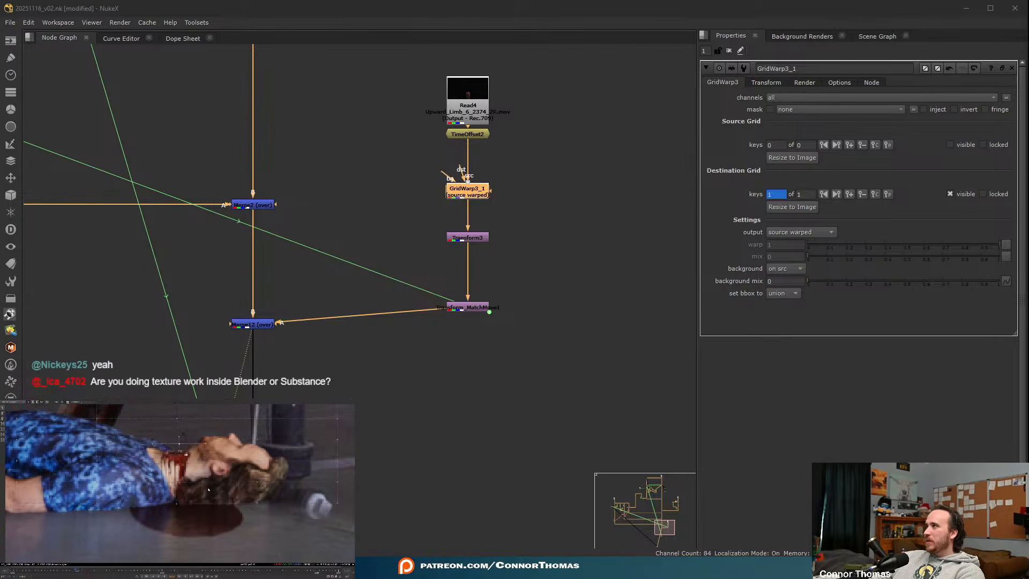
- Scale the blood's Transform to 0.12, move it to about -44.5, -162, and check the fit in the shot
left_click(477, 238)
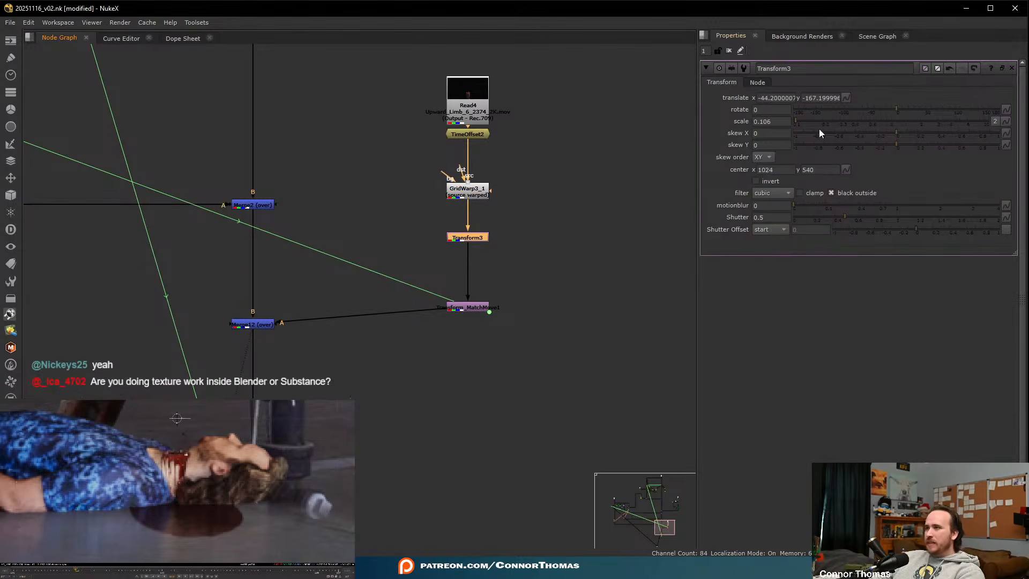
left_click_drag(764, 121, 781, 122)
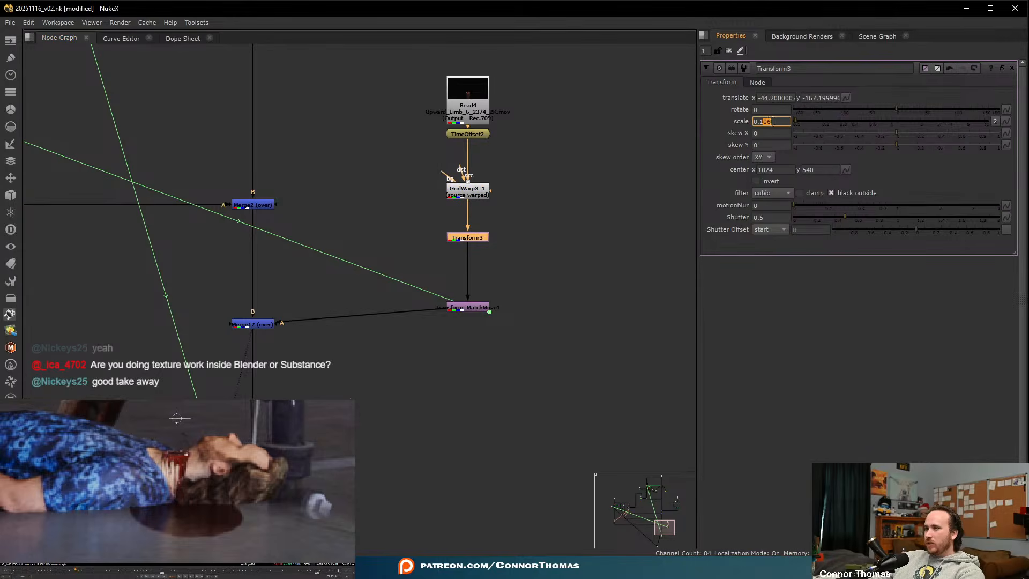
left_click(760, 397)
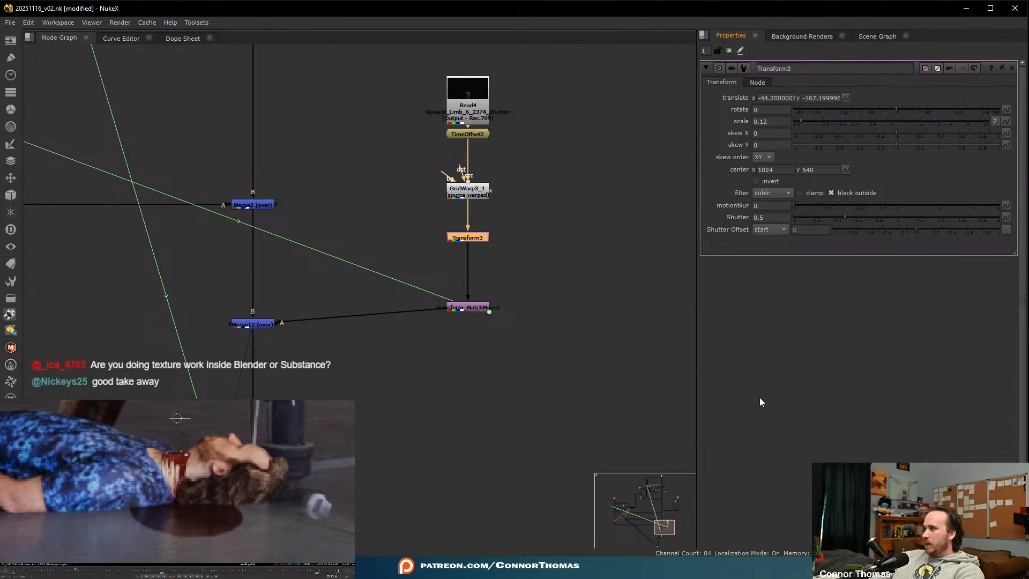
left_click_drag(178, 418, 176, 411)
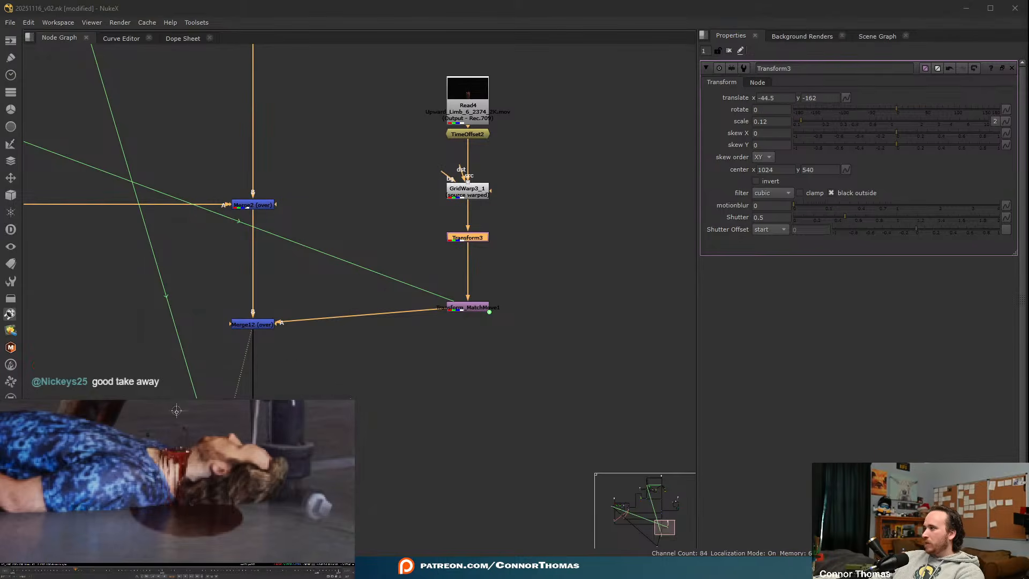
scroll(203, 471, "down", 8)
scroll(203, 483, "up", 5)
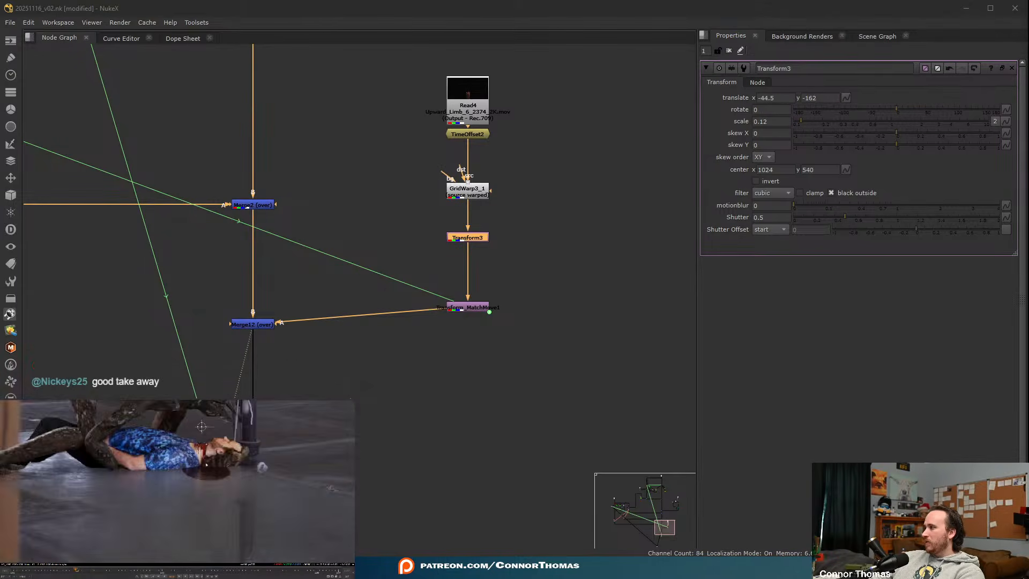
middle_click_drag(206, 465, 182, 492)
scroll(182, 493, "up", 2)
scroll(182, 492, "down", 6)
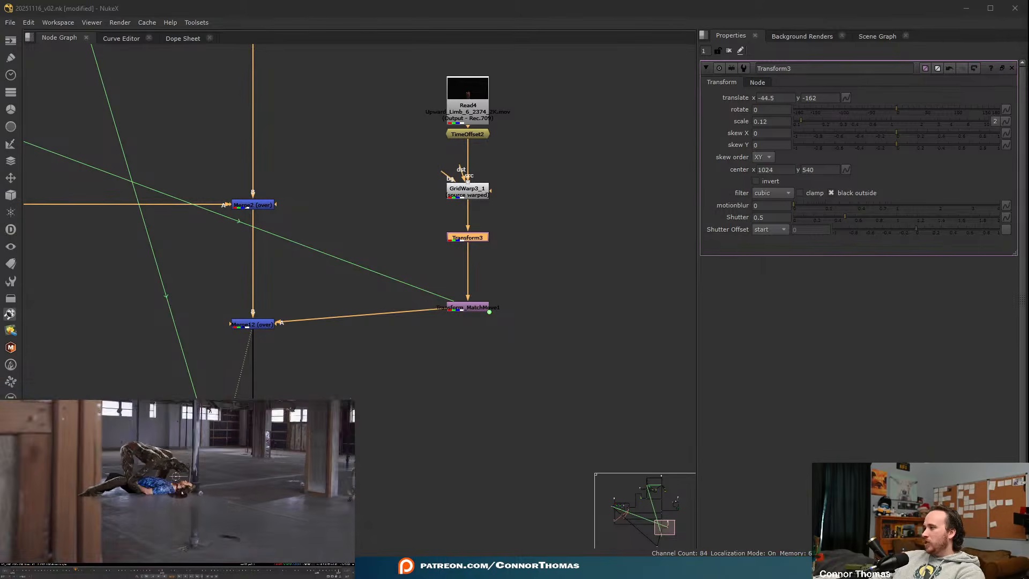
scroll(183, 493, "up", 2)
left_click(729, 50)
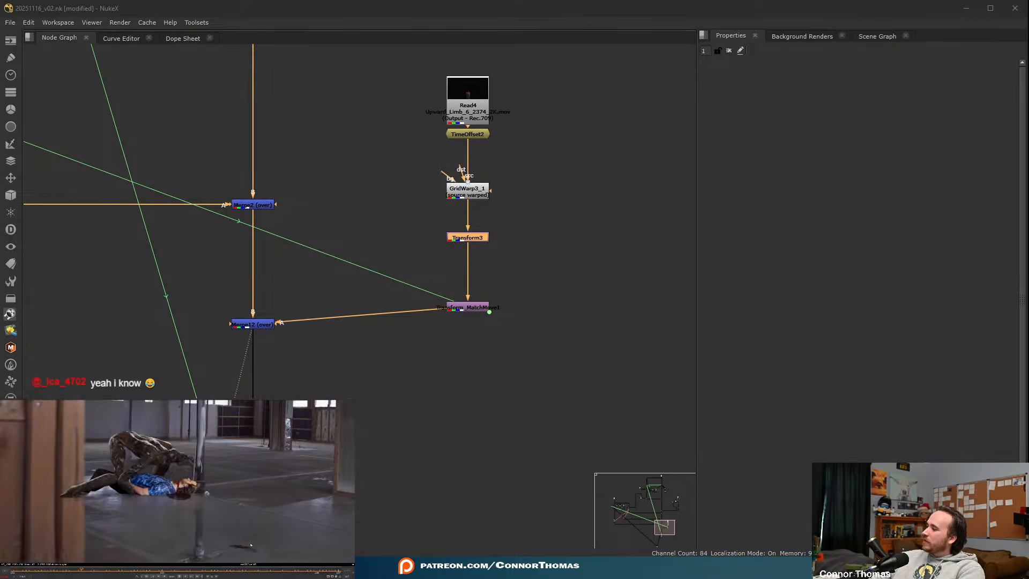
- Play back and scrub the shot to review how the blood follows the neck
left_click(179, 577)
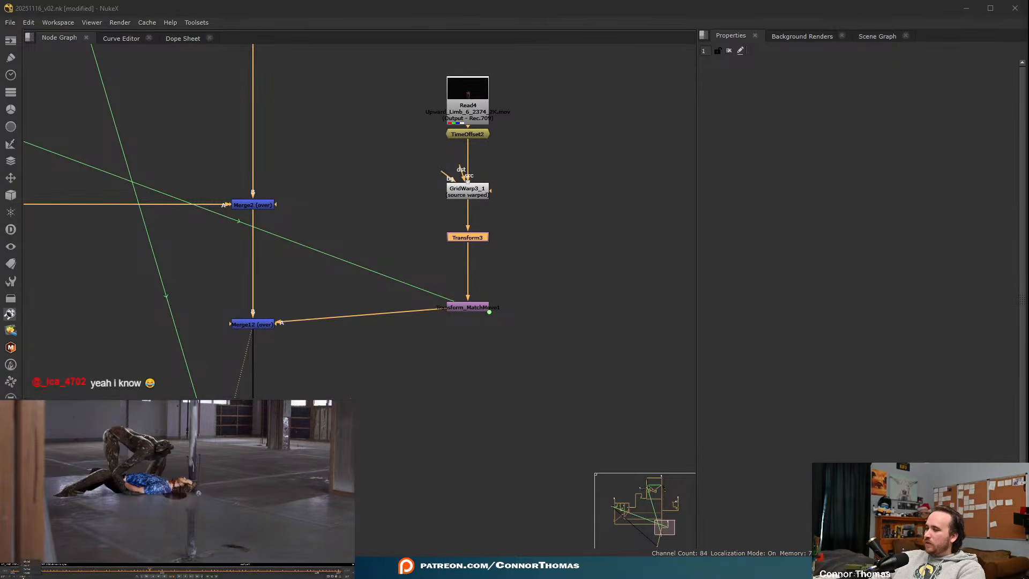
left_click(28, 562)
left_click(180, 577)
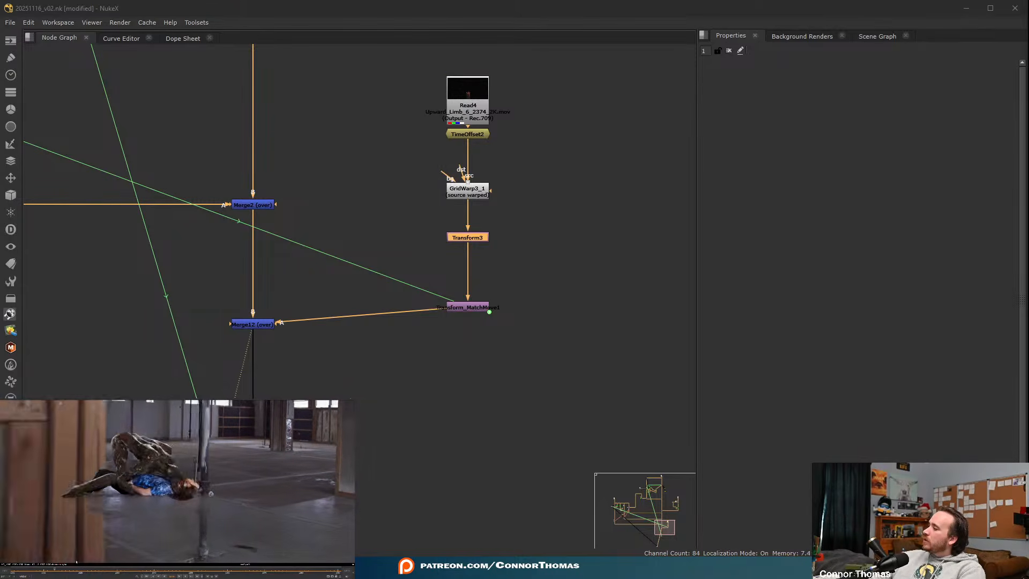
left_click_drag(230, 566, 232, 567)
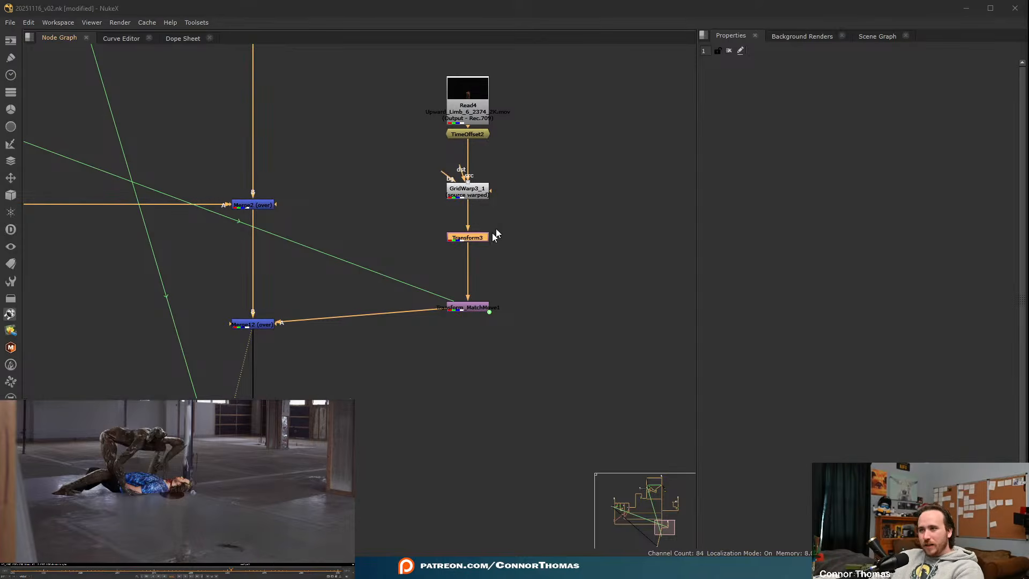
- Make room below the Read node, insert a Saturation node after the TimeOffset, and set its saturation to 0.64
left_click_drag(475, 110, 472, 83)
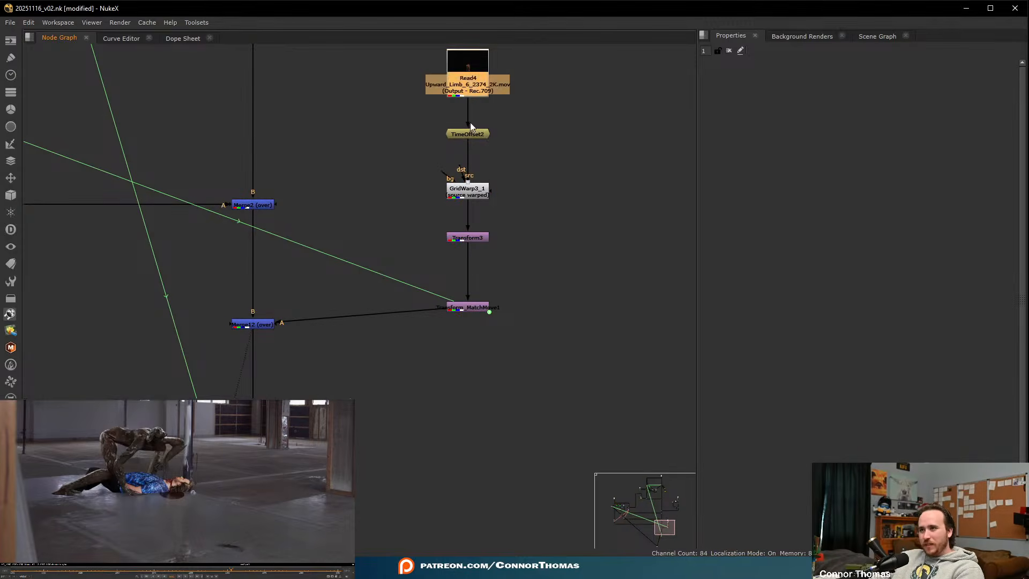
left_click_drag(472, 132, 471, 120)
key("Tab")
type("sat")
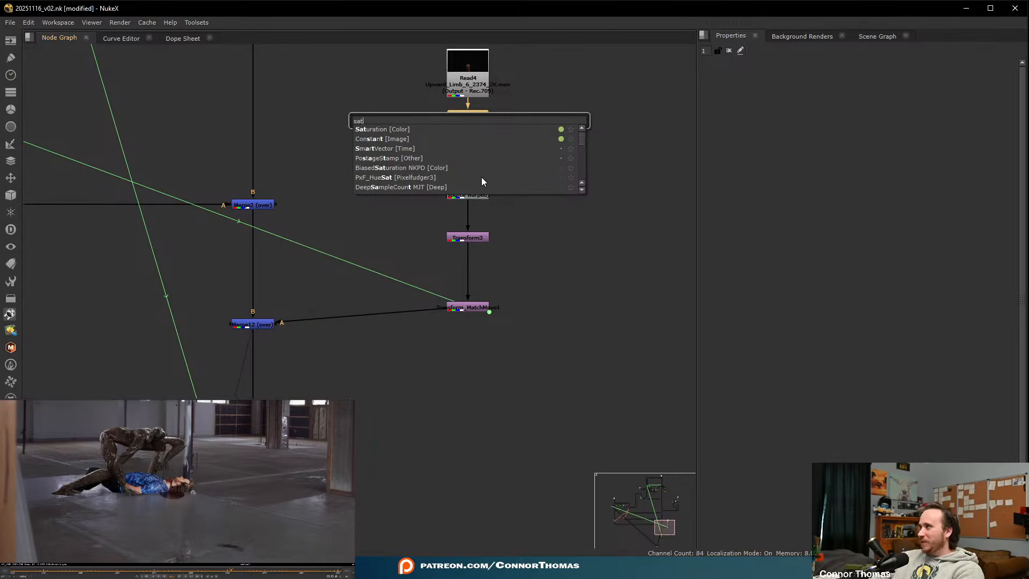
key("Escape")
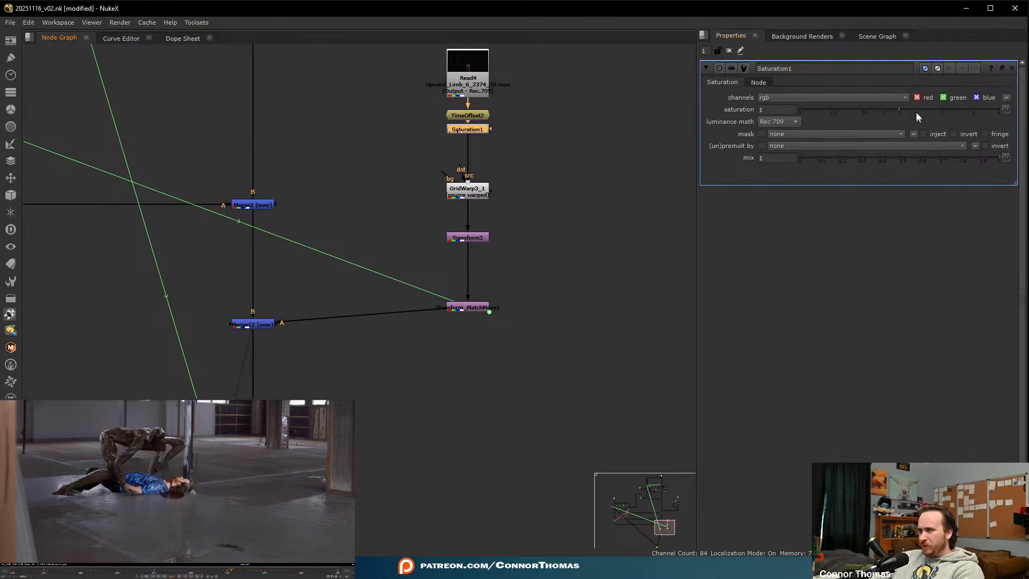
mouse_move(896, 109)
left_mouse_down()
mouse_move(870, 110)
mouse_move(879, 108)
left_mouse_up()
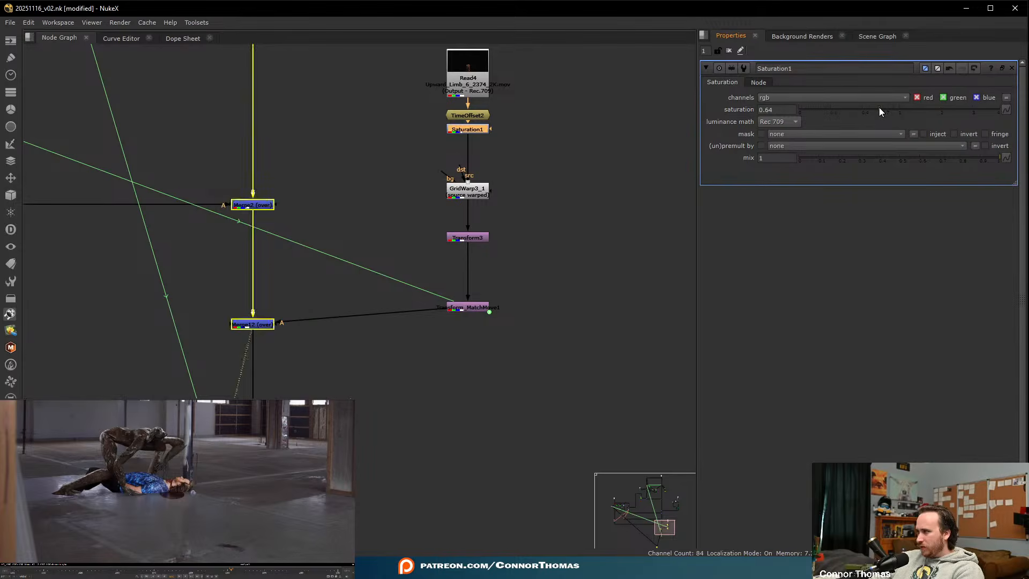
- Insert a ZDefocus node after the blood's Saturation node, set its size to 2, and compare the neck with each node on and off
middle_click_drag(531, 248, 605, 292)
scroll(179, 481, "up", 5)
scroll(185, 481, "up", 3)
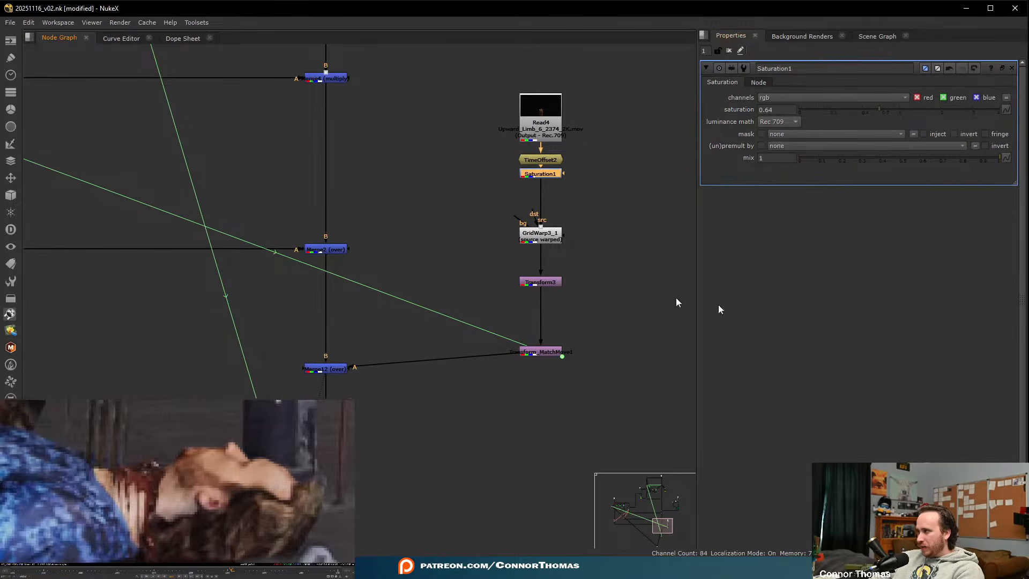
key("d")
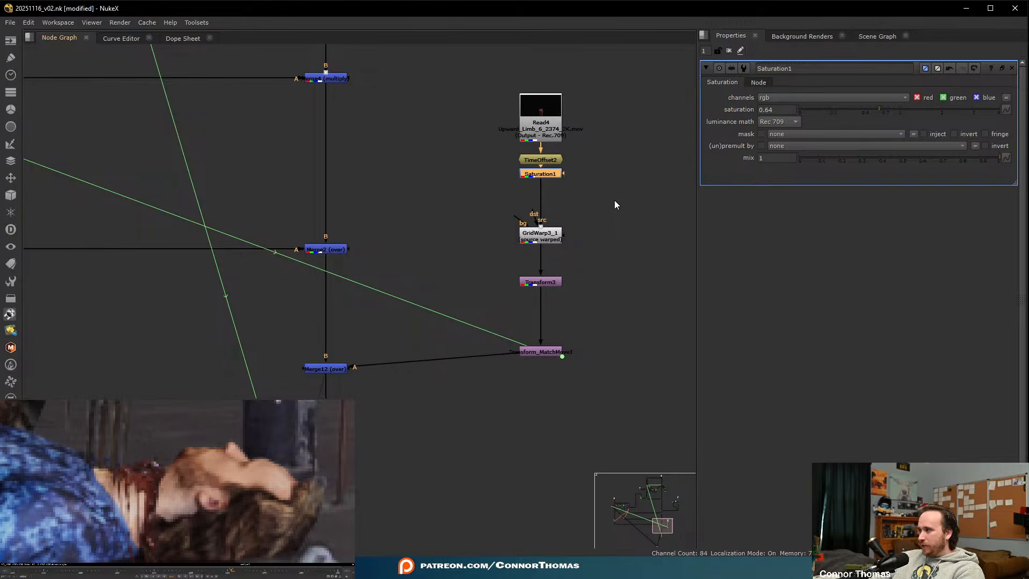
key("z")
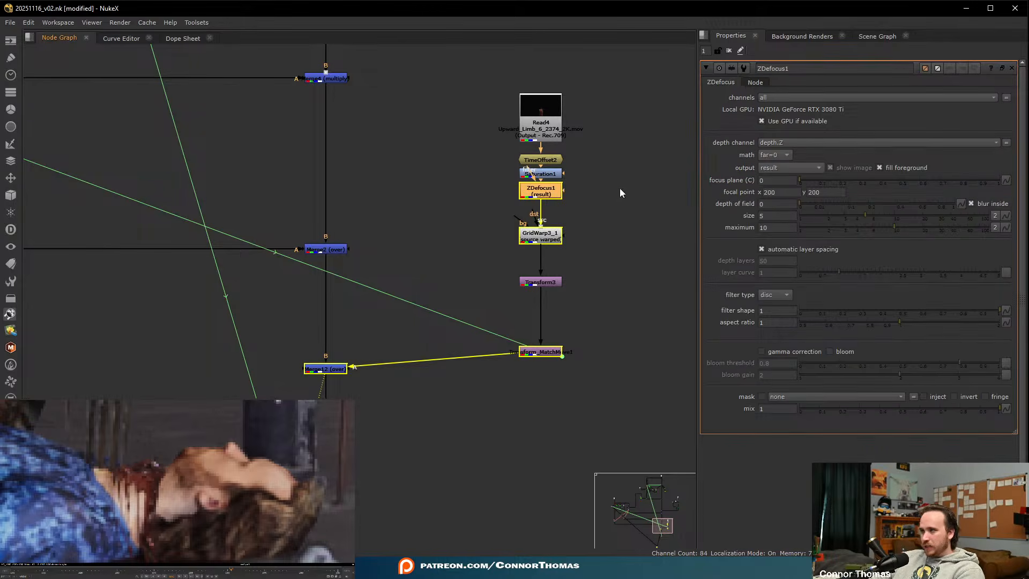
double_click(772, 215)
type("2")
key("Return")
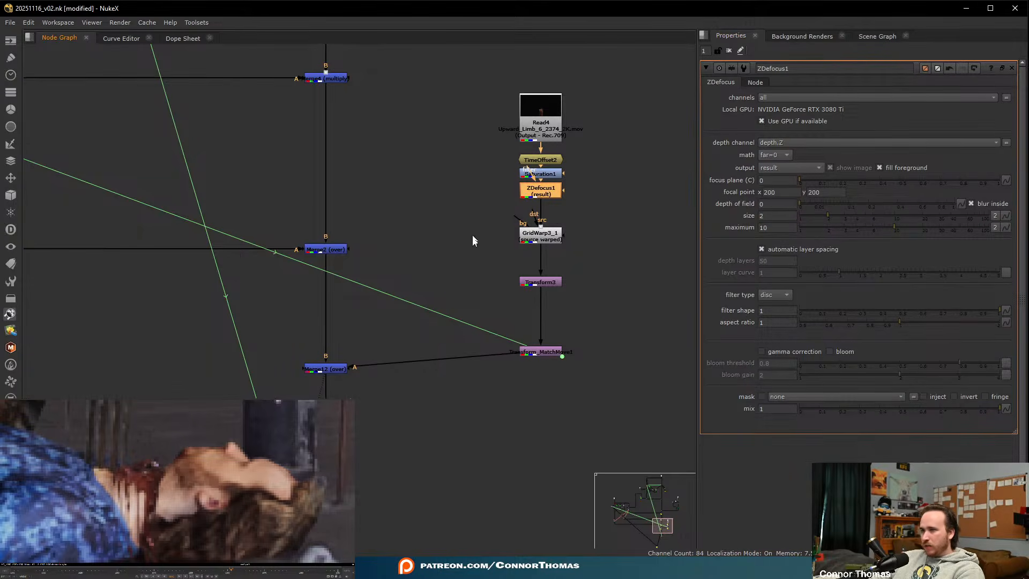
key("d")
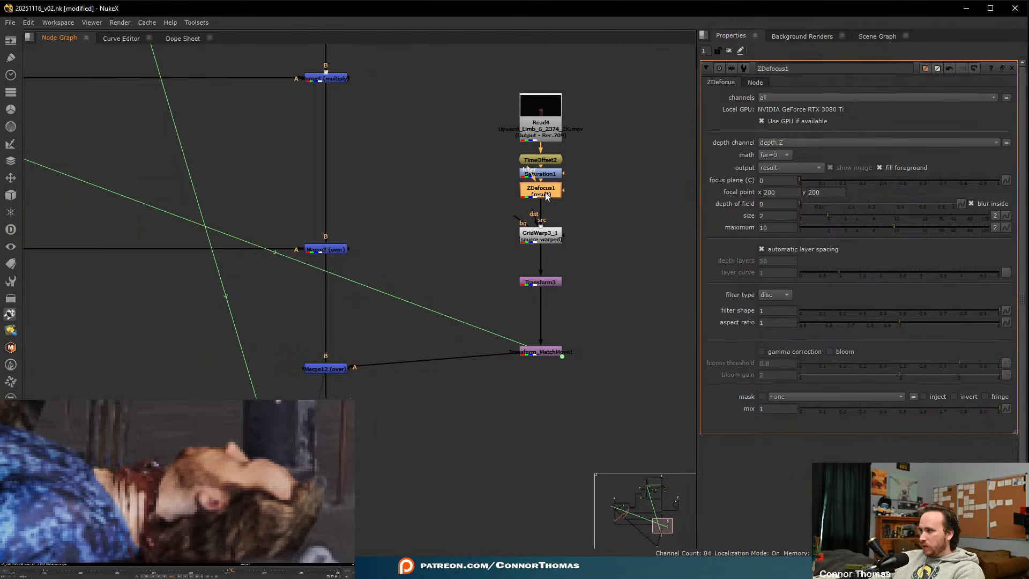
- Move the ZDefocus node between the blood's Transform and its match-move Transform, closing up the GridWarp and Transform beneath the Saturation node
left_click_drag(546, 193, 640, 270)
left_click_drag(549, 228, 548, 199)
left_click_drag(543, 280, 543, 235)
left_click_drag(642, 267, 548, 280)
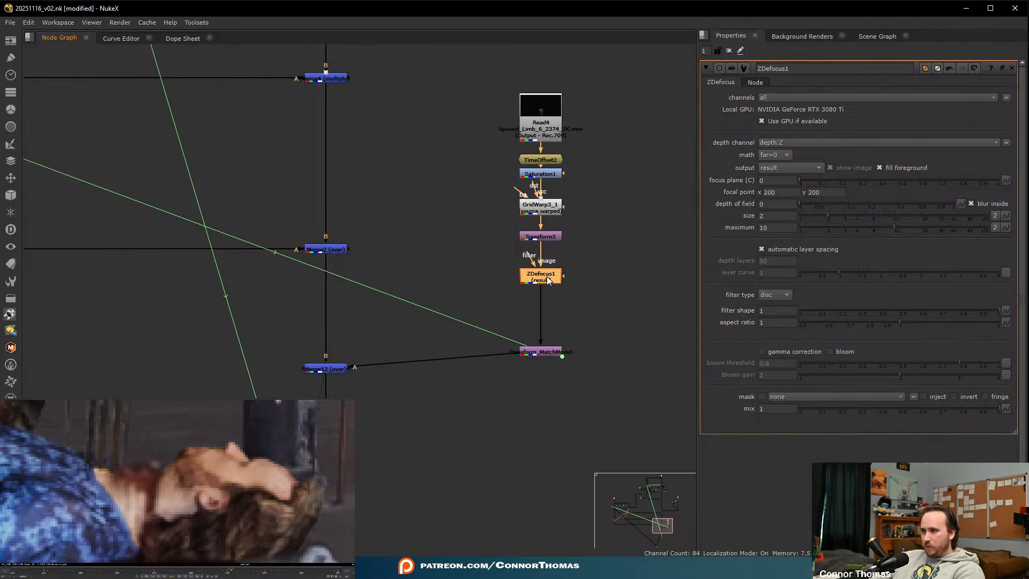
- Set the blood's ZDefocus size to 1 and compare the neck with the node enabled and disabled
double_click(772, 218)
type("1")
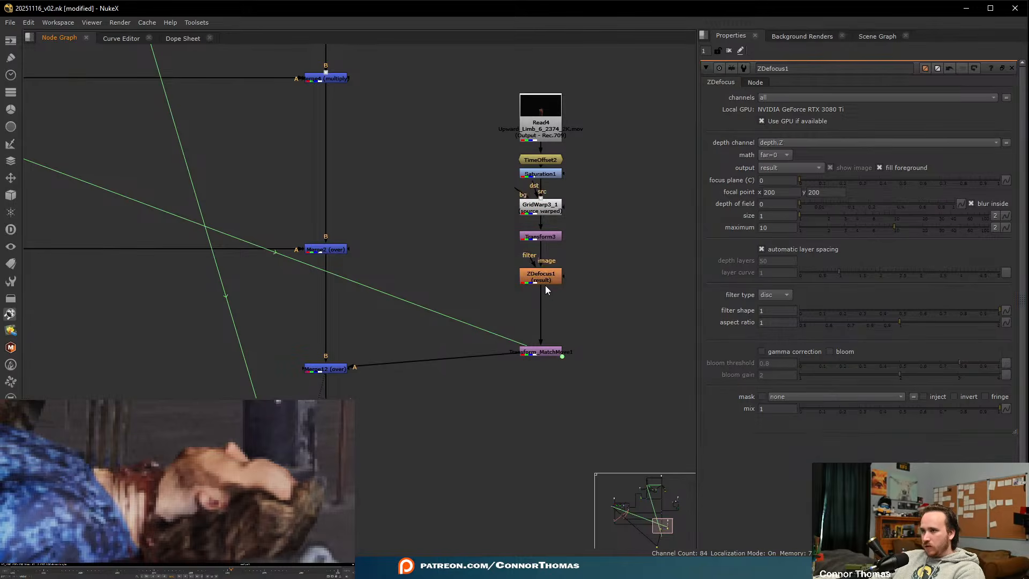
type("ddd")
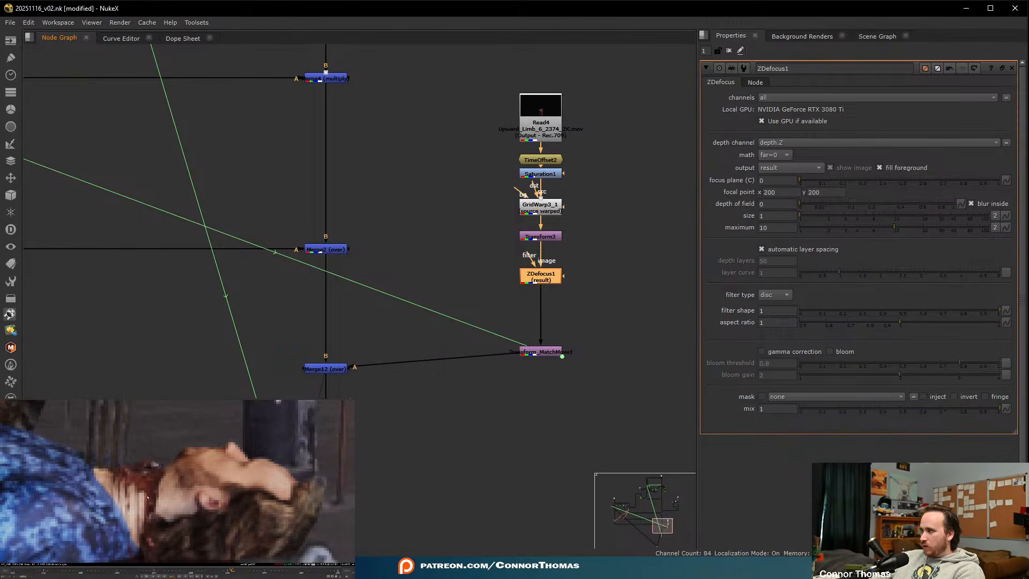
scroll(481, 256, "down", 10)
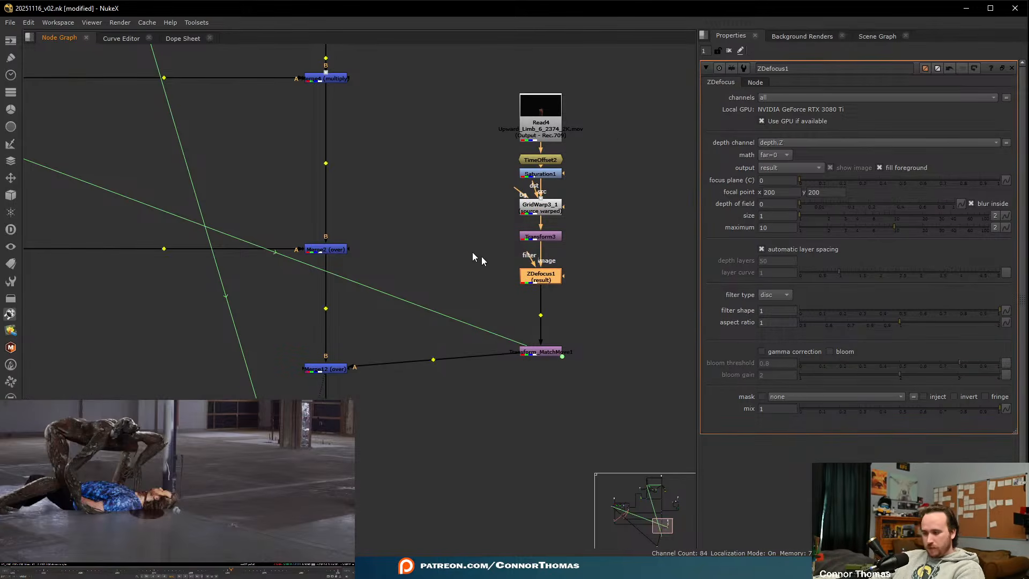
- Paste a copy of the ZDefocus node below the transforms of the branch starting at Shuffle1, and set its size to 2
scroll(288, 230, "up", 6)
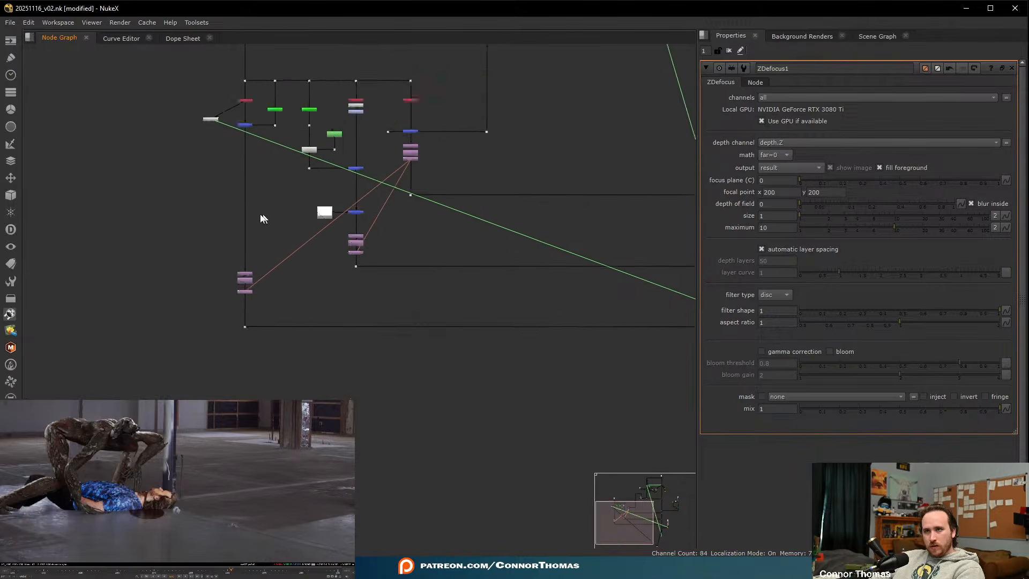
left_click(149, 284)
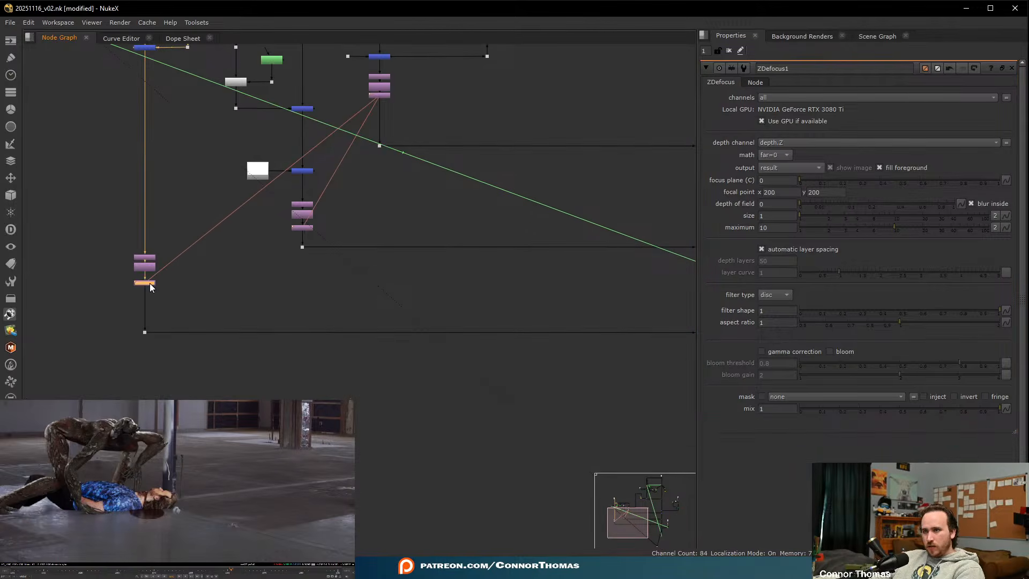
key("ctrl+v")
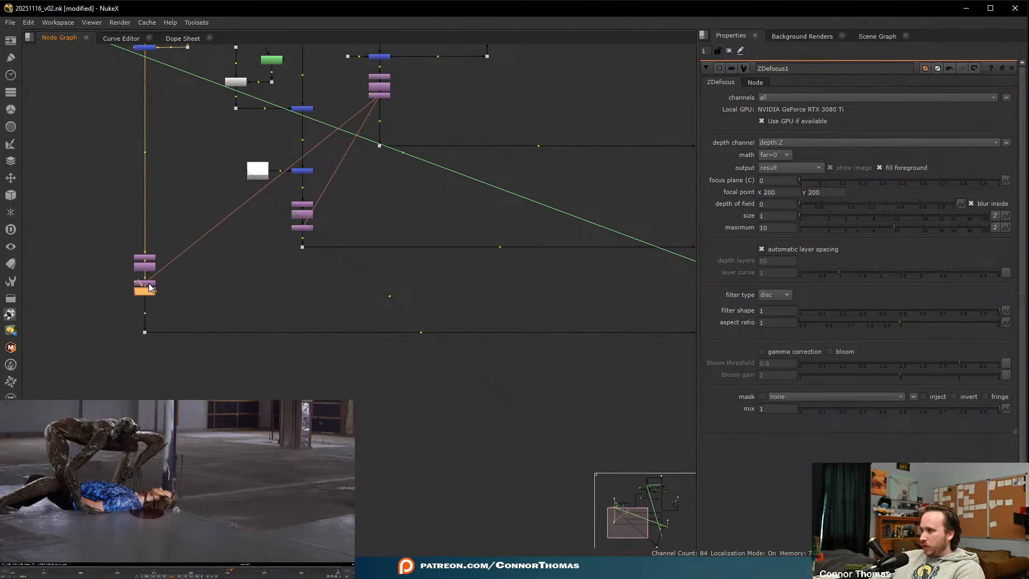
double_click(147, 292)
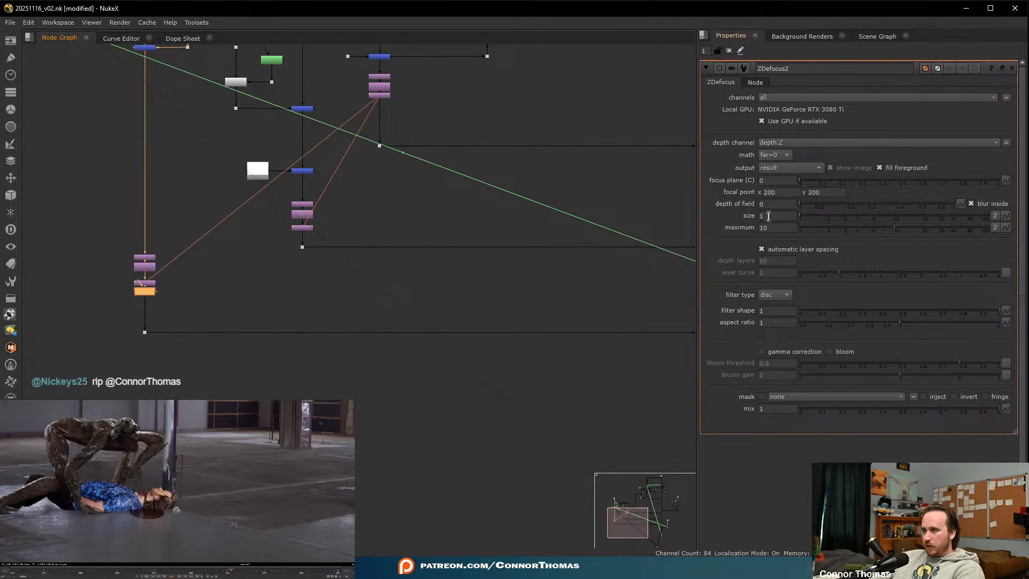
left_click(768, 216)
left_click(475, 306)
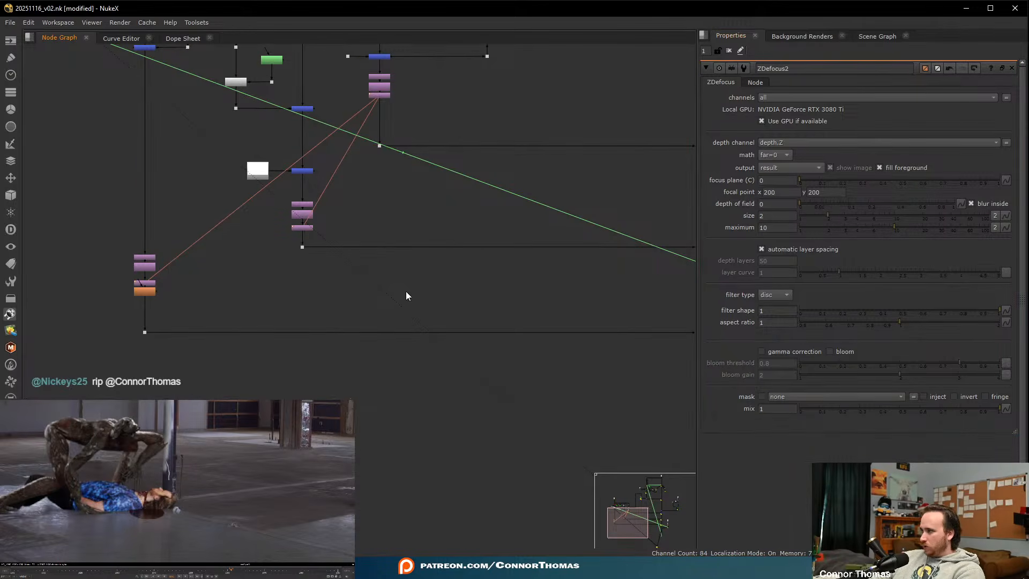
- Set the pasted ZDefocus node's size to 1.5 and toggle it to compare the softness of the creature and victim
left_click(778, 216)
type("1")
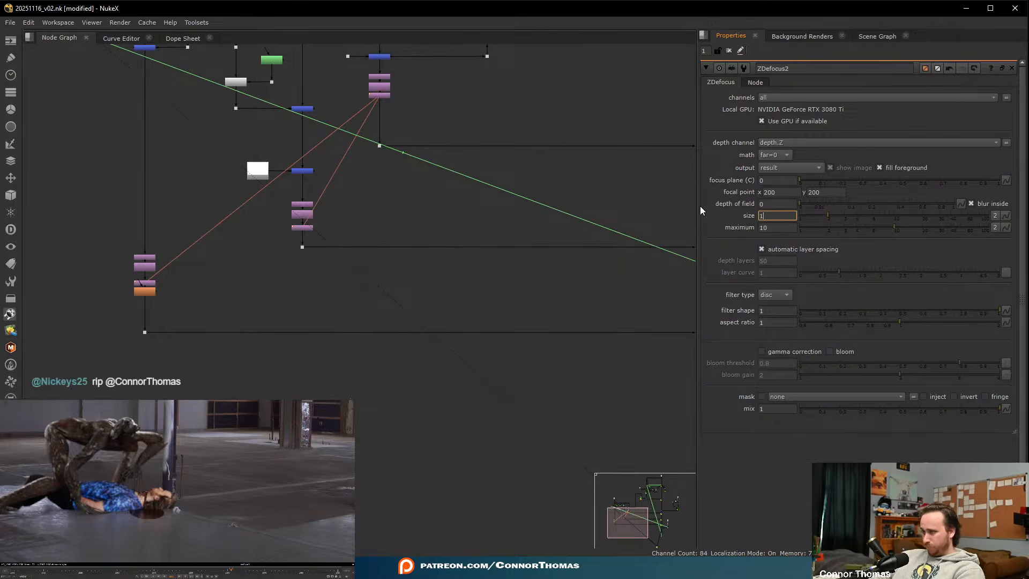
type(".5")
key("Return")
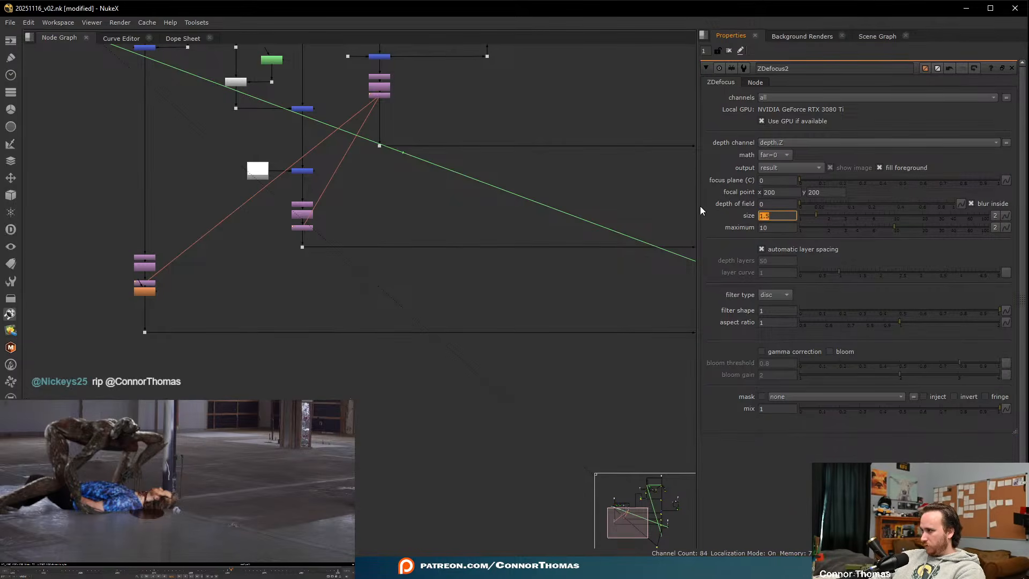
type("d")
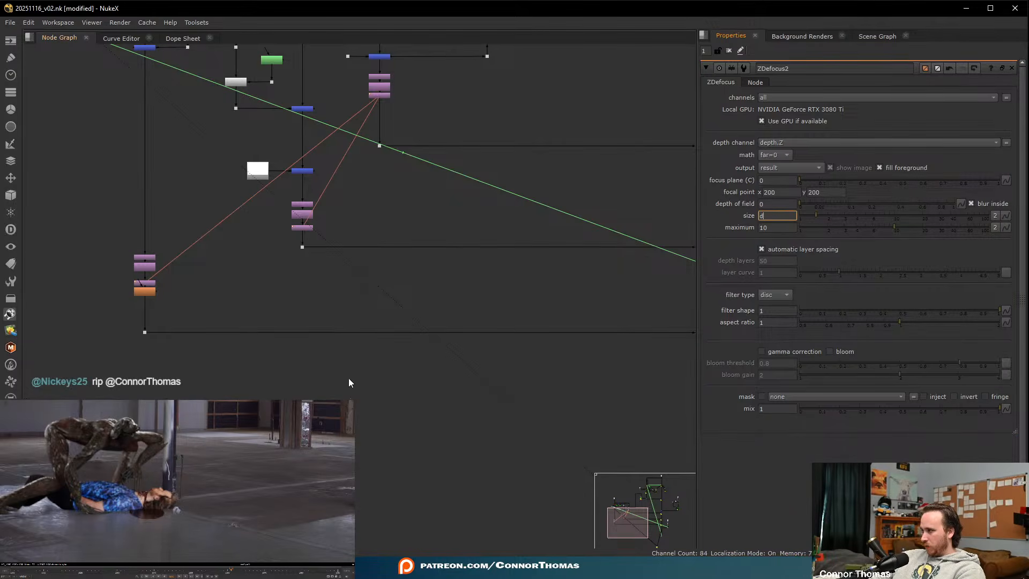
left_click(146, 294)
key("d")
scroll(211, 493, "up", 4)
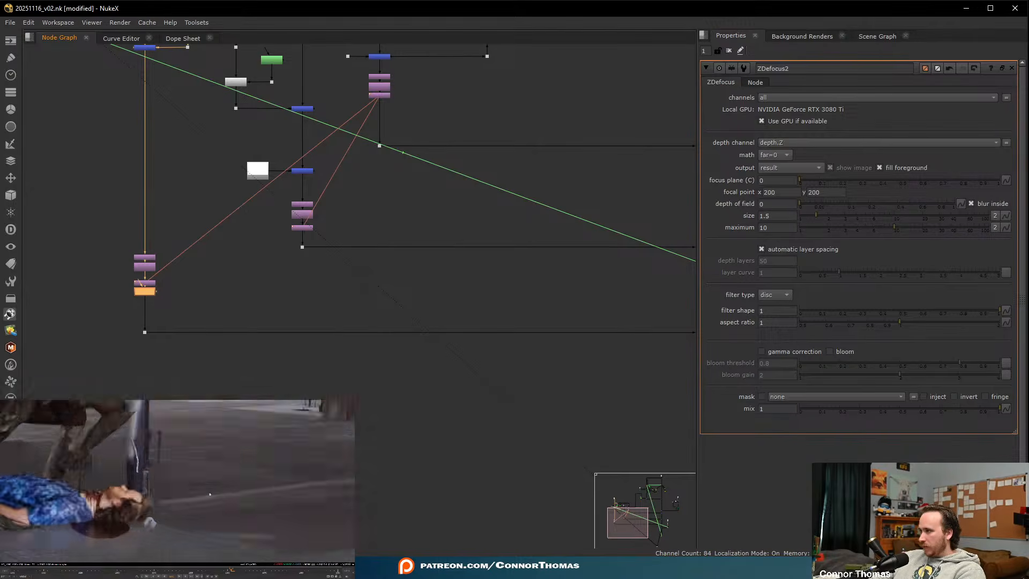
mouse_move(138, 505)
middle_mouse_down()
mouse_move(248, 485)
mouse_move(133, 493)
middle_mouse_up()
scroll(223, 493, "down", 3)
scroll(247, 485, "up", 1)
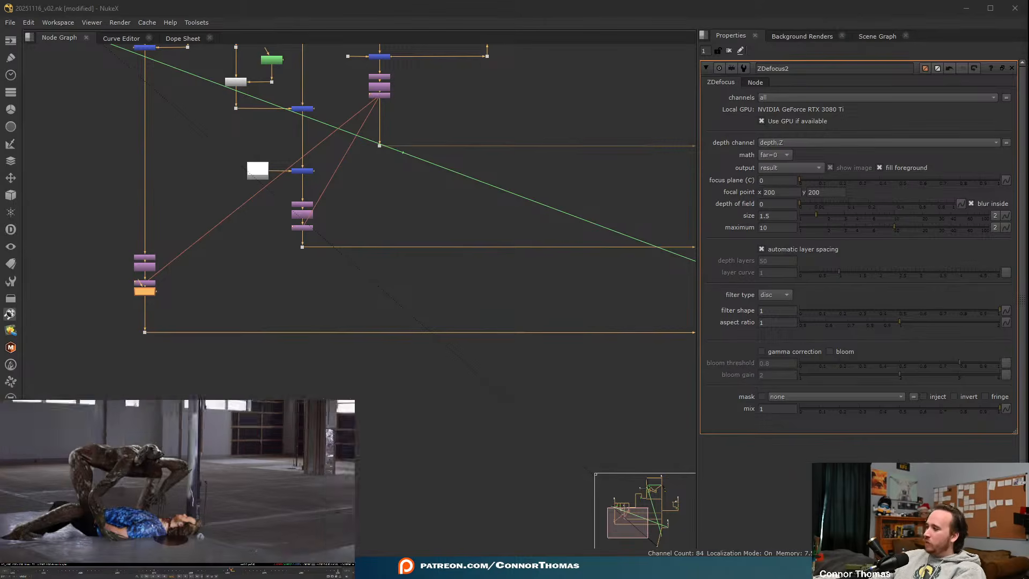
- Insert a Saturation node below the mask Merge in the Shuffle1 branch, leaving space between the two nodes
middle_click_drag(291, 288, 320, 389)
scroll(322, 306, "down", 3)
mouse_move(374, 304)
middle_mouse_down()
mouse_move(239, 250)
mouse_move(243, 241)
mouse_move(369, 288)
middle_mouse_up()
scroll(187, 241, "up", 3)
scroll(250, 235, "up", 4)
middle_click_drag(216, 191, 248, 275)
left_click(287, 184)
key("Tab")
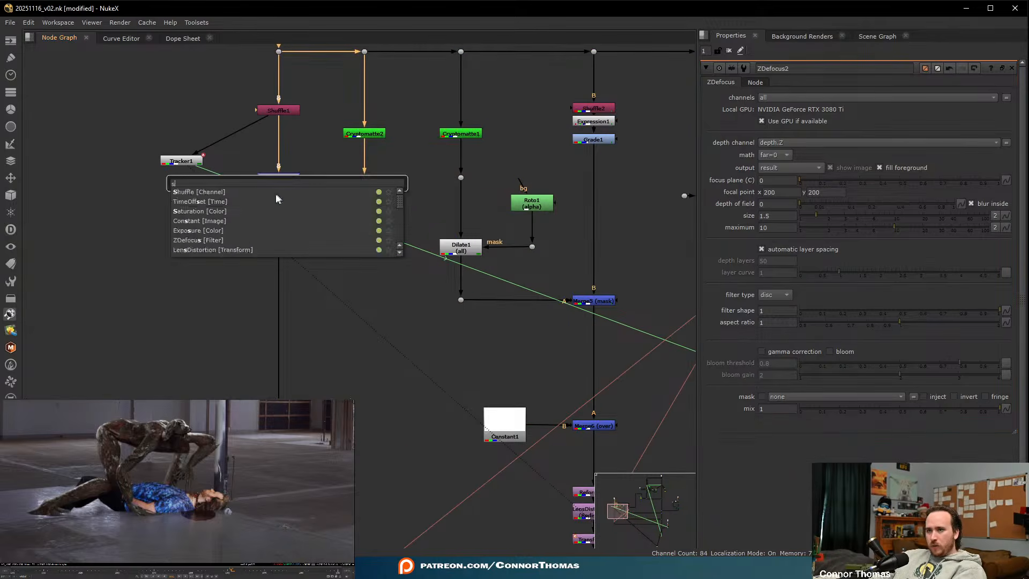
type("sat")
key("Return")
left_click_drag(285, 197, 286, 327)
- Add a Cryptomatte node fed from the dot below Cryptomatte2 and pick the victim's mesh, Mesh_0, as its matte
left_click(332, 292)
key("Tab")
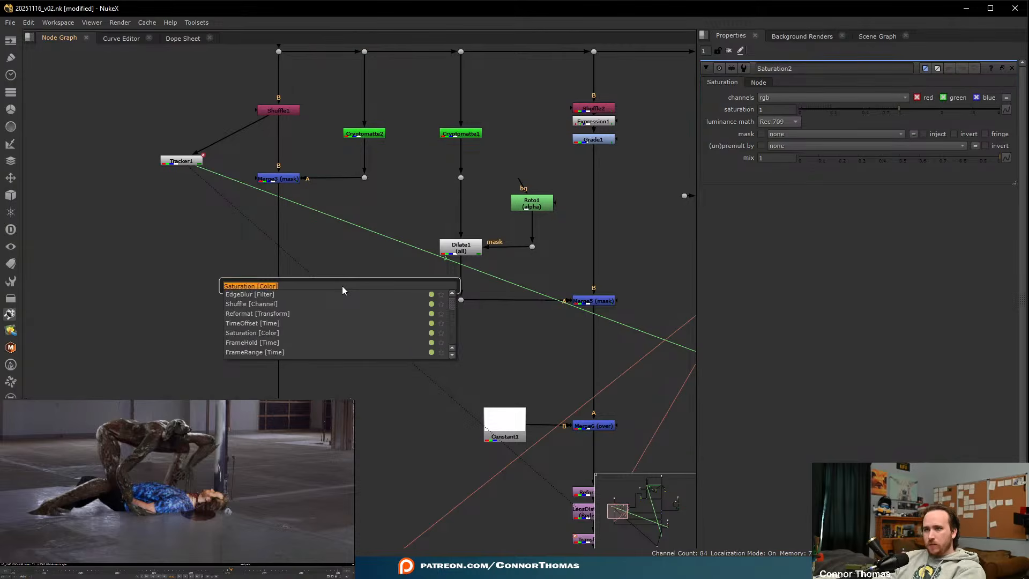
type("crypto")
key("Return")
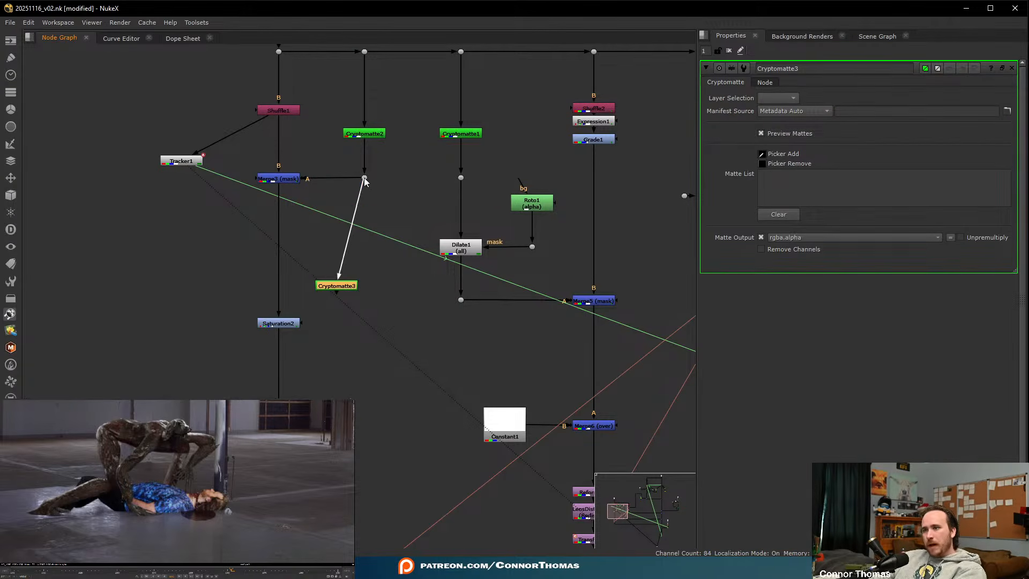
left_click_drag(345, 291, 372, 301)
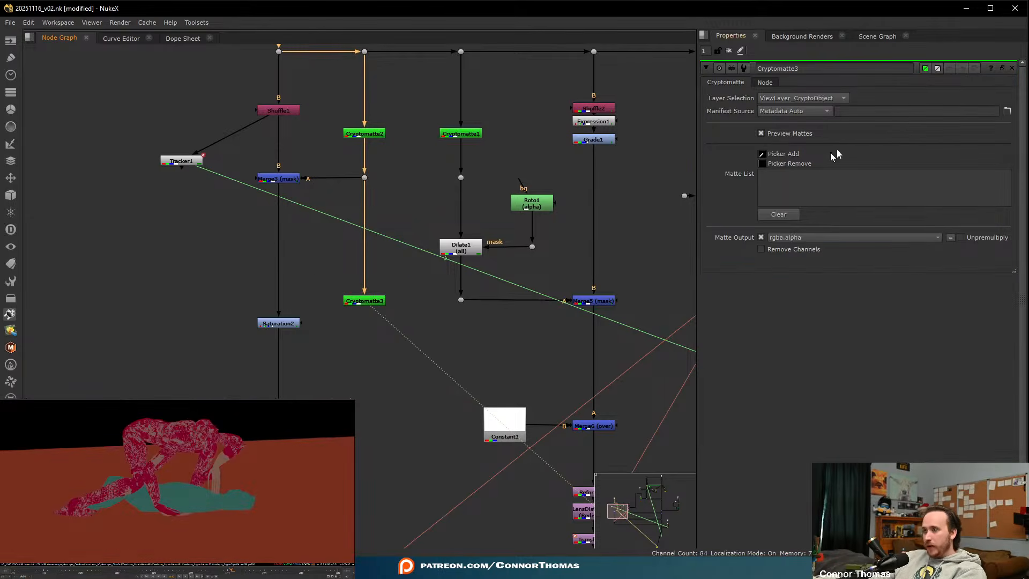
left_click(194, 504, "ctrl")
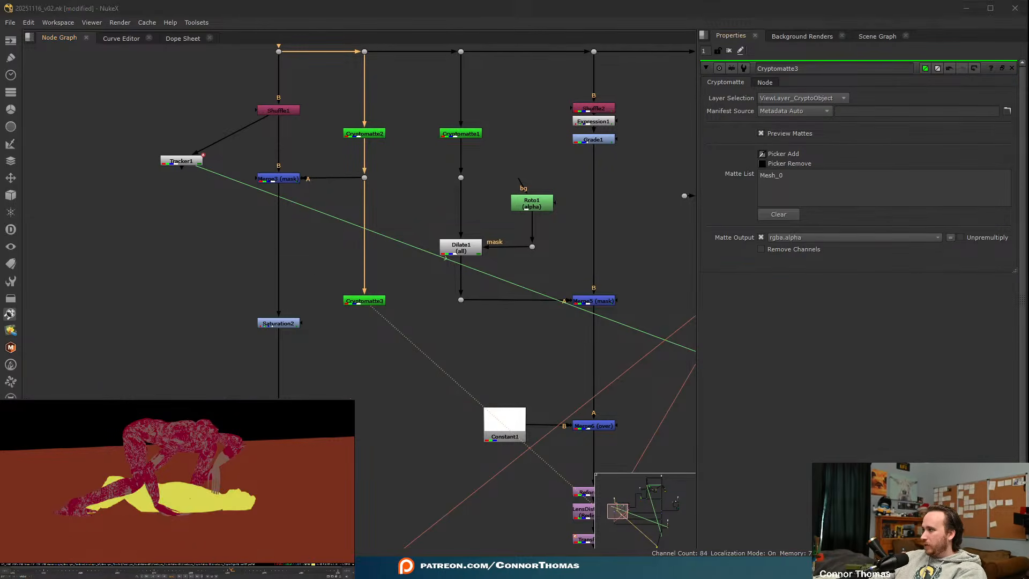
- Connect the new Cryptomatte through a dot as the Saturation node's mask, and view the final comp output
left_click_drag(308, 328, 364, 323)
left_click(369, 337)
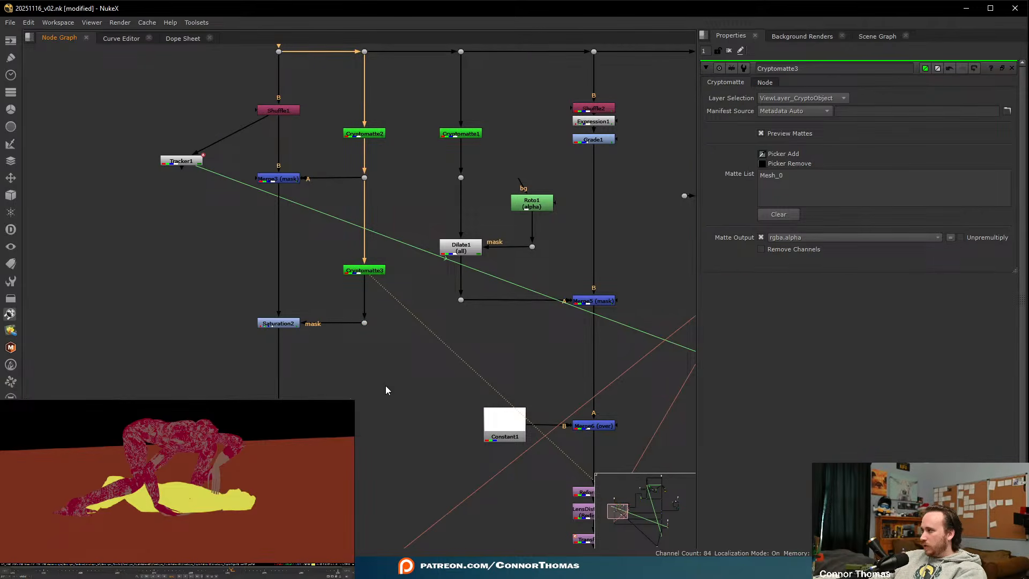
scroll(386, 390, "down", 3)
middle_click_drag(386, 391, 287, 198)
scroll(305, 349, "down", 2)
middle_click_drag(304, 349, 26, 199)
scroll(223, 225, "down", 2)
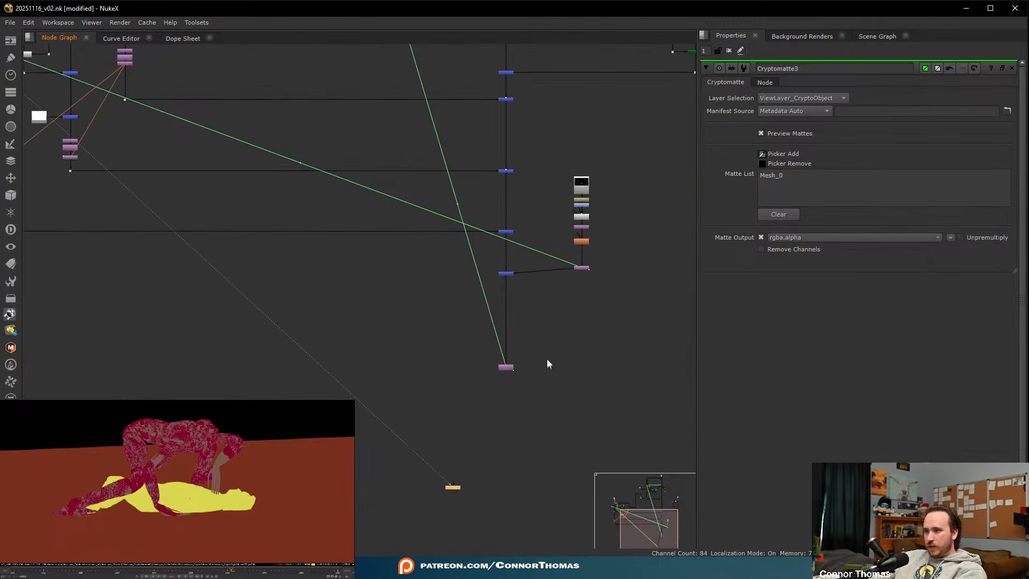
left_click_drag(537, 344, 466, 382)
key("1")
- Set the victim's masked Saturation node to 0.56 and compare the shot with it on and off
middle_click_drag(175, 280, 575, 380)
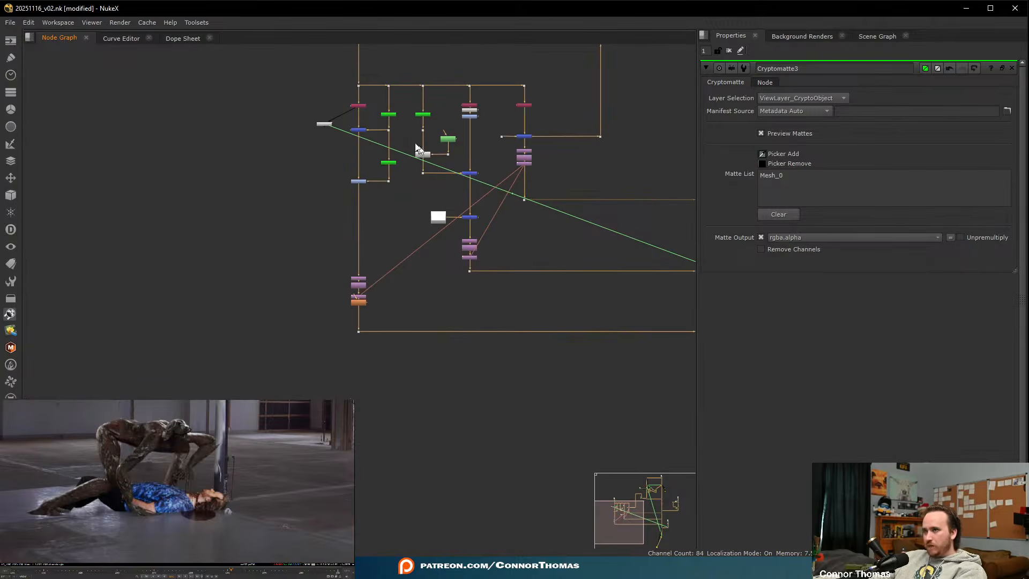
scroll(421, 149, "up", 5)
double_click(321, 214)
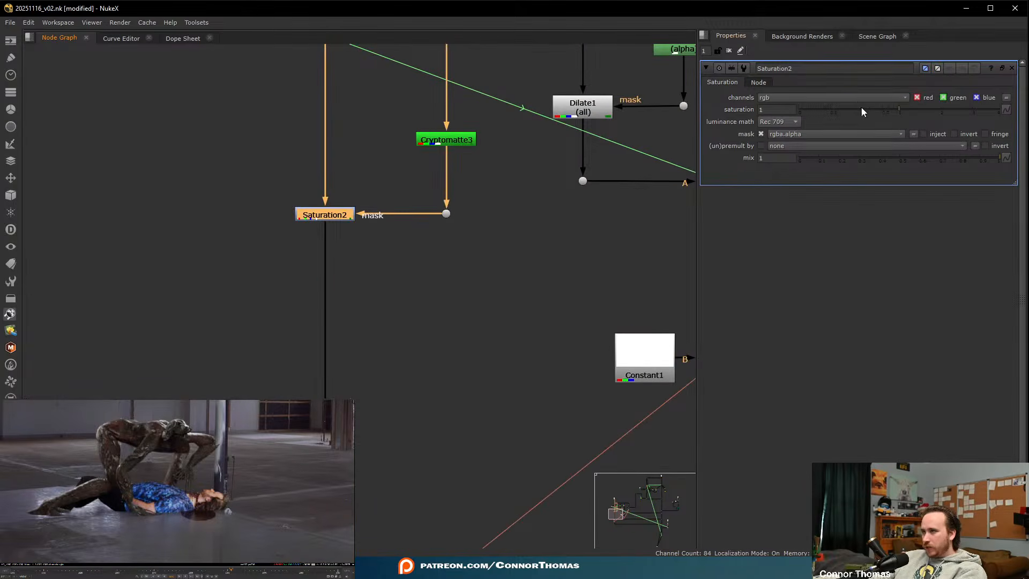
left_click(883, 111)
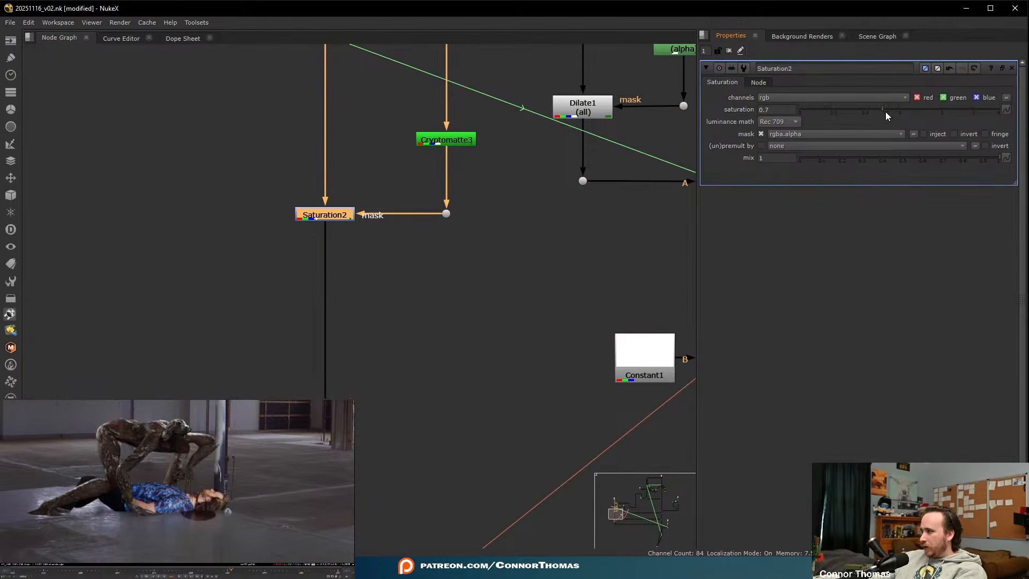
left_click(880, 112)
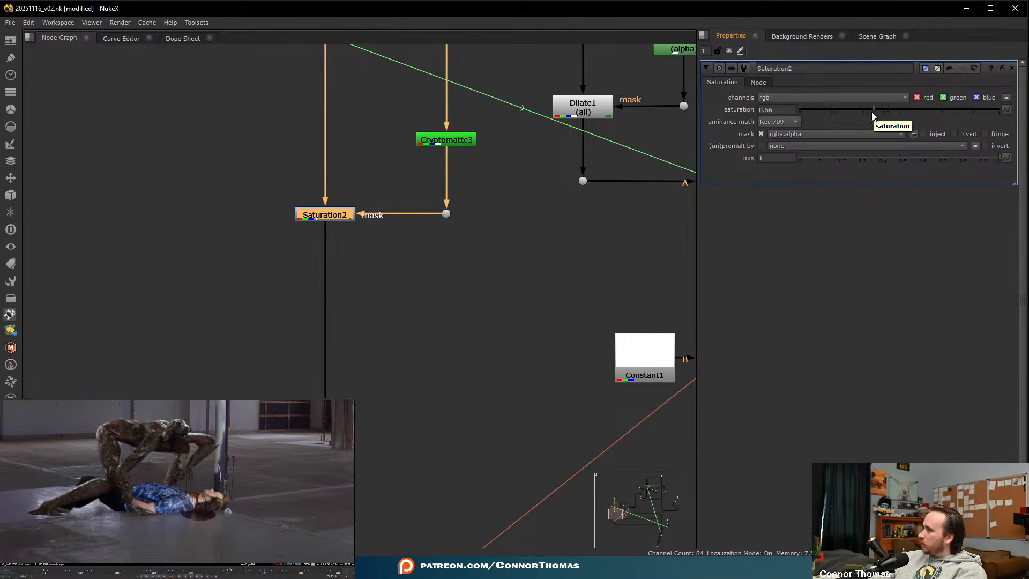
key("d")
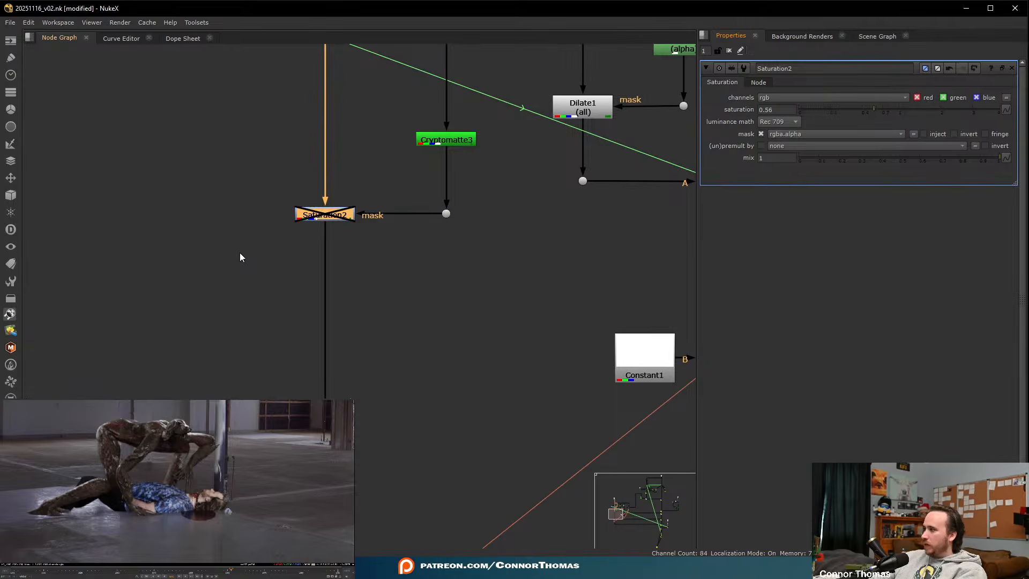
key("d")
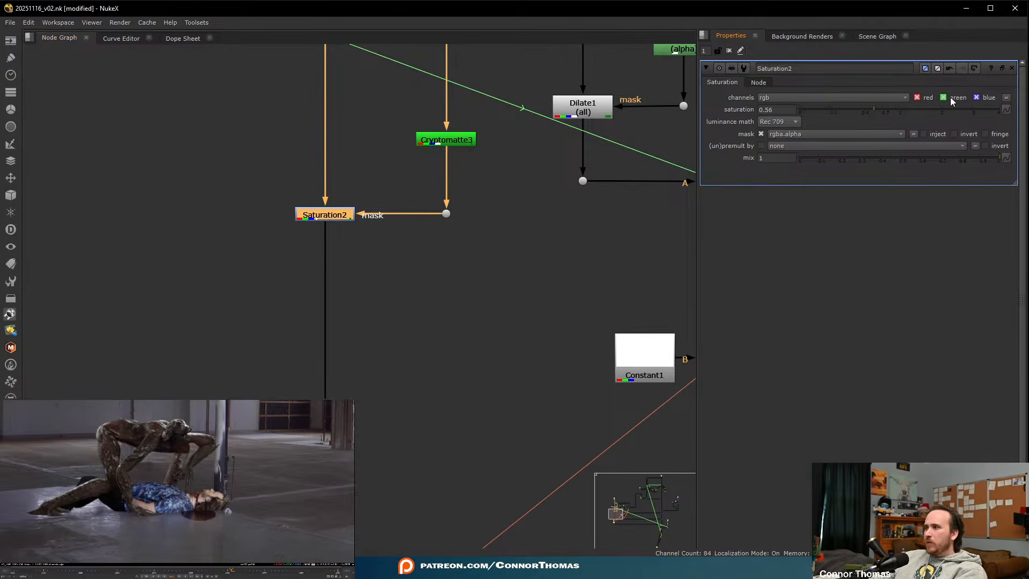
- Limit the victim's Saturation node to the blue channel and toggle it to compare the shirt's colour
left_click(918, 98)
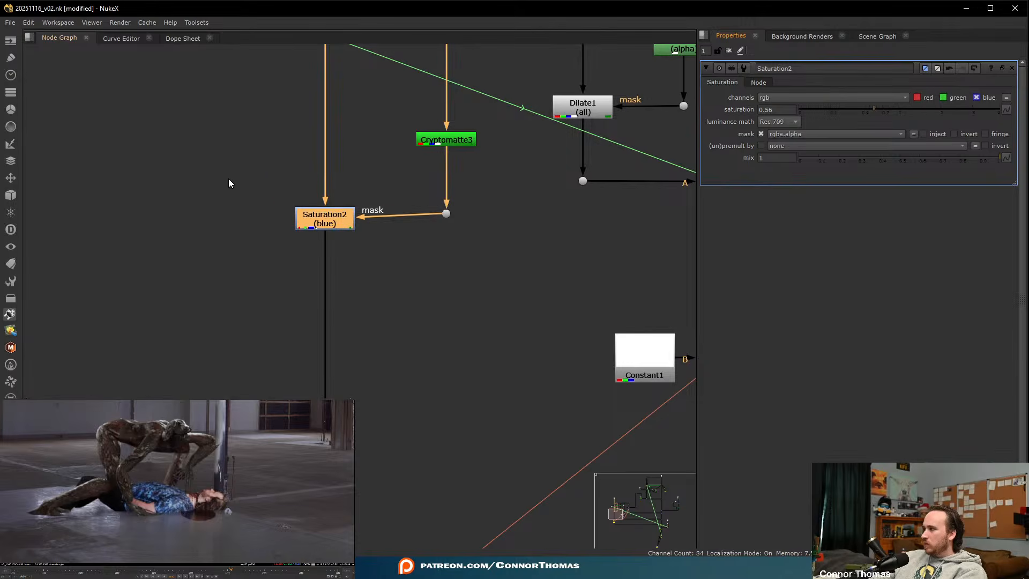
key("d")
key("d")
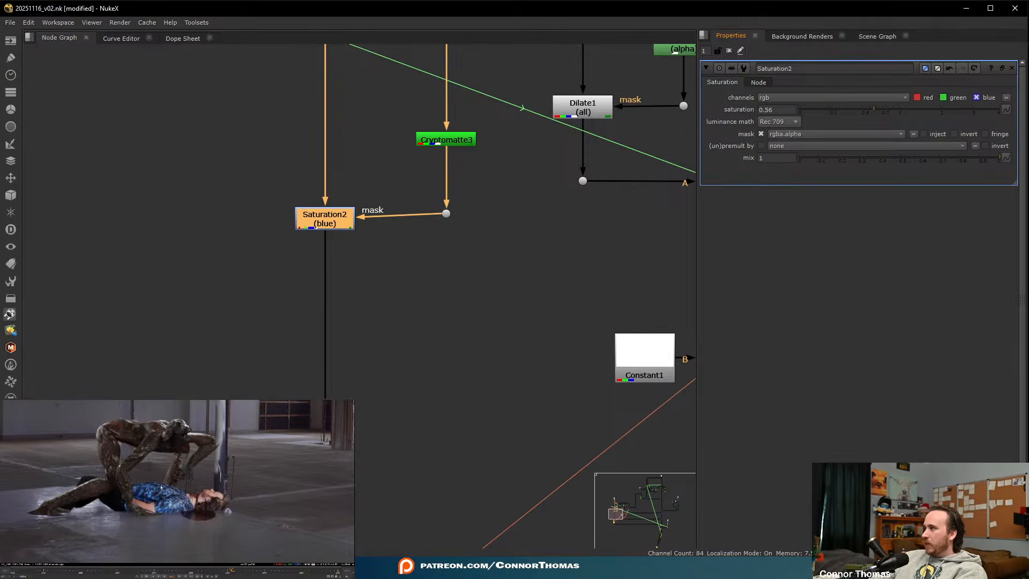
key("d")
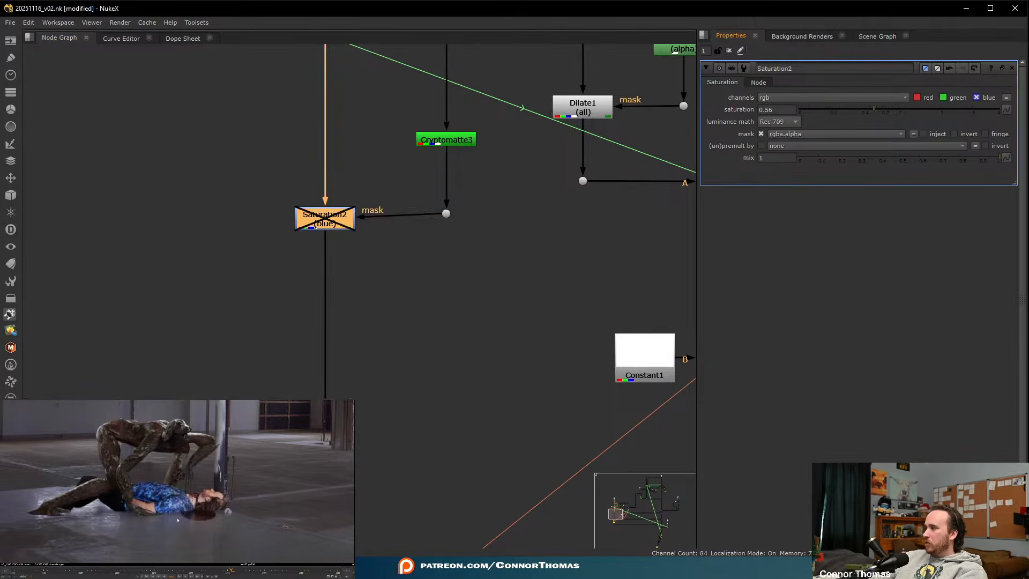
- Re-enable the victim's Saturation node and add a Grade below it, masked by the dot under Cryptomatte3
key("d")
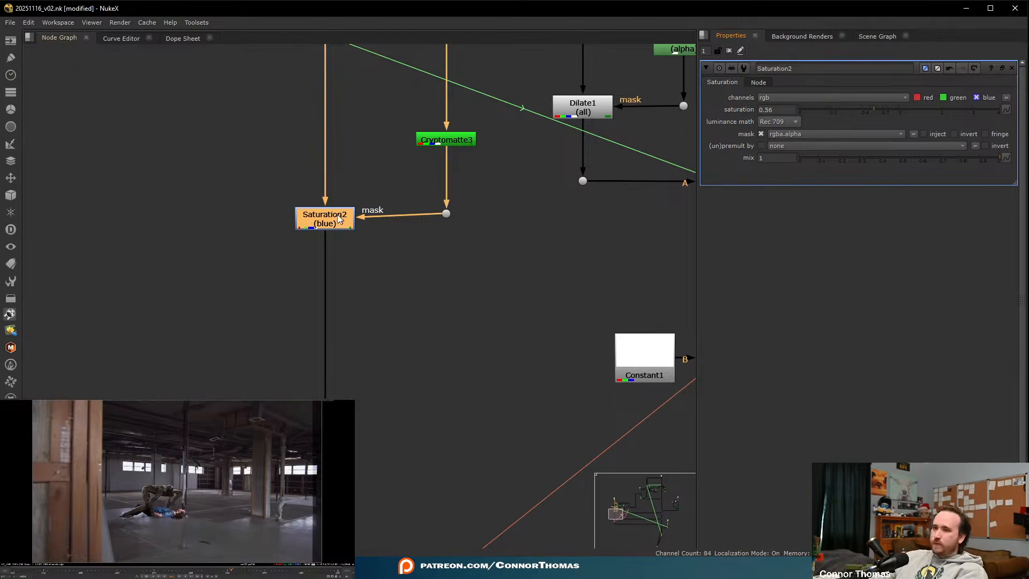
key("g")
left_click_drag(325, 239, 447, 214)
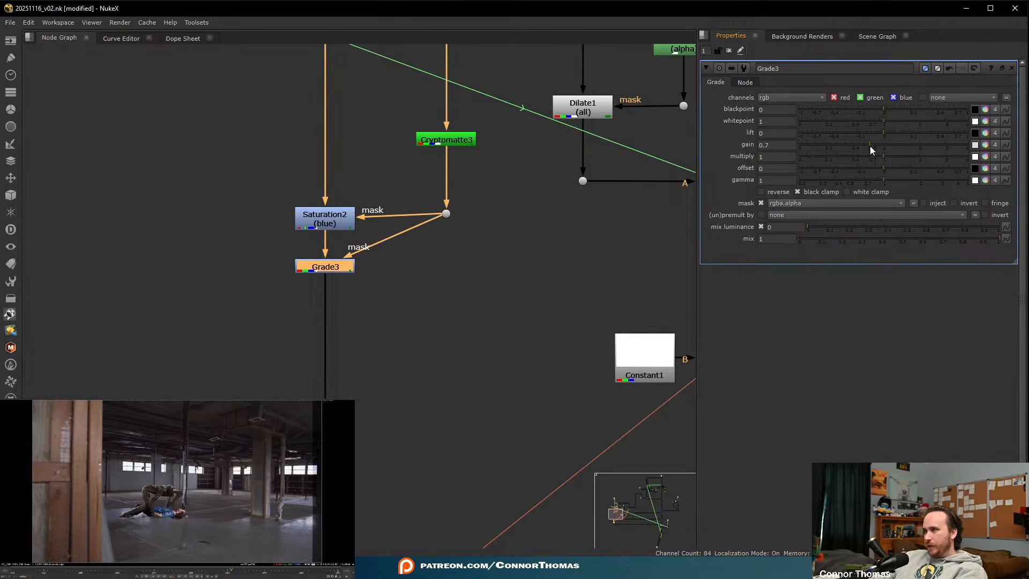
- Set the victim's Grade gain to 0.58 and compare the shot with the grade on and off, up close and in full frame
left_click_drag(870, 146, 858, 143)
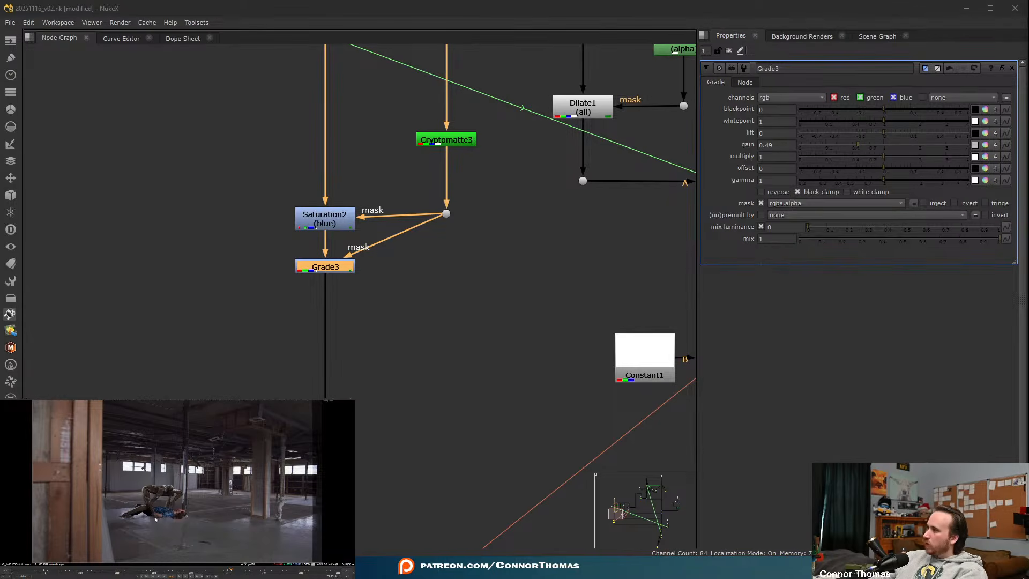
left_click(862, 144)
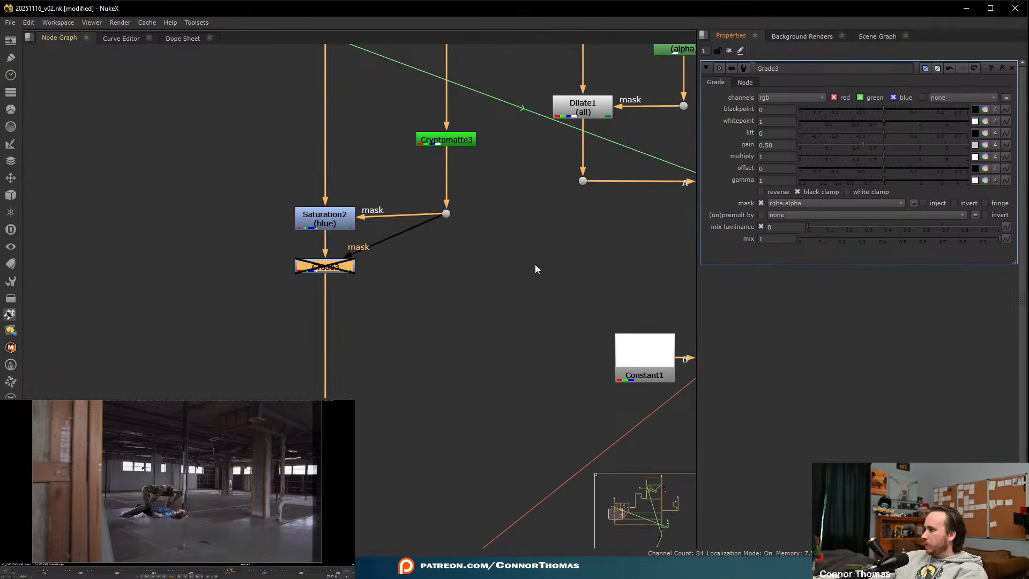
scroll(157, 511, "up", 5)
scroll(156, 512, "up", 3)
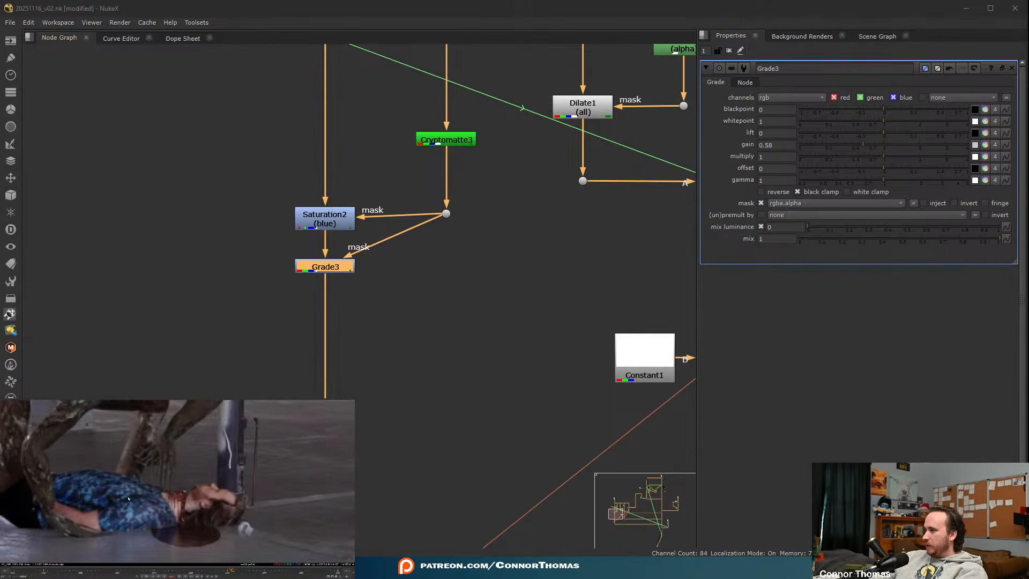
key("f")
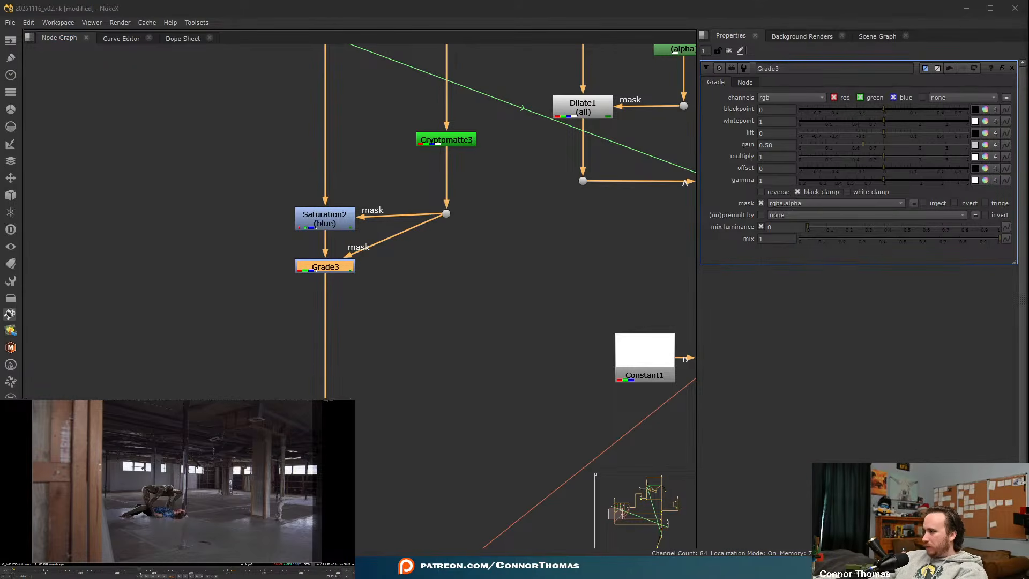
scroll(175, 510, "up", 9)
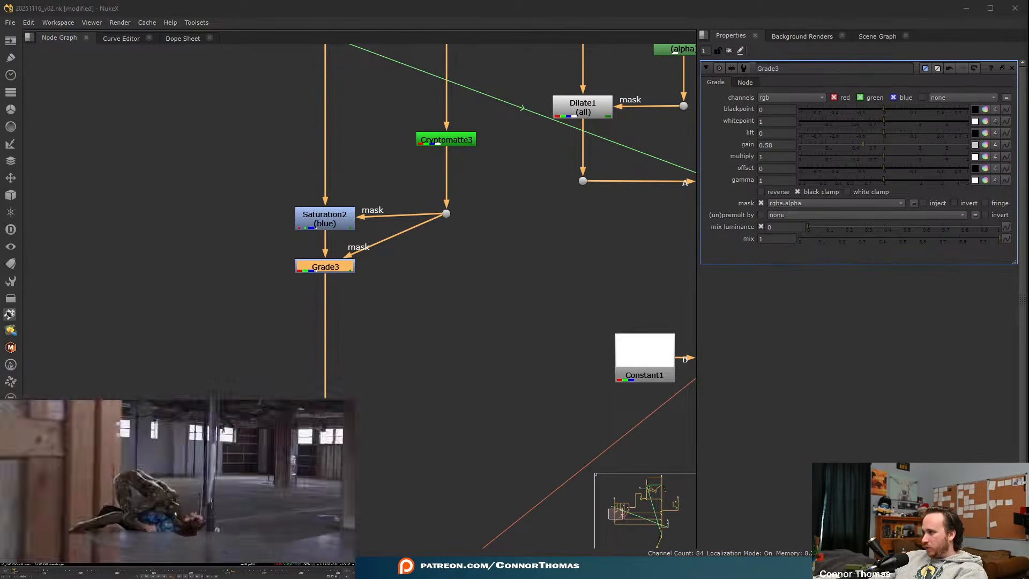
middle_click_drag(564, 285, 301, 257)
scroll(302, 257, "down", 3)
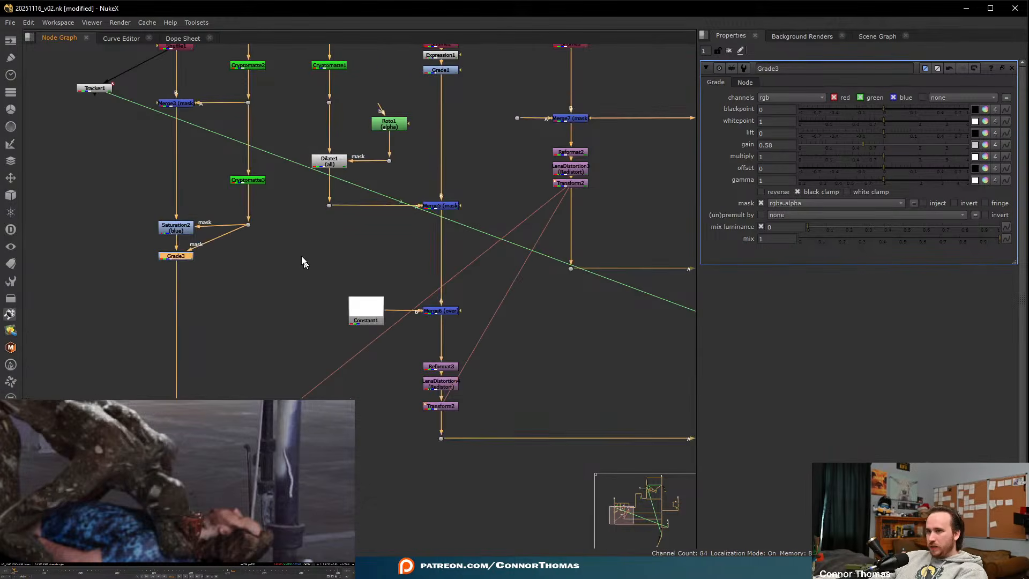
key("Tab")
type("crypto")
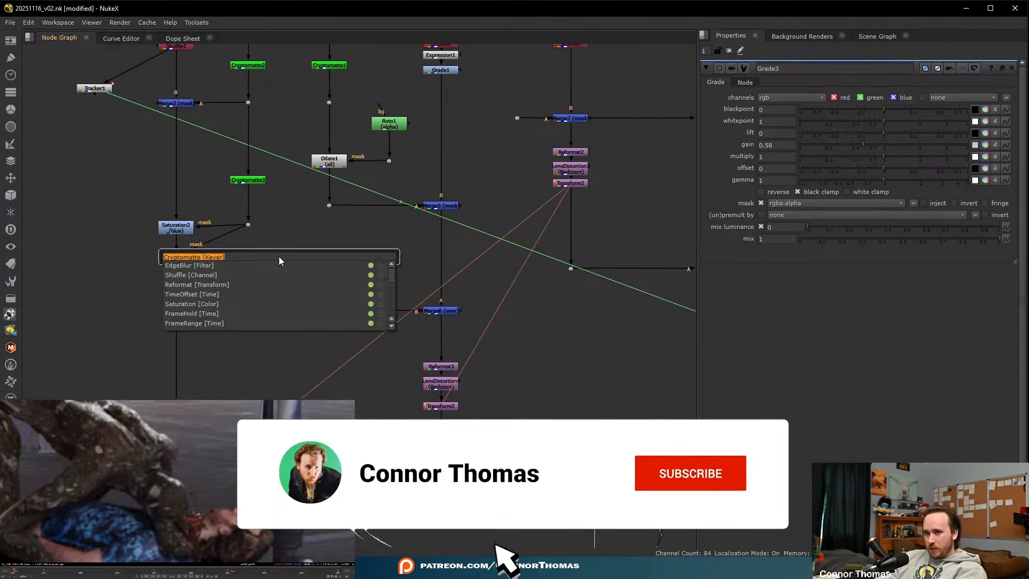
key("Return")
left_click_drag(271, 242, 248, 225)
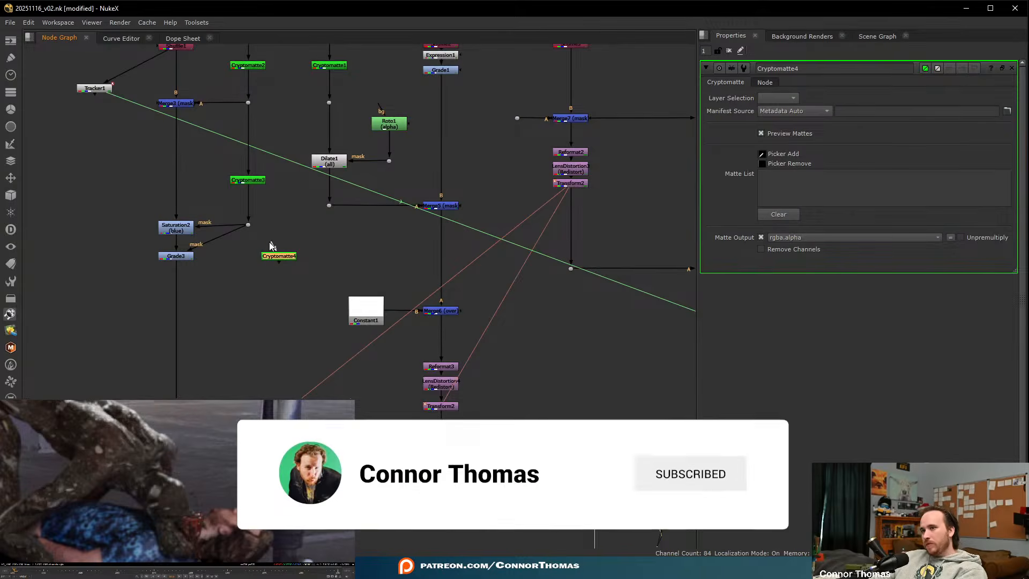
key("1")
middle_click_drag(302, 279, 169, 207)
scroll(169, 207, "down", 1)
left_click(326, 280)
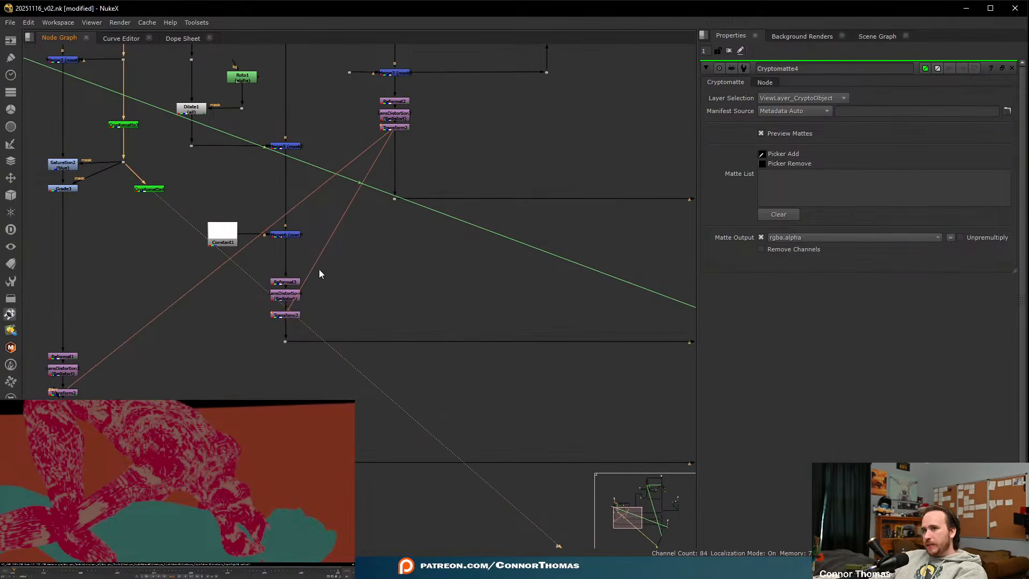
middle_click_drag(241, 278, 430, 388)
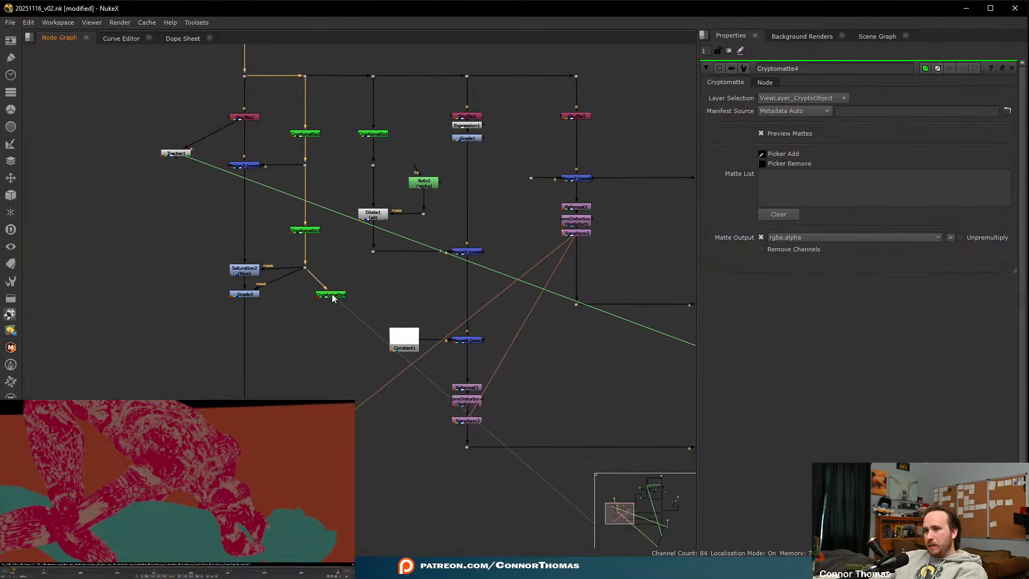
left_click(338, 297)
key("Delete")
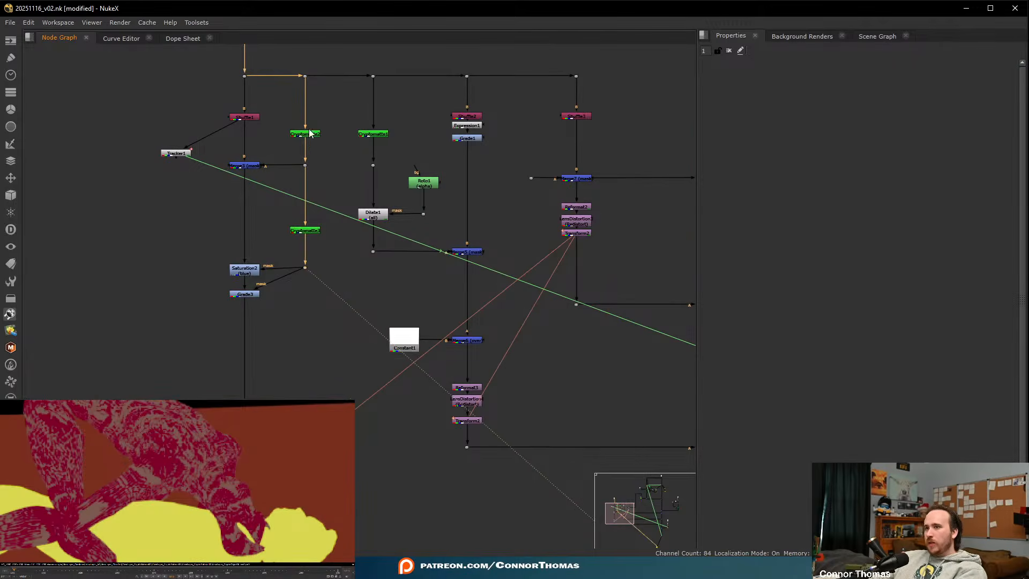
- View Cryptomatte2, then reposition Transform_MatchMove1 in the blood branch and insert a Merge directly below it
key("1")
scroll(405, 180, "down", 2)
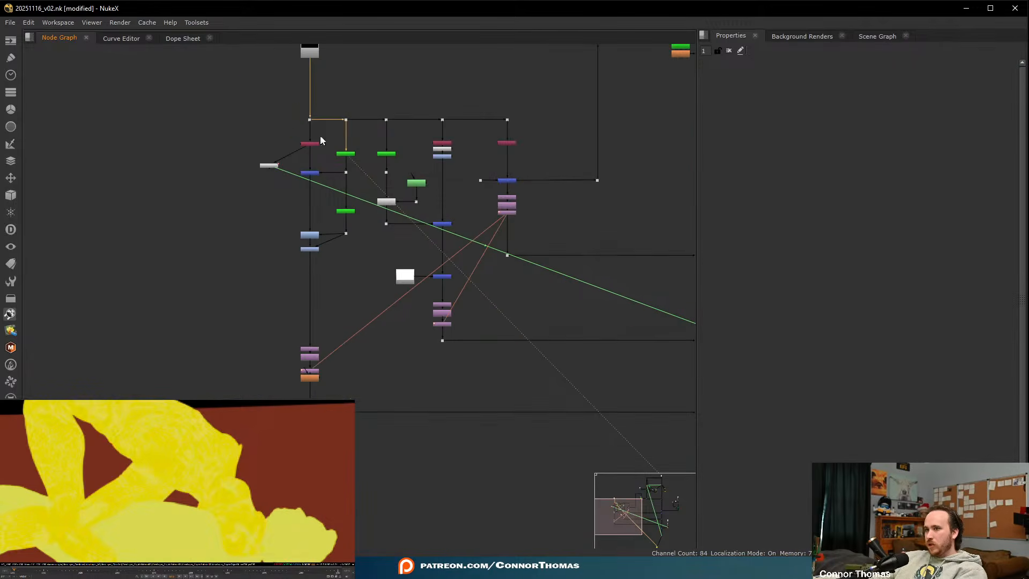
scroll(485, 253, "up", 2)
scroll(562, 288, "up", 2)
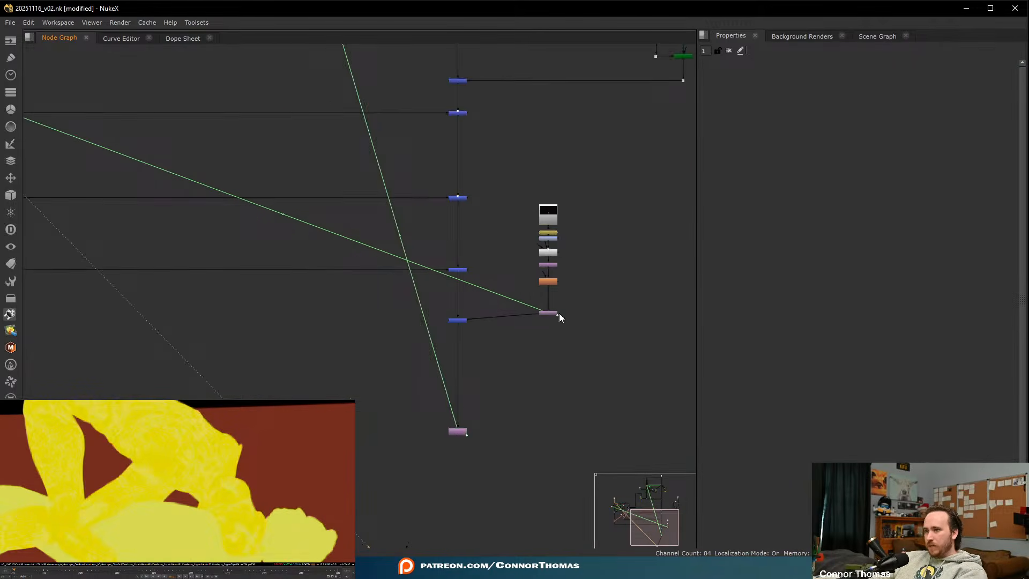
scroll(548, 311, "up", 2)
mouse_move(547, 312)
left_mouse_down()
mouse_move(548, 282)
mouse_move(549, 327)
left_mouse_up()
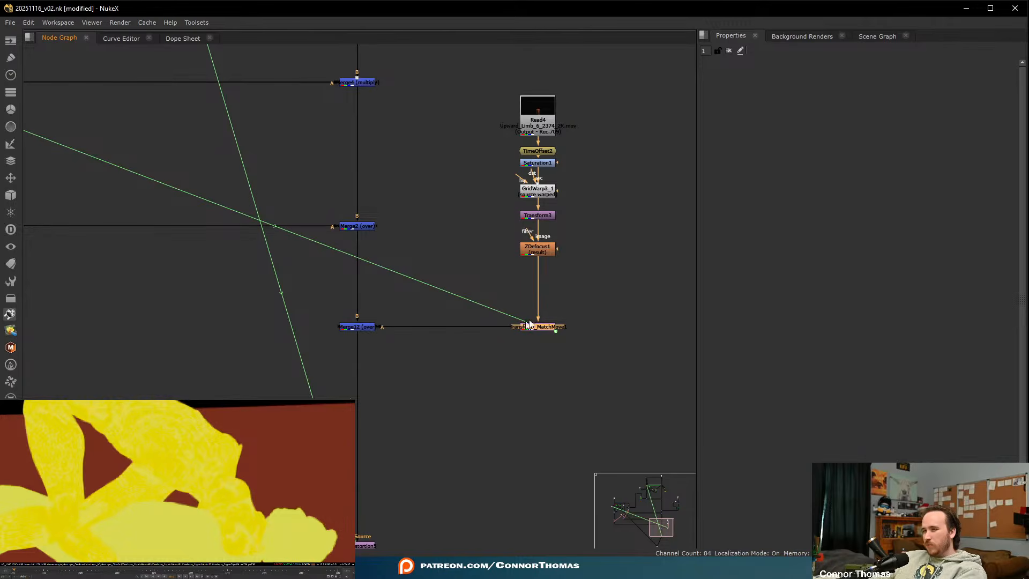
mouse_move(547, 329)
left_mouse_down()
mouse_move(544, 270)
mouse_move(545, 309)
left_mouse_up()
key("m")
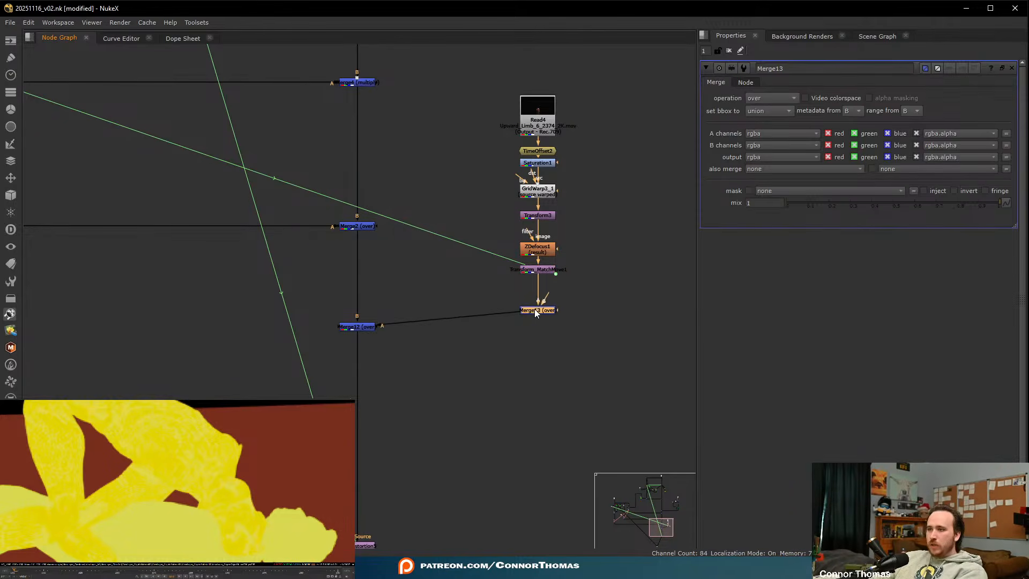
- Connect the new blood Merge's A input to the dot below Cryptomatte2
middle_click_drag(535, 308, 603, 368)
scroll(615, 380, "down", 3)
left_click_drag(615, 380, 183, 261)
scroll(182, 260, "up", 5)
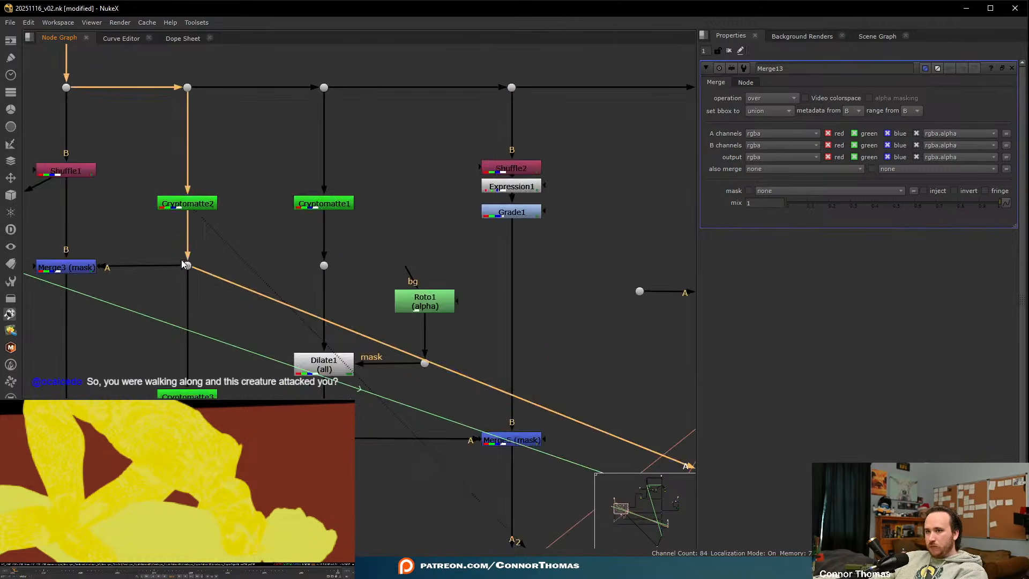
- Insert a dot on the blood Merge's A connection, place it beside the Merge, and hide the dot's input
scroll(202, 272, "down", 5)
middle_click_drag(401, 342, 184, 225)
middle_click_drag(532, 372, 304, 239)
scroll(573, 395, "up", 3)
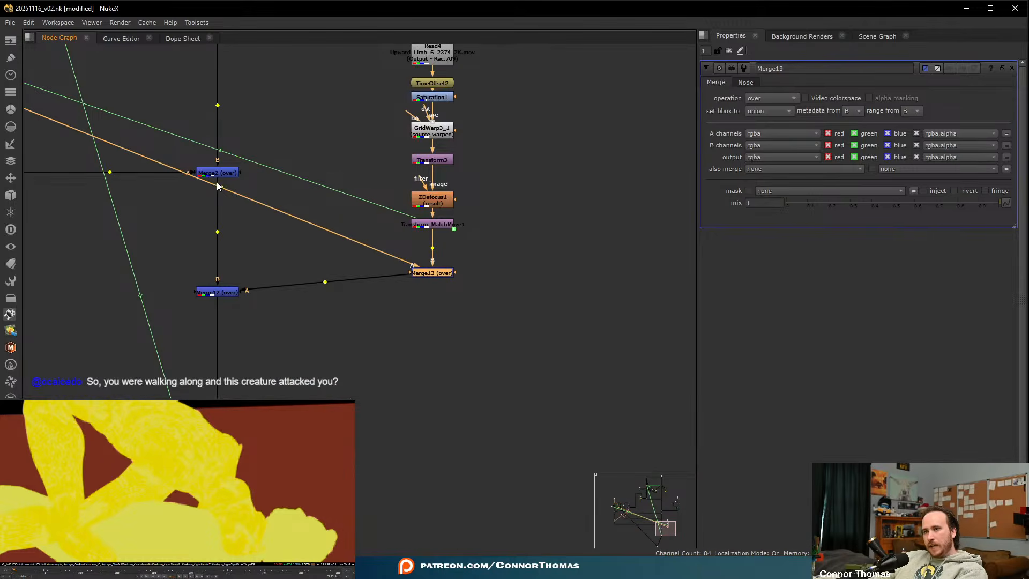
left_click_drag(224, 189, 404, 270, "ctrl")
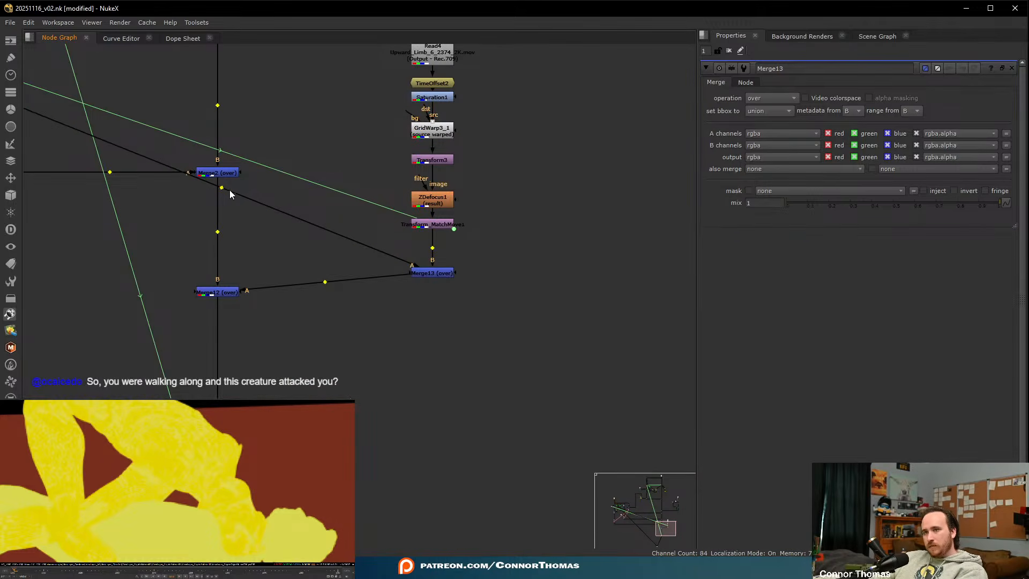
left_click_drag(222, 187, 361, 272, "ctrl")
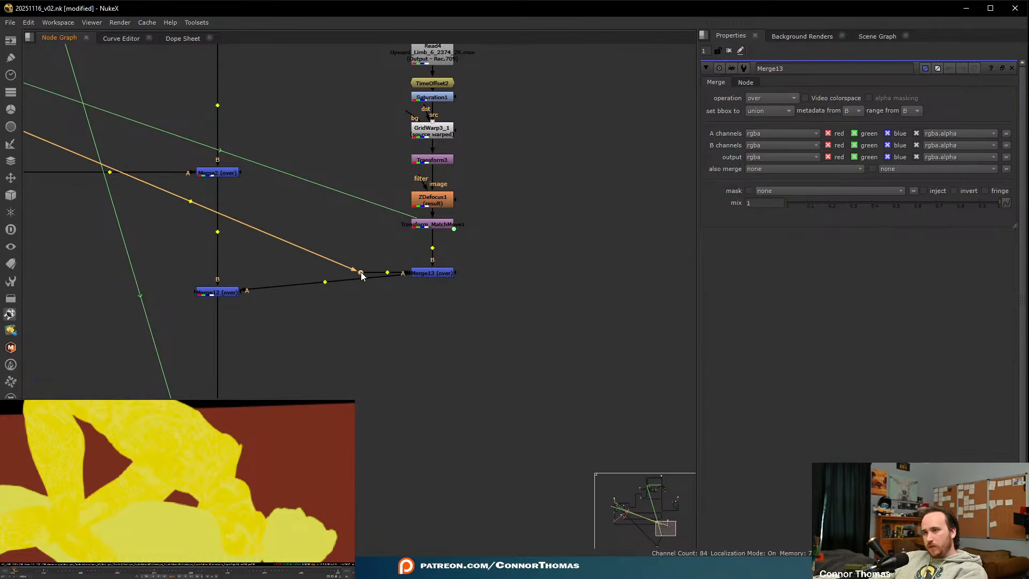
double_click(362, 272)
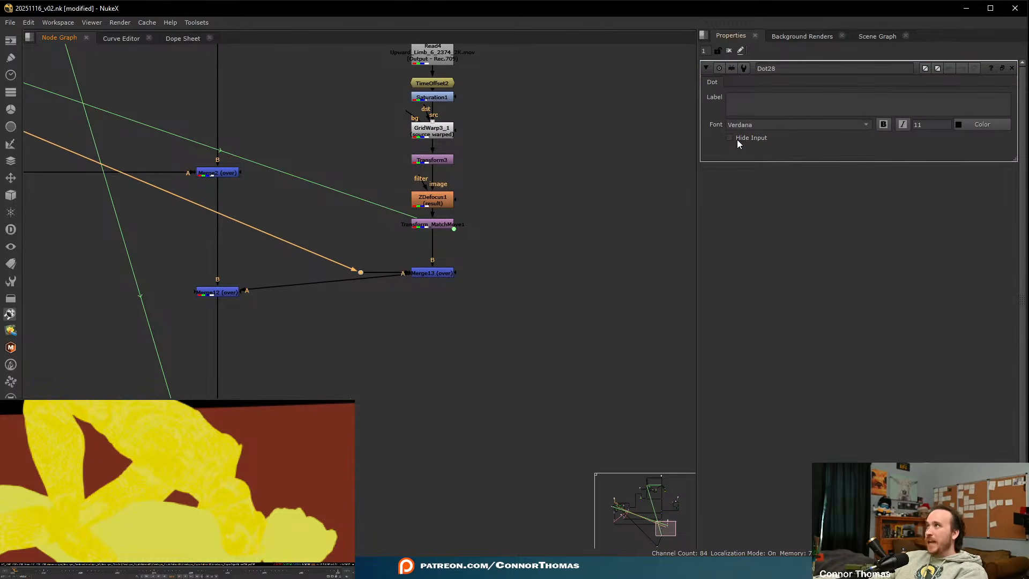
left_click(738, 139)
left_click(504, 273)
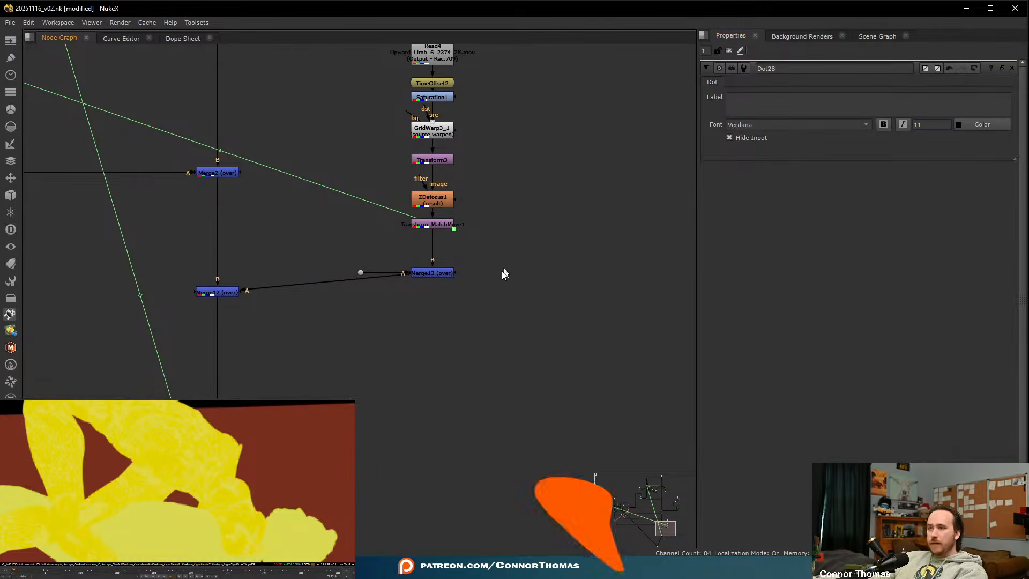
- View the new blood Merge's output and the final comp output
left_click(437, 272)
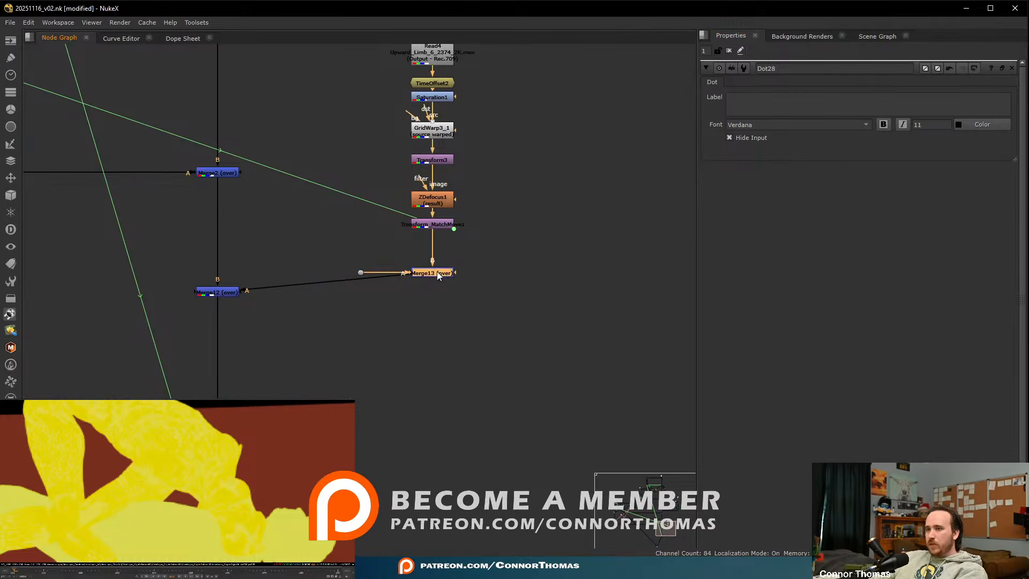
key("1")
left_click(368, 383)
key("1")
middle_click_drag(323, 342, 372, 102)
scroll(370, 104, "down", 3)
scroll(304, 277, "up", 4)
middle_click_drag(439, 148, 386, 422)
scroll(386, 423, "down", 3)
middle_click_drag(403, 338, 354, 407)
scroll(354, 407, "up", 3)
- Set the blood Merge's operation to stencil and check the victim's neck area across the frames
double_click(457, 239)
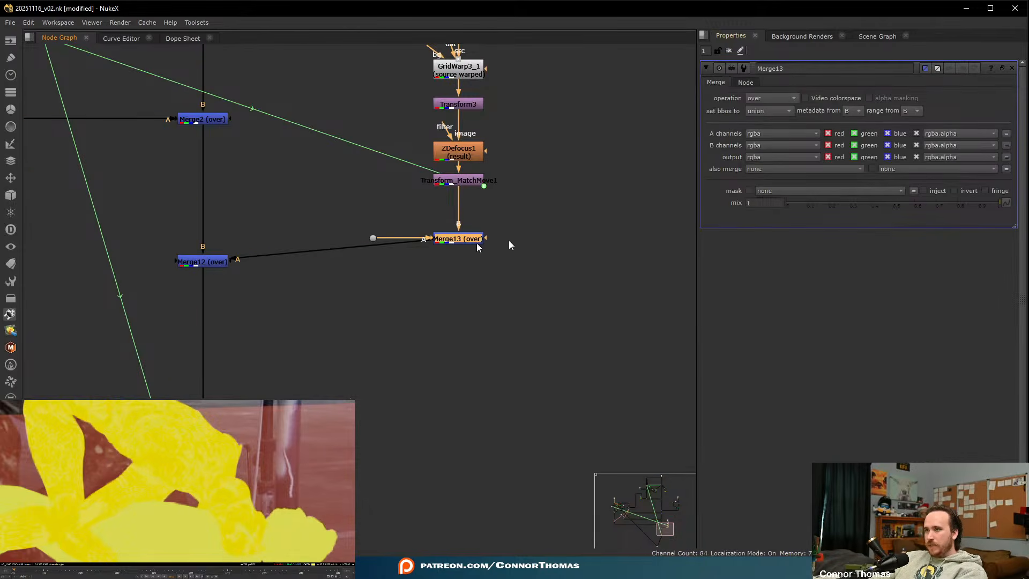
left_click(768, 102)
left_click(773, 310)
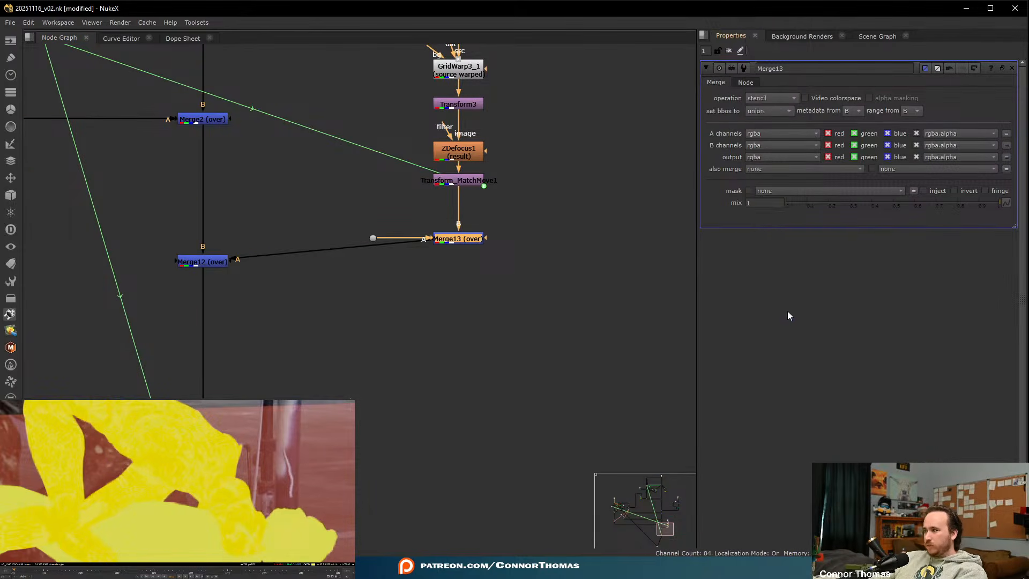
middle_click_drag(316, 498, 331, 447)
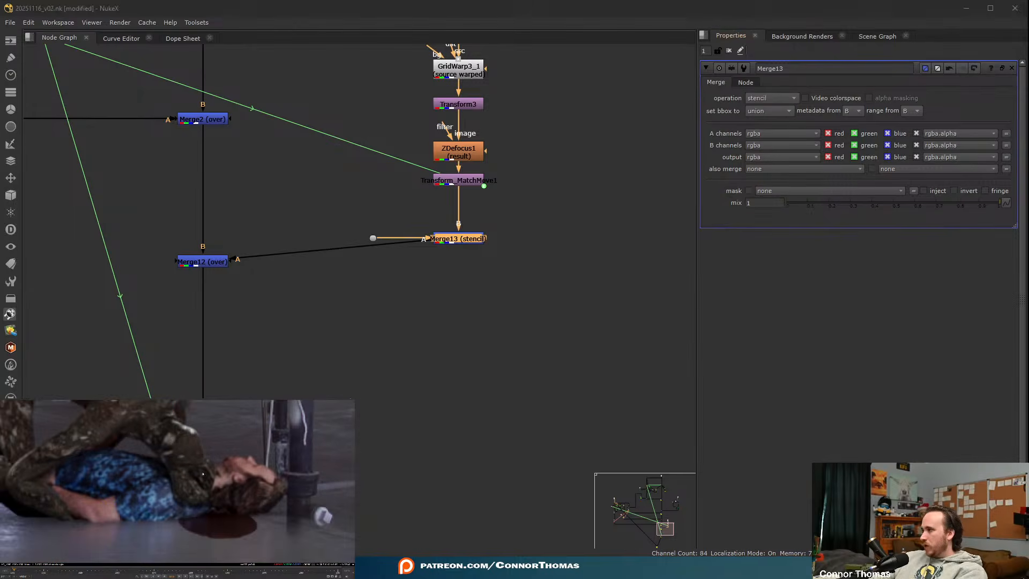
left_click(461, 238)
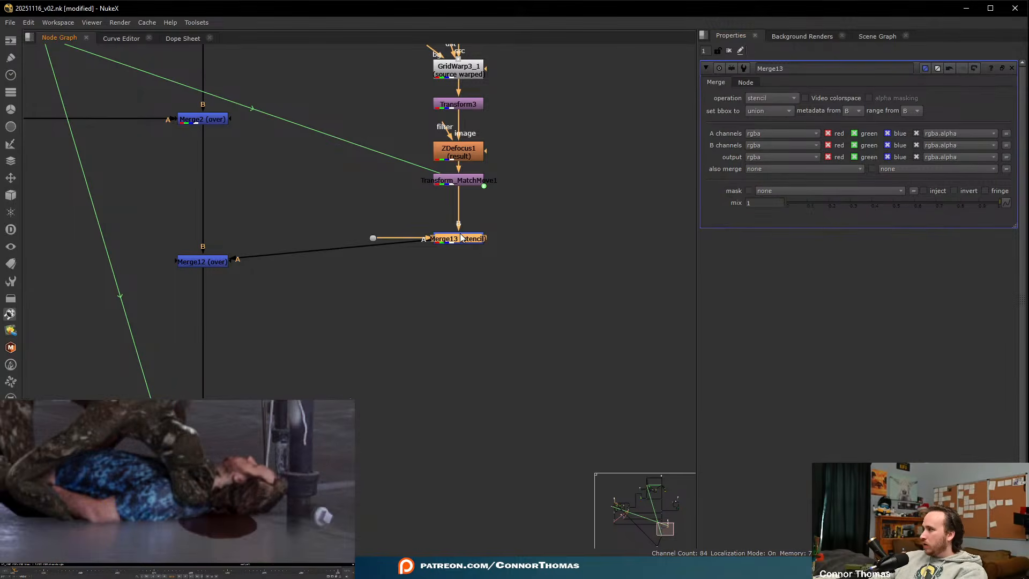
left_click(171, 463)
key("l")
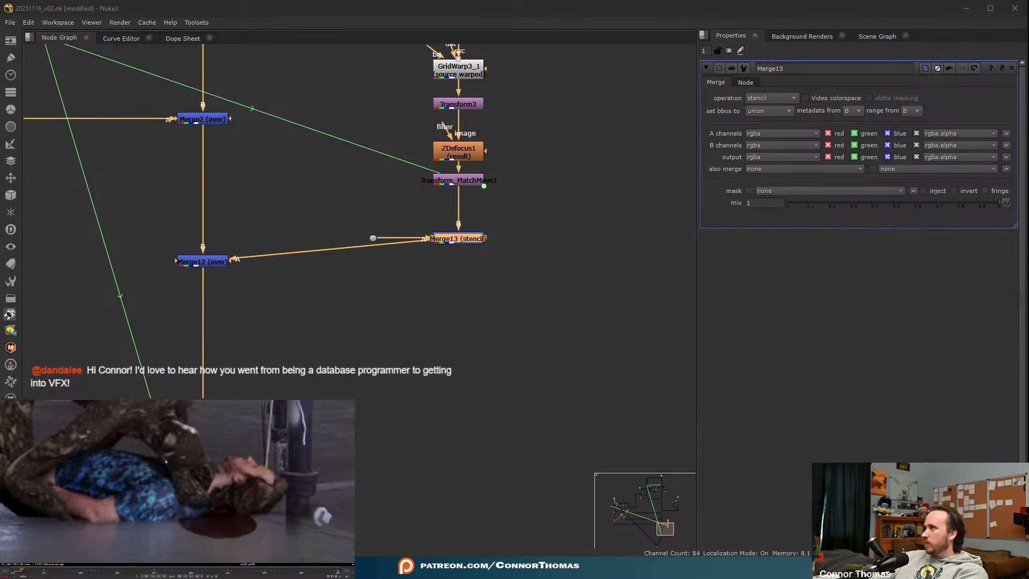
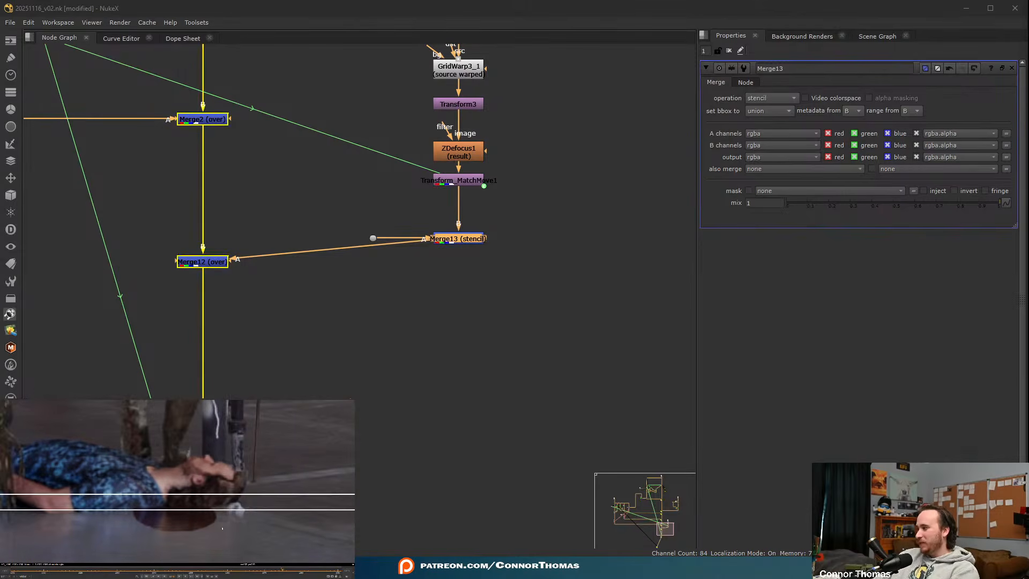
left_click_drag(137, 570, 62, 560)
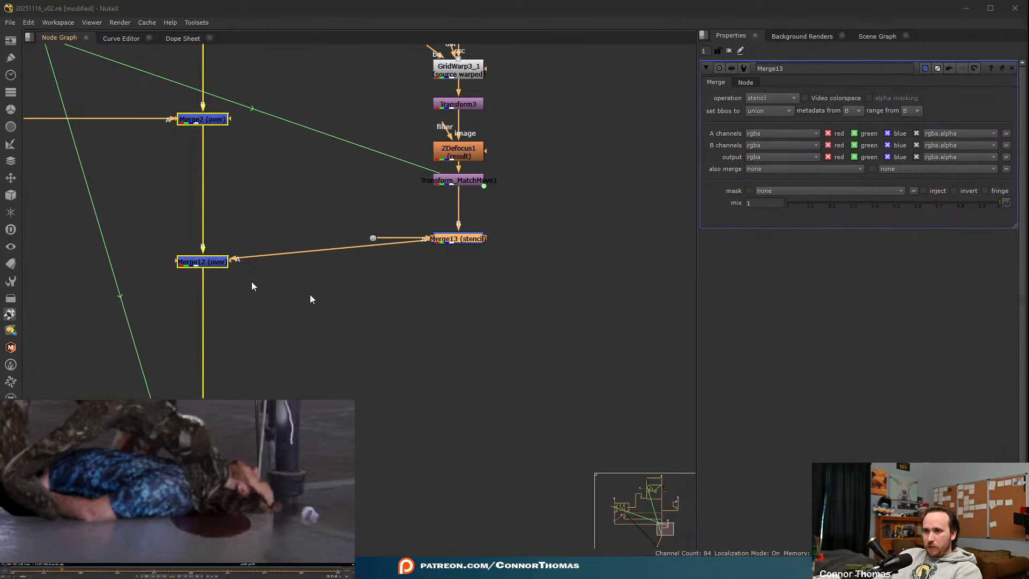
- Lower Merge12 in the node tree, and view the stencil's dot and its alpha, tracing it to Cryptomatte2
left_click_drag(211, 263, 211, 335)
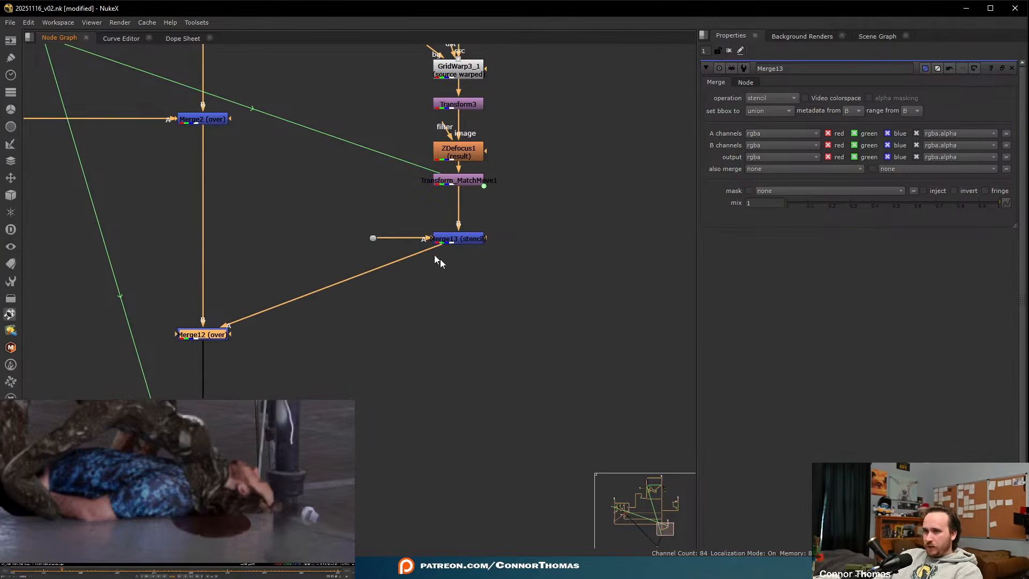
left_click_drag(354, 228, 401, 249)
key("1")
key("a")
scroll(227, 493, "down", 4)
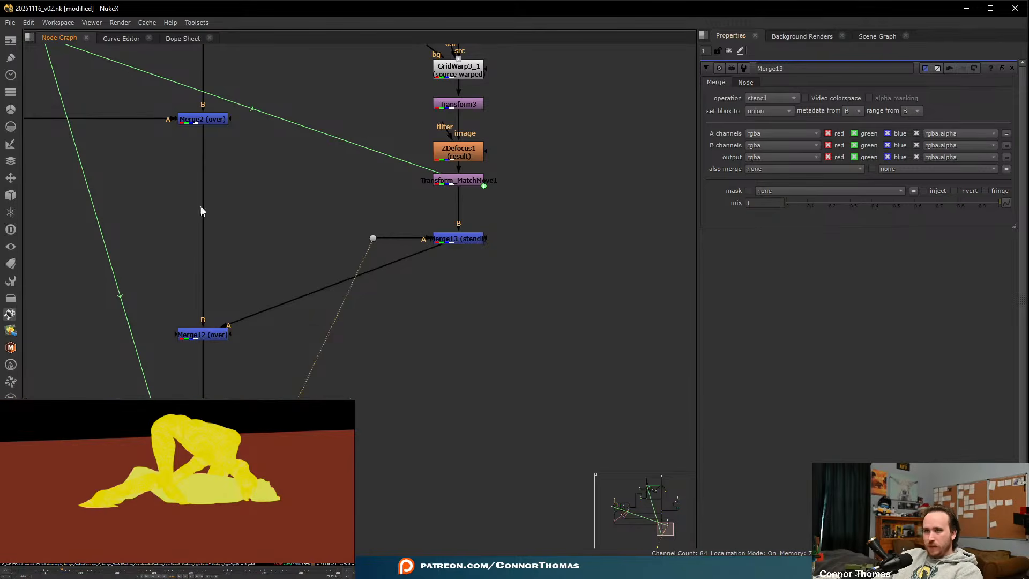
scroll(324, 301, "down", 10)
scroll(533, 281, "up", 10)
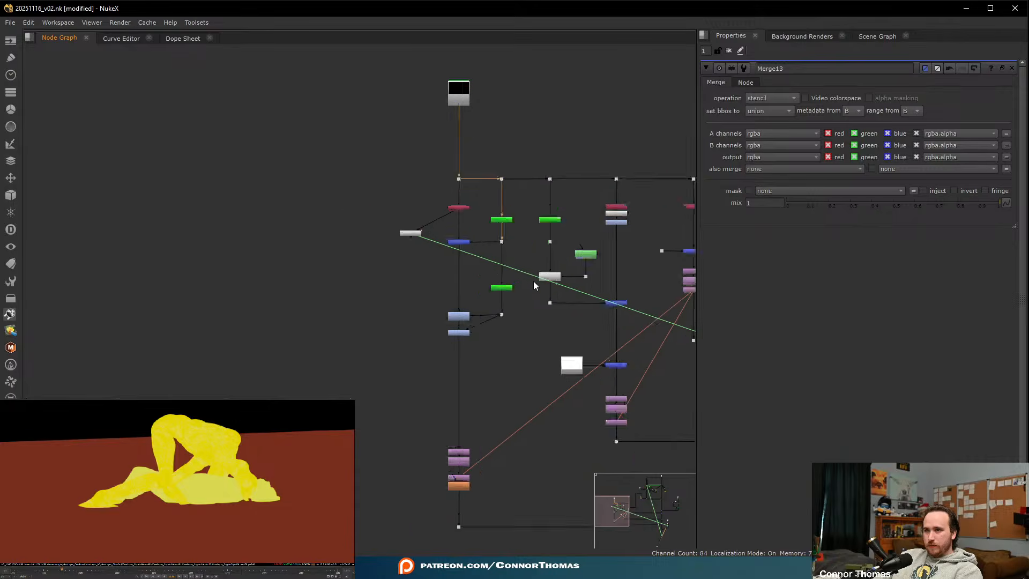
scroll(472, 300, "down", 3)
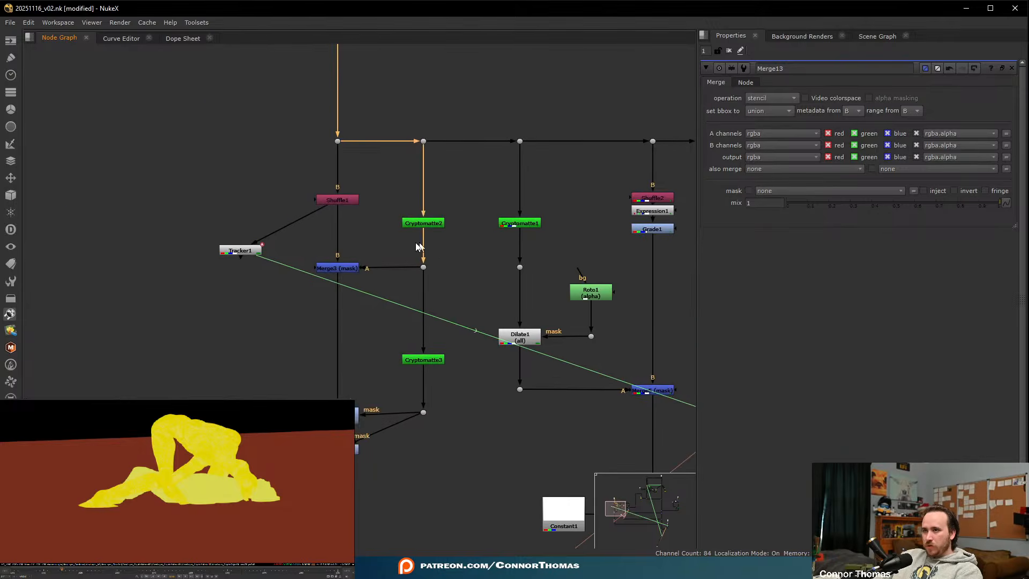
- Add a Cryptomatte node from the dot above Cryptomatte2 and pick the creature's base.HQ and base.LQ objects as its matte
key("Tab")
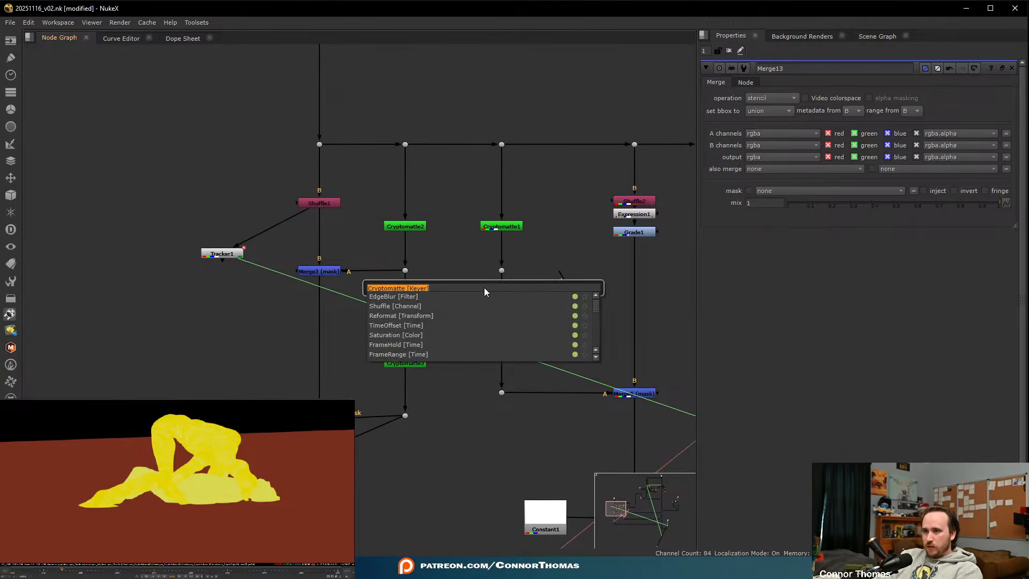
key("Return")
left_click_drag(481, 289, 406, 144)
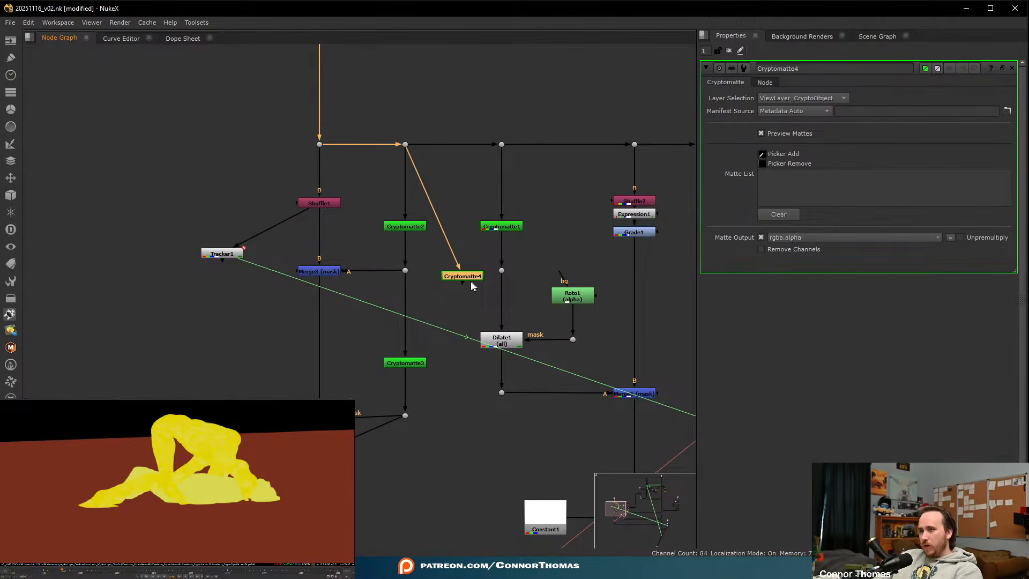
key("1")
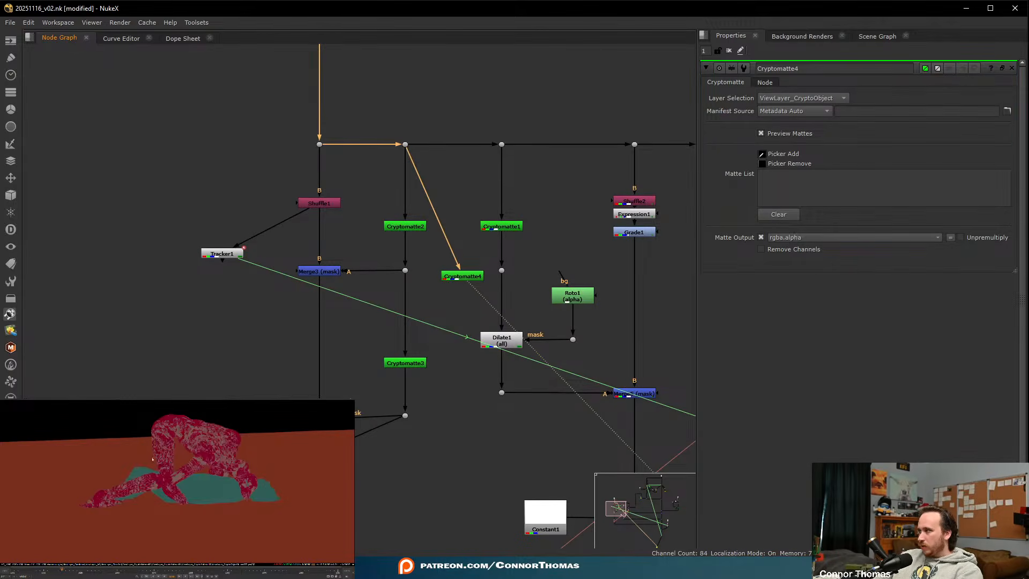
left_click(199, 443, "ctrl")
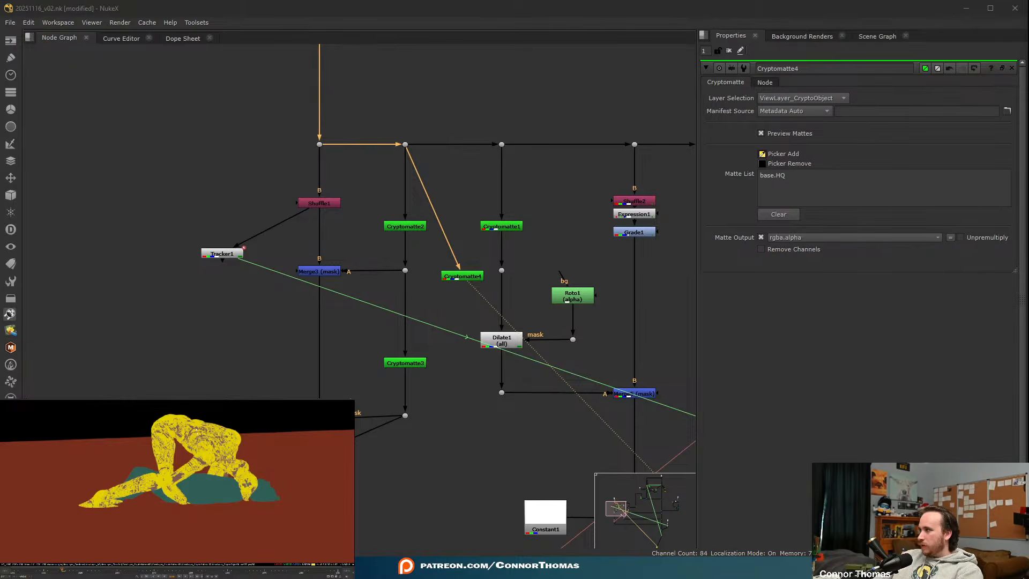
left_click(196, 428, "ctrl")
- Rewire the hidden input of the Merge13 stencil's dot from the Cryptomatte2 branch to the new creature Cryptomatte, tidying that node's position
middle_click_drag(469, 292, 367, 239)
scroll(368, 238, "down", 3)
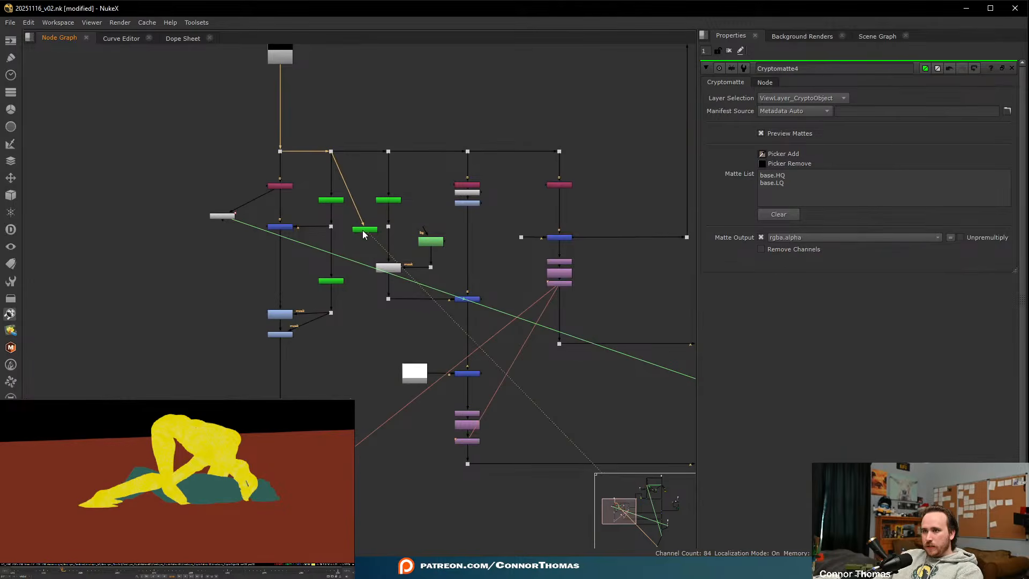
left_click_drag(363, 232, 356, 243)
middle_click_drag(412, 296, 214, 199)
scroll(214, 199, "down", 3)
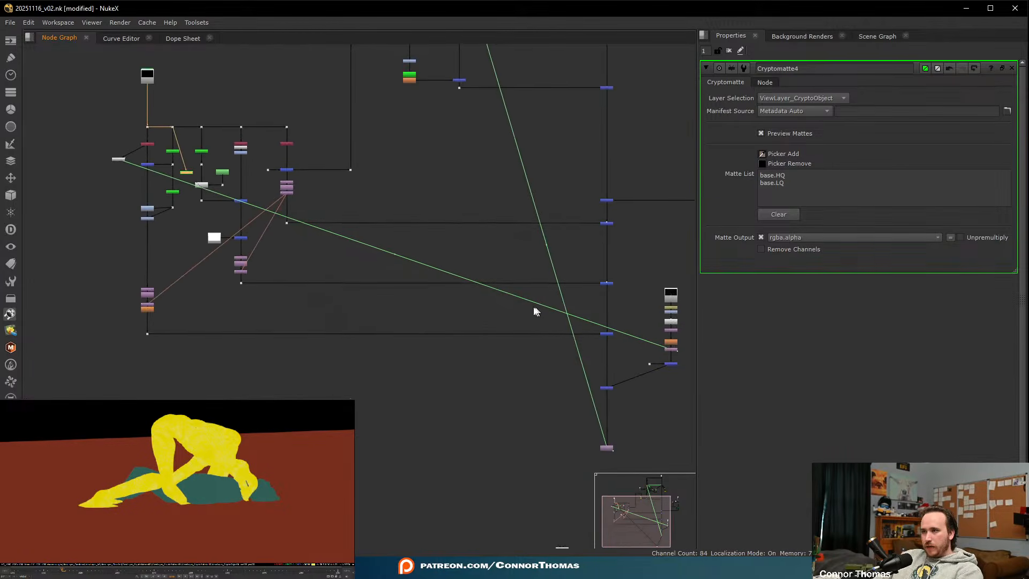
middle_click_drag(535, 311, 455, 284)
left_click(569, 339)
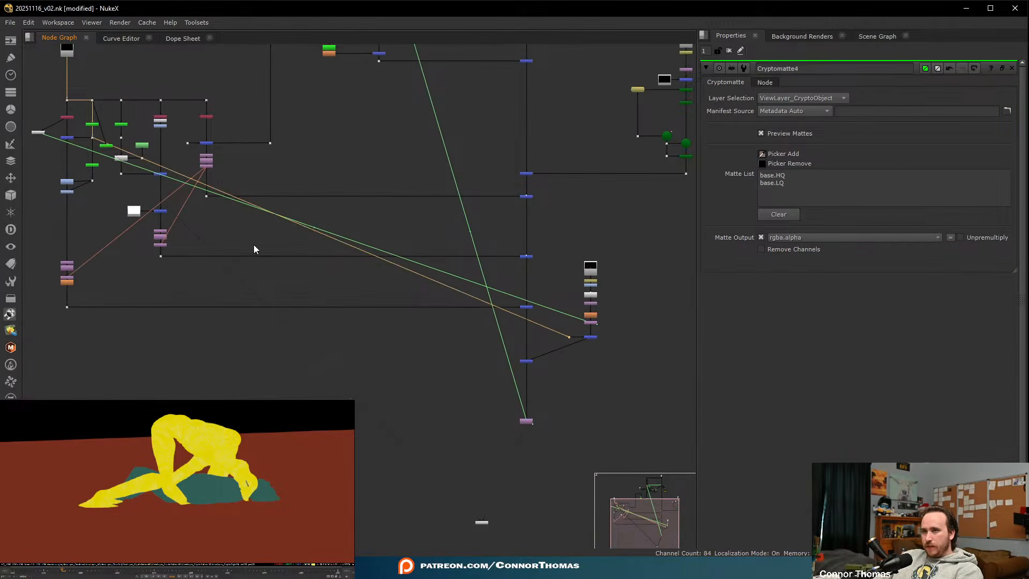
middle_click_drag(125, 203, 287, 285)
scroll(287, 284, "up", 5)
scroll(223, 131, "up", 5)
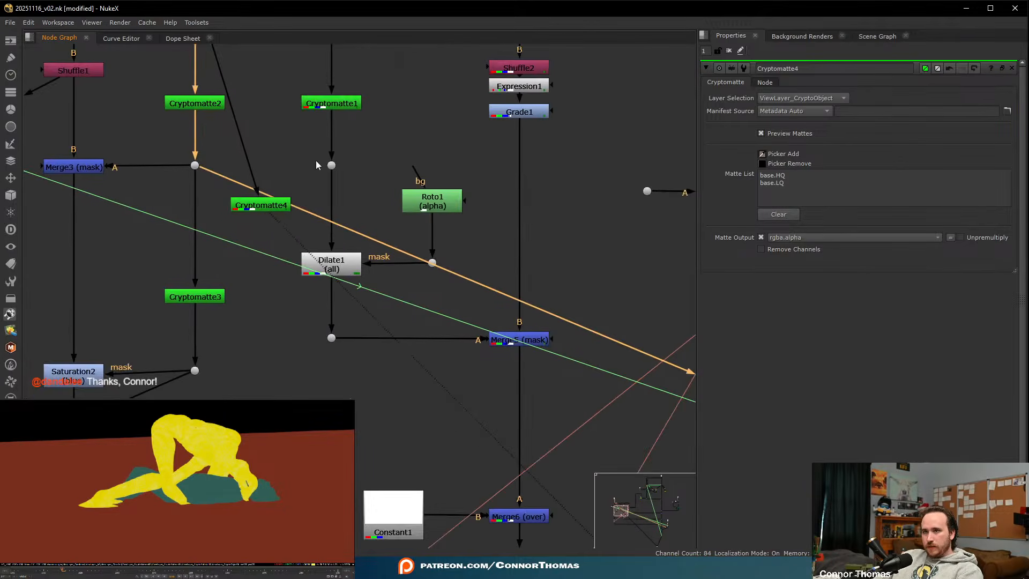
middle_click_drag(228, 168, 218, 222)
left_click_drag(261, 257, 256, 237)
- Insert a dot below Merge13 so its connection into Merge12's A input runs at a right angle
scroll(356, 338, "down", 8)
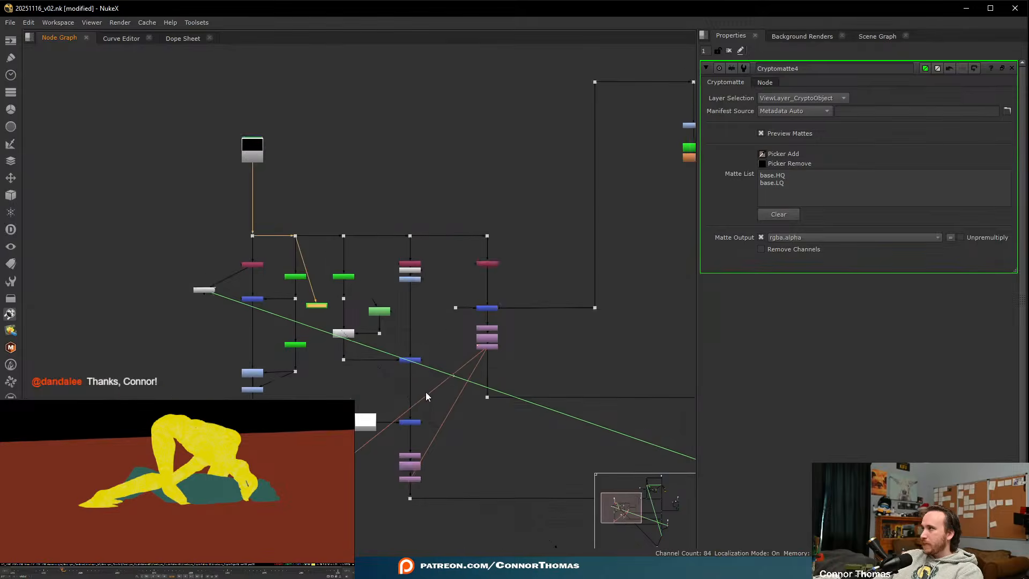
scroll(428, 363, "up", 10)
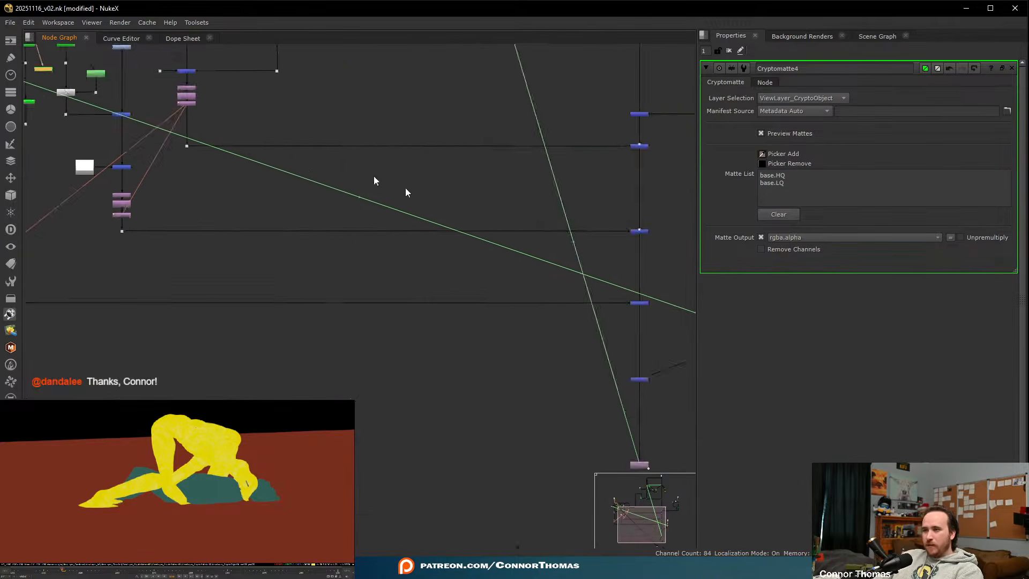
scroll(370, 247, "up", 3)
left_click_drag(374, 253, 552, 323, "ctrl")
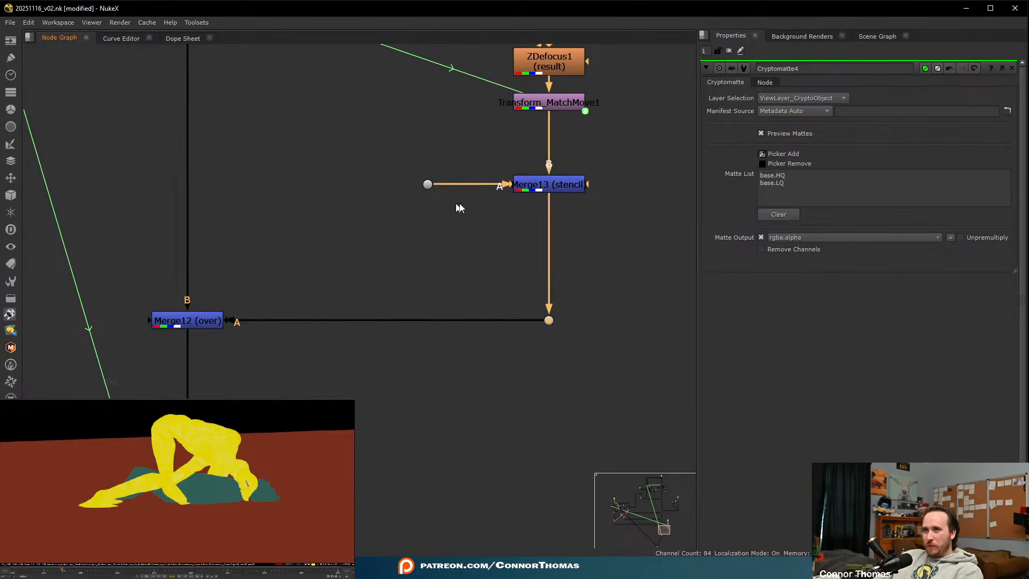
- View Merge12's output around the victim's neck, and check the stencil dot's matte and alpha
scroll(458, 207, "down", 3)
left_click(322, 344)
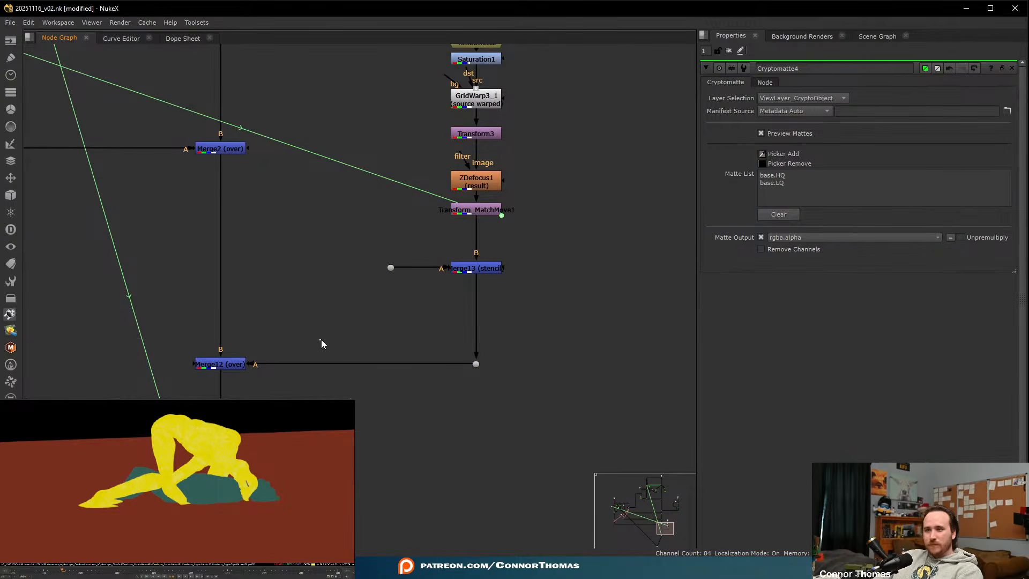
key("1")
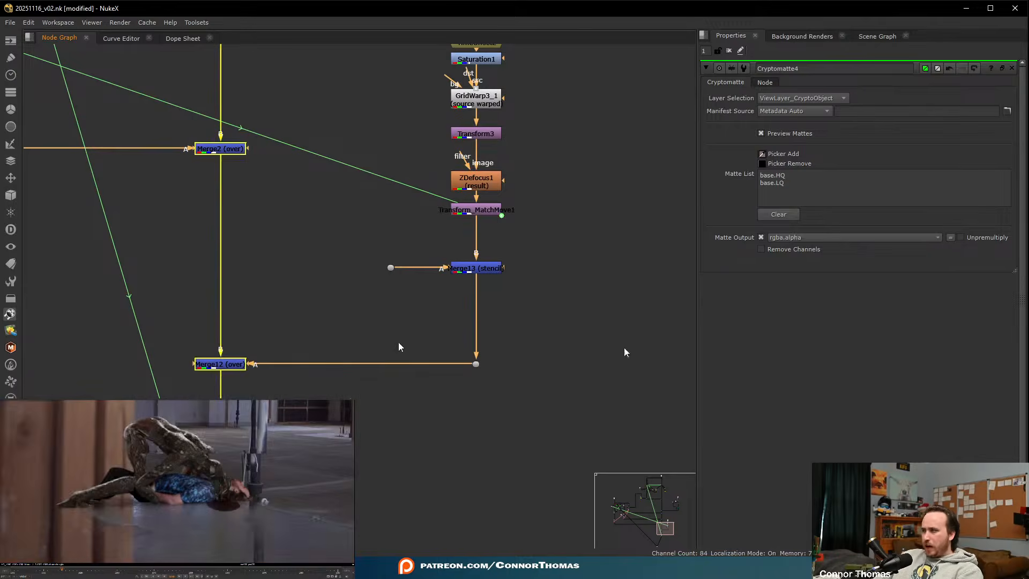
scroll(243, 482, "up", 3)
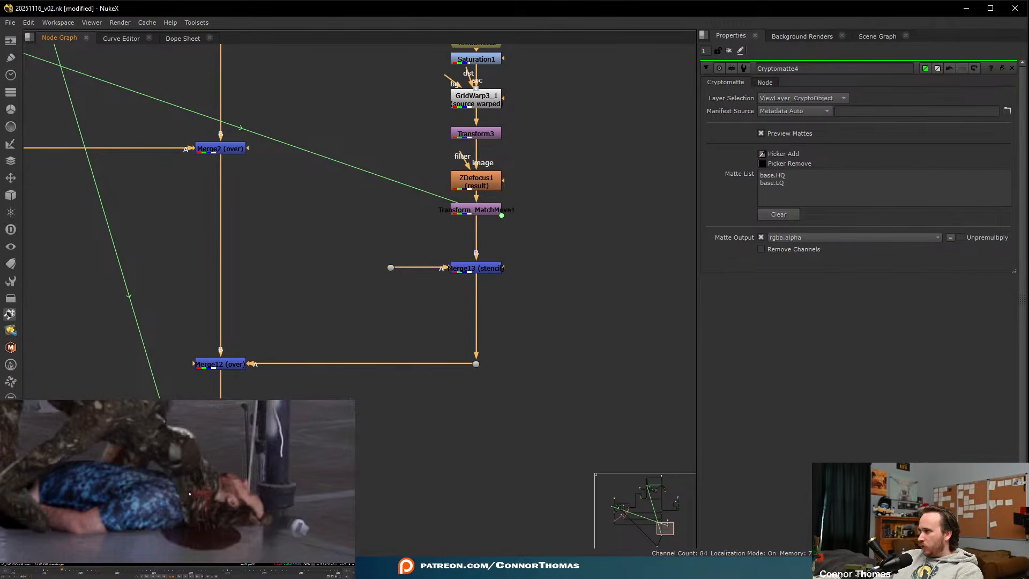
left_click(391, 268)
key("1")
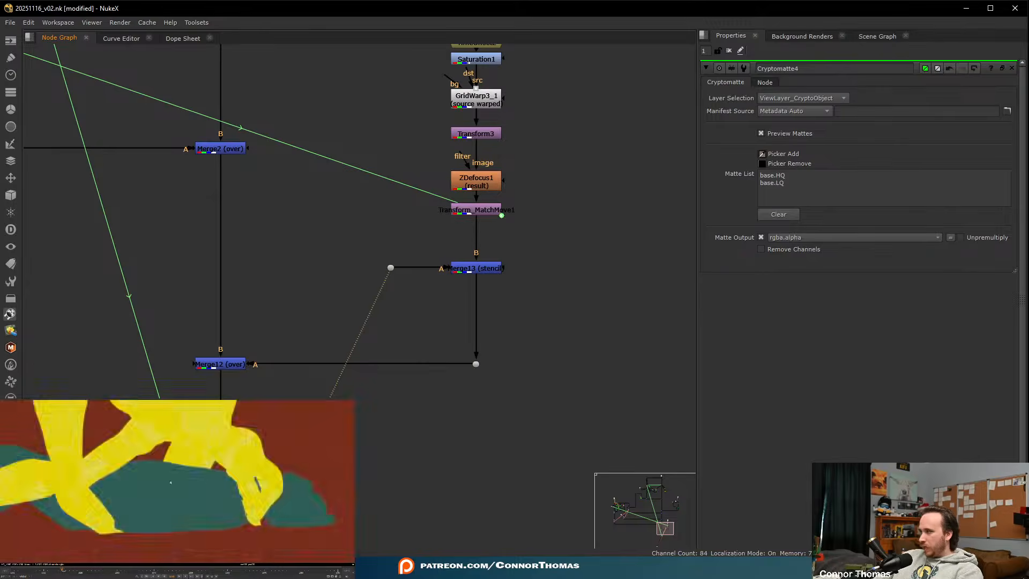
key("a")
key("a")
key("a")
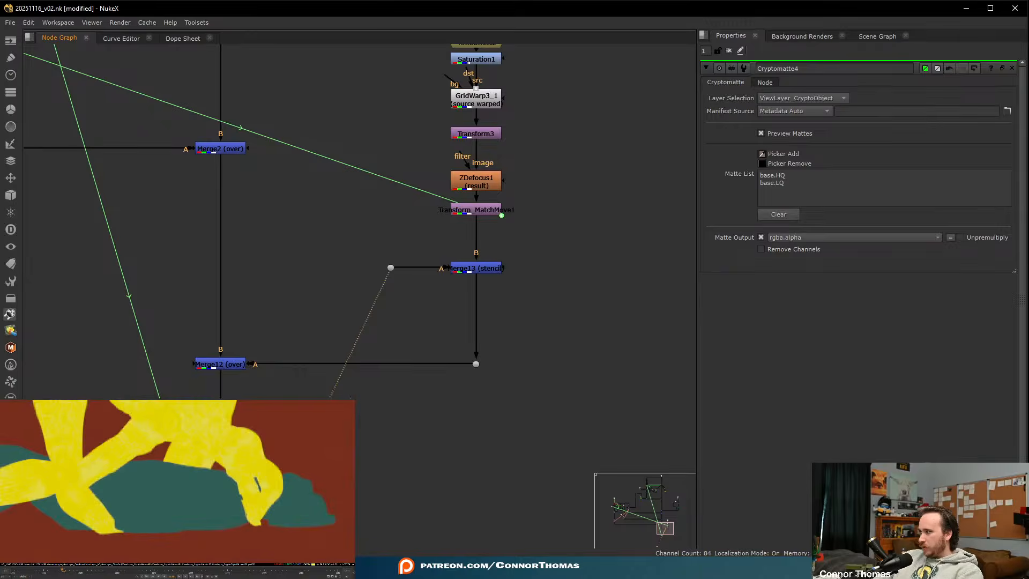
- Copy the linked Transform2 from above ZDefocus2 and insert it between the stencil's dot and Merge13's A input
scroll(375, 275, "down", 8)
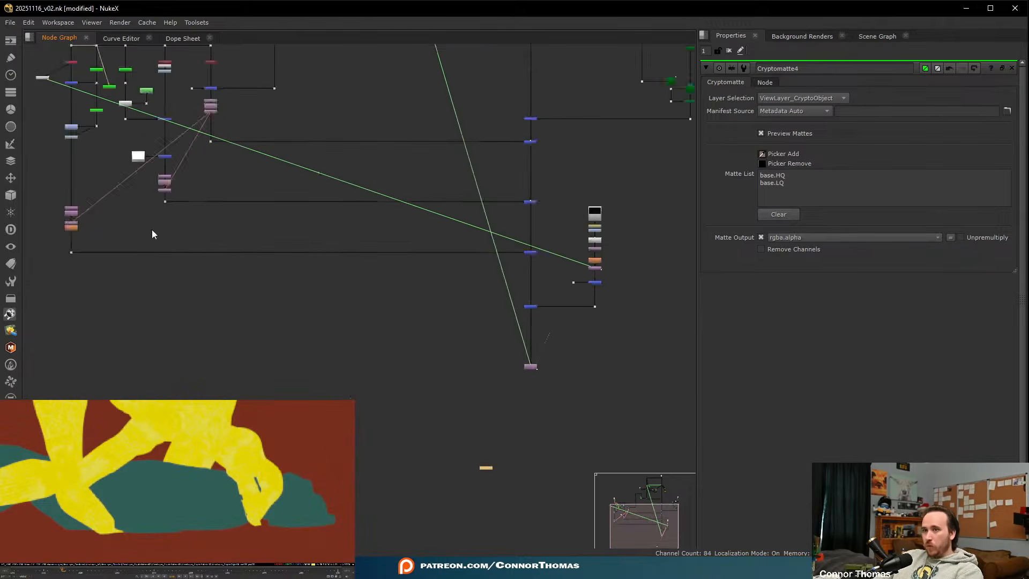
scroll(448, 259, "up", 8)
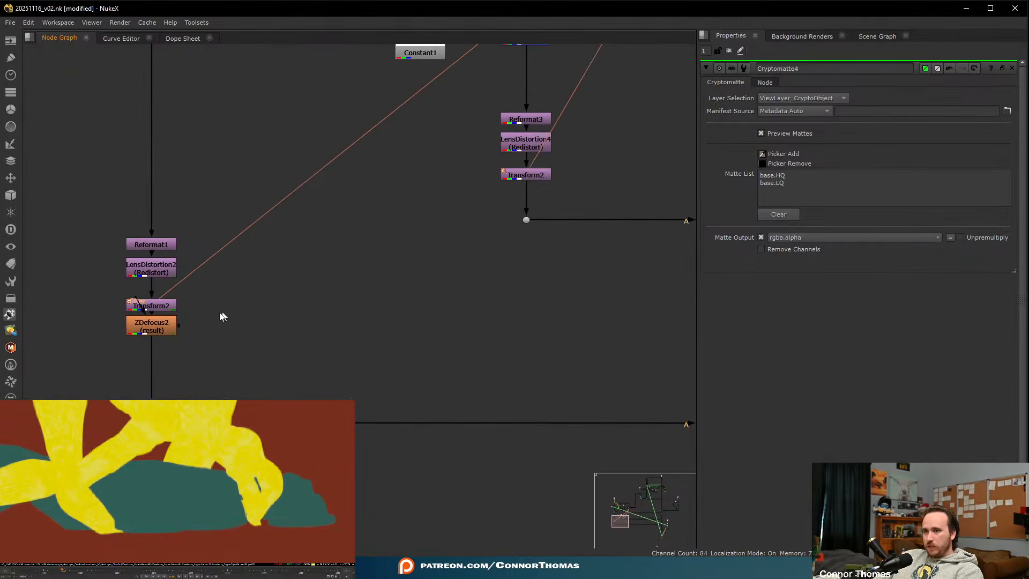
left_click(173, 306)
key("ctrl+c")
middle_click_drag(455, 282, 27, 184)
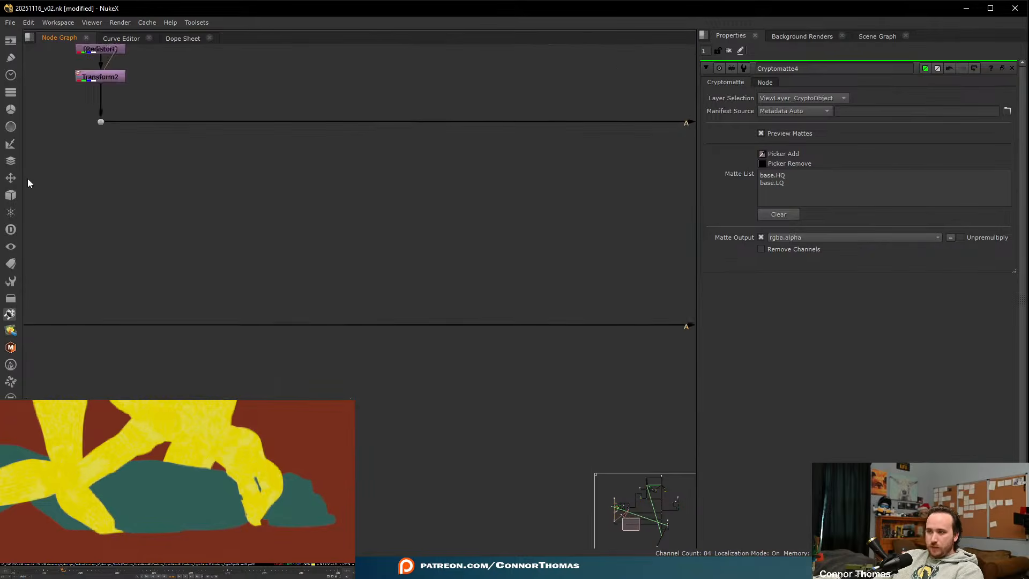
scroll(30, 185, "down", 3)
middle_click_drag(459, 246, 21, 238)
scroll(475, 313, "up", 2)
middle_click_drag(476, 313, 238, 224)
scroll(305, 250, "up", 2)
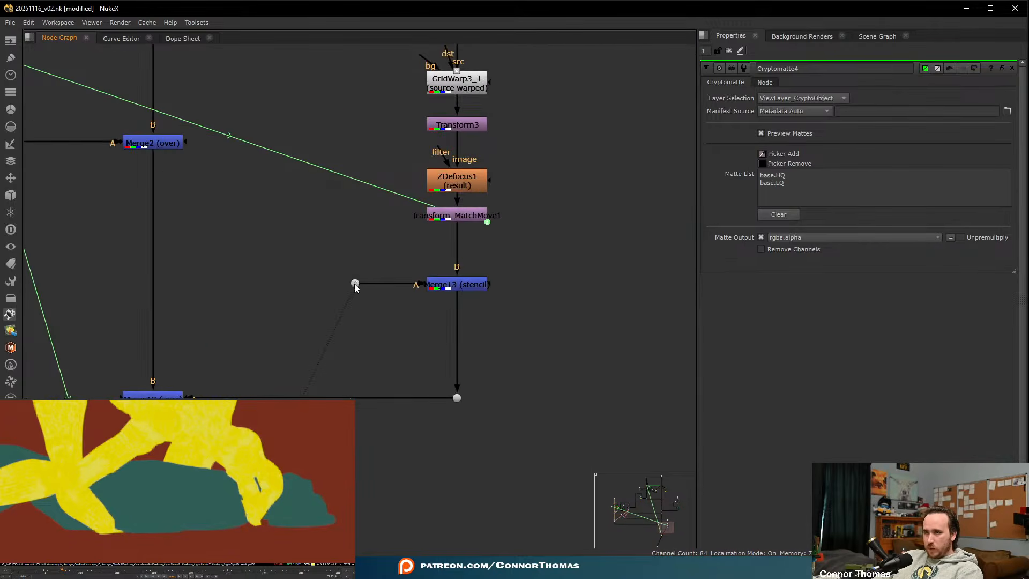
left_click_drag(354, 285, 300, 283)
key("ctrl+v")
left_click(378, 317)
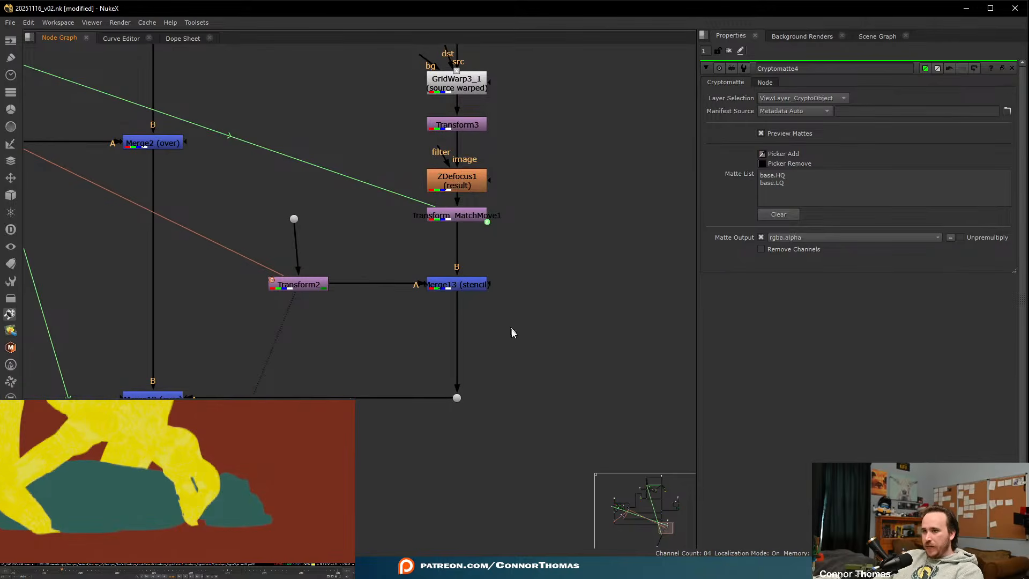
- Align Transform2 under its dot, and review the blood stencil in the final comp across the frames
key("1")
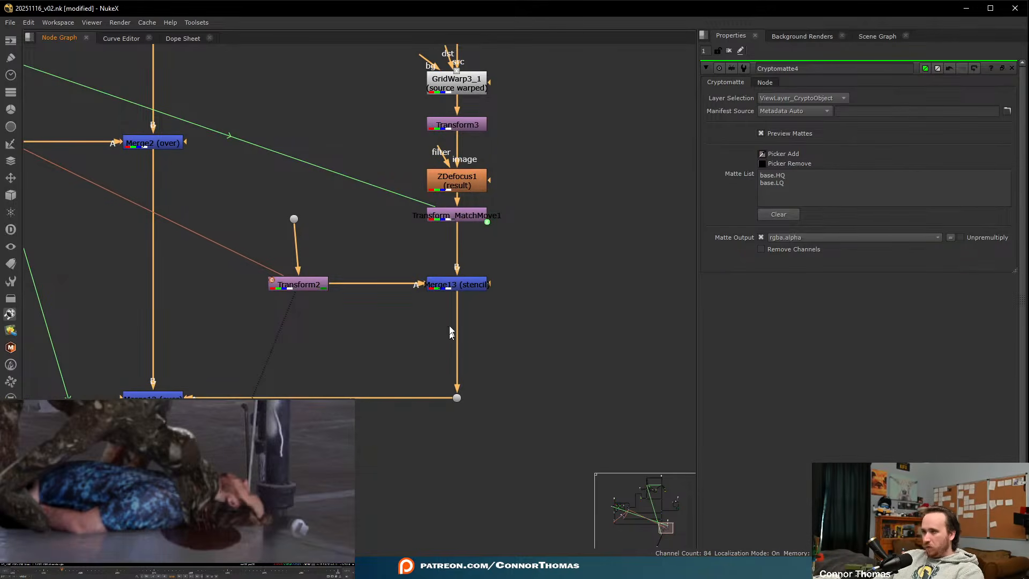
left_click_drag(312, 288, 308, 289)
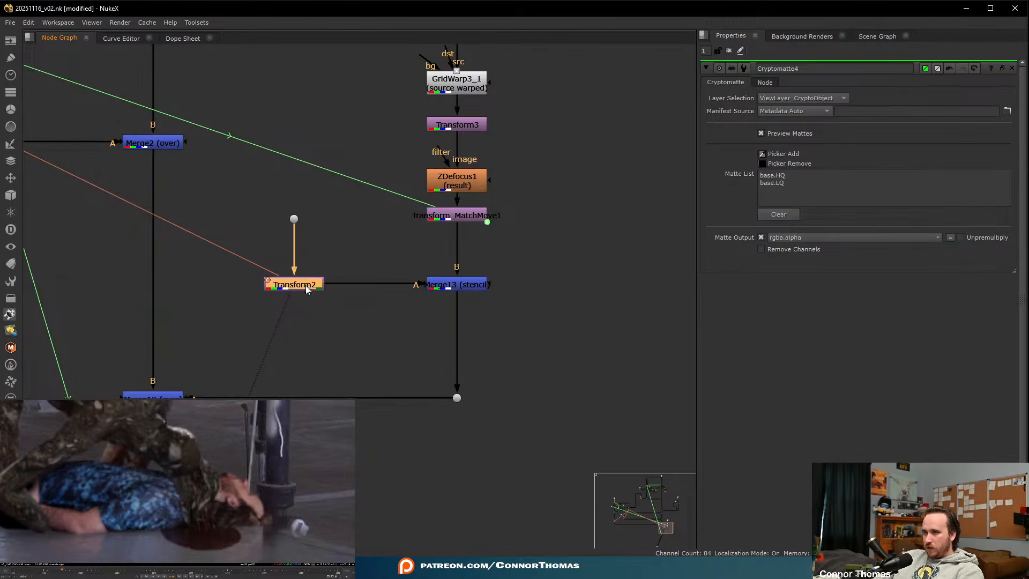
left_click(462, 286)
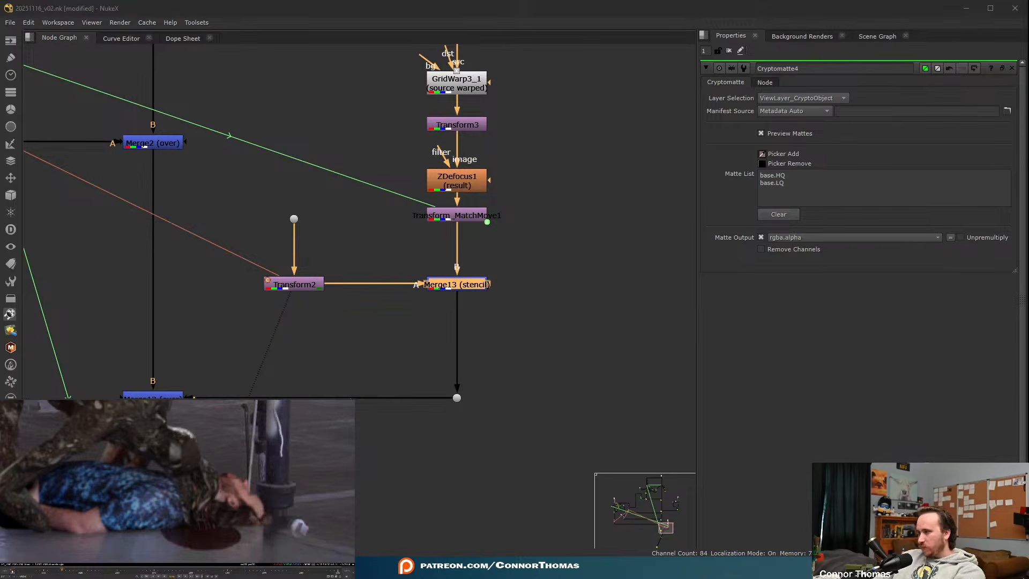
left_click(11, 570)
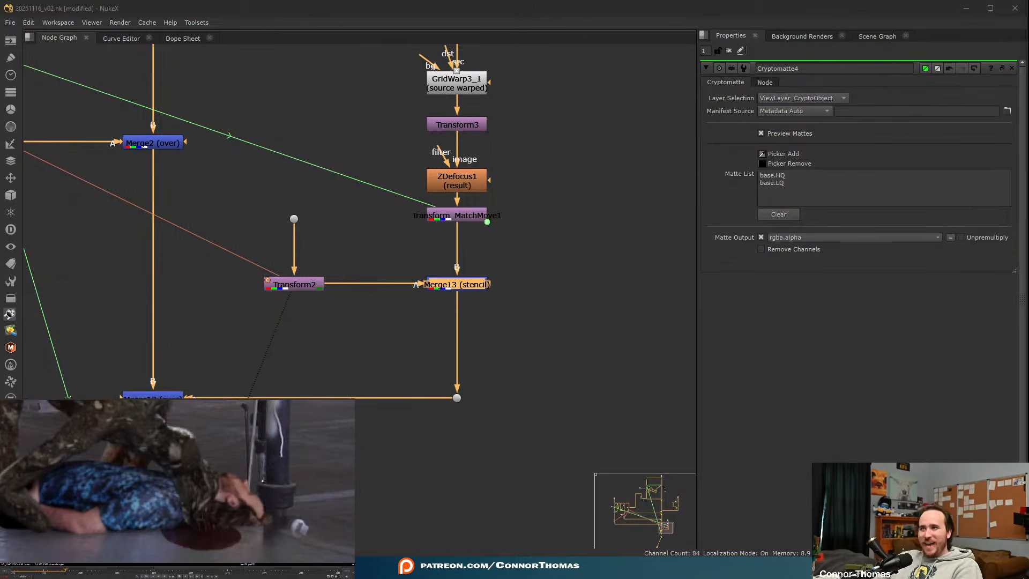
left_click(726, 51)
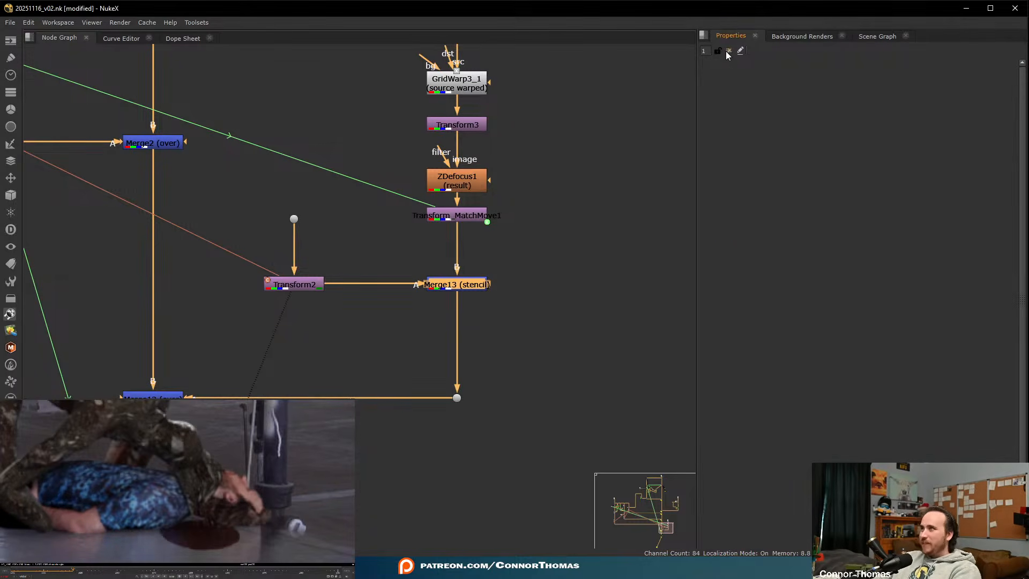
left_click(646, 214)
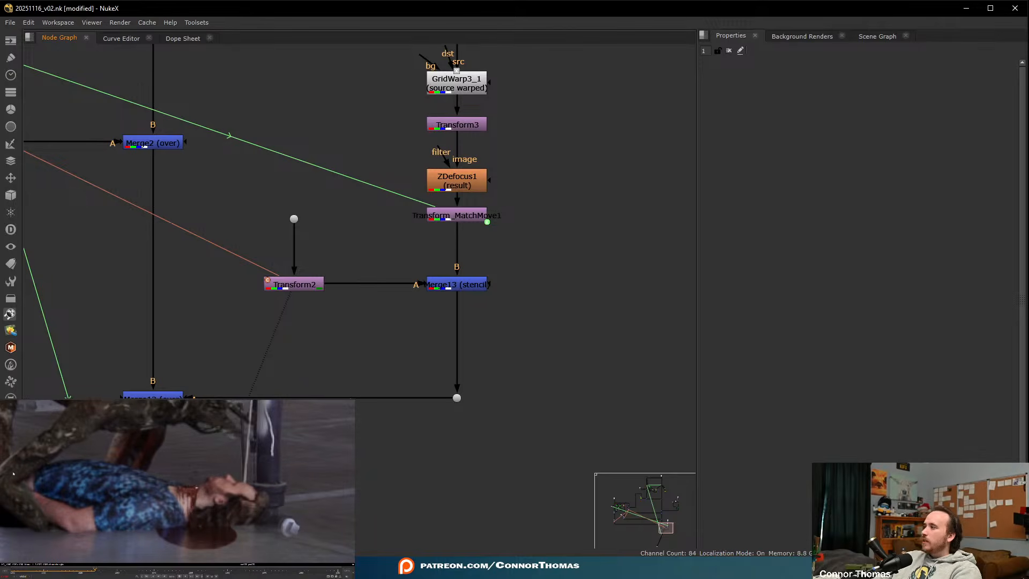
- Switch to the browser's ActionVFX downloads page and look through the full list of purchased collections for blood and gore elements
left_click(370, 568)
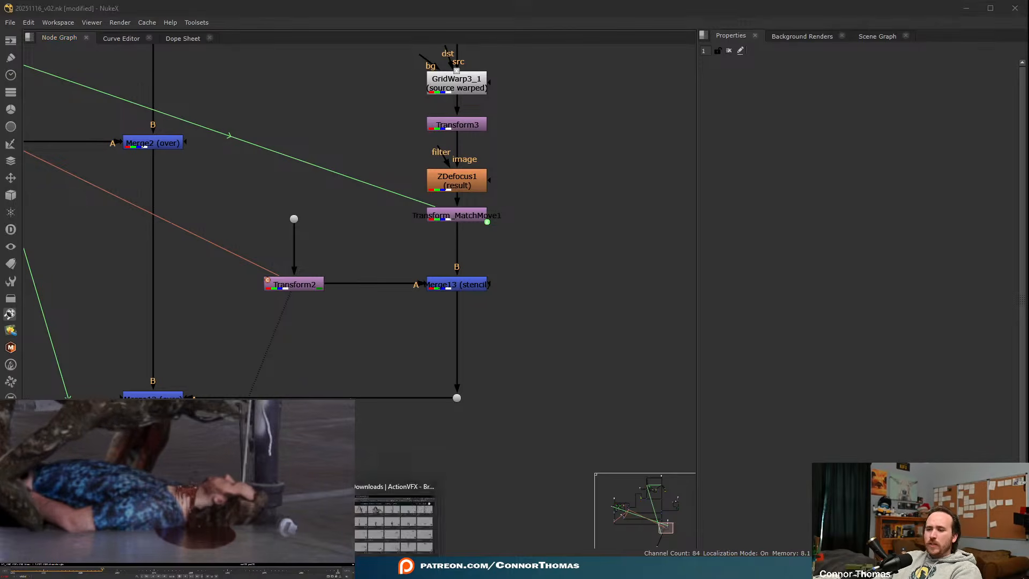
left_click(381, 518)
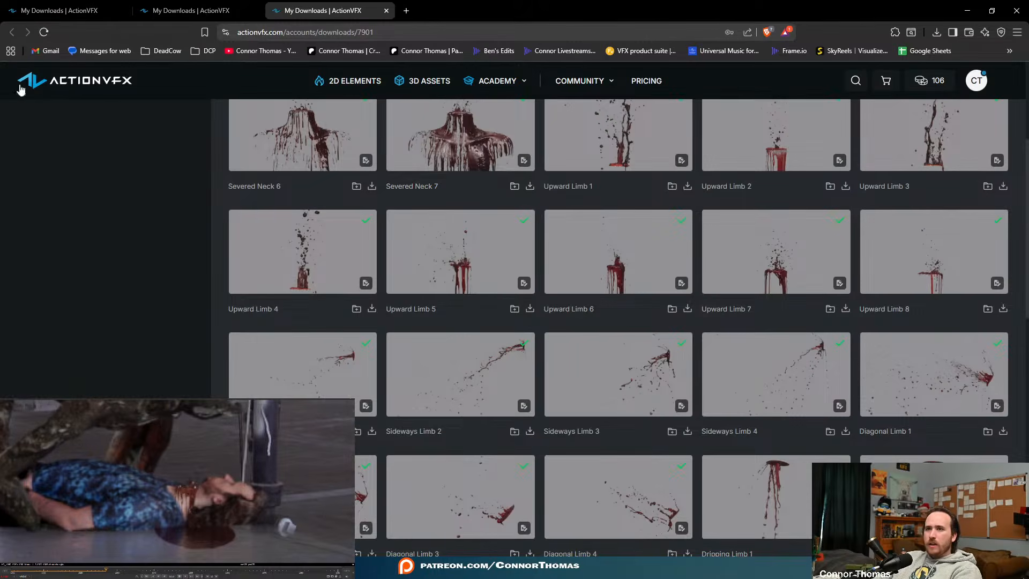
left_click(72, 9)
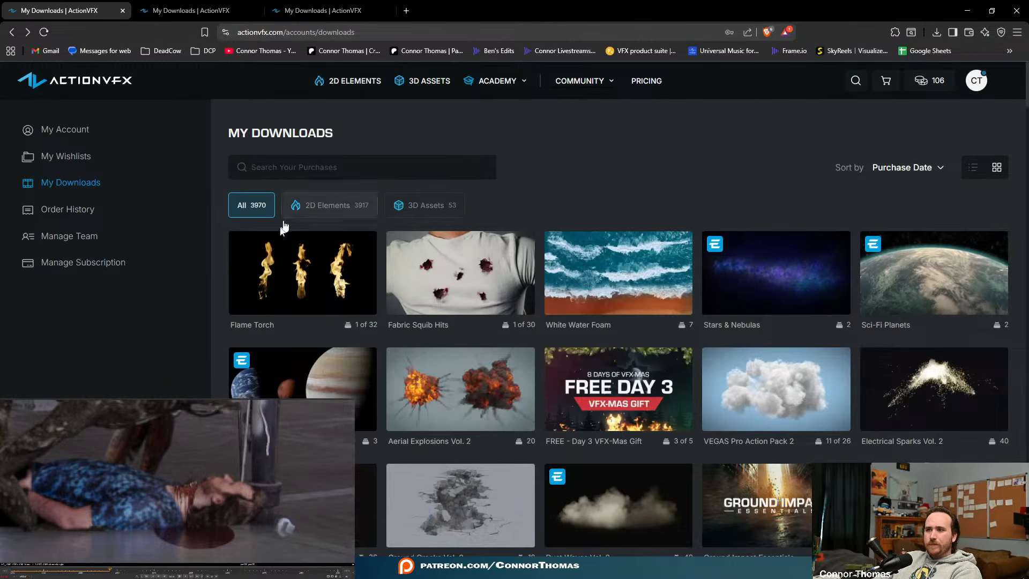
scroll(291, 273, "down", 15)
scroll(291, 274, "down", 15)
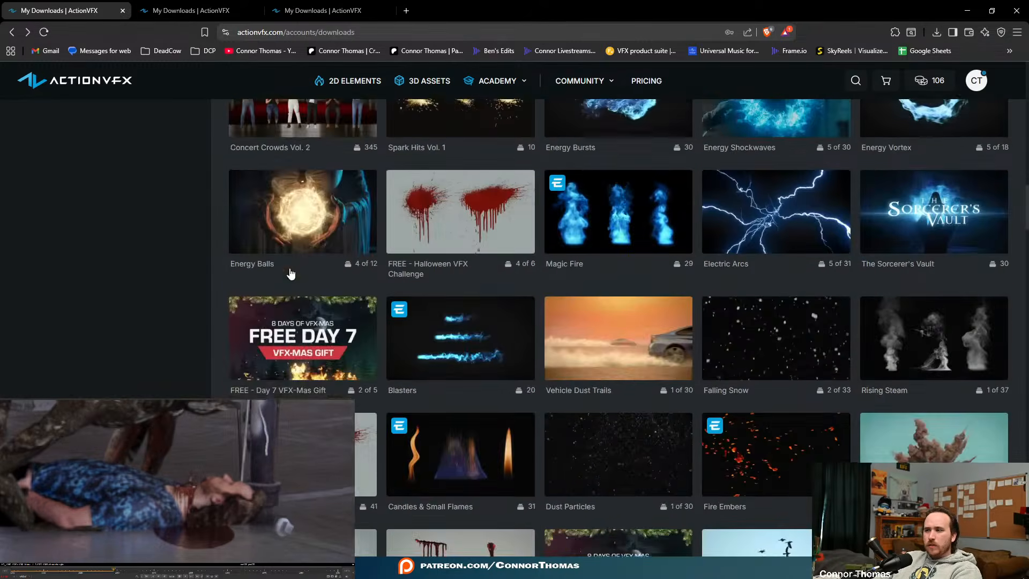
scroll(214, 256, "down", 3)
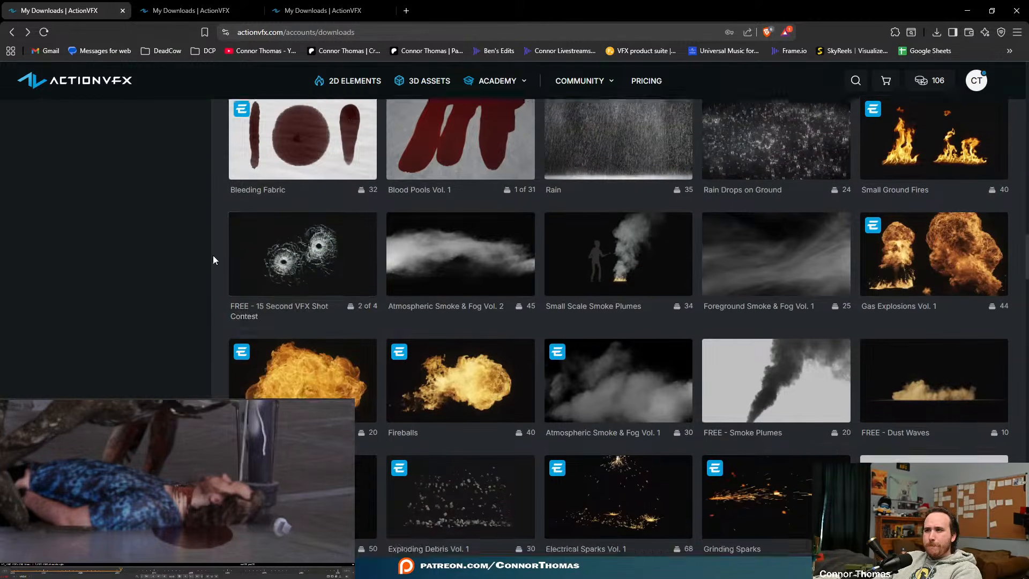
scroll(213, 256, "up", 4)
scroll(211, 254, "down", 15)
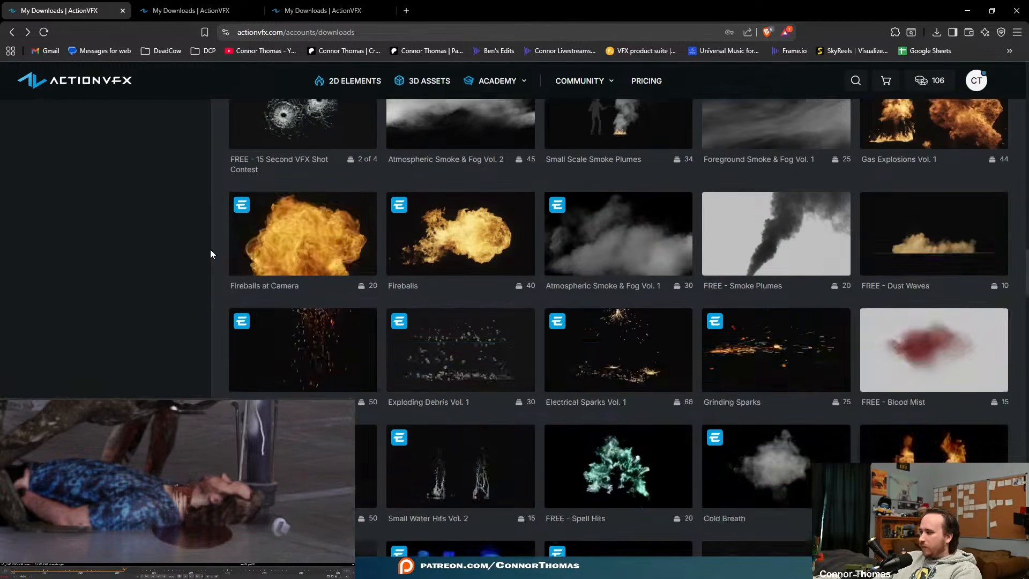
scroll(206, 249, "up", 3)
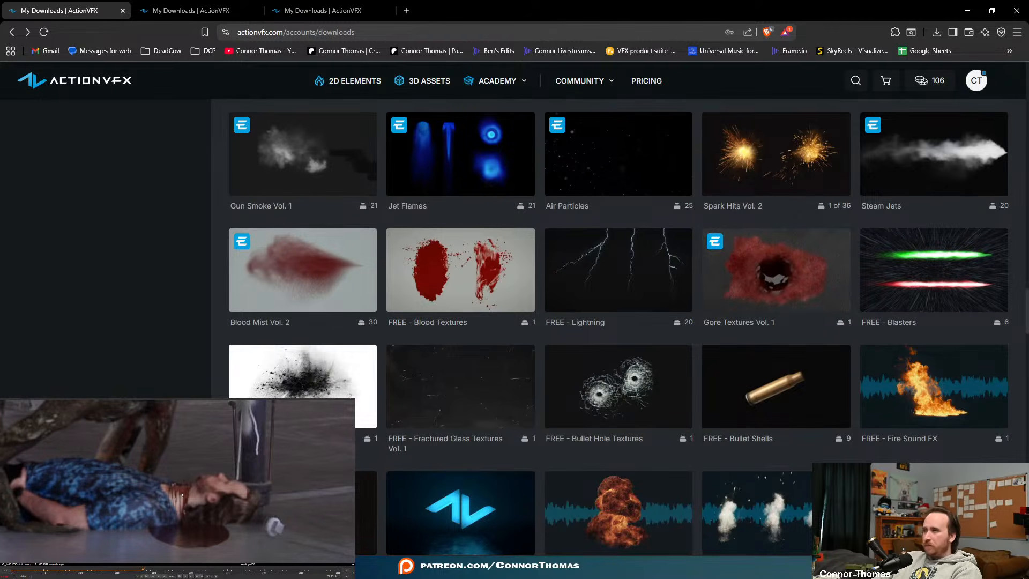
scroll(113, 297, "down", 10)
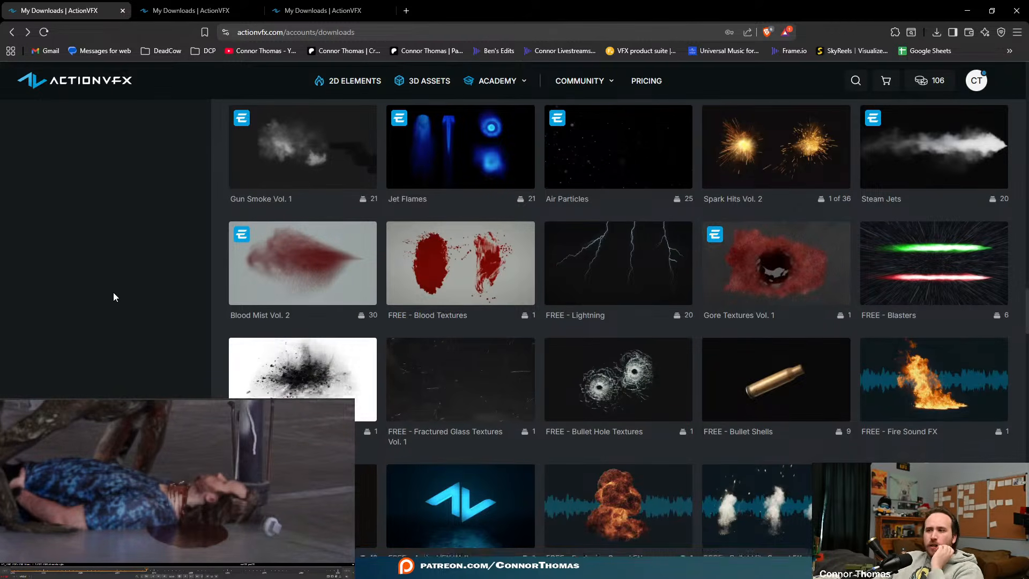
scroll(113, 297, "down", 10)
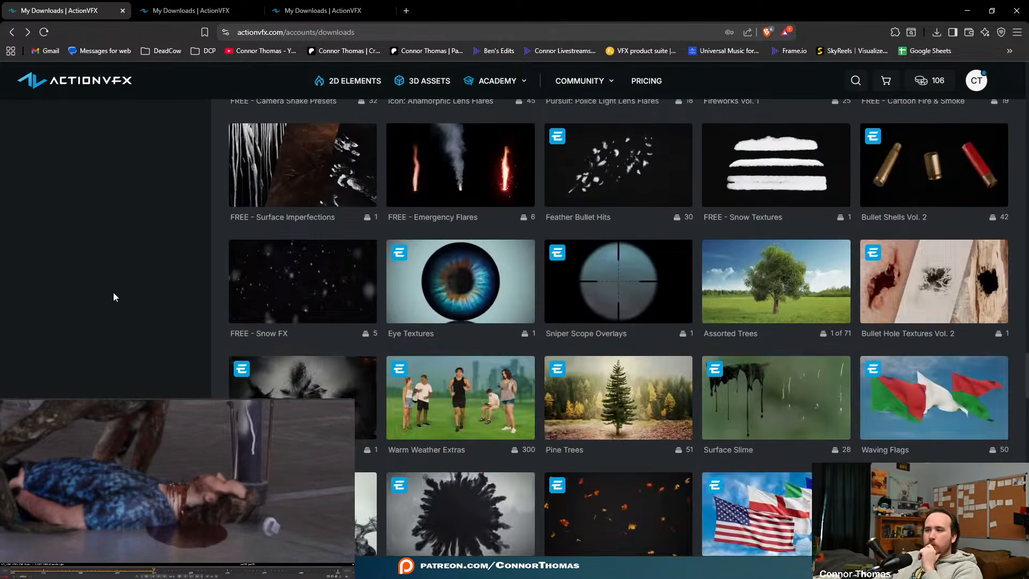
scroll(111, 297, "down", 10)
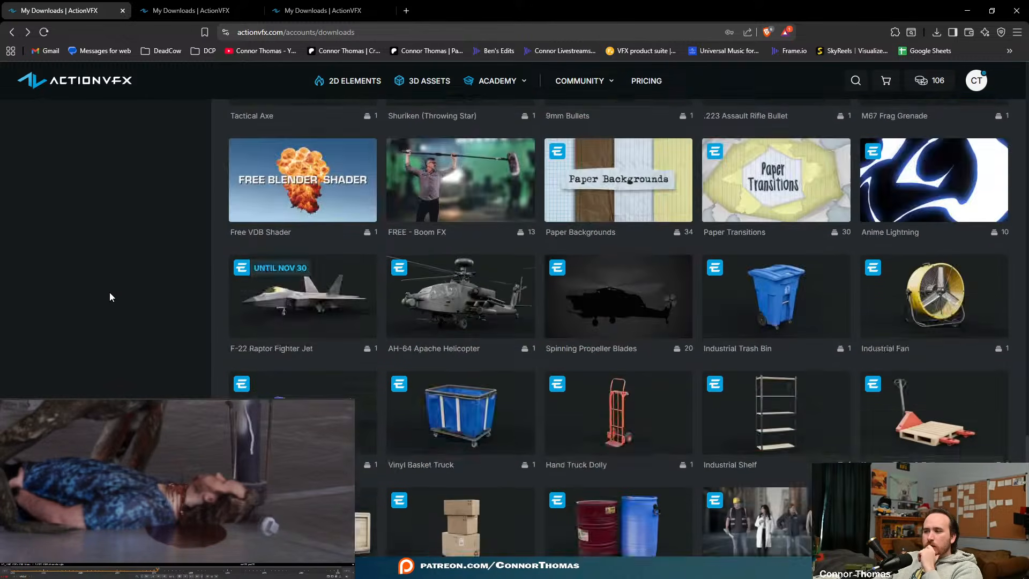
scroll(107, 297, "down", 5)
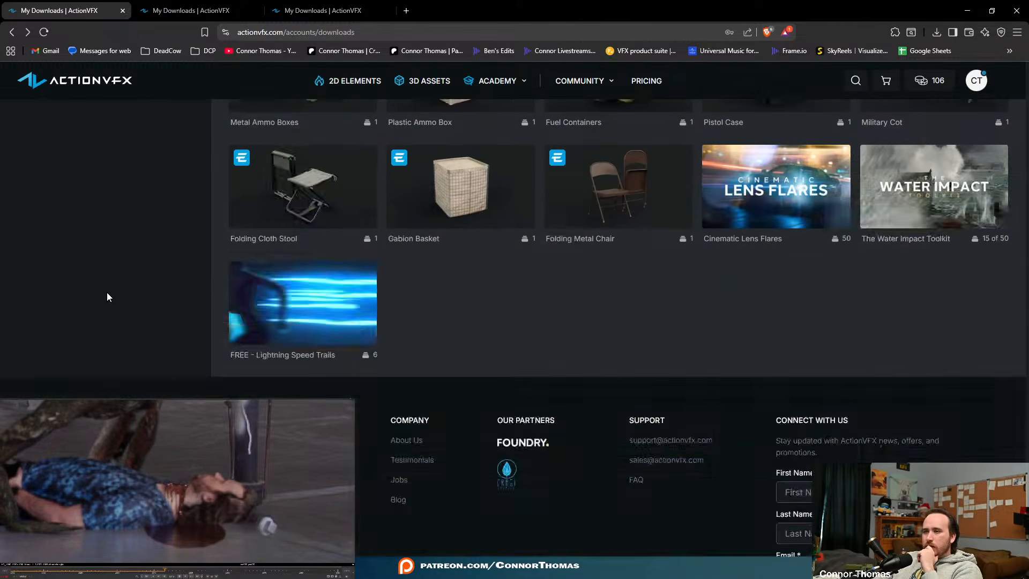
scroll(102, 298, "up", 15)
scroll(100, 298, "up", 15)
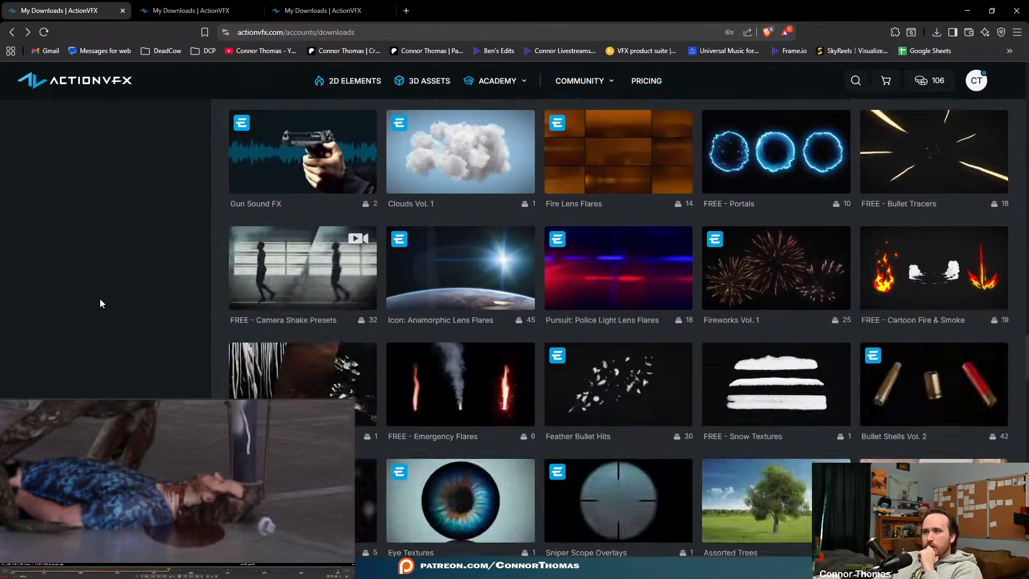
scroll(100, 303, "up", 5)
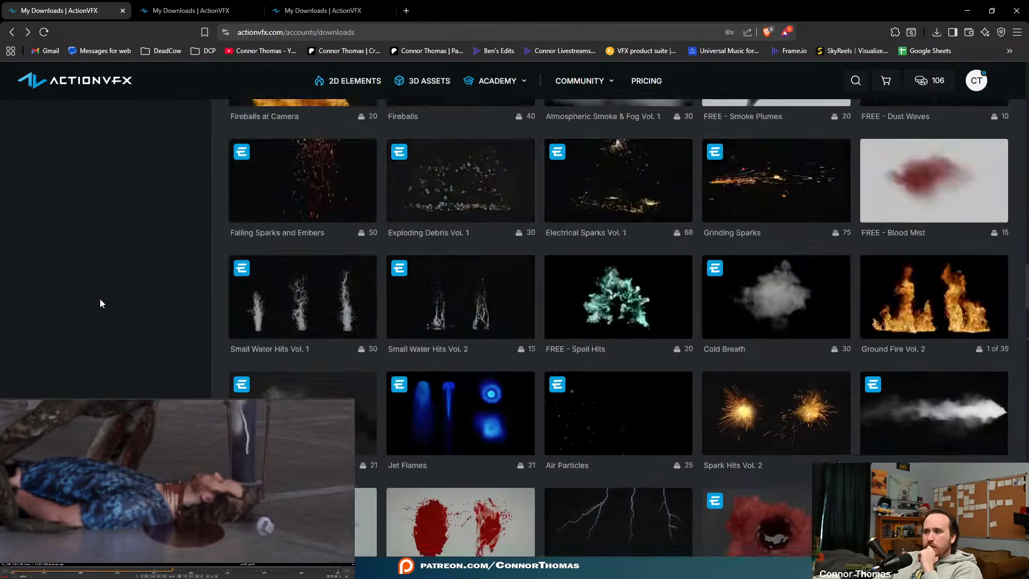
scroll(100, 303, "down", 5)
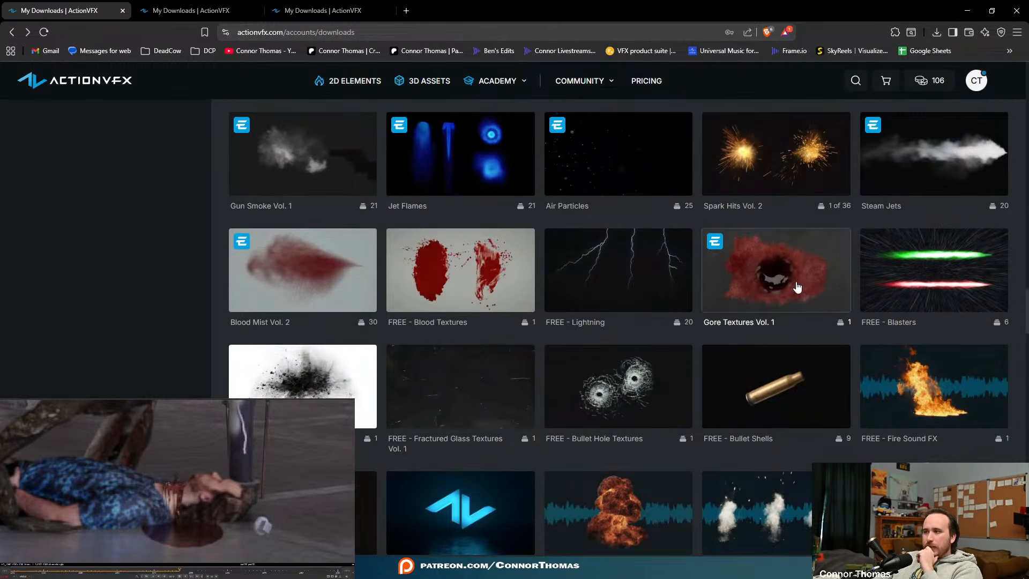
- Preview the 60 Gore Textures asset in the Gore Textures Vol. 1 collection and return to the downloads list
left_click(769, 324)
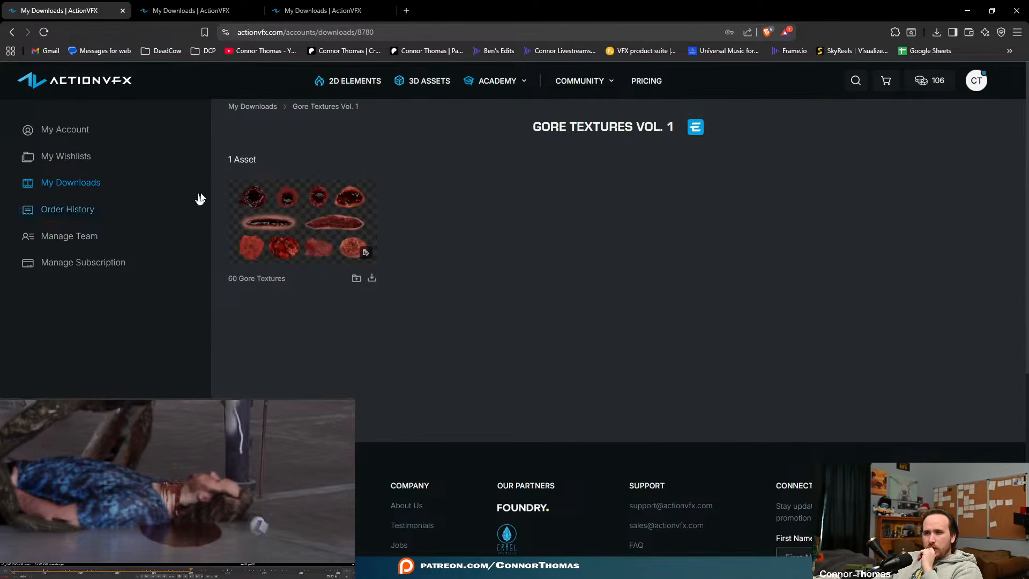
mouse_move(316, 242)
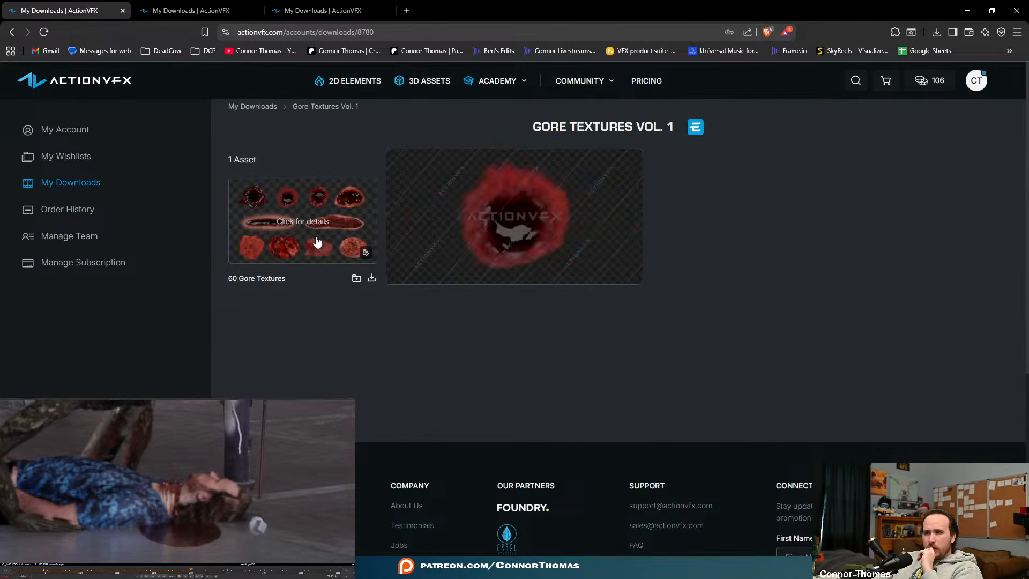
left_click(256, 220)
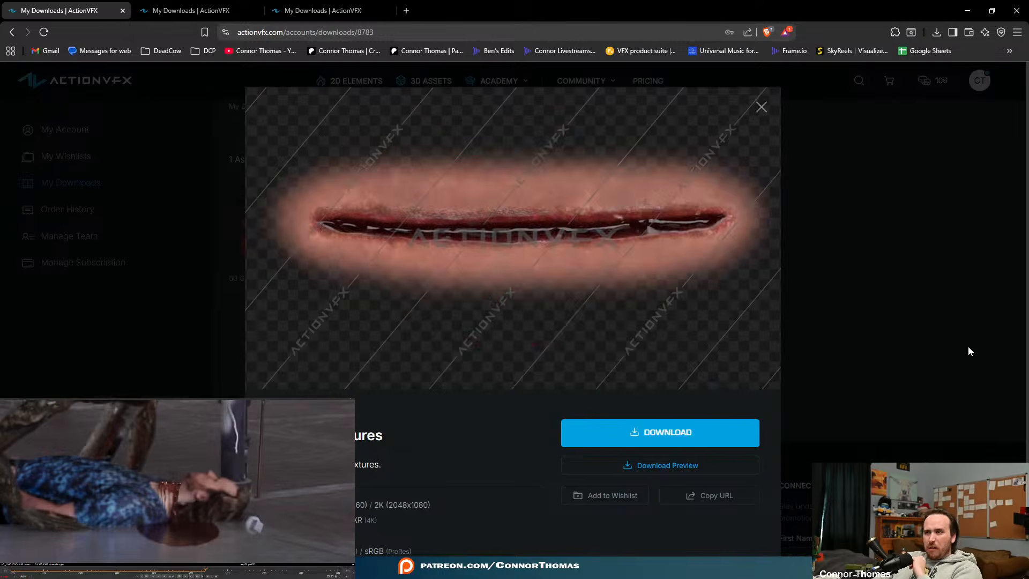
left_click(959, 346)
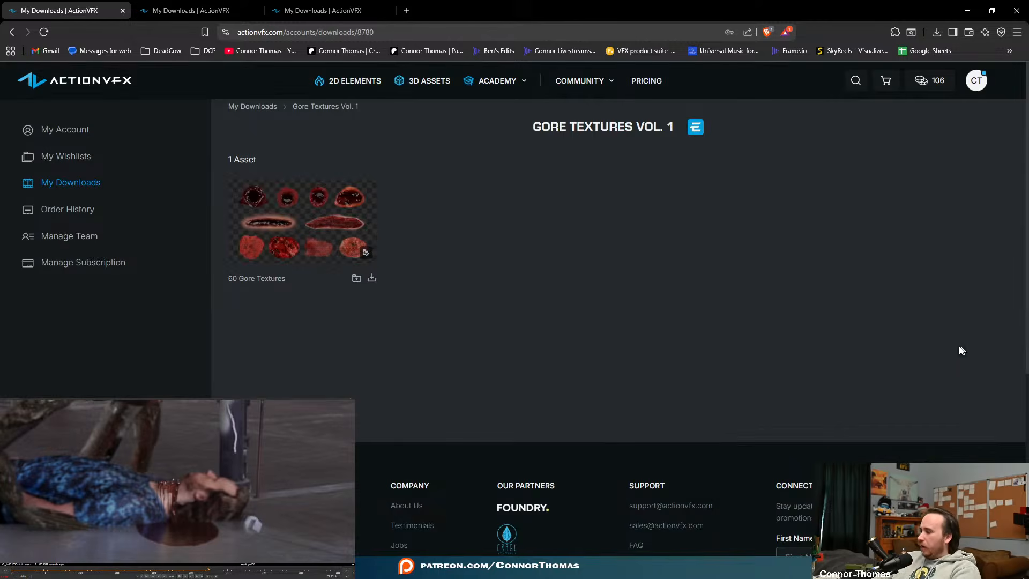
left_click(11, 32)
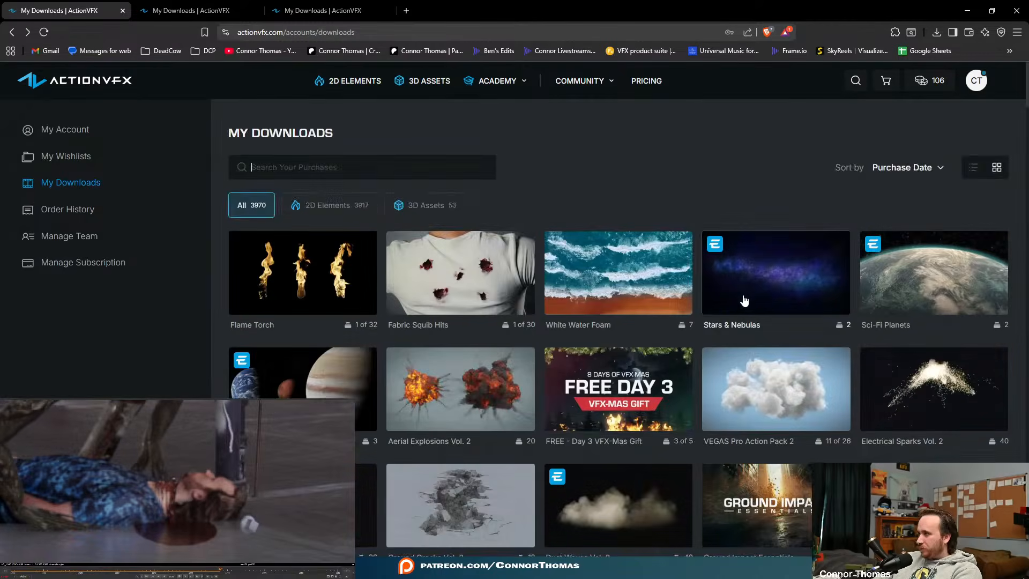
- Look through the downloads list again for blood collections, around Severed Necks & Limbs and Bleeding Wounds
scroll(671, 354, "down", 12)
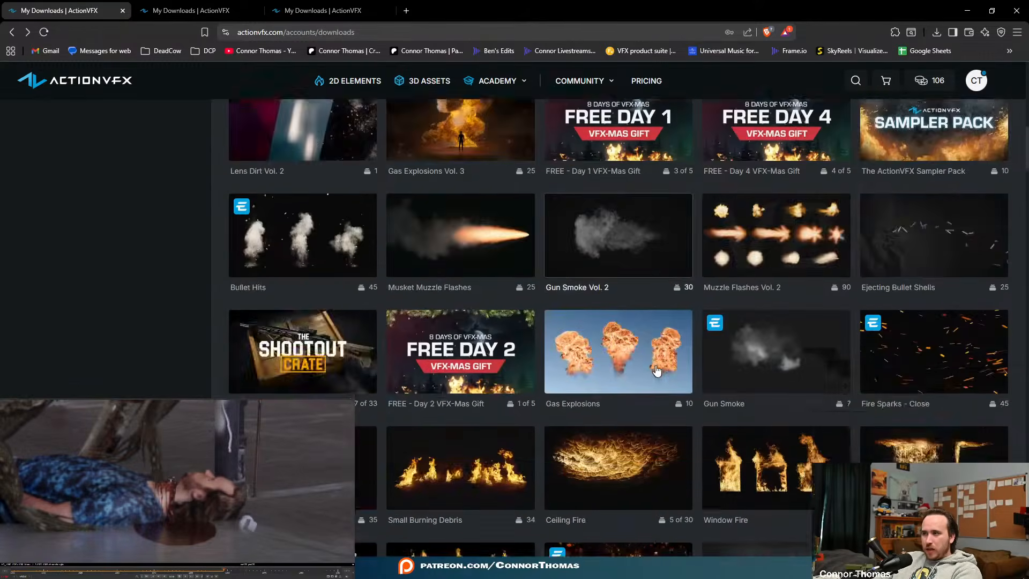
scroll(655, 369, "down", 10)
scroll(656, 369, "down", 4)
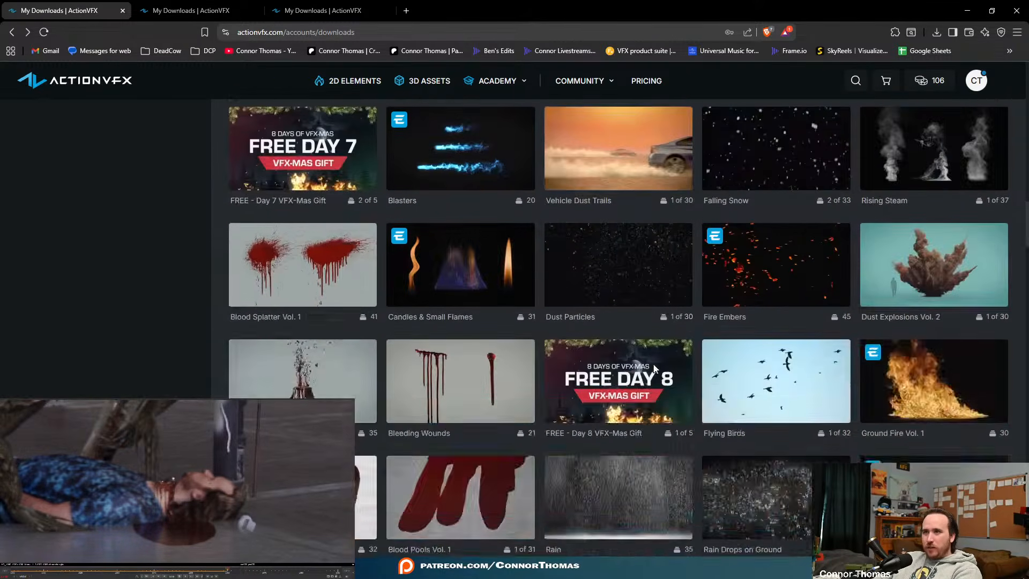
scroll(655, 368, "down", 6)
scroll(655, 368, "up", 4)
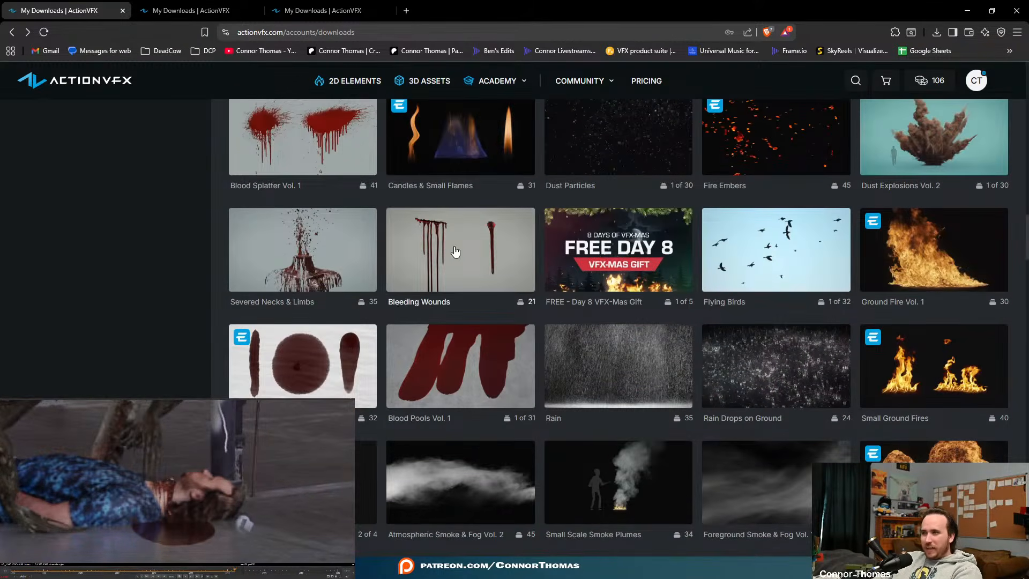
- Switch back to Nuke and animate Merge13's mix, keyed at 1 and set to 0 slightly further along the timeline
left_click(965, 9)
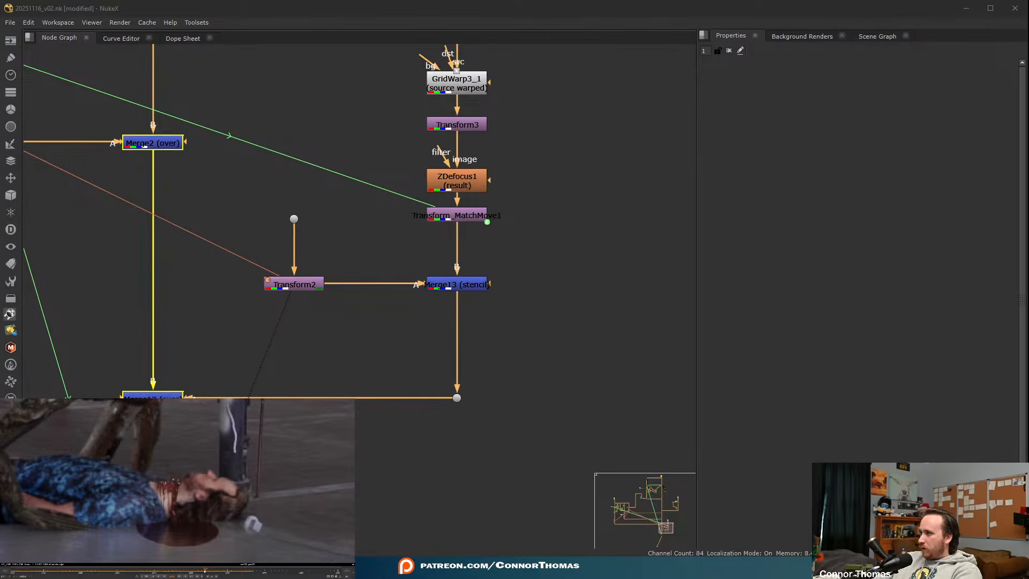
double_click(467, 288)
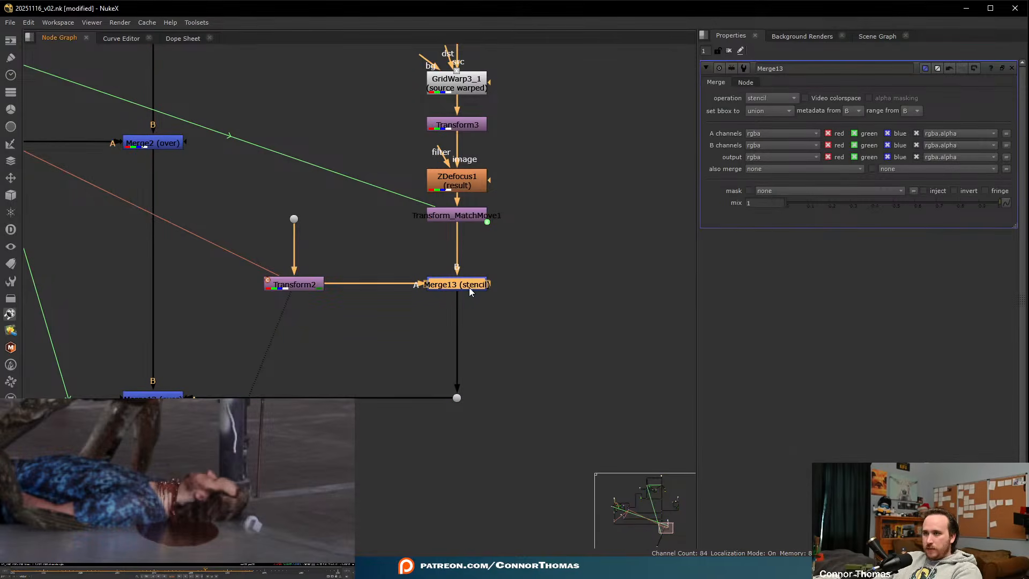
right_click(772, 200)
left_click(784, 204)
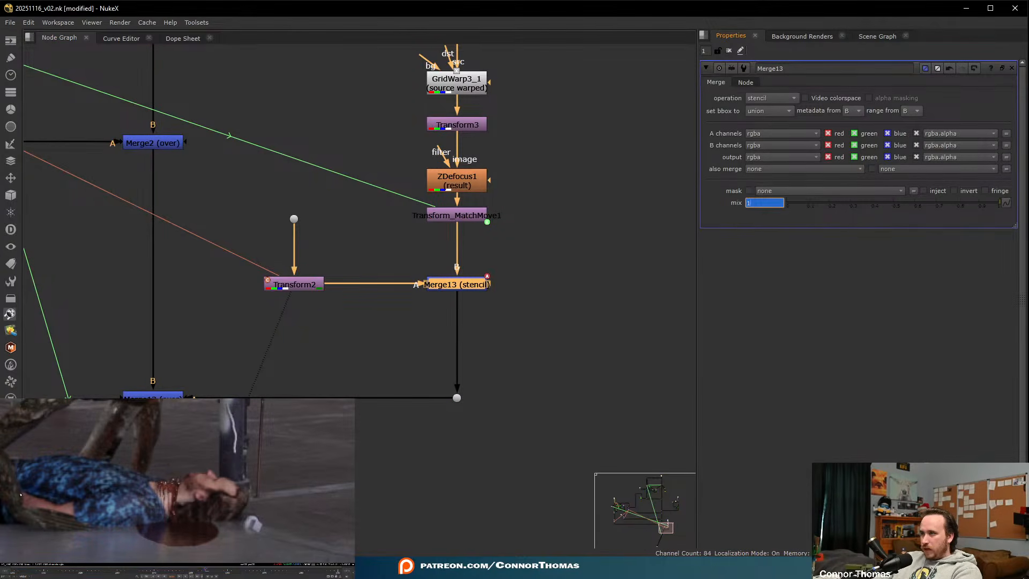
left_click(210, 570)
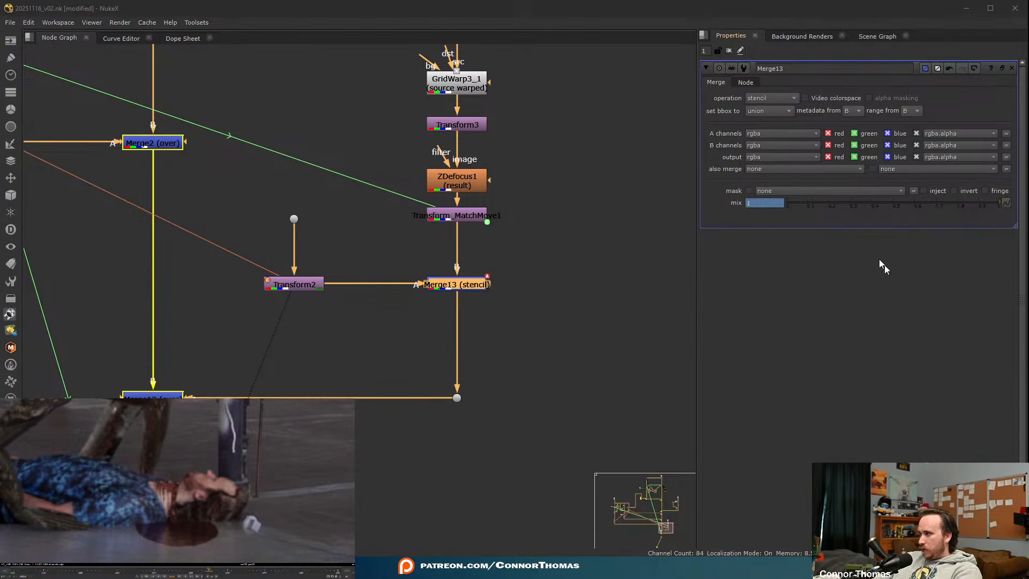
left_click_drag(808, 206, 764, 207)
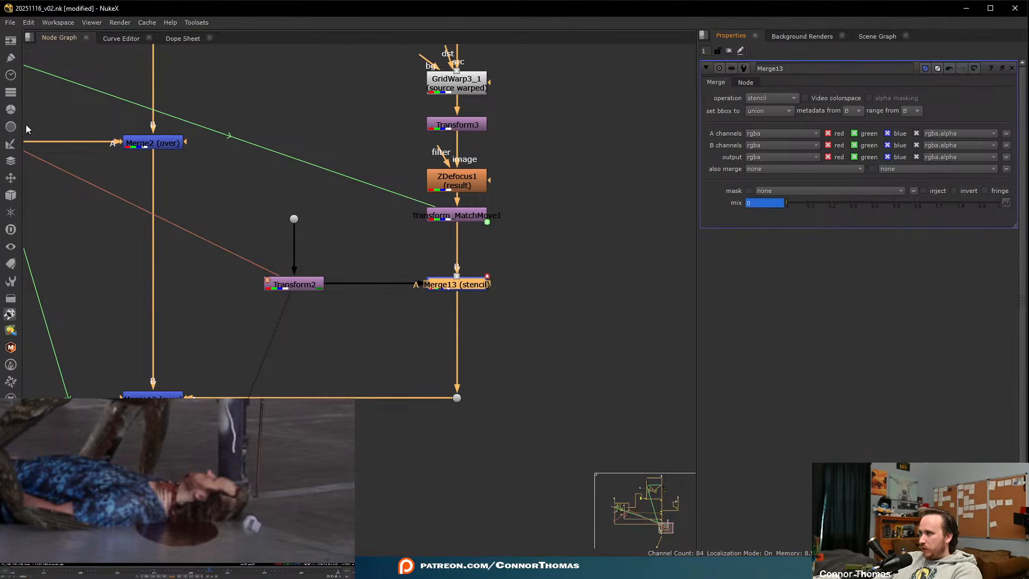
left_click(730, 51)
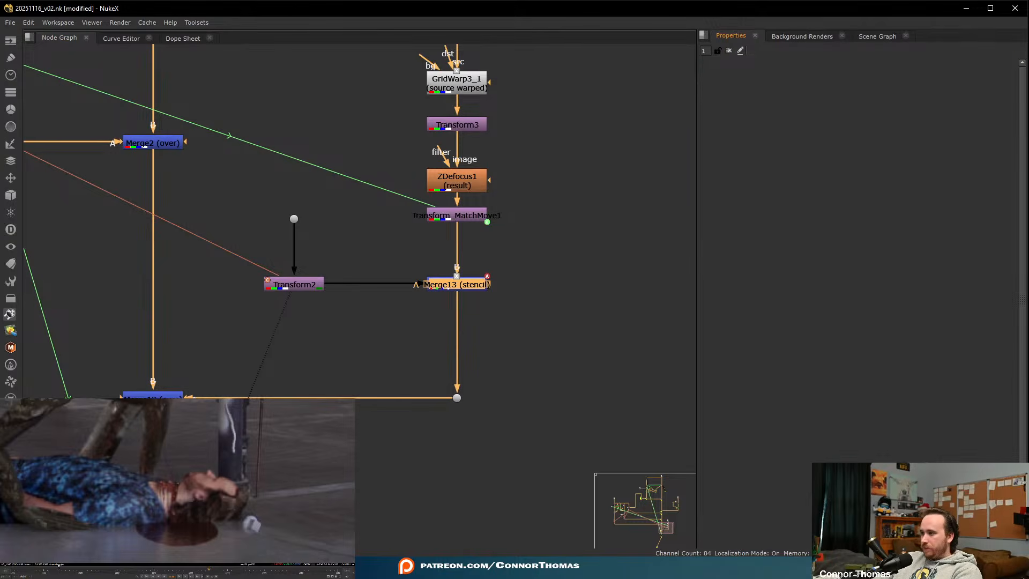
- Review the animated blood stencil on the victim's neck by playing and scrubbing through the shot
left_click(52, 575)
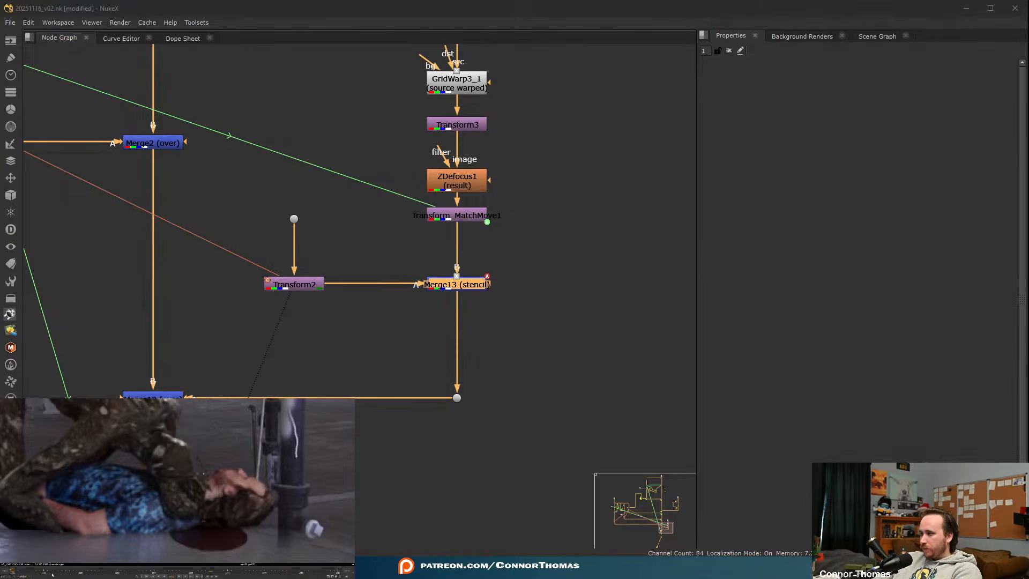
left_click(178, 576)
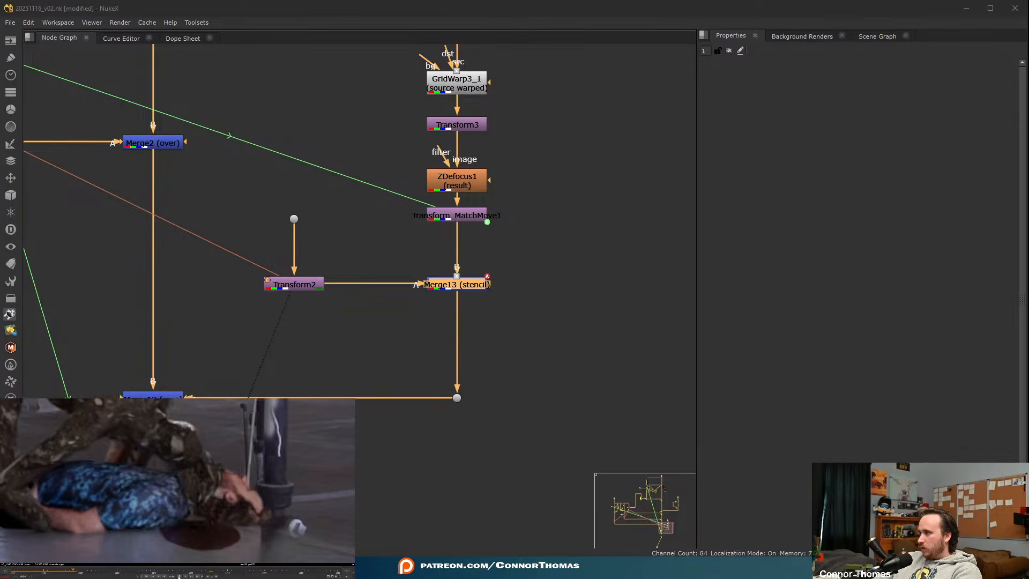
left_click(122, 573)
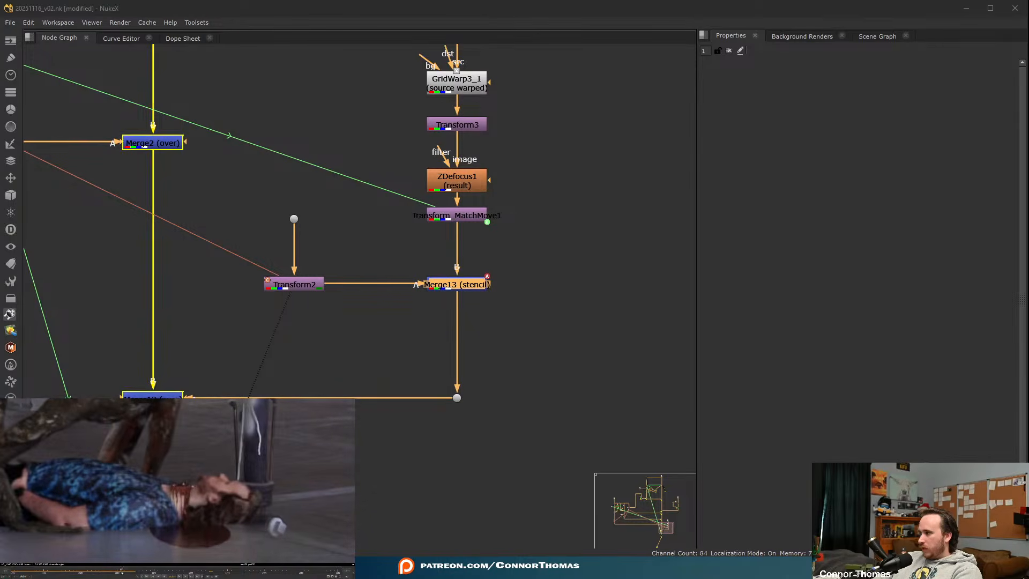
mouse_move(122, 573)
left_mouse_down()
mouse_move(48, 576)
mouse_move(135, 578)
left_mouse_up()
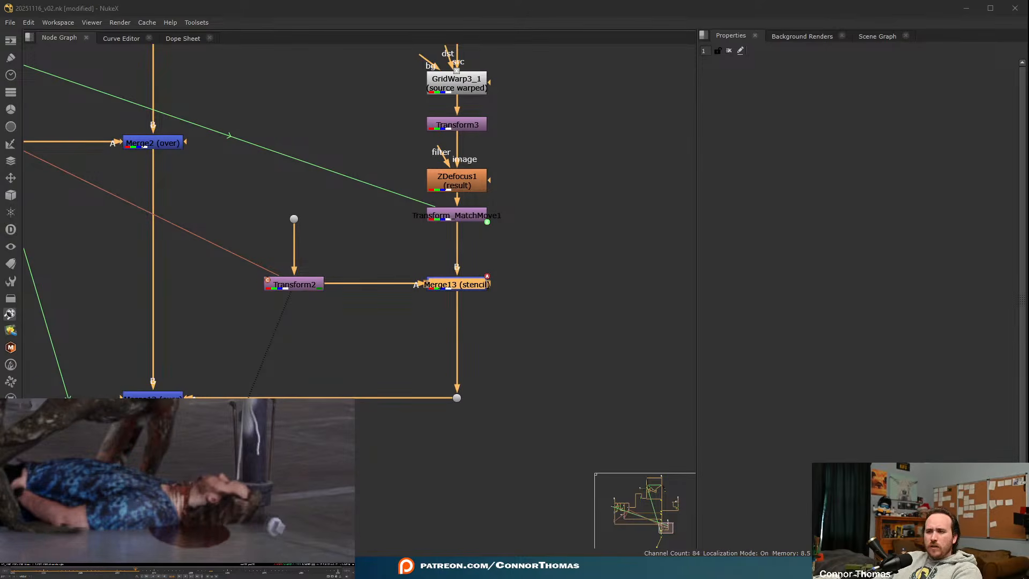
- Switch to the browser, look through the Severed Necks & Limbs assets, and return to the My Downloads list
left_click(419, 526)
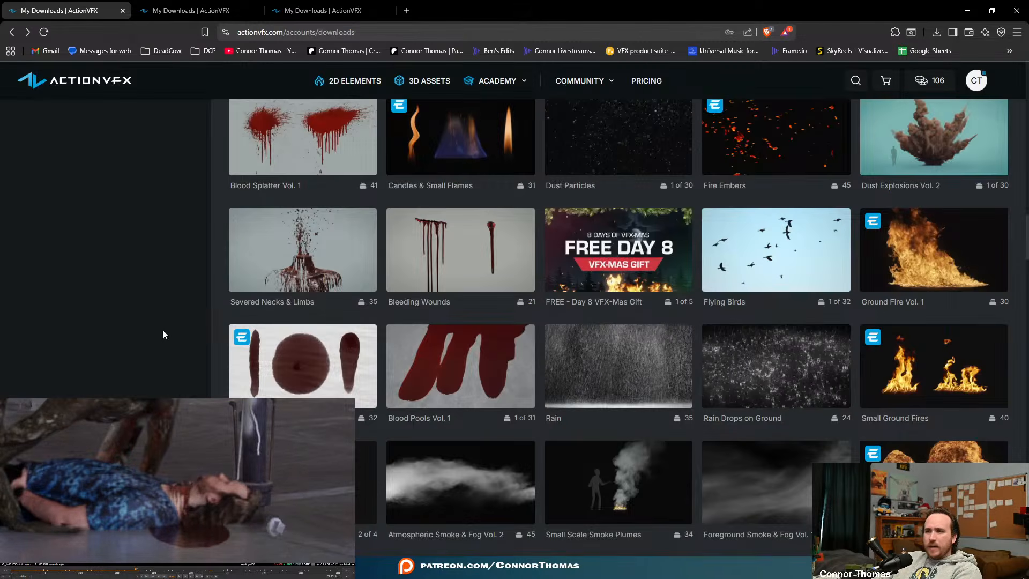
left_click(415, 256)
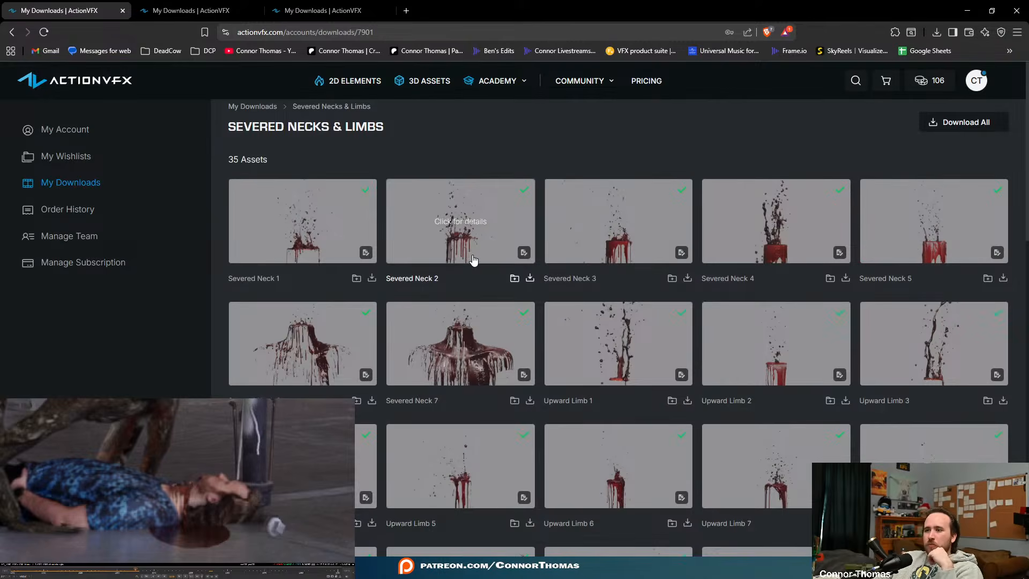
scroll(482, 262, "down", 3)
scroll(488, 262, "down", 9)
scroll(685, 361, "up", 5)
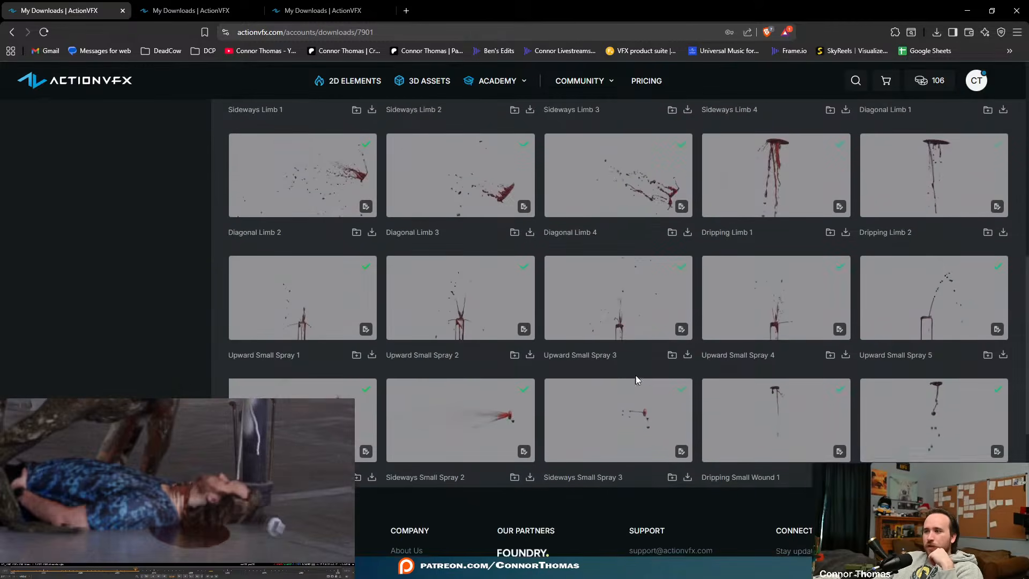
scroll(622, 429, "up", 6)
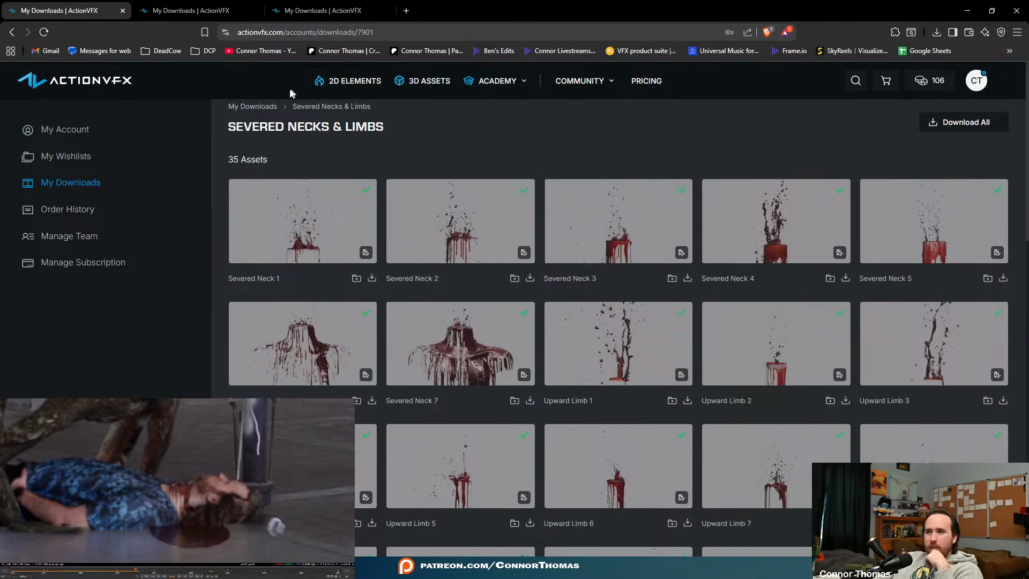
left_click(65, 181)
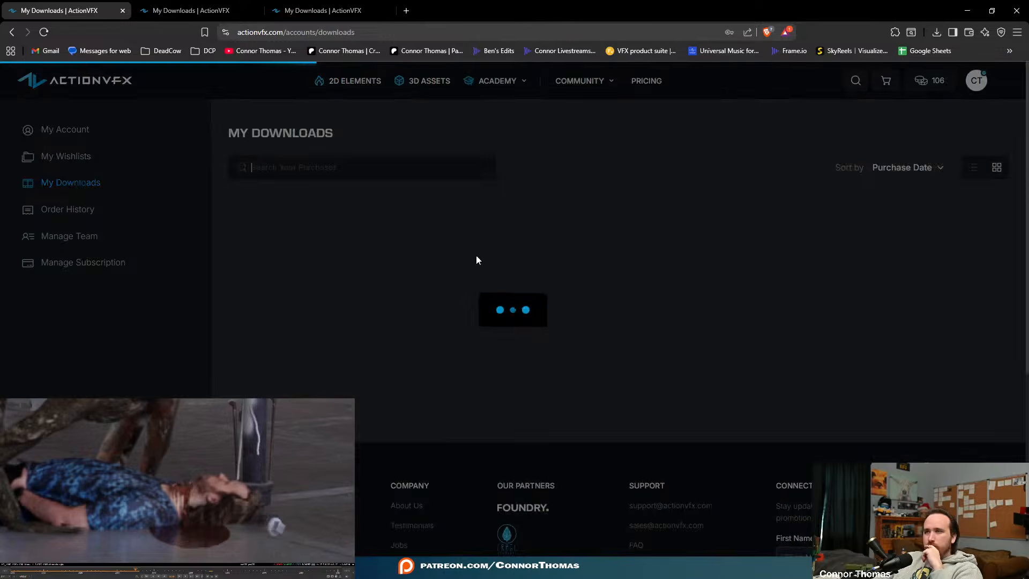
- Search the whole My Downloads list for further elements usable in the shot, ending around the Rain Drops on Ground collection
scroll(486, 266, "down", 8)
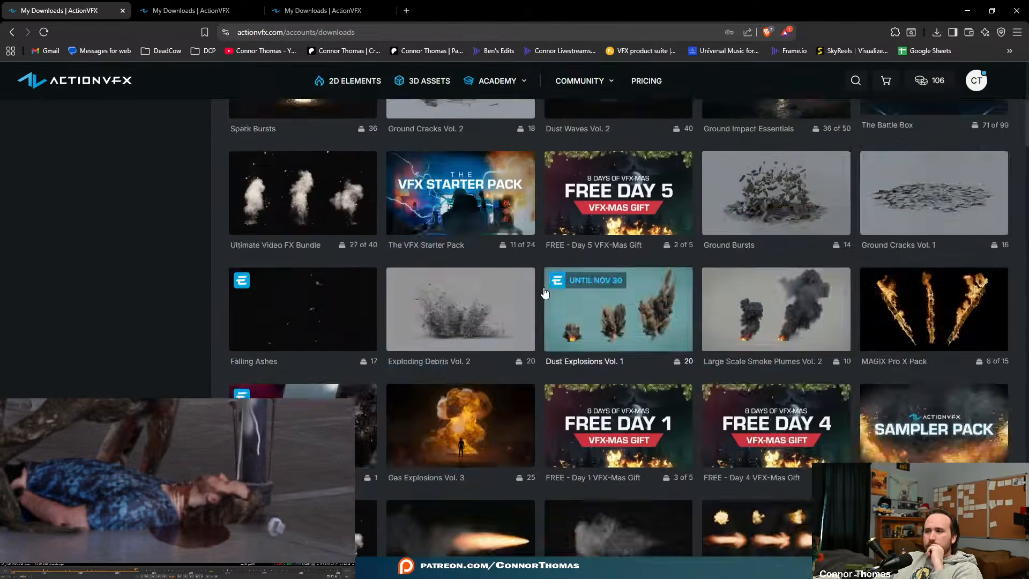
scroll(731, 394, "down", 15)
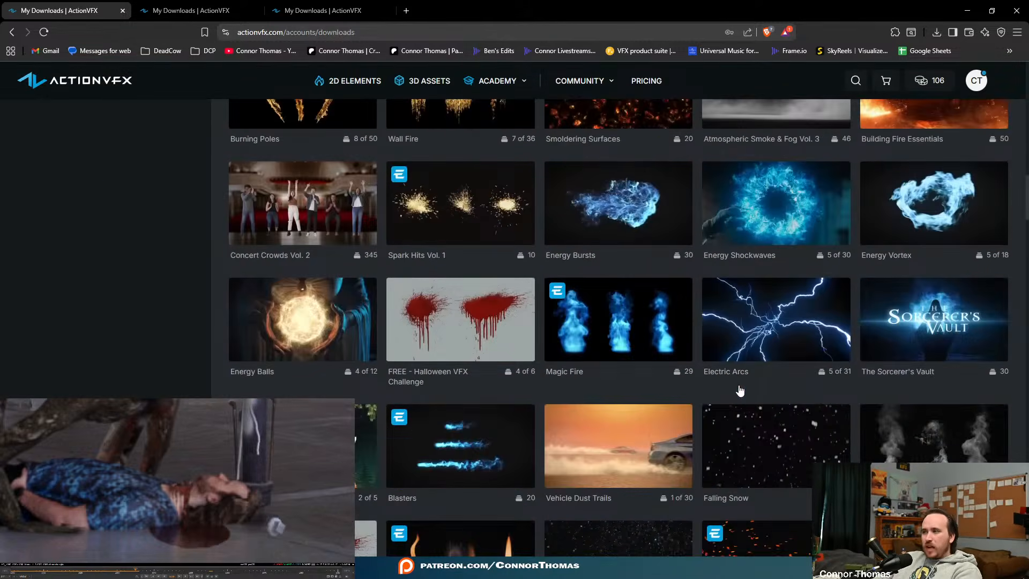
mouse_move(470, 77)
scroll(745, 273, "down", 12)
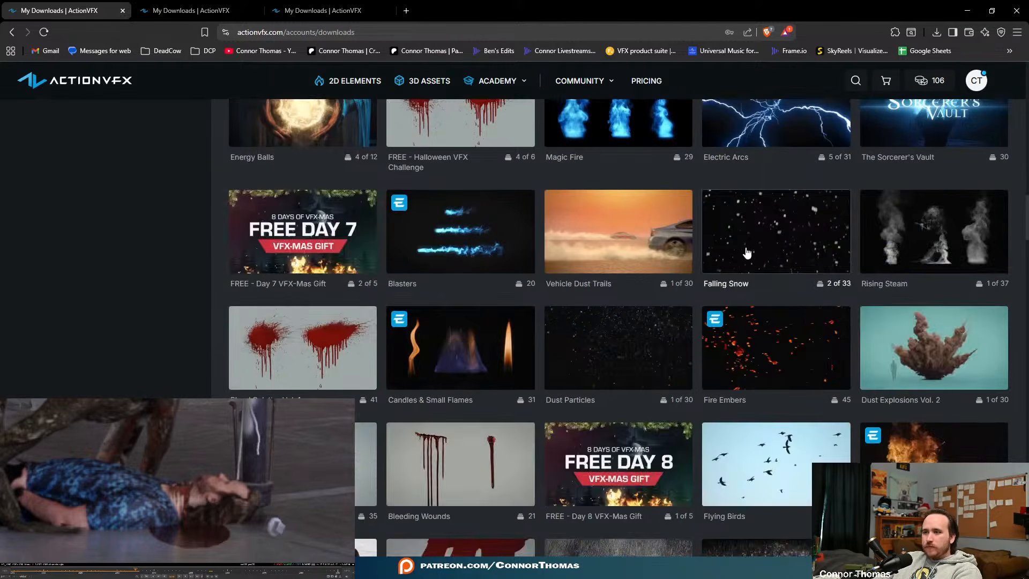
scroll(745, 273, "down", 6)
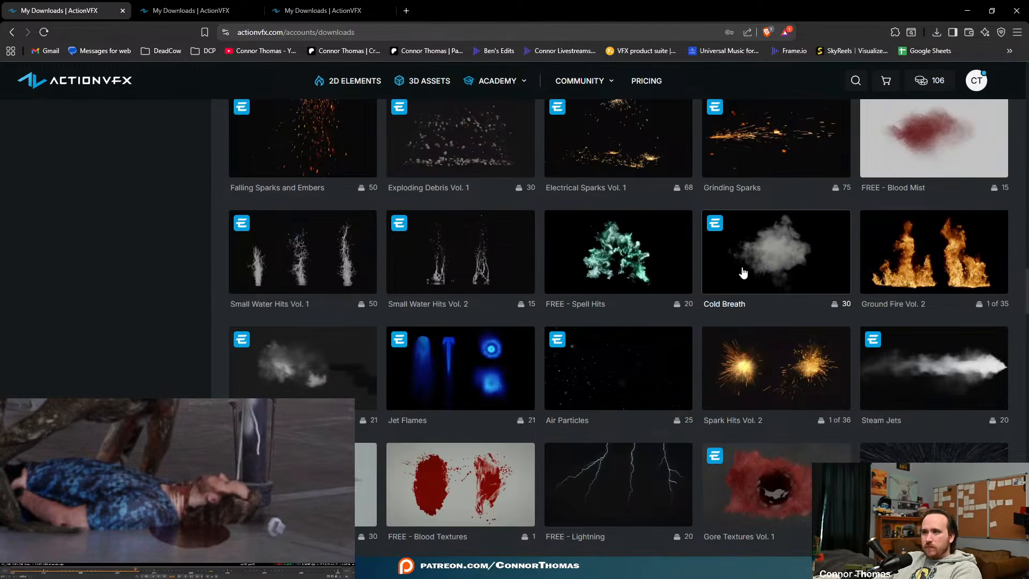
scroll(737, 283, "down", 8)
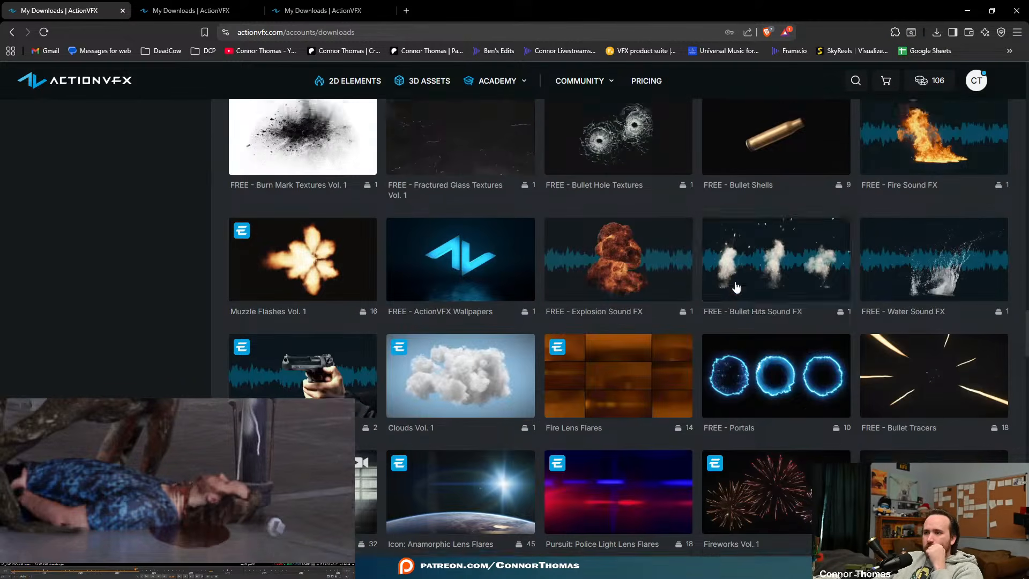
scroll(735, 288, "down", 5)
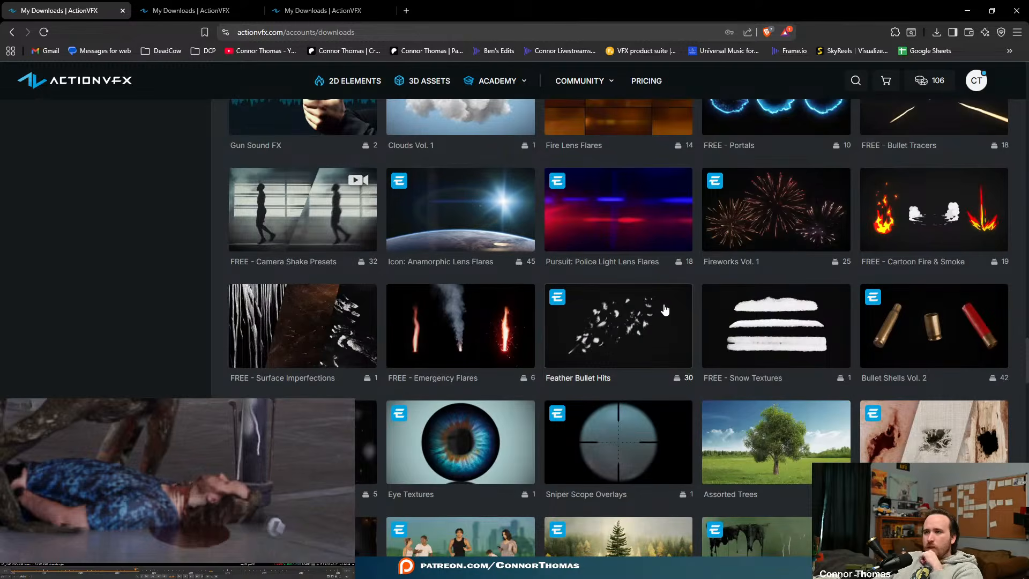
scroll(665, 309, "down", 3)
scroll(662, 312, "down", 8)
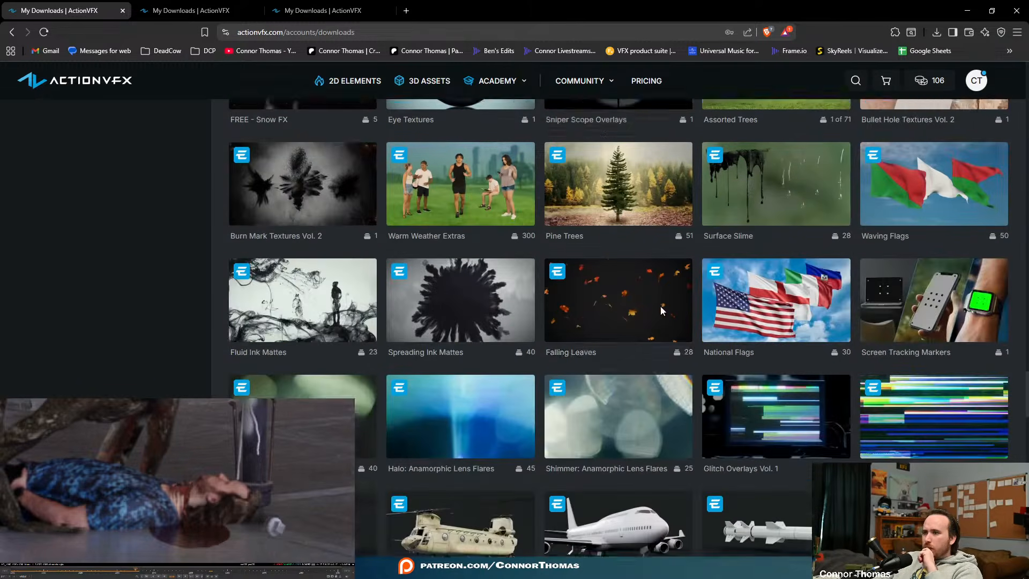
scroll(650, 318, "down", 13)
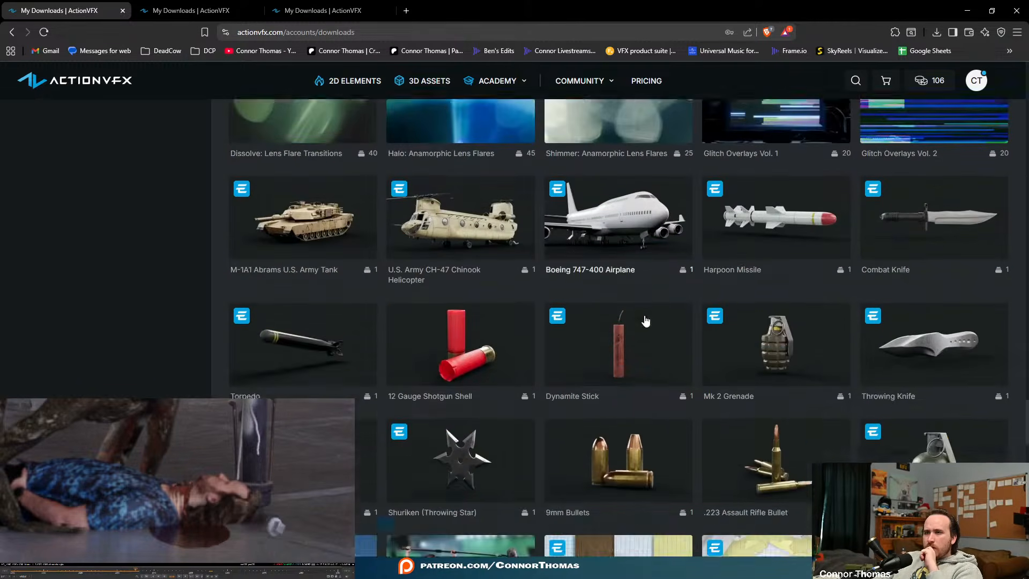
scroll(642, 317, "down", 3)
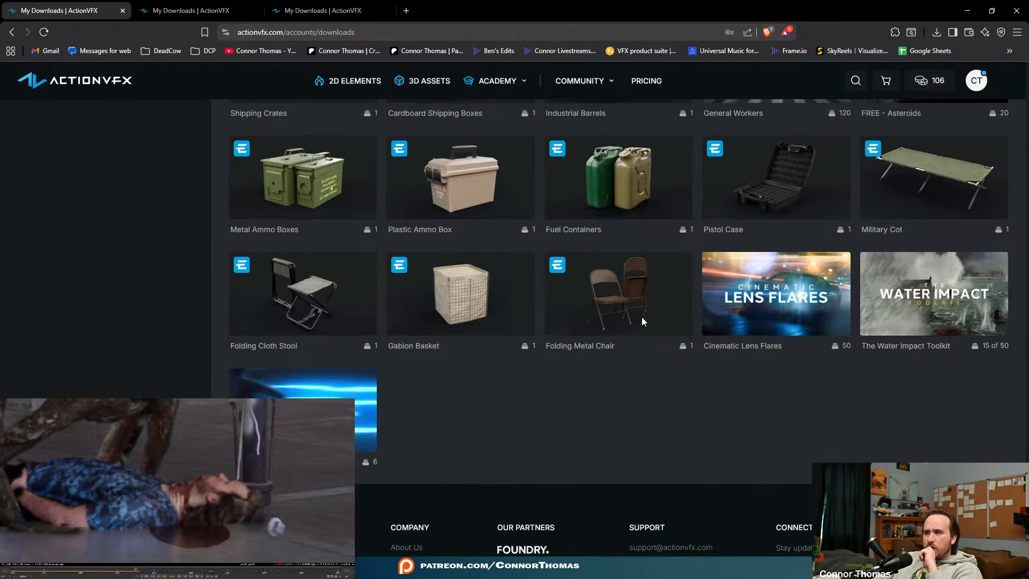
scroll(643, 322, "up", 20)
scroll(647, 329, "down", 15)
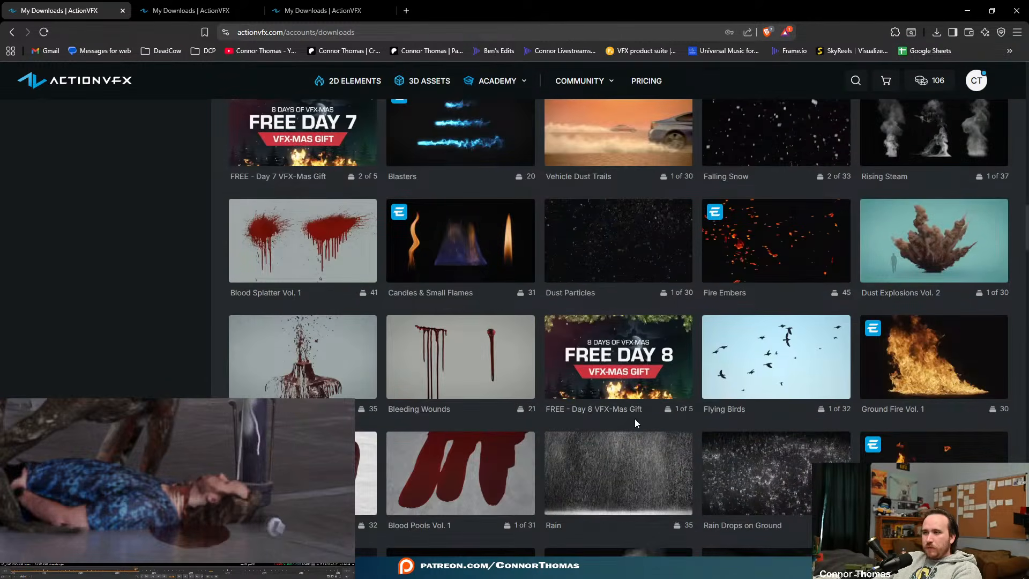
scroll(634, 386, "down", 3)
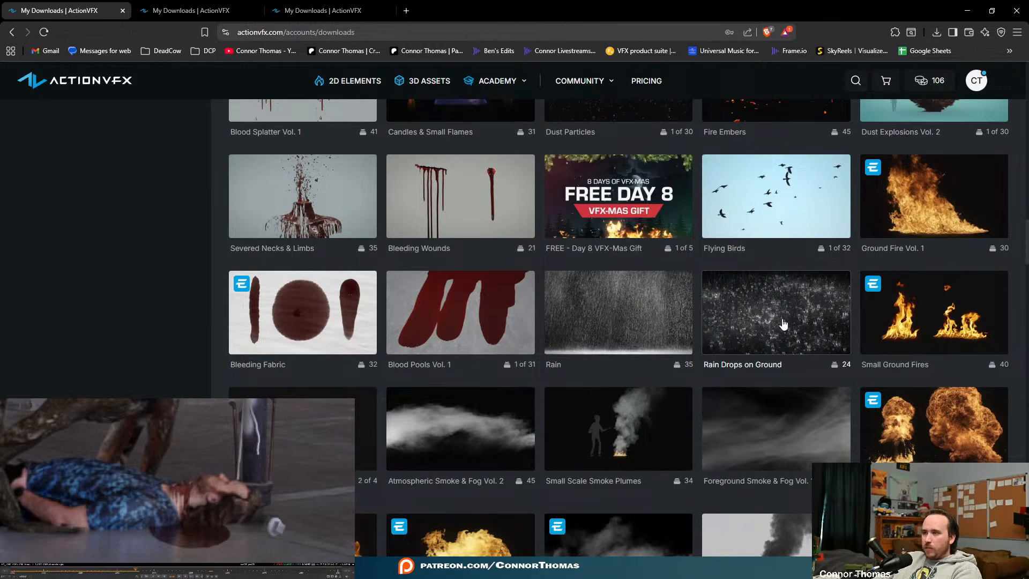
- Open the Rain Drops on Ground collection and preview Rain on Ground Close 3, Rain on Ground 2 and Rain on Ground 3
left_click(423, 8)
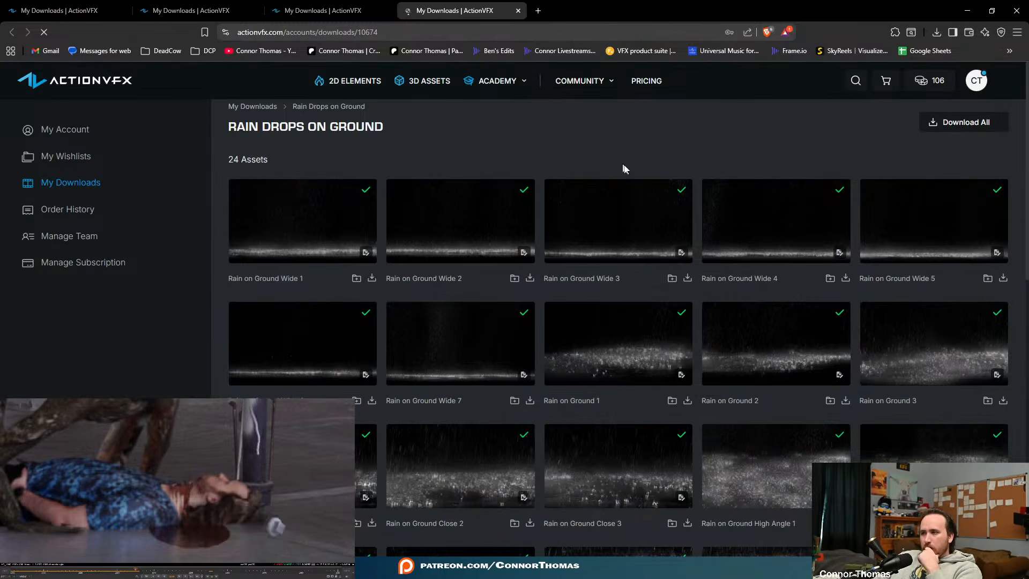
scroll(624, 169, "down", 5)
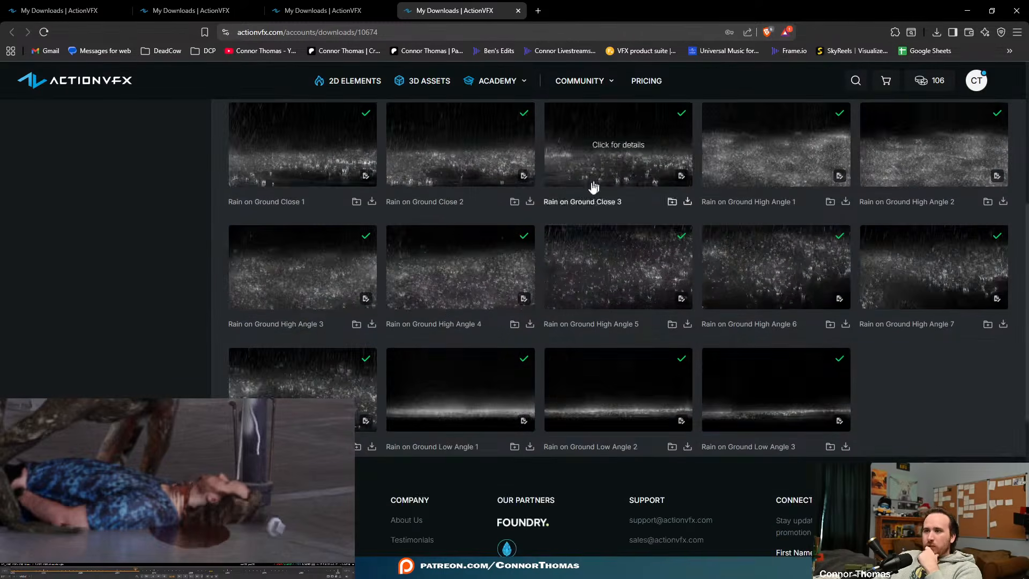
scroll(594, 187, "up", 4)
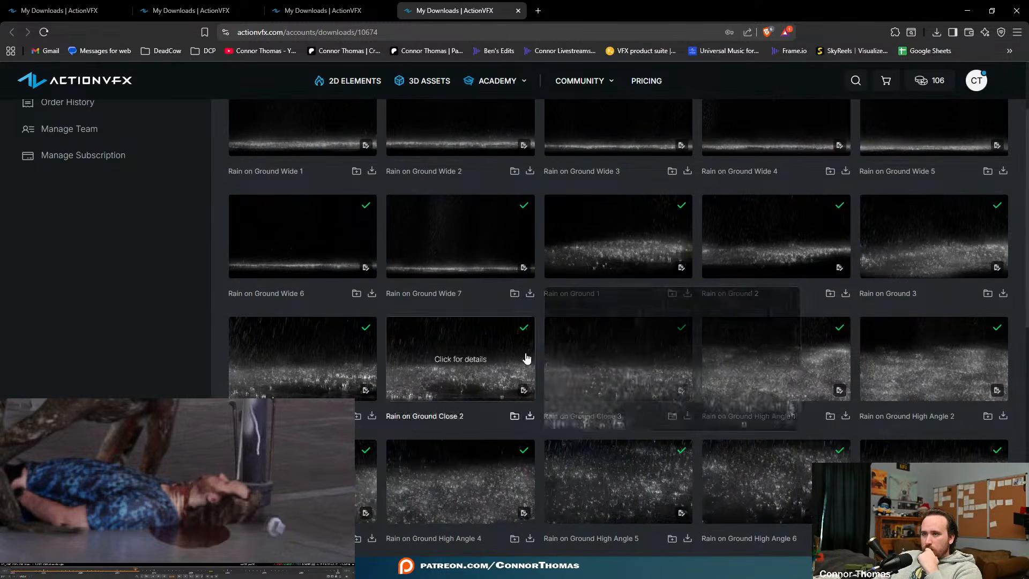
mouse_move(495, 264)
mouse_move(594, 371)
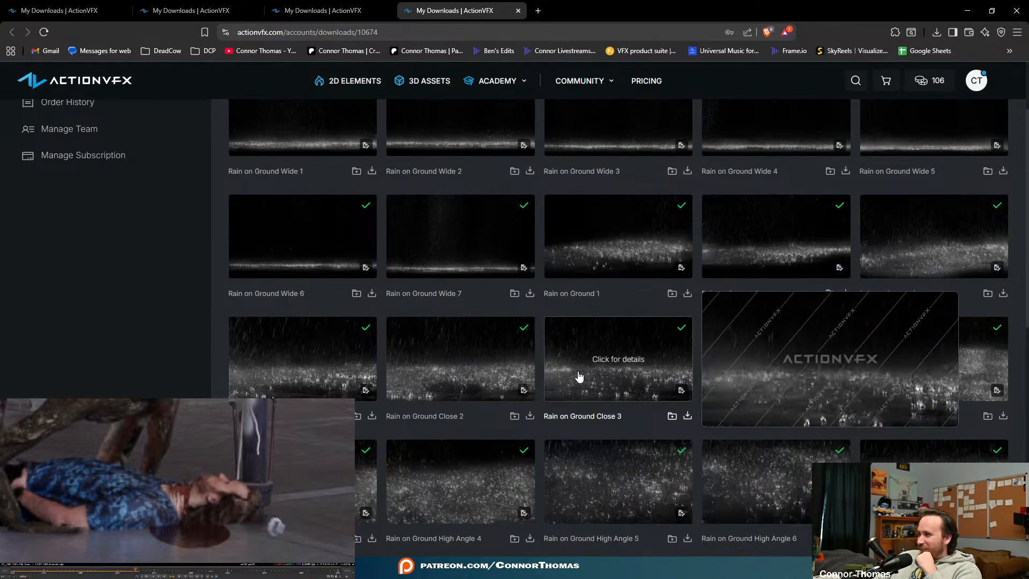
mouse_move(782, 252)
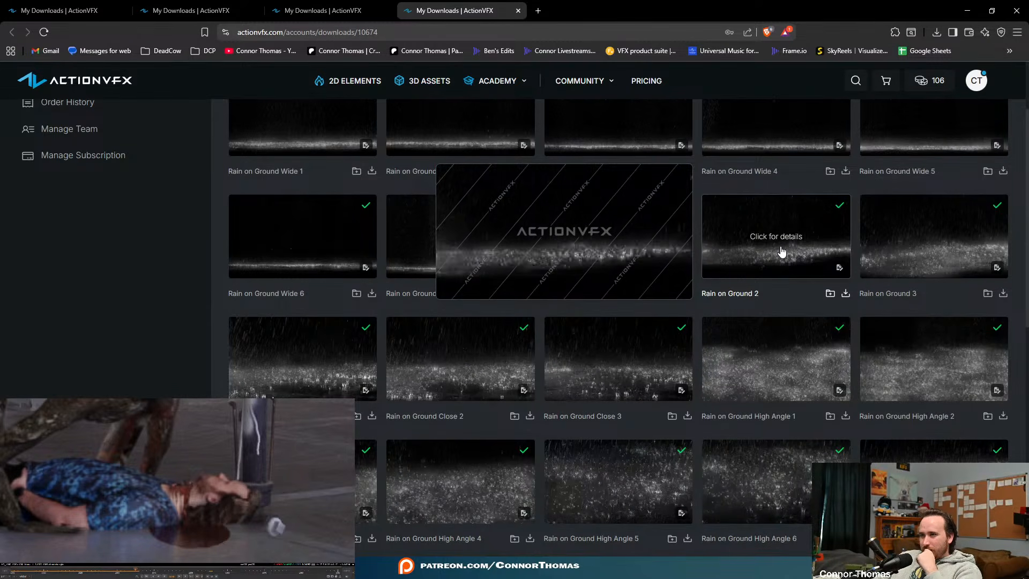
mouse_move(959, 245)
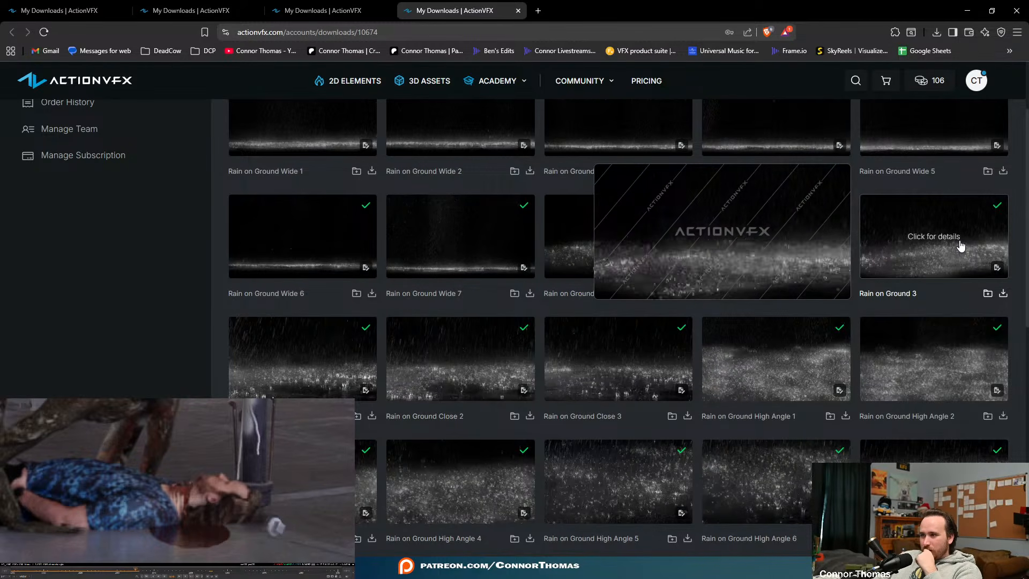
- Download the 2K version of Rain on Ground 3 into the project's 10_assets/2D/avfx folder, keeping the suggested file name
left_click(1003, 295)
left_click(933, 318)
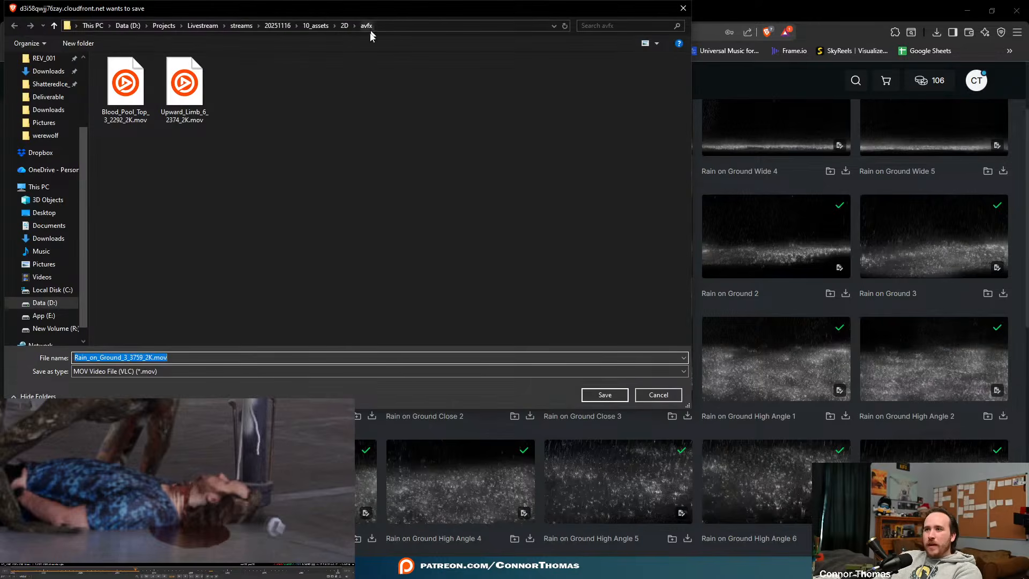
left_click(620, 398)
- Monitor the rain clip's download progress while browsing the other Rain Drops on Ground assets
mouse_move(708, 357)
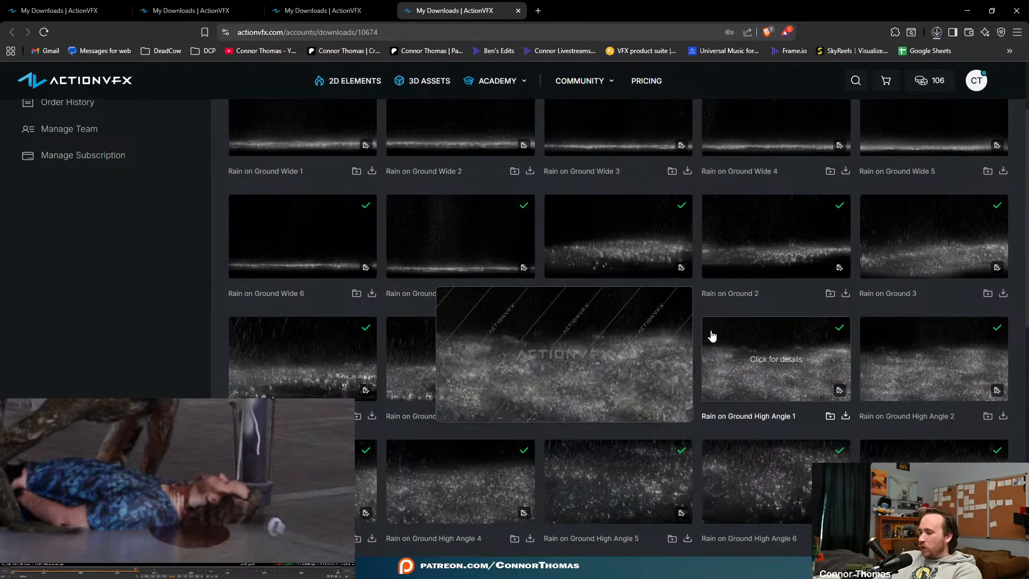
left_click(937, 34)
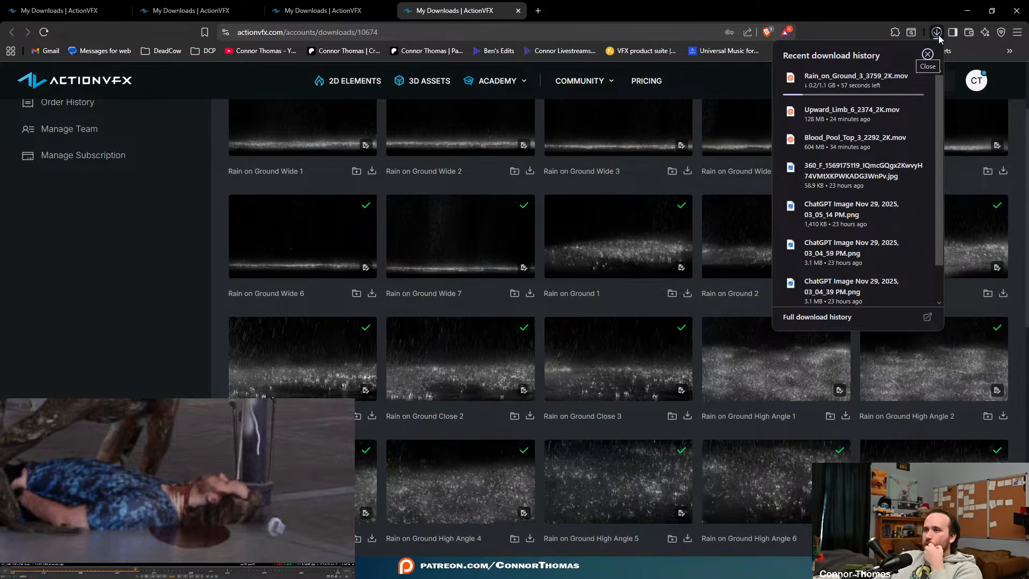
mouse_move(320, 284)
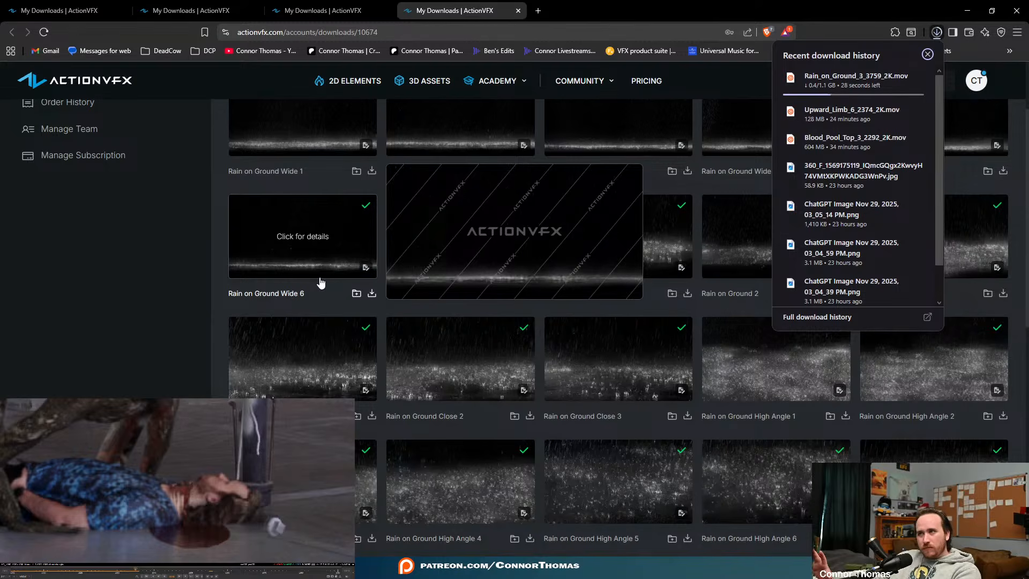
left_click(101, 357)
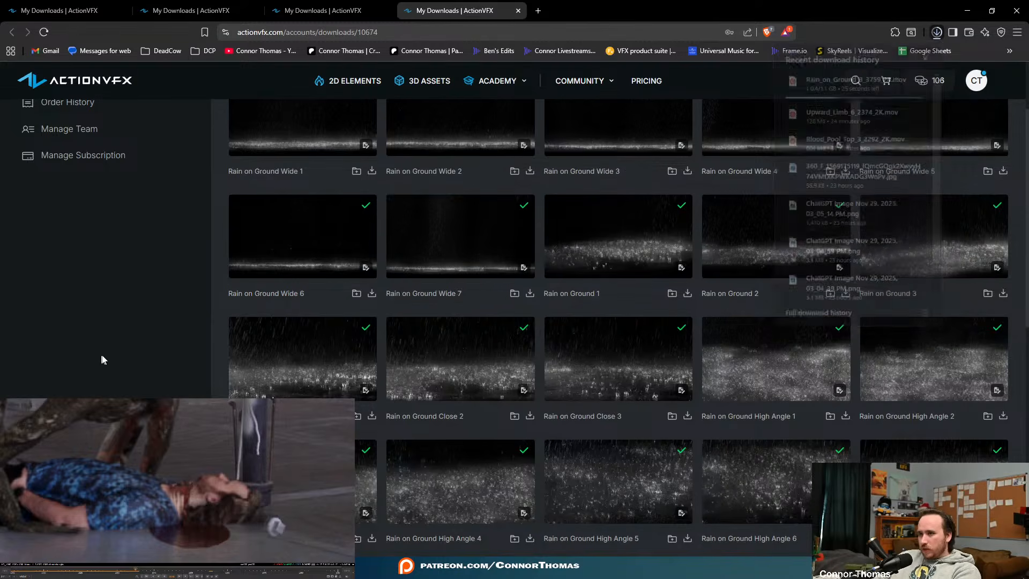
scroll(101, 359, "up", 2)
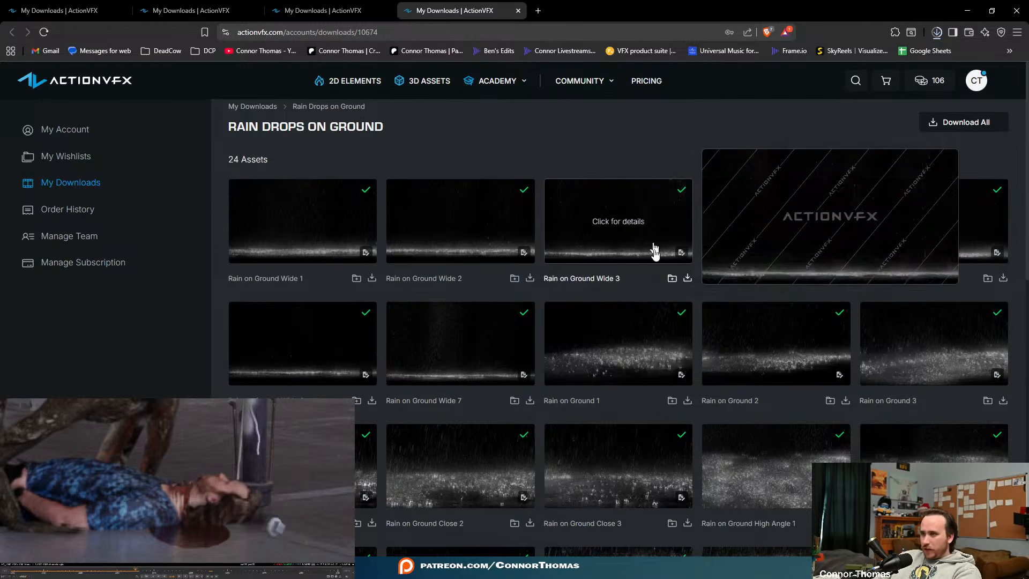
scroll(655, 250, "down", 1)
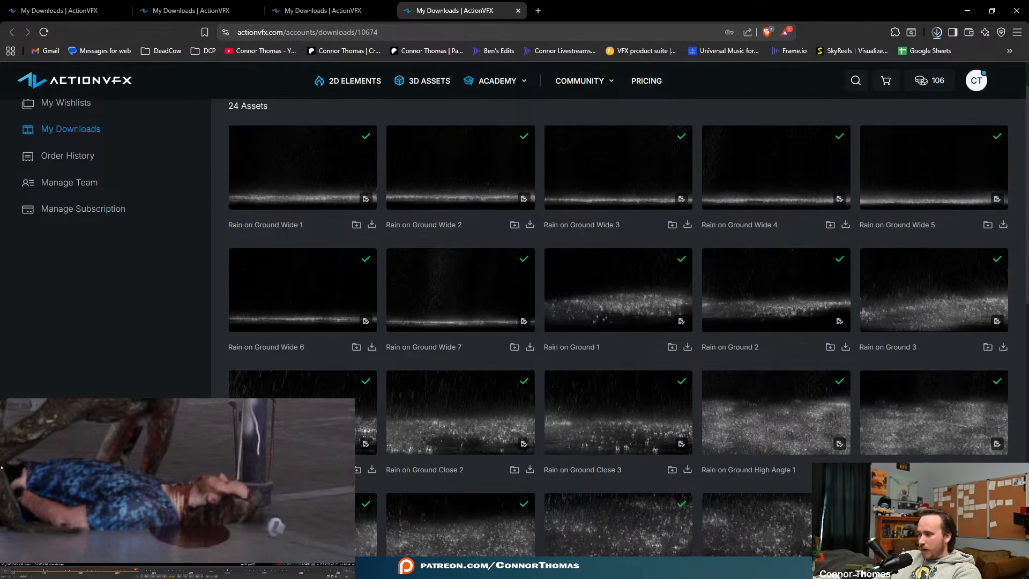
left_click(937, 33)
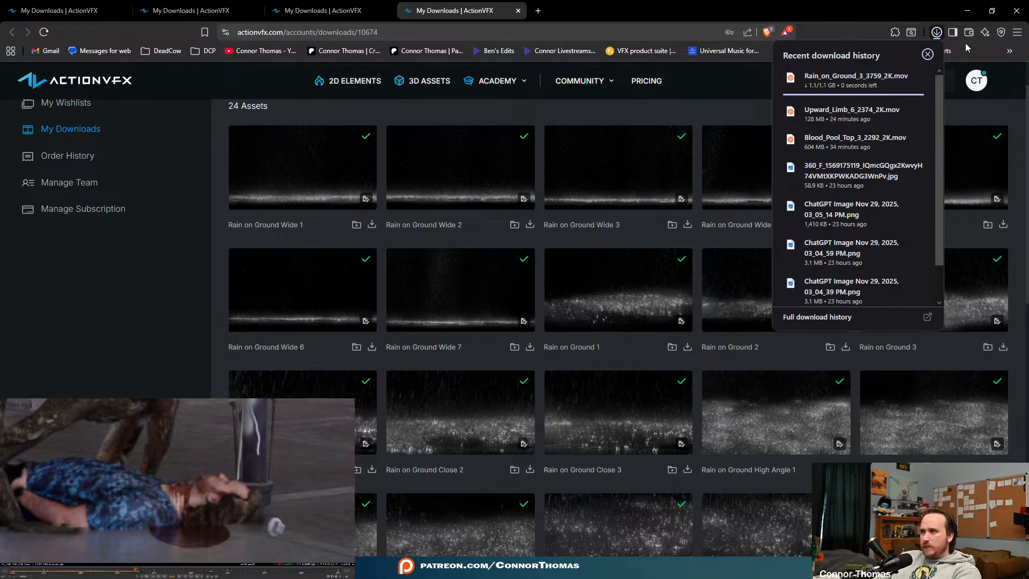
- Switch to Nuke and load Rain_on_Ground_3_3759_2K.mov from the avfx folder with a Read node
left_click(969, 12)
key("r")
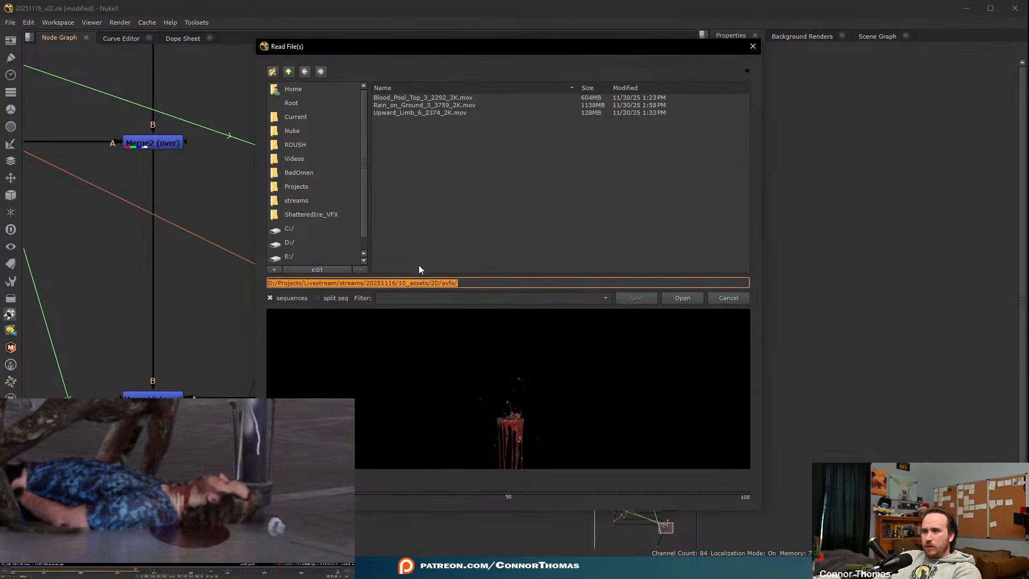
left_click(399, 106)
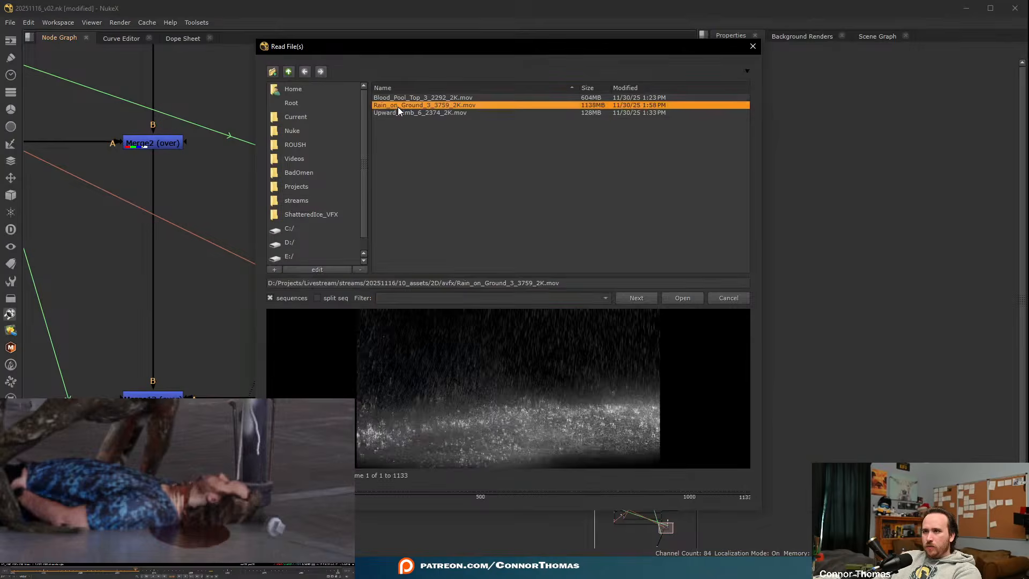
double_click(398, 107)
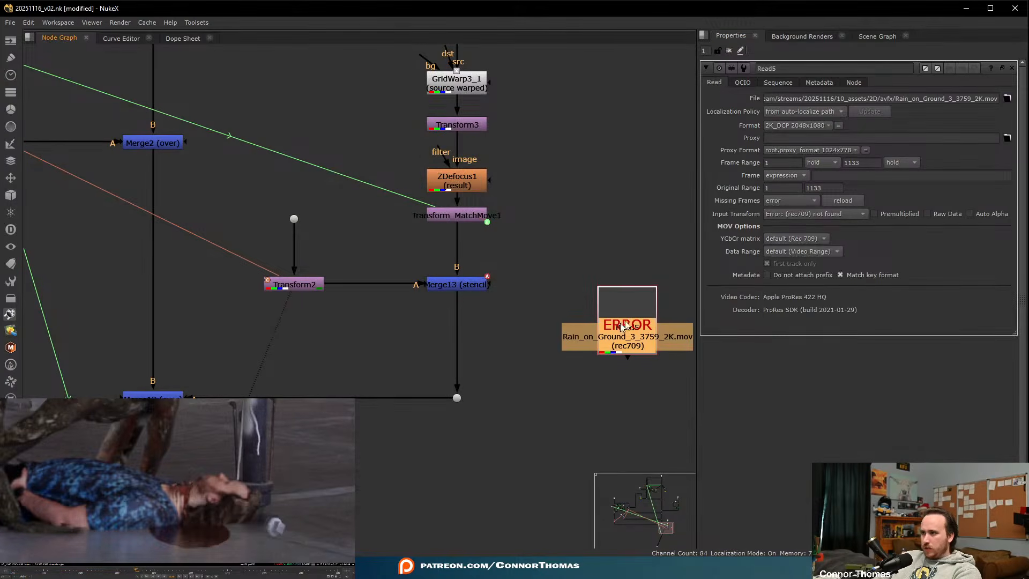
- Set the rain clip's input transform to Output - Rec.709 and display the clip in the viewer
left_click(814, 214)
mouse_move(900, 395)
mouse_move(959, 429)
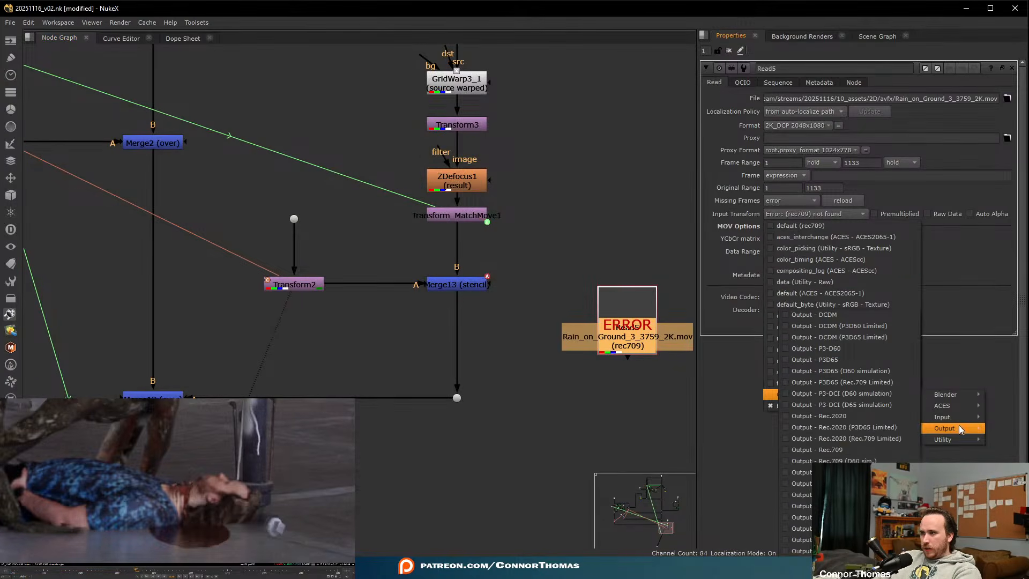
left_click(808, 450)
middle_click_drag(391, 286, 159, 244)
scroll(158, 244, "down", 1)
key("1")
left_click(401, 332)
scroll(196, 439, "down", 3)
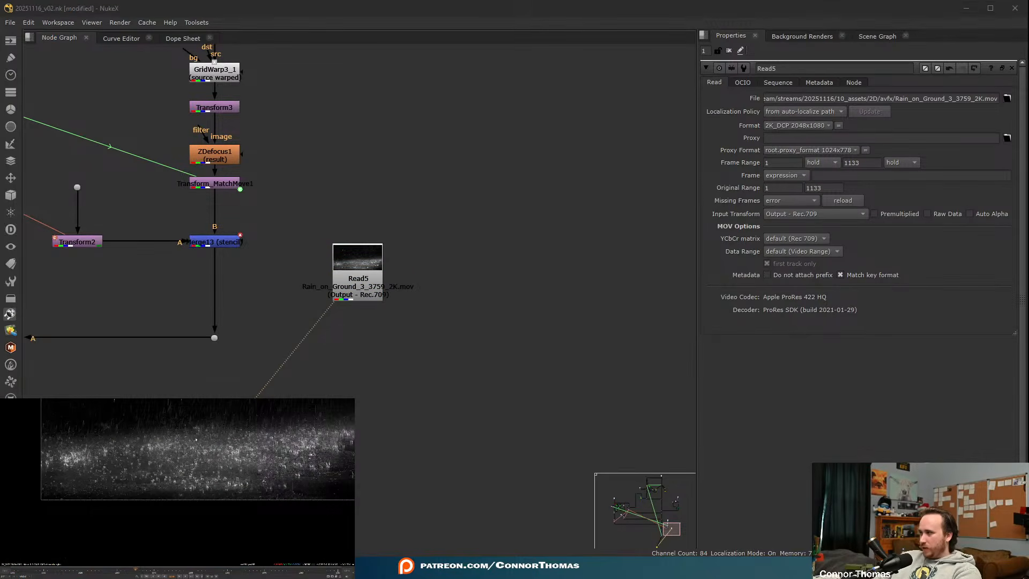
- Play the rain clip from its first frame and inspect the drops hitting the ground
scroll(190, 473, "up", 1)
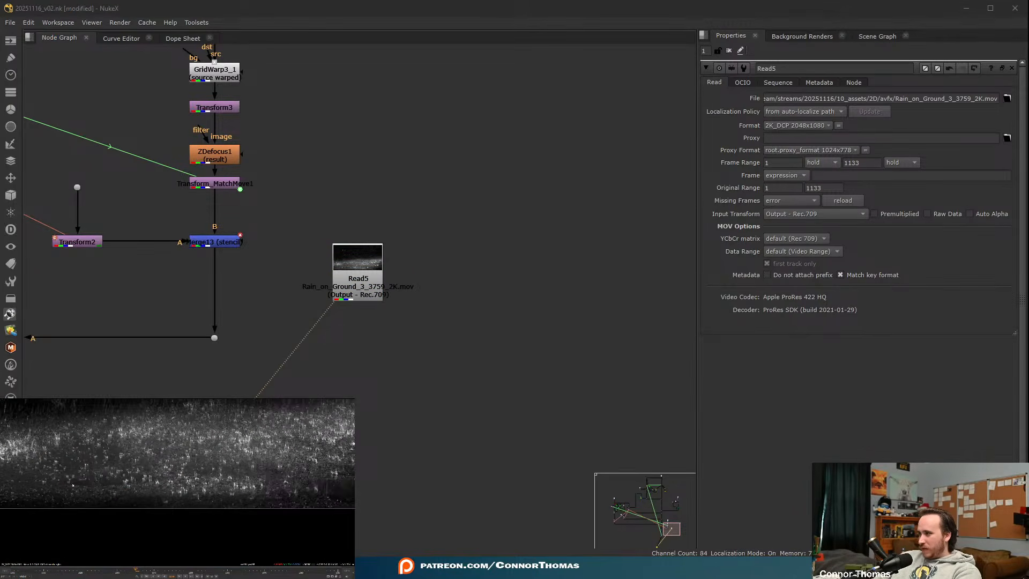
scroll(164, 484, "down", 1)
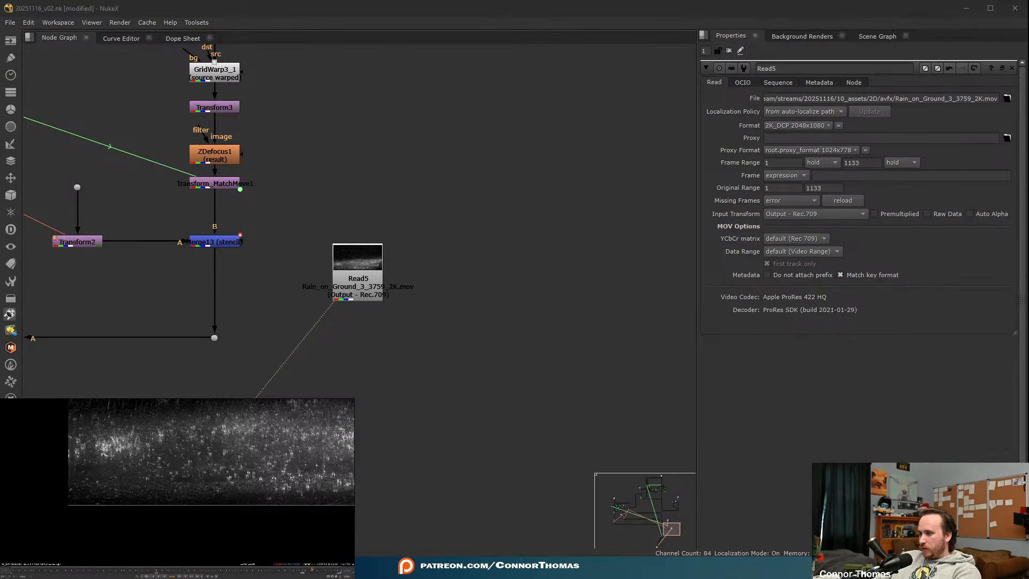
left_click(27, 577)
left_click(28, 561)
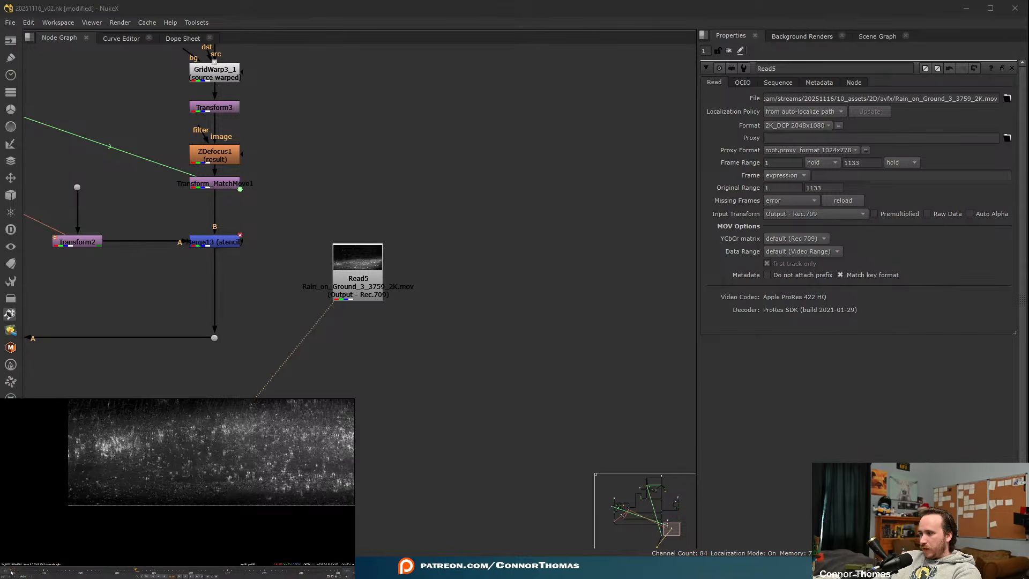
key("Home")
key("l")
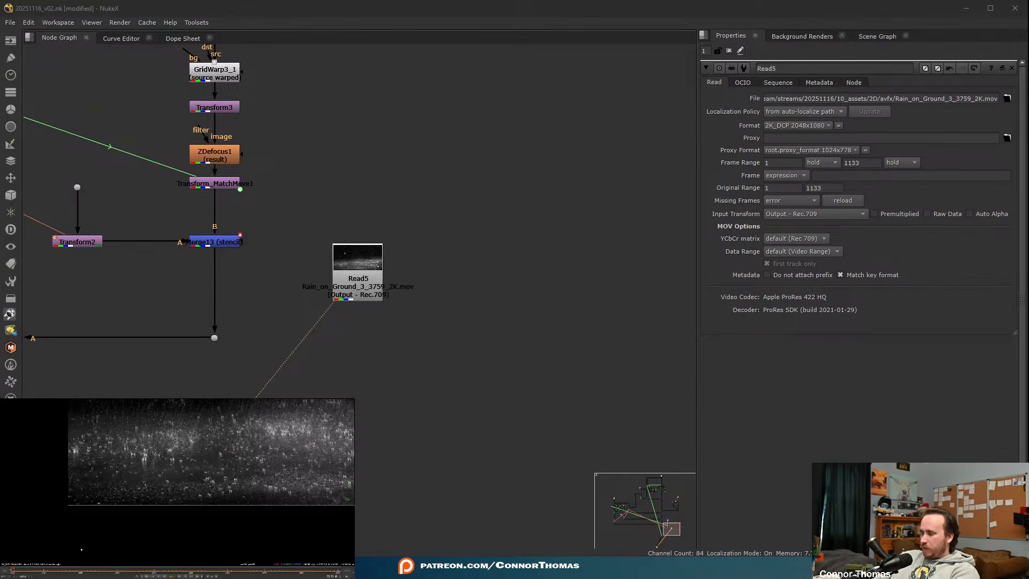
left_click(377, 277)
key("m")
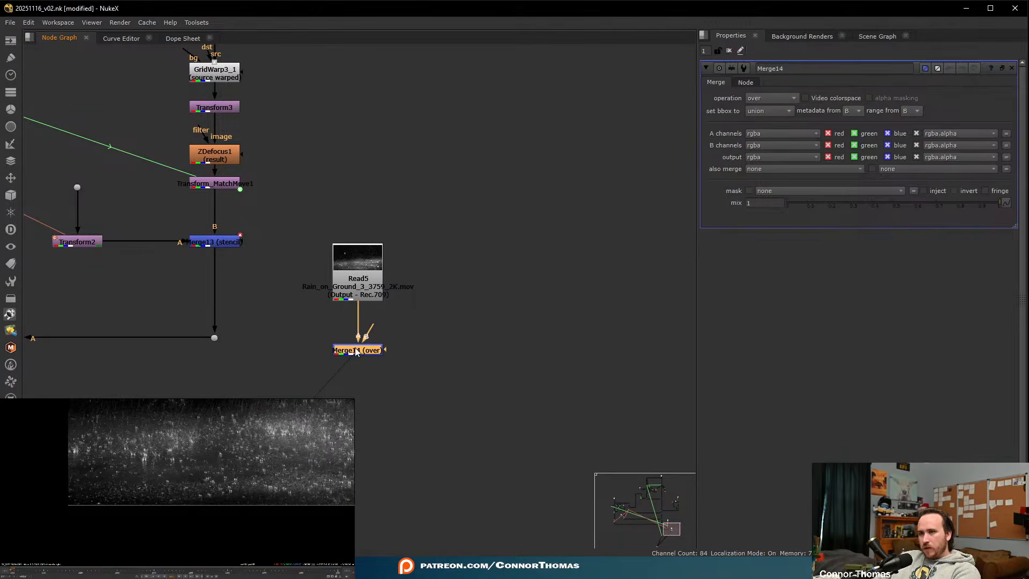
key("ctrl")
key("Delete")
- Add a Crop after the rain clip, box 0, 0 to about 590, 294, with reformat enabled and black outside disabled
left_click(359, 297)
key("Tab")
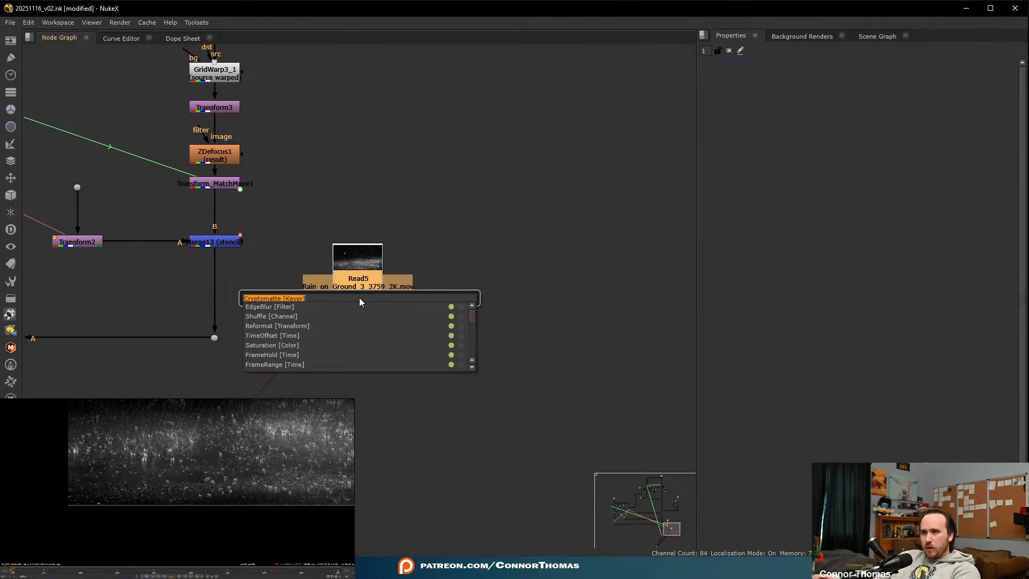
type("crop")
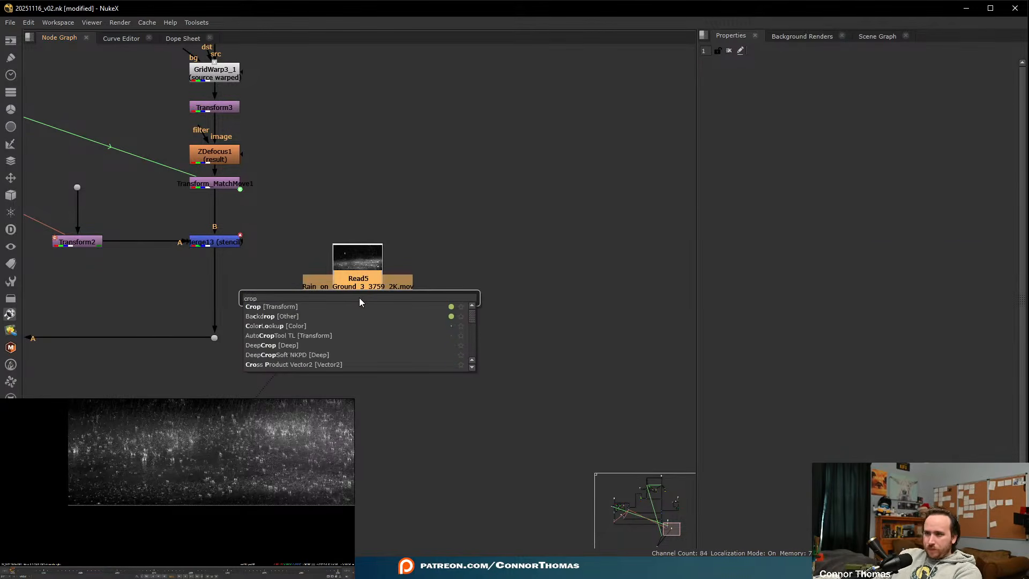
key("Return")
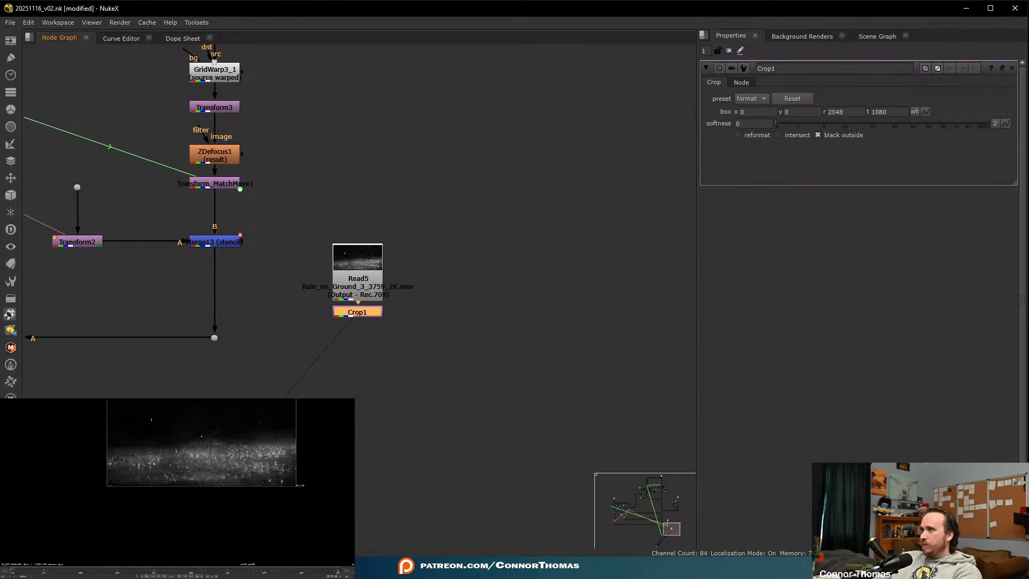
left_click_drag(118, 459, 122, 513)
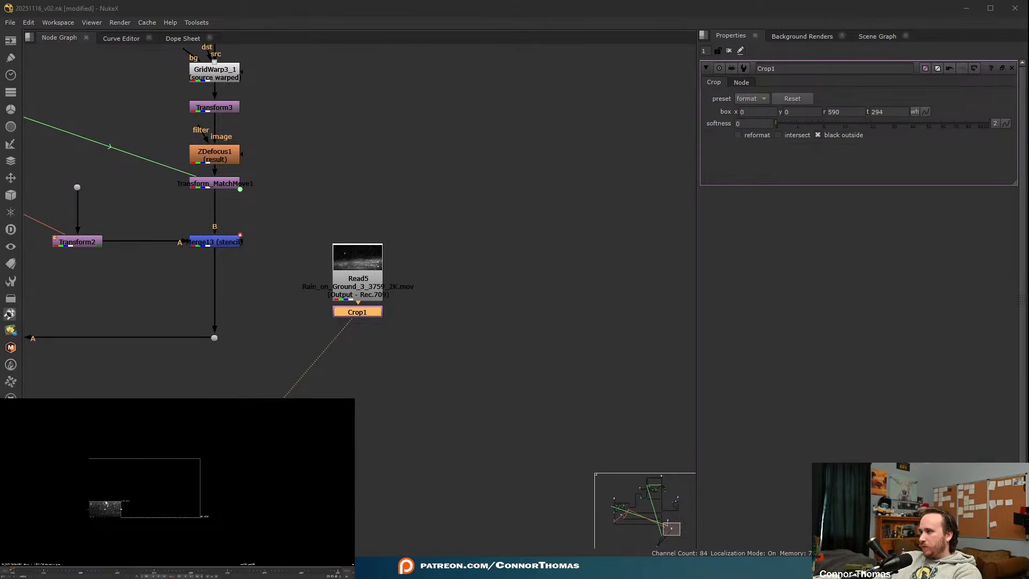
left_click(738, 135)
left_click(818, 135)
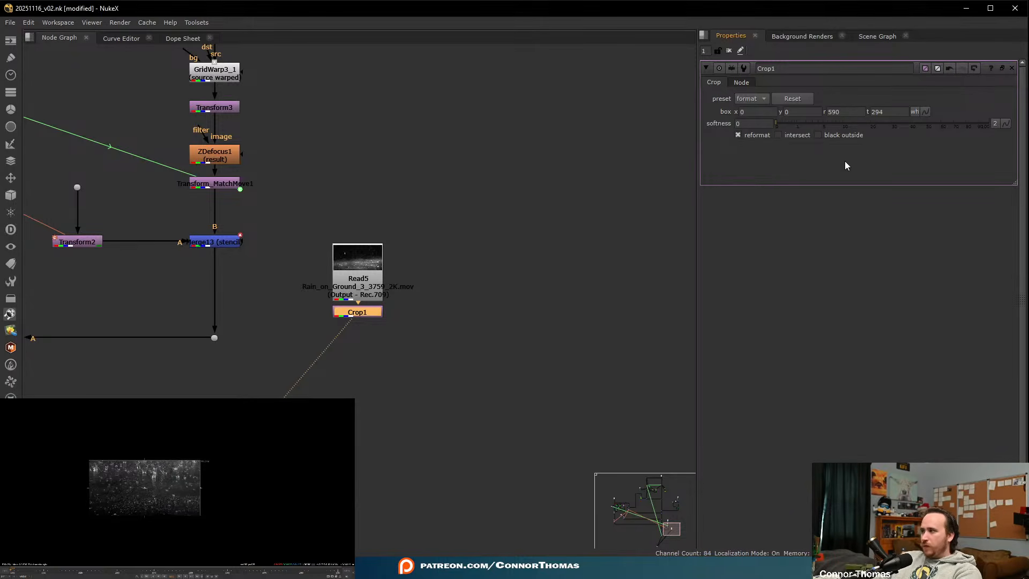
left_click(165, 498)
- Add a Merge below the Crop and a Roto beside it, with the Roto's bg on the Crop and its output in the Merge's B input
scroll(347, 345, "up", 3)
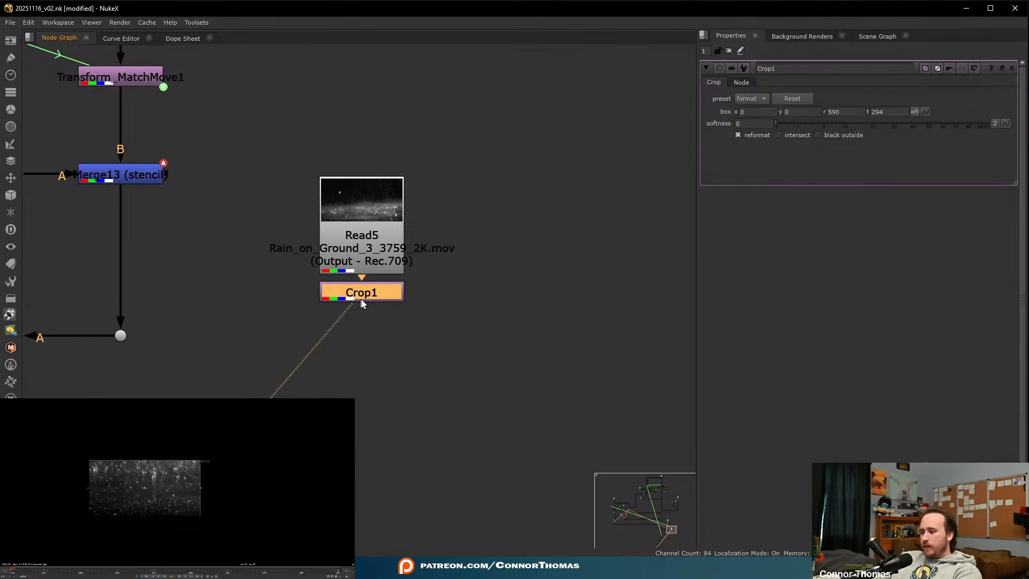
key("m")
left_click_drag(462, 295, 342, 394)
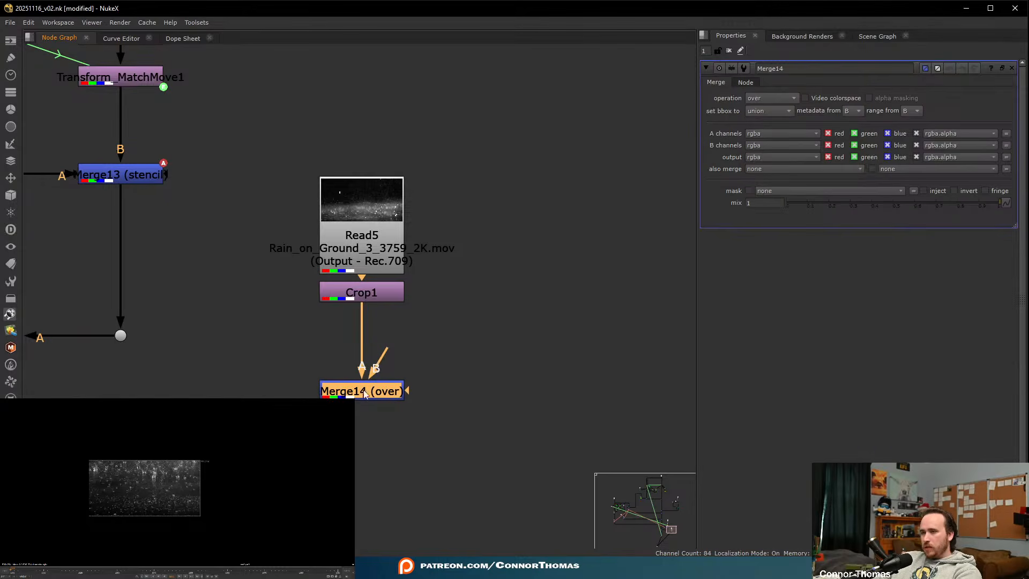
left_click(488, 320)
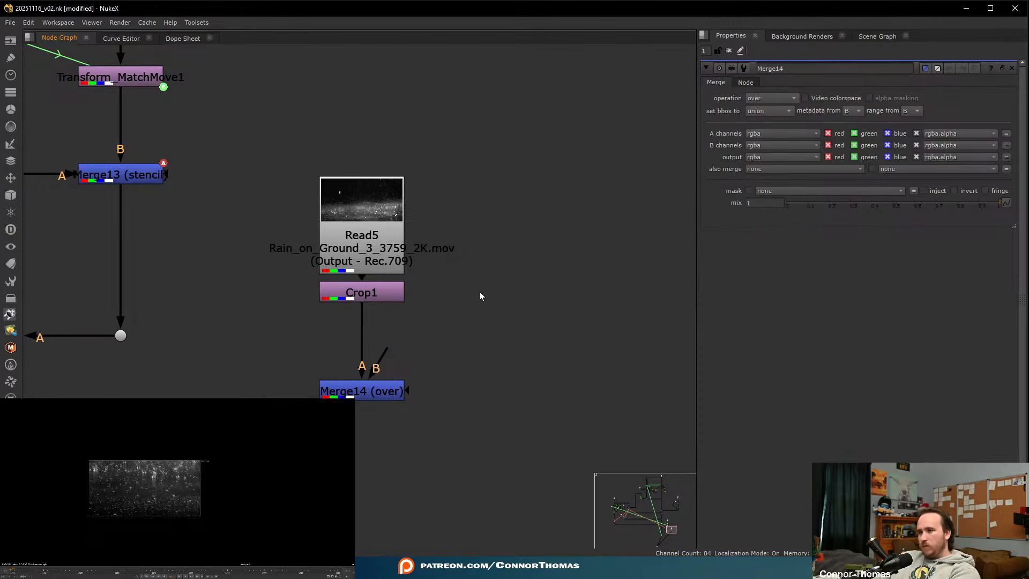
key("o")
left_click_drag(479, 296, 380, 281)
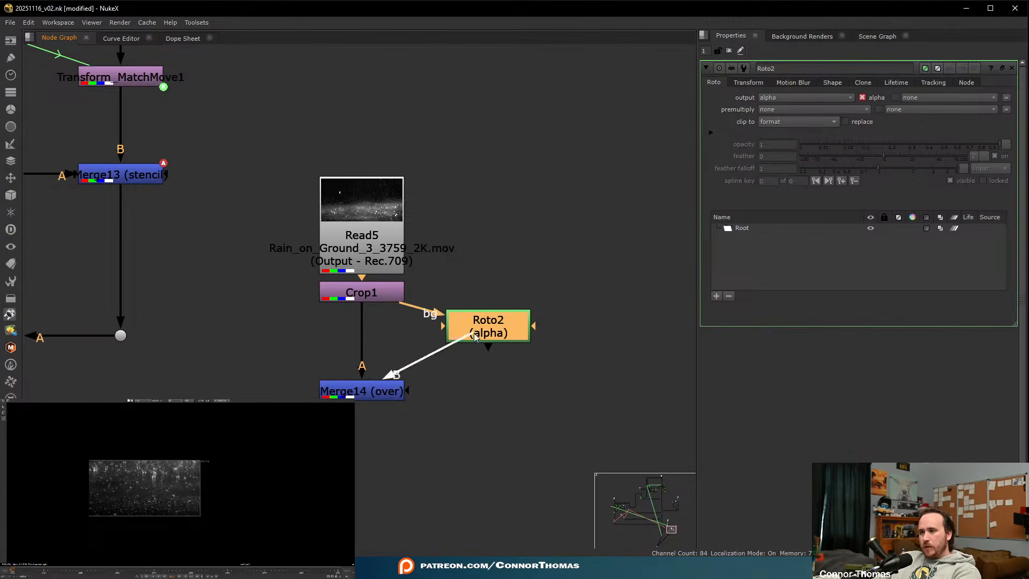
left_click_drag(474, 333, 475, 333)
left_click_drag(476, 333, 486, 337)
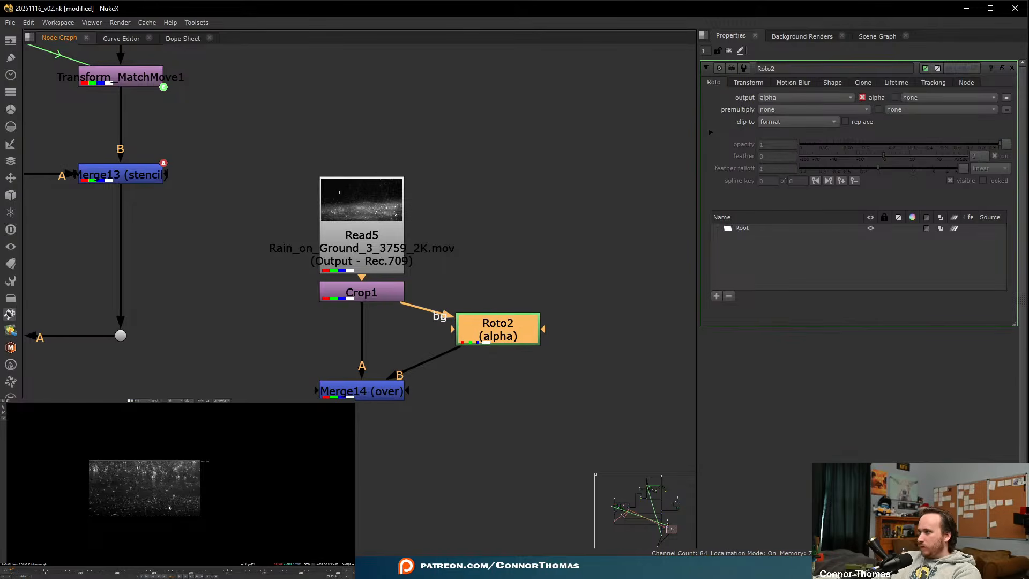
- Draw a closed Bezier roto shape around the lower half of the cropped rain image
left_click(109, 486)
left_click_drag(66, 504, 84, 519)
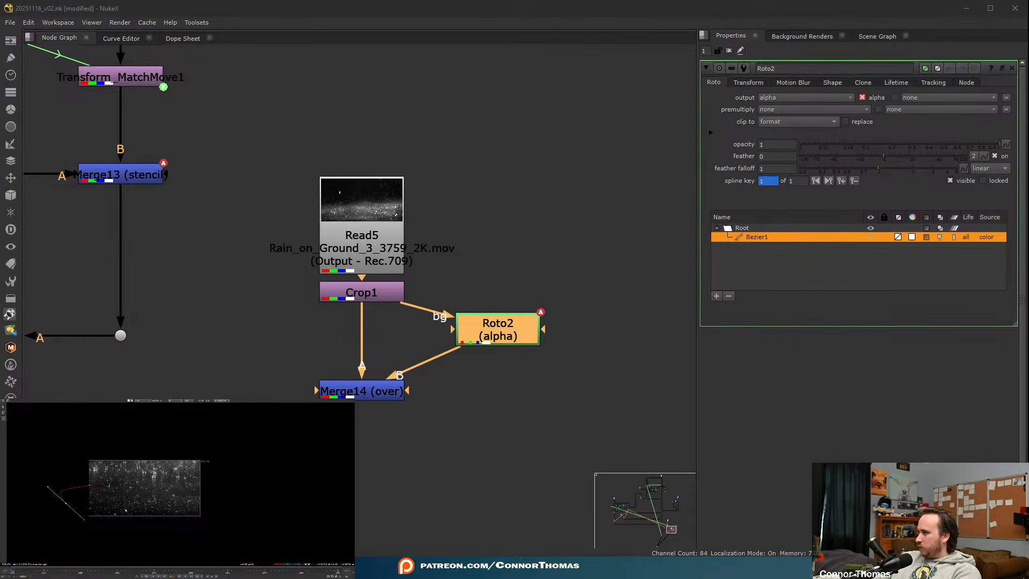
key("ctrl+z")
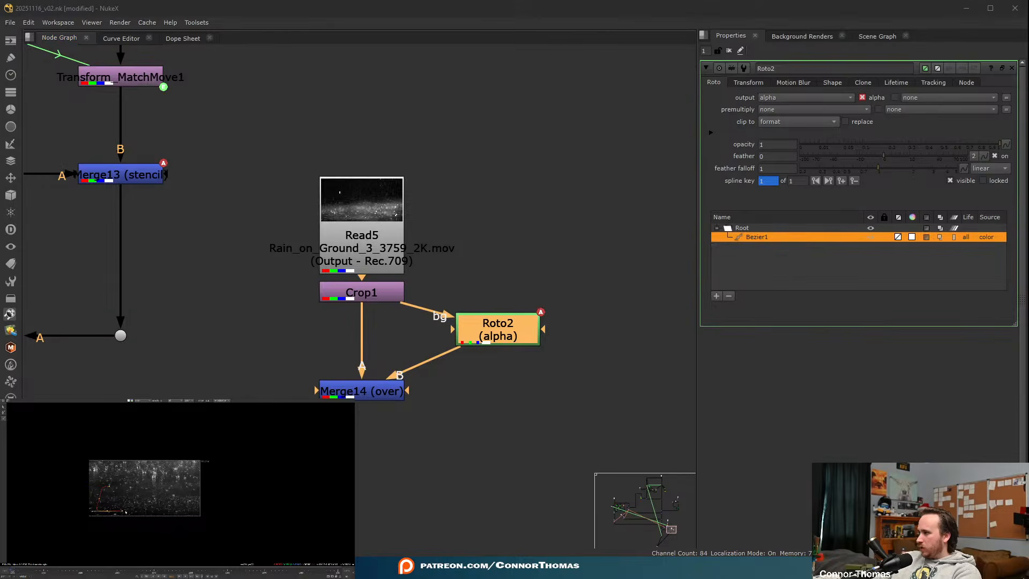
left_click_drag(126, 512, 177, 515)
left_click(111, 485)
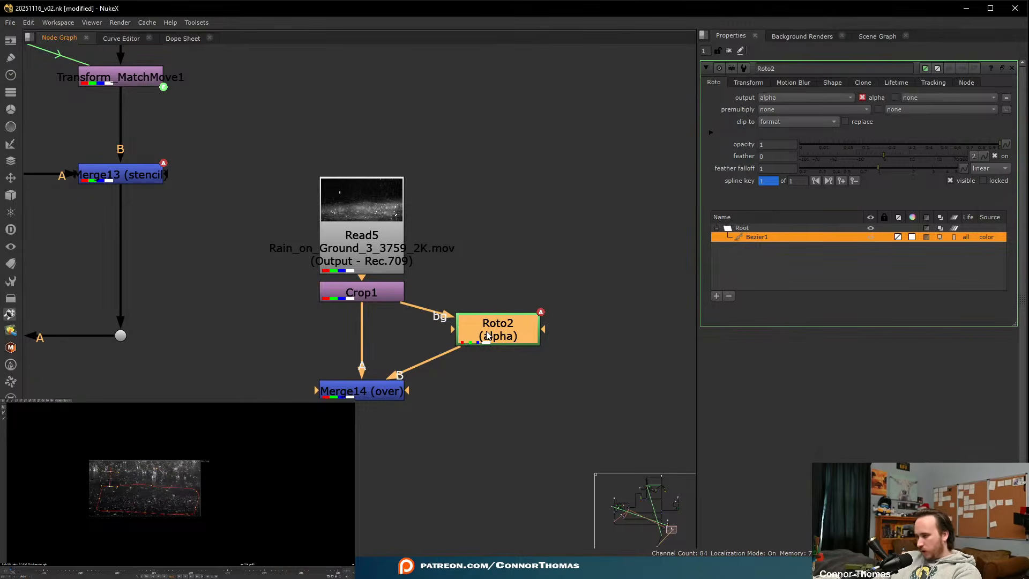
- Set the Roto's premultiply to rgba and add a Blur of size 100 after it
left_click(779, 109)
left_click(781, 144)
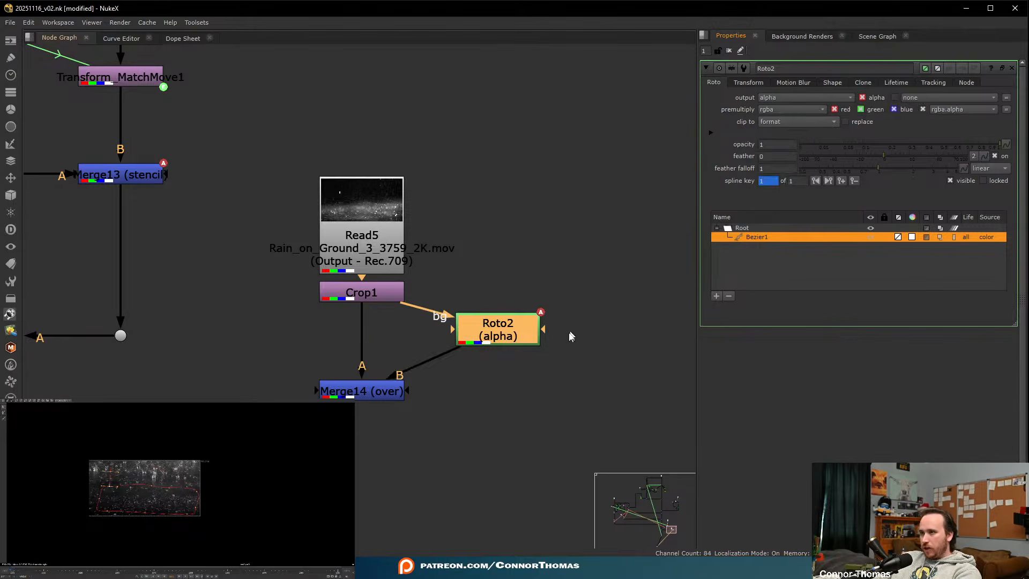
key("b")
left_click_drag(785, 112, 925, 121)
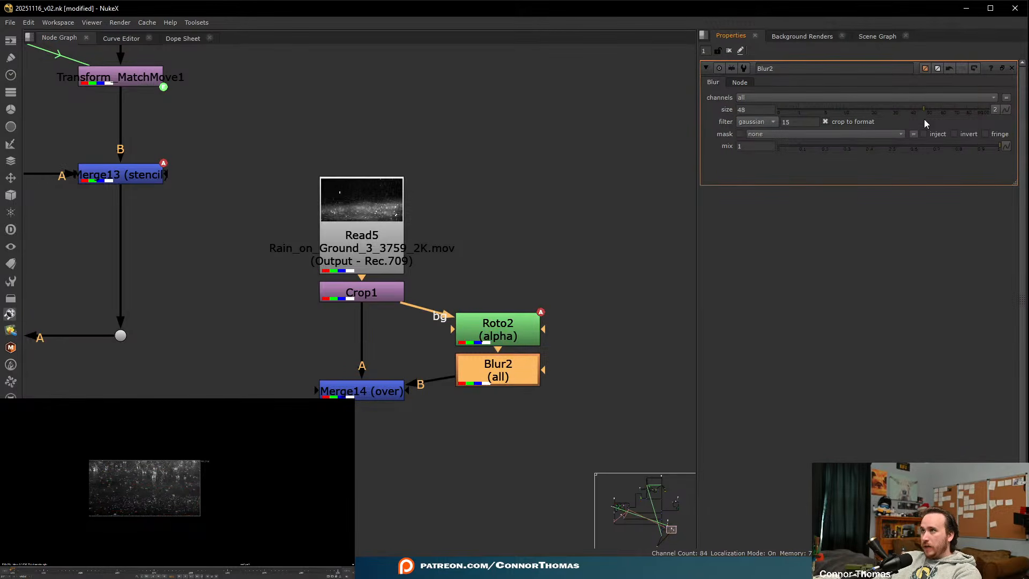
left_click(396, 424)
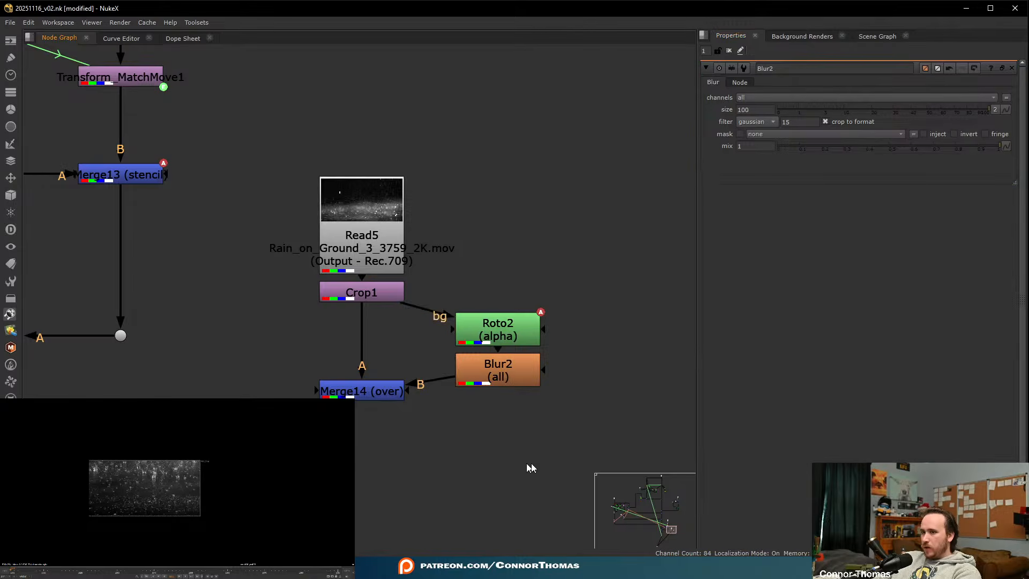
- Set the Merge operation to mask, swap its A and B inputs, and show the alpha in the viewer
left_click(378, 394)
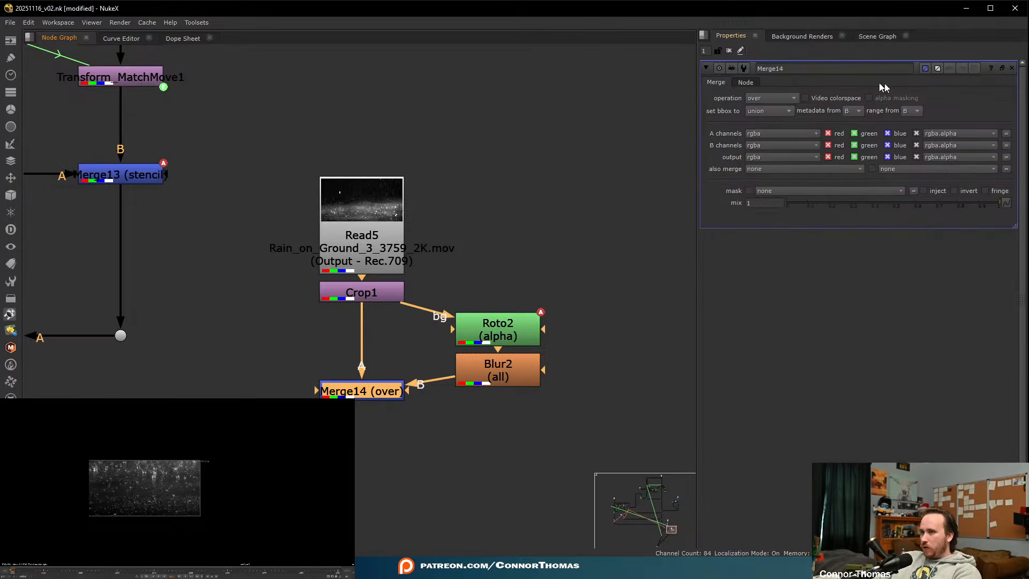
left_click(752, 98)
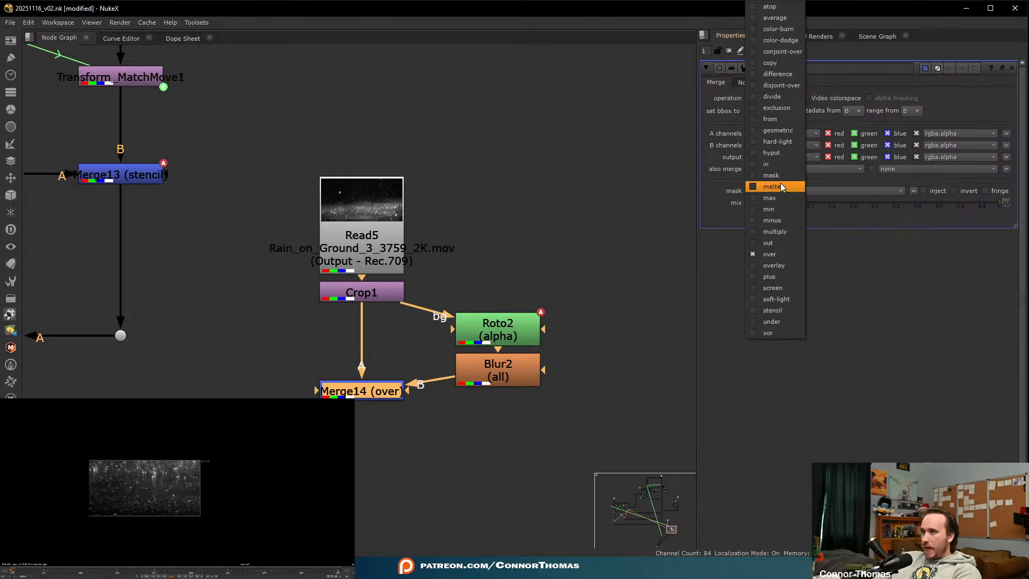
left_click(784, 180)
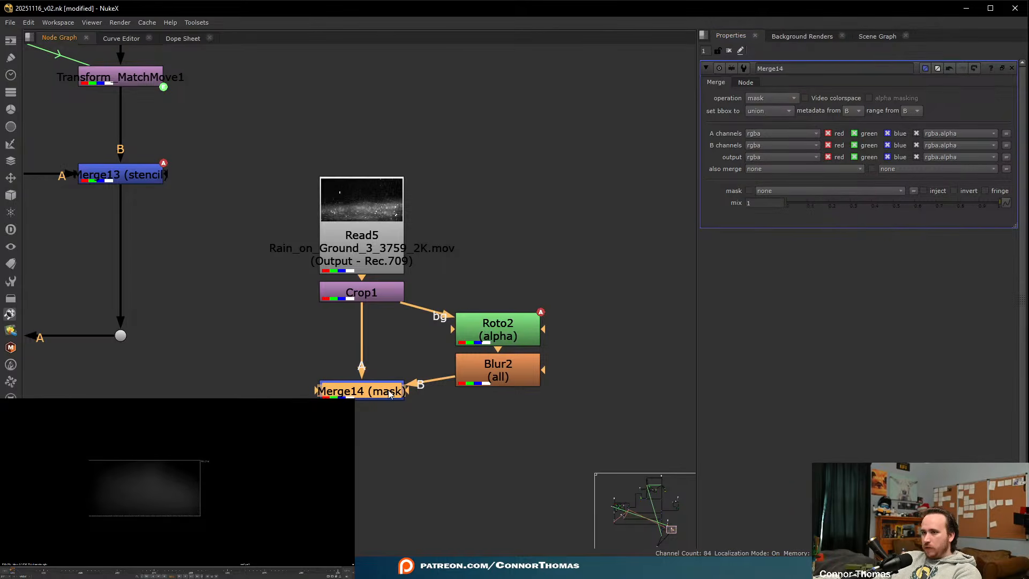
key("shift+x")
key("a")
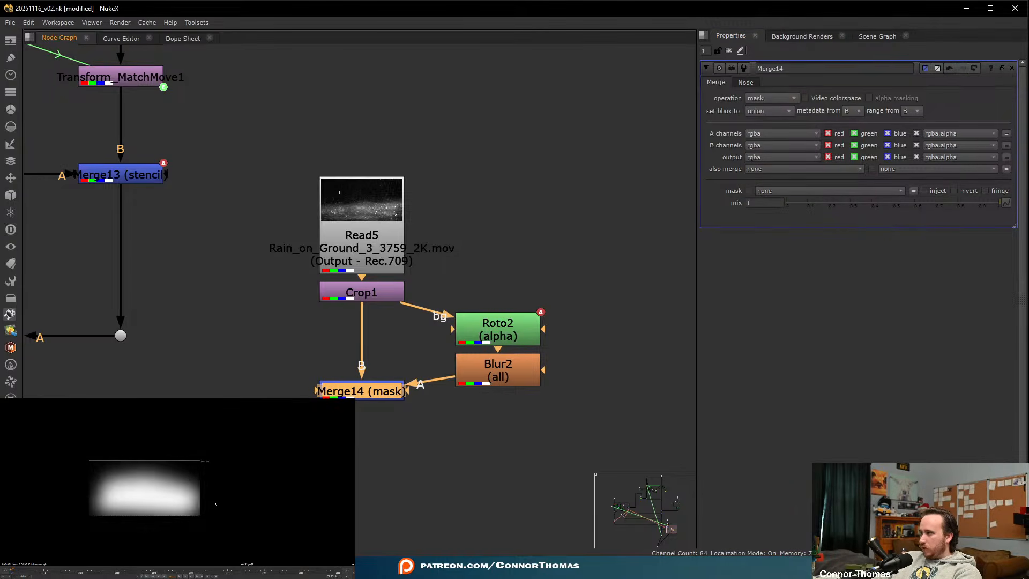
- Check the masked rain footage's alpha channel and add a Keyer node after Merge14
key("a")
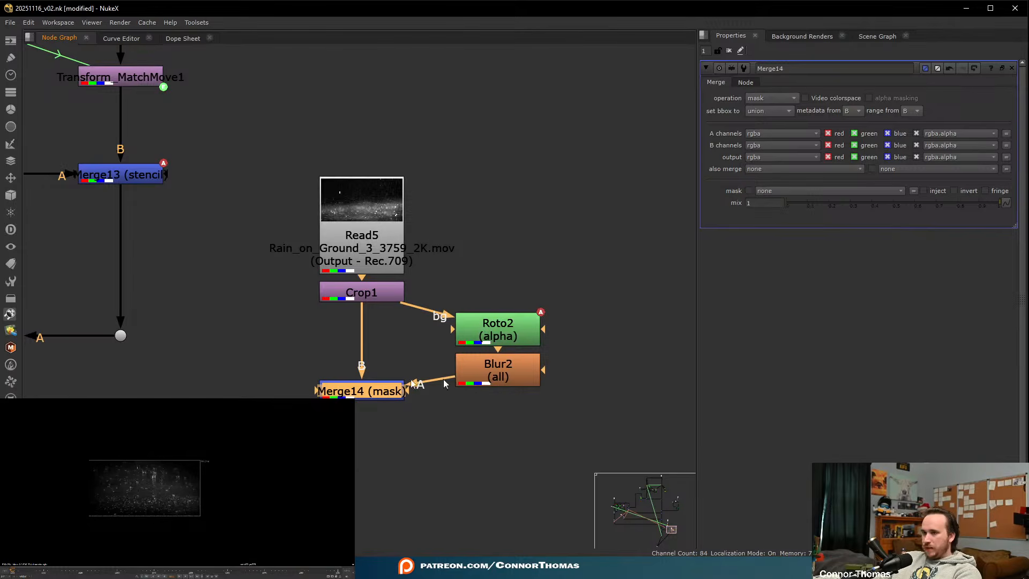
key("a")
key("a")
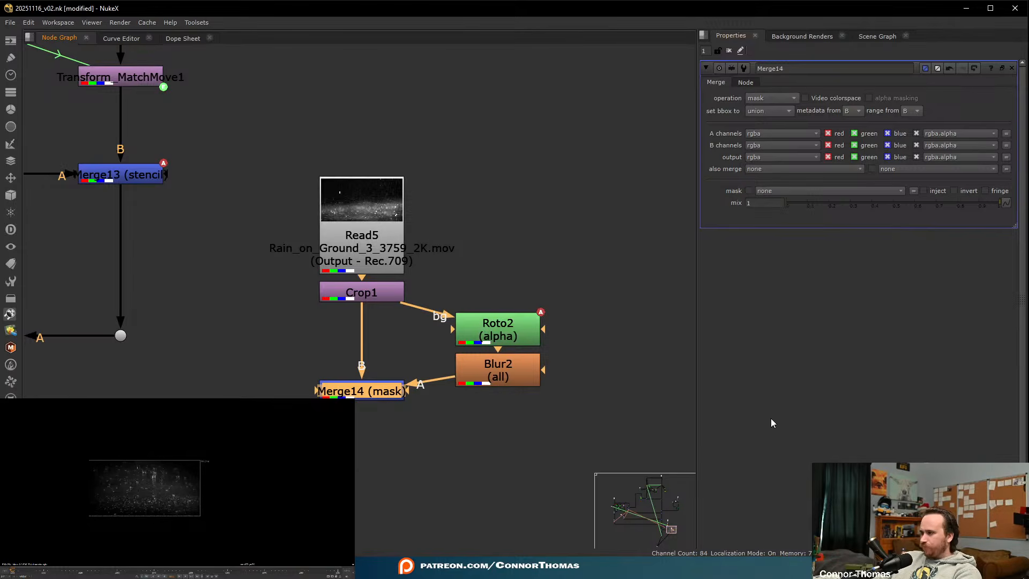
key("Tab")
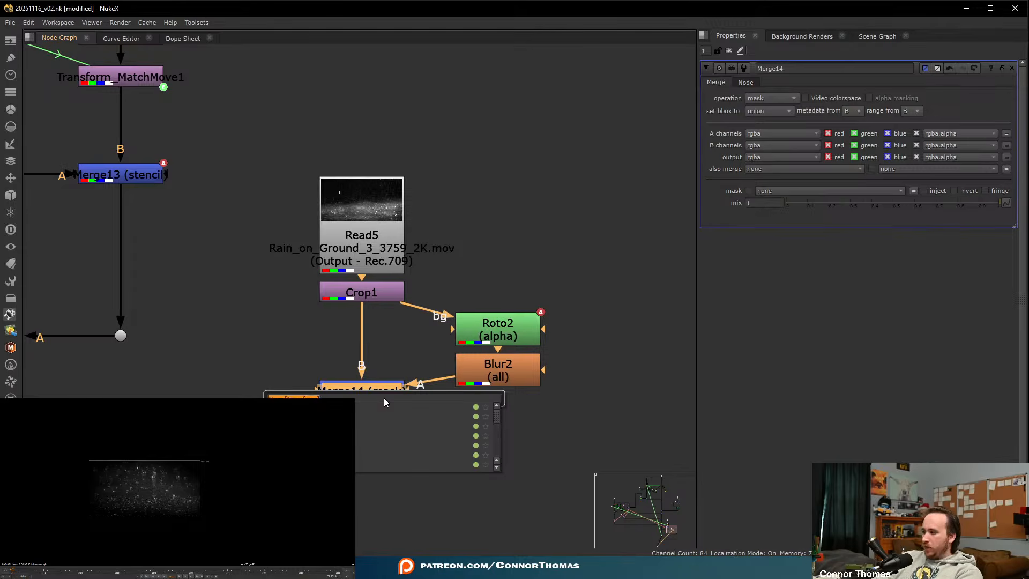
type("k")
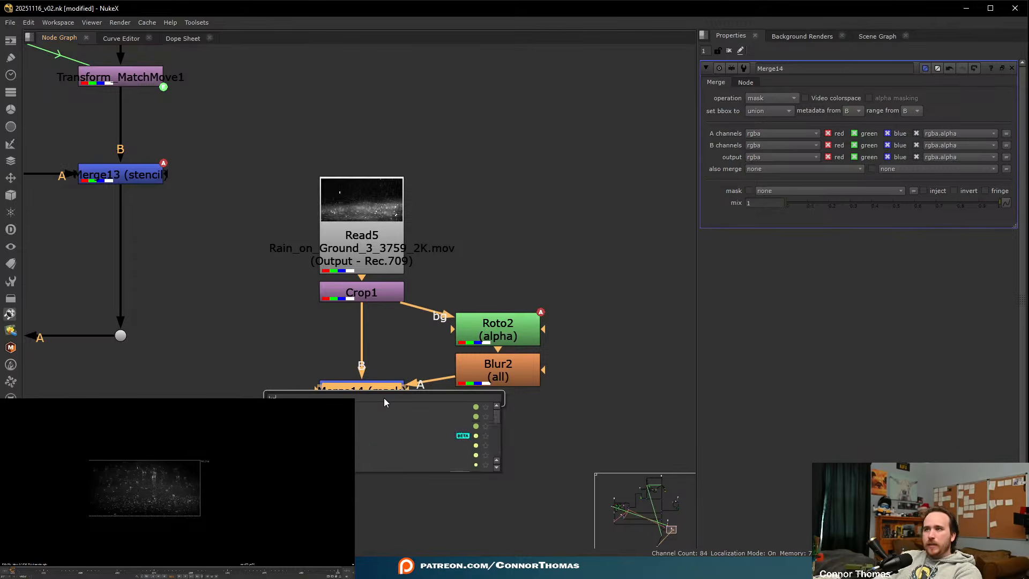
type("ey")
key("Return")
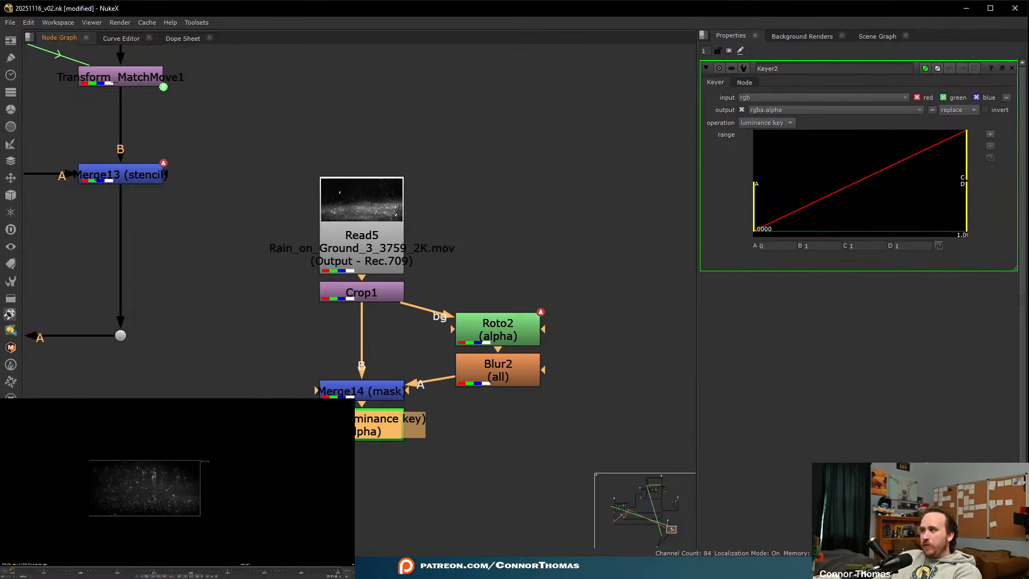
- Lower the B point of Keyer2's luminance range to about 0.467 and check the resulting alpha
scroll(159, 501, "up", 4)
scroll(159, 502, "up", 1)
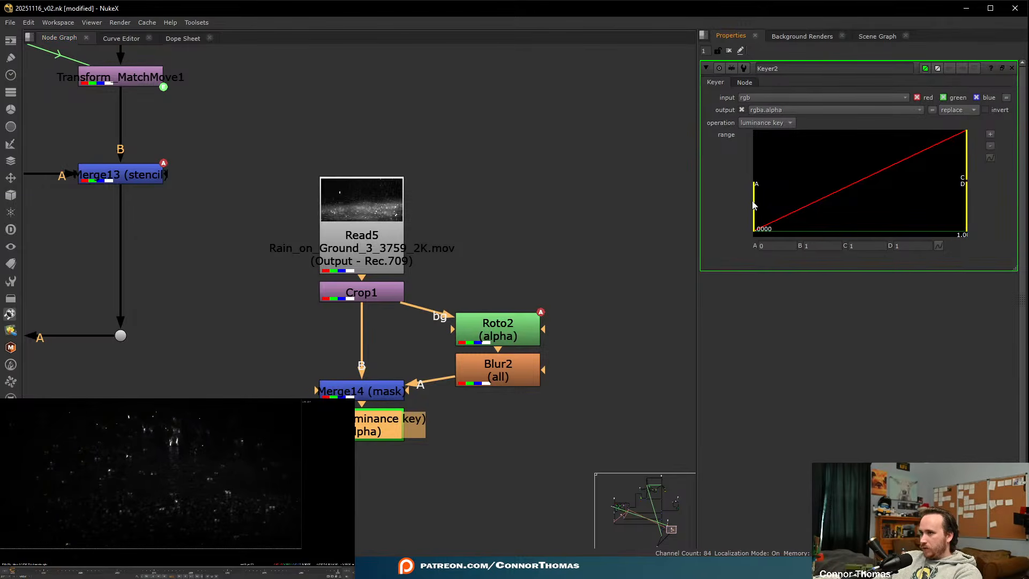
left_click_drag(754, 199, 660, 198)
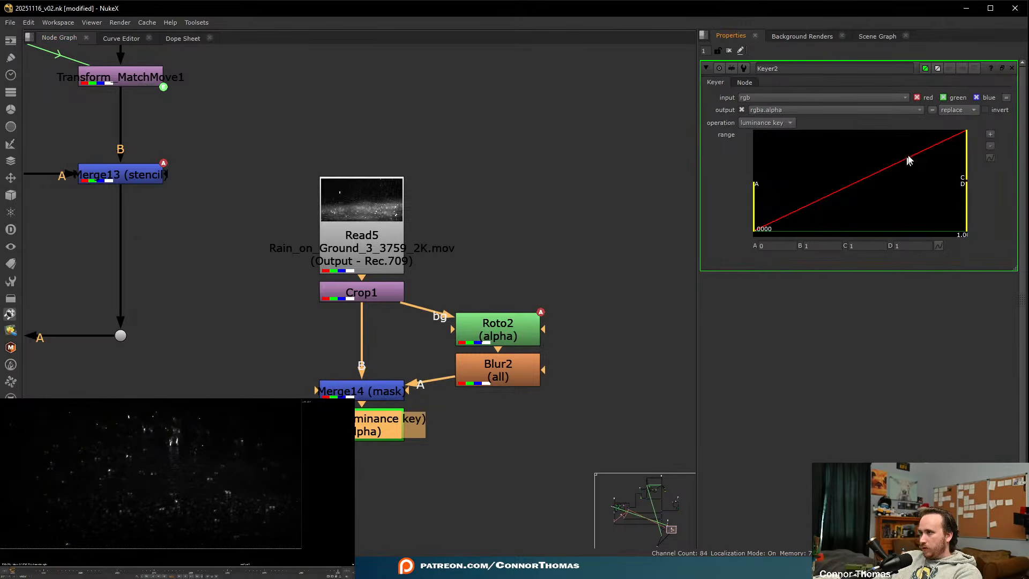
left_click_drag(967, 150, 900, 159)
scroll(113, 482, "down", 3)
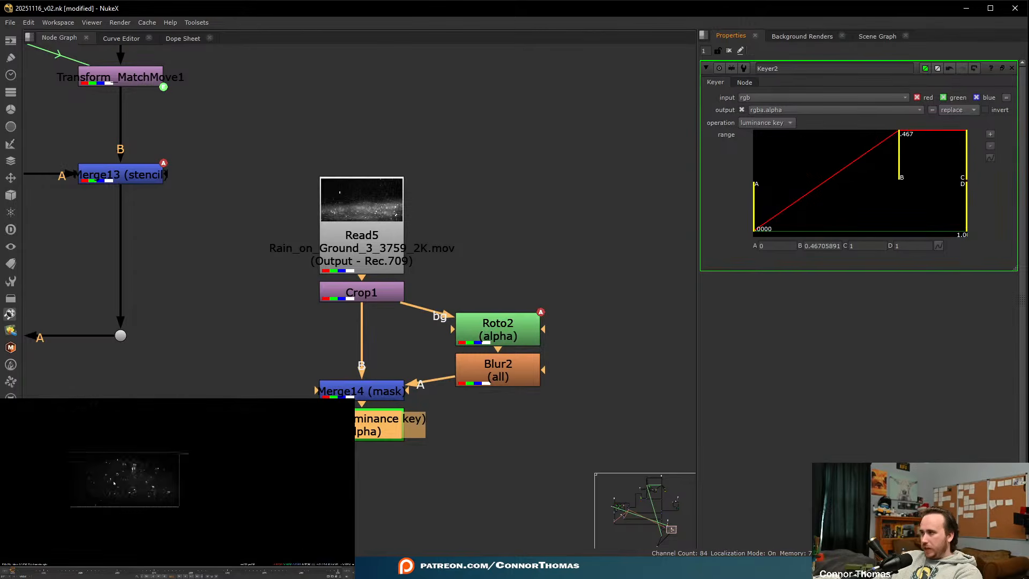
scroll(113, 483, "up", 1)
key("f")
key("a")
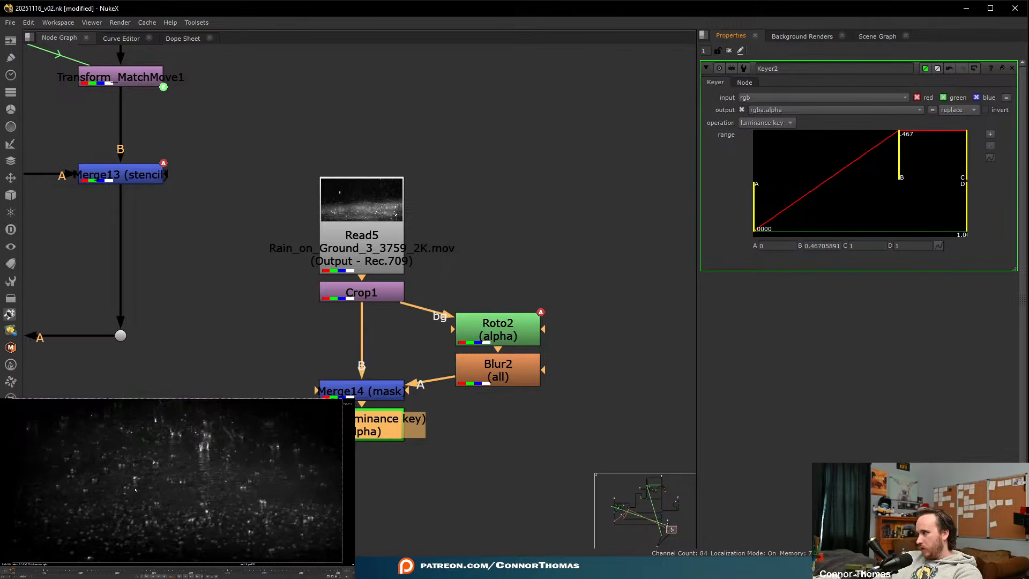
- Space Keyer2 farther below Merge14 and add a Constant node beside the Roto2 and Blur2 nodes
scroll(397, 341, "down", 2)
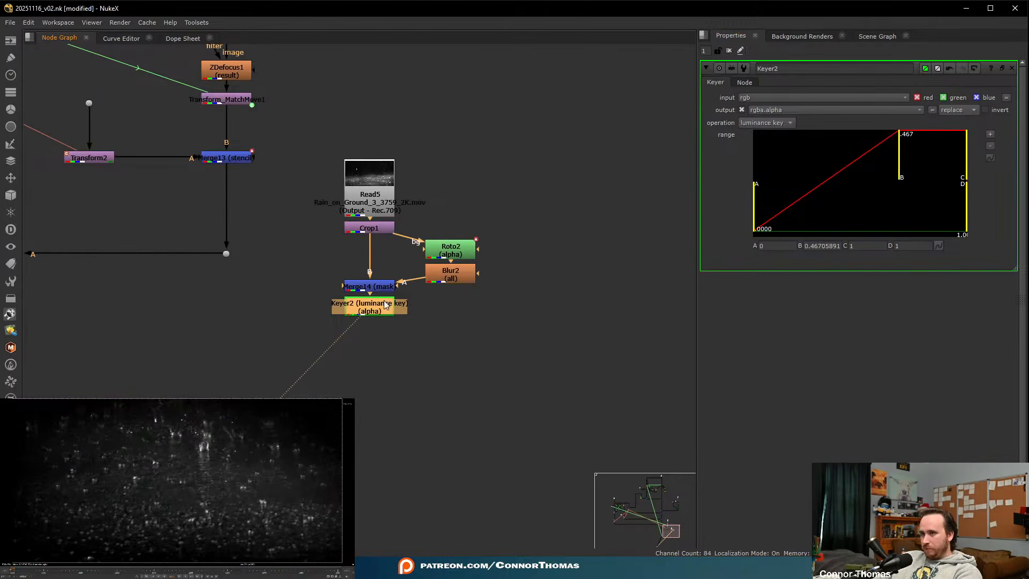
left_click_drag(364, 313, 363, 367)
left_click(508, 349)
key("Tab")
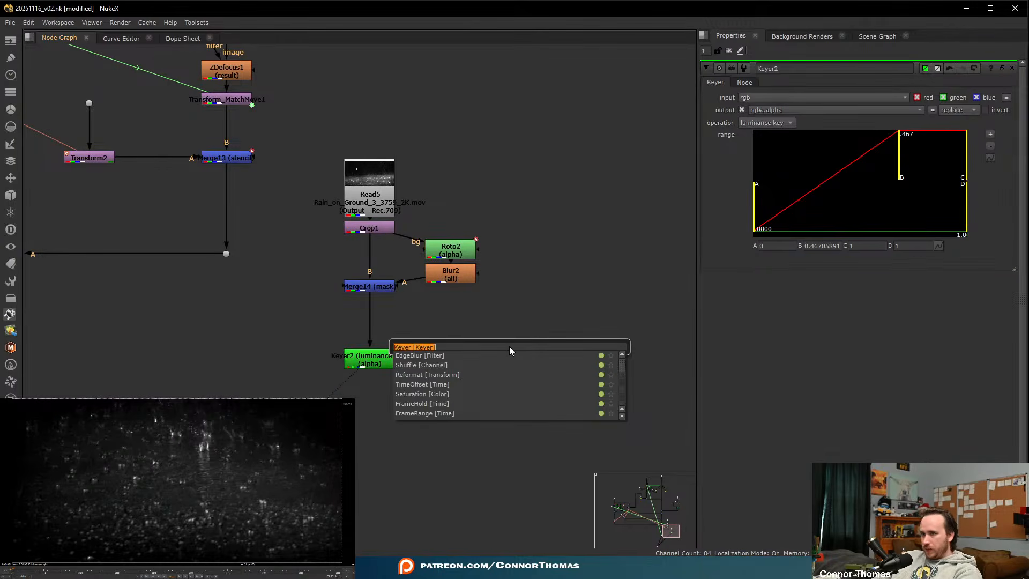
type("con")
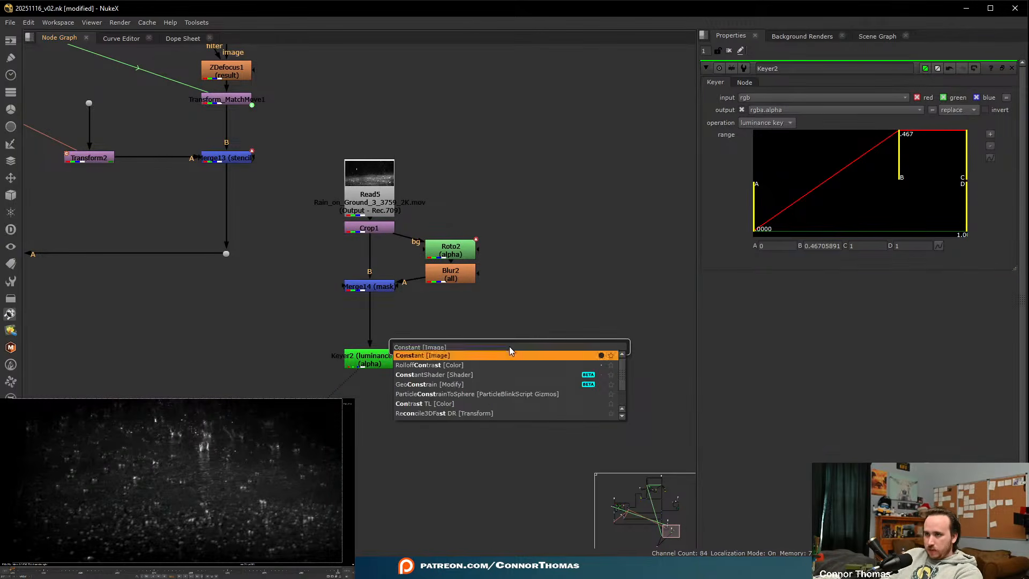
key("Return")
left_click_drag(510, 351, 547, 284)
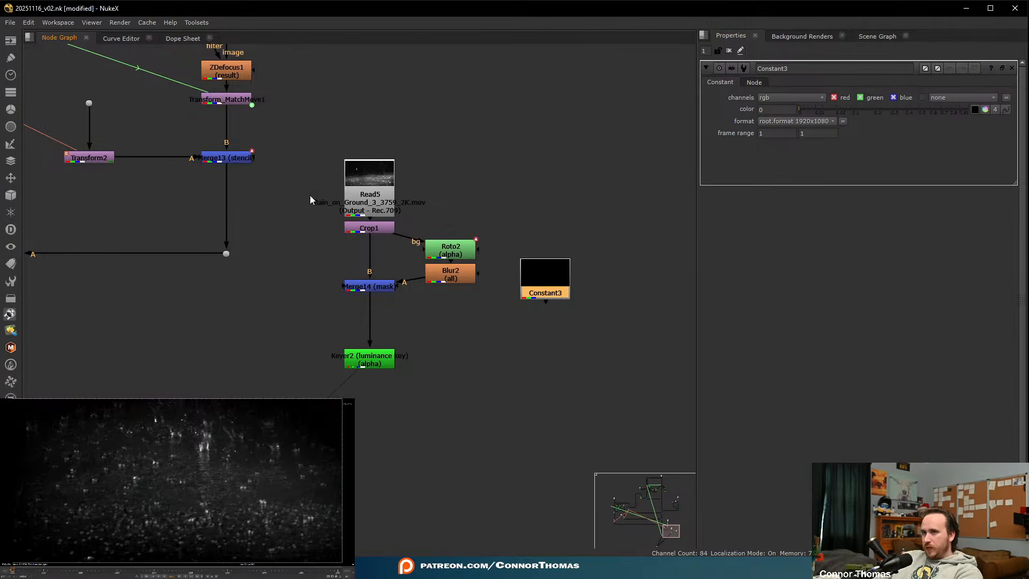
- View the main composite up close and sample the dark red blood pool as Constant3's colour
left_click(261, 284)
key("1")
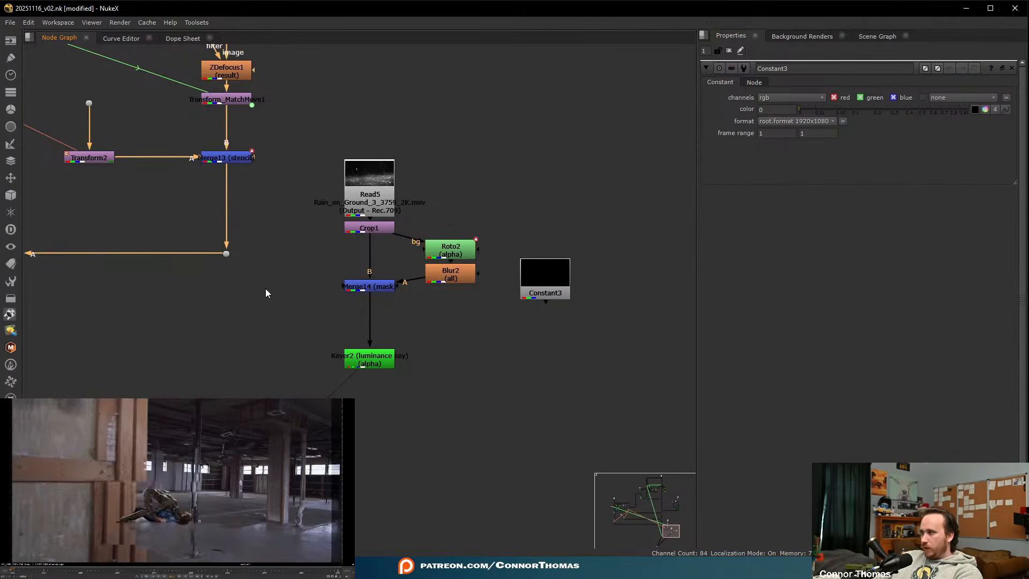
scroll(199, 534, "up", 5)
scroll(133, 509, "up", 3)
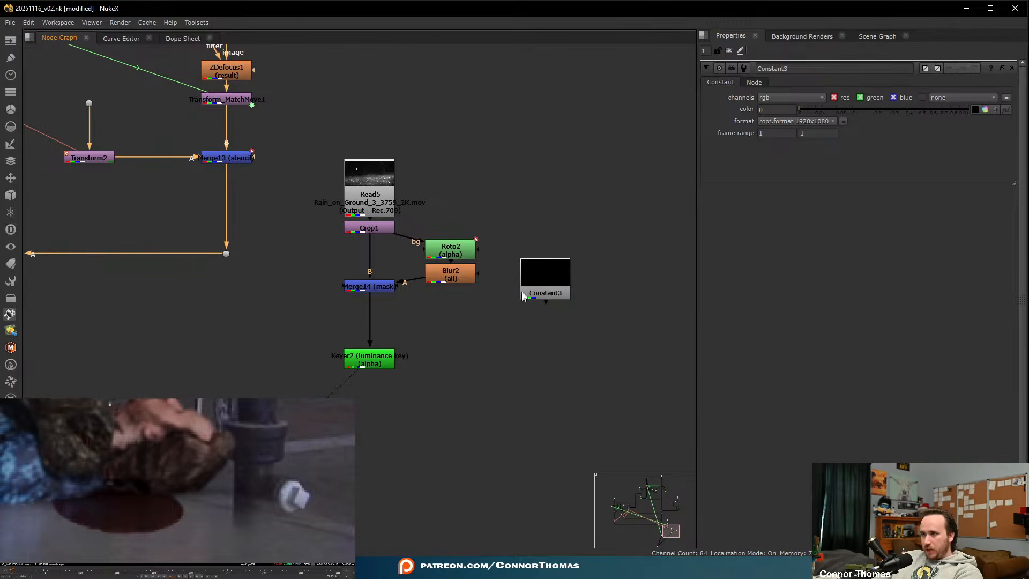
left_click(523, 293)
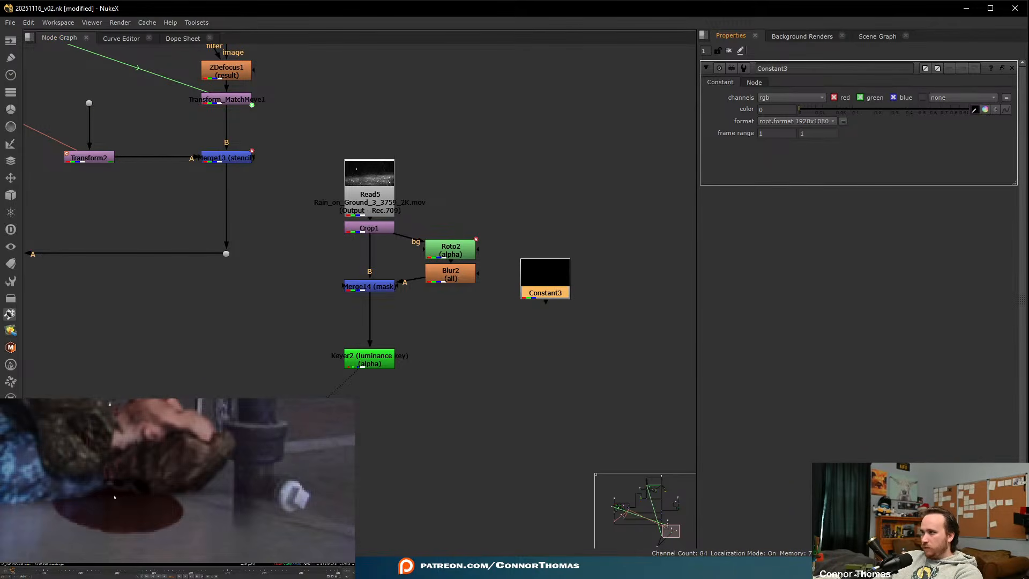
left_click(170, 502, "ctrl")
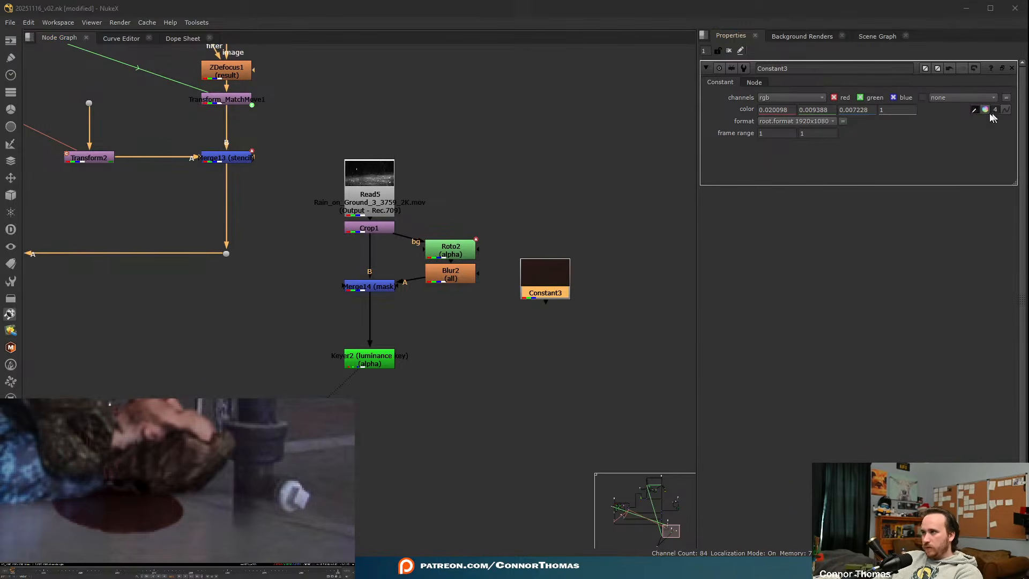
left_click(551, 224)
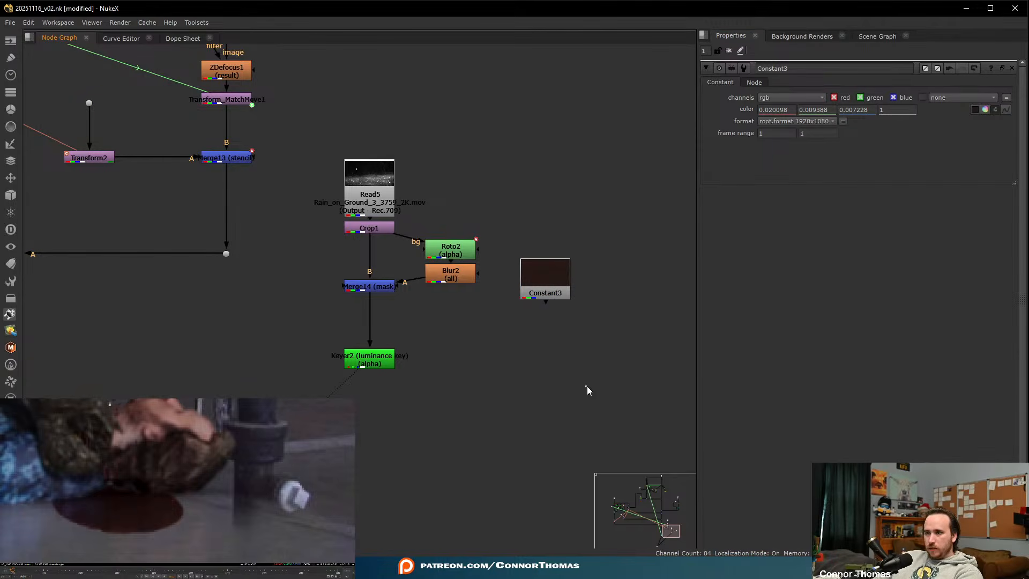
- Merge Keyer2 with Constant3 in a new Merge node, with the keyer as input A and the constant as input B
key("1")
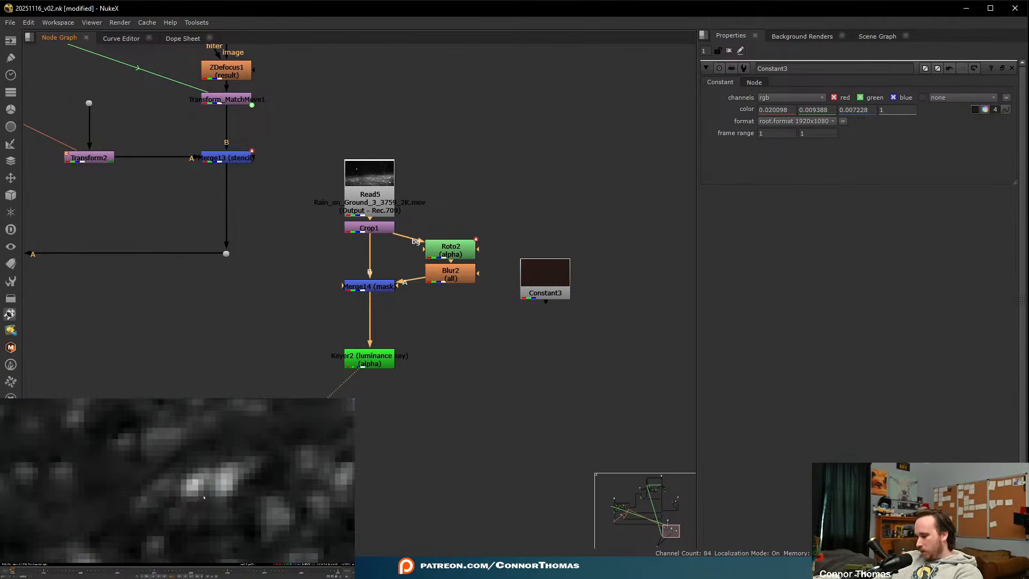
key("f")
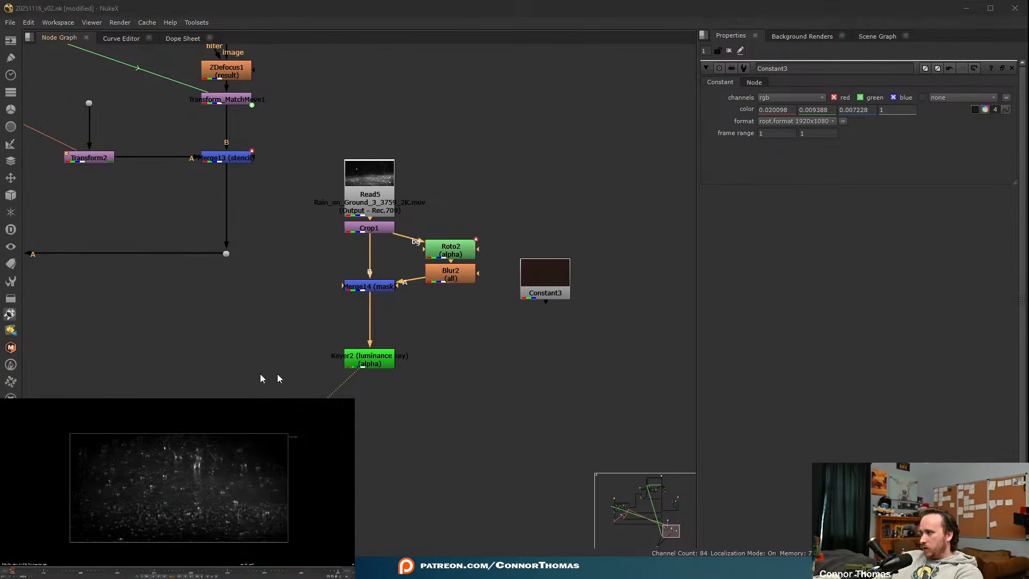
left_click(541, 290)
key("m")
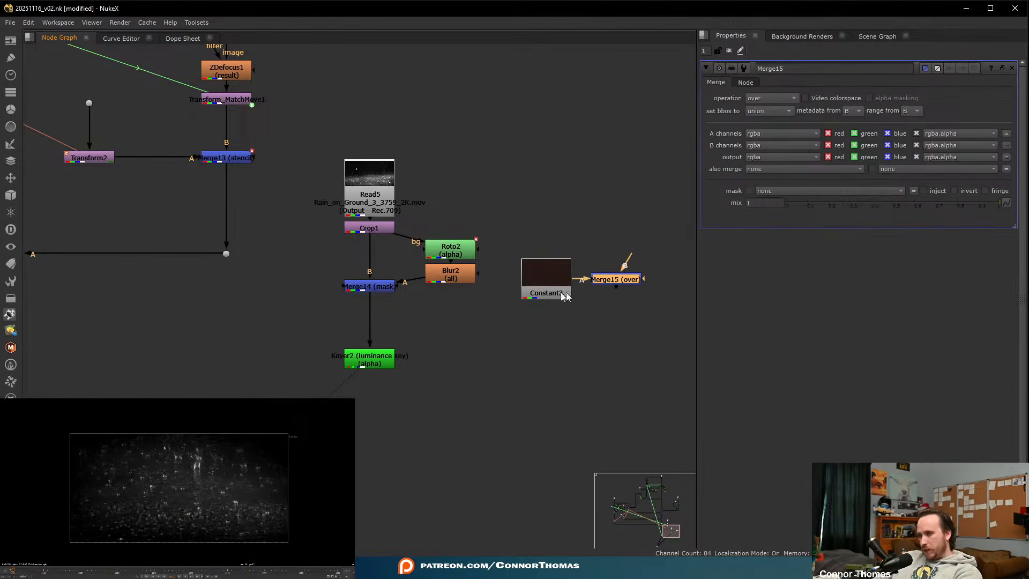
left_click_drag(594, 280, 374, 364)
key("shift+x")
middle_click_drag(438, 374, 432, 370)
scroll(432, 374, "up", 3)
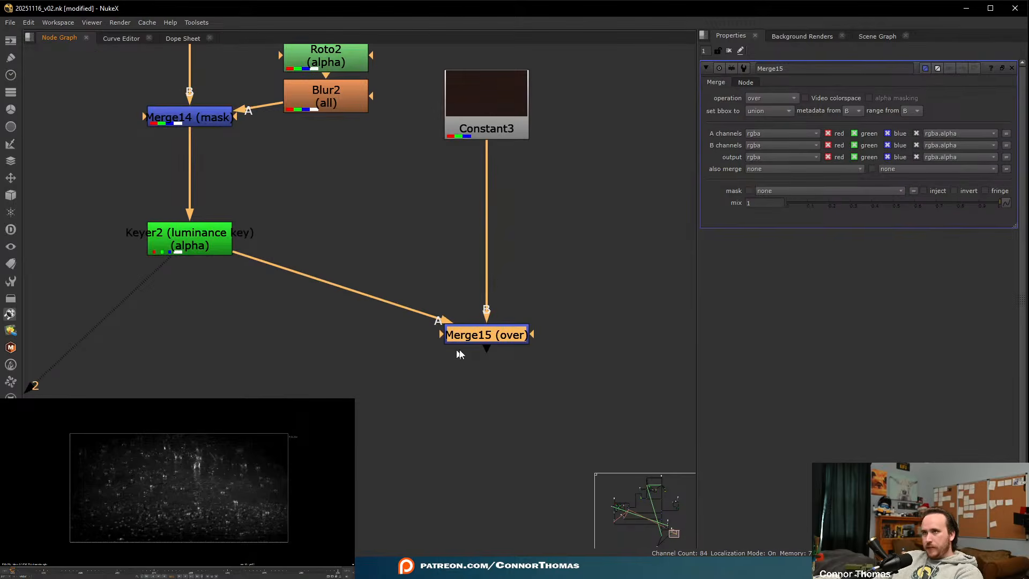
- Change Merge15's operation to mask and view its output
left_click(774, 100)
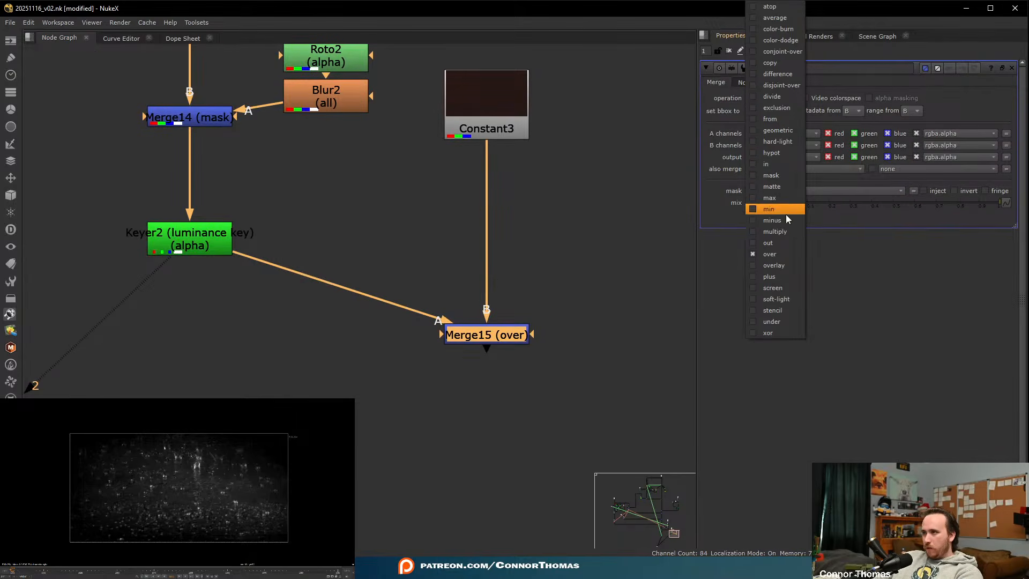
left_click(774, 180)
key("2")
left_click(526, 372)
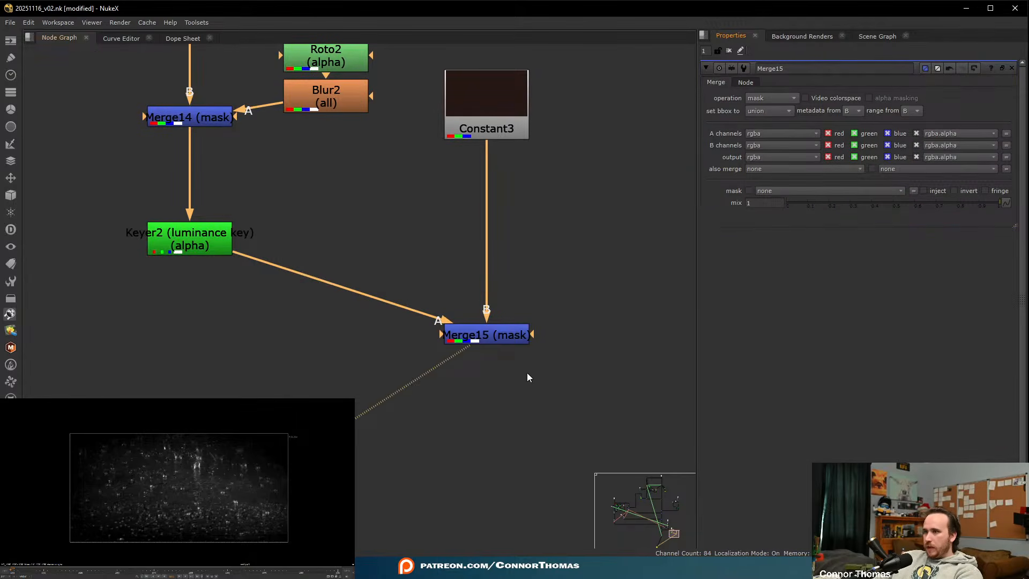
scroll(174, 518, "down", 4)
scroll(175, 518, "up", 3)
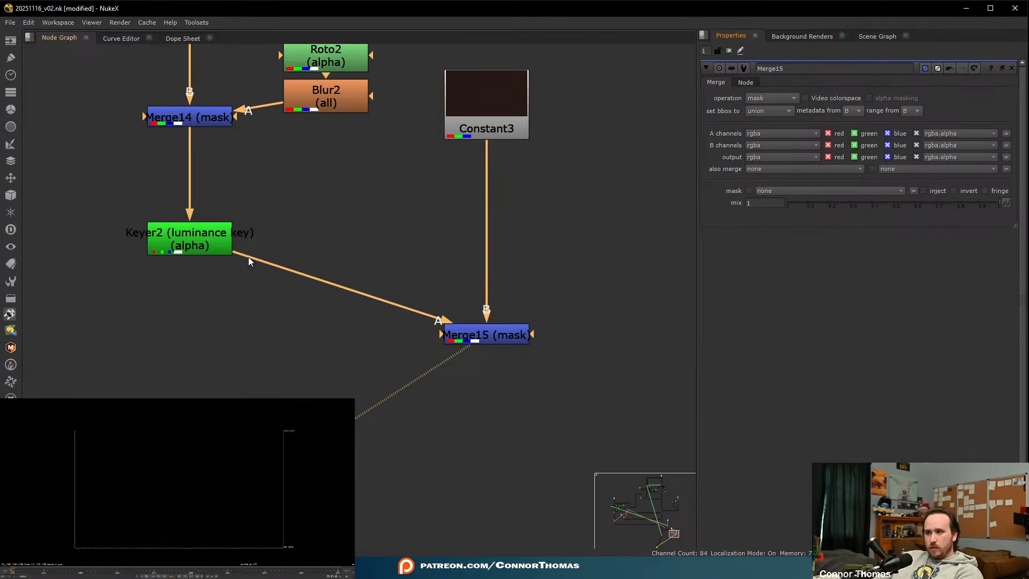
- Lower the B point of Keyer2's luminance range to about 0.067
double_click(217, 248)
left_click_drag(903, 149, 812, 158)
middle_click_drag(414, 199, 432, 326)
- Copy the Crop1 node and paste it directly after Constant3
double_click(558, 136)
left_click(248, 260)
scroll(402, 335, "down", 1)
left_click(233, 159)
key("ctrl+c")
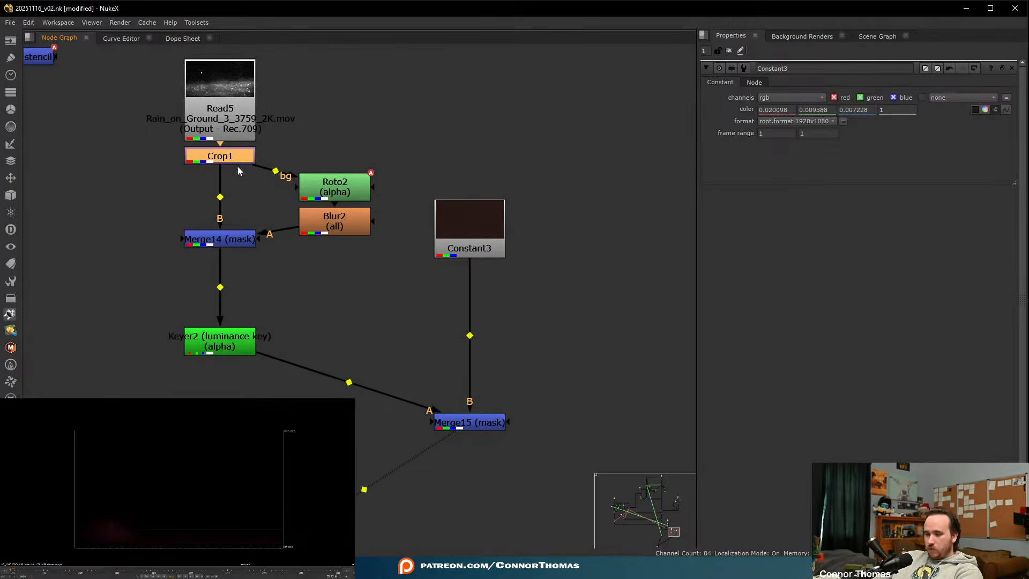
left_click(470, 243)
key("ctrl+v")
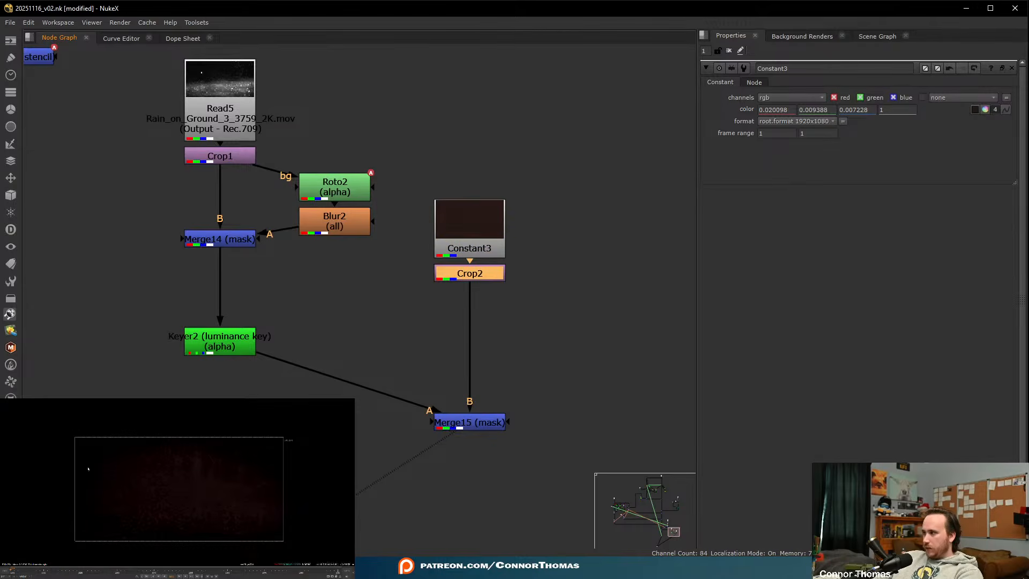
- Set the B point of Keyer2's luminance range to about 0.133
left_click(563, 390)
left_click(234, 347)
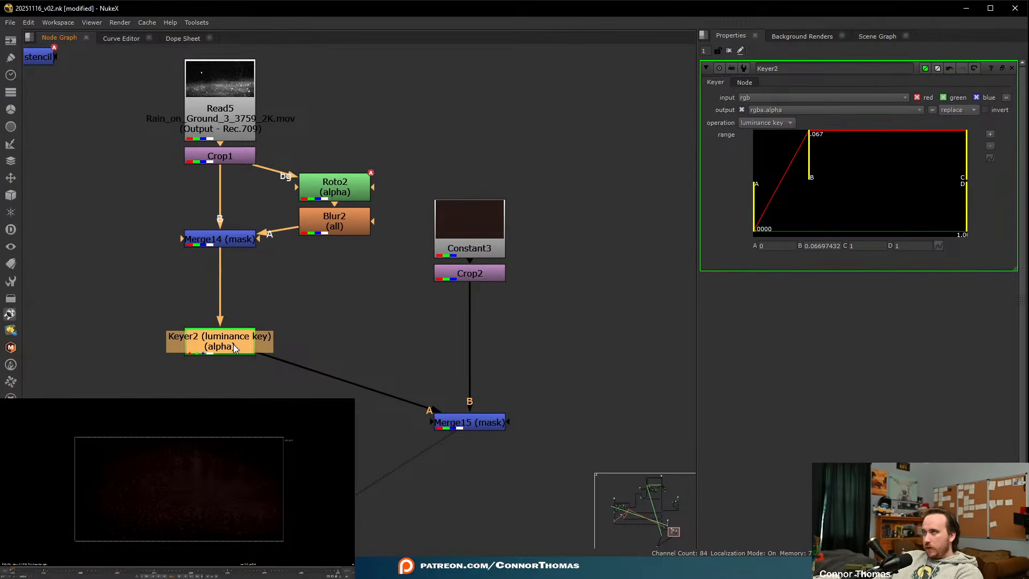
left_click_drag(811, 141, 833, 140)
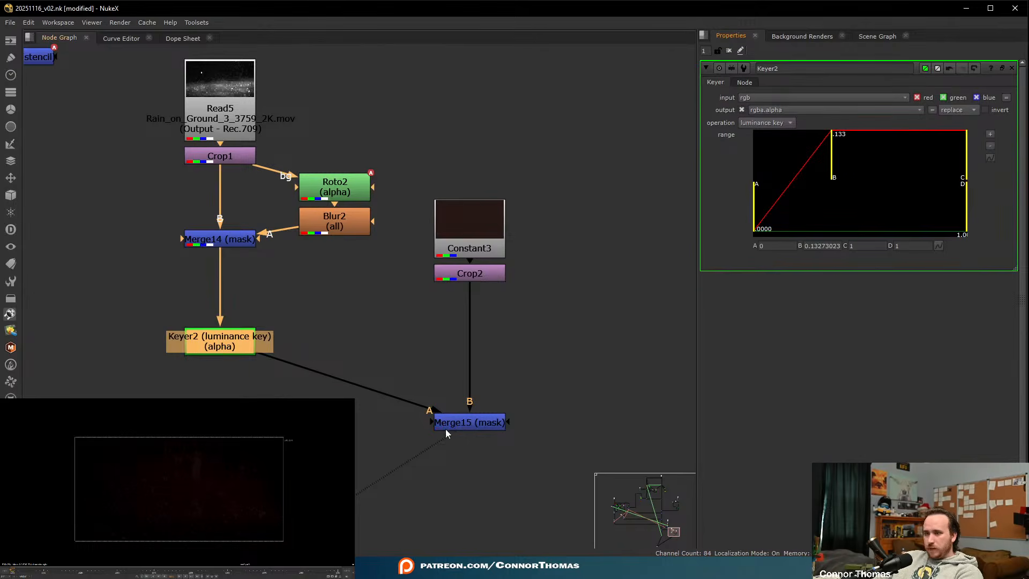
scroll(444, 426, "down", 2)
scroll(455, 418, "up", 3)
scroll(459, 412, "down", 2)
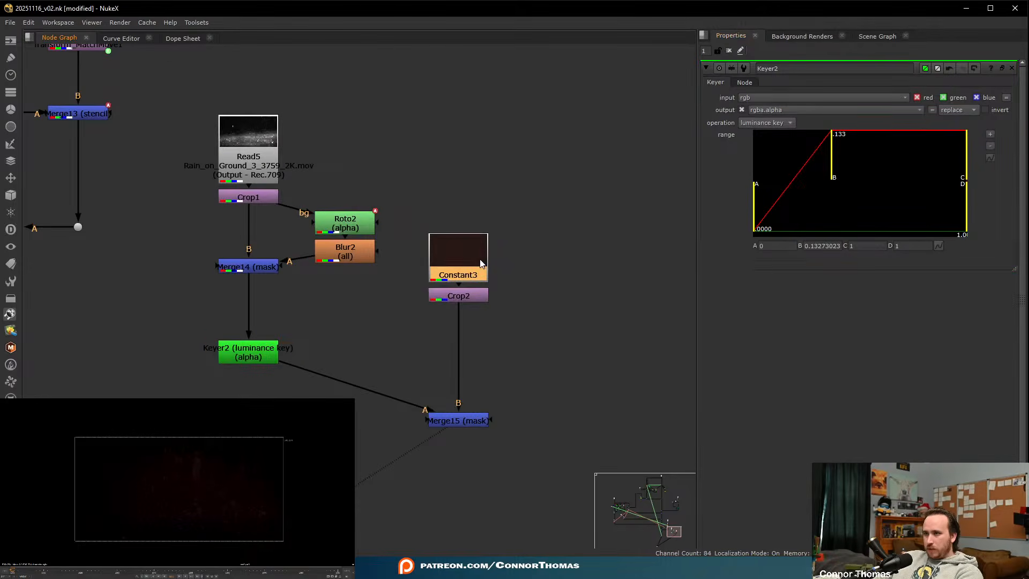
- Insert a Grade node between Constant3 and Crop2 and raise its gain to 2.55
double_click(466, 263)
key("g")
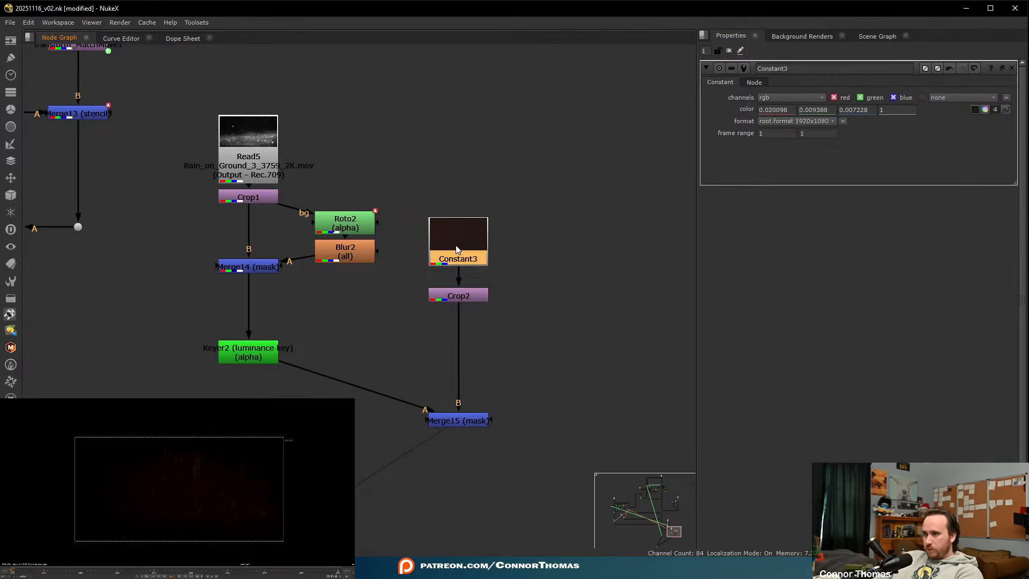
left_click_drag(458, 298, 460, 309)
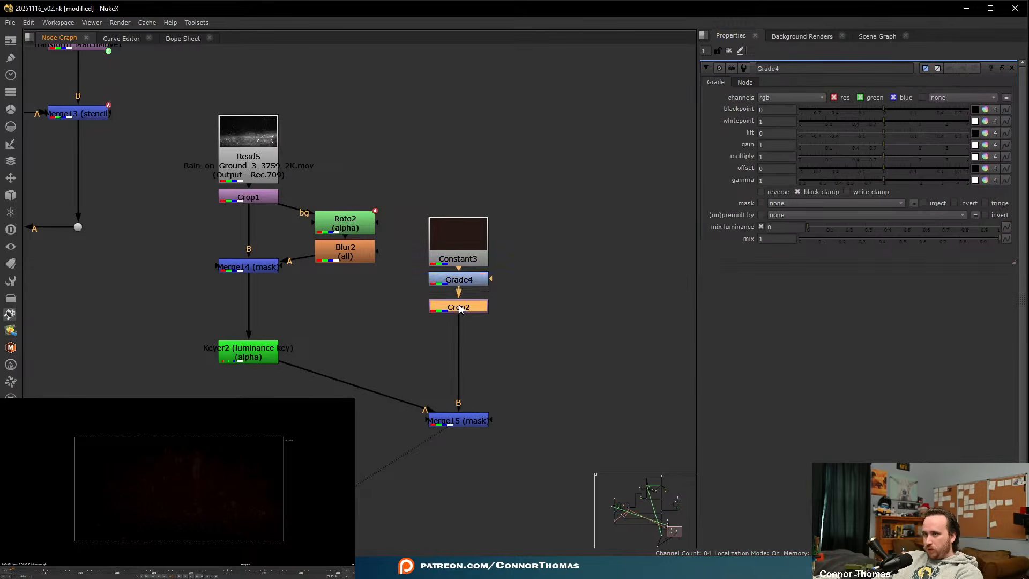
left_click(466, 281)
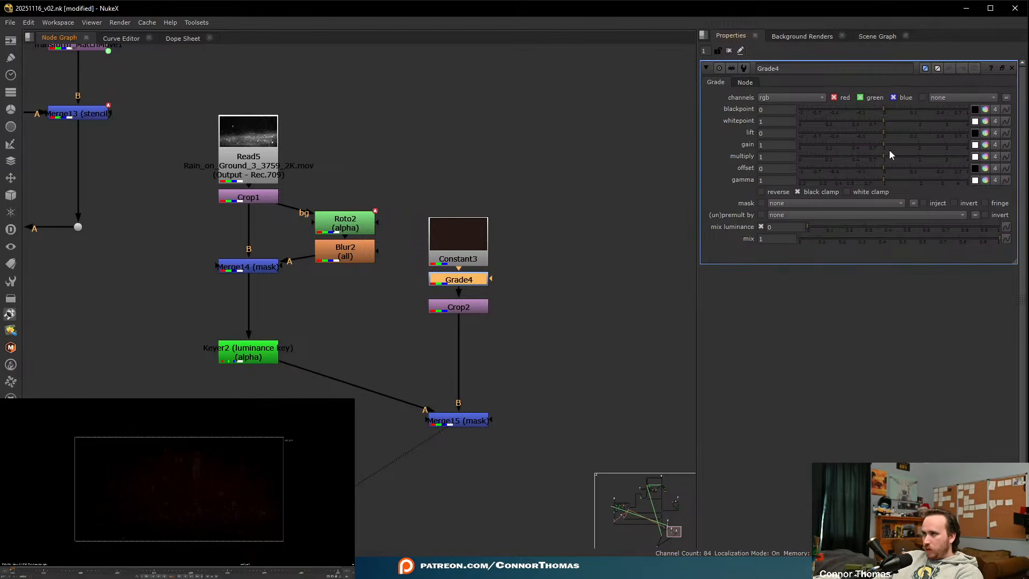
left_click_drag(886, 146, 934, 143)
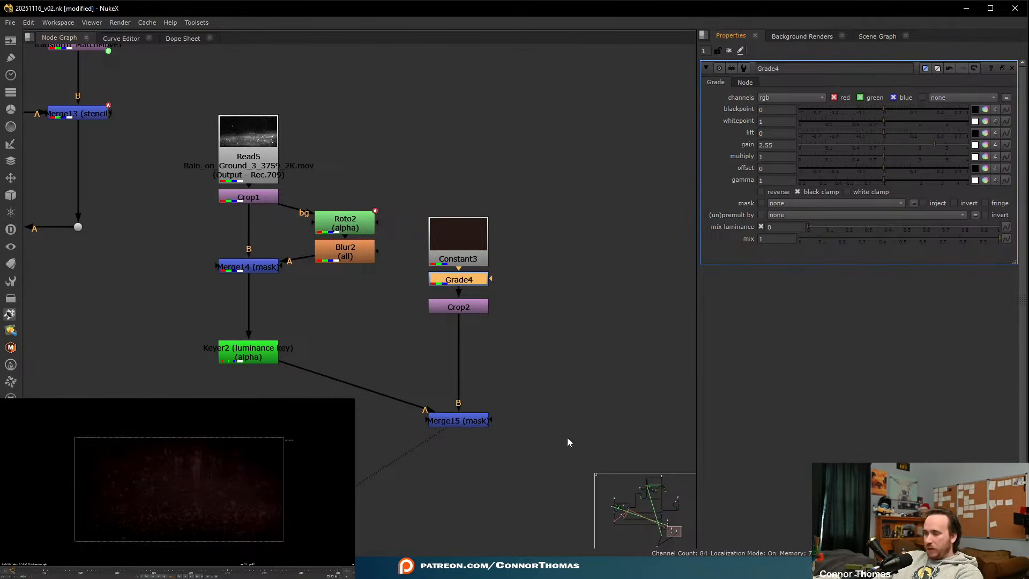
- Move the whole rain splash node group, from Read5 to Merge15, up beside the Read3 blood pool branch
scroll(528, 299, "down", 5)
scroll(513, 228, "up", 1)
middle_click_drag(544, 225, 565, 335)
scroll(564, 335, "down", 2)
middle_click_drag(576, 256, 520, 337)
left_click_drag(393, 259, 593, 457)
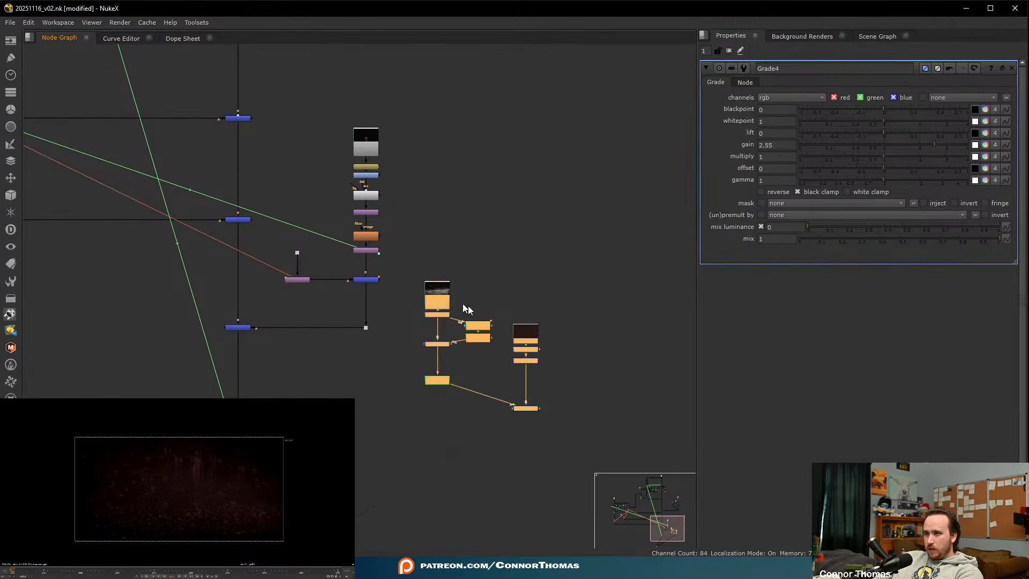
left_click_drag(441, 295, 542, 66)
middle_click_drag(495, 145, 379, 470)
scroll(540, 111, "up", 4)
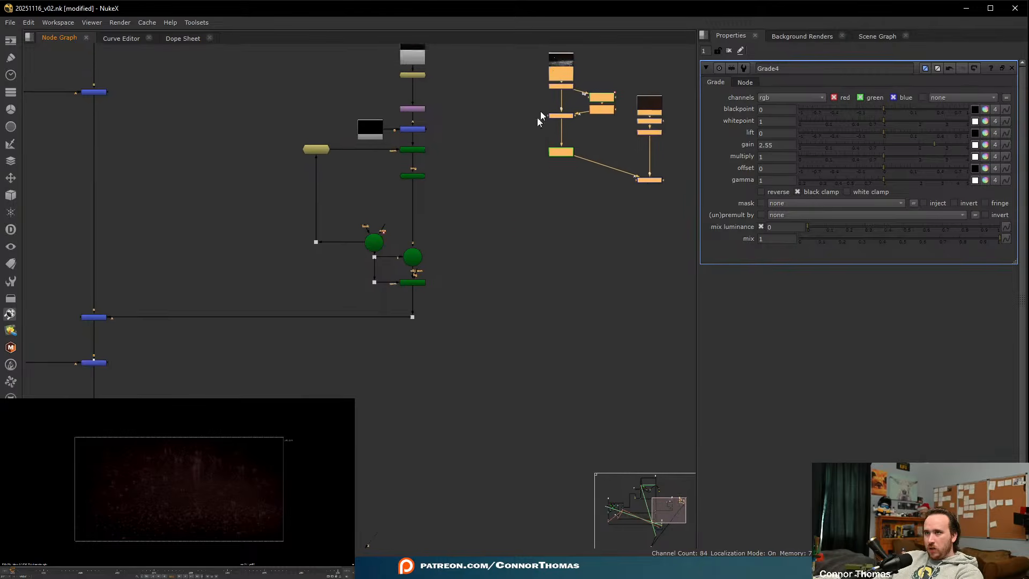
scroll(479, 248, "down", 3)
scroll(467, 230, "up", 3)
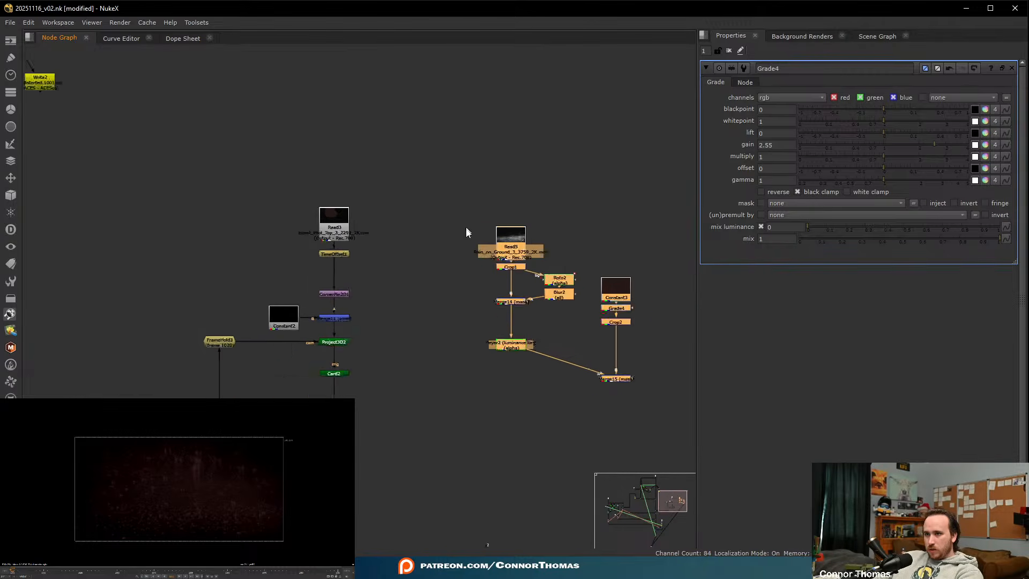
- Raise Read3, TimeOffset1 and CornerPin2D1 well above Merge11, and move the rain splash group to the left of that branch
left_click_drag(317, 312, 321, 291)
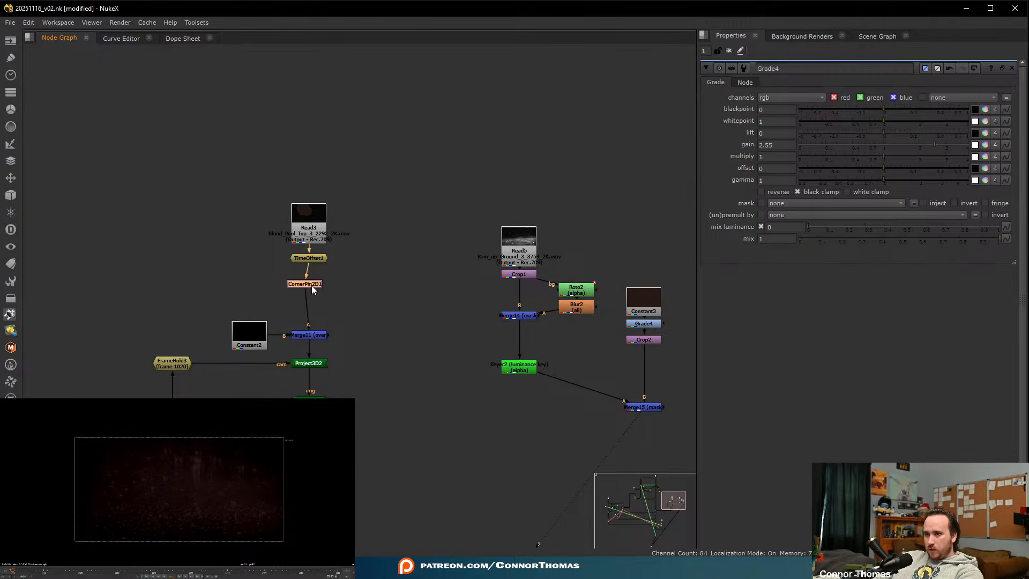
left_click_drag(197, 165, 380, 353)
left_click_drag(224, 145, 302, 189)
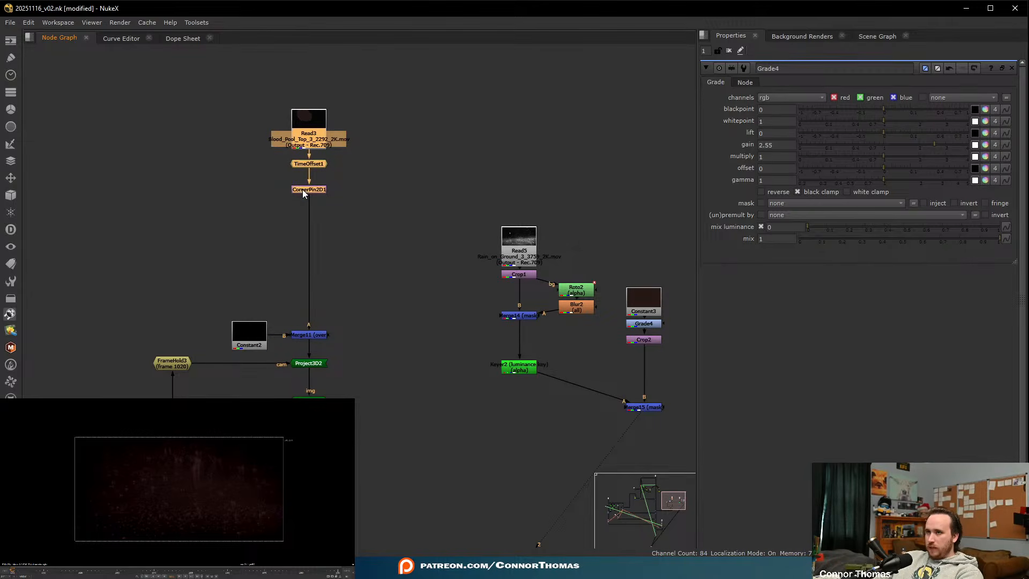
left_click(452, 164)
left_click_drag(452, 164, 156, 237)
- View the main-branch merge that receives ScanlineRender2 and examine the blood pool on the floor up close
scroll(156, 237, "down", 1)
middle_click_drag(156, 237, 311, 99)
scroll(313, 96, "down", 2)
scroll(115, 279, "up", 2)
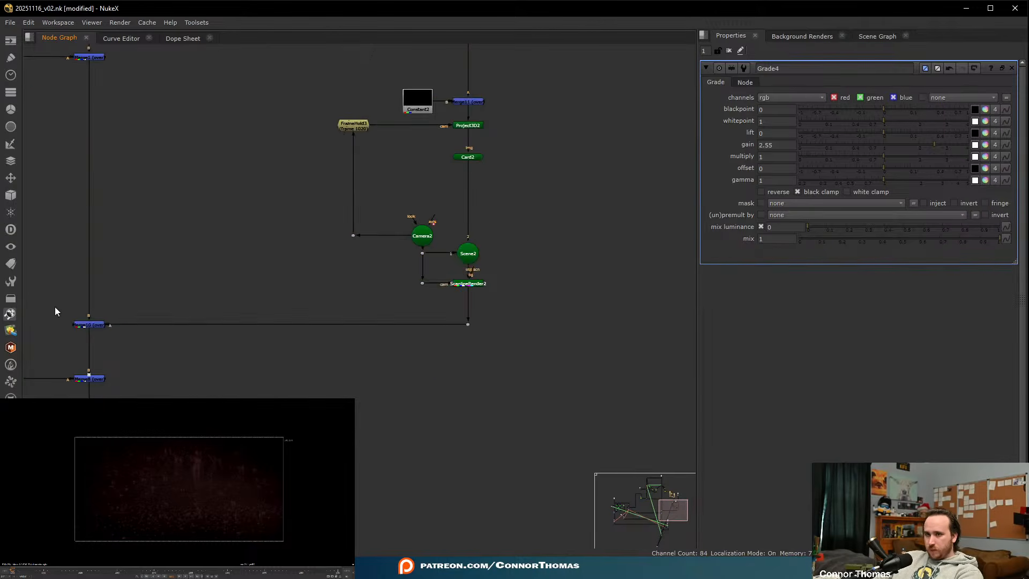
left_click_drag(56, 307, 151, 342)
key("1")
left_click(570, 283)
scroll(138, 528, "up", 4)
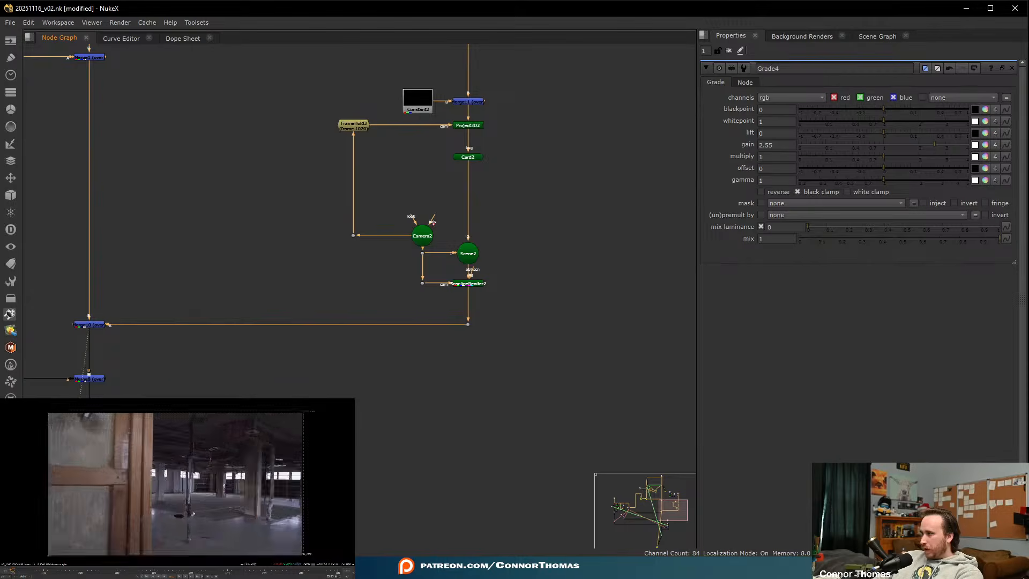
scroll(139, 528, "up", 2)
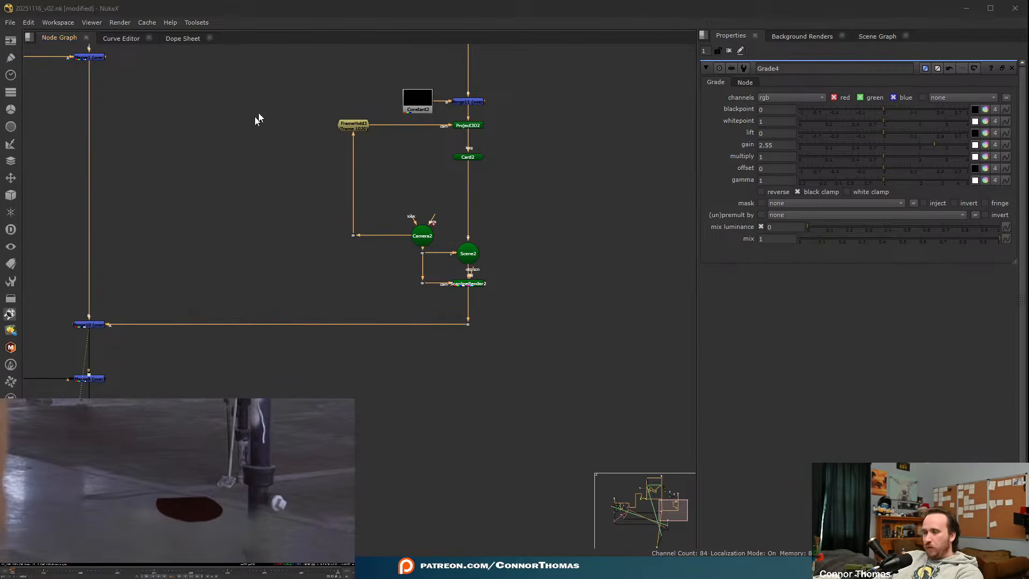
- Add a Transform node after Merge15 and merge its output over the blood pool between CornerPin2D1 and Merge11
middle_click_drag(259, 112, 293, 278)
scroll(293, 278, "up", 2)
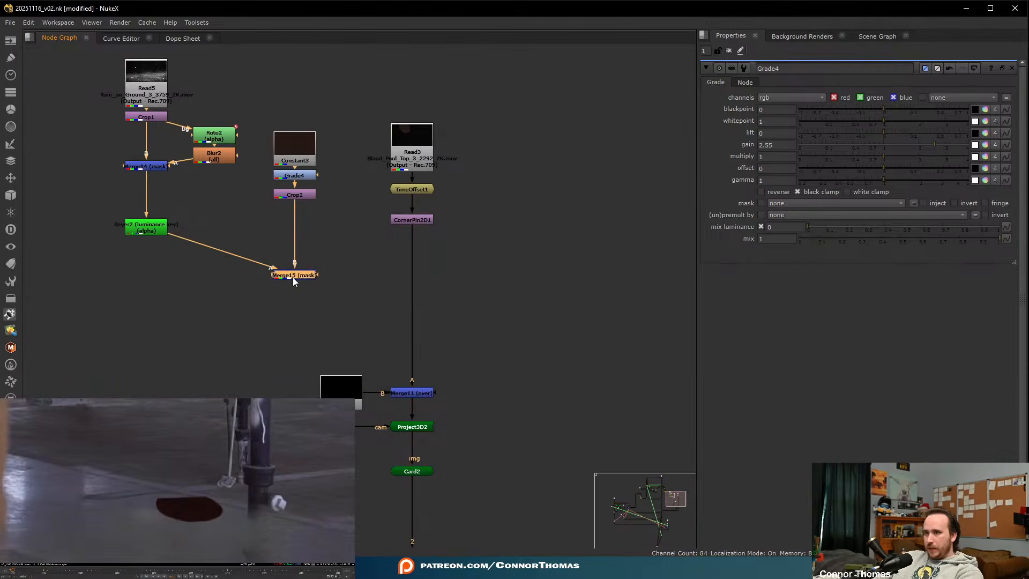
key("t")
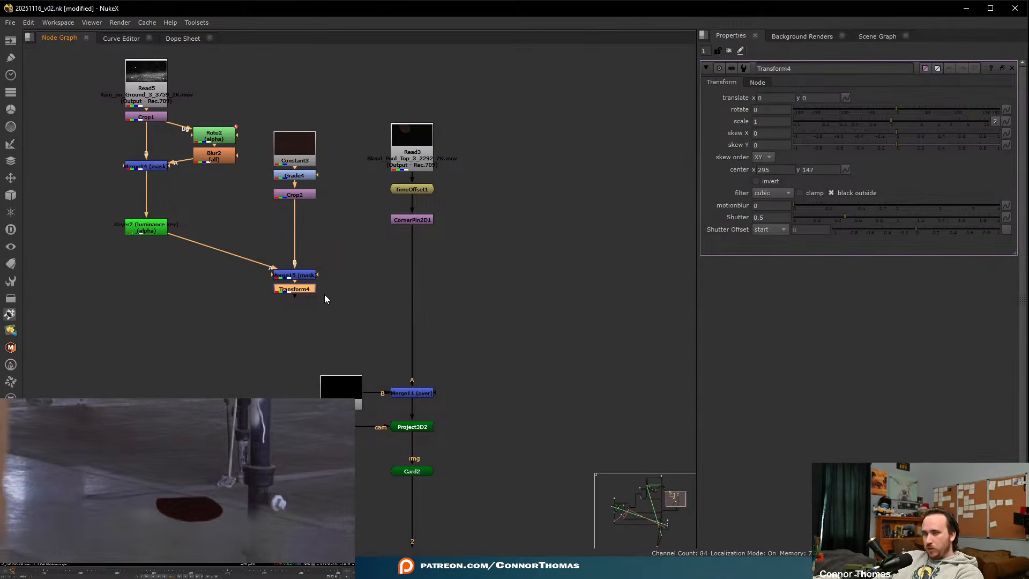
key("m")
left_click_drag(359, 295, 417, 315)
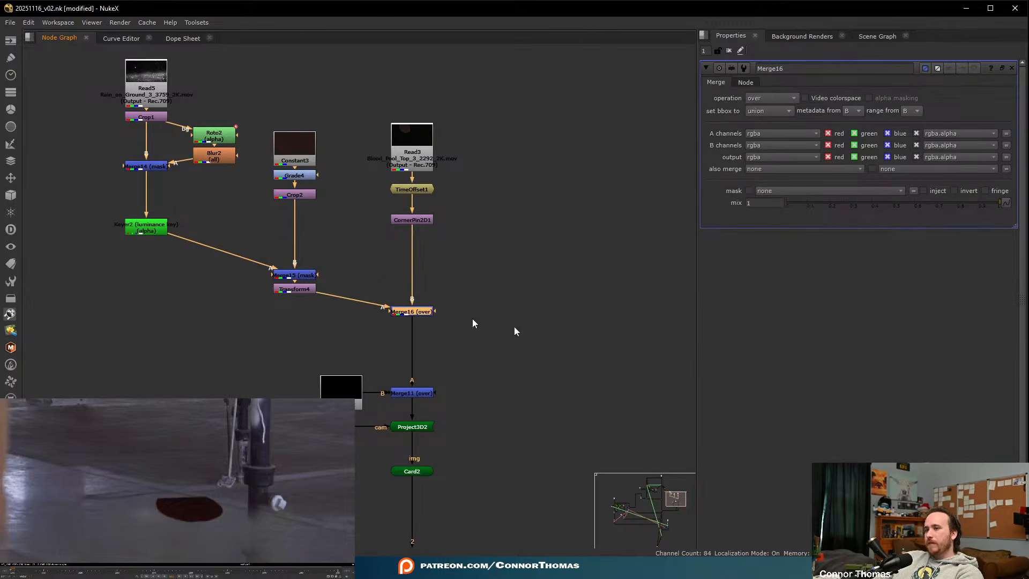
- Place the splash over the blood pool with Transform4, translating it to about x 678.2, y 151.6 and scaling it to 0.128
left_click(303, 290)
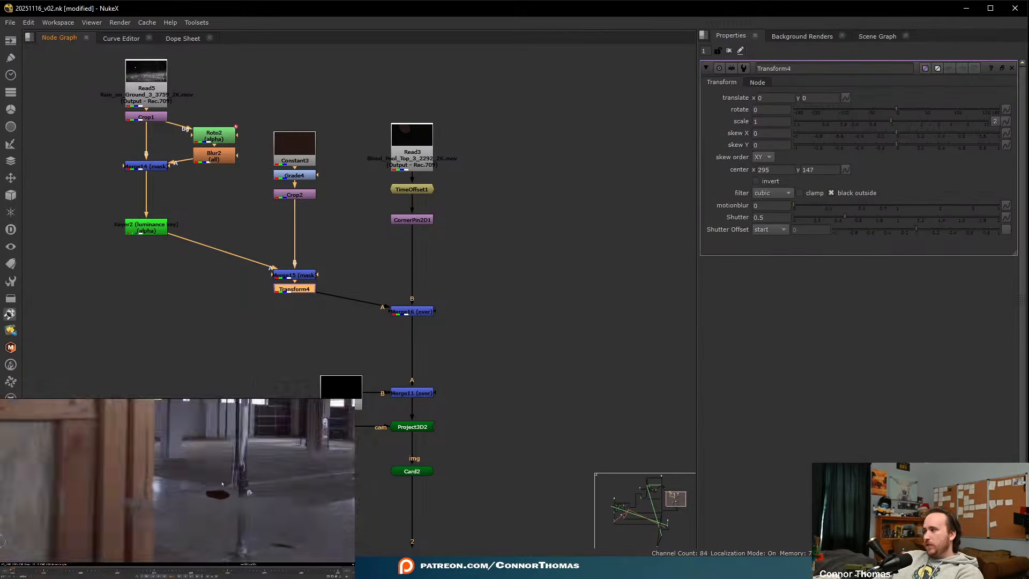
left_click_drag(83, 516, 265, 477)
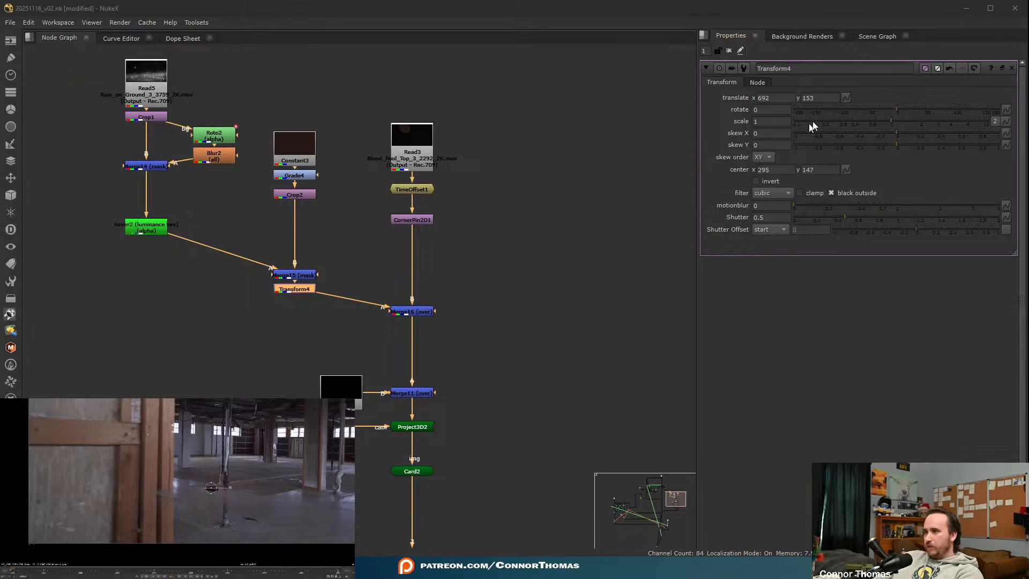
left_click(845, 120)
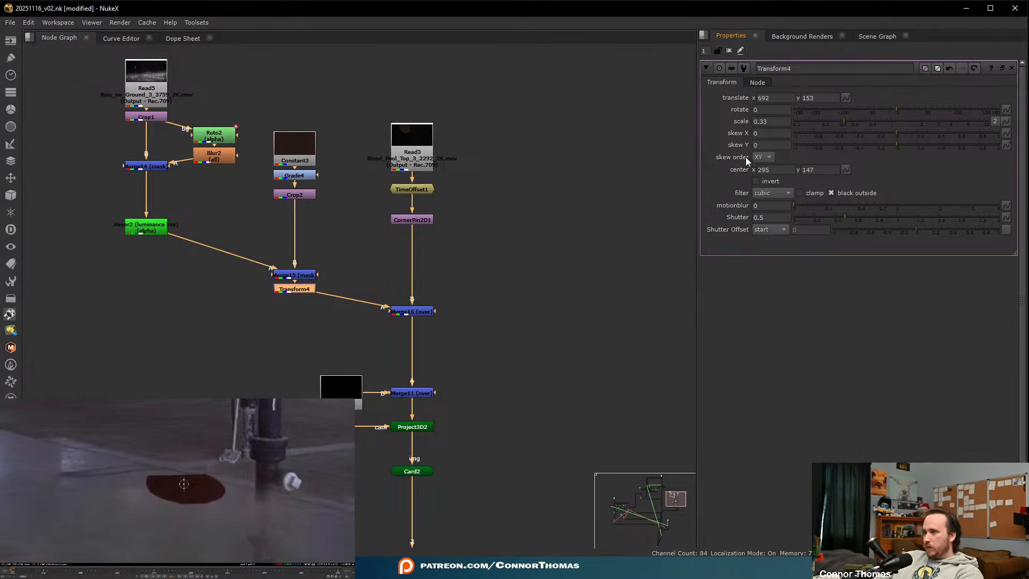
left_click_drag(802, 121, 801, 120)
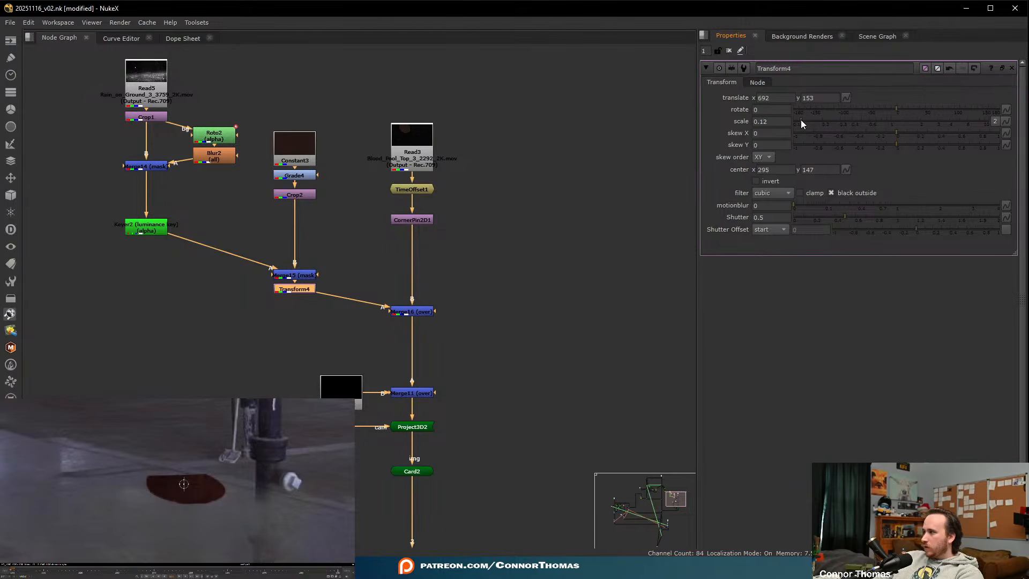
left_click_drag(183, 483, 173, 484)
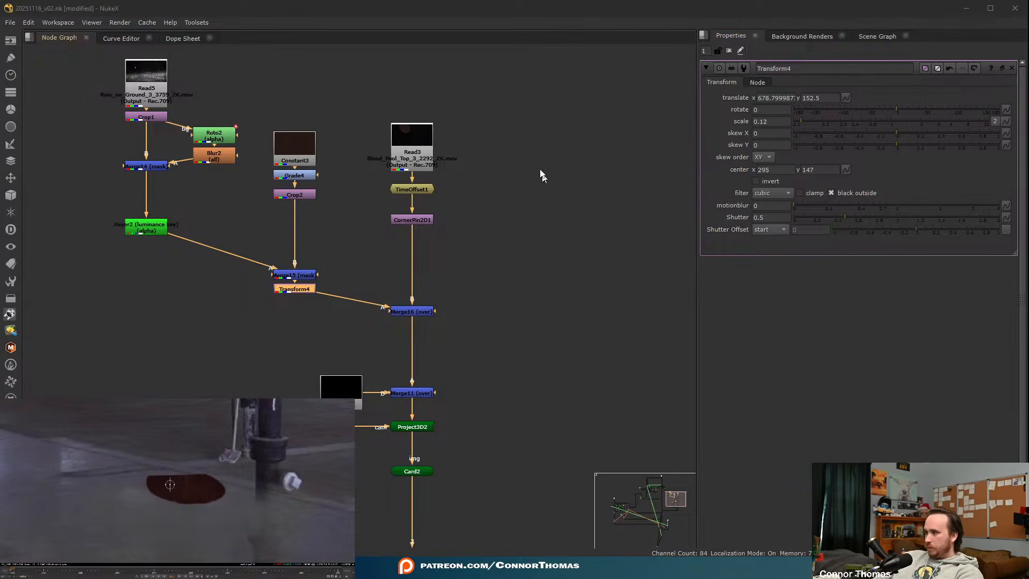
left_click_drag(808, 121, 804, 123)
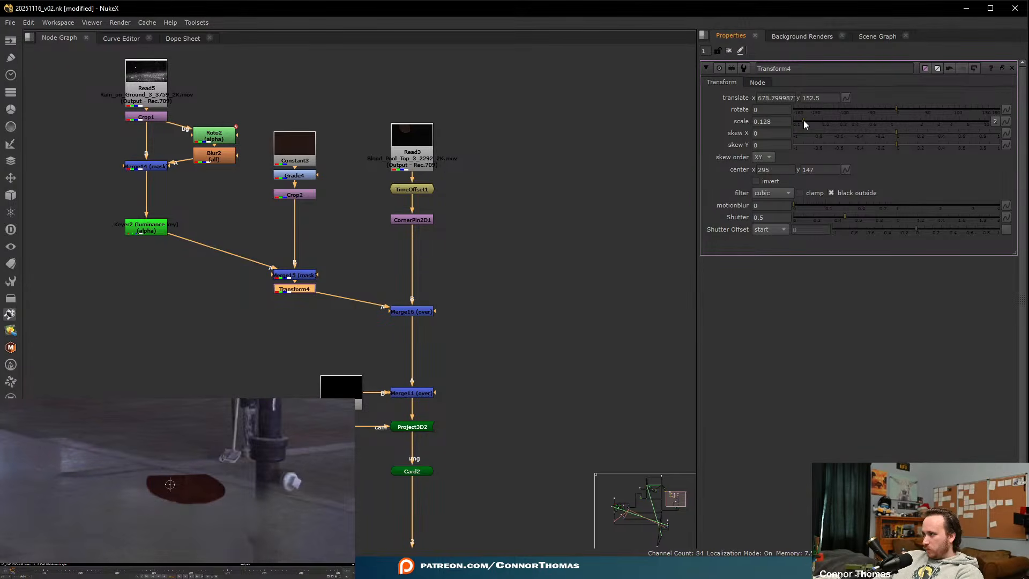
middle_click_drag(313, 322, 312, 318)
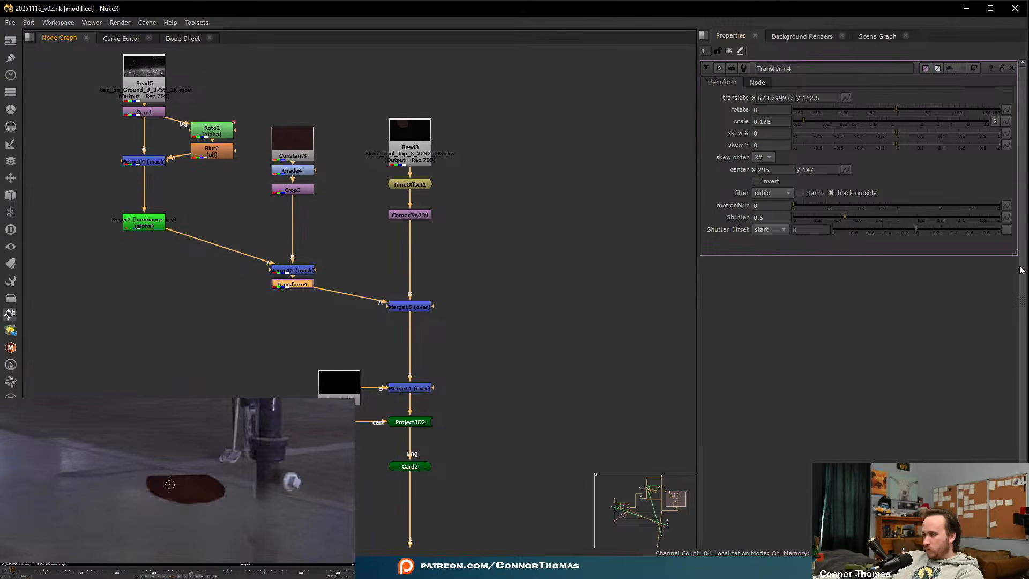
left_click(170, 485)
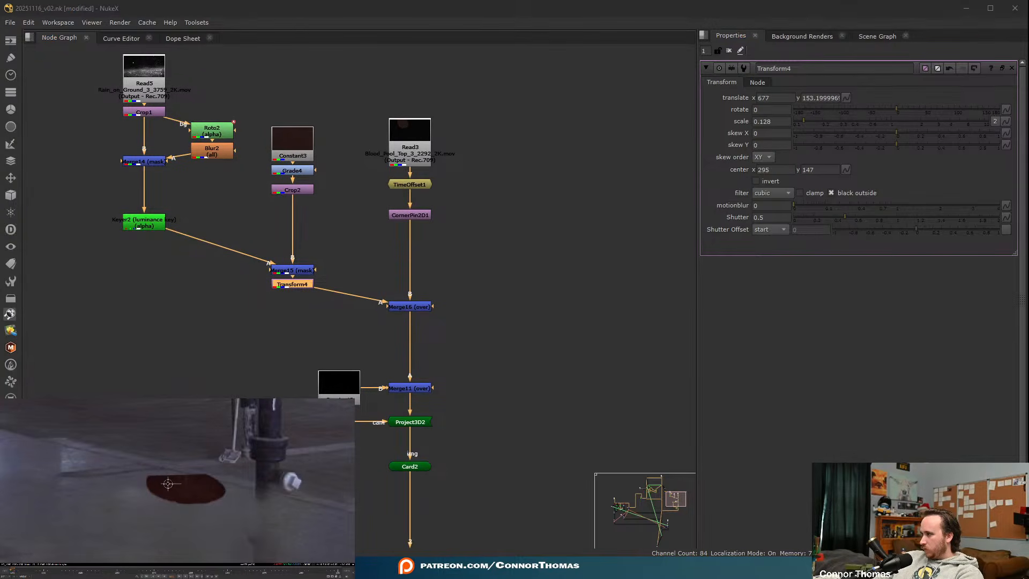
- Close the open node properties and play the composite to check the splash on the blood pool
scroll(596, 222, "down", 3)
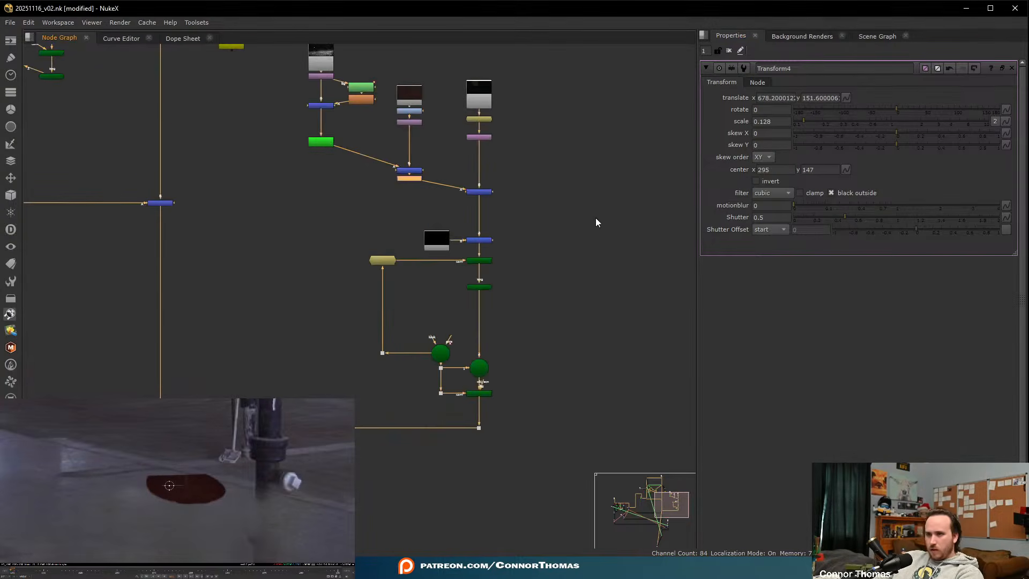
middle_click_drag(378, 464, 485, 370)
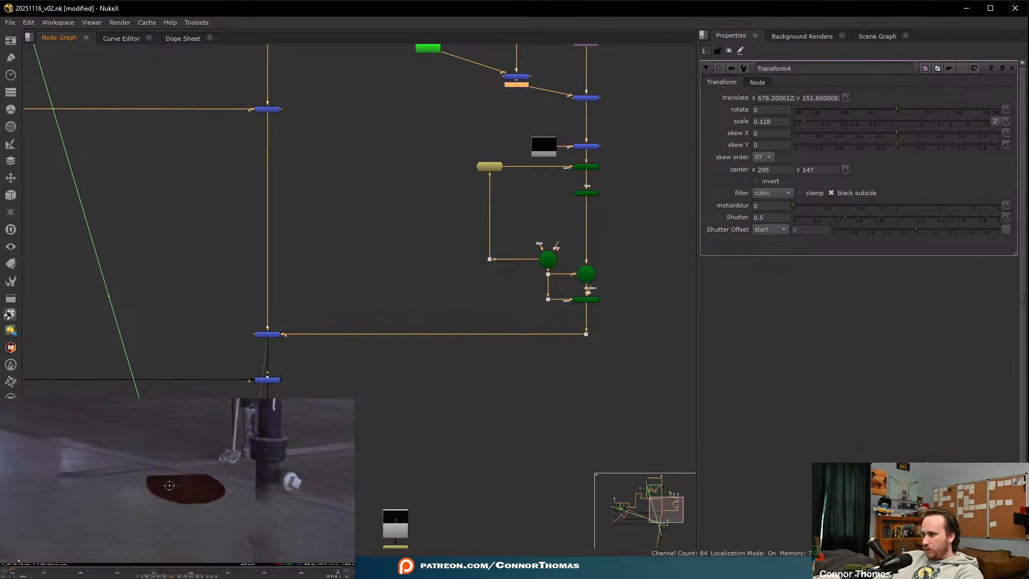
left_click(729, 50)
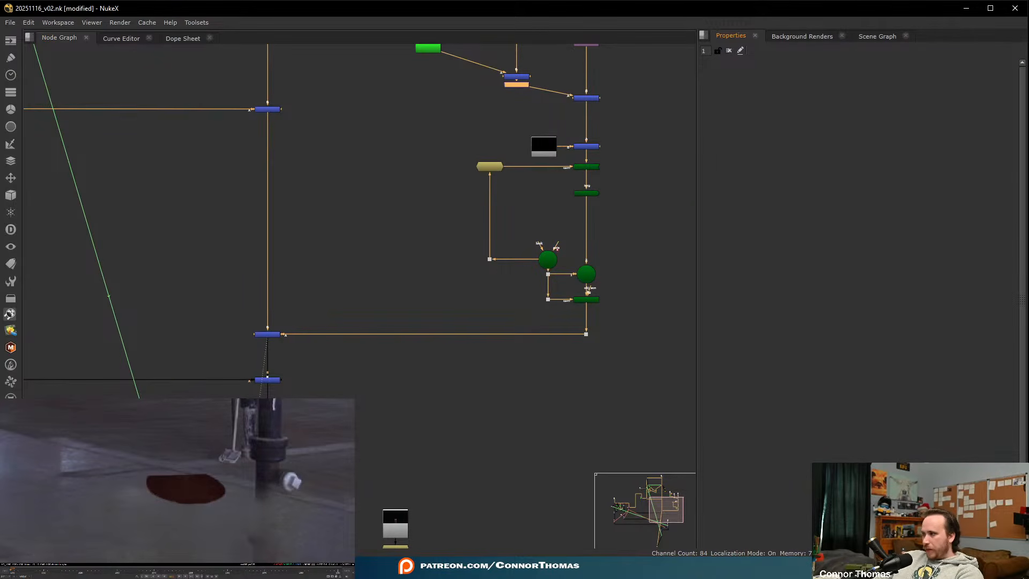
left_click(181, 576)
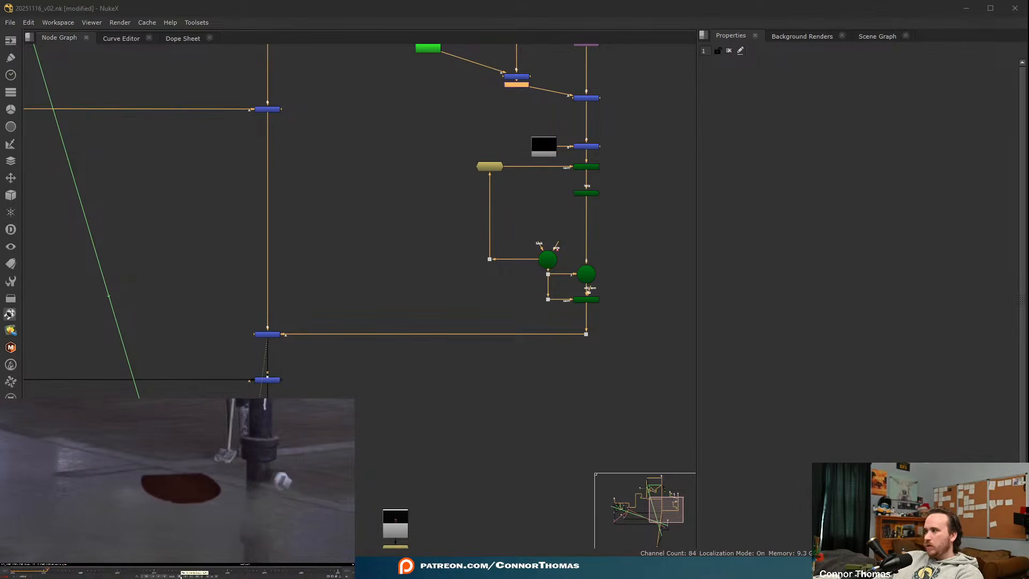
- Disable the Grade4 node between Constant3 and Crop2 and open its properties
middle_click_drag(555, 198, 492, 443)
scroll(399, 272, "up", 4)
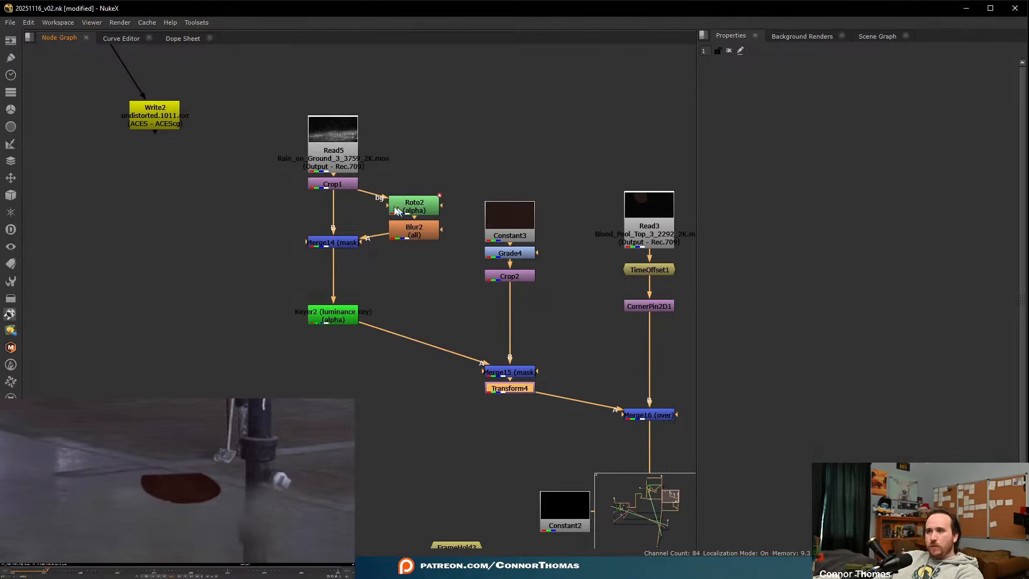
left_click(499, 257)
key("d")
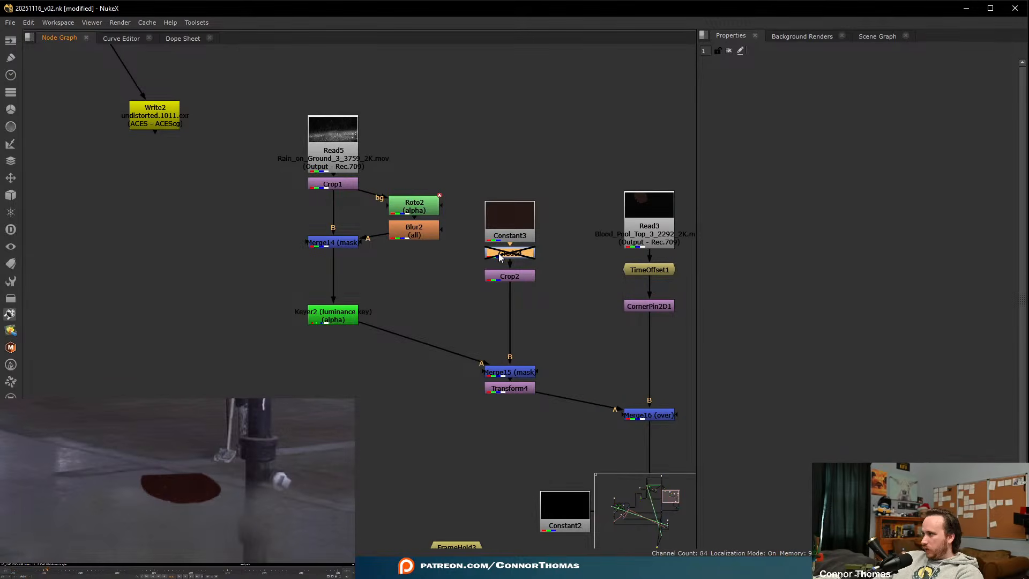
double_click(499, 256)
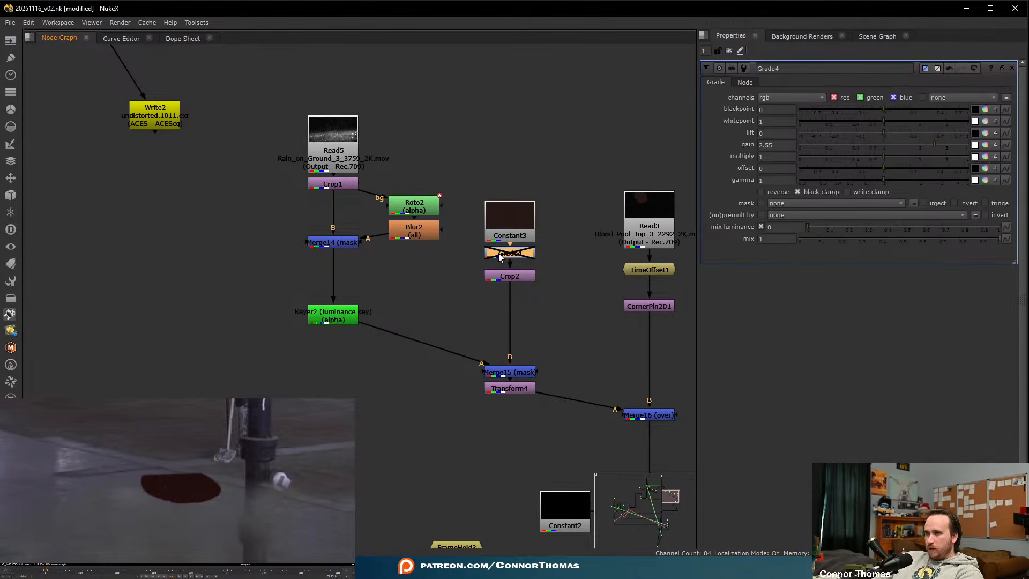
left_click(668, 108)
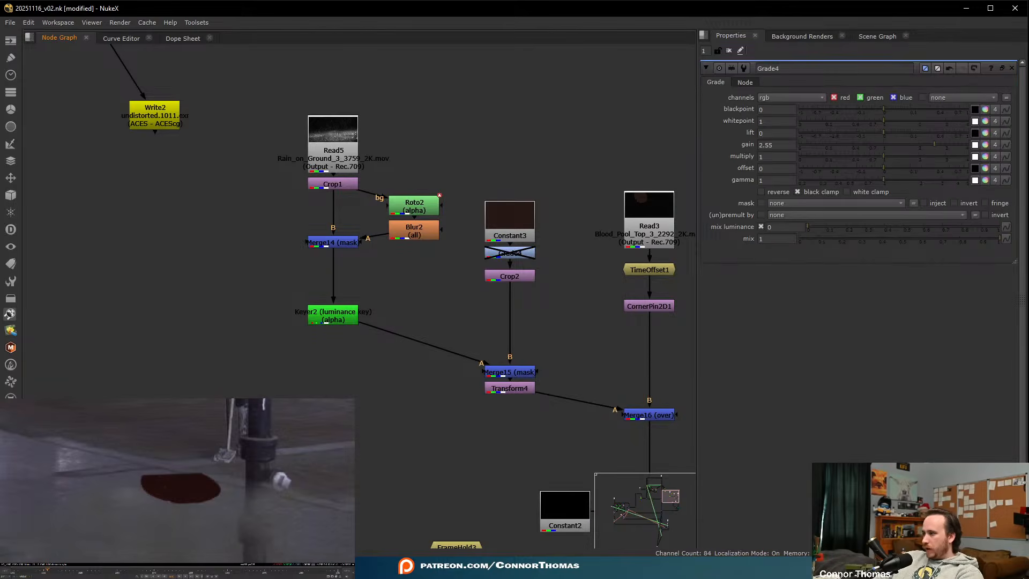
- Replay the composite from the first frame and examine the blood pool up close
left_click(11, 571)
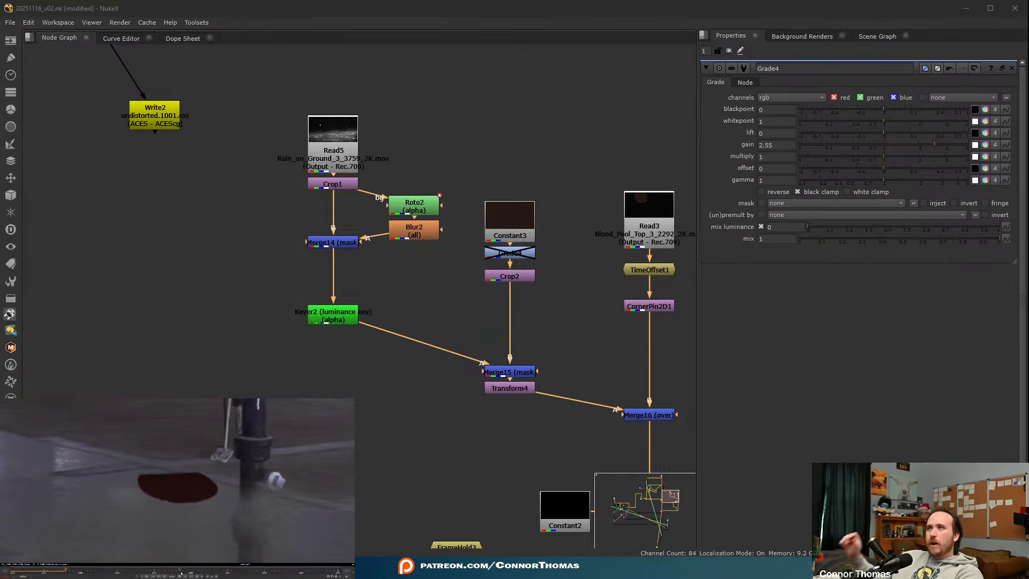
scroll(195, 498, "up", 3)
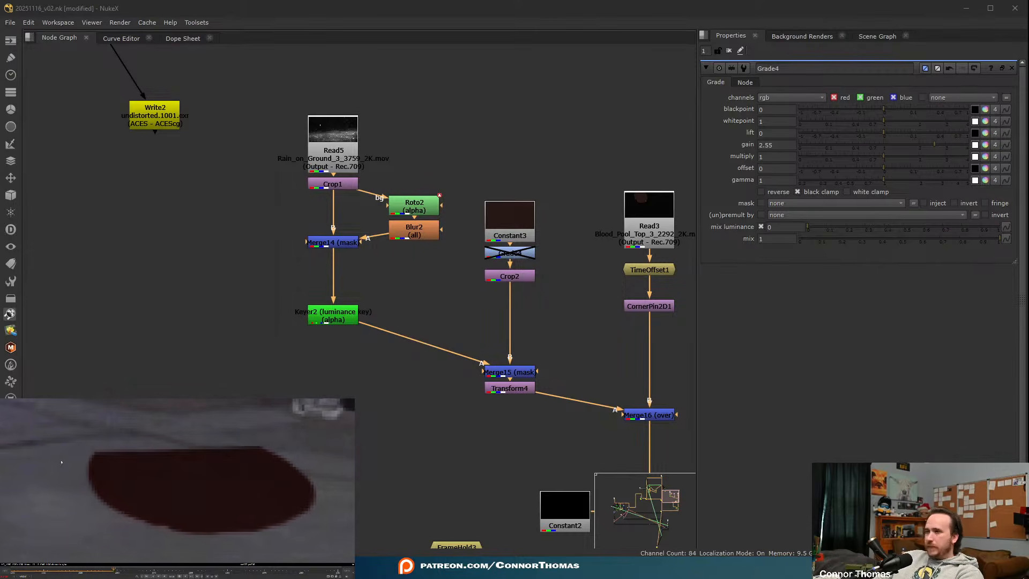
- Switch to the browser and open the Bleeding Wounds collection in the ActionVFX downloads
left_click(365, 522)
left_click(311, 16)
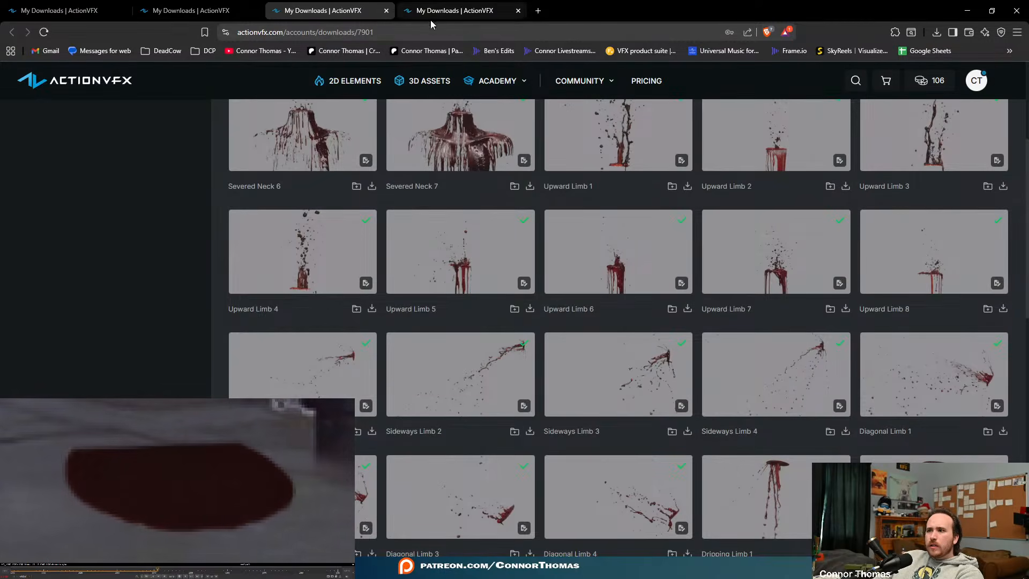
left_click(105, 8)
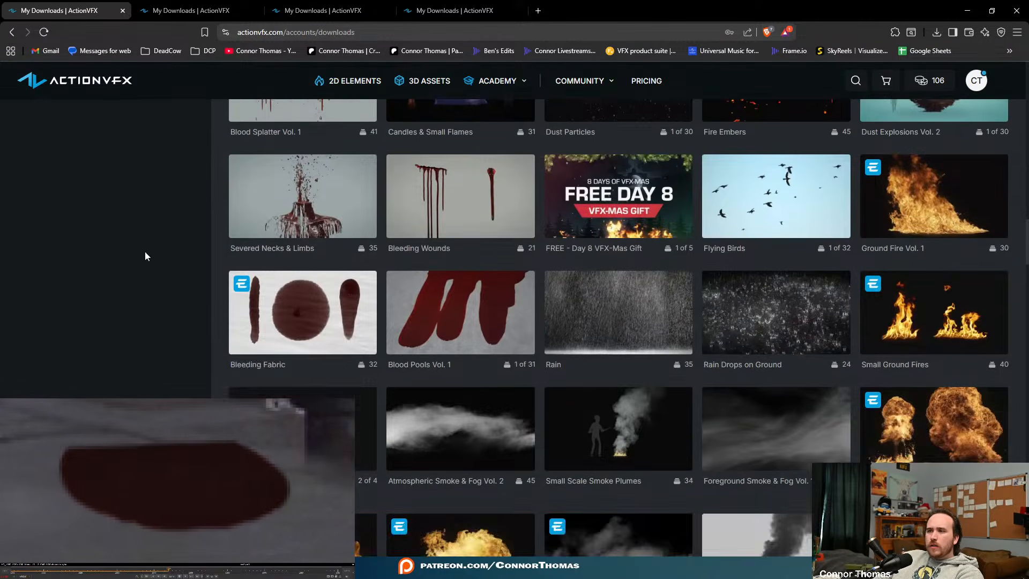
scroll(145, 252, "up", 1)
left_click(423, 274)
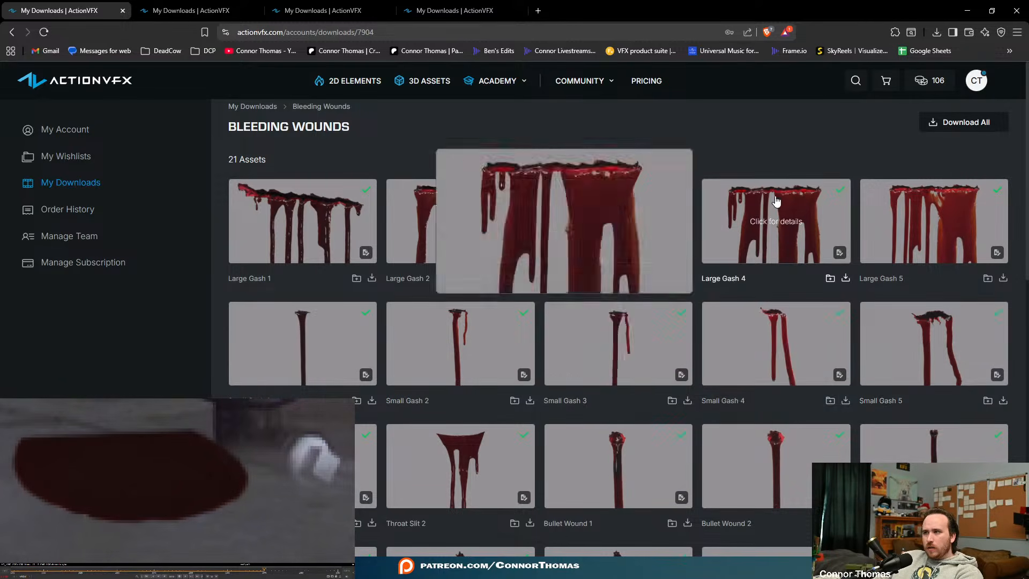
- Browse the Bleeding Wounds clips and download Small Gash 2 in 2K ProRes
scroll(776, 201, "down", 3)
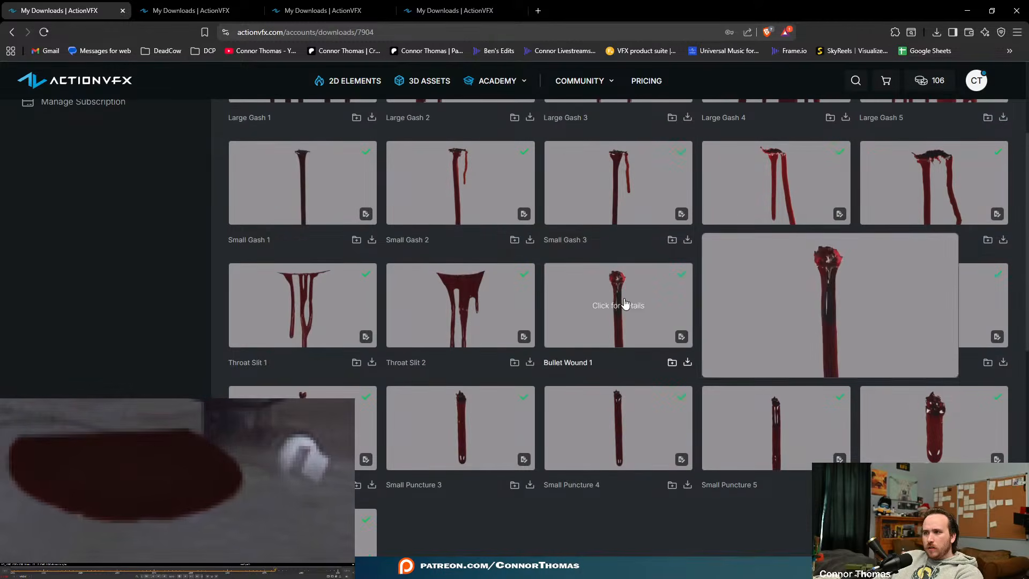
scroll(503, 324, "up", 2)
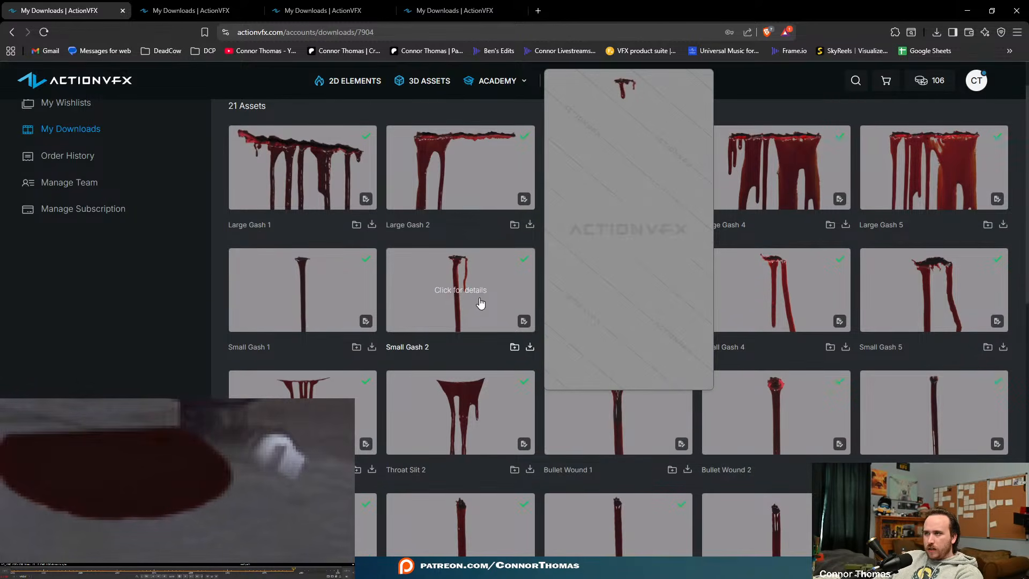
left_click(530, 348)
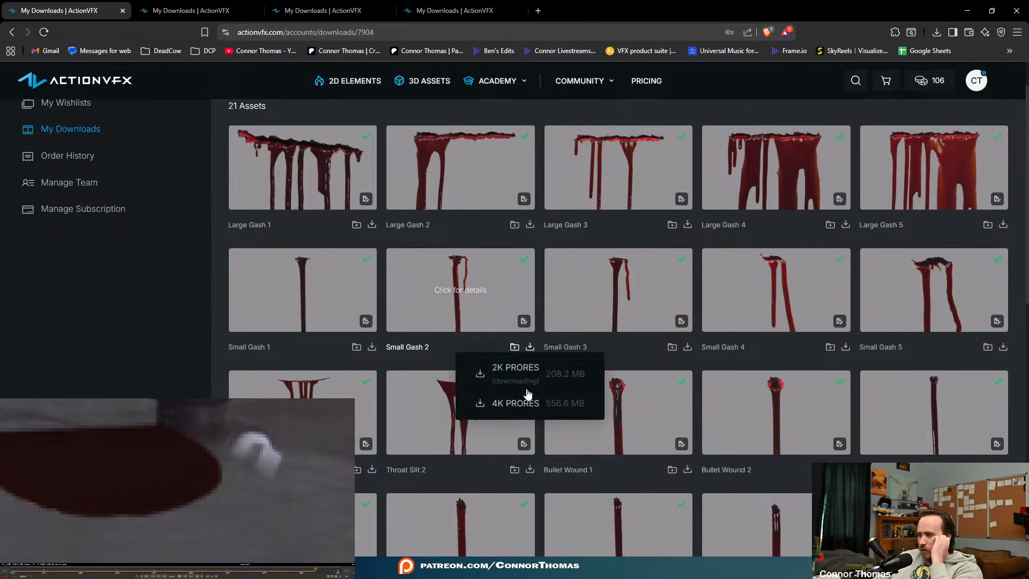
- Save the 2K ProRes clip as Small_Gash_2_2403_2K.mov in the avfx assets folder and return to Nuke
left_click(529, 393)
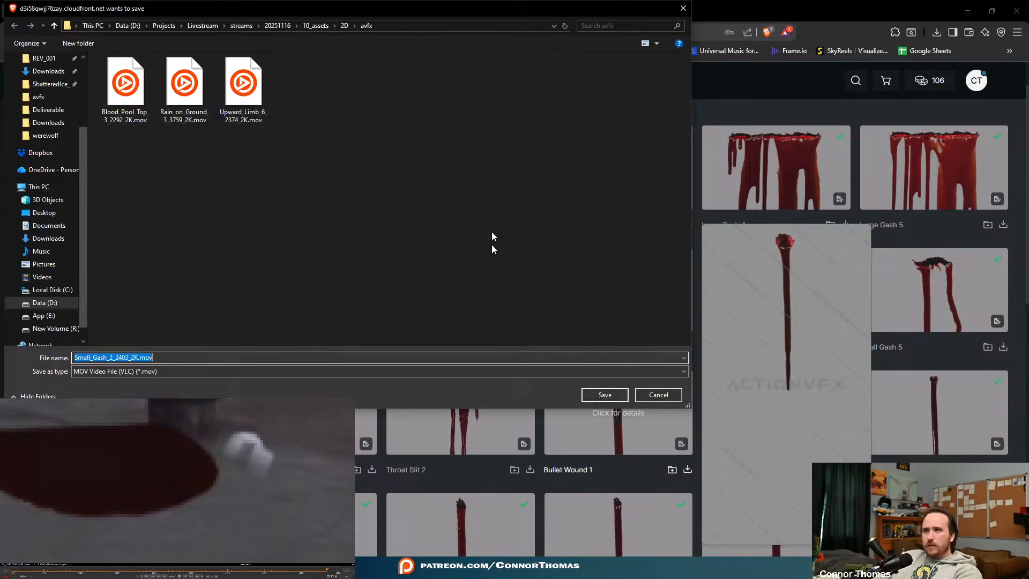
left_click(600, 395)
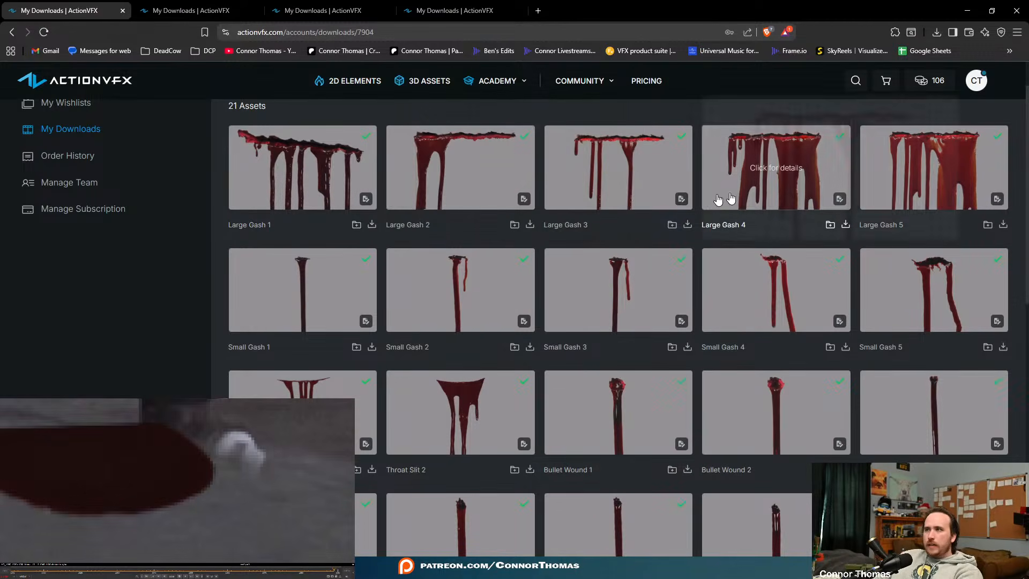
left_click(968, 10)
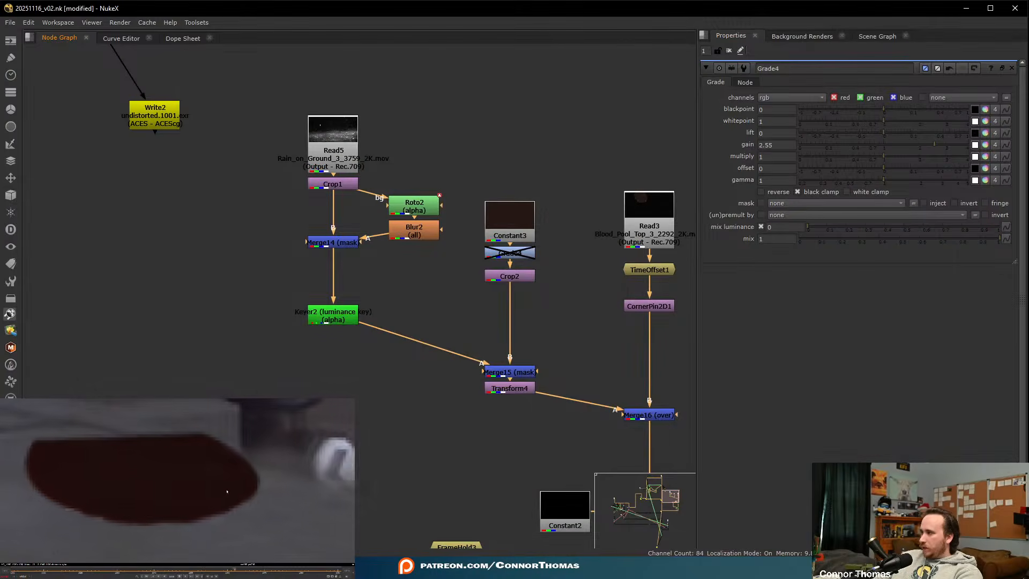
- Display the final output at the bottom of the node tree in the viewer
left_click(175, 473)
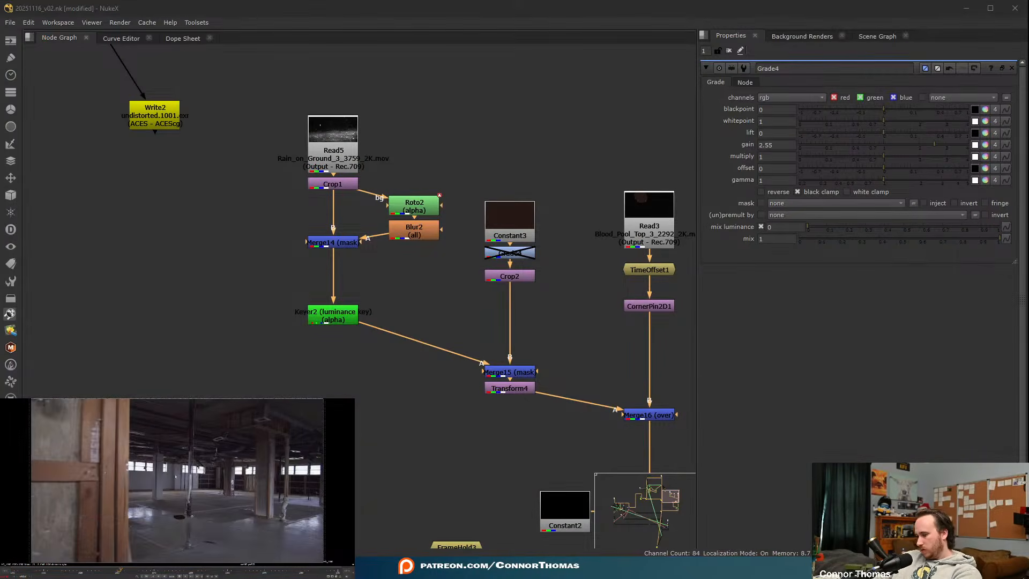
scroll(487, 403, "down", 3)
middle_click_drag(489, 407, 409, 269)
scroll(399, 354, "down", 5)
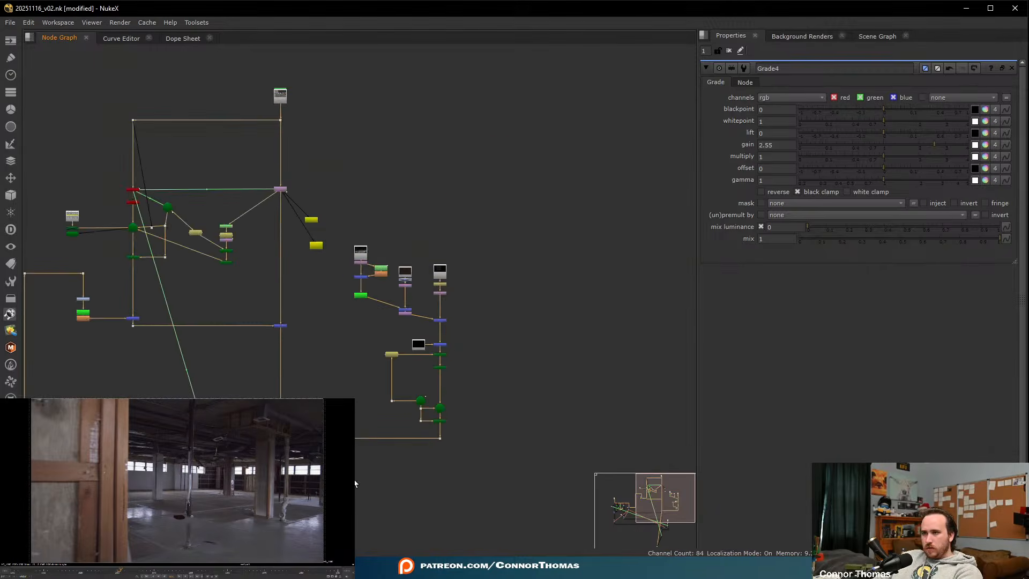
middle_click_drag(356, 483, 498, 284)
key("1")
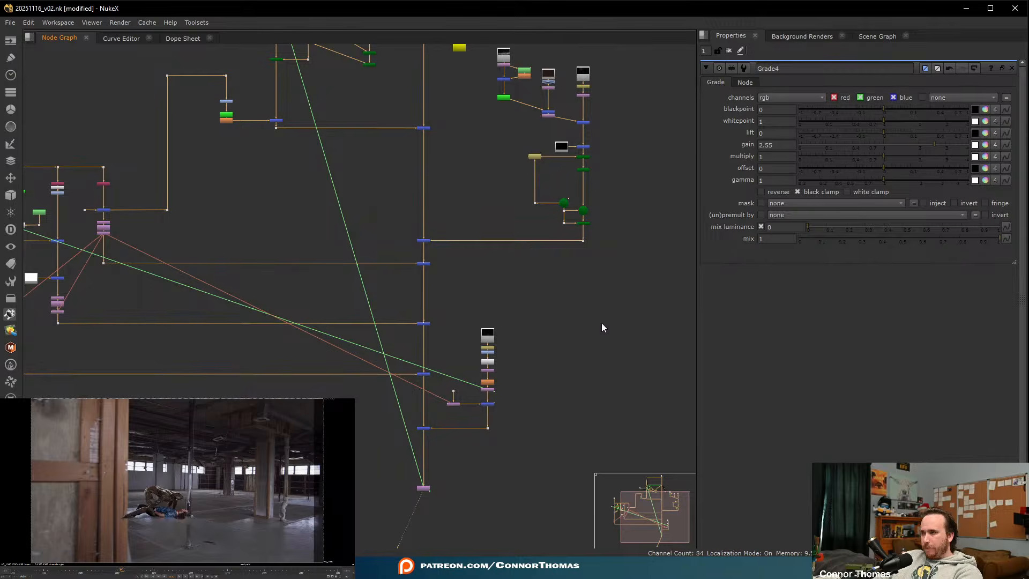
- Examine the victim's head and neck up close and check the creature's pose at further frames of the shot
scroll(113, 506, "up", 5)
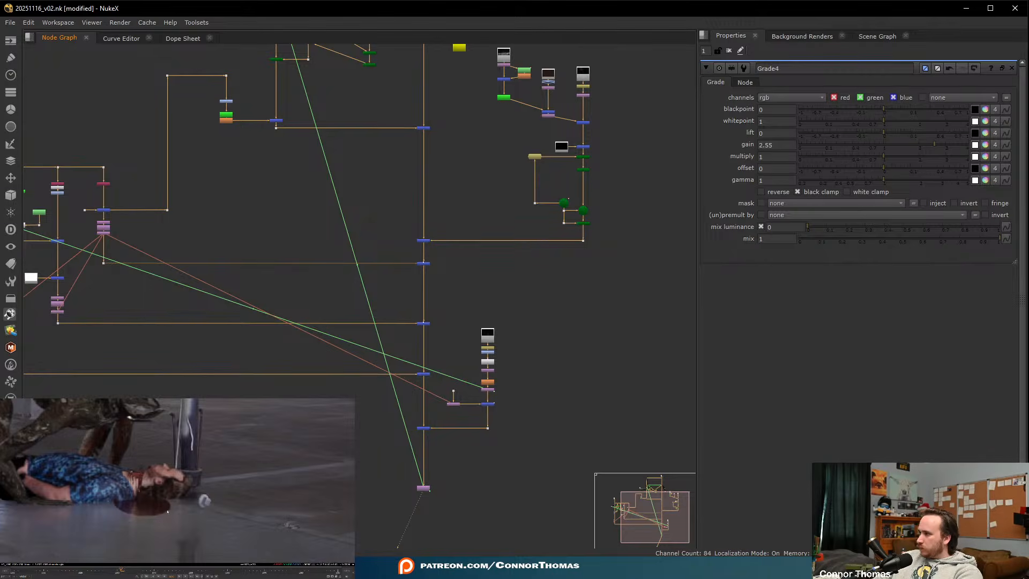
scroll(150, 466, "up", 5)
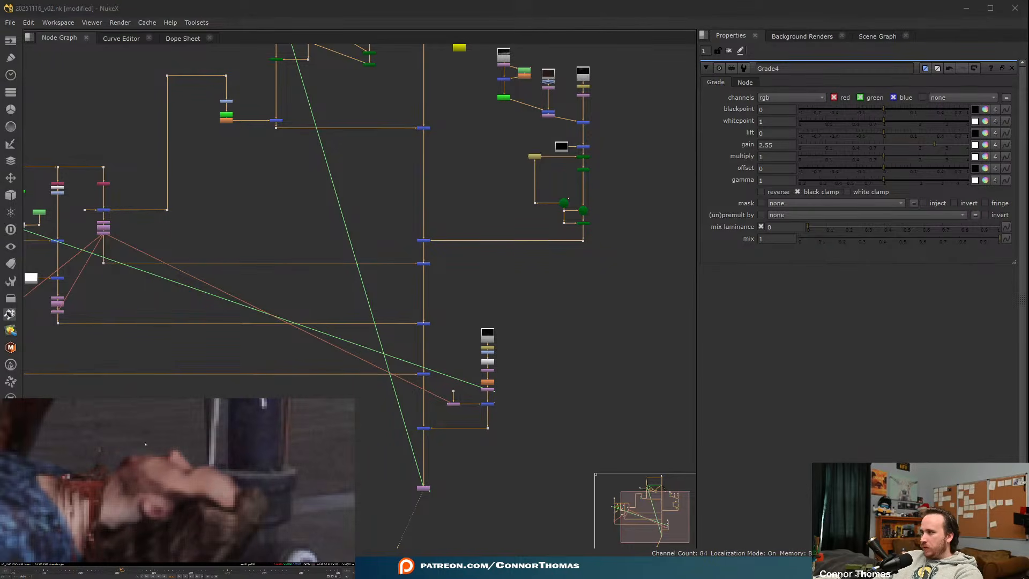
scroll(546, 289, "down", 5)
scroll(543, 312, "up", 5)
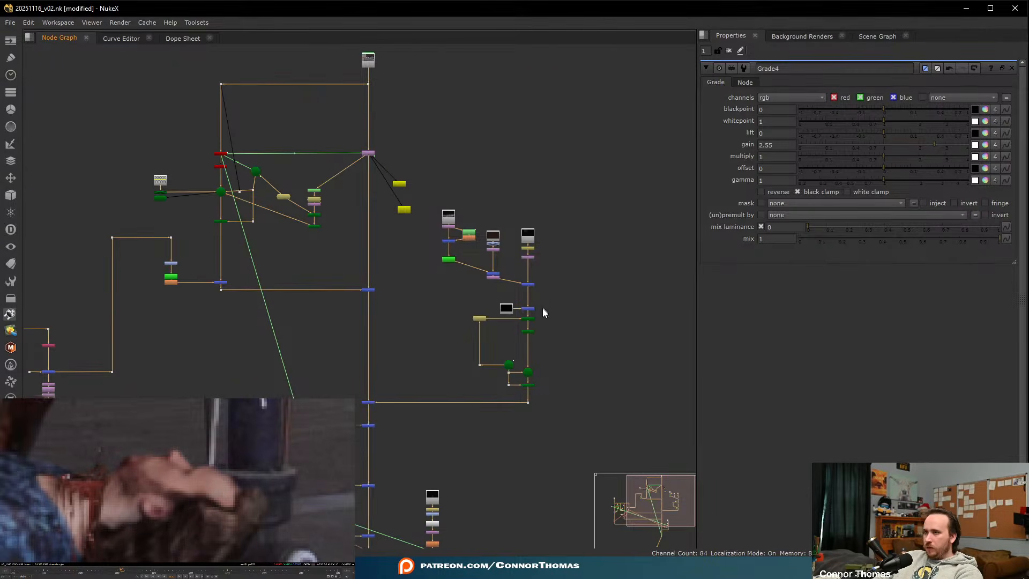
scroll(160, 520, "down", 5)
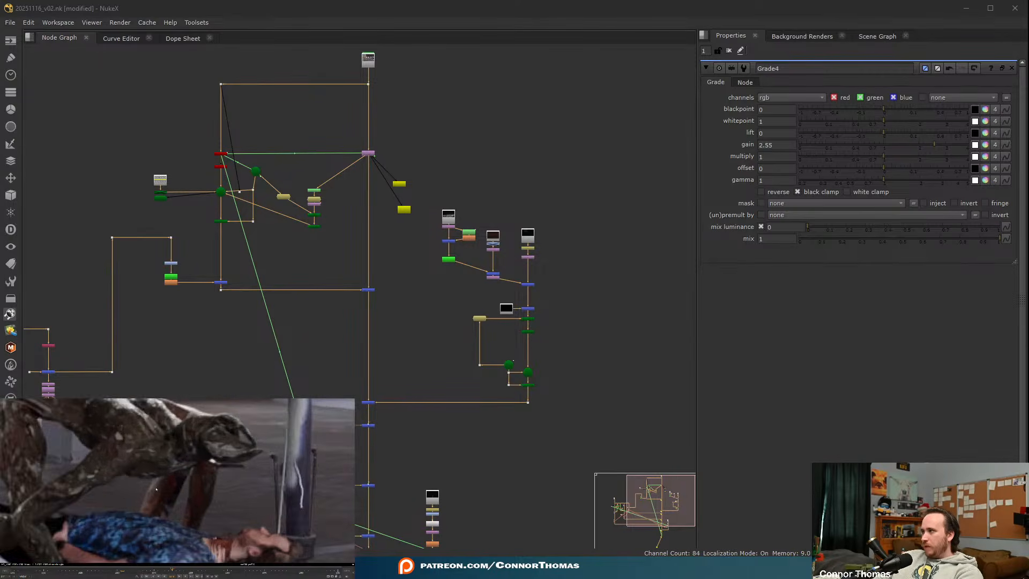
left_click(221, 574)
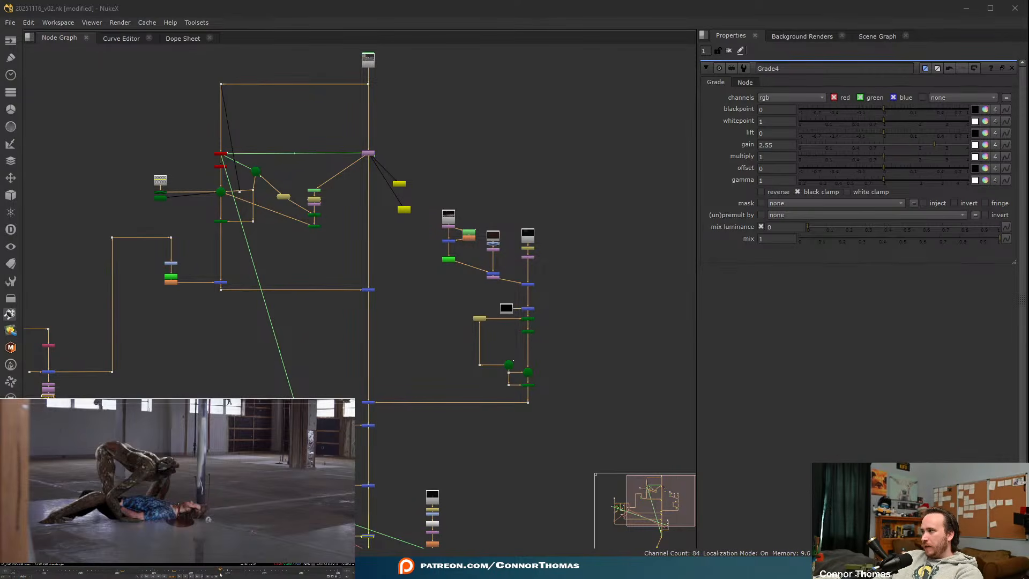
left_click(251, 574)
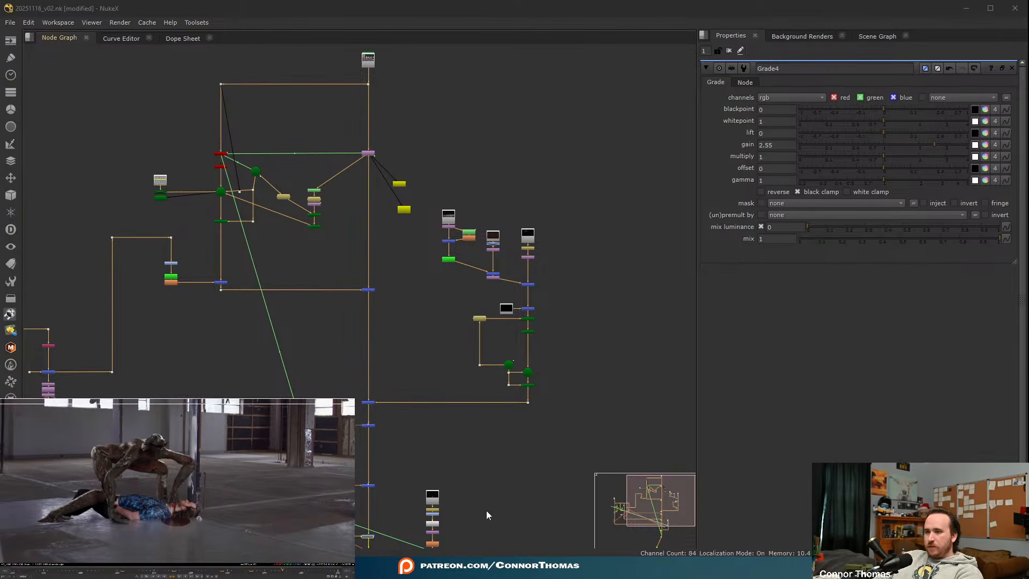
- Switch to File Explorer, browse through the project folders to a set of video clips and preview the first one
left_click(528, 569)
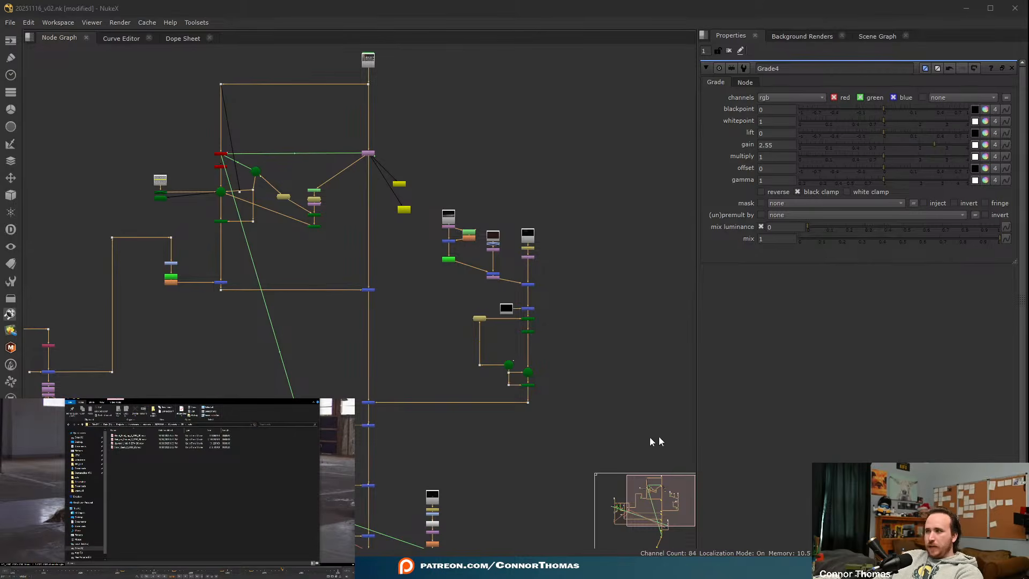
left_click(79, 490)
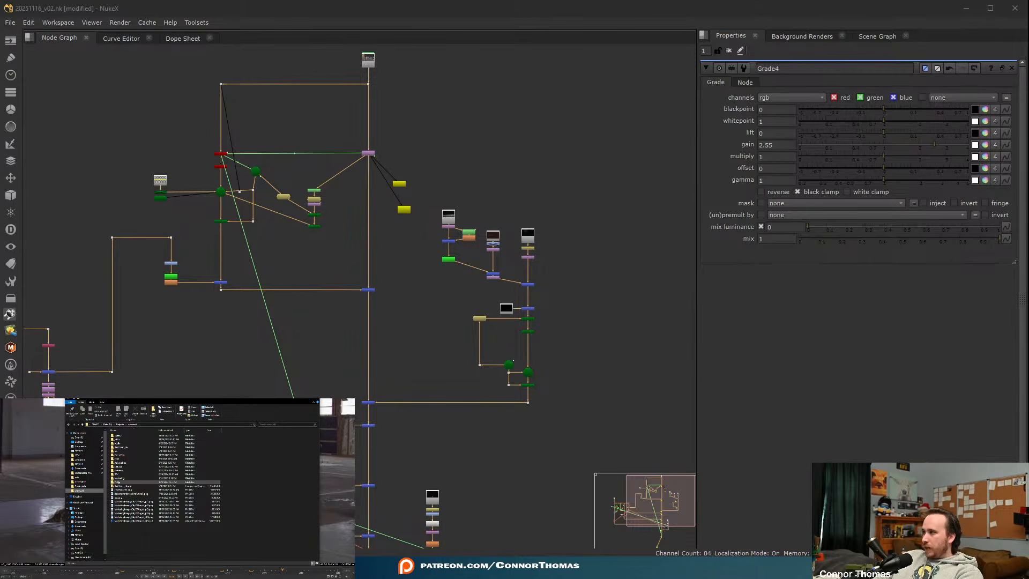
double_click(117, 482)
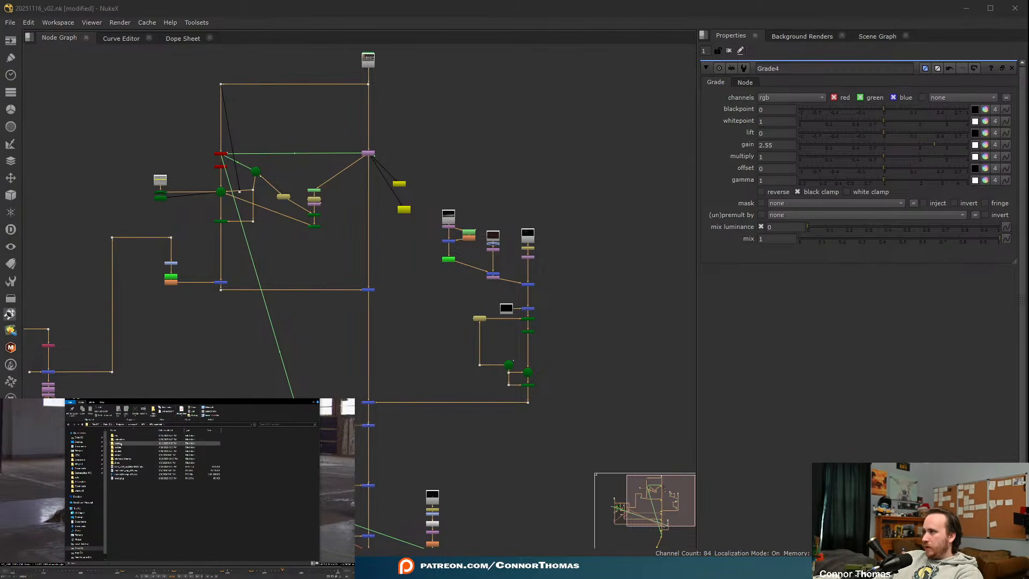
double_click(117, 442)
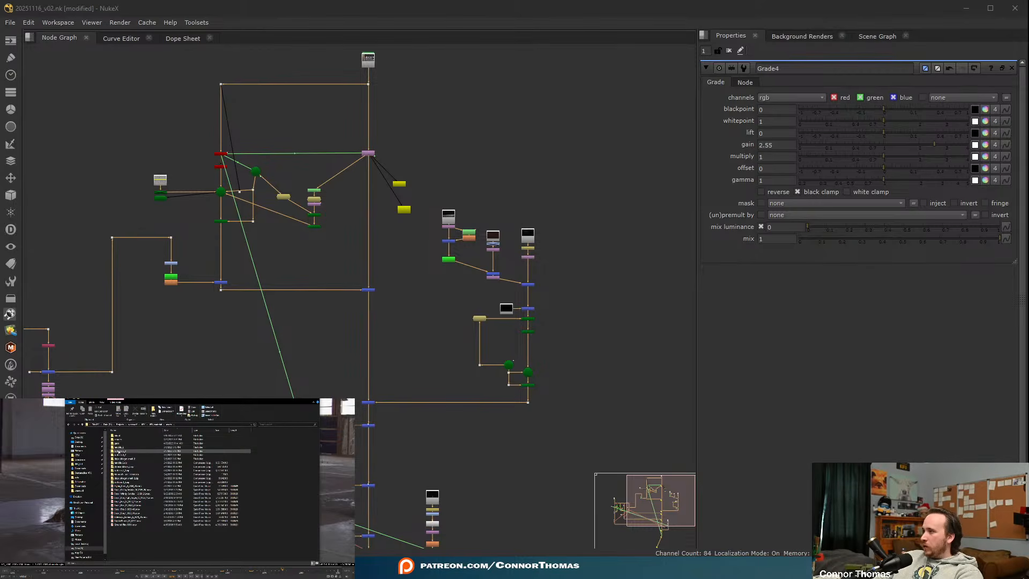
double_click(118, 451)
left_click(118, 436)
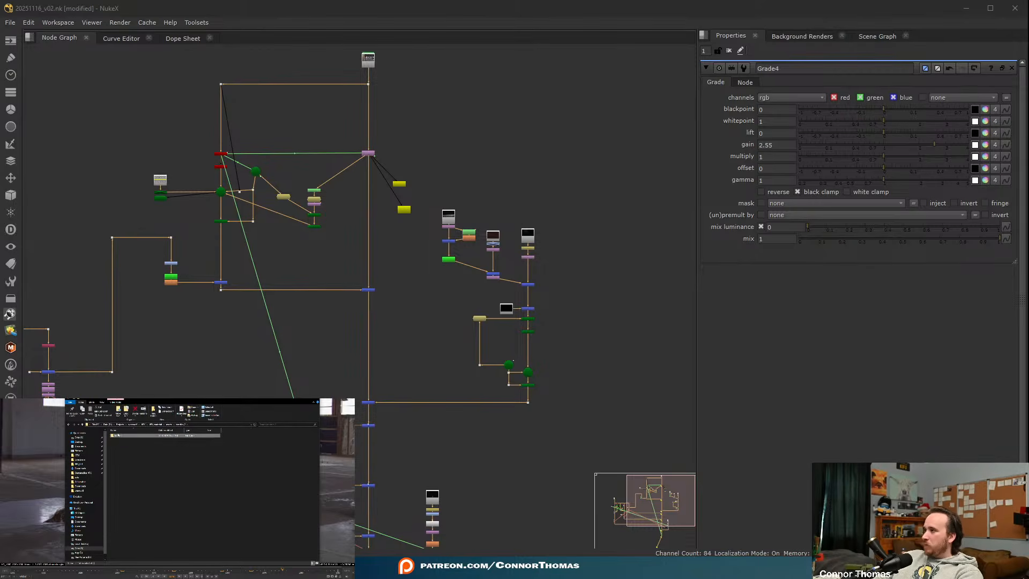
double_click(118, 436)
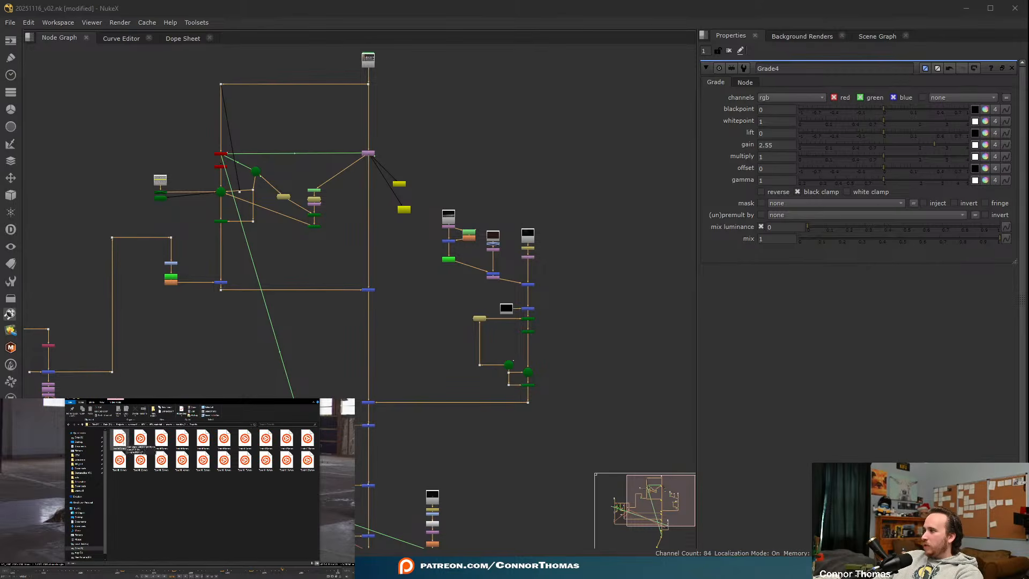
left_click(120, 439)
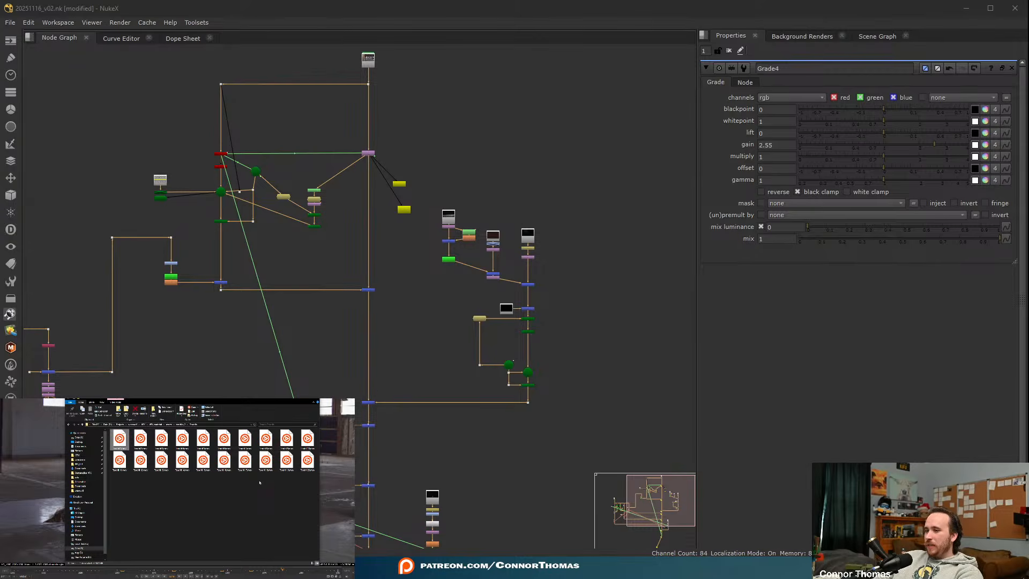
key("space")
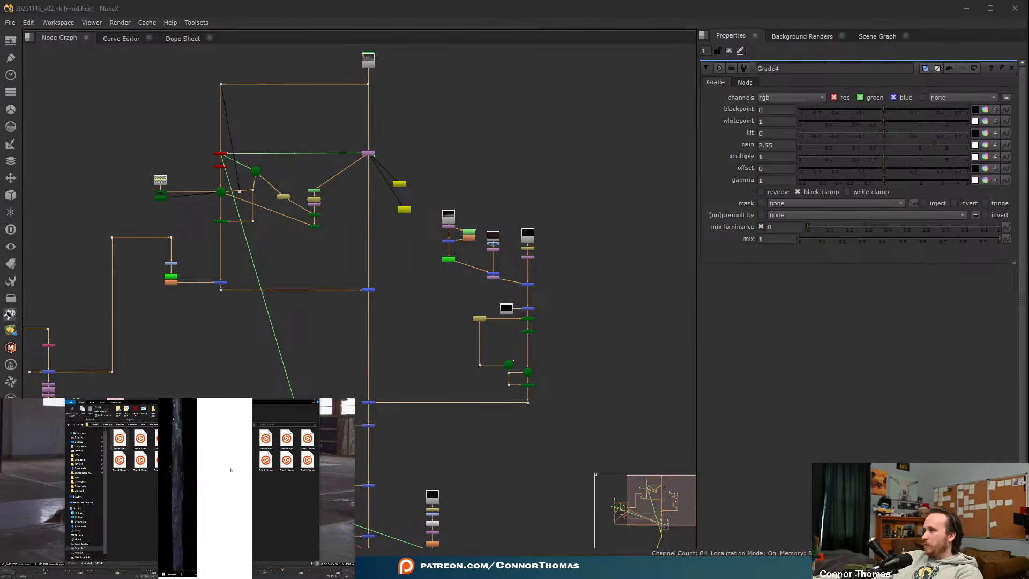
key("Escape")
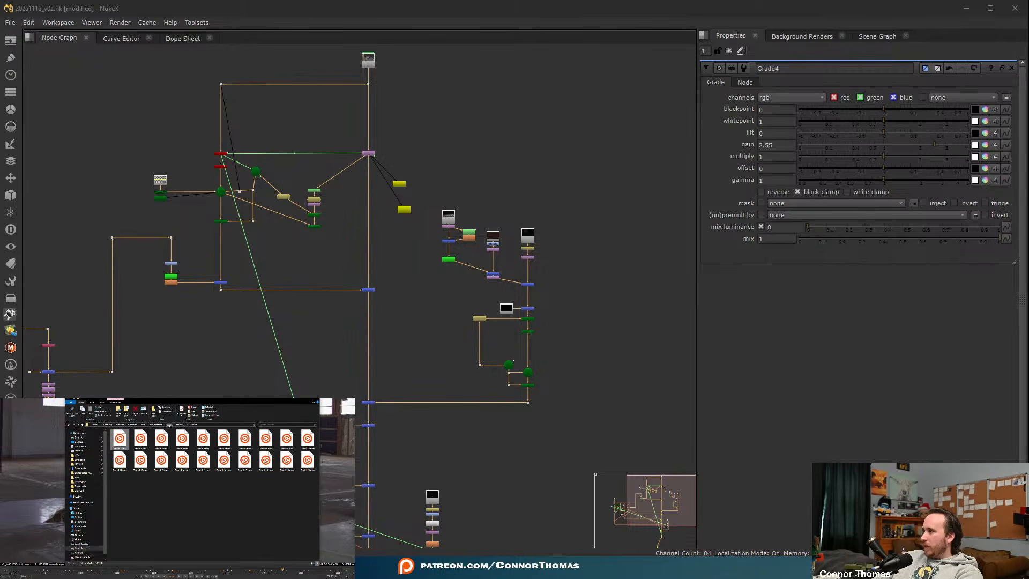
- Open another clip folder in the same footage library and preview its first and last video clips
left_click(169, 425)
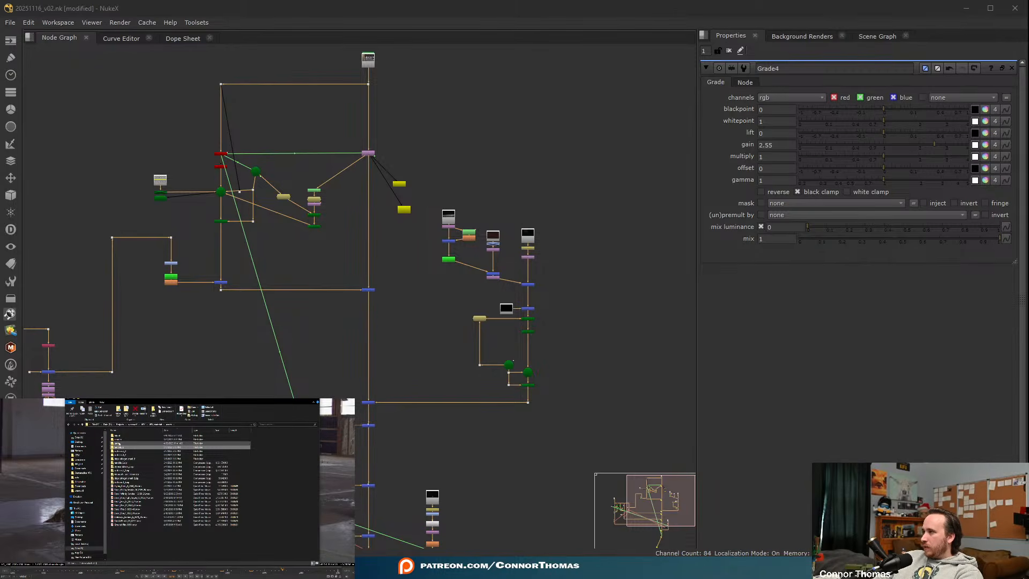
double_click(129, 459)
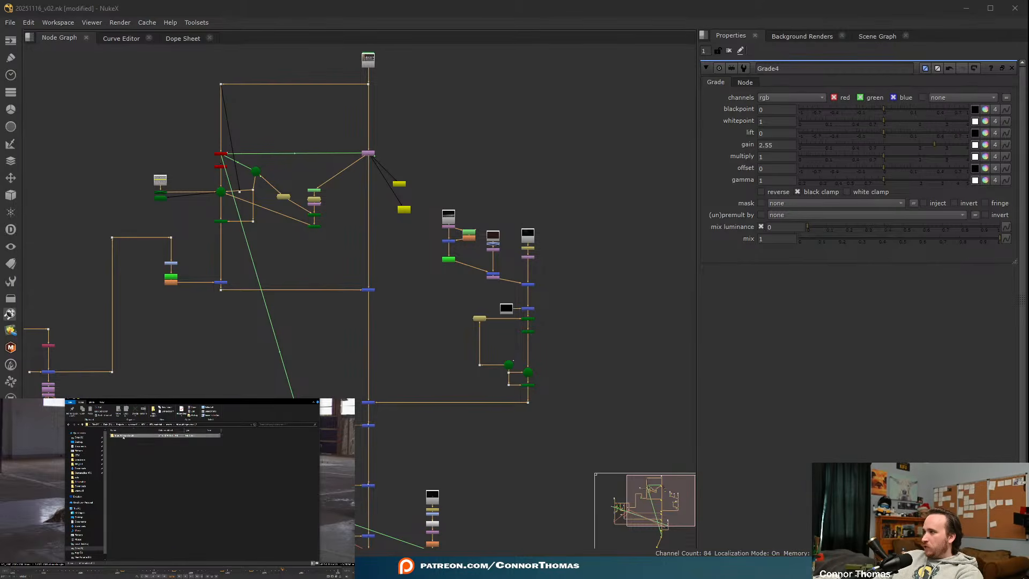
double_click(120, 439)
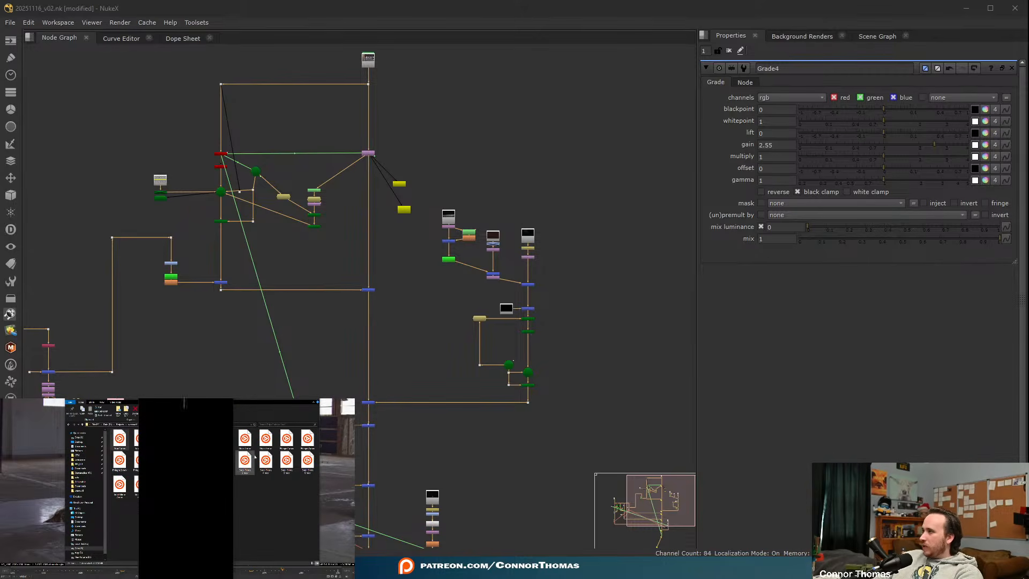
key("alt+F4")
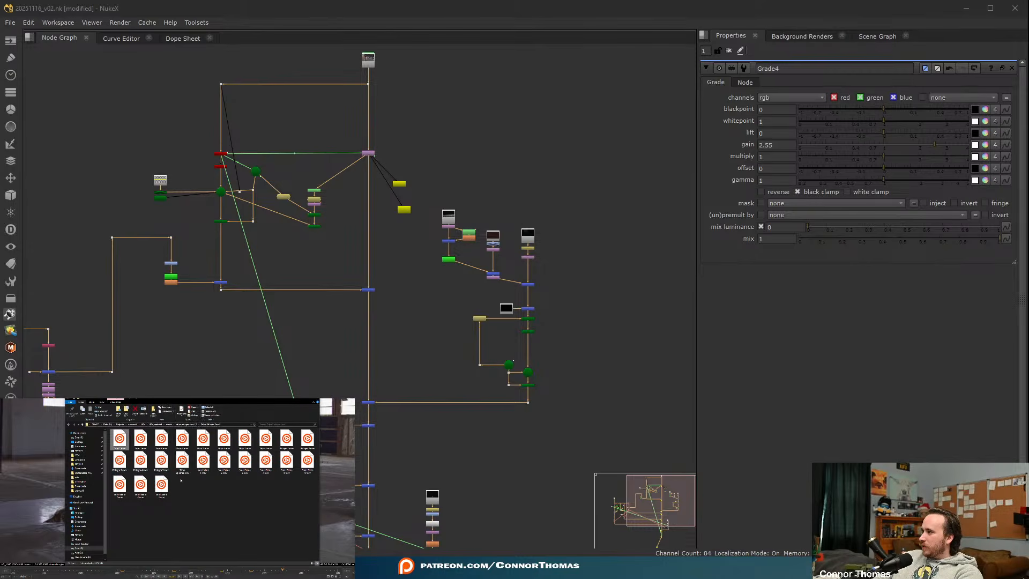
left_click(161, 486)
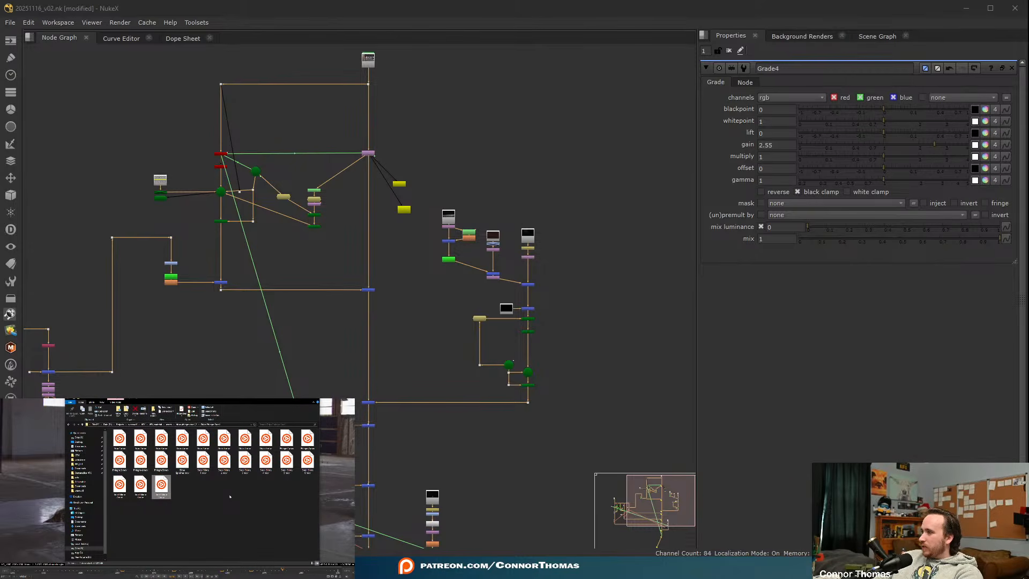
key("Return")
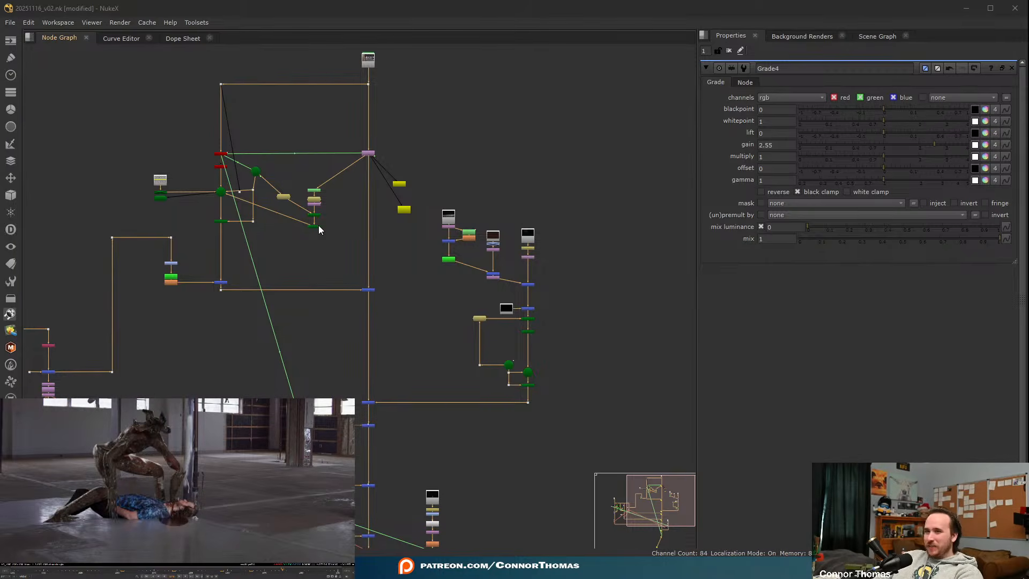
- Save the Nuke script and move the Tracker1 node lower to make room beside Shuffle1
key("ctrl+s")
scroll(184, 215, "up", 4)
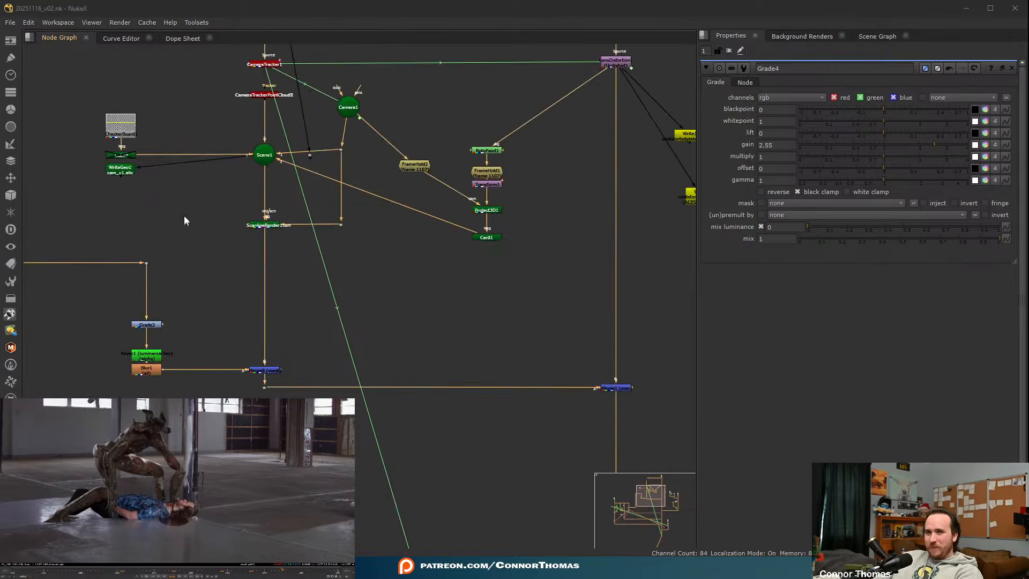
middle_click_drag(218, 151, 366, 255)
scroll(371, 307, "down", 3)
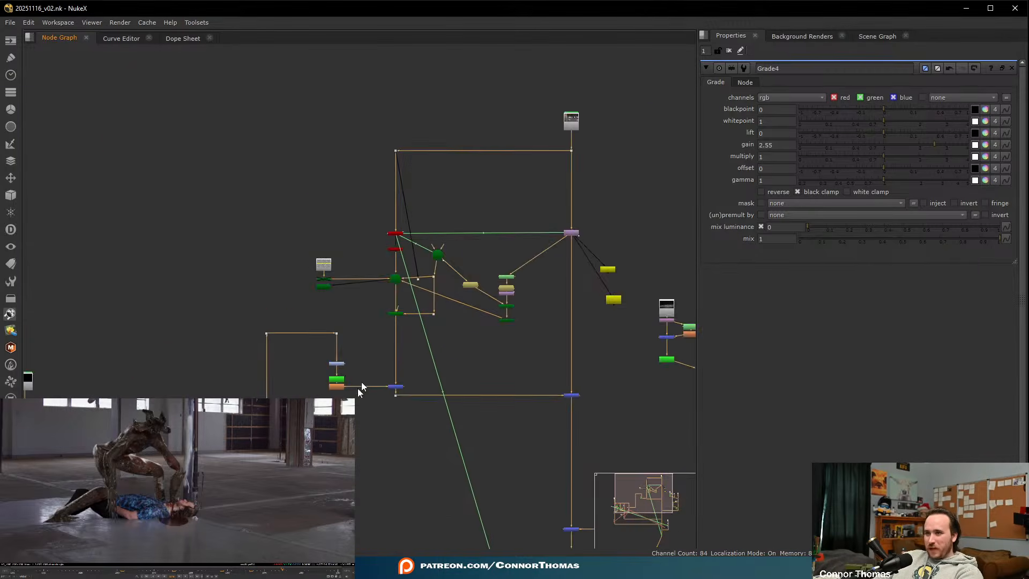
middle_click_drag(358, 389, 650, 210)
scroll(281, 316, "up", 4)
left_click_drag(281, 282, 270, 332)
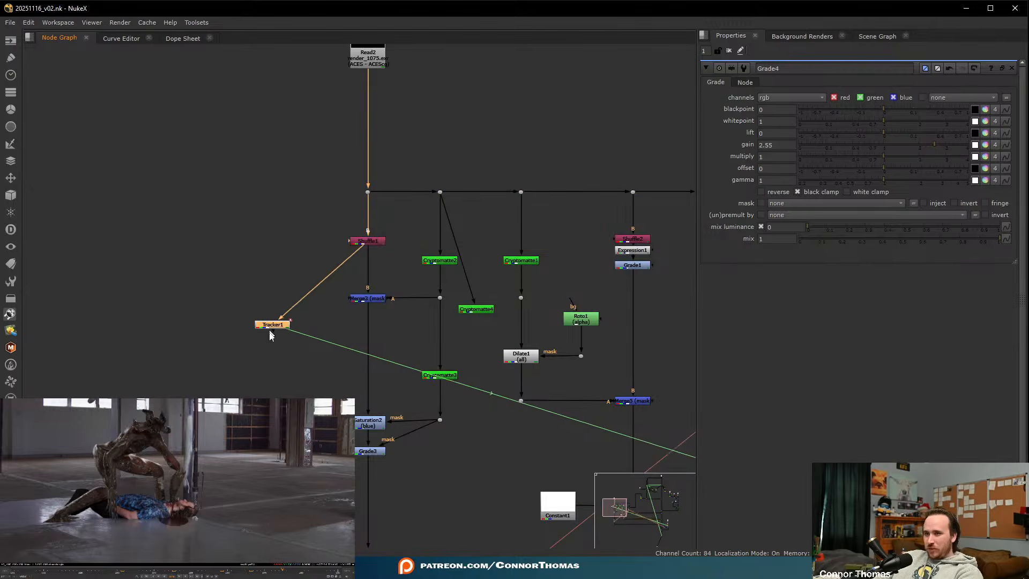
- Add a second Tracker node above Tracker1 and connect its input to Shuffle1
left_click(259, 275)
key("Tab")
type("trac")
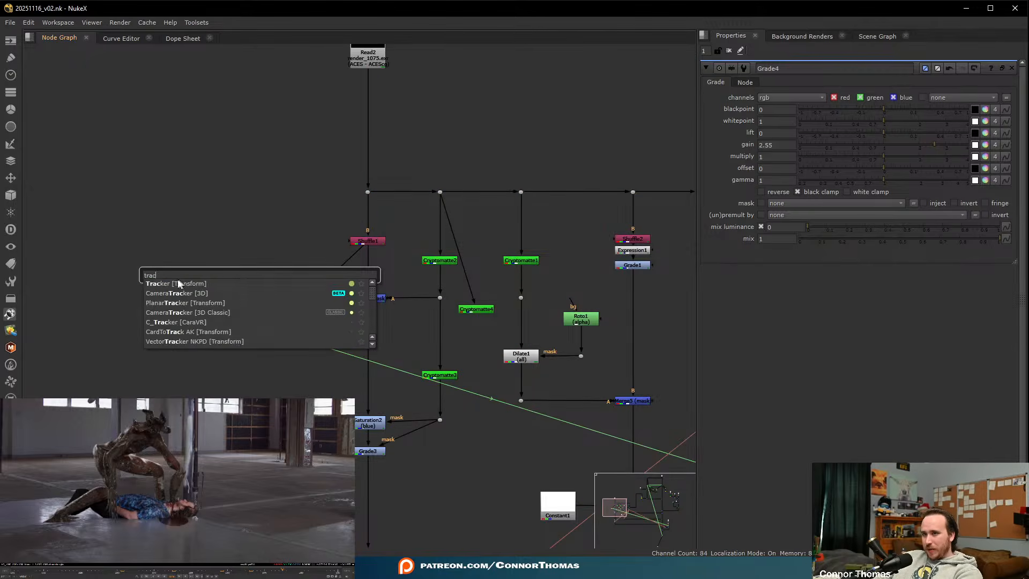
left_click(166, 286)
left_click_drag(250, 263, 363, 245)
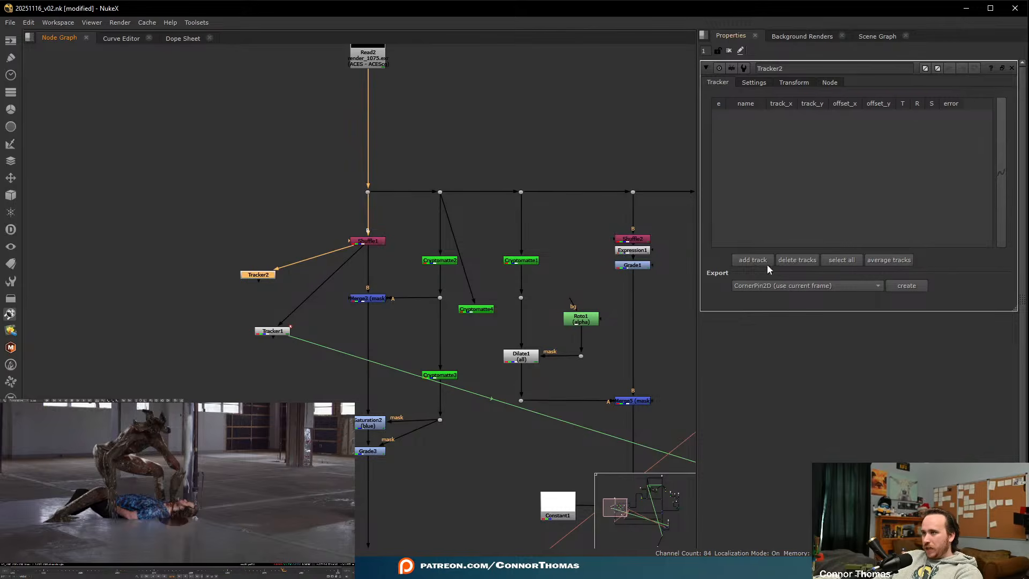
- Add a track to Tracker2, place it near the creature's head at about 854, 559, and view Tracker2's output
left_click(752, 262)
scroll(178, 482, "up", 3)
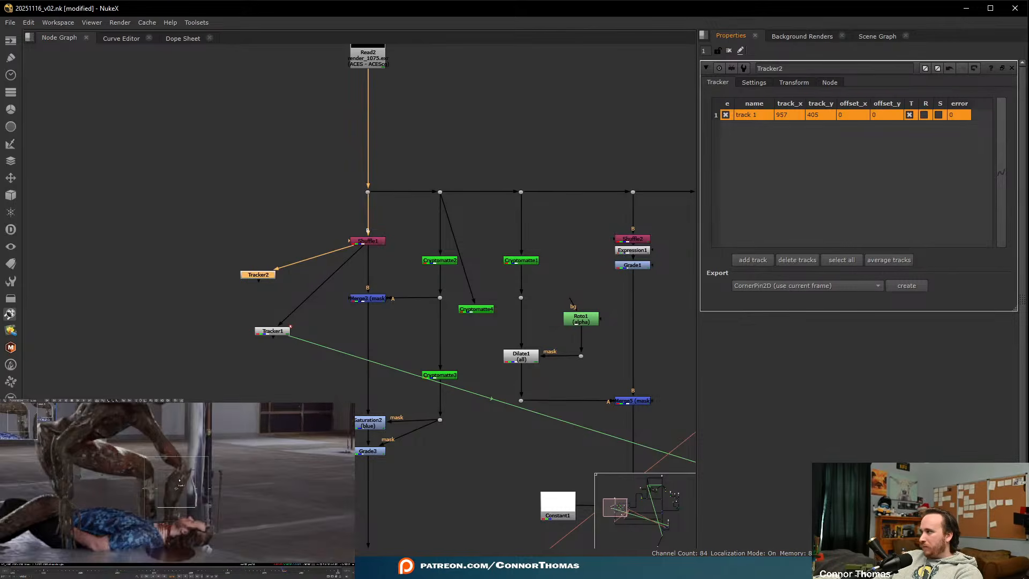
middle_click_drag(178, 482, 192, 510)
scroll(192, 510, "down", 3)
left_click_drag(191, 510, 153, 455)
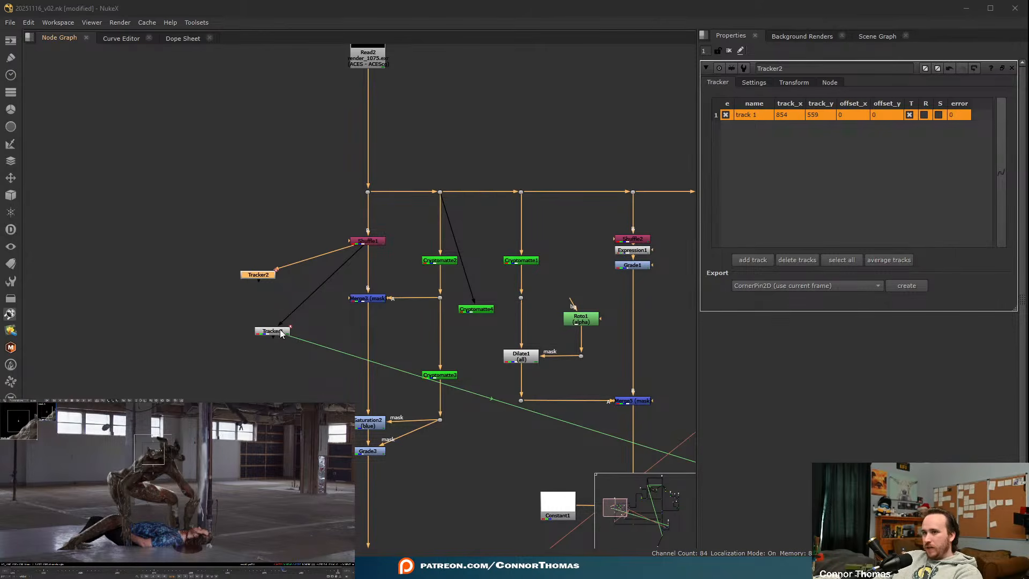
left_click(258, 275)
key("1")
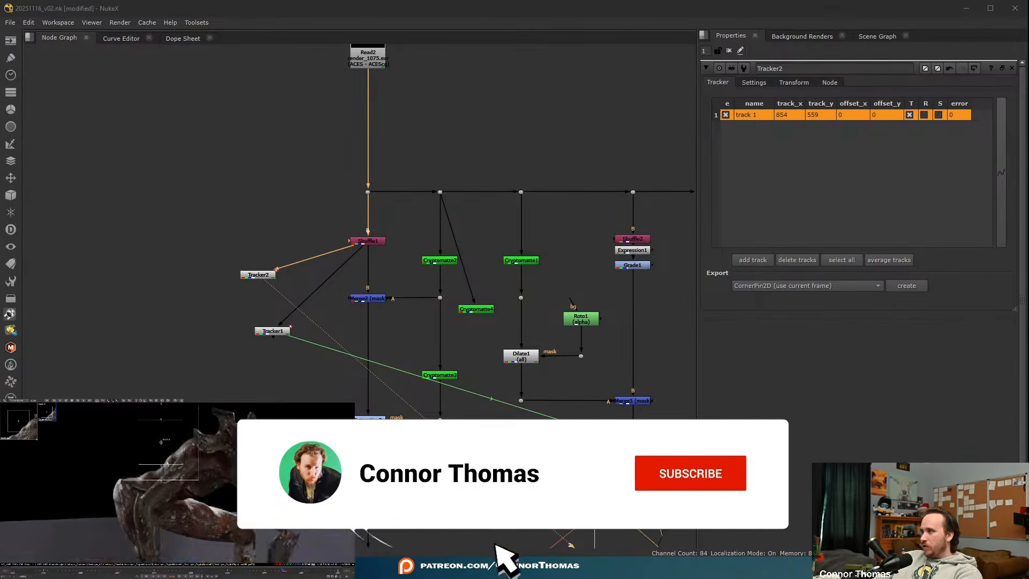
- Move Tracker2's track onto the creature's left lower head at about 905, 566 on frame 1075, and track it in both directions
left_click_drag(112, 465, 158, 467)
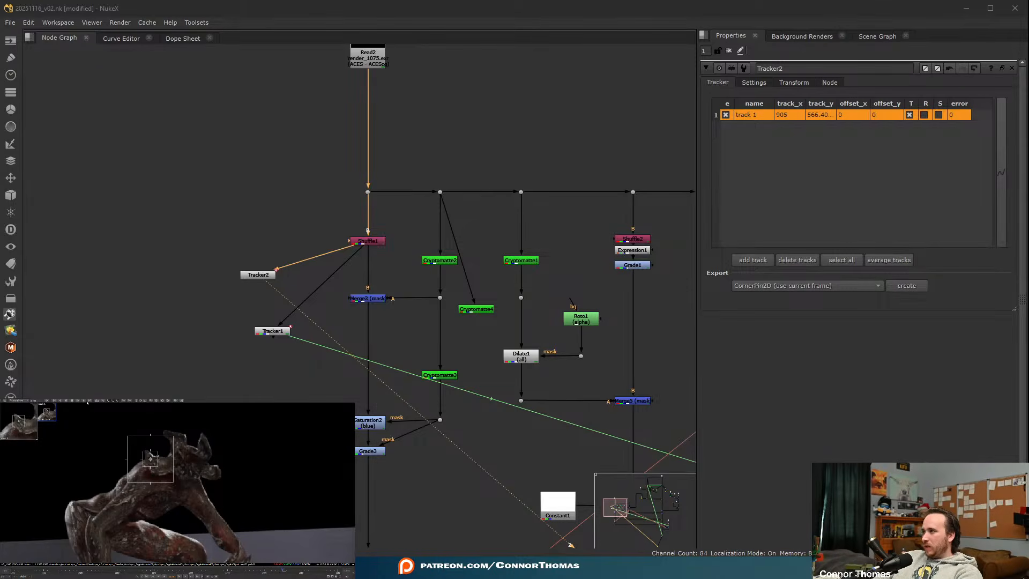
left_click(78, 401)
left_click(77, 401)
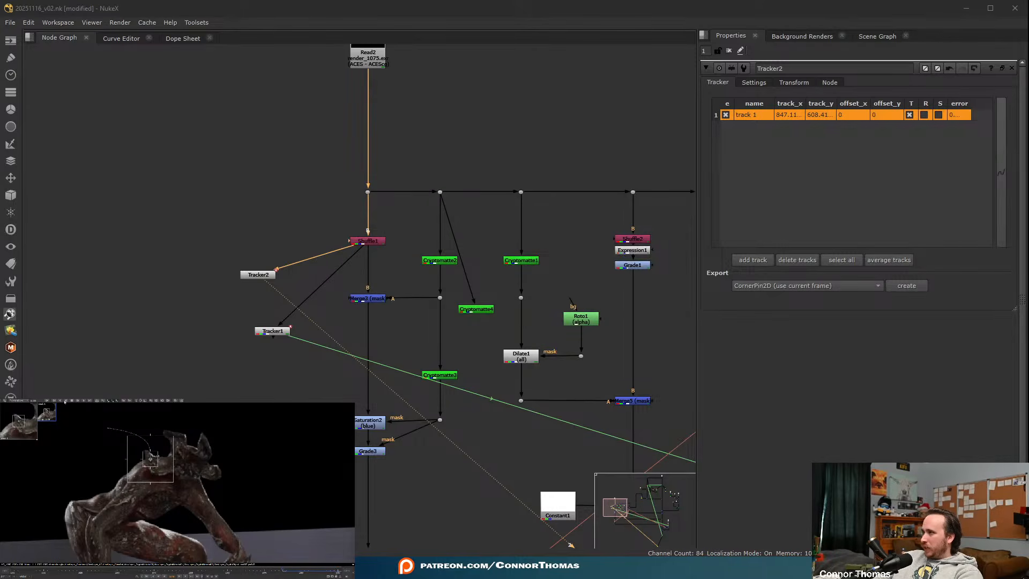
left_click(73, 401)
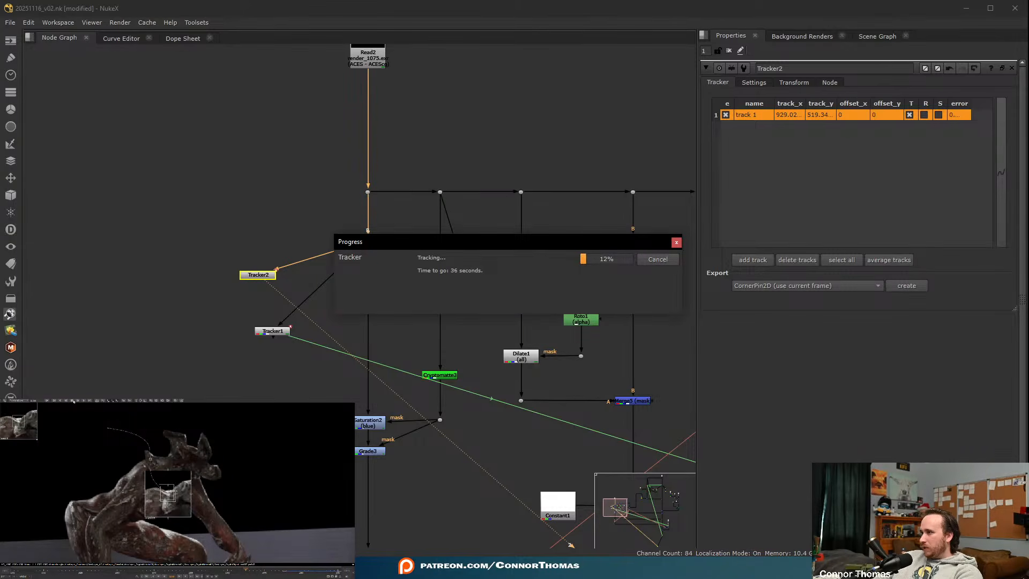
left_click(215, 570)
left_click(283, 573)
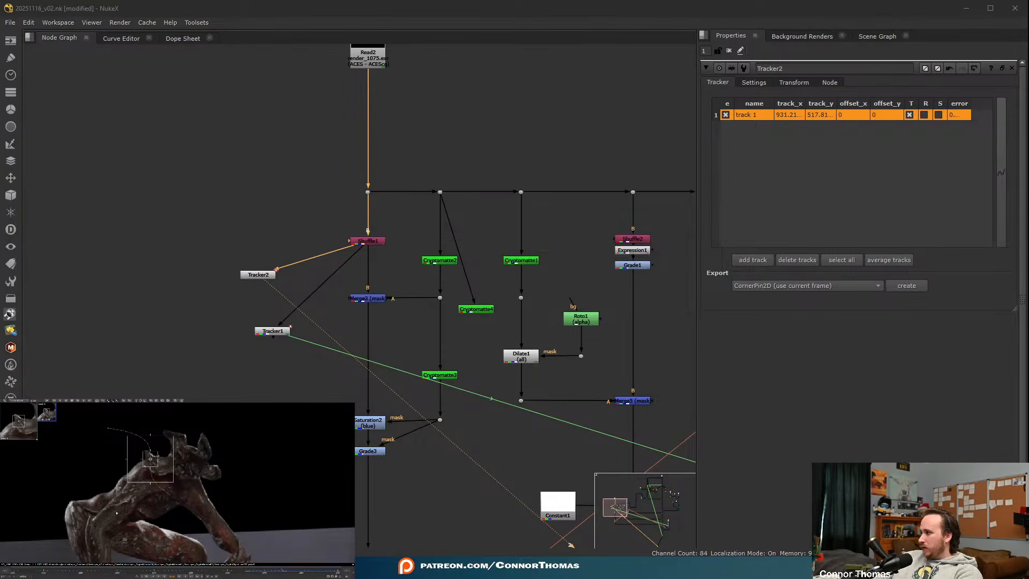
- Rename the first Tracker2 track as left-bt and disable its translate (T) option
double_click(747, 114)
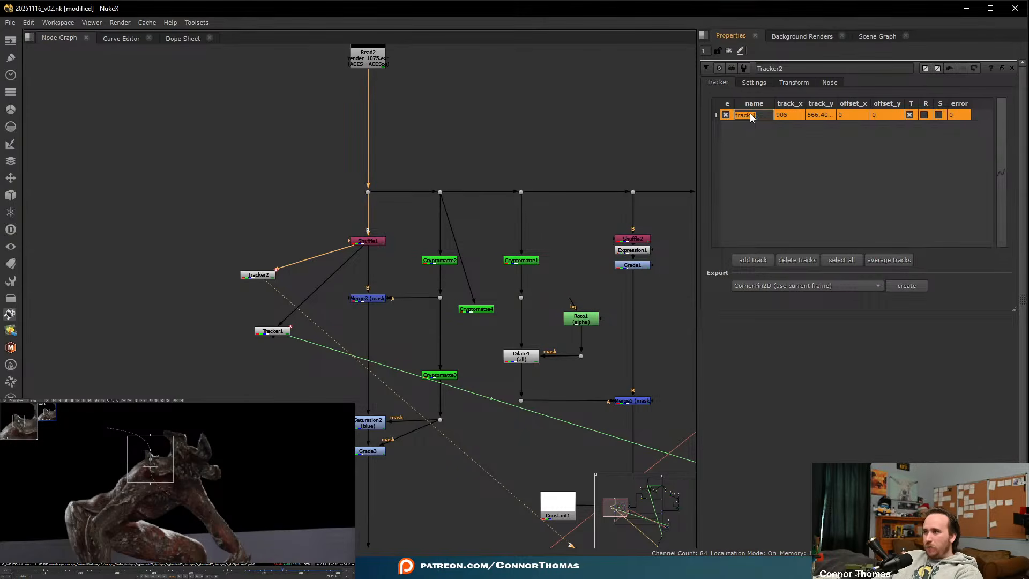
key("BackSpace")
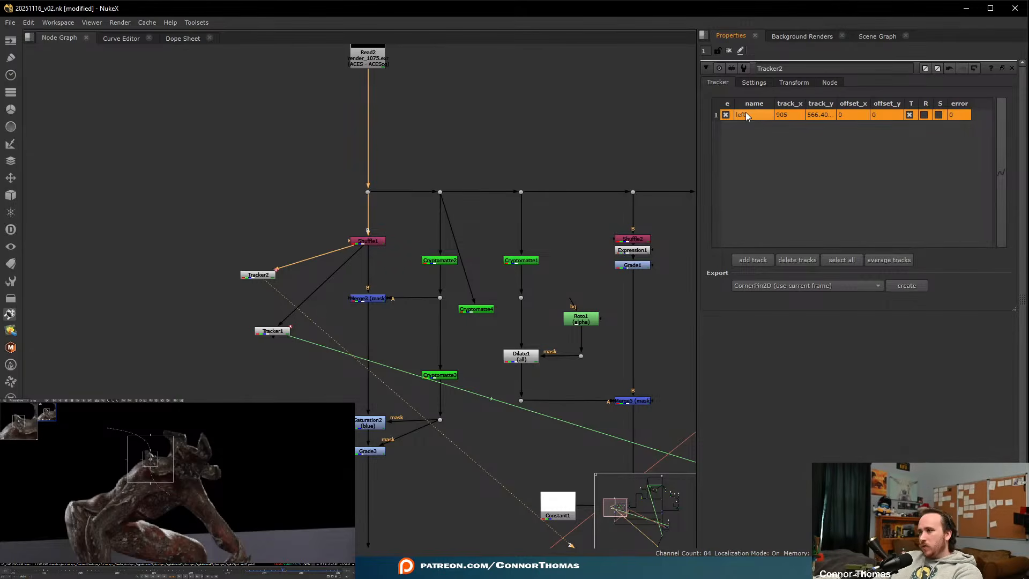
double_click(745, 112)
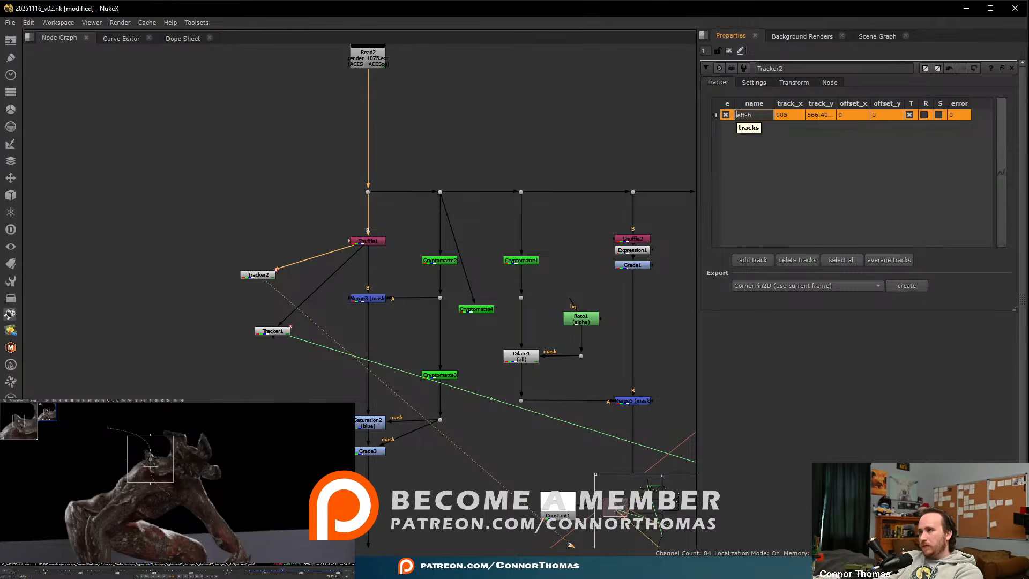
left_click(756, 143)
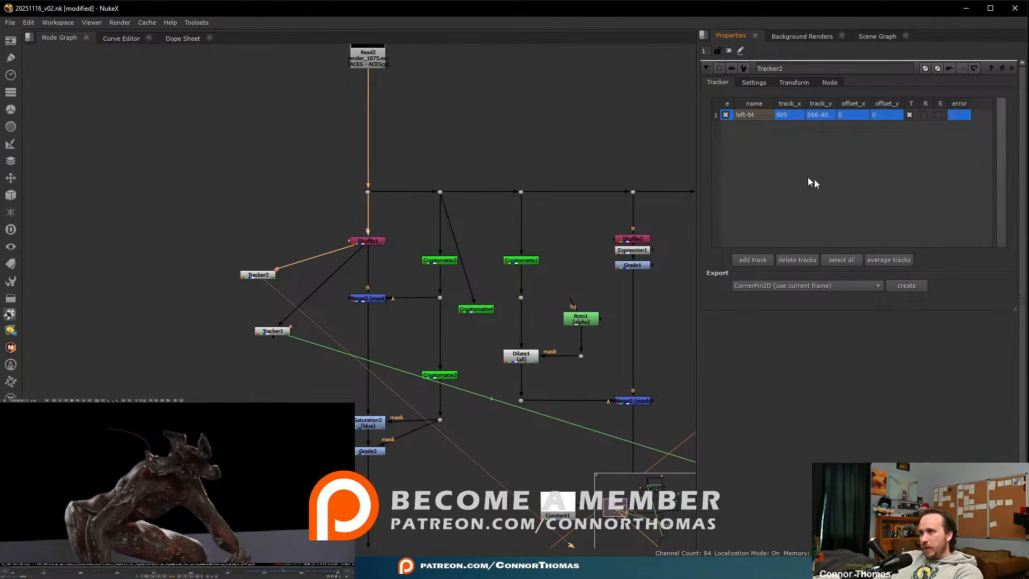
left_click(910, 114)
left_click(790, 230)
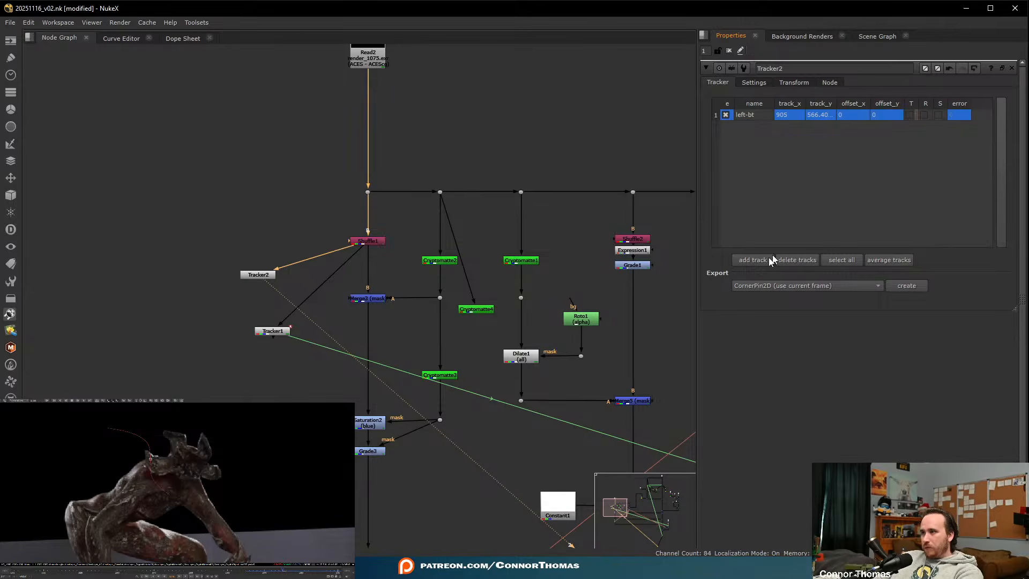
- Add a second track at the right lower side of the creature's head, about 991, 553, and track it both ways from frame 1075
left_click(176, 472, "ctrl+alt")
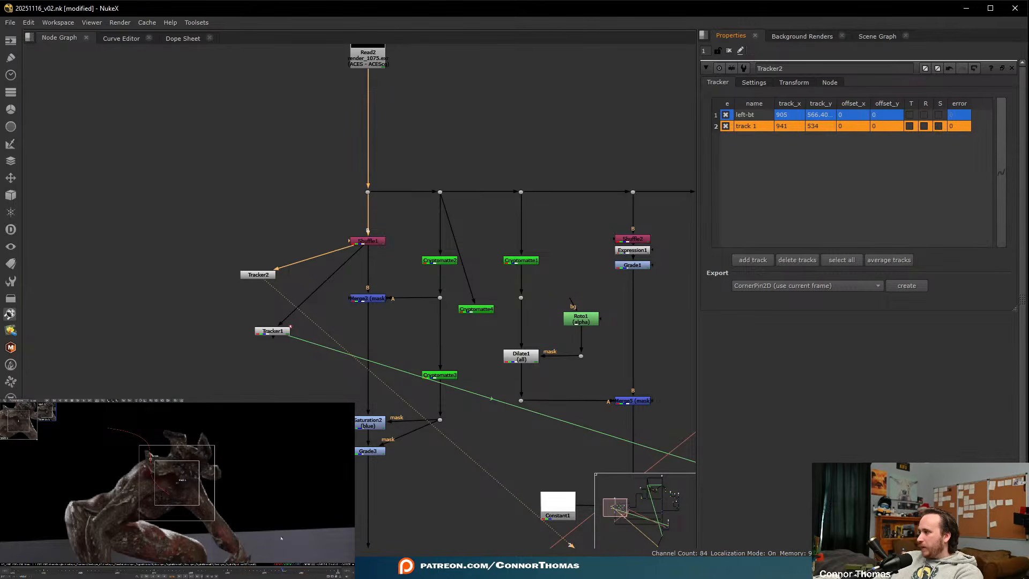
left_click_drag(202, 505, 216, 472)
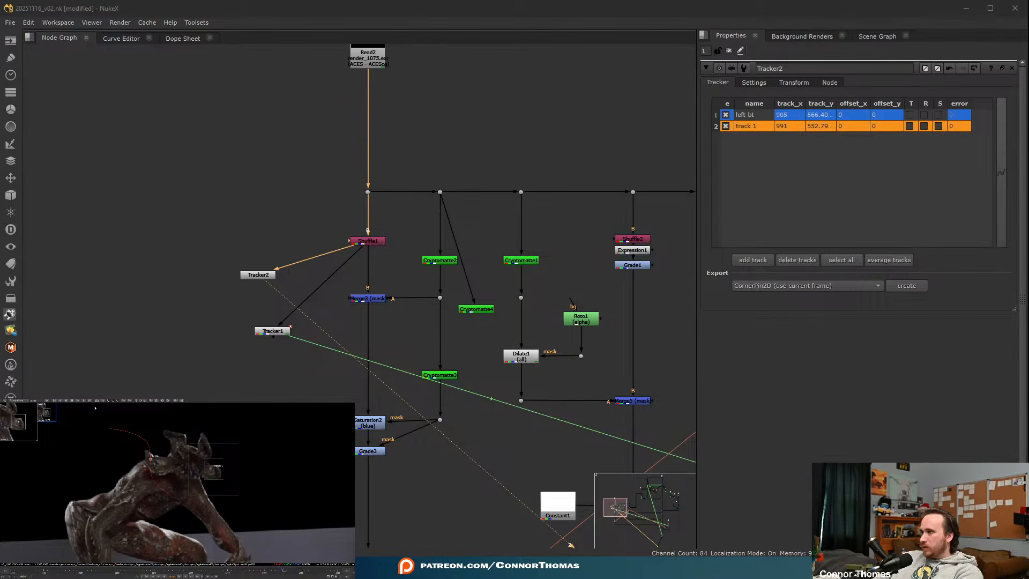
left_click(84, 401)
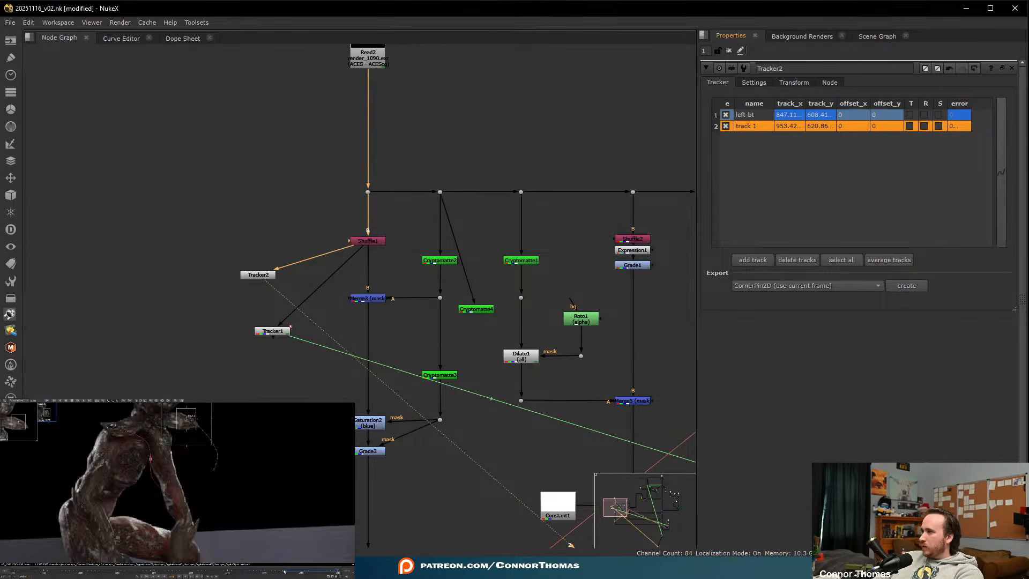
left_click(284, 572)
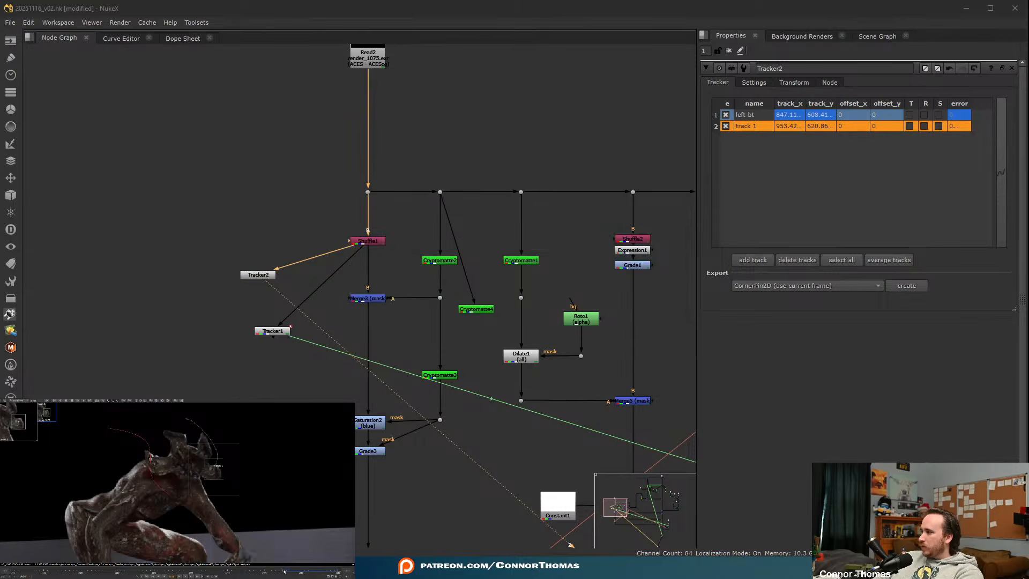
left_click(73, 401)
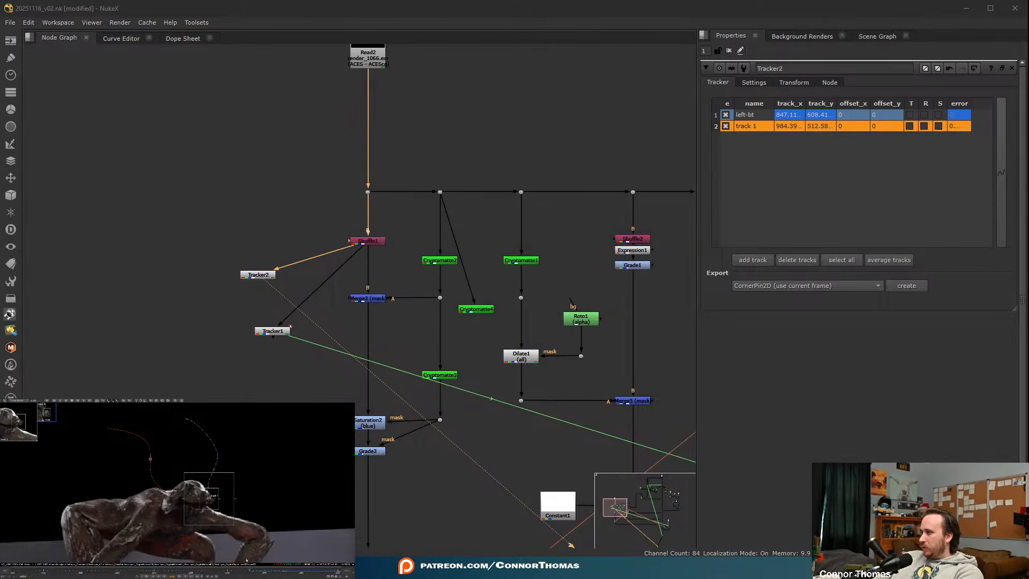
left_click(285, 571)
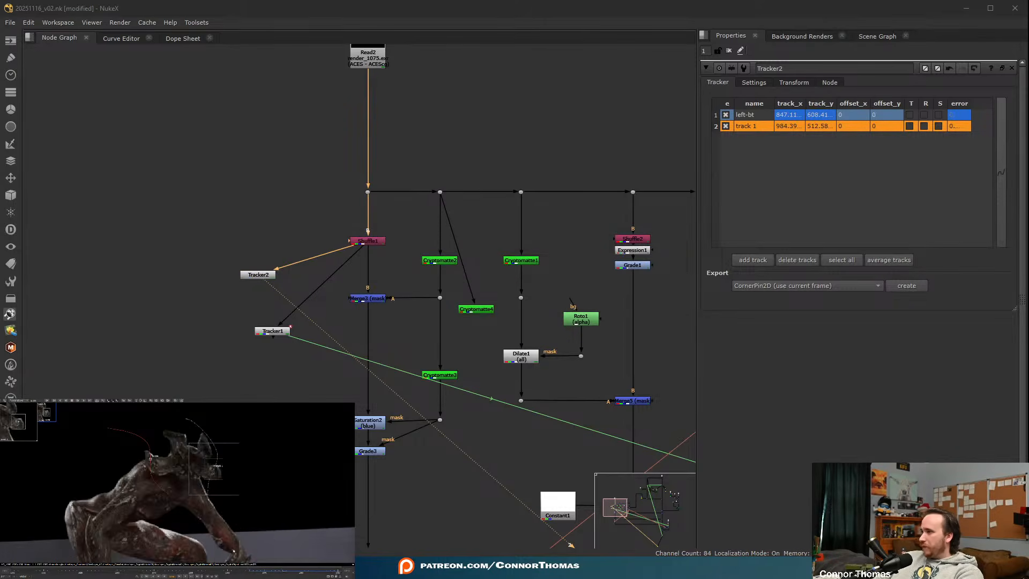
- Rename the second Tracker2 track as right-bt
double_click(752, 126)
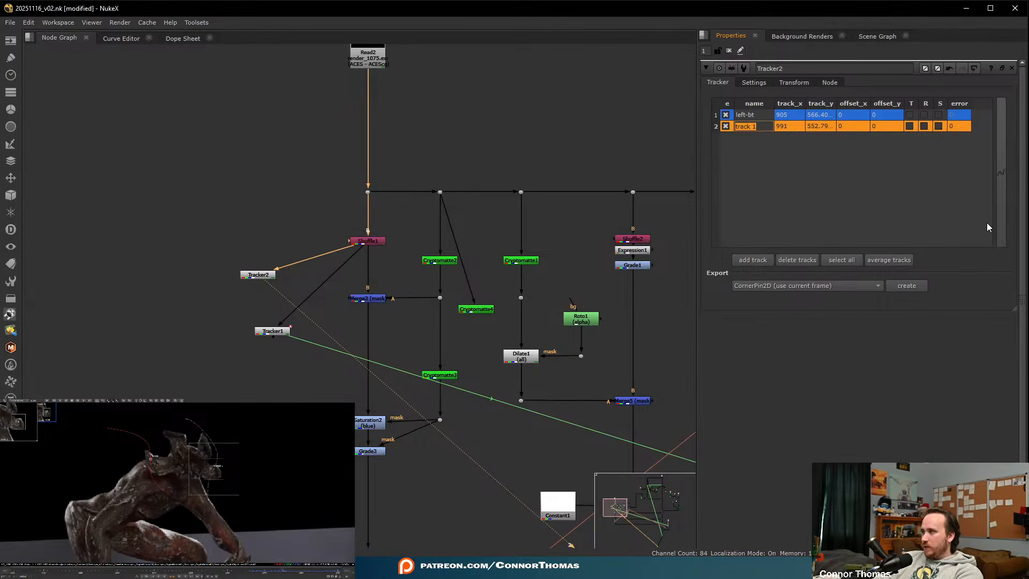
type("right-")
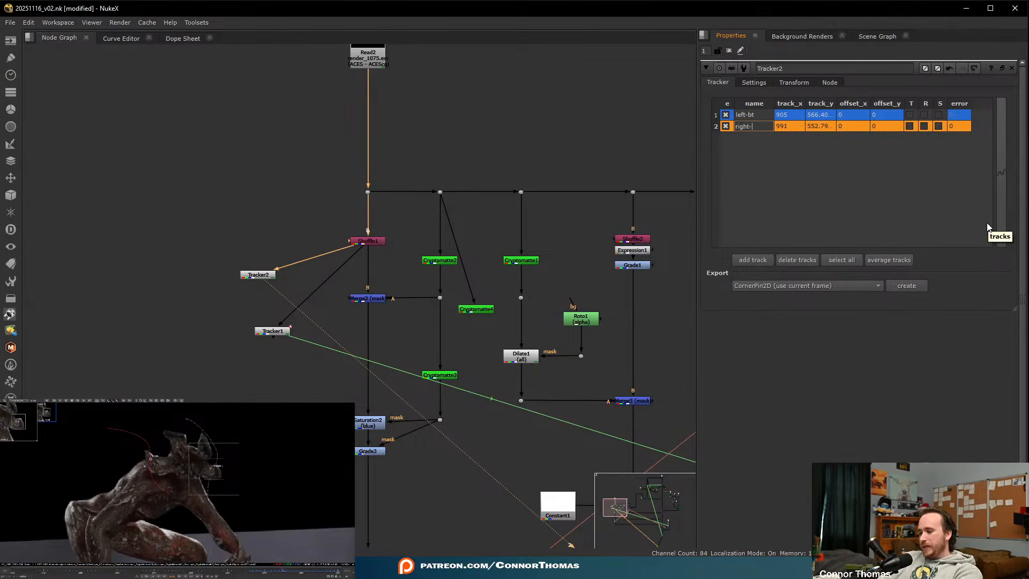
type("bt")
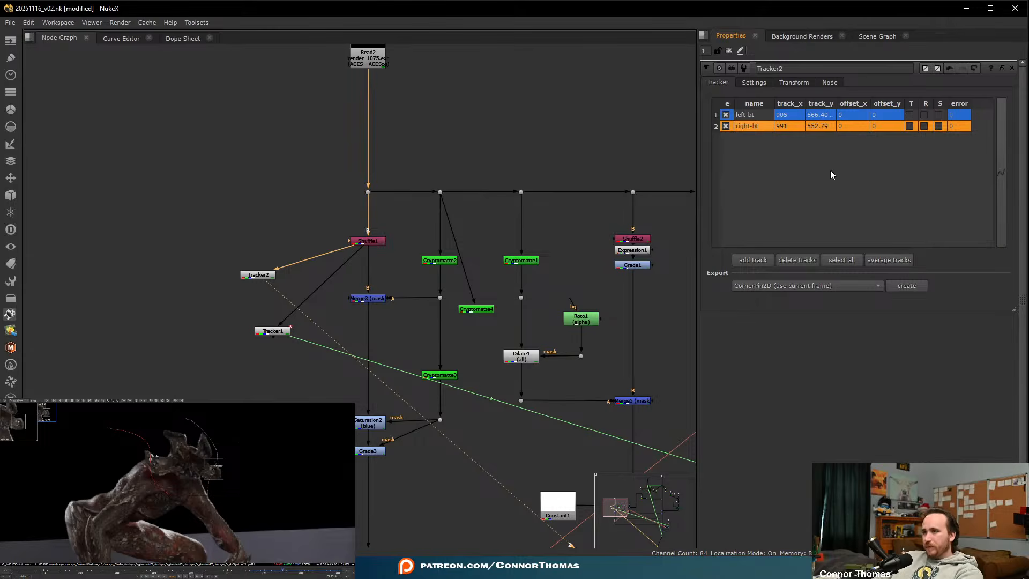
key("Return")
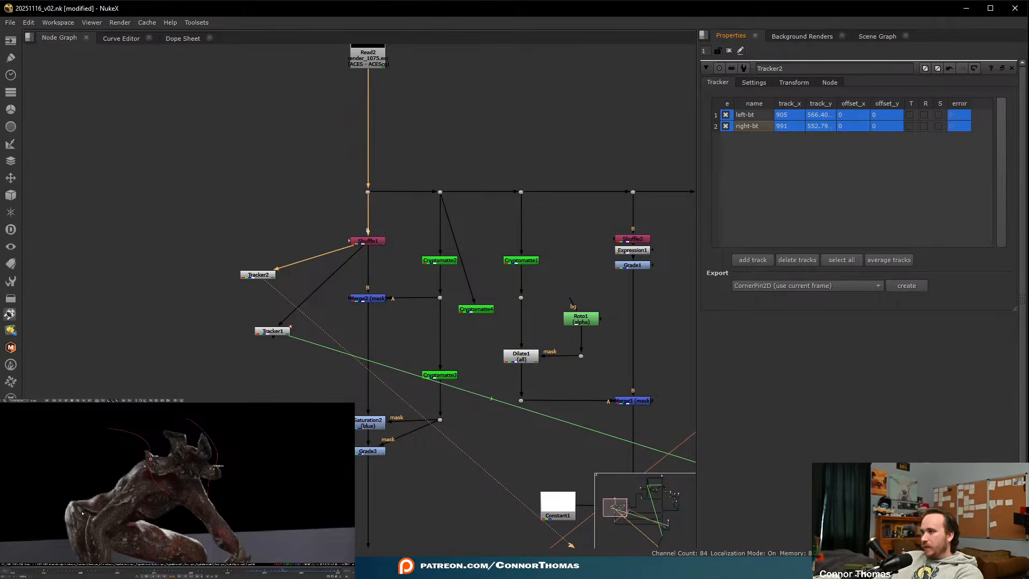
- Add a third track at the upper left of the creature's head, about 942, 594, and track it both ways from frame 1075
left_click(751, 259)
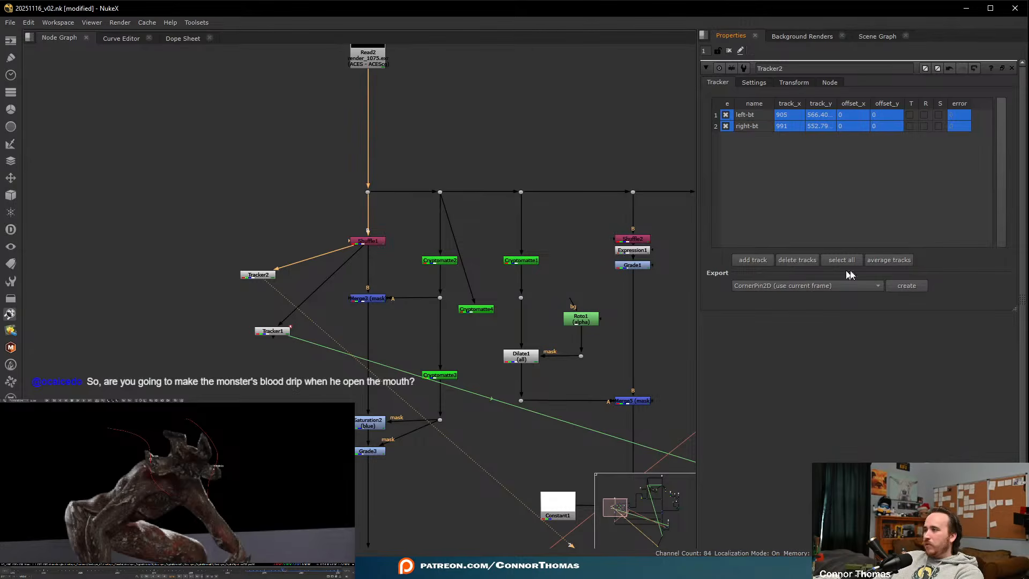
left_click_drag(178, 445, 178, 439)
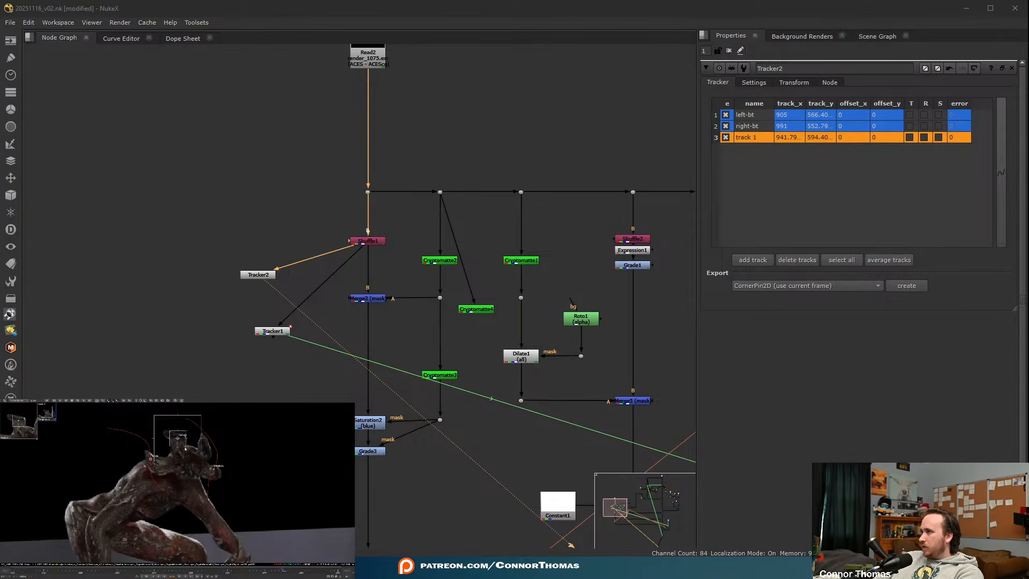
left_click(85, 401)
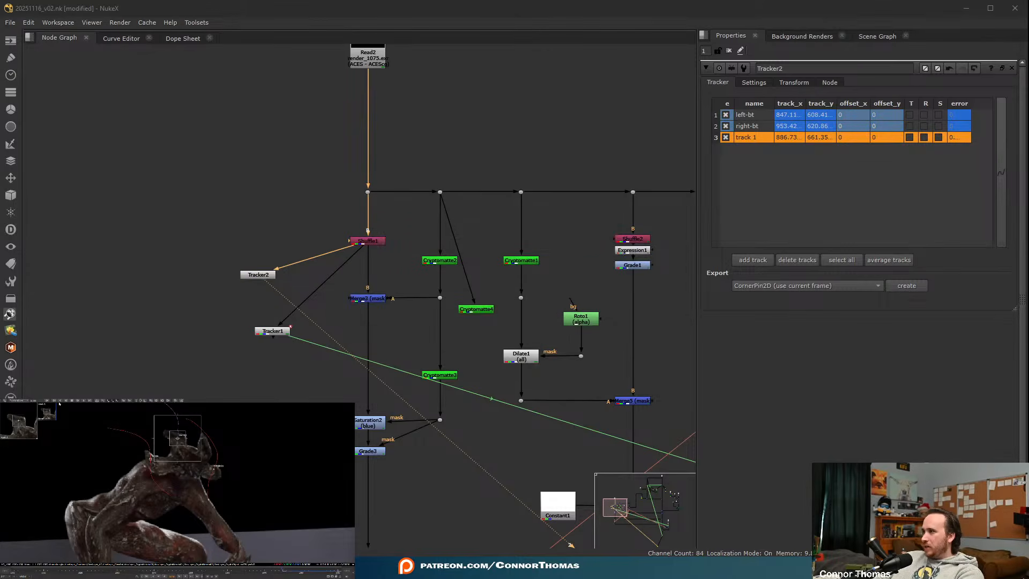
left_click(62, 400)
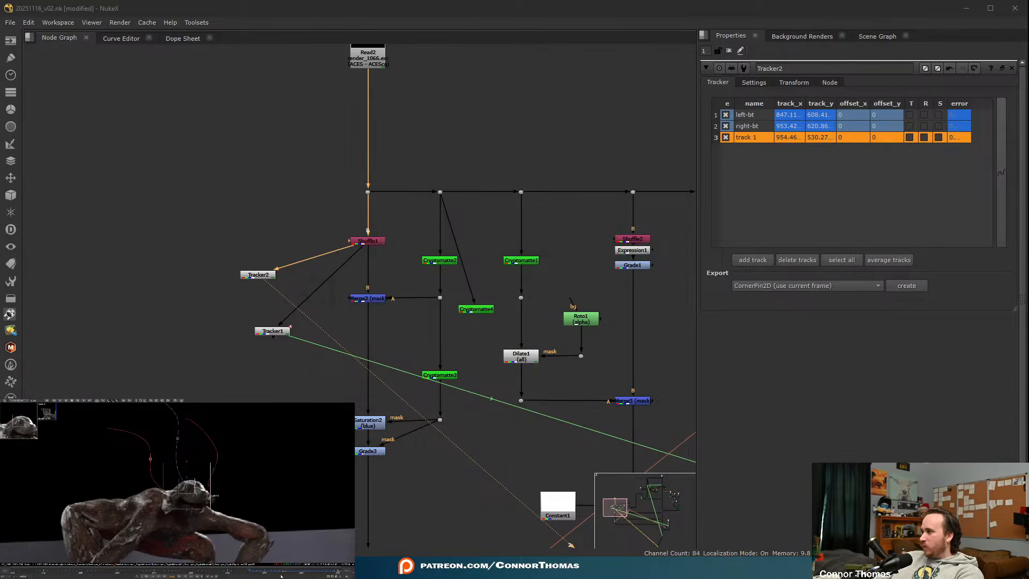
left_click(284, 572)
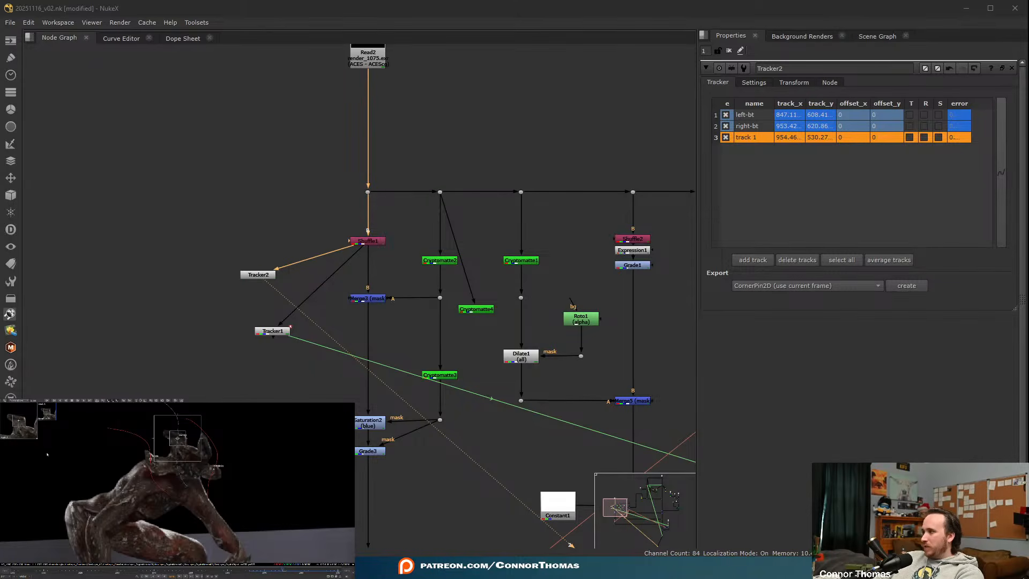
- Rename the third Tracker2 track as left-tp
left_click(898, 153)
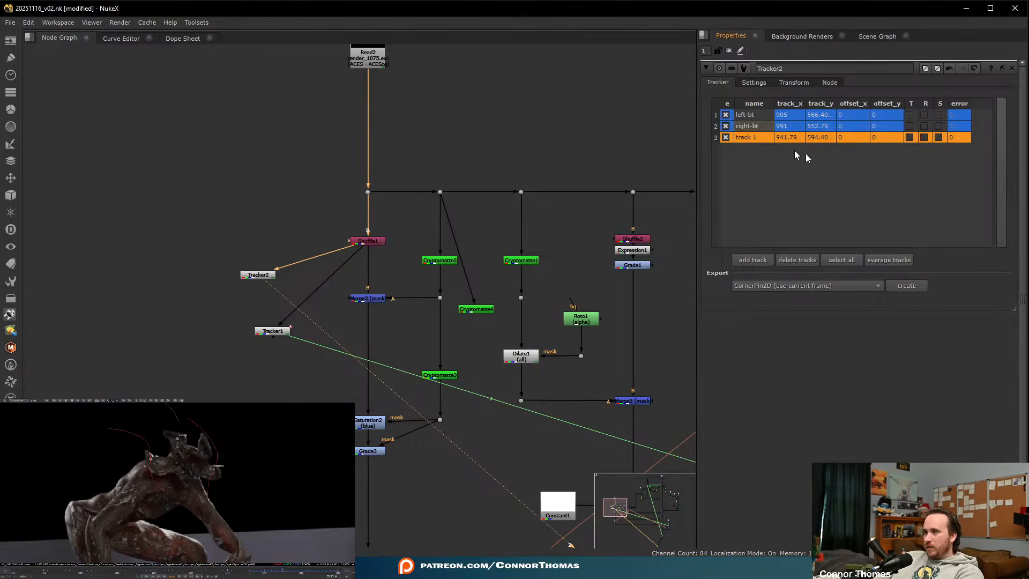
left_click(747, 140)
double_click(747, 138)
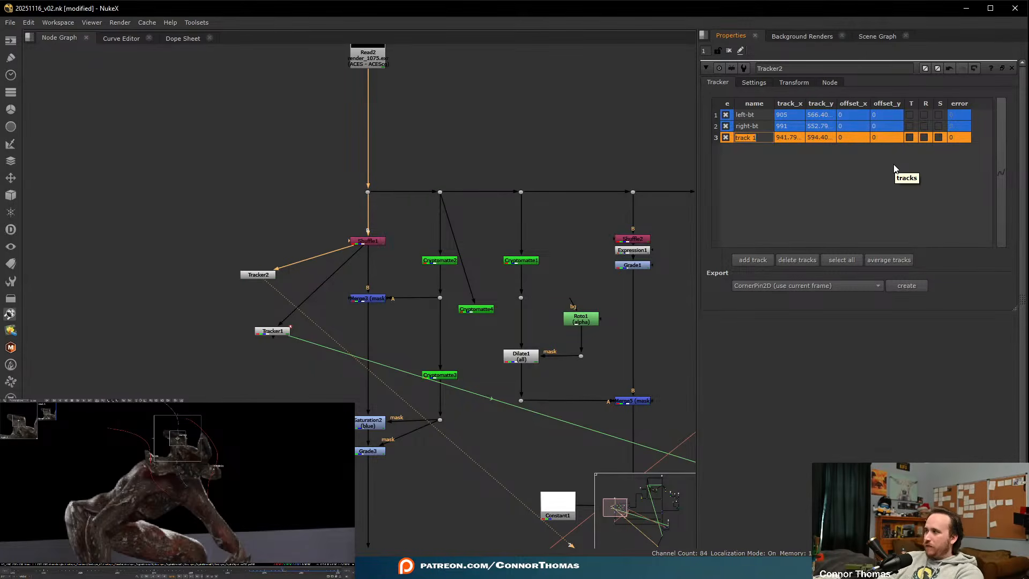
type("left")
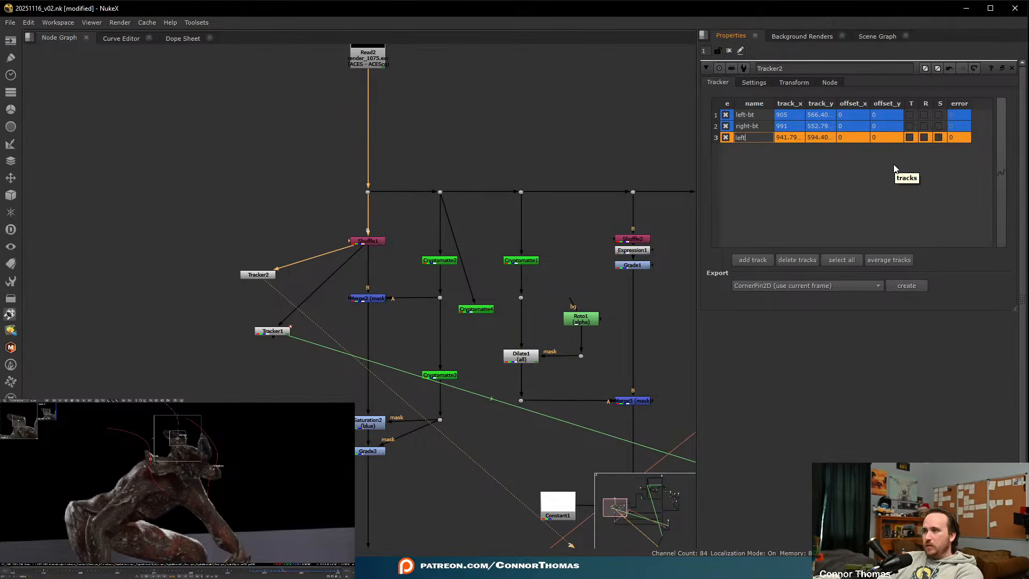
type("-tp")
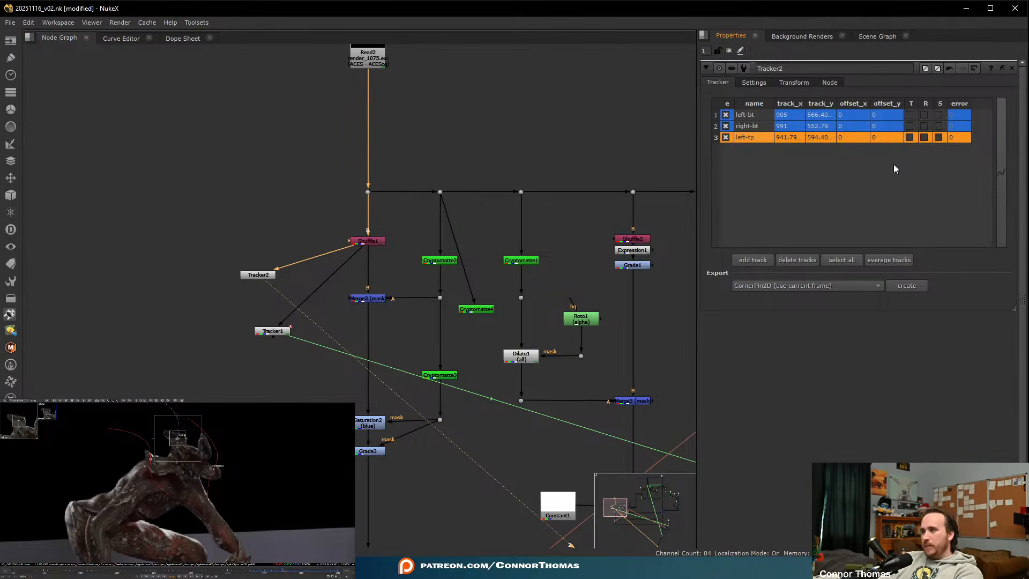
- Add a fourth track at the upper right of the creature's head, about 978, 587, and track it forward from frame 1075
left_click(753, 260)
left_click_drag(177, 484, 211, 451)
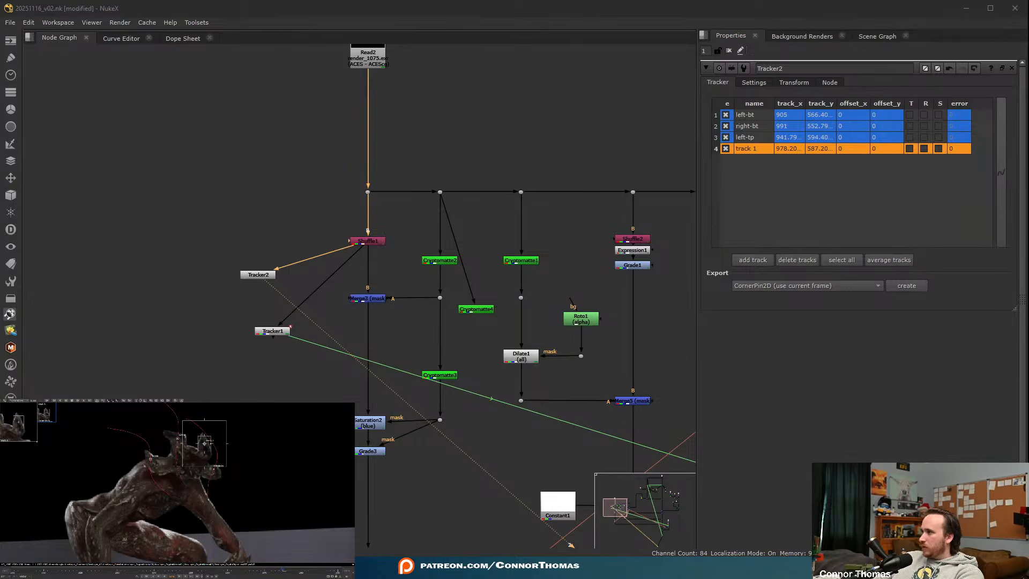
left_click(83, 401)
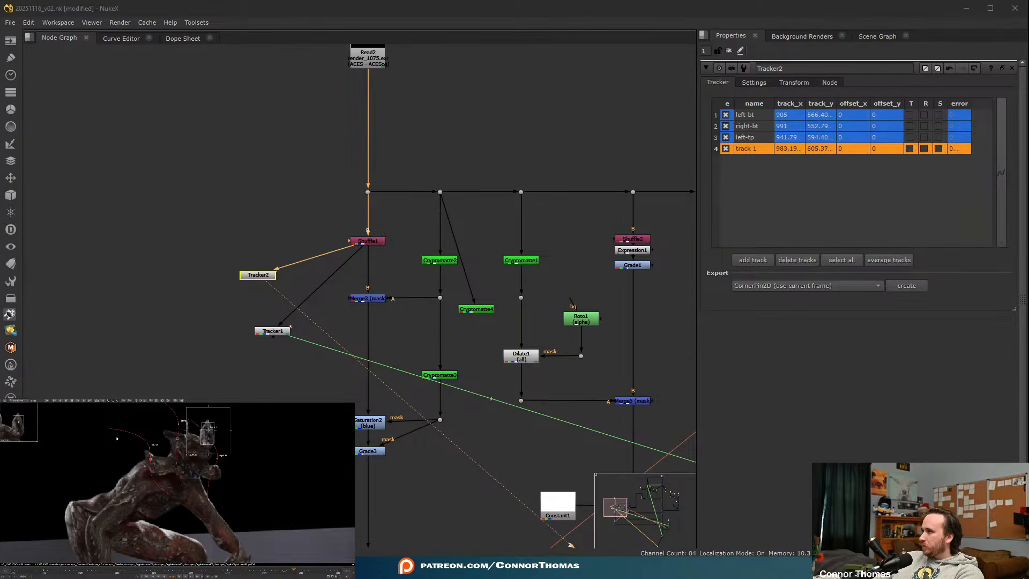
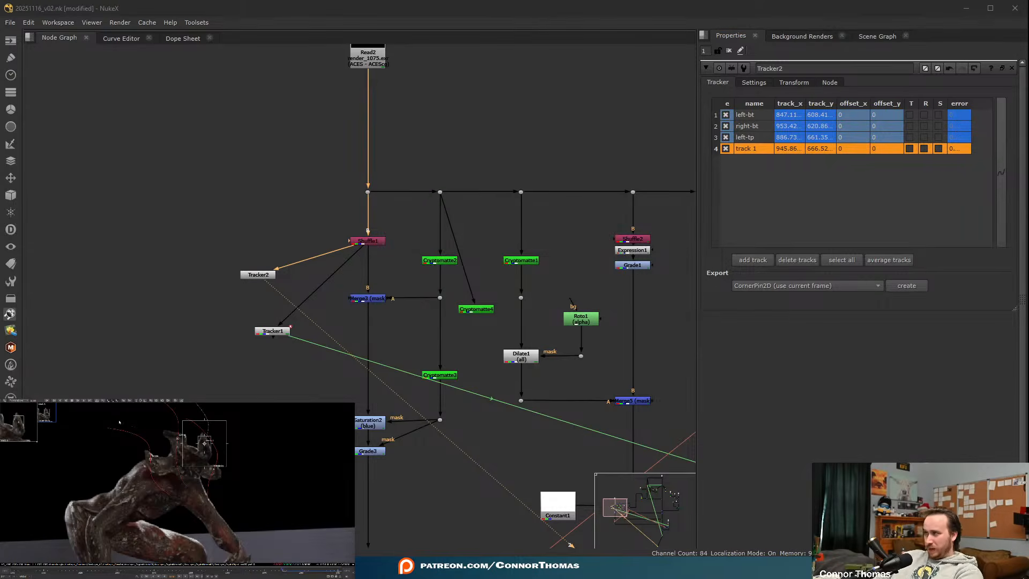
- Track the fourth track backward from frame 1075 to frame 1067, and move the playhead back toward the starting frame
left_click(73, 401)
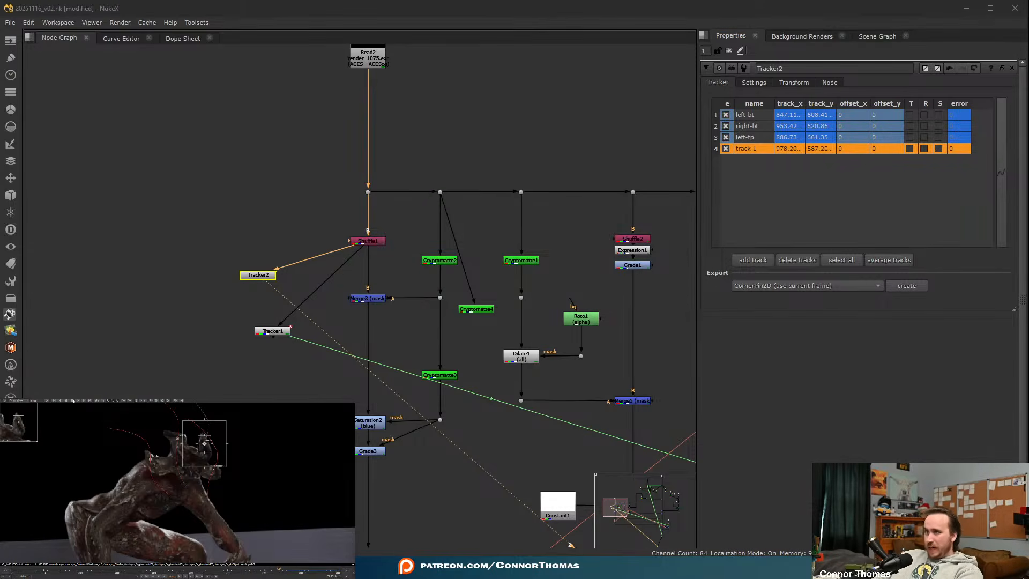
left_click(73, 401)
left_click(73, 401)
left_click(73, 401)
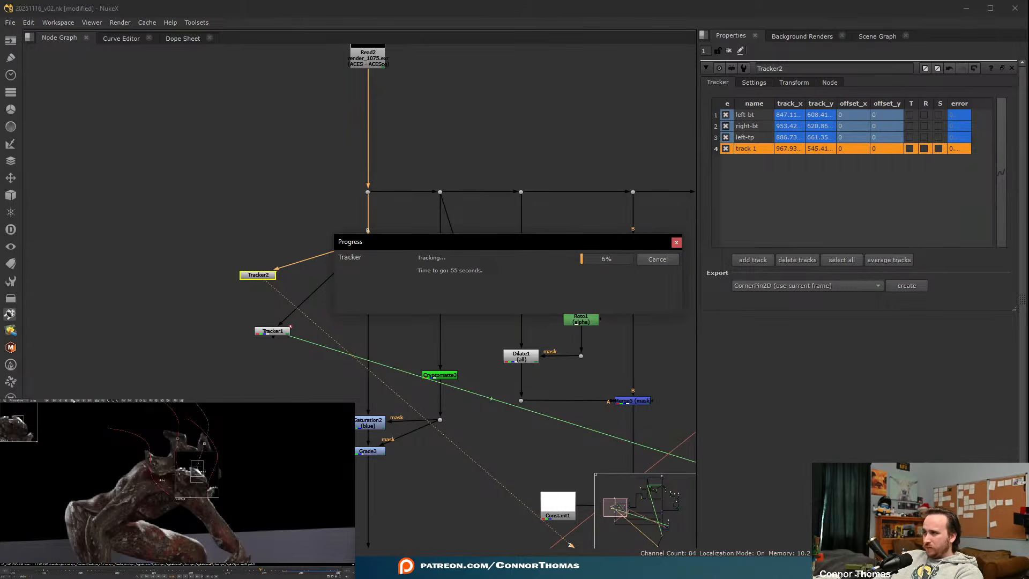
left_click(73, 401)
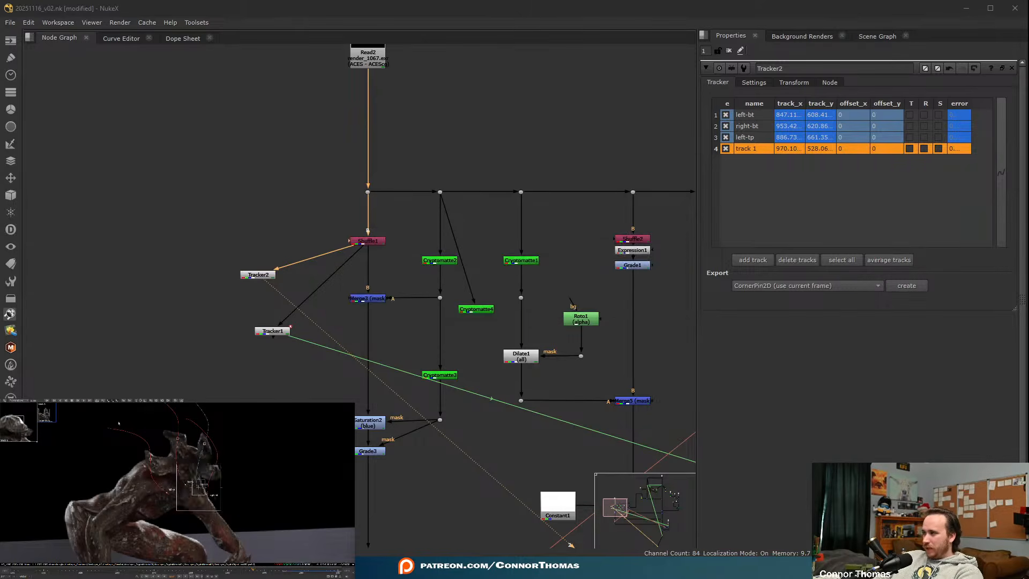
left_click(270, 572)
left_click(285, 572)
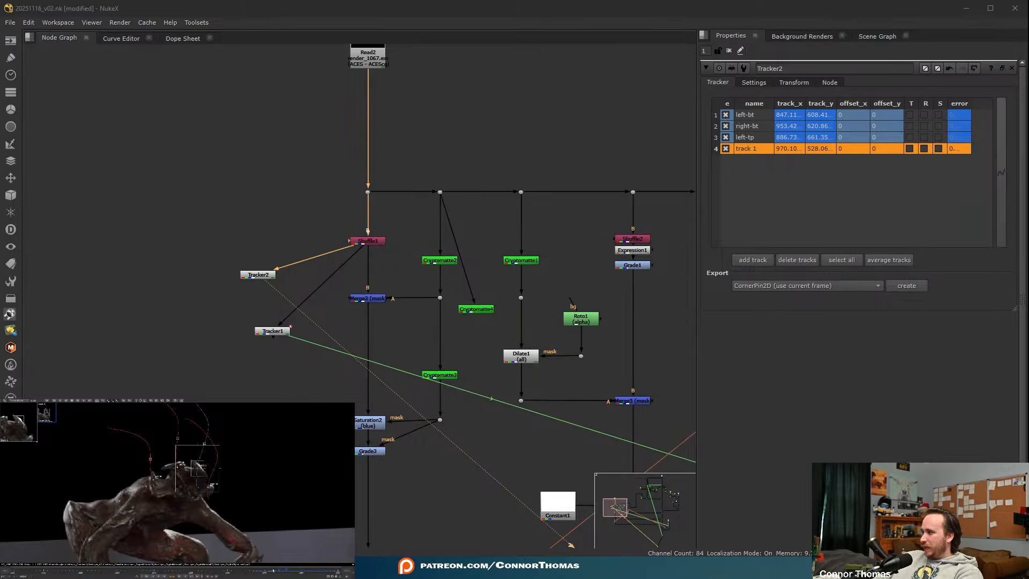
- Add a fifth track to Tracker2 at frame 1073, near the lower center of the creature's head at about 954, 526
left_click(859, 200)
scroll(208, 470, "down", 5)
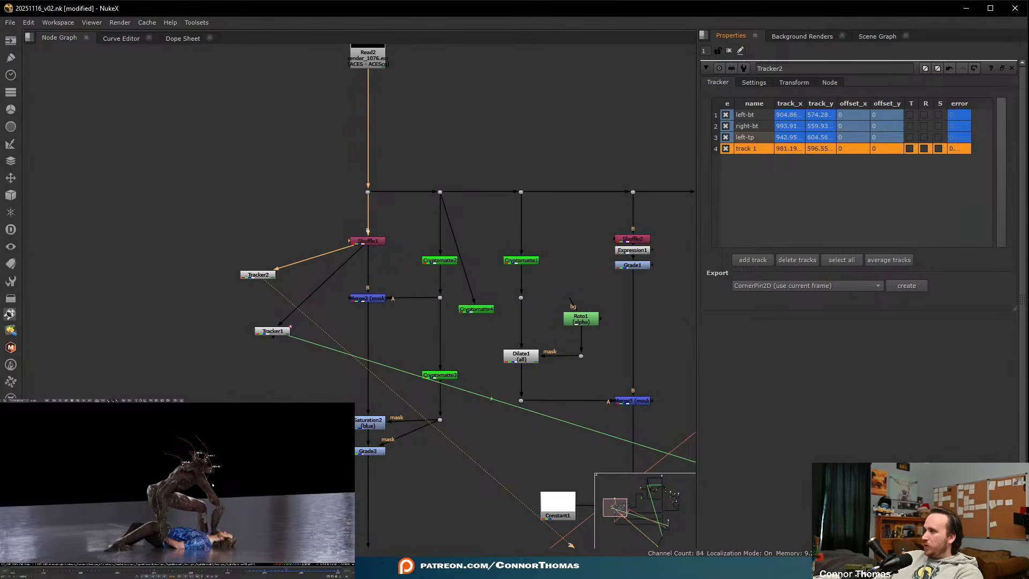
scroll(210, 465, "up", 5)
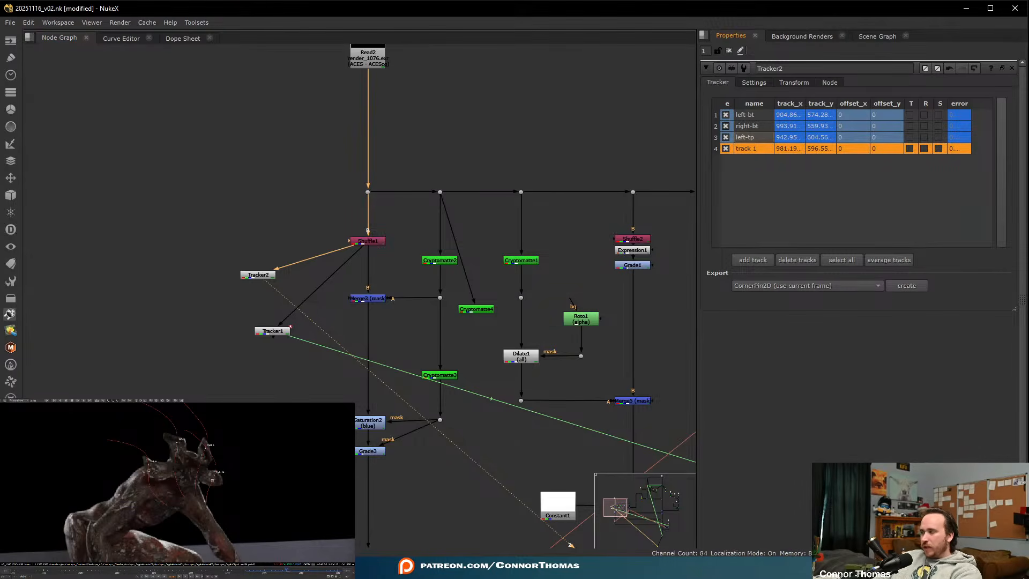
left_click_drag(288, 569, 276, 570)
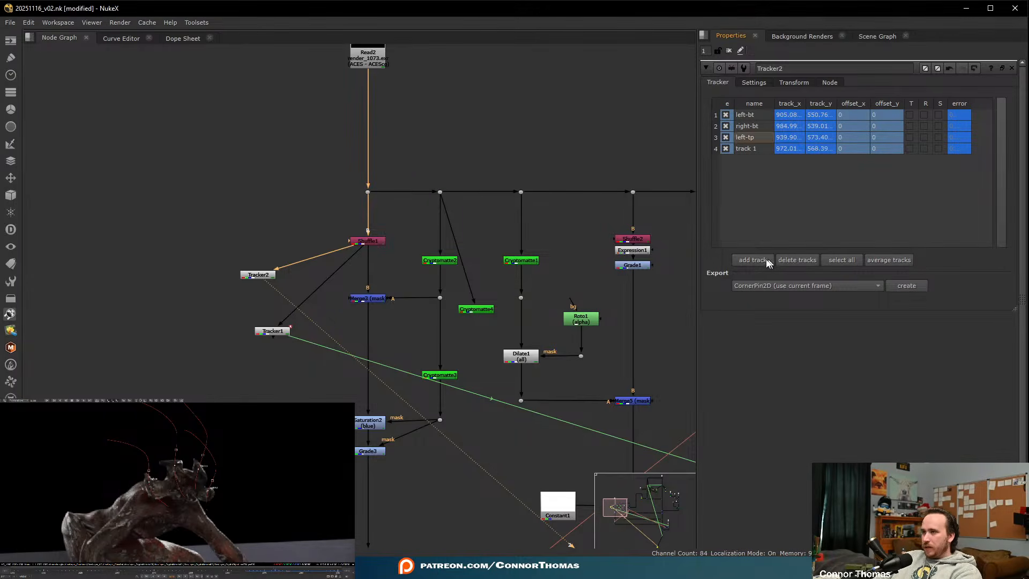
left_click(753, 260)
left_click_drag(176, 484, 184, 501)
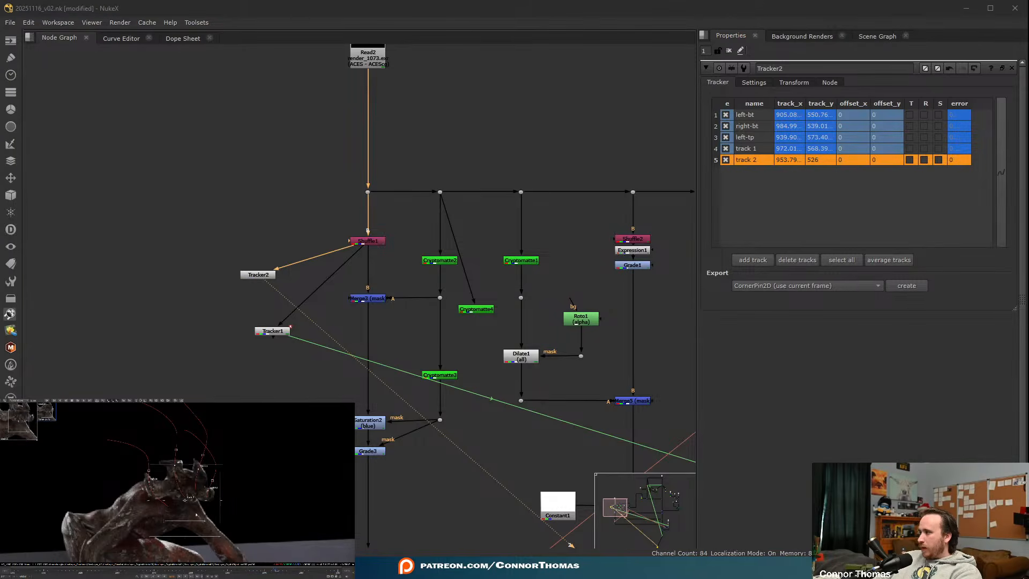
left_click(84, 401)
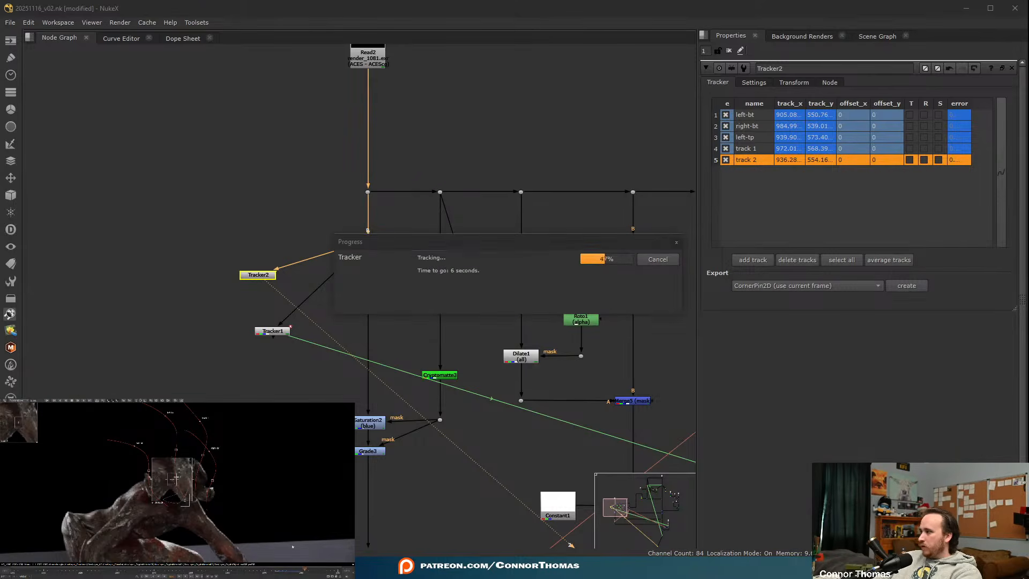
key("Escape")
left_click(275, 570)
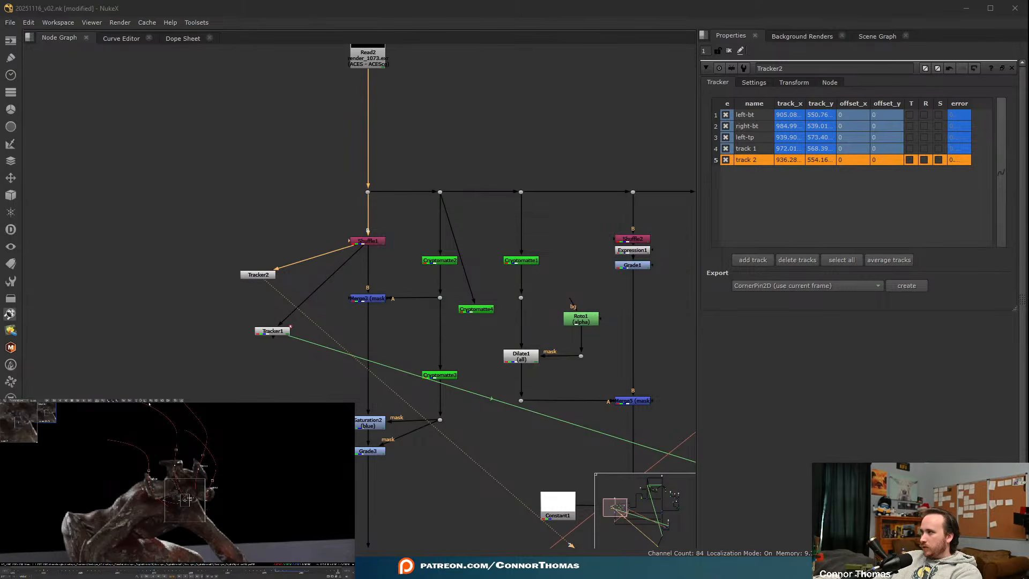
left_click(170, 402)
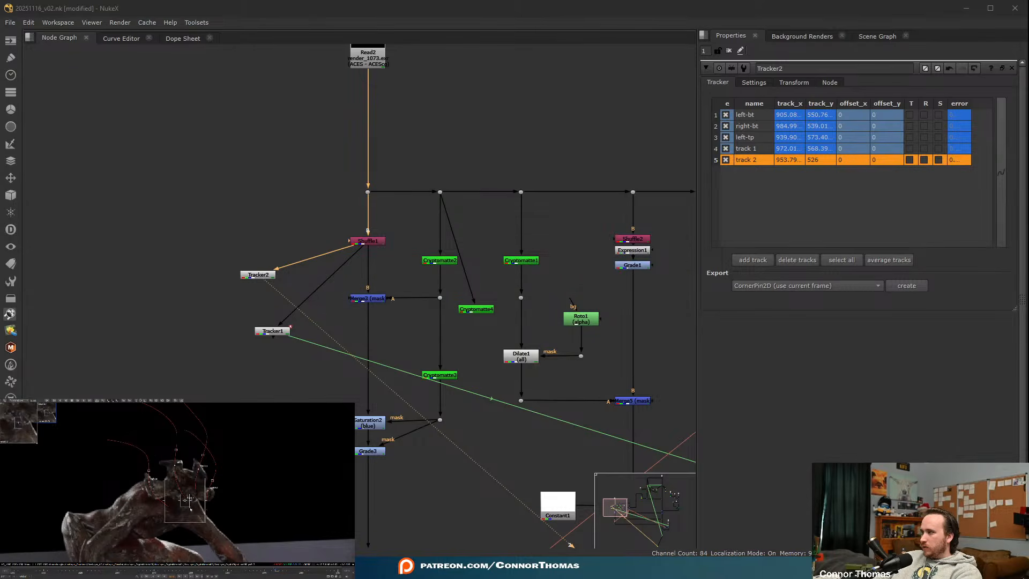
- Reposition the fifth track at about 947, 530 on frame 1073 and track it forward and backward from there
mouse_move(190, 507)
left_mouse_down()
mouse_move(197, 513)
mouse_move(181, 498)
left_mouse_up()
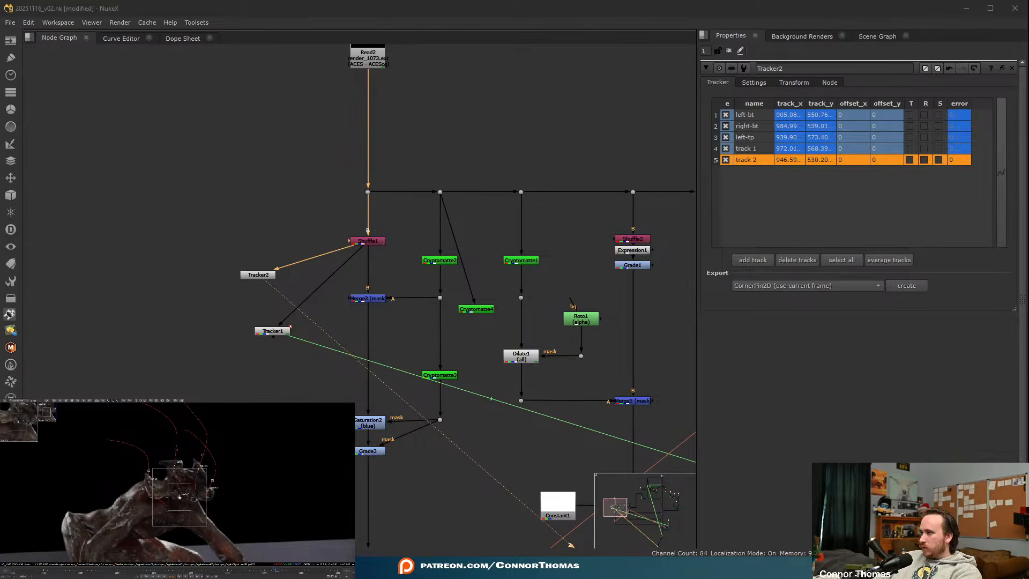
left_click(83, 401)
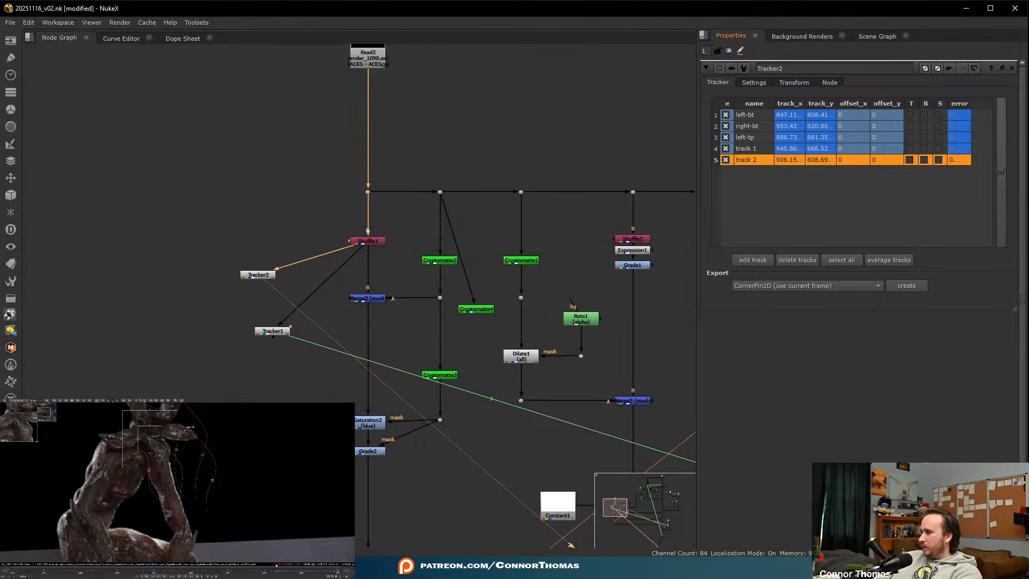
left_click(275, 570)
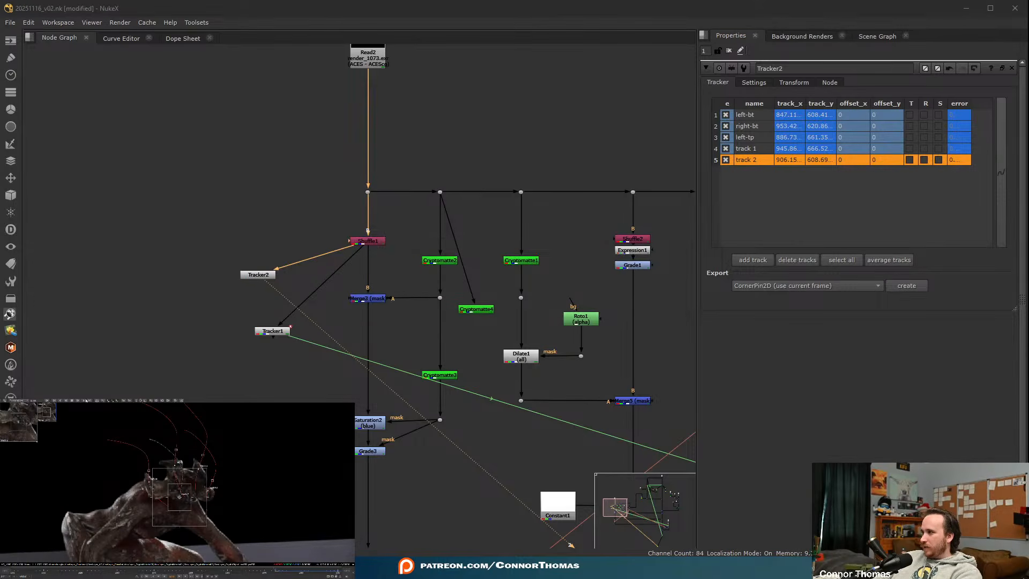
left_click(72, 402)
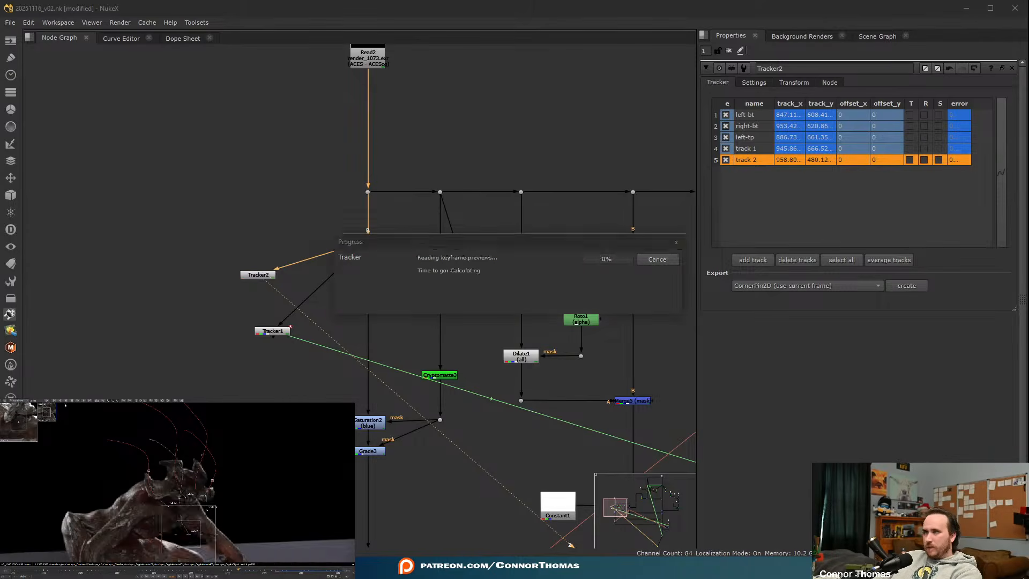
- Switch to ActionVFX in the browser and look through the Bleeding Wounds assets
mouse_move(372, 568)
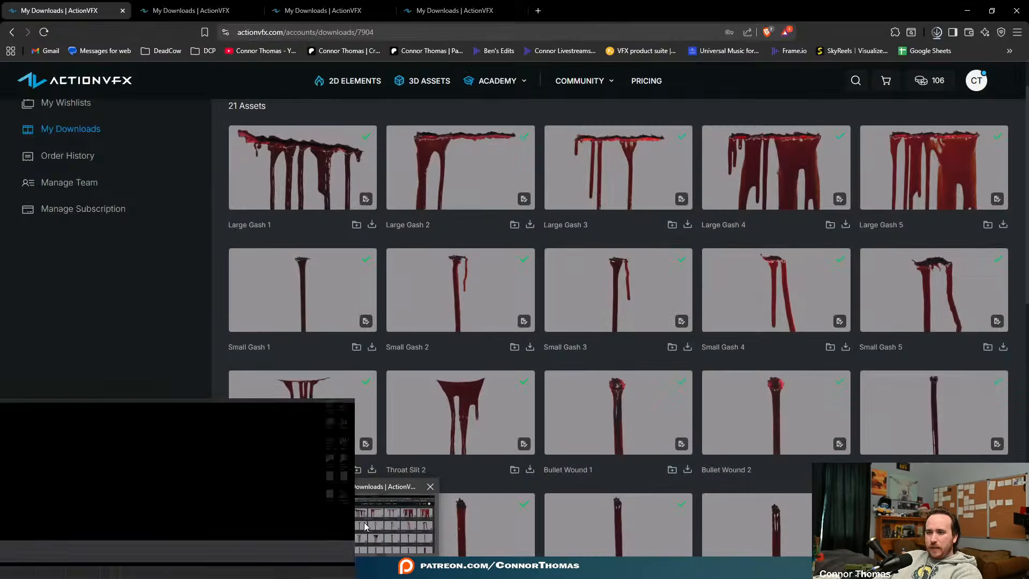
left_click(365, 523)
scroll(589, 204, "down", 5)
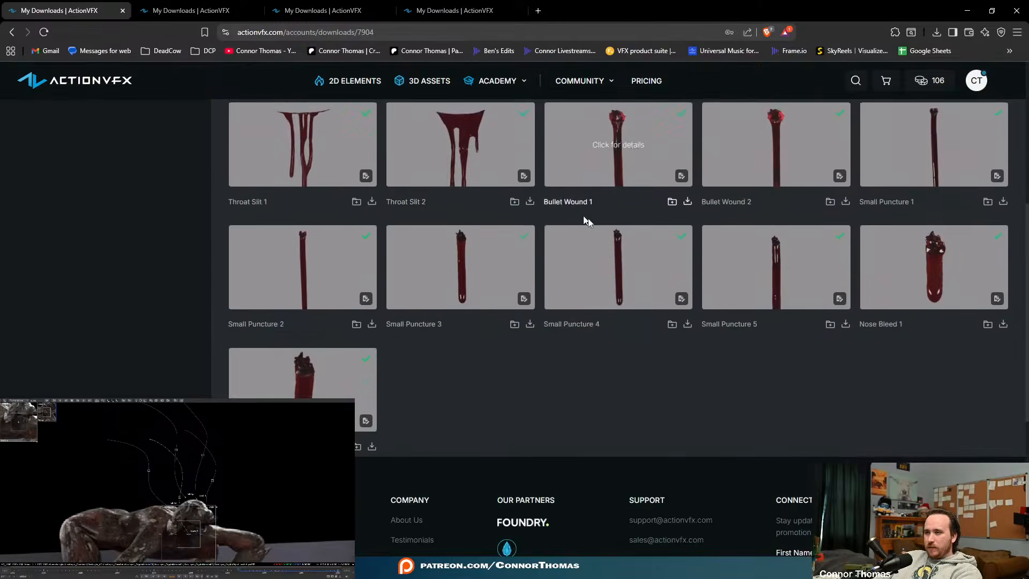
scroll(609, 237, "up", 2)
scroll(610, 237, "up", 4)
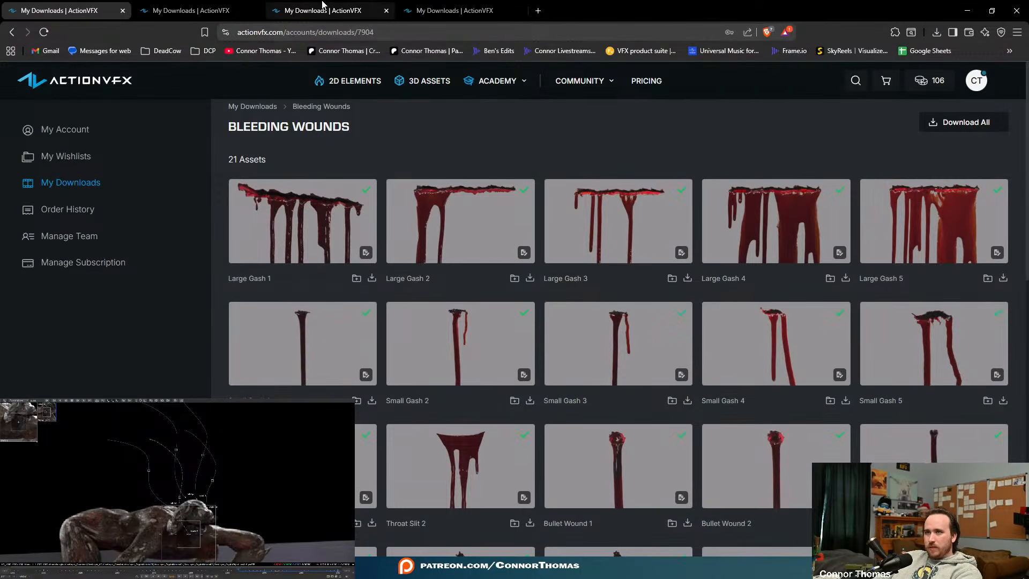
- Browse the full ActionVFX My Downloads library for further usable blood elements, and return to Nuke
middle_click(8, 33)
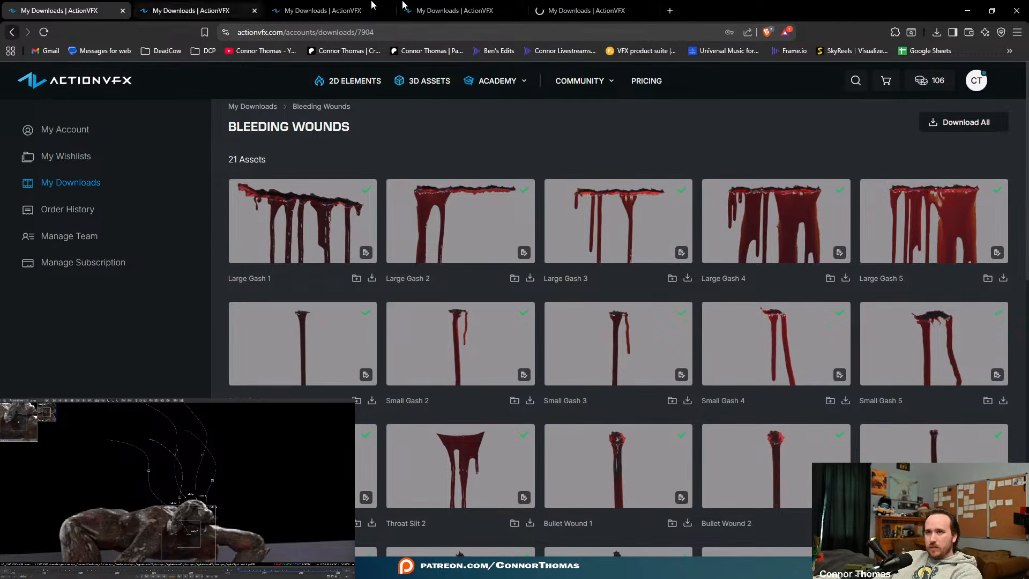
left_click_drag(579, 7, 59, 10)
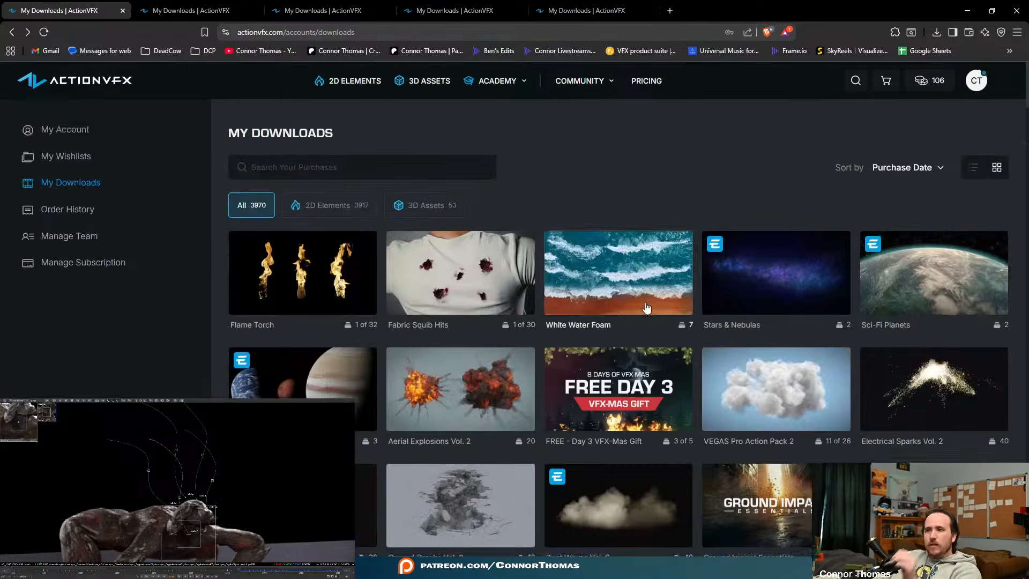
scroll(642, 321, "down", 20)
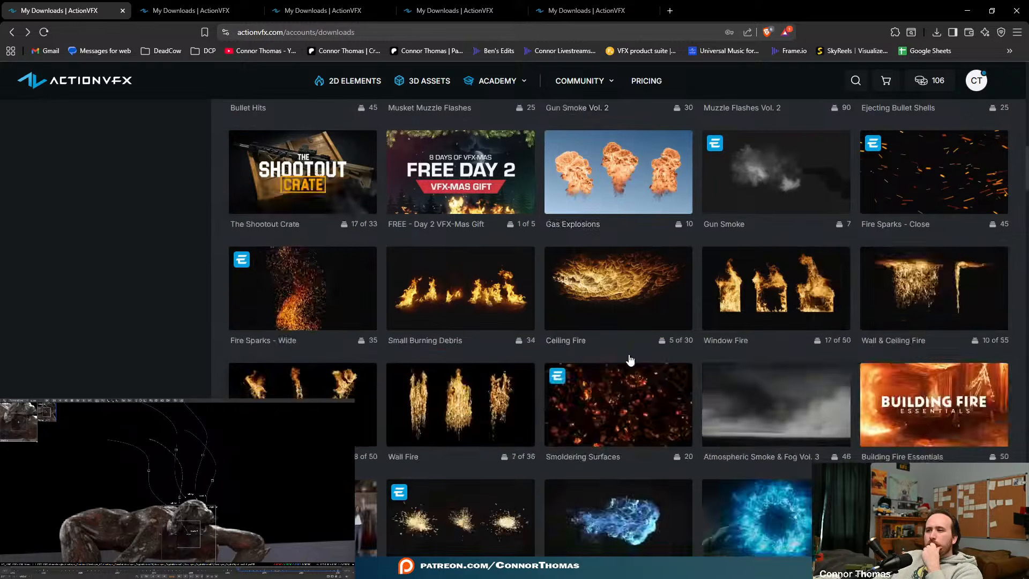
scroll(610, 355, "down", 7)
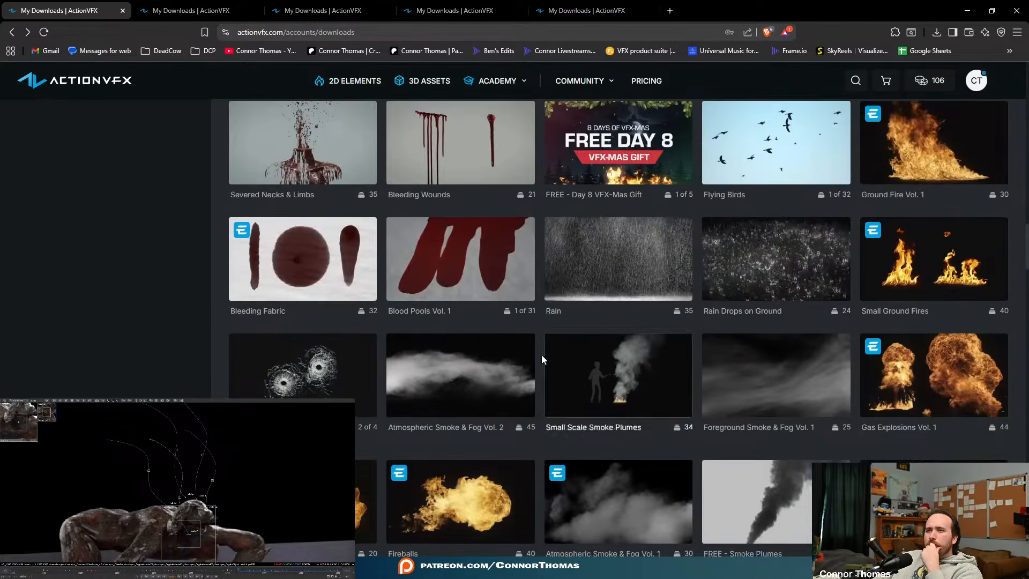
scroll(541, 358, "down", 11)
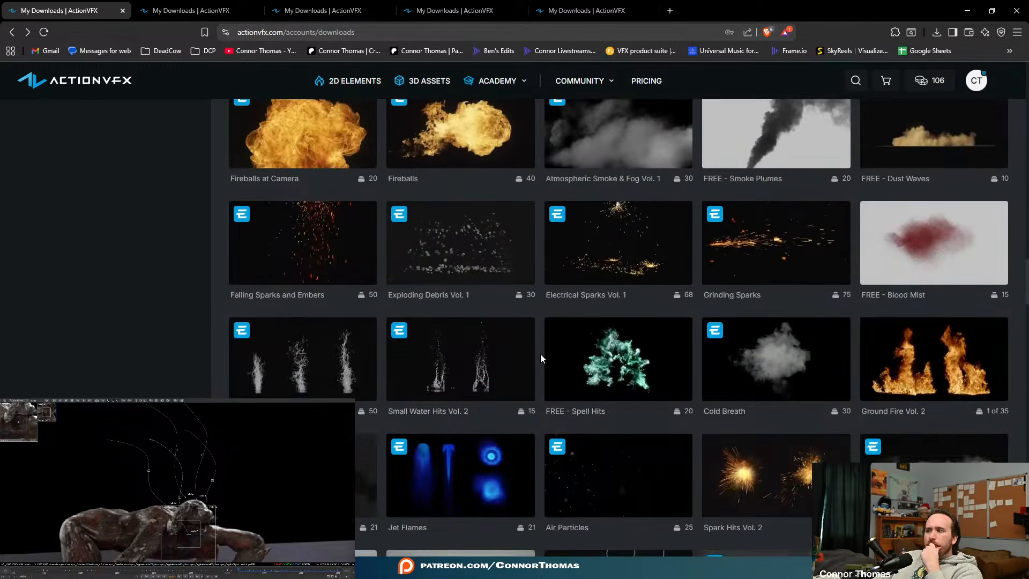
scroll(541, 354, "down", 13)
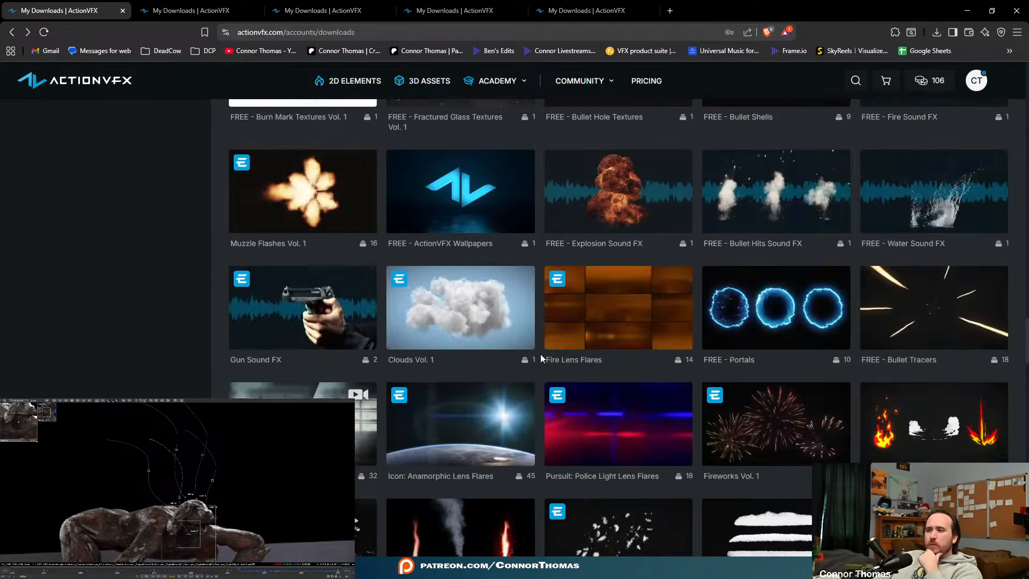
scroll(540, 355, "down", 20)
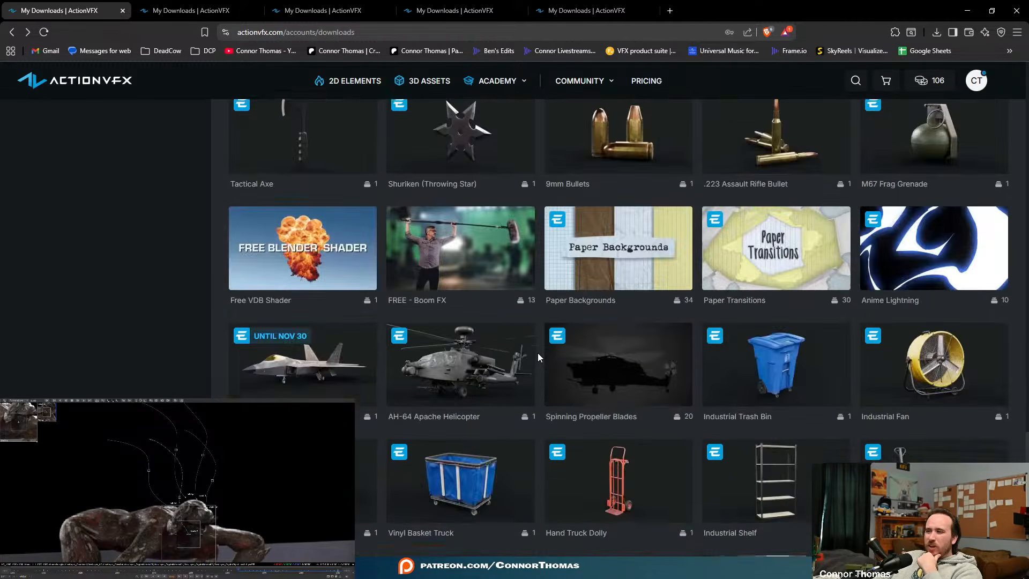
scroll(538, 356, "down", 5)
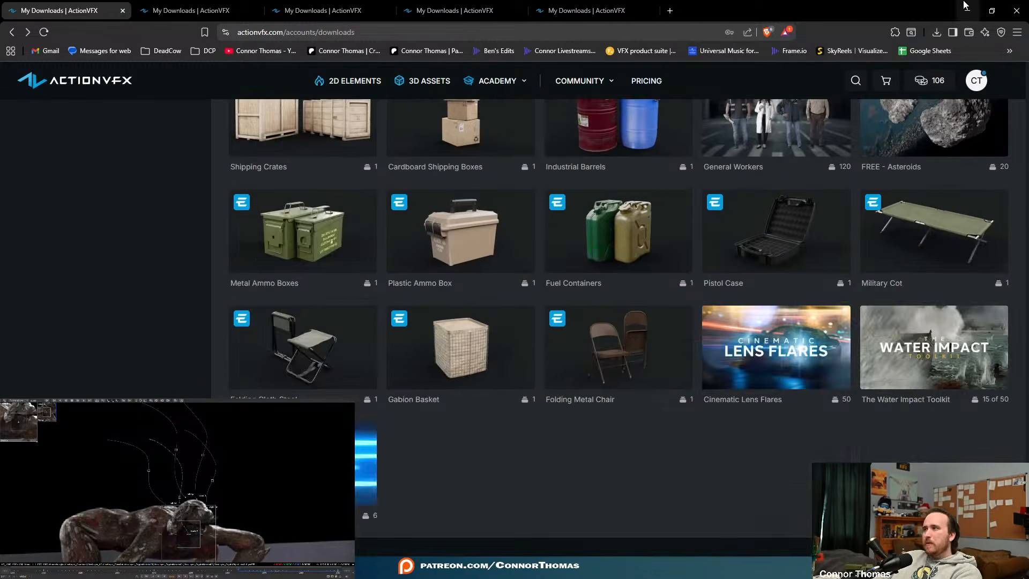
left_click(967, 10)
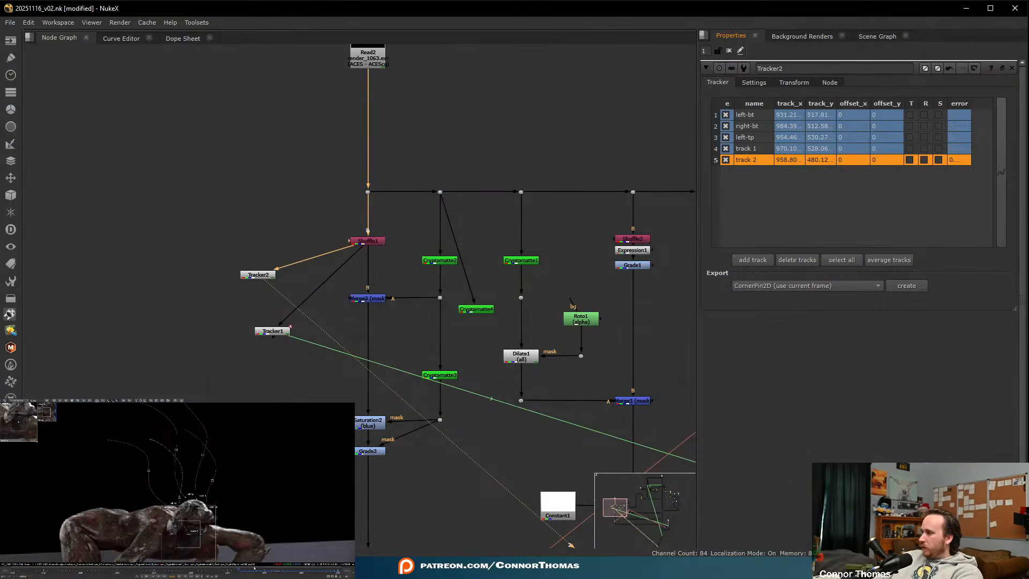
- Rename Tracker2's fourth track as right-tp and its fifth track as bot-center
left_click(277, 569)
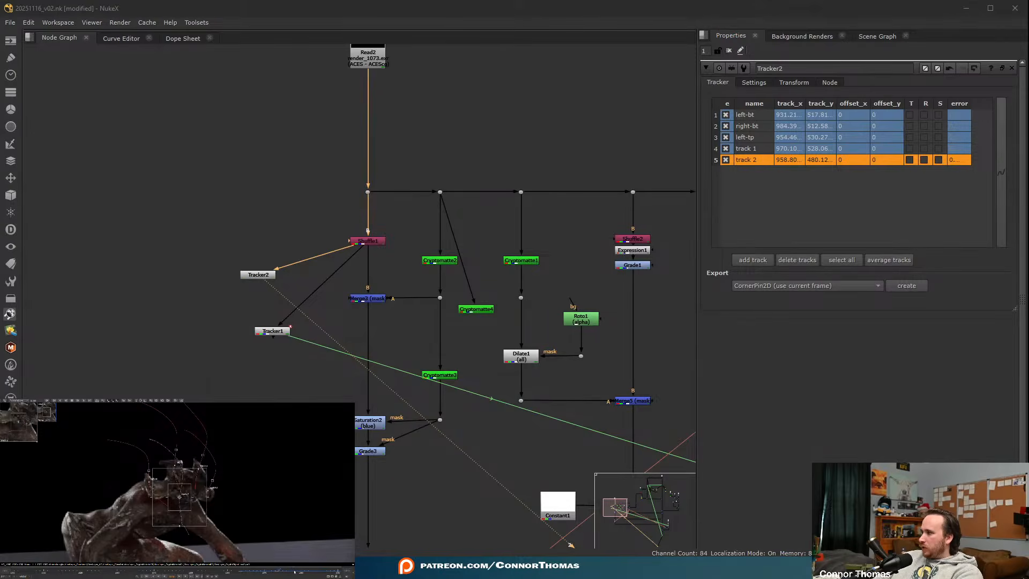
middle_click_drag(427, 300, 358, 190)
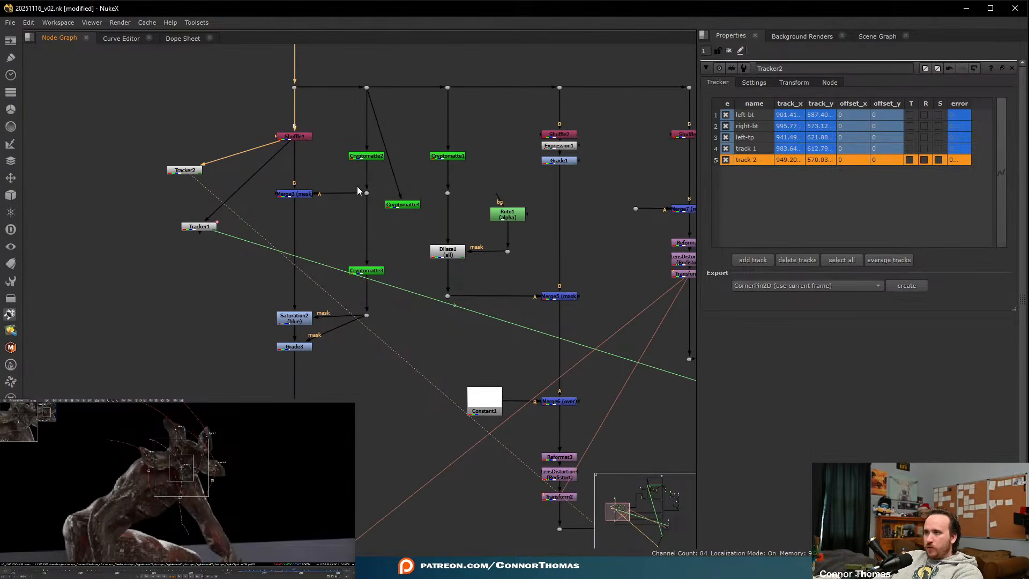
left_click(750, 149)
double_click(749, 149)
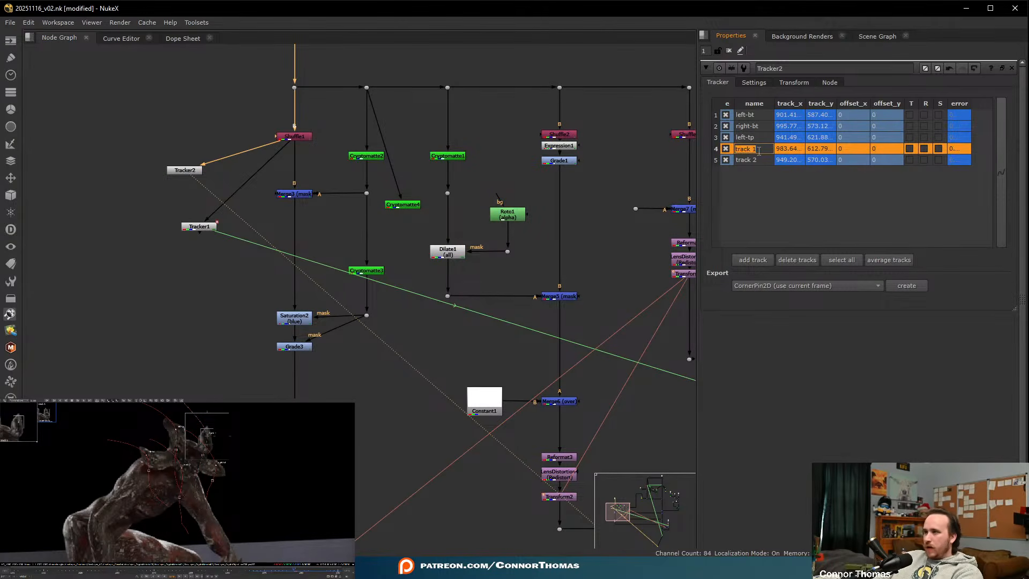
type("right")
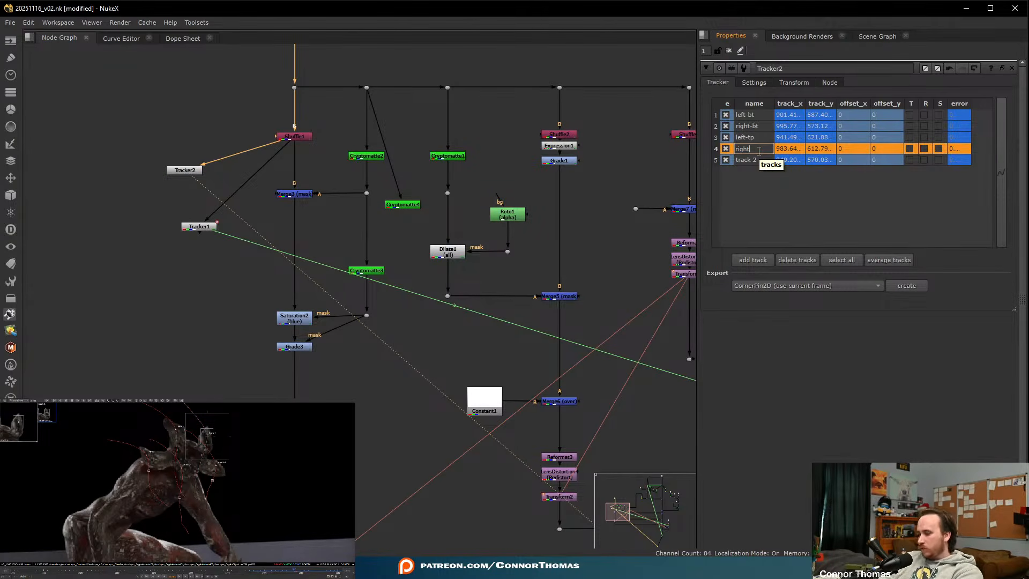
type("-tp")
key("Return")
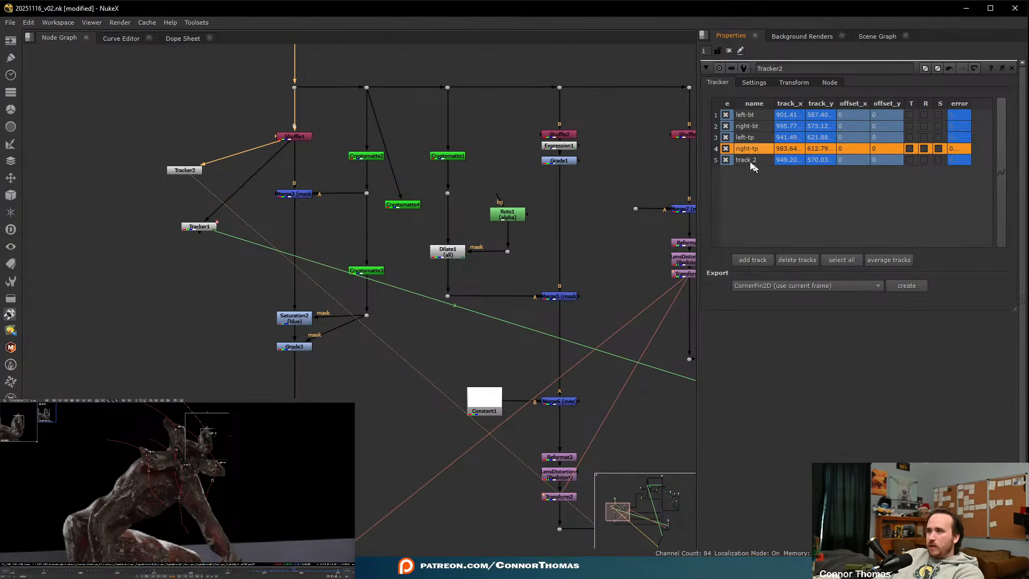
double_click(751, 160)
type("bot-center")
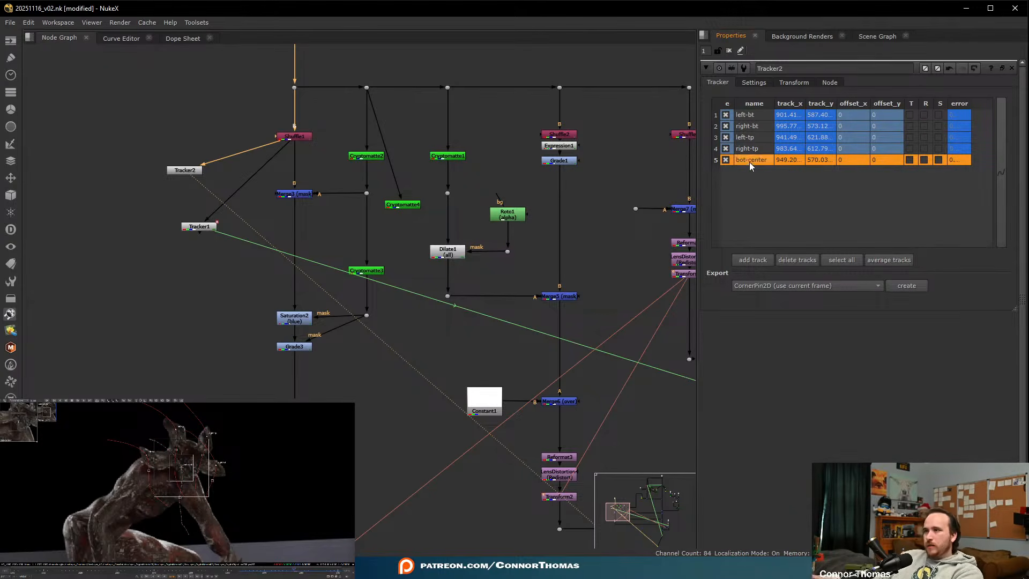
left_click(784, 191)
- Enable translation for the left-bt track and export it as a Transform (match-move, baked) node
left_click(753, 115)
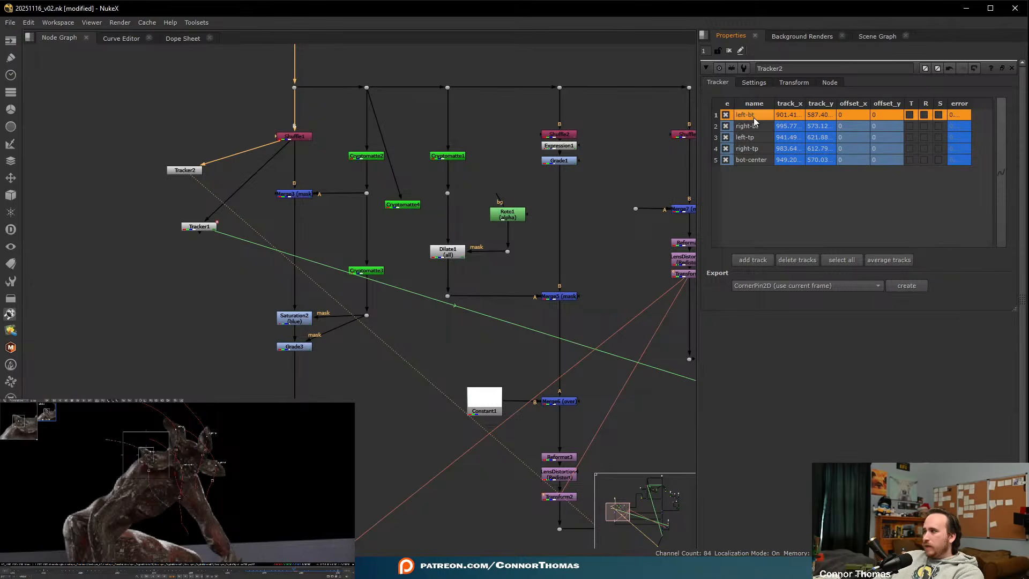
left_click(910, 115)
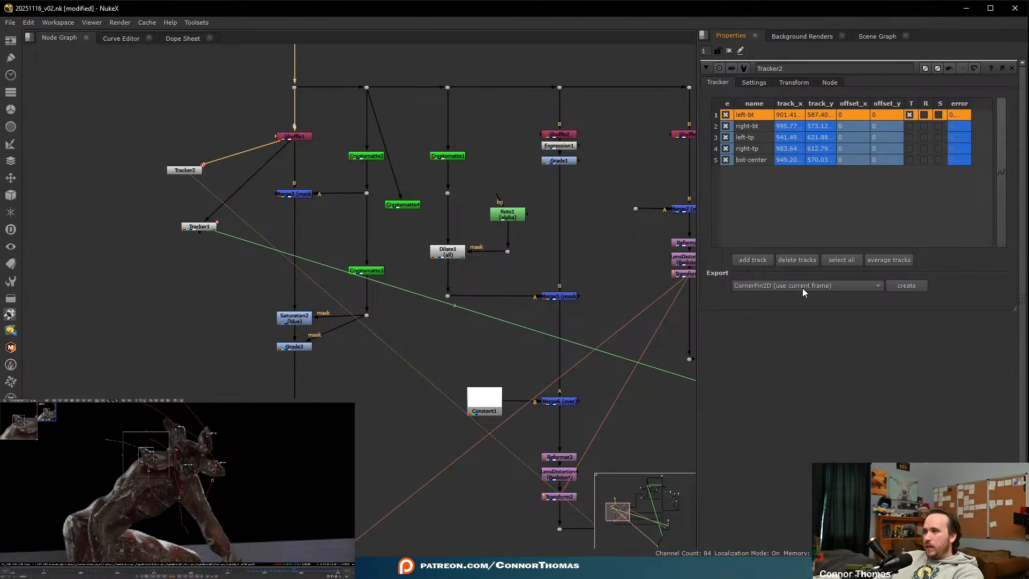
left_click(805, 292)
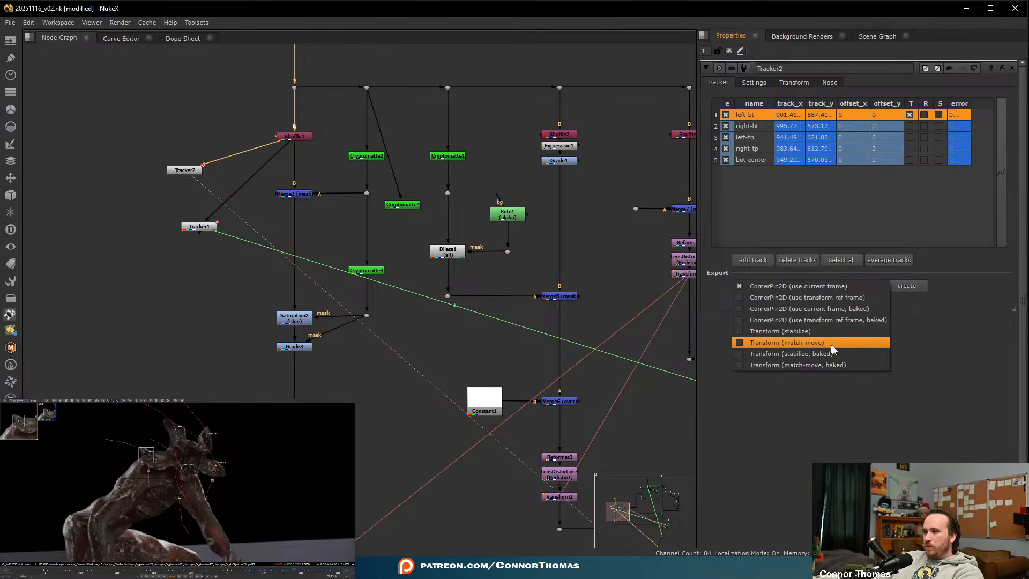
left_click(842, 366)
left_click(906, 286)
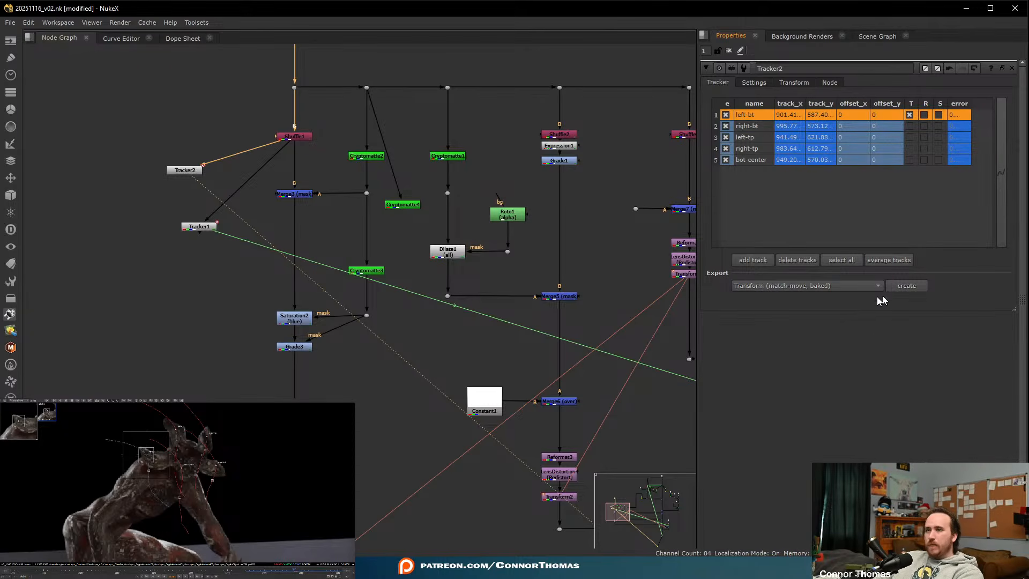
- Move the exported match-move Transform node into the empty area to the right of the existing tracked element's node stack
scroll(154, 117, "down", 2)
left_click_drag(143, 117, 571, 404)
middle_click_drag(514, 361, 304, 201)
scroll(304, 201, "down", 2)
scroll(320, 226, "down", 3)
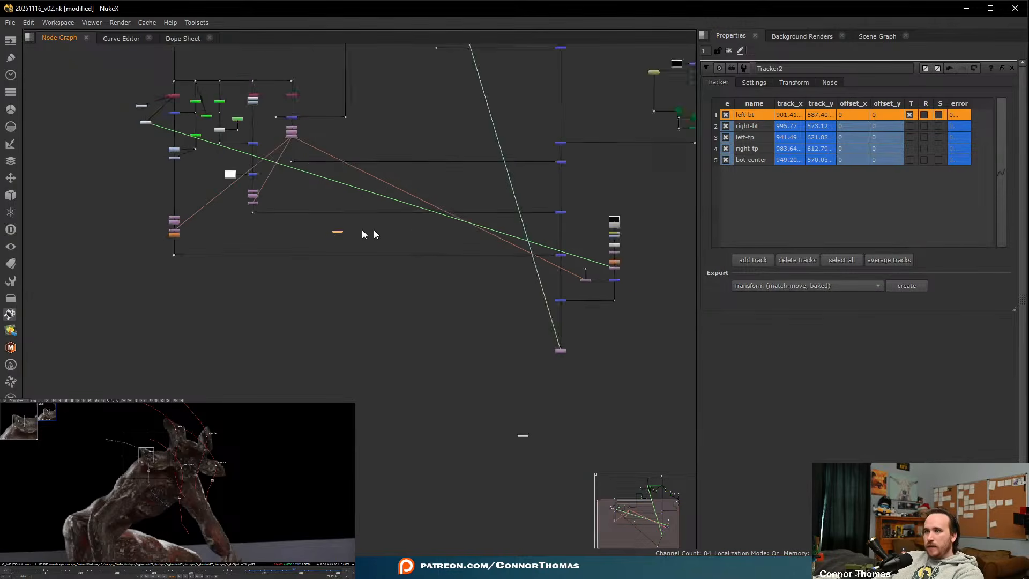
middle_click_drag(411, 228, 187, 198)
left_click_drag(120, 205, 458, 246)
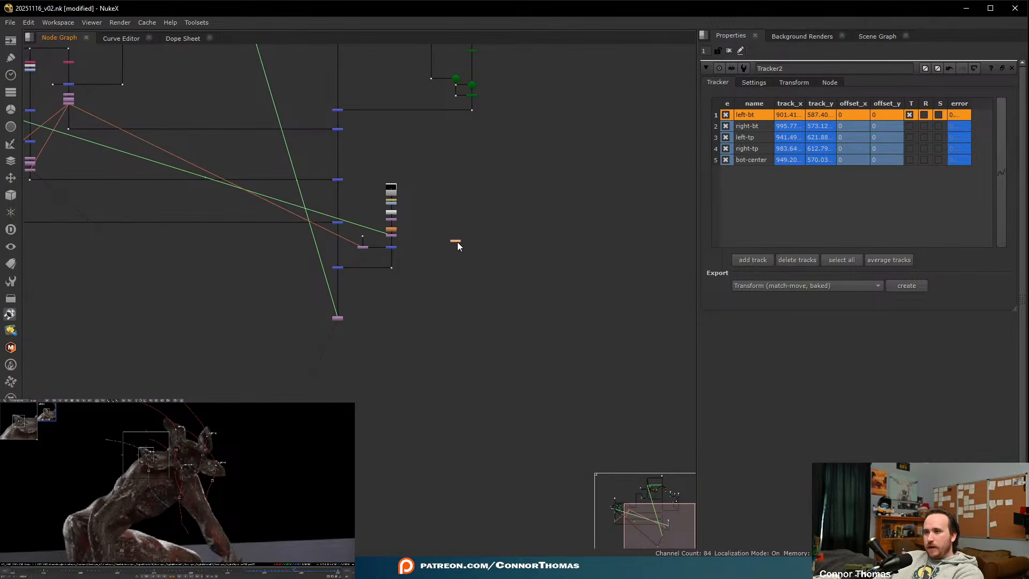
- Move the final node of the main pipe and the Viewer node farther down the graph to make room for another element
scroll(379, 268, "up", 3)
scroll(338, 271, "up", 2)
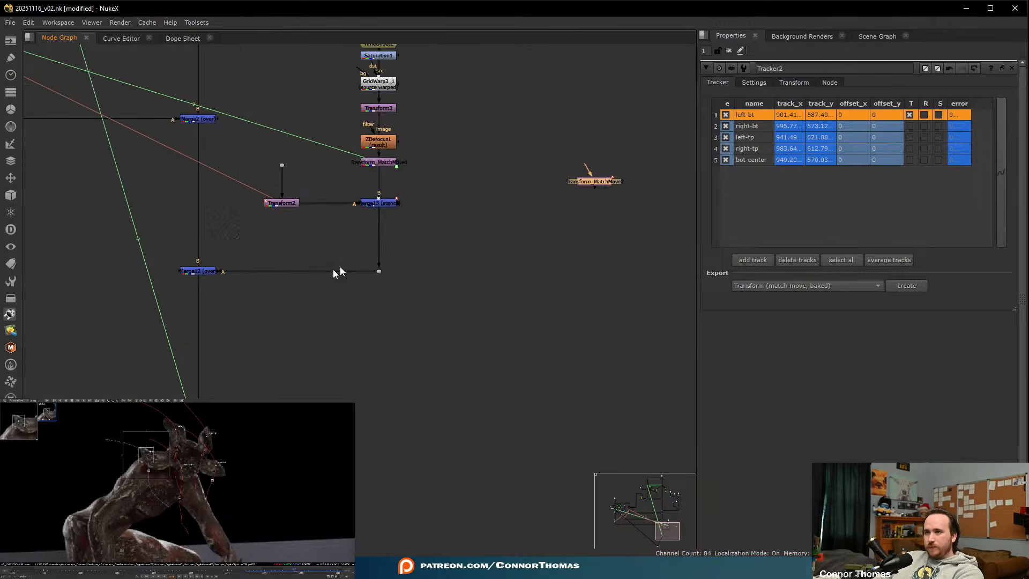
scroll(338, 271, "down", 4)
middle_click_drag(291, 438, 336, 242)
left_click_drag(285, 196, 286, 484)
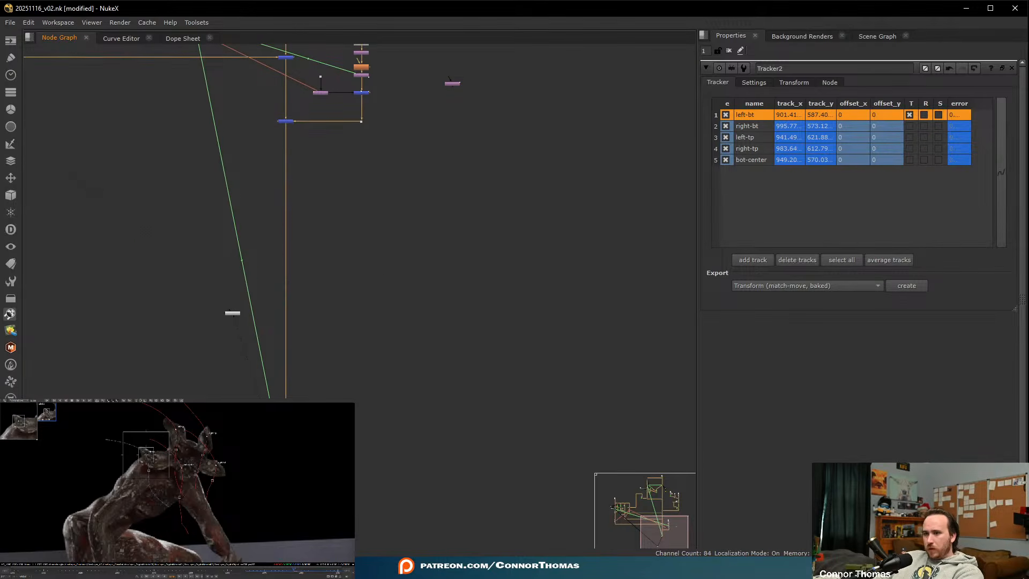
middle_click_drag(268, 353, 302, 168)
left_click_drag(269, 131, 209, 247)
left_click_drag(269, 128, 130, 542)
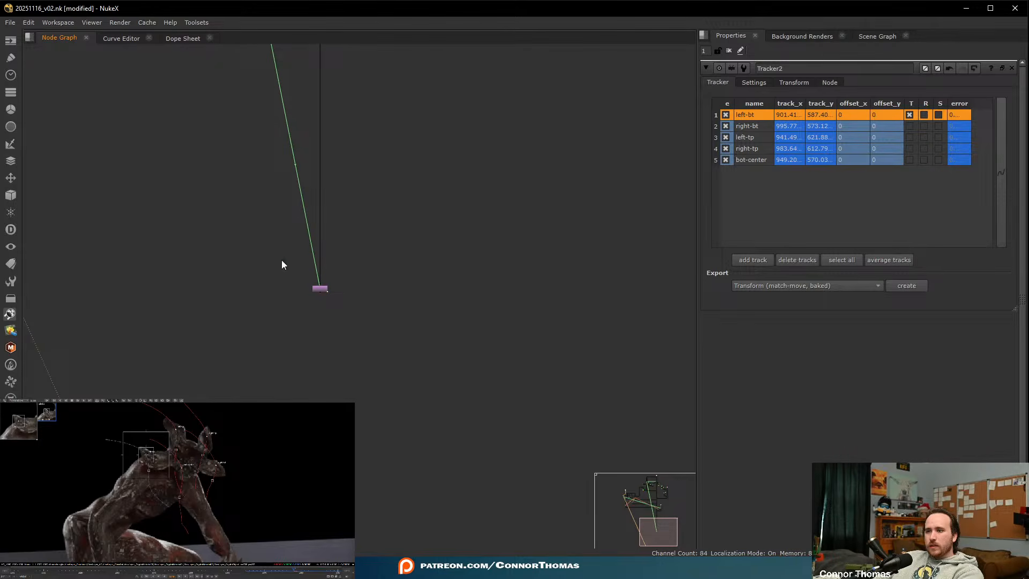
left_click_drag(282, 264, 389, 317)
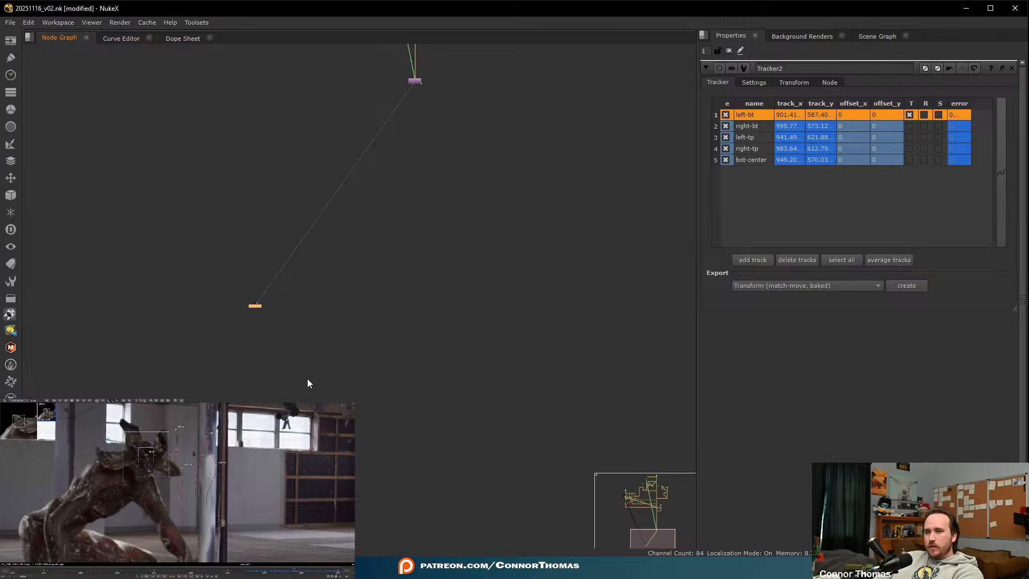
middle_click_drag(405, 211, 356, 455)
scroll(417, 254, "up", 2)
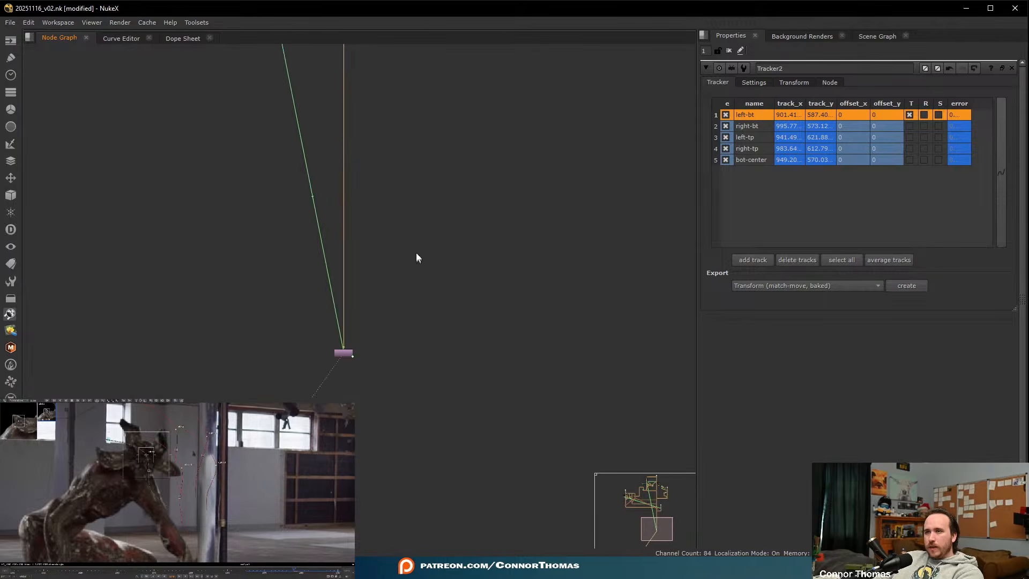
- Move the exported match-move Transform into the empty space below the existing tracked element's stack, beside the main pipe
scroll(473, 178, "down", 1)
middle_click_drag(473, 180, 444, 438)
scroll(503, 203, "up", 3)
left_click_drag(493, 171, 423, 370)
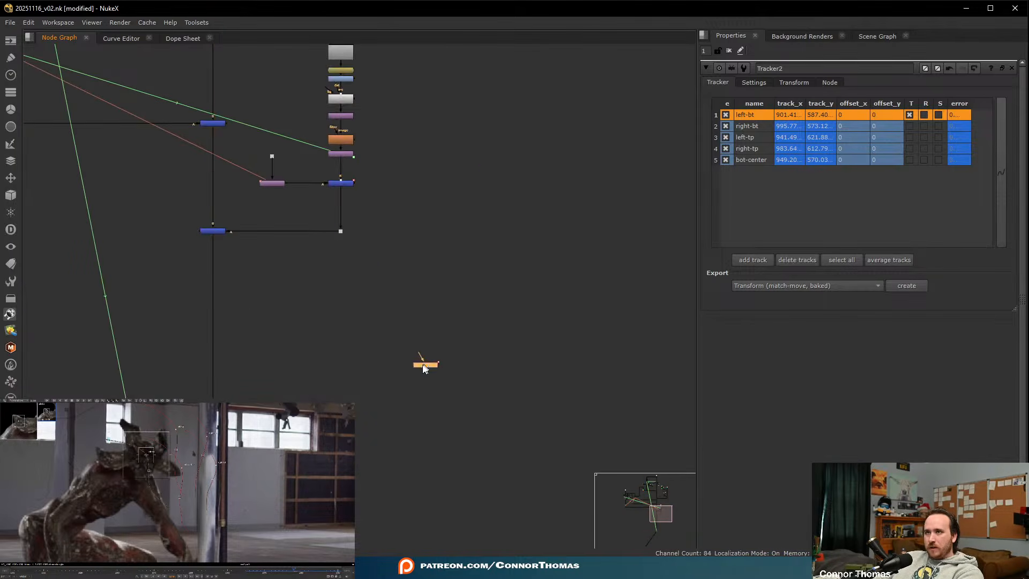
scroll(423, 370, "up", 4)
middle_click_drag(461, 400, 583, 265)
scroll(583, 264, "down", 2)
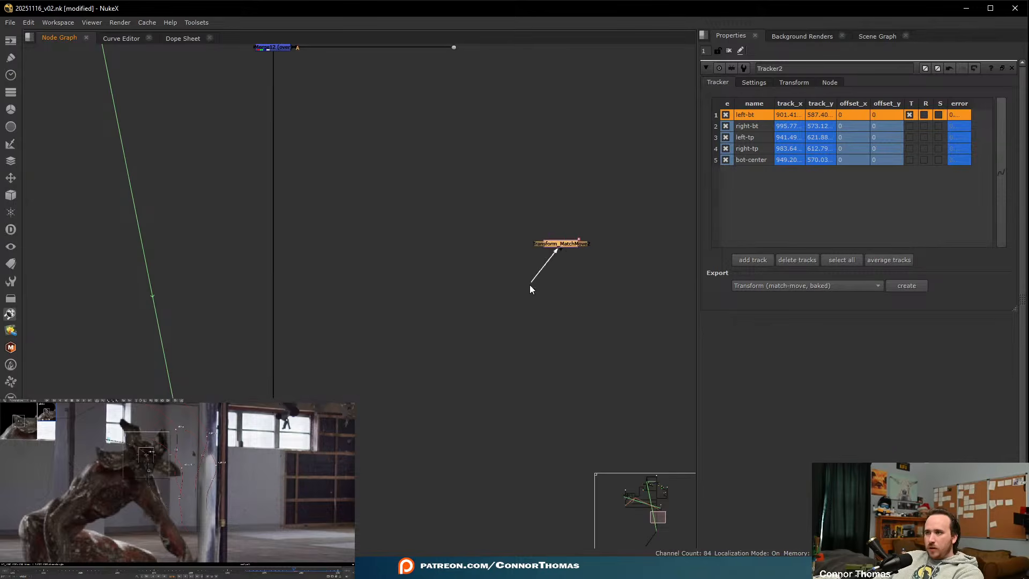
left_click_drag(561, 246, 500, 352)
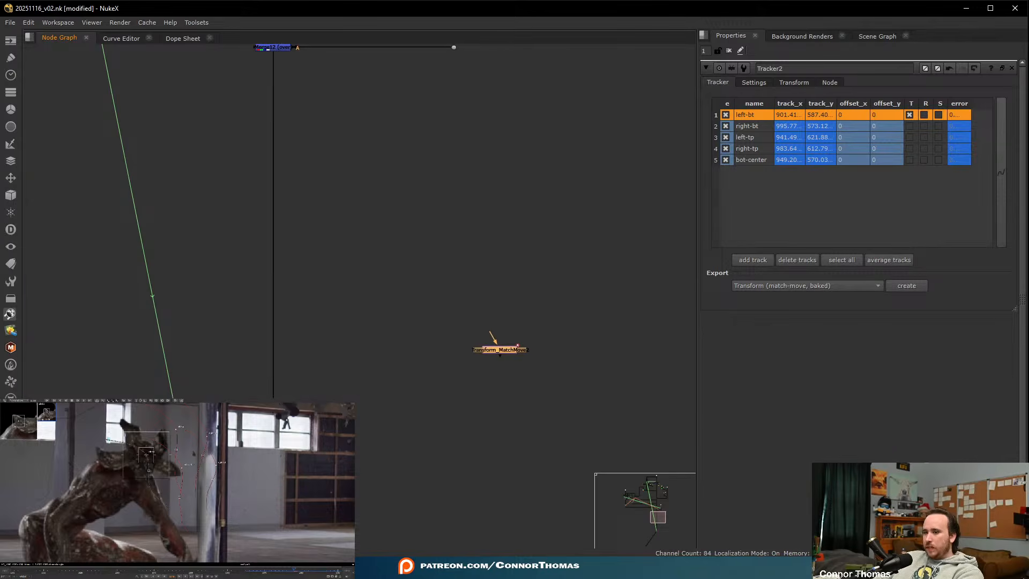
- Import Small Slime 9.mov from the Drips Phlegm Small folder as a Read node above the match-move Transform
key("alt+Tab")
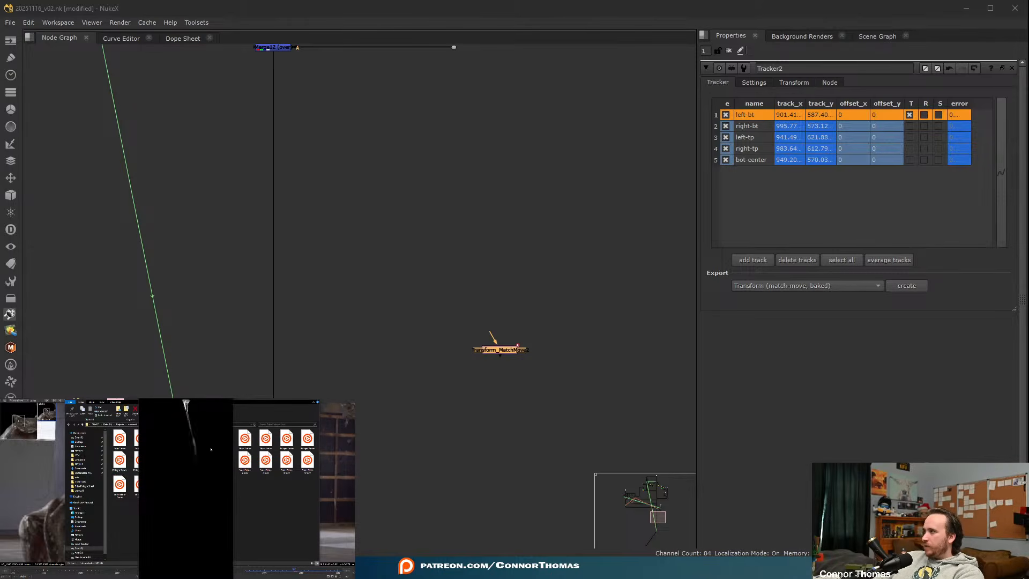
left_click(229, 400)
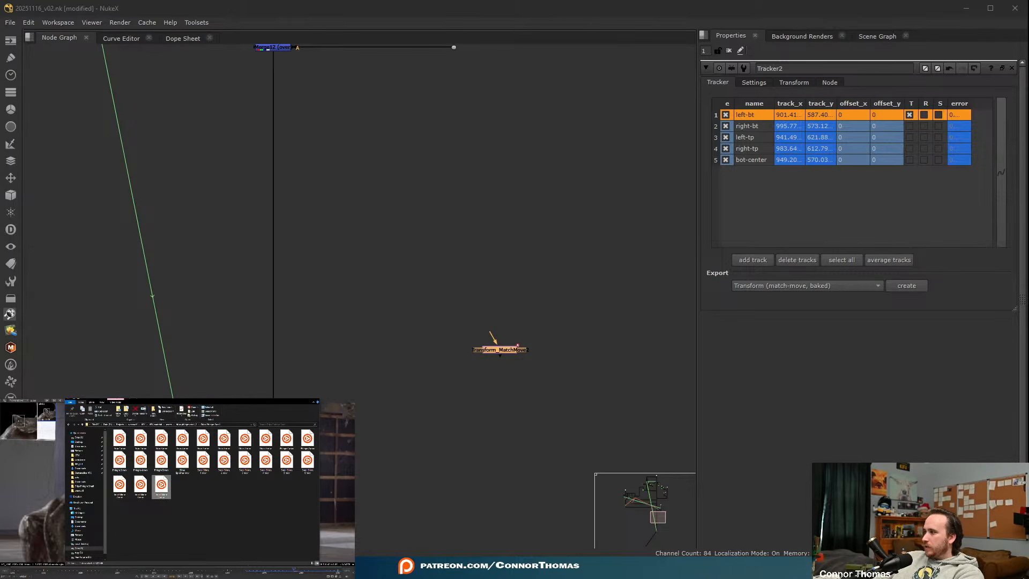
left_click_drag(161, 485, 536, 258)
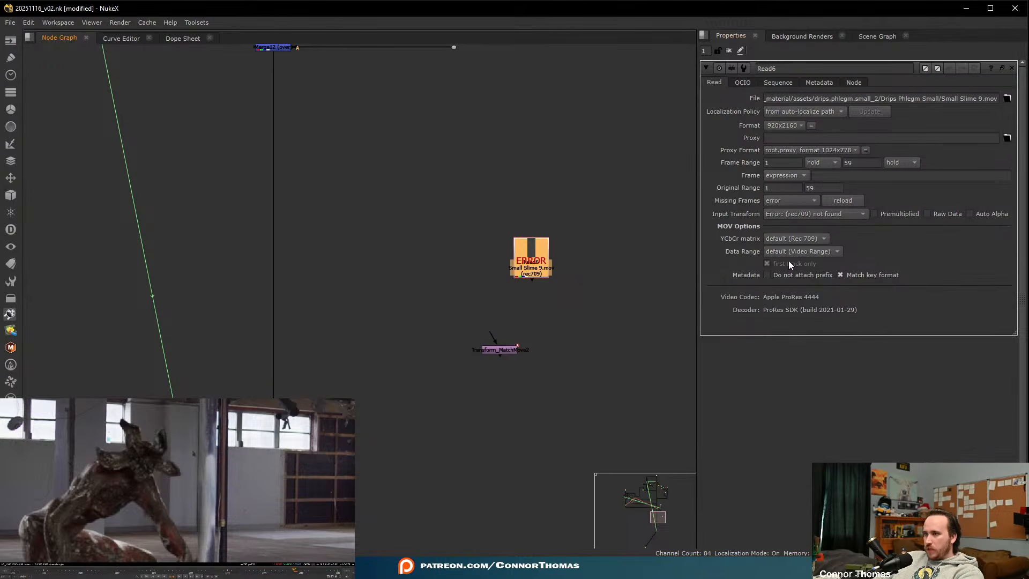
- Set the slime Read node's input transform to Output - Rec.709
scroll(591, 300, "up", 2)
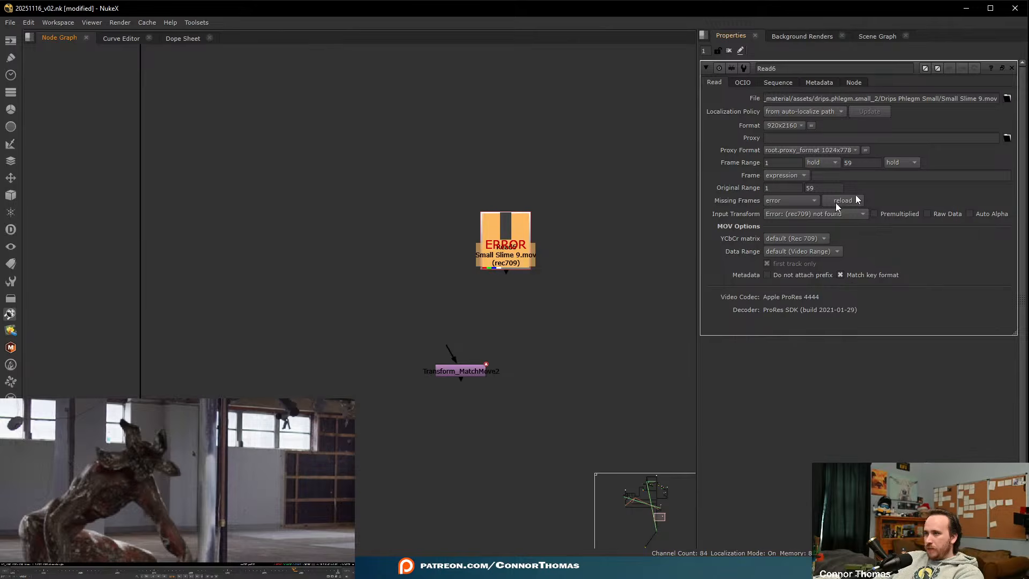
left_click(820, 212)
mouse_move(876, 396)
mouse_move(944, 428)
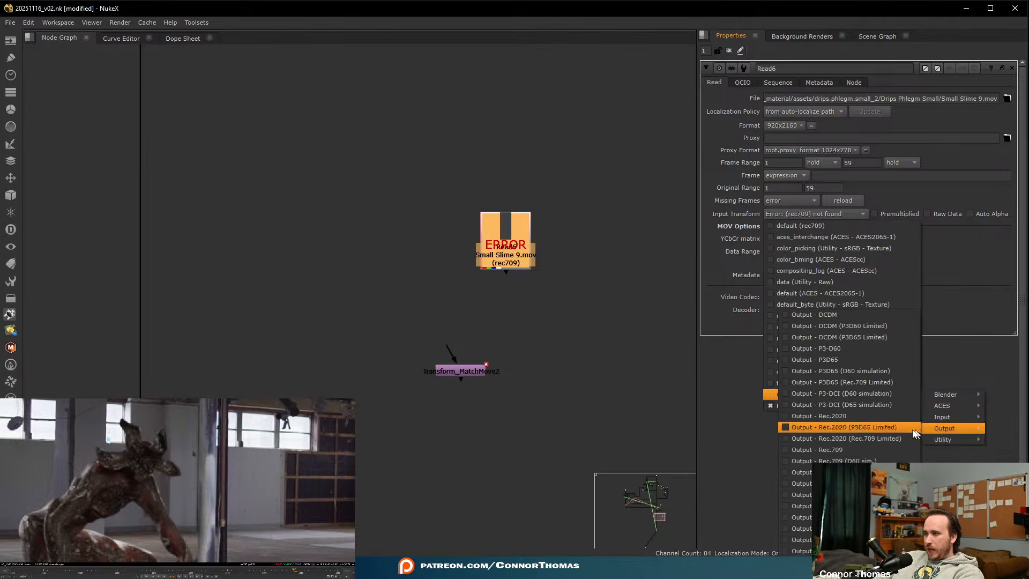
left_click(864, 450)
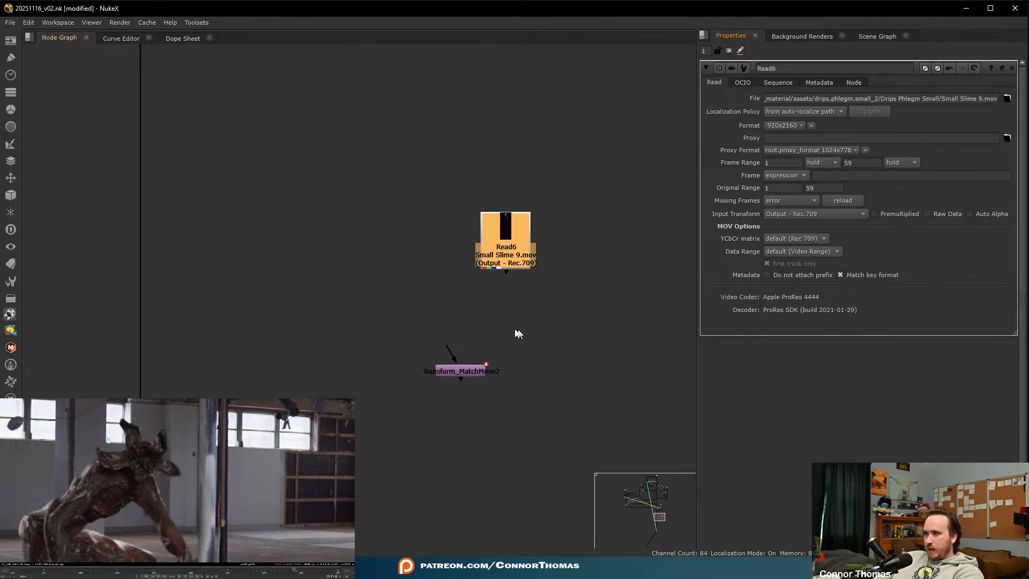
- Connect the match-move Transform to the slime Read node, align it underneath, and insert a regular Transform between them
left_click_drag(451, 358, 506, 244)
left_click_drag(459, 371, 501, 369)
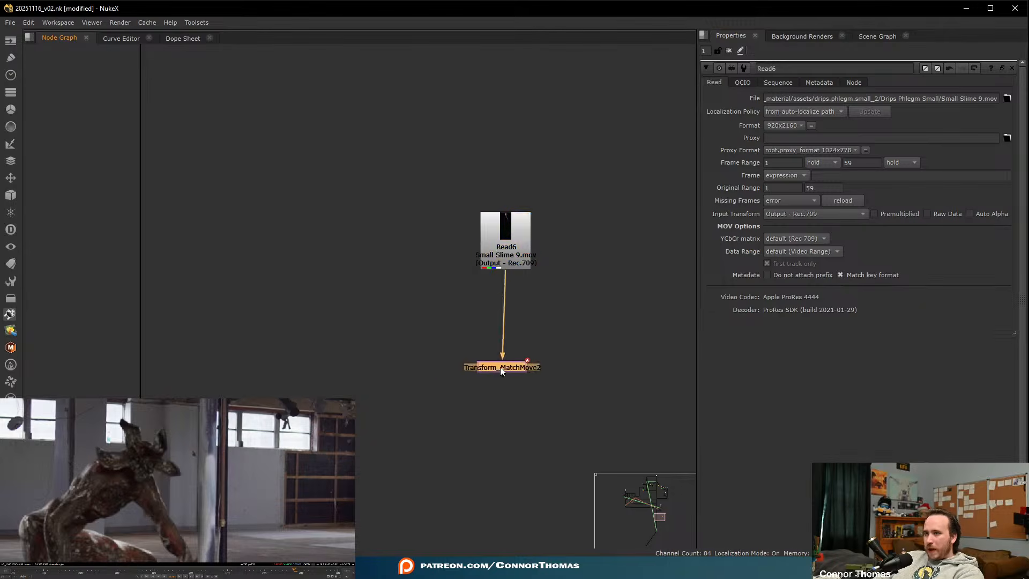
left_click(510, 251)
key("t")
left_click_drag(519, 276, 519, 328)
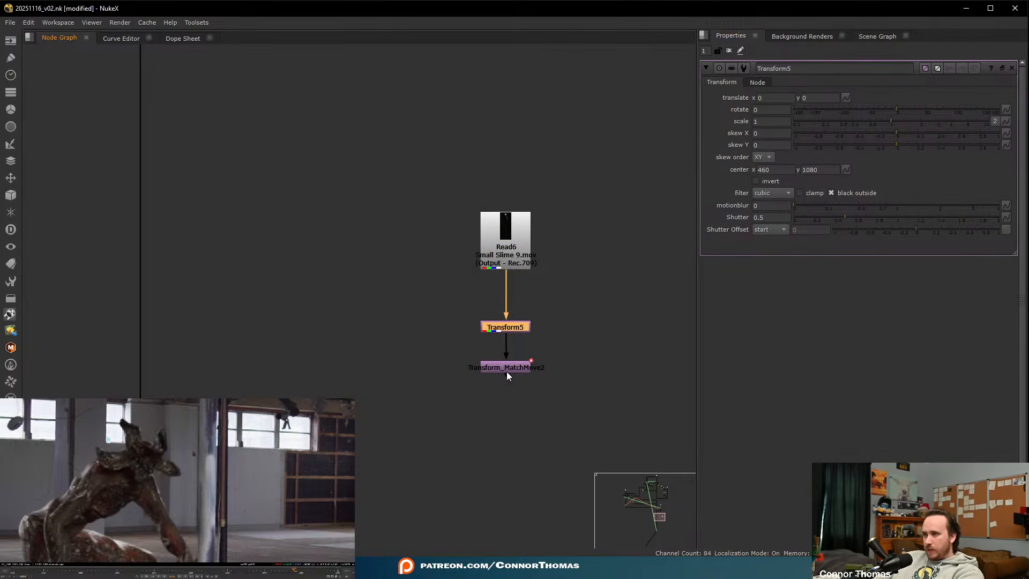
- Merge the match-moved slime over the main pipe with a new Merge node
left_click(507, 370)
key("m")
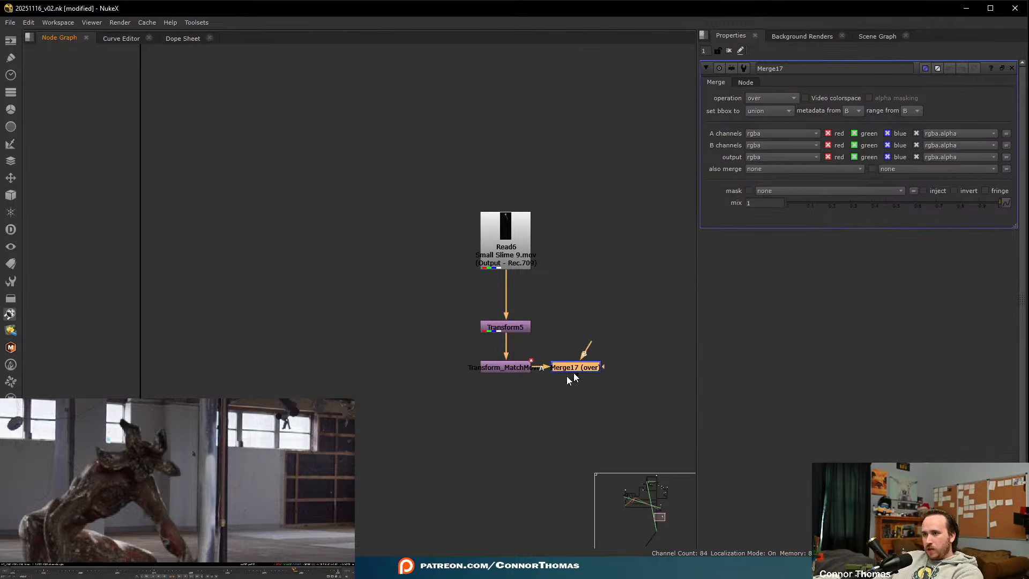
left_click_drag(568, 370, 137, 423)
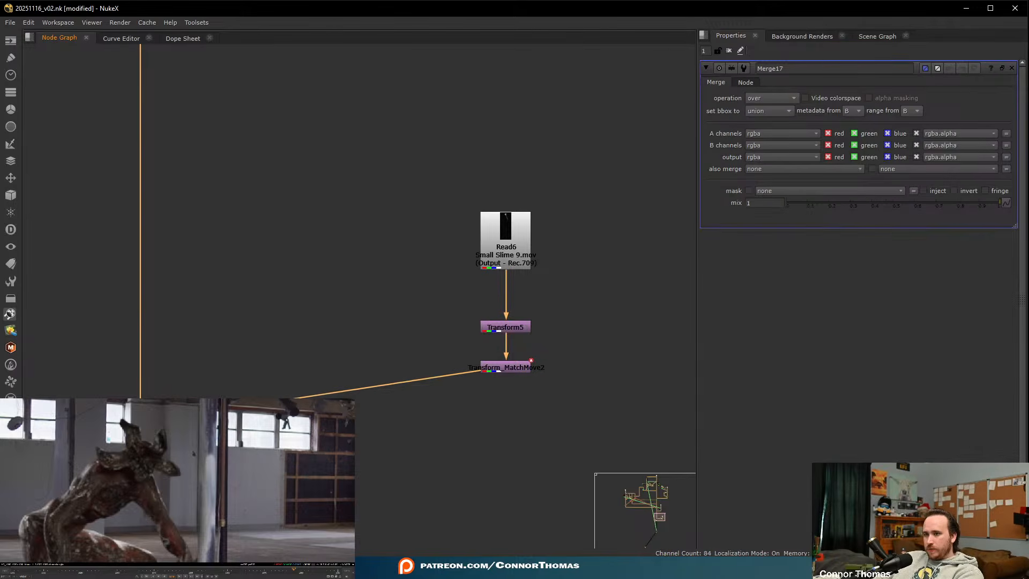
- Inspect the match-move Transform's settings and its place among the surrounding nodes, and clear the open properties
left_click(503, 372)
double_click(503, 372)
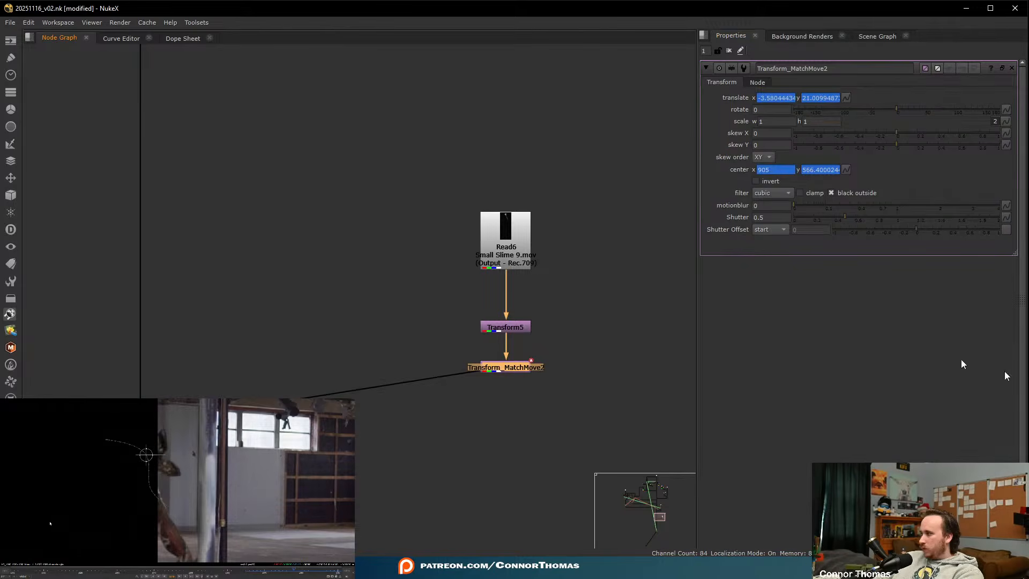
scroll(407, 247, "down", 6)
middle_click_drag(396, 209, 424, 249)
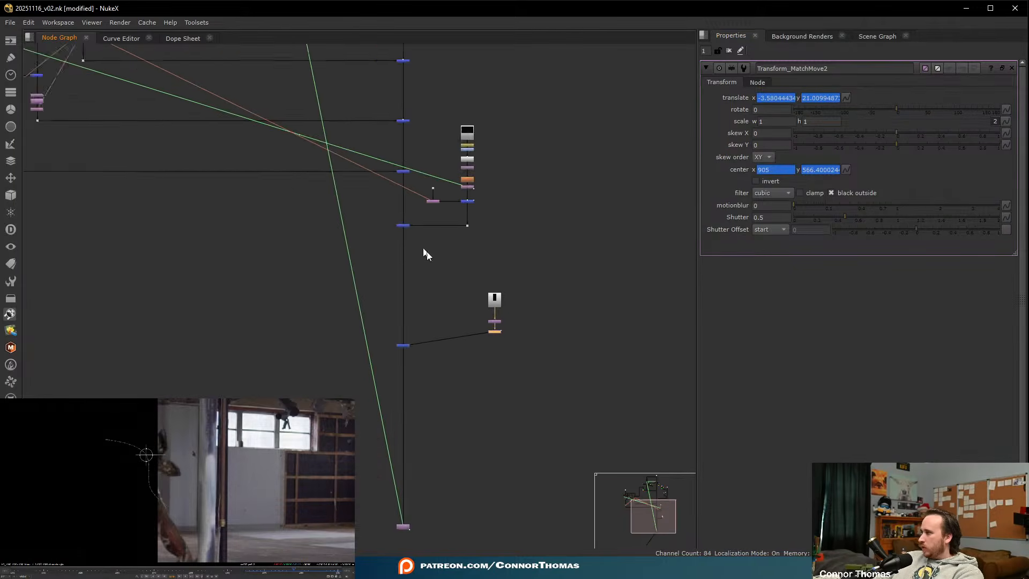
scroll(424, 249, "down", 4)
middle_click_drag(366, 179, 473, 245)
scroll(397, 184, "up", 3)
middle_click_drag(541, 315, 339, 186)
scroll(523, 341, "up", 3)
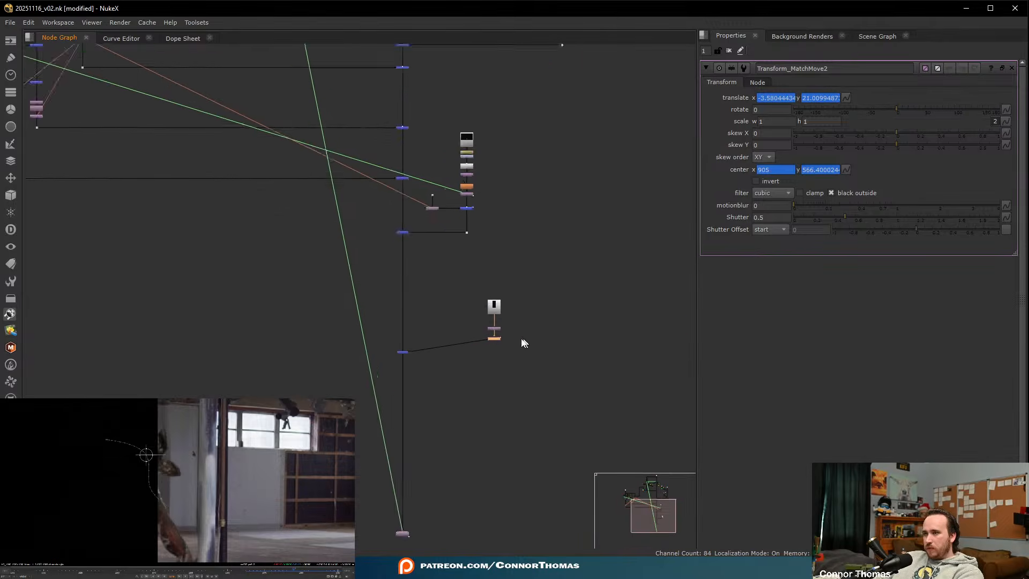
key("Delete")
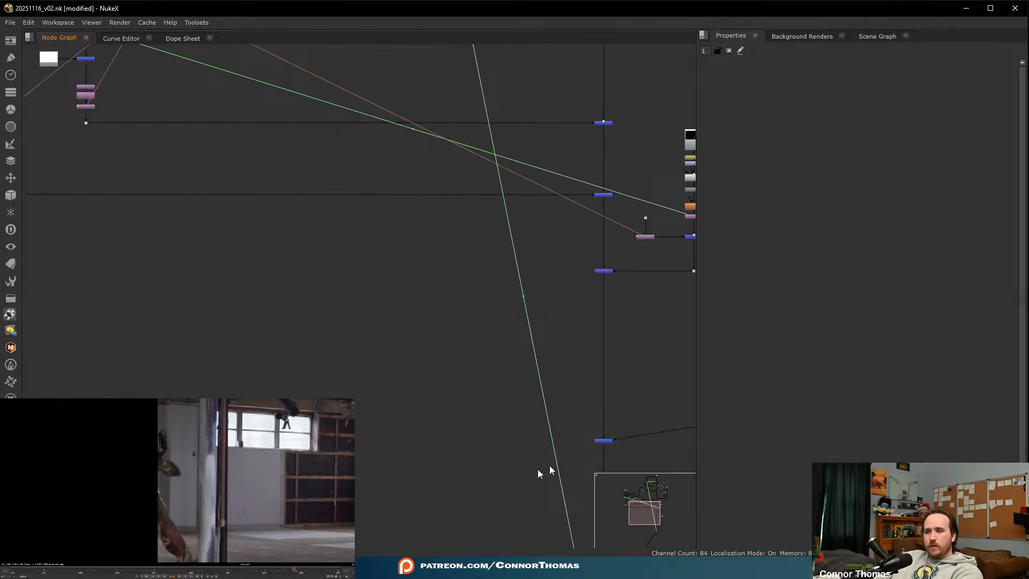
- Move the slime's Merge node lower on the main pipe, open its properties, and reframe the composite to check the slime's placement
middle_click_drag(581, 449, 217, 297)
scroll(402, 317, "up", 4)
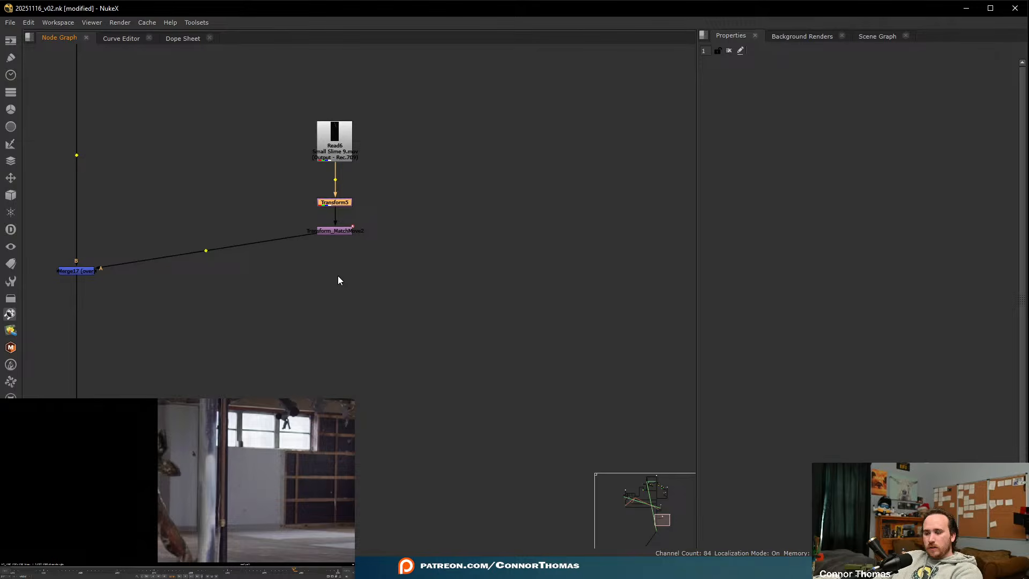
middle_click_drag(324, 285, 376, 244)
left_click_drag(144, 278, 149, 310)
double_click(149, 310)
scroll(50, 501, "down", 4)
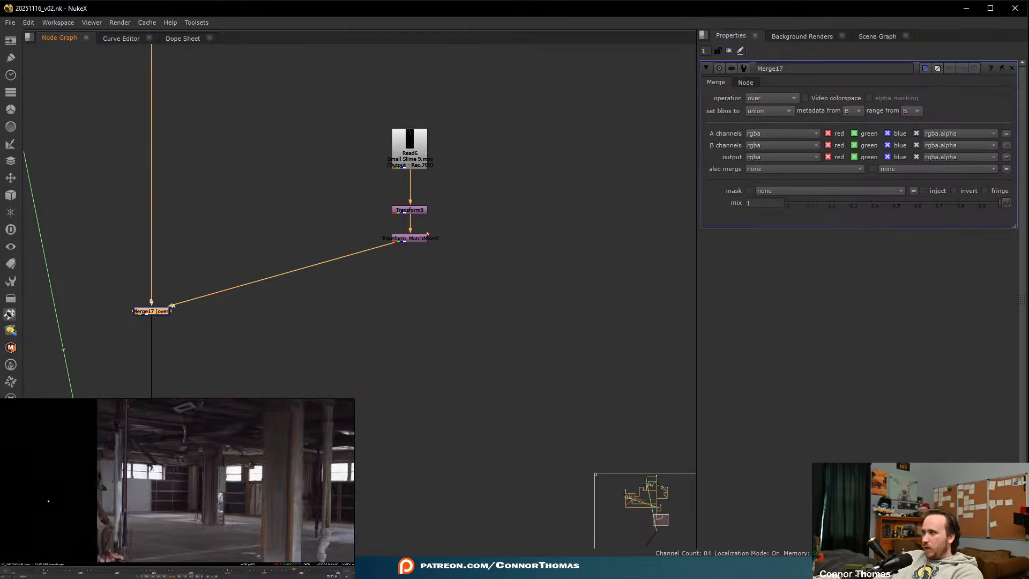
middle_click_drag(49, 501, 134, 500)
scroll(129, 501, "down", 5)
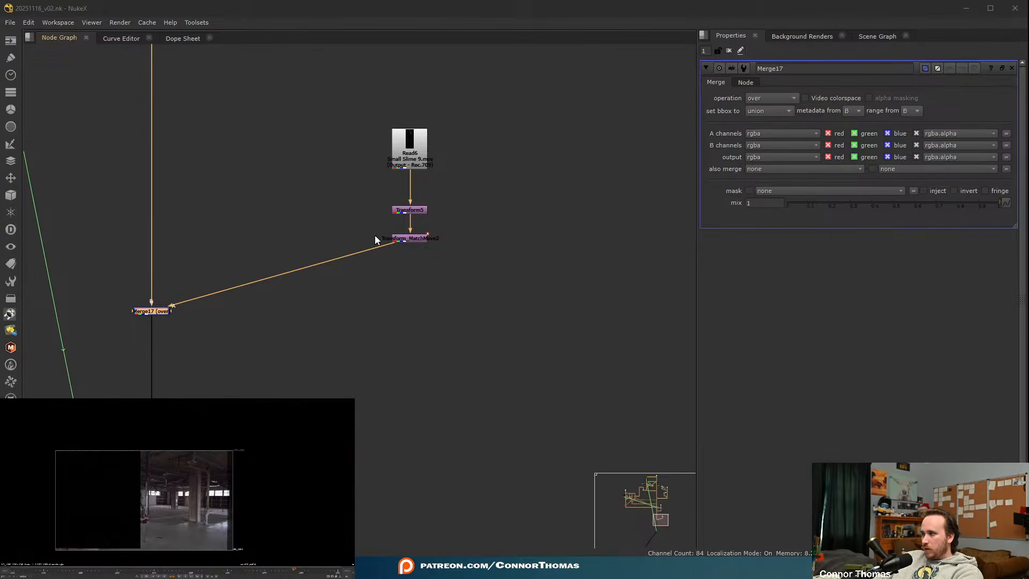
- Add a luminance Keyer directly after the slime Read node to generate its alpha
scroll(454, 217, "up", 5)
key("Tab")
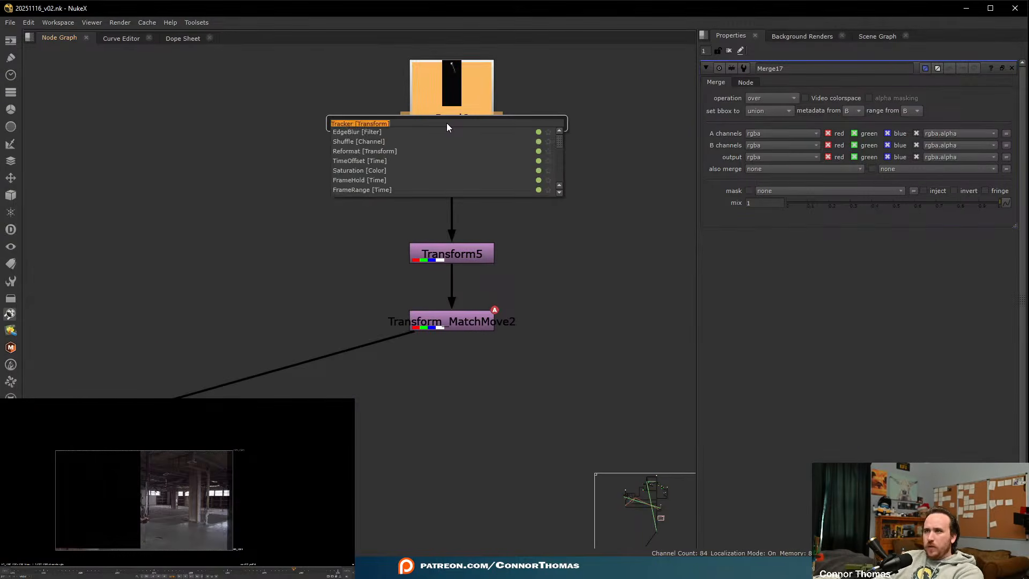
type("keyer")
key("Return")
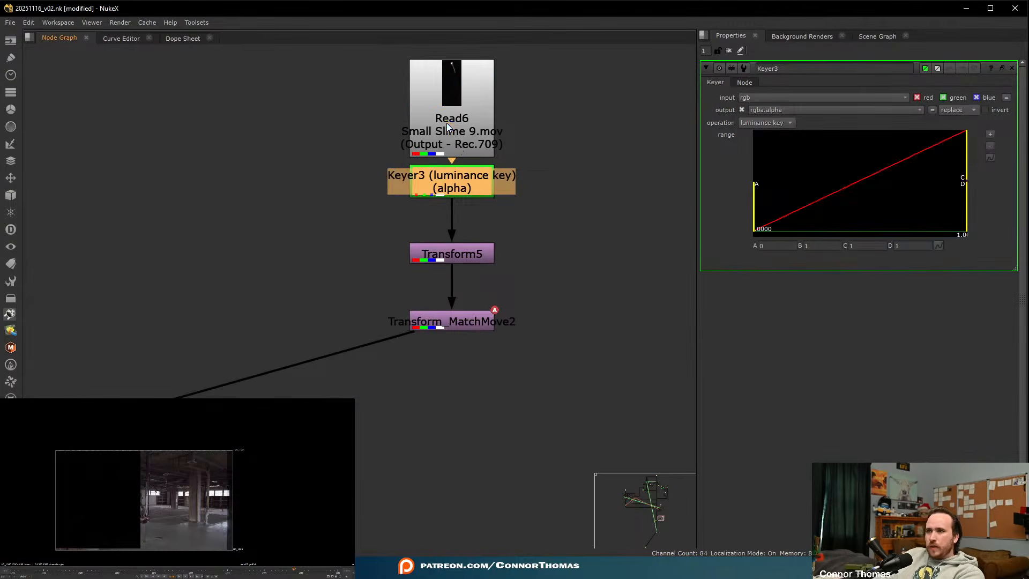
scroll(410, 319, "down", 3)
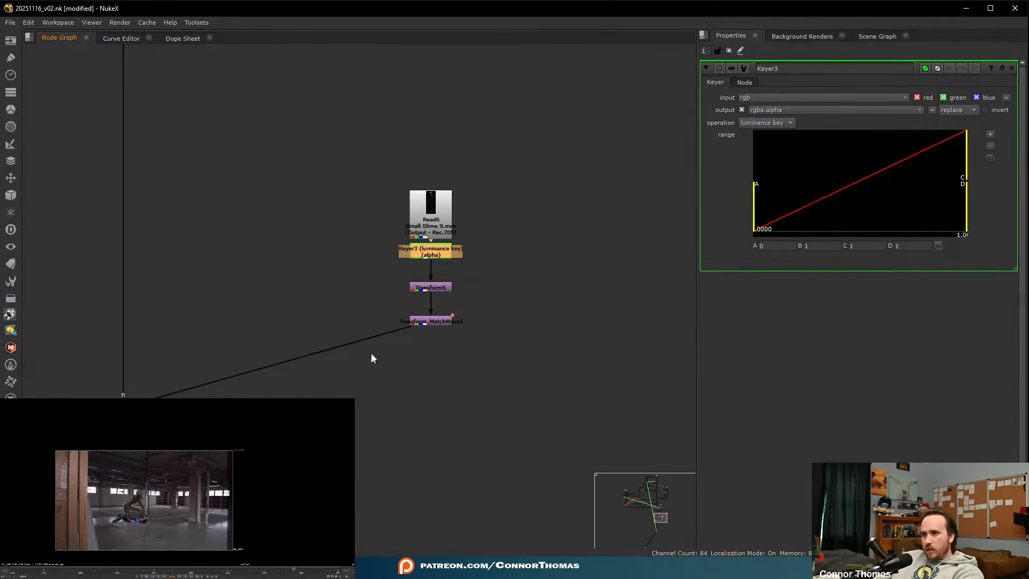
- Scale the slime to 0.1 in the Transform after the Keyer and translate it to x 393.5, y -661.5 over the creature
scroll(434, 324, "up", 3)
double_click(438, 251)
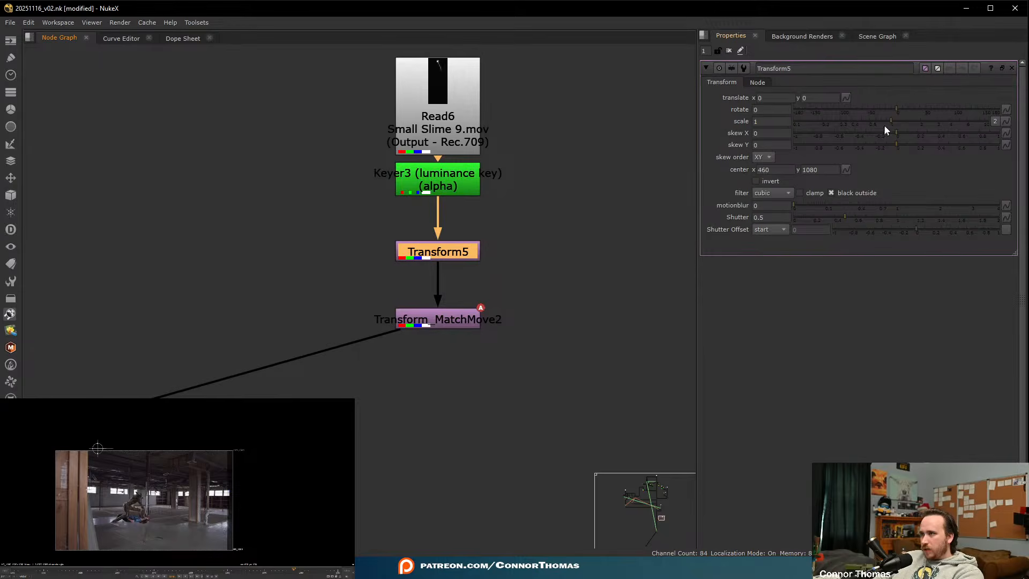
left_click_drag(882, 123, 861, 125)
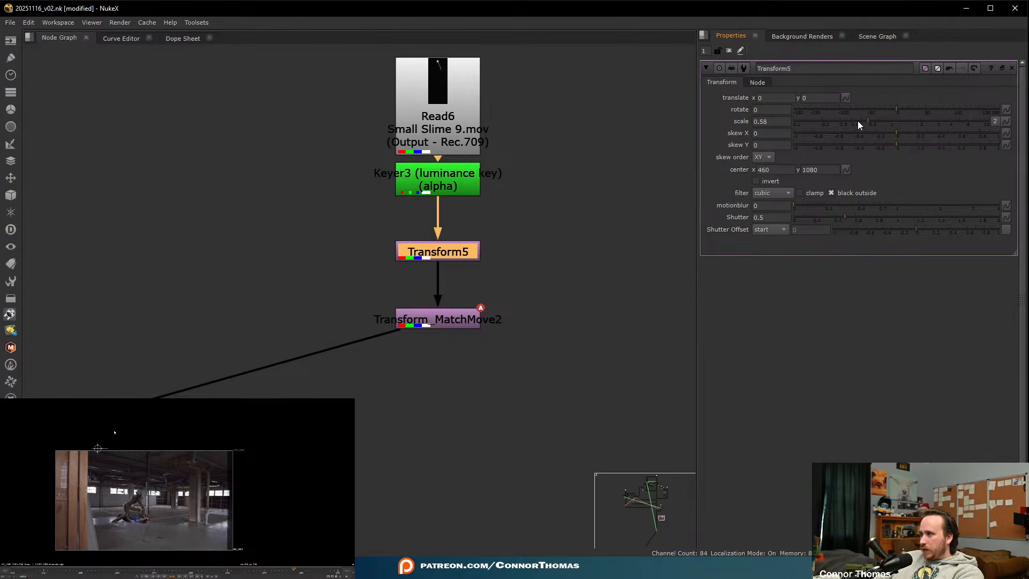
left_click_drag(98, 448, 136, 534)
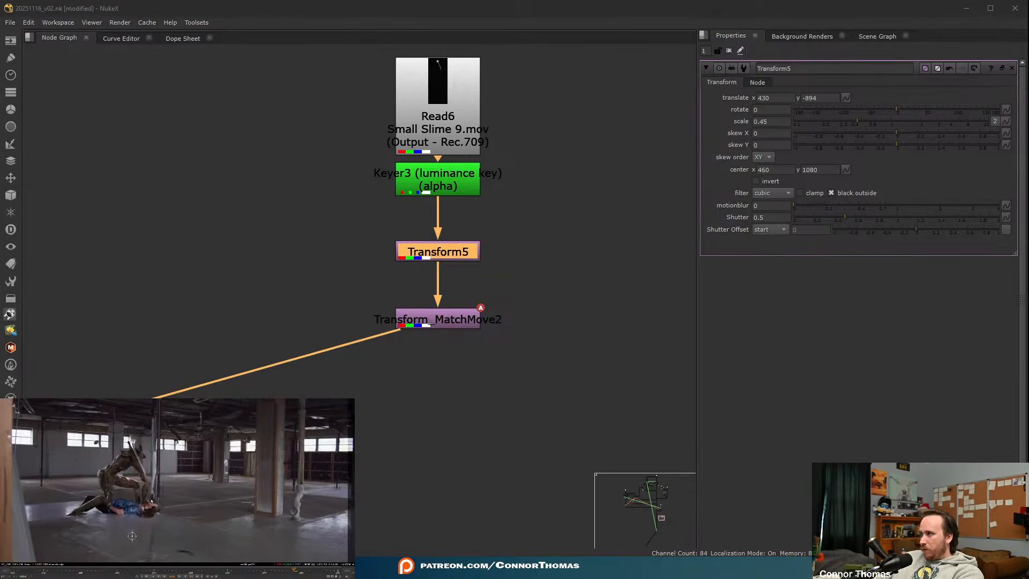
left_click(828, 122)
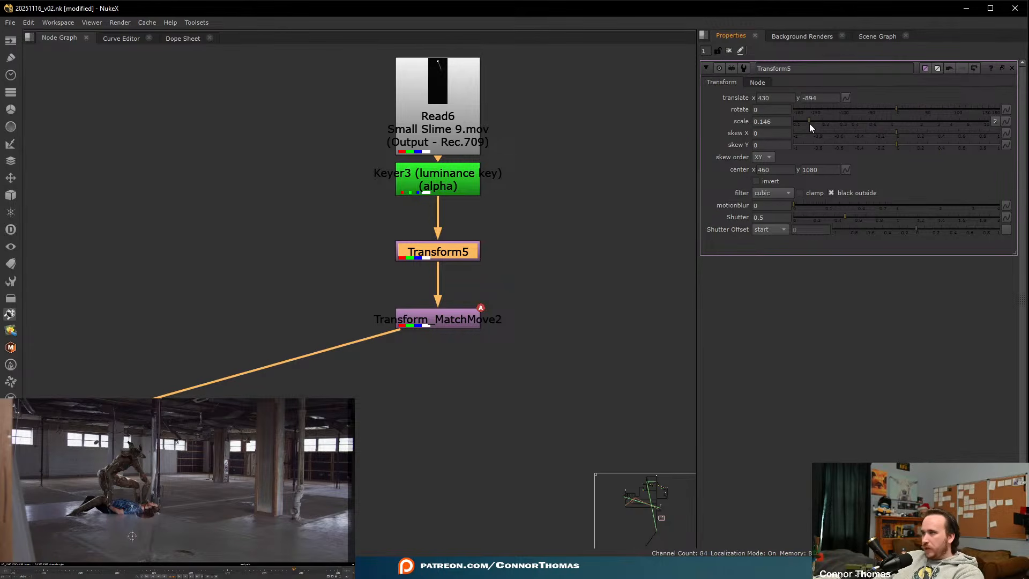
left_click_drag(133, 536, 124, 484)
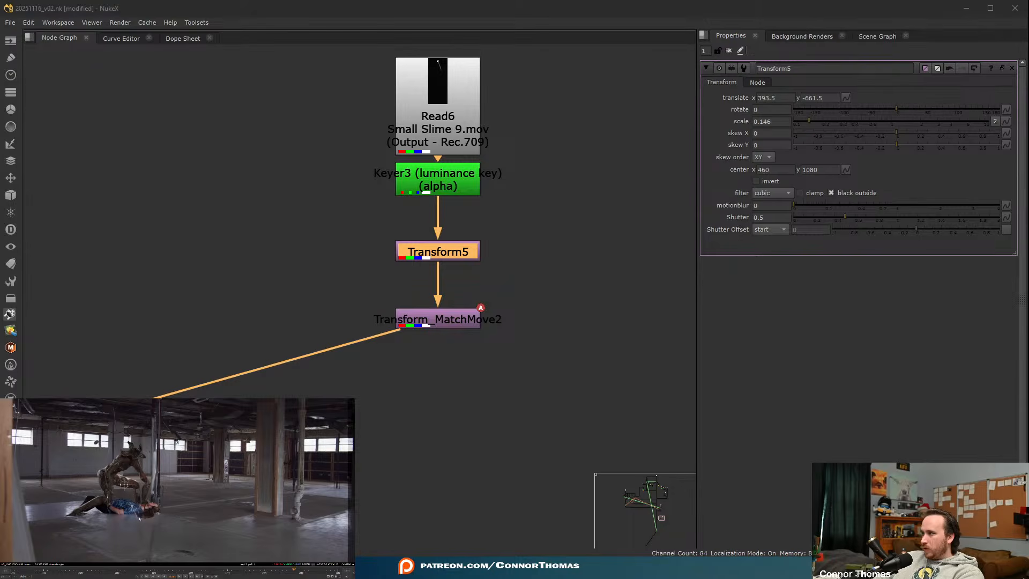
scroll(124, 484, "up", 3)
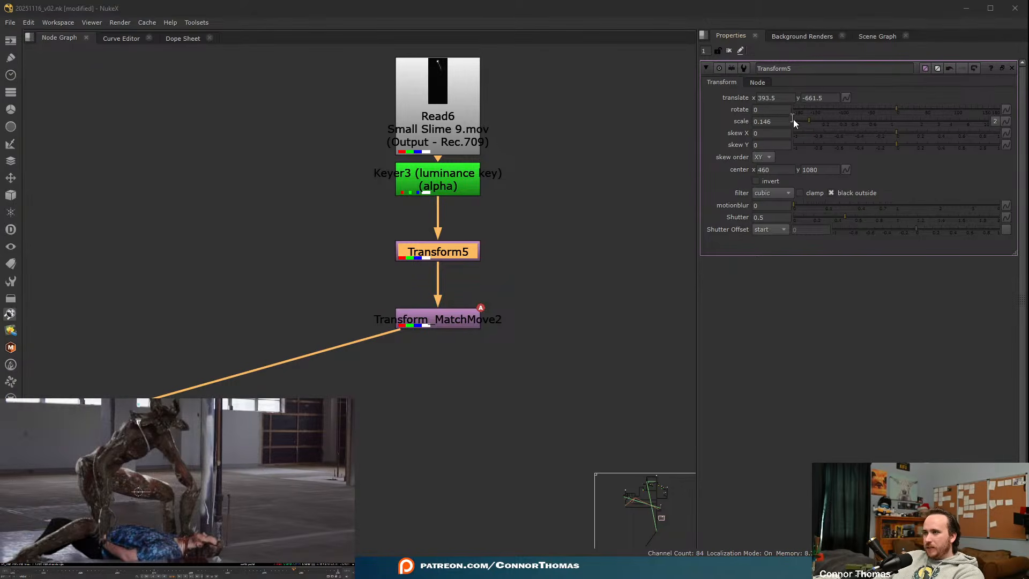
left_click_drag(800, 120, 787, 120)
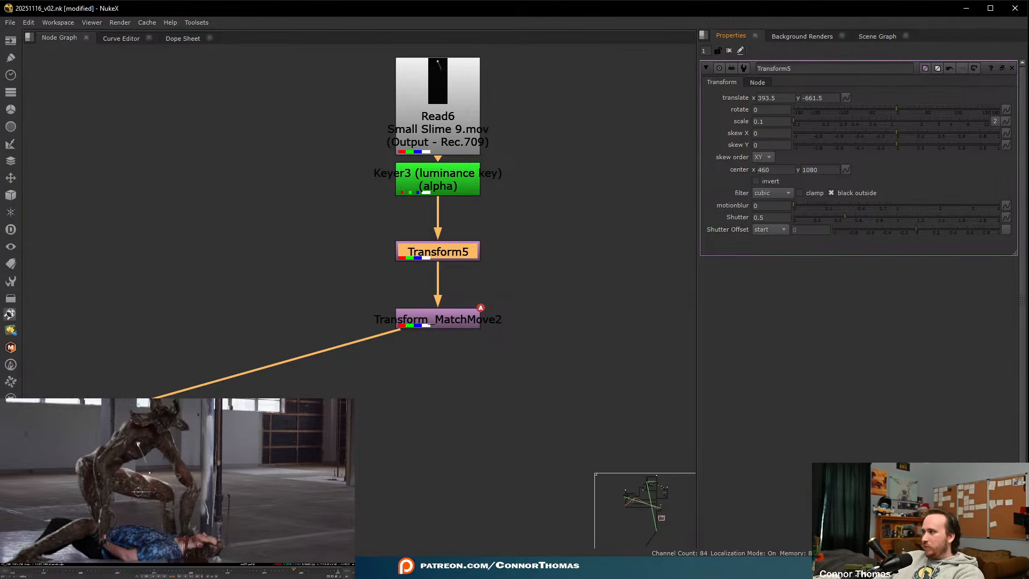
- Reduce the slime Transform's scale to 0.05 and reposition the slime at about x 389.6, y -571.6 on the creature's head
left_click_drag(138, 491, 139, 468)
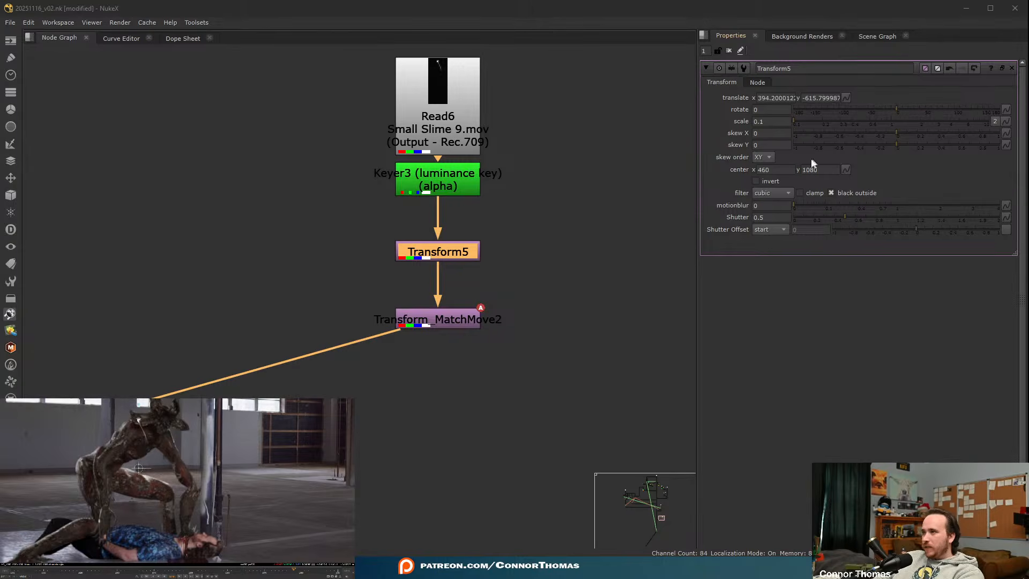
left_click(760, 121)
type("05")
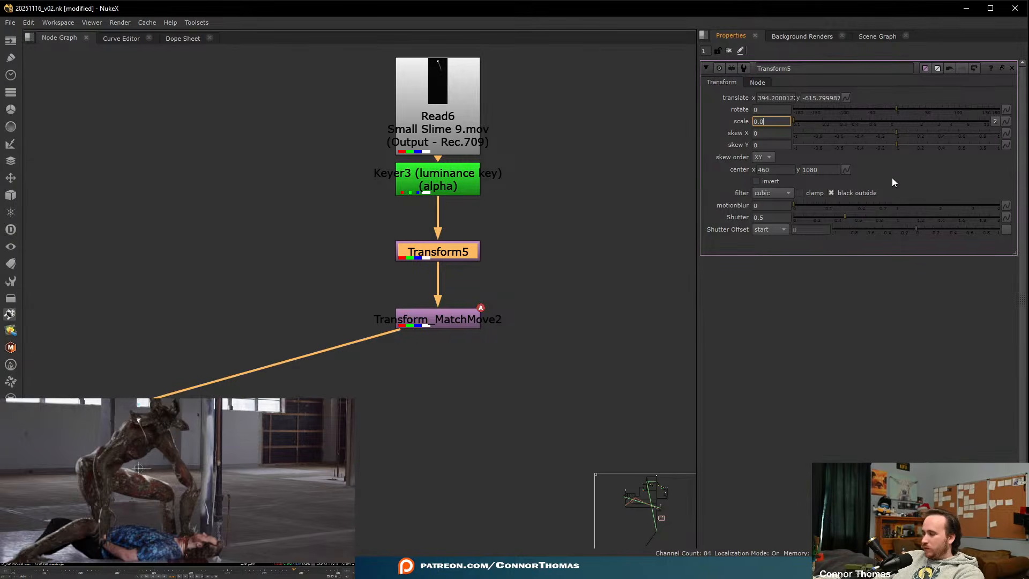
key("Return")
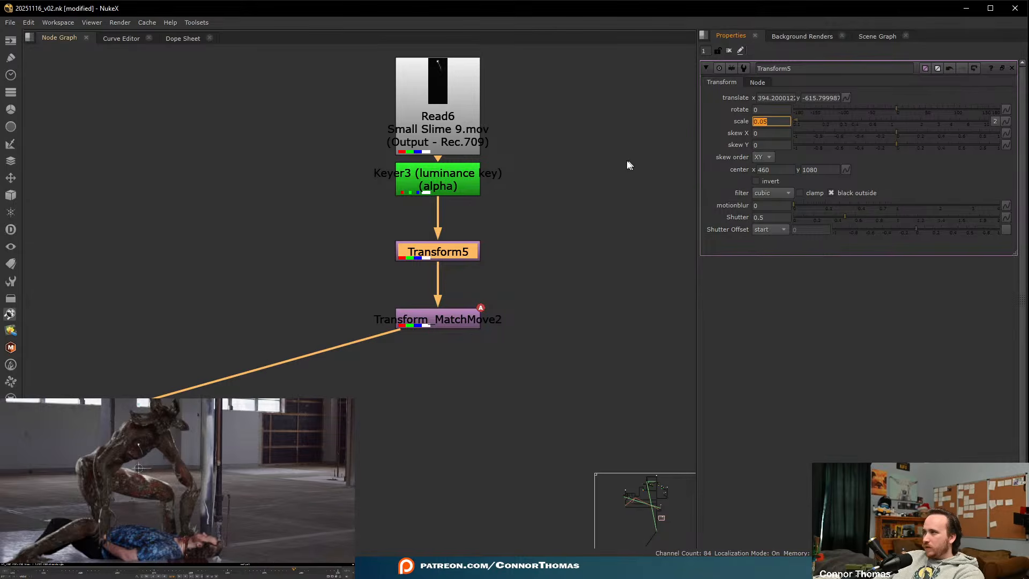
left_click(614, 152)
left_click_drag(139, 468, 136, 445)
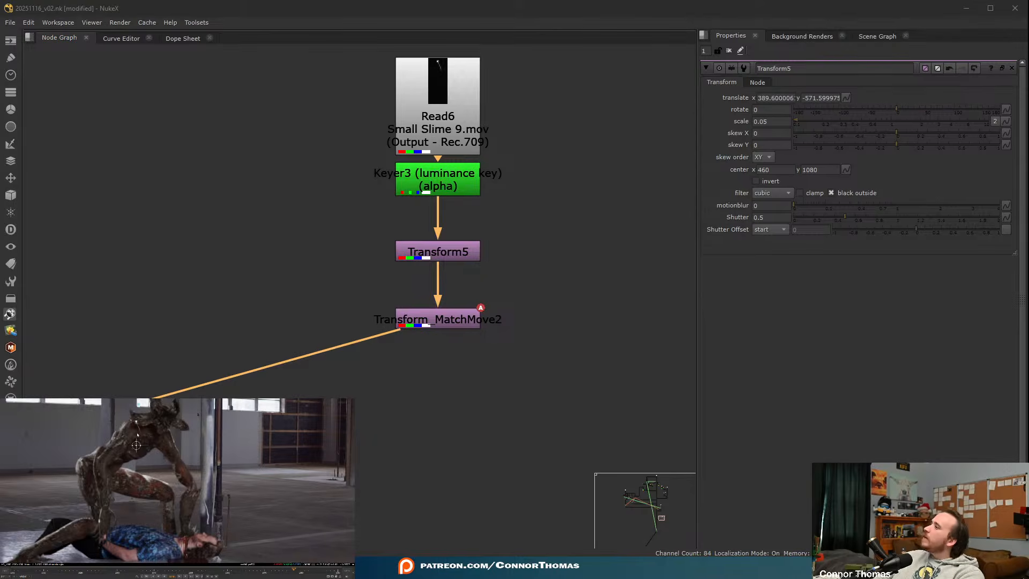
scroll(158, 445, "up", 3)
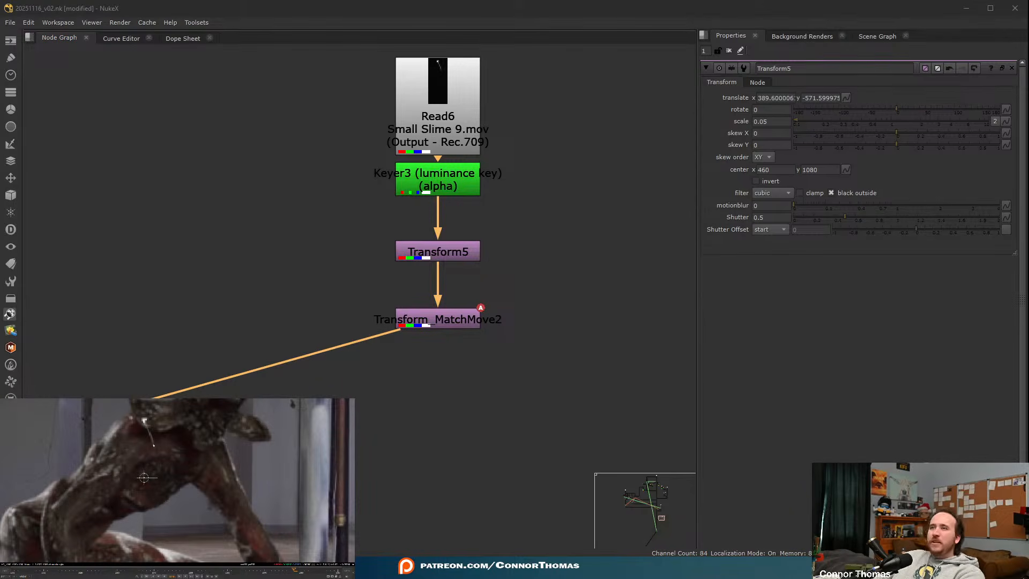
- Add a TimeOffset between the slime Read node and its Keyer, with an offset of 1020 frames
left_click(452, 128)
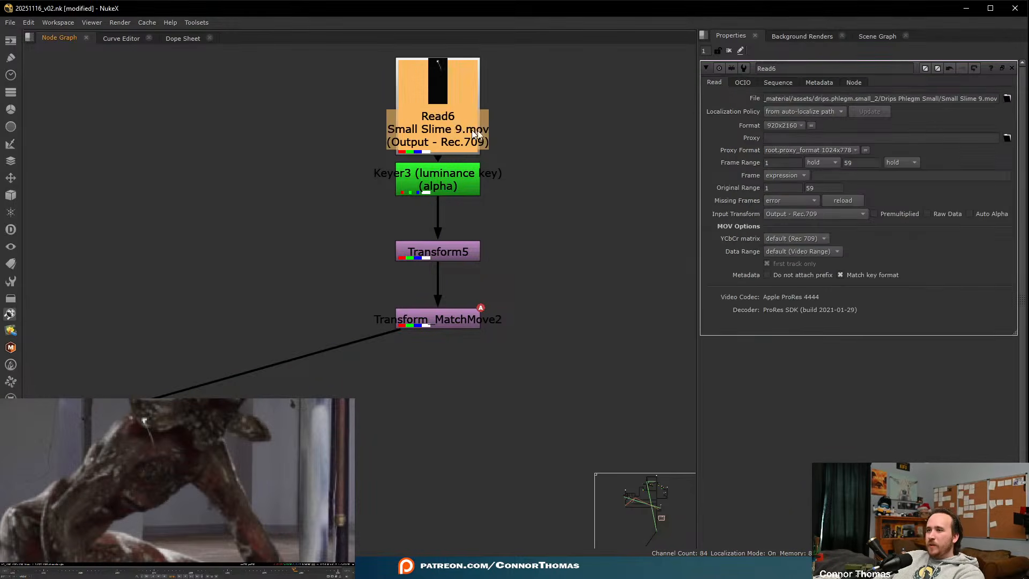
left_click_drag(451, 129, 458, 88)
key("Tab")
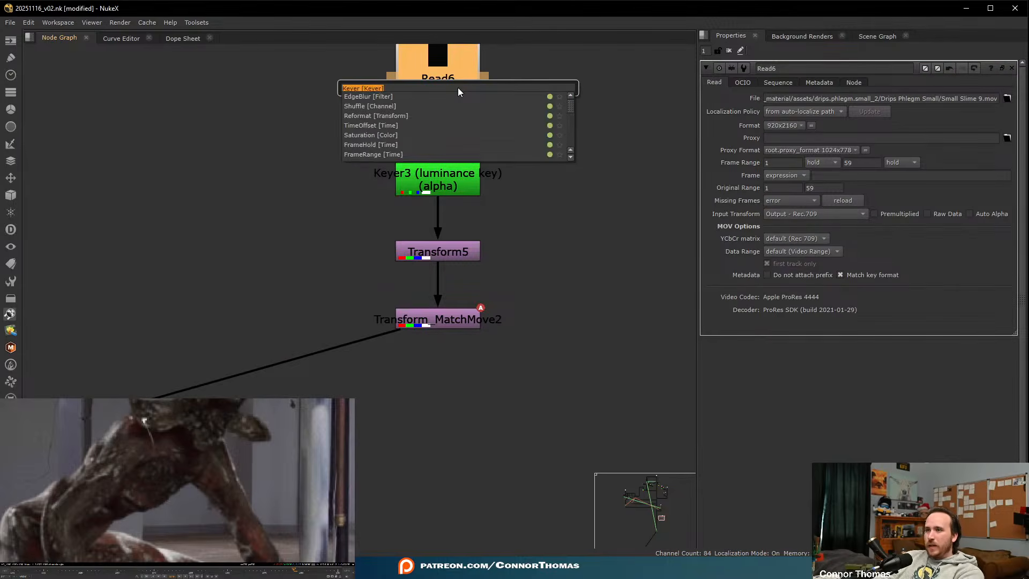
type("timeo")
key("Return")
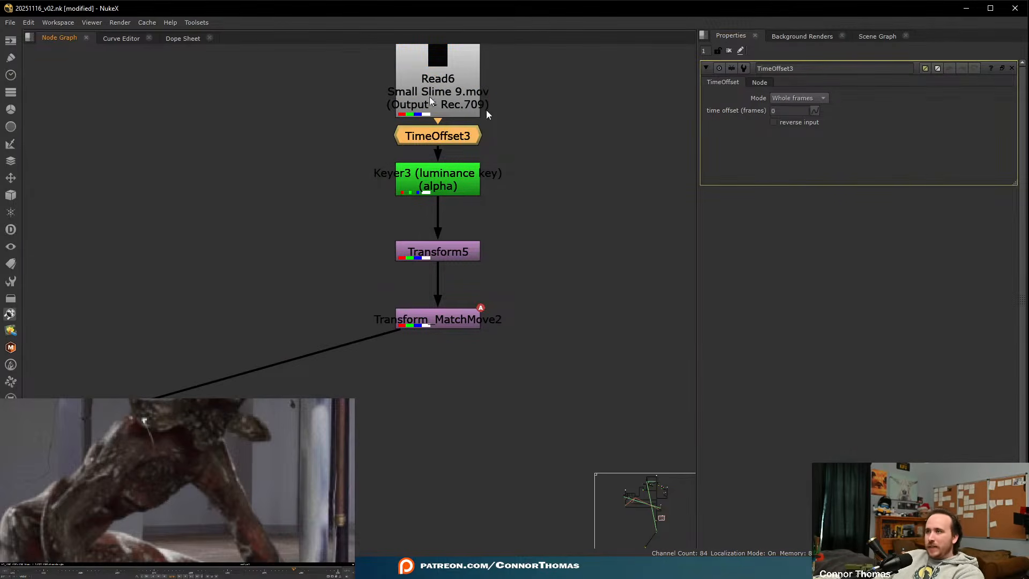
left_click_drag(785, 110, 570, 107)
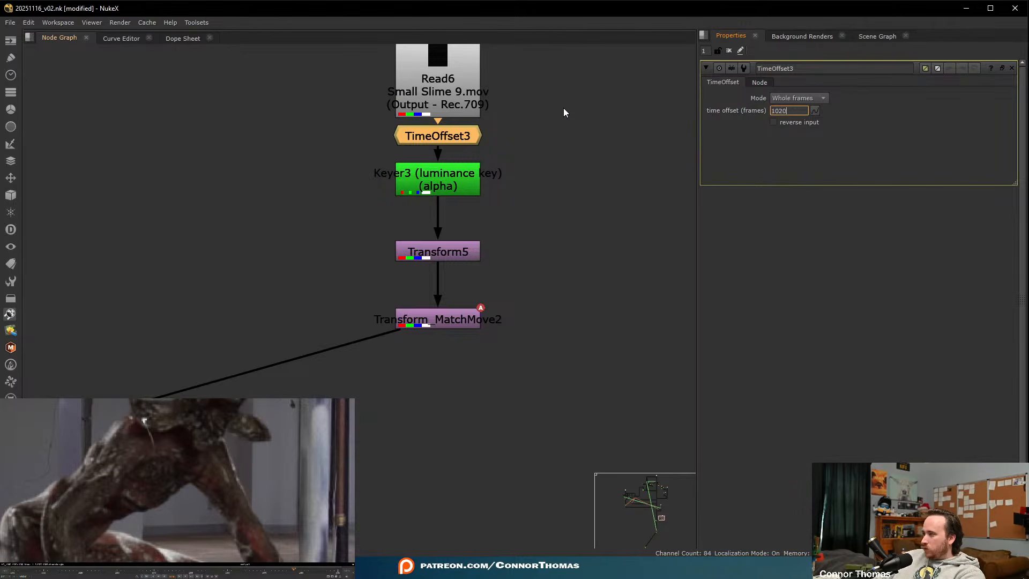
left_click(536, 171)
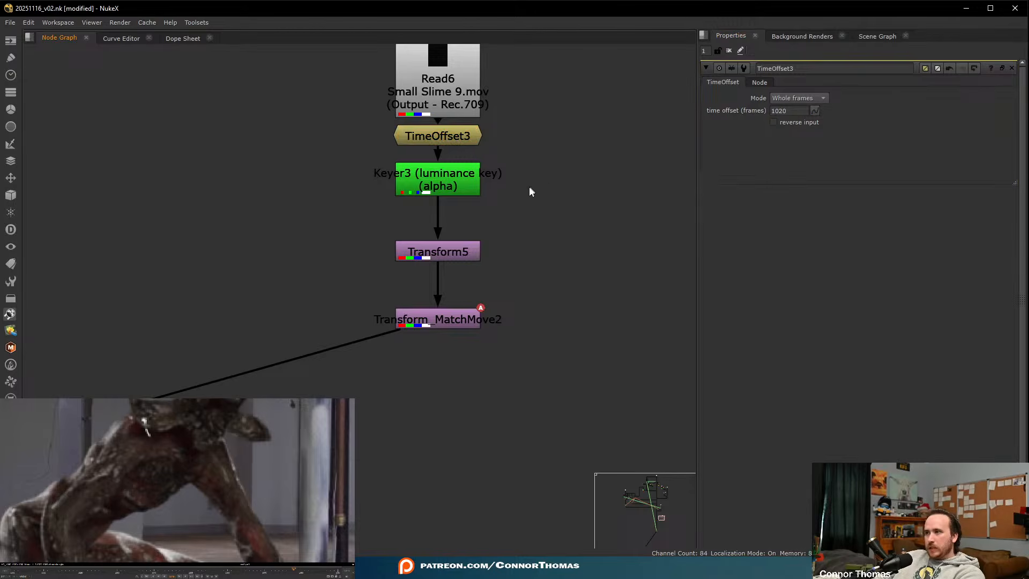
- View the TimeOffset output on its own and set the slime's time offset to 1050 frames
left_click(433, 140)
key("1")
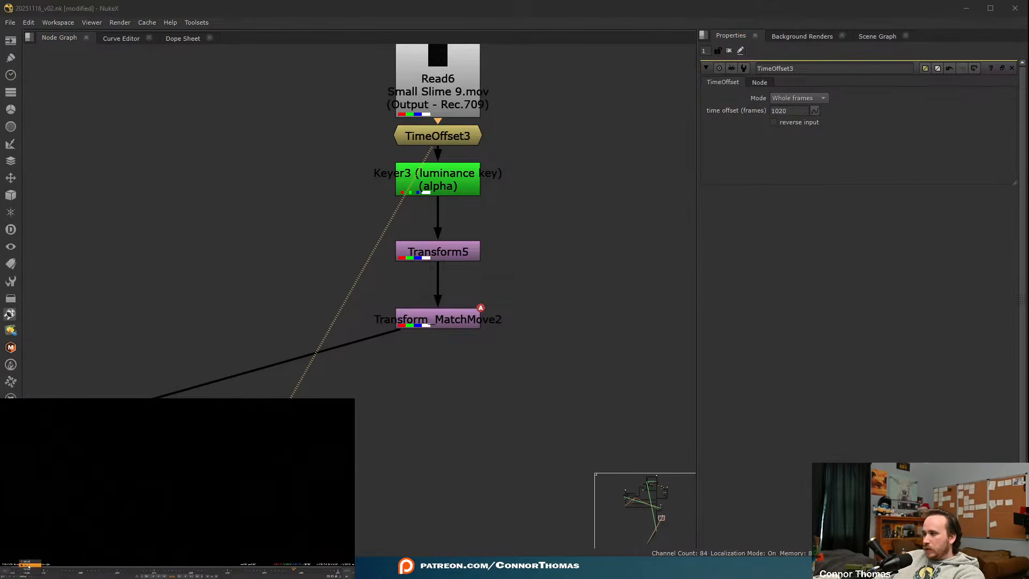
left_click(30, 564)
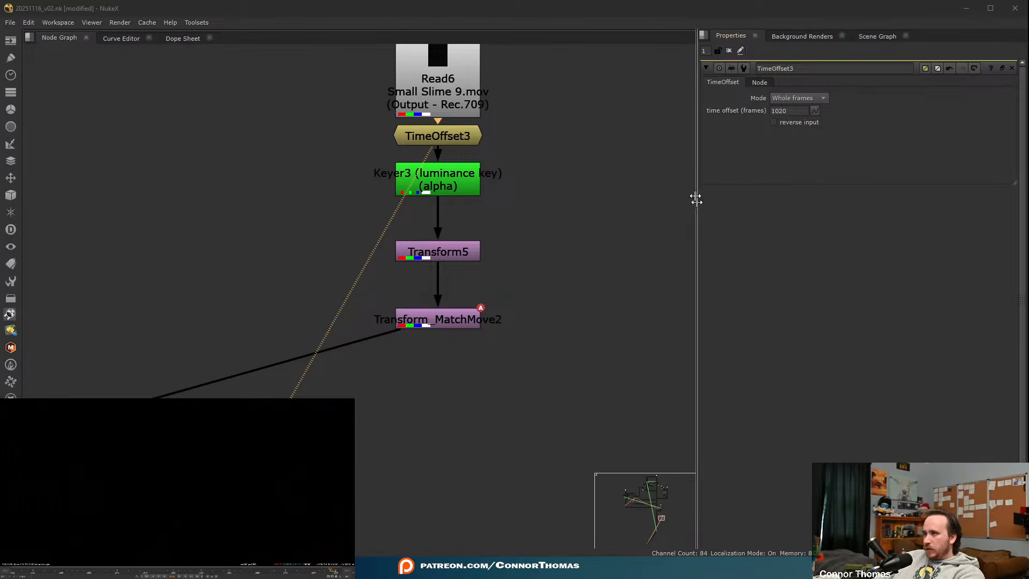
left_click(799, 110)
type("1050")
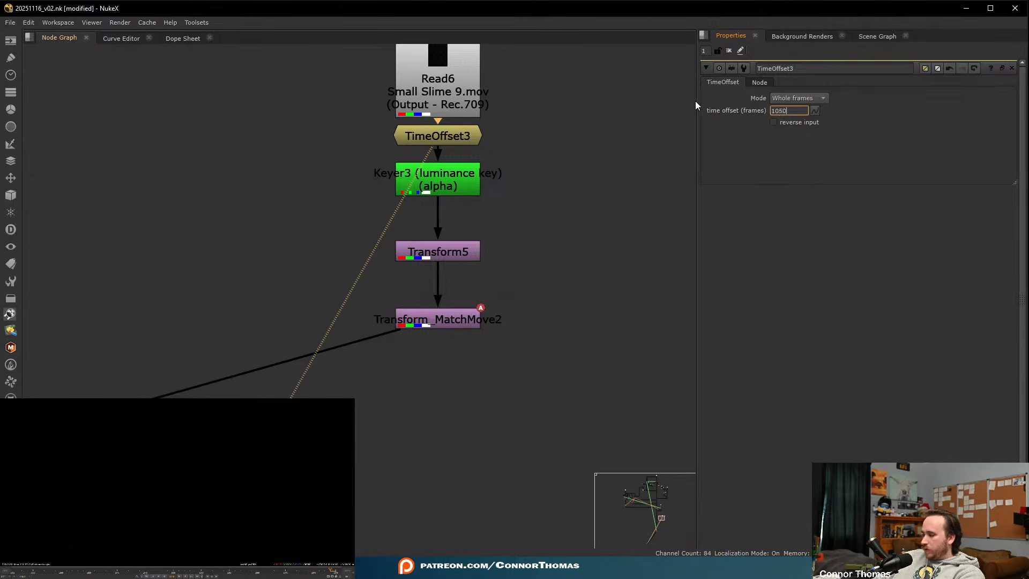
key("Return")
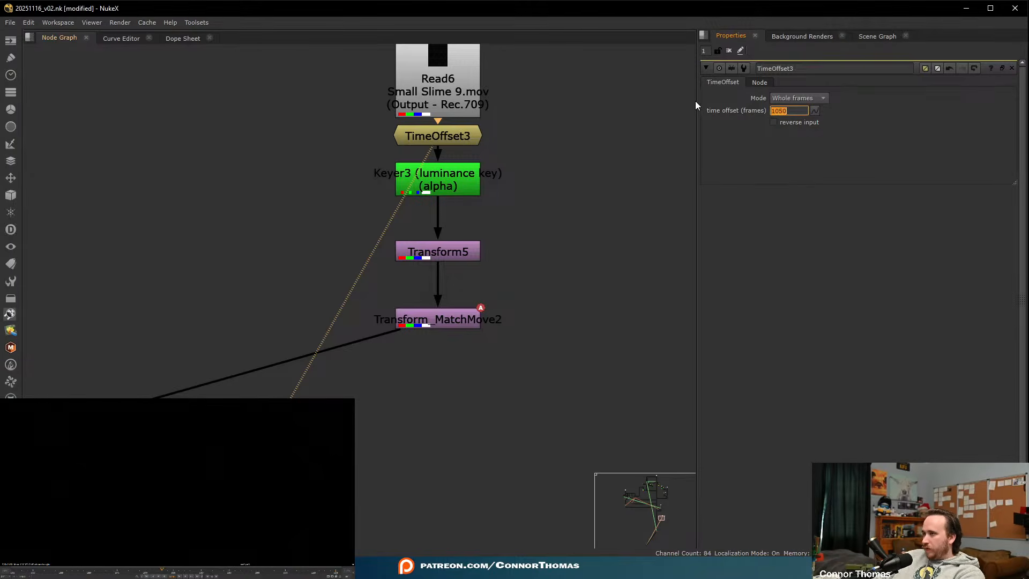
left_click(646, 247)
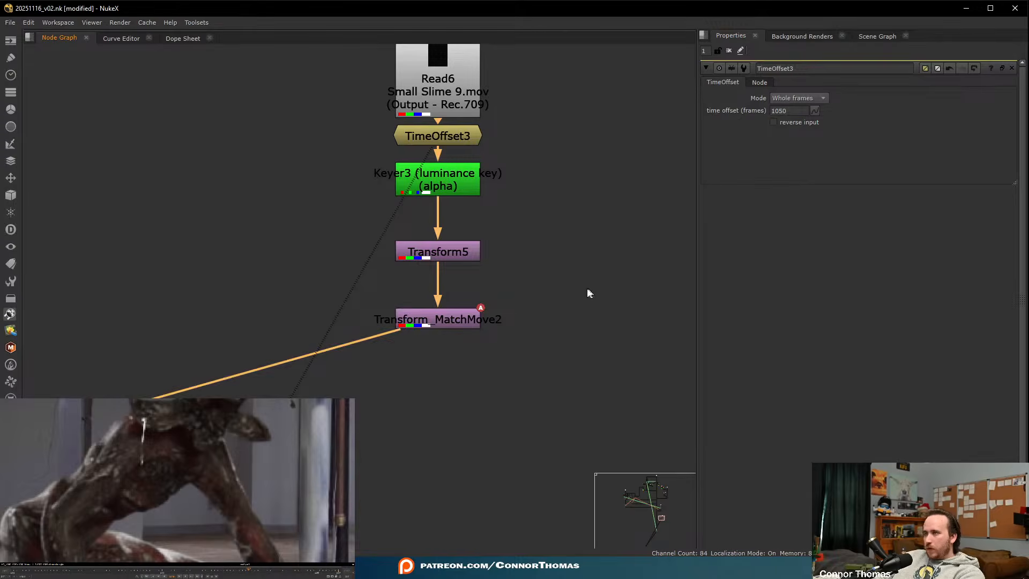
- Examine how the slime follows the creature's head across the shot, checking the match-move and time offset properties and playing back the composite
scroll(558, 303, "down", 6)
middle_click_drag(438, 341, 505, 336)
scroll(416, 338, "down", 4)
scroll(467, 330, "up", 5)
double_click(503, 342)
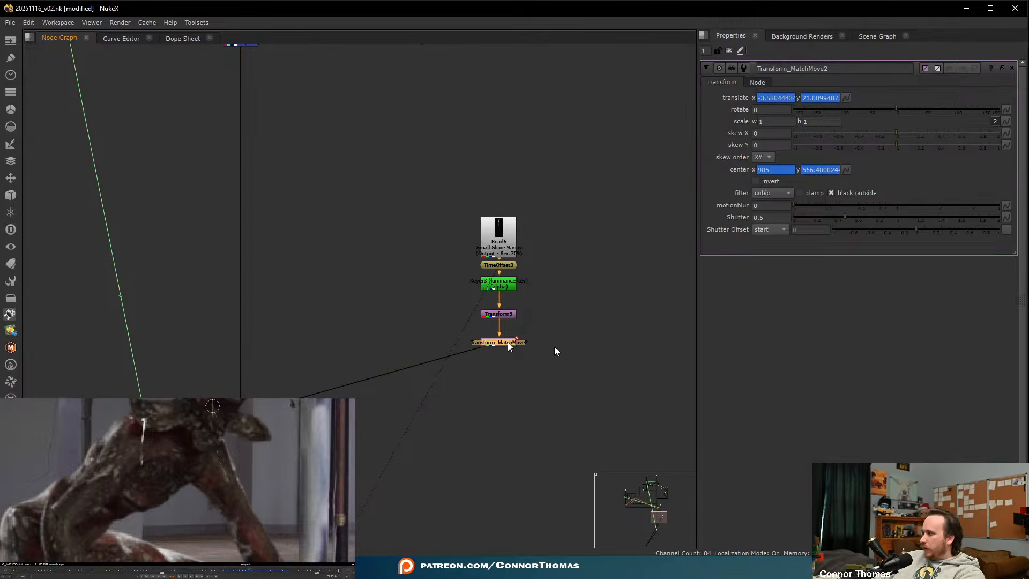
left_click(208, 573)
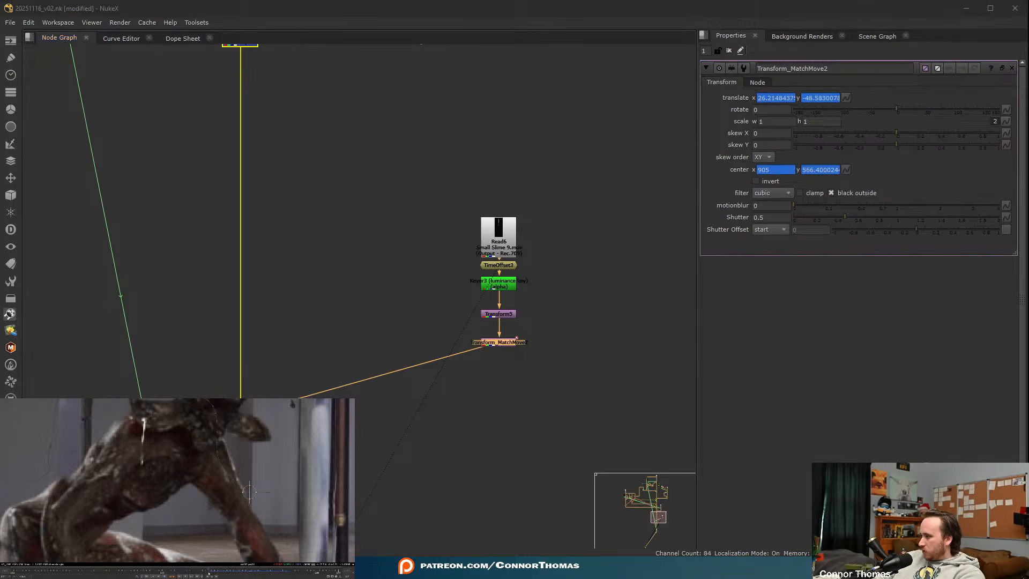
double_click(503, 267)
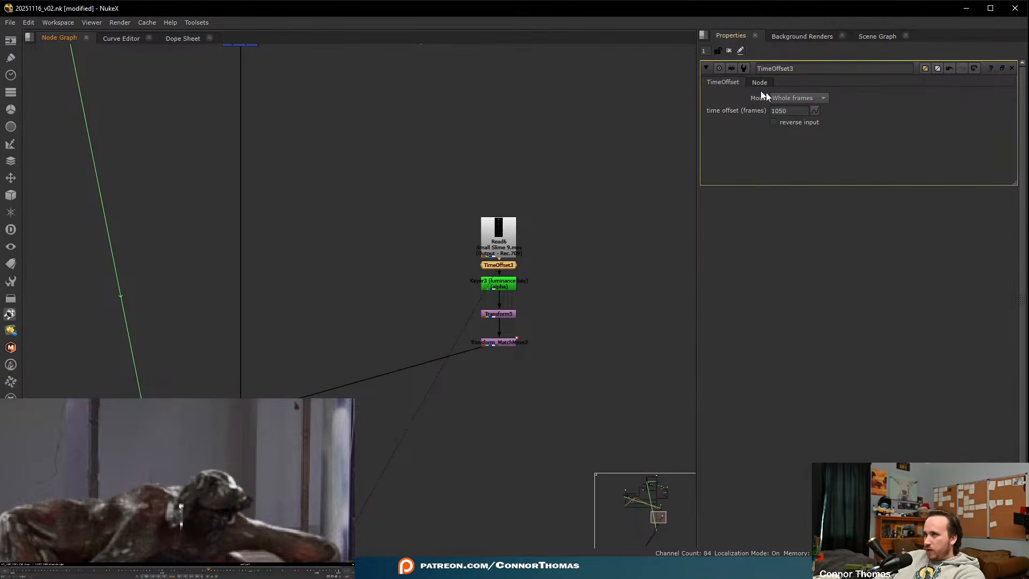
left_click(729, 51)
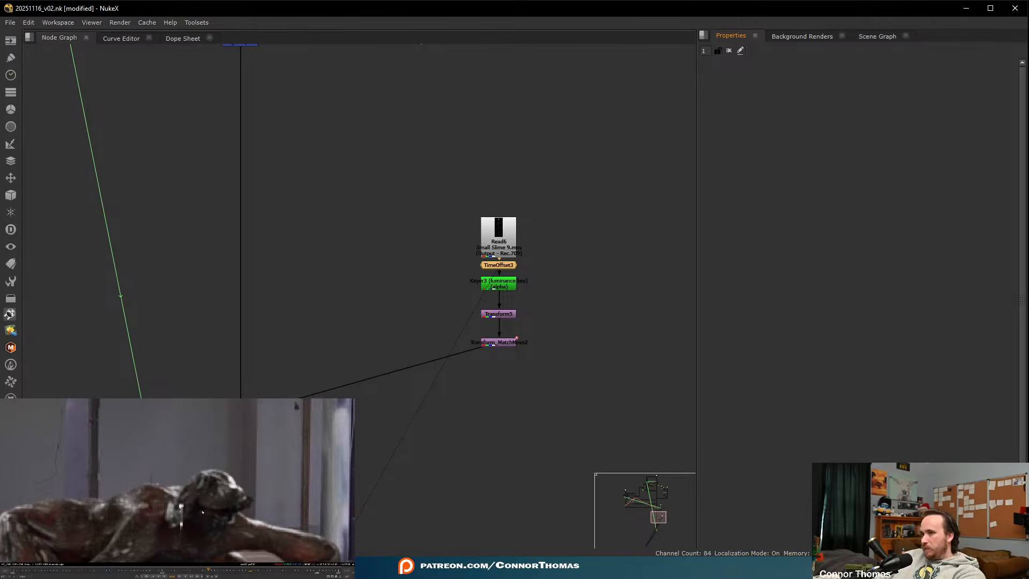
key("l")
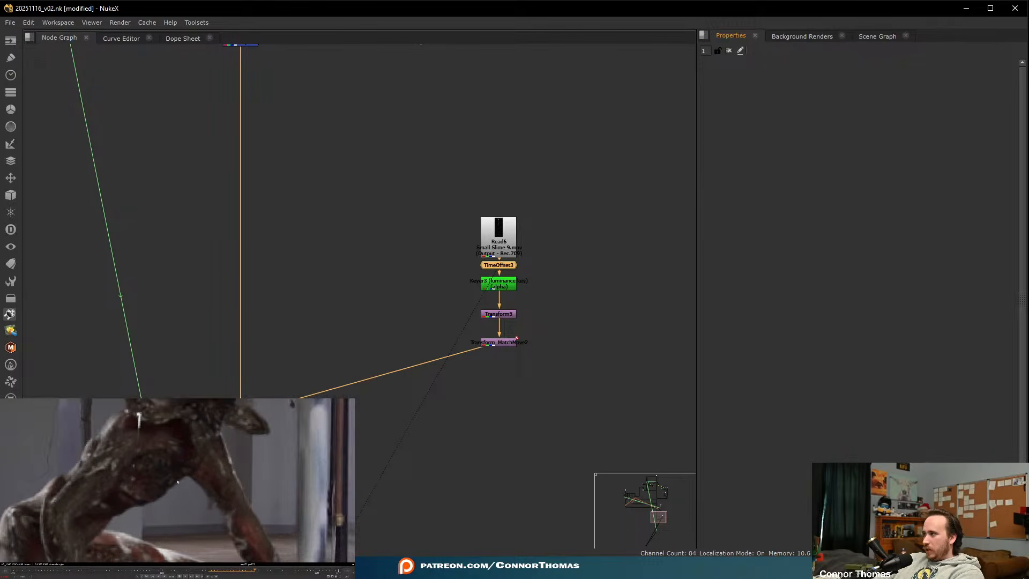
left_click_drag(211, 571, 258, 570)
scroll(198, 492, "down", 3)
left_click(191, 496)
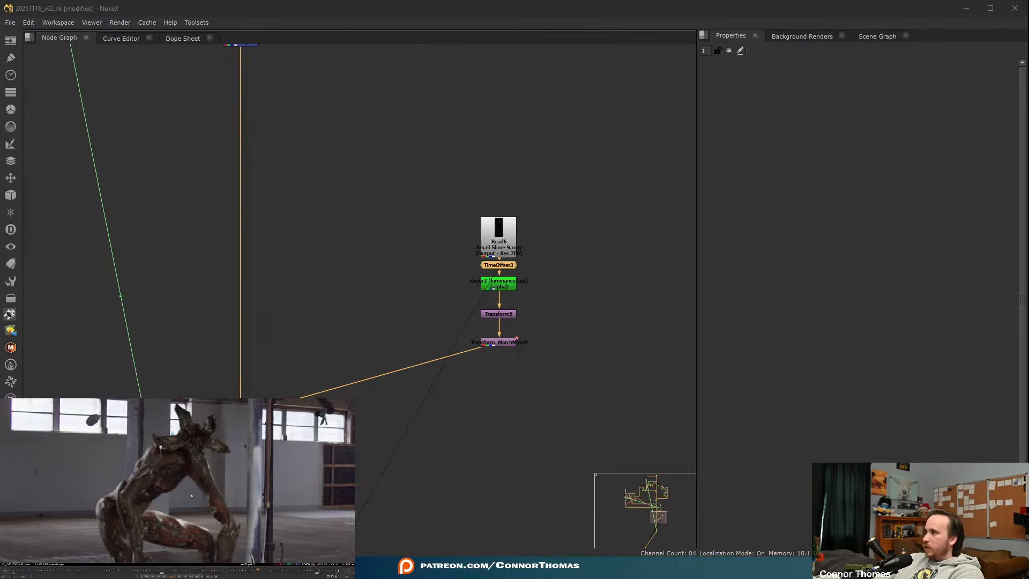
- Space the slime Read node above its TimeOffset, and duplicate the Read, TimeOffset, Keyer and Transform beside the original branch
left_click_drag(502, 252, 502, 229)
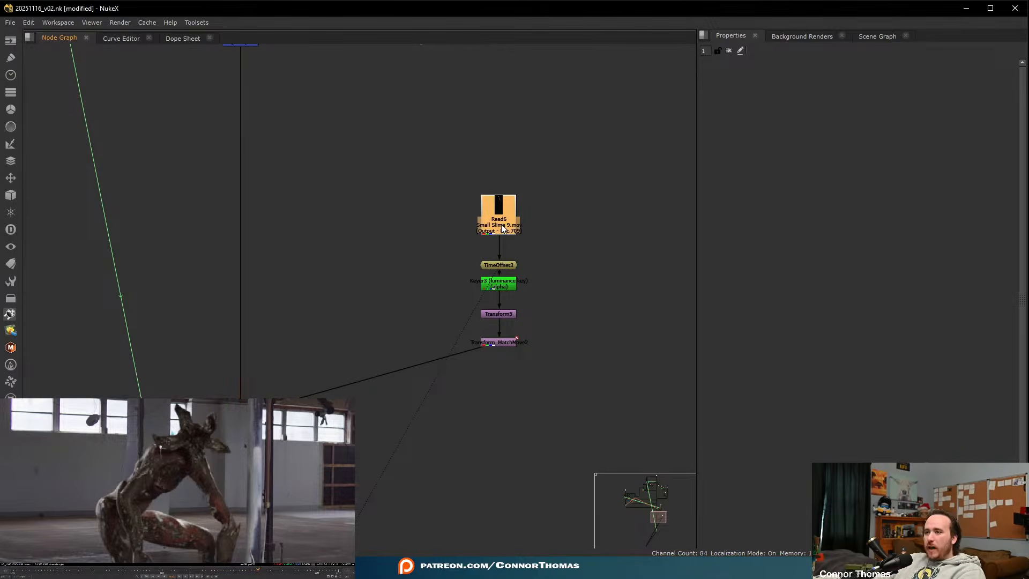
middle_click_drag(518, 352, 447, 300)
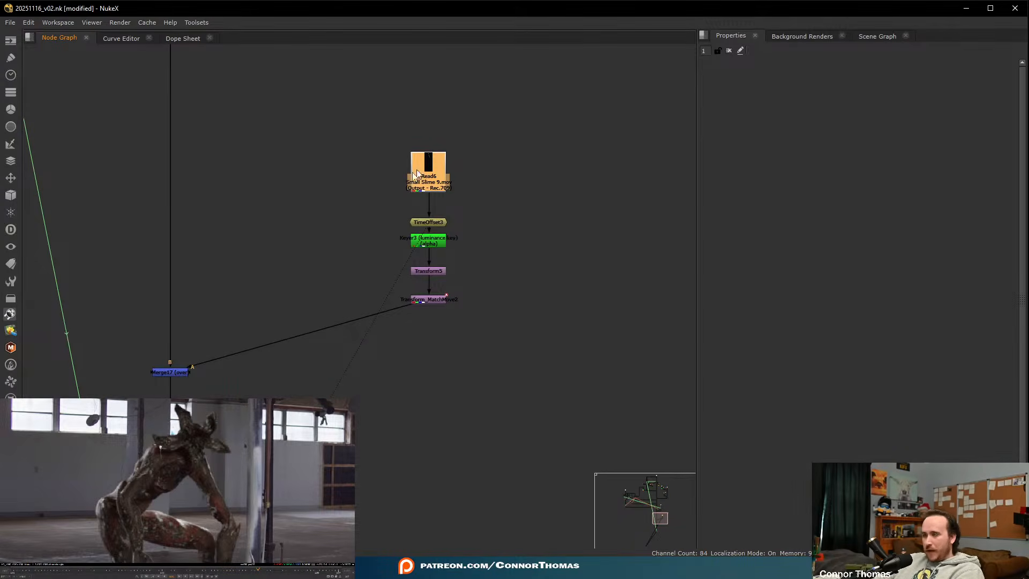
left_click_drag(390, 129, 534, 281)
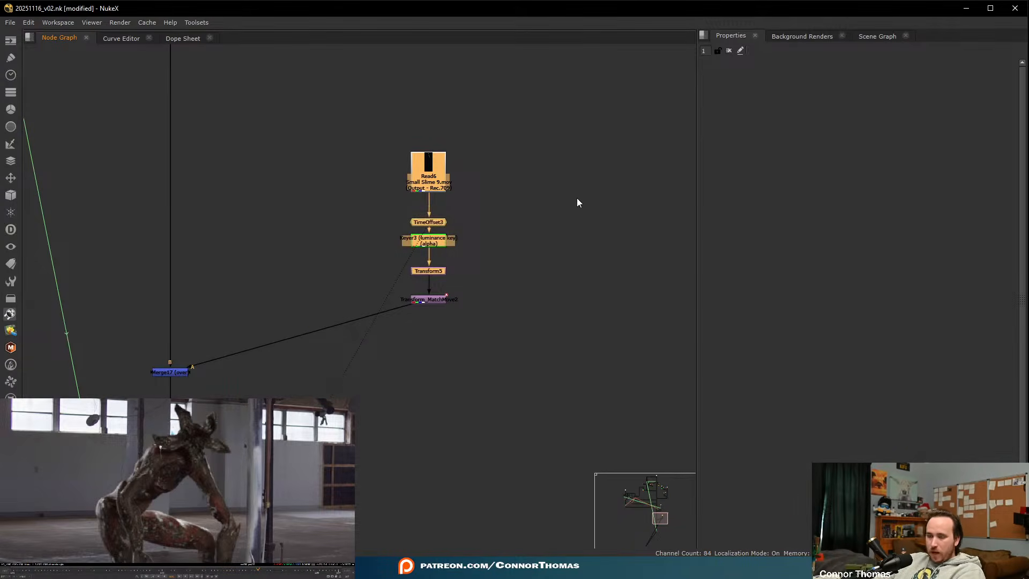
key("ctrl+c")
key("ctrl+v")
left_click_drag(577, 198, 555, 170)
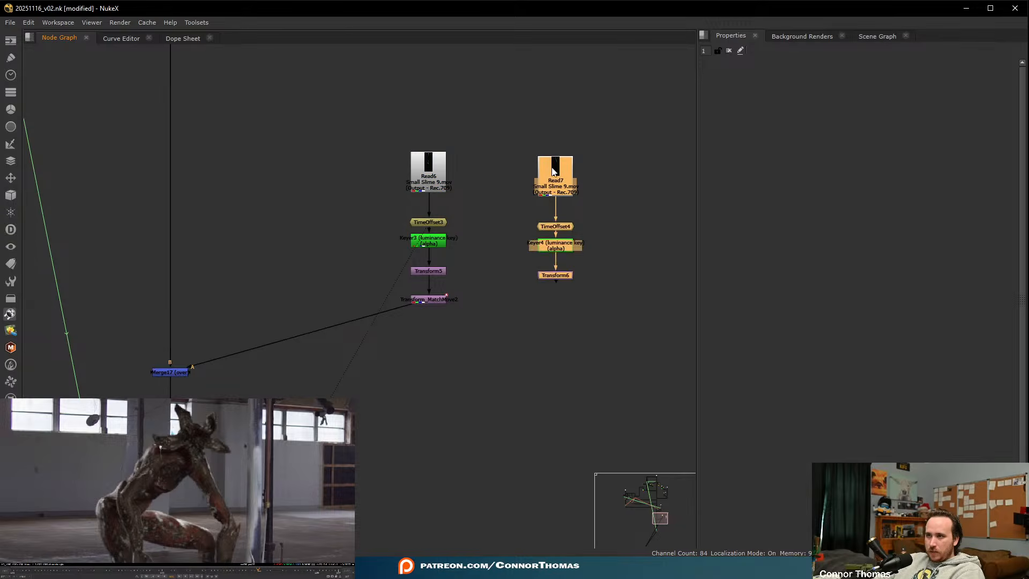
- Move the Tracker2 node across the graph to the open space beyond the duplicated slime branch
left_click(468, 300)
scroll(490, 264, "down", 6)
middle_click_drag(301, 193, 498, 263)
scroll(234, 208, "up", 4)
scroll(230, 208, "down", 1)
scroll(221, 208, "up", 1)
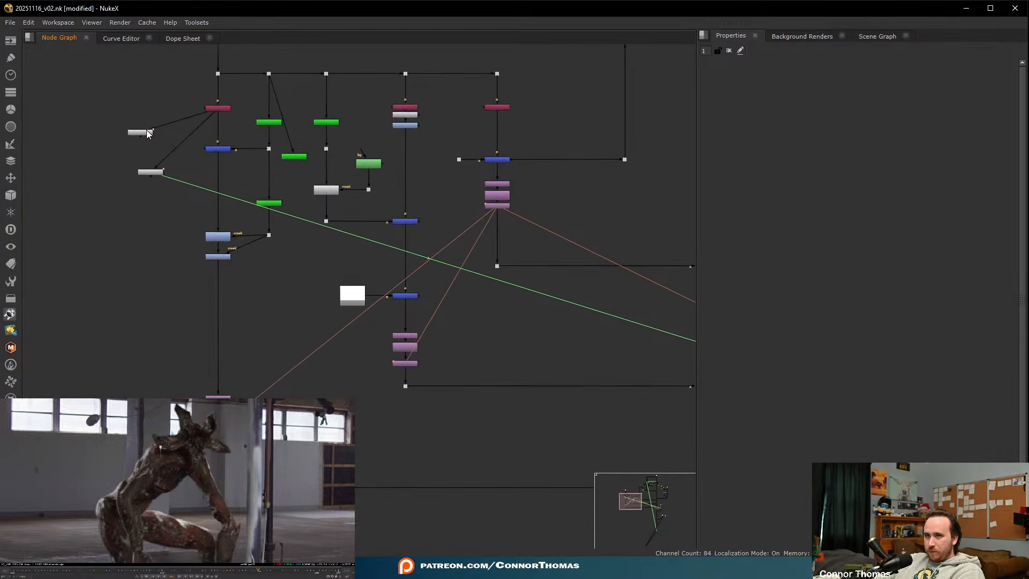
left_click_drag(147, 130, 616, 449)
middle_click_drag(569, 391, 96, 134)
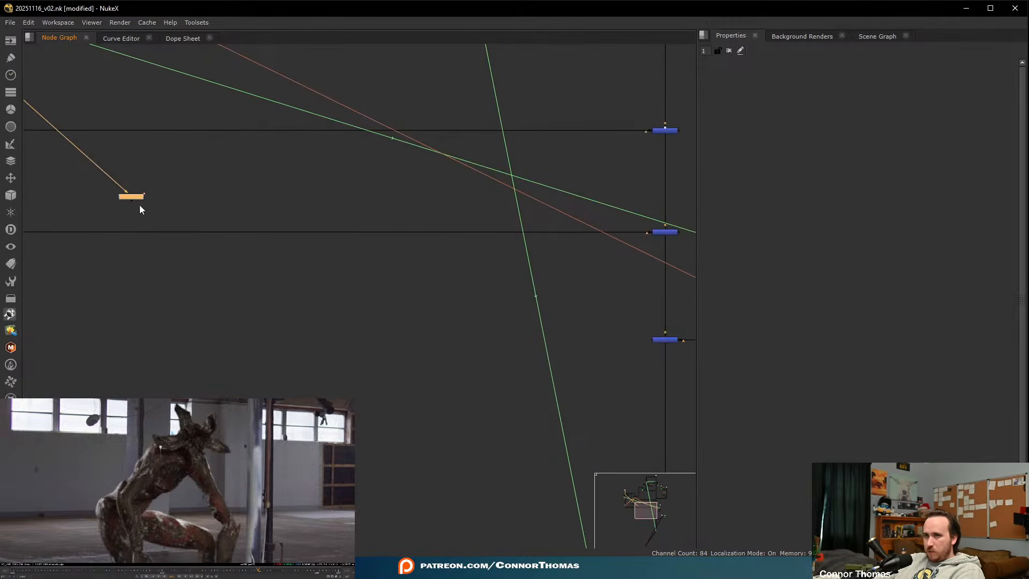
left_click_drag(136, 197, 671, 351)
middle_click_drag(651, 376, 295, 275)
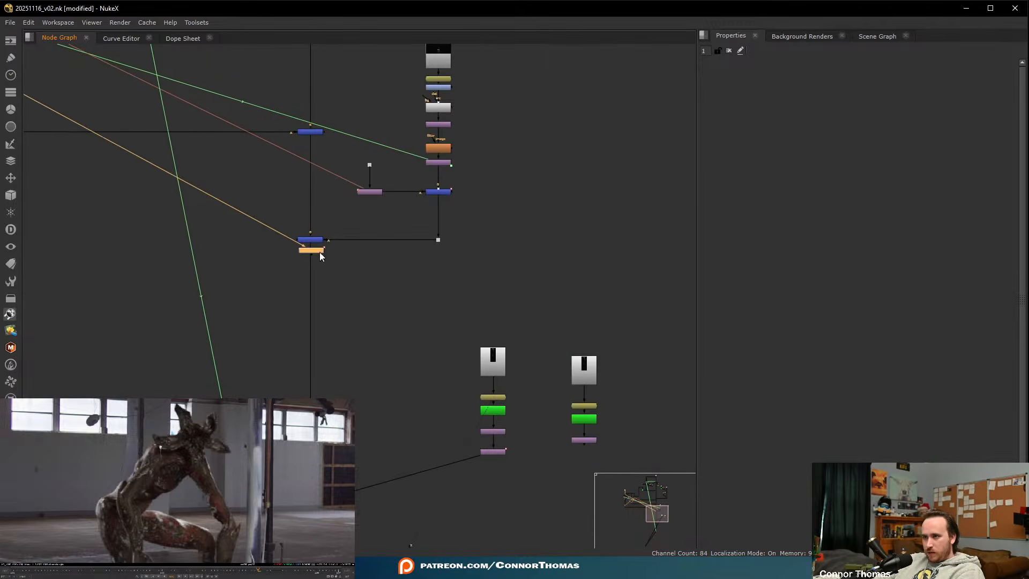
left_click_drag(319, 252, 649, 308)
middle_click_drag(650, 348, 437, 260)
scroll(437, 260, "up", 2)
scroll(437, 263, "up", 2)
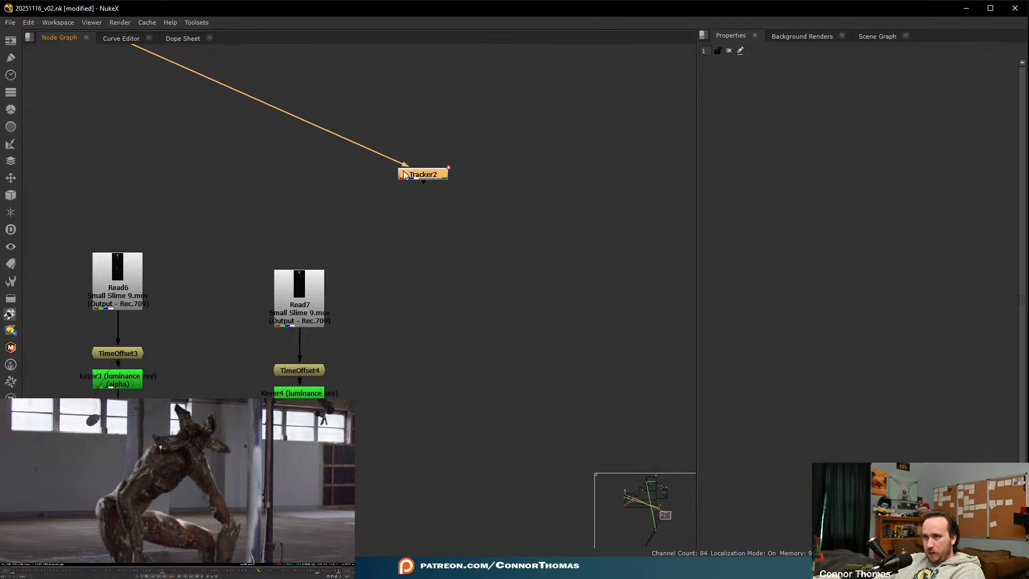
- Insert a Dot directly above Tracker2 on its input connection and hide the Dot's input
double_click(414, 175)
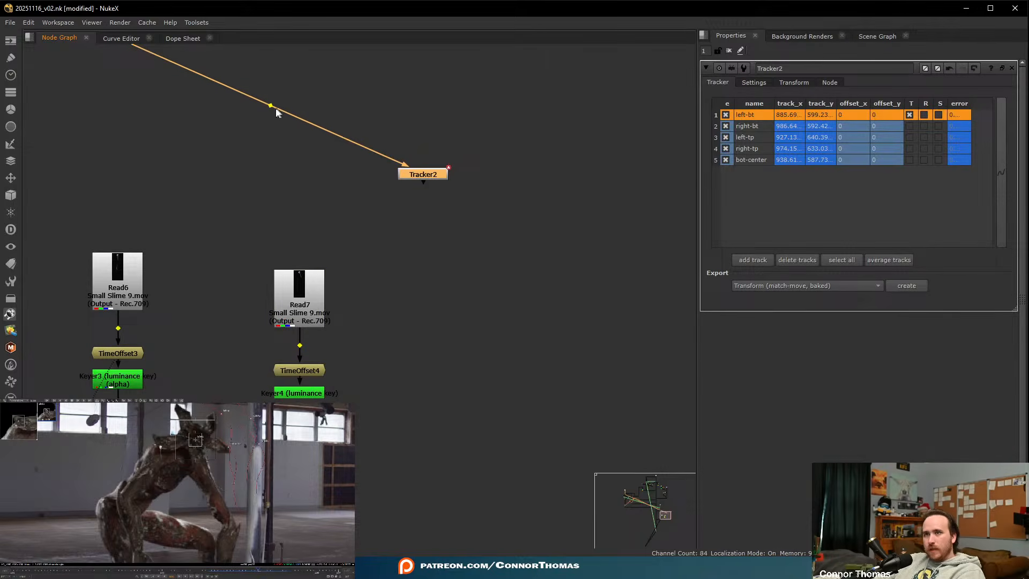
left_click_drag(270, 105, 425, 101, "ctrl")
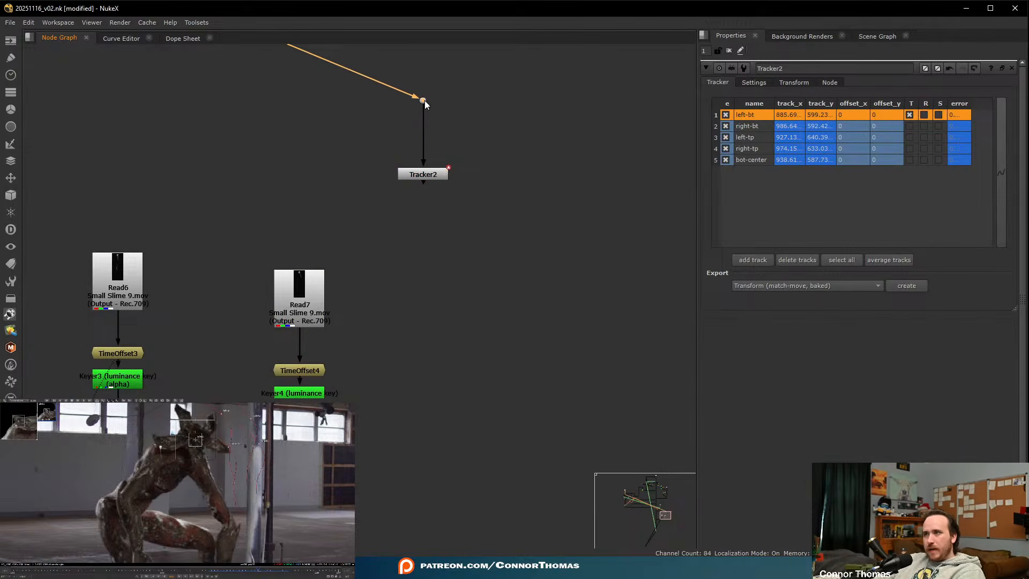
double_click(424, 100)
left_click(743, 140)
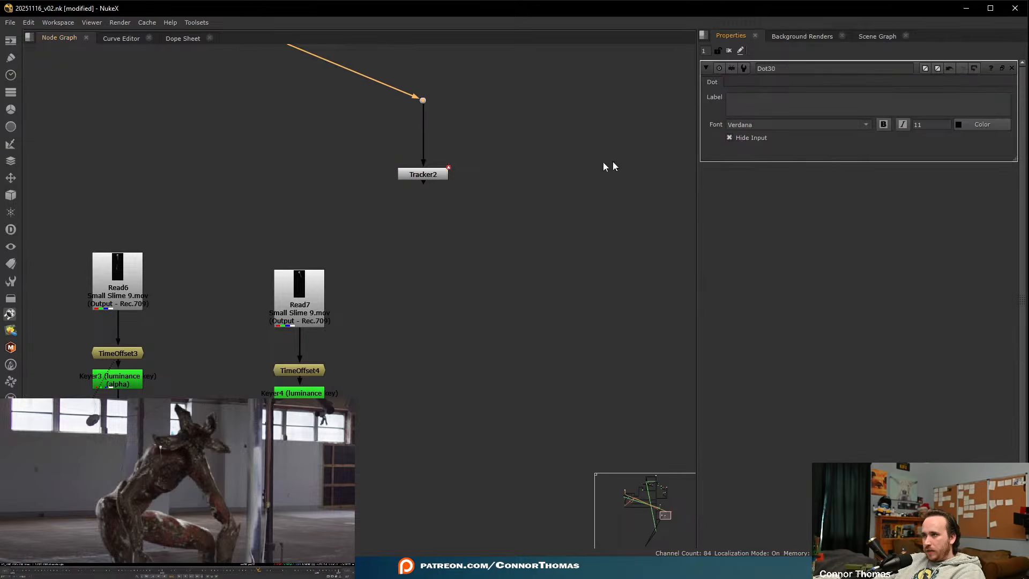
- Enable translation only for the right-bt track in Tracker2 and export it as a baked match-move Transform
double_click(422, 173)
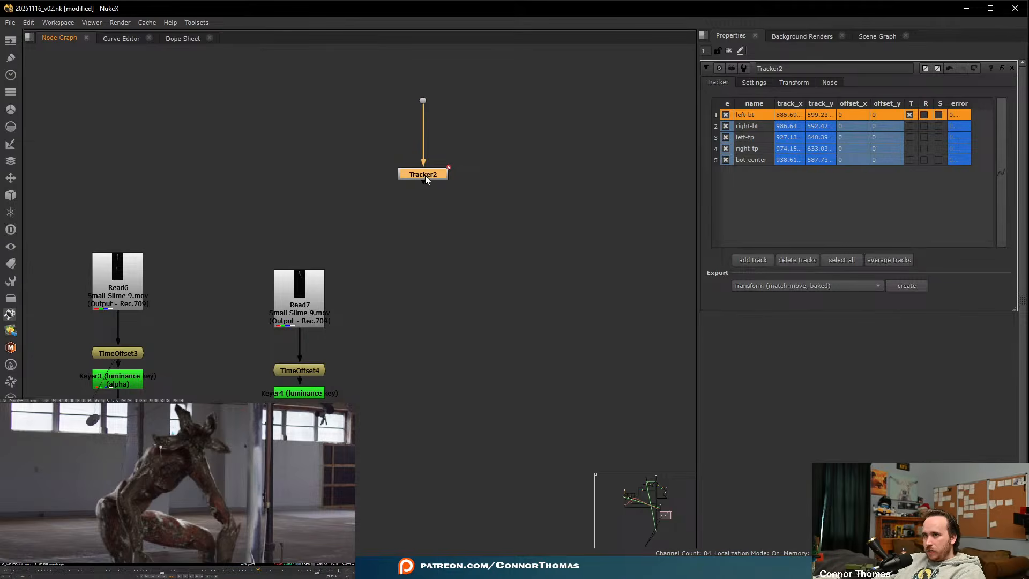
left_click(910, 115)
left_click(909, 126)
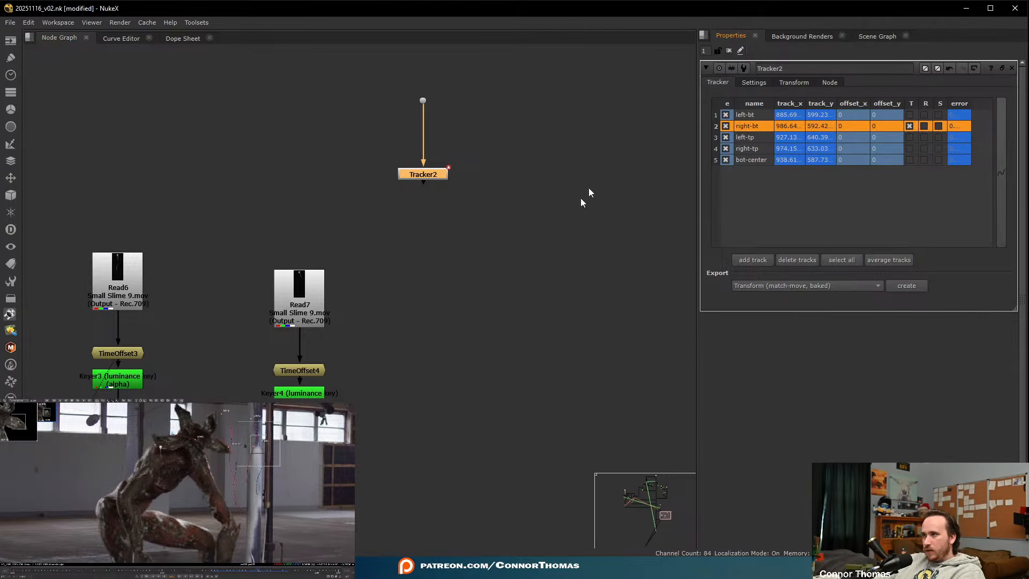
left_click(914, 287)
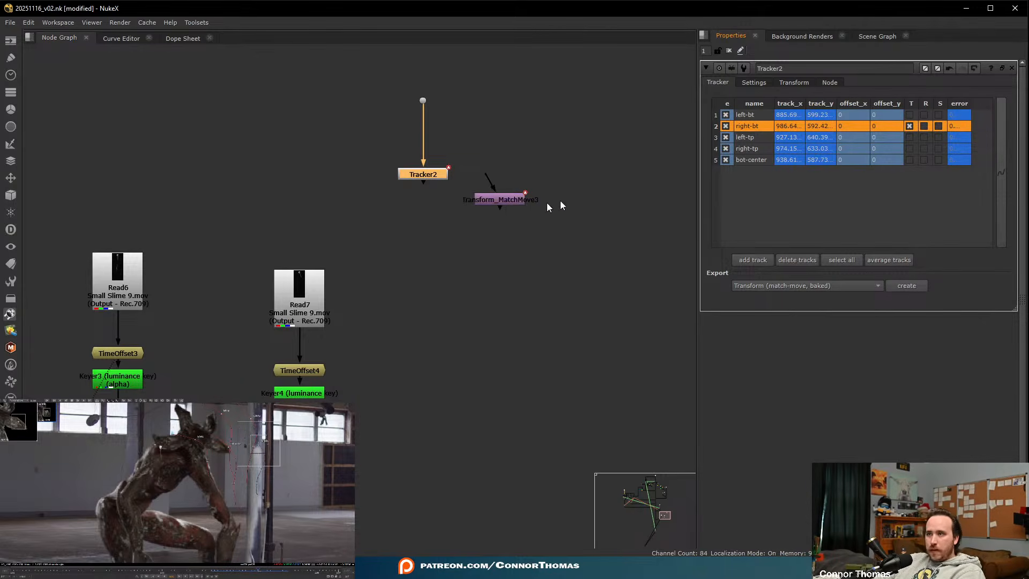
- Move the exported match-move Transform under Transform6 in the duplicated slime branch and connect its output to the main-line Merge
left_click(512, 201)
key("Delete")
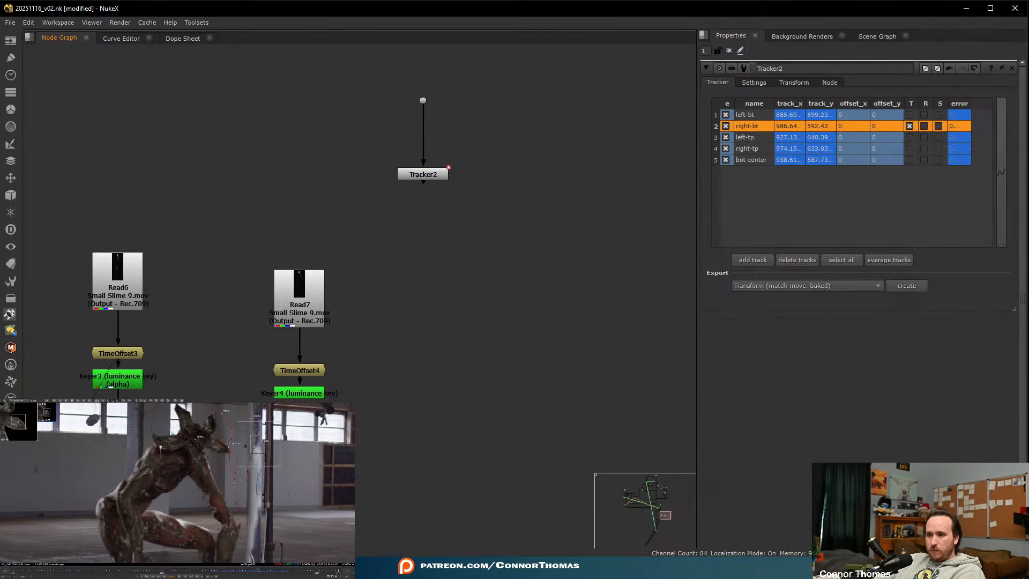
scroll(383, 301, "down", 5)
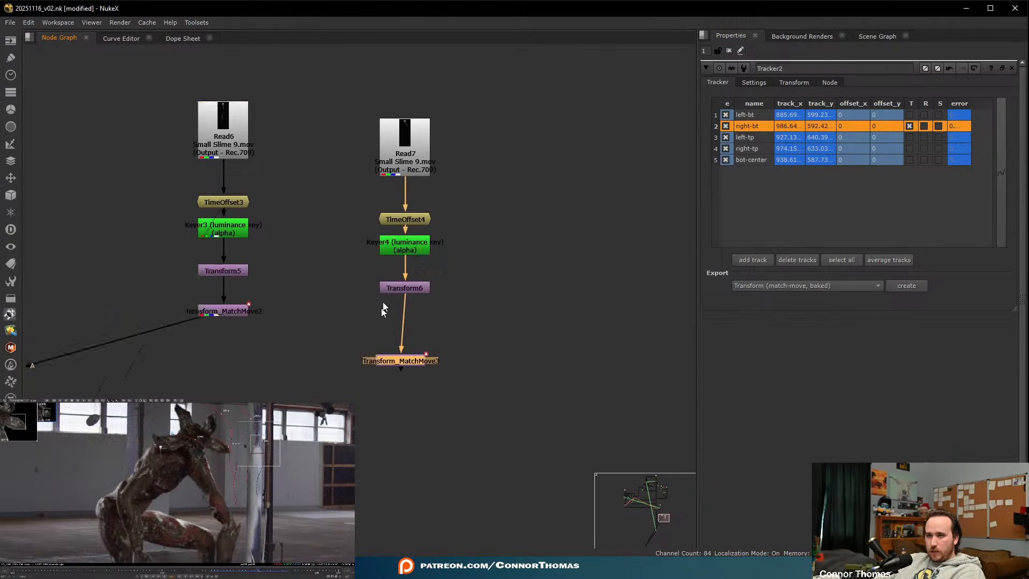
scroll(193, 290, "up", 3)
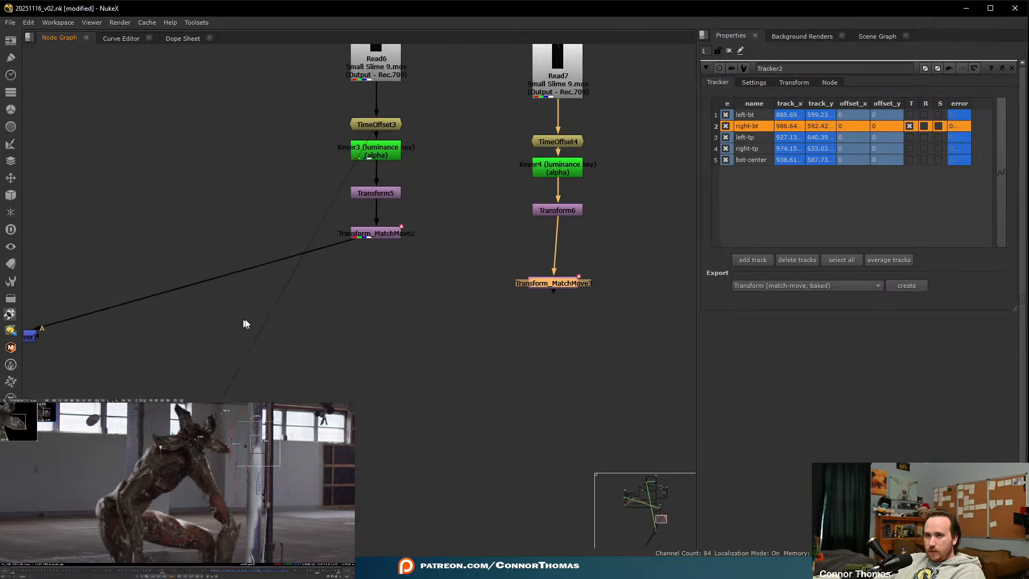
middle_click_drag(373, 308, 471, 302)
left_click_drag(79, 335, 540, 273)
scroll(533, 257, "down", 2)
scroll(524, 279, "up", 2)
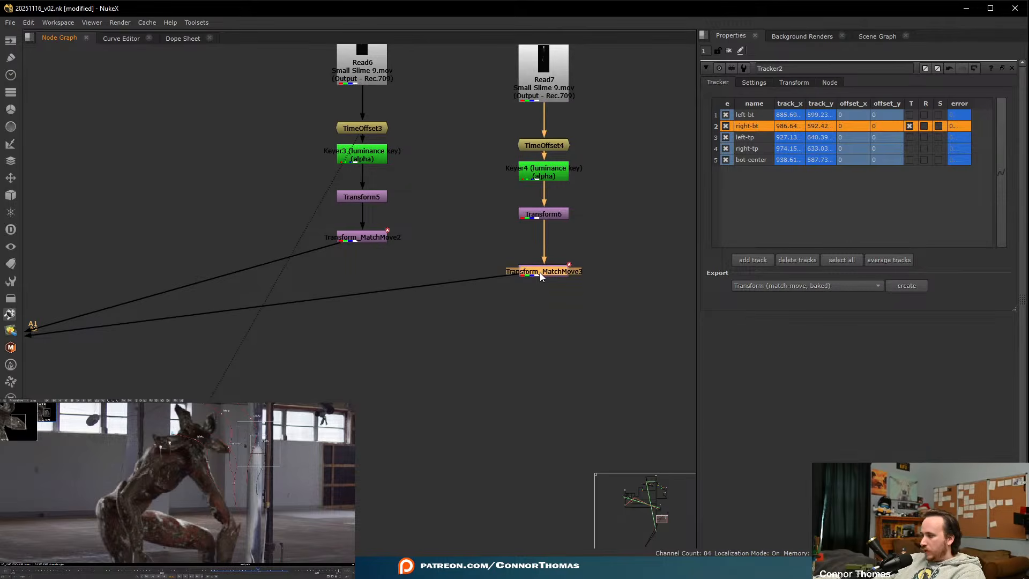
- Reposition the duplicated slime with Transform6 at the right tip of the creature's head, translate about 477.2, -585.8, and play the result
double_click(545, 215)
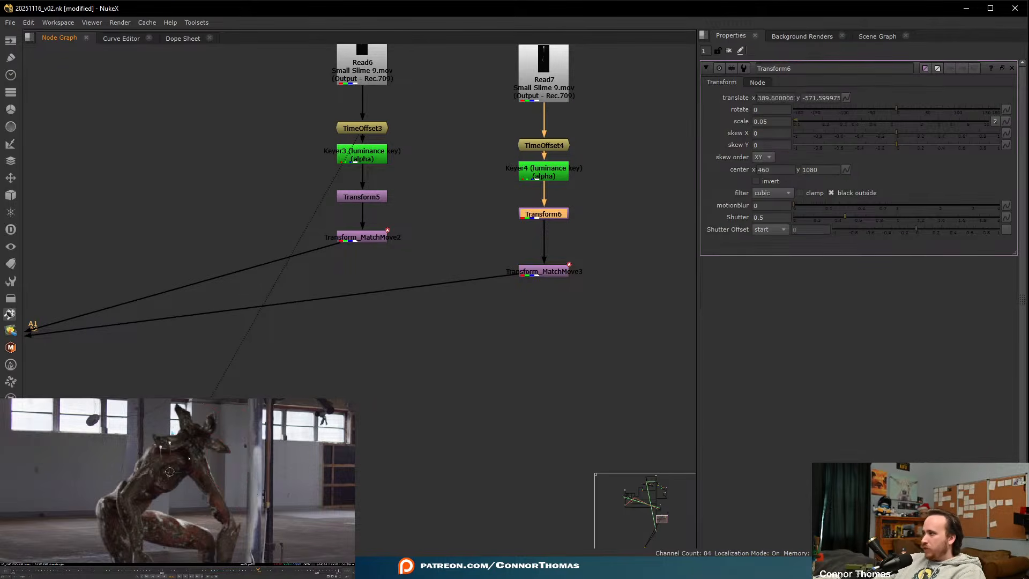
left_click_drag(170, 471, 224, 481)
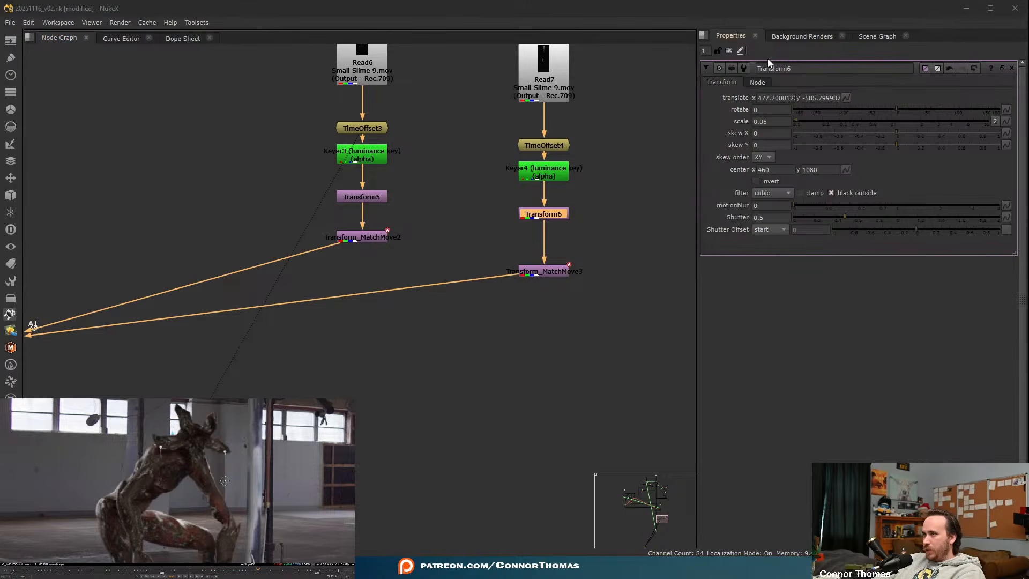
left_click(729, 51)
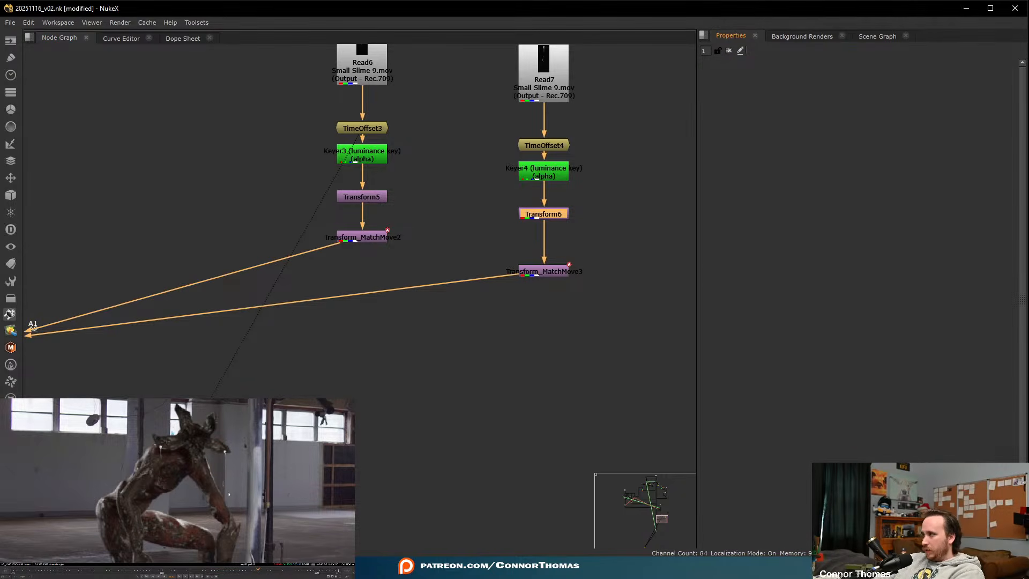
key("l")
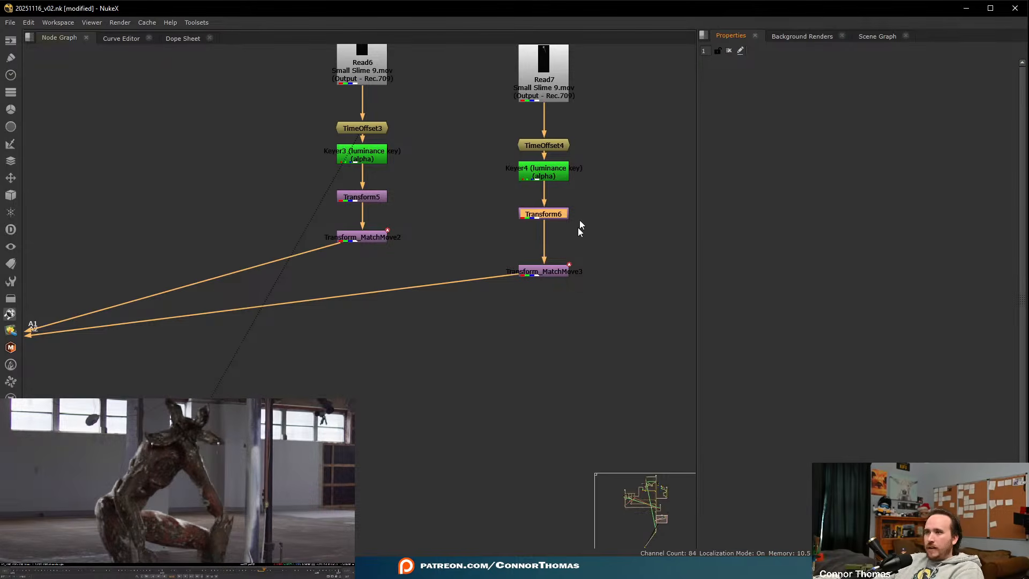
- Set the duplicated slime branch's time offset to 1060 frames and check an earlier moment in the shot
double_click(548, 150)
double_click(780, 111)
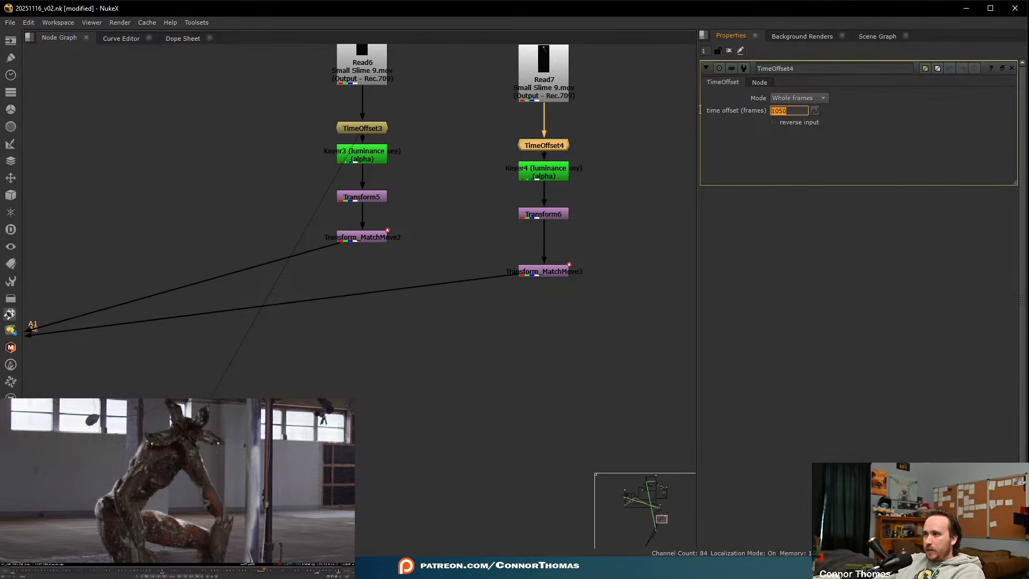
type("1060")
key("Return")
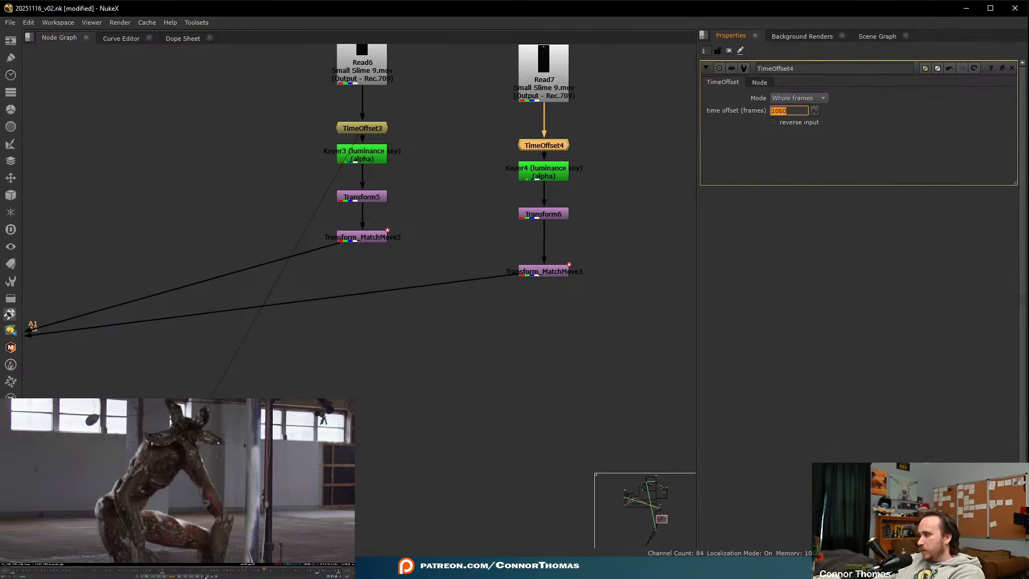
left_click(233, 571)
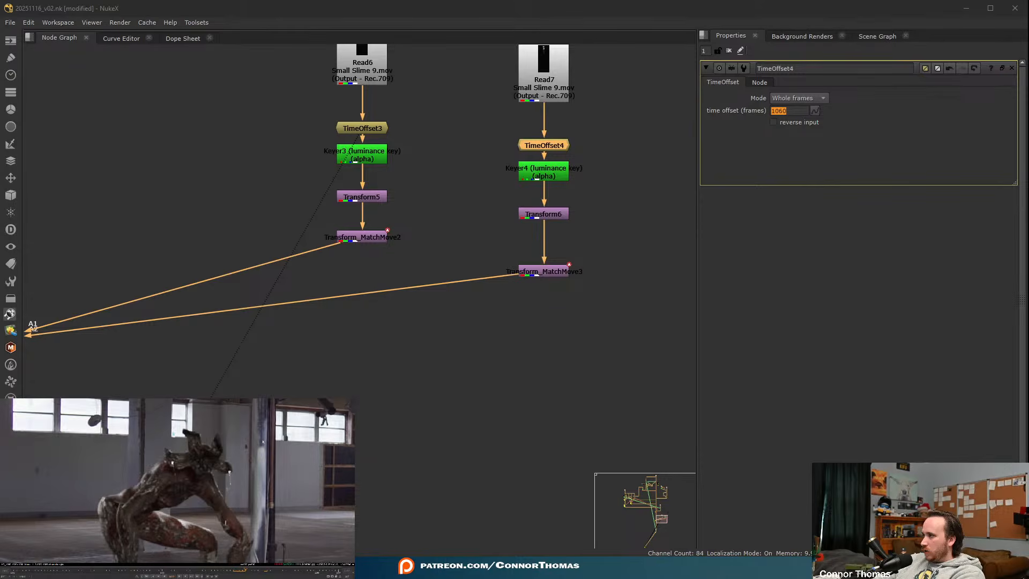
- Merge the two slime branches' match-move Transforms with an over Merge and place it below the second branch
middle_click_drag(514, 191, 652, 158)
scroll(652, 158, "down", 3)
scroll(468, 208, "up", 2)
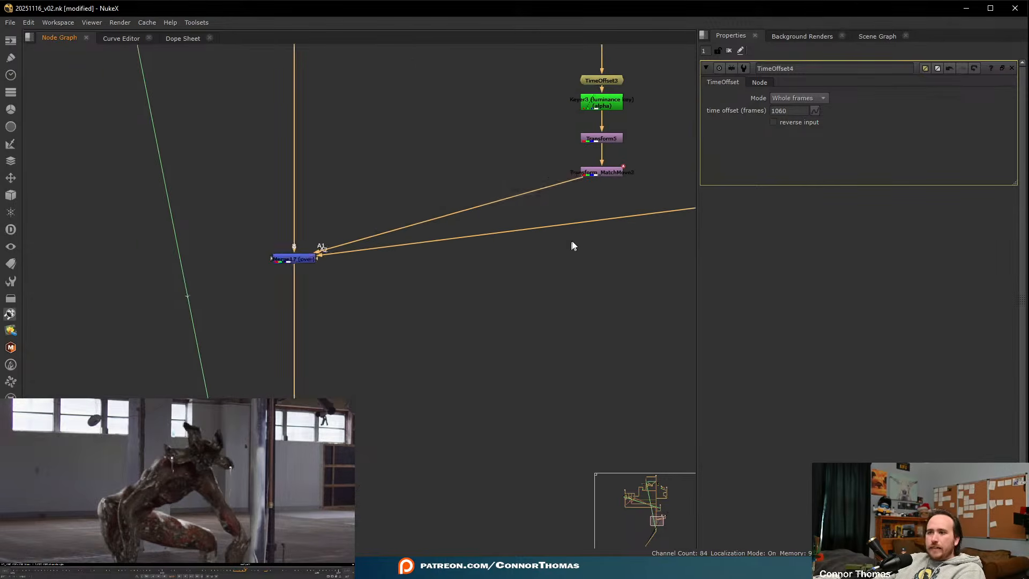
middle_click_drag(573, 237, 378, 240)
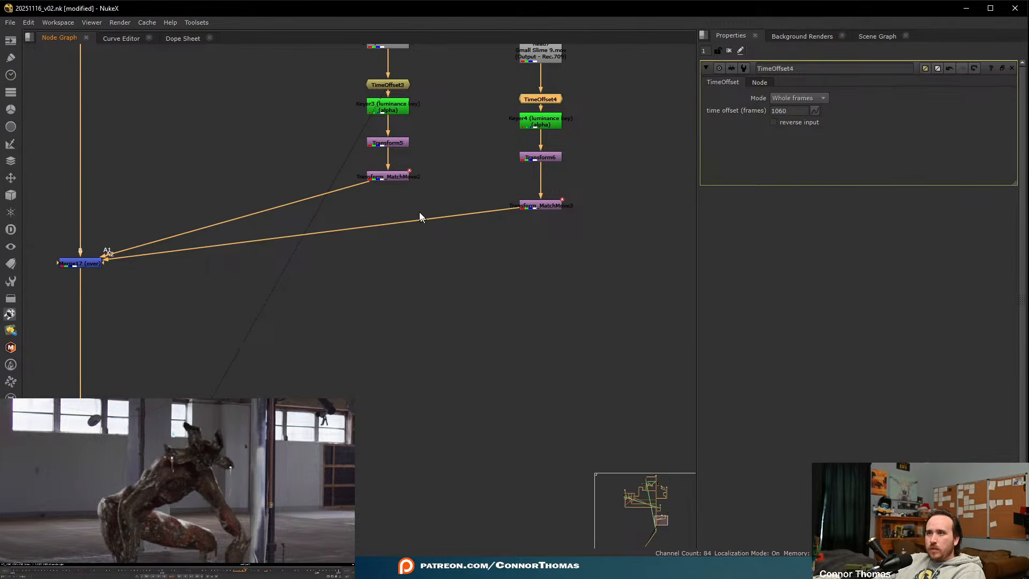
left_click_drag(333, 164, 573, 274)
key("m")
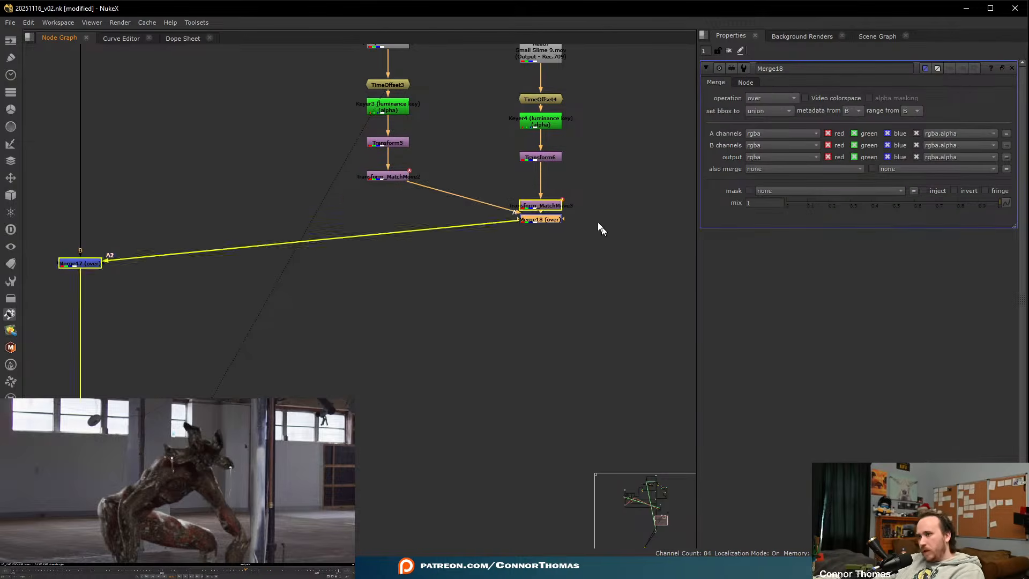
left_click_drag(547, 219, 548, 251)
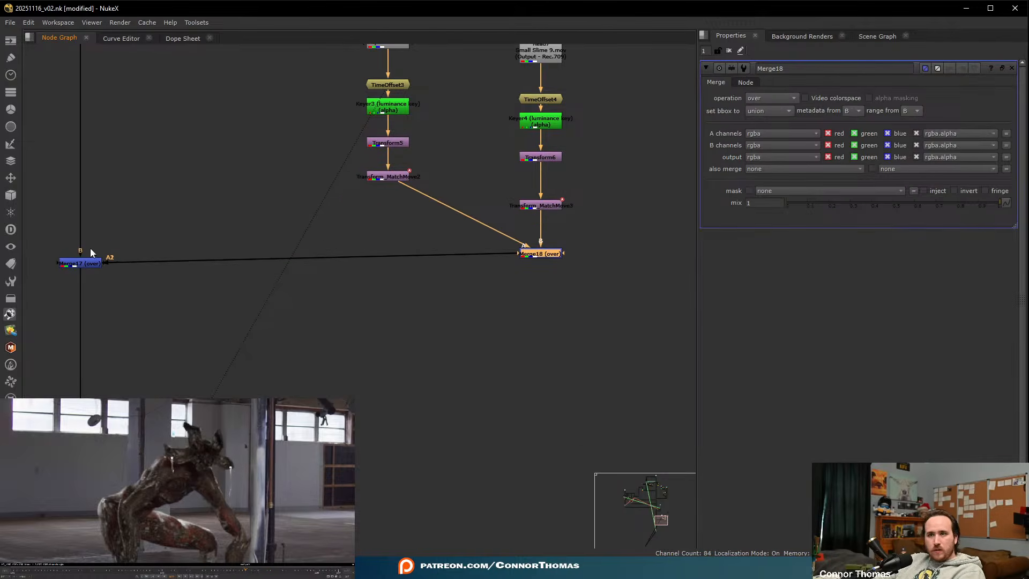
- Disconnect the extra A input of Merge17, connect its A input to the combined slime Merge, and lower Merge17 along the main line
left_click(108, 269)
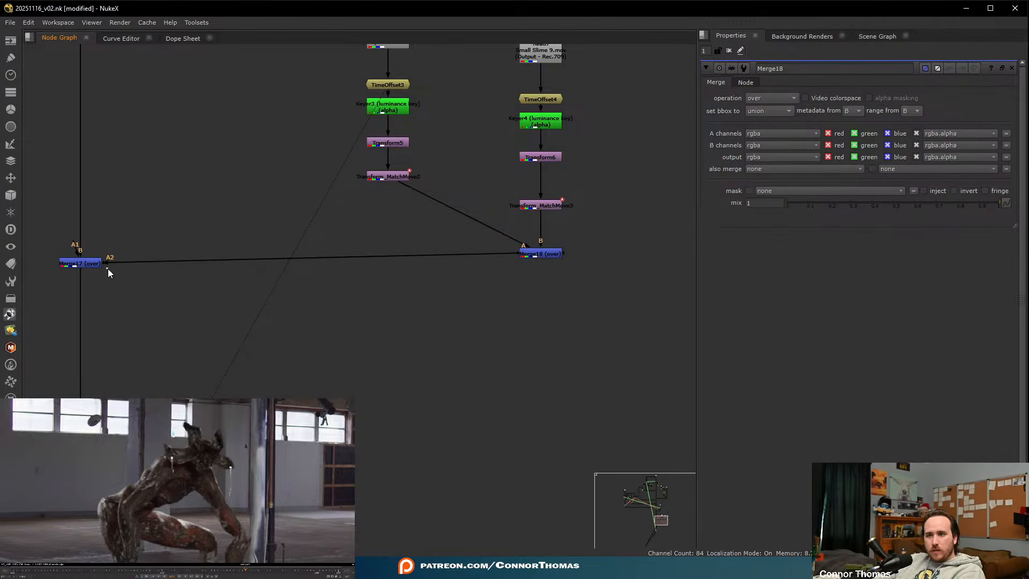
left_click_drag(111, 264, 155, 346)
left_click(99, 262)
left_click(65, 246)
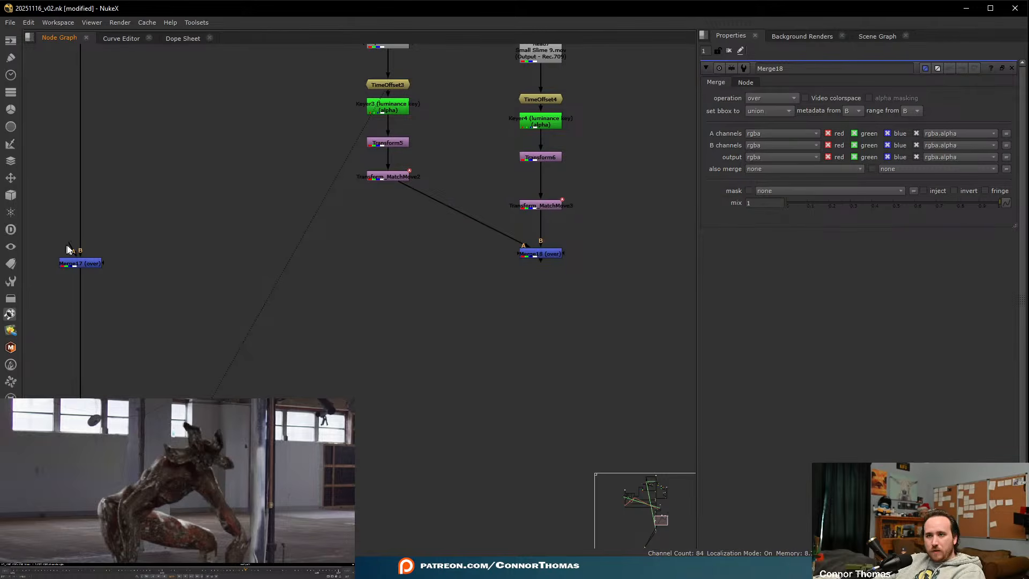
left_click_drag(72, 247, 537, 250)
left_click_drag(90, 268, 90, 373)
- Add a Grade after the combined slime Merge and set its gain to a reddish 0.53, 0.23, 0.234
key("g")
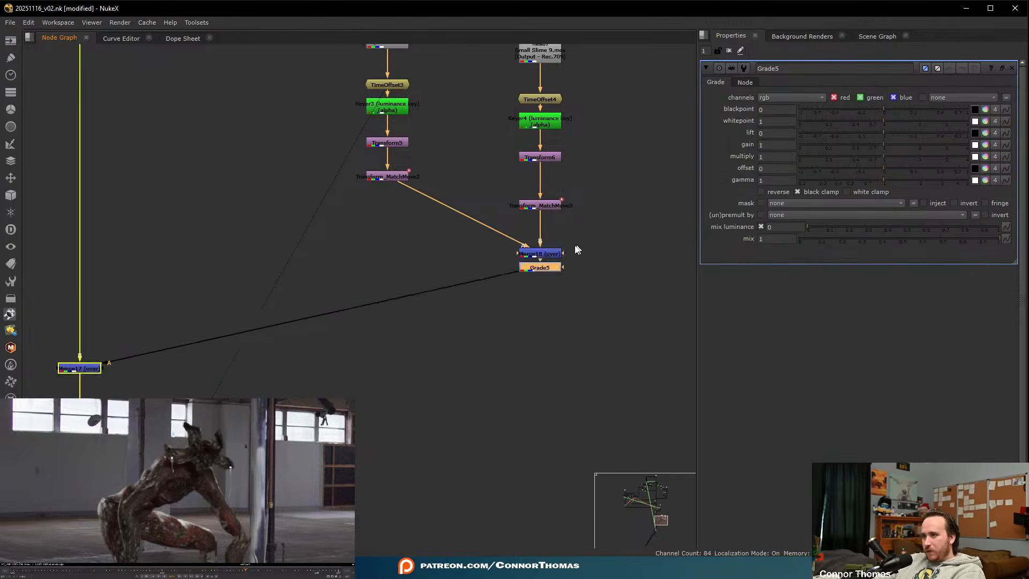
left_click_drag(900, 124, 862, 148)
key("ctrl+z")
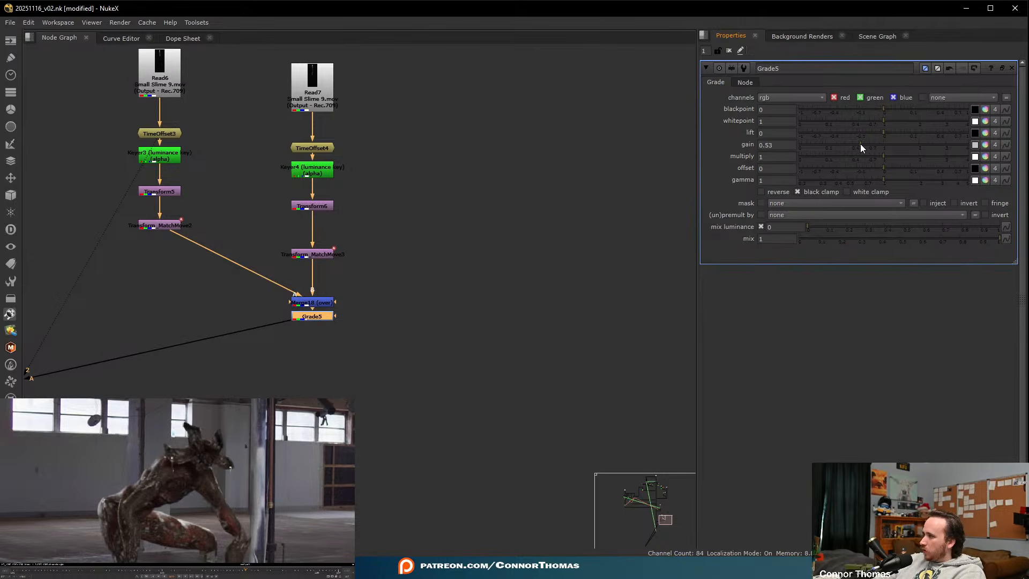
left_click(986, 146)
left_click_drag(734, 175, 741, 176)
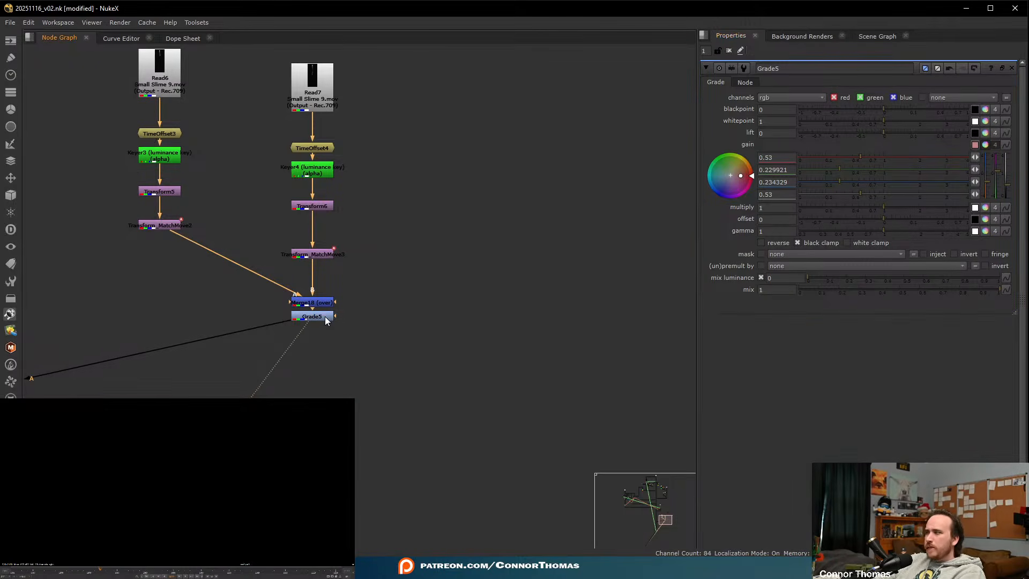
- View the slime branch's output on its own and space the Grade node further below Merge18
key("1")
key("1")
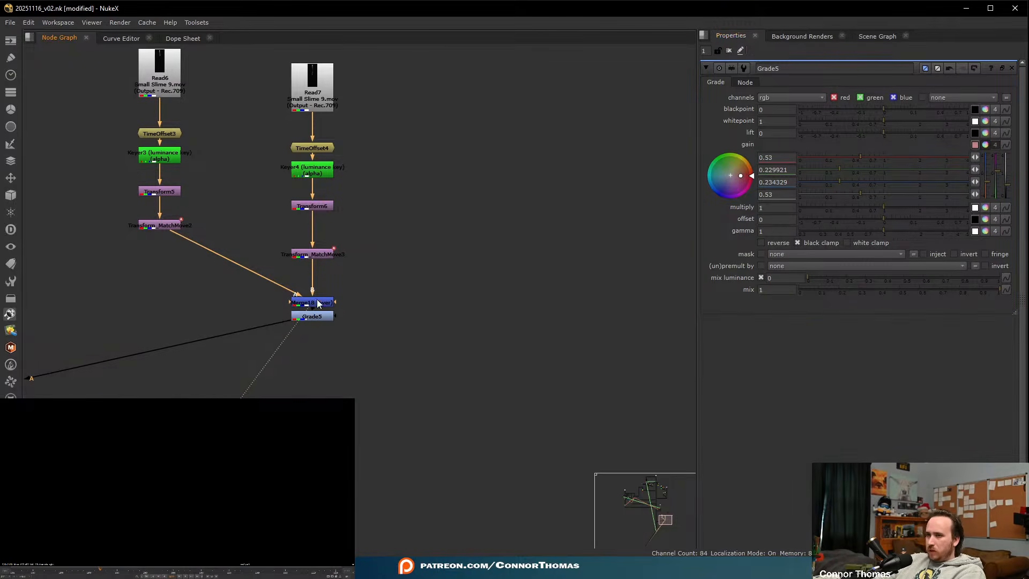
left_click(320, 320)
left_click_drag(316, 320, 316, 346)
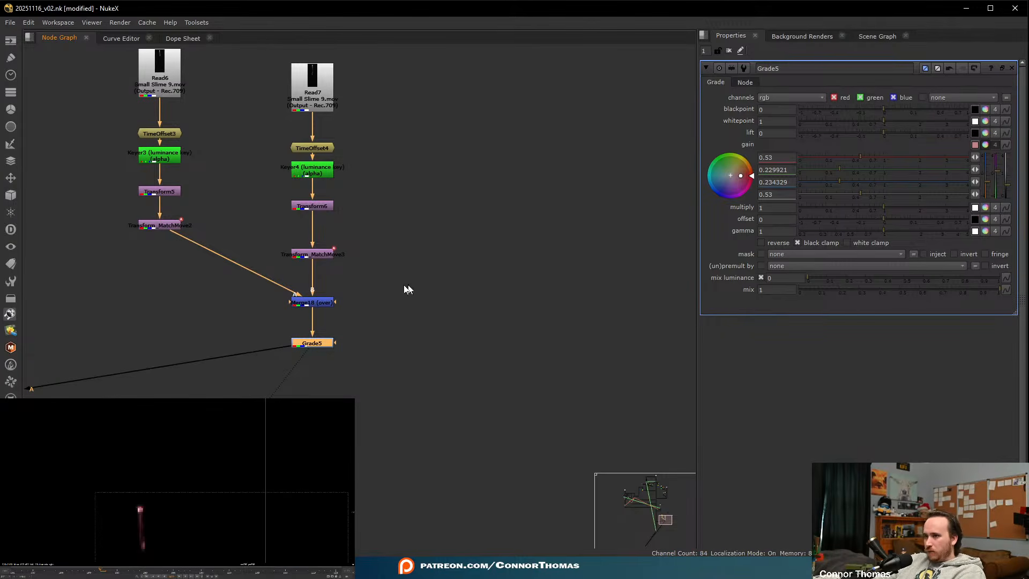
- Bypass the Grade, sample its whitepoint from the bright slime highlight, re-enable the node and clear the open node properties
key("d")
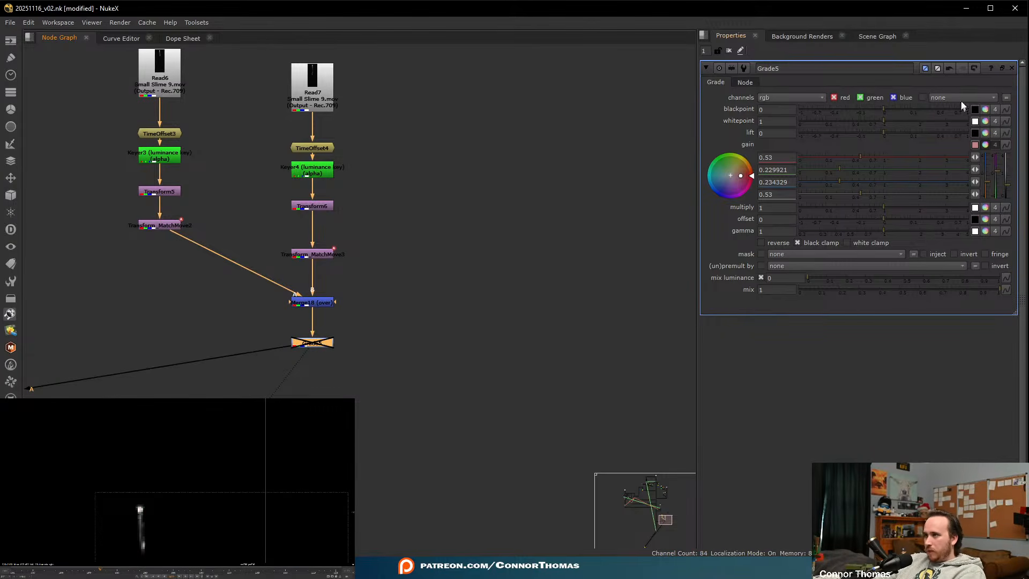
left_click(976, 124)
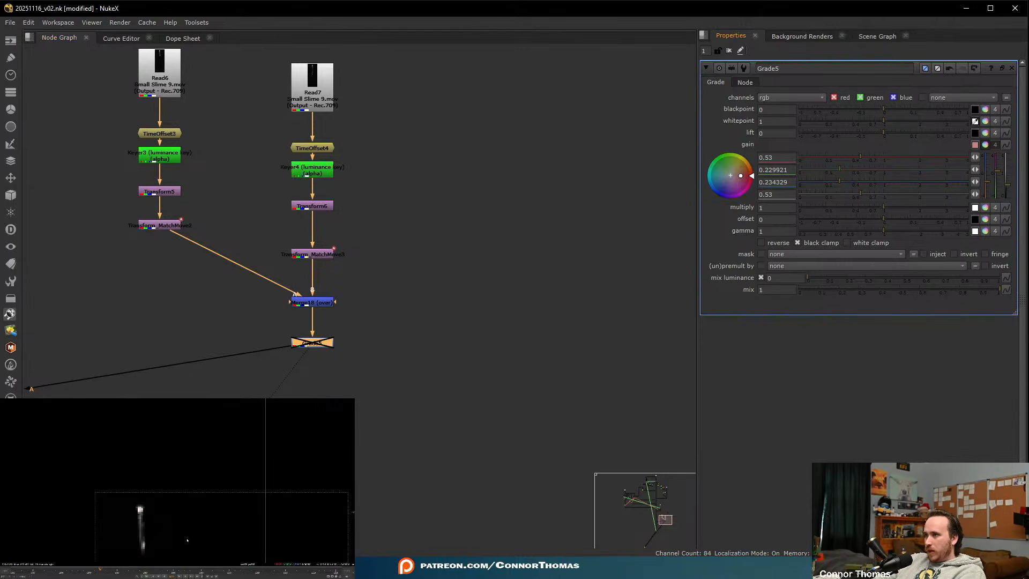
scroll(140, 525, "up", 3)
left_click(119, 494, "ctrl")
scroll(146, 510, "down", 5)
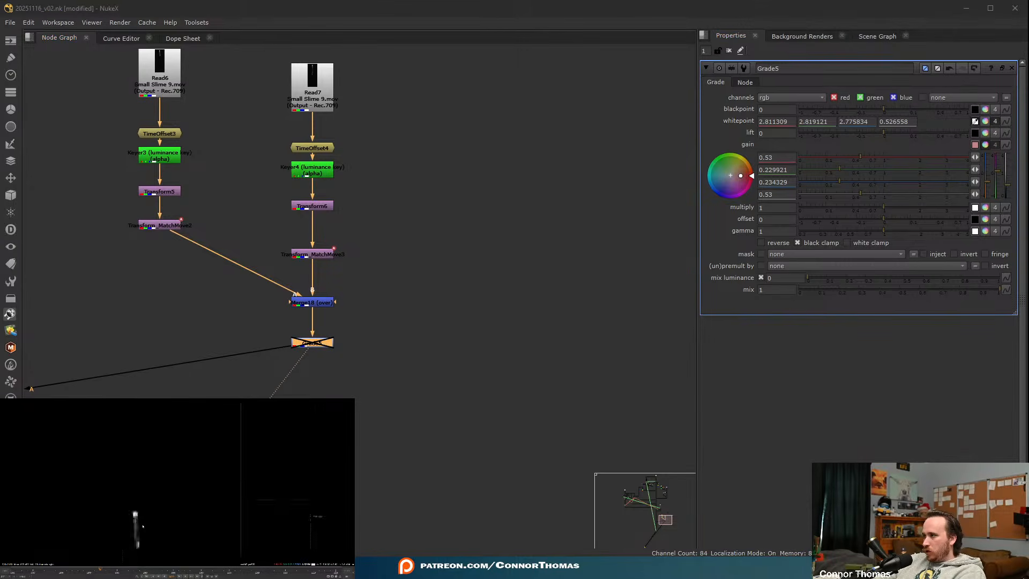
left_click(317, 345)
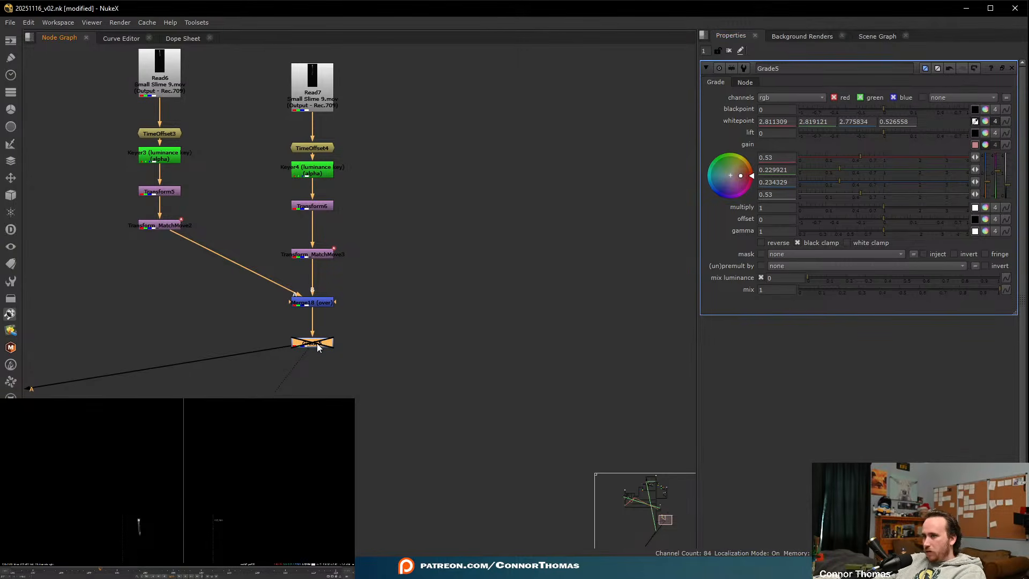
scroll(152, 527, "up", 3)
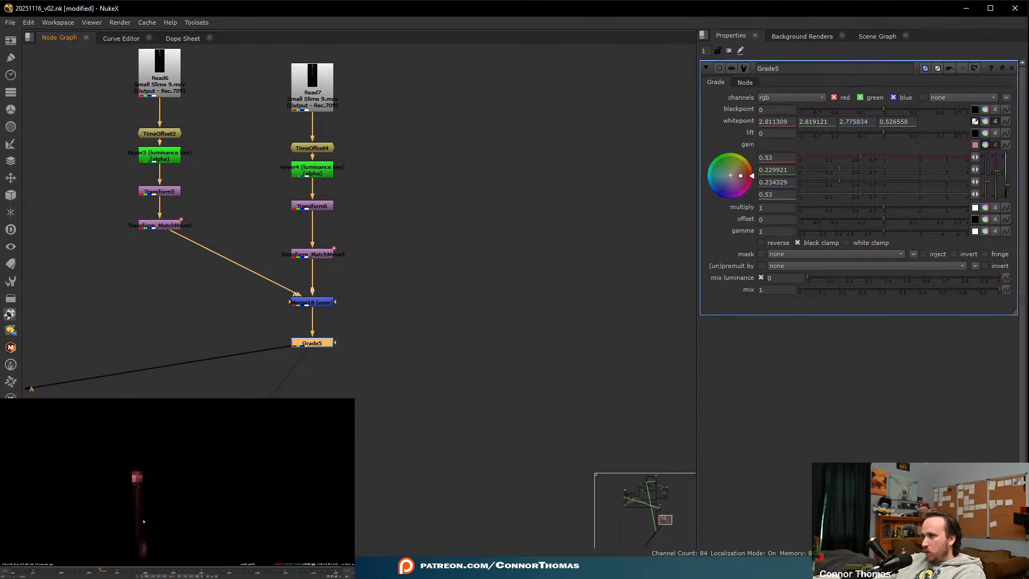
left_click(728, 50)
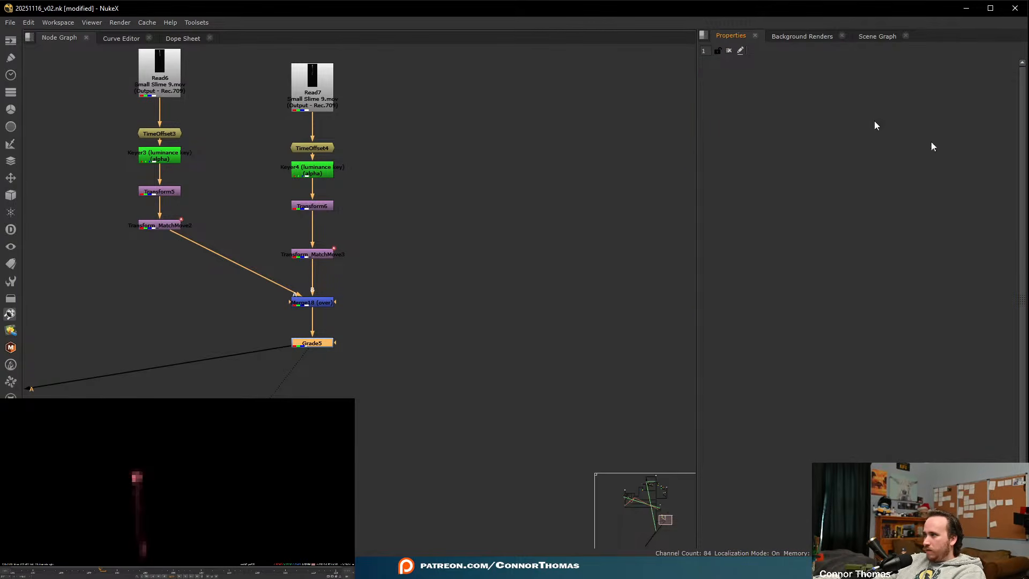
- Examine the graded slime in the full composite, up close on the creature's head
key("1")
left_click(203, 487)
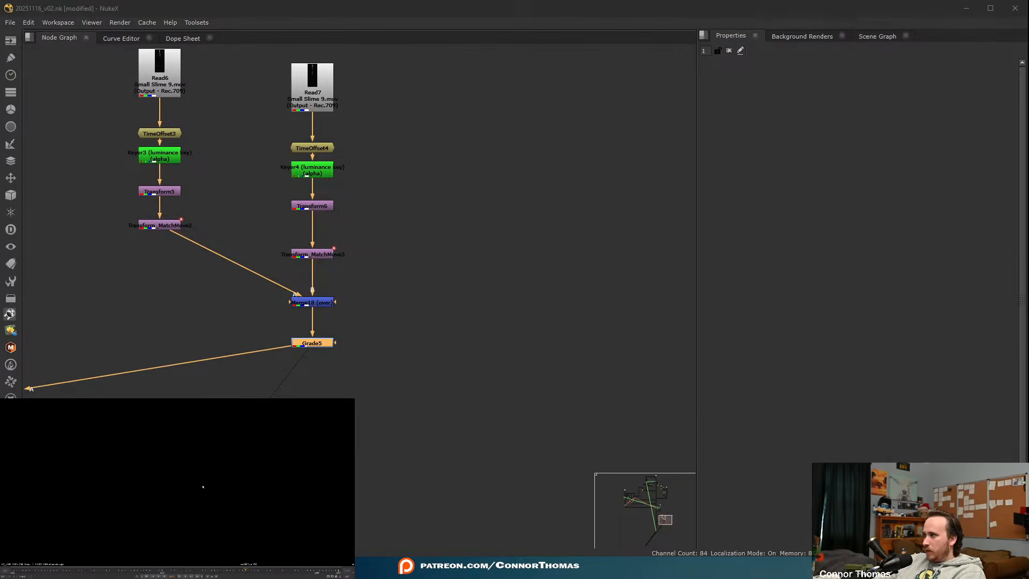
scroll(321, 429, "down", 5)
middle_click_drag(316, 506, 430, 290)
scroll(149, 479, "down", 5)
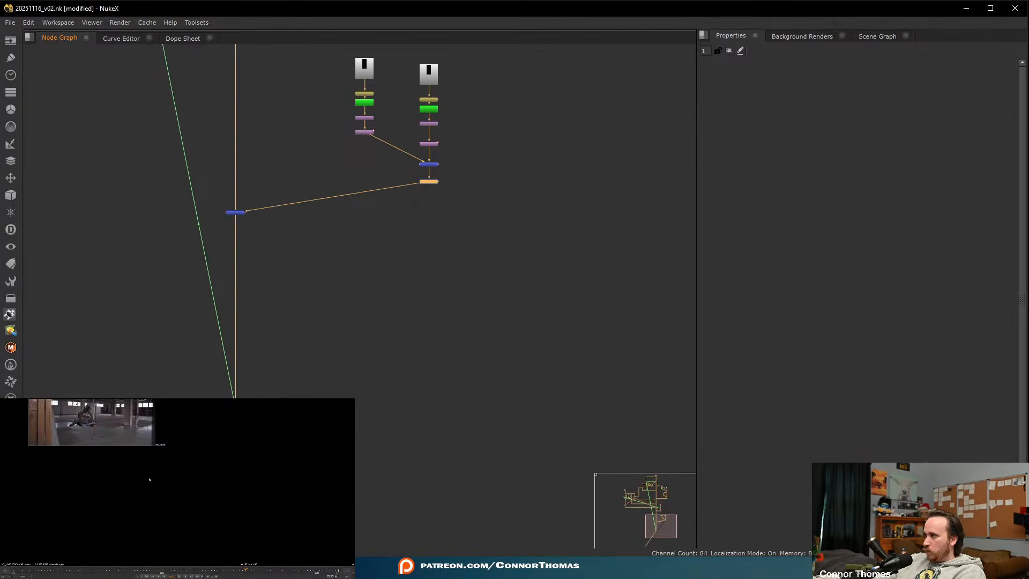
key("f")
scroll(162, 485, "up", 5)
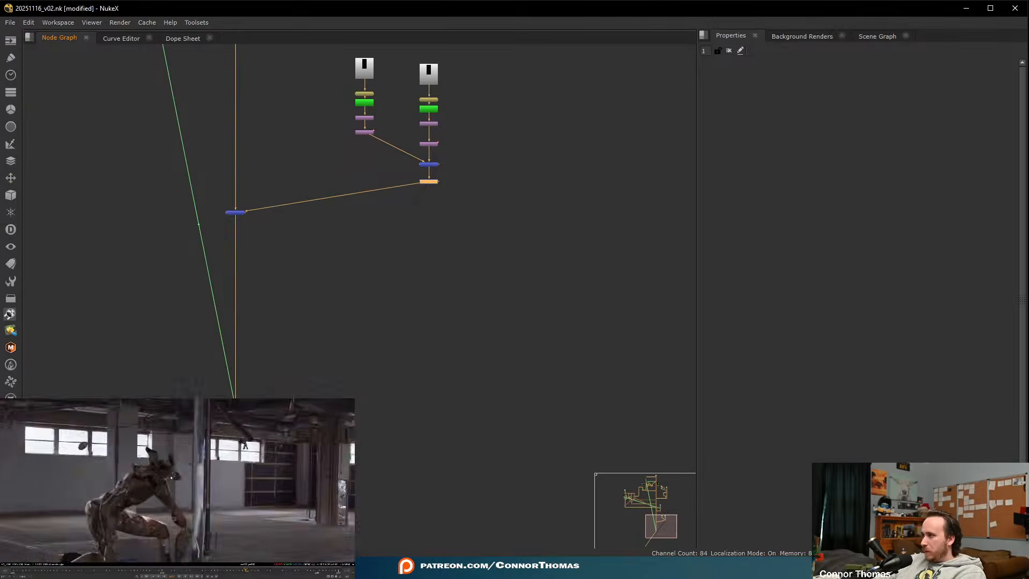
scroll(403, 197, "up", 3)
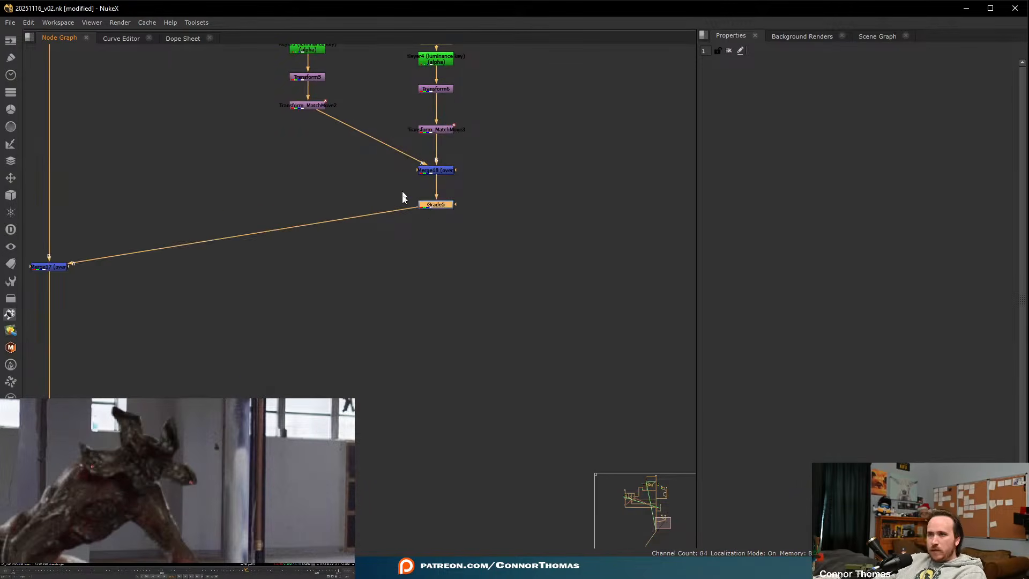
- Add a Saturation node after the slime Grade and set its saturation to 0.55
key("Tab")
type("sat")
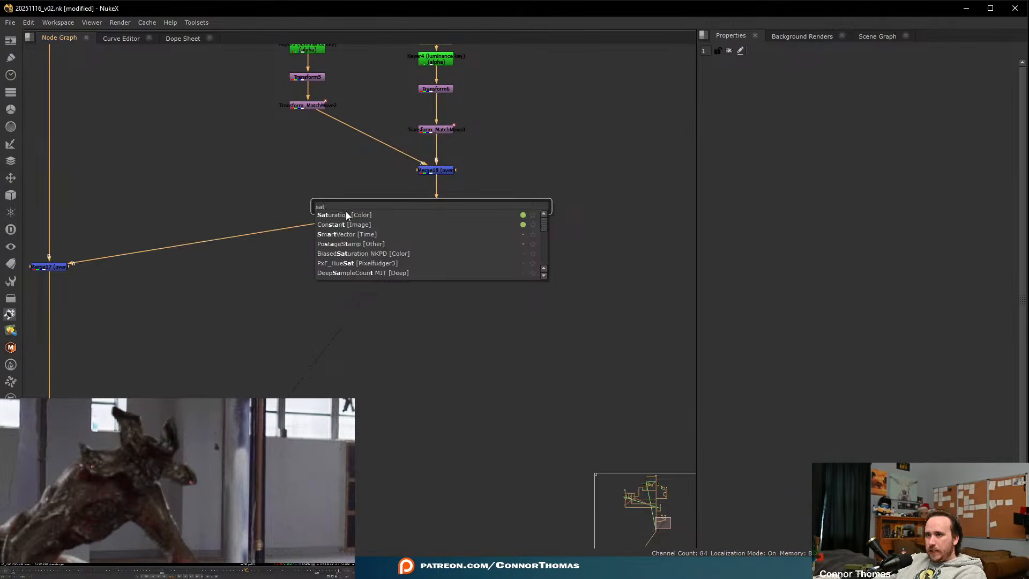
key("Return")
left_click_drag(886, 106, 775, 108)
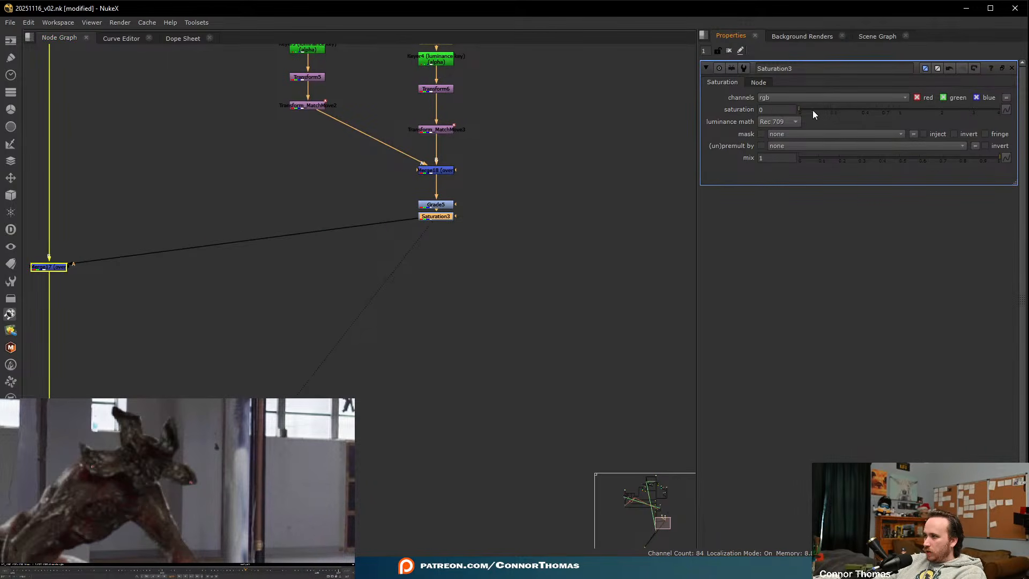
left_click_drag(842, 111, 873, 111)
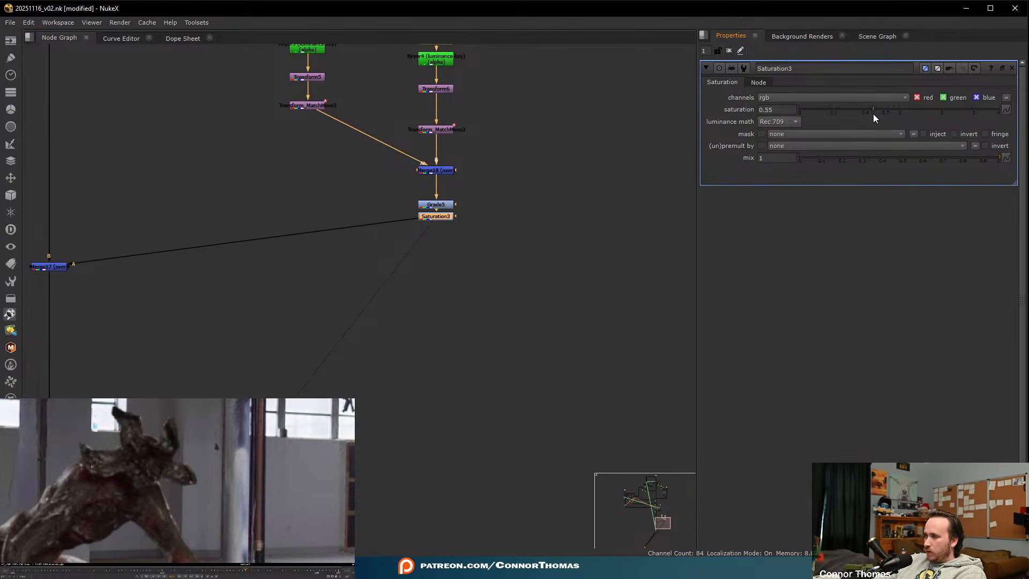
- Raise the slime's saturation to 0.69 and lower the B point of Keyer4's luminance range to about 0.273
mouse_move(873, 114)
left_mouse_down()
mouse_move(898, 114)
mouse_move(883, 114)
left_mouse_up()
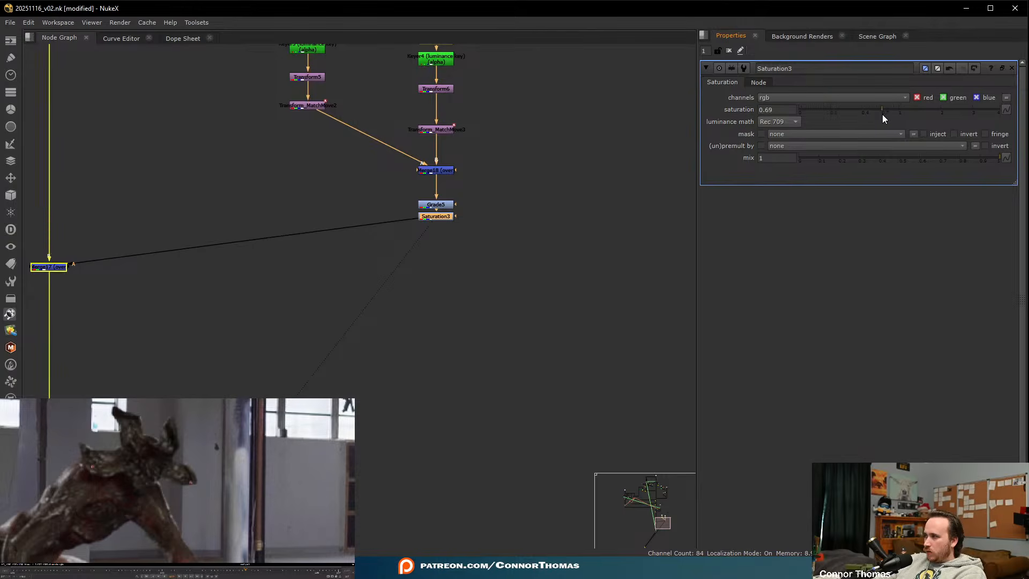
middle_click_drag(454, 194, 477, 303)
scroll(475, 303, "up", 1)
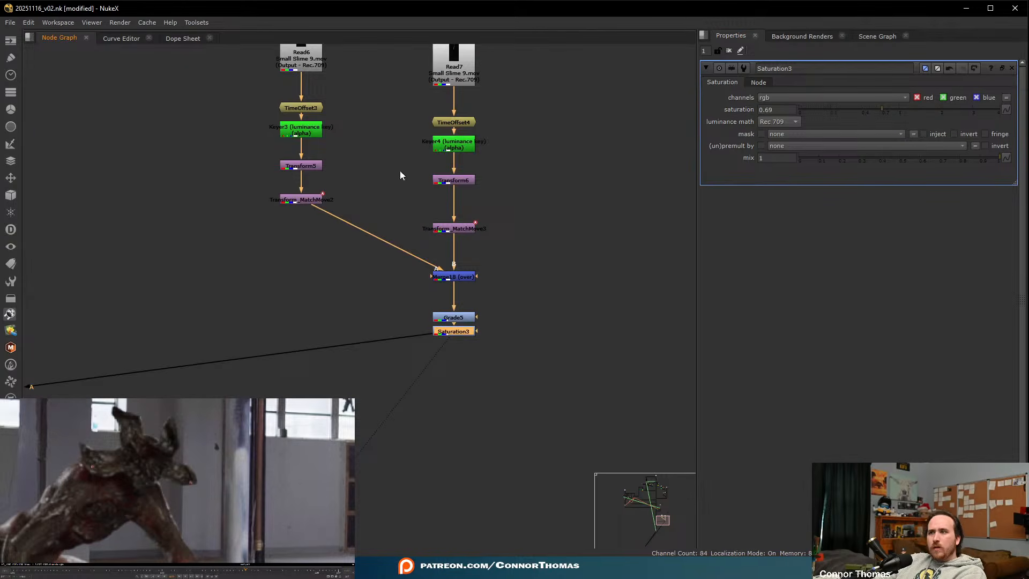
middle_click_drag(400, 171, 401, 198)
double_click(458, 167)
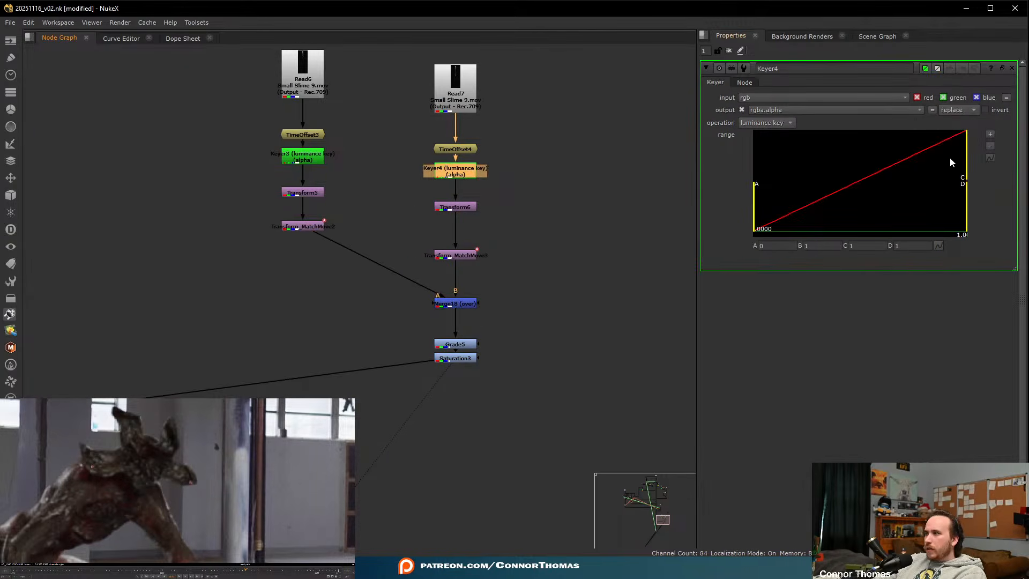
left_click_drag(968, 156, 866, 153)
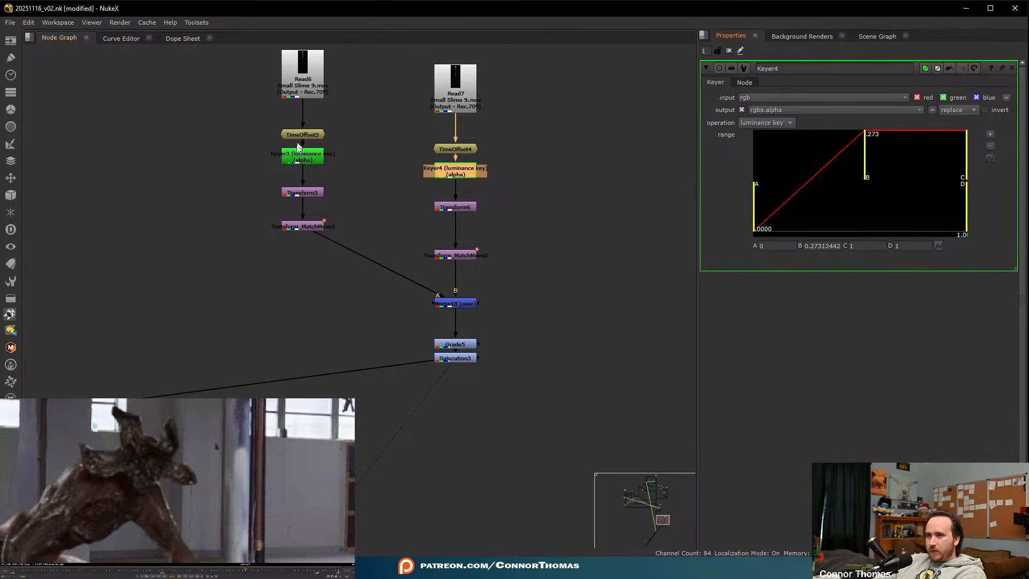
- Lower the B point of Keyer3's luminance range to about 0.23 and close the open node properties
left_click(304, 154)
double_click(304, 154)
left_click_drag(967, 153, 859, 158)
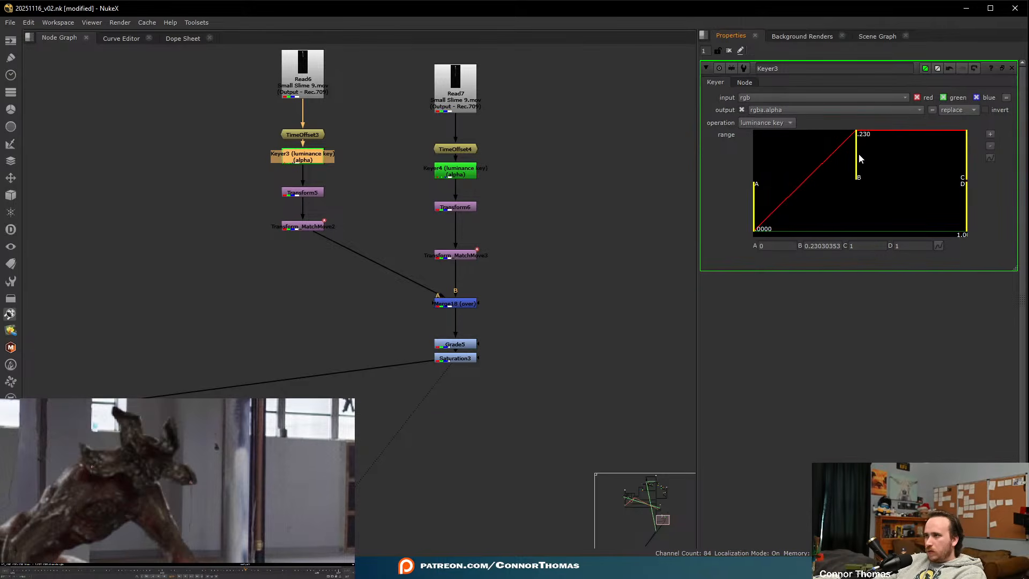
left_click(729, 51)
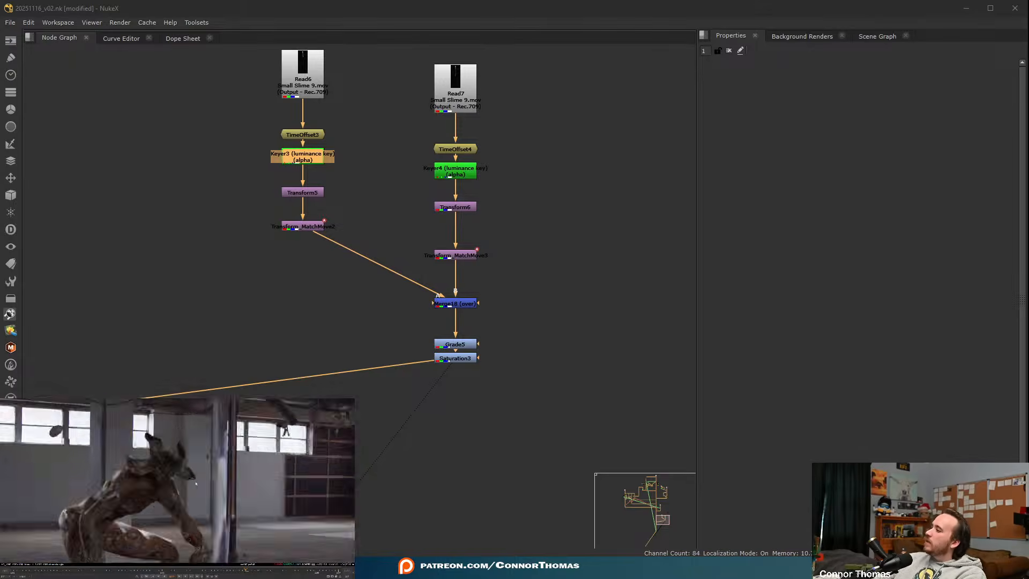
- Bring Small Slime 8.mov from the file browser into the node graph beside the Read7 branch and reconnect Transform5 to Keyer3
middle_click_drag(559, 232, 494, 281)
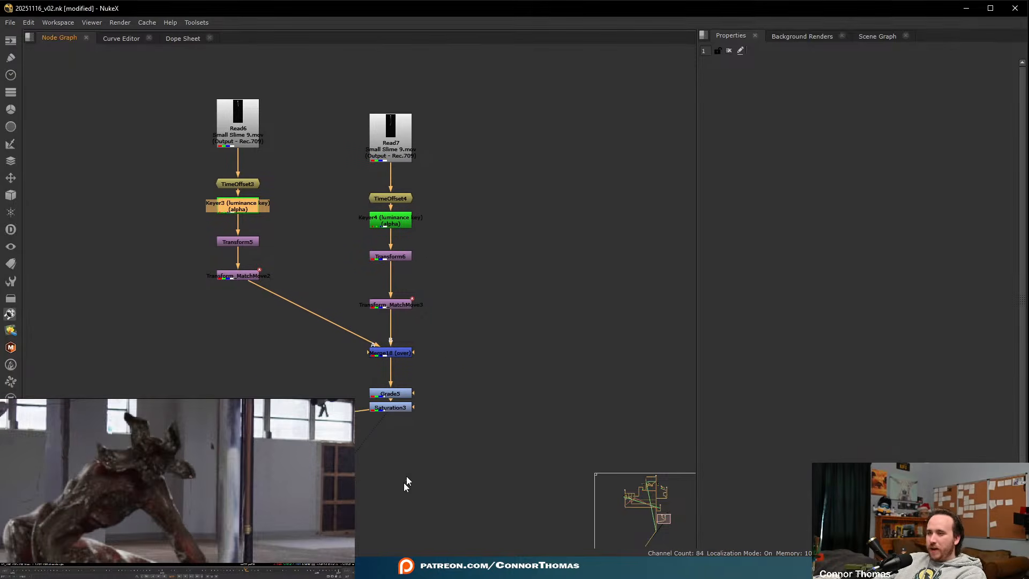
left_click(579, 567)
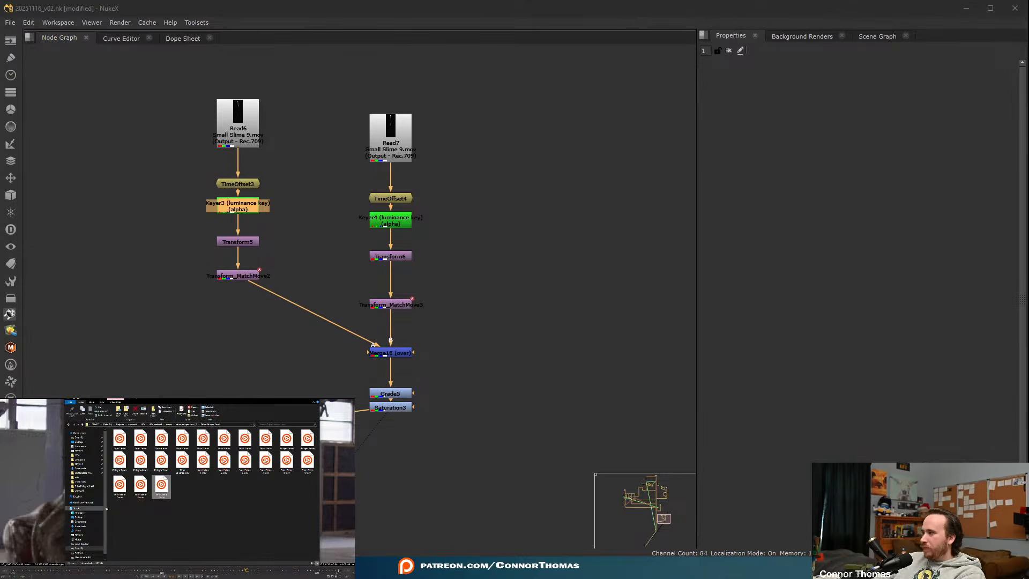
left_click(139, 489)
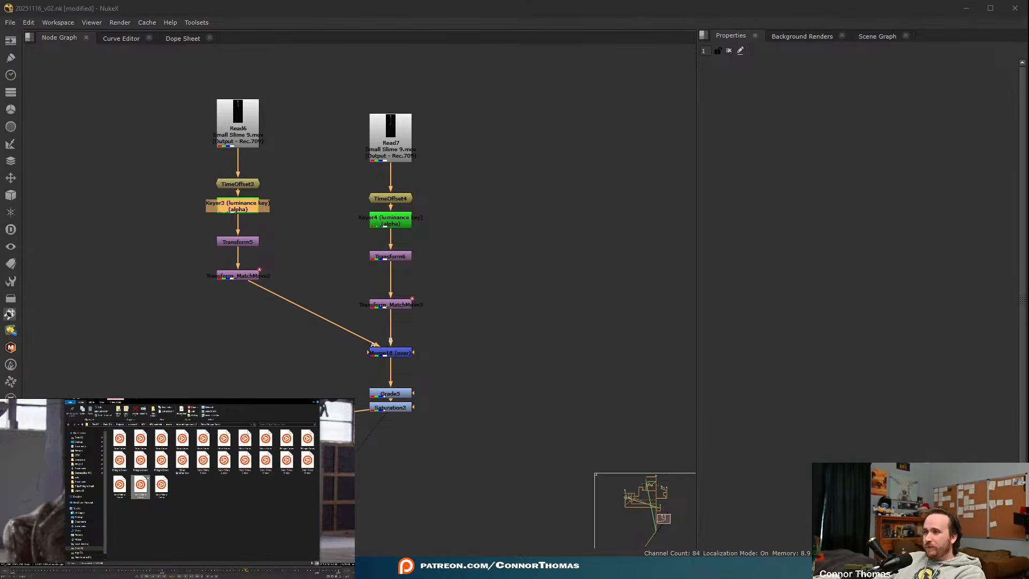
double_click(147, 487)
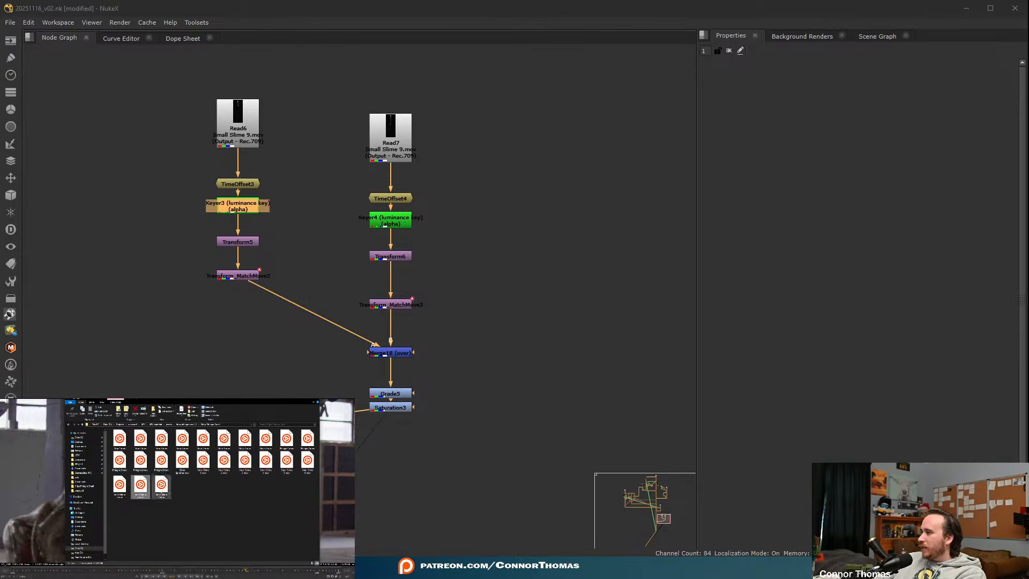
left_click_drag(140, 485, 593, 192)
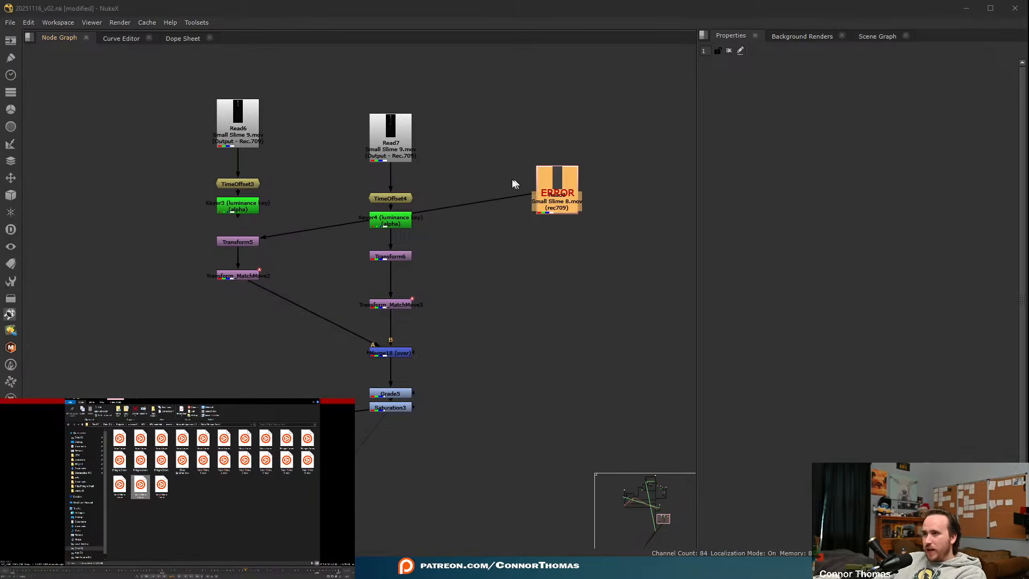
left_click_drag(525, 194, 244, 208)
middle_click_drag(579, 209, 509, 201)
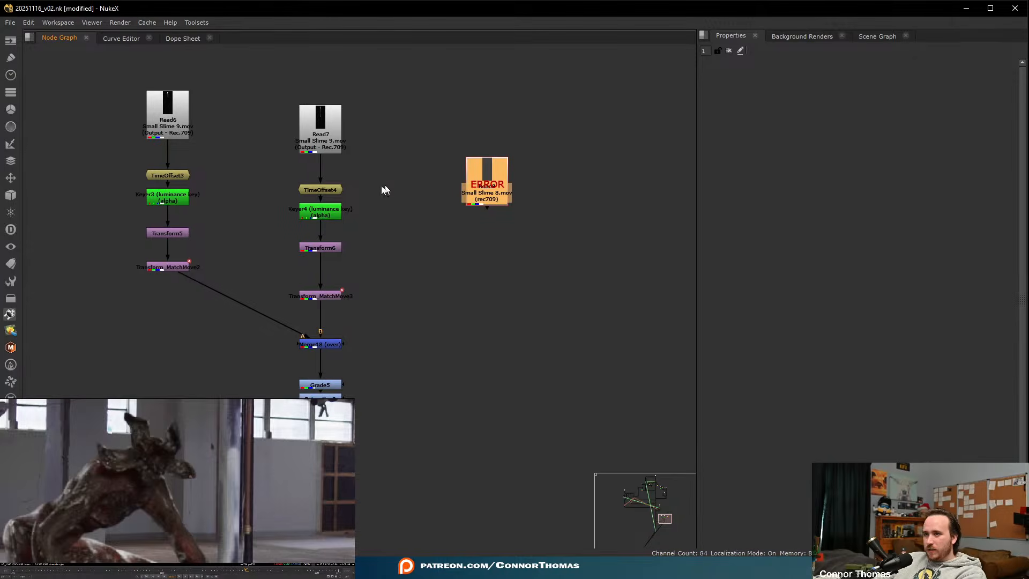
- Duplicate the Read7 branch's time offset, keyer, transform and match-move nodes under the Small Slime 8 Read node
left_click_drag(259, 168, 385, 315)
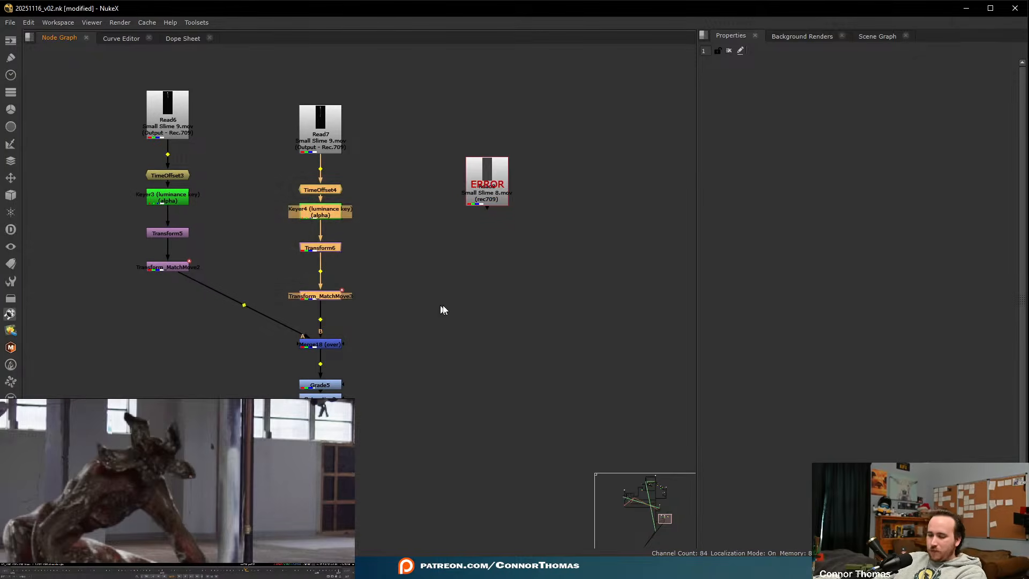
key("ctrl+c")
left_click(489, 205)
key("ctrl+v")
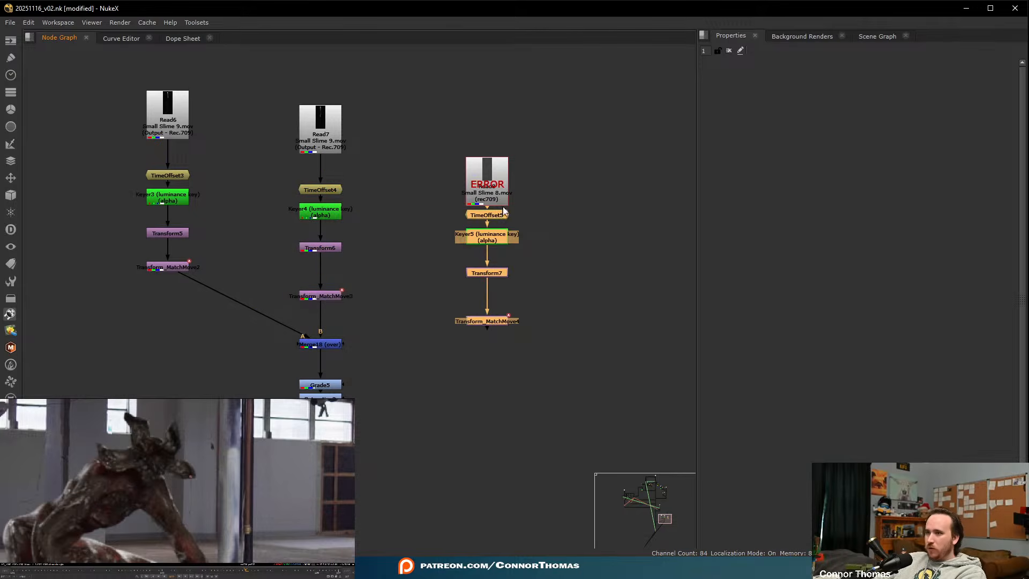
left_click(524, 249)
- Set Read8's input transform to Output - Rec.709 and space the node further above its time offset
double_click(488, 180)
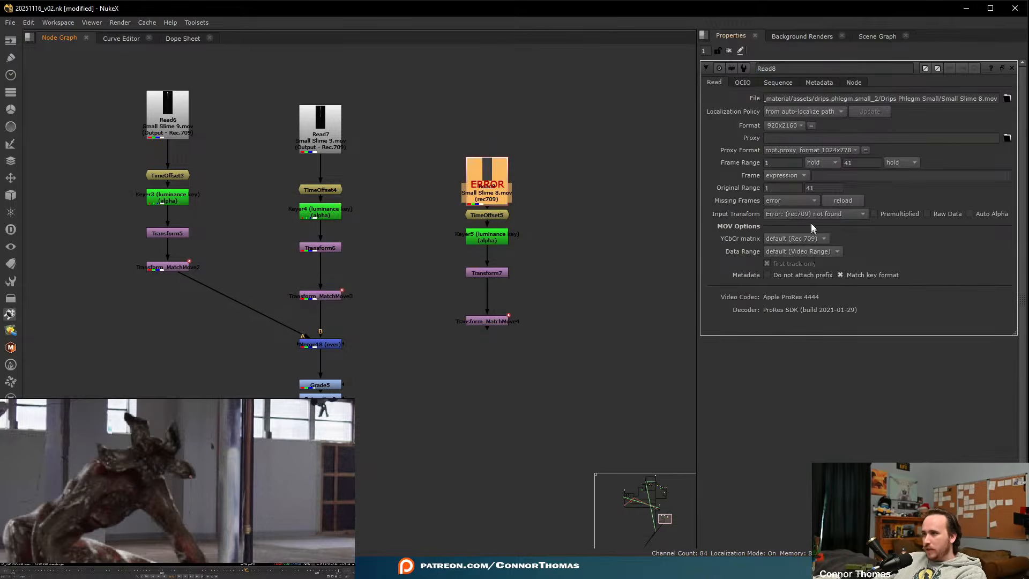
left_click(813, 217)
mouse_move(890, 395)
mouse_move(944, 428)
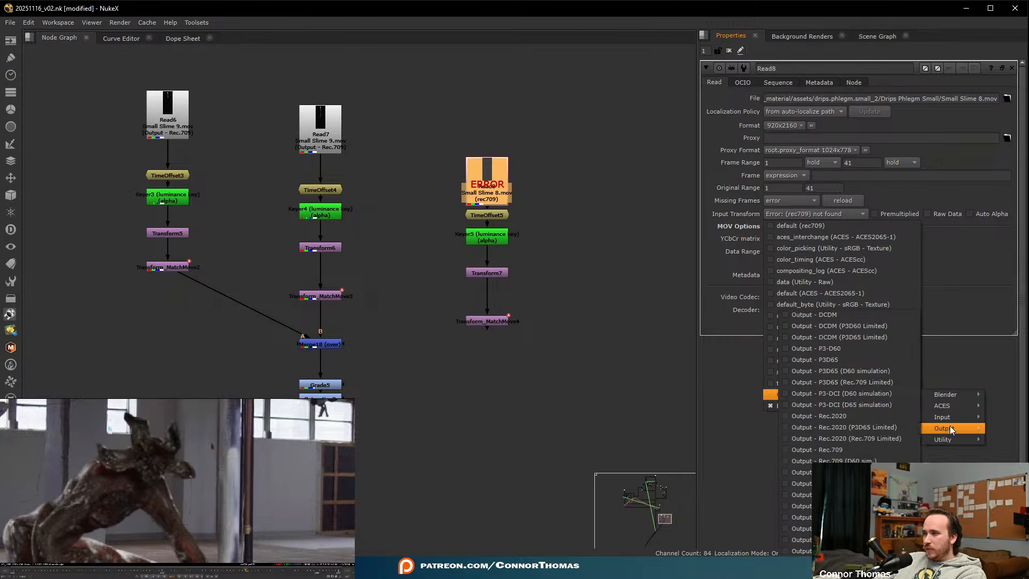
left_click(860, 449)
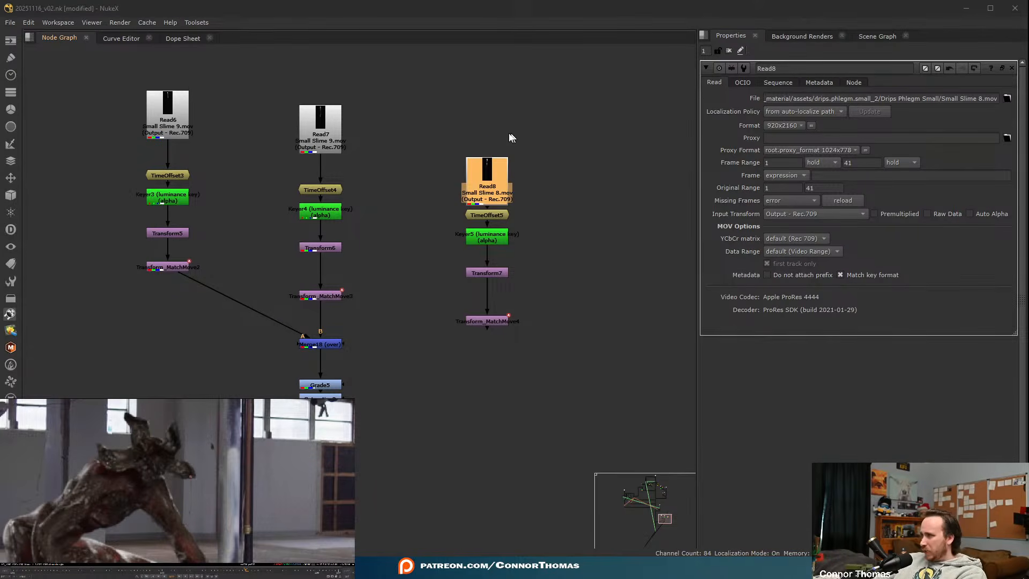
left_click_drag(504, 182, 504, 144)
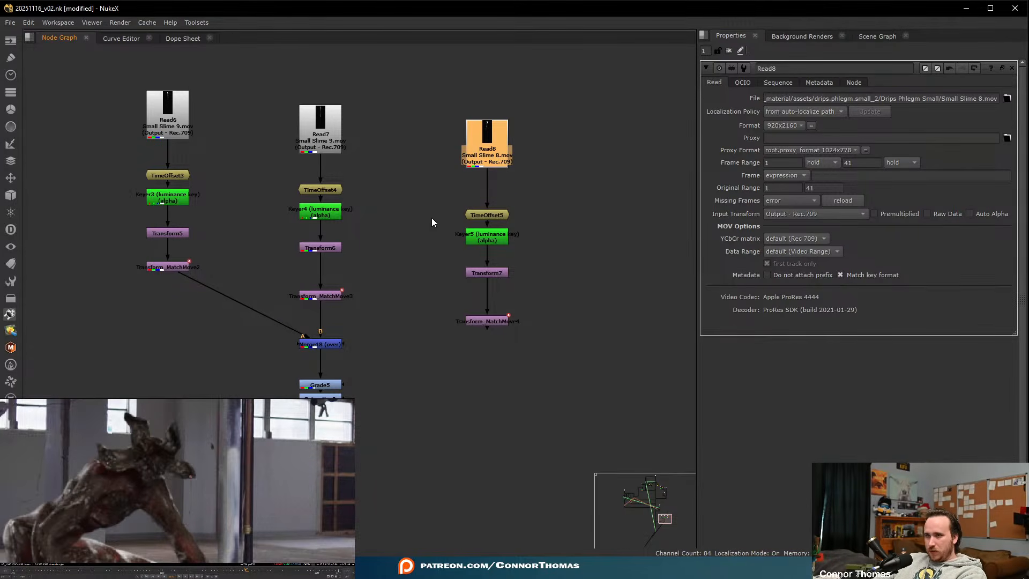
- Connect another A input of Merge18 to Transform_MatchMove4 and move the whole Small Slime 8 branch closer to the others
left_click_drag(296, 347, 487, 322)
left_click_drag(537, 356, 431, 106)
left_click_drag(489, 268, 469, 238)
left_click(546, 316)
- Reposition the Small Slime 8 element on the creature's head with Transform7, at about x 469, y -582.6
left_click(474, 276)
double_click(474, 275)
middle_click_drag(488, 282, 443, 281)
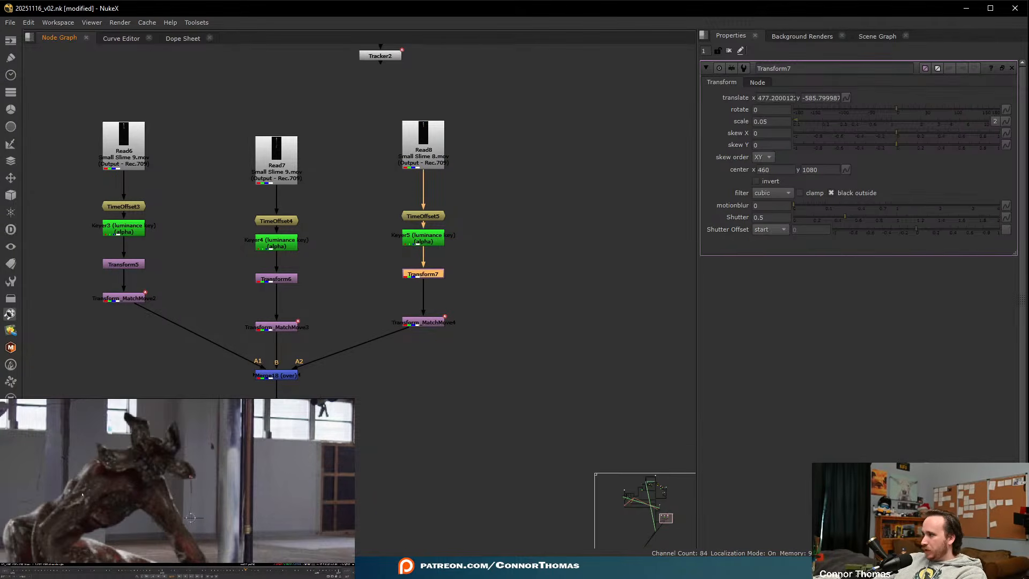
left_click_drag(191, 518, 179, 516)
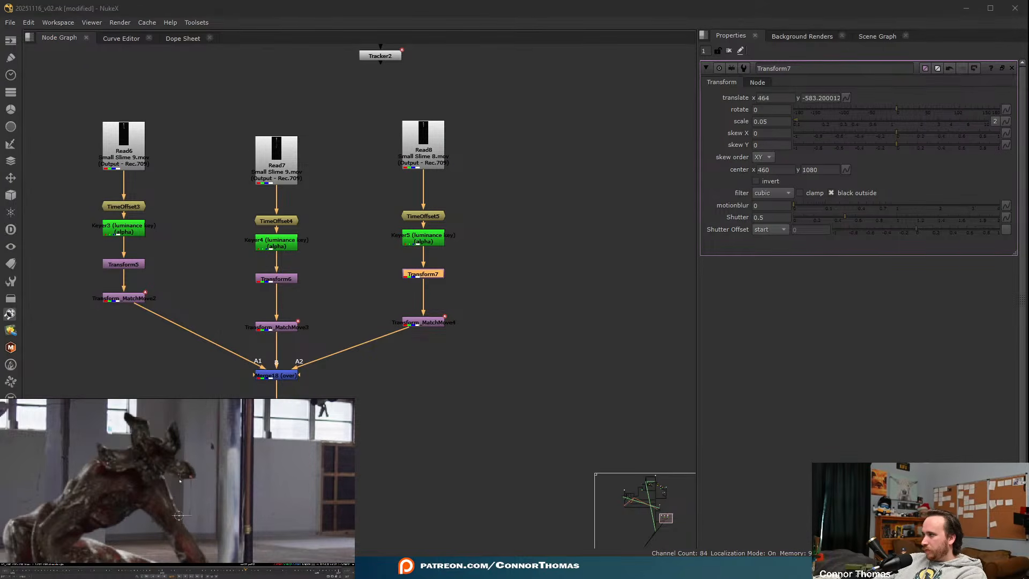
left_click_drag(178, 515, 183, 515)
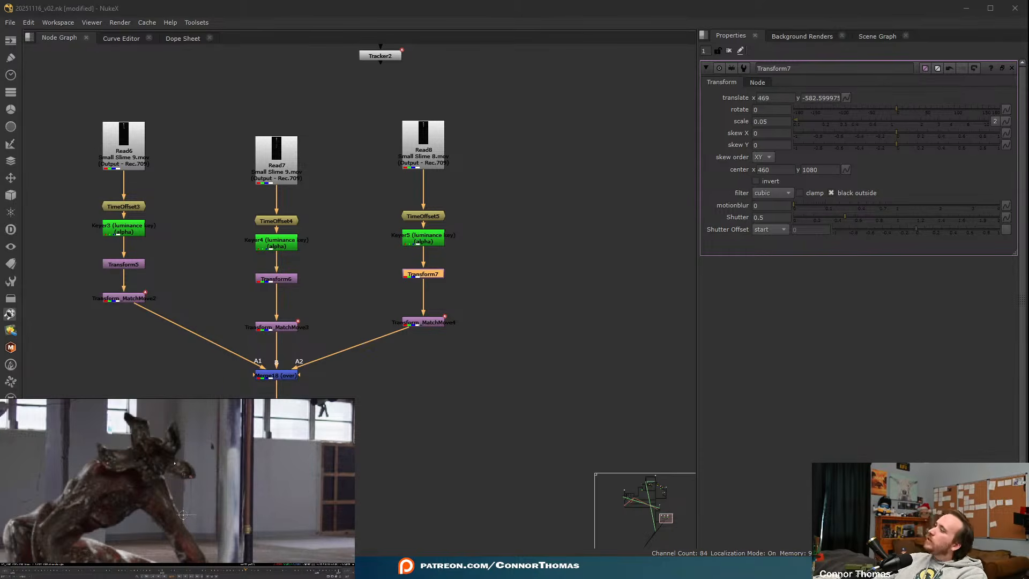
left_click(521, 199)
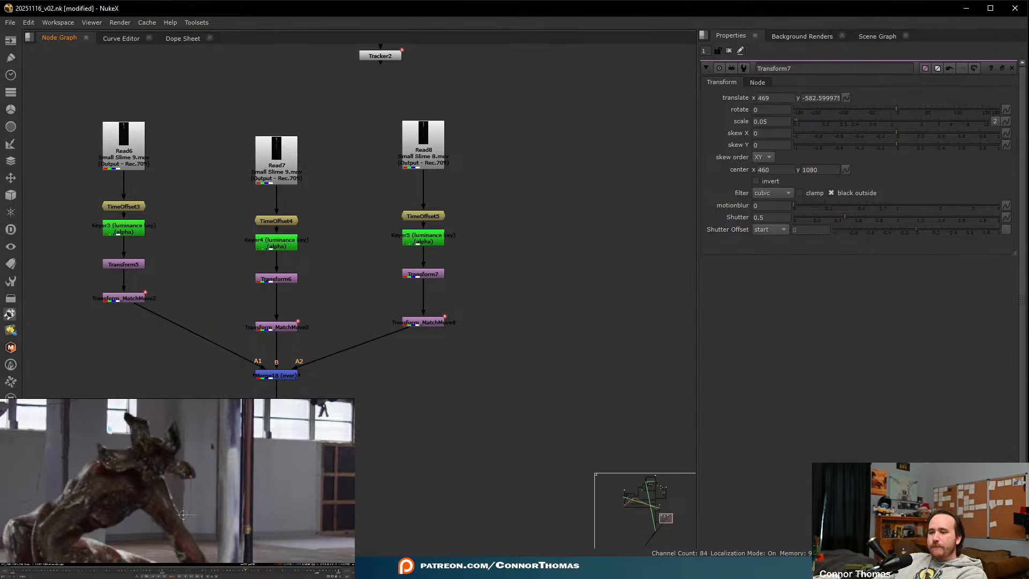
- Preview Small Slime 7.mov in the file browser and bring it into the node graph beside Read8
key("alt+Tab")
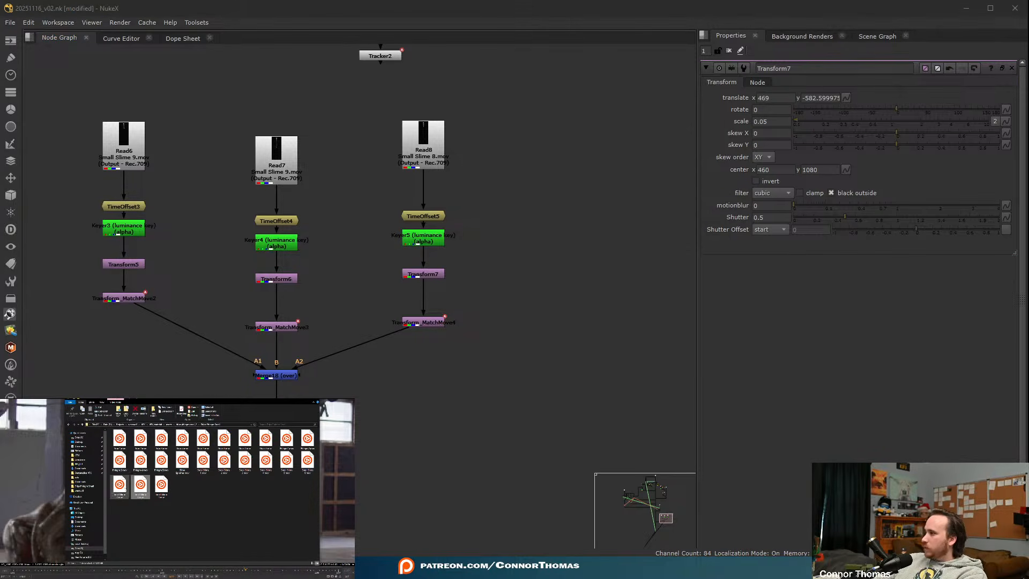
left_click(120, 487)
double_click(117, 487)
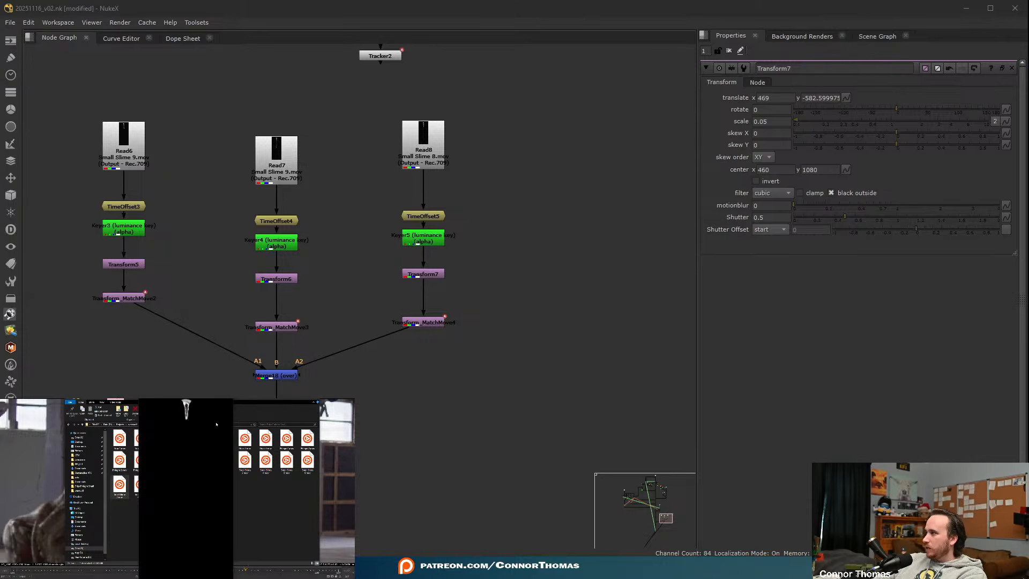
key("Escape")
left_click_drag(120, 487, 509, 139)
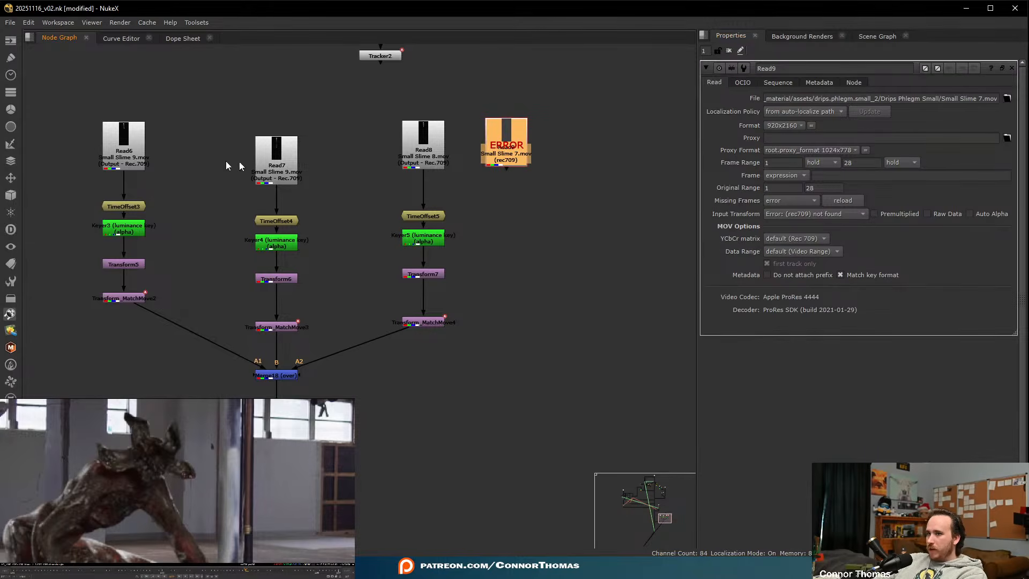
- Set the input transform of the Small Slime 7 Read node to Output - Rec.709
left_click(807, 214)
mouse_move(834, 391)
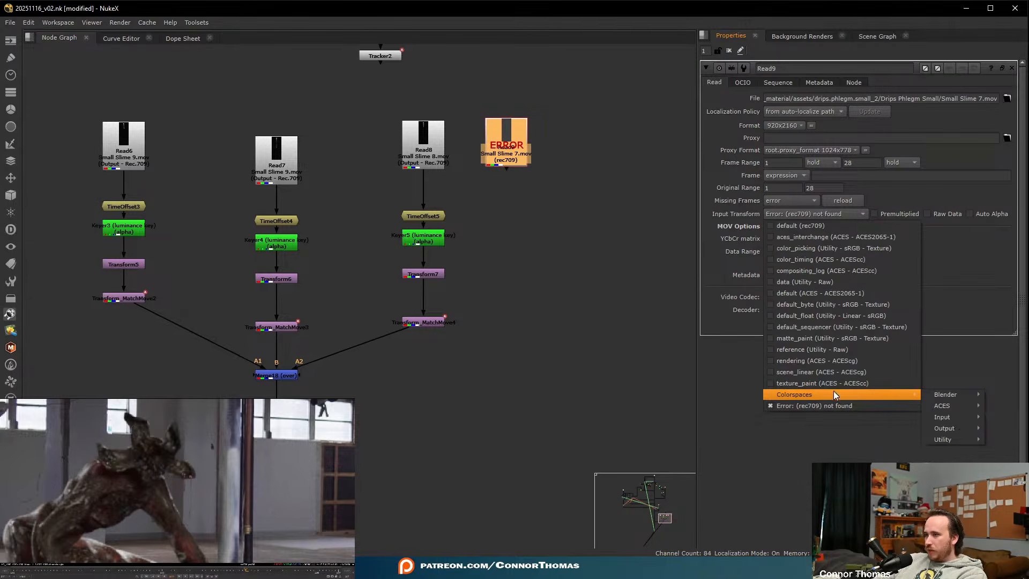
mouse_move(956, 420)
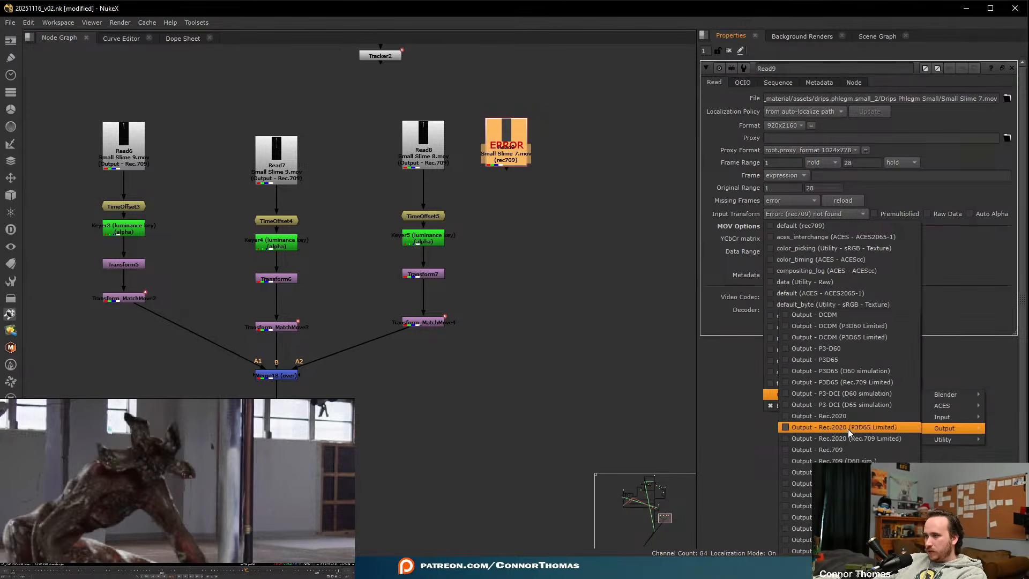
left_click(844, 451)
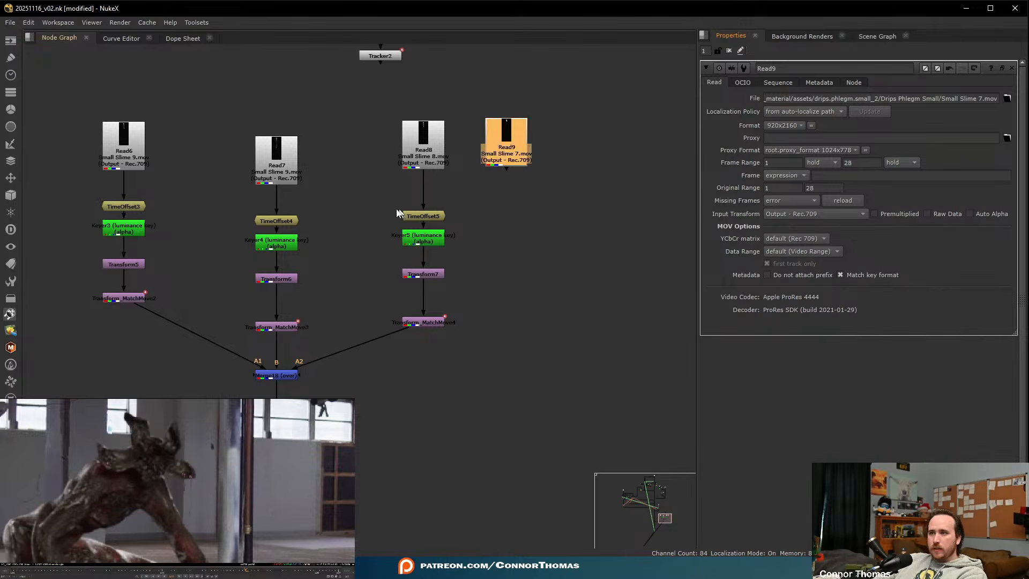
- Duplicate the Read8 branch's processing nodes under Read9 and connect the new match-move to another A input of Merge18
left_click_drag(371, 195, 500, 344)
key("ctrl+c")
left_click(507, 140)
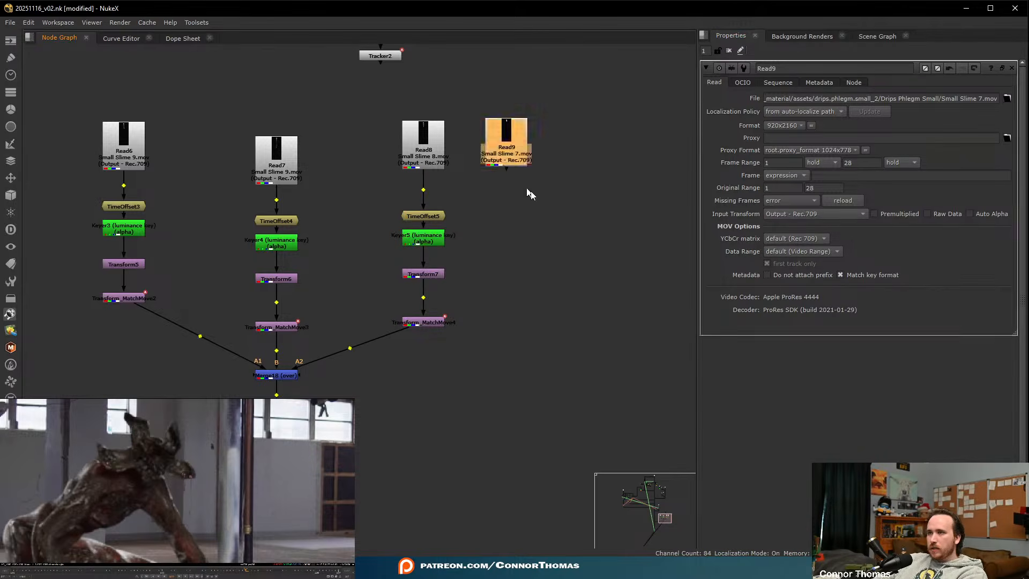
key("ctrl+v")
left_click_drag(506, 217, 510, 220)
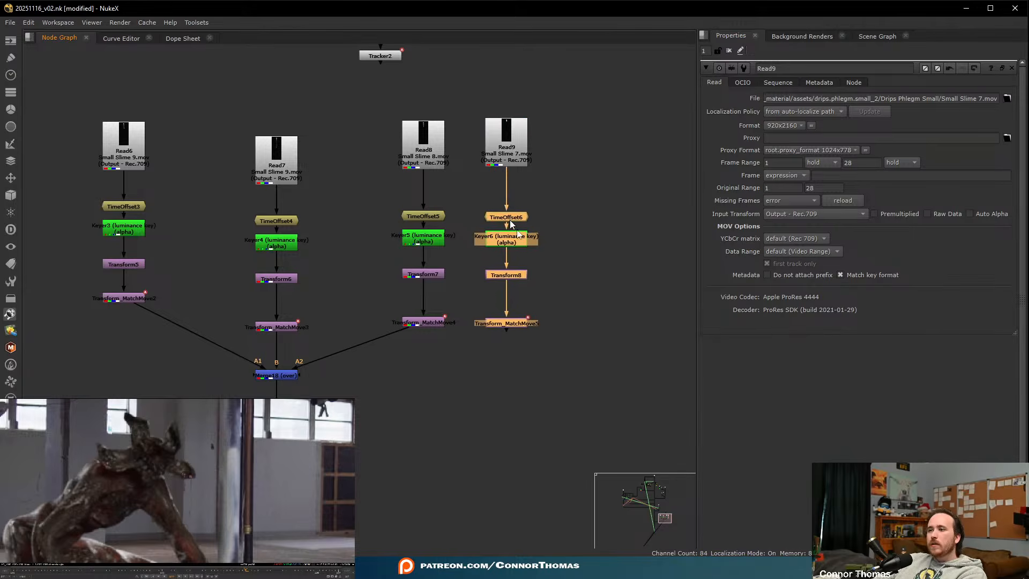
left_click(523, 349)
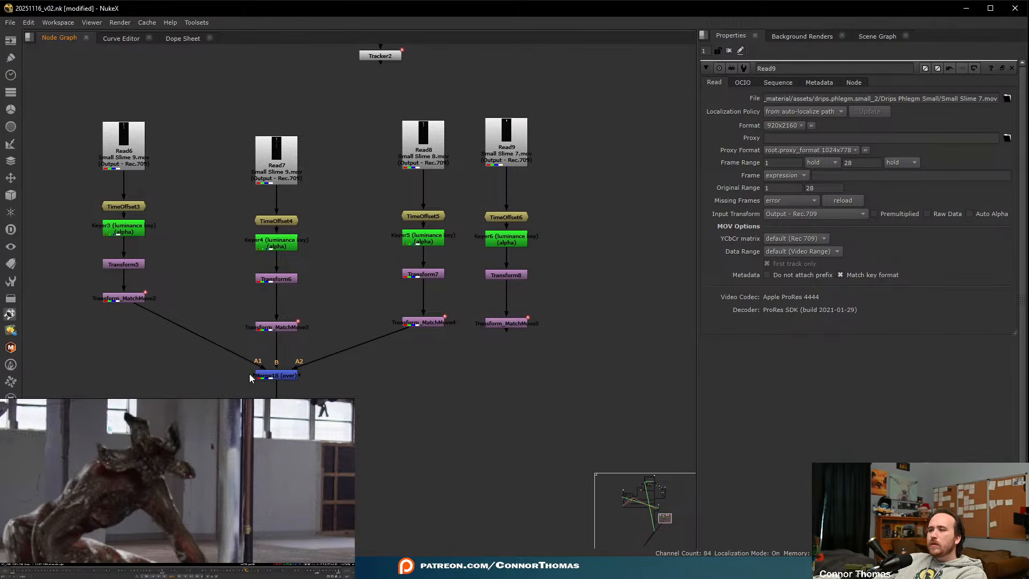
left_click_drag(299, 375, 509, 324)
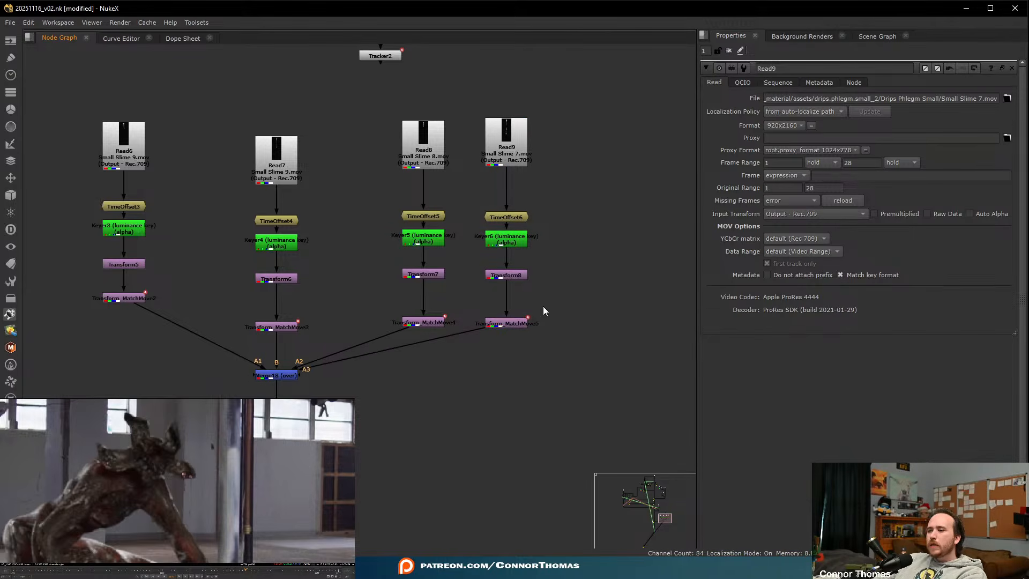
- Scale the Small Slime 7 element to 0.02 in Transform8 and reposition it on the creature's head at about x 456.4, y -550
double_click(512, 275)
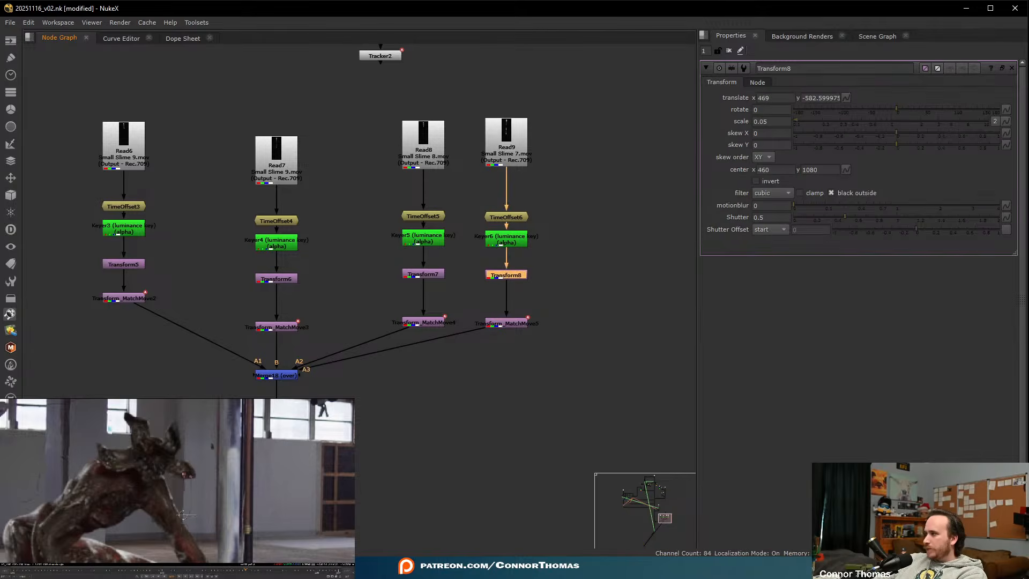
left_click_drag(184, 516, 174, 510)
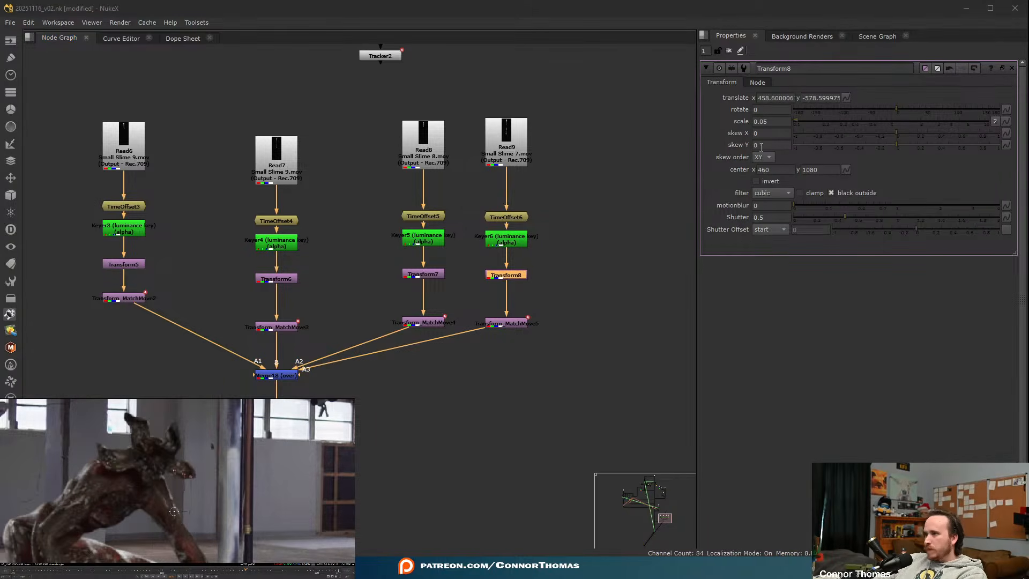
left_click(773, 123)
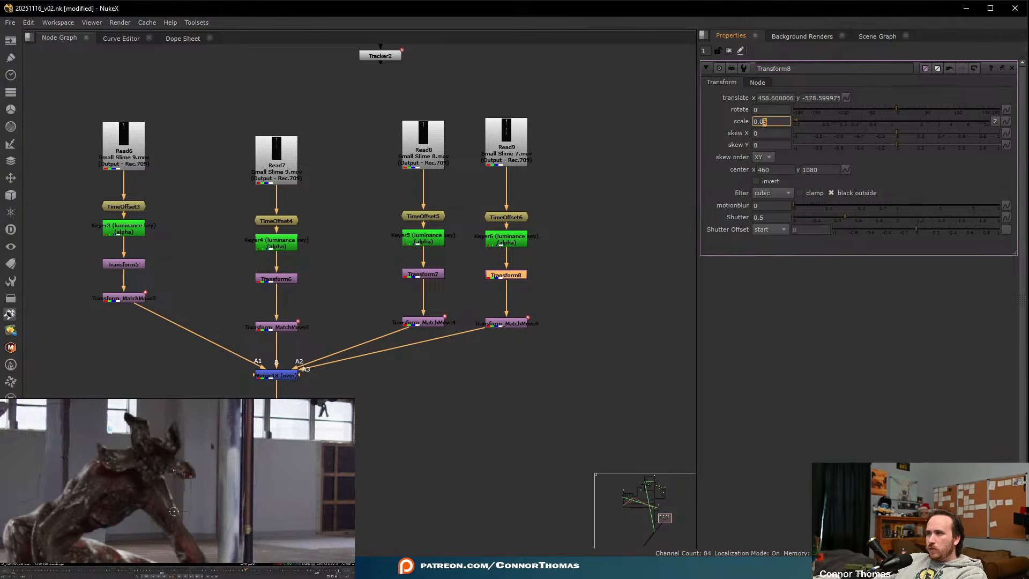
left_click(615, 162)
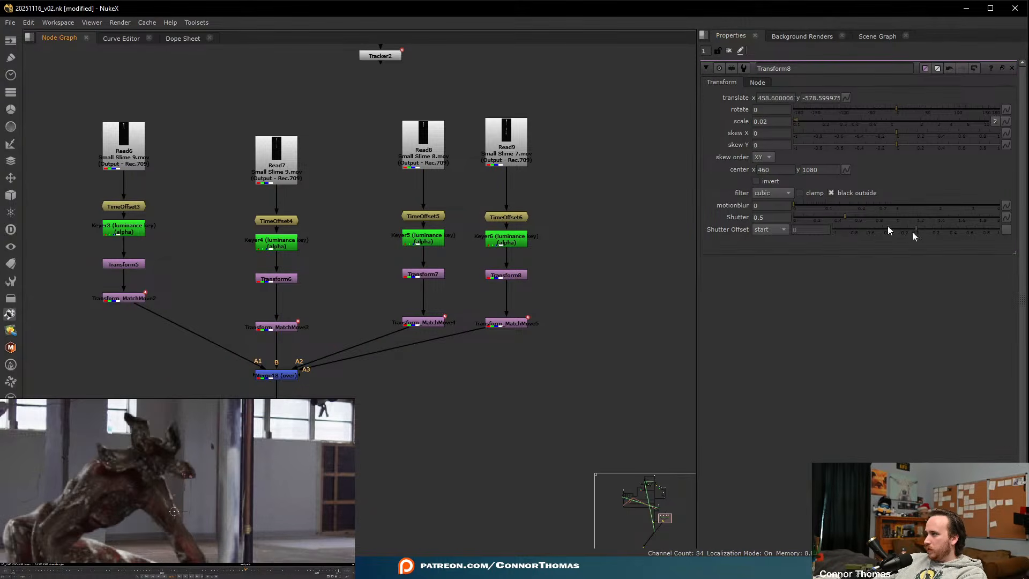
left_click_drag(174, 511, 172, 486)
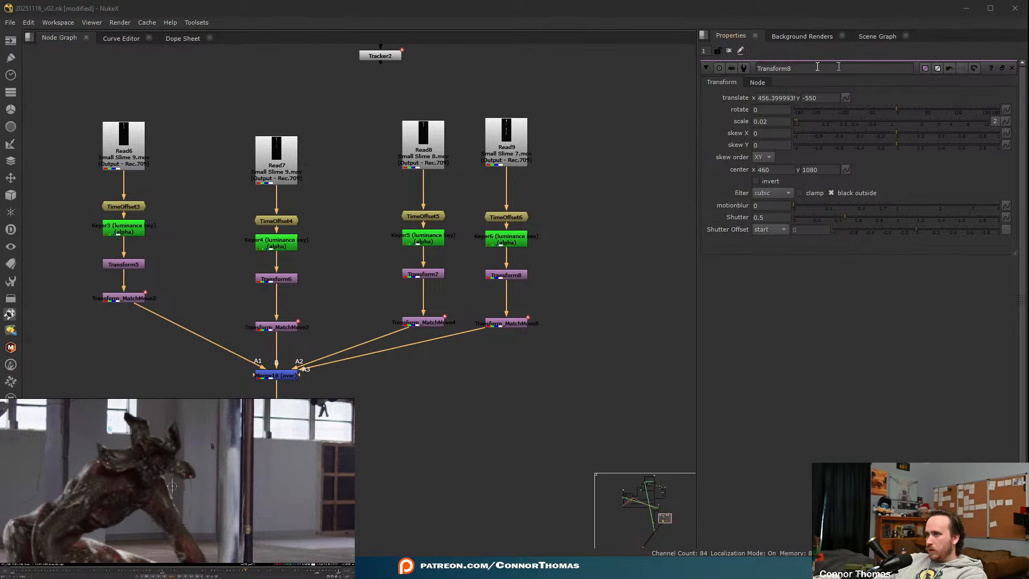
left_click(733, 52)
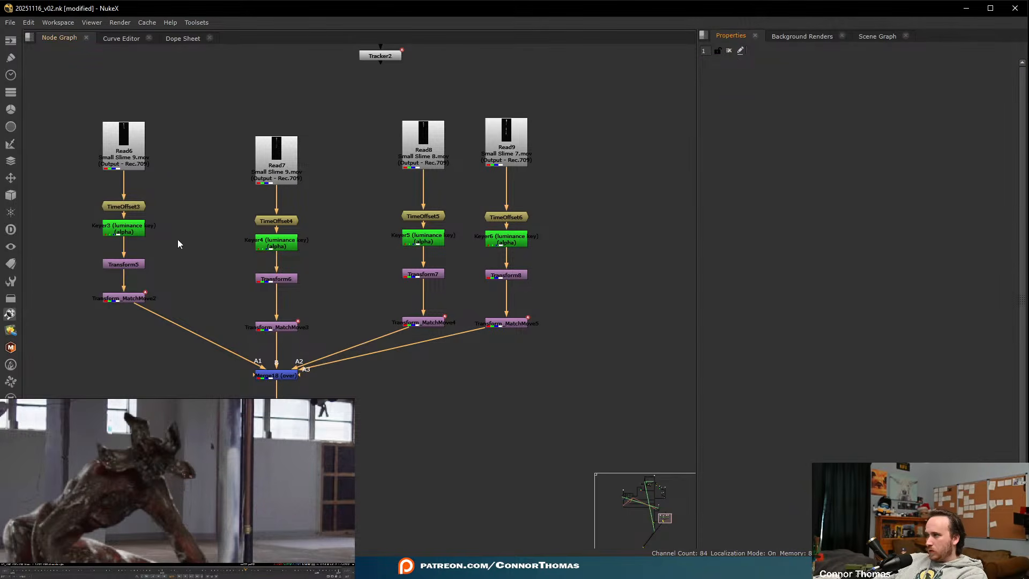
- Lower the B point of Keyer6's luminance key range to about 0.082 for the Small Slime 7 element
double_click(520, 246)
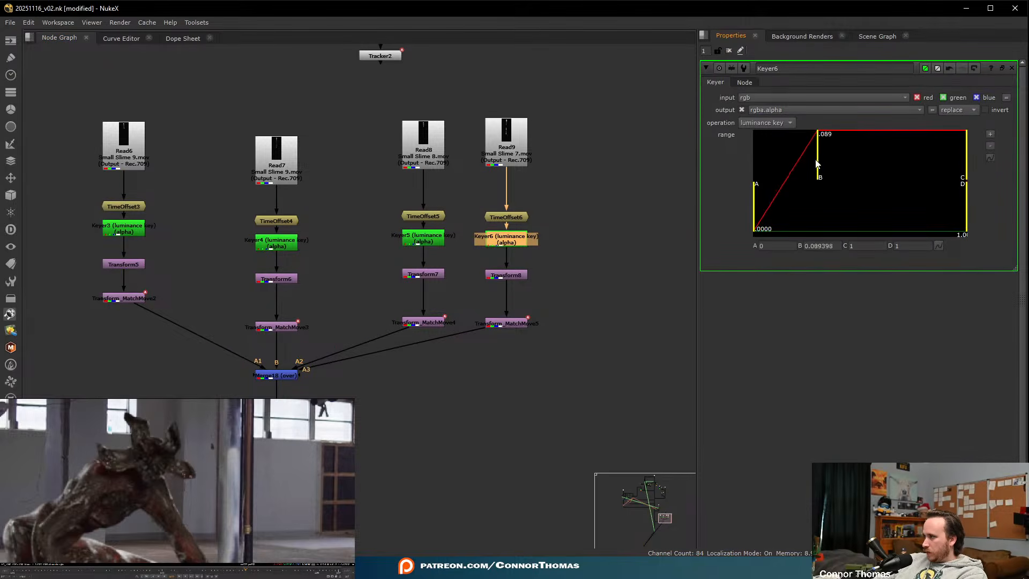
mouse_move(818, 163)
left_mouse_down()
mouse_move(794, 166)
mouse_move(817, 166)
left_mouse_up()
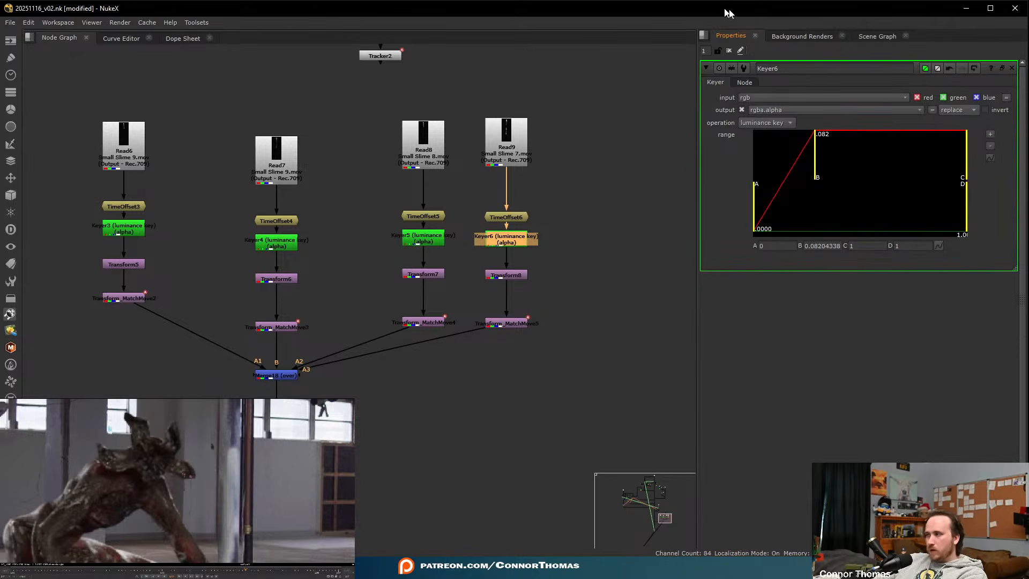
left_click(730, 51)
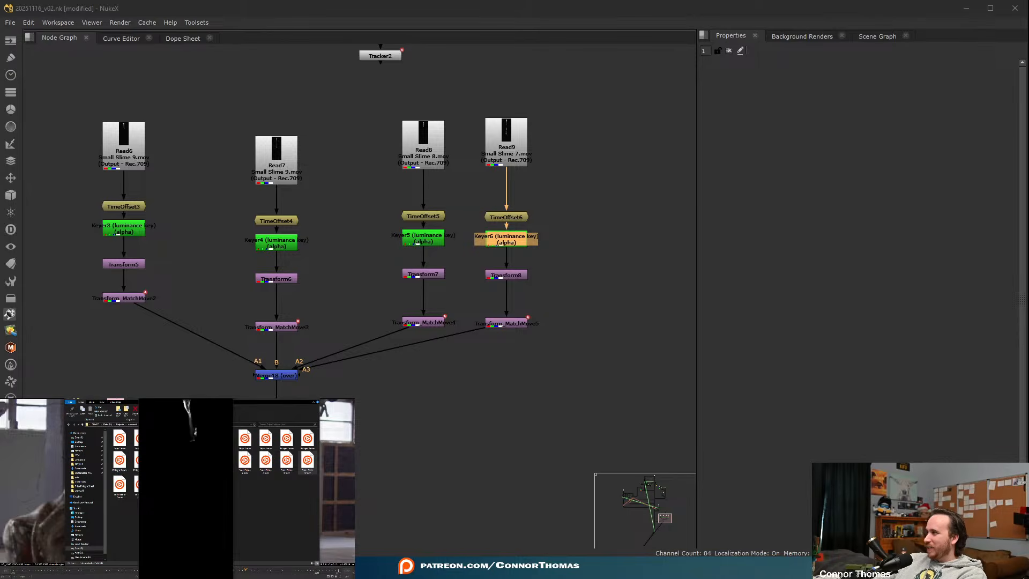
- Bring Small Slime 6.mov into the node graph beside Read9, reconnect Transform8 to Keyer6, and open the new Read node's properties
left_click(231, 401)
left_click_drag(307, 460, 593, 184)
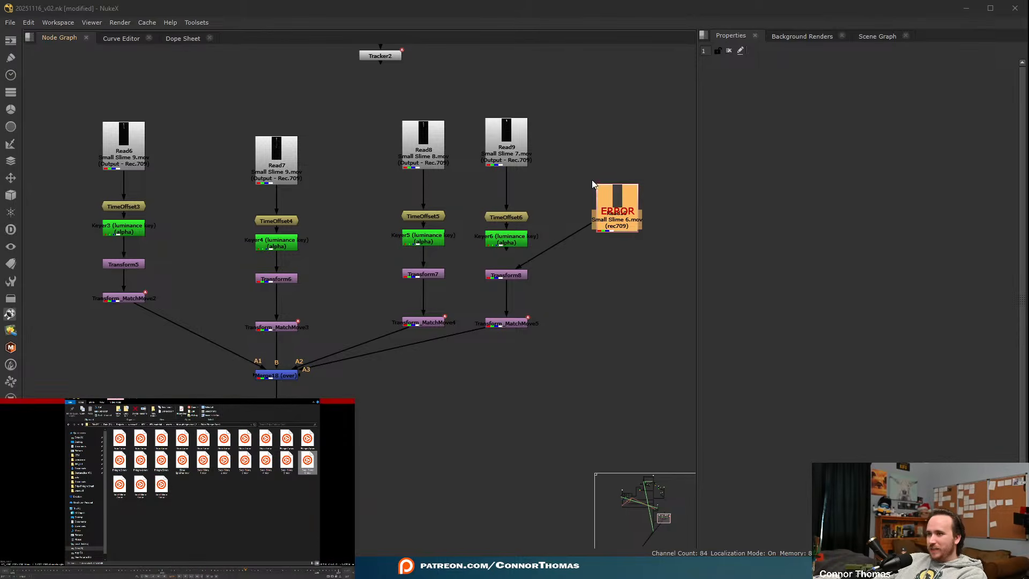
left_click_drag(582, 226, 506, 243)
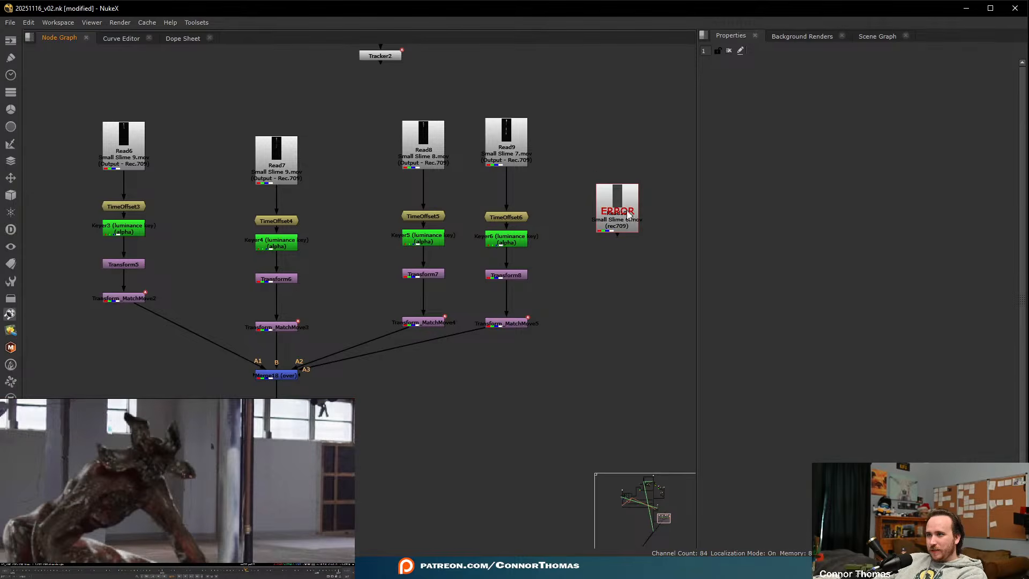
left_click_drag(627, 212, 593, 145)
double_click(593, 144)
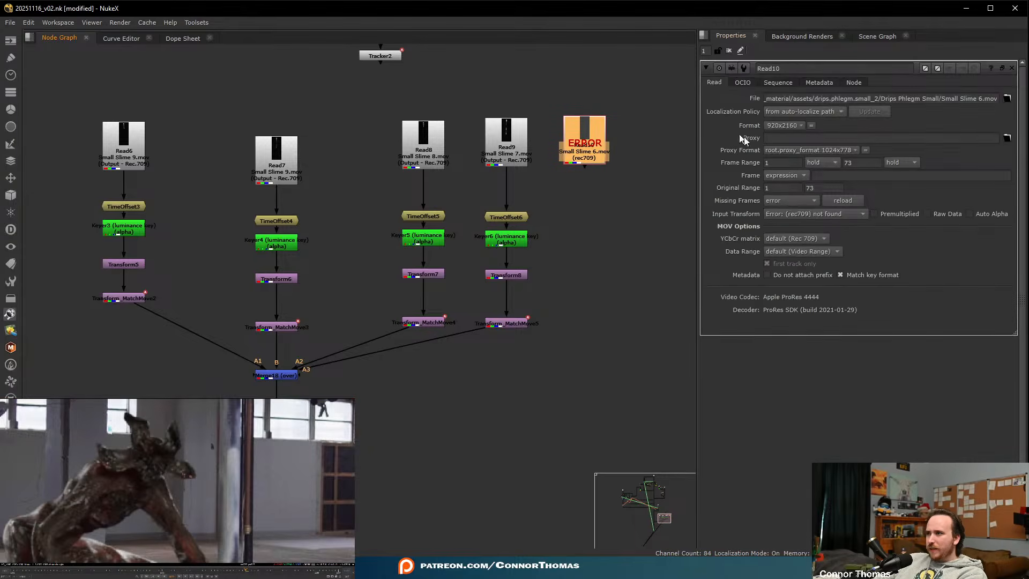
- Set the input transform of the Small Slime 6.mov Read node to Output - Rec.709
left_click(812, 213)
mouse_move(881, 395)
mouse_move(945, 417)
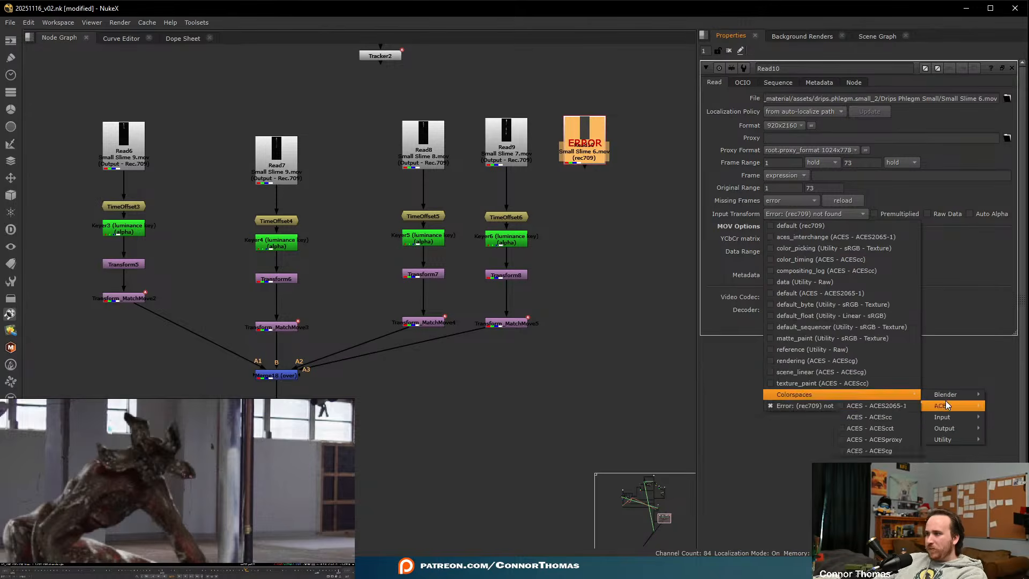
left_click(855, 448)
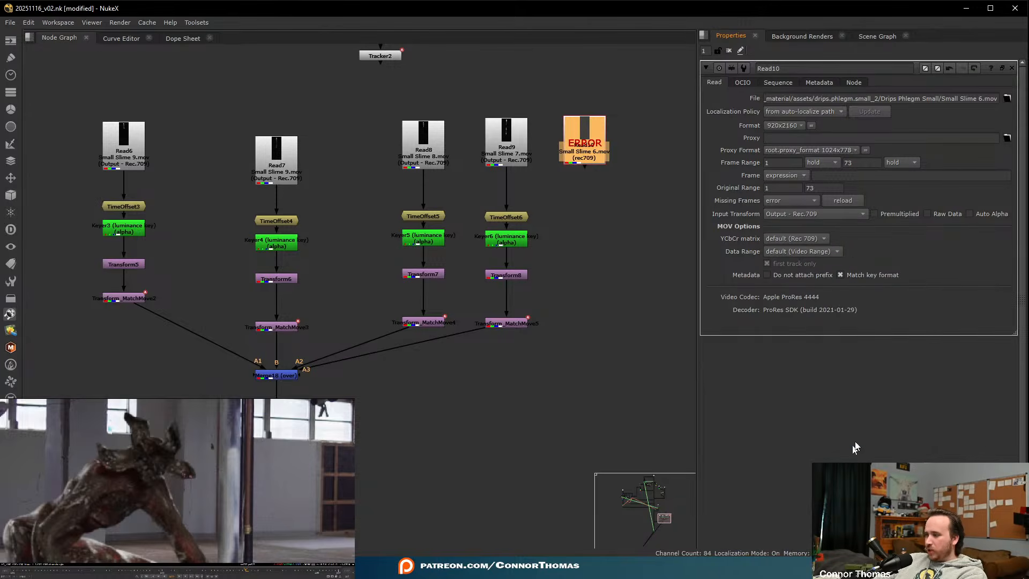
- Copy the TimeOffset6-to-MatchMove chain from the Read9 branch under Read10, align it with the other branches, and connect it to Merge18
left_click_drag(546, 363, 471, 201)
key("ctrl+c")
left_click(585, 141)
key("ctrl+v")
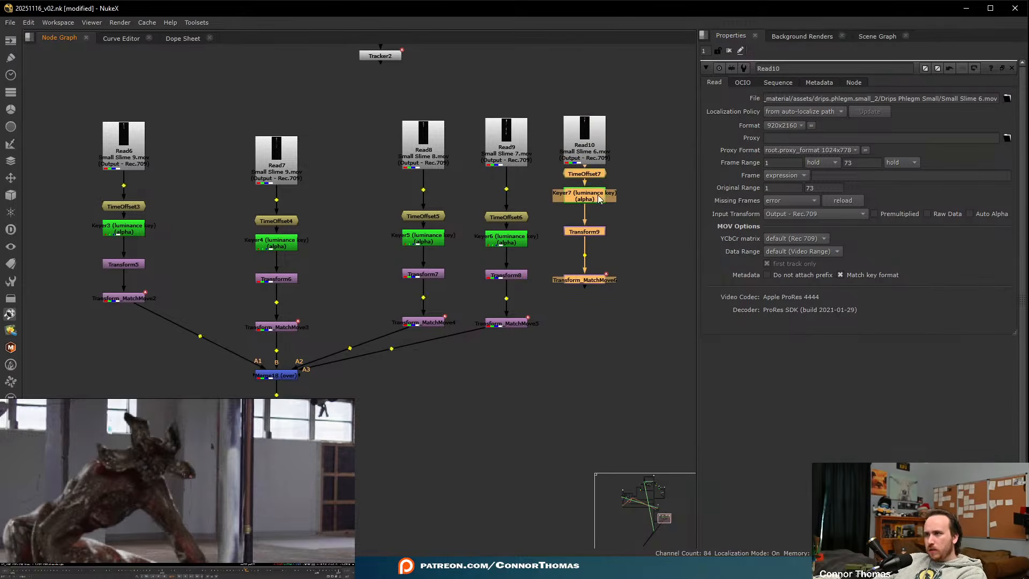
left_click_drag(585, 177, 584, 216)
left_click(619, 352)
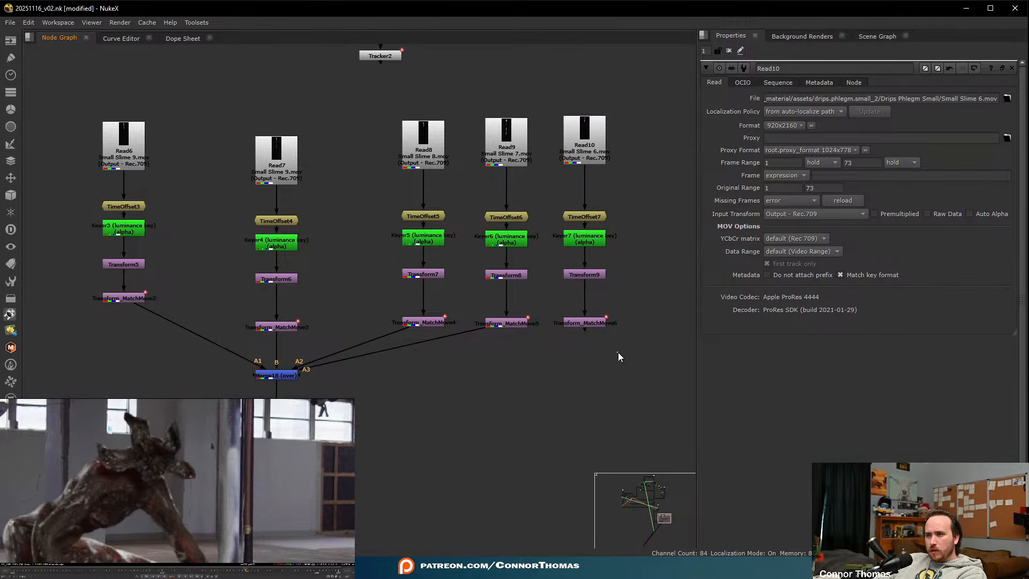
left_click_drag(303, 369, 581, 328)
- Reposition the Small Slime 6 drip with Transform9 to about x 463.8, y -546.4, and close its properties
double_click(582, 275)
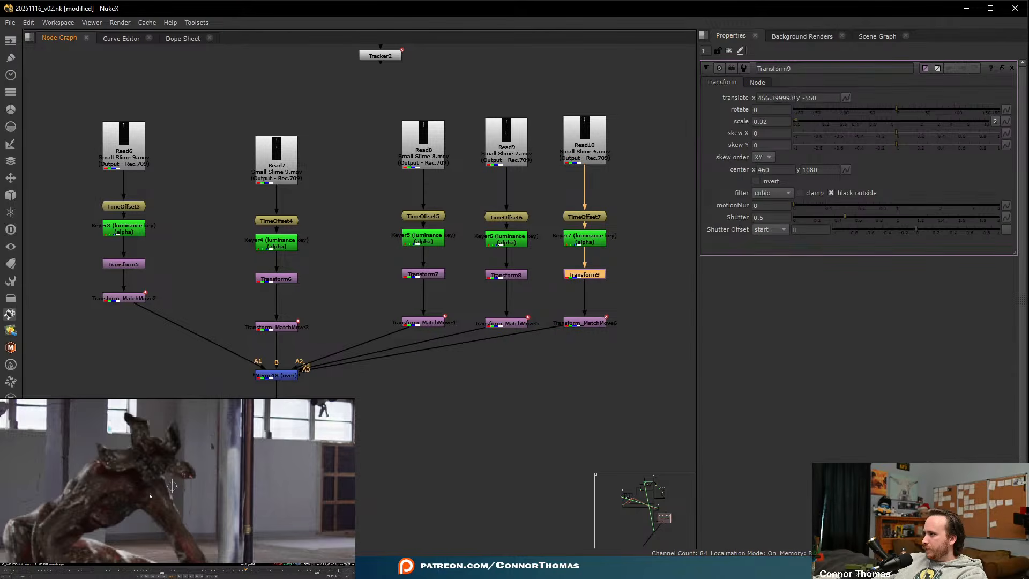
left_click_drag(173, 486, 179, 484)
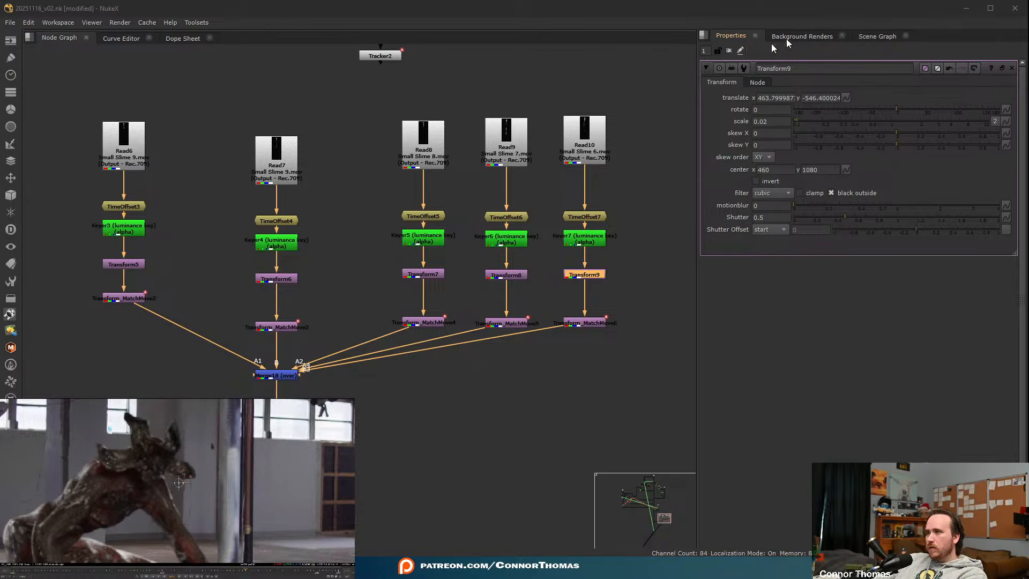
left_click(729, 52)
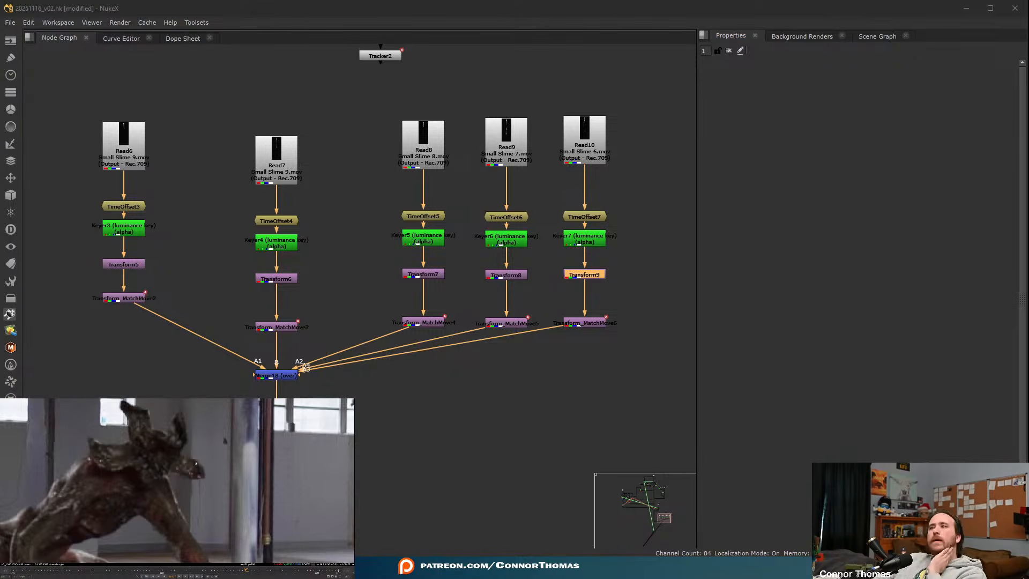
- Move the whole Read7 branch closer to the Read8 branch in the node graph
left_click(461, 413)
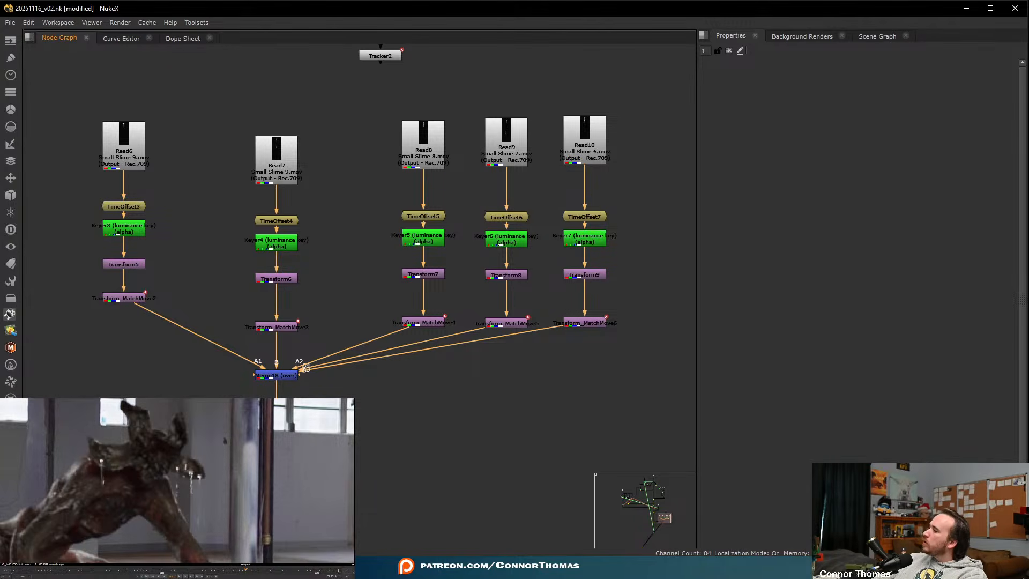
left_click(461, 376)
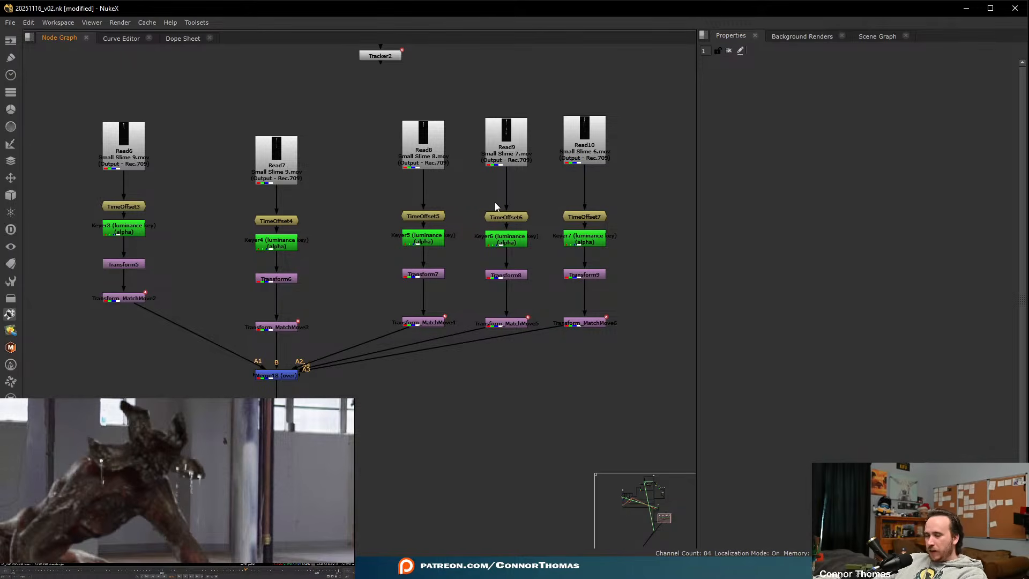
middle_click_drag(589, 284, 488, 294)
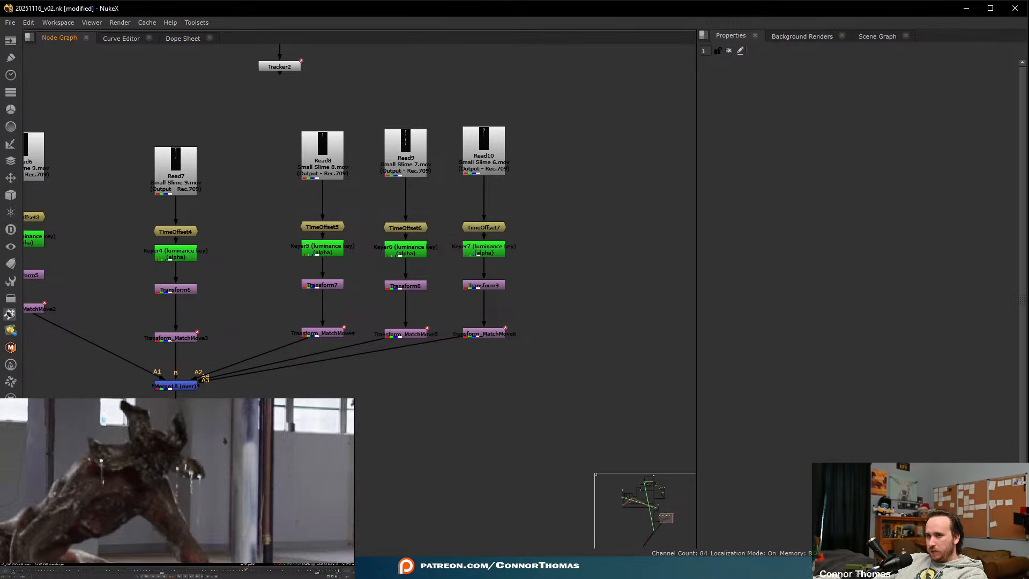
left_click_drag(130, 124, 259, 324)
left_click(407, 430)
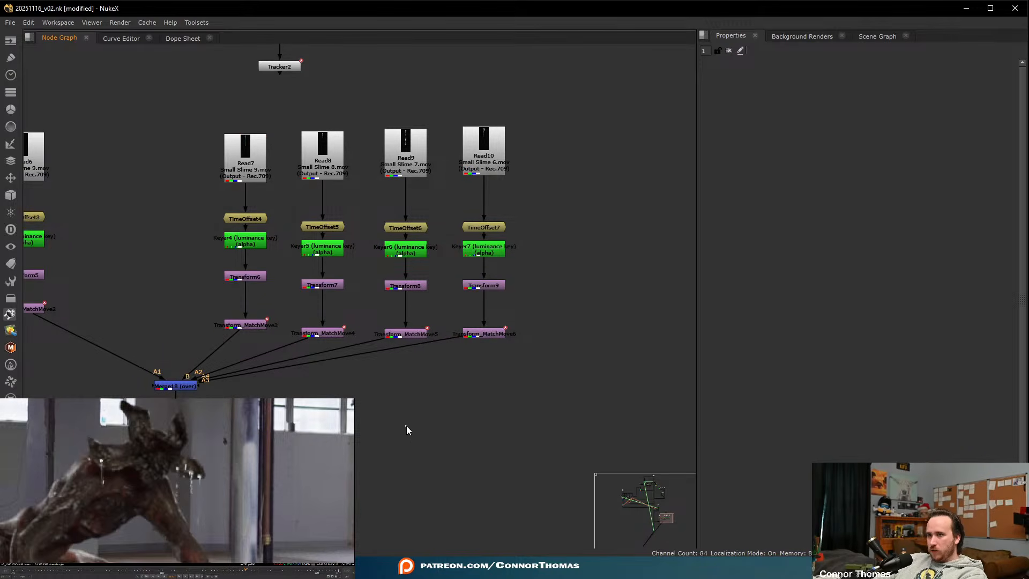
- Import Small Slime 5.mov from the file browser beside Read10 and set its input transform to Output - Rec.709
key("alt+Tab")
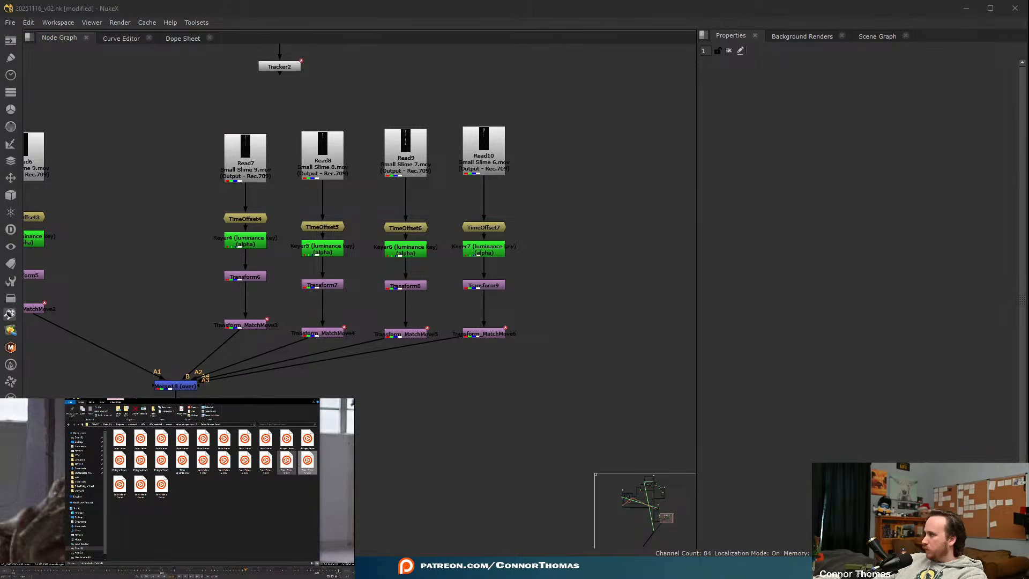
left_click_drag(287, 462, 572, 144)
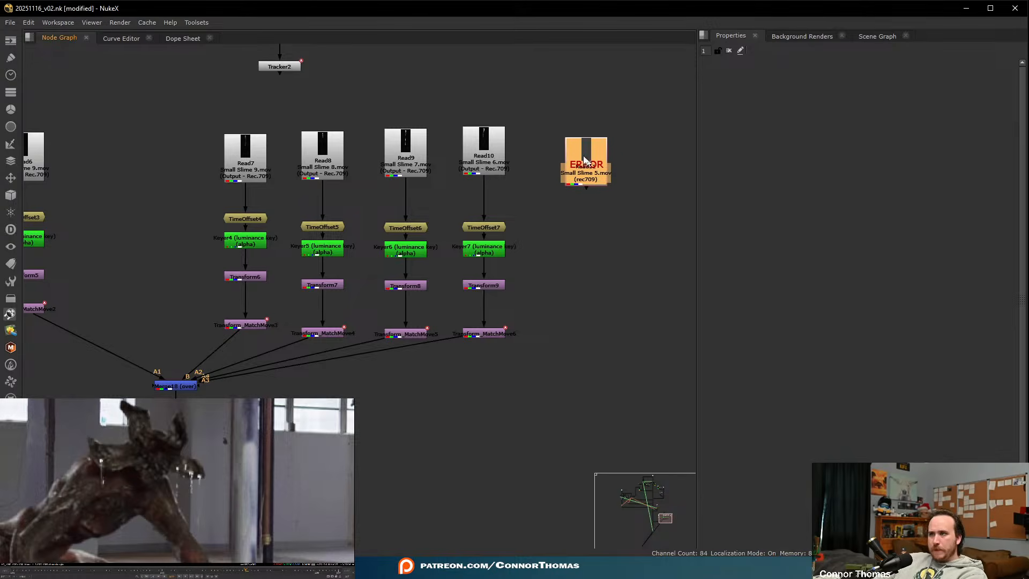
double_click(573, 143)
left_click(815, 213)
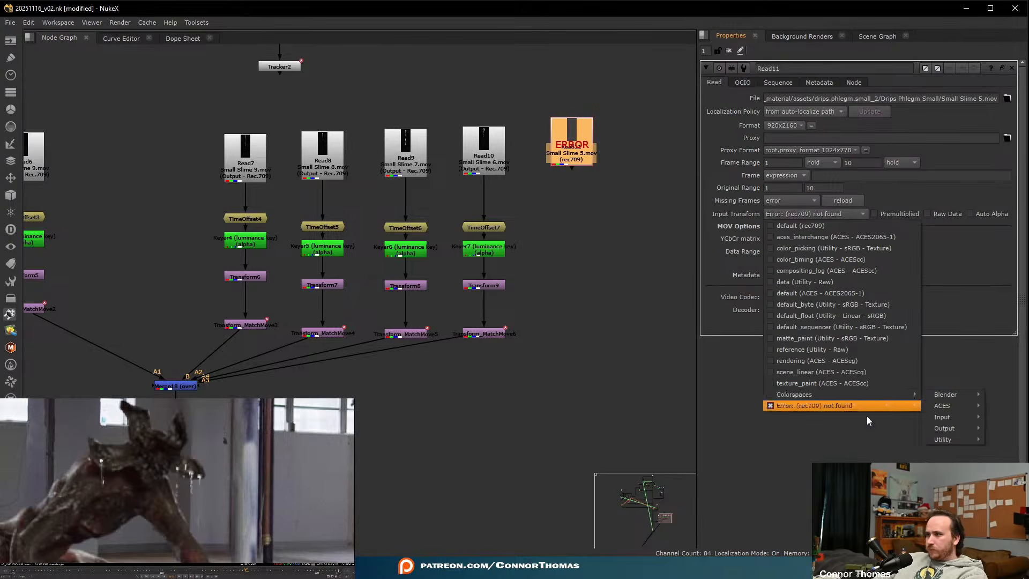
mouse_move(841, 394)
mouse_move(949, 406)
mouse_move(946, 429)
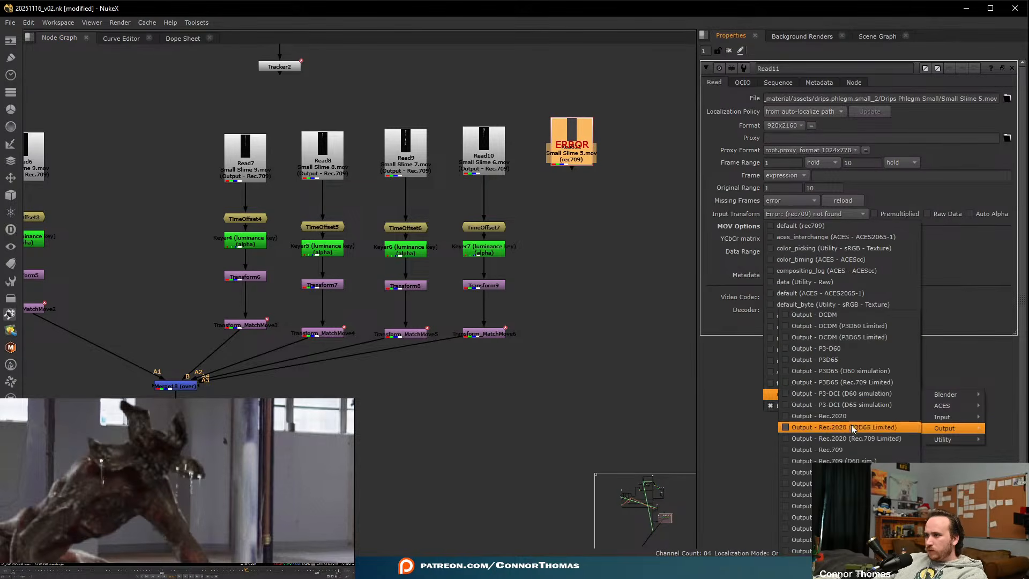
left_click(844, 450)
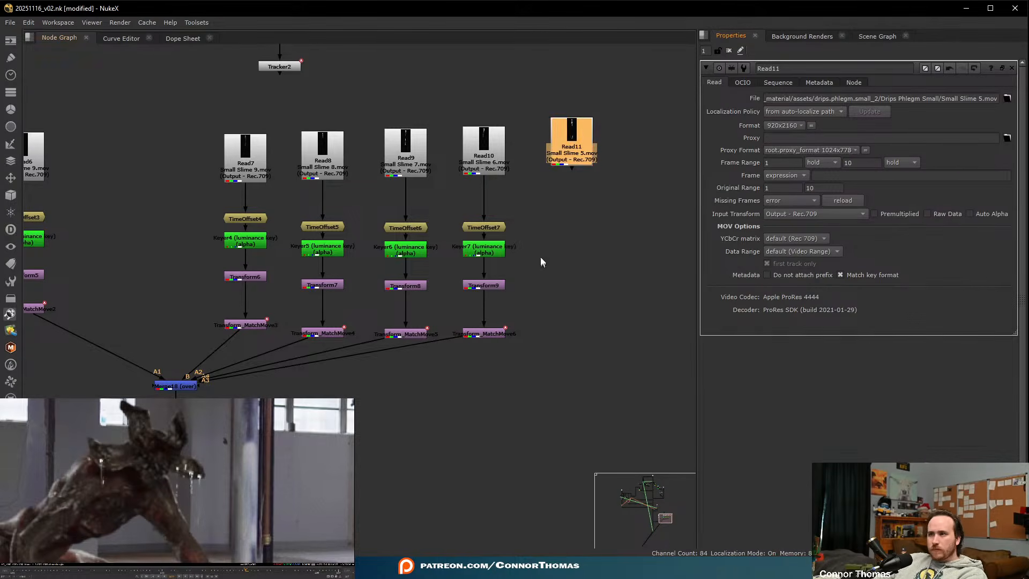
- Paste the TimeOffset, luminance Keyer, Transform and MatchMove chain under Read11, align it with its neighbours, and connect it to Merge18
left_click_drag(541, 204, 441, 346)
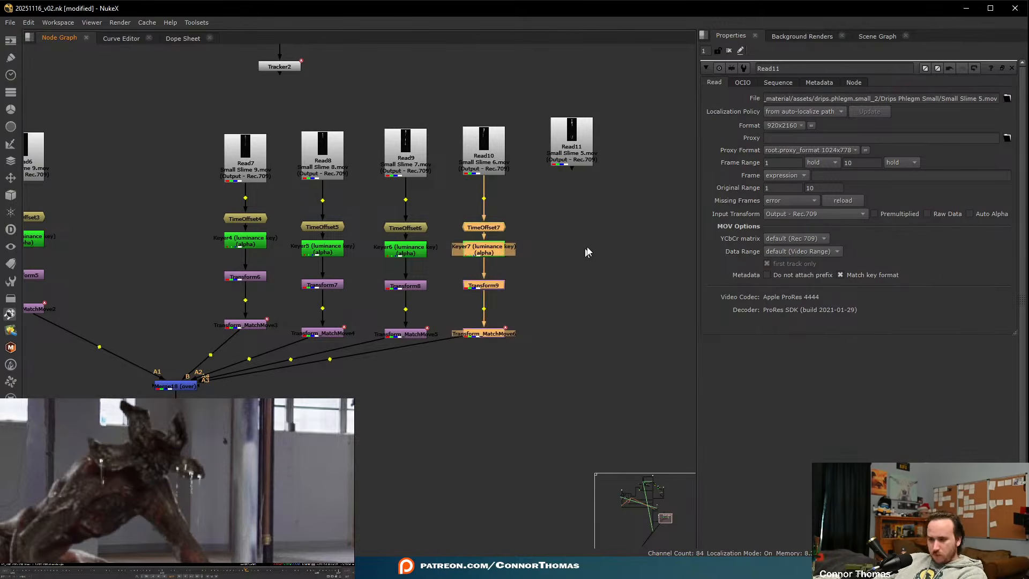
left_click(576, 158)
key("ctrl+v")
left_click_drag(586, 195, 574, 227)
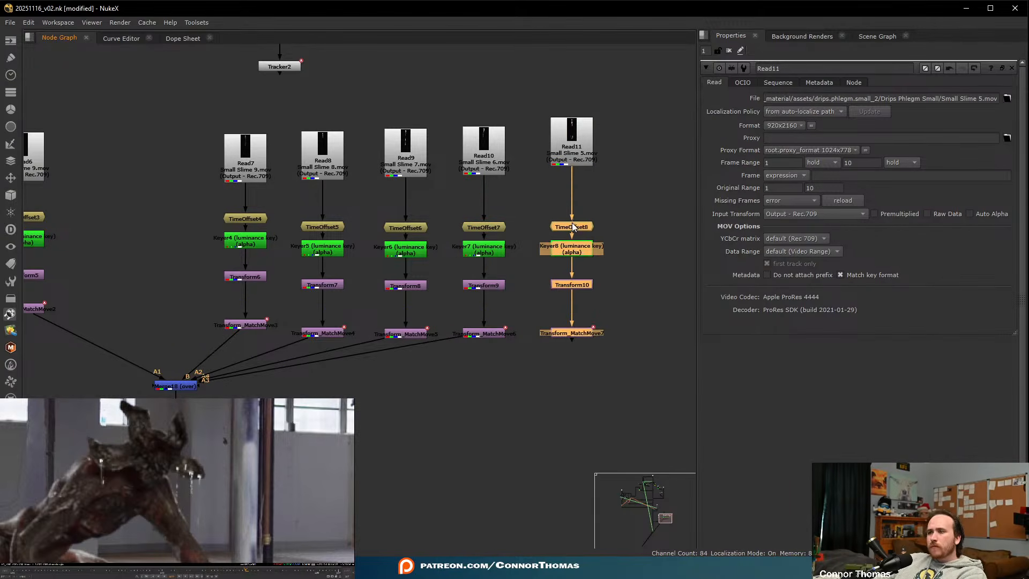
left_click(593, 366)
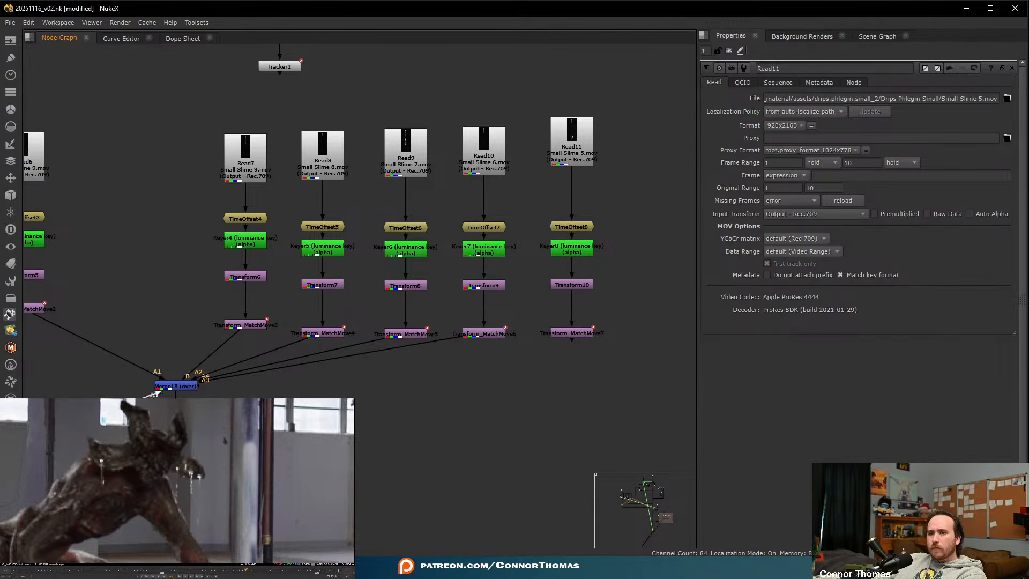
left_click_drag(156, 395, 577, 335)
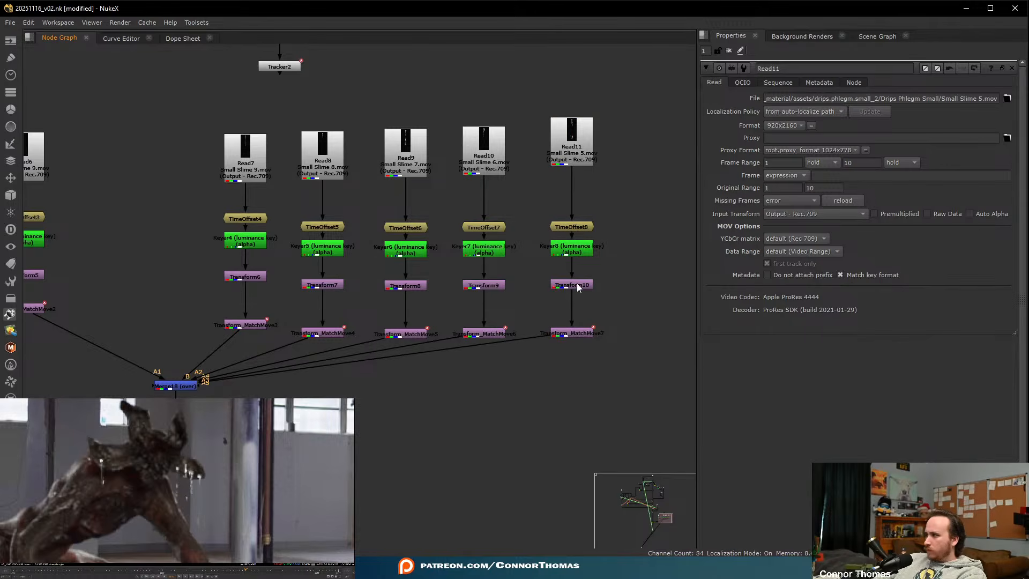
- Reposition the Small Slime 5 drip with Transform10 to about x 460.1, y -542.5
double_click(577, 285)
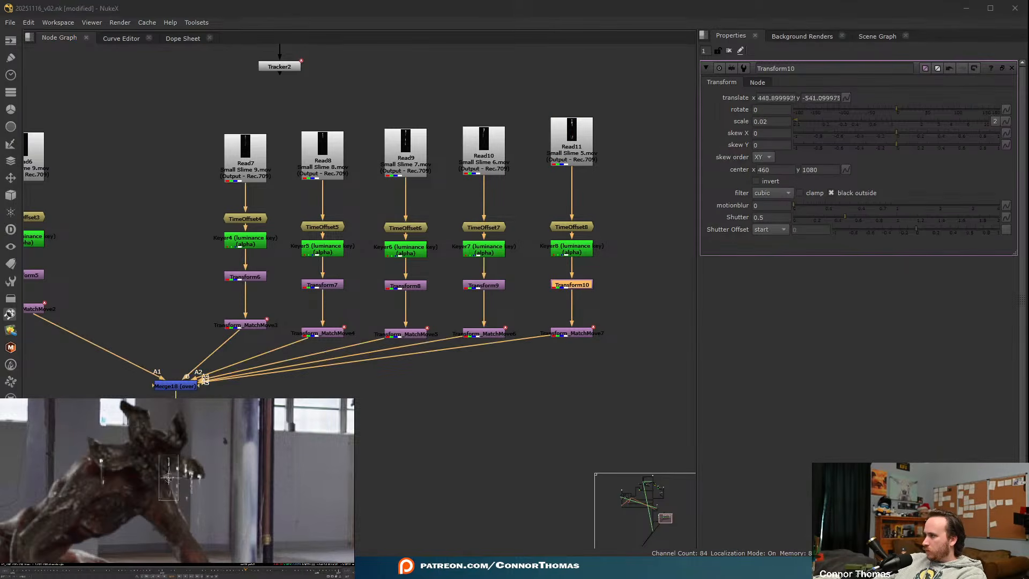
left_click_drag(168, 477, 181, 479)
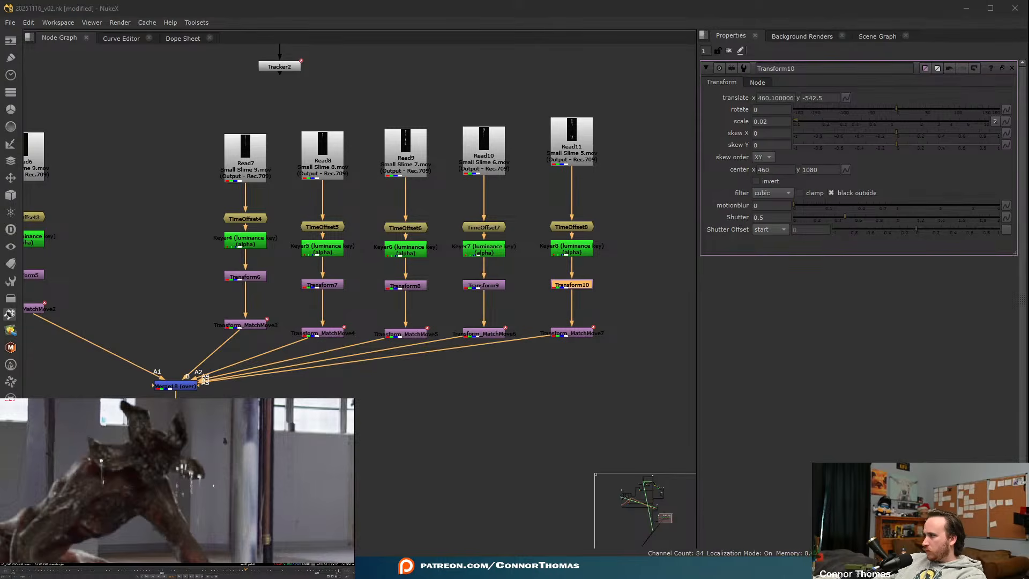
key("f")
scroll(230, 507, "up", 6)
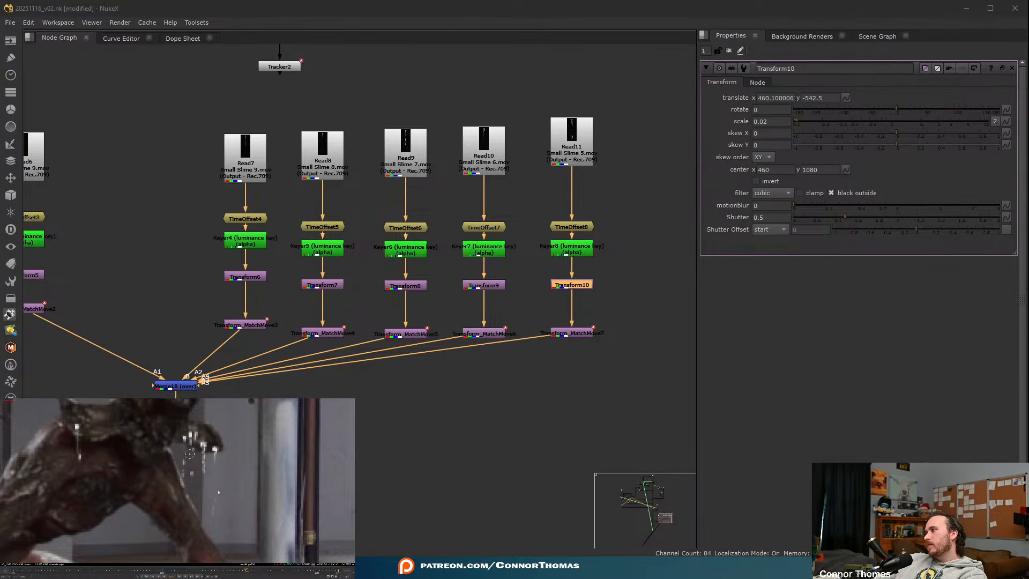
- Preview Small Slime 4.mov in the file browser, import it beside Read11, and line up both Read nodes
middle_click_drag(475, 376, 400, 377)
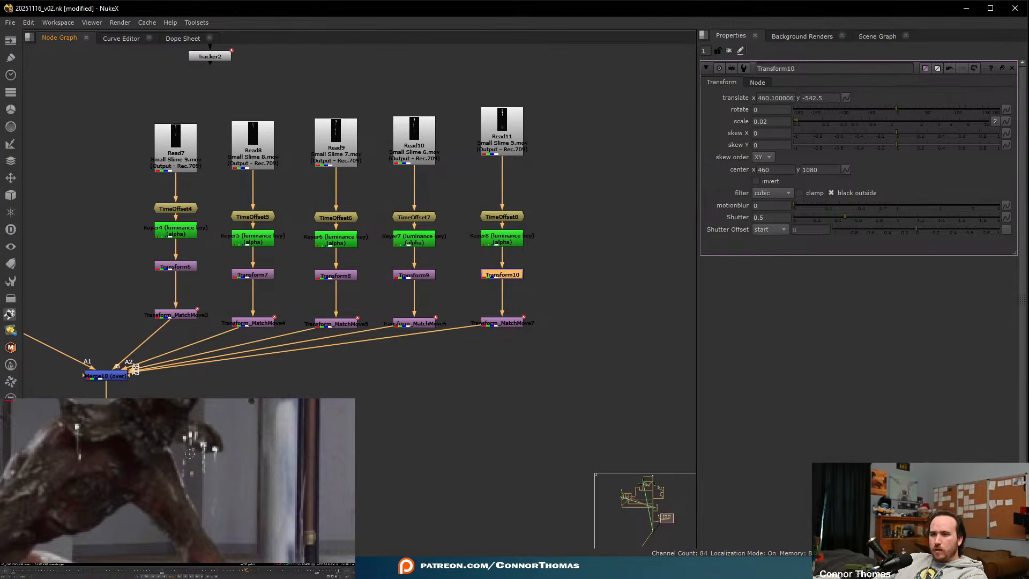
key("alt+Tab")
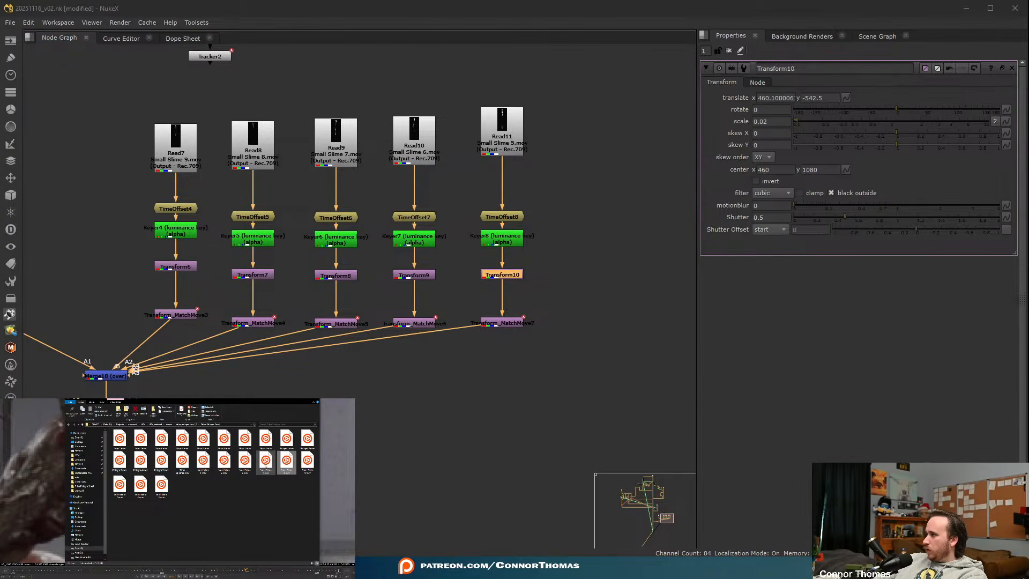
left_click(265, 468)
key("space")
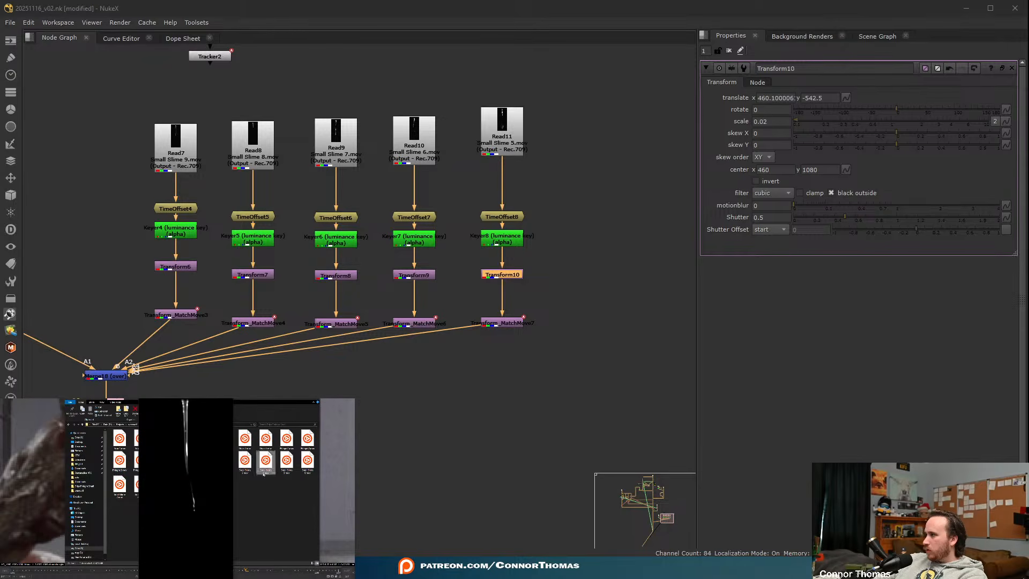
key("space")
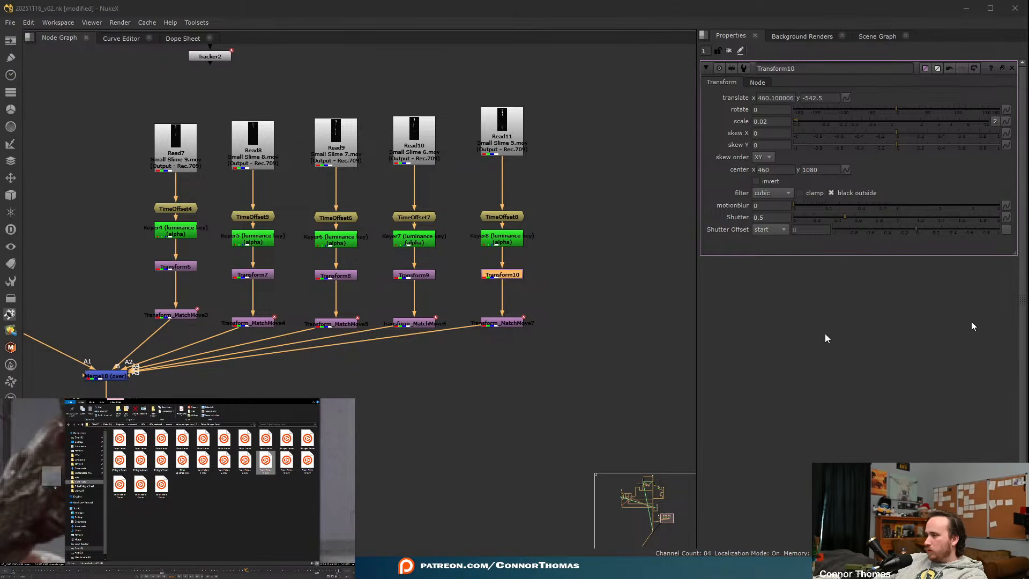
left_click_drag(265, 460, 499, 276)
left_click_drag(606, 282, 572, 142)
left_click_drag(514, 131, 513, 145)
left_click_drag(589, 156, 592, 161)
- Set the input transform of the Small Slime 4.mov Read node to Output - Rec.709
double_click(593, 161)
left_click(816, 214)
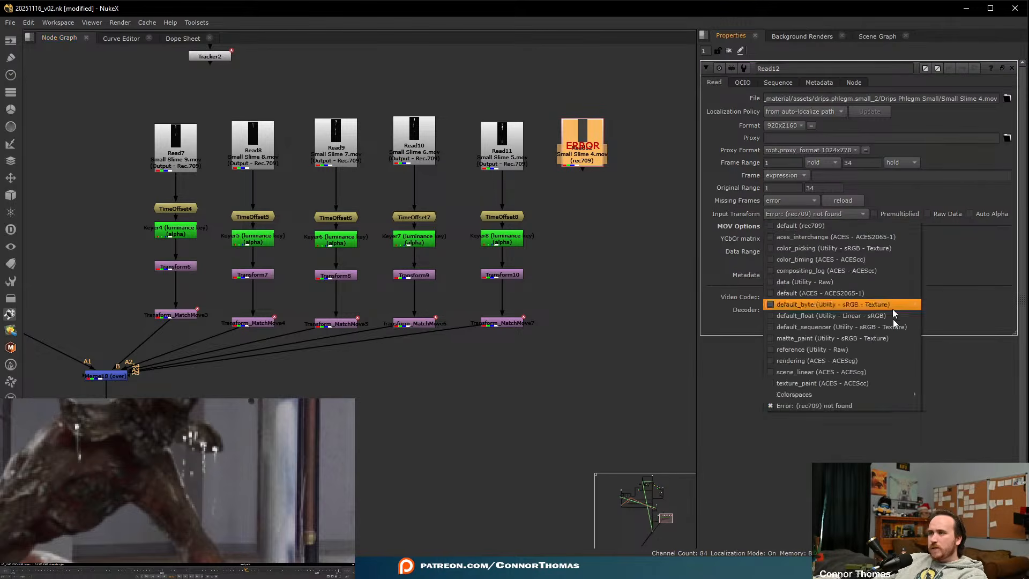
mouse_move(901, 394)
mouse_move(957, 439)
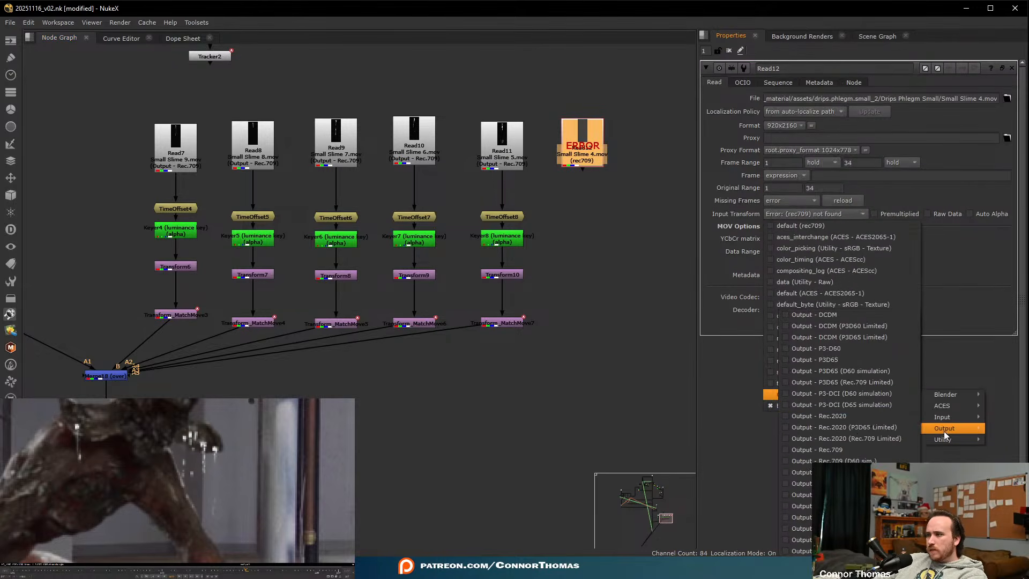
left_click(851, 451)
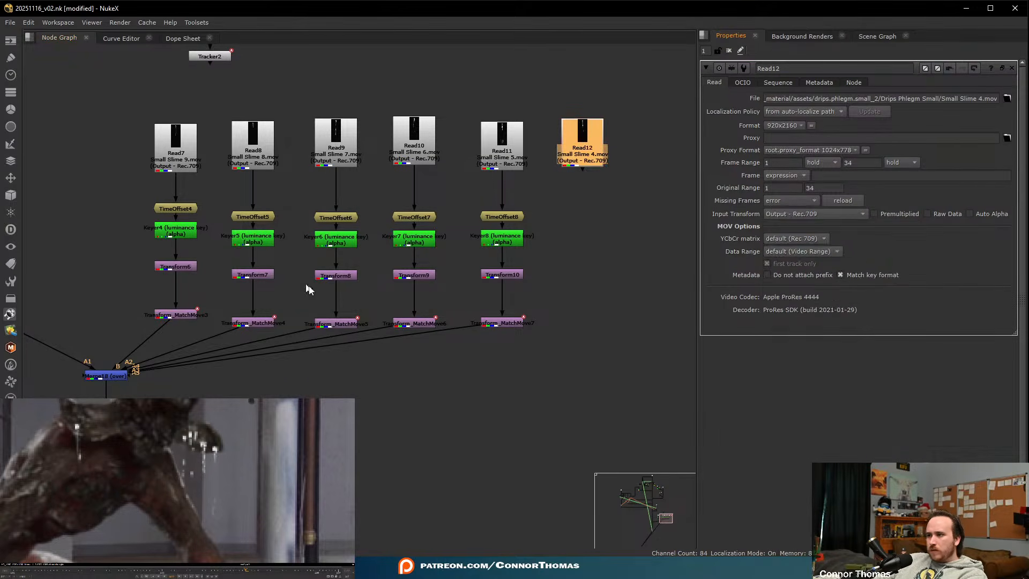
- Copy the TimeOffset8-to-MatchMove chain from the Read11 branch under Read12, align it with the other branches, and connect it to Merge18
left_click_drag(455, 204, 567, 375)
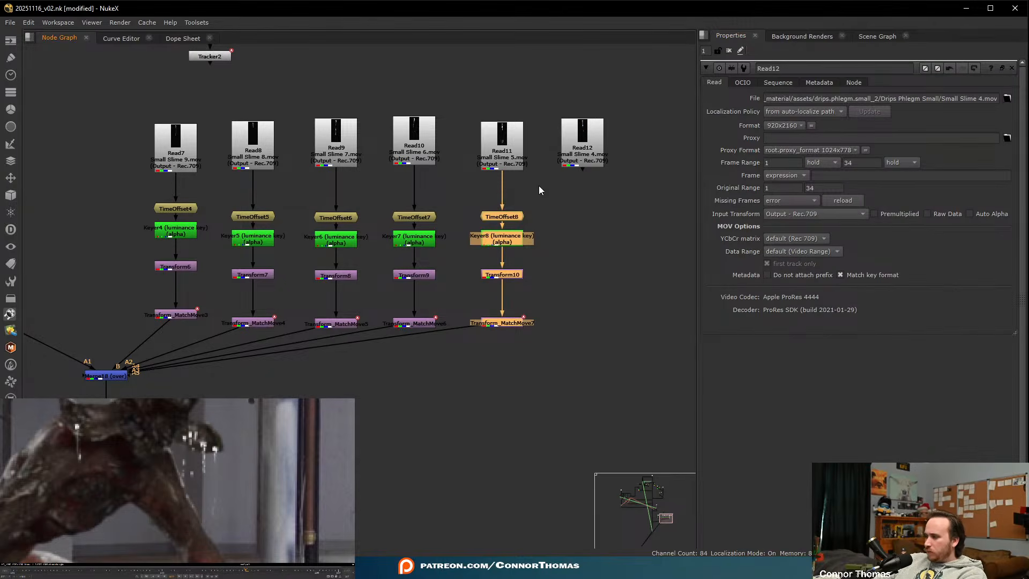
key("ctrl+c")
left_click(590, 161)
key("ctrl+v")
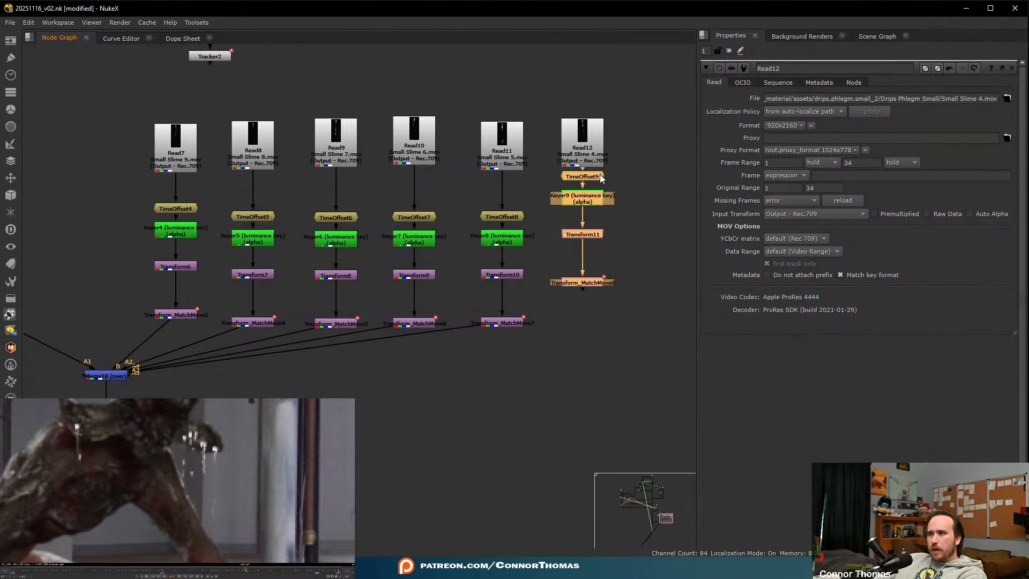
left_click_drag(590, 186, 590, 219)
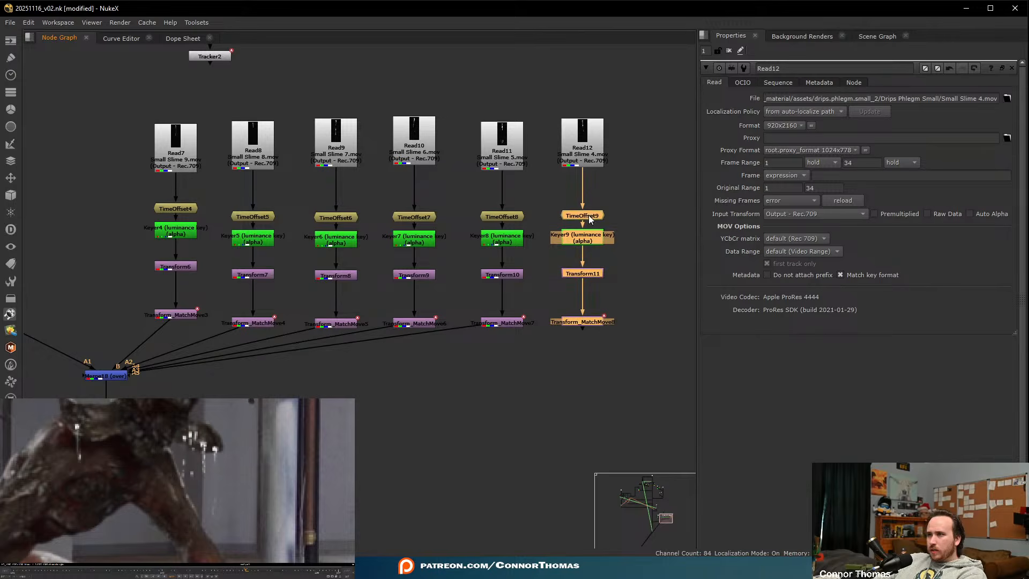
left_click(622, 356)
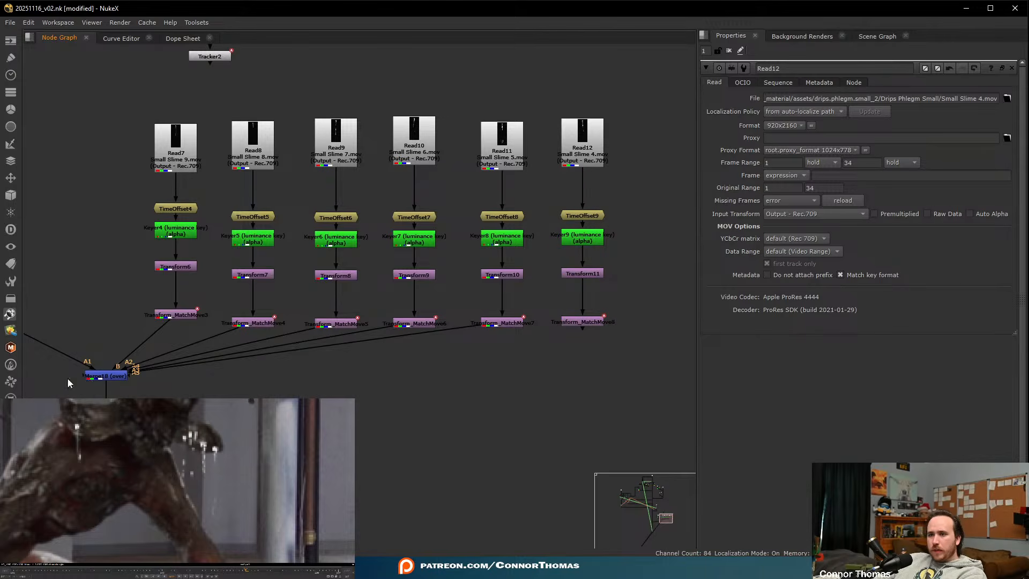
middle_click_drag(66, 378, 199, 370)
left_click_drag(217, 368, 642, 313)
middle_click_drag(590, 308, 363, 281)
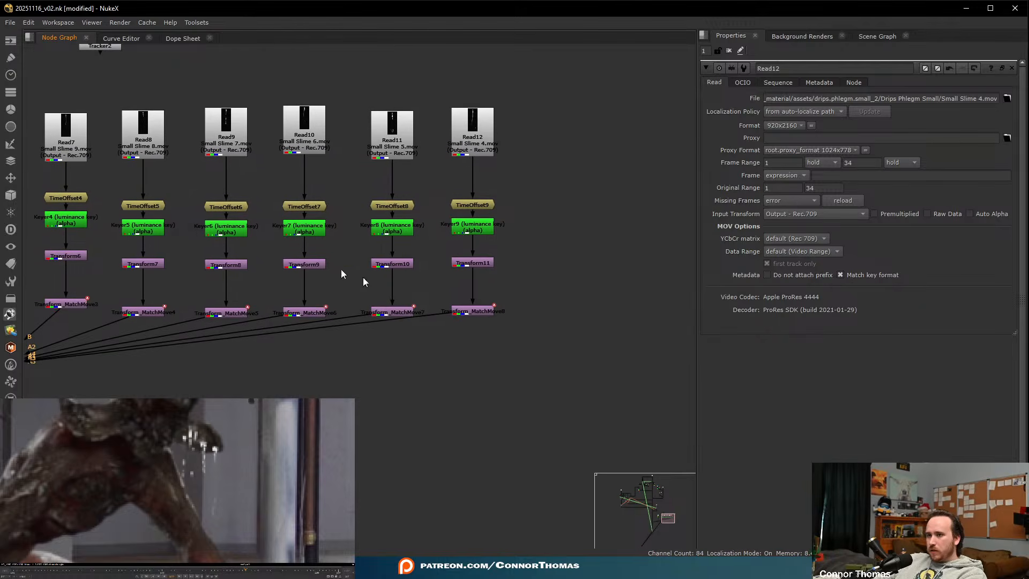
- Reposition the Small Slime 4 drip with Transform11 to about x 473.5, y -546
double_click(472, 263)
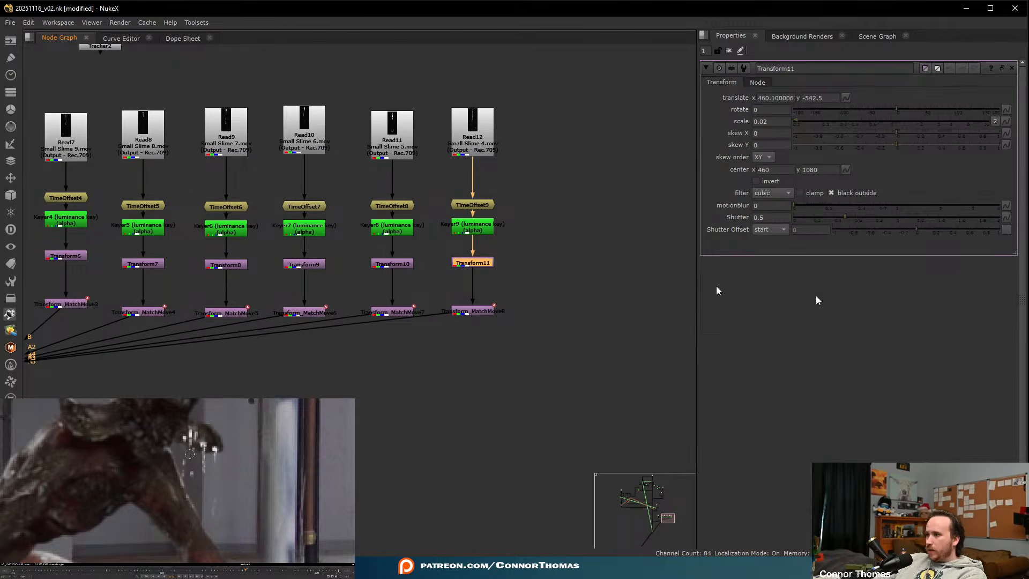
left_click_drag(191, 453, 209, 459)
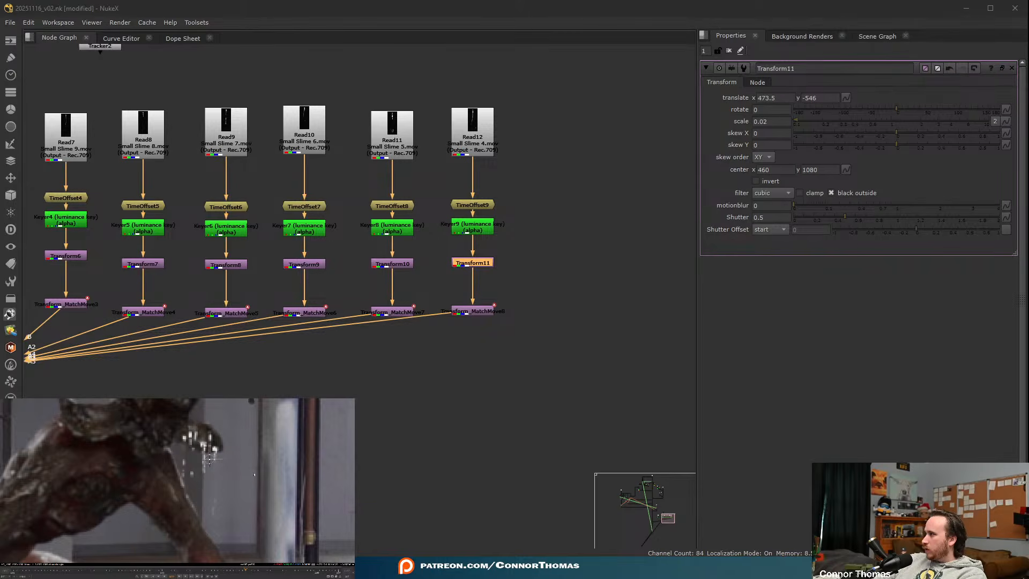
left_click(729, 50)
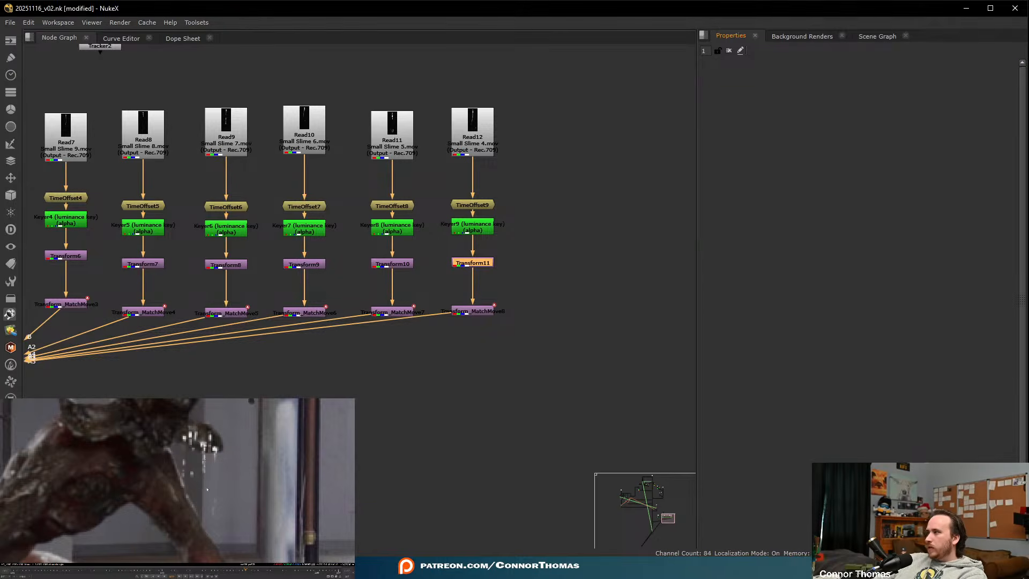
- Play back and scrub through the shot to check how all the slime drips follow the creature
left_click(218, 572)
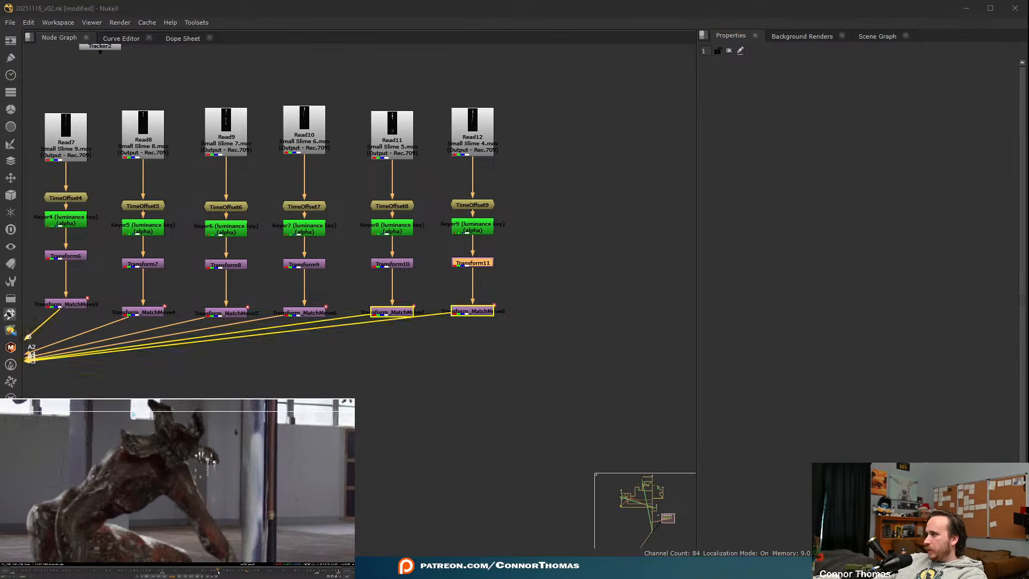
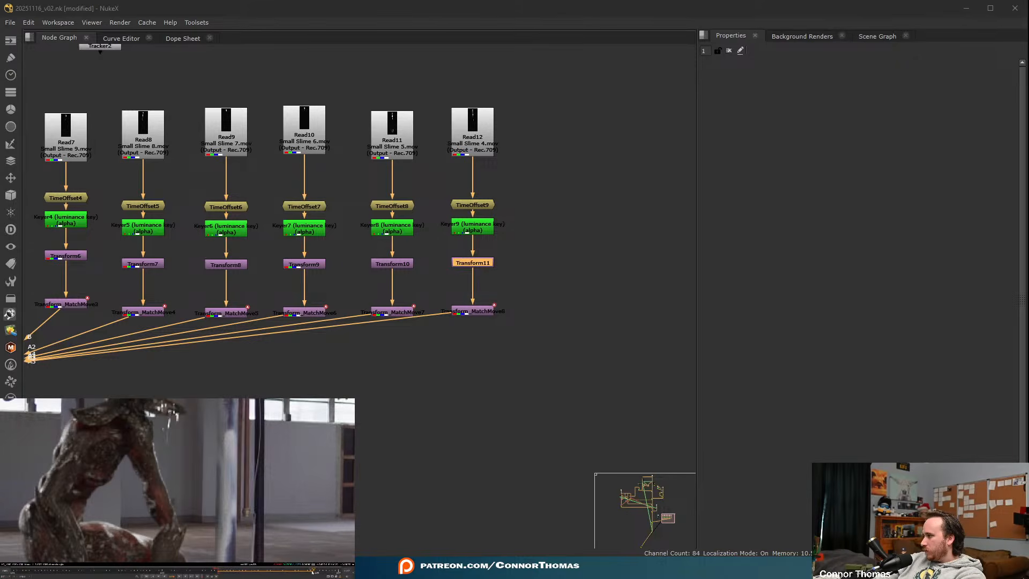
left_click_drag(300, 574, 286, 574)
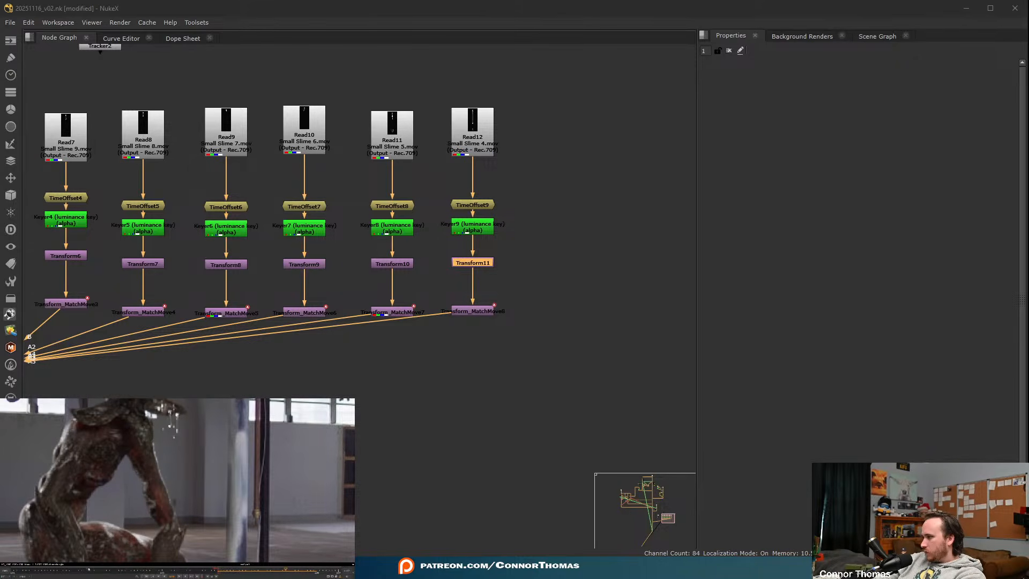
left_click(25, 576)
left_click(25, 563)
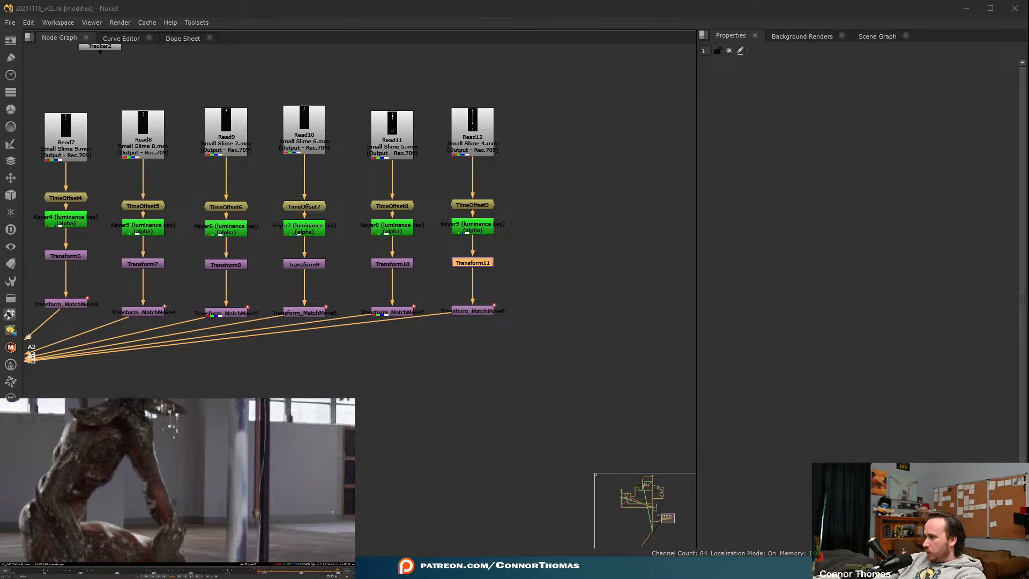
key("l")
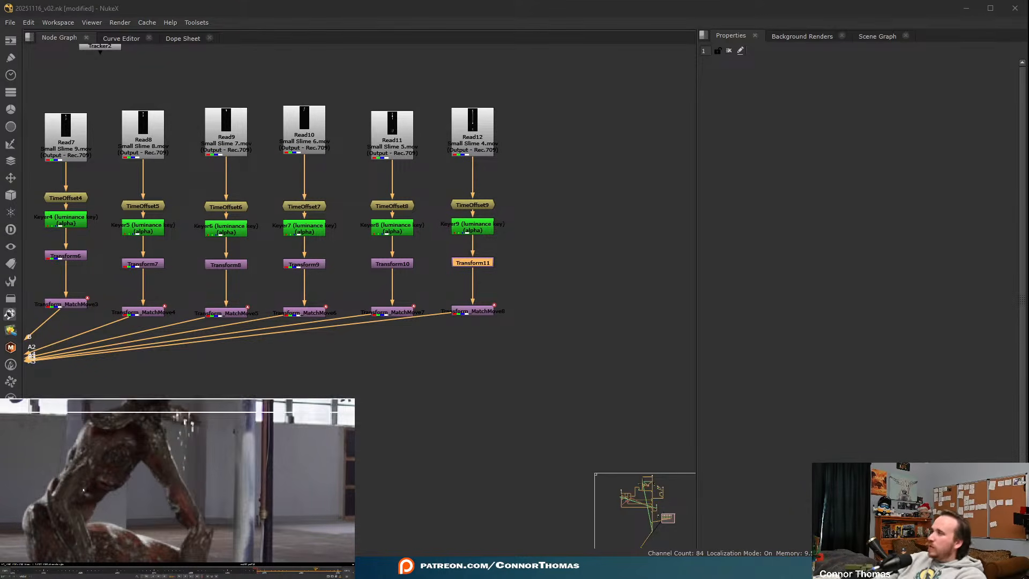
- Insert a ColorCorrect node between Merge18 and Grade5
middle_click_drag(262, 349, 439, 273)
scroll(440, 272, "down", 2)
left_click_drag(273, 345, 223, 306)
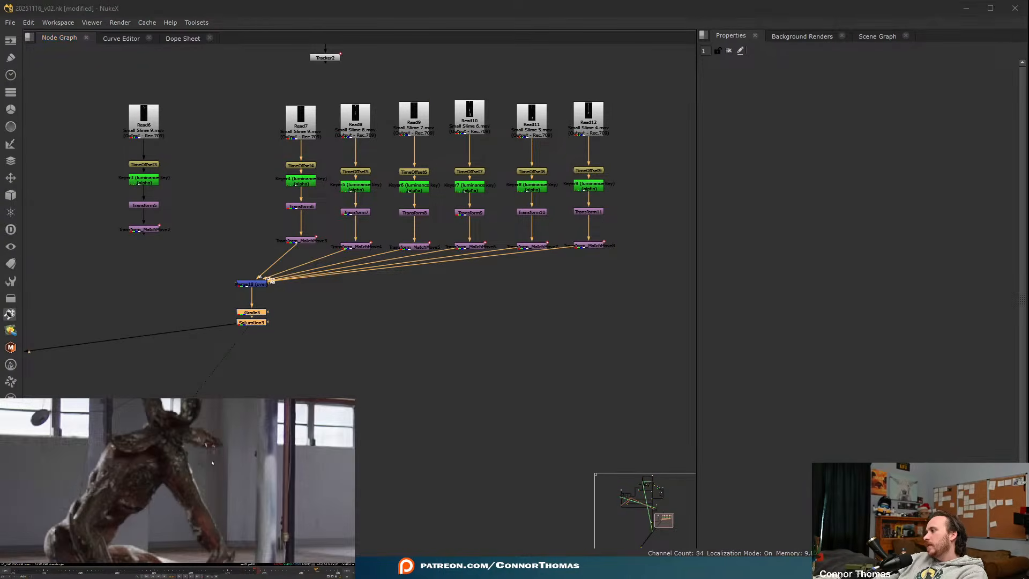
left_click(262, 284)
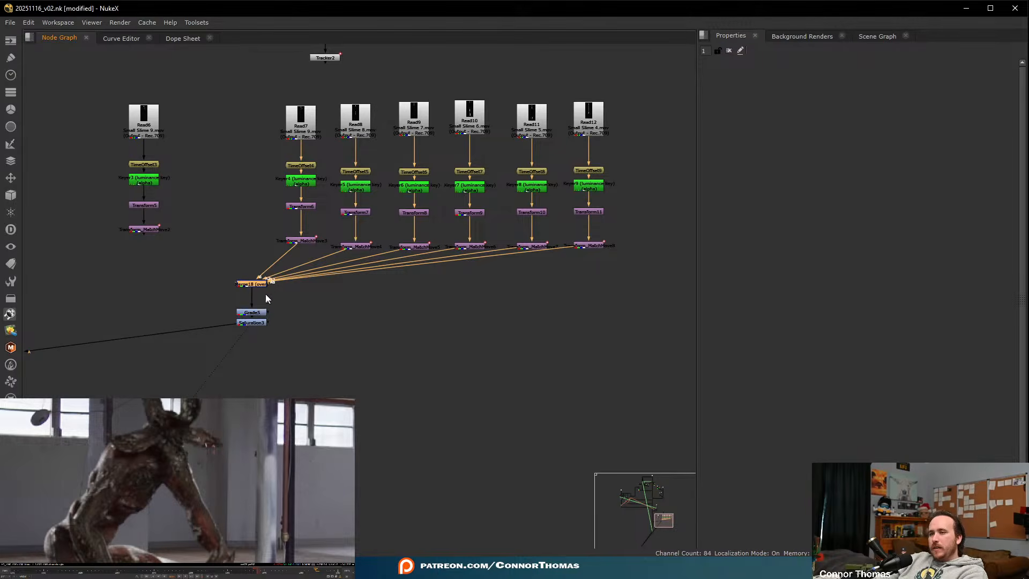
key("c")
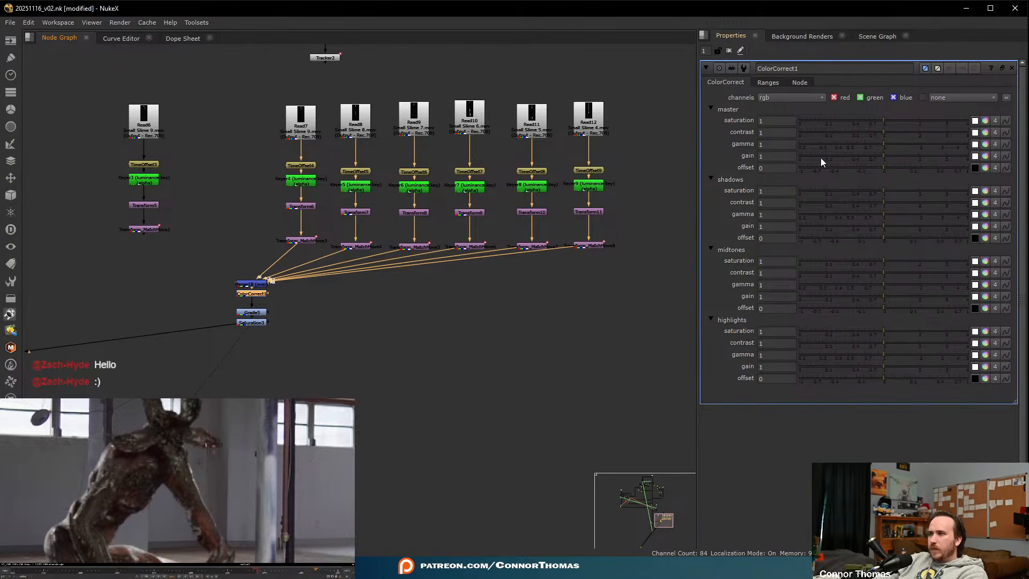
- Set the ColorCorrect highlights gain to 0.28 and compare the drips with the node disabled and enabled
left_click(850, 368)
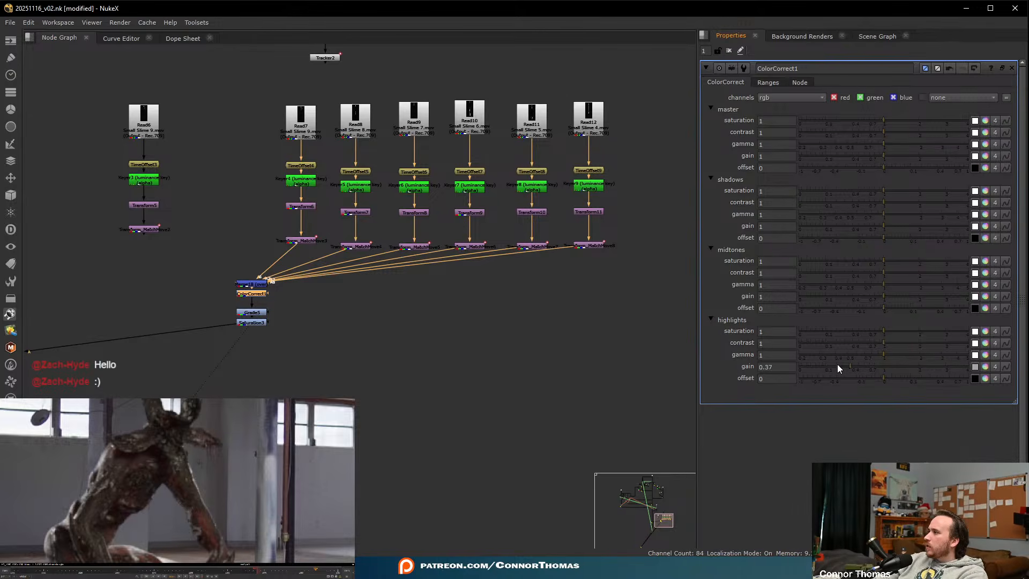
left_click(829, 364)
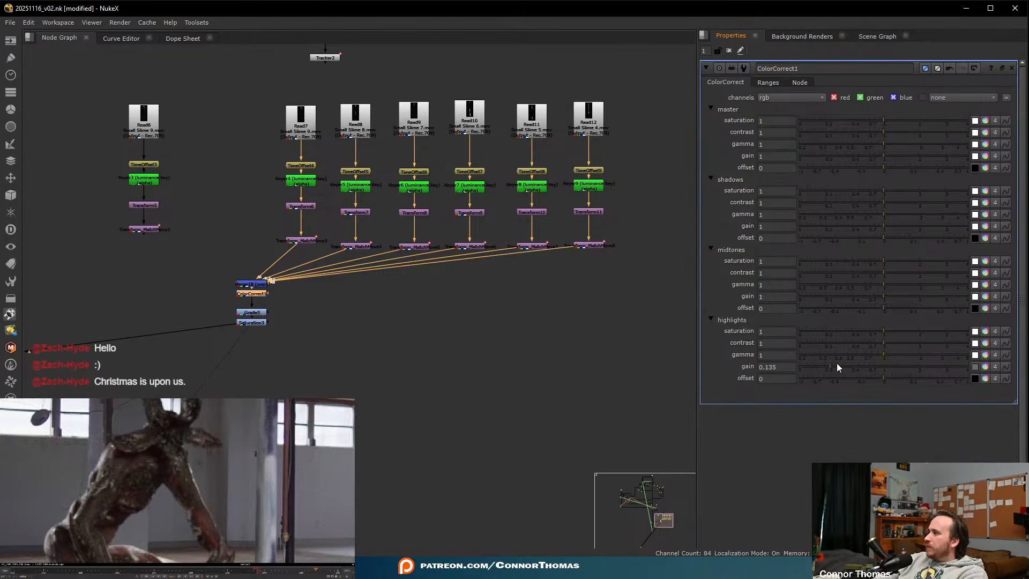
left_click(838, 365)
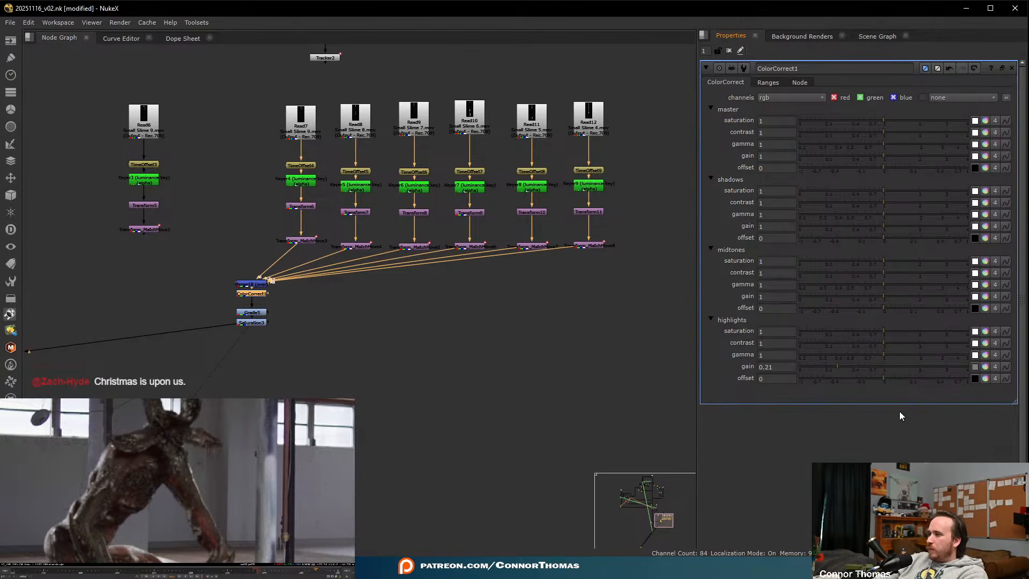
left_click(844, 367)
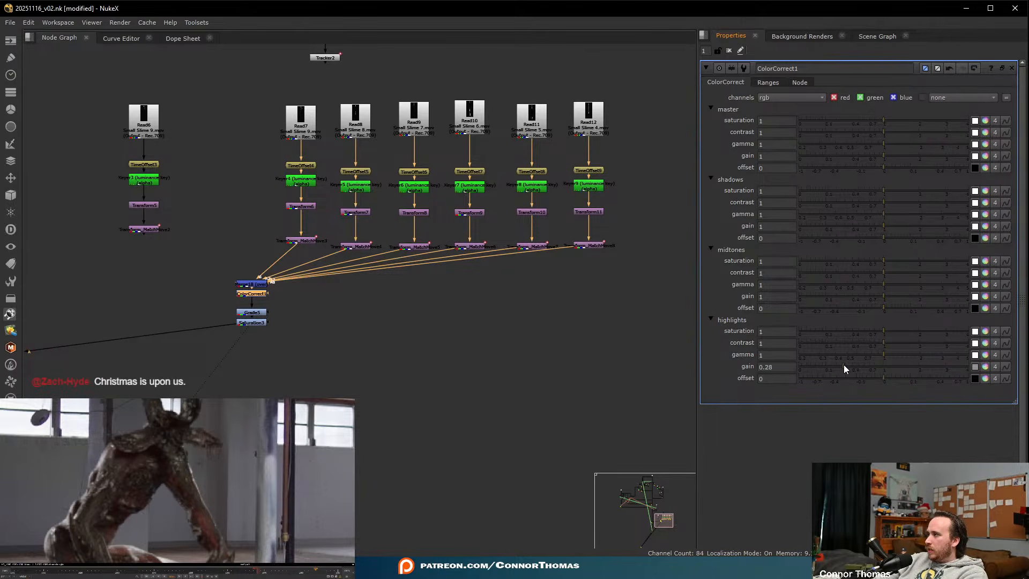
key("d")
key("d")
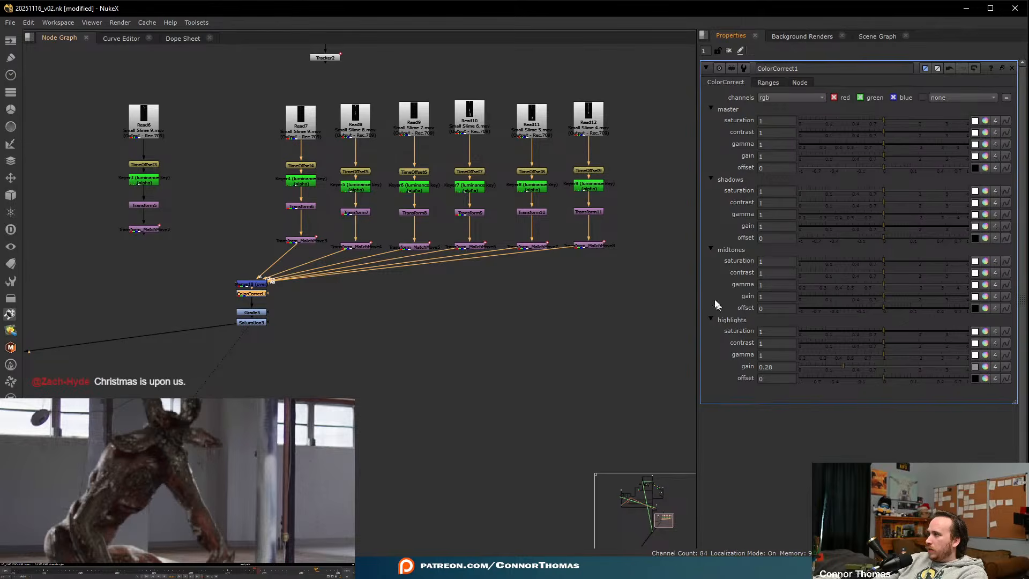
left_click(729, 51)
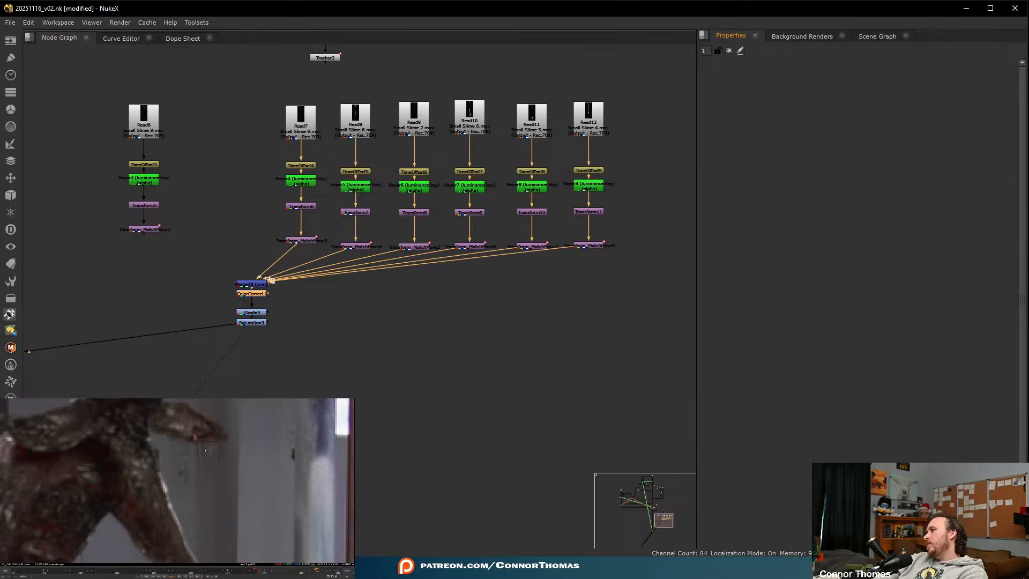
- Check the darkened drips on the creature at different magnifications and save the script
scroll(195, 444, "down", 5)
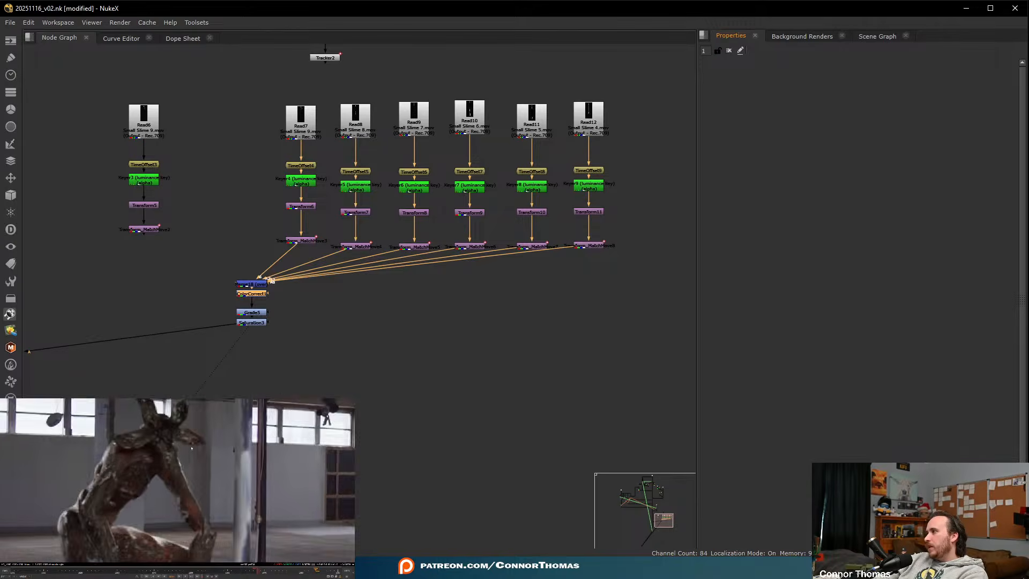
middle_click_drag(196, 445, 220, 463)
scroll(222, 465, "up", 3)
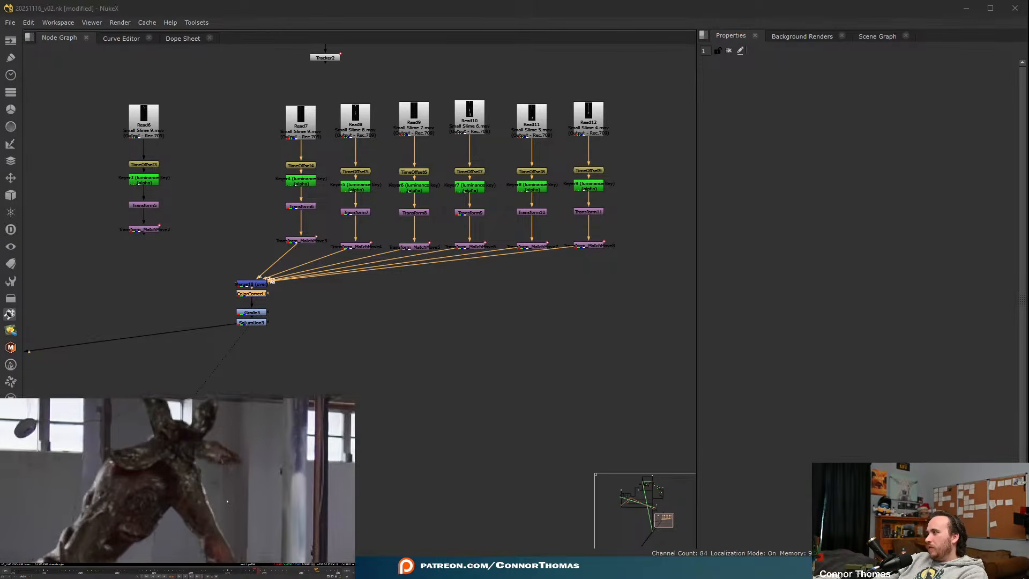
key("ctrl+s")
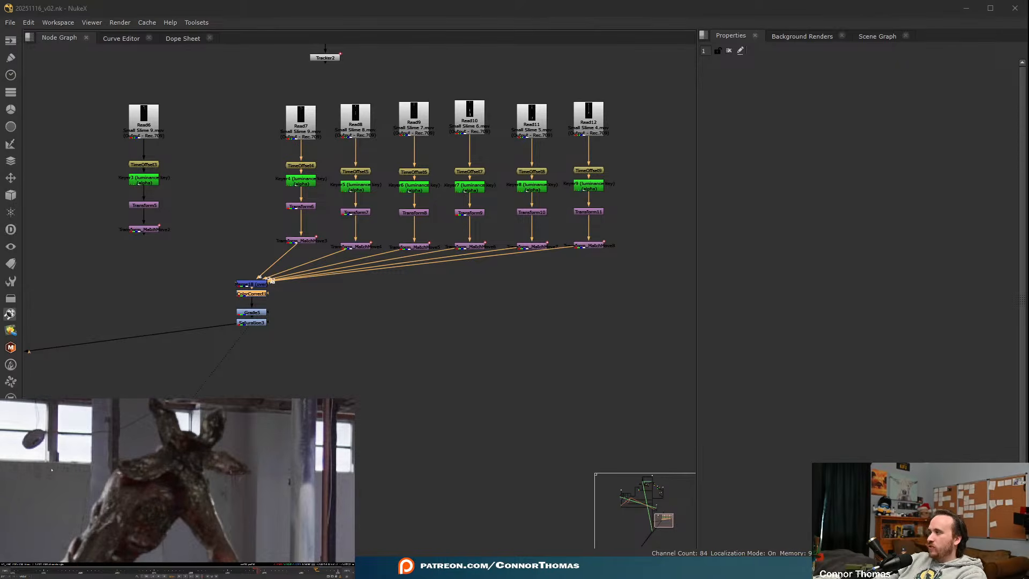
- Centre Merge18 beneath the six drip branches and move the ColorCorrect, Grade and Saturation stack further down
middle_click_drag(272, 174, 231, 232)
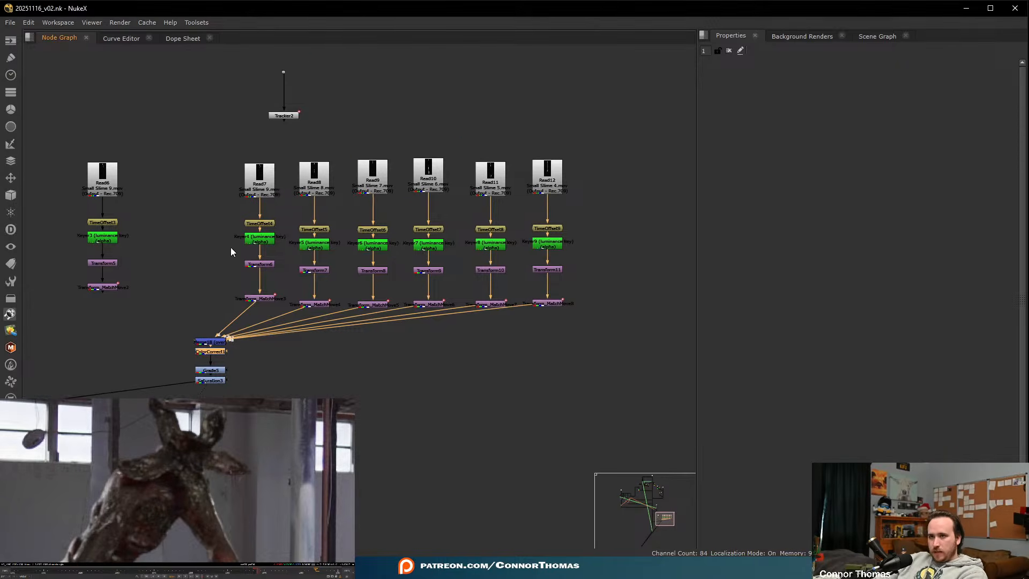
left_click_drag(197, 131, 670, 345)
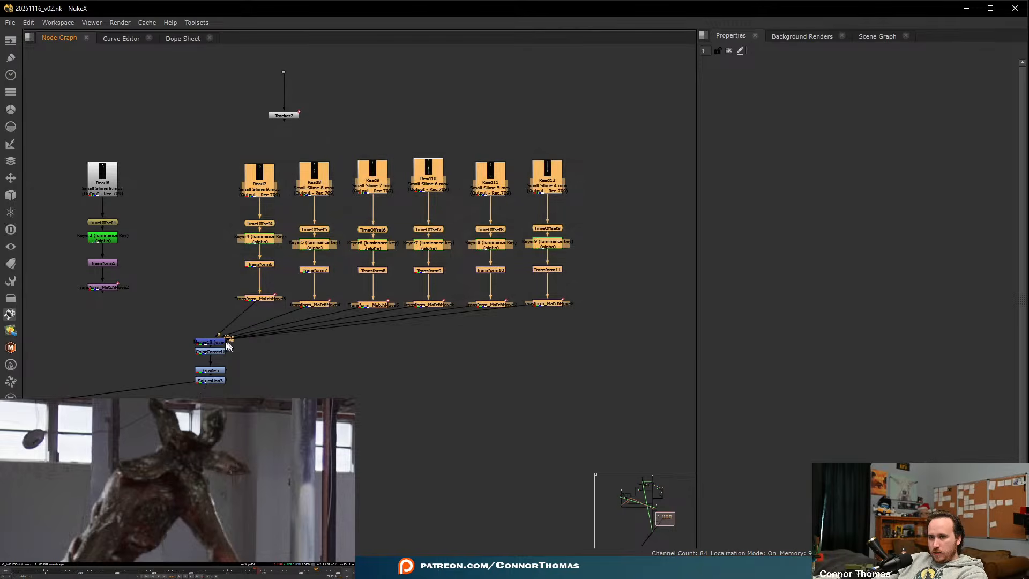
left_click_drag(226, 341, 416, 342)
left_click_drag(158, 341, 282, 391)
left_click_drag(214, 381, 296, 530)
- Add a Backdrop around the six drip branches, Read7 to Read12, together with Merge18
left_click(481, 410)
left_click_drag(226, 153, 611, 353)
key("Tab")
type("back")
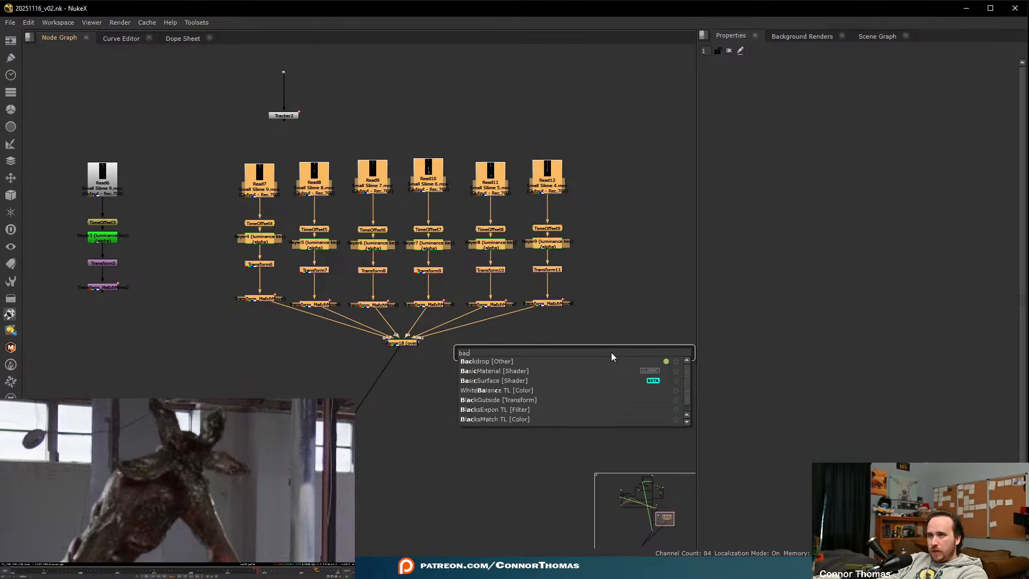
key("Return")
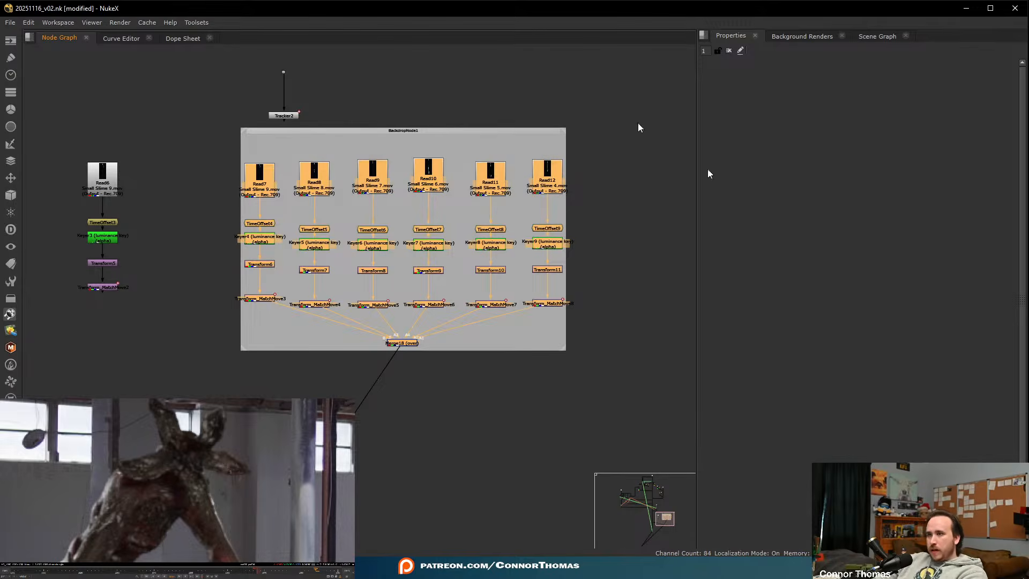
- Label the new backdrop Right Bottom and set its appearance to Border
double_click(508, 130)
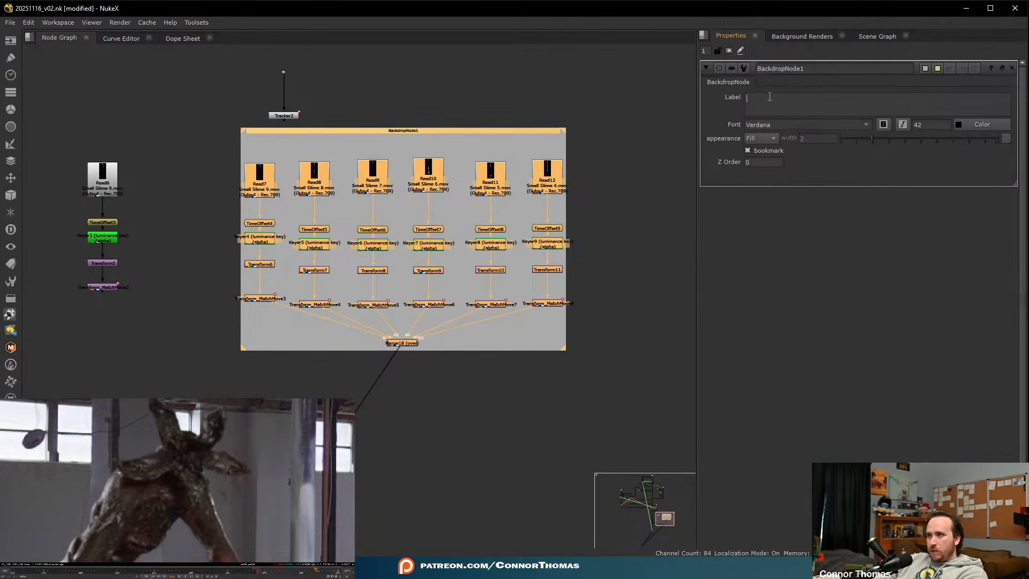
left_click(777, 96)
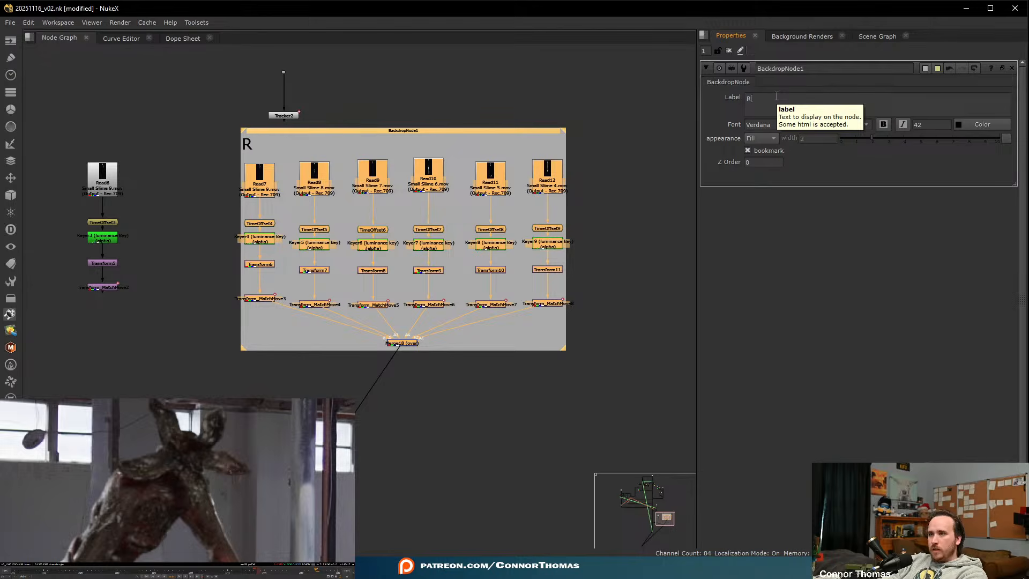
type("Right Bot")
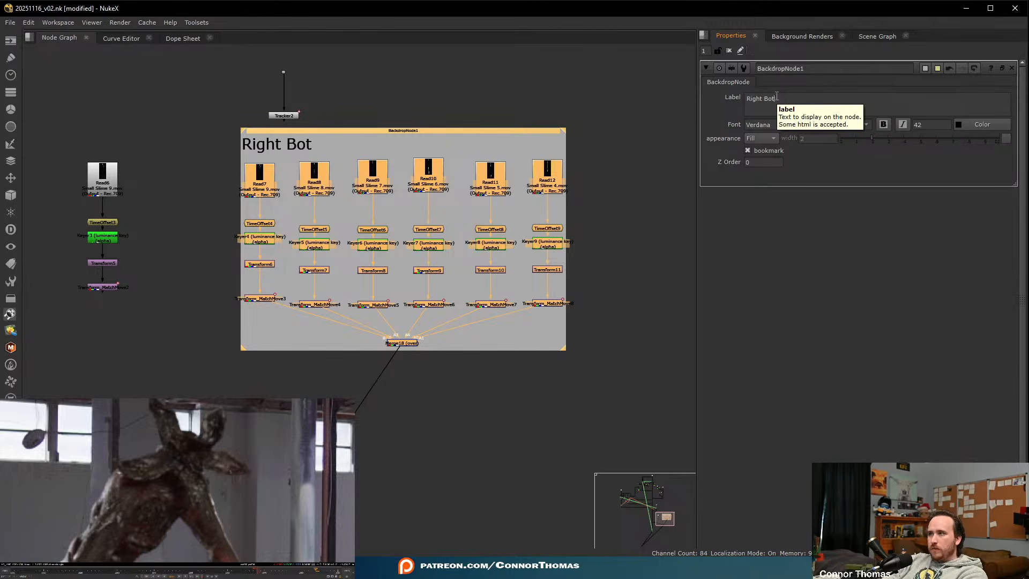
type("om")
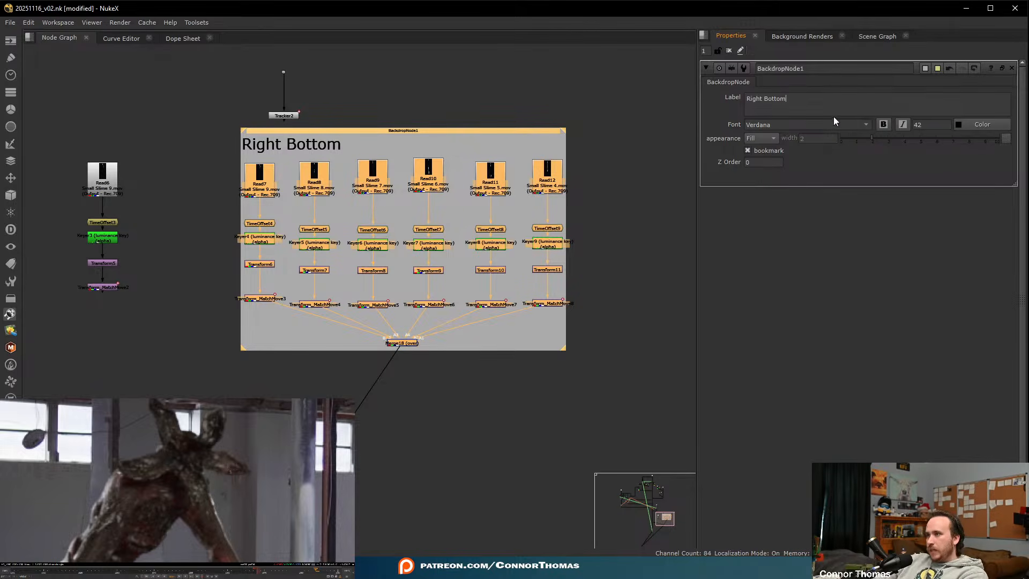
left_click(768, 153)
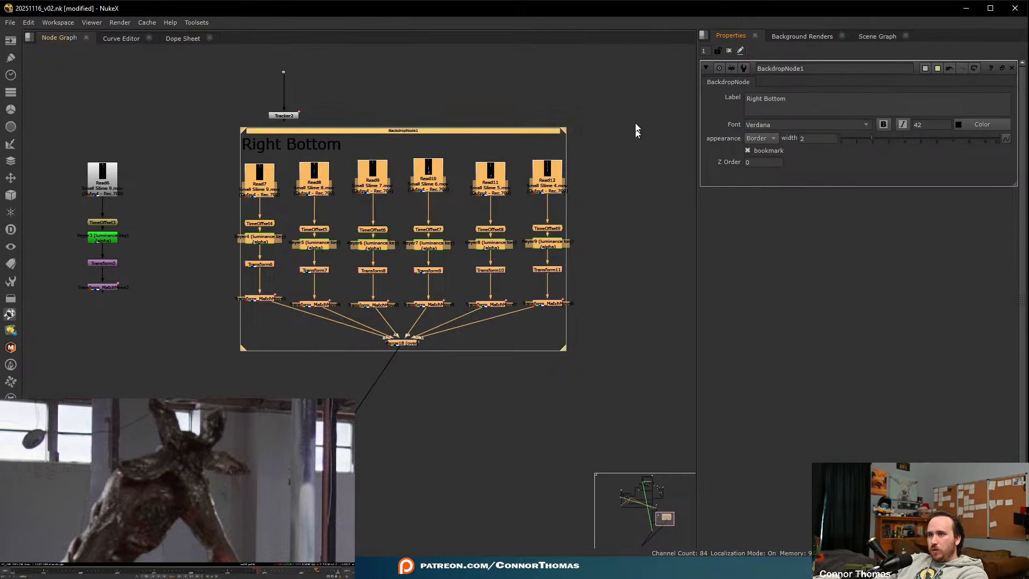
left_click(613, 220)
- Move the drips' main-line merge, the colour correction stack and the nodes below them further down the graph
scroll(439, 191, "down", 4)
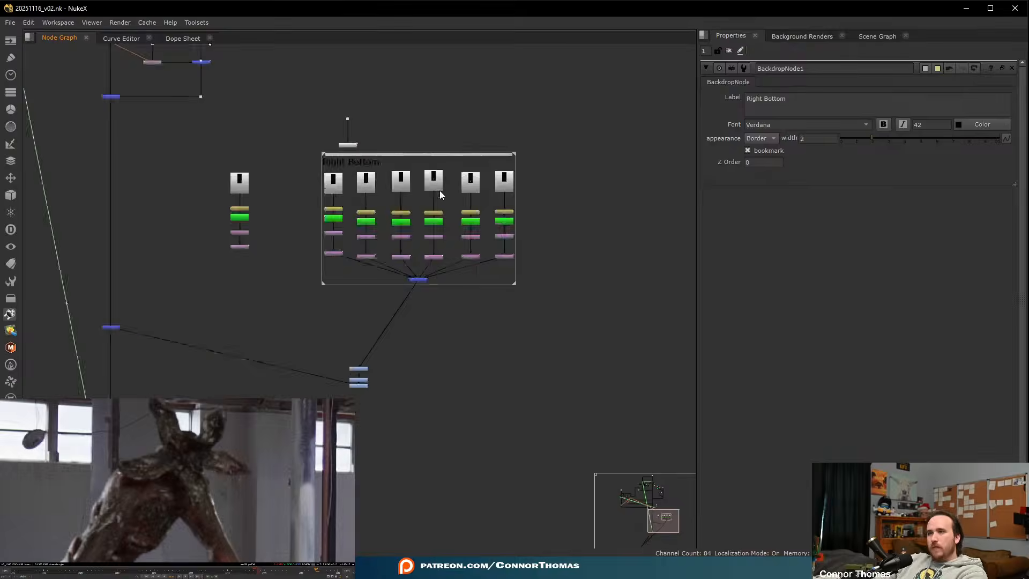
scroll(311, 316, "down", 2)
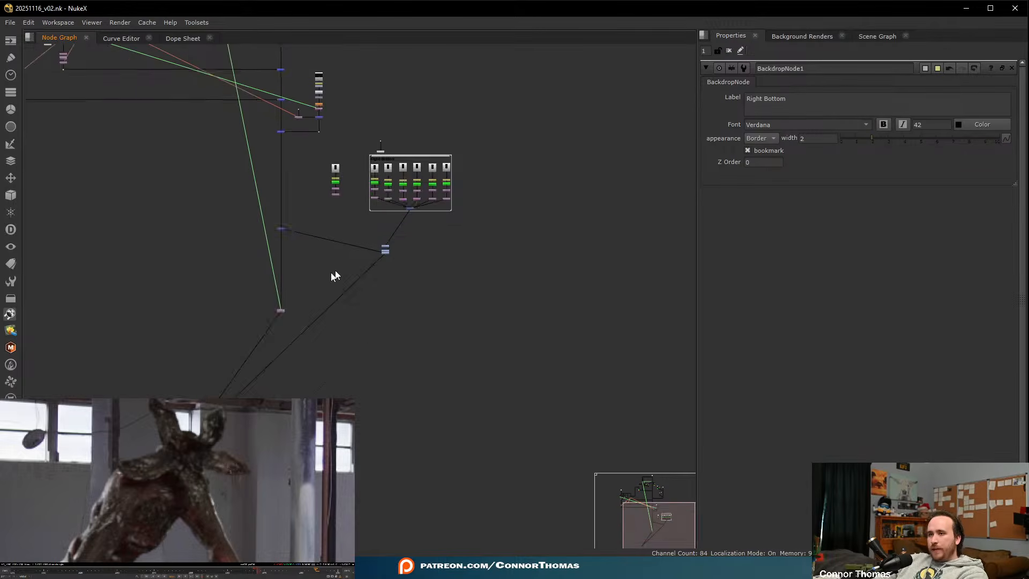
left_click_drag(246, 361, 483, 224)
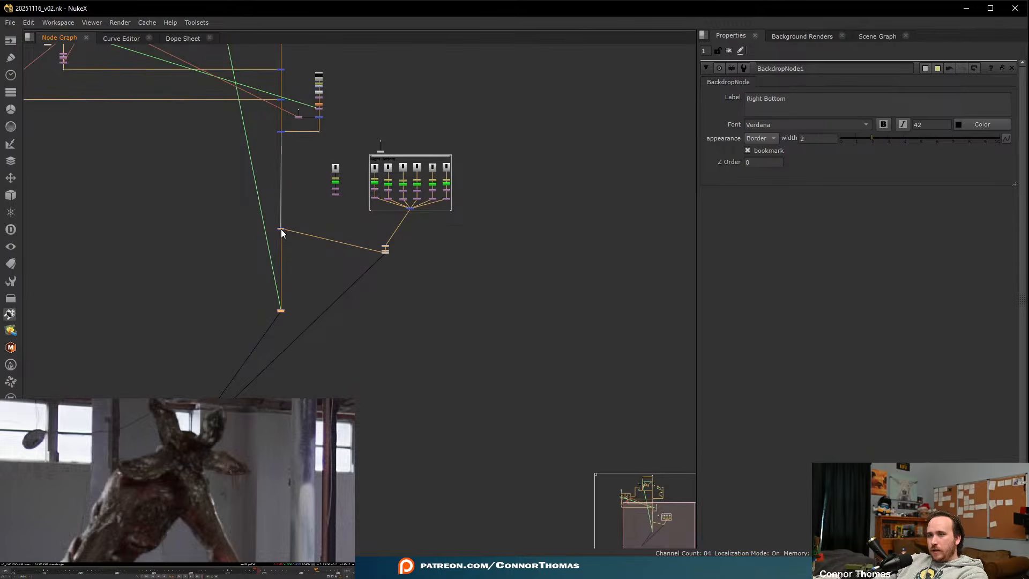
left_click_drag(281, 230, 281, 348)
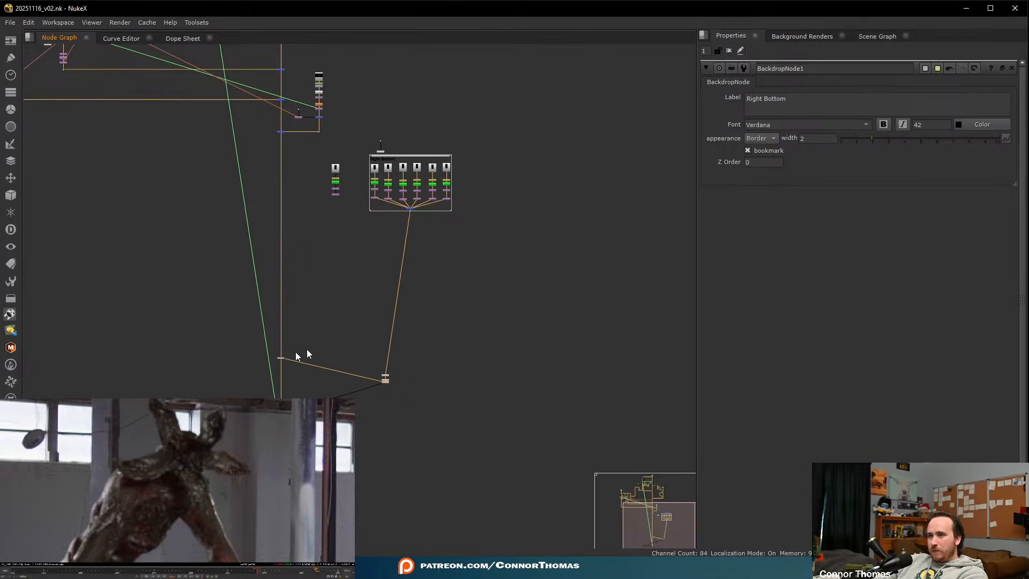
- Move the Right Bottom backdrop with its drip branches down and away from Tracker2 to free up space
scroll(448, 200, "up", 4)
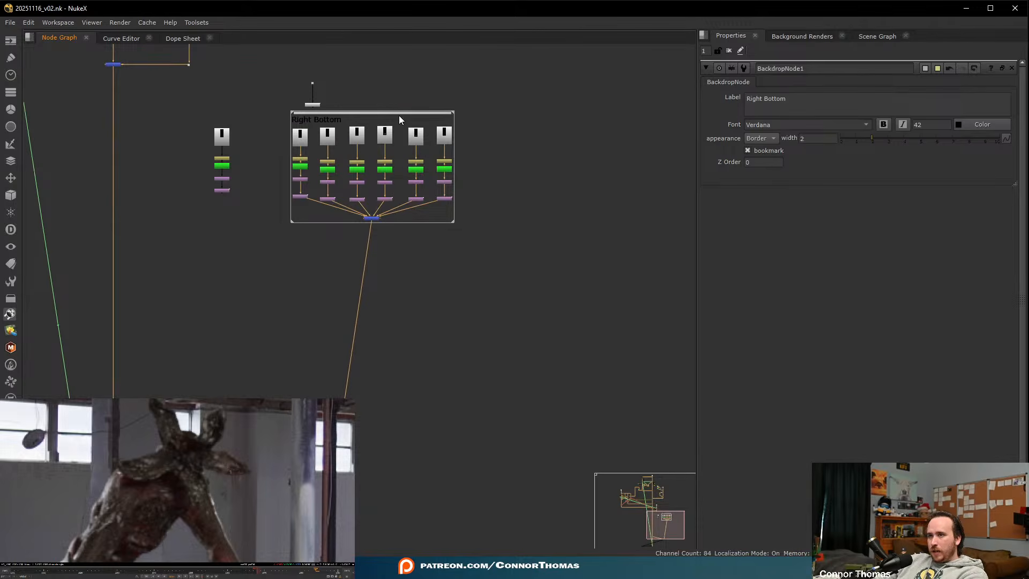
left_click_drag(399, 116, 562, 262)
scroll(378, 114, "up", 3)
scroll(559, 262, "down", 4)
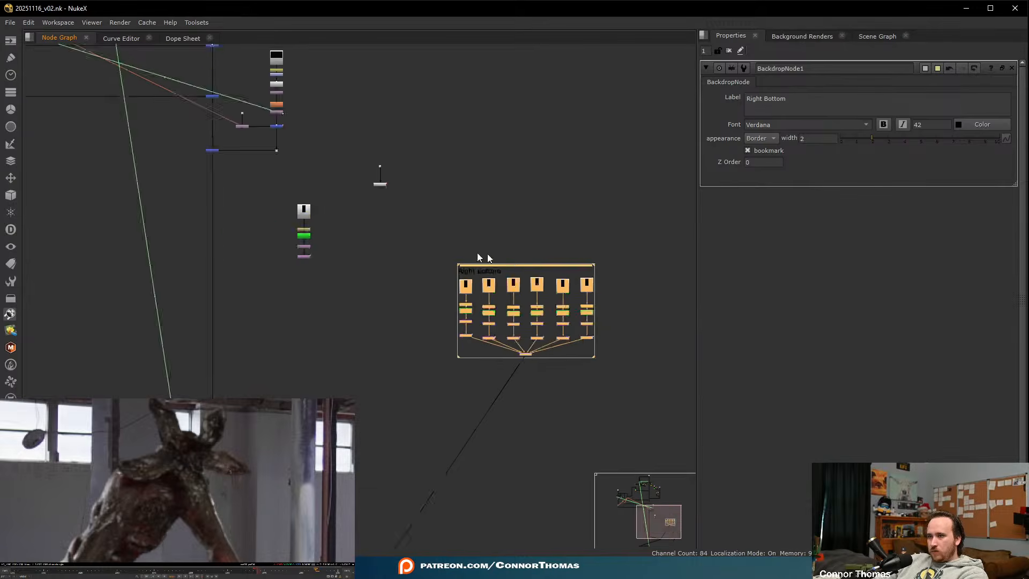
- Delete the leftover standalone drip branch between the main line and Tracker2
scroll(325, 242, "up", 3)
left_click_drag(242, 193, 336, 317)
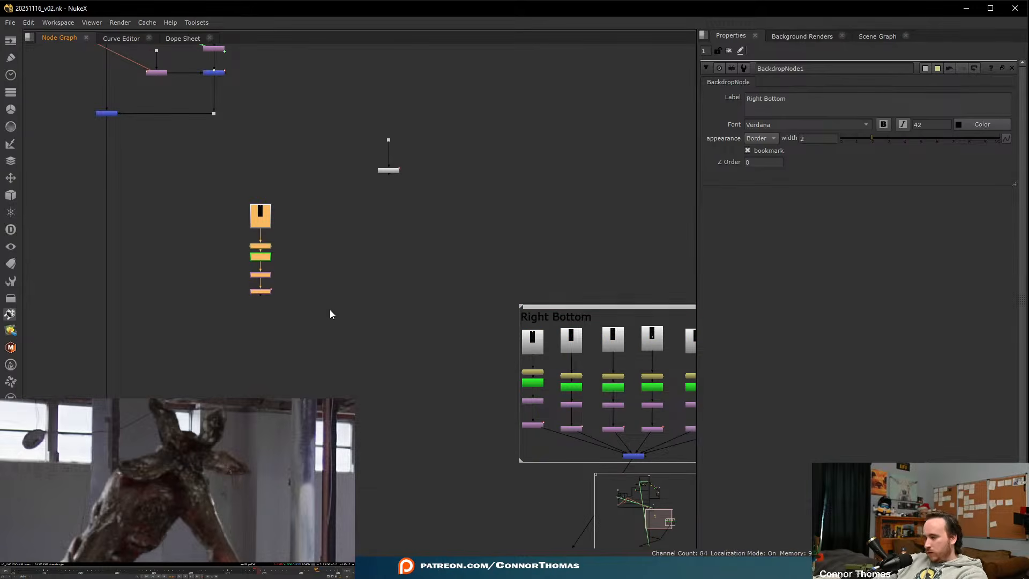
key("Delete")
middle_click_drag(359, 276, 223, 152)
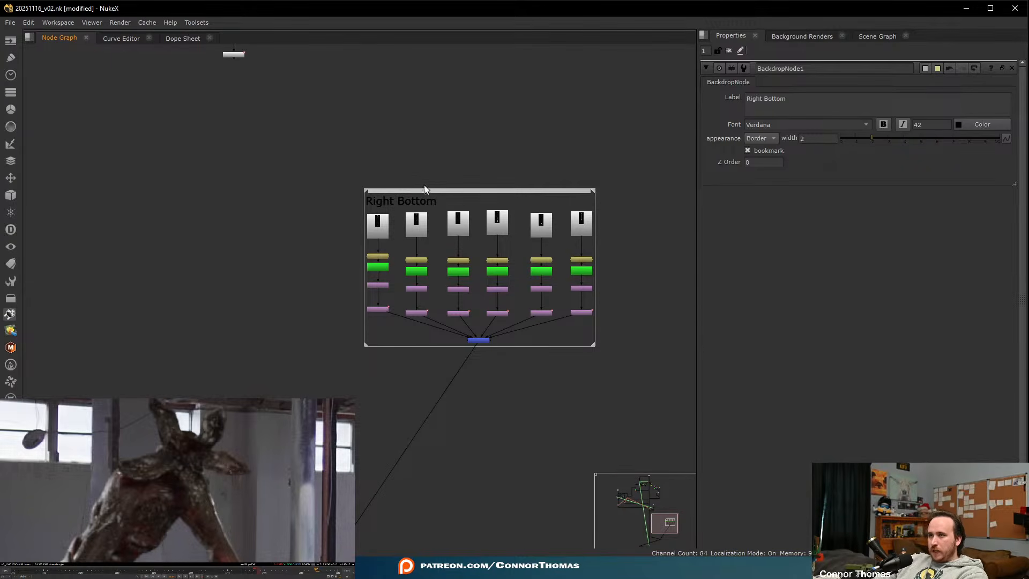
- Duplicate the Right Bottom backdrop with its six drip branches and merge, and align the copy beside the original
left_click(450, 194)
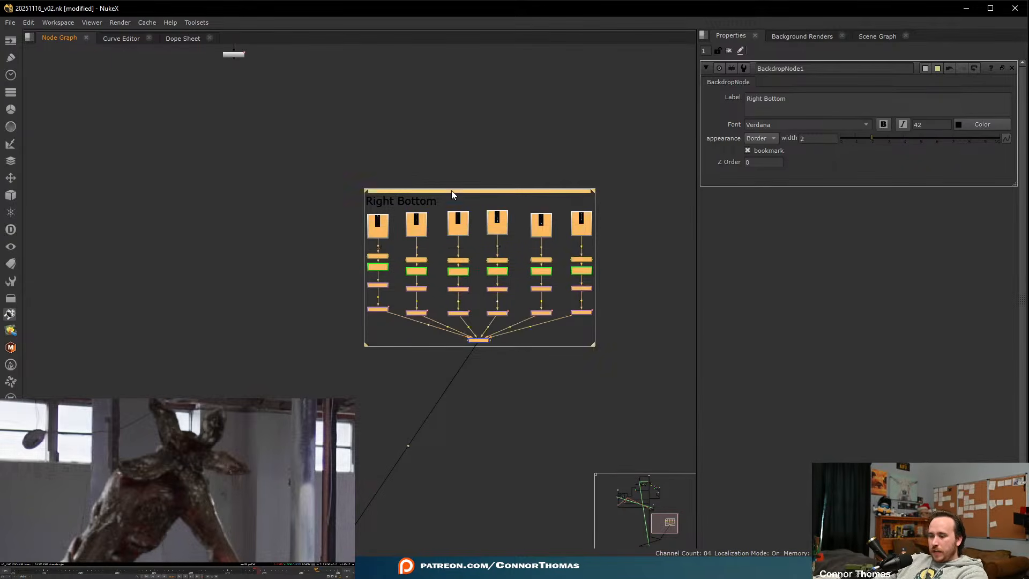
middle_click_drag(452, 193, 580, 202)
left_click(269, 208)
key("ctrl+v")
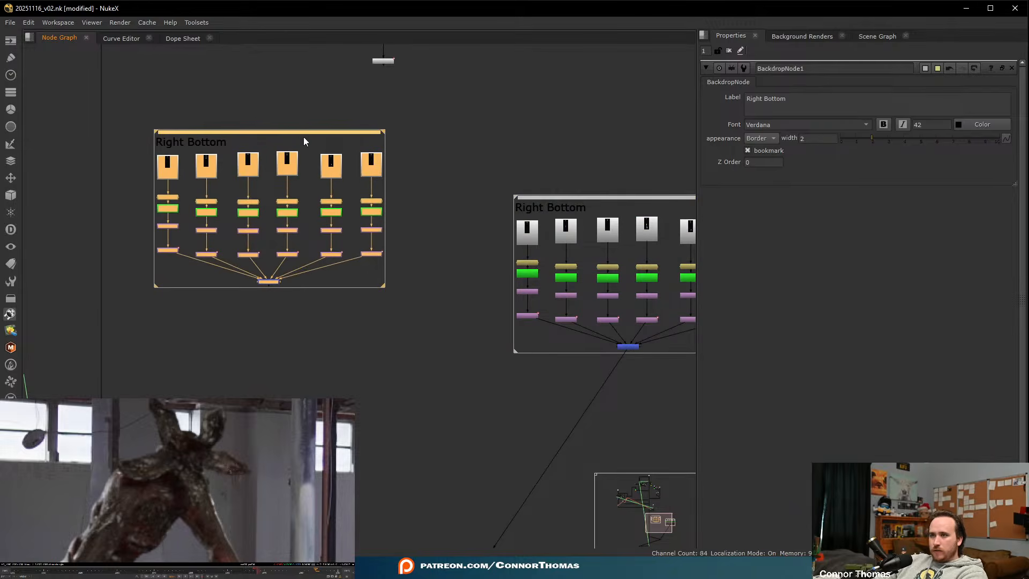
left_click_drag(305, 137, 401, 200)
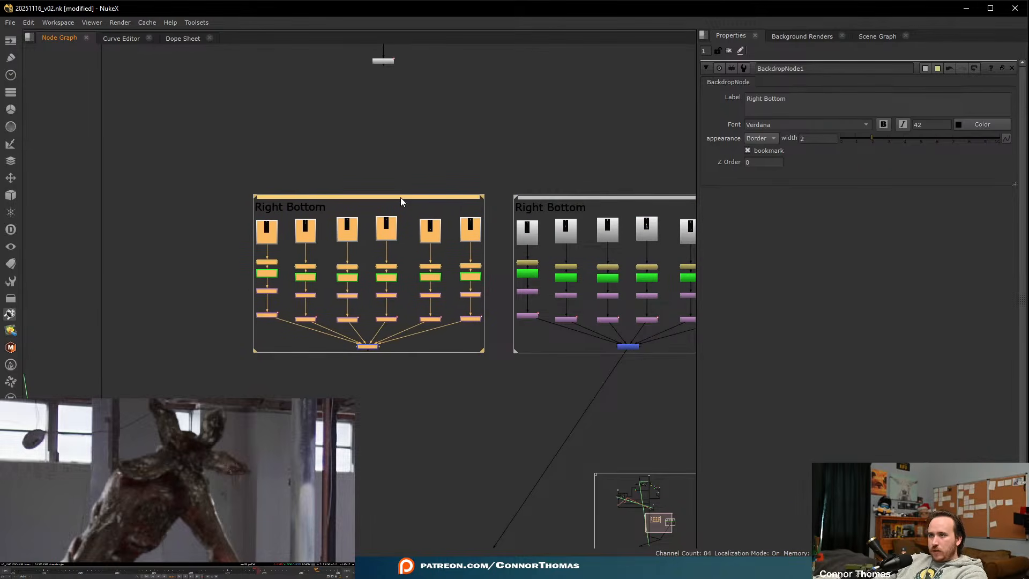
left_click(333, 164)
- Label the duplicated backdrop Left Bottom
left_click(295, 198)
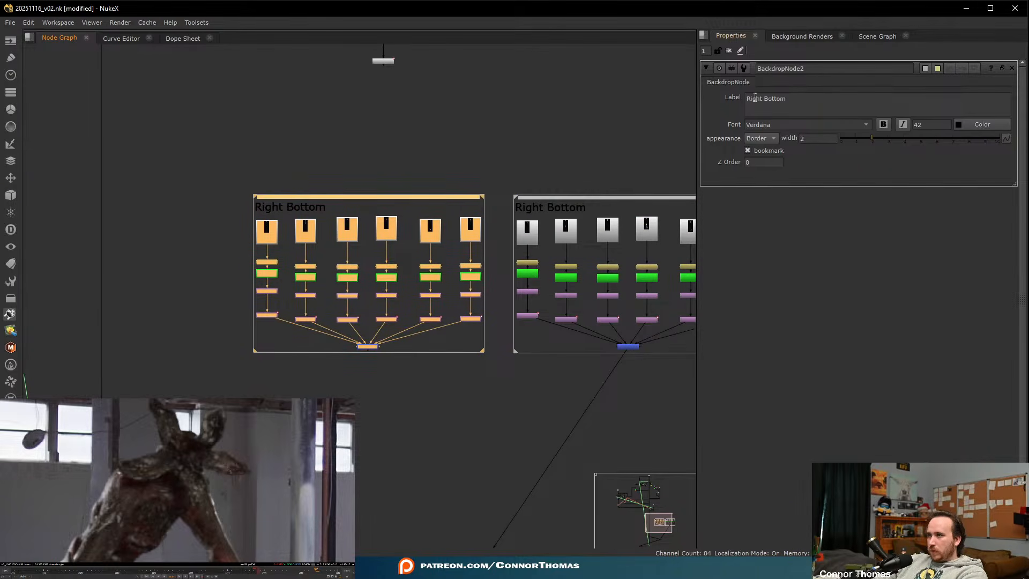
left_click_drag(764, 100, 547, 95)
type("Left")
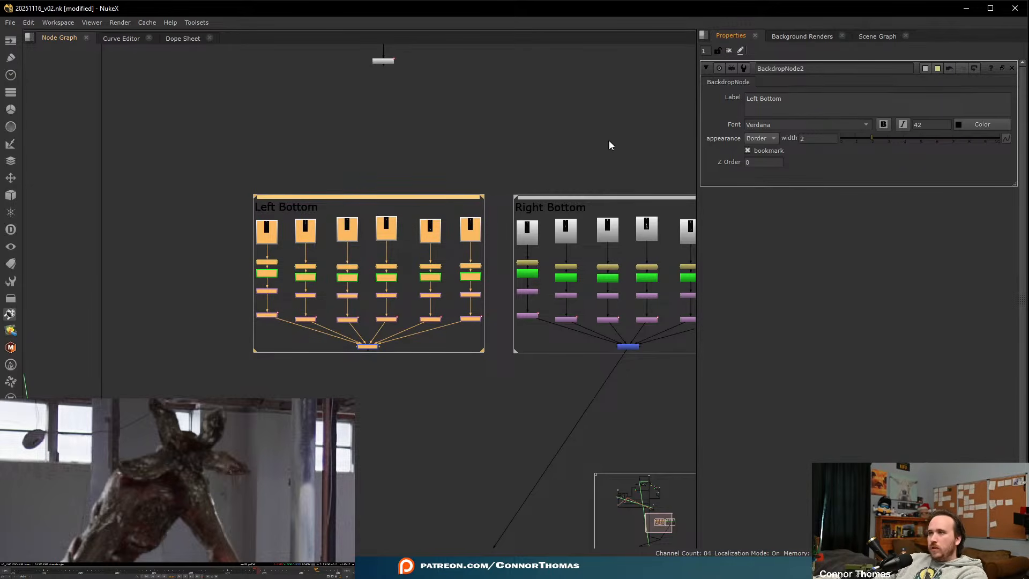
left_click(630, 141)
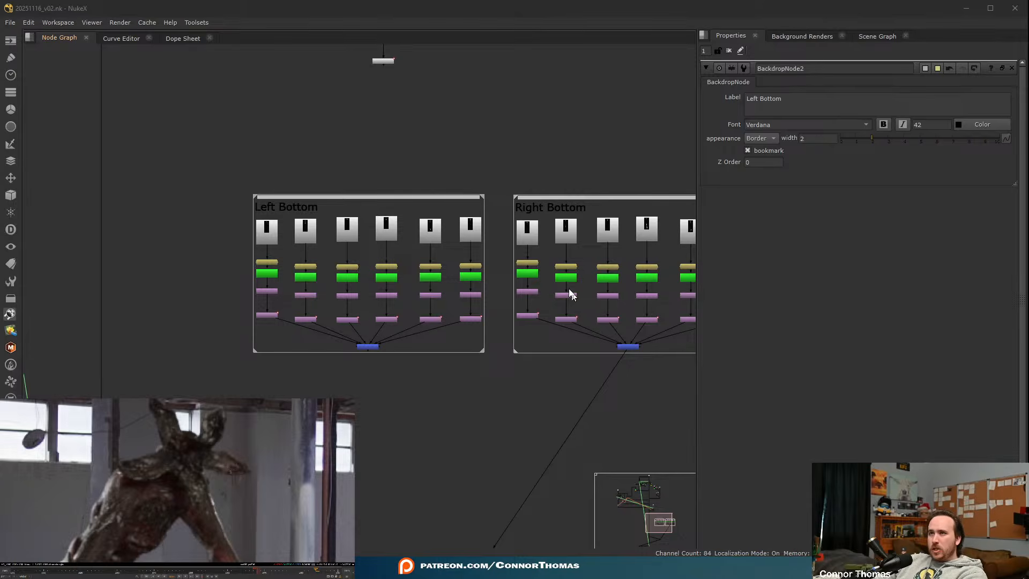
- Connect the output of Merge19 in the Left Bottom backdrop to the drips' main line below
scroll(309, 224, "up", 3)
middle_click_drag(405, 228, 279, 205)
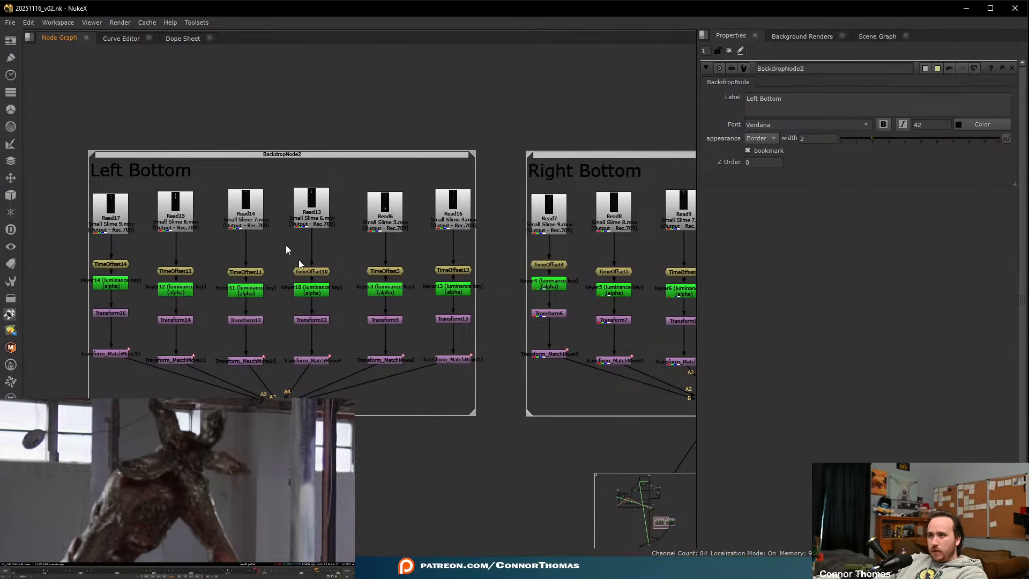
scroll(396, 434, "down", 2)
middle_click_drag(396, 435, 269, 286)
left_click_drag(485, 308, 179, 301)
scroll(134, 281, "up", 3)
middle_click_drag(133, 281, 230, 294)
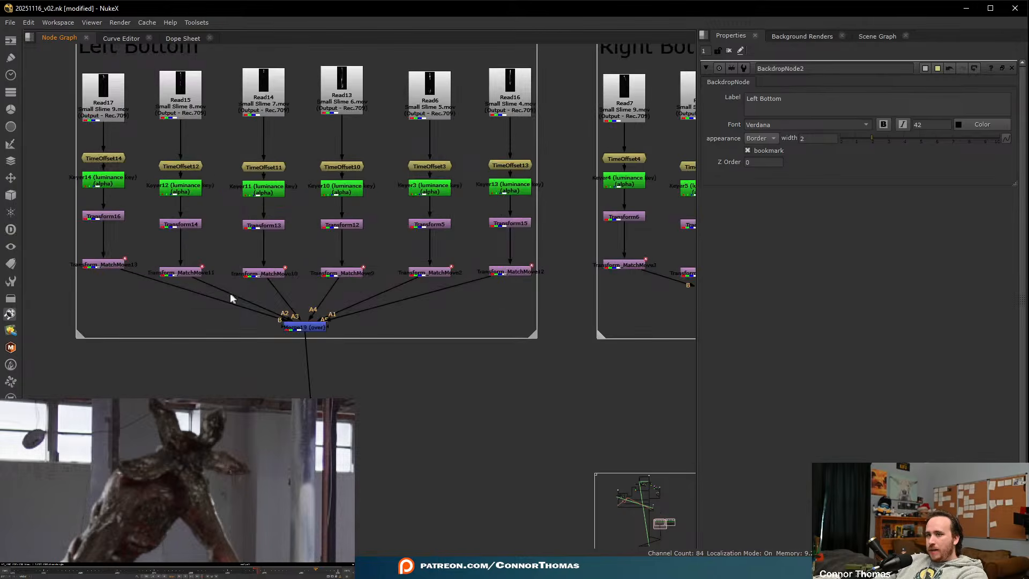
- Create a baked match-move Transform from Tracker2 using only the translation of the left-bt track
middle_click_drag(475, 262, 465, 356)
scroll(464, 356, "down", 3)
middle_click_drag(657, 250, 538, 362)
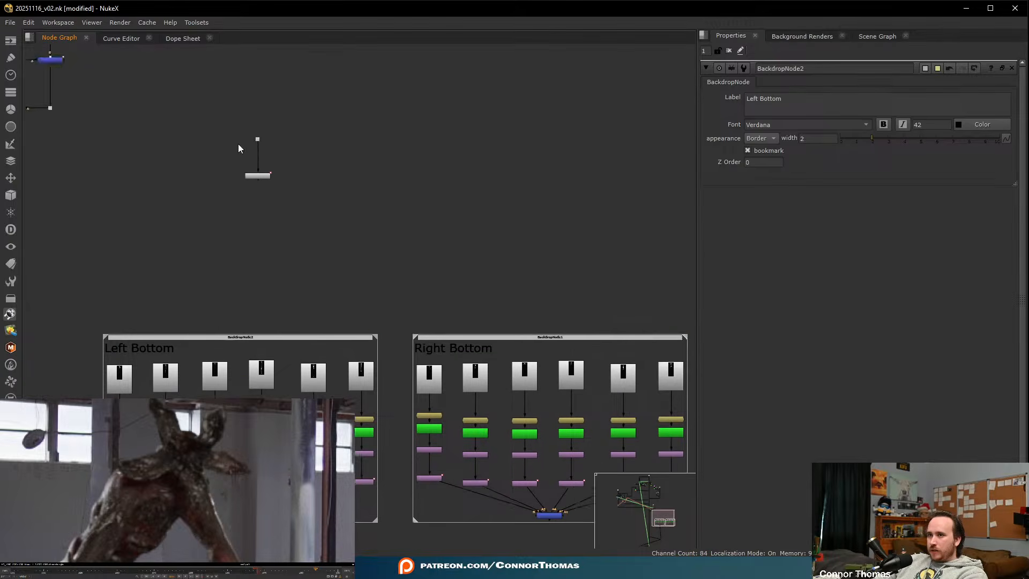
scroll(254, 157, "up", 3)
double_click(277, 186)
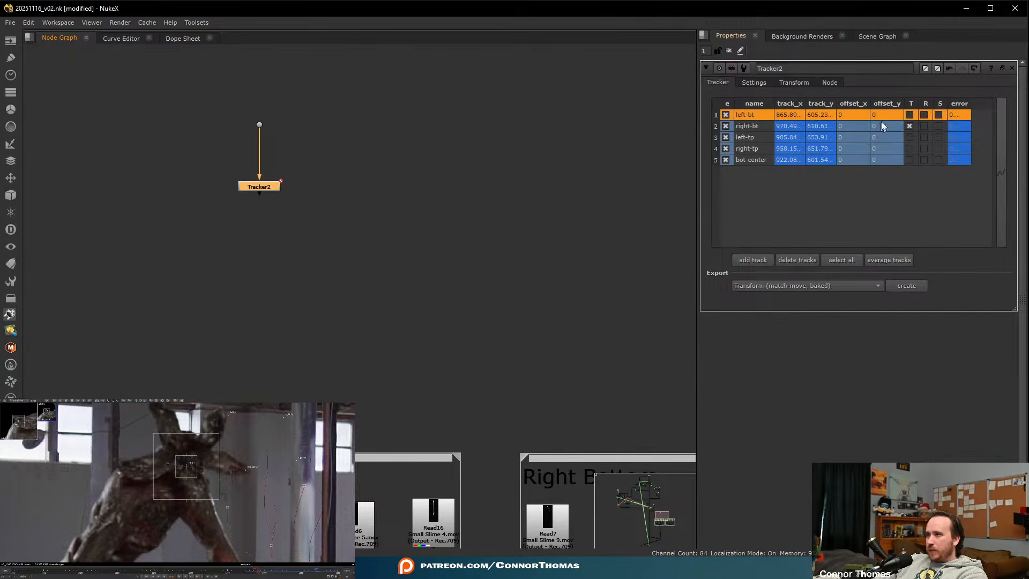
left_click(910, 116)
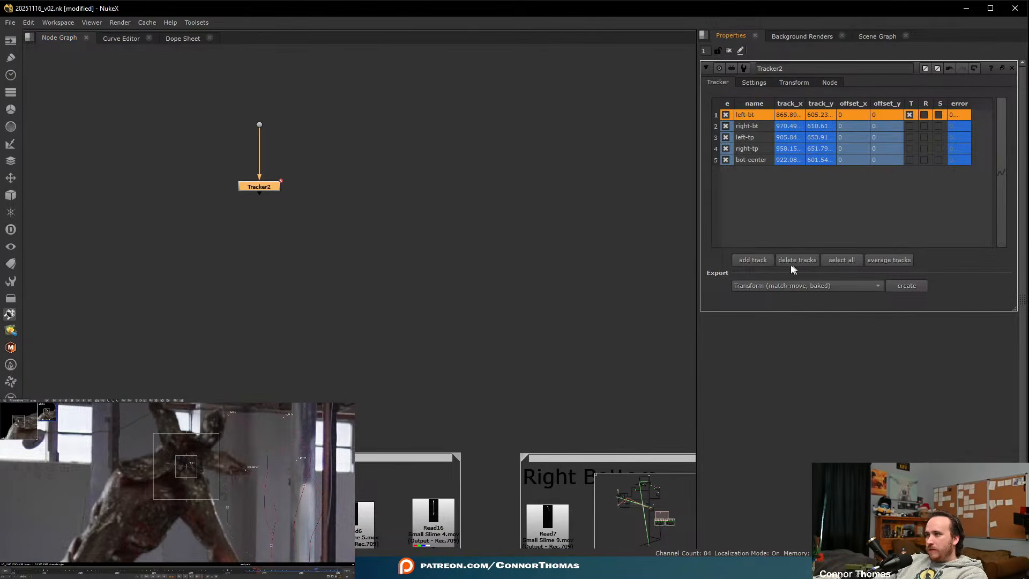
left_click(904, 288)
- Replace the match-move transform in the Left Bottom backdrop's Read17 branch with the new left-bt one
middle_click_drag(321, 231, 458, 114)
scroll(458, 113, "down", 3)
left_click_drag(452, 103, 230, 345)
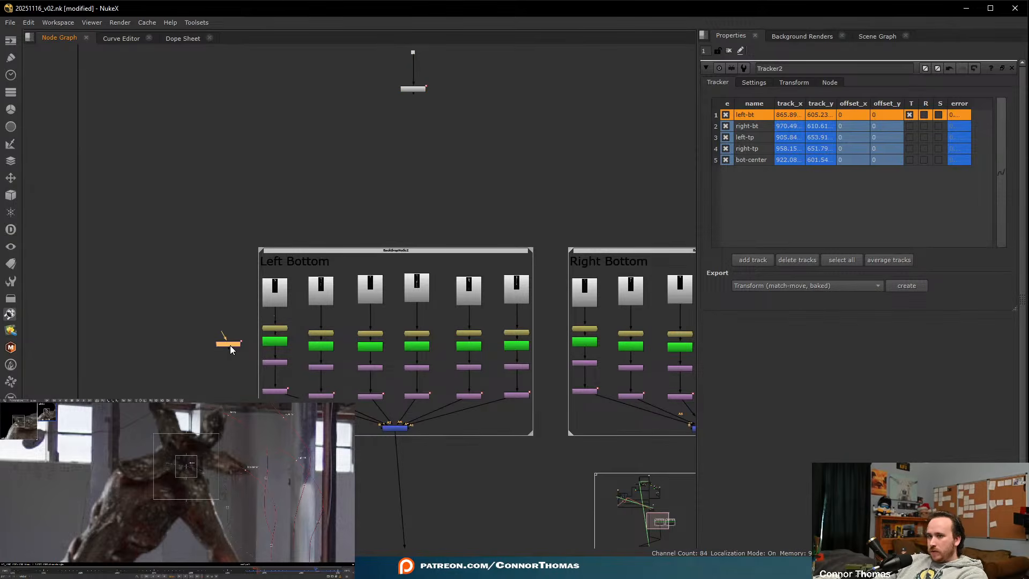
key("ctrl+x")
scroll(266, 369, "up", 5)
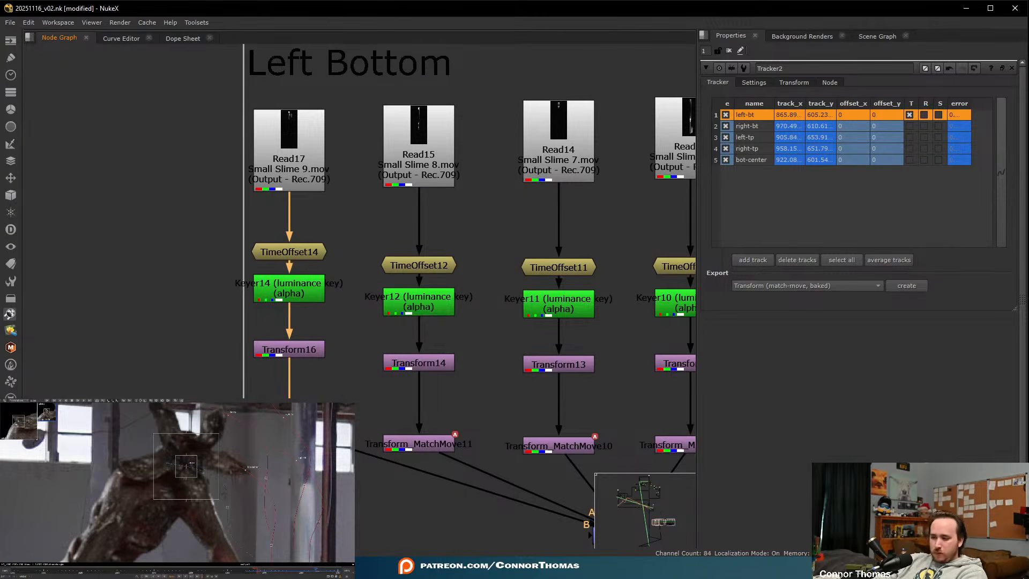
key("Delete")
key("ctrl+v")
- Replace the match-move transforms below Transform14 and Transform13 with copies of the left-bt match-move
middle_click_drag(392, 414, 303, 311)
left_click(313, 343)
key("ctrl+x")
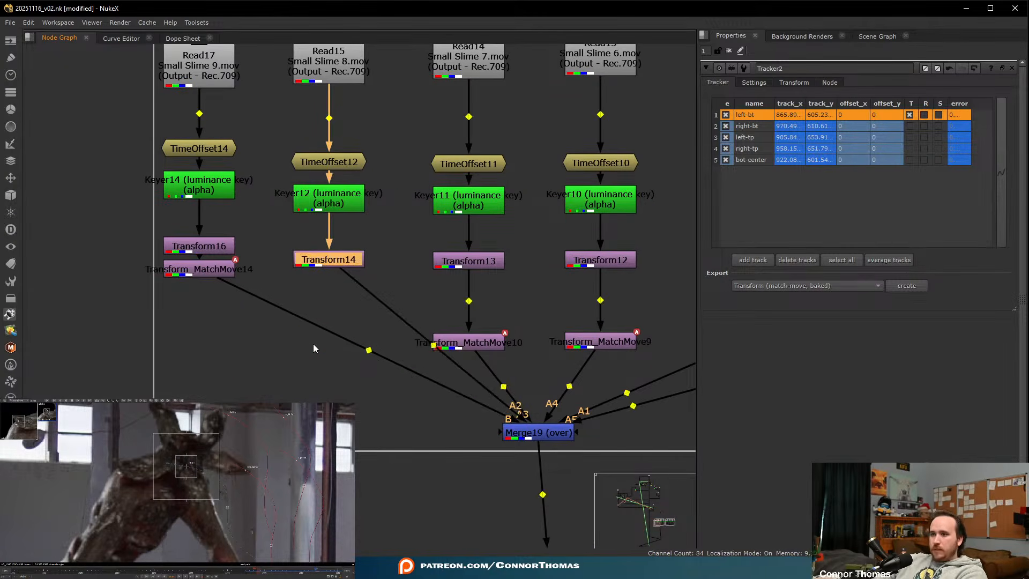
key("ctrl+v")
left_click(482, 344)
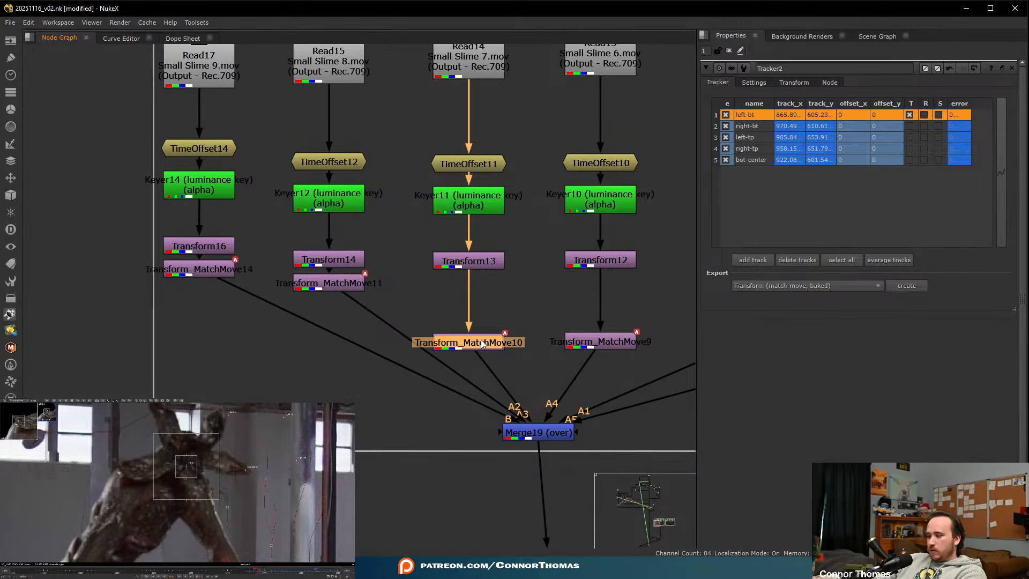
key("ctrl+x")
key("ctrl+v")
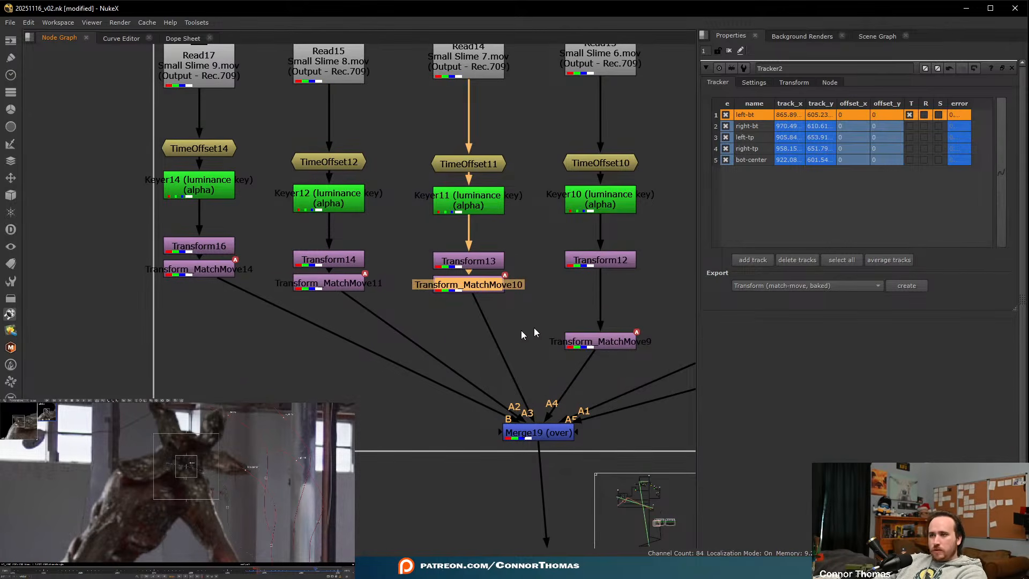
- Replace the match-move transforms below Transform12, Transform5 and Transform15 with copies of the left-bt match-move
left_click(616, 343)
left_click_drag(617, 343, 616, 285)
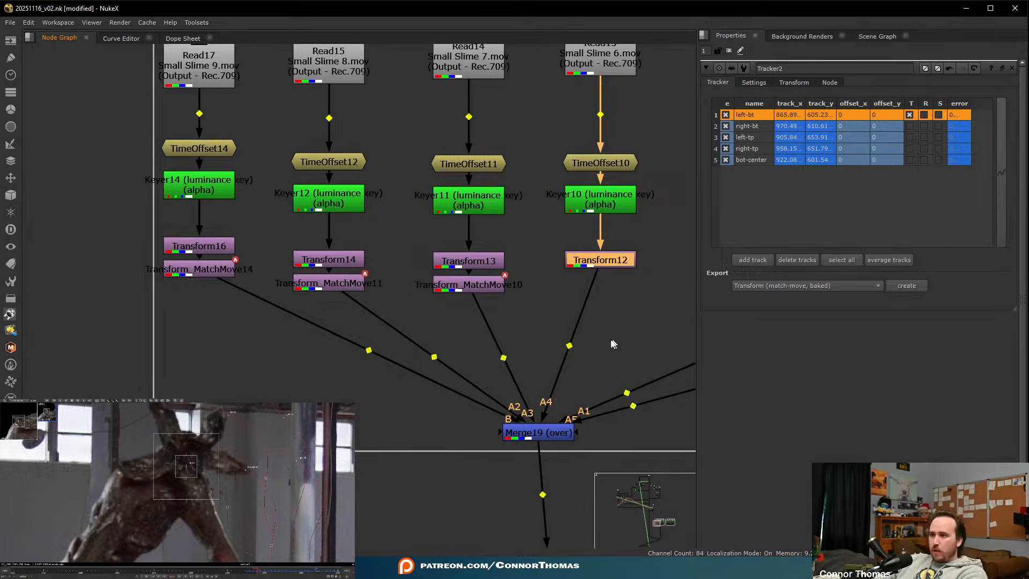
middle_click_drag(559, 321, 277, 314)
left_click(368, 321)
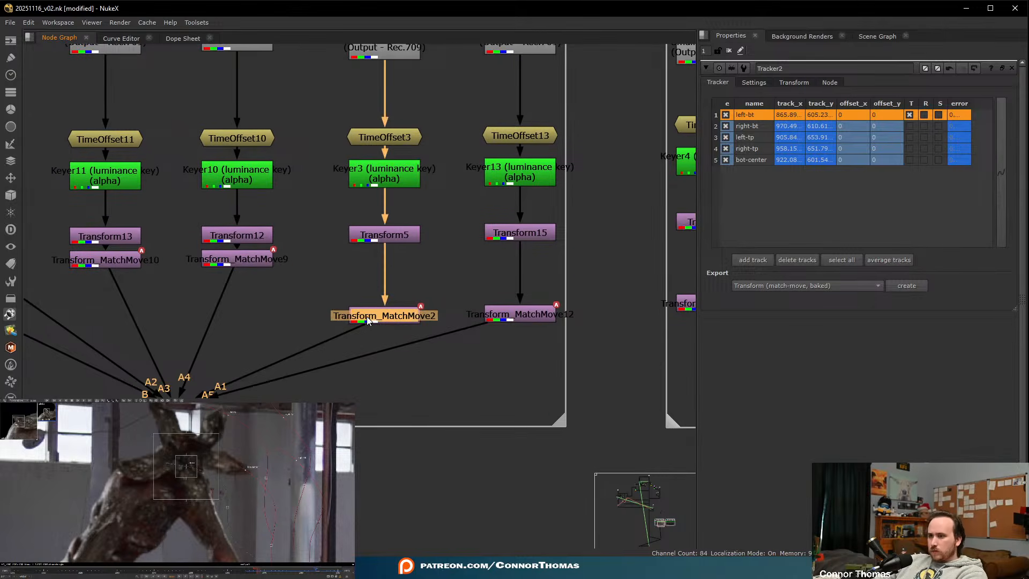
left_click_drag(368, 320, 368, 264)
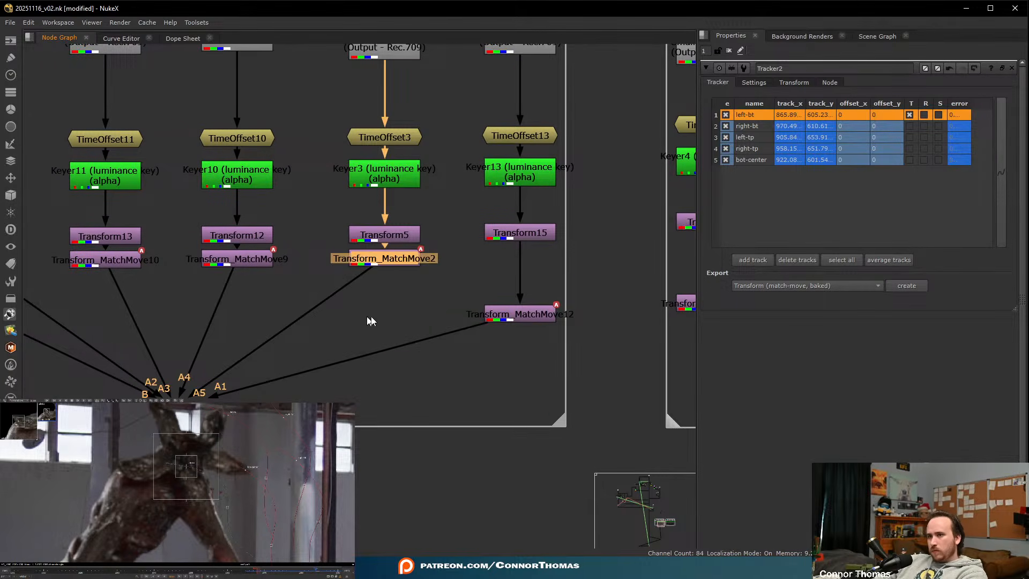
left_click(518, 315)
key("ctrl+x")
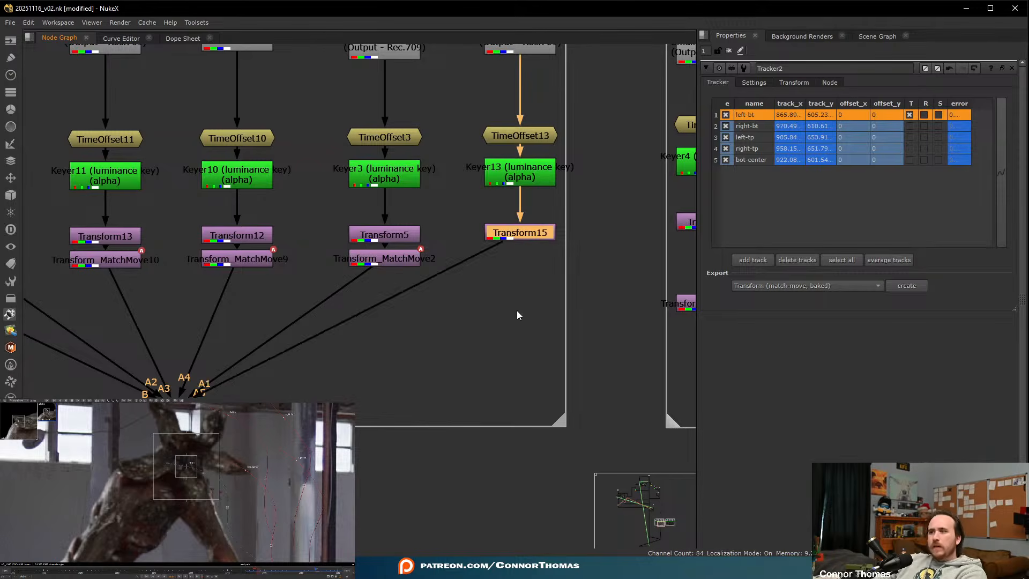
key("ctrl+v")
- Reposition the Left Bottom drips of Transform16 to about x 384, y -560 and Transform14 to about x 401, y -568
scroll(229, 338, "down", 3)
middle_click_drag(230, 337, 300, 133)
scroll(408, 277, "down", 1)
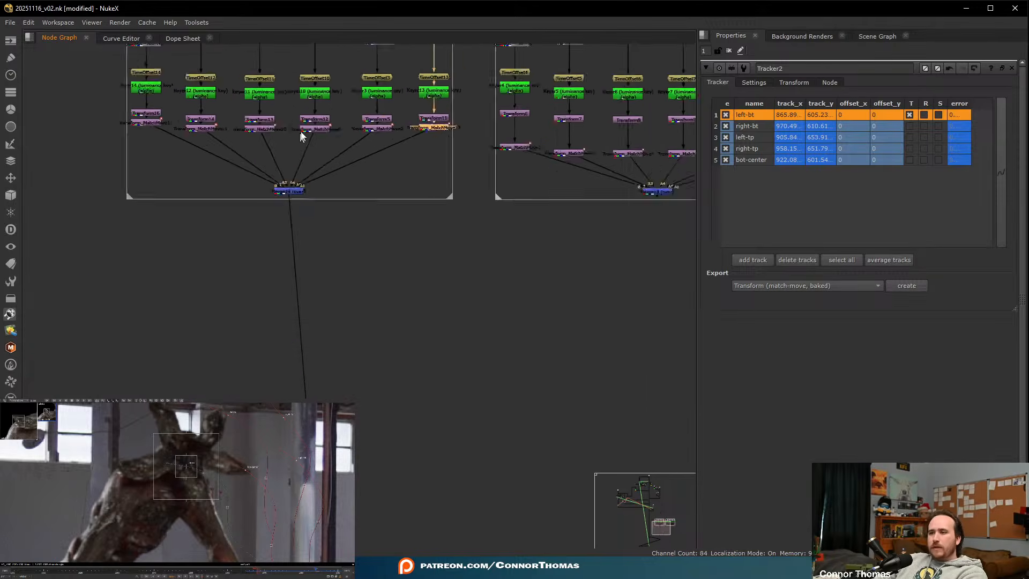
scroll(299, 133, "down", 1)
middle_click_drag(362, 383, 416, 211)
mouse_move(392, 137)
middle_mouse_down()
mouse_move(420, 213)
mouse_move(347, 246)
middle_mouse_up()
scroll(347, 246, "up", 2)
middle_click_drag(246, 328, 199, 283)
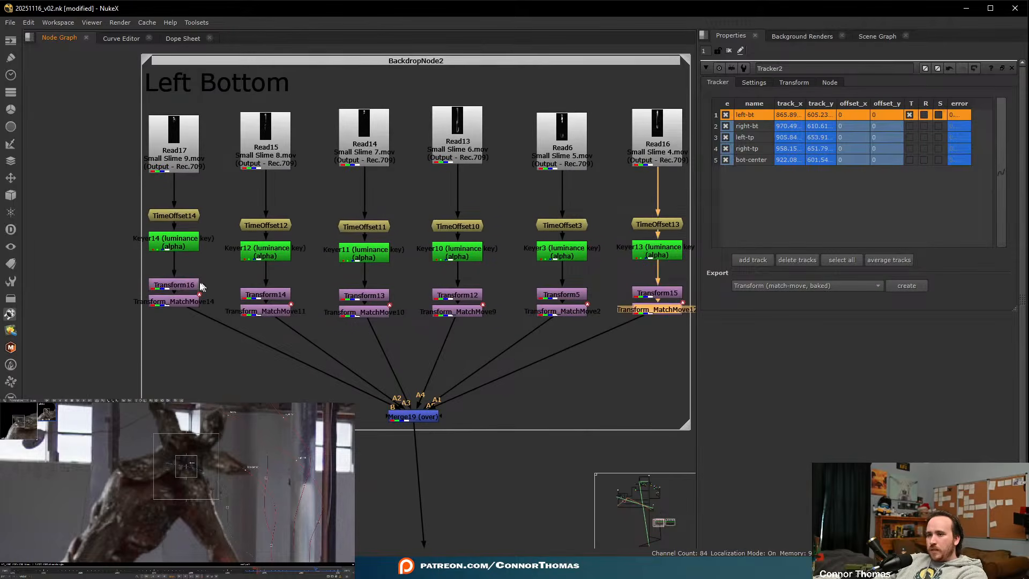
double_click(163, 286)
left_click_drag(221, 542, 122, 515)
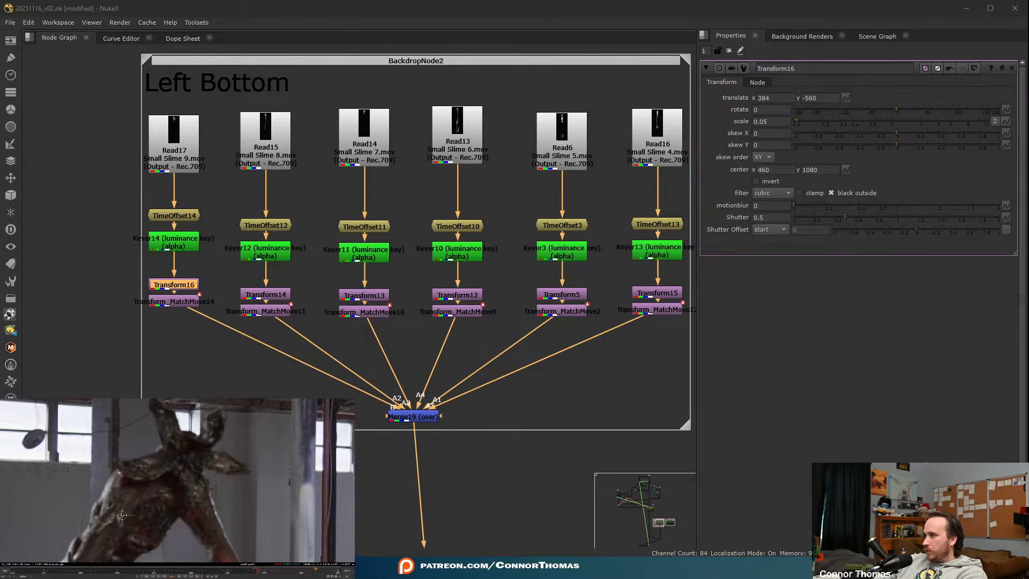
left_click(279, 296)
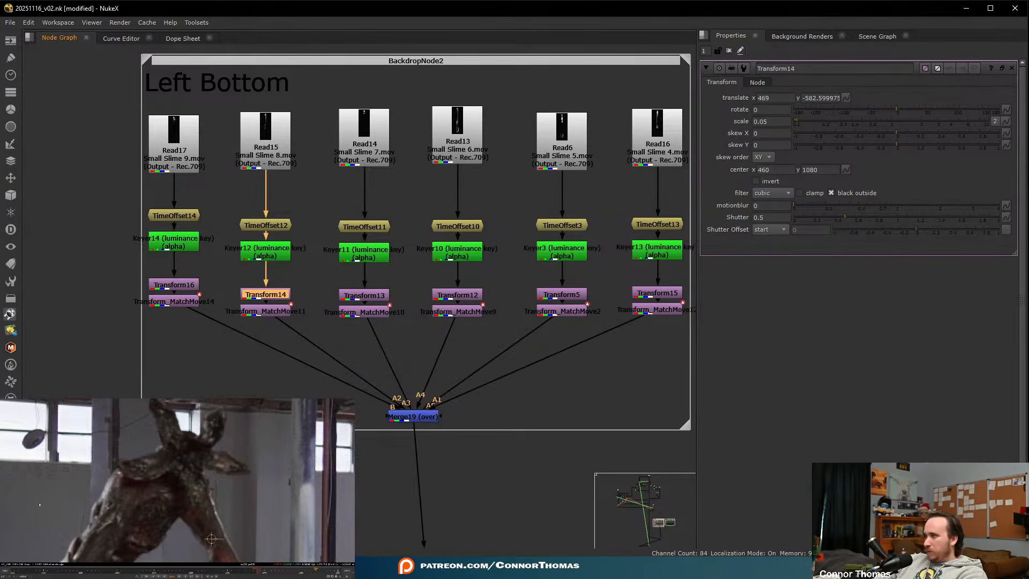
left_click_drag(210, 539, 140, 523)
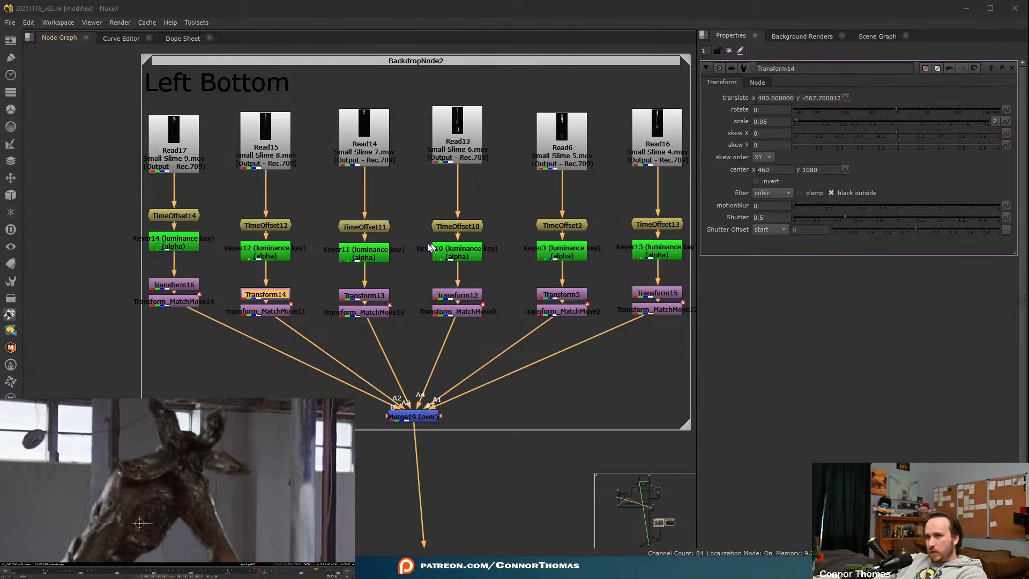
- Reposition the drips of Transform13 to about x 411, y -539 and Transform12 to about x 393, y -532
left_click(360, 296)
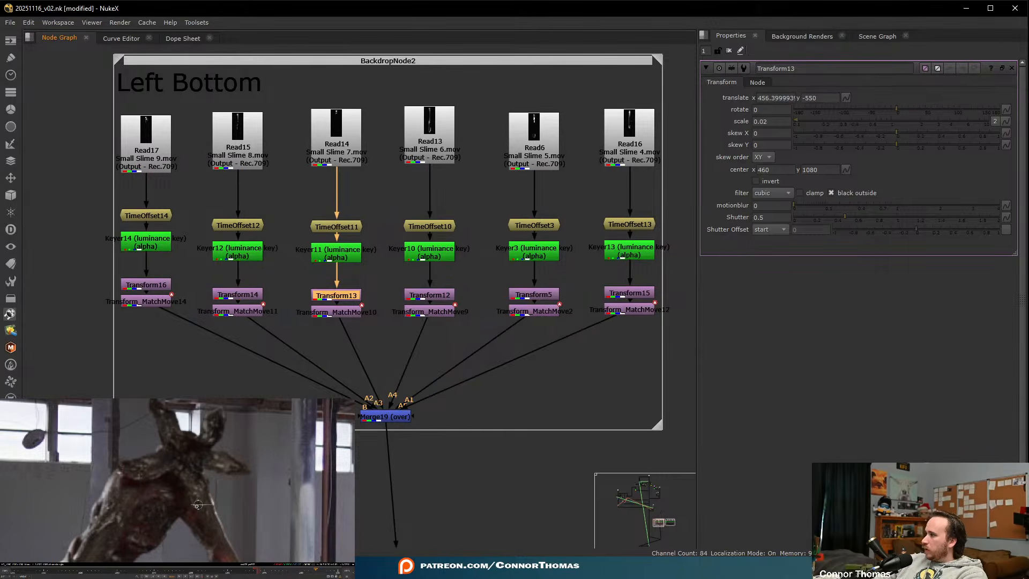
left_click_drag(198, 505, 151, 494)
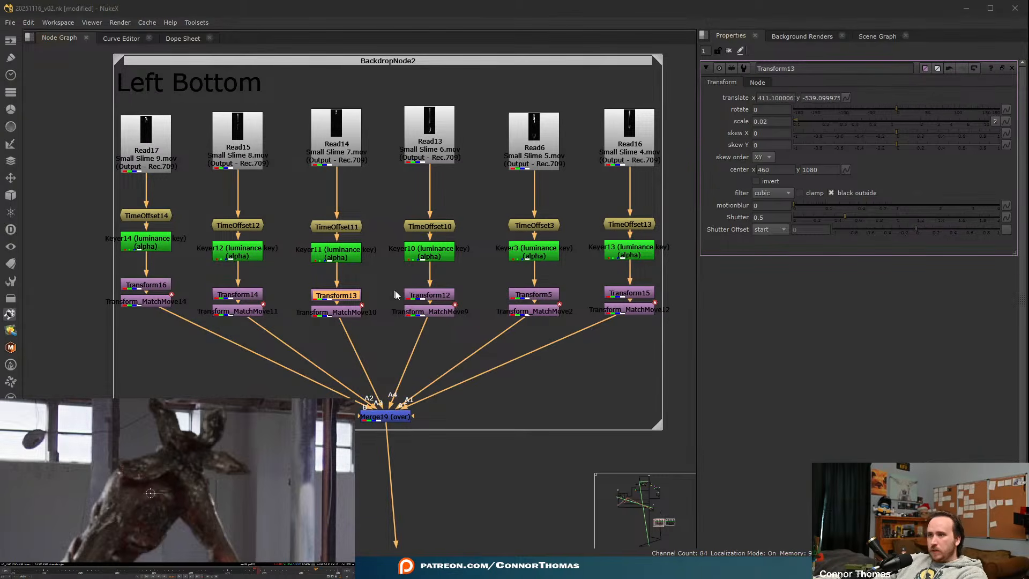
left_click(437, 298)
double_click(437, 298)
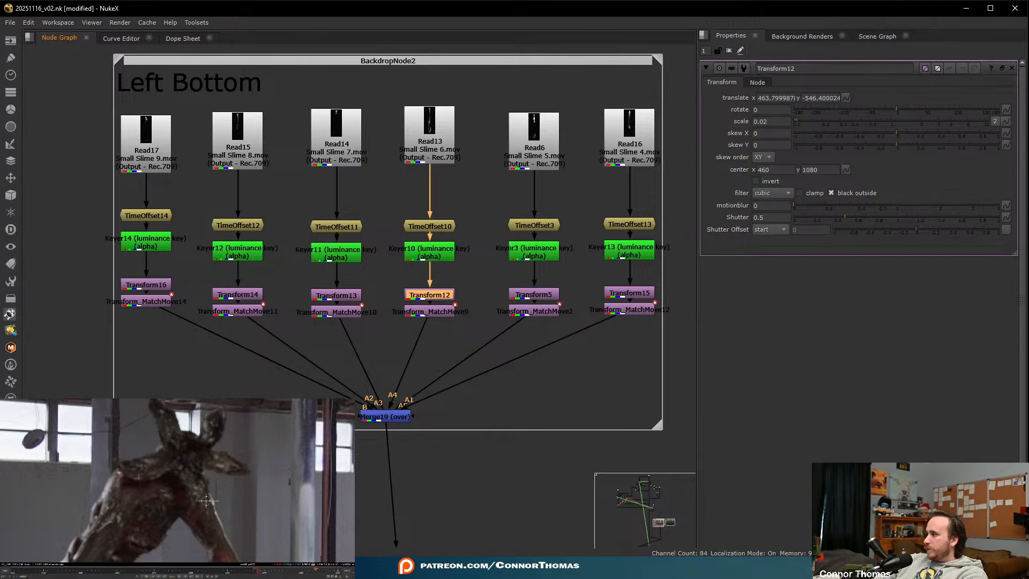
left_click_drag(206, 500, 131, 486)
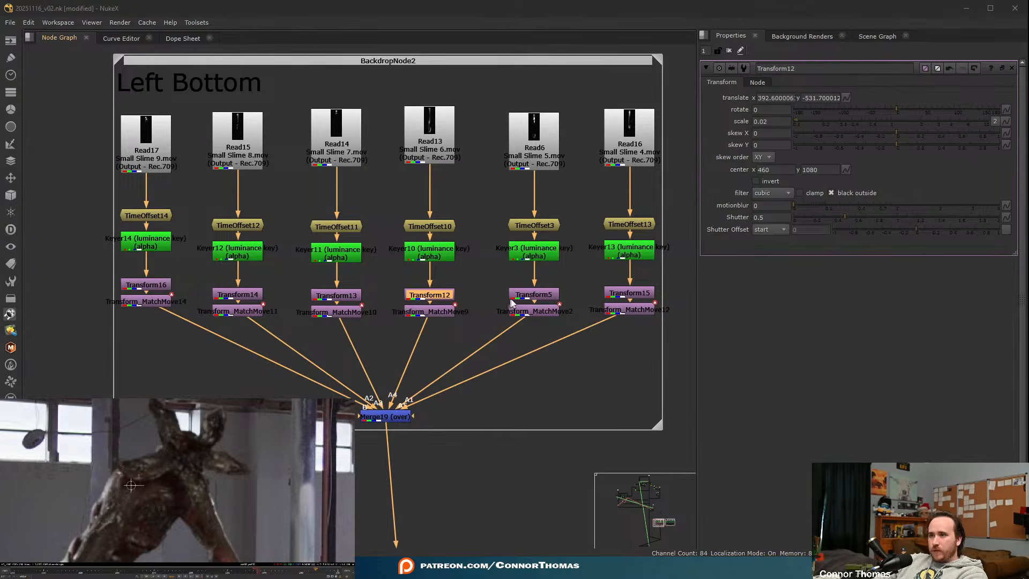
- Reposition the drips of Transform5 to about x 424, y -536 and Transform15 to about x 414, y -537
double_click(527, 296)
left_click_drag(202, 497, 164, 490)
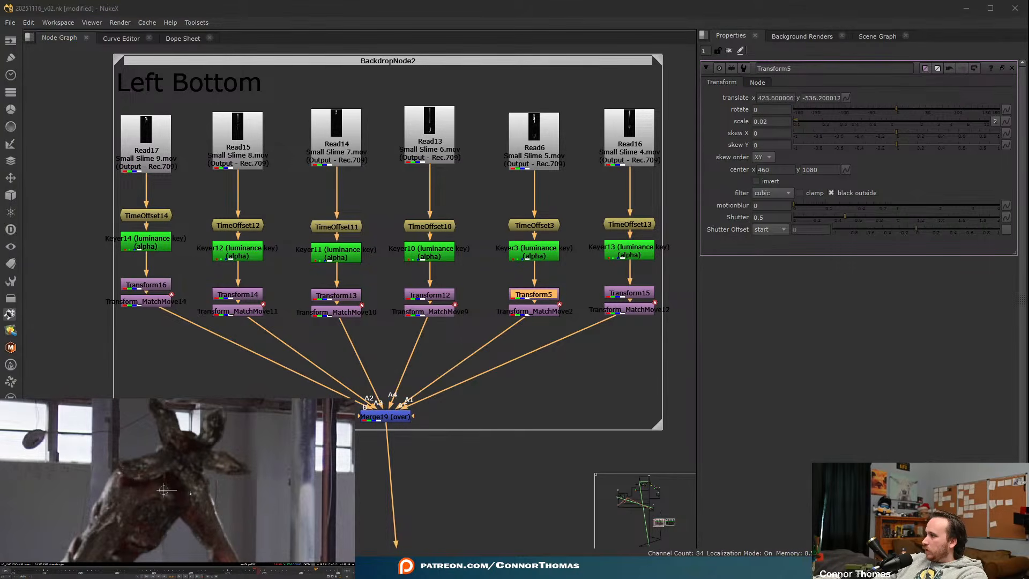
double_click(624, 294)
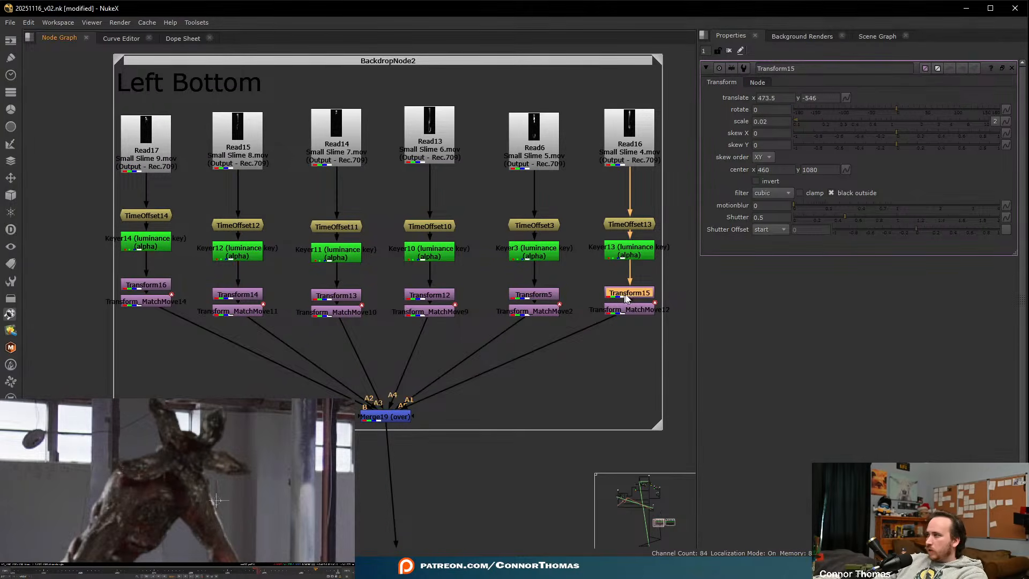
left_click_drag(216, 501, 146, 491)
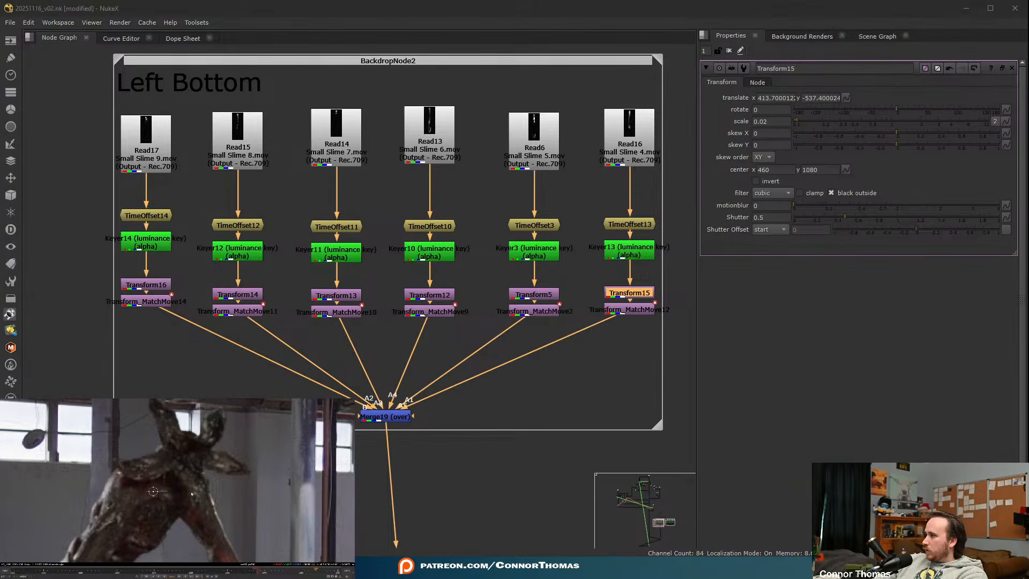
scroll(195, 494, "down", 4)
scroll(176, 461, "up", 4)
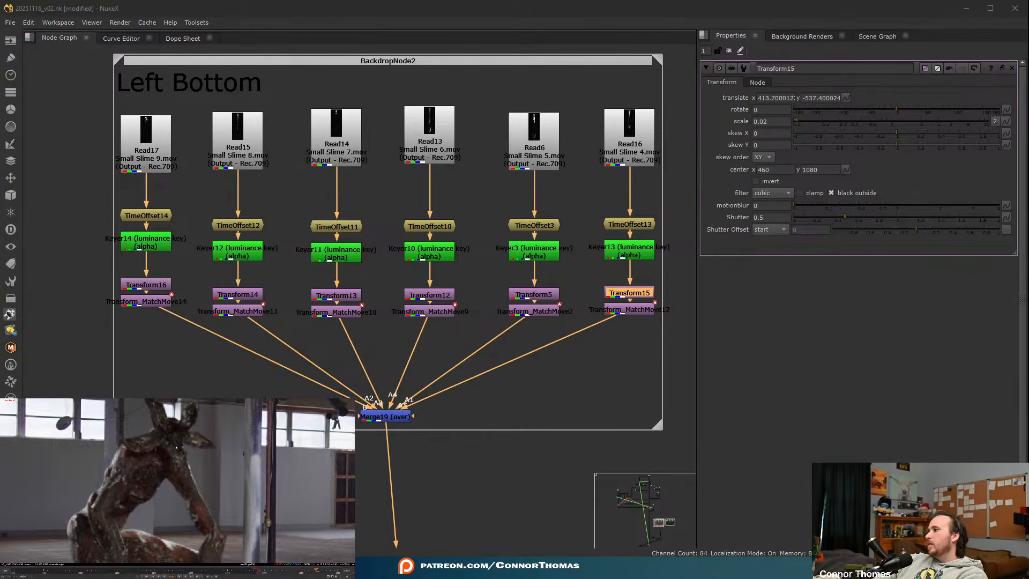
- Reposition the Left Bottom drips of Transform15 to about x 420, y -527 and Transform5 to about x 408, y -526
scroll(161, 453, "up", 3)
left_click_drag(142, 464, 151, 451)
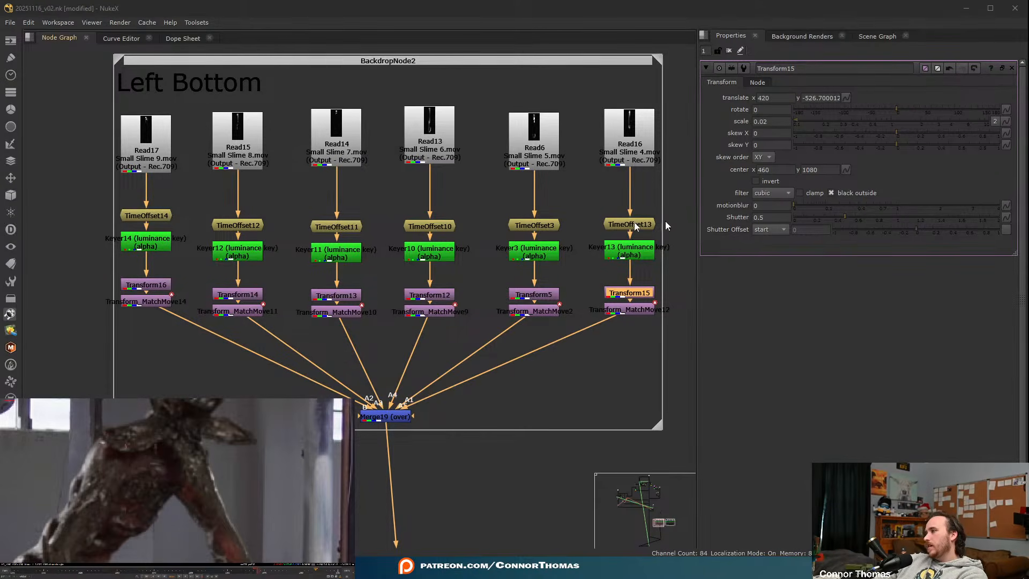
key("alt+i")
left_click(619, 295)
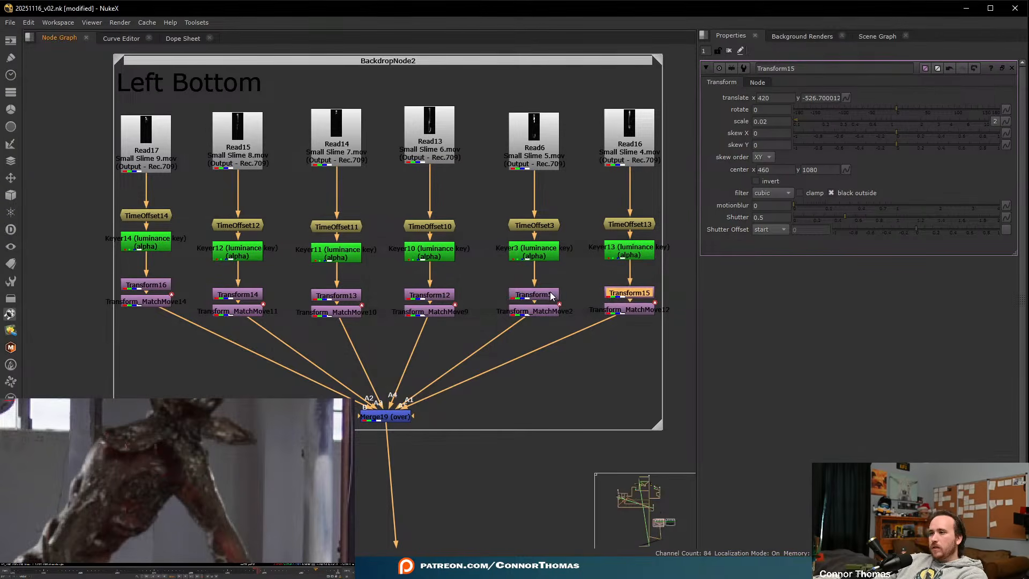
left_click(534, 295)
left_click_drag(156, 464, 136, 452)
key("q")
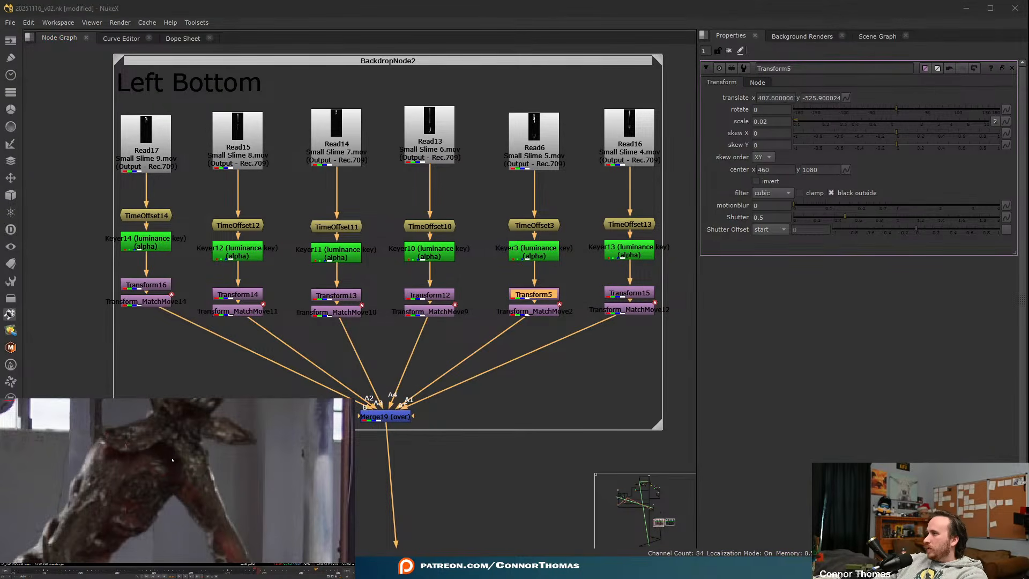
left_click(730, 50)
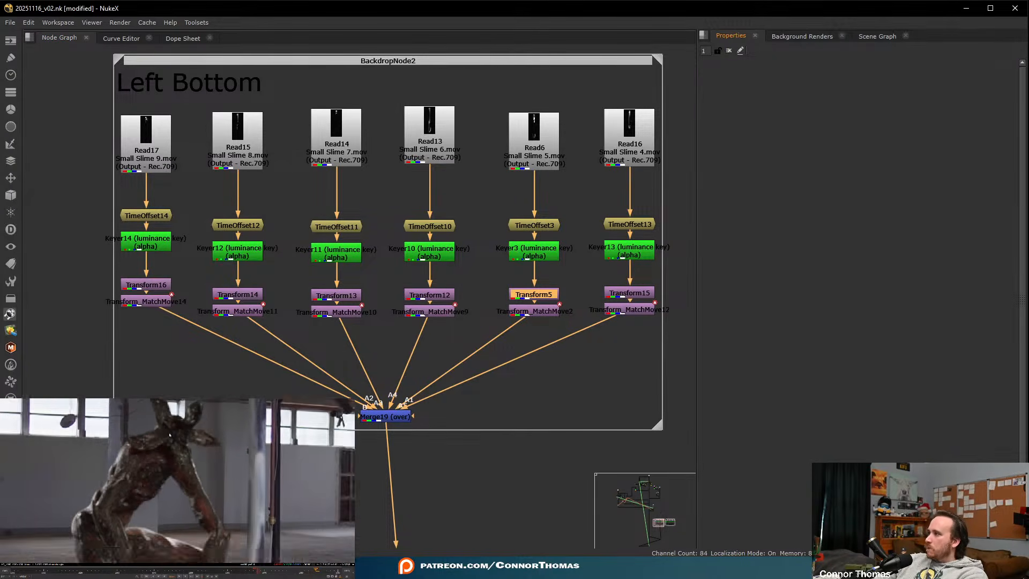
- Move the three nodes downstream of the Left Bottom merge up into line directly beneath it and disable all three
middle_click_drag(477, 426, 498, 209)
scroll(451, 356, "down", 5)
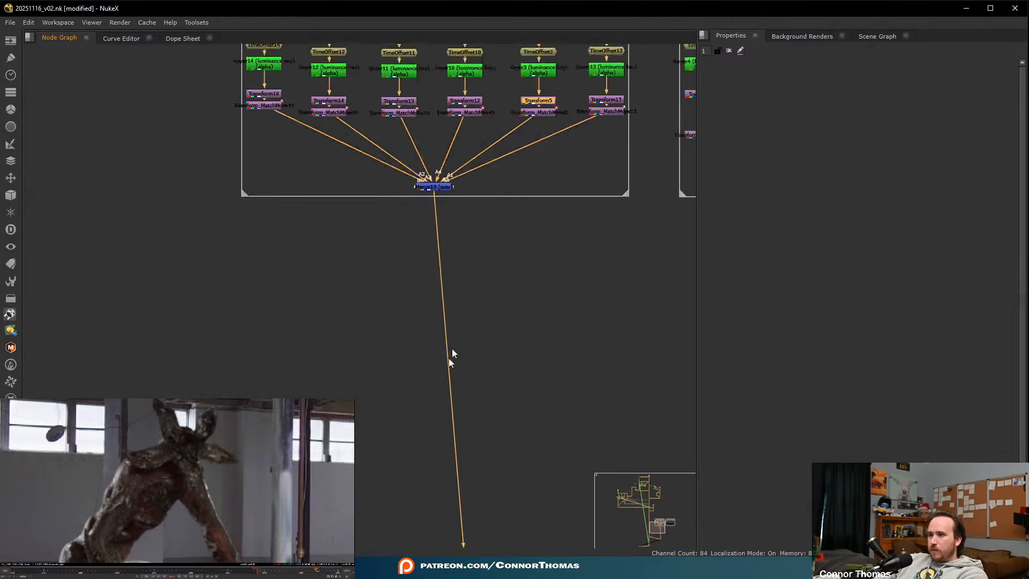
left_click(452, 439)
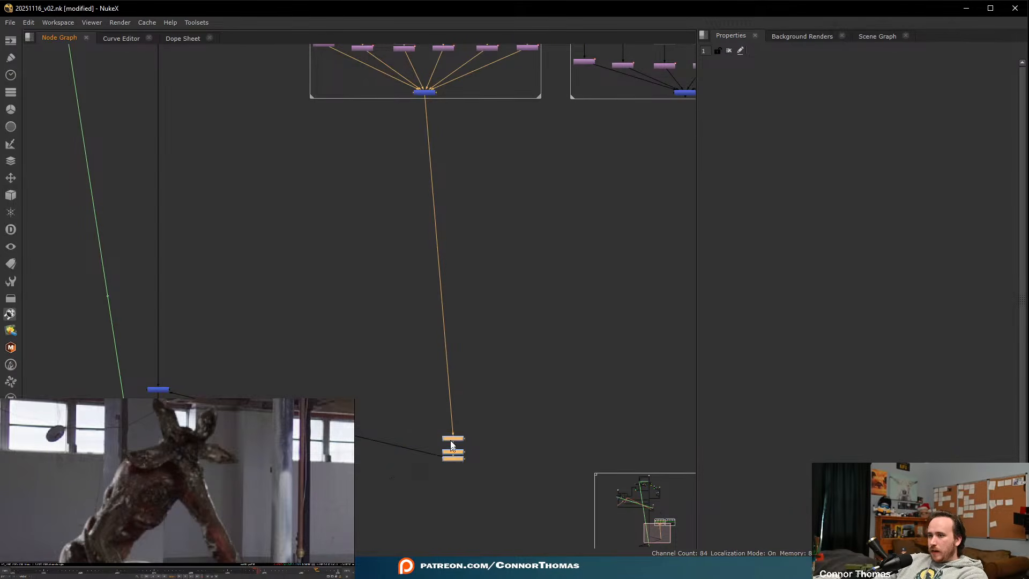
left_click_drag(452, 438, 424, 252)
key("d")
scroll(464, 143, "up", 5)
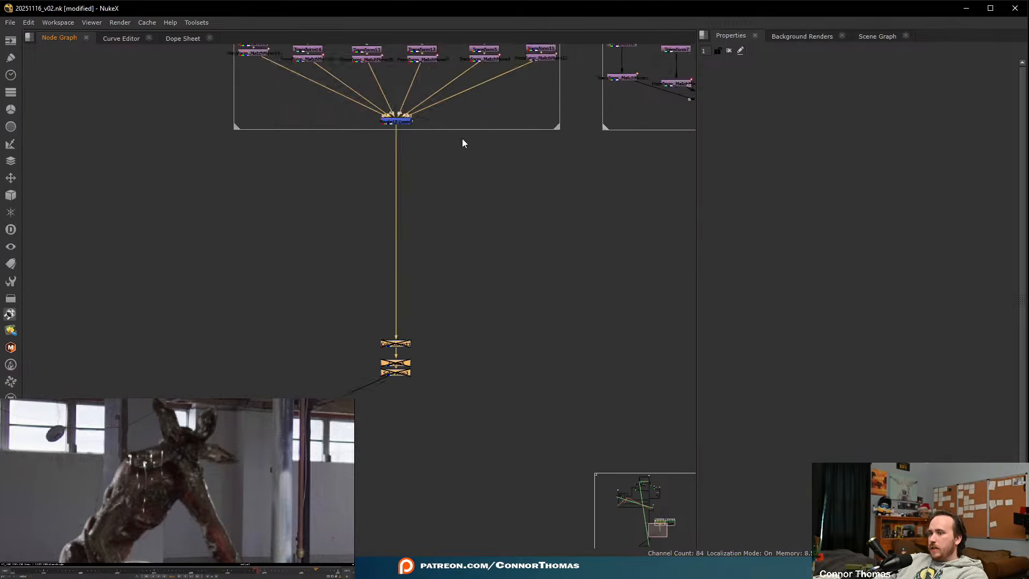
left_click(537, 386)
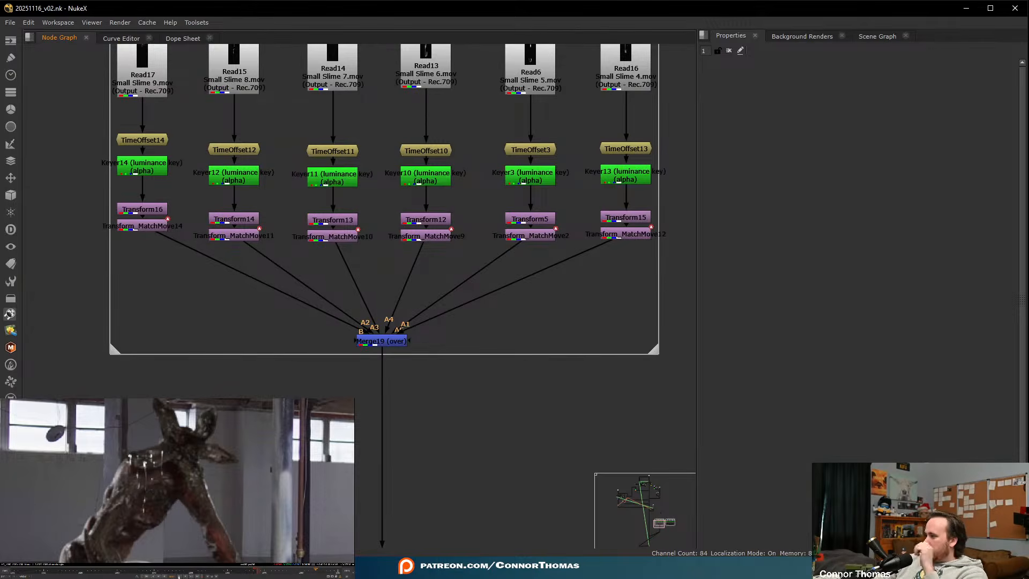
- Add a Transform after Merge19 in the Left Bottom group and key its scale at 1 on the crouched-creature frame
left_click(235, 523)
key("ctrl+a")
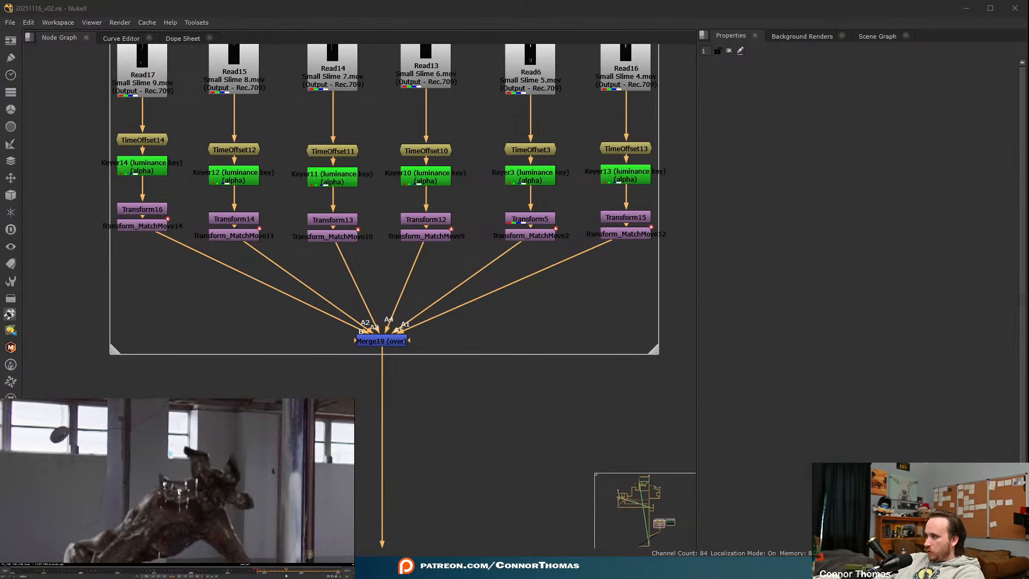
left_click(385, 345)
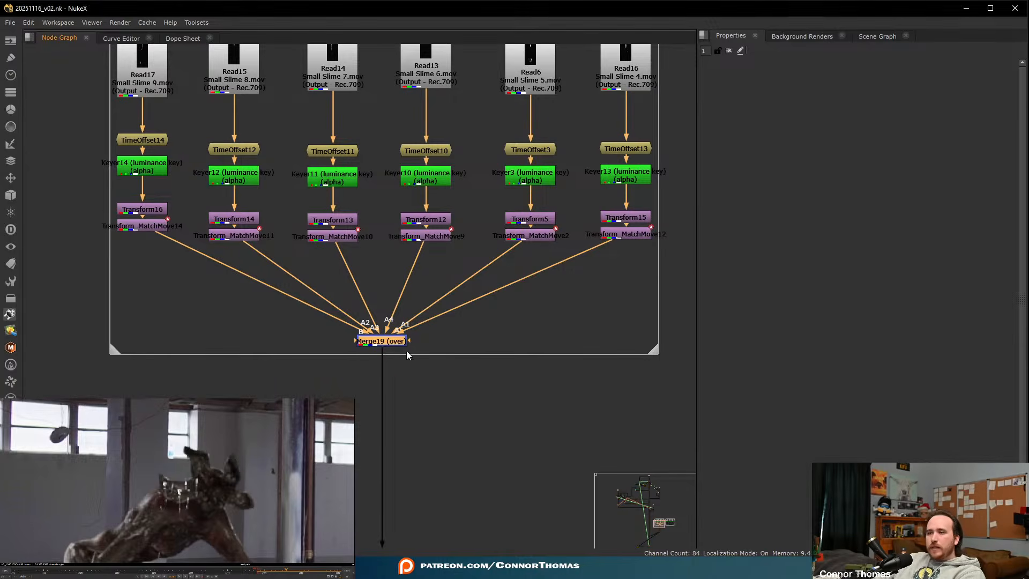
key("t")
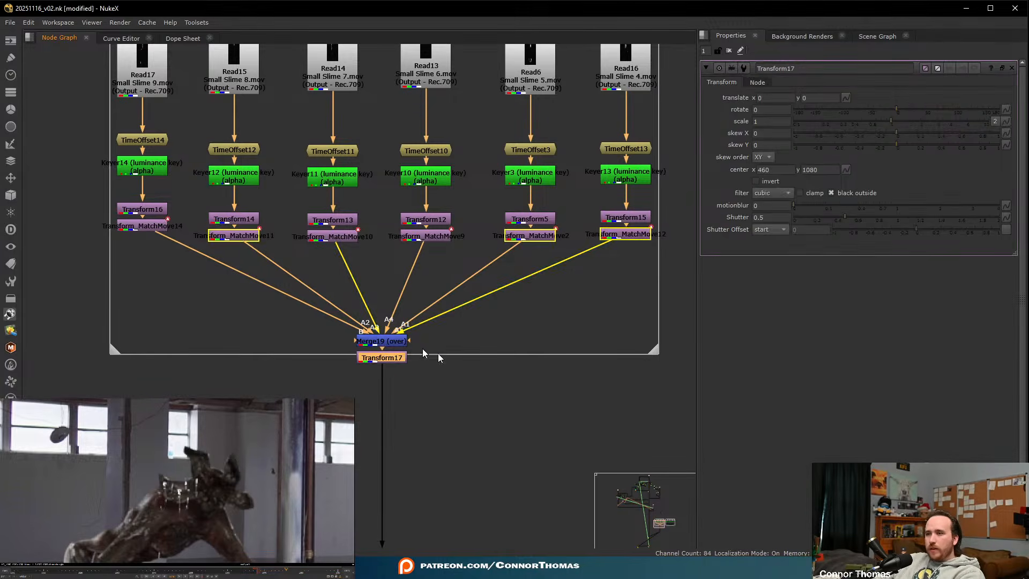
right_click(765, 119)
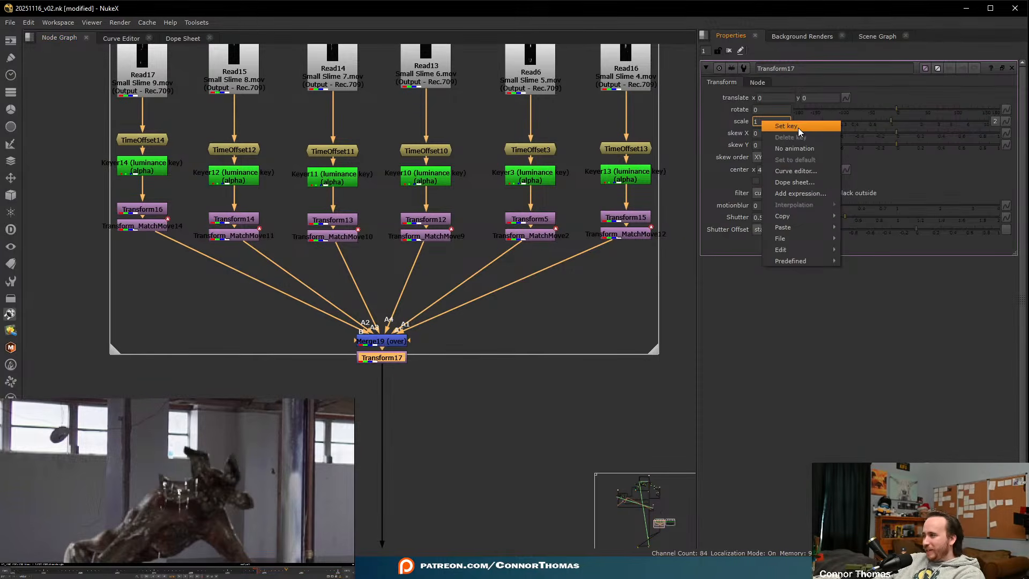
left_click(798, 129)
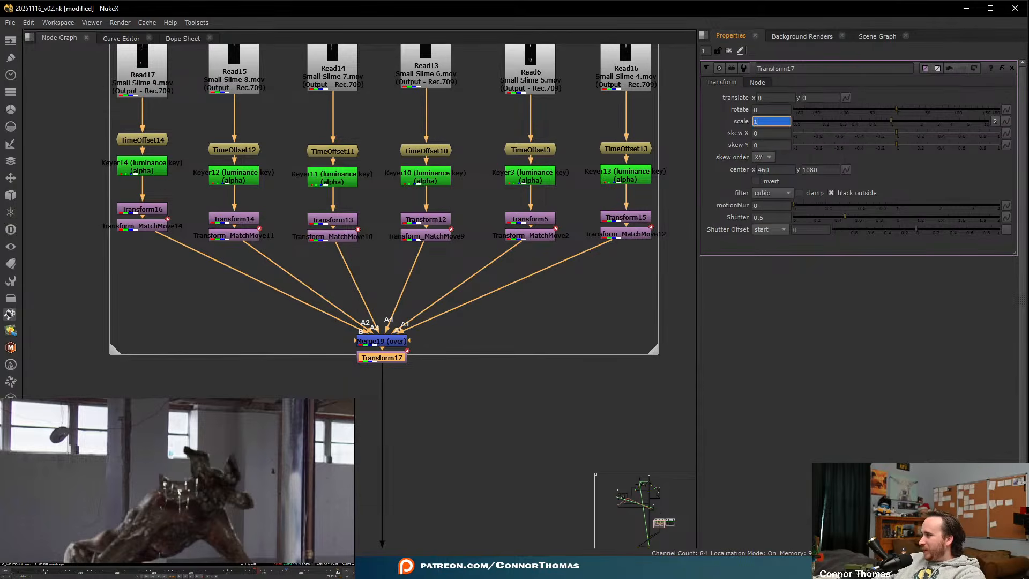
- On the upright-creature frame at the end of the range, split Transform17's scale and set its width to 1.1
left_click(338, 572)
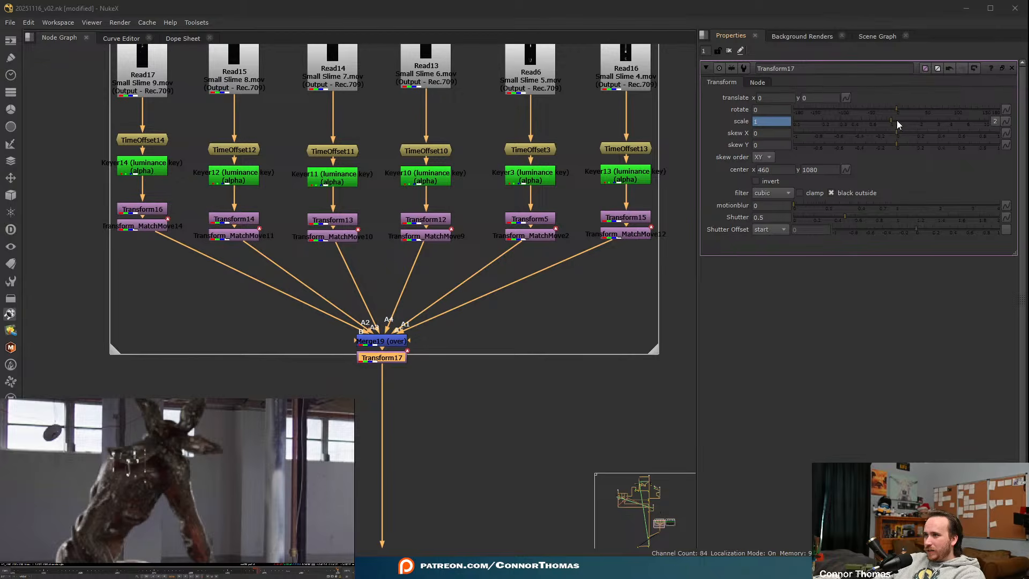
left_click(995, 122)
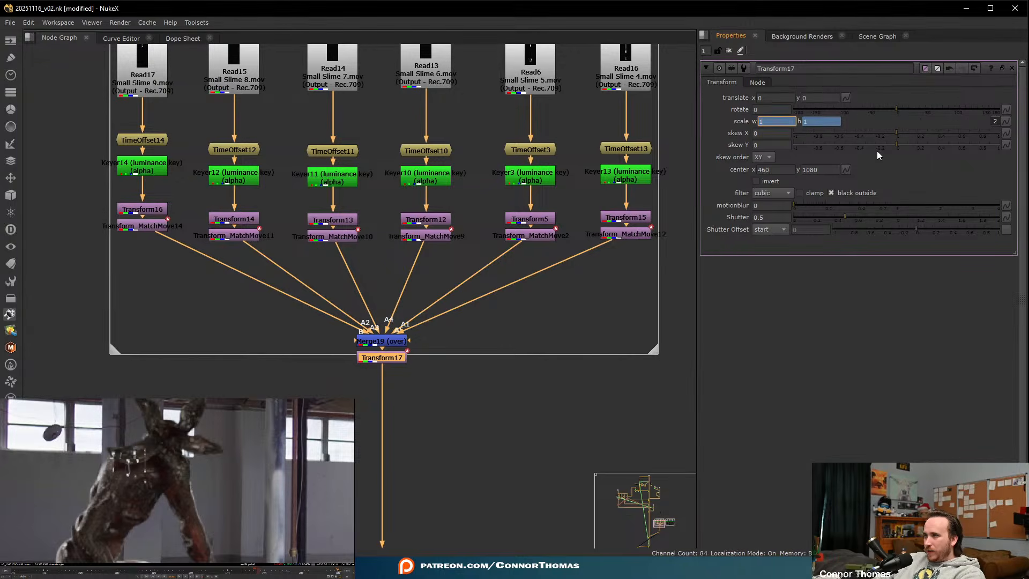
type("1.1")
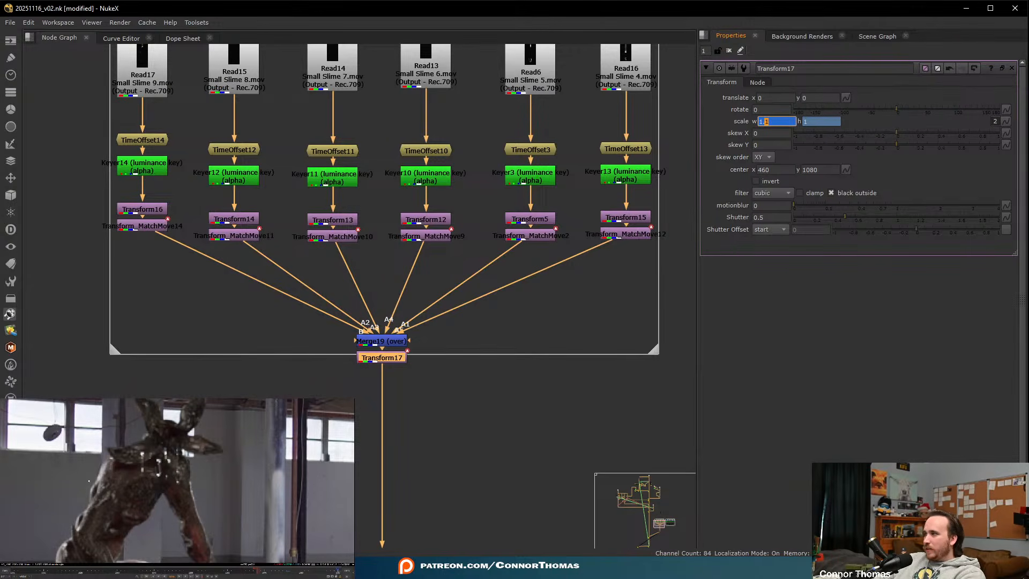
- Shift the combined drips of Transform17 to translate x -26, y 3 on the upright-creature frame
scroll(154, 485, "down", 5)
scroll(154, 484, "down", 5)
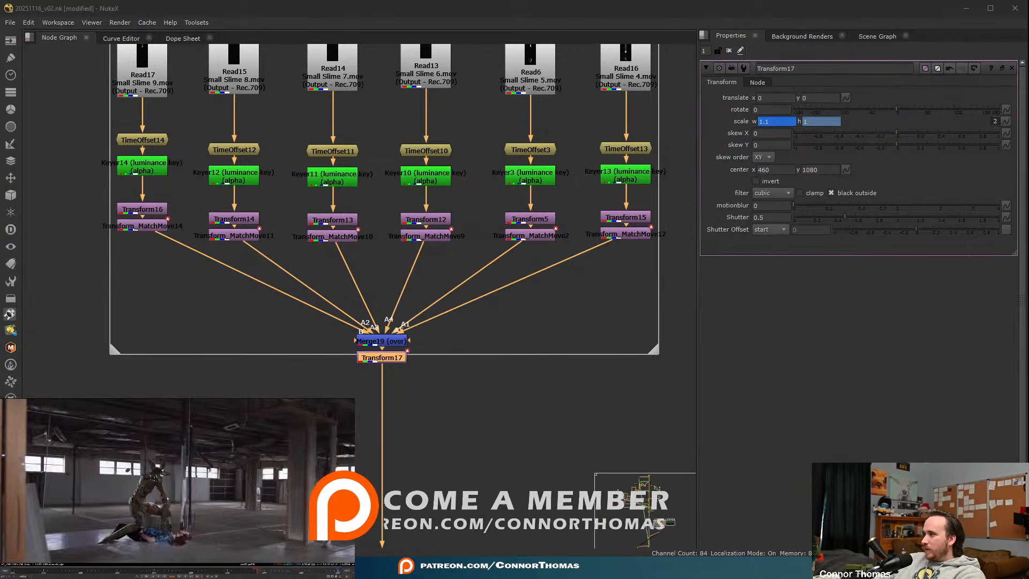
scroll(134, 410, "up", 2)
left_click_drag(126, 407, 122, 407)
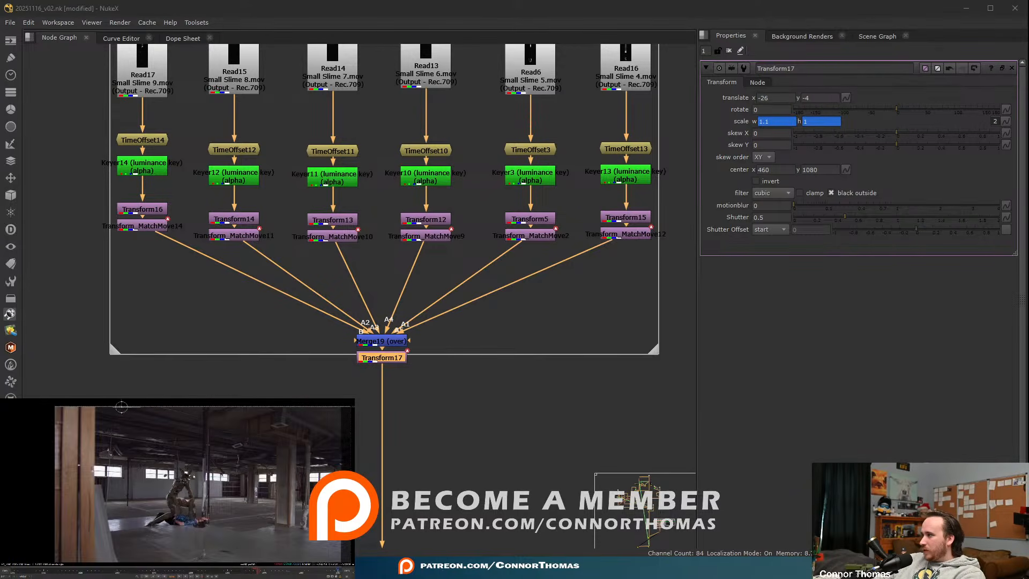
scroll(144, 489, "up", 8)
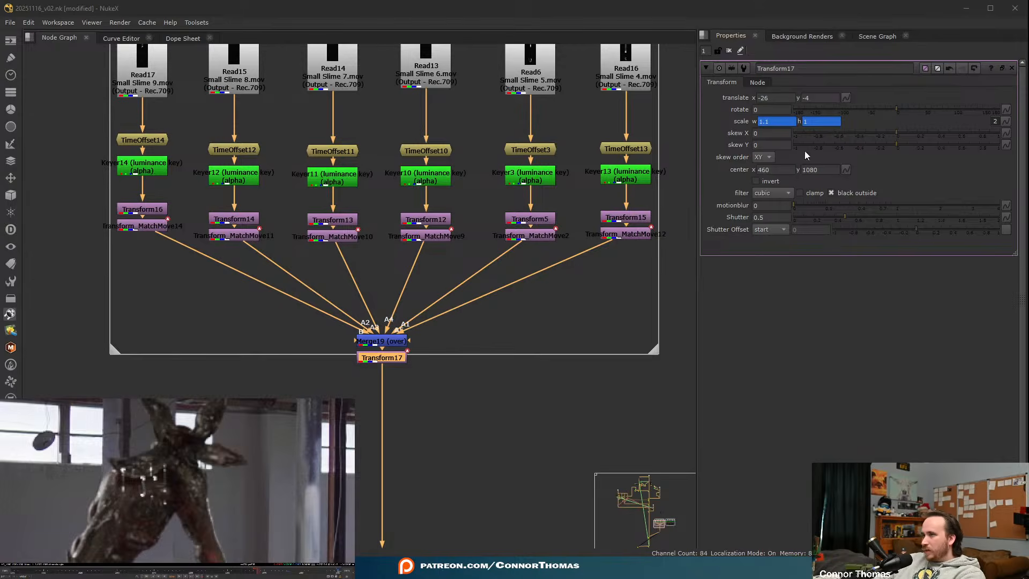
scroll(73, 438, "down", 8)
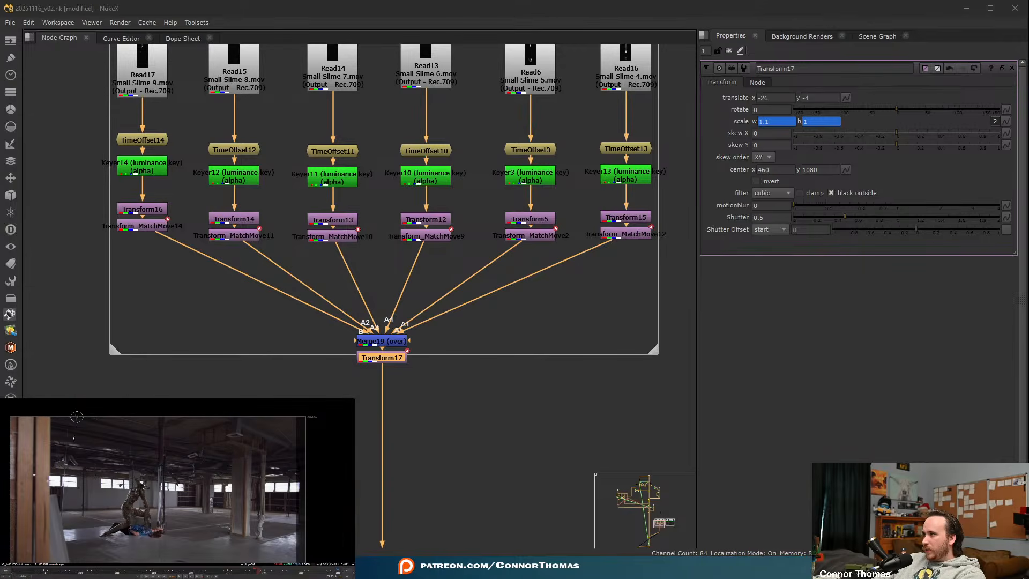
left_click_drag(77, 416, 77, 415)
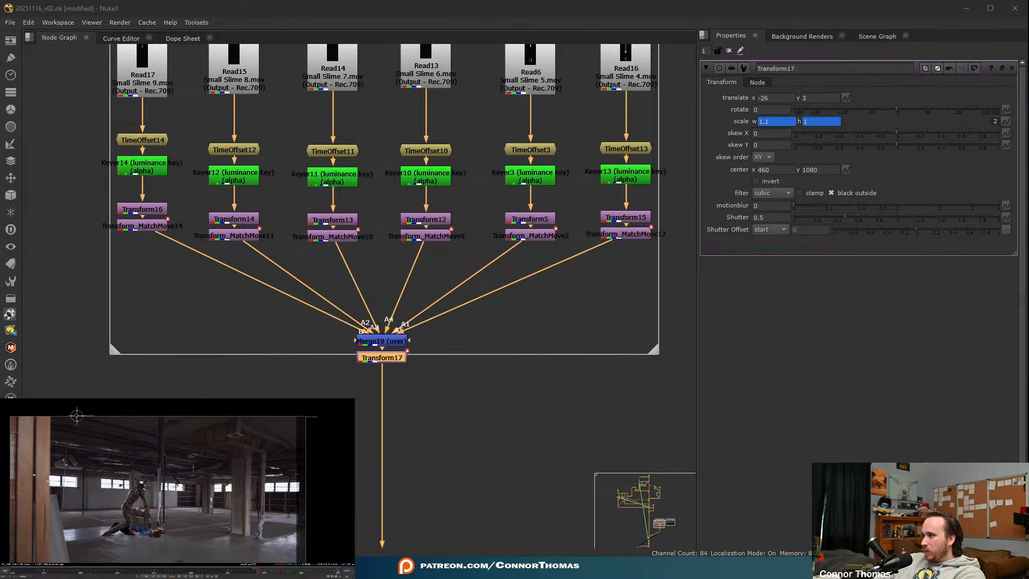
scroll(88, 489, "up", 6)
scroll(88, 489, "up", 3)
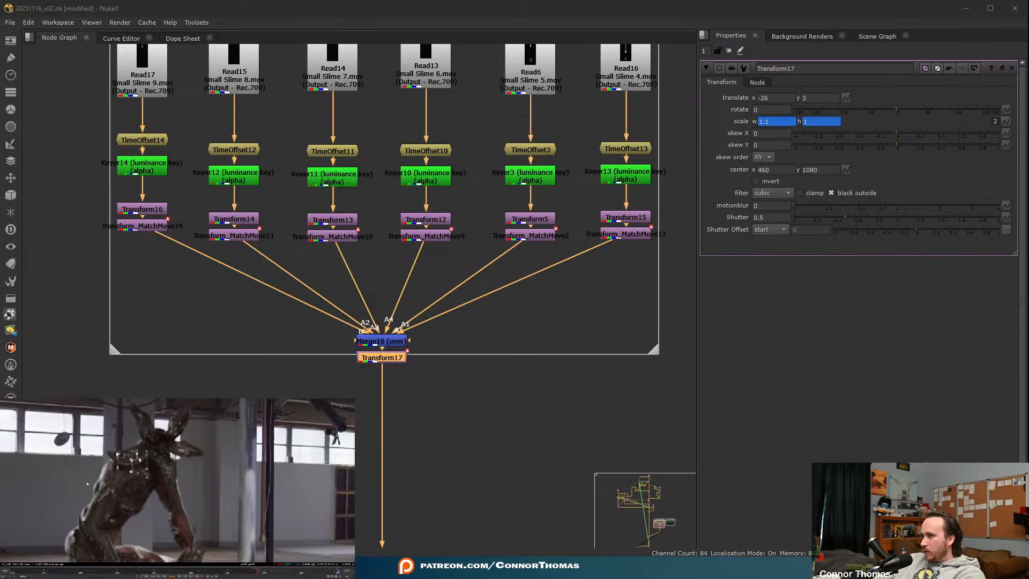
- Set keyframes on Transform17's translate x and y at the upright-creature frame
right_click(776, 98)
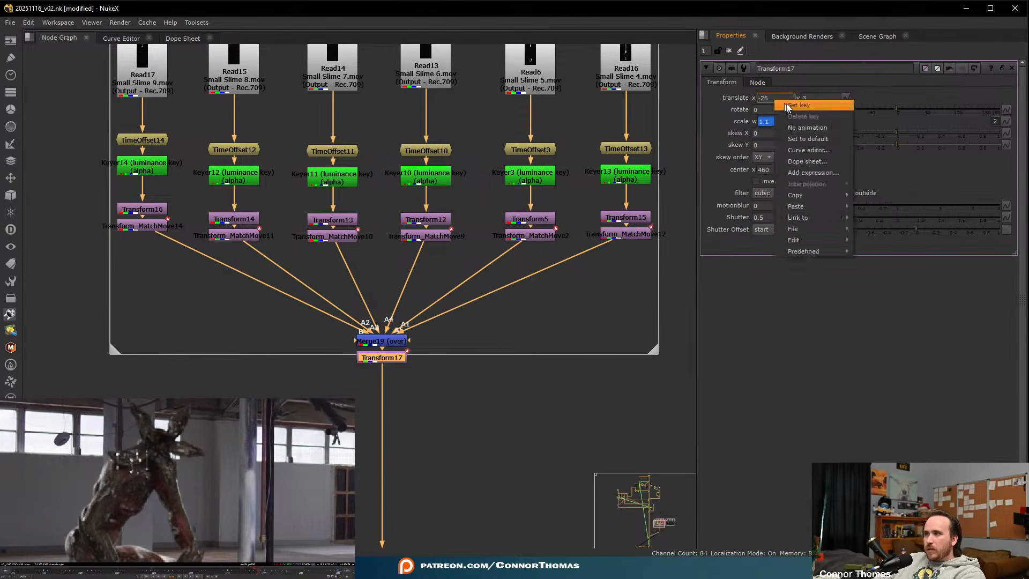
left_click(796, 107)
right_click(808, 98)
left_click(830, 107)
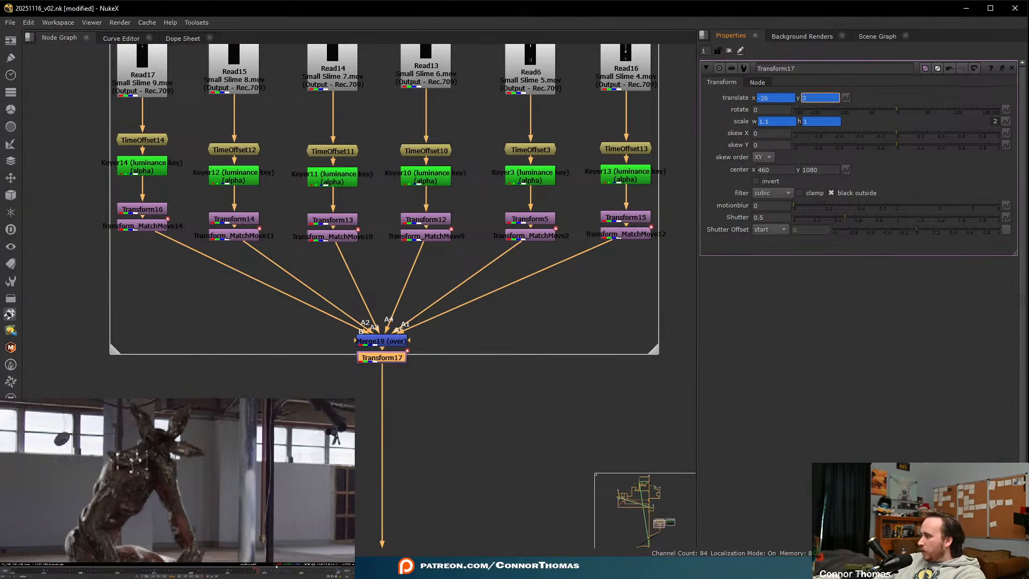
- Set Transform17's translate to x 0, y 0 on the crouched-creature frame, check the upright frame and close the node's properties
left_click(287, 572)
left_click_drag(778, 98, 649, 94)
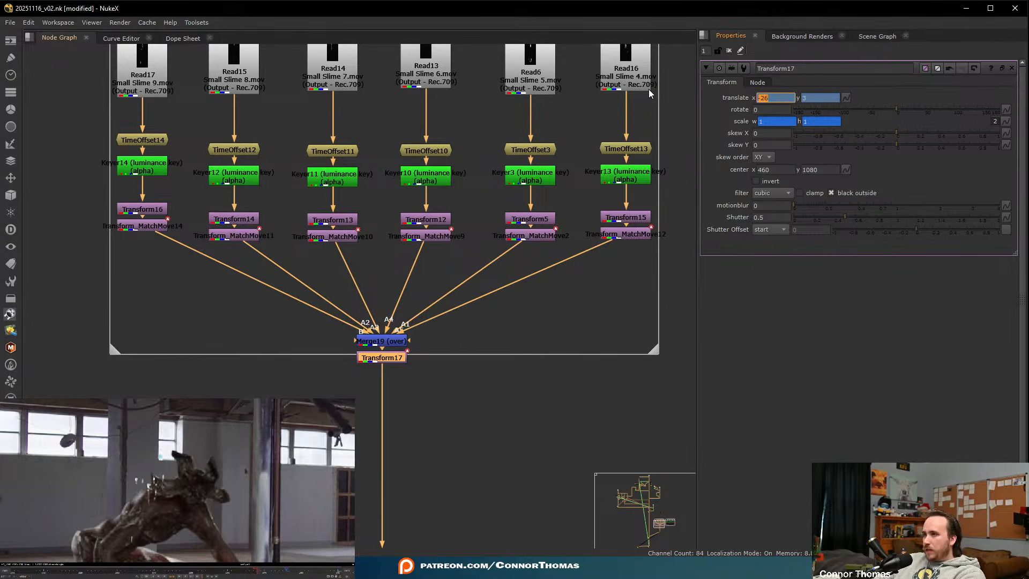
type("0")
key("Tab")
type("0")
key("Return")
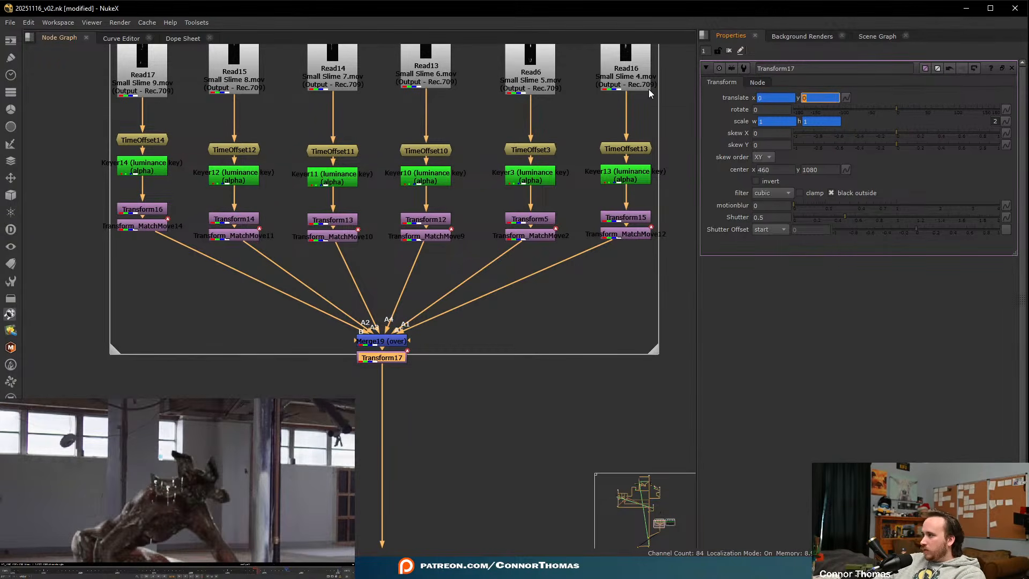
left_click(338, 572)
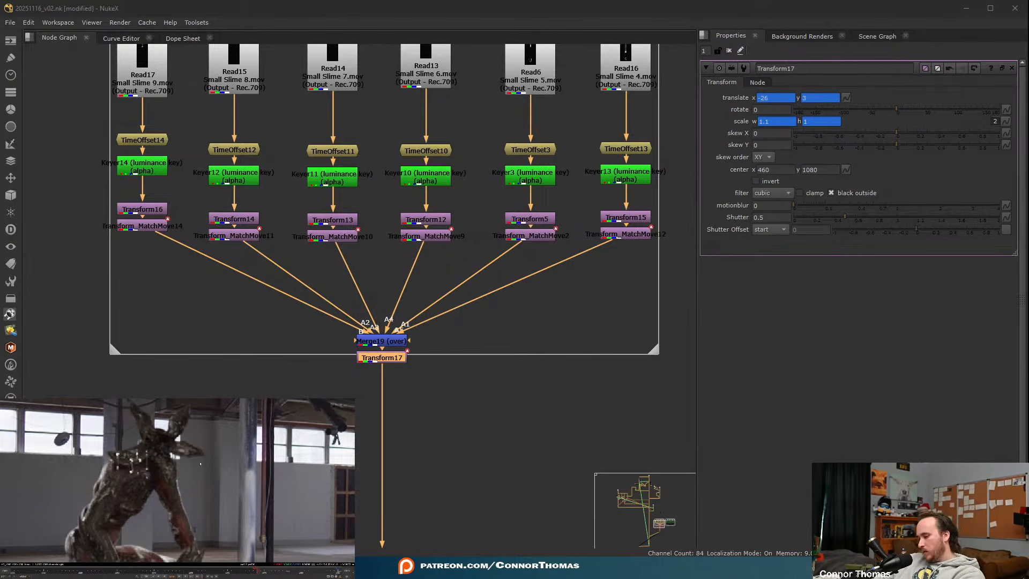
left_click(735, 49)
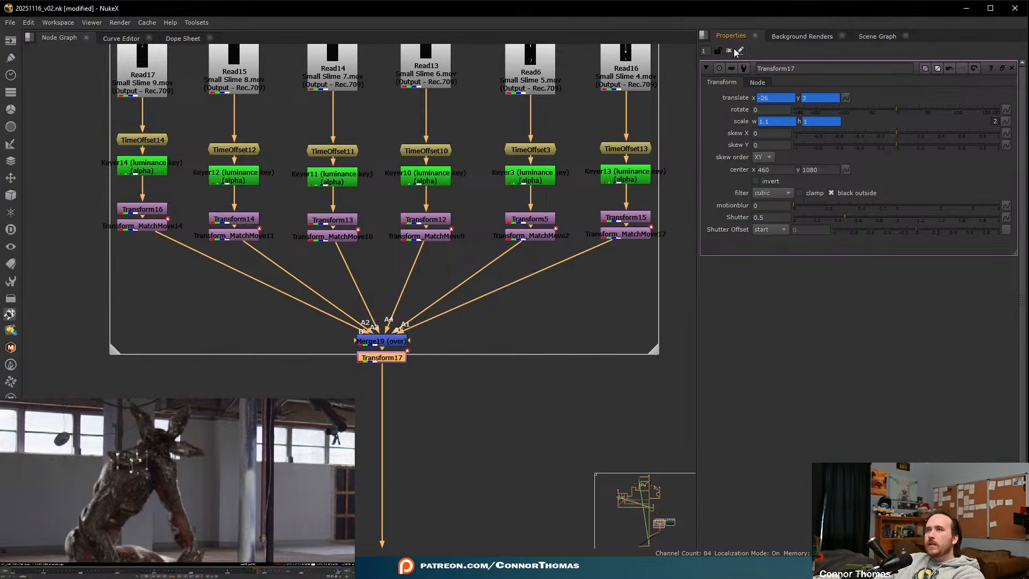
left_click(730, 50)
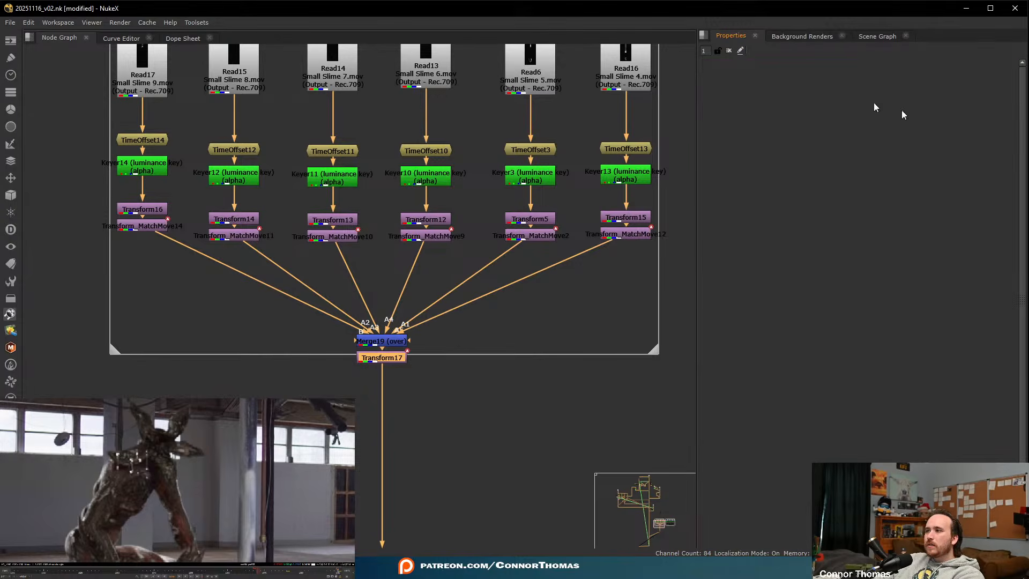
- Re-enable the three disabled nodes below the Left Bottom group
left_click(158, 456)
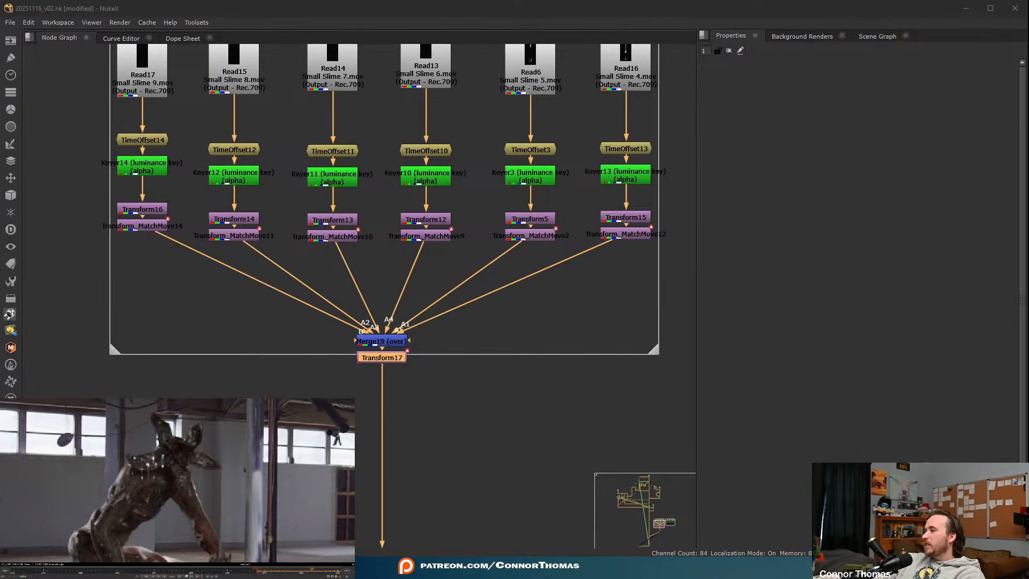
scroll(317, 322, "down", 3)
middle_click_drag(395, 509, 458, 356)
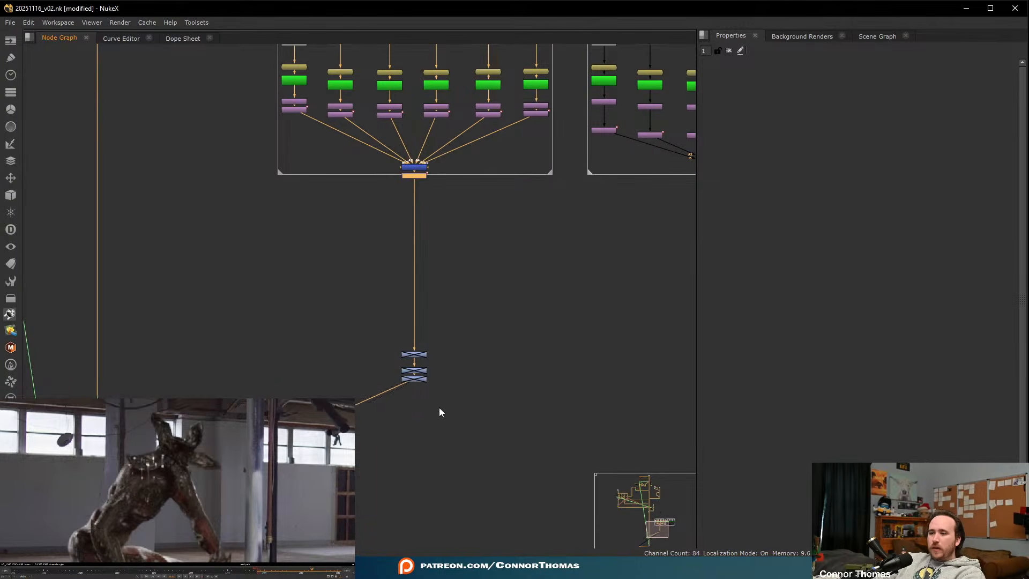
left_click_drag(439, 407, 381, 327)
key("d")
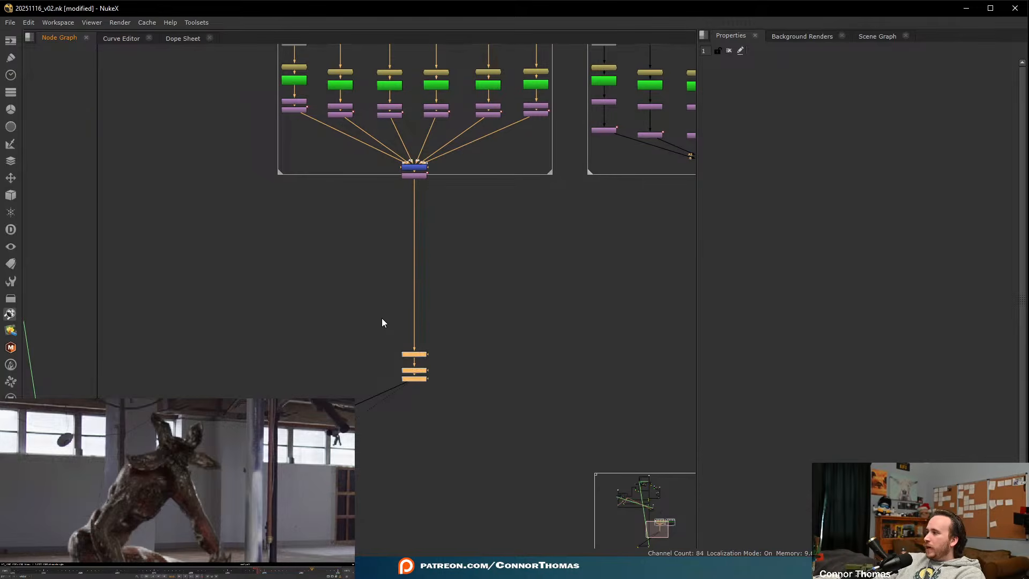
left_click(528, 282)
middle_click_drag(457, 292, 496, 464)
scroll(495, 405, "up", 3)
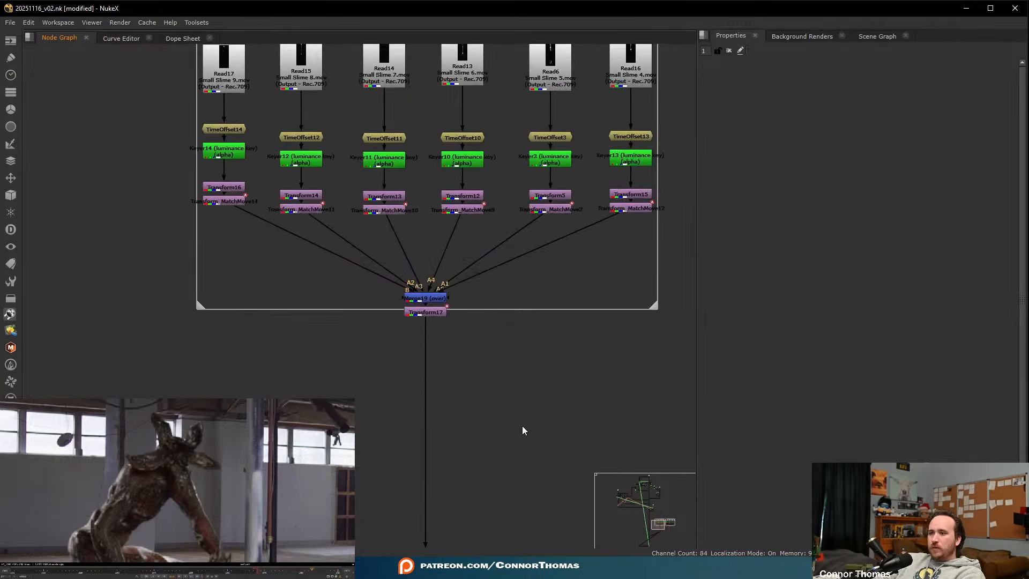
middle_click_drag(374, 358, 254, 361)
scroll(254, 361, "down", 2)
scroll(356, 319, "up", 1)
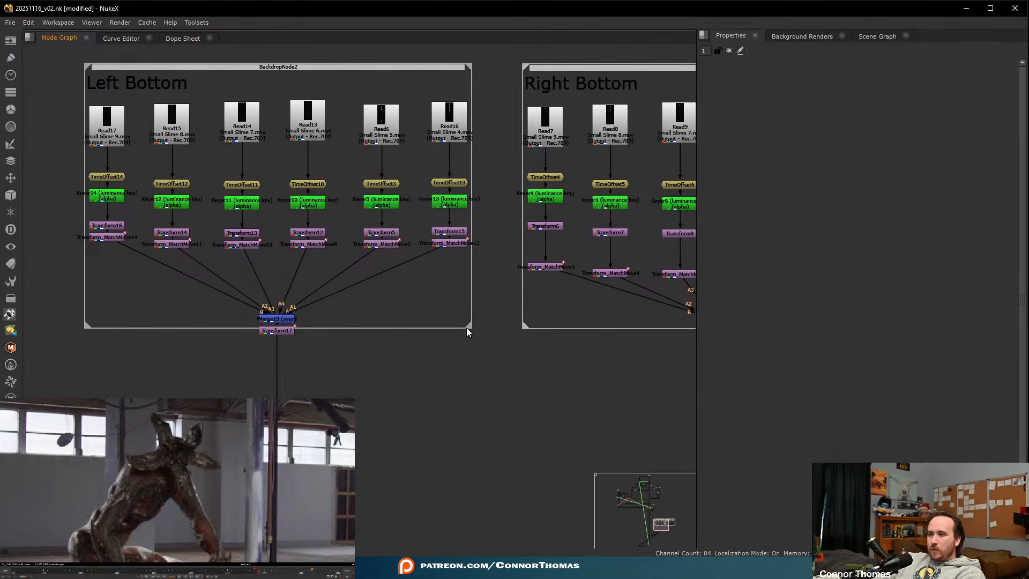
scroll(471, 332, "down", 3)
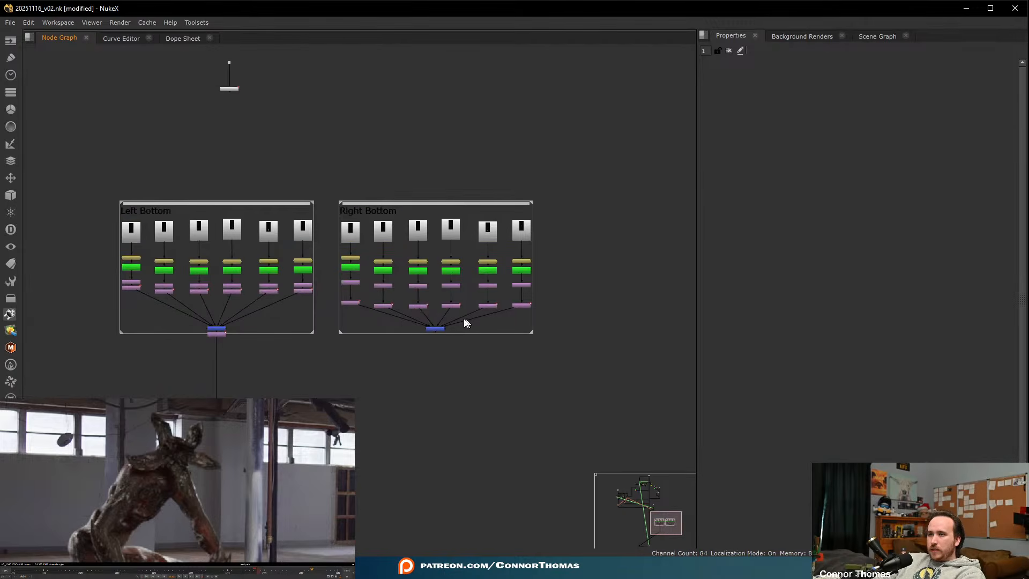
- Add an over Merge combining the Left Bottom group's Transform with the Right Bottom group's output, and feed it into the ColorCorrect
middle_click_drag(343, 359, 407, 317)
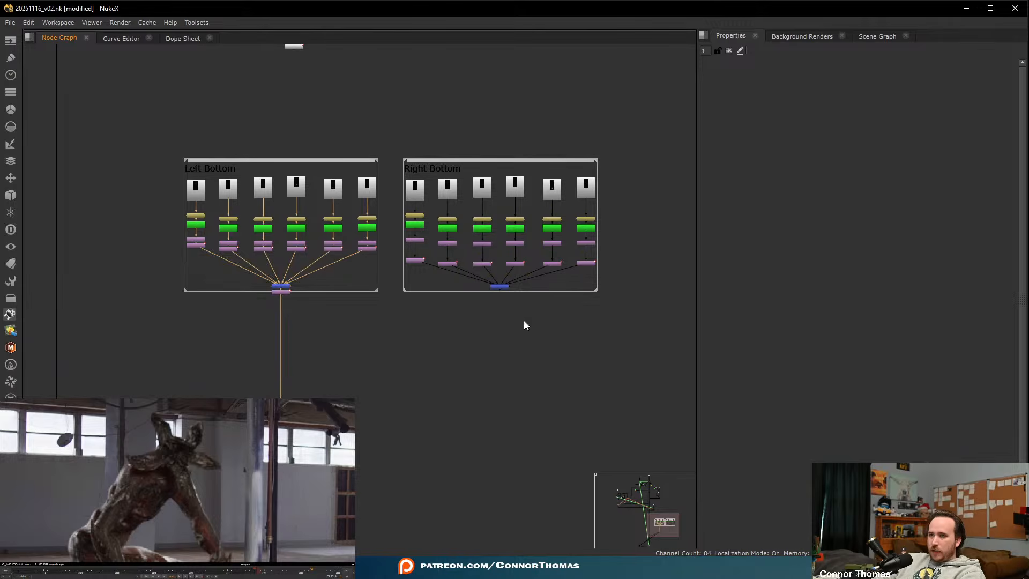
middle_click_drag(350, 441, 424, 348)
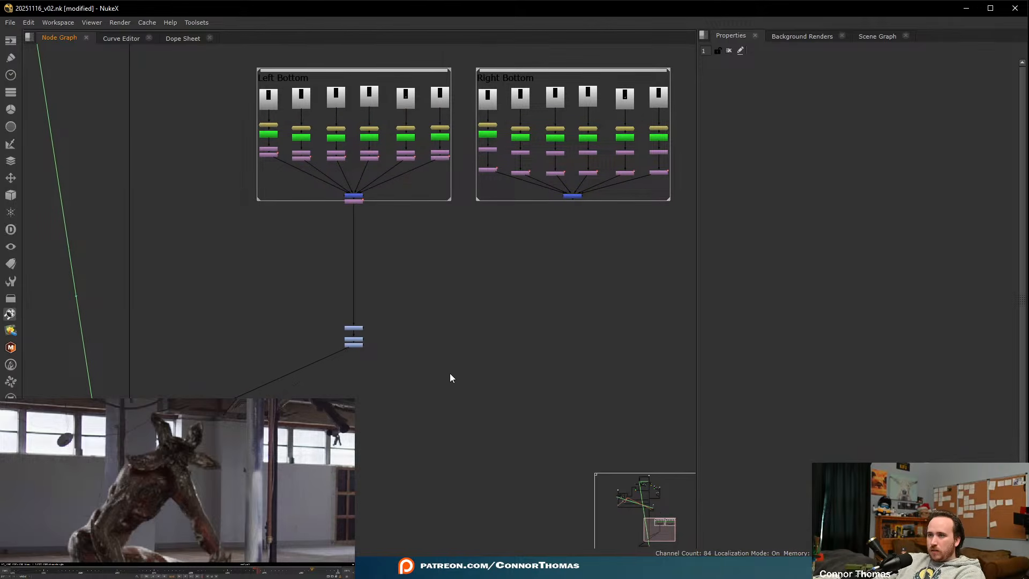
scroll(408, 311, "up", 3)
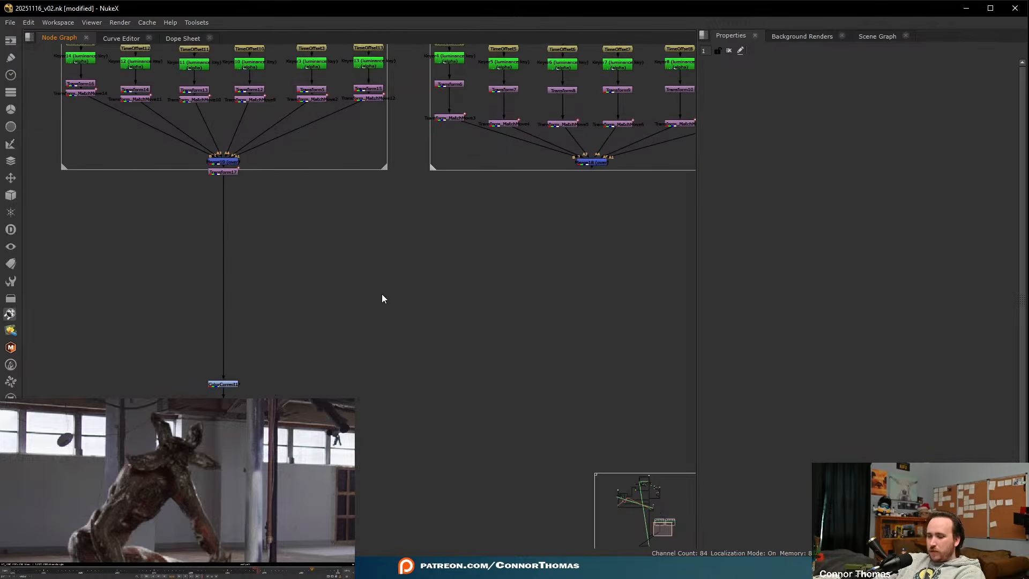
key("m")
left_click_drag(376, 286, 224, 173)
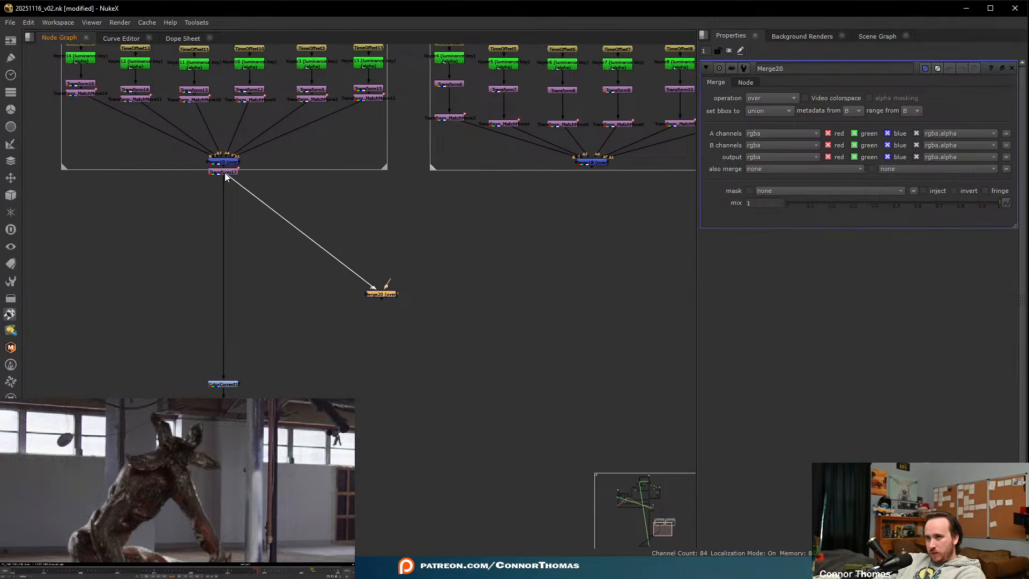
left_click_drag(391, 286, 591, 162)
left_click_drag(219, 180, 382, 294)
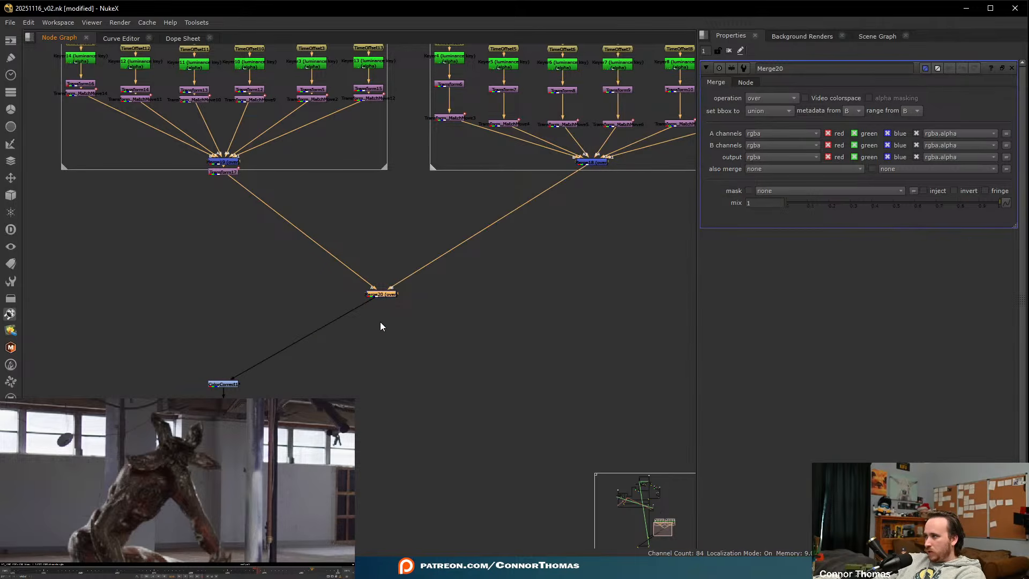
- Move the ColorCorrect chain directly beneath the new Merge
left_click(176, 357)
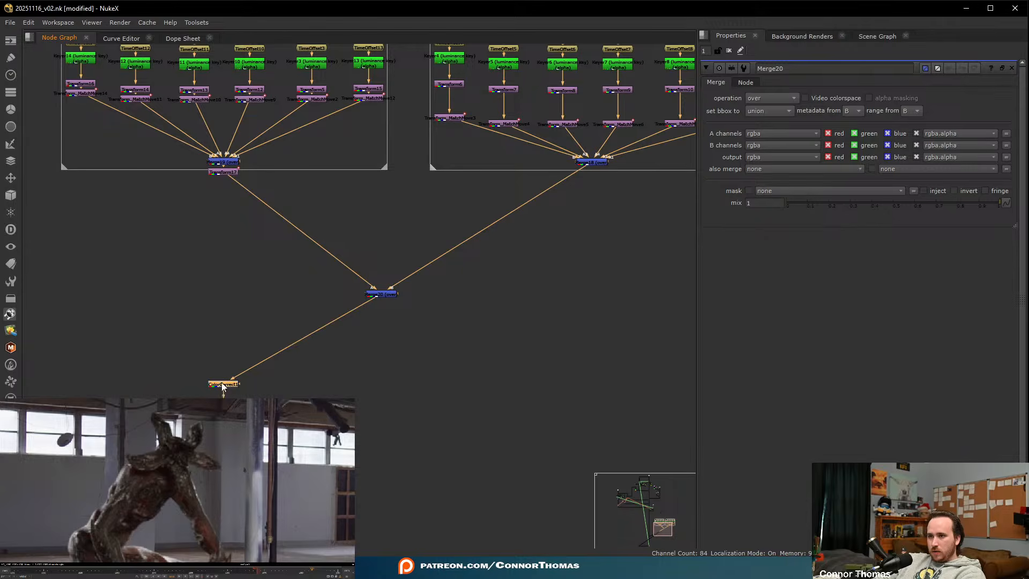
left_click_drag(223, 389, 382, 391)
scroll(394, 372, "down", 5)
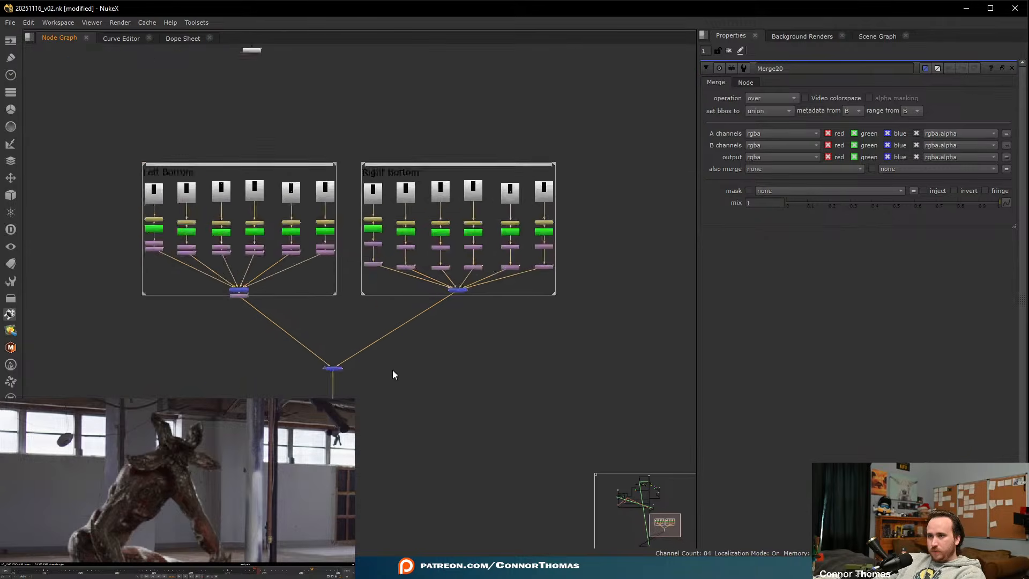
- Duplicate the Right Bottom backdrop with all its nodes and place the copy directly beside the original
scroll(434, 225, "up", 2)
left_click(424, 185)
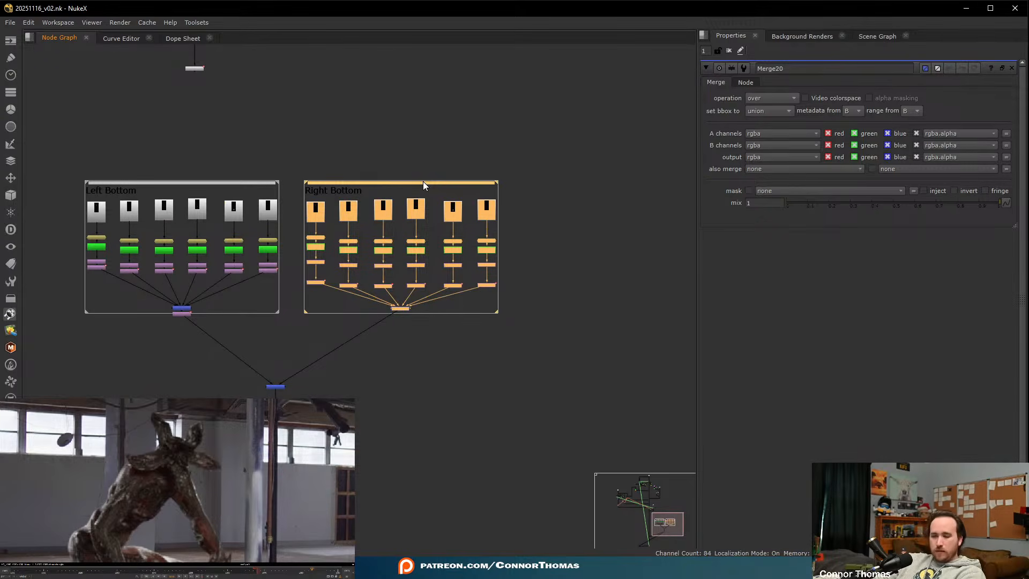
middle_click_drag(521, 242, 370, 210)
left_click(492, 178)
key("ctrl+v")
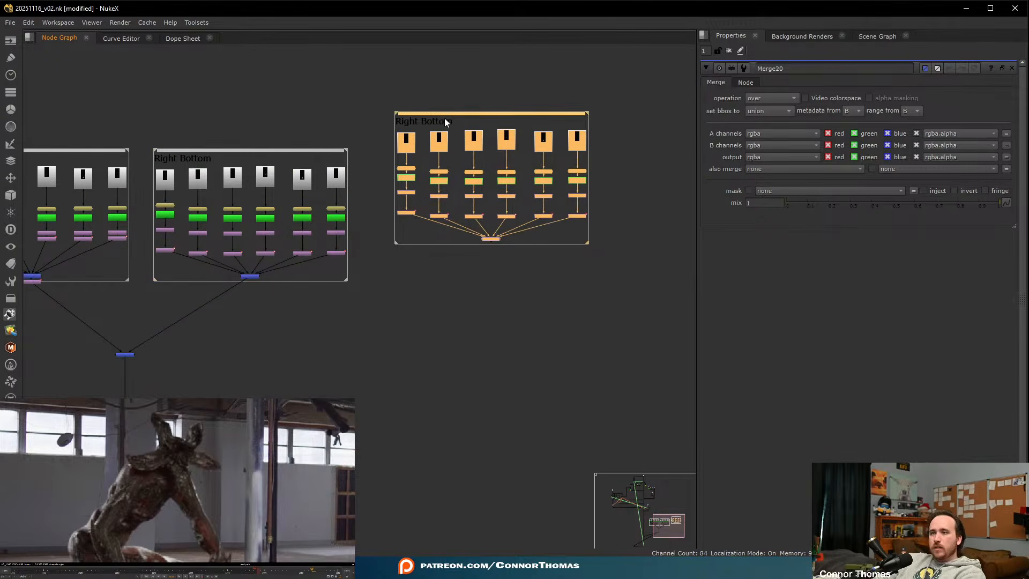
left_click(454, 109)
left_click_drag(451, 114, 416, 149)
- Label the duplicated backdrop "Left Top"
double_click(416, 149)
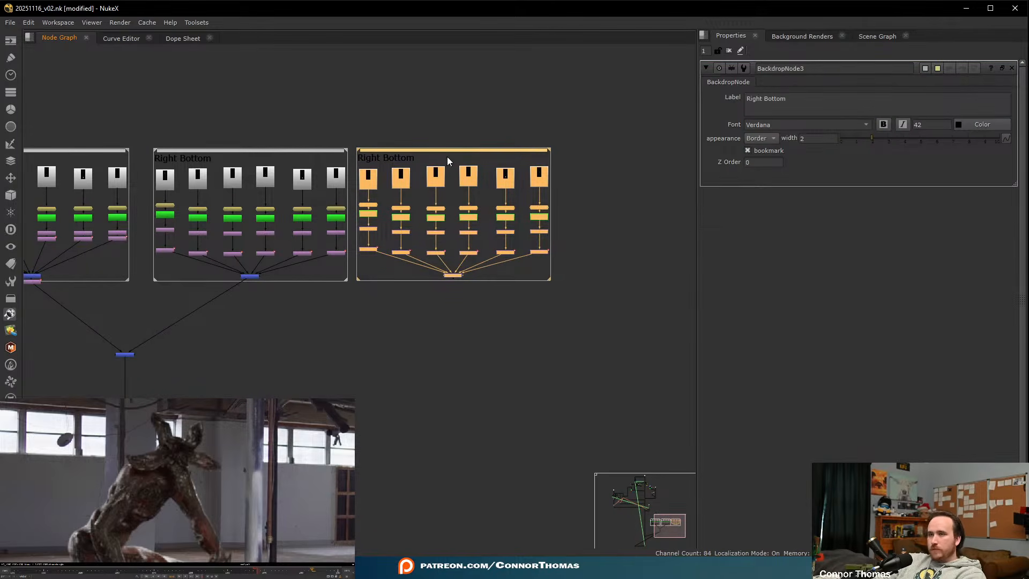
left_click(759, 99)
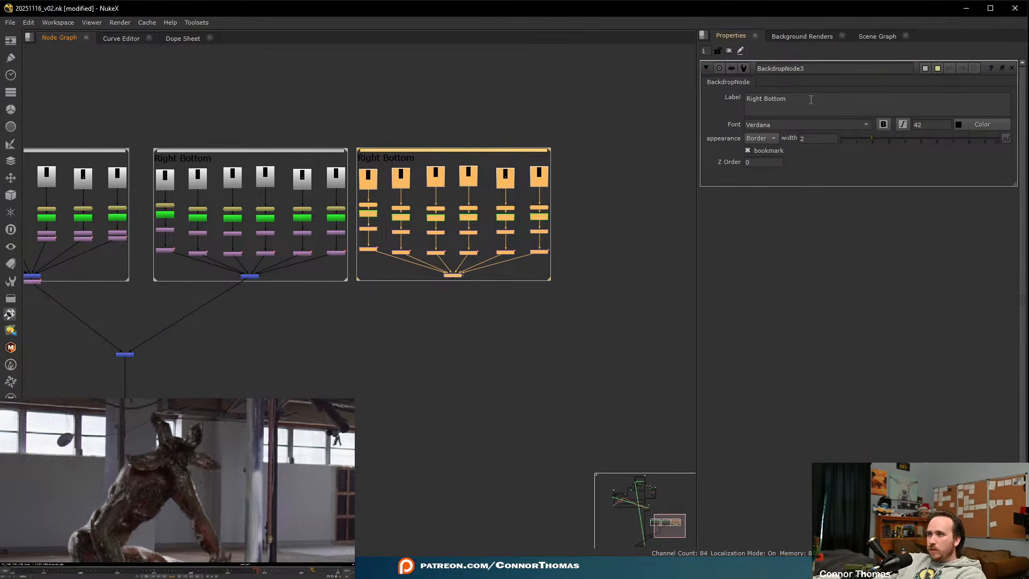
key("ctrl+a")
type("Left")
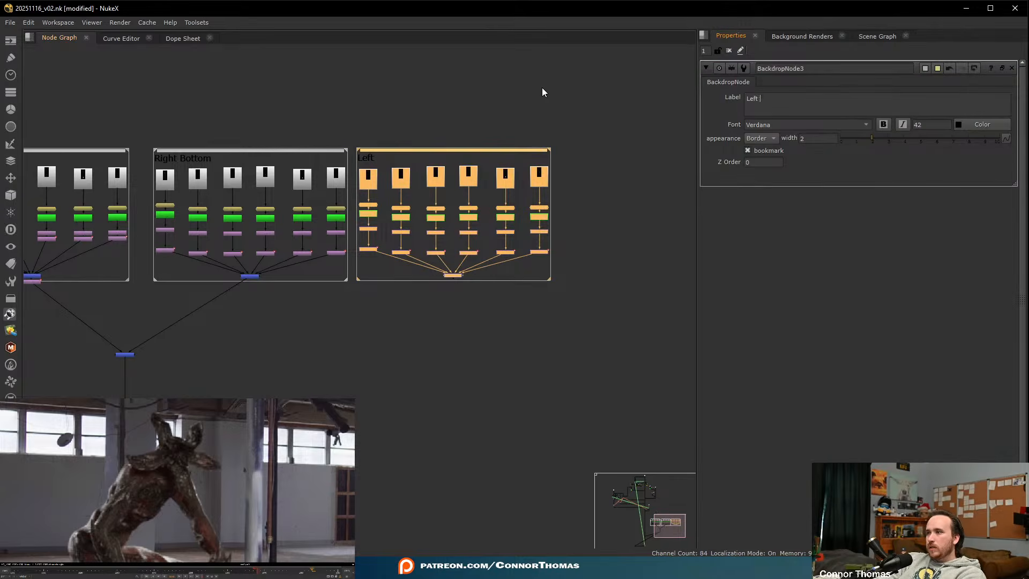
left_click(459, 318)
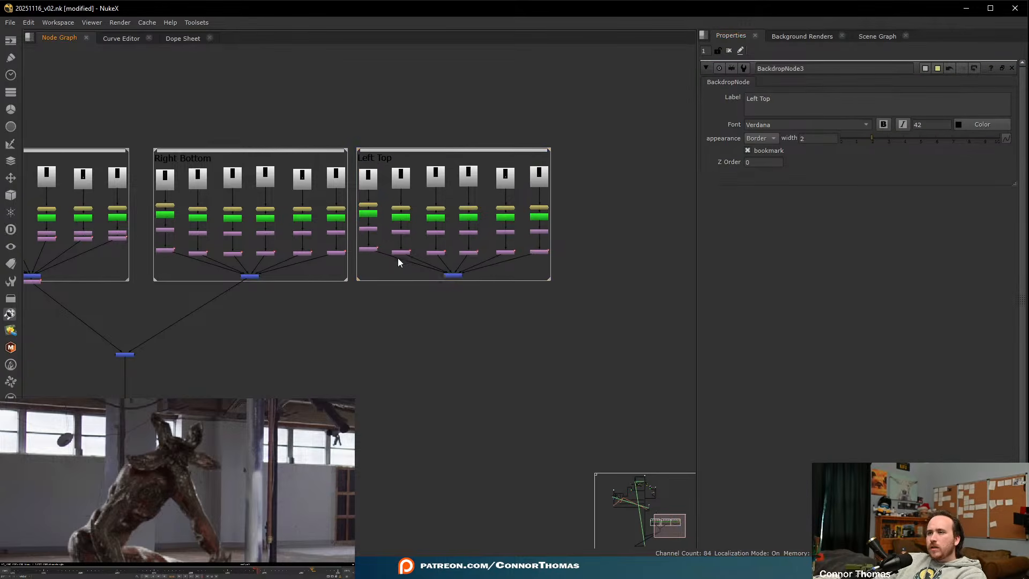
- Rewire the ColorCorrect's input to the Left Top group's Merge
middle_click_drag(398, 259, 224, 296)
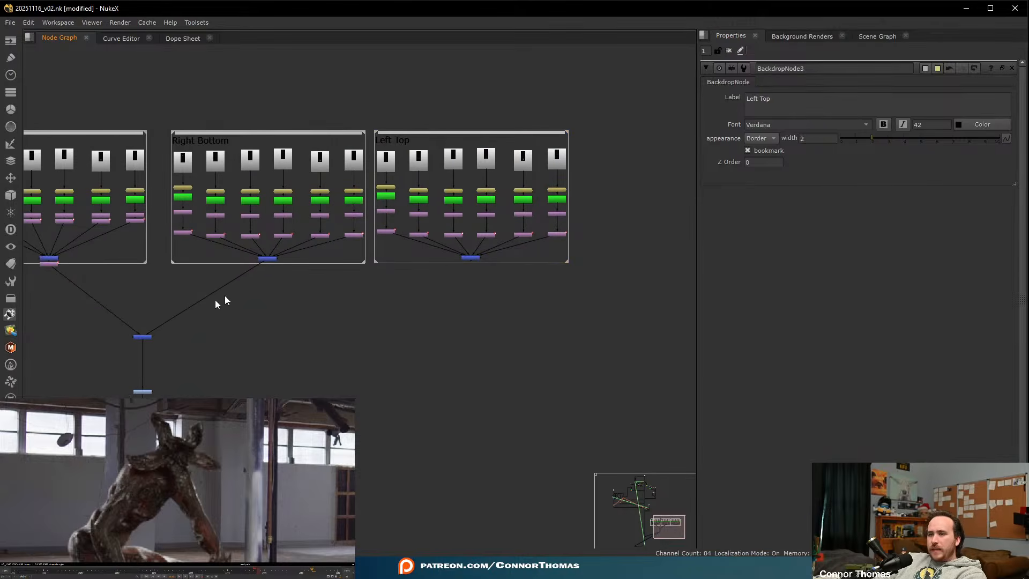
left_click_drag(146, 347, 470, 259)
left_click(143, 391)
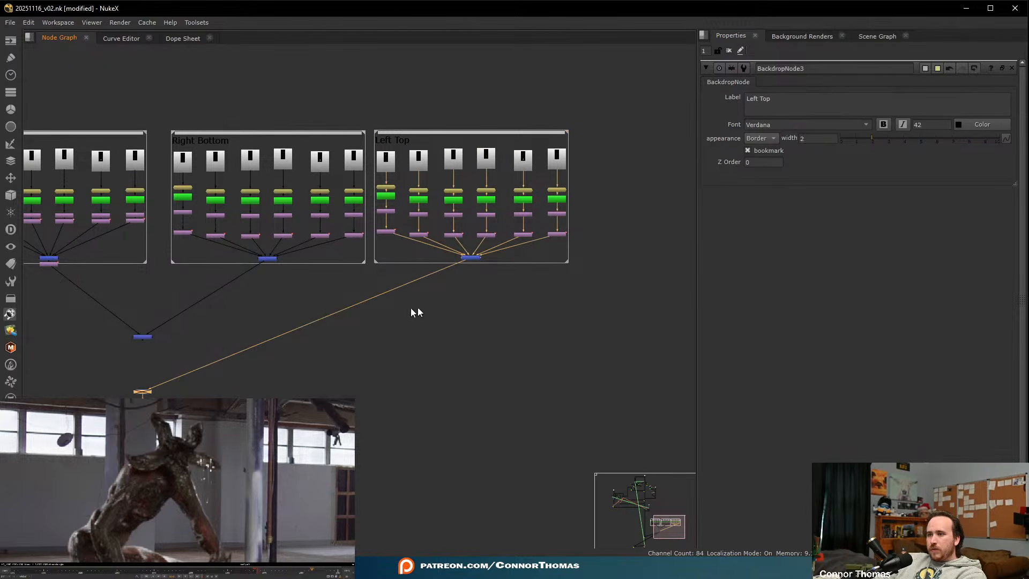
- In Tracker2, enable translation for the left-tp track and disable it for left-bt
middle_click_drag(200, 113, 411, 279)
scroll(300, 177, "up", 4)
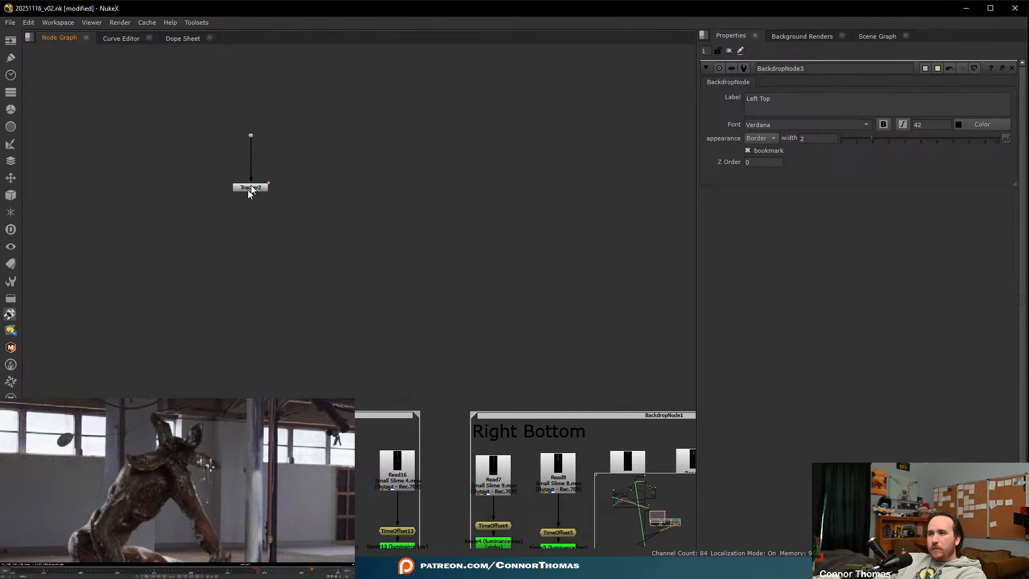
double_click(251, 188)
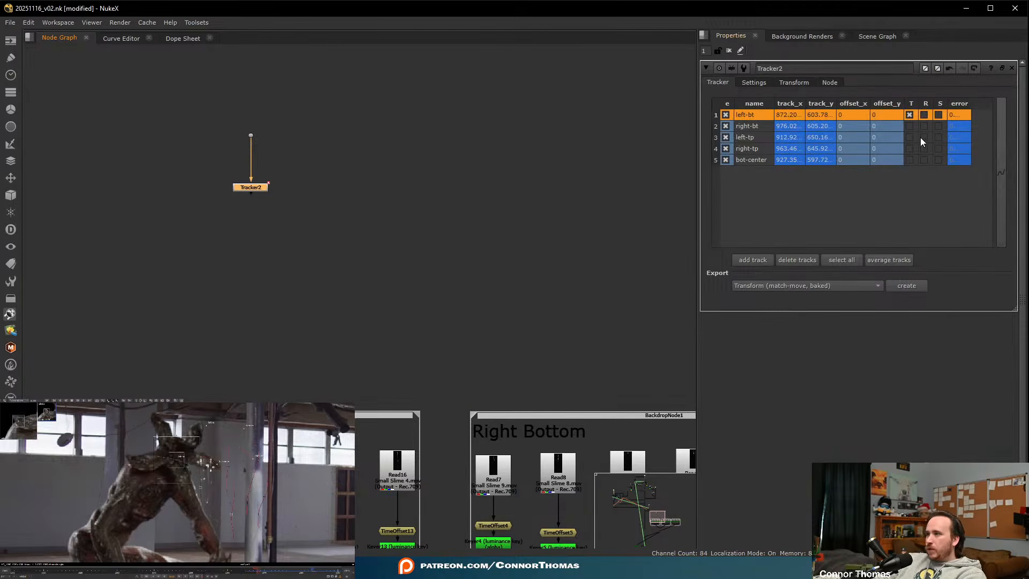
left_click(910, 137)
left_click(912, 114)
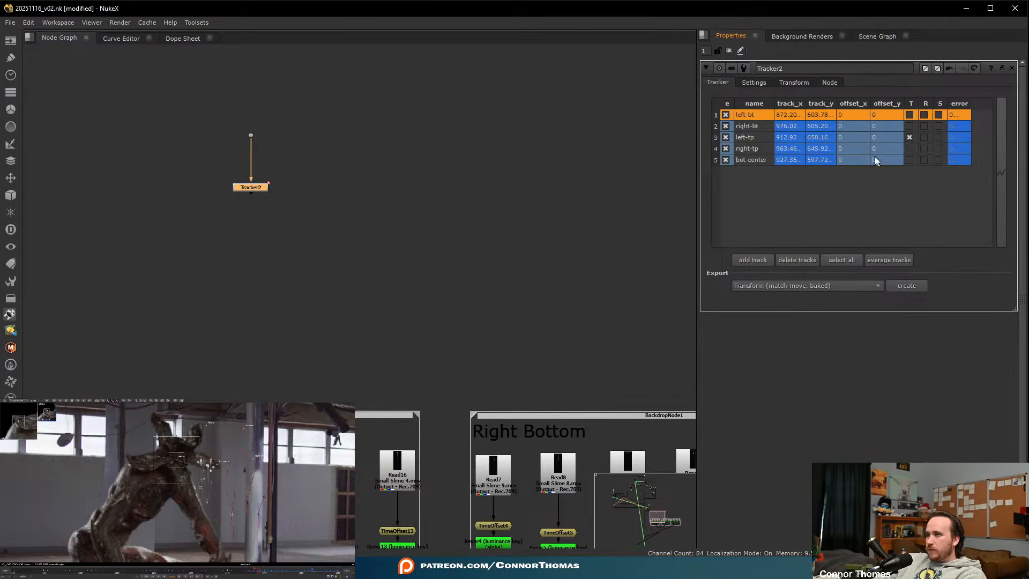
- Export the left-tp track as a baked match-move Transform and cut that node for reuse in the Left Top group
left_click(753, 138)
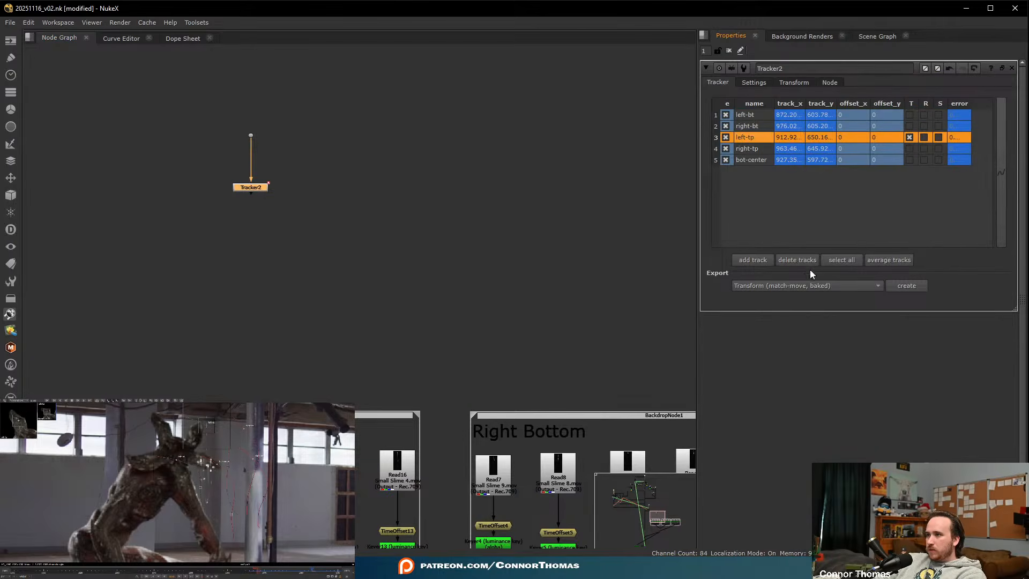
left_click(903, 286)
middle_click_drag(373, 249, 144, 82)
left_click_drag(142, 82, 268, 157)
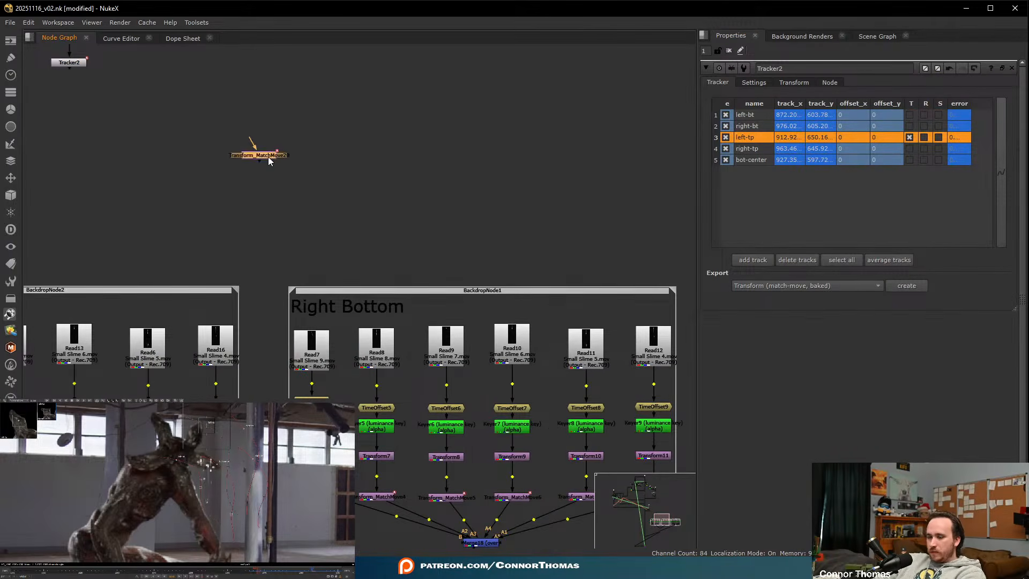
key("ctrl+x")
- Replace the match-move node under Transform23 in the Left Top group with the left-tp match-move
middle_click_drag(320, 253, 182, 105)
scroll(176, 324, "up", 3)
middle_click_drag(167, 346, 247, 251)
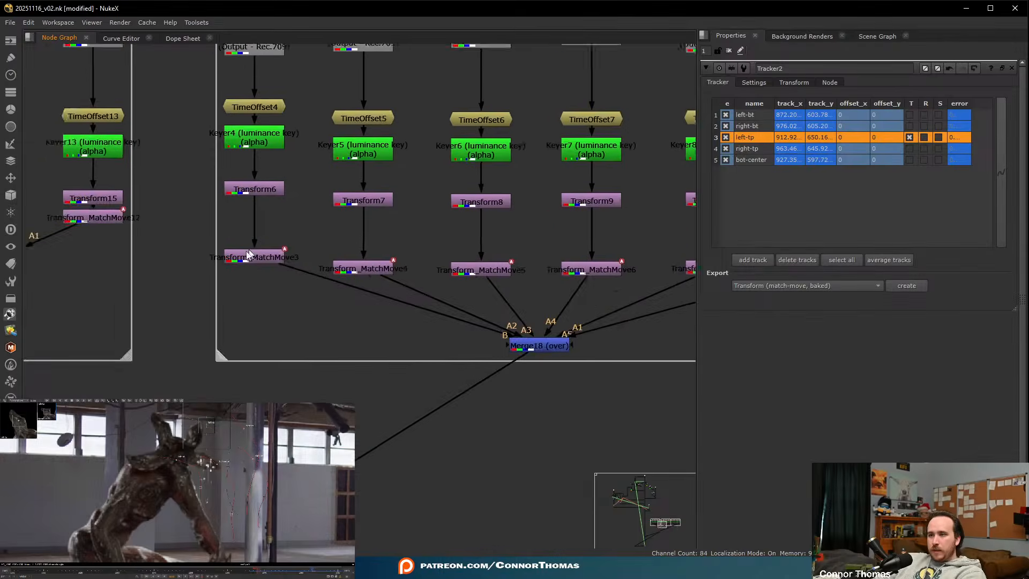
scroll(248, 254, "down", 5)
scroll(391, 269, "up", 4)
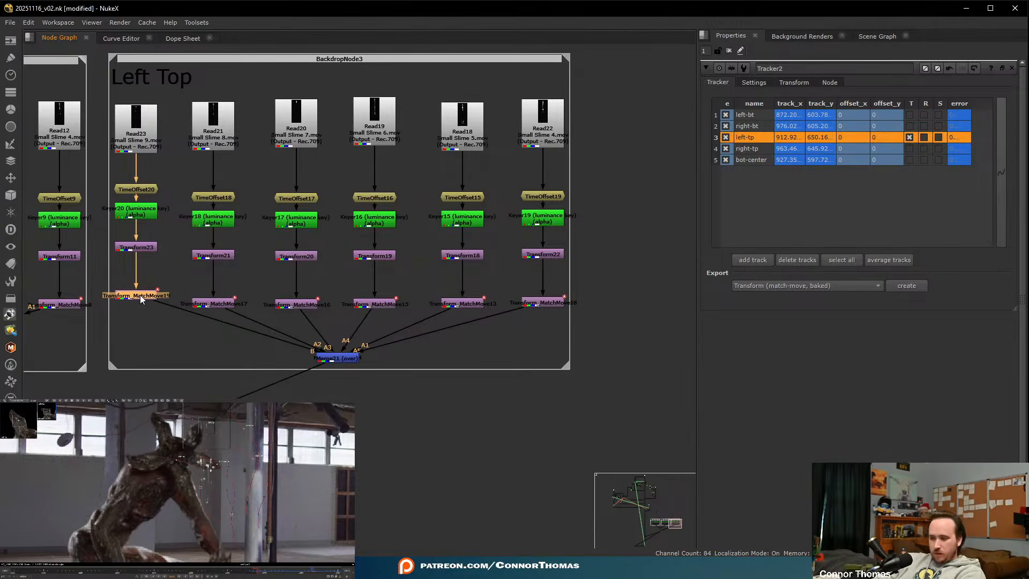
key("ctrl+x")
key("ctrl+v")
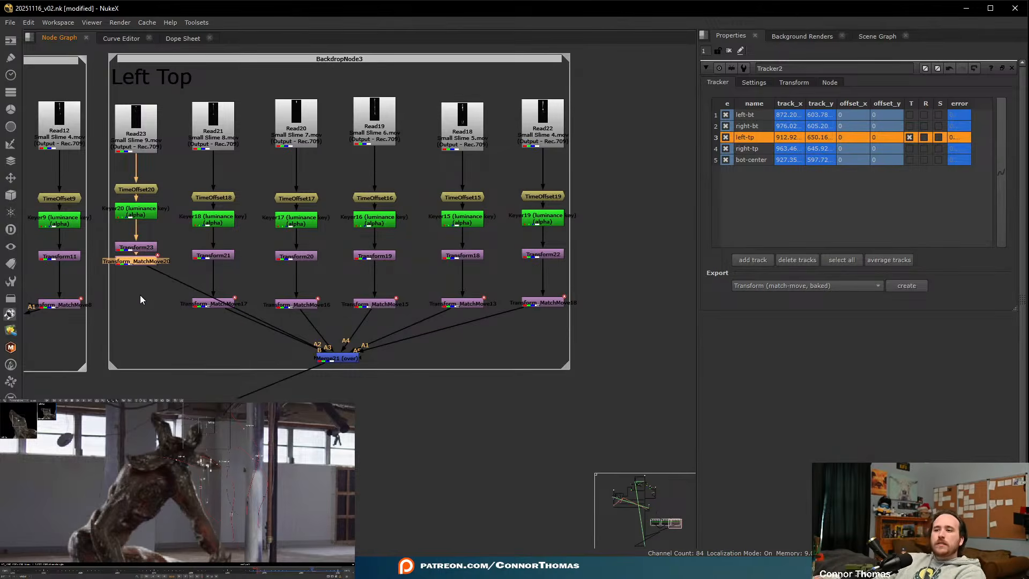
- Replace the match-move nodes under Transform21 and Transform20 with copies of the left-tp match-move
left_click(209, 305)
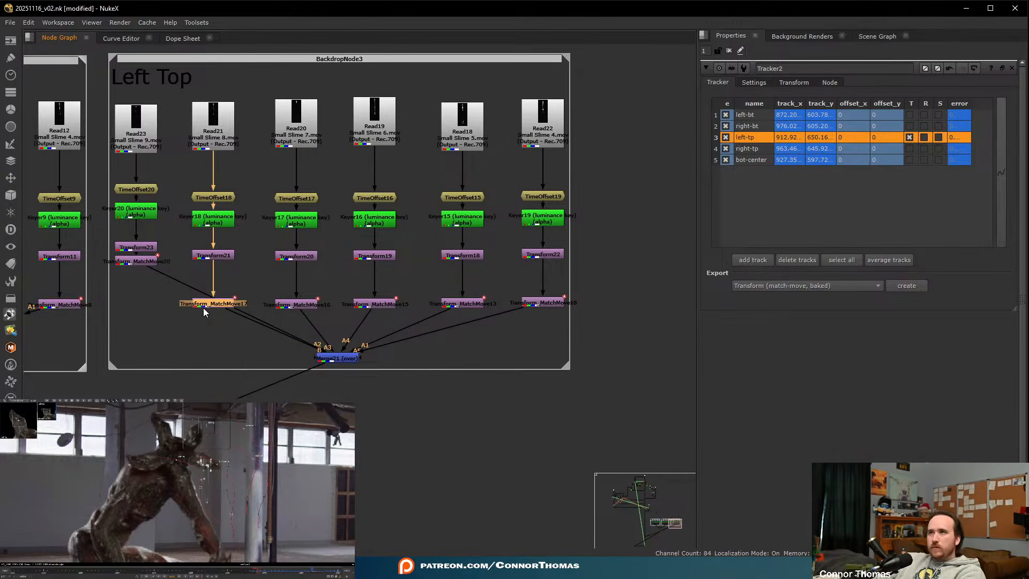
key("ctrl+x")
key("ctrl+v")
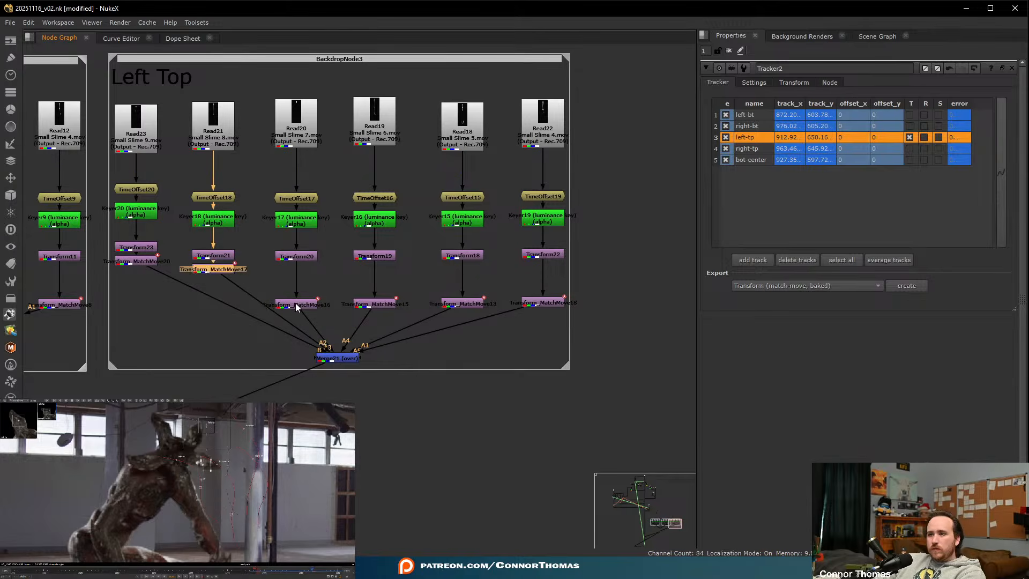
left_click(294, 305)
key("ctrl+x")
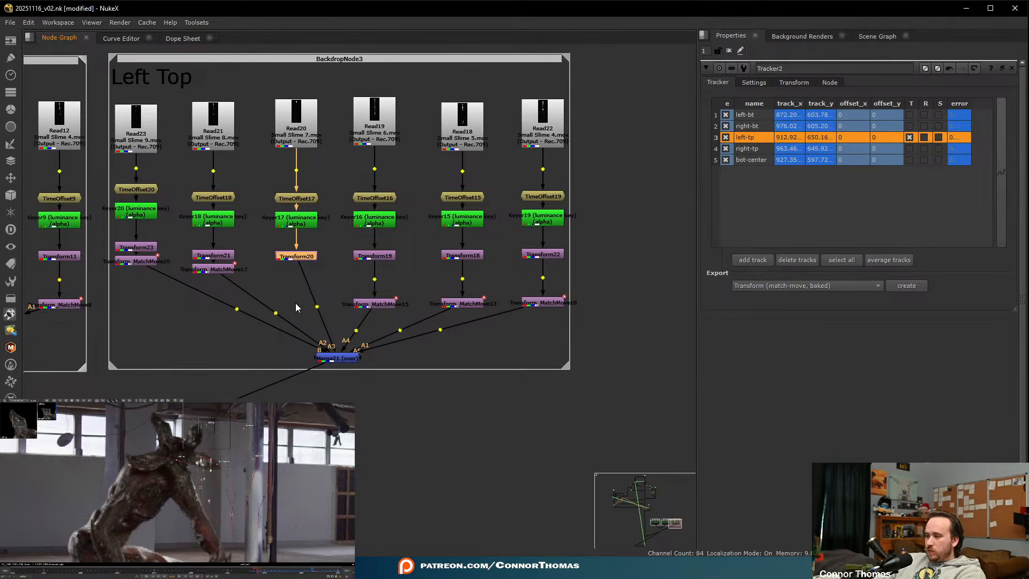
key("ctrl+v")
- Replace the match-move nodes under Transform19, Transform18 and Transform22 with the left-tp match-move, and clear the open node properties
left_click(376, 305)
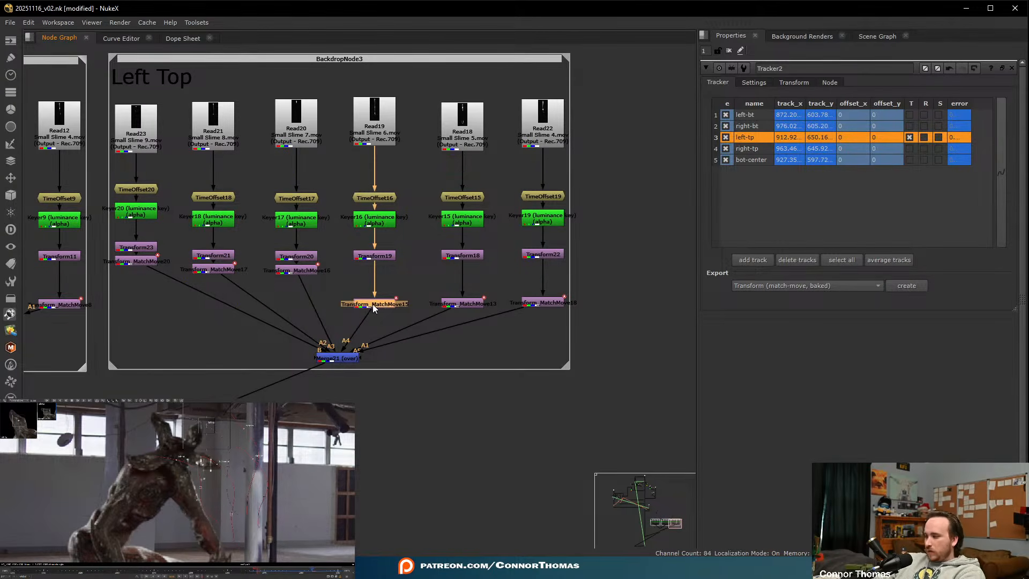
key("ctrl+x")
key("ctrl+v")
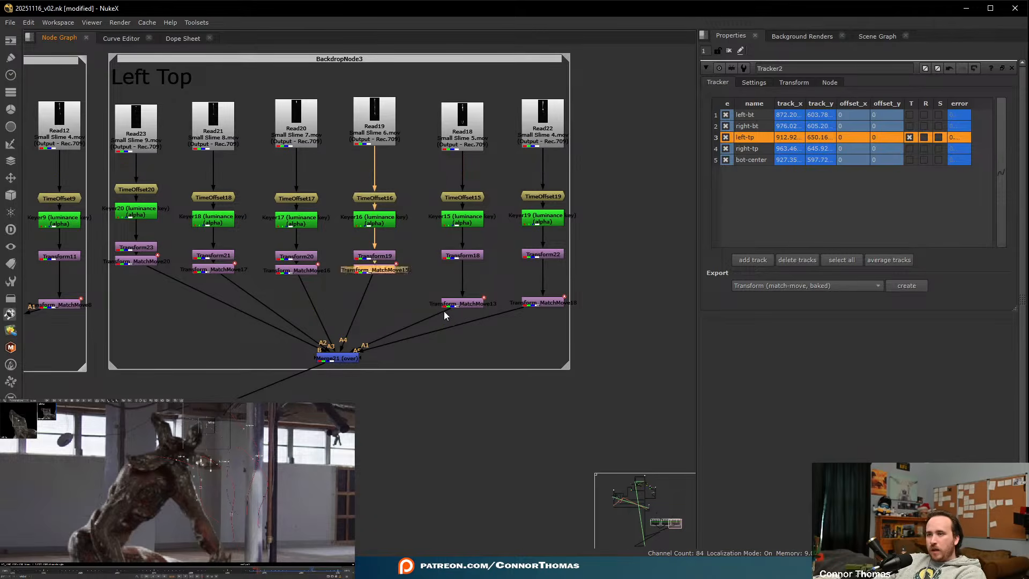
left_click(456, 305)
key("ctrl+x")
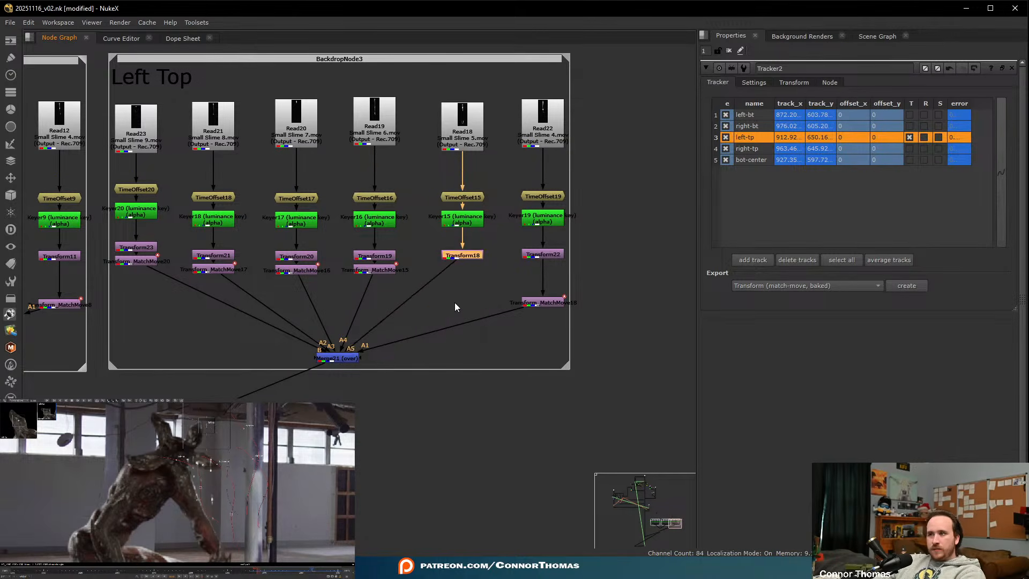
key("ctrl+v")
left_click(558, 303)
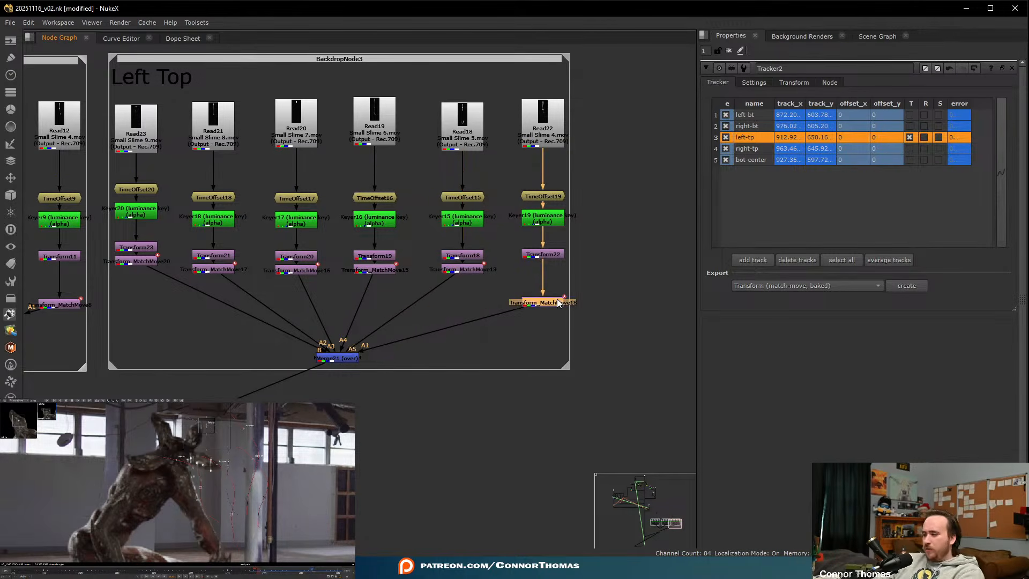
key("ctrl+x")
key("ctrl+v")
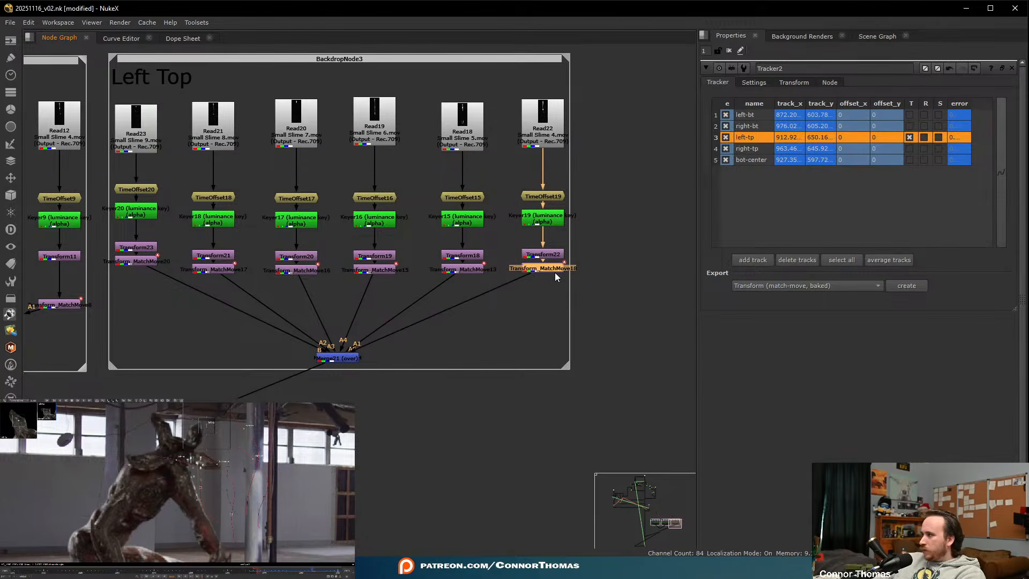
left_click(729, 51)
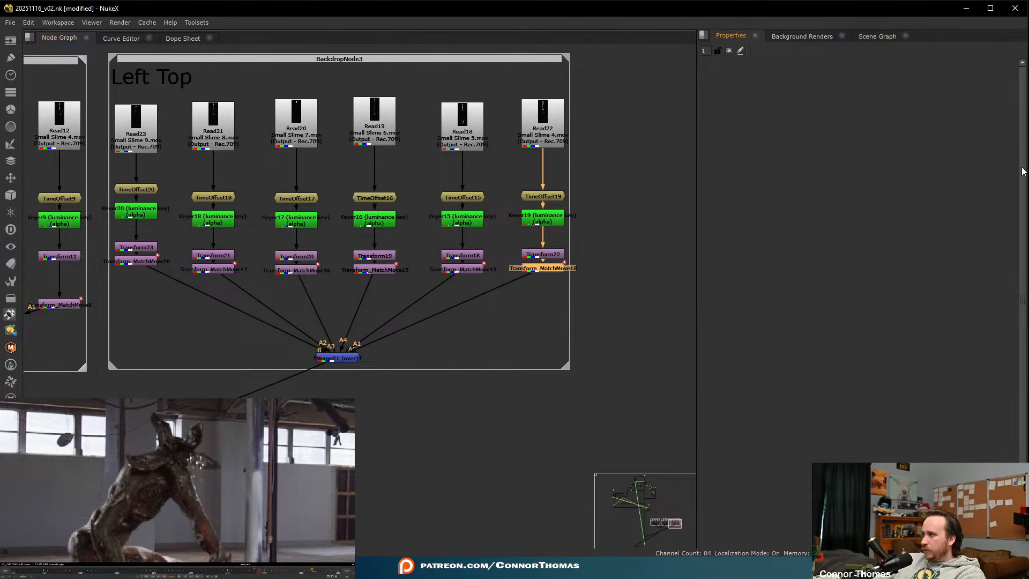
- Reposition Transform23's slime drip onto the creature's upper left area, at translate x about 411, y about -532
scroll(191, 258, "up", 3)
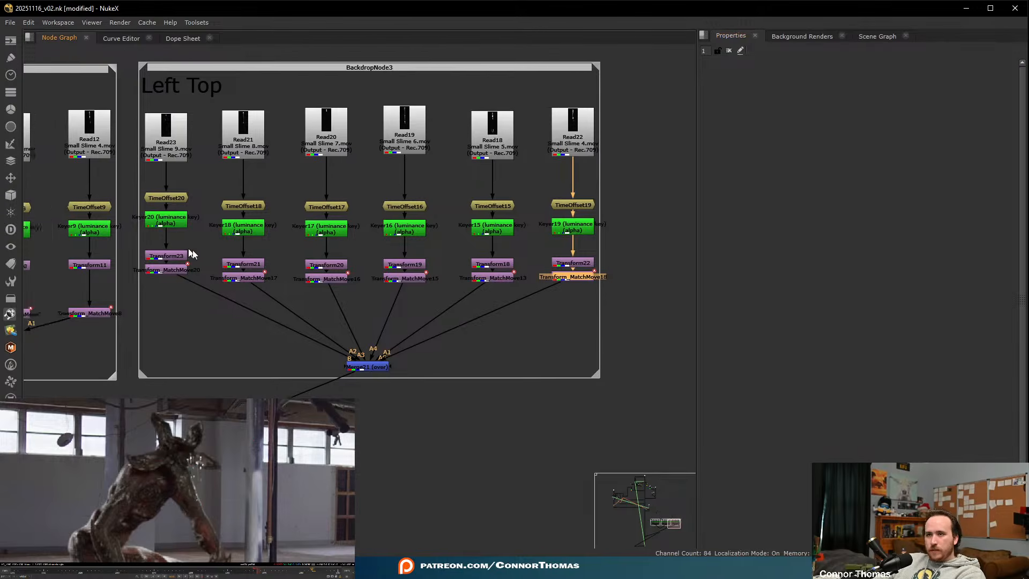
double_click(181, 266)
left_click_drag(182, 266, 188, 268)
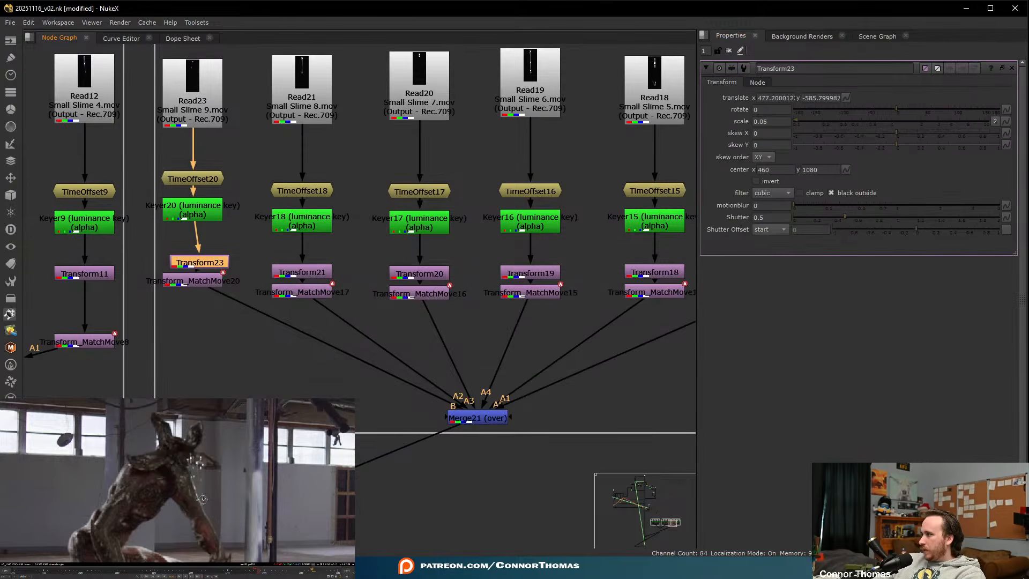
left_click_drag(203, 499, 154, 460)
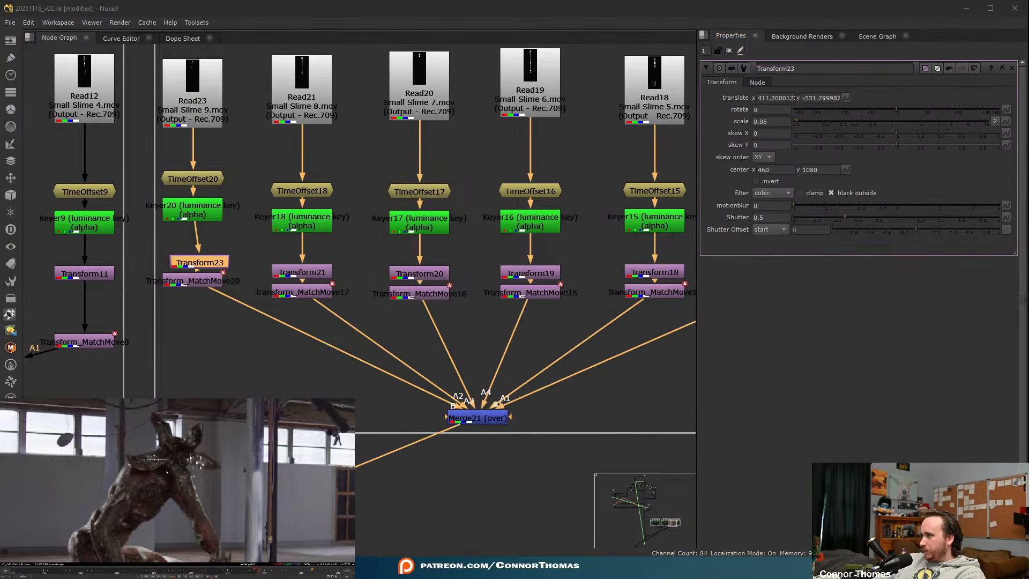
- Reposition the Transform21 and Transform20 slime drips onto the creature's upper left area, at translate about 425, -532 and 422, -517
left_click_drag(210, 270, 199, 265)
left_click(302, 272)
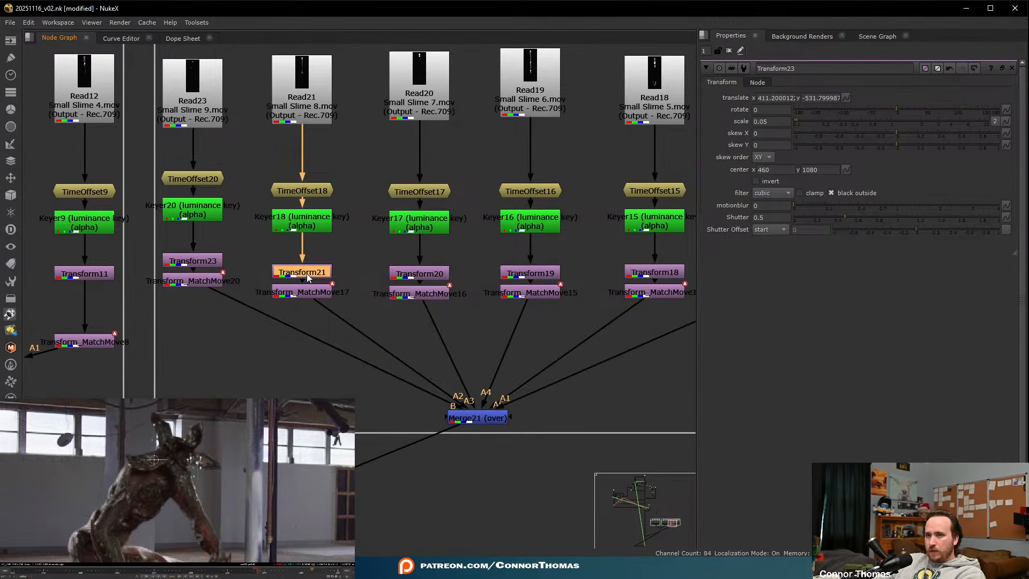
left_click_drag(190, 489, 165, 460)
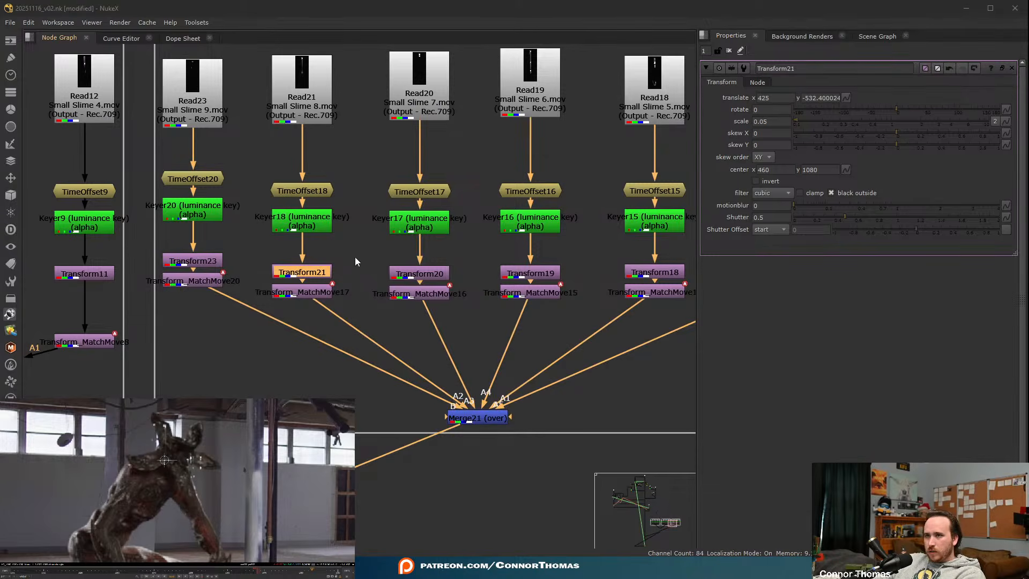
left_click(406, 275)
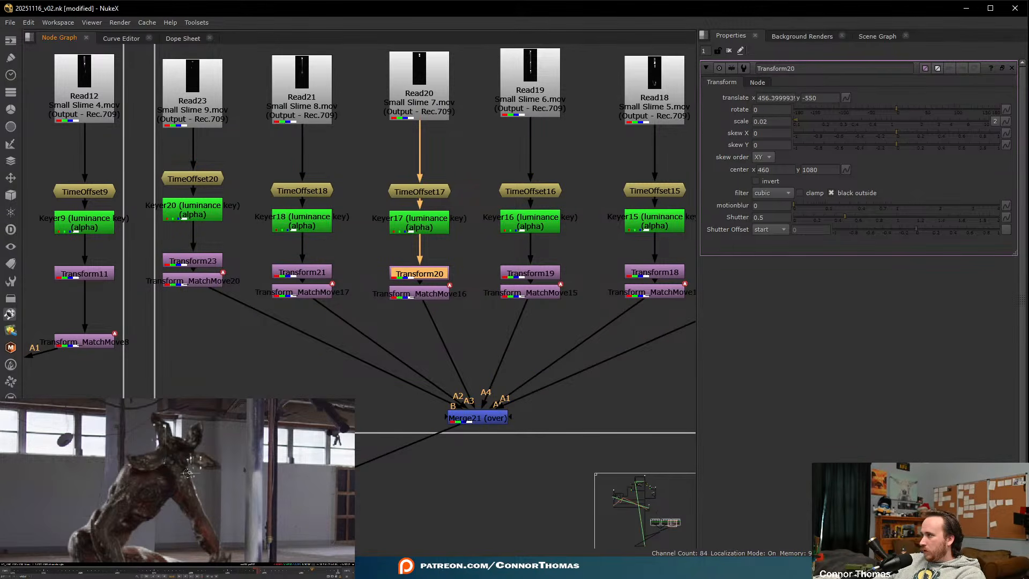
left_click_drag(187, 473, 162, 449)
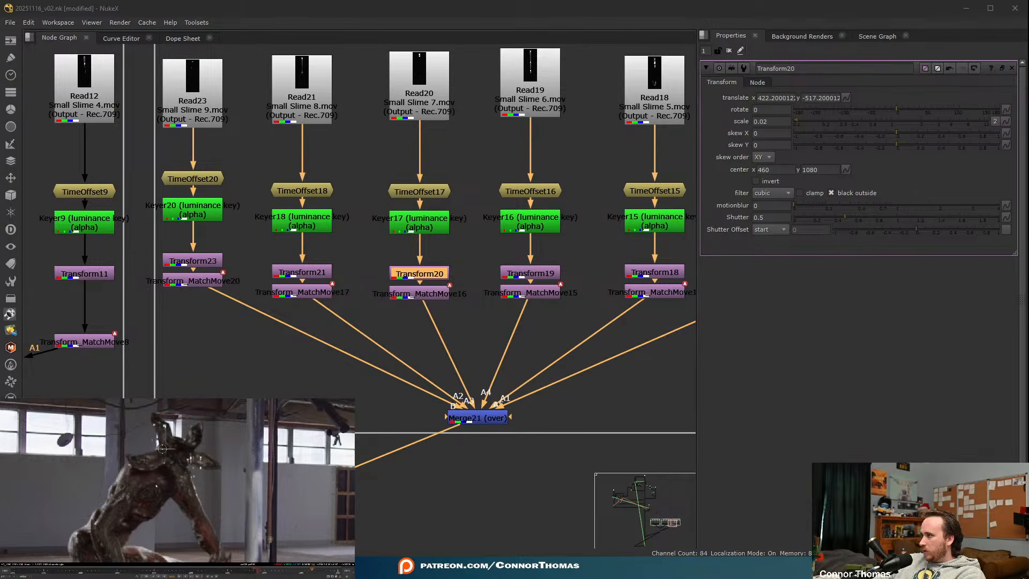
- Reposition the Transform19 and Transform18 slime drips onto the creature's upper left area, at translate about 418, -505 and 430, -511
left_click(531, 273)
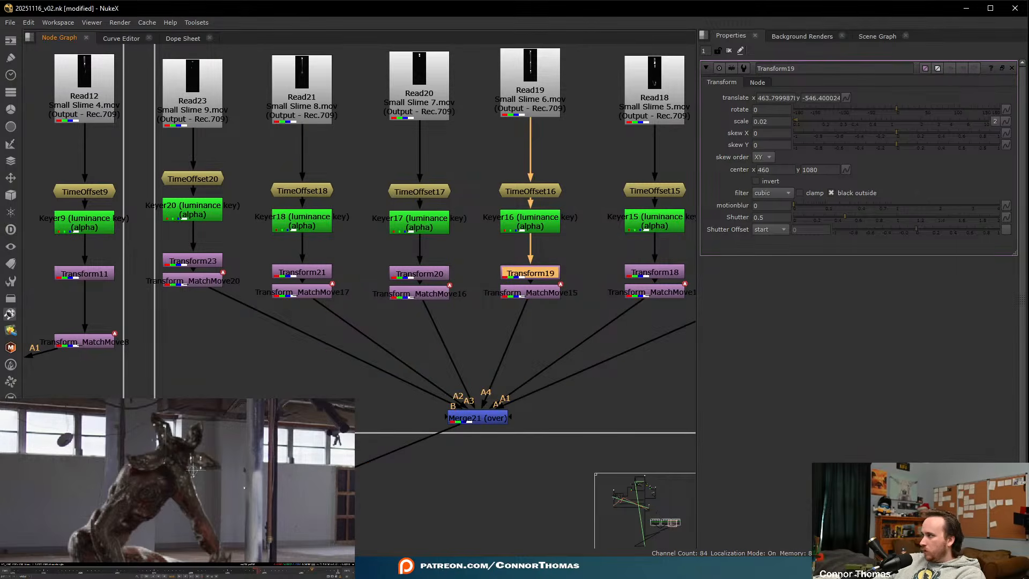
left_click_drag(193, 470, 160, 440)
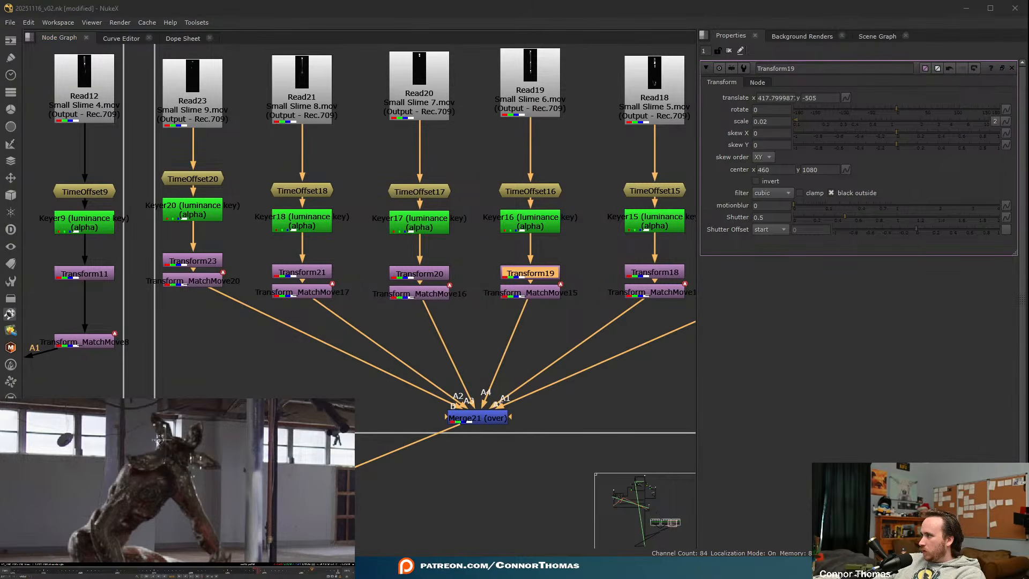
left_click(639, 276)
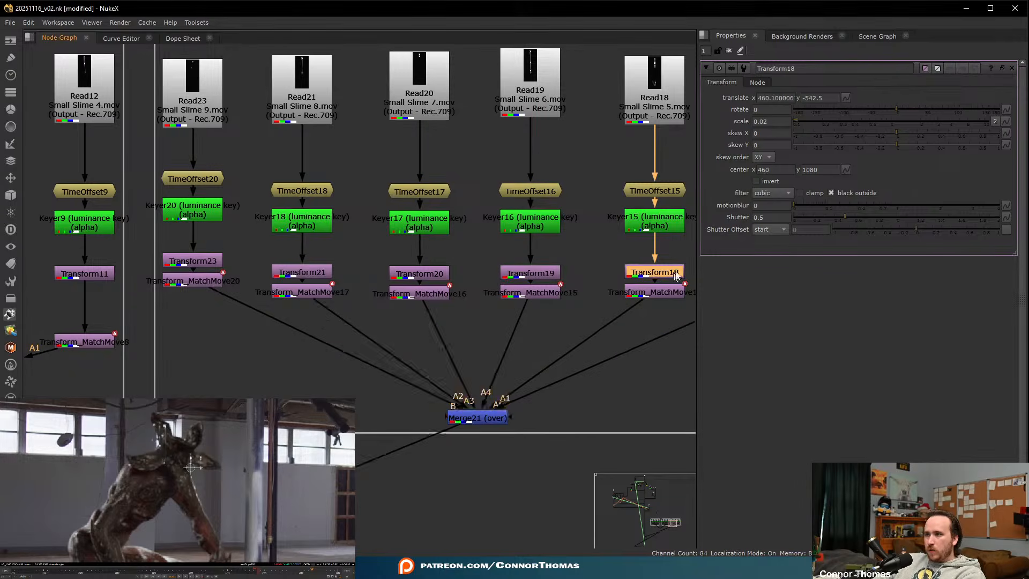
middle_click_drag(639, 276, 418, 265)
left_click_drag(190, 468, 168, 444)
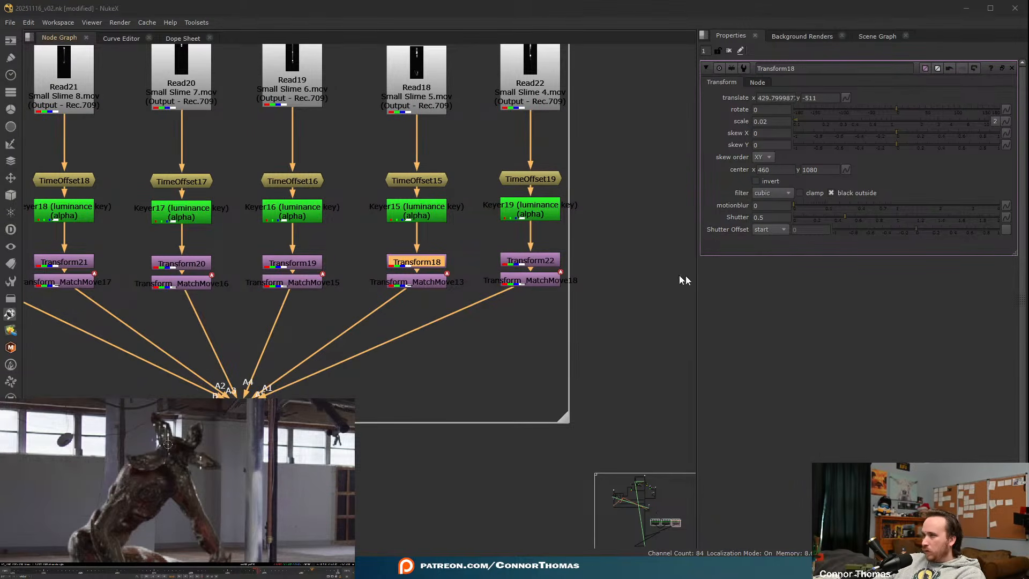
- Reposition Transform22's slime drip to translate x 421, y -508, and clear the open node properties
left_click(531, 261)
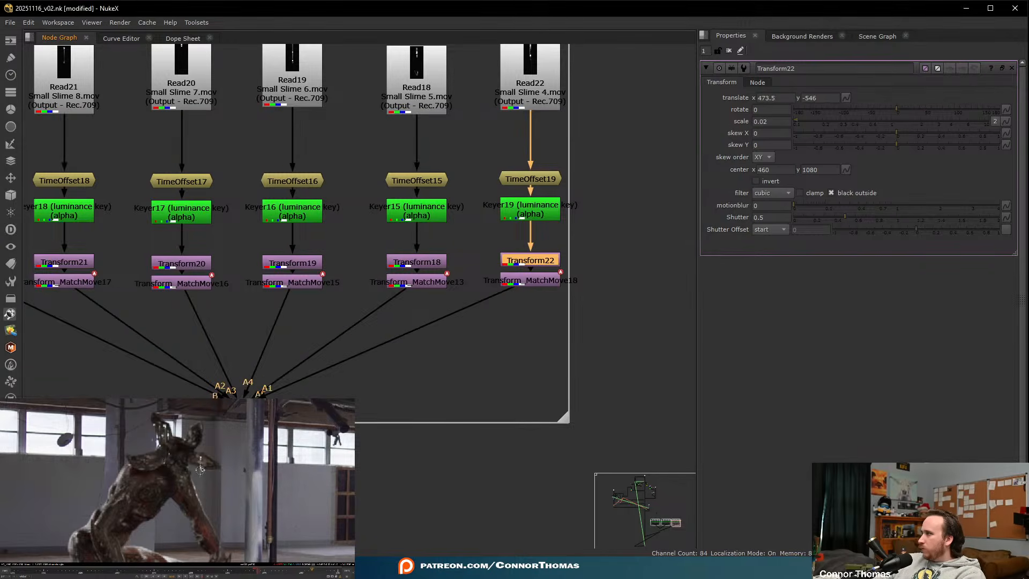
left_click_drag(200, 470, 161, 442)
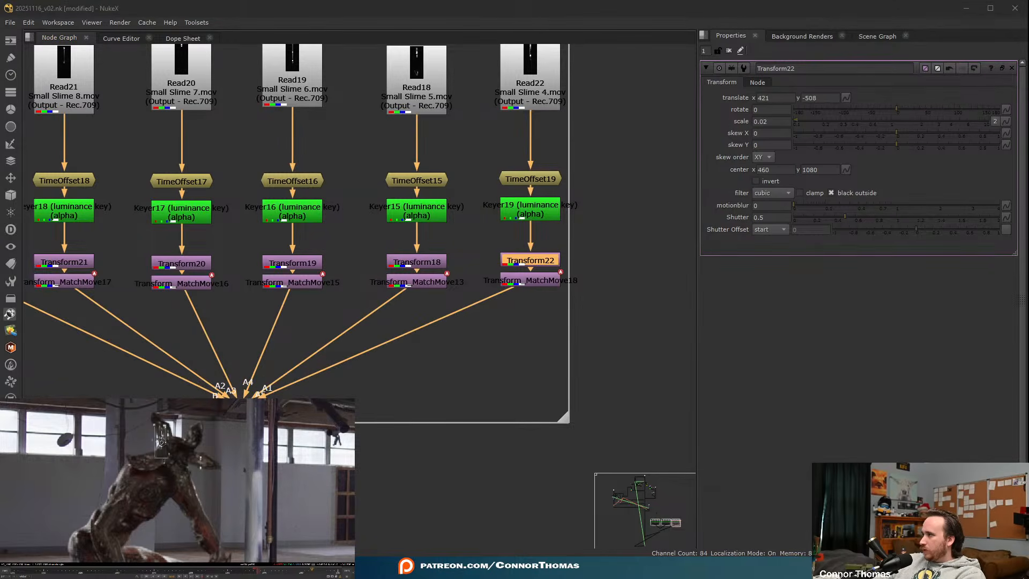
left_click(729, 50)
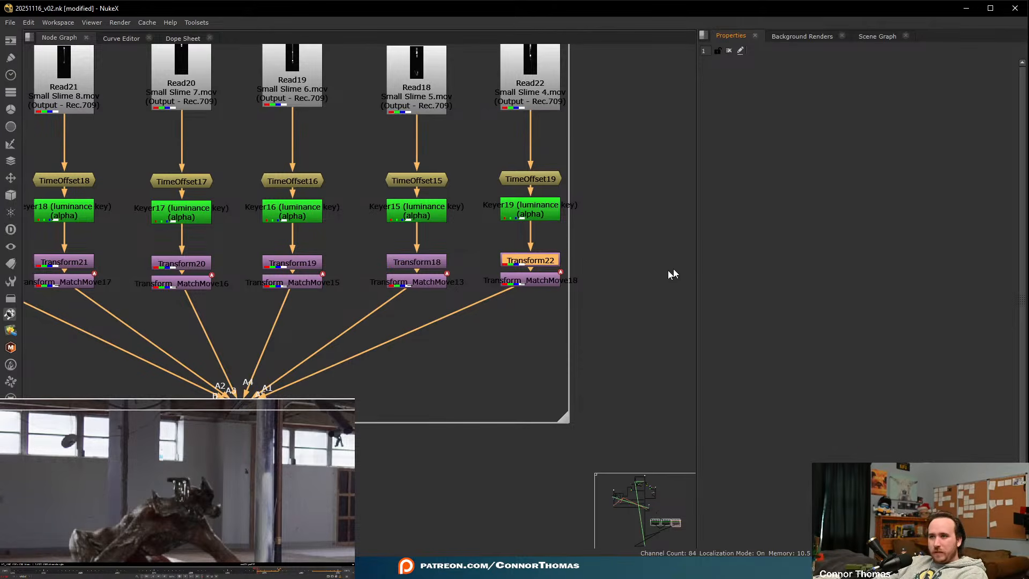
- Re-enable the three disabled nodes chained below the Left Top group's merge
scroll(320, 299, "down", 10)
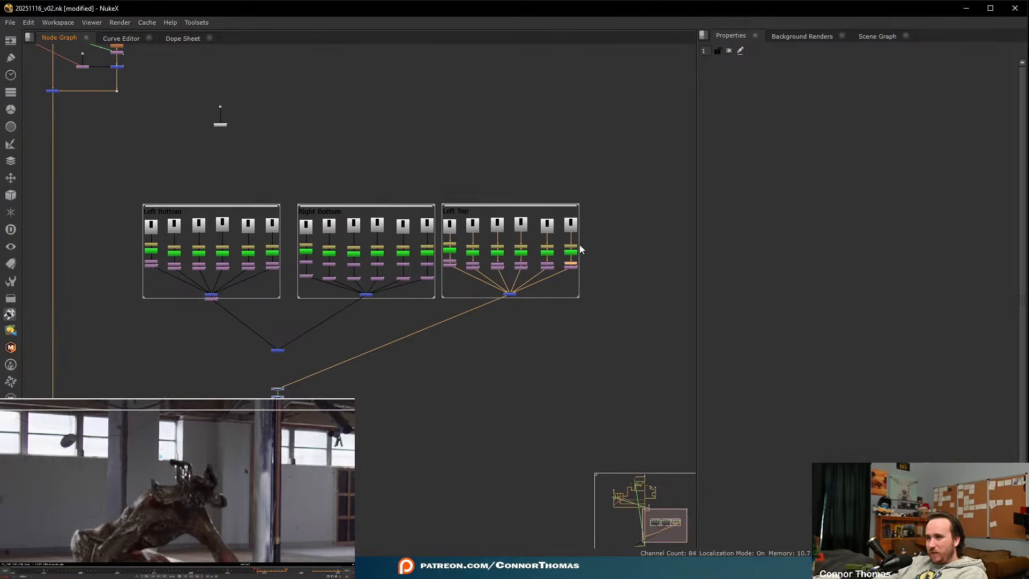
scroll(582, 250, "up", 8)
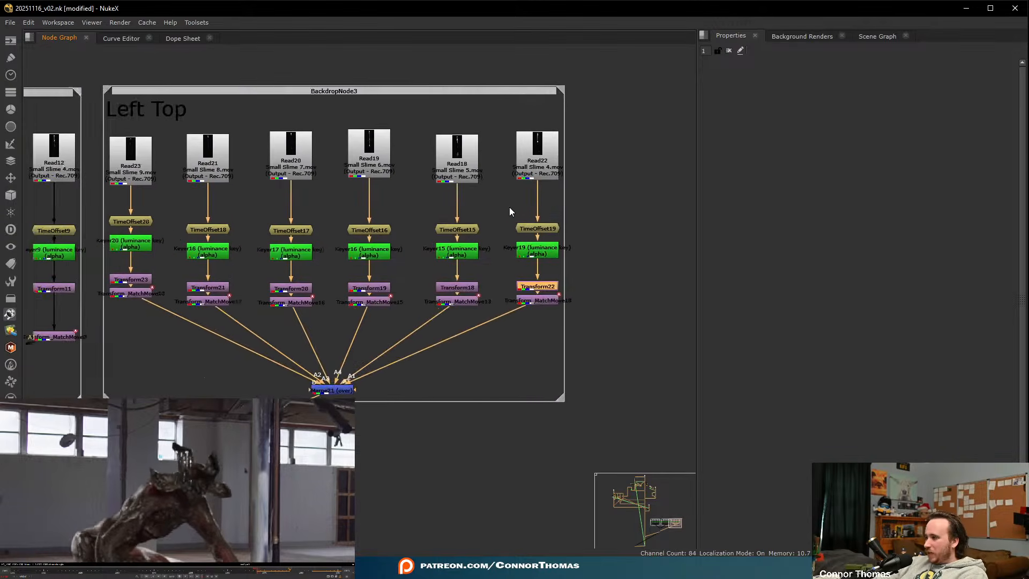
scroll(510, 207, "up", 2)
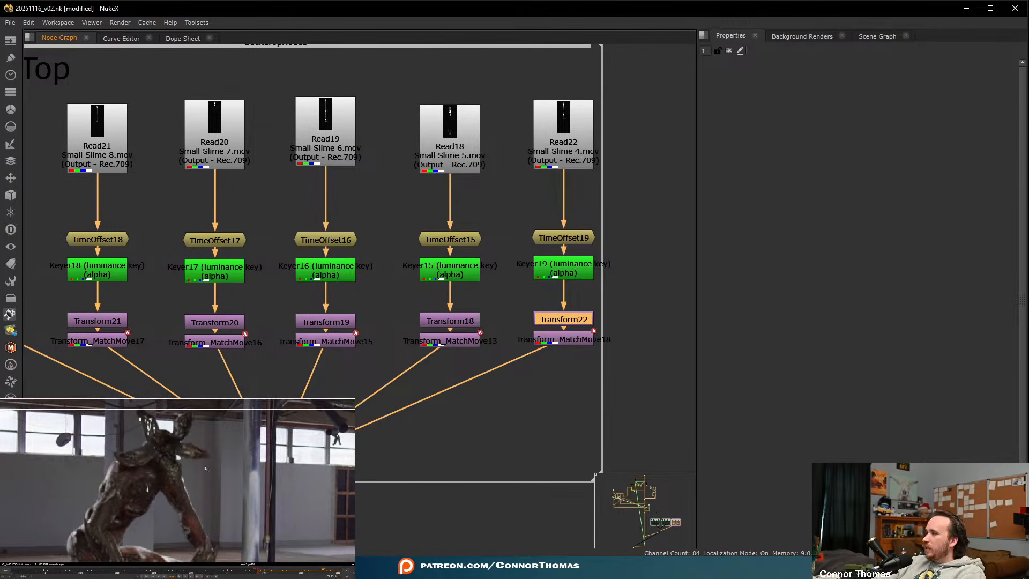
middle_click_drag(488, 257, 429, 262)
scroll(430, 262, "down", 8)
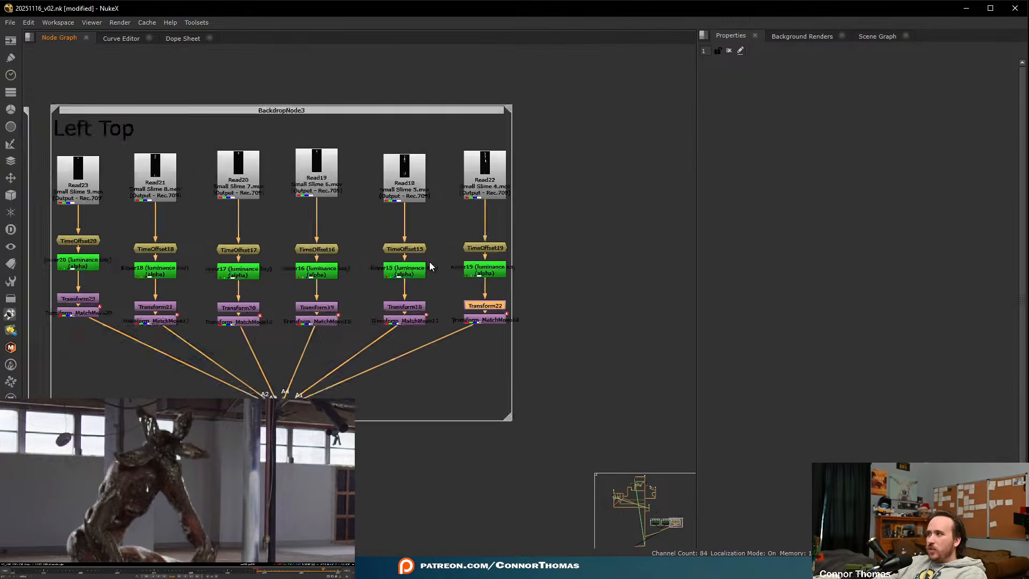
middle_click_drag(321, 407, 427, 249)
scroll(203, 324, "up", 3)
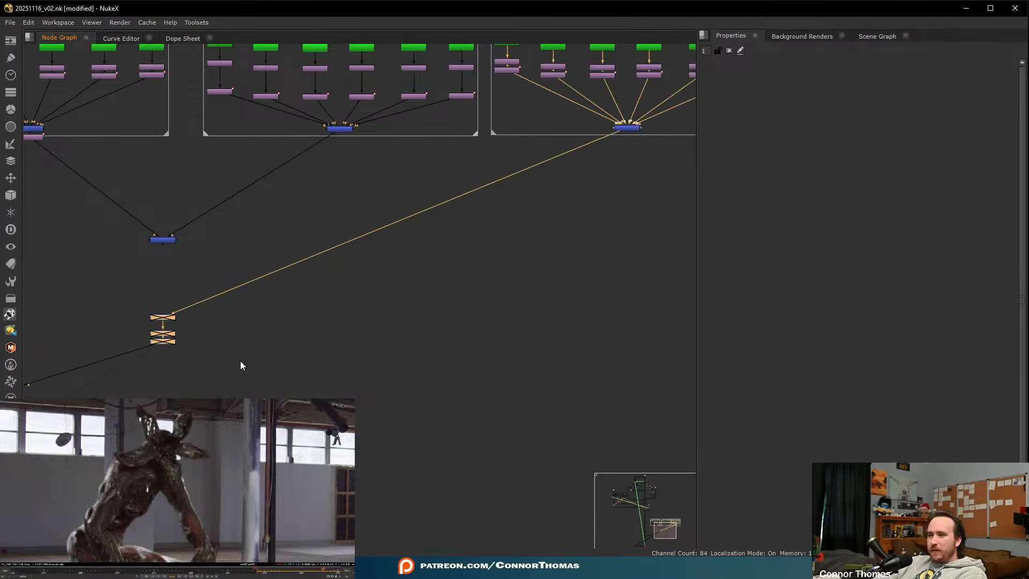
key("d")
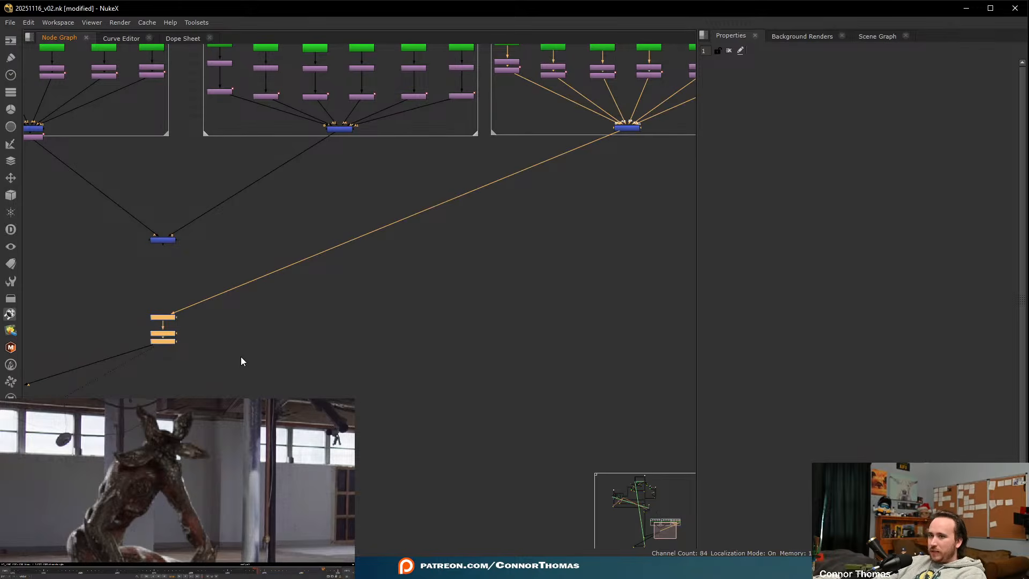
- Duplicate the Left Top backdrop with all its nodes and place the copy beside the original, aligned in the same row
middle_click_drag(501, 234, 288, 390)
scroll(288, 391, "down", 2)
scroll(462, 289, "up", 3)
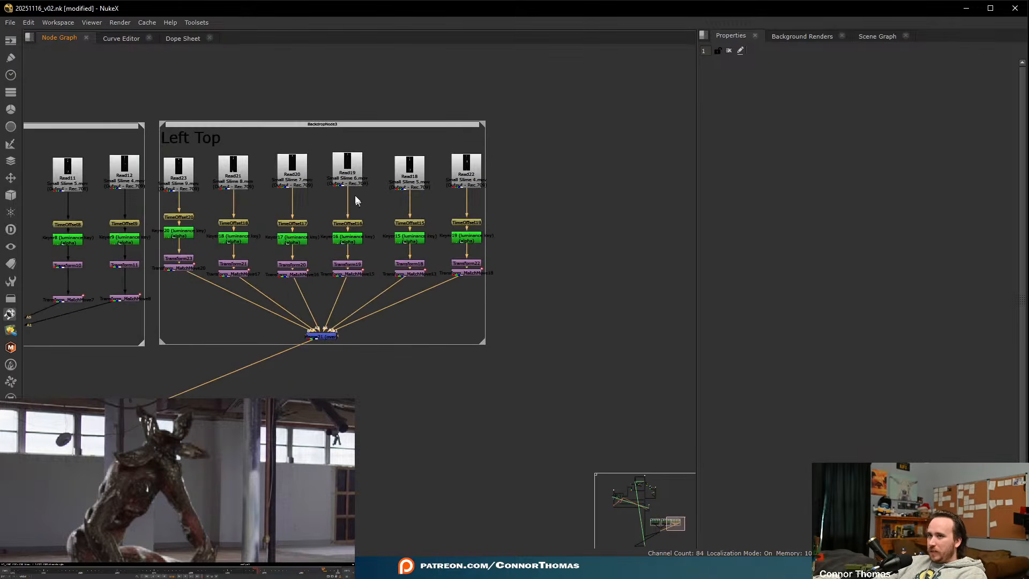
left_click(321, 124)
key("ctrl+c")
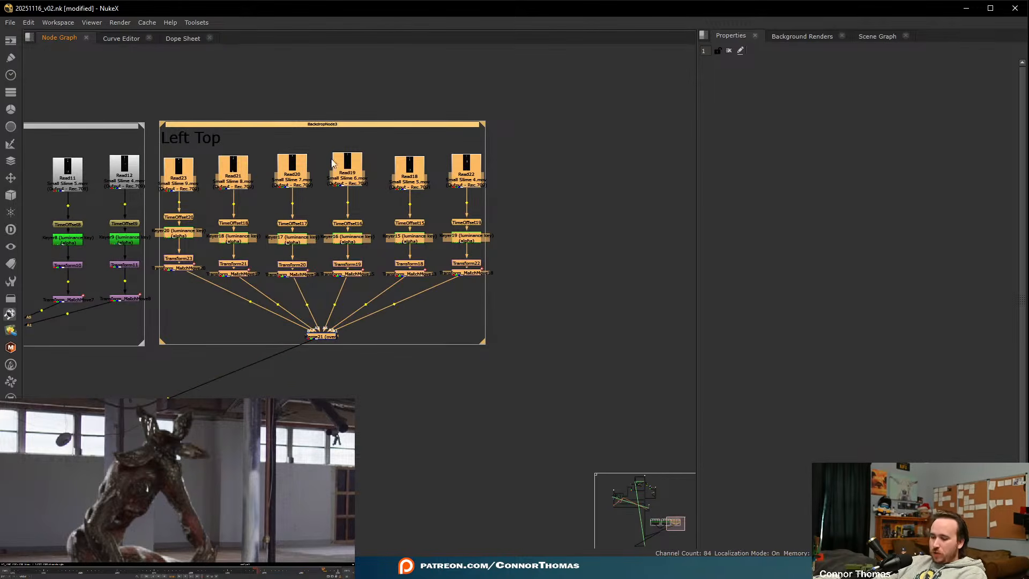
scroll(430, 240, "down", 4)
middle_click_drag(616, 183, 479, 157)
key("ctrl+v")
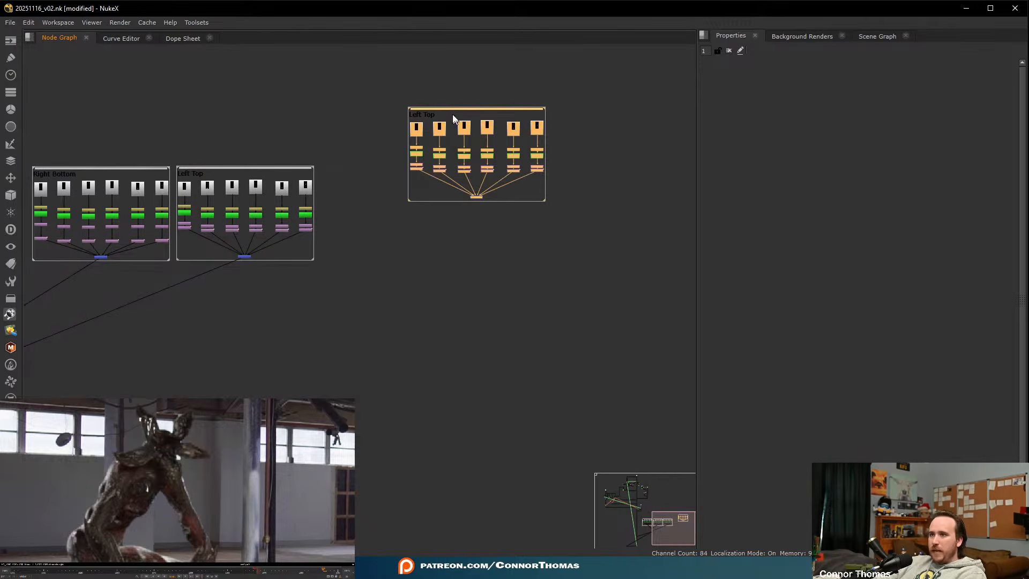
left_click_drag(452, 110, 366, 169)
left_click(387, 108)
scroll(363, 177, "up", 5)
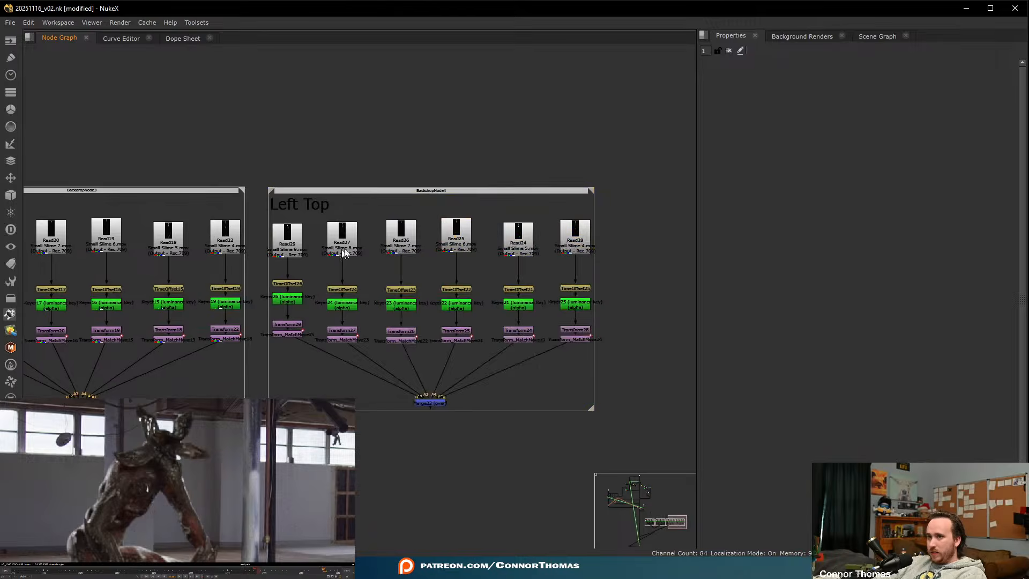
- Relabel the duplicated backdrop as Right Top
double_click(360, 216)
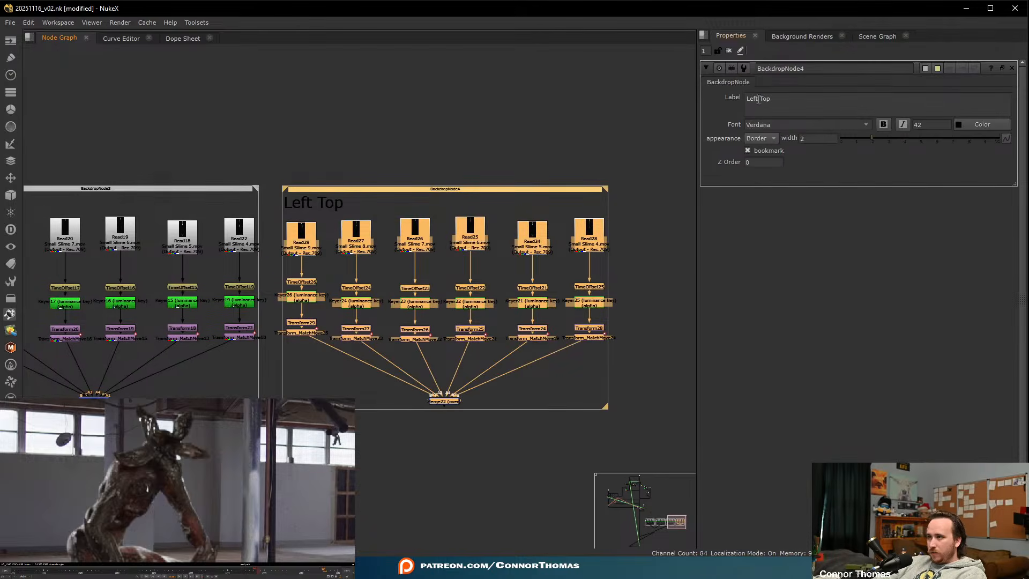
type("Rig")
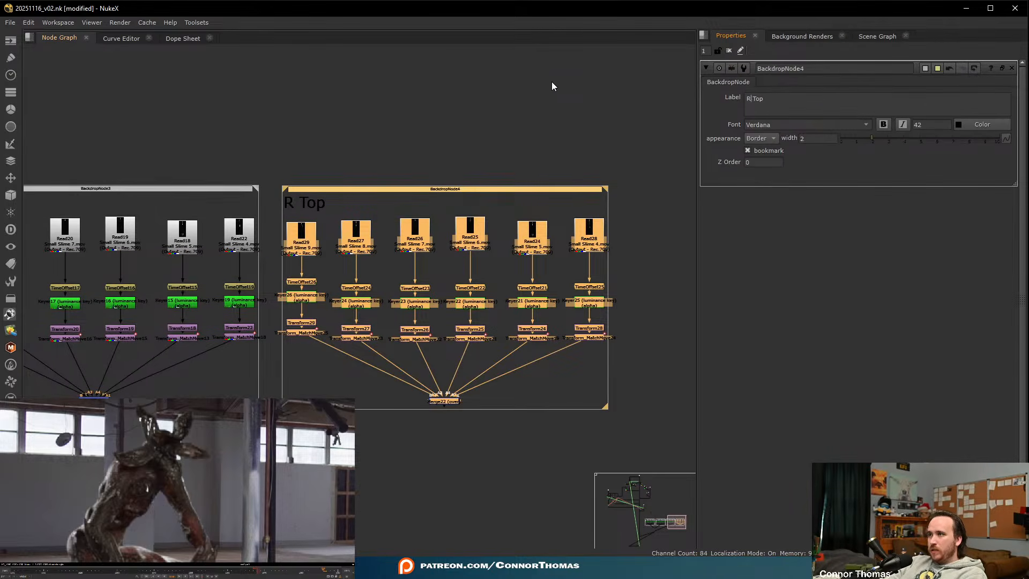
type("ht")
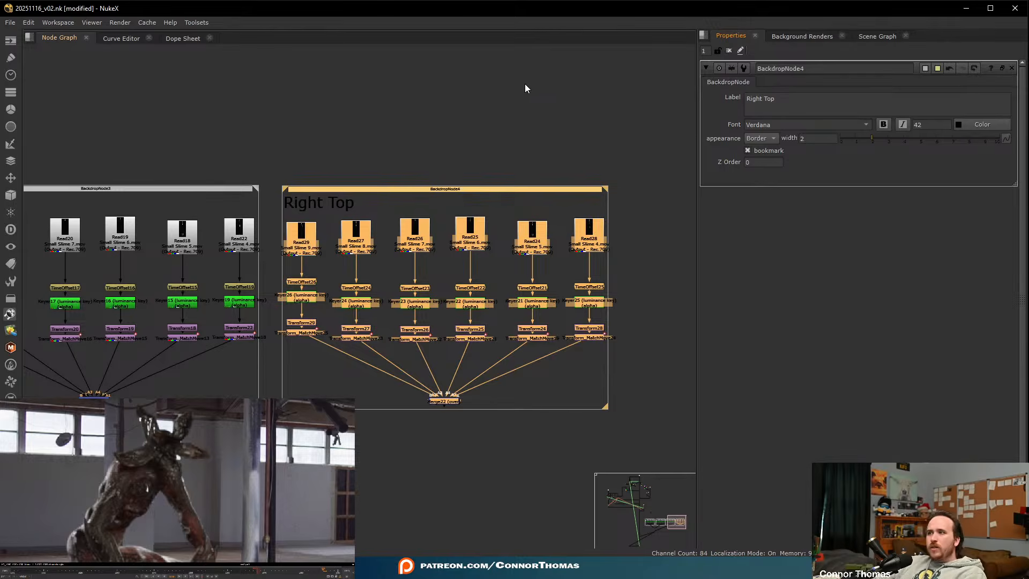
left_click(526, 86)
scroll(344, 133, "down", 3)
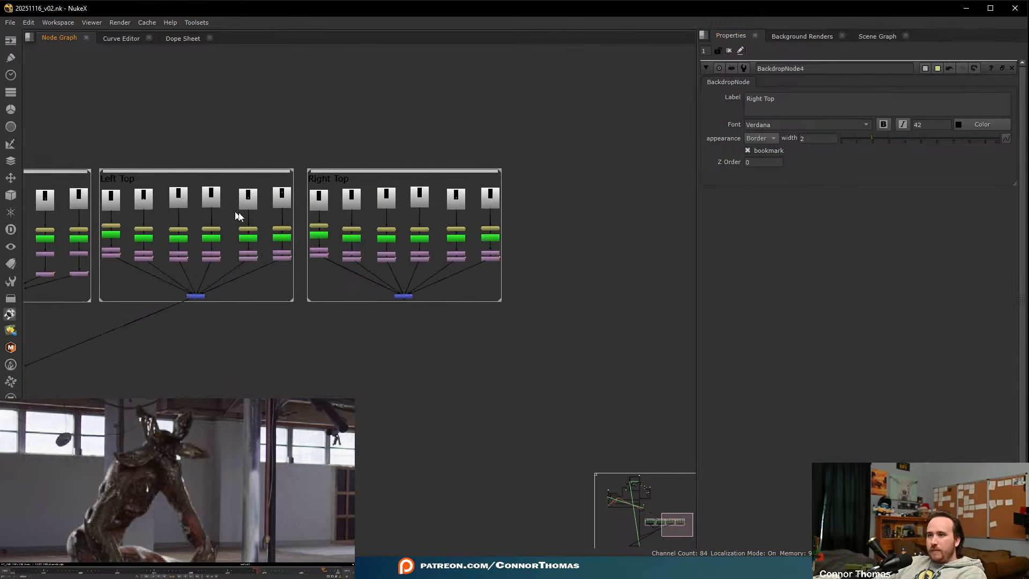
- Export a baked match-move transform from Tracker2 using the translation of the right-tp track
middle_click_drag(328, 241, 490, 284)
scroll(489, 280, "down", 2)
middle_click_drag(184, 208, 387, 231)
scroll(332, 220, "up", 4)
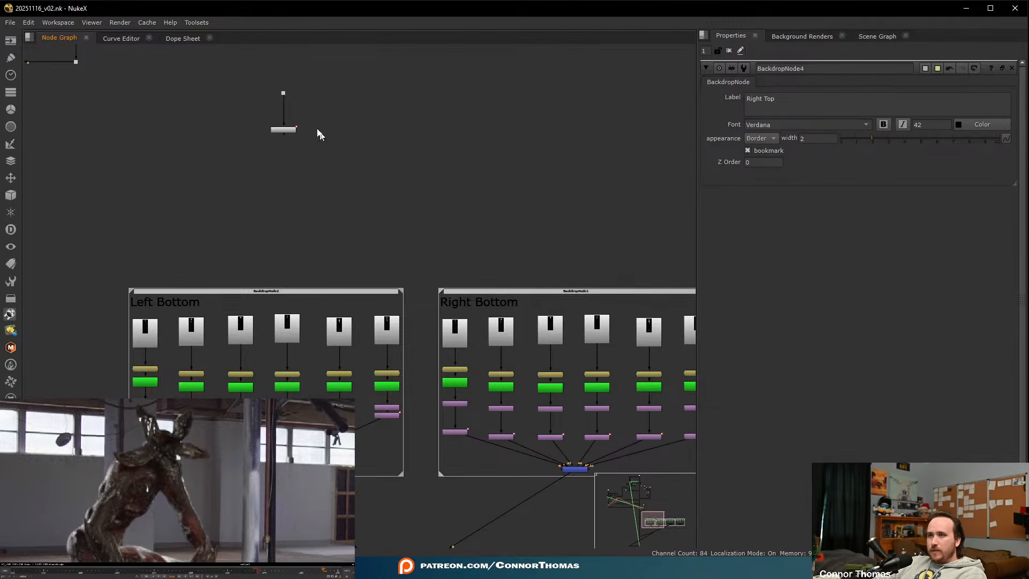
double_click(283, 130)
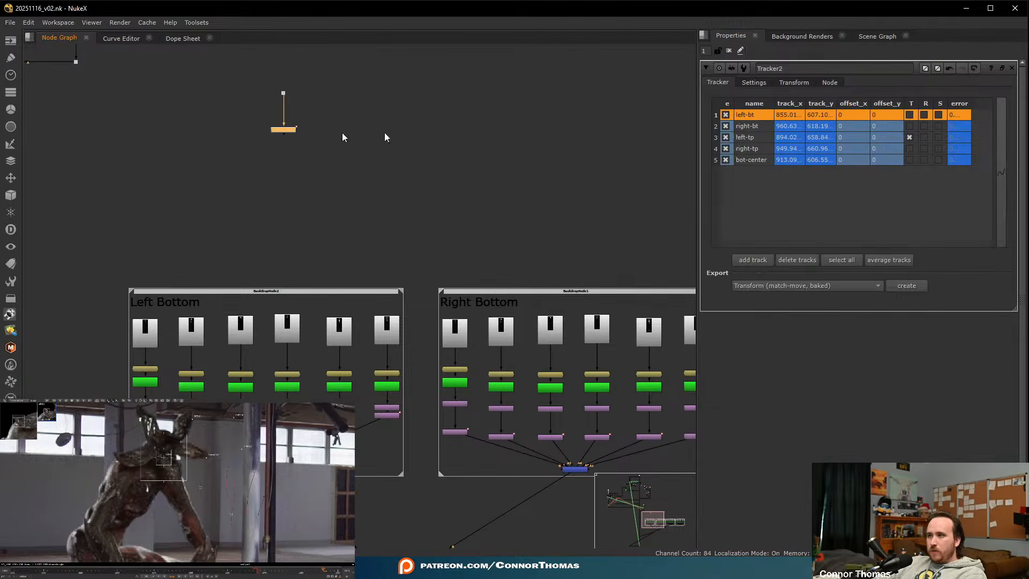
left_click(757, 150)
left_click(910, 148)
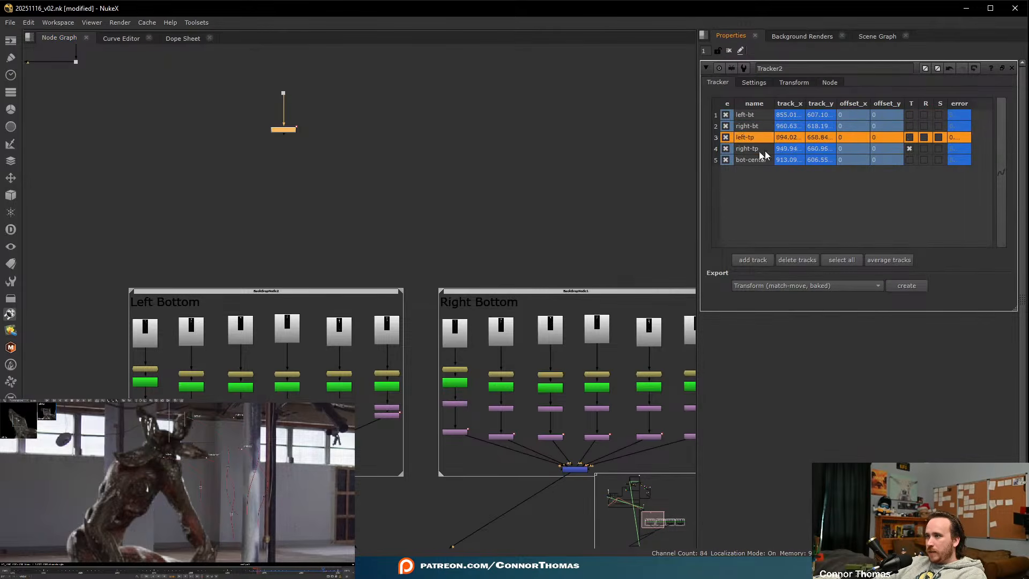
left_click(904, 292)
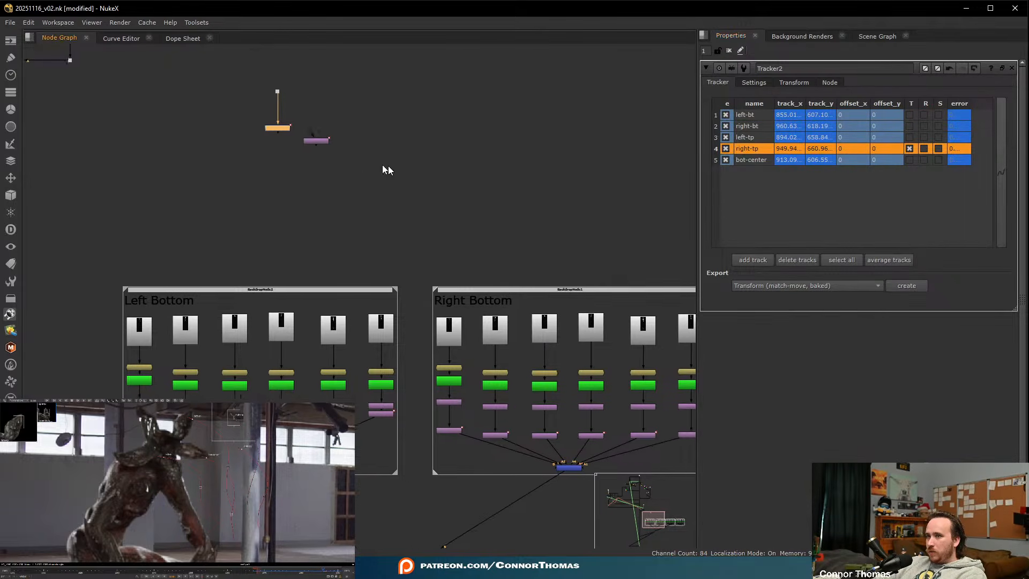
- Cut the exported right-tp match-move node for reuse and save the script
key("ctrl+z")
middle_click_drag(380, 217, 129, 192)
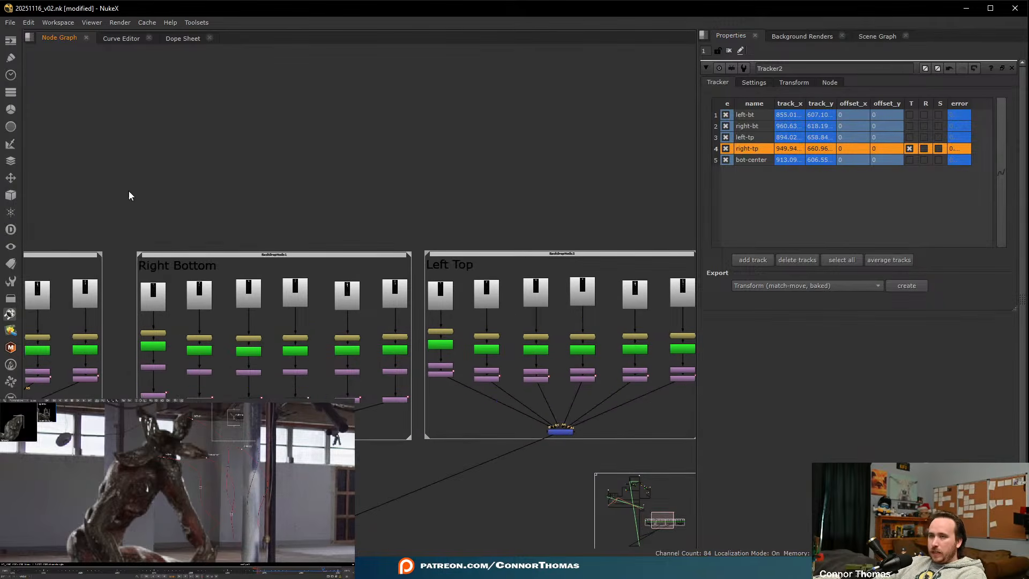
key("ctrl+s")
- Replace the match-move node under Transform29 in the Right Top group with the right-tp match-move
middle_click_drag(434, 297, 227, 239)
scroll(227, 239, "up", 3)
middle_click_drag(366, 371, 228, 307)
scroll(228, 306, "down", 3)
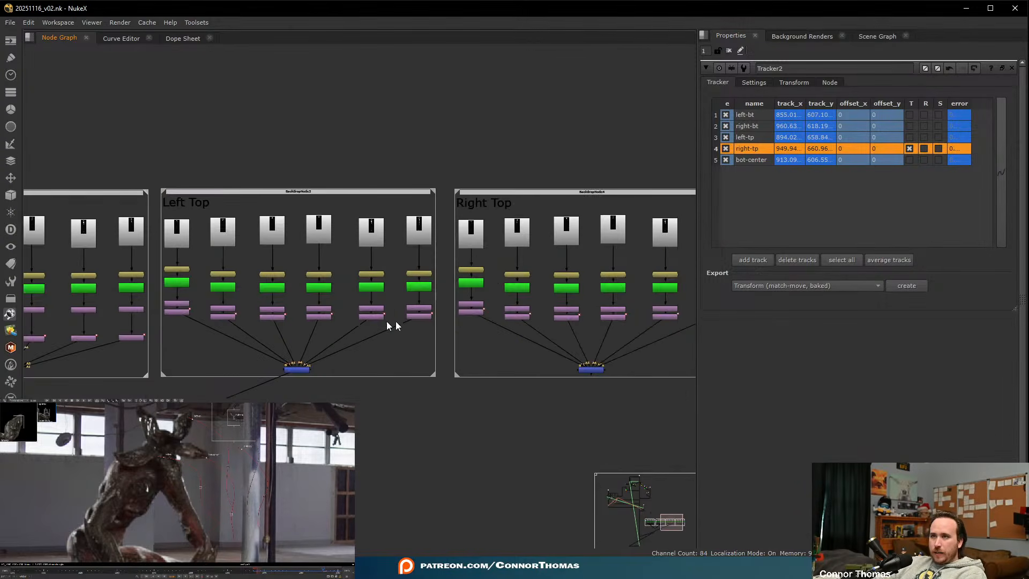
middle_click_drag(415, 311, 217, 286)
scroll(359, 222, "up", 2)
left_click(248, 316)
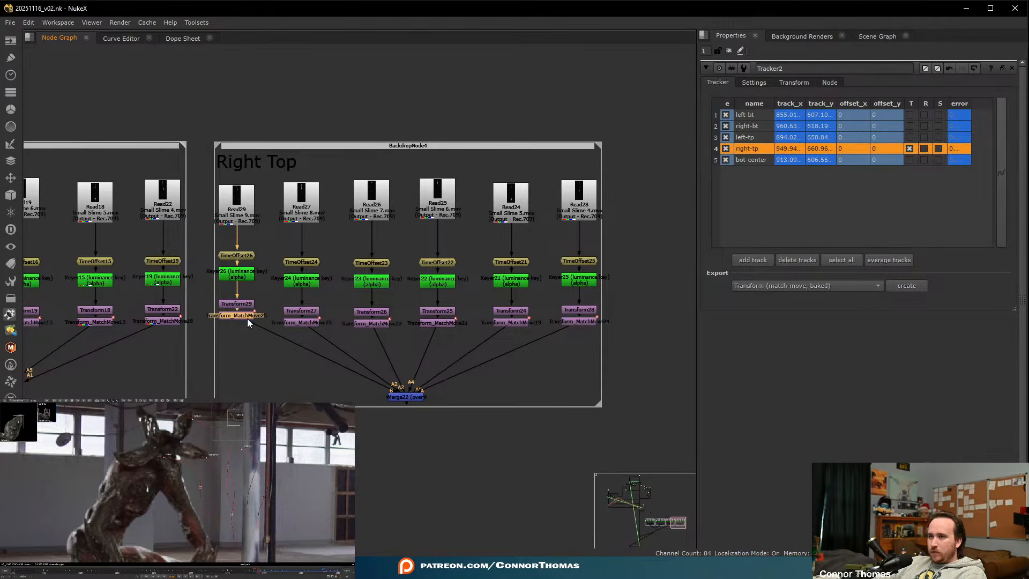
key("Delete")
key("ctrl+v")
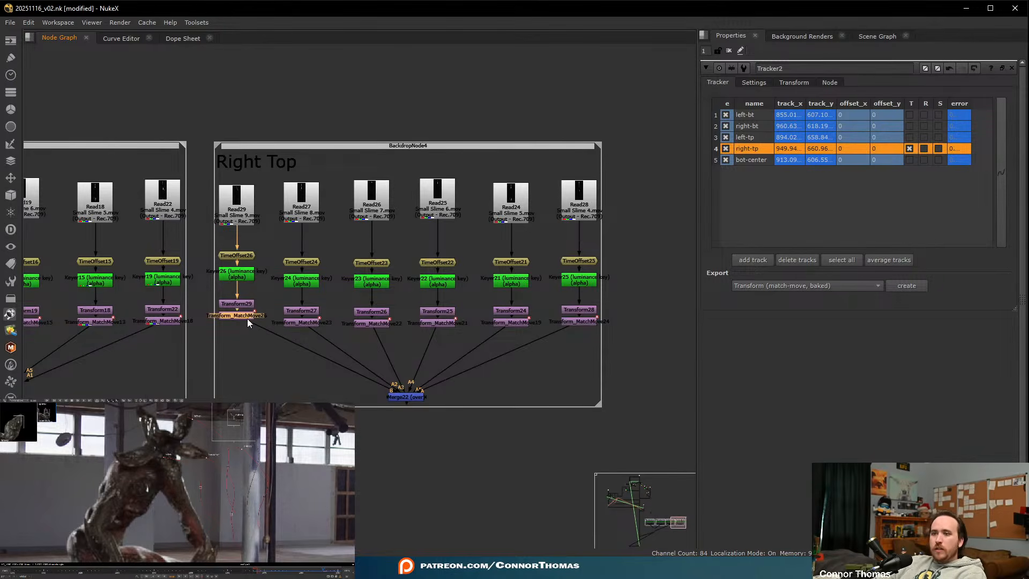
- Replace the match-move nodes under Transform27, Transform26, Transform25, Transform24 and Transform28 in the Right Top group with the right-tp match-move
left_click(316, 317)
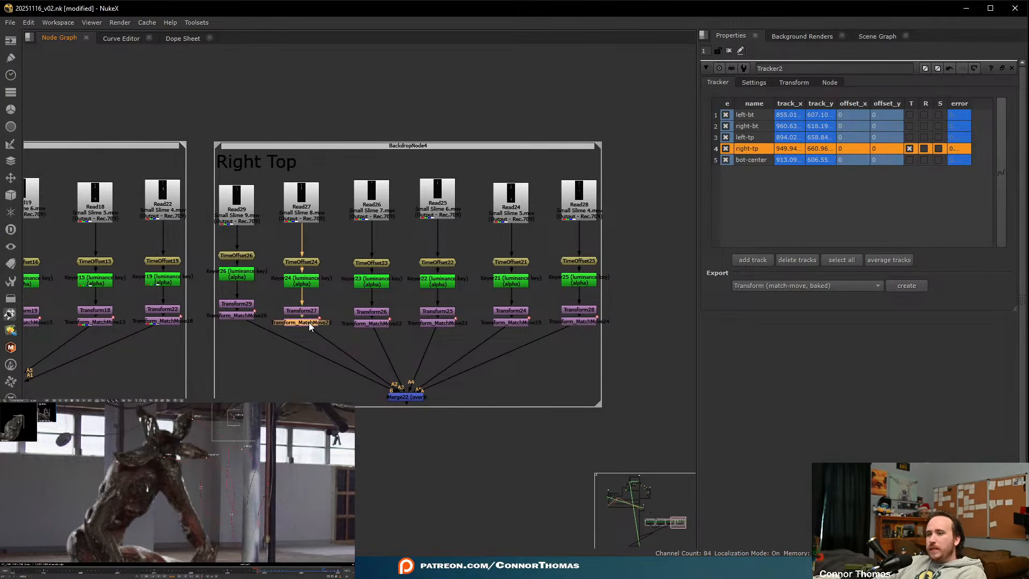
left_click(309, 323)
left_click(359, 324)
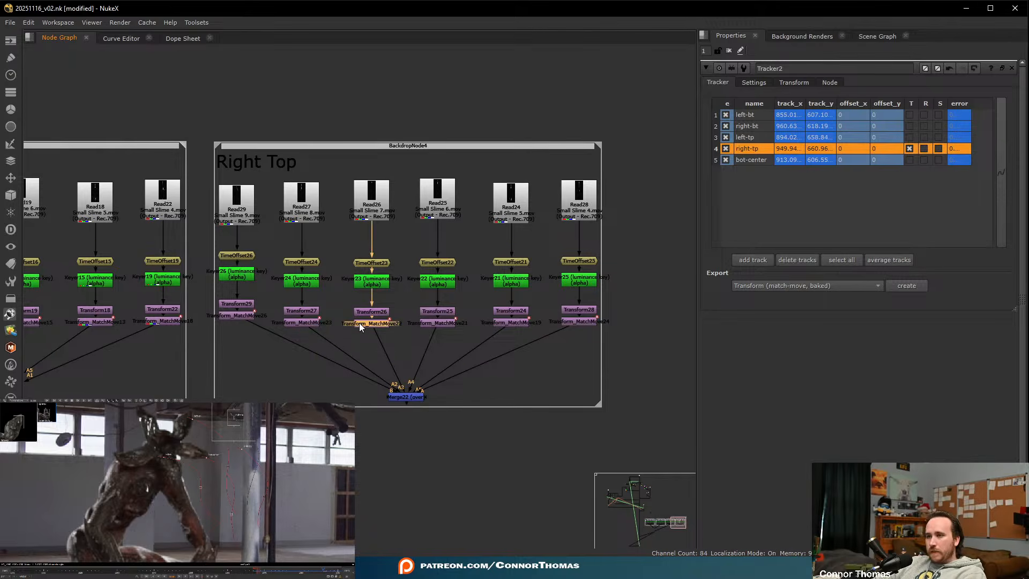
left_click(426, 324)
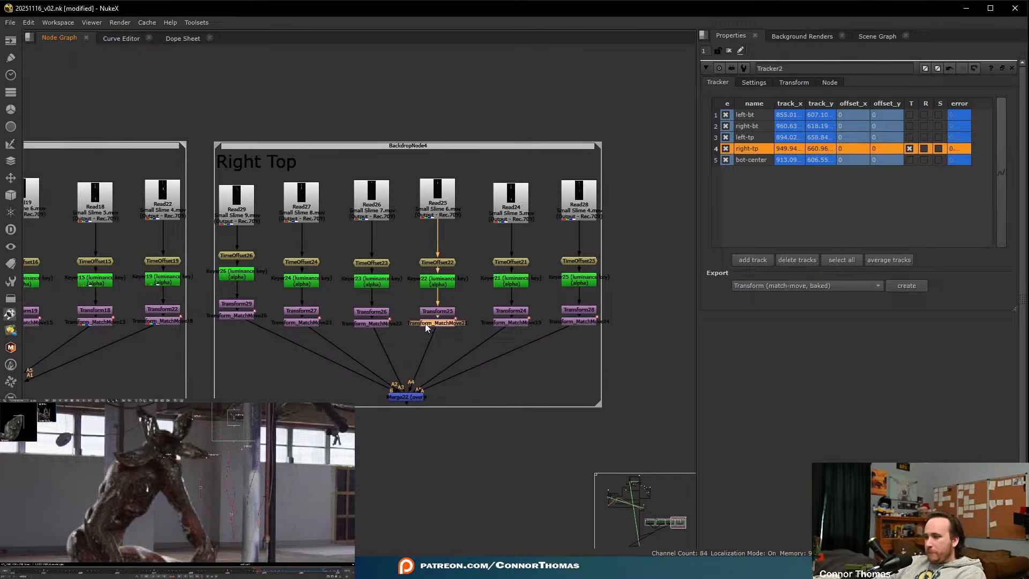
left_click(496, 322)
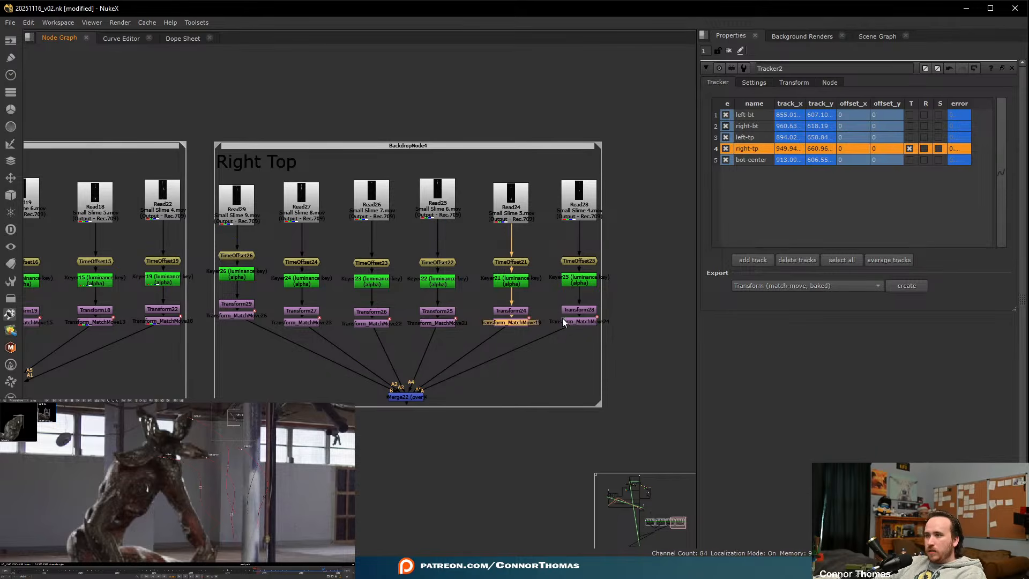
left_click(577, 322)
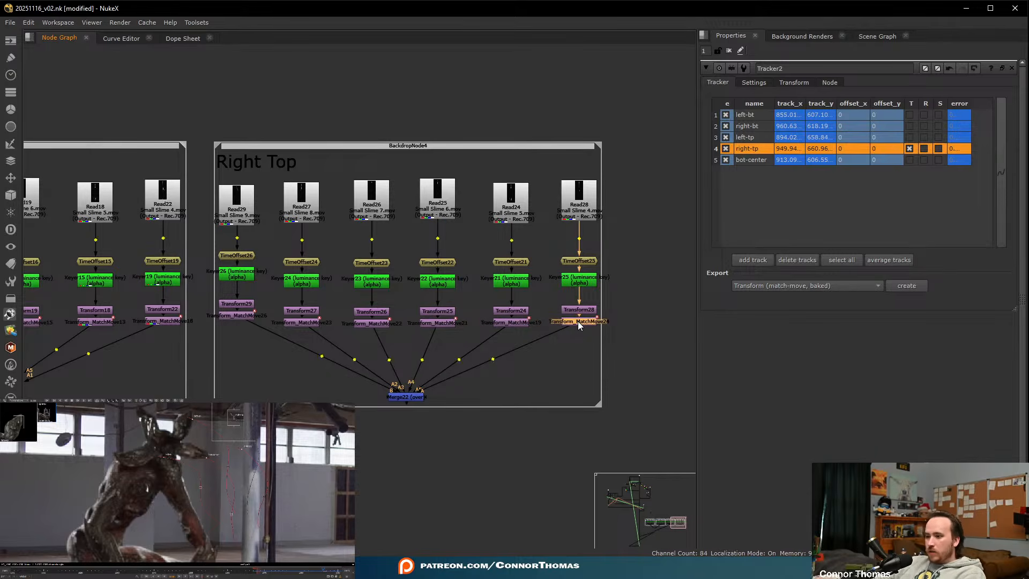
- Connect the Left Top group's merge to the shared merge and place the shared merge centrally below the groups
scroll(260, 365, "down", 4)
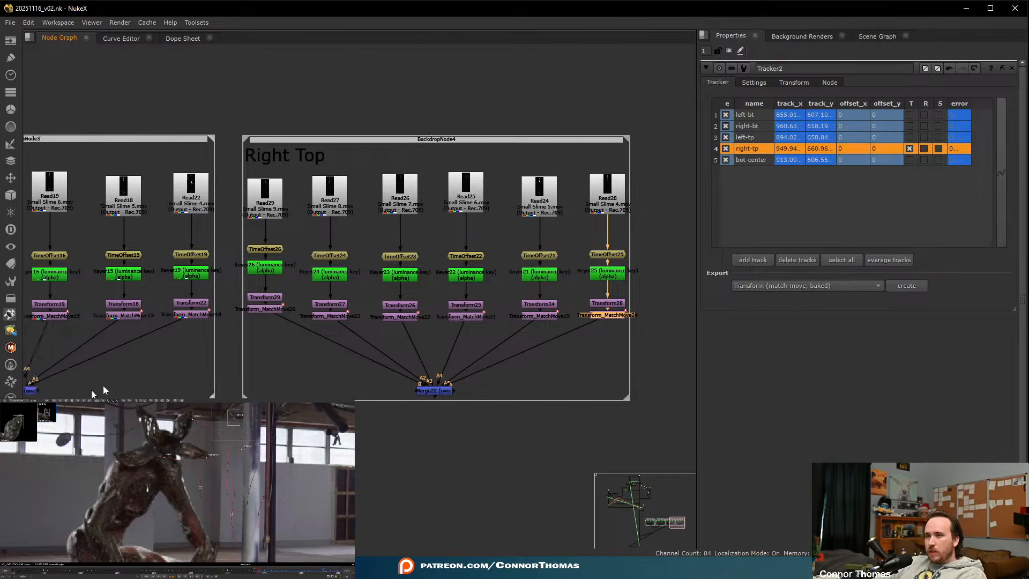
mouse_move(301, 302)
left_mouse_down()
mouse_move(468, 349)
mouse_move(559, 300)
mouse_move(287, 306)
mouse_move(304, 297)
left_mouse_up()
middle_click_drag(305, 297, 334, 310)
left_click_drag(432, 233, 615, 226)
scroll(22, 348, "up", 2)
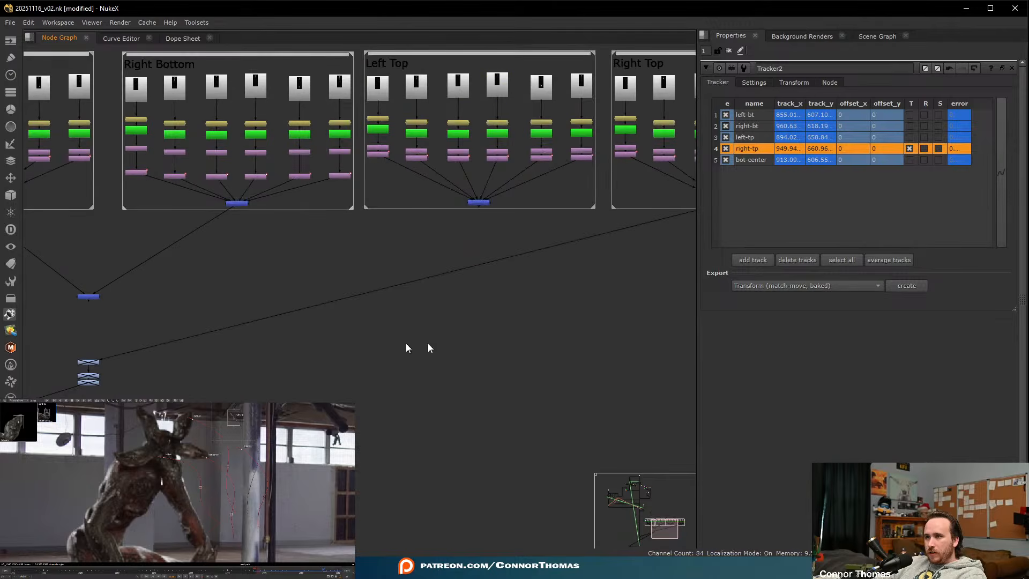
scroll(38, 297, "up", 5)
middle_click_drag(209, 309, 179, 348)
scroll(63, 357, "down", 3)
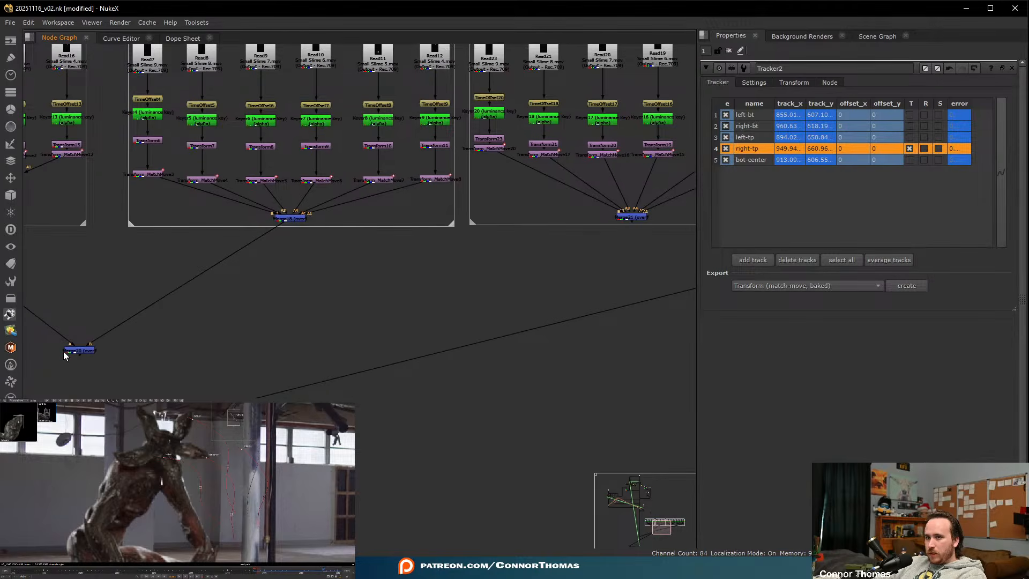
left_click_drag(93, 350, 629, 218)
left_click_drag(80, 354, 479, 334)
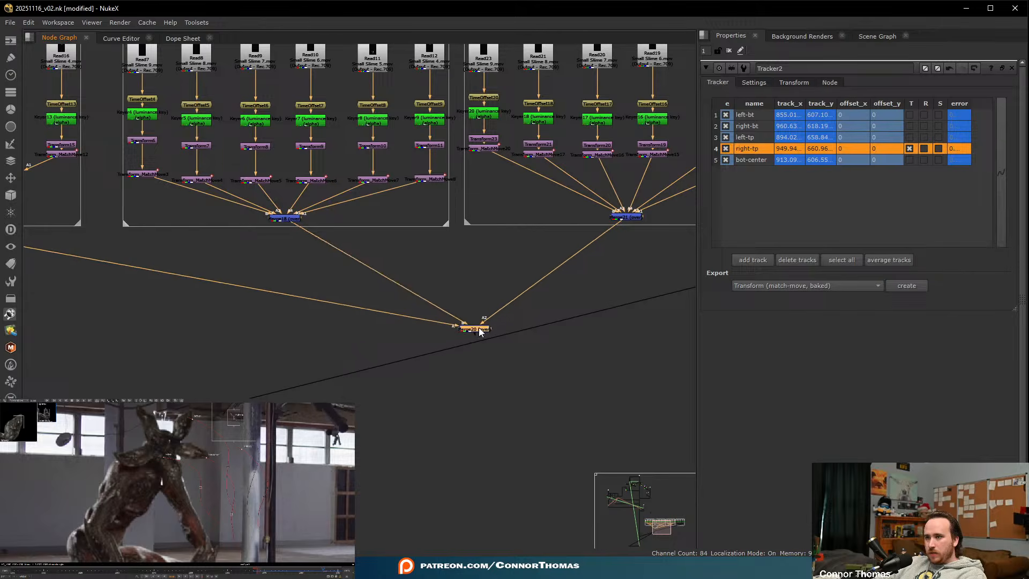
- Save the script and move the Right Top drip of Transform29 to a translate of about x 457, y -543
middle_click_drag(478, 334, 240, 297)
scroll(376, 386, "down", 4)
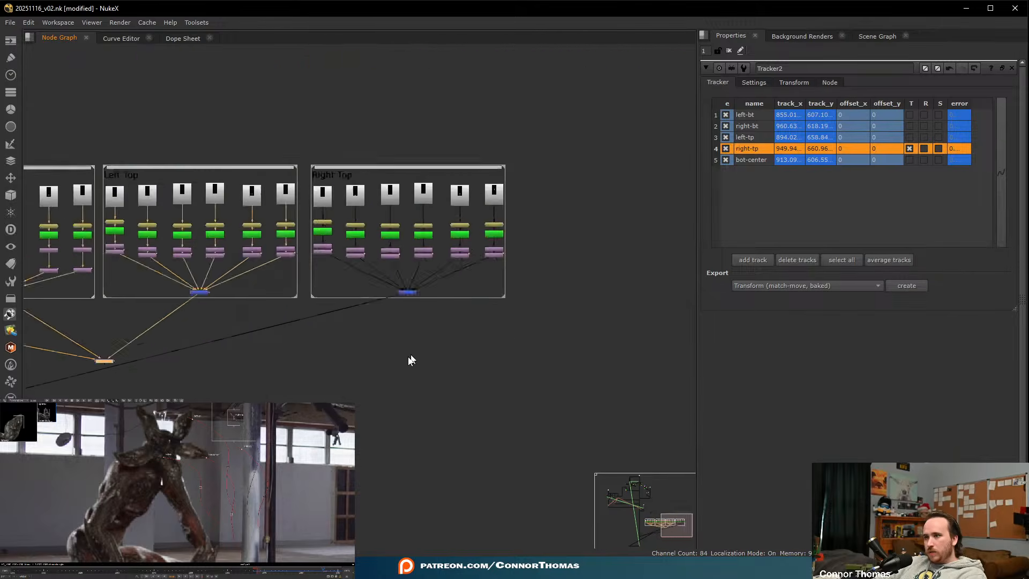
scroll(409, 359, "up", 5)
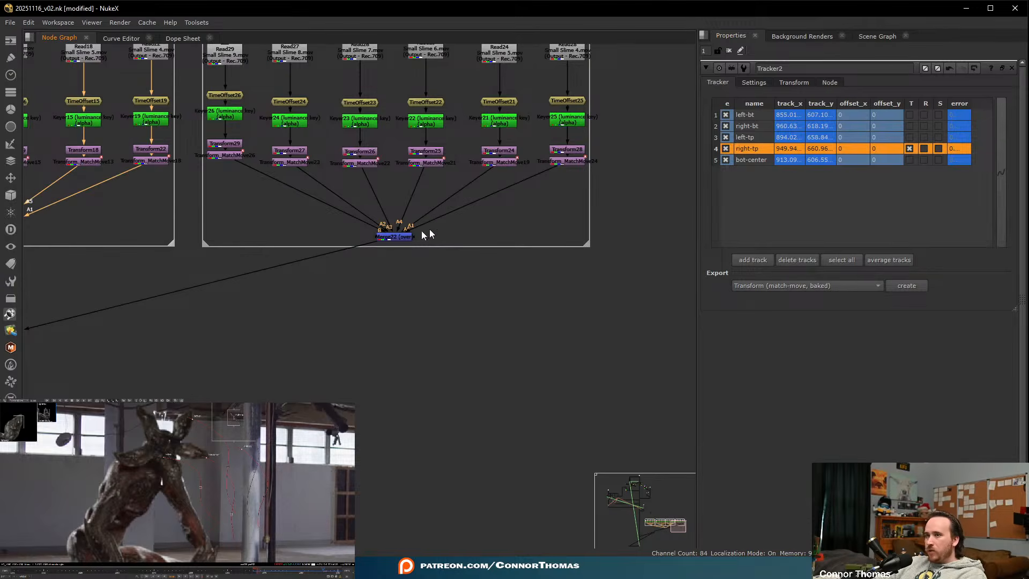
middle_click_drag(339, 192, 411, 327)
double_click(296, 278)
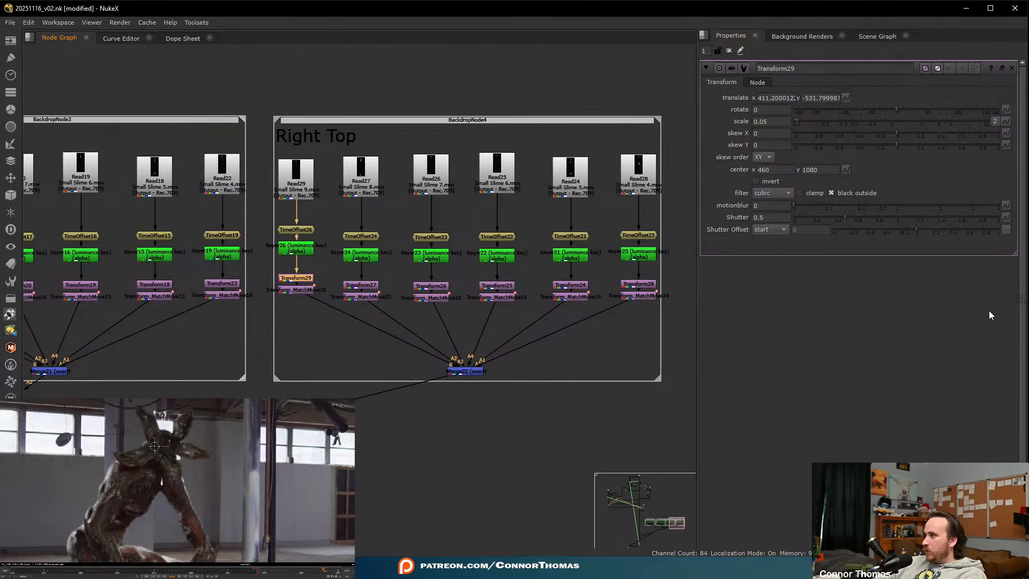
key("ctrl")
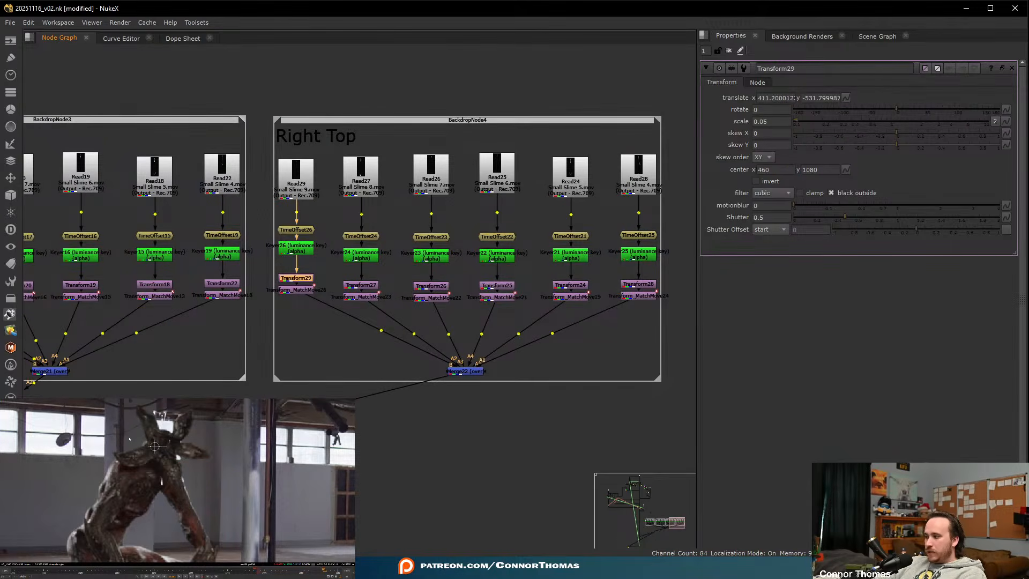
key("ctrl+s")
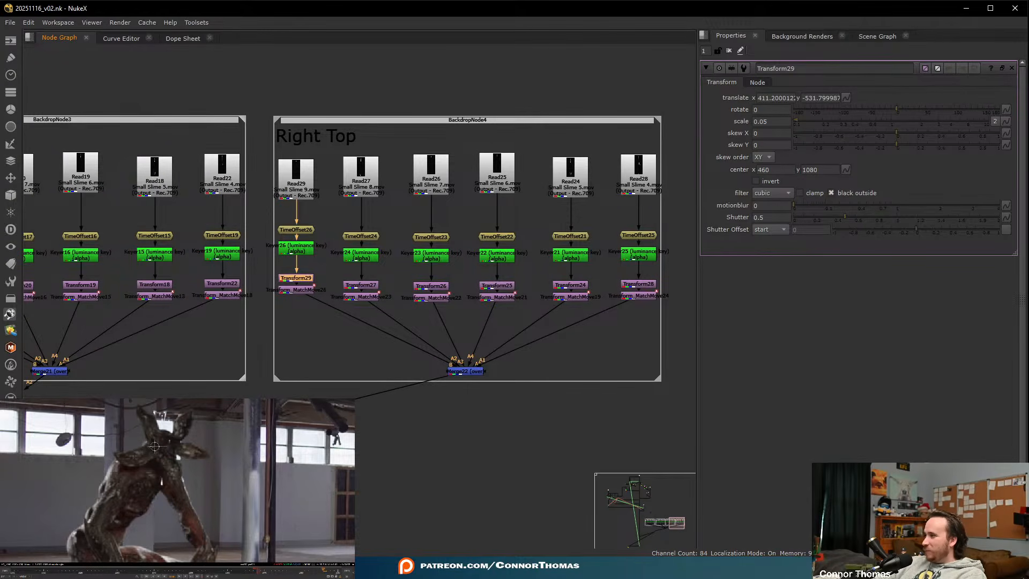
left_click_drag(155, 446, 188, 454)
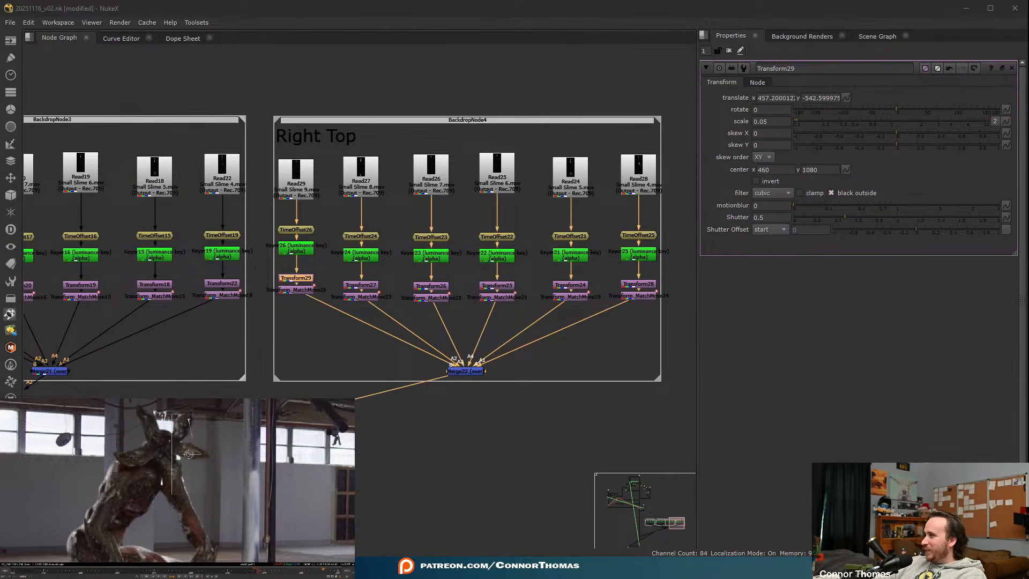
- Move the drips of Transform27 to a translate of about x 448, y -550 and Transform26 to about x 453, y -525
left_click(369, 284)
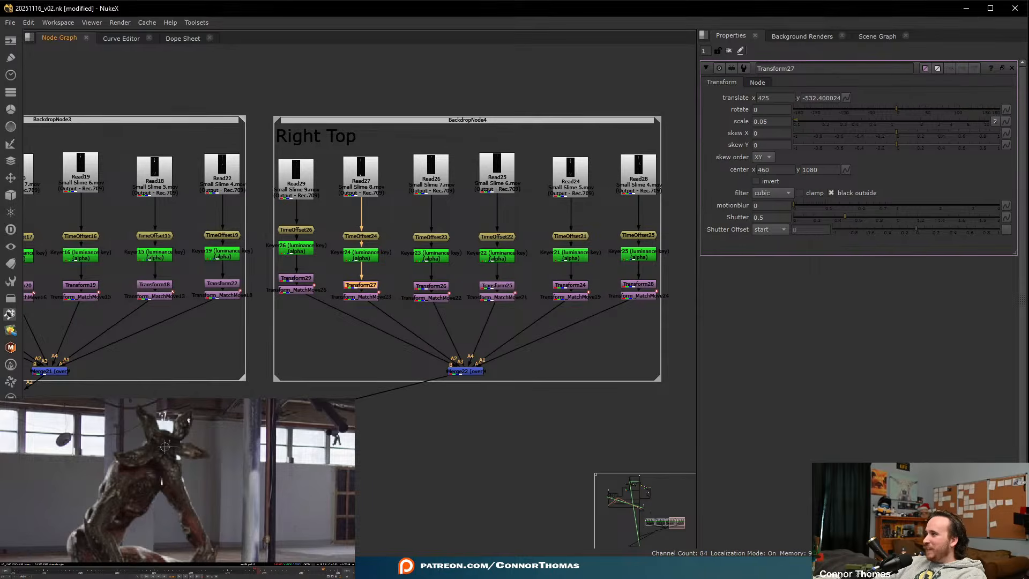
left_click_drag(165, 447, 182, 458)
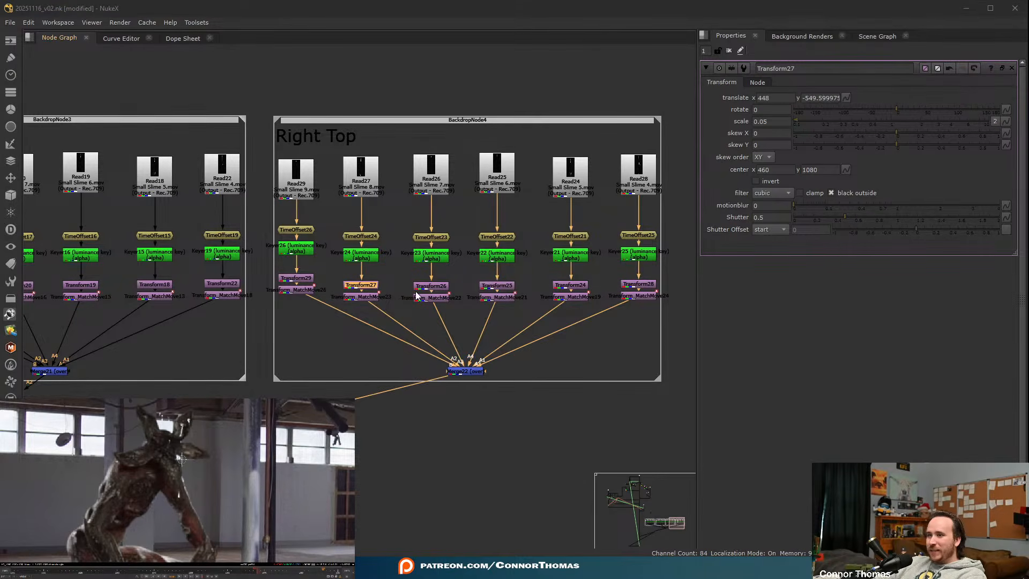
left_click(437, 288)
left_click_drag(163, 435, 185, 441)
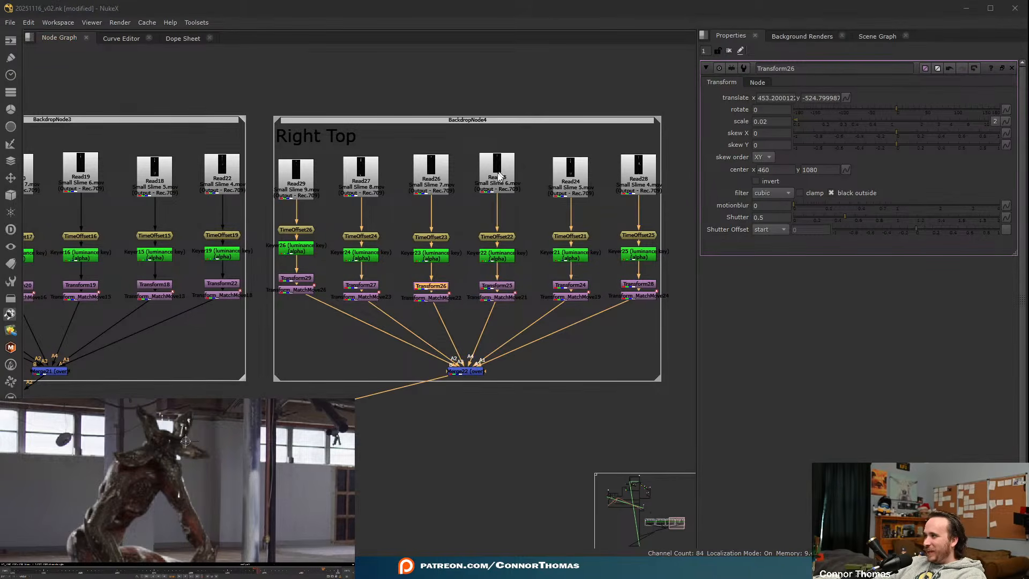
- Move the drips of Transform25 to a translate of about x 439, y -527 and Transform24 to about x 444, y -512
left_click(507, 289)
double_click(510, 291)
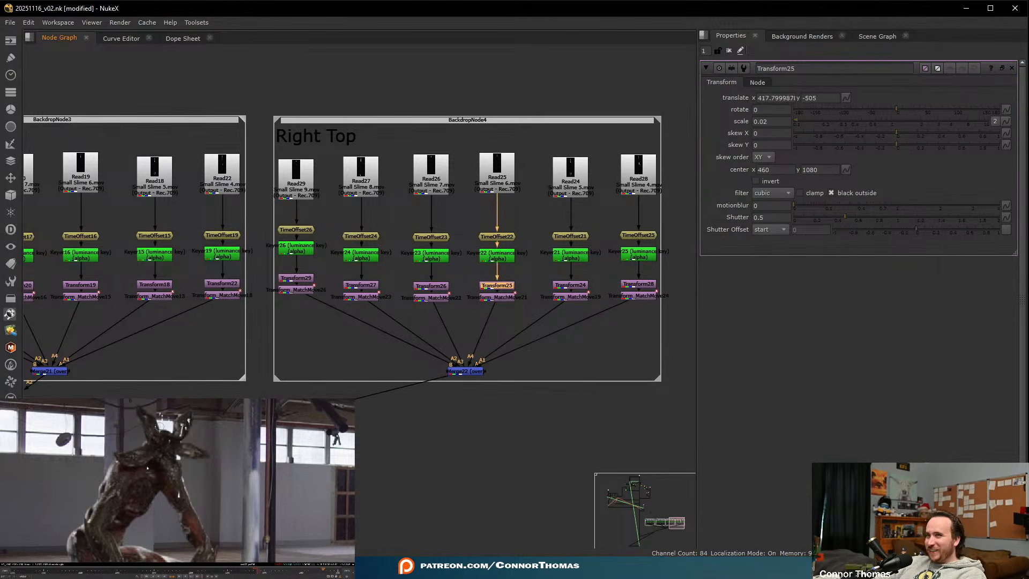
left_click_drag(161, 426, 175, 443)
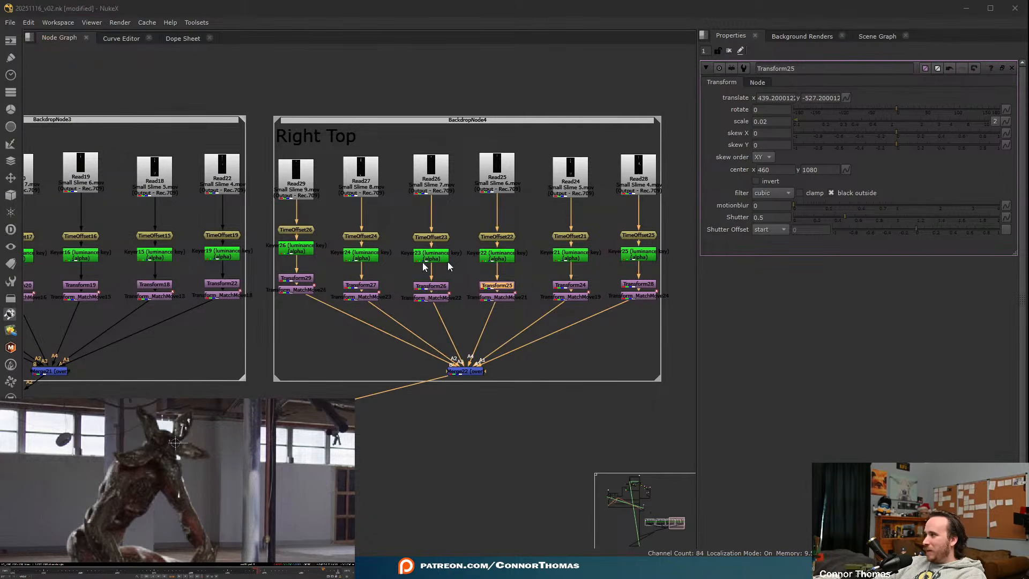
double_click(579, 288)
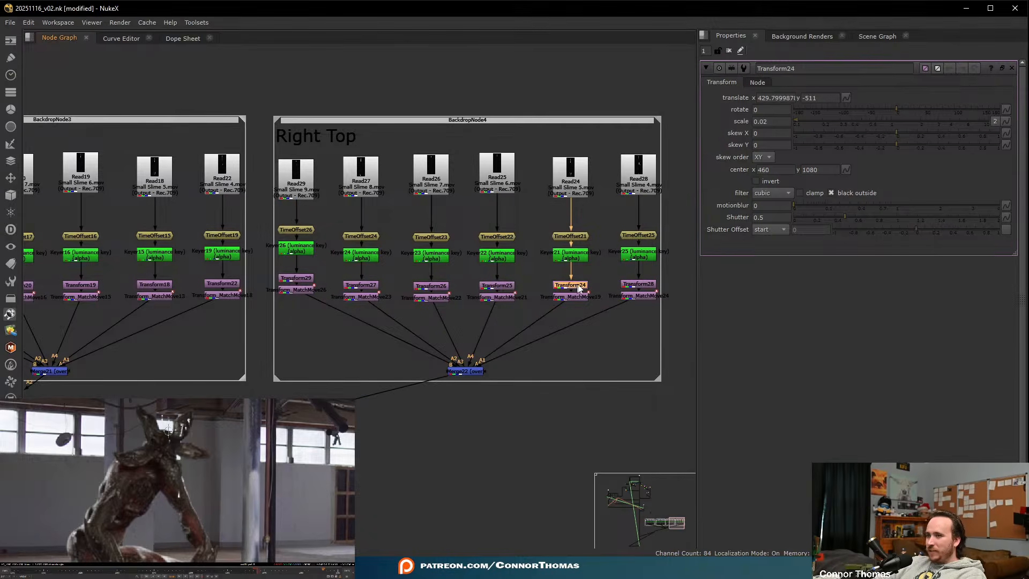
left_click_drag(168, 429, 180, 431)
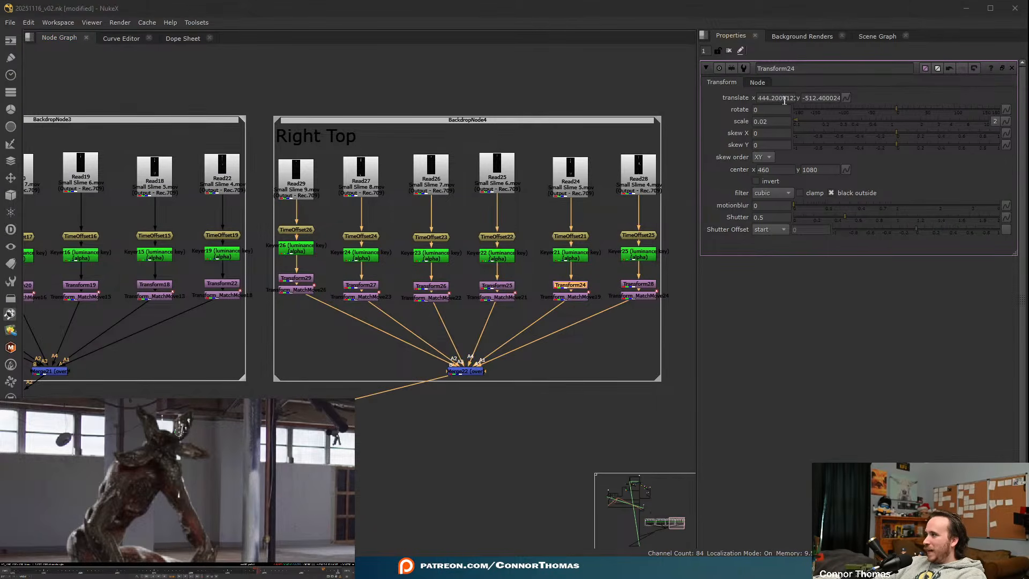
- Move the drip of Transform28 to a translate of about x 450, y -531 and close all open node properties
left_click(643, 285)
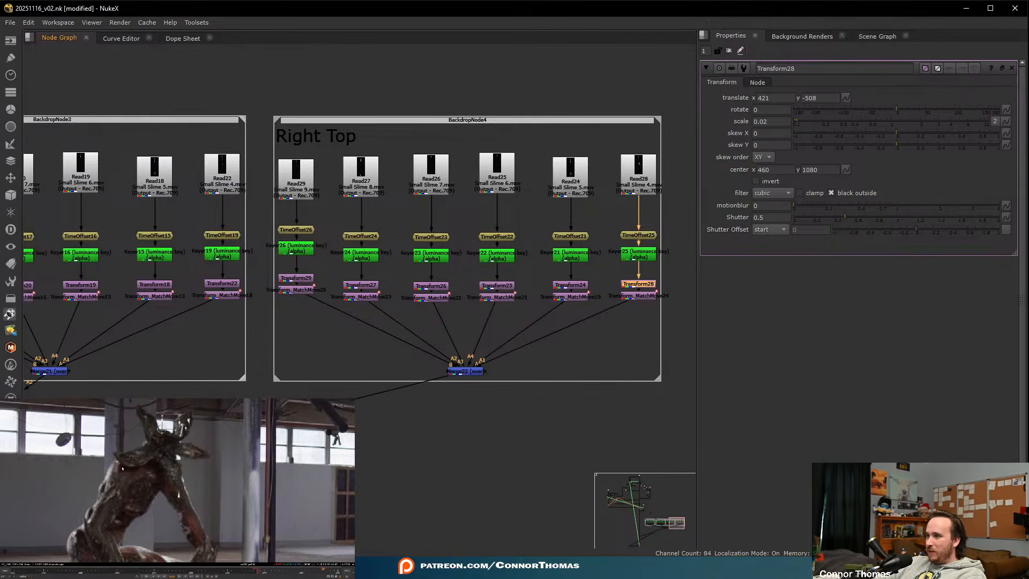
left_click_drag(161, 427, 183, 444)
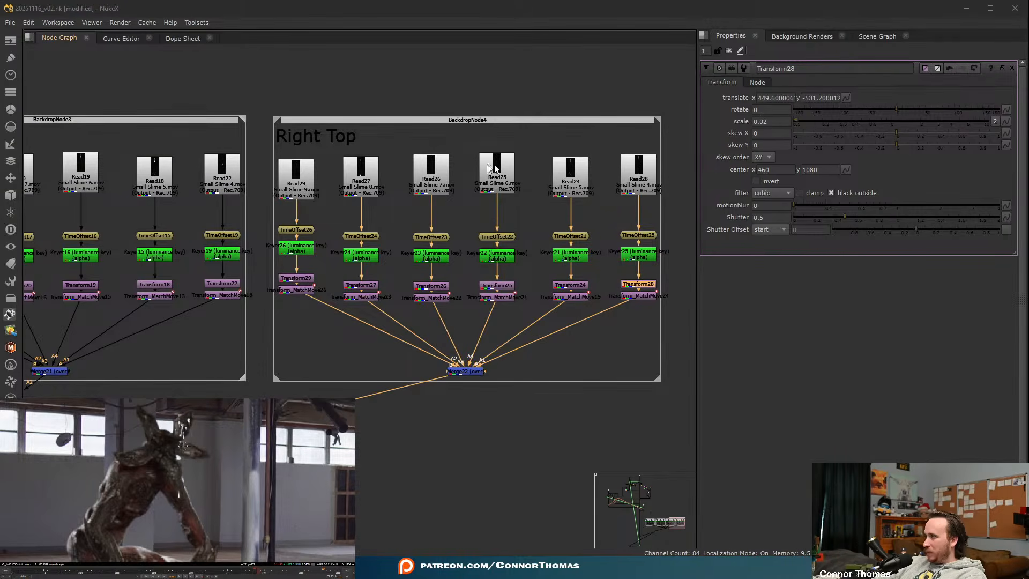
middle_click_drag(565, 281, 532, 271)
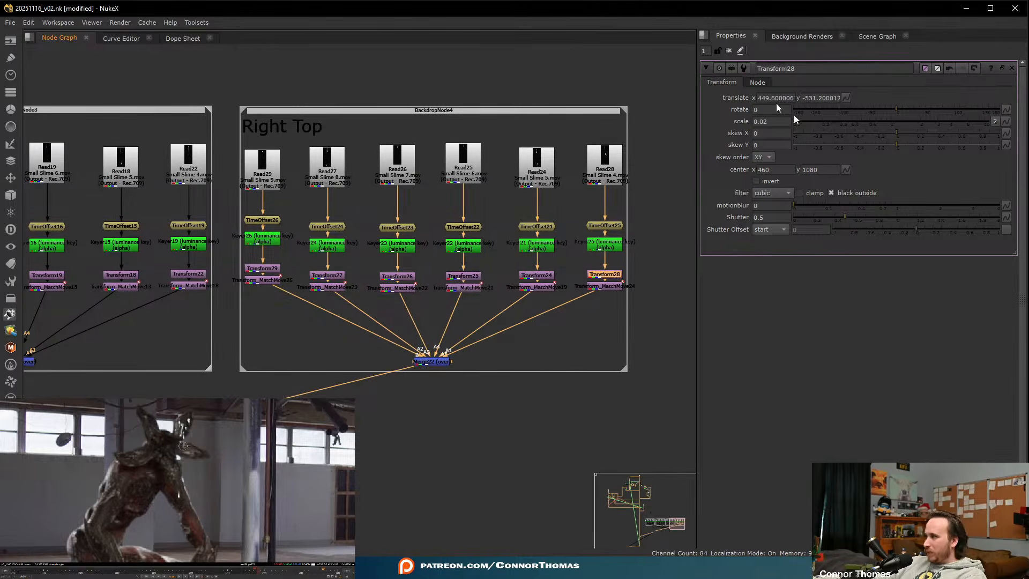
left_click(729, 51)
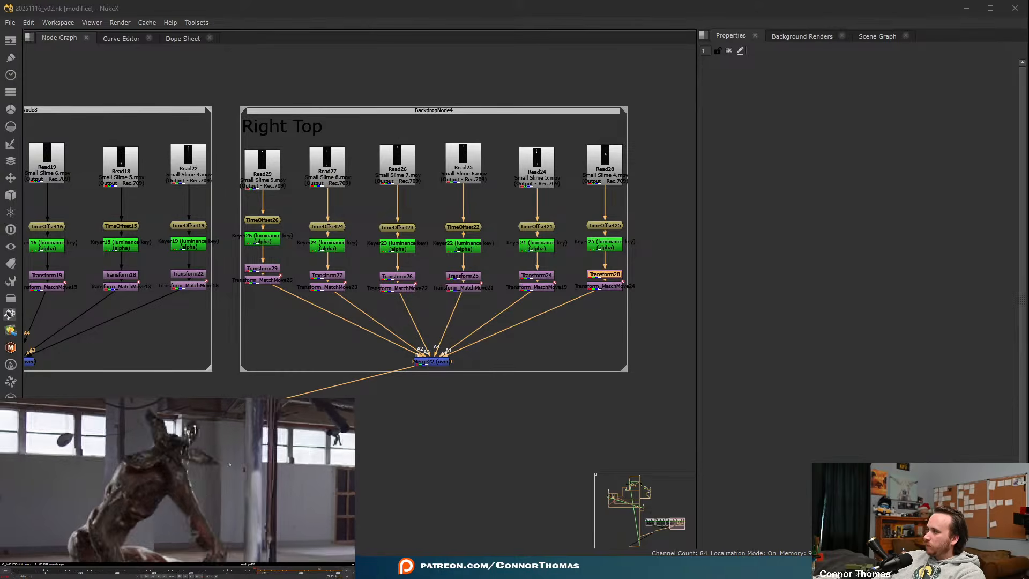
- Connect the Right Top group's merge to the shared merge that combines the other slime groups
left_click(181, 576)
middle_click_drag(207, 323, 472, 181)
scroll(471, 181, "down", 3)
scroll(226, 293, "up", 2)
middle_click_drag(435, 288, 299, 316)
left_click_drag(109, 297, 552, 184)
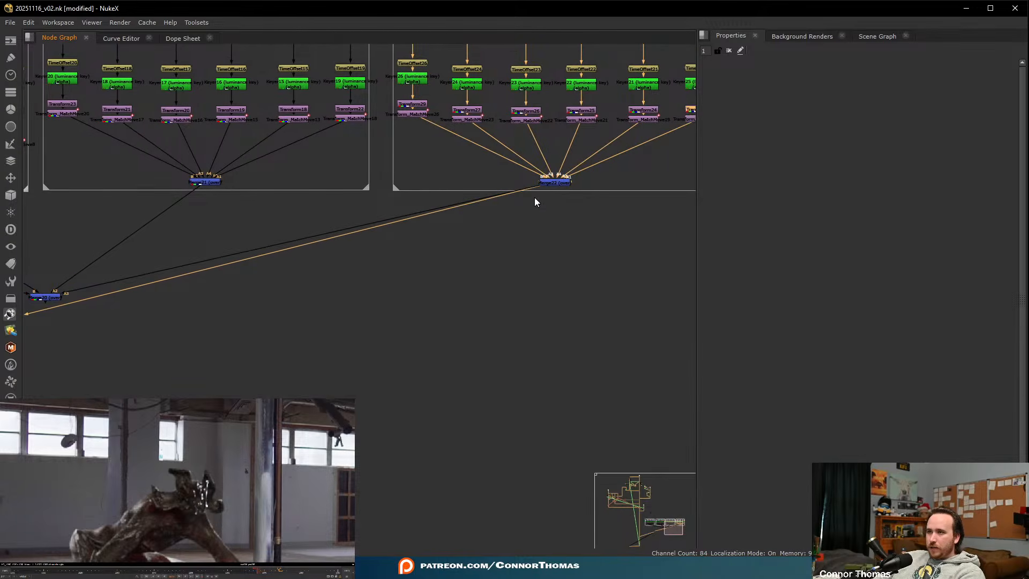
- Move the three disabled nodes directly below the shared merge and feed them from that merge instead of the Right Top merge
middle_click_drag(234, 275, 568, 185)
middle_click_drag(257, 274, 423, 251)
scroll(423, 251, "down", 3)
left_click_drag(260, 266, 288, 317)
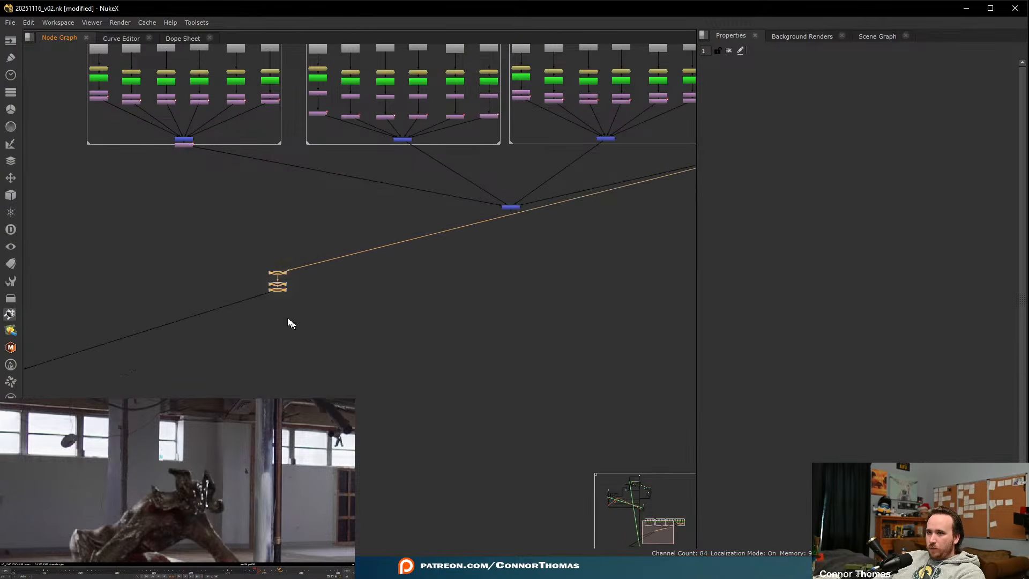
left_click_drag(277, 278, 509, 271)
scroll(534, 222, "up", 4)
left_click_drag(484, 238, 487, 250)
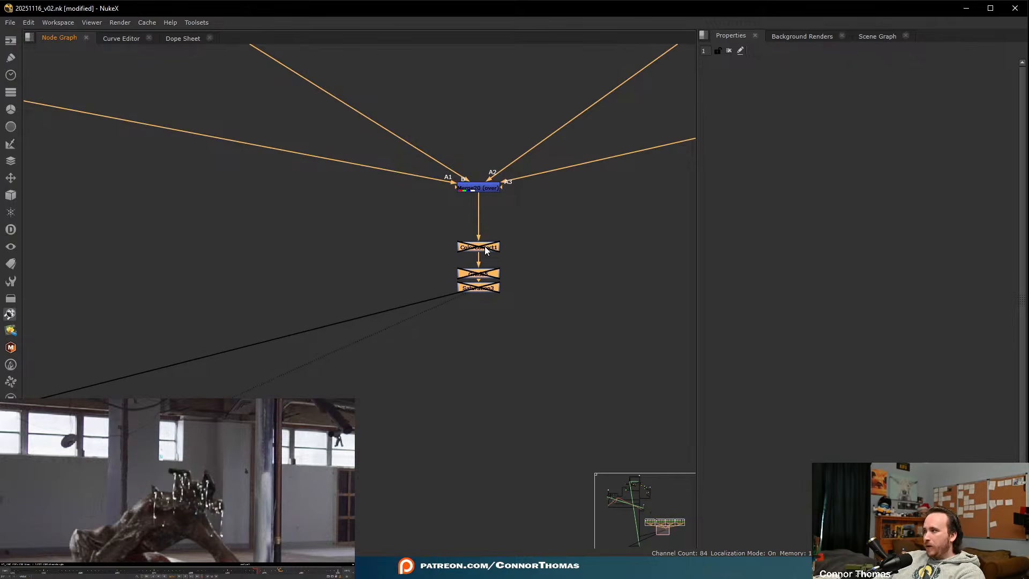
- Play back the composite with all slime groups merged, and go to frame 1068
left_click(195, 567)
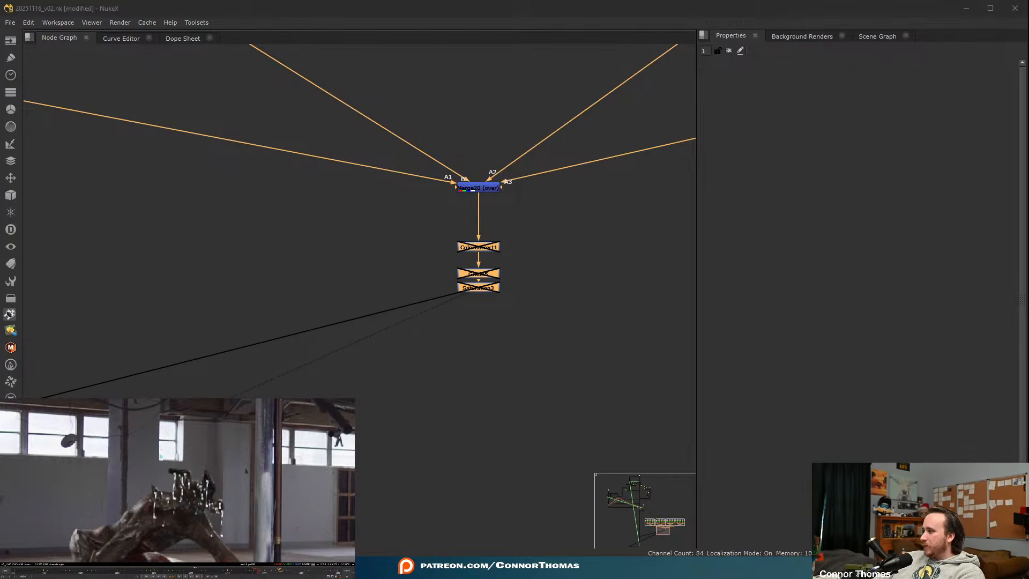
left_click(181, 577)
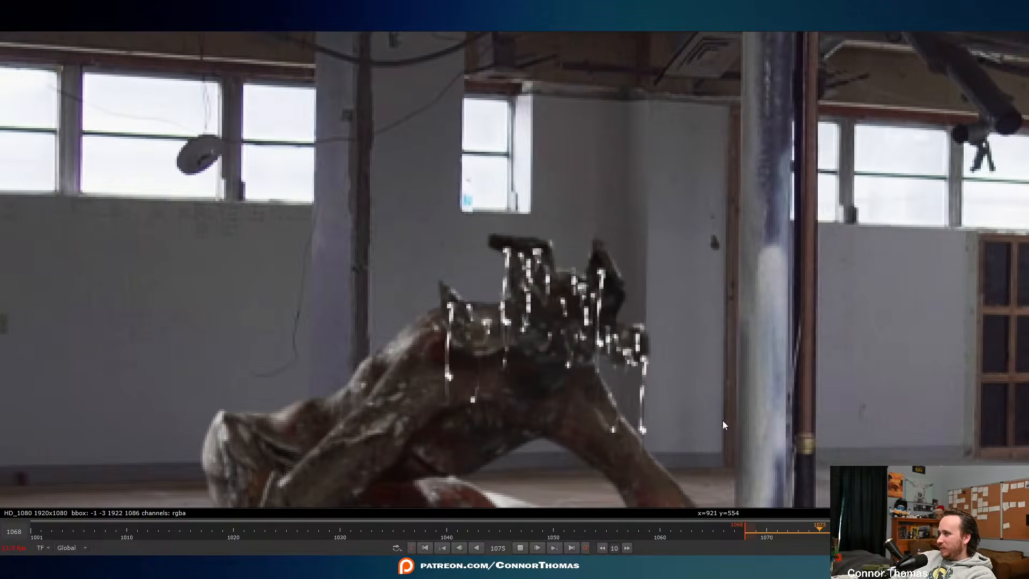
left_click(752, 534)
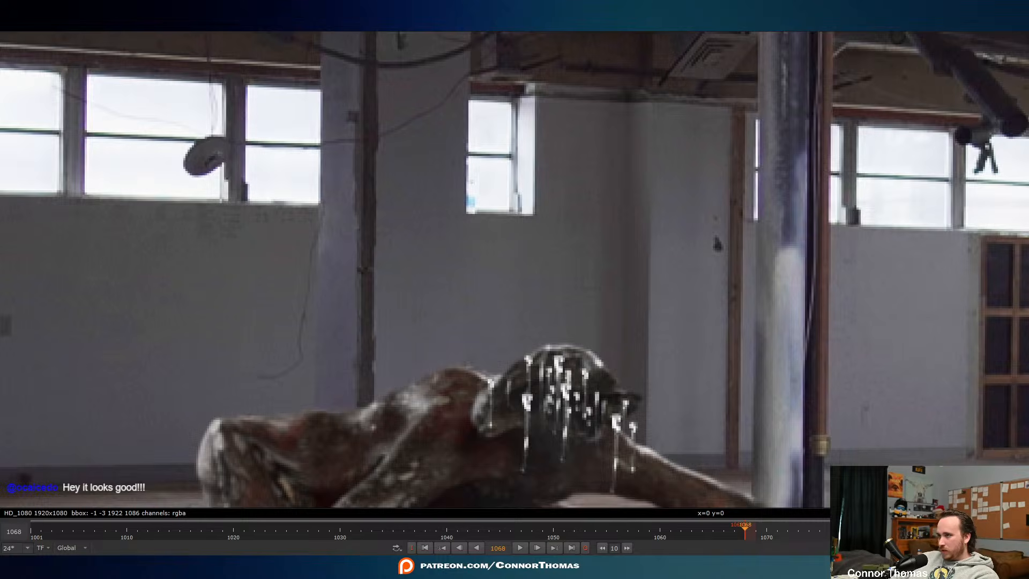
- Compare viewer inputs 1 and 2 at frame 1068, and scrub back to frame 1065 to check the drips
key("1")
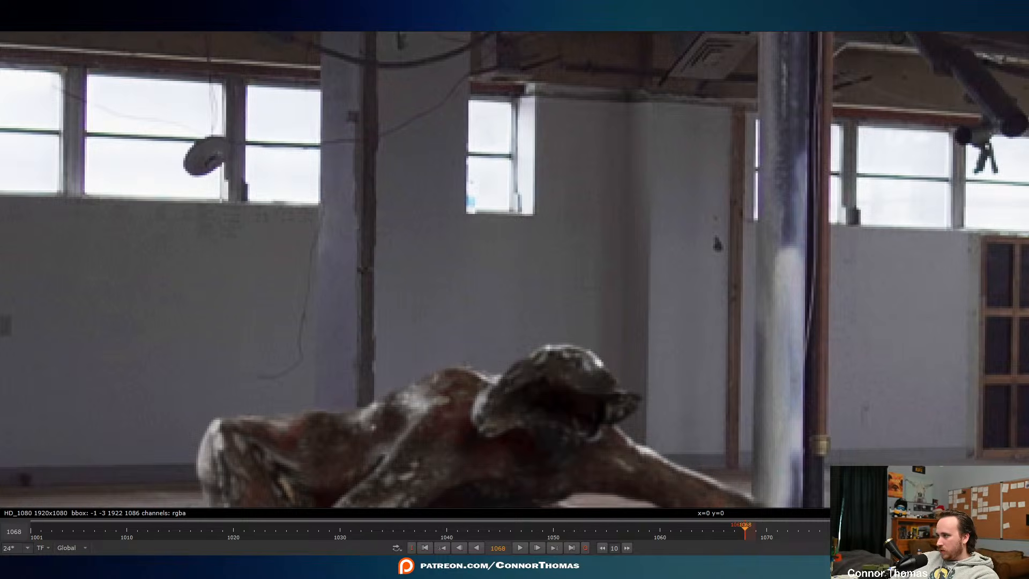
key("2")
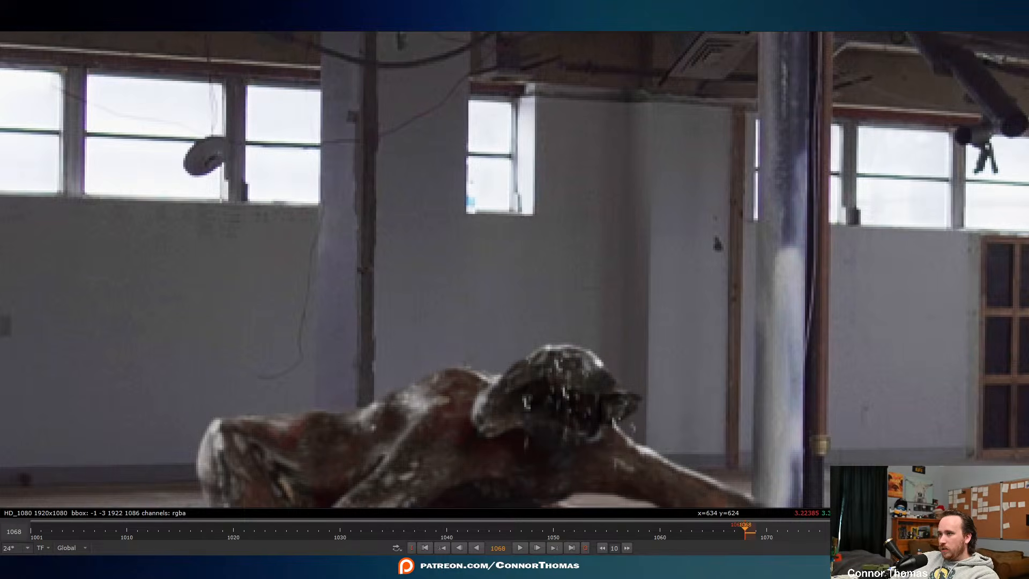
left_click_drag(745, 532, 715, 539)
left_click(715, 533)
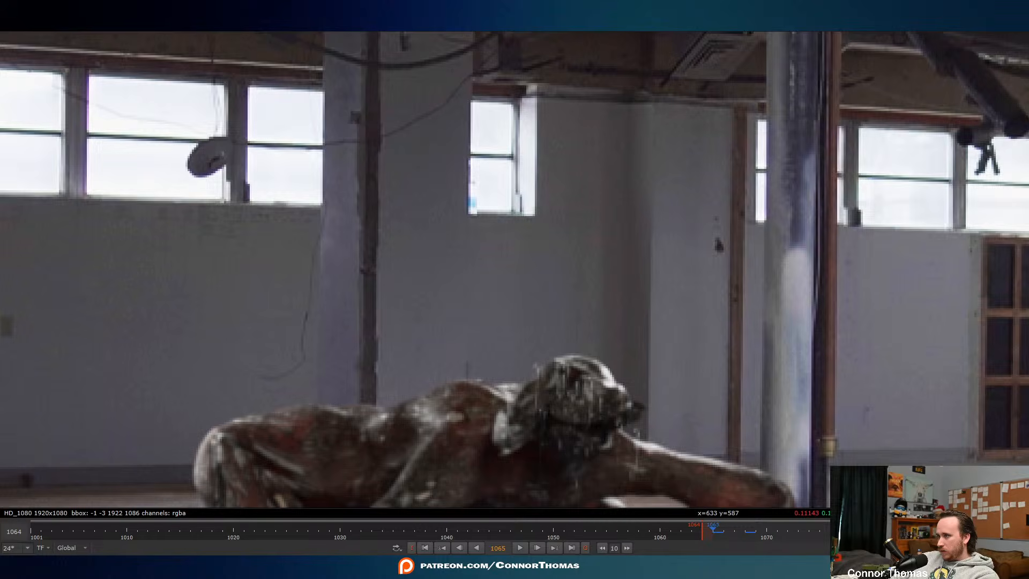
- Step through frames 1066 to 1072 and play back the composite to check the slime drips as the creature rises
left_click(727, 533)
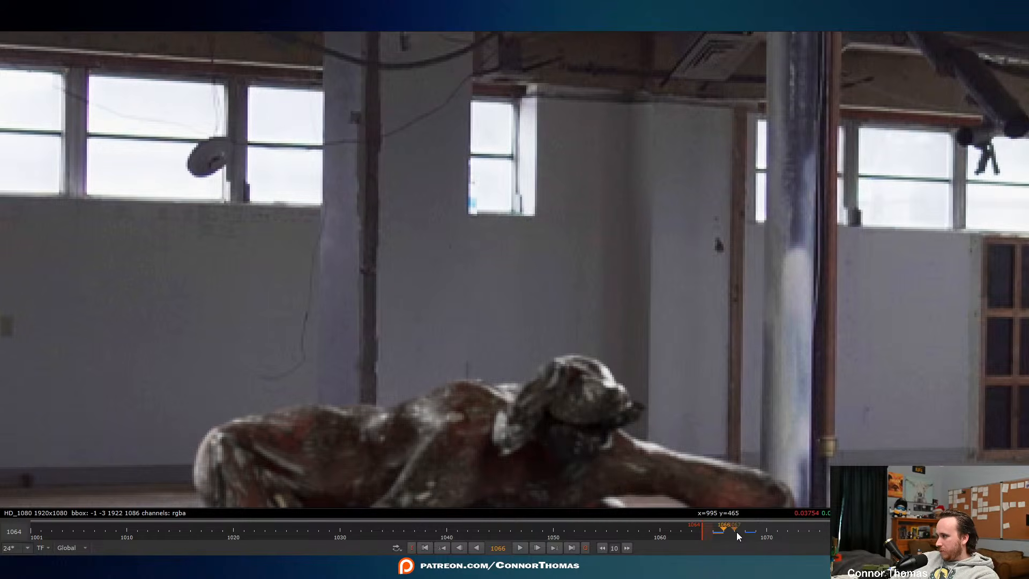
left_click(737, 534)
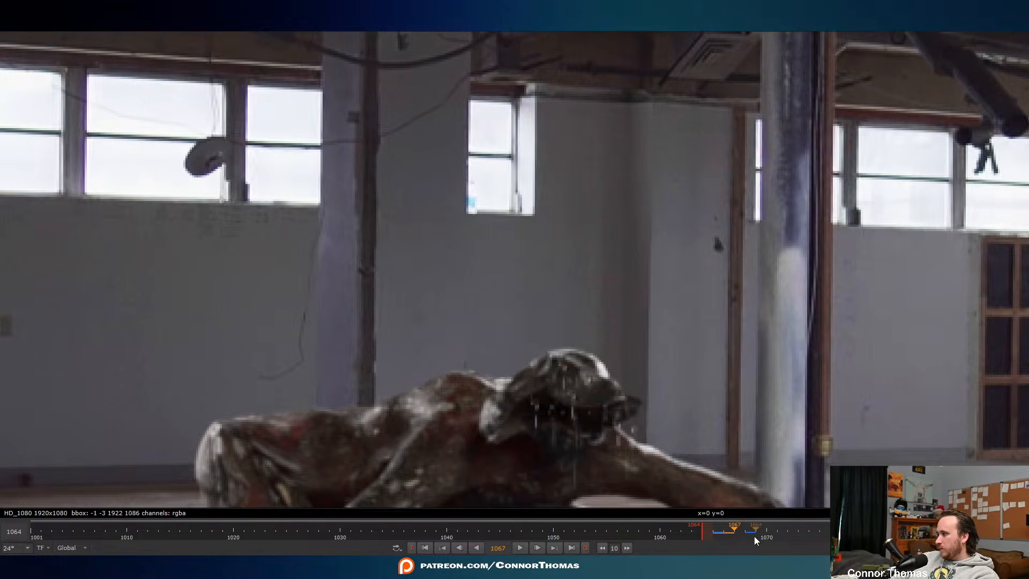
left_click(756, 539)
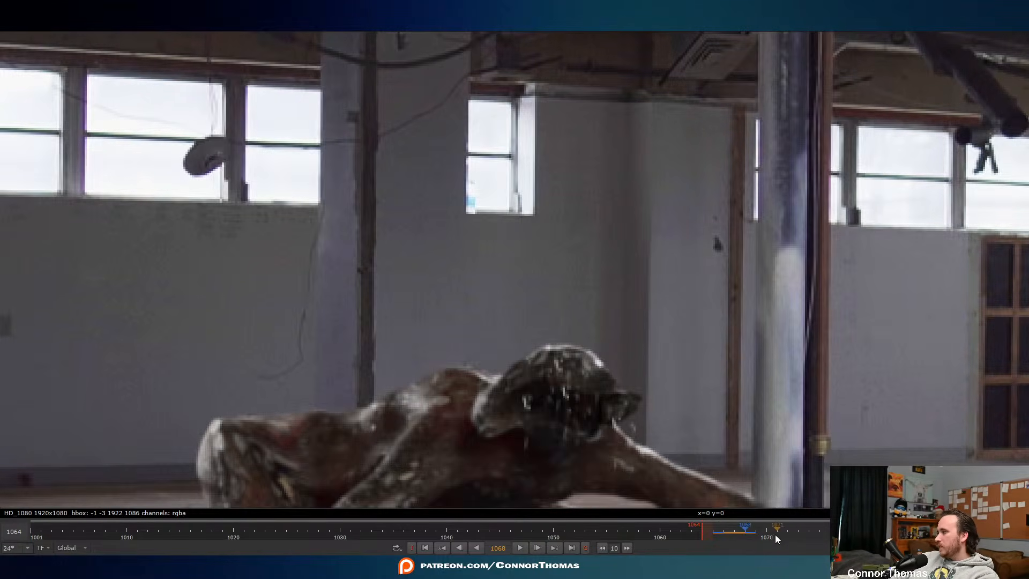
left_click(769, 538)
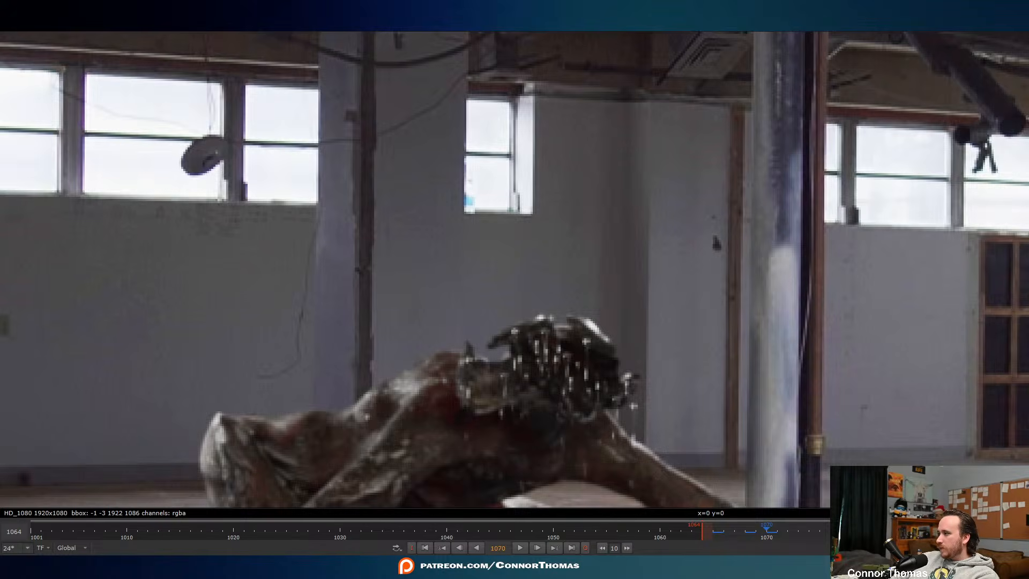
left_click(787, 537)
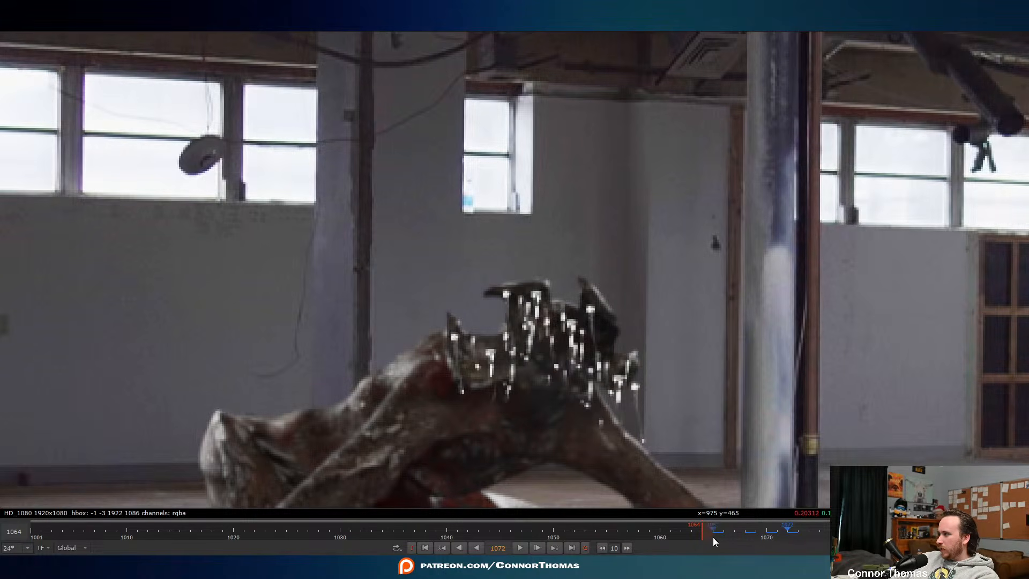
key("l")
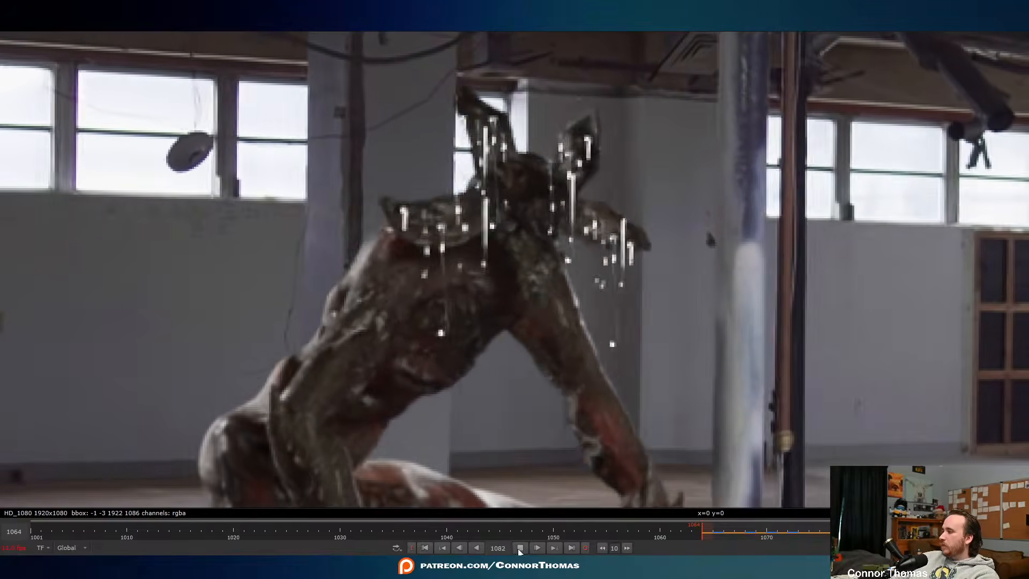
left_click(520, 548)
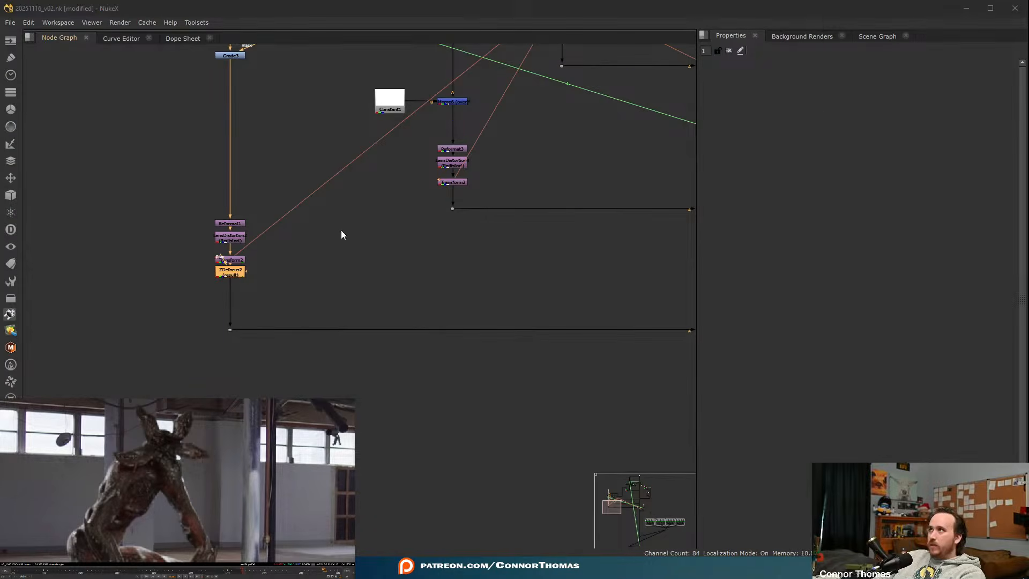
- Paste a copy of ZDefocus2 below the shared slime branch's Saturation node, leaving a gap between the two nodes
middle_click_drag(473, 293, 346, 247)
scroll(346, 247, "down", 8)
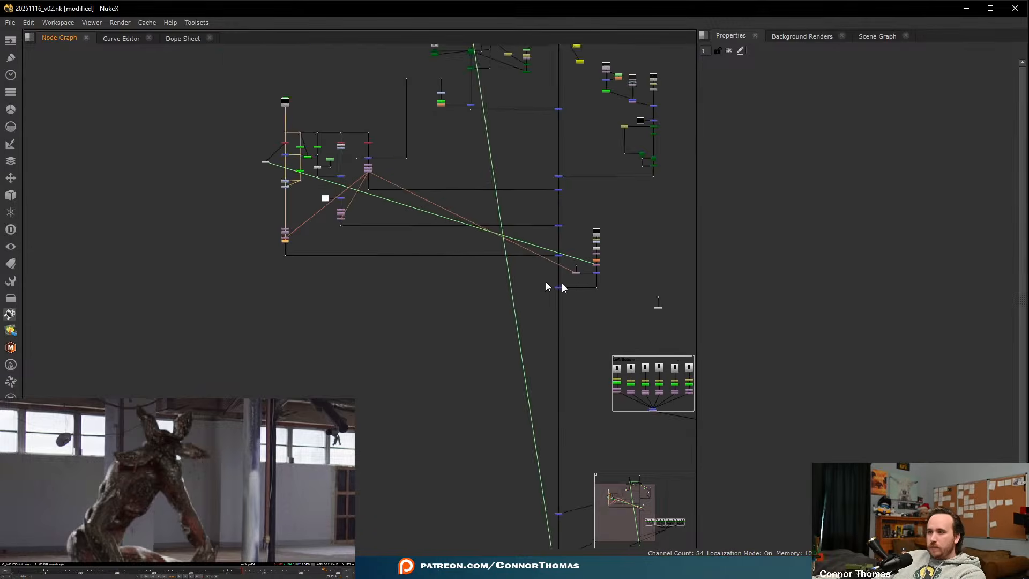
middle_click_drag(561, 287, 311, 213)
middle_click_drag(567, 417, 451, 312)
scroll(452, 312, "up", 1)
scroll(428, 288, "up", 5)
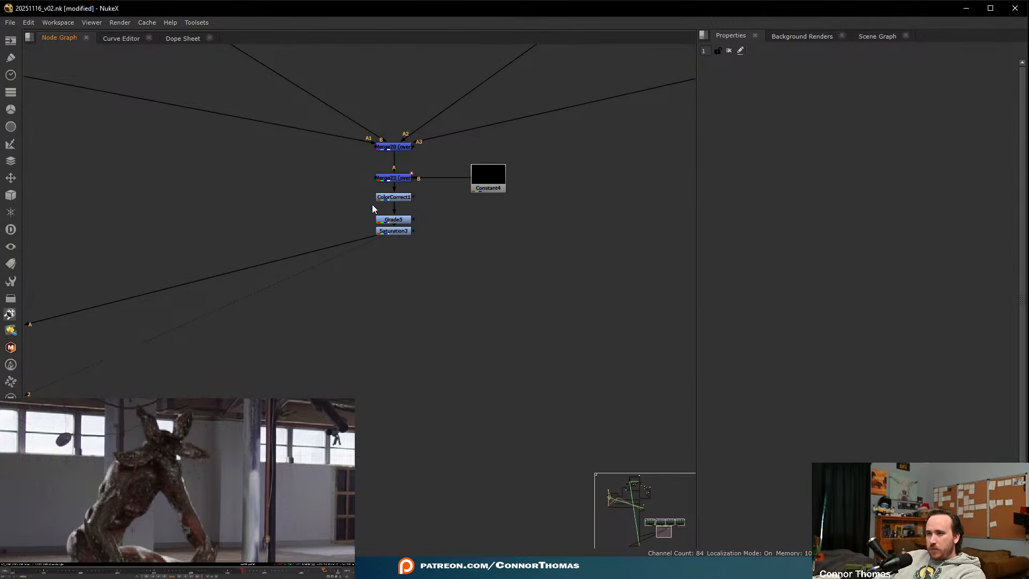
left_click(393, 231)
key("ctrl+v")
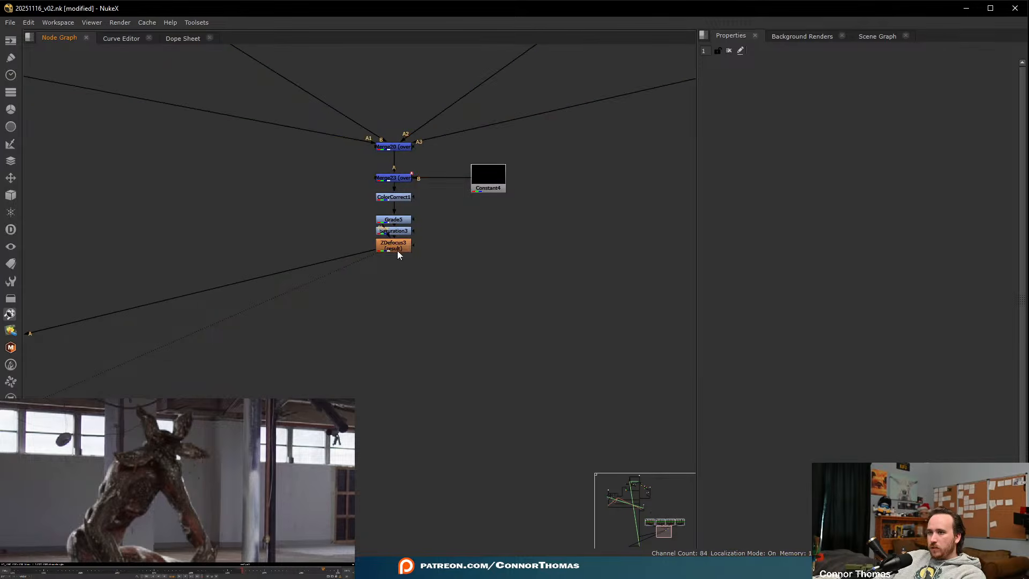
left_click_drag(397, 250, 389, 318)
- Insert a MotionBlur node between the slime branch's Saturation and ZDefocus nodes
left_click(399, 230)
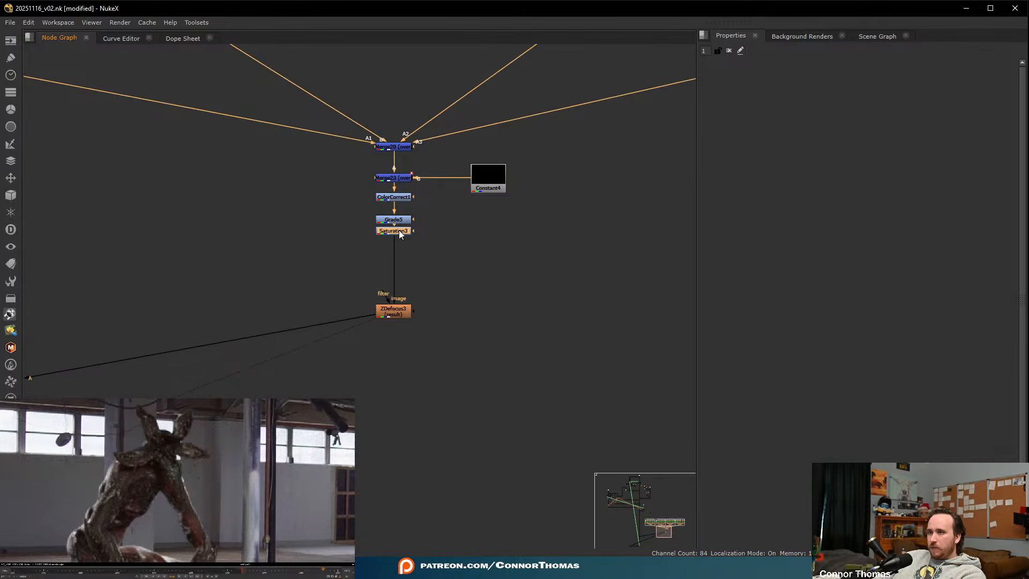
key("Tab")
type("moti")
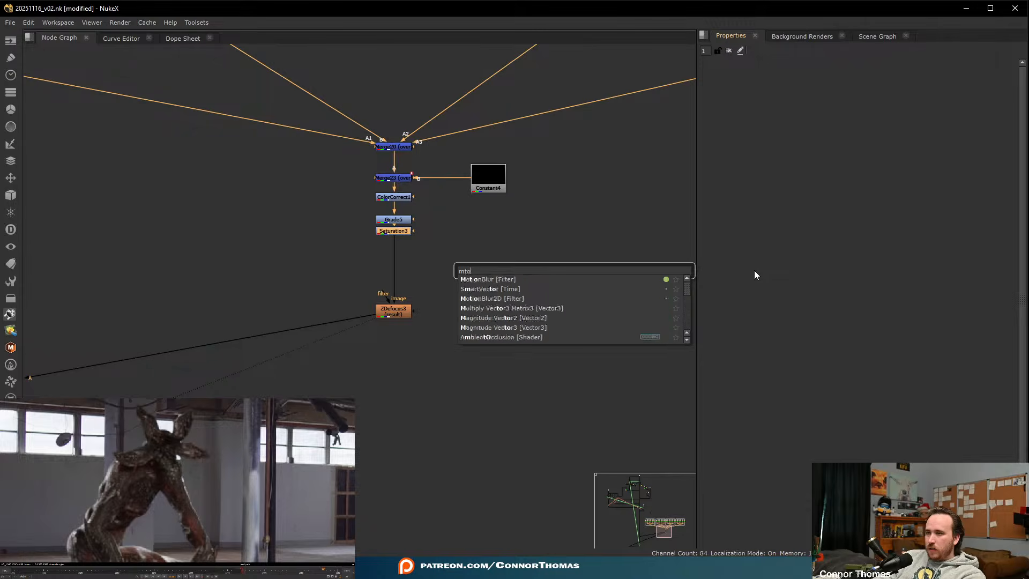
type("on")
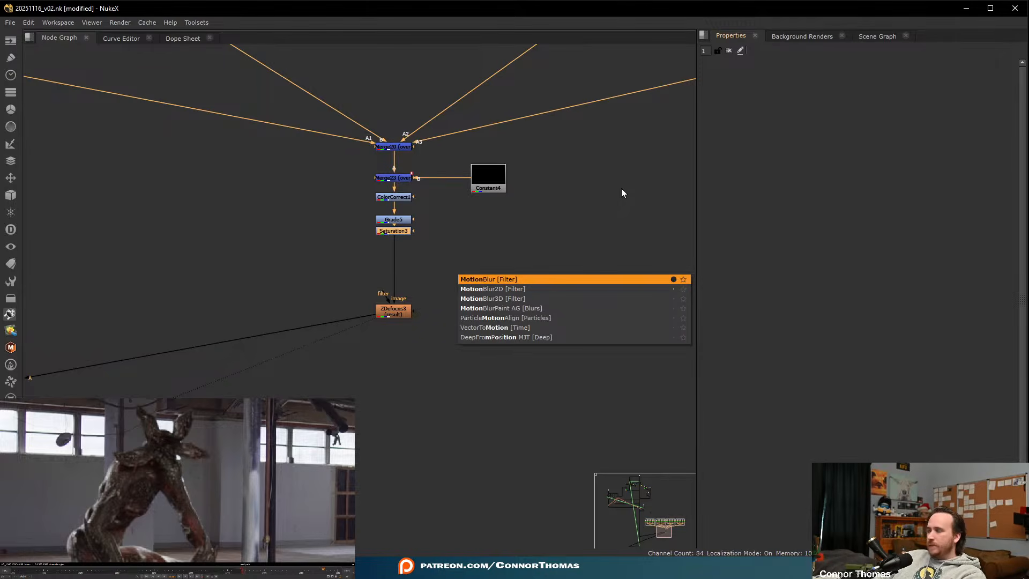
key("Return")
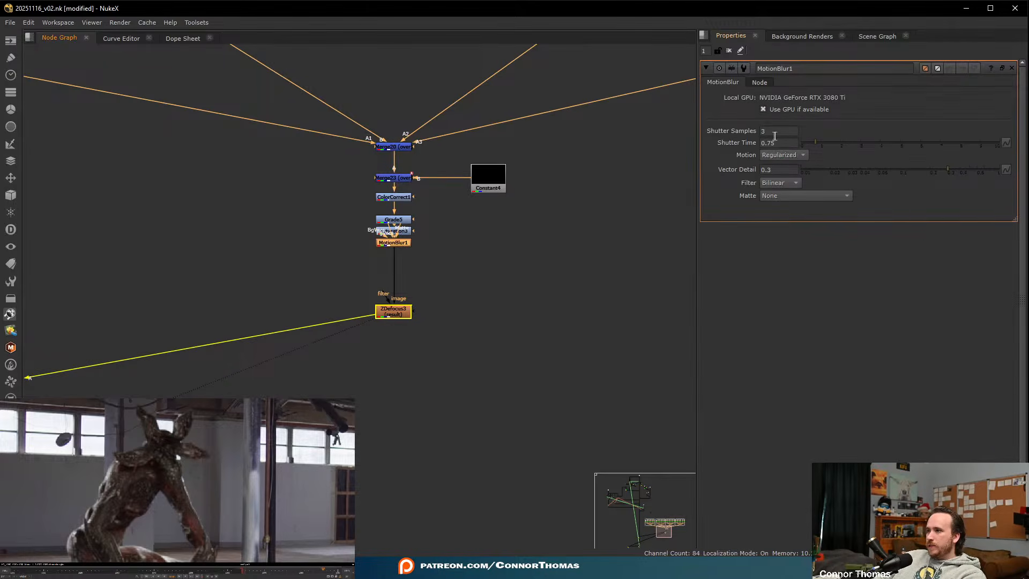
- Set the slime MotionBlur's shutter time to 0.5 and its shutter samples to 10
left_click_drag(782, 143, 738, 135)
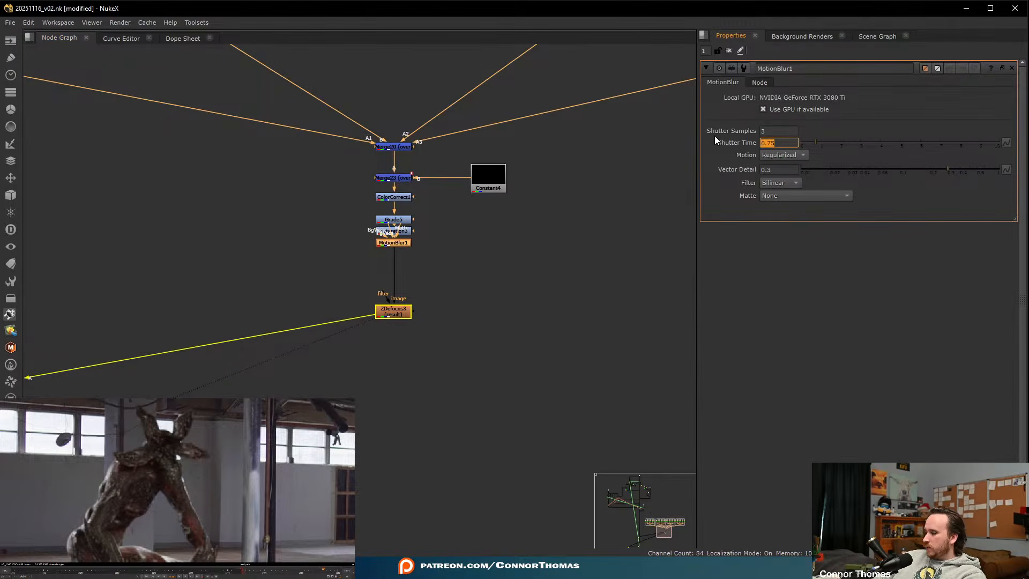
type("0.5")
key("Return")
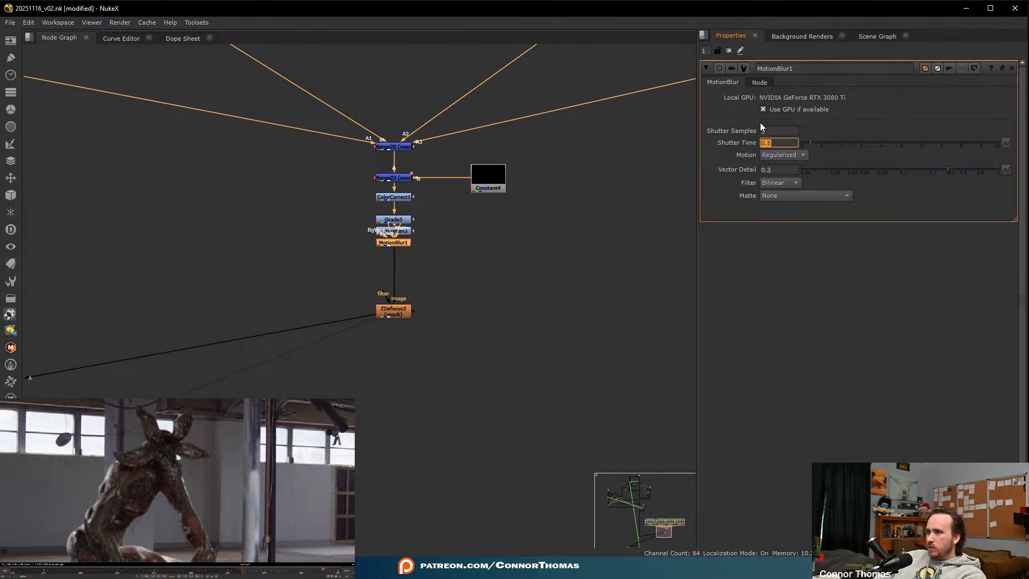
left_click(764, 130)
key("Return")
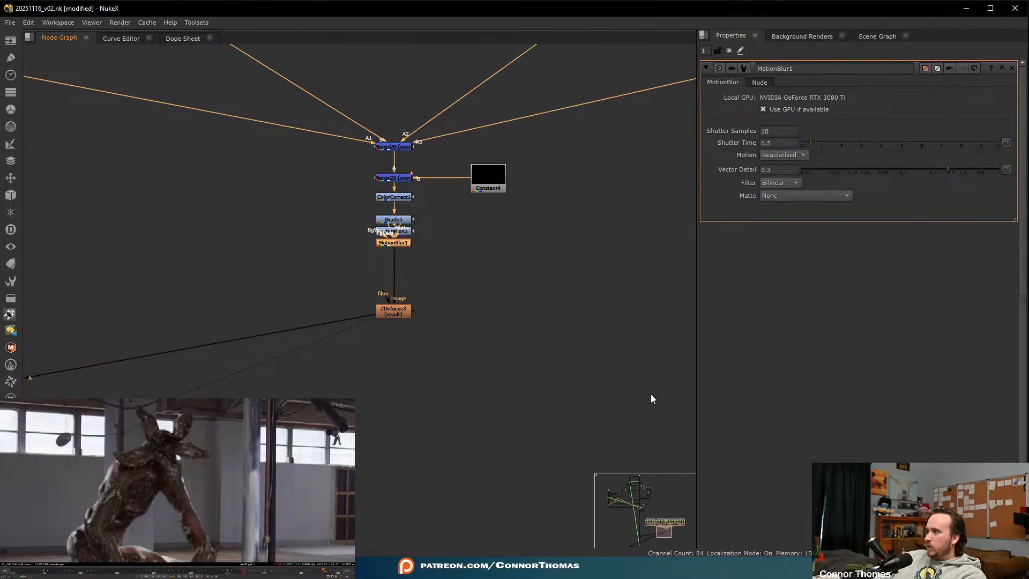
- Switch to Blender, view the scene's render properties, and close the program without saving changes
middle_click_drag(556, 364, 646, 348)
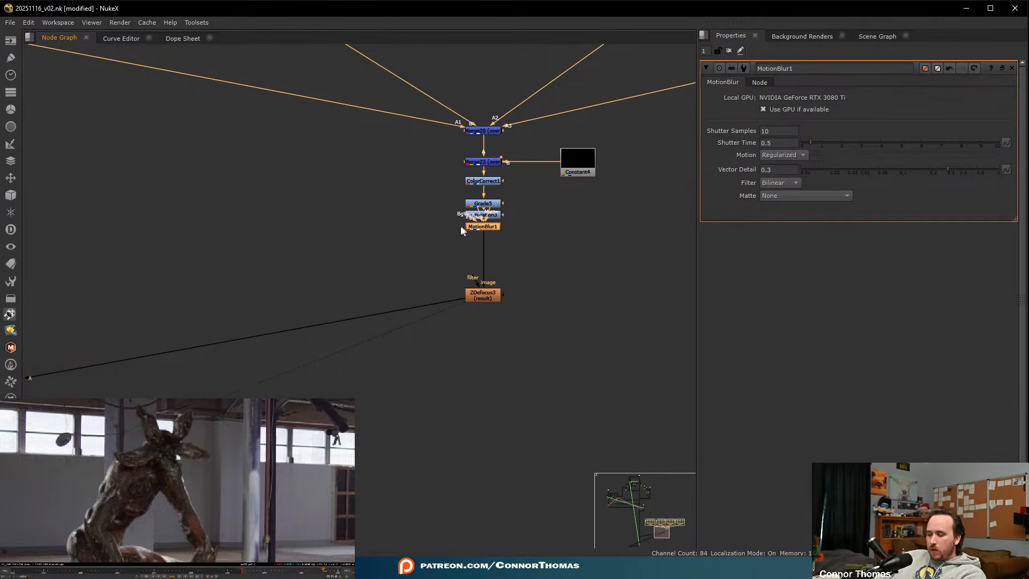
scroll(459, 233, "down", 5)
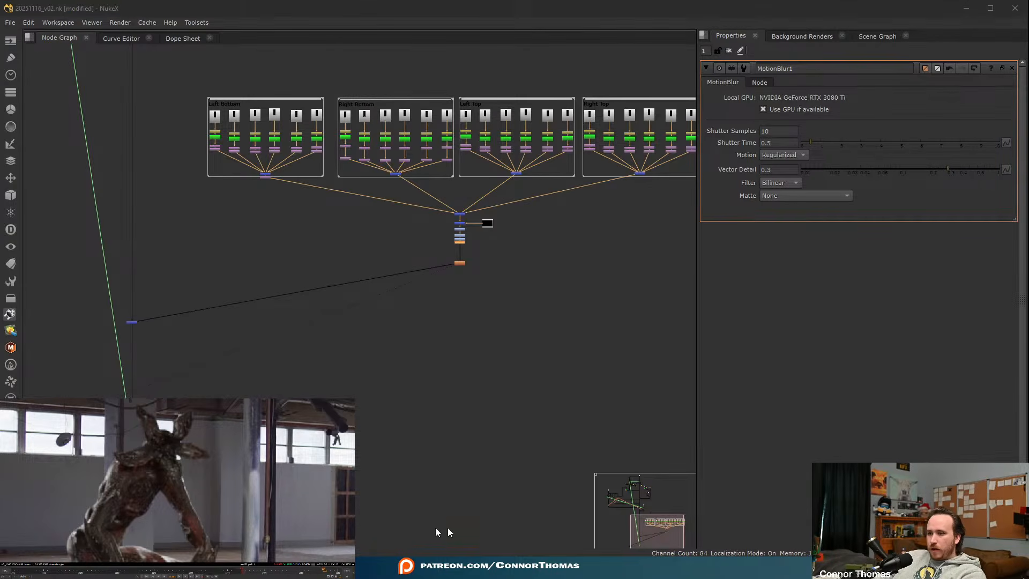
left_click(470, 566)
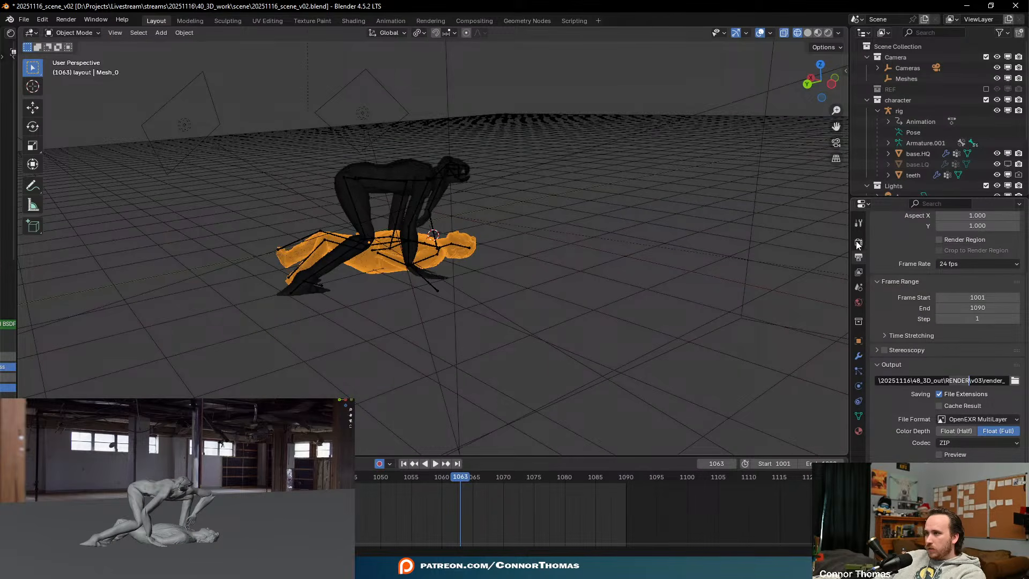
left_click(857, 242)
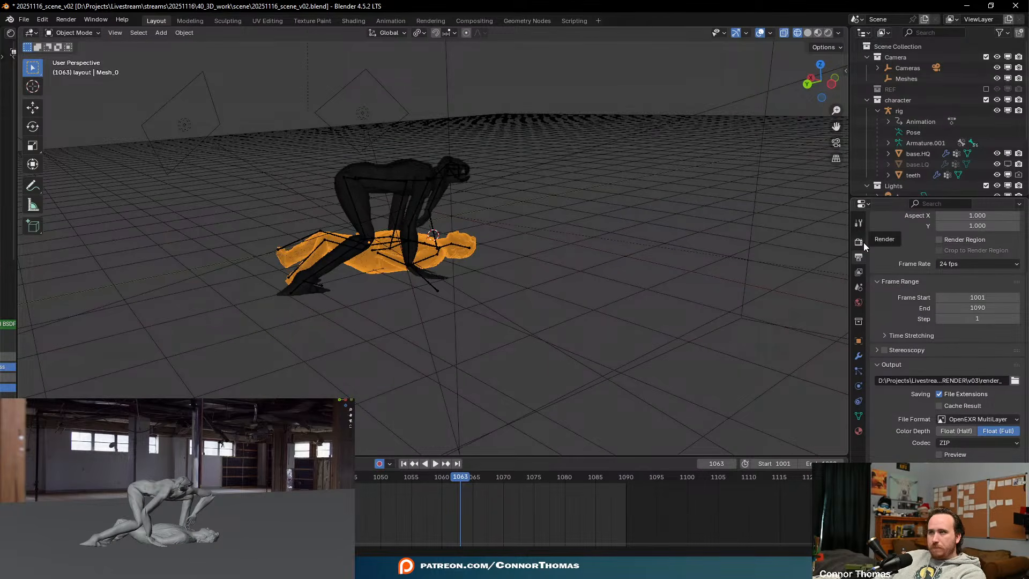
left_click(861, 242)
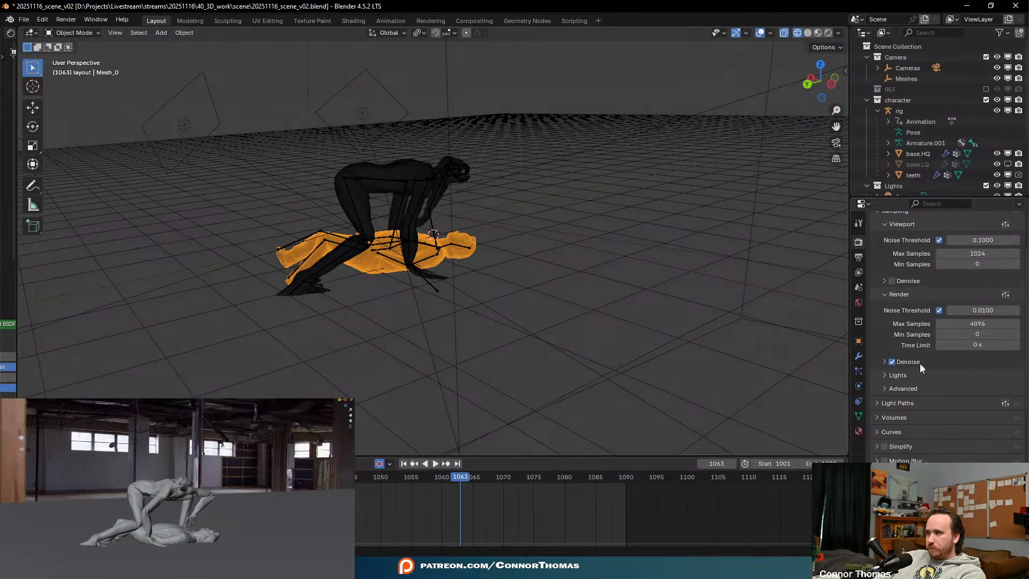
left_click(1025, 5)
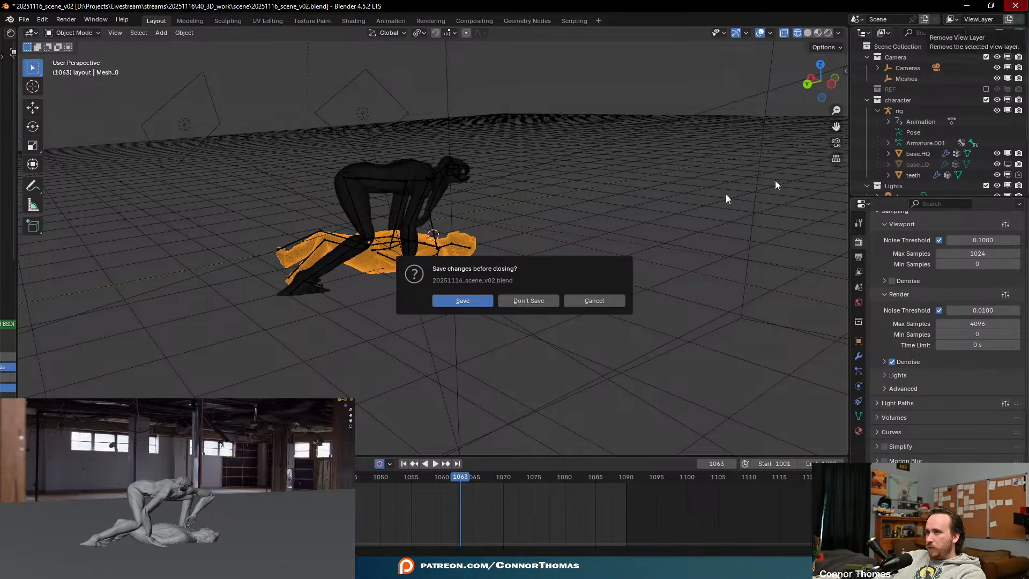
left_click(518, 305)
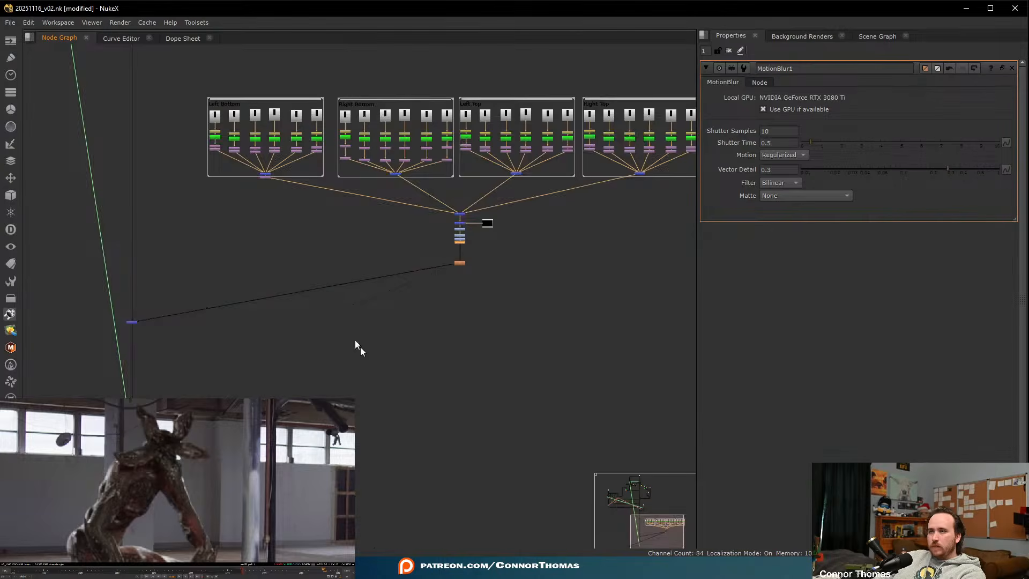
- Paste a copy of the slime MotionBlur between the Transform and ZDefocus2 nodes in the branch with LensDistortion2, spacing those nodes apart
scroll(376, 370, "down", 5)
scroll(231, 263, "up", 10)
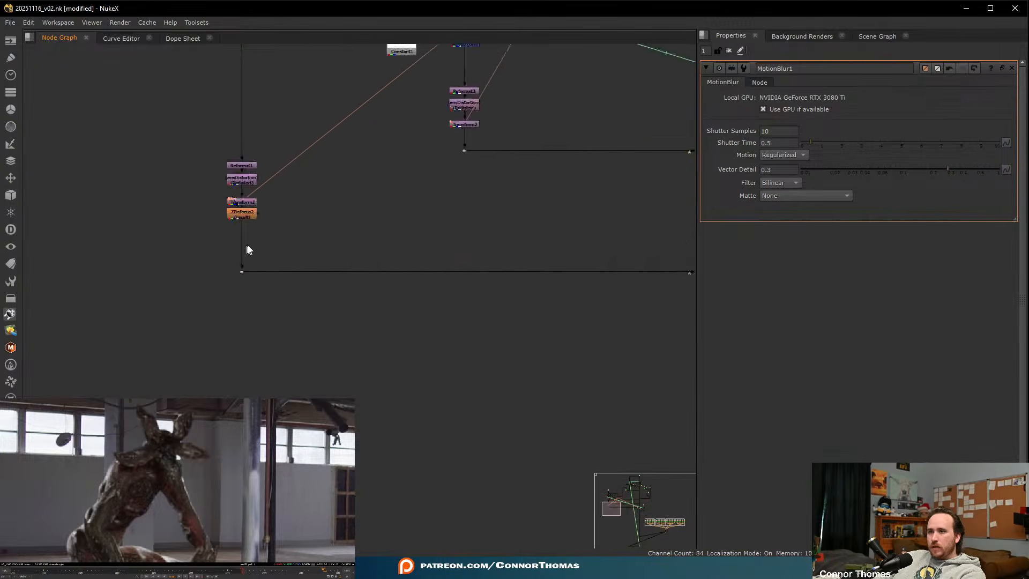
left_click_drag(251, 216, 253, 245)
scroll(253, 205, "up", 3)
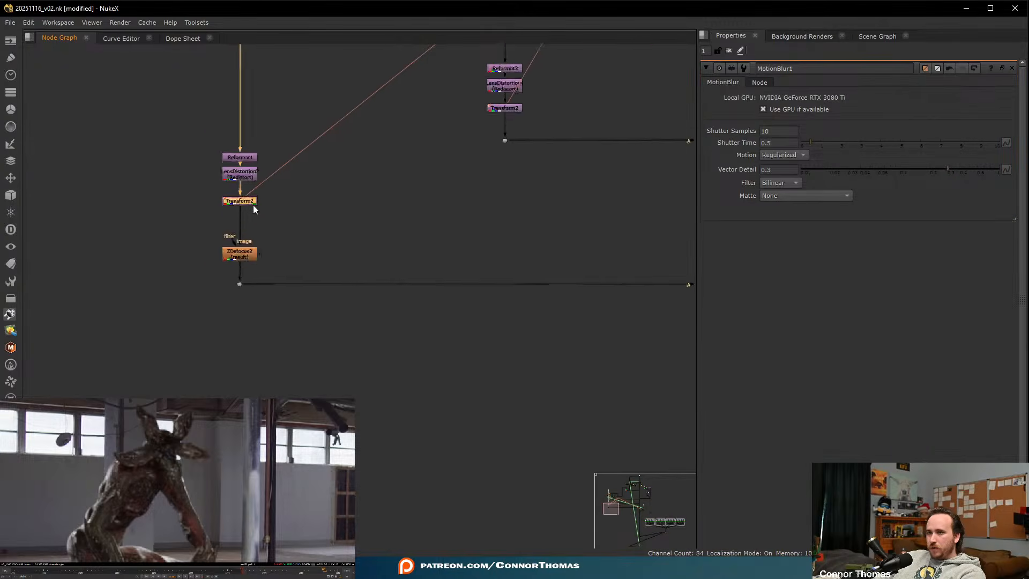
key("ctrl+v")
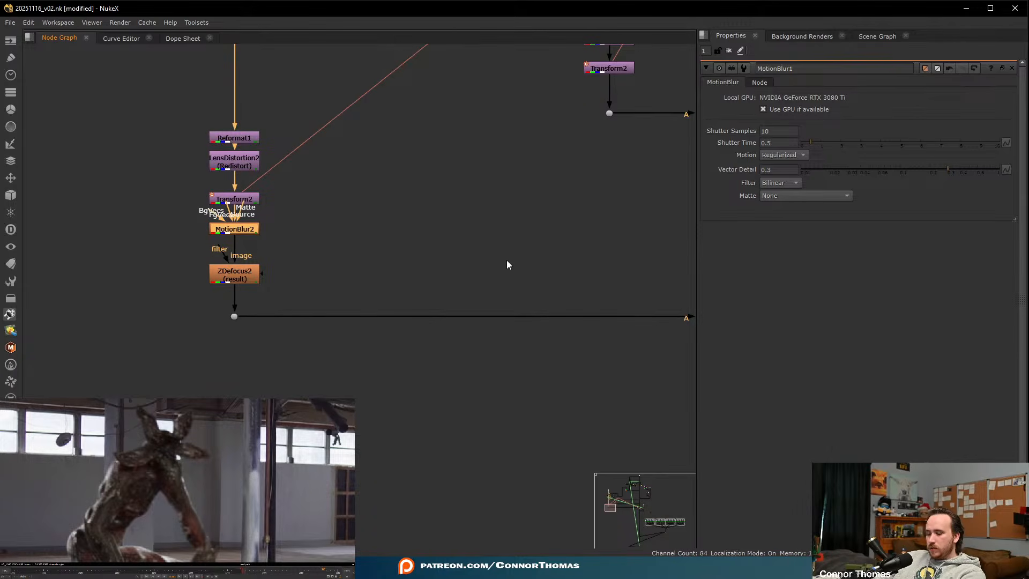
- Fit the composite in the viewer and enlarge the area around the whole creature
scroll(507, 259, "down", 5)
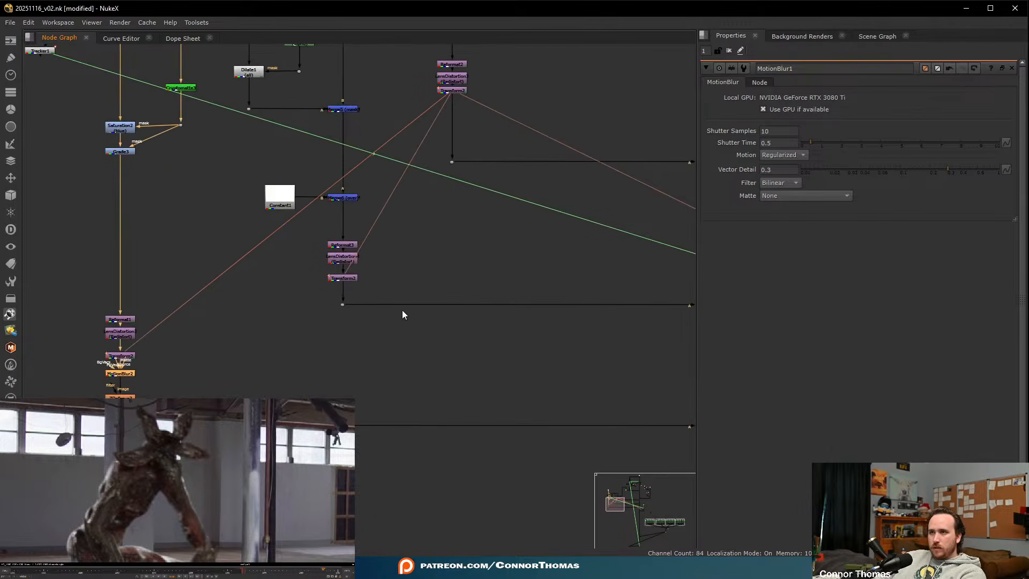
scroll(514, 333, "down", 3)
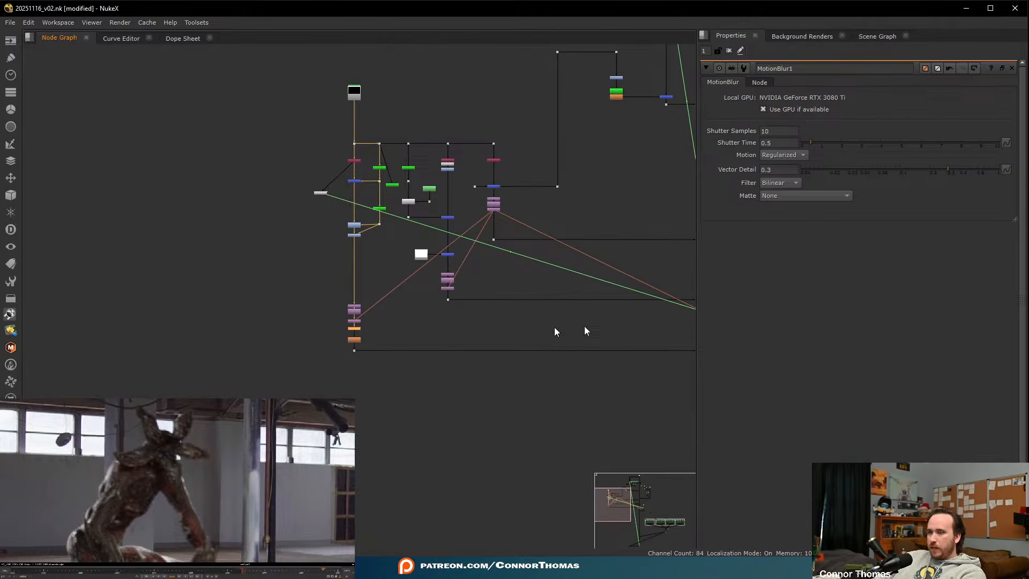
scroll(536, 305, "up", 4)
middle_click_drag(586, 348, 436, 133)
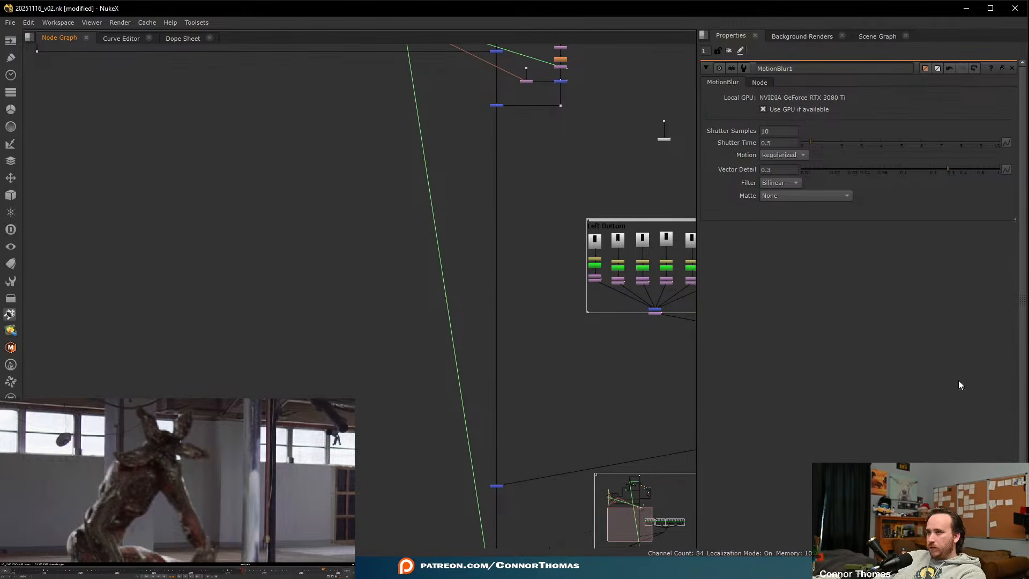
left_click(229, 507)
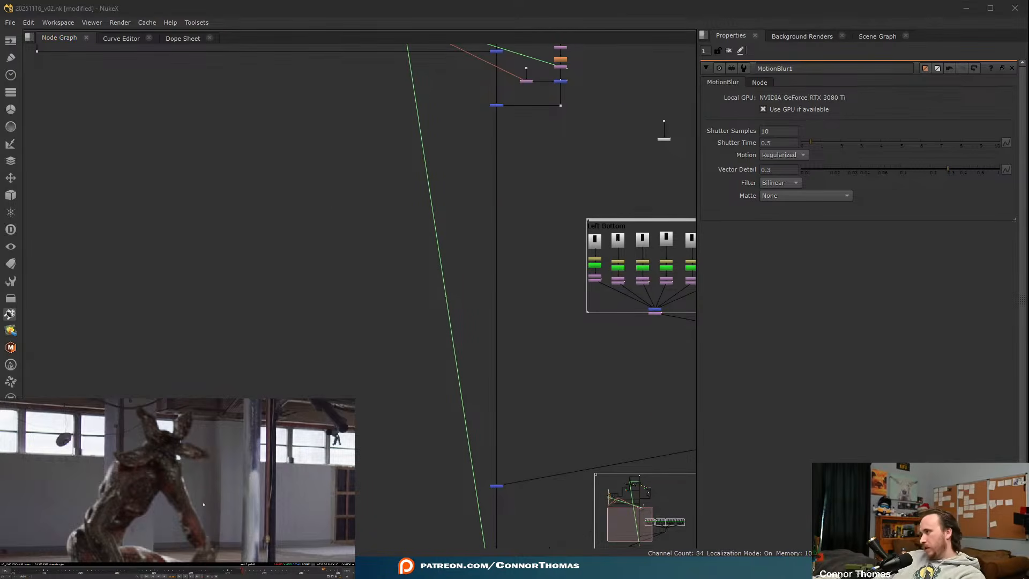
key("f")
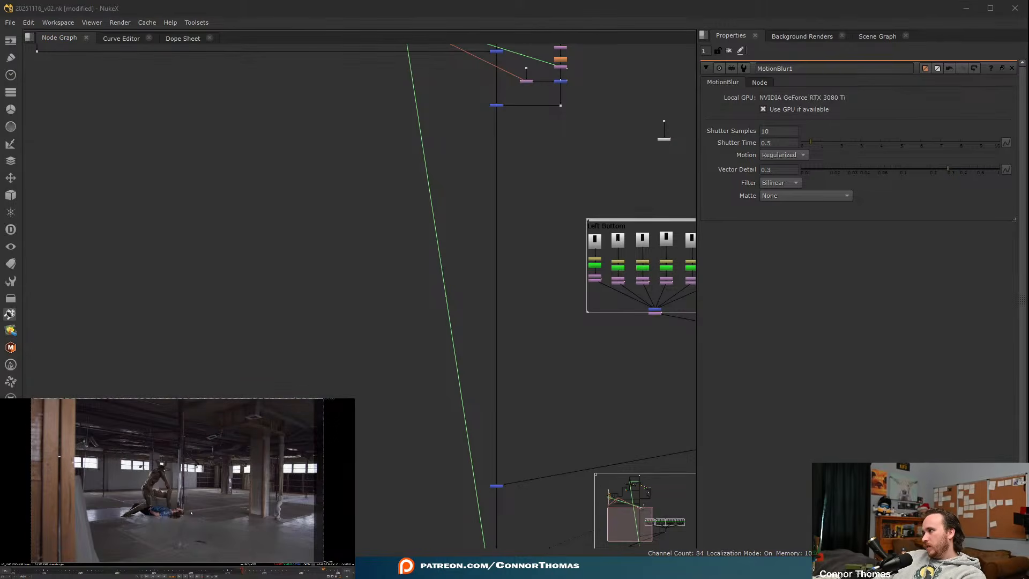
scroll(156, 475, "up", 4)
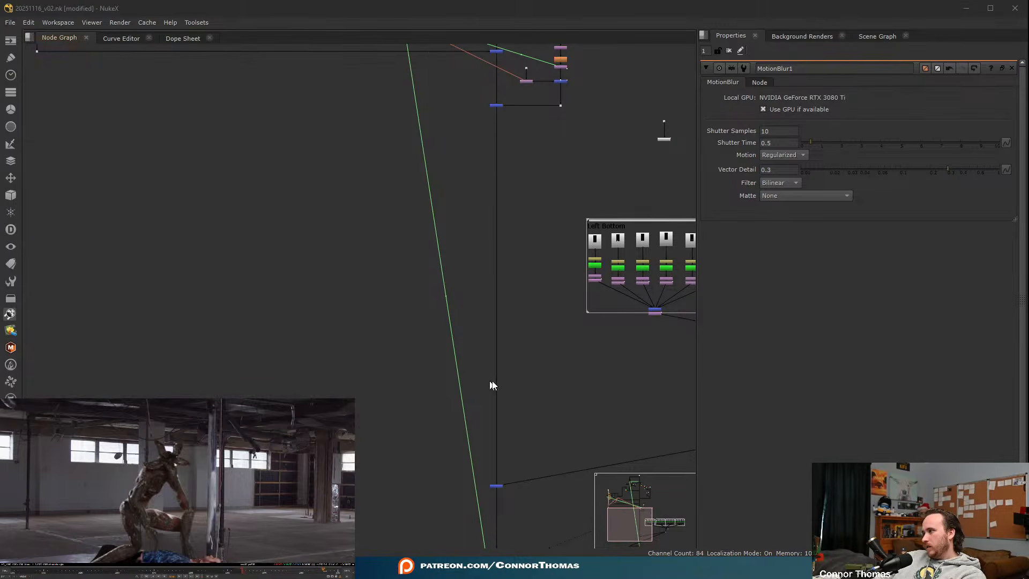
- Move the slime branch's MotionBlur farther below the Saturation node, and disable the Grade node above them
middle_click_drag(563, 338, 366, 209)
middle_click_drag(673, 318, 481, 278)
scroll(510, 239, "up", 6)
middle_click_drag(487, 169, 469, 216)
left_click_drag(442, 227, 452, 269)
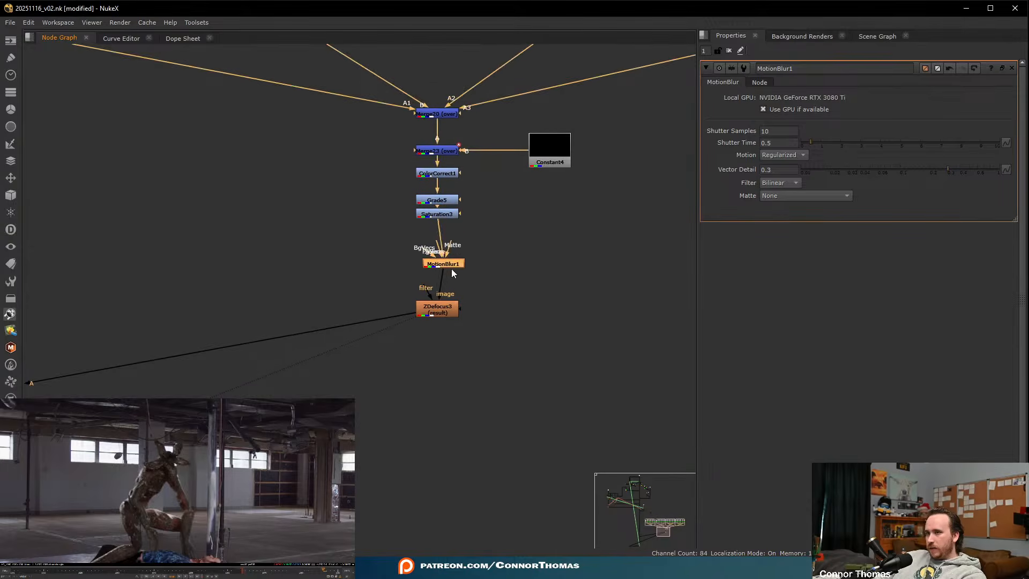
left_click(447, 200)
key("d")
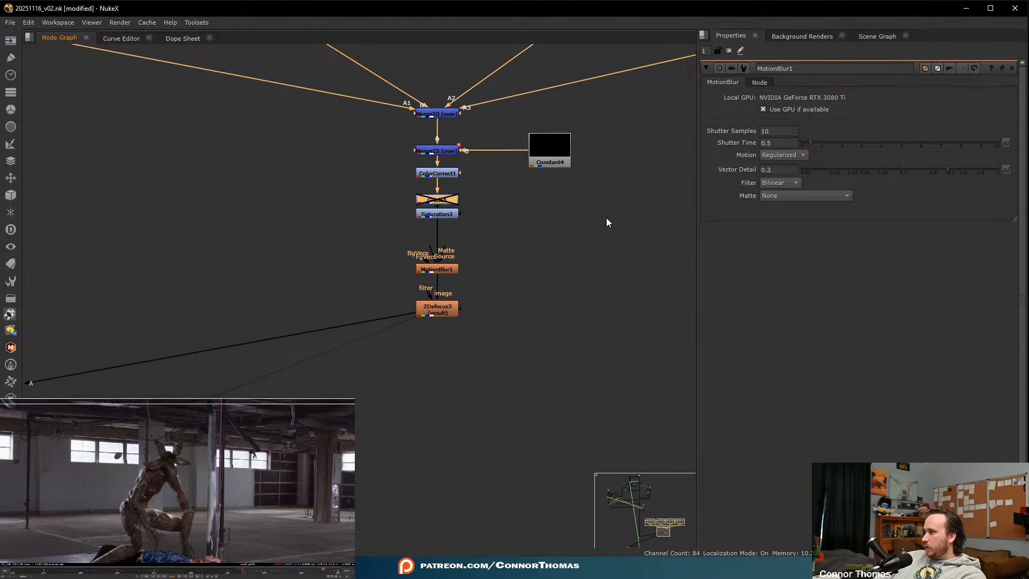
- Re-enable the disabled Grade node and insert a second Grade between it and the Saturation node, making room by moving the Saturation down
key("d")
left_click_drag(440, 216, 441, 240)
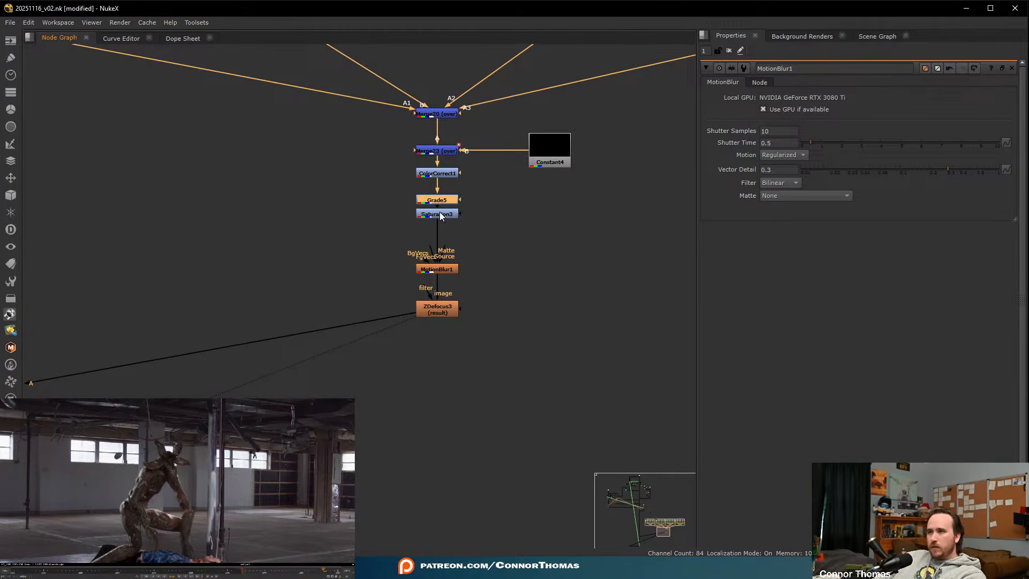
left_click(437, 200)
key("g")
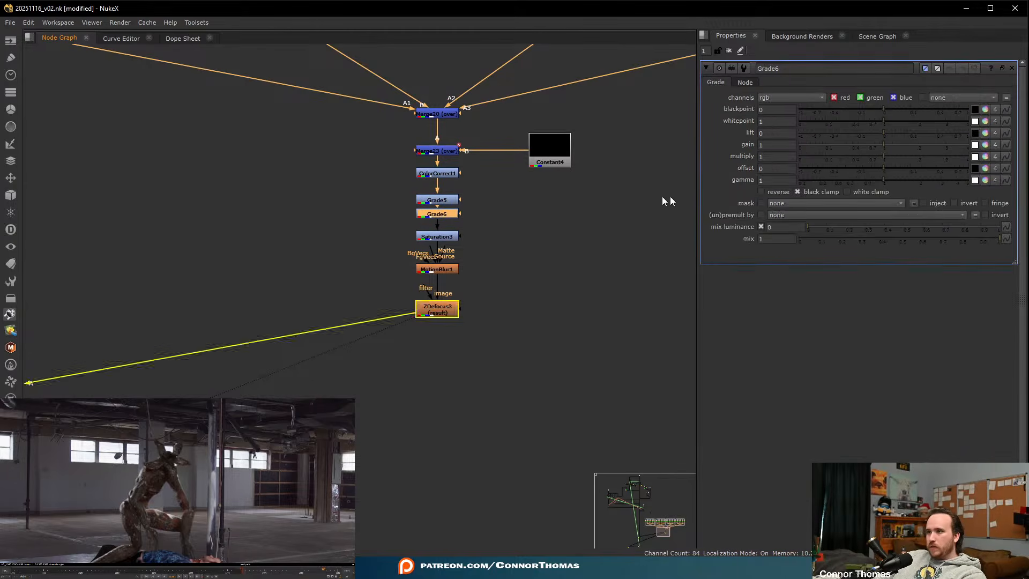
- Set the new Grade's gain to 1.56, compare the slime with the node off and on, and fit the whole frame in the viewer
left_click(901, 143)
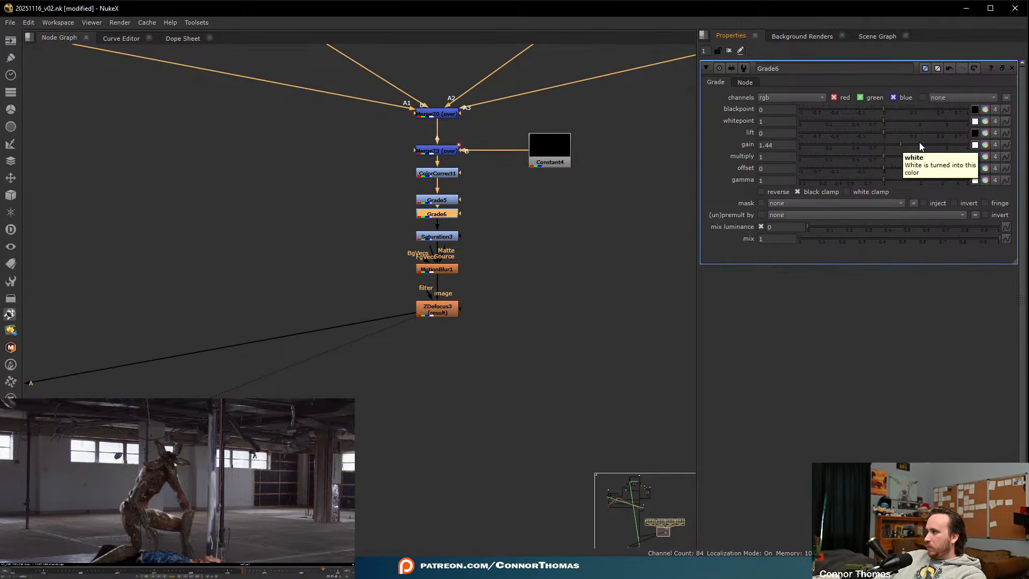
left_click_drag(925, 144, 1028, 142)
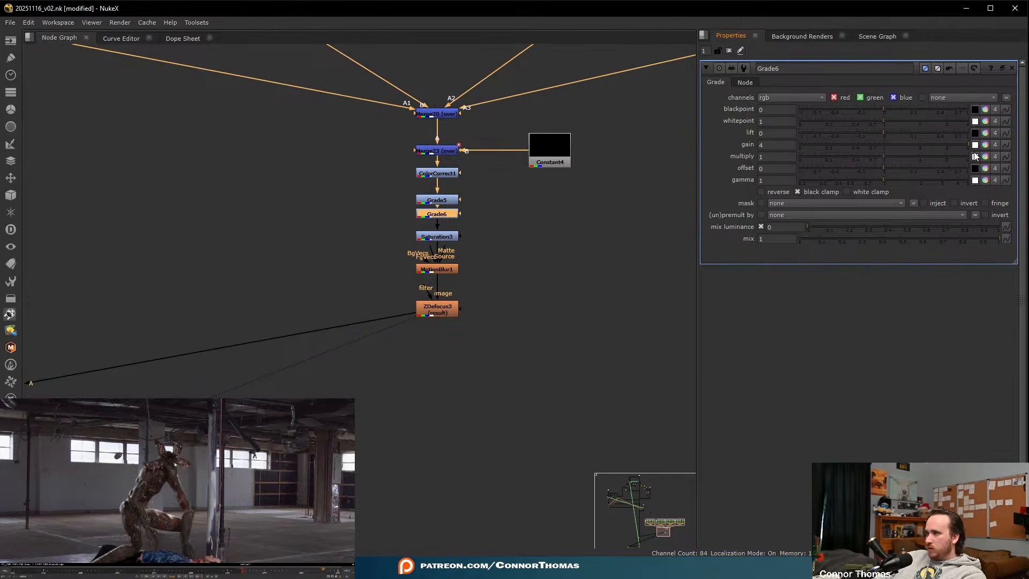
left_click(937, 147)
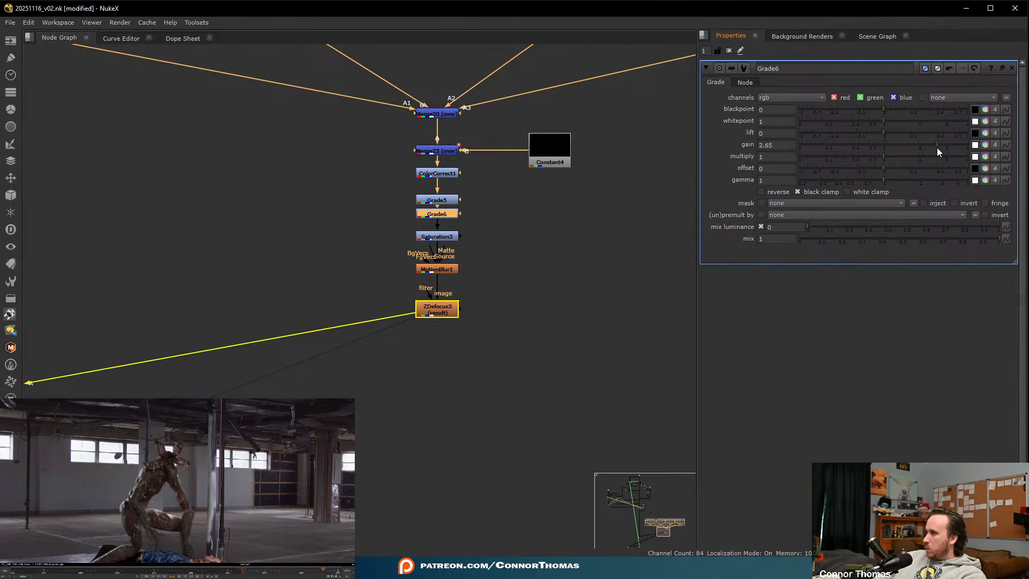
left_click_drag(937, 148, 923, 148)
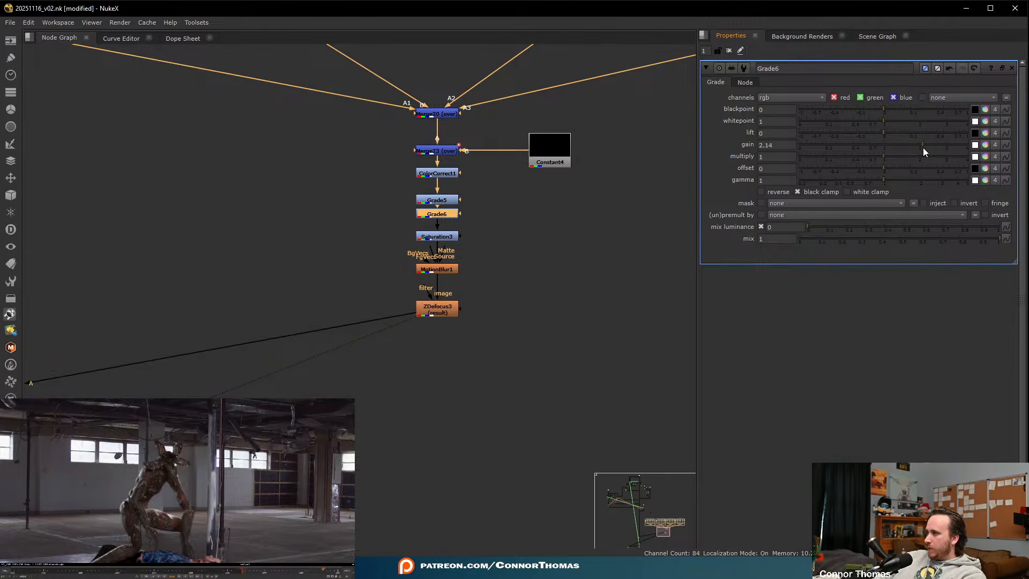
left_click(905, 147)
key("d")
key("d")
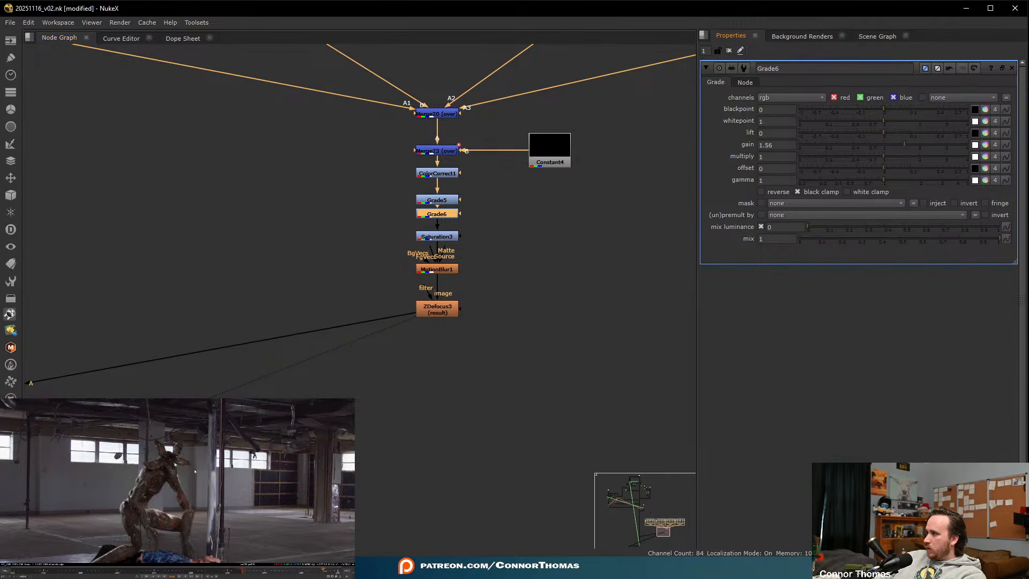
left_click(195, 472)
key("f")
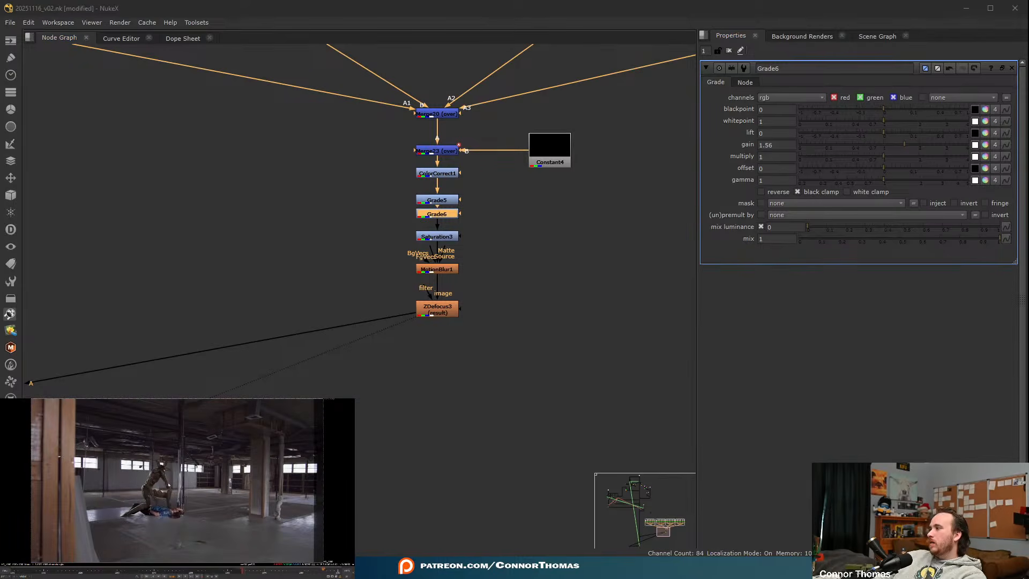
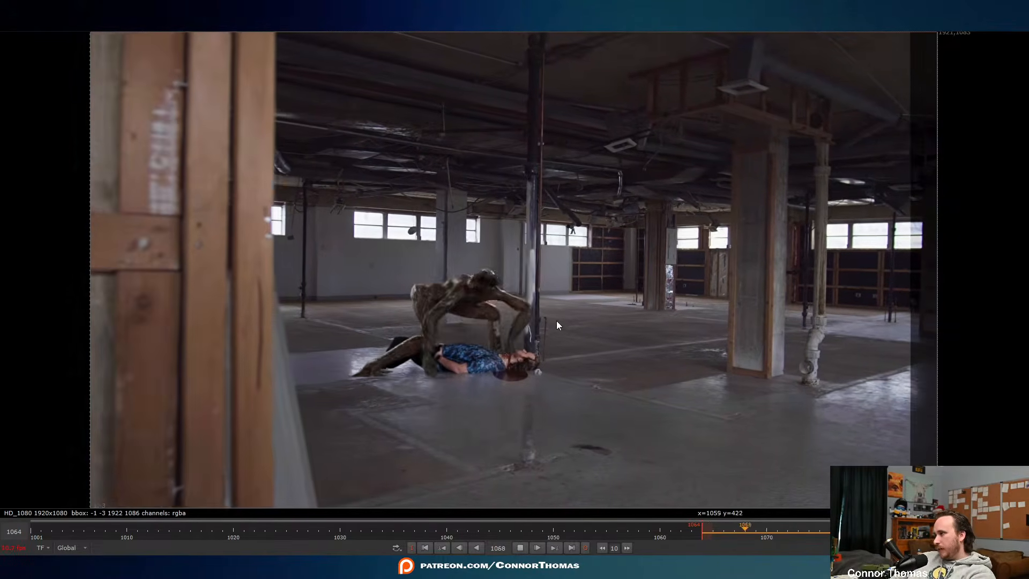
- Stop playback, go to frame 1089, and examine the slime drips on the creature's head and the surrounding composite
key("k")
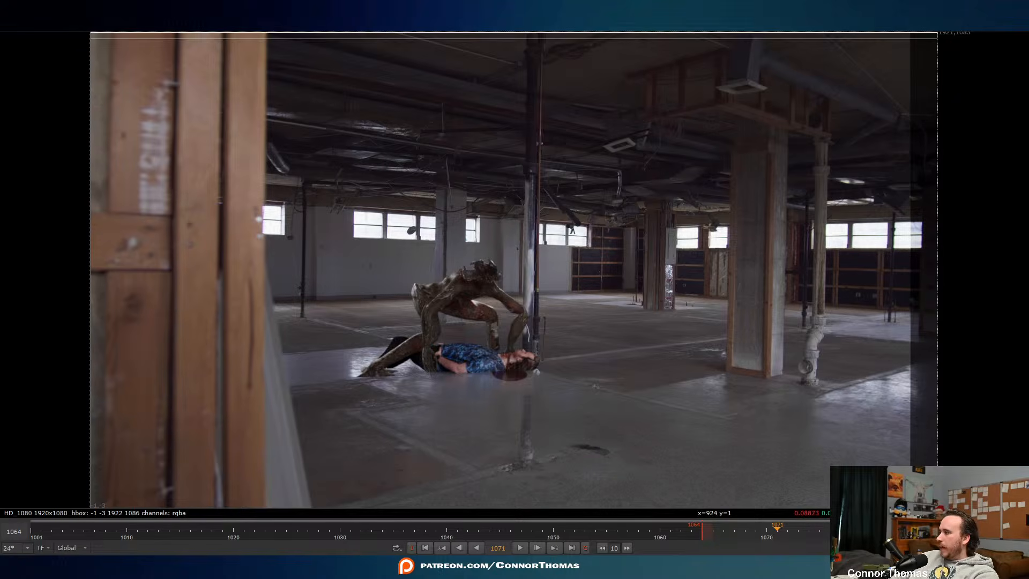
left_click_drag(777, 531, 969, 531)
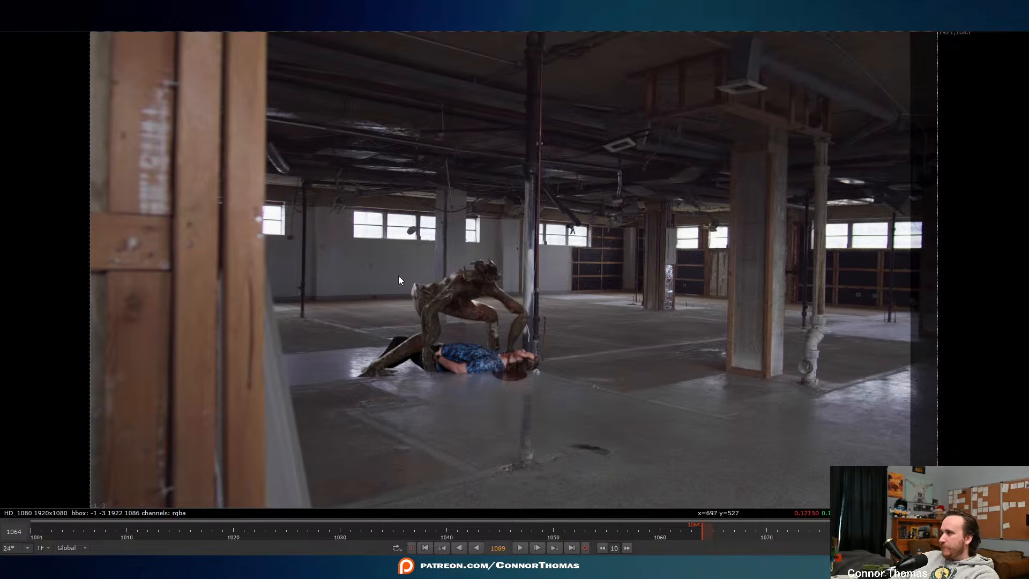
key("2")
scroll(469, 221, "up", 6)
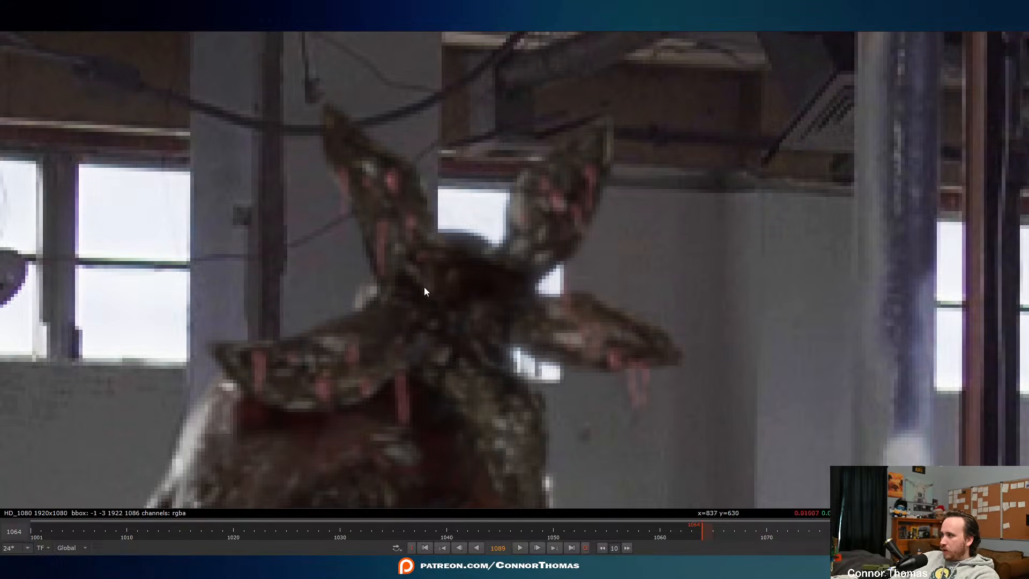
scroll(258, 333, "down", 5)
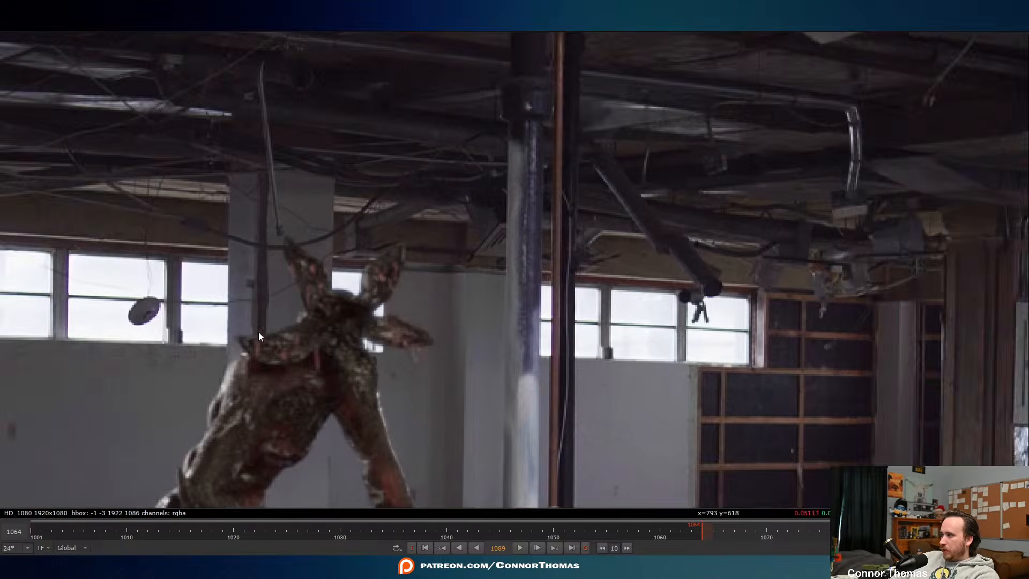
middle_click_drag(250, 336, 472, 213)
scroll(469, 219, "down", 3)
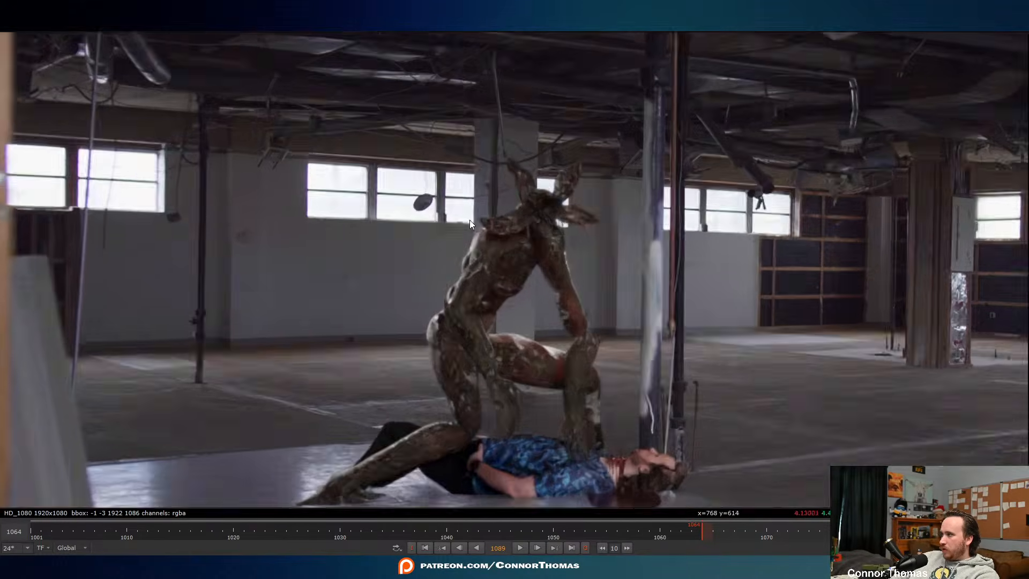
middle_click_drag(662, 243, 563, 214)
middle_click_drag(737, 227, 678, 244)
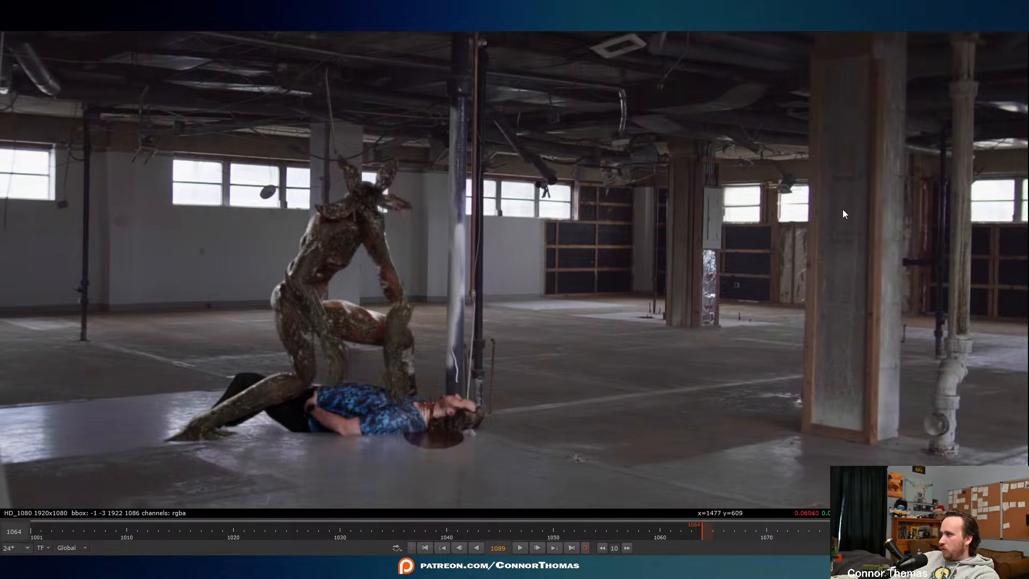
- Examine the edges of the background windows beside the large column for colour fringing, and recheck the creature up close
scroll(822, 182, "up", 8)
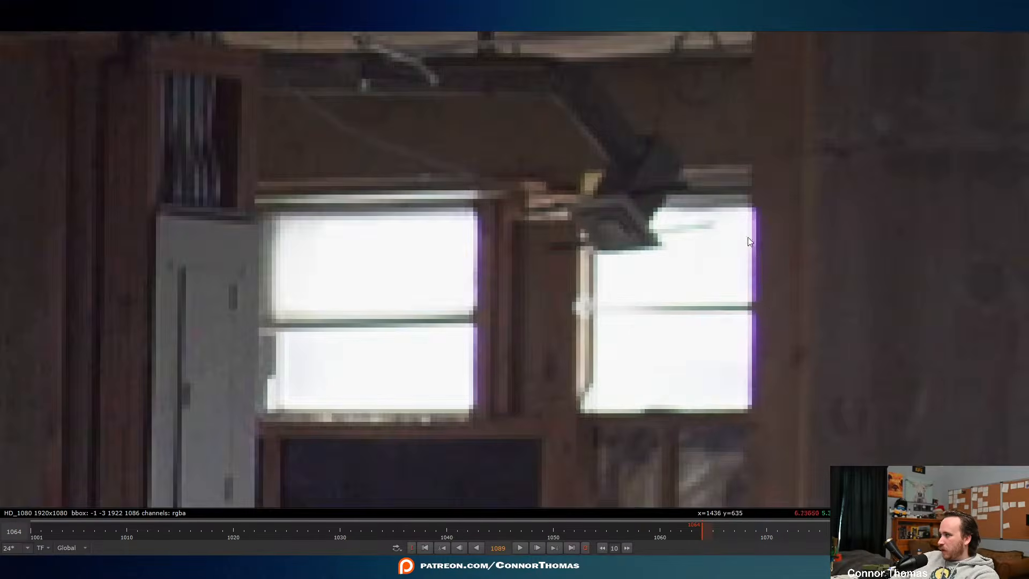
scroll(753, 275, "down", 4)
scroll(757, 269, "up", 7)
left_click_drag(750, 196, 742, 516)
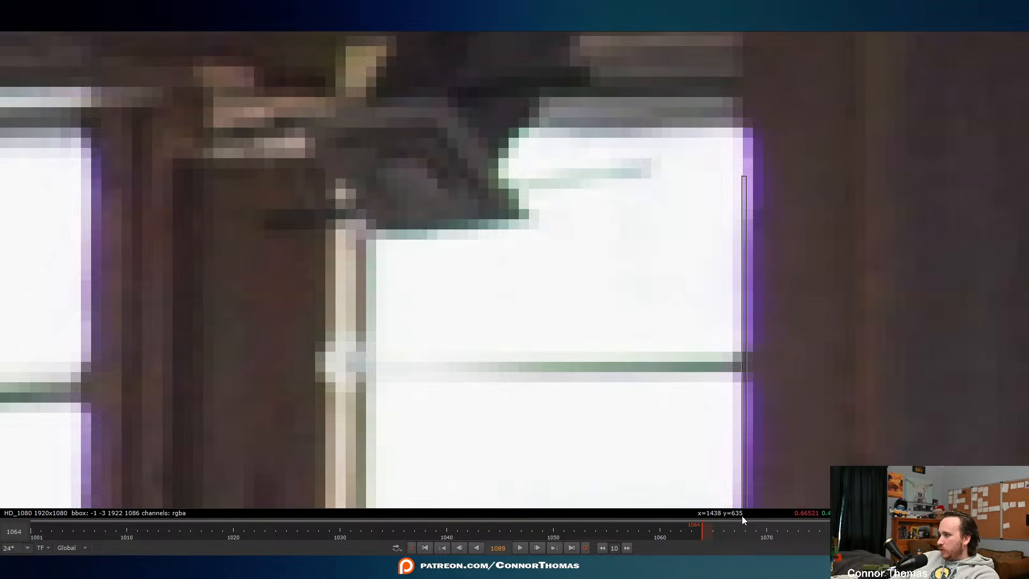
scroll(725, 458, "down", 8)
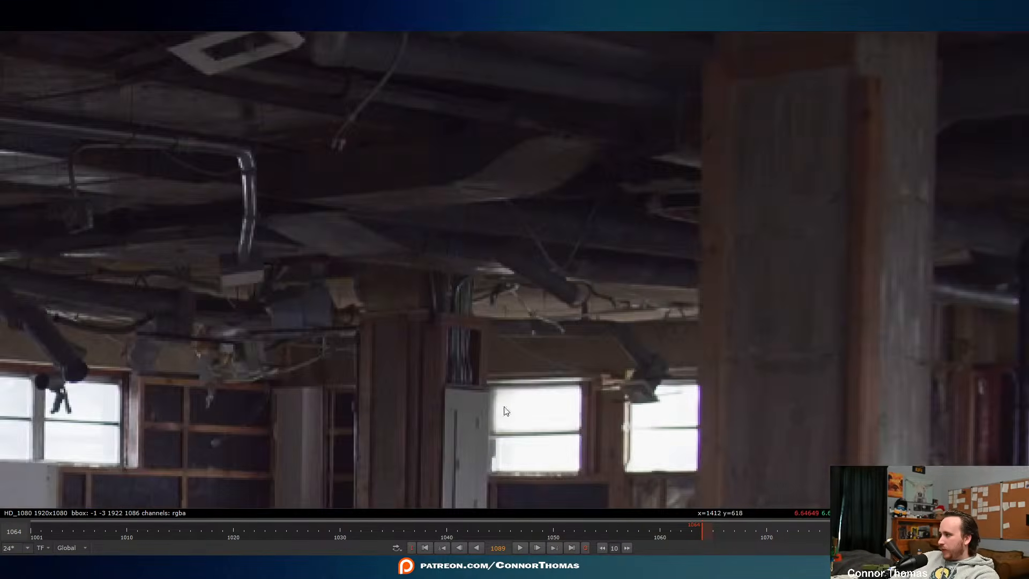
scroll(400, 342, "up", 2)
middle_click_drag(400, 342, 838, 269)
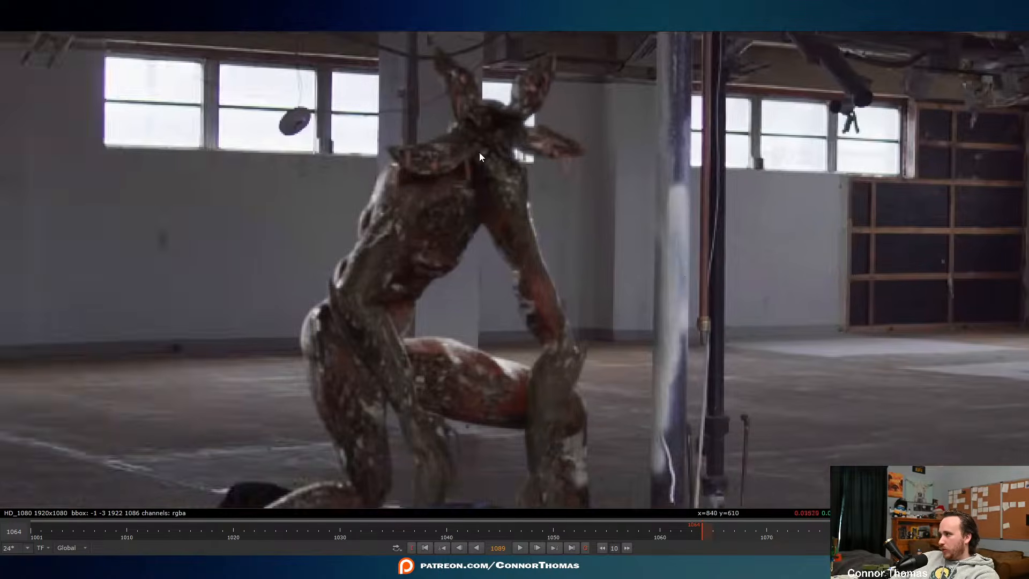
scroll(496, 110, "up", 3)
scroll(496, 111, "down", 5)
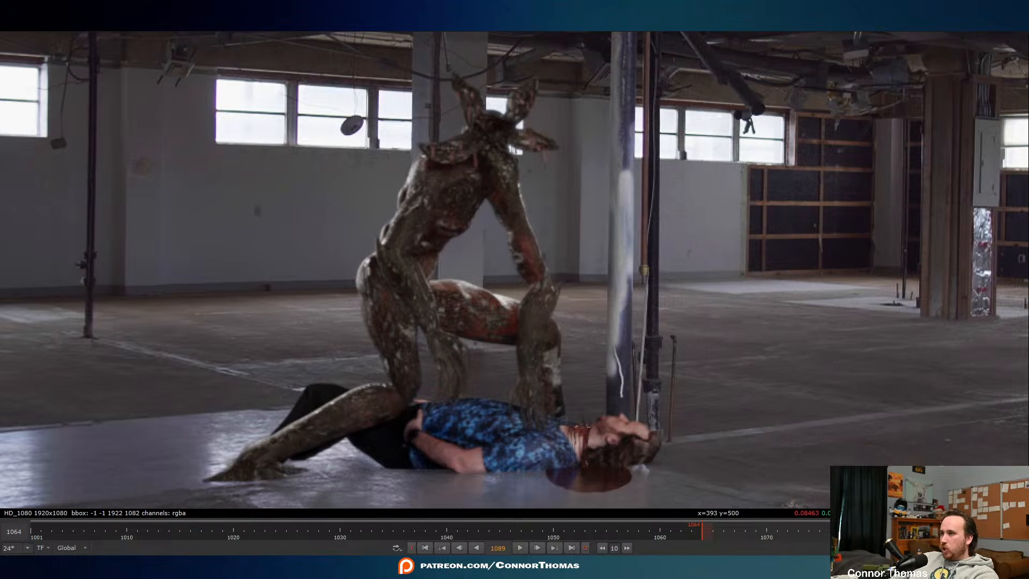
- Compare the two viewer inputs to inspect the glow around the background windows
key("2")
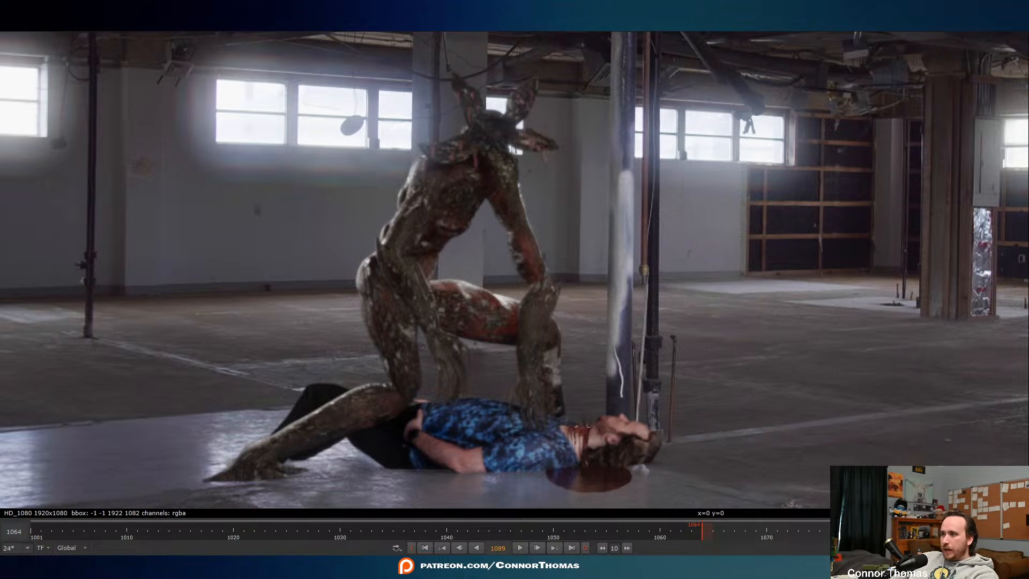
key("1")
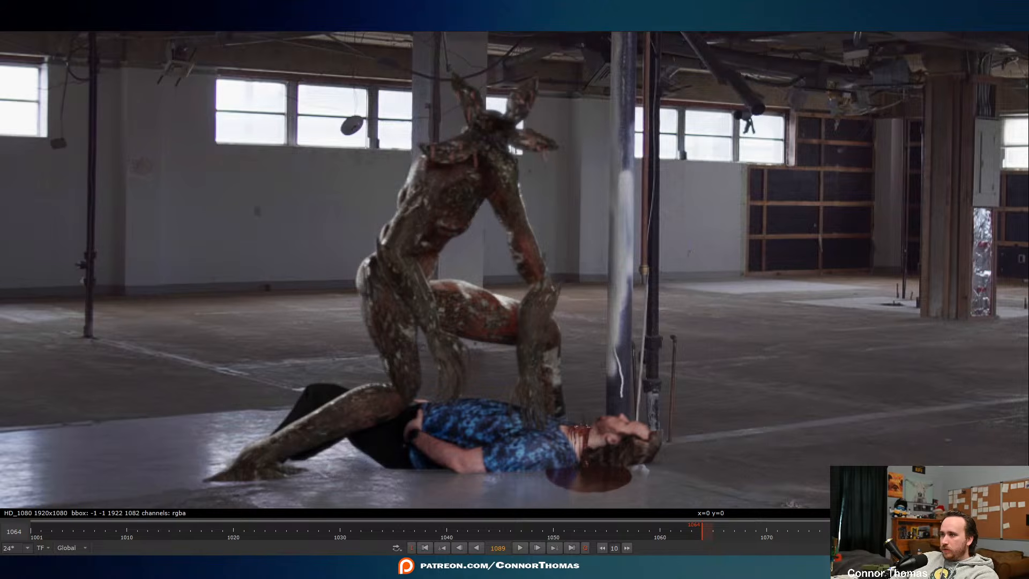
key("2")
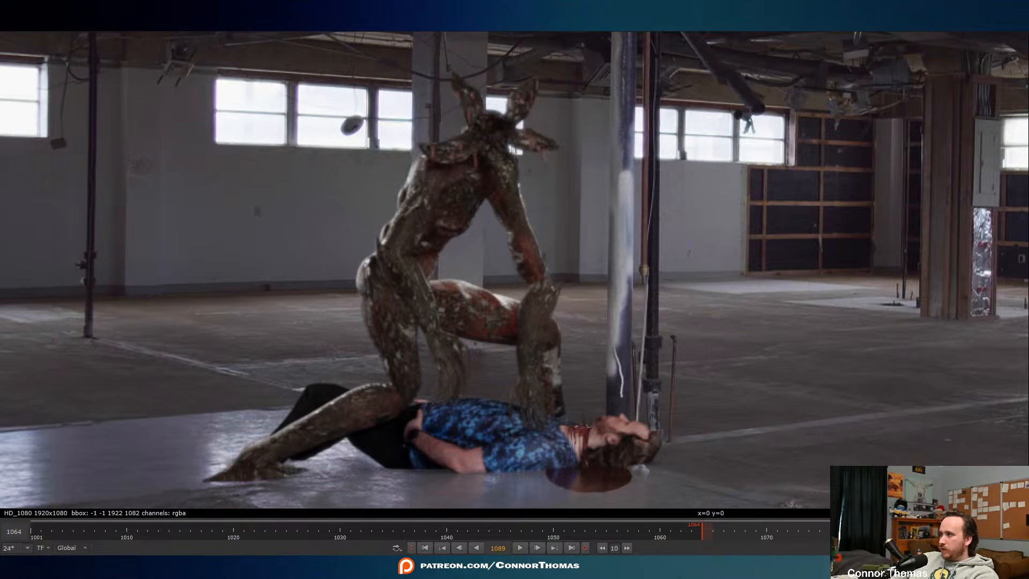
key("1")
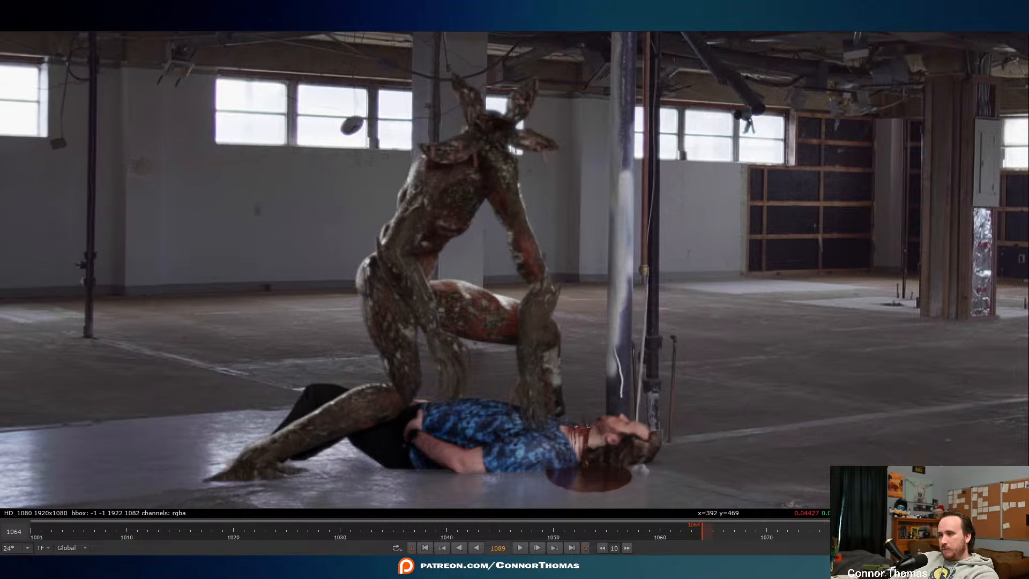
- Add a Roto node, draw a closed rounded shape over the creature's upper back and the adjacent window, and close the open node properties
key("o")
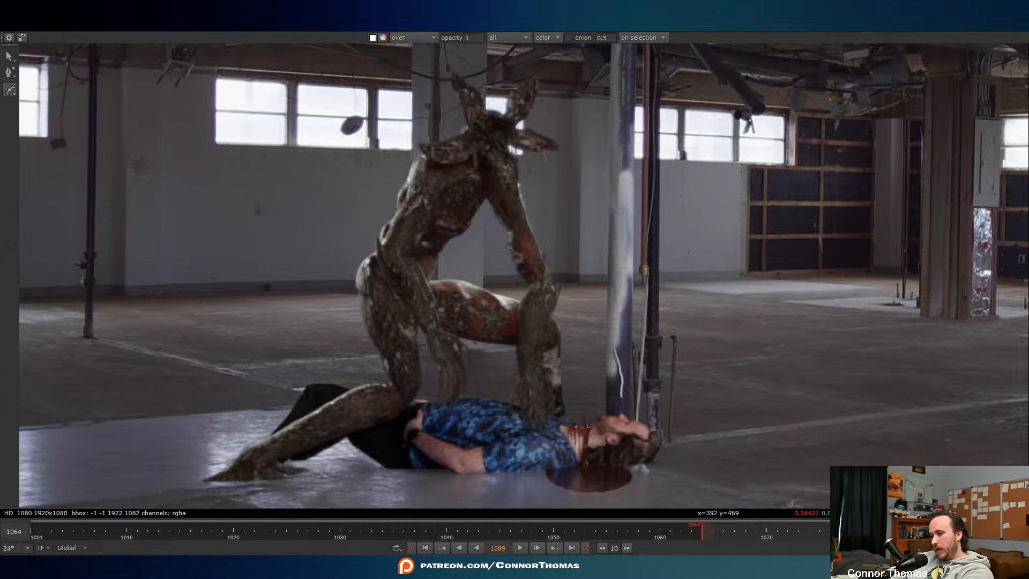
left_click(411, 110)
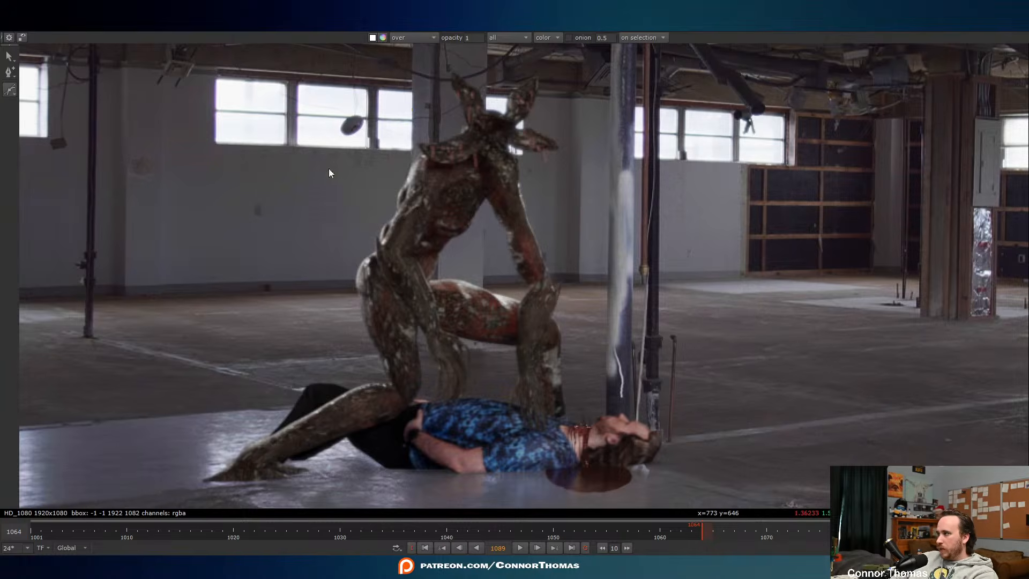
left_click(328, 193)
left_click_drag(461, 215, 477, 137)
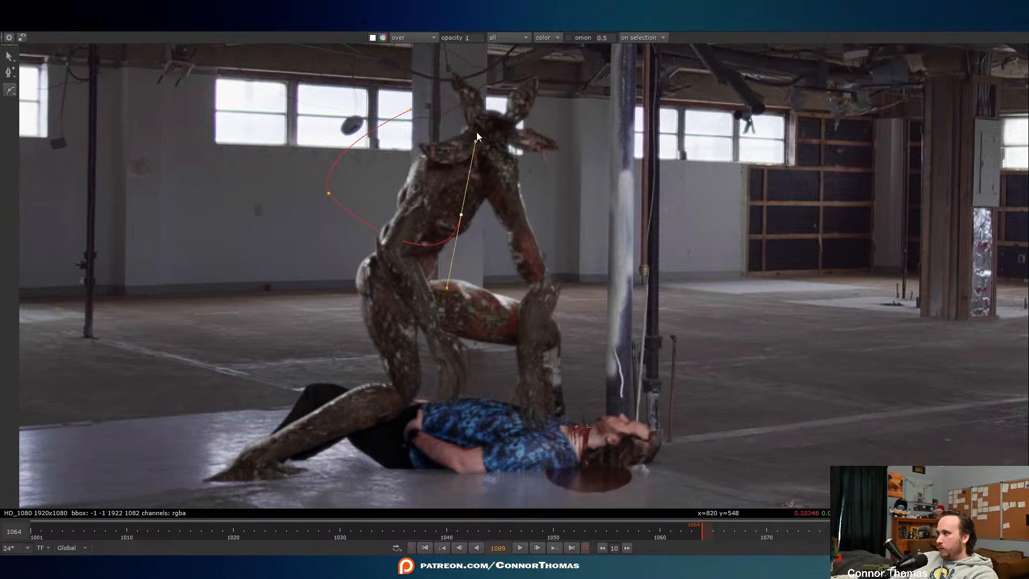
left_click(411, 110)
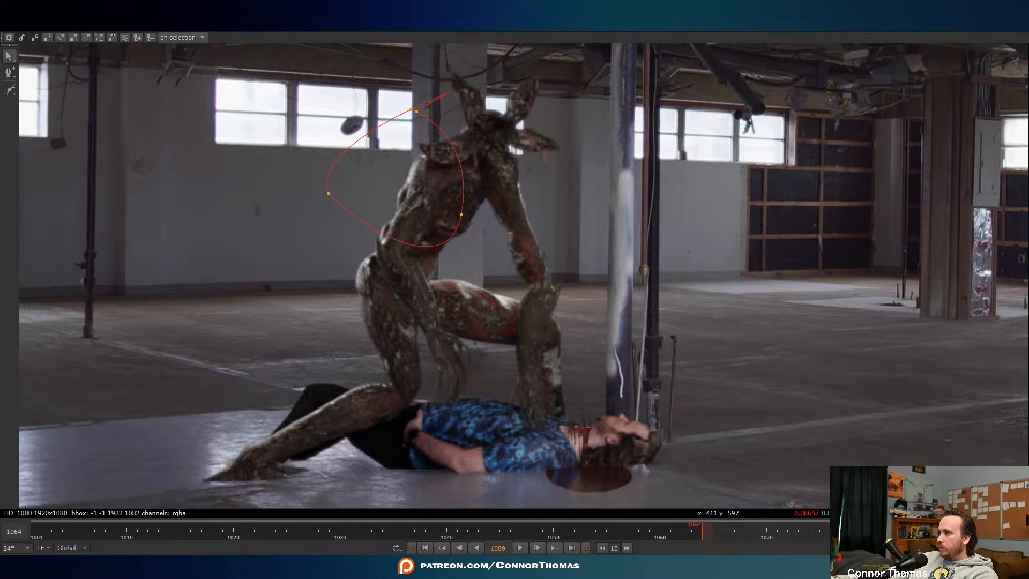
key("ctrl+shift+a")
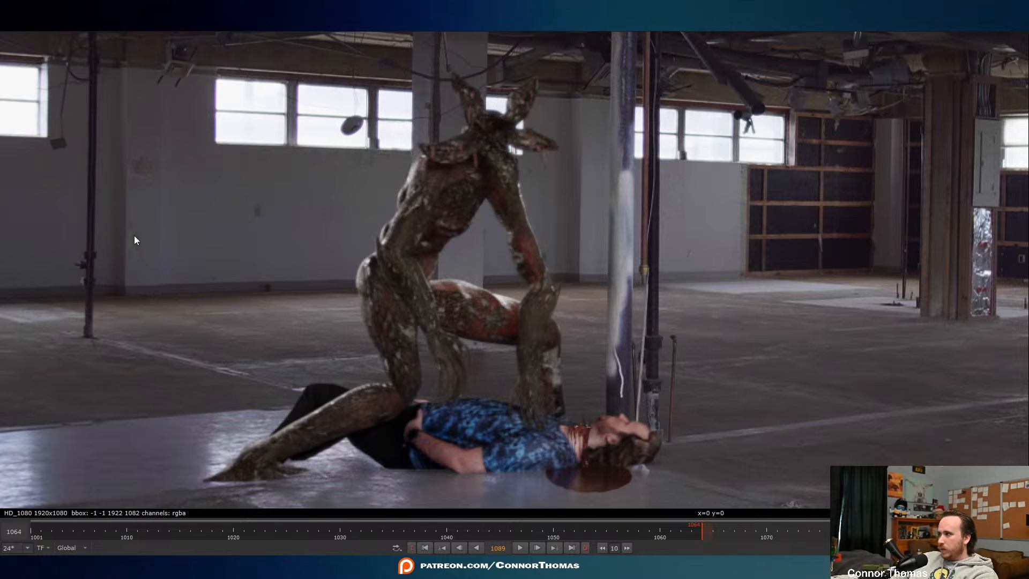
- Toggle the roto overlay and the selected node, and compare both viewer inputs to check how the shape affects the composite
key("2")
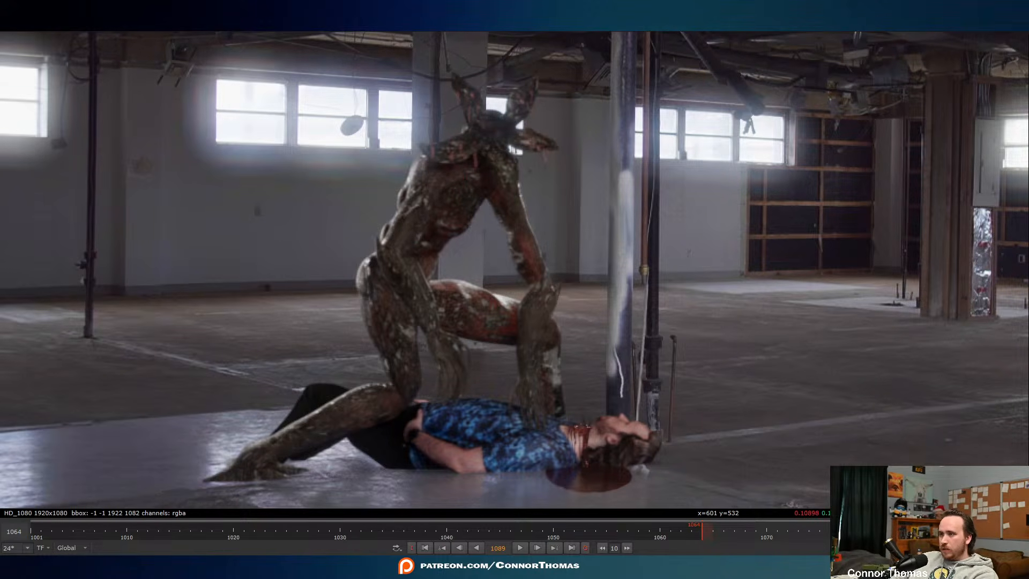
key("q")
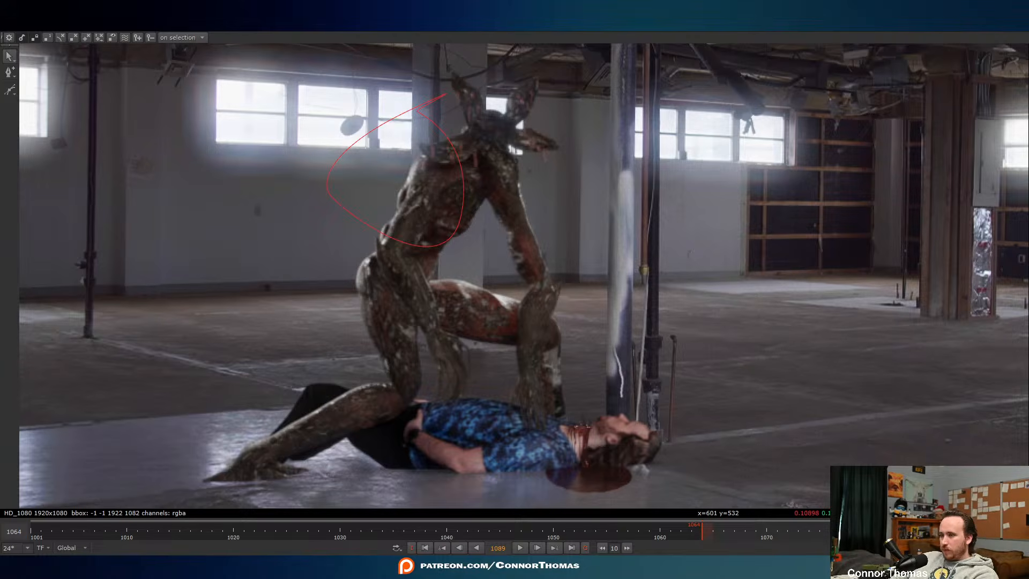
key("q")
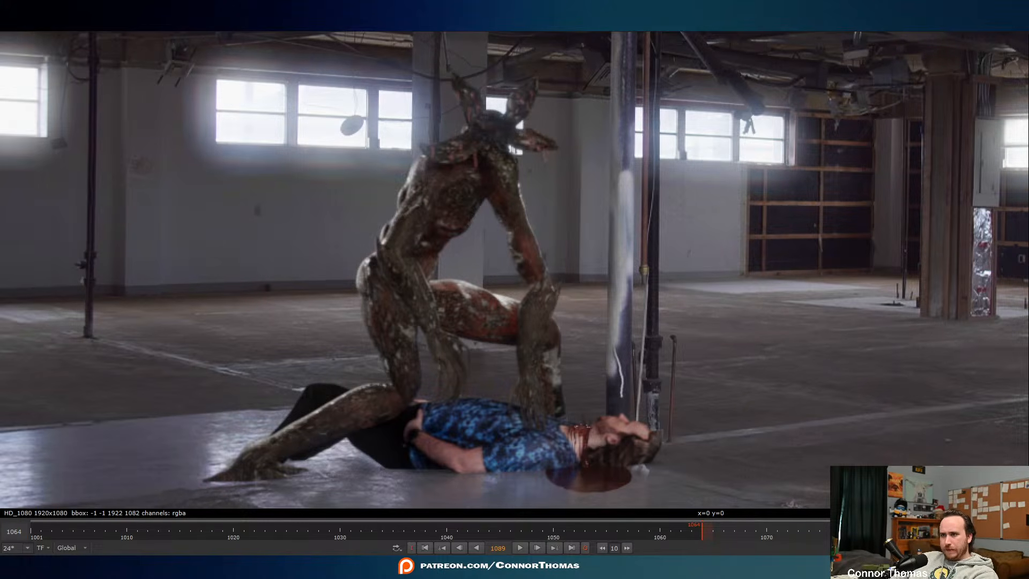
key("d")
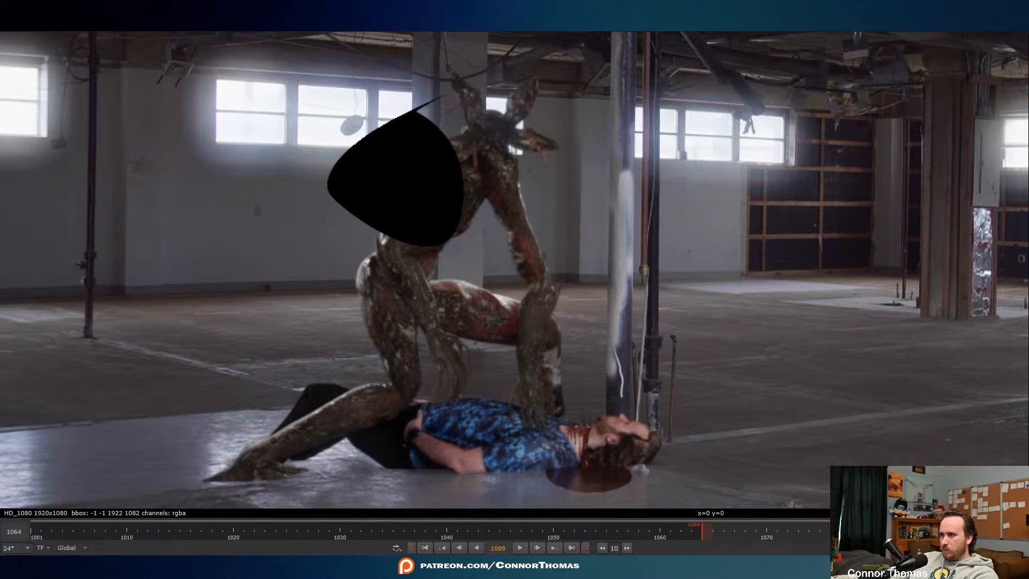
key("1")
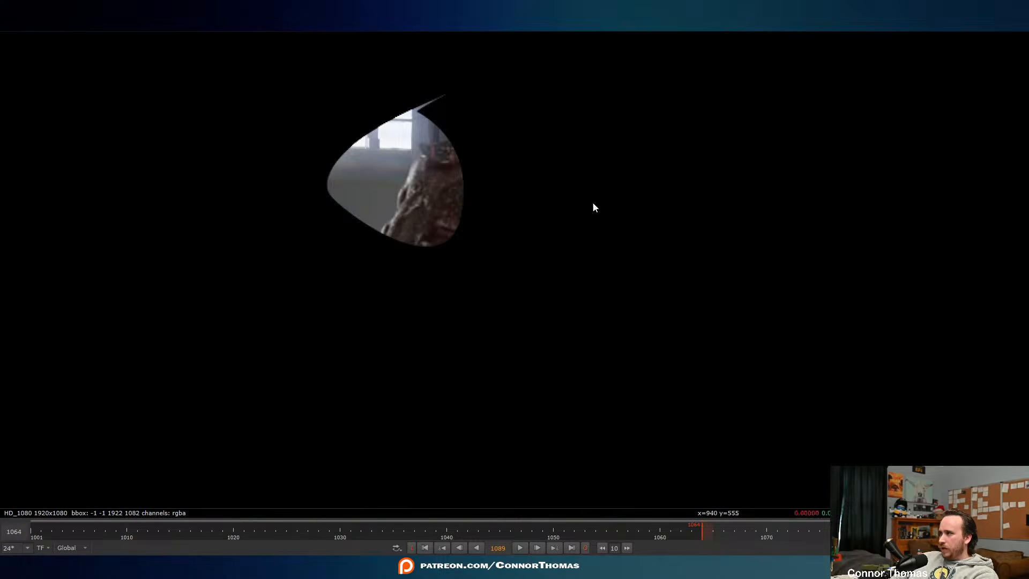
key("2")
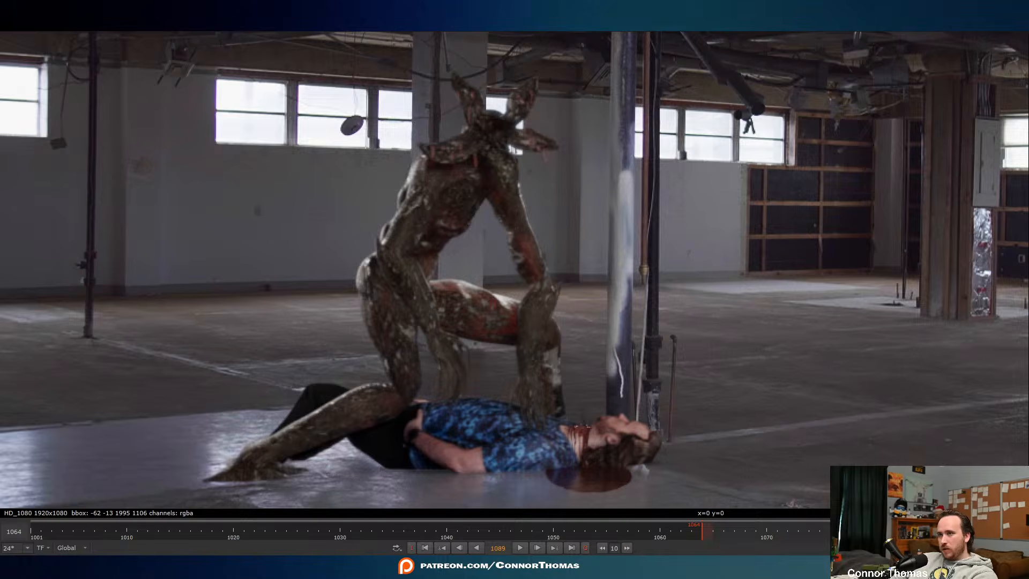
- Compare the creature matte and its slime-drip merge in the alpha channel, examining the drips around the head and arm up close
key("1")
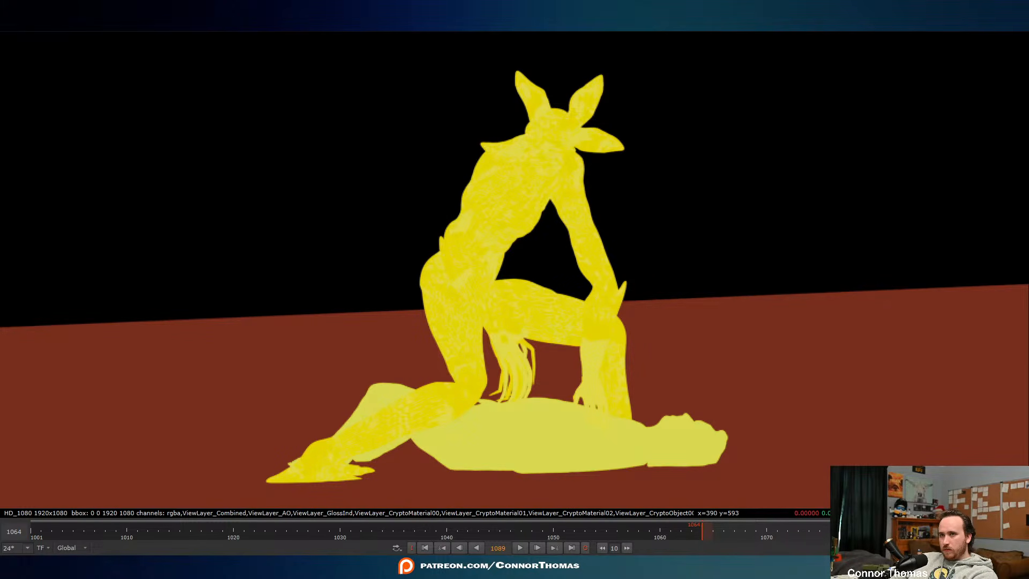
key("1")
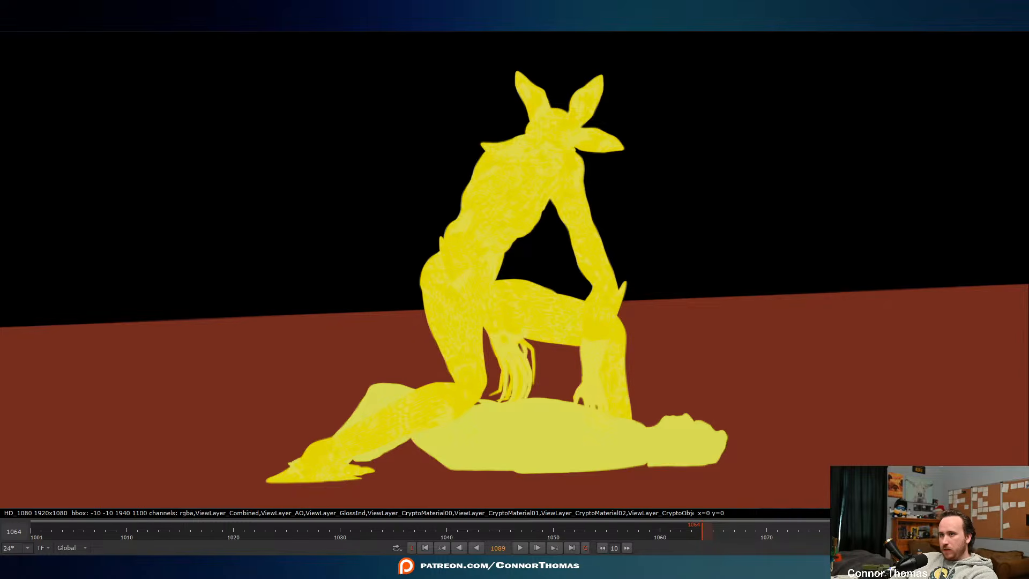
key("a")
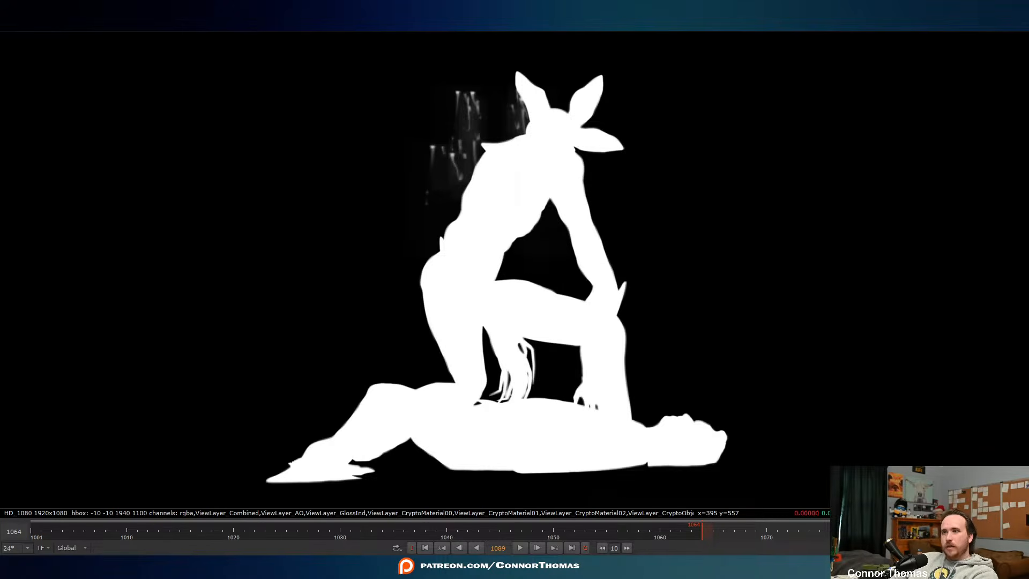
key("2")
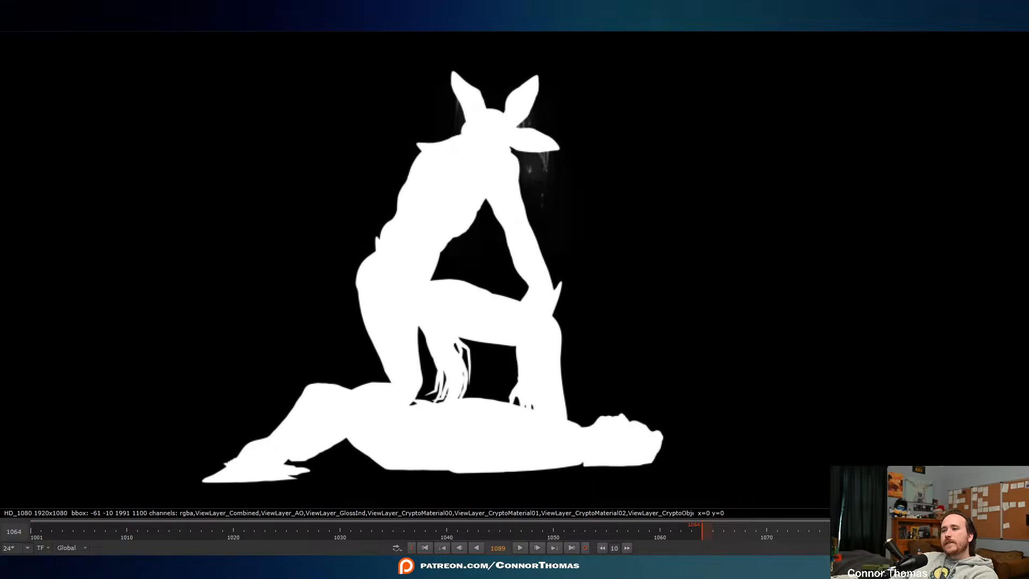
scroll(546, 177, "up", 4)
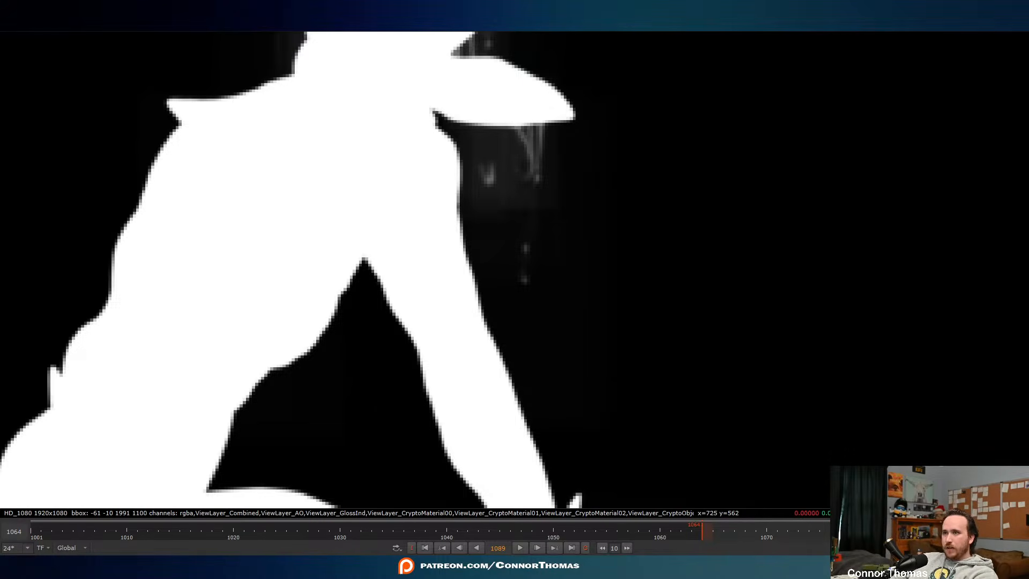
key("1")
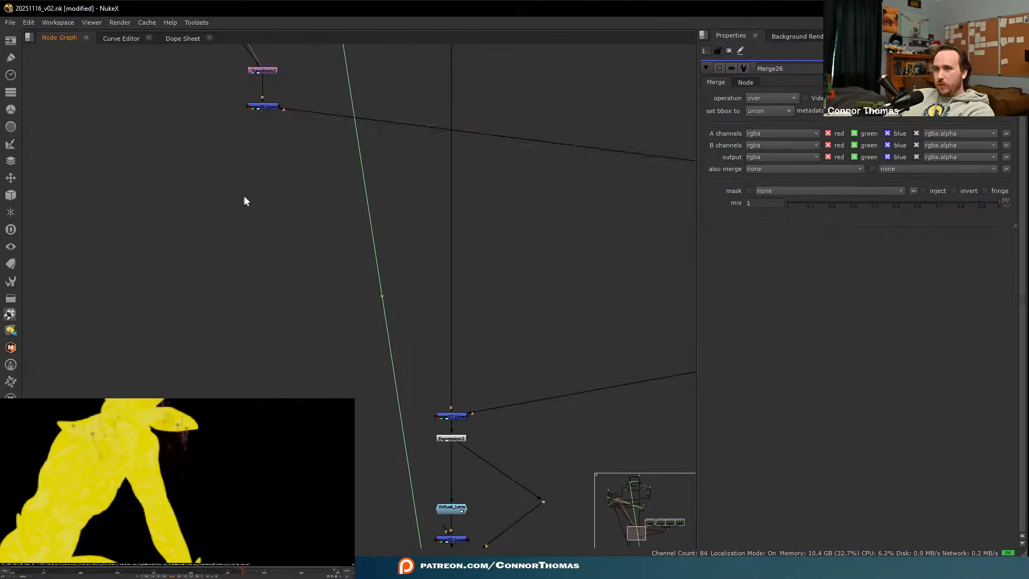
- Trace the input of the Transform2 node above Merge26 back up to the Cryptomatte nodes to examine where the creature matte comes from
scroll(259, 79, "down", 3)
middle_click_drag(259, 79, 427, 443)
scroll(428, 450, "up", 4)
left_click(434, 432)
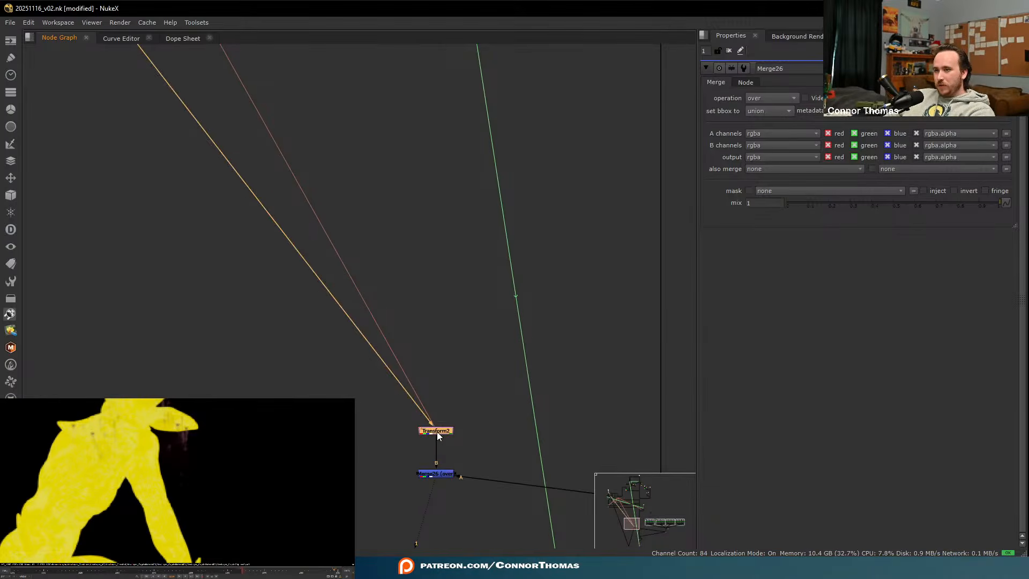
middle_click_drag(214, 213, 475, 552)
middle_click_drag(221, 234, 448, 554)
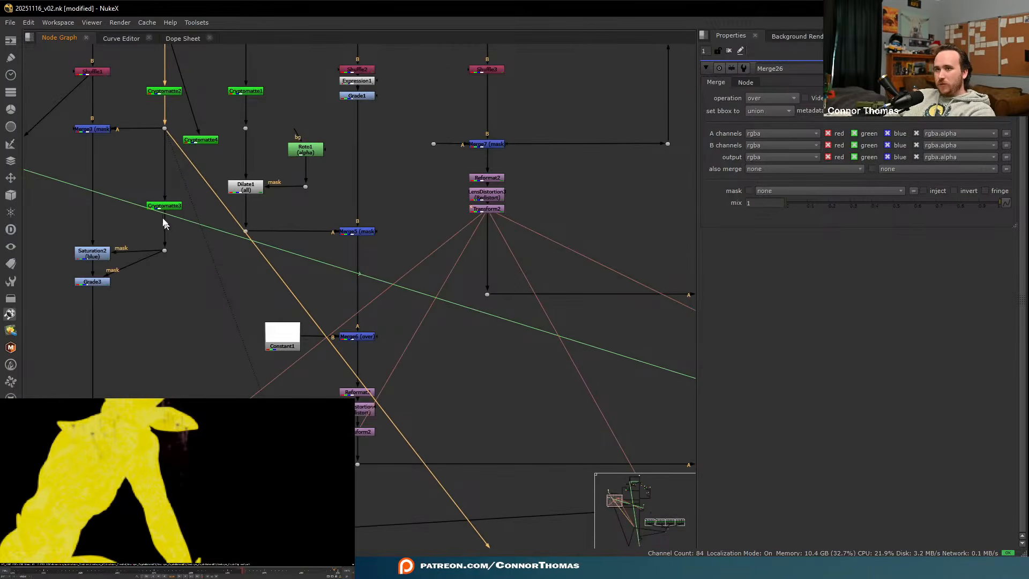
middle_click_drag(417, 487, 253, 182)
middle_click_drag(481, 475, 306, 75)
middle_click_drag(451, 536, 129, 129)
middle_click_drag(587, 504, 468, 395)
scroll(420, 293, "up", 1)
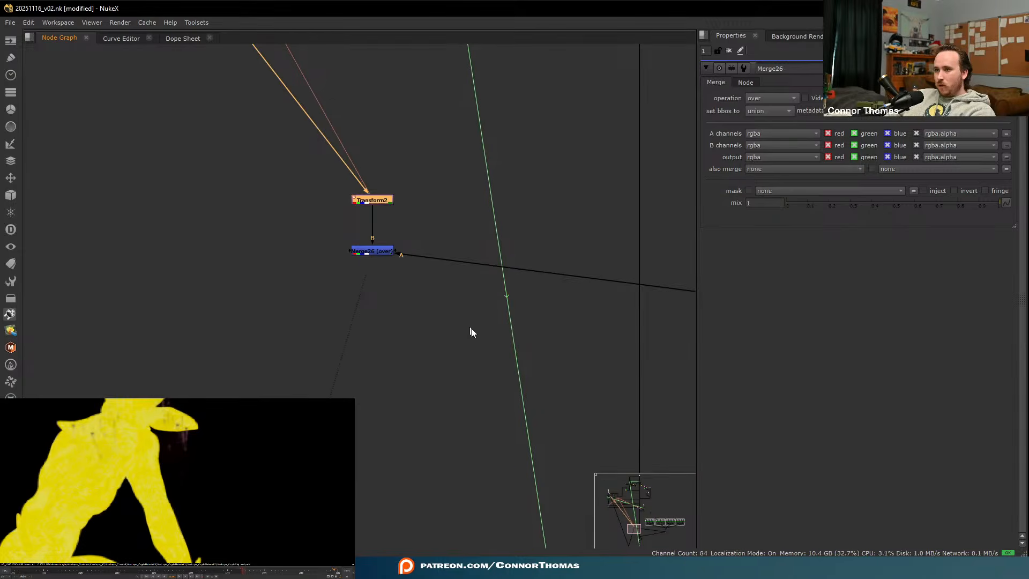
- Check the merged matte's alpha and connect the A input of Merge25 (mask) to the Merge26 (over) node below Transform2
middle_click_drag(471, 333, 246, 298)
scroll(246, 299, "down", 5)
middle_click_drag(635, 347, 515, 307)
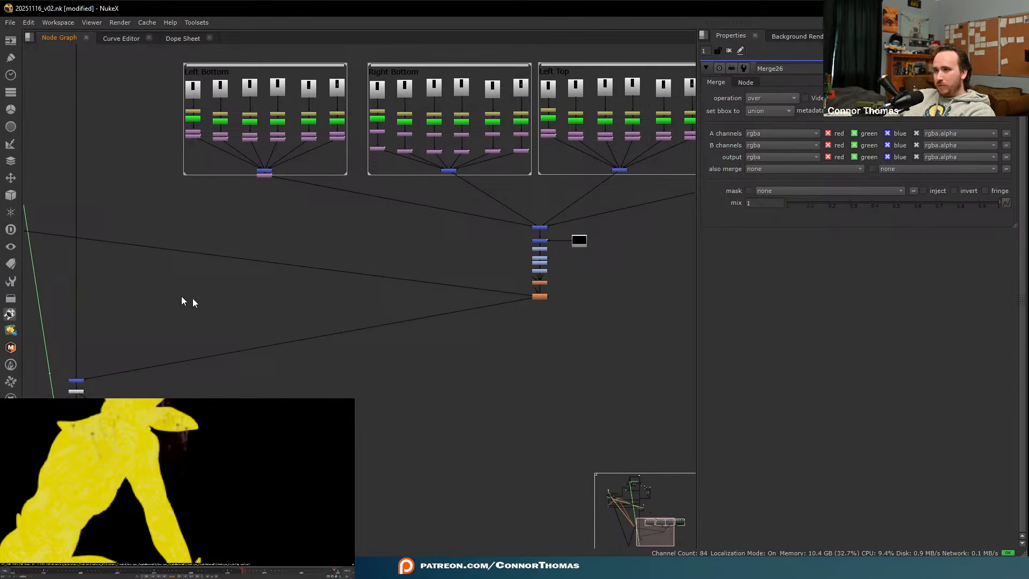
middle_click_drag(177, 298, 450, 367)
scroll(244, 292, "up", 3)
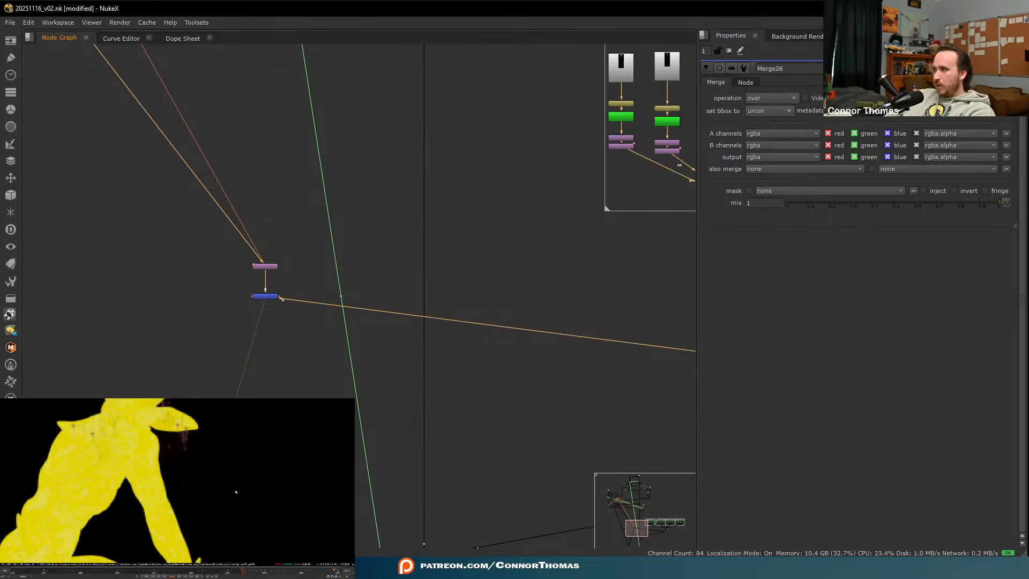
key("a")
scroll(178, 456, "down", 4)
middle_click_drag(181, 459, 217, 451)
middle_click_drag(340, 463, 322, 272)
scroll(403, 485, "up", 6)
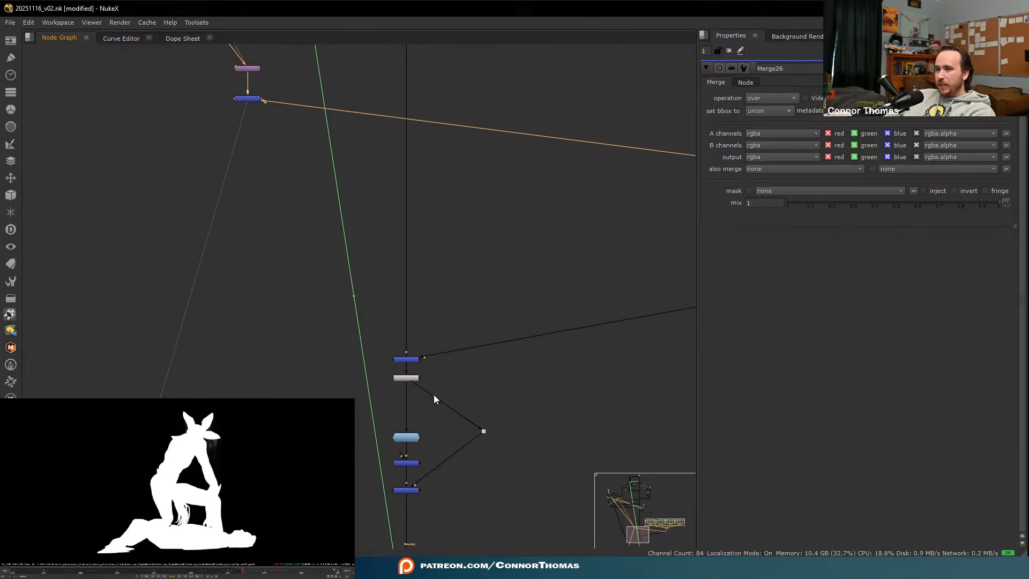
left_click(412, 434)
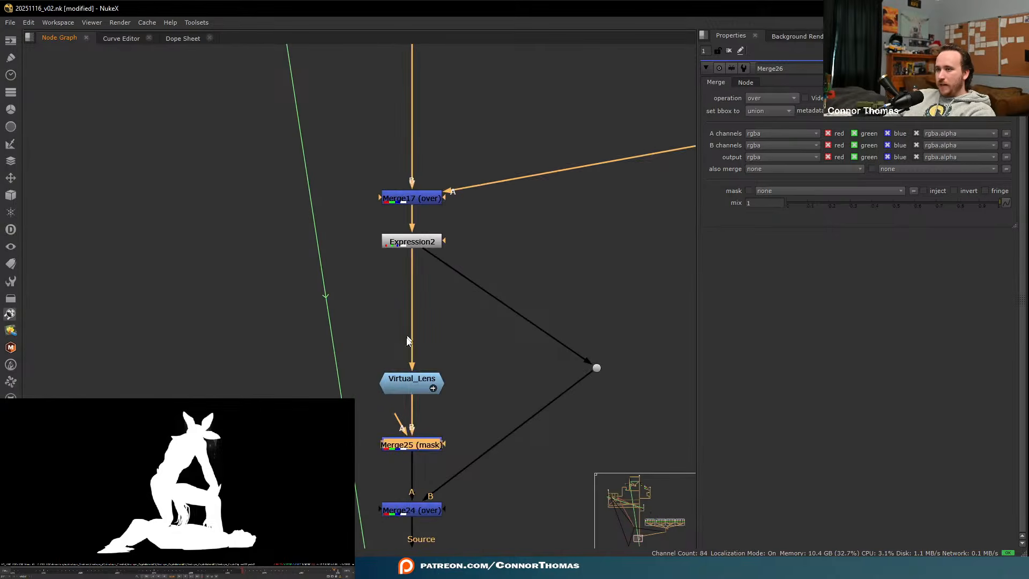
scroll(457, 435, "down", 3)
left_click_drag(457, 435, 199, 102)
key("f")
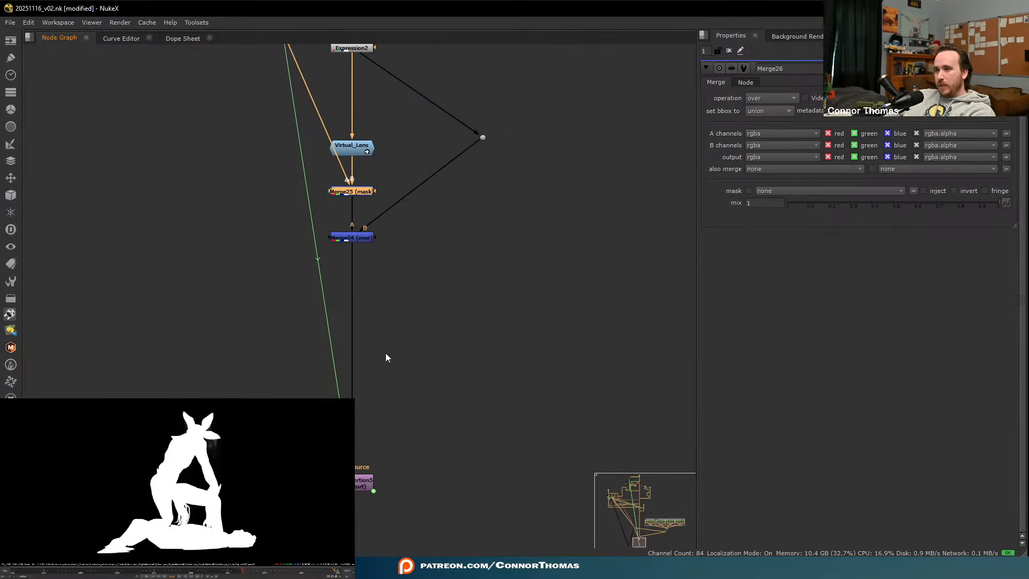
- View the output of Merge24 (over) and switch the viewer from alpha back to full colour
left_click_drag(332, 230, 436, 272)
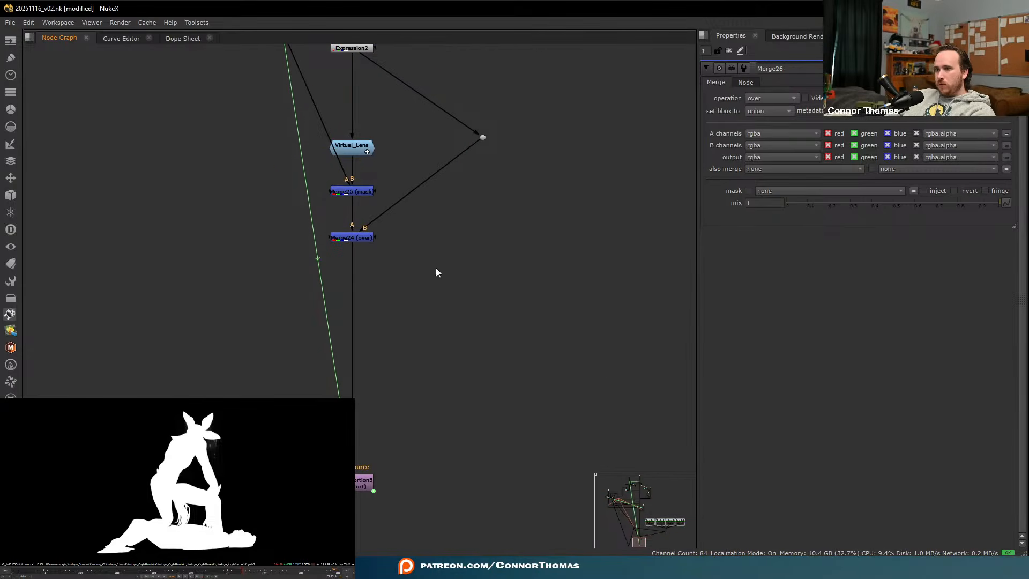
left_click(356, 239)
key("1")
left_click(539, 333)
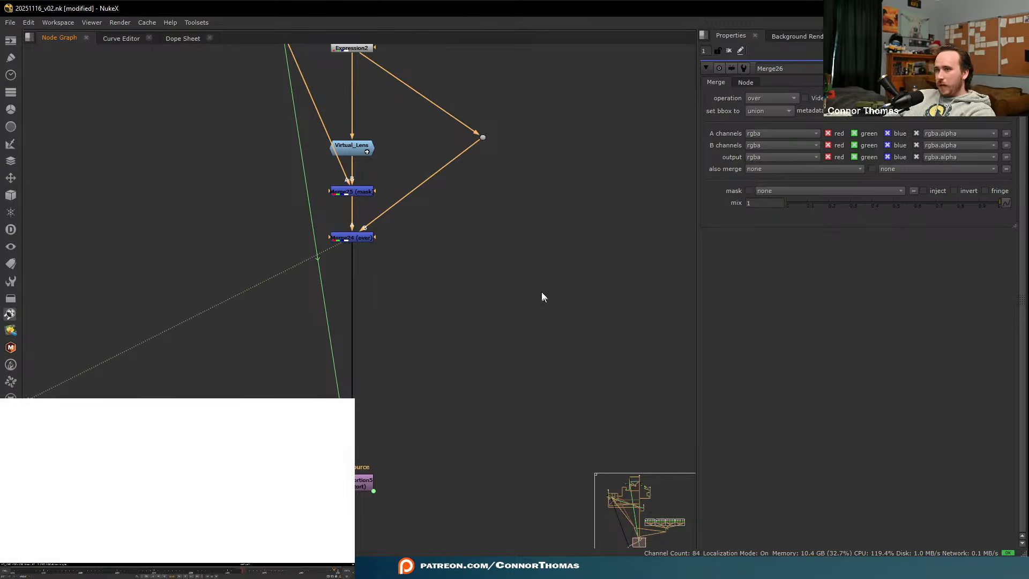
key("a")
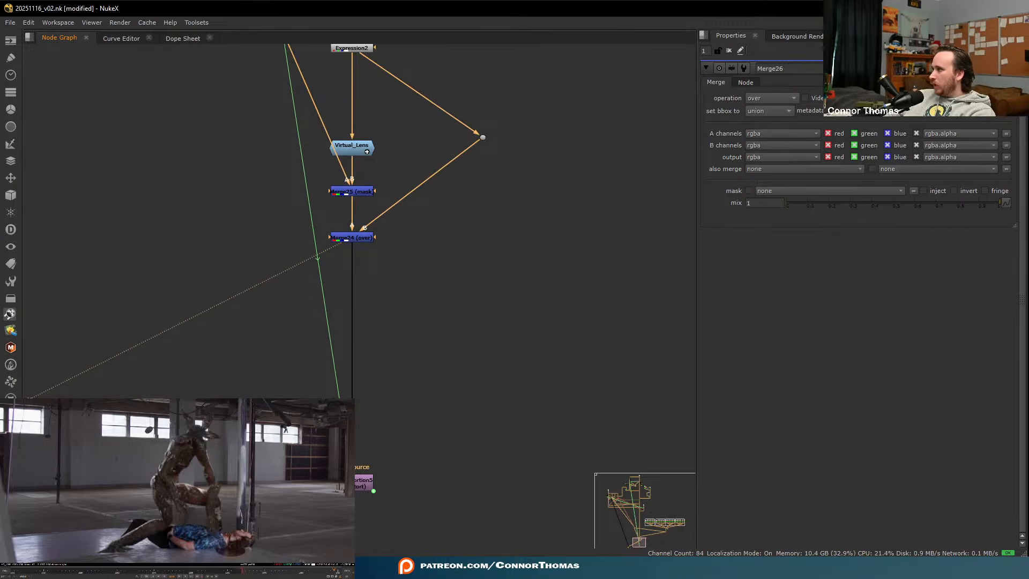
- Toggle the Virtual_Lens node off and on to compare its effect on the creature
left_click(367, 153)
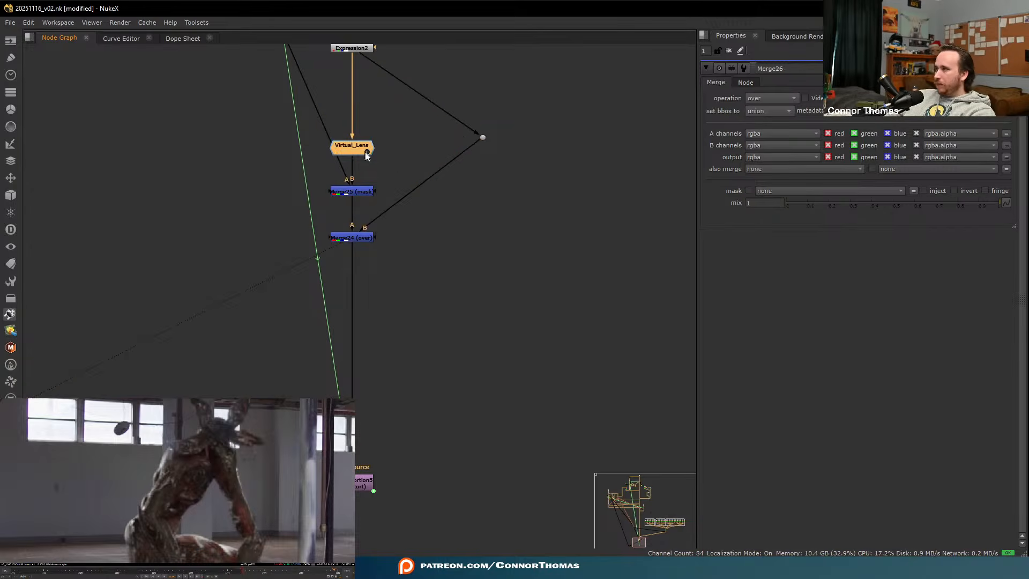
key("d")
key("d")
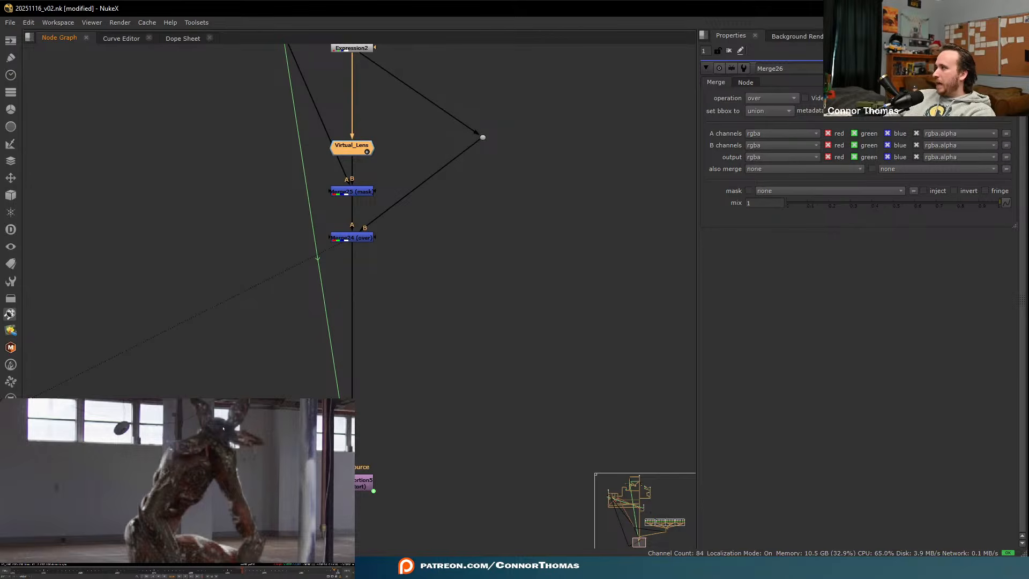
- Move Virtual_Lens slightly up in its node chain and turn off its Diffraction Glow
middle_click_drag(387, 211, 417, 292)
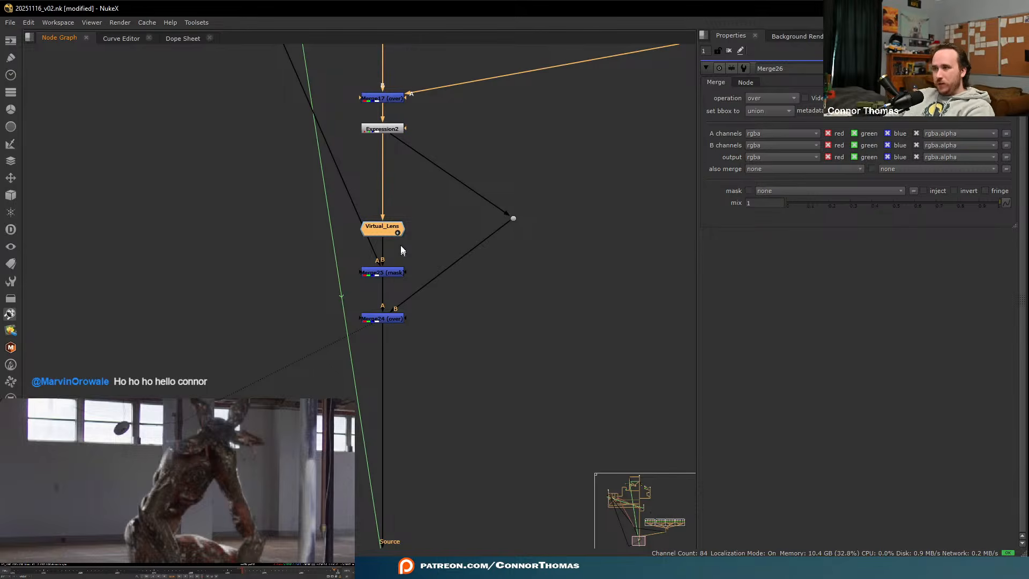
left_click_drag(397, 232, 397, 207)
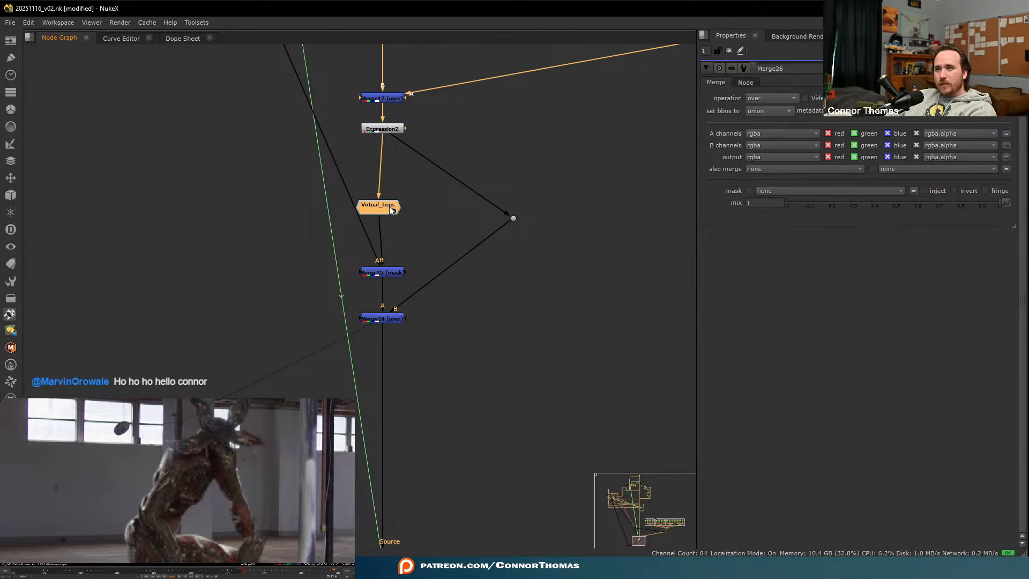
double_click(397, 206)
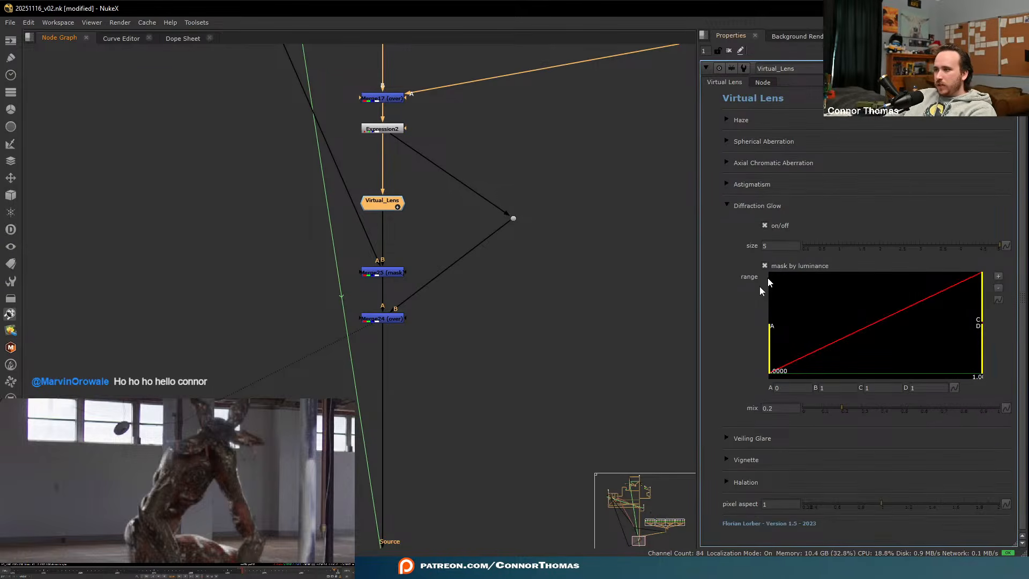
left_click(765, 226)
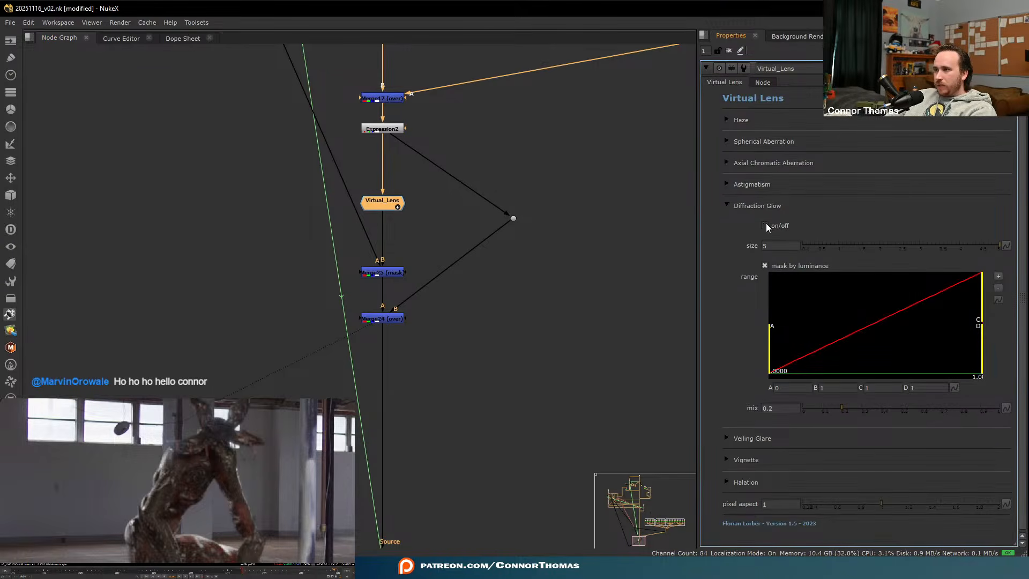
left_click(728, 205)
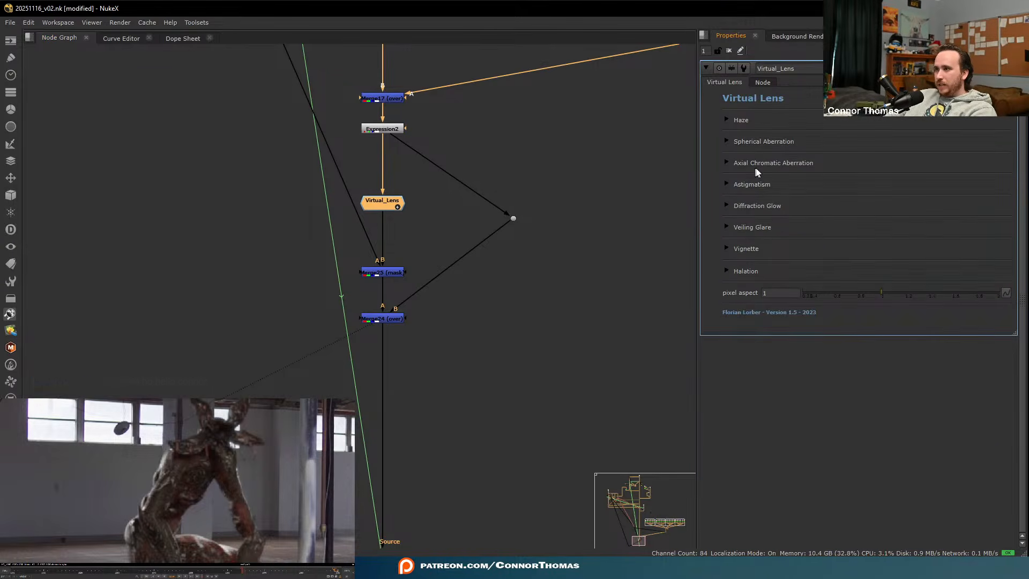
- Set the Axial Chromatic Aberration blue mix to 1 and red mix to 0.285, and expand the Astigmatism settings
left_click(760, 164)
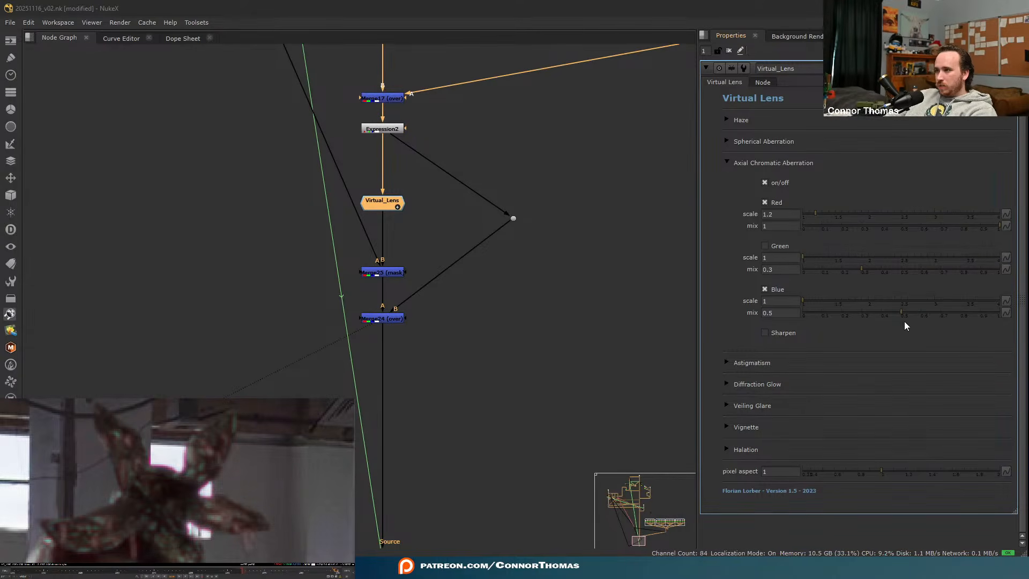
left_click_drag(903, 315, 1007, 313)
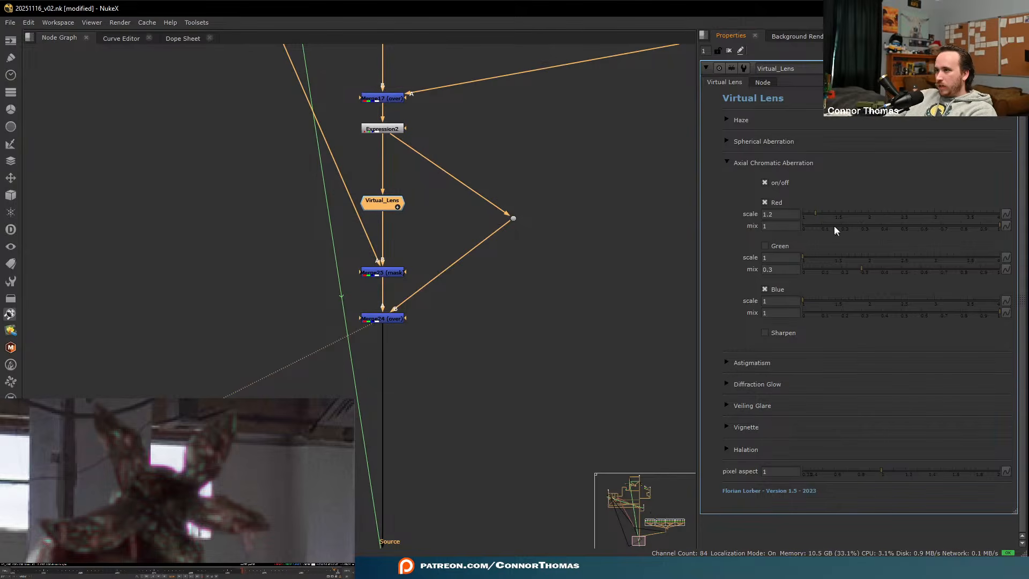
left_click_drag(967, 231, 910, 228)
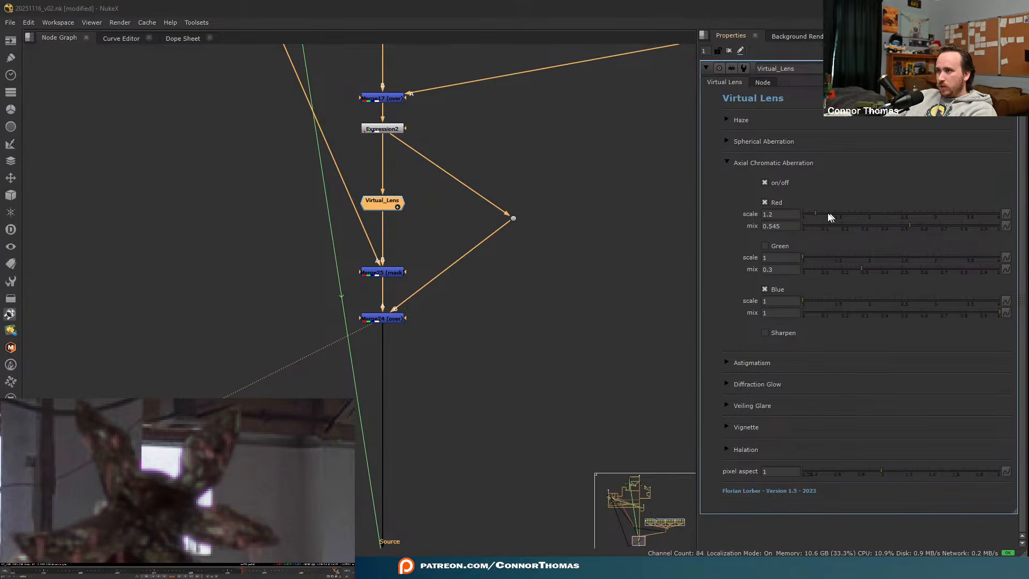
left_click(896, 227)
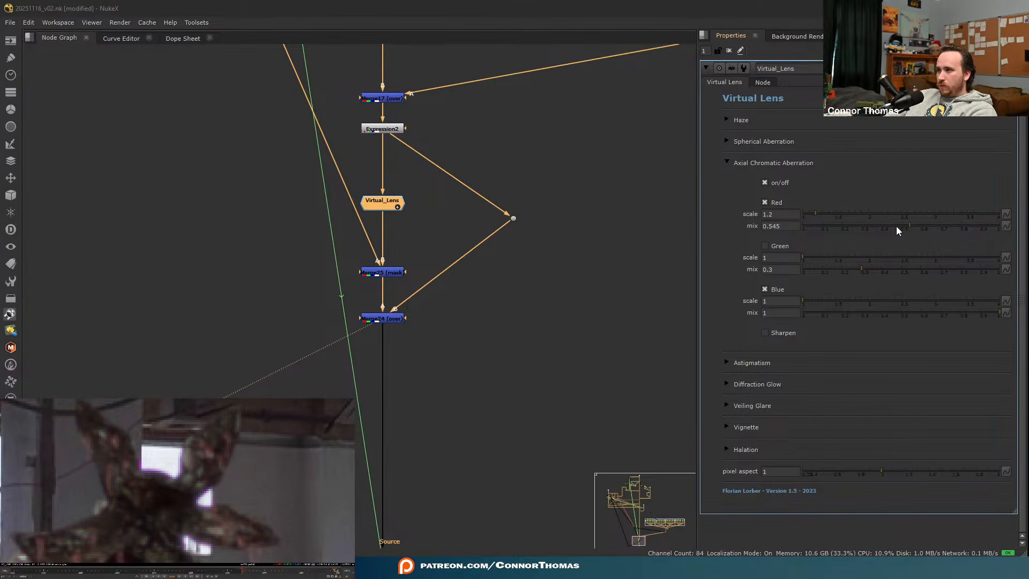
left_click(835, 230)
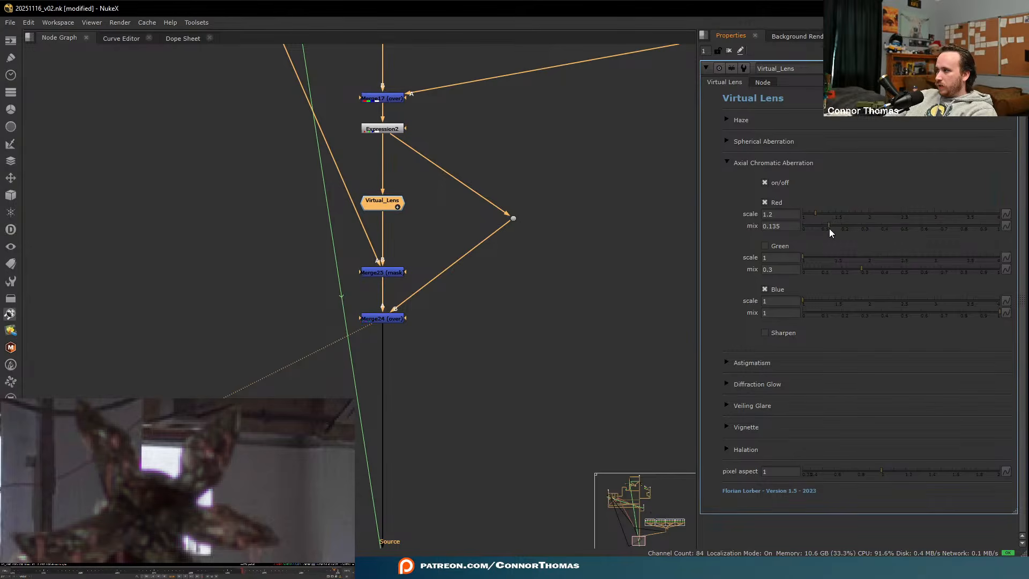
left_click(860, 227)
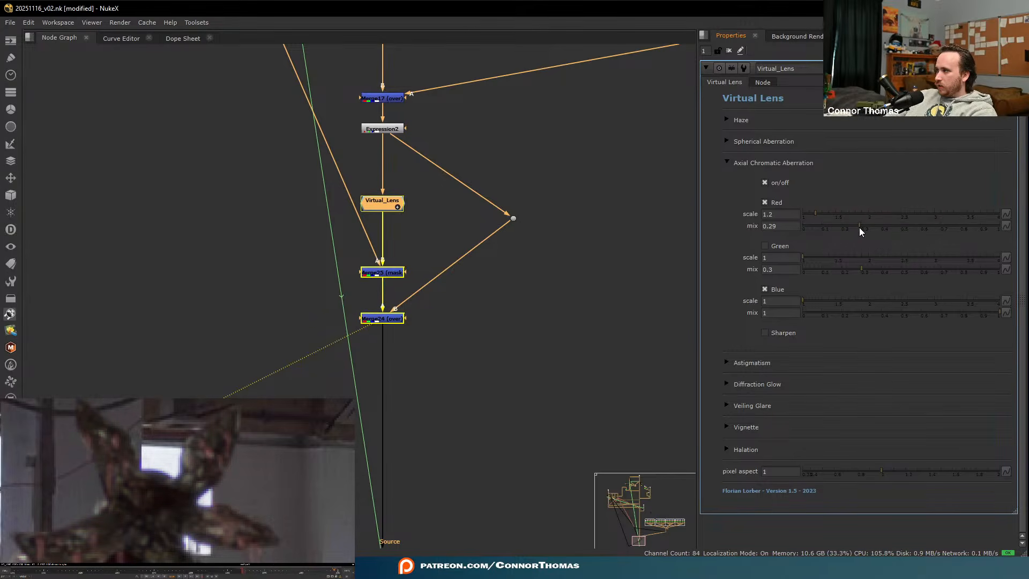
left_click(858, 227)
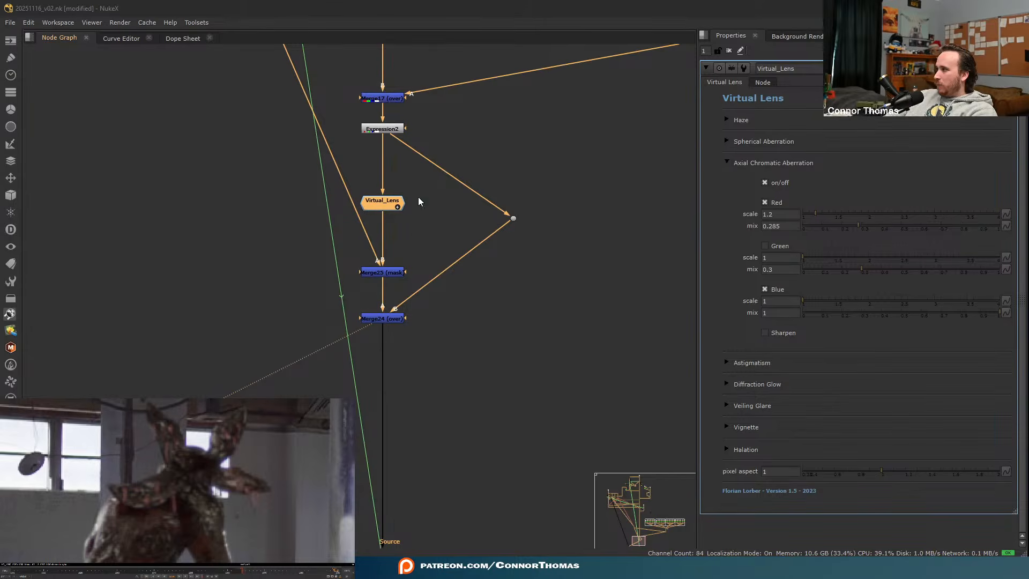
left_click(733, 365)
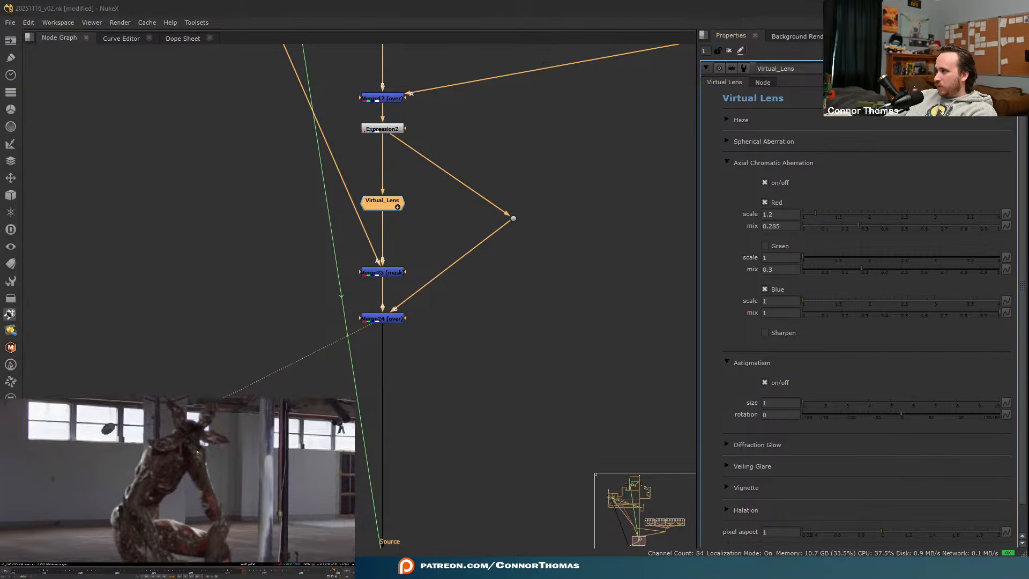
- Disable the ZDefocus2 node below MotionBlur2 and inspect the creature without the defocus
scroll(176, 474, "down", 4)
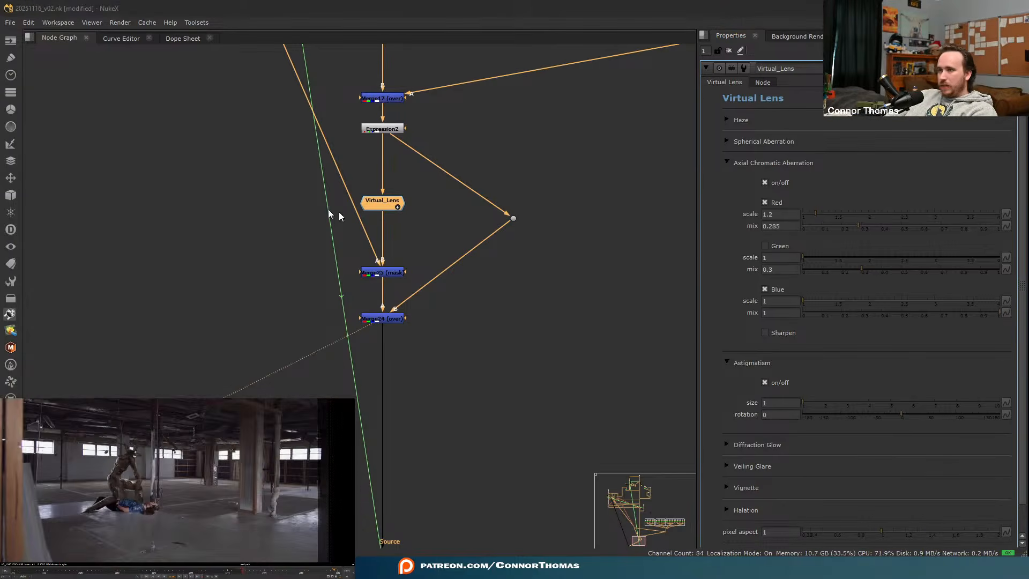
middle_click_drag(268, 208, 427, 395)
scroll(427, 395, "down", 7)
middle_click_drag(674, 189, 534, 310)
middle_click_drag(284, 316, 681, 399)
middle_click_drag(324, 274, 390, 363)
scroll(394, 348, "up", 5)
scroll(265, 232, "up", 4)
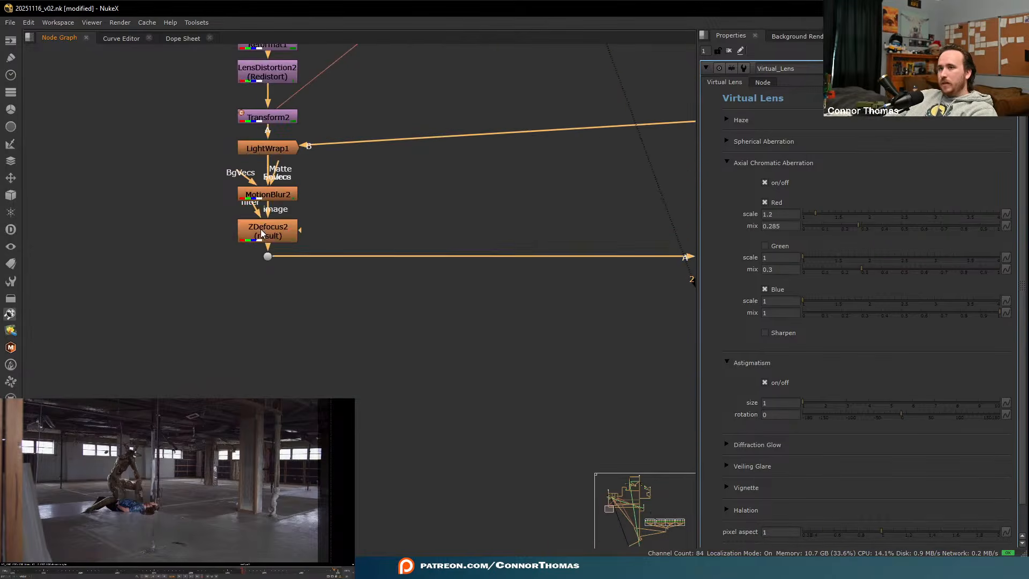
left_click(260, 229)
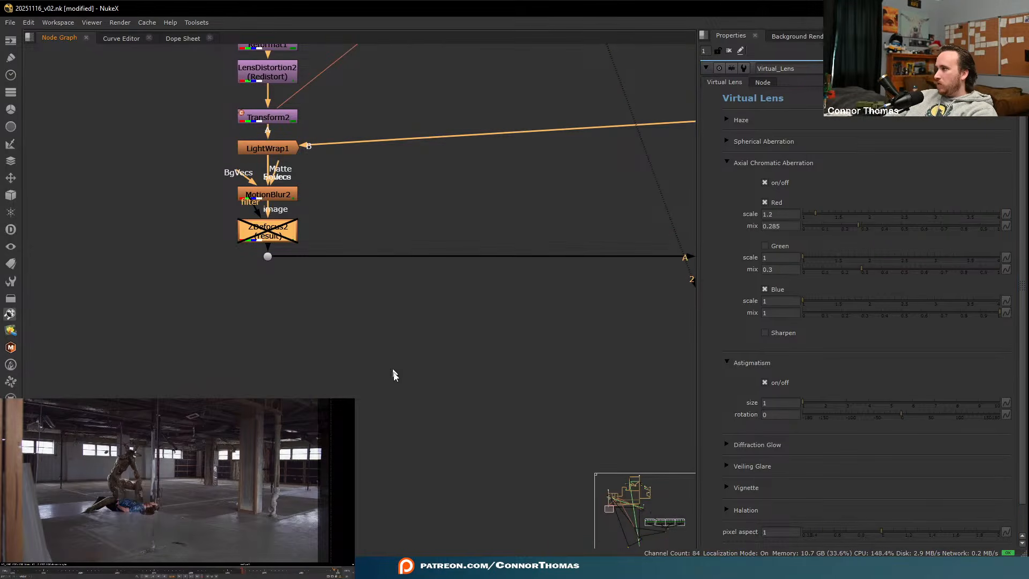
scroll(108, 452, "up", 5)
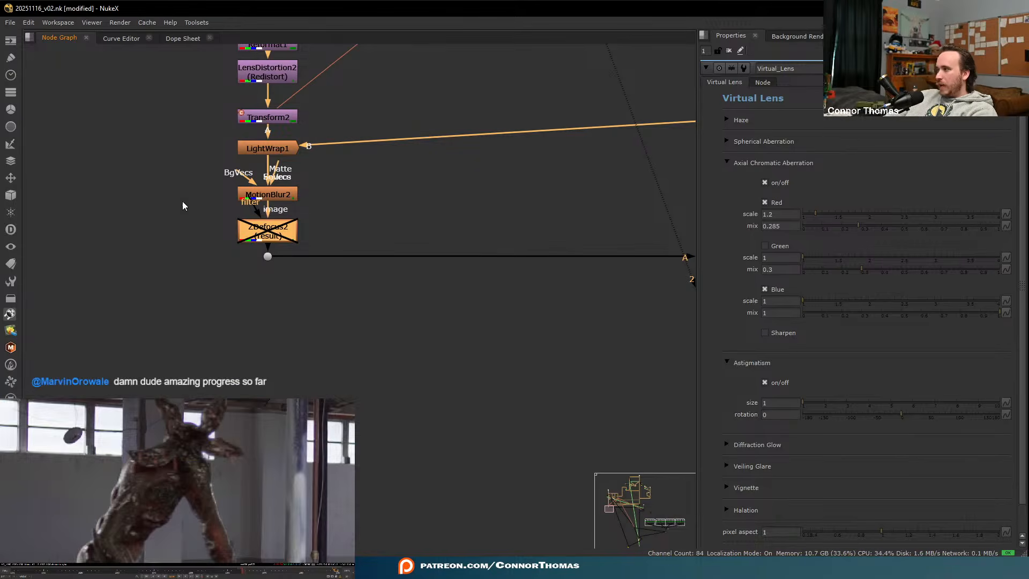
scroll(154, 517, "down", 5)
middle_click_drag(154, 517, 189, 458)
scroll(189, 459, "up", 3)
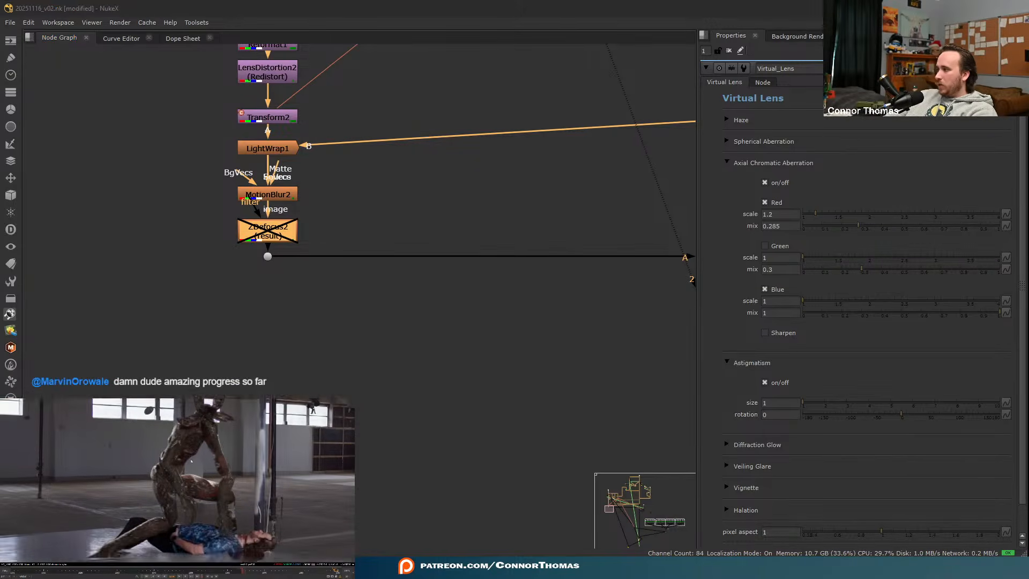
- Return to the Virtual_Lens node and expand its Halation settings to examine them
scroll(481, 326, "down", 6)
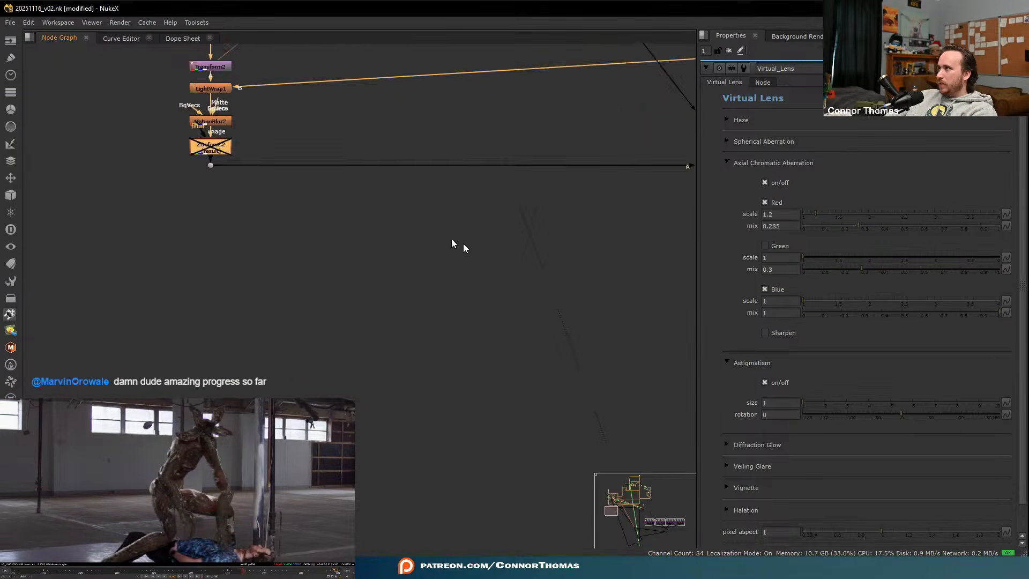
middle_click_drag(403, 187, 349, 69)
mouse_move(633, 450)
middle_mouse_down()
mouse_move(519, 314)
mouse_move(468, 232)
middle_mouse_up()
scroll(444, 268, "up", 1)
middle_click_drag(549, 272, 450, 70)
scroll(391, 192, "up", 3)
scroll(391, 193, "up", 3)
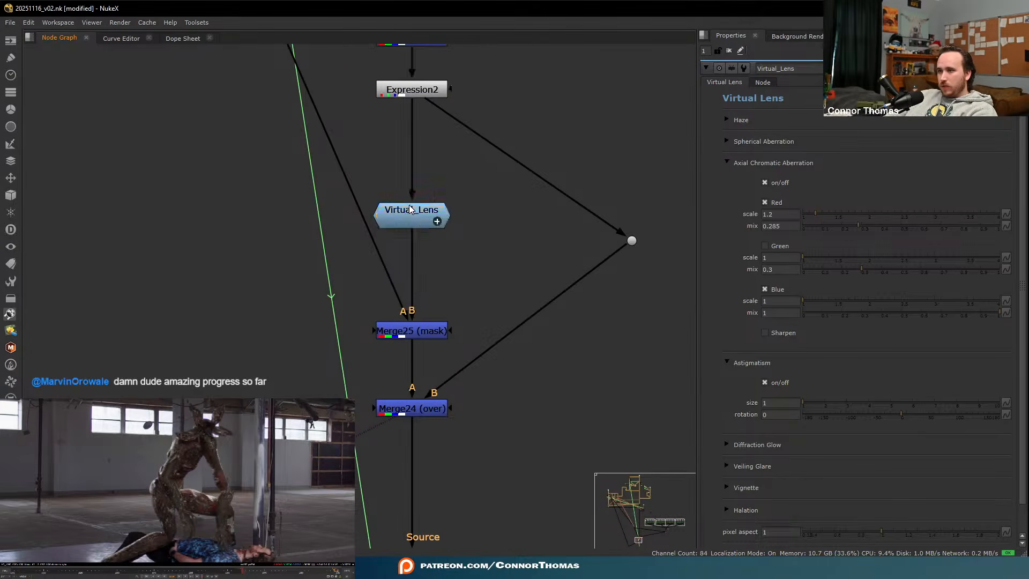
left_click(403, 212)
scroll(744, 335, "down", 1)
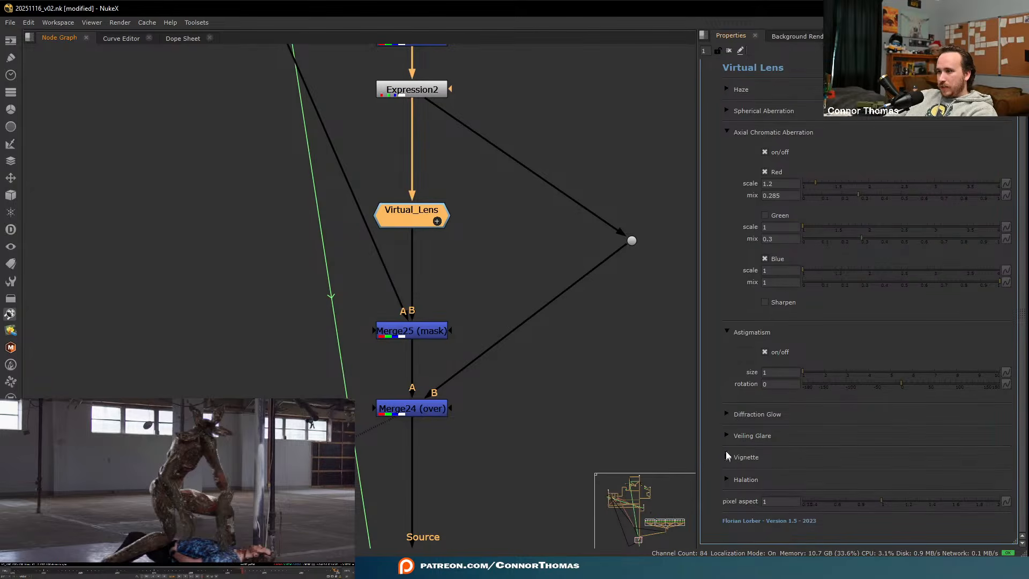
left_click(728, 479)
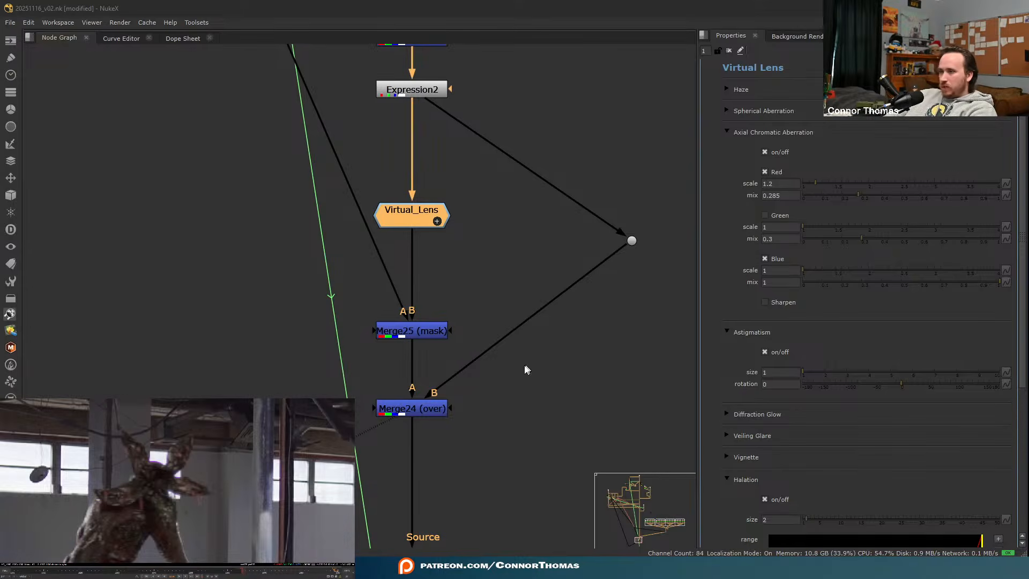
- Select the Grade5, Grade6 and Saturation3 nodes above MotionBlur1 and toggle their disabled state to compare the grade
middle_click_drag(524, 370, 461, 128)
scroll(468, 240, "down", 8)
mouse_move(614, 53)
middle_mouse_down()
mouse_move(419, 307)
mouse_move(125, 360)
middle_mouse_up()
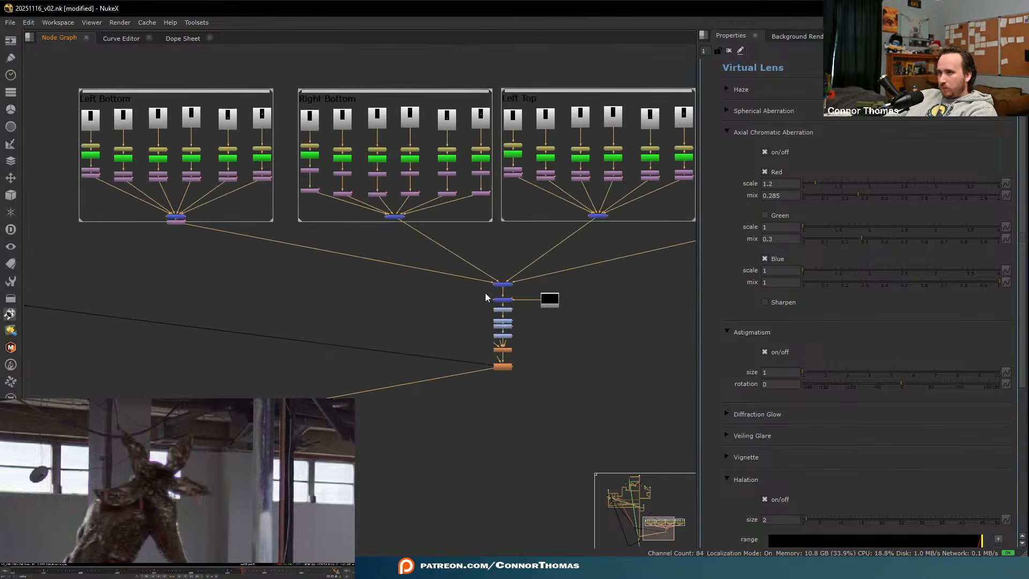
scroll(484, 294, "up", 4)
middle_click_drag(498, 351, 444, 323)
mouse_move(435, 284)
left_mouse_down()
mouse_move(512, 356)
mouse_move(432, 313)
mouse_move(539, 365)
mouse_move(546, 353)
left_mouse_up()
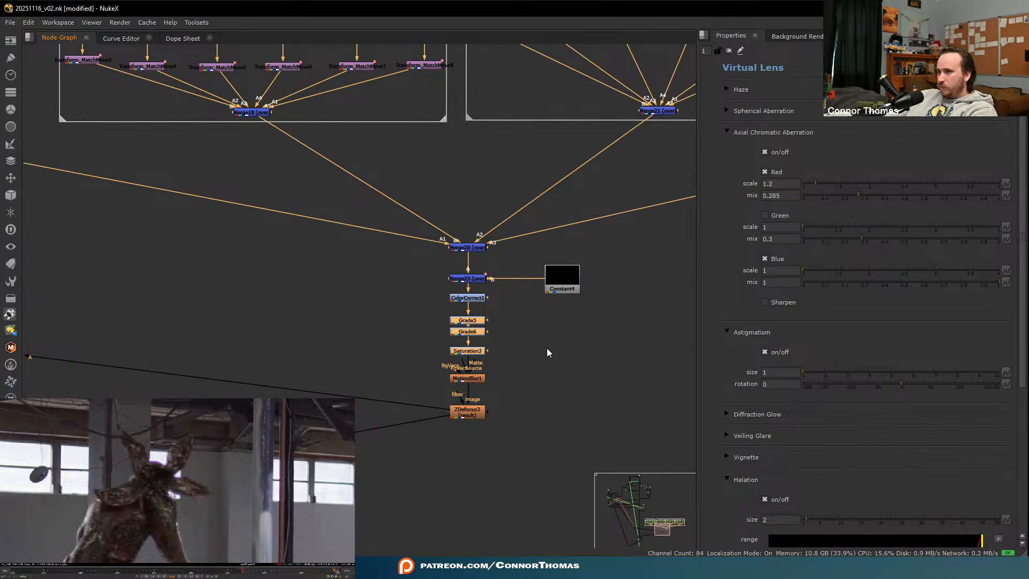
key("d")
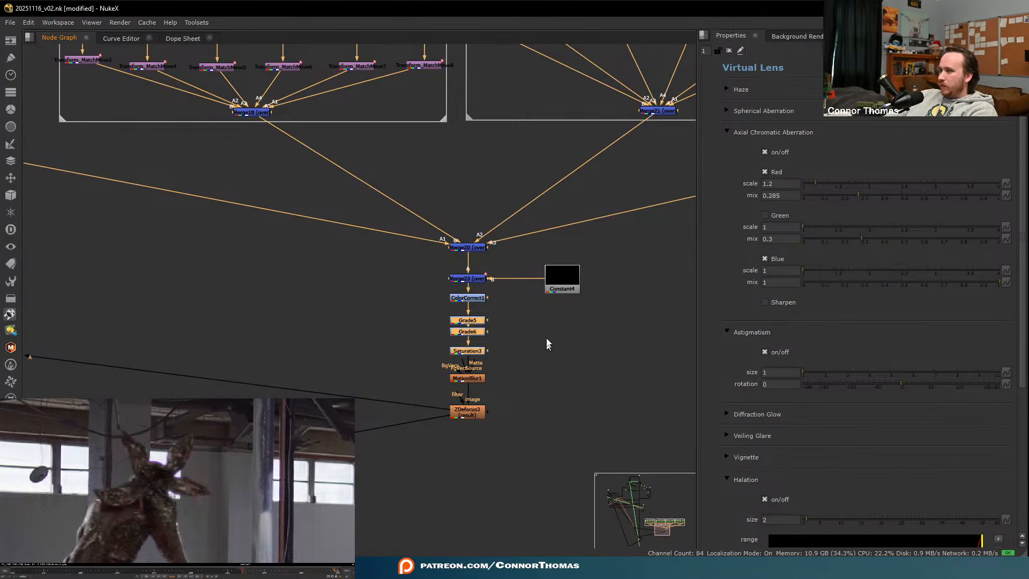
- Finish comparing the combined grade nodes and disable only the Grade6 node below Grade5
key("d")
left_click(466, 332)
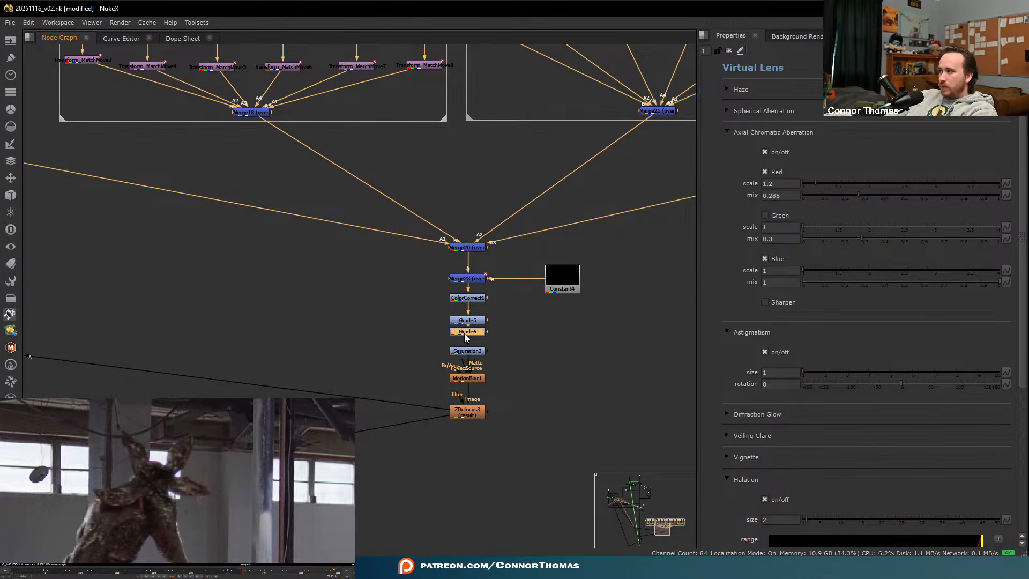
key("d")
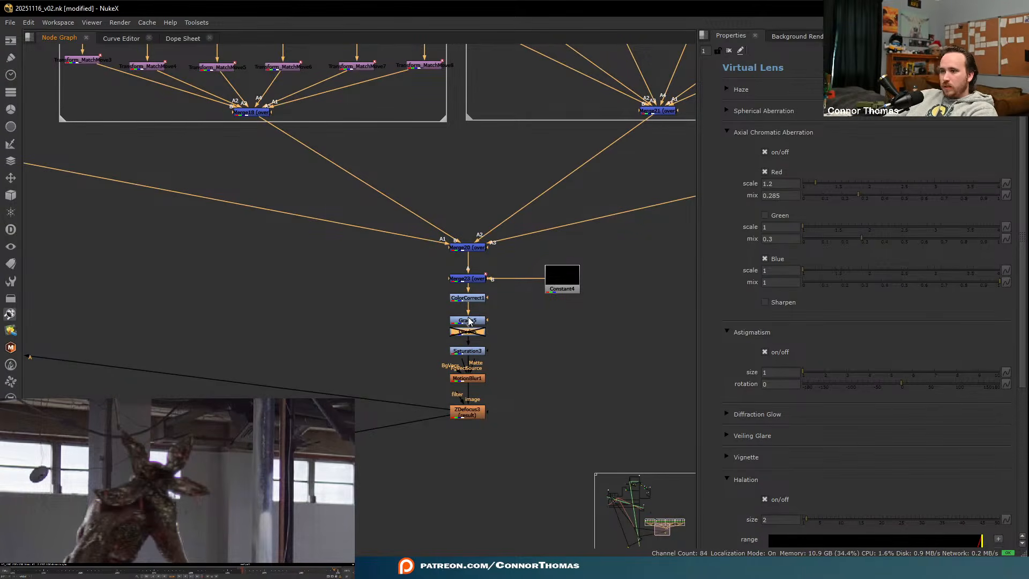
- Toggle Grade5 off and on, and do the same with Saturation3, to compare the creature without each correction
left_click(469, 320)
key("d")
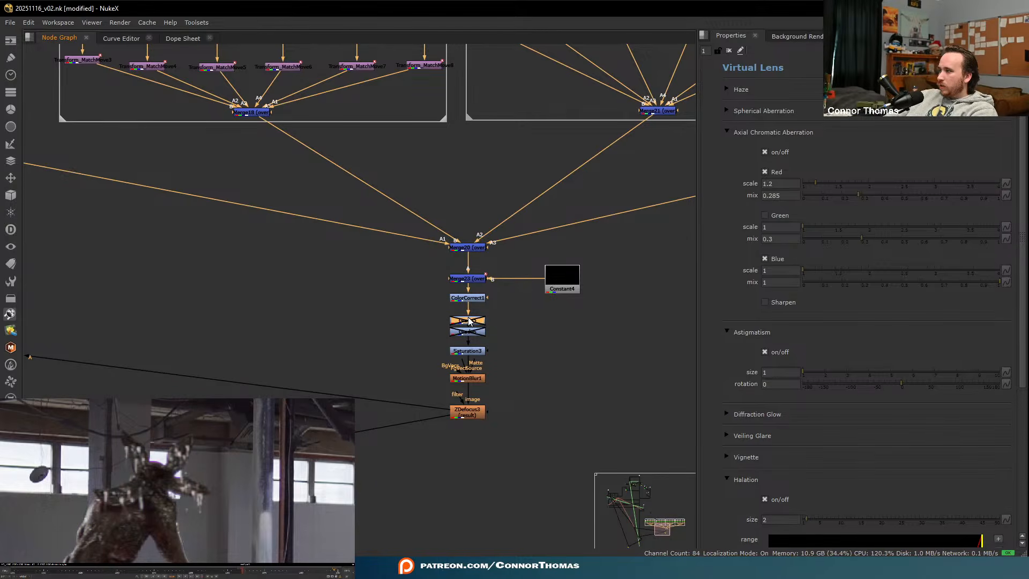
key("d")
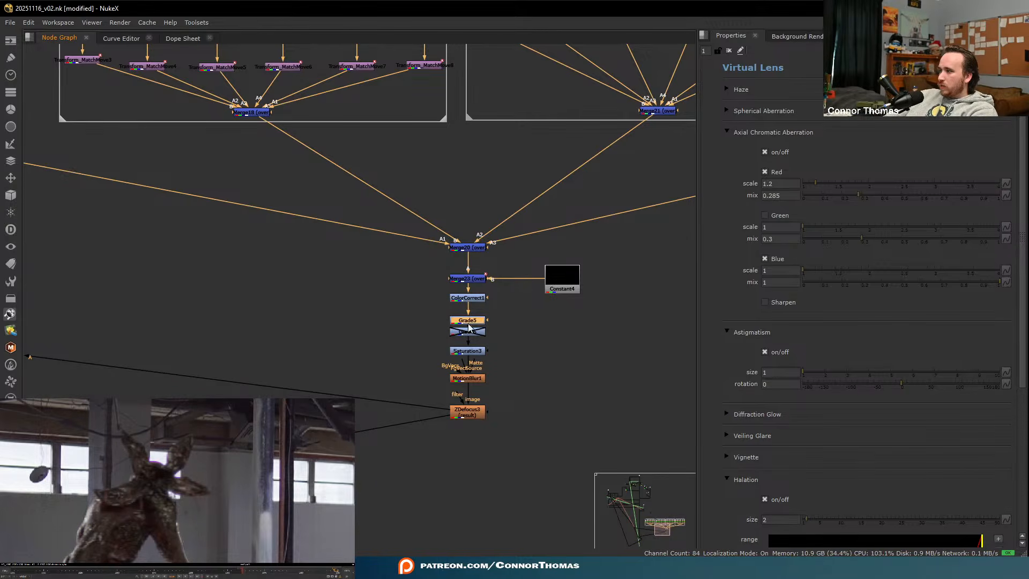
left_click(476, 351)
key("d")
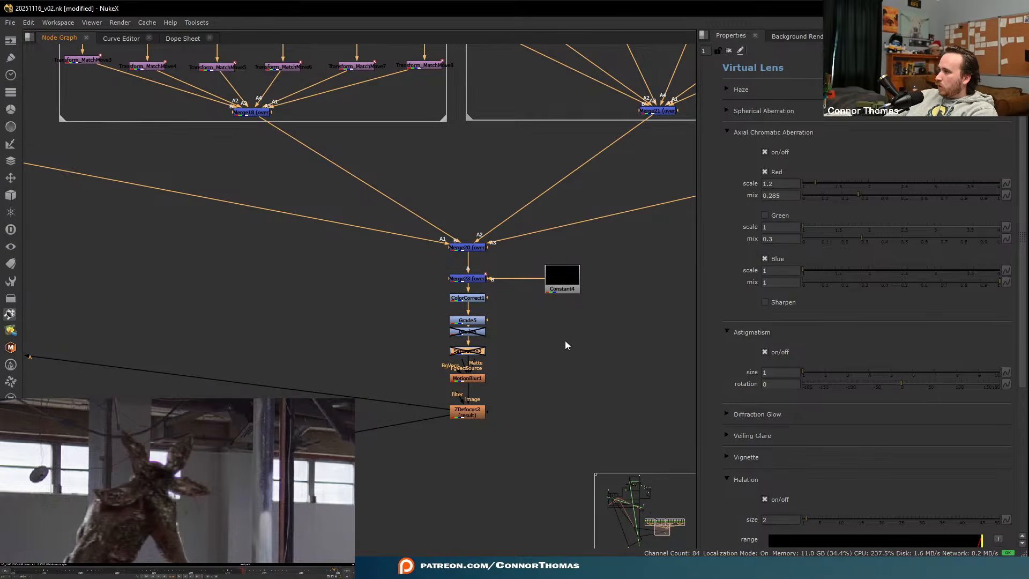
key("d")
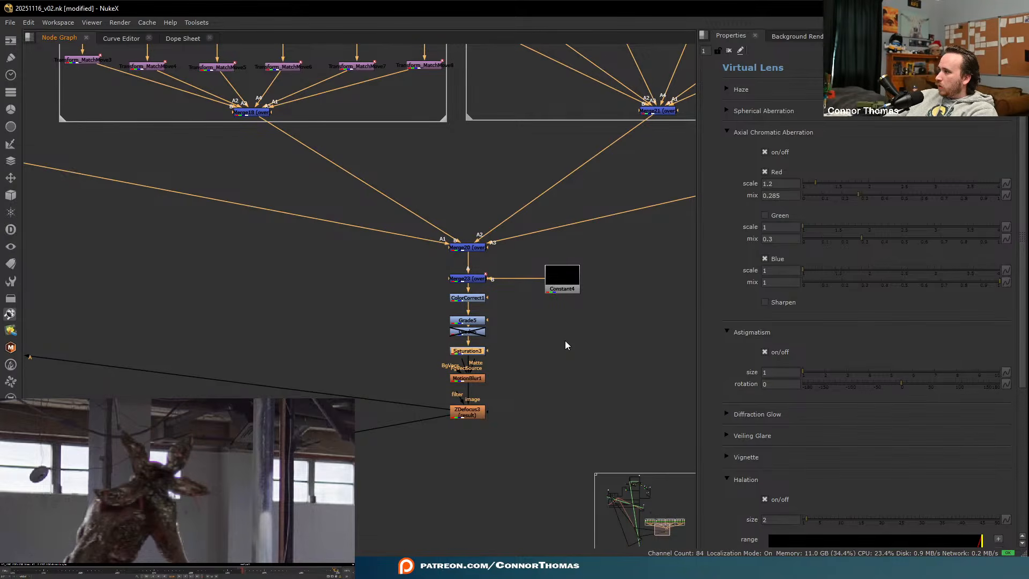
- Move ColorCorrect1 down to make room and insert a Grade node directly below Merge23
scroll(565, 340, "up", 4)
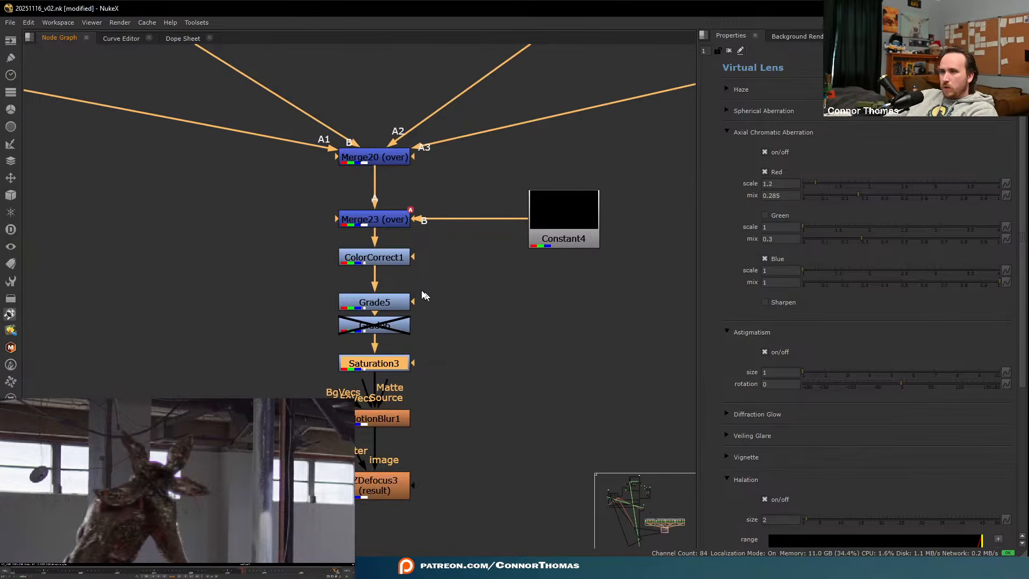
scroll(490, 334, "down", 3)
scroll(458, 318, "up", 2)
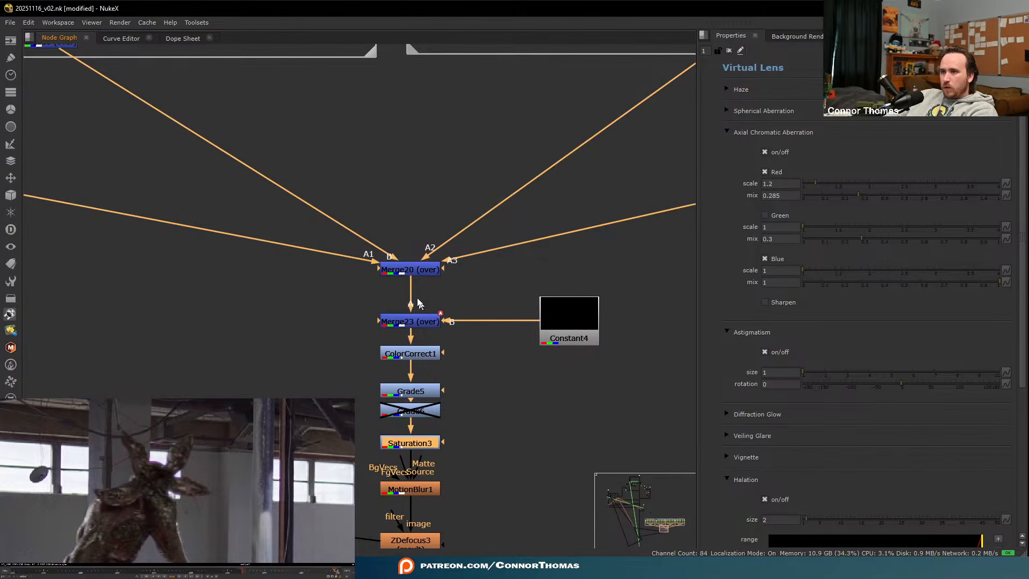
left_click_drag(402, 354, 401, 367)
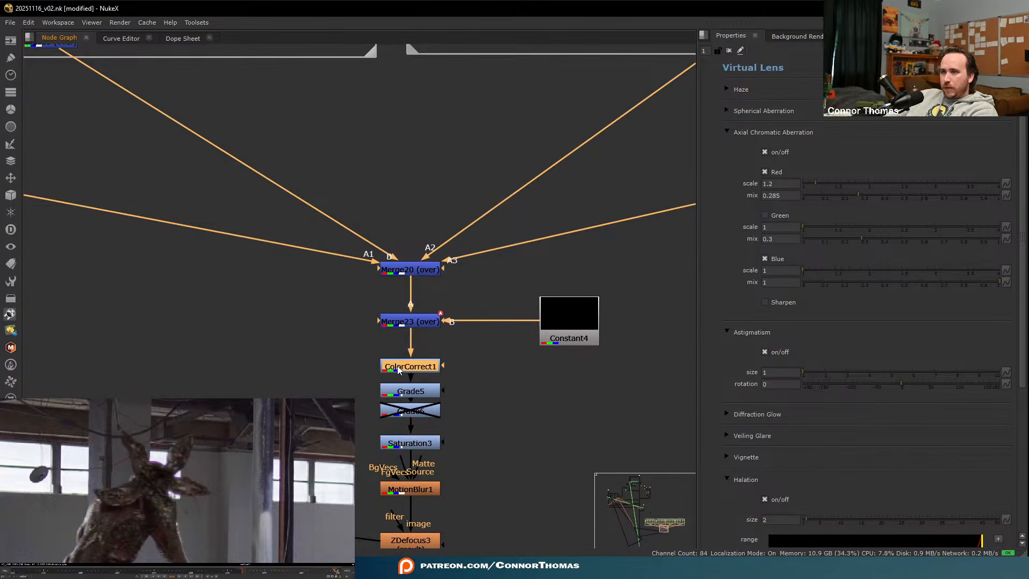
left_click(405, 323)
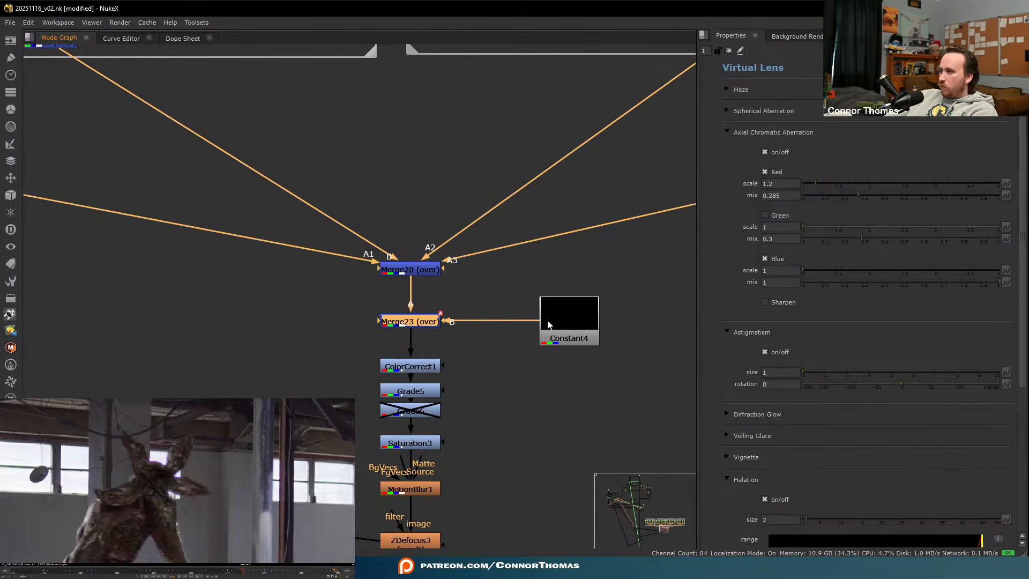
key("g")
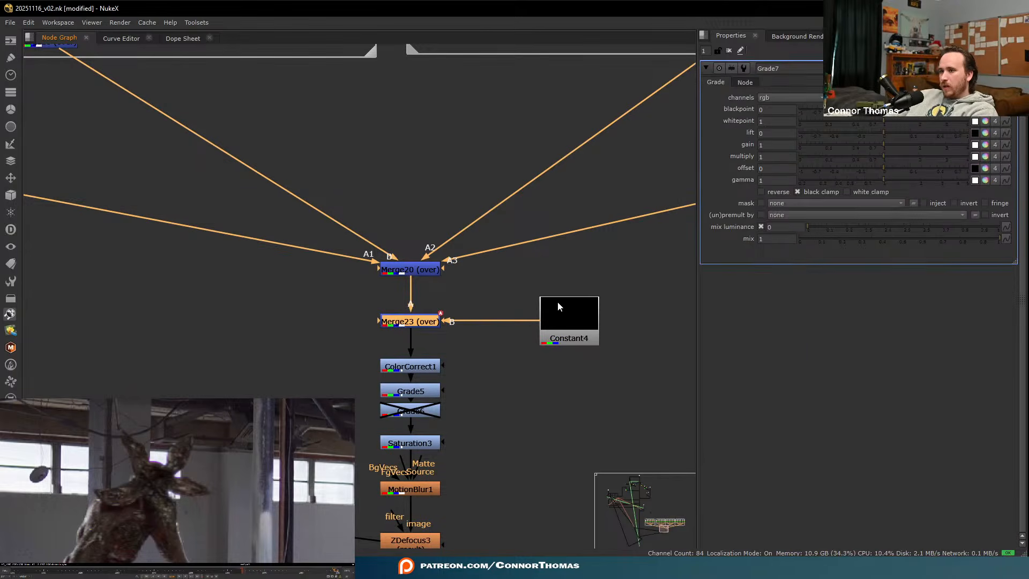
- Limit the new Grade7 node to the alpha channel, raise its gain, and check the creature in the viewer
left_click(785, 96)
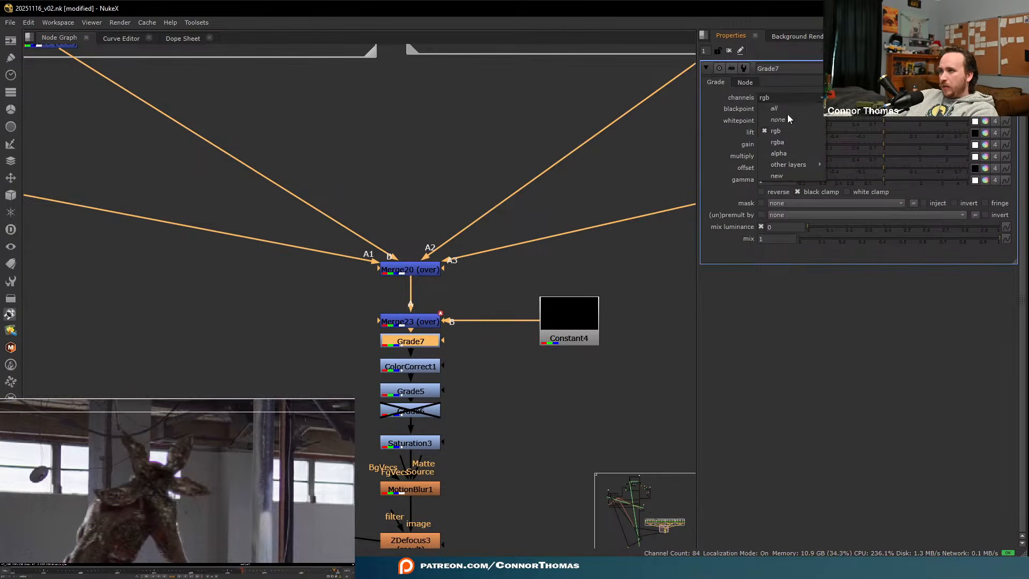
left_click(782, 153)
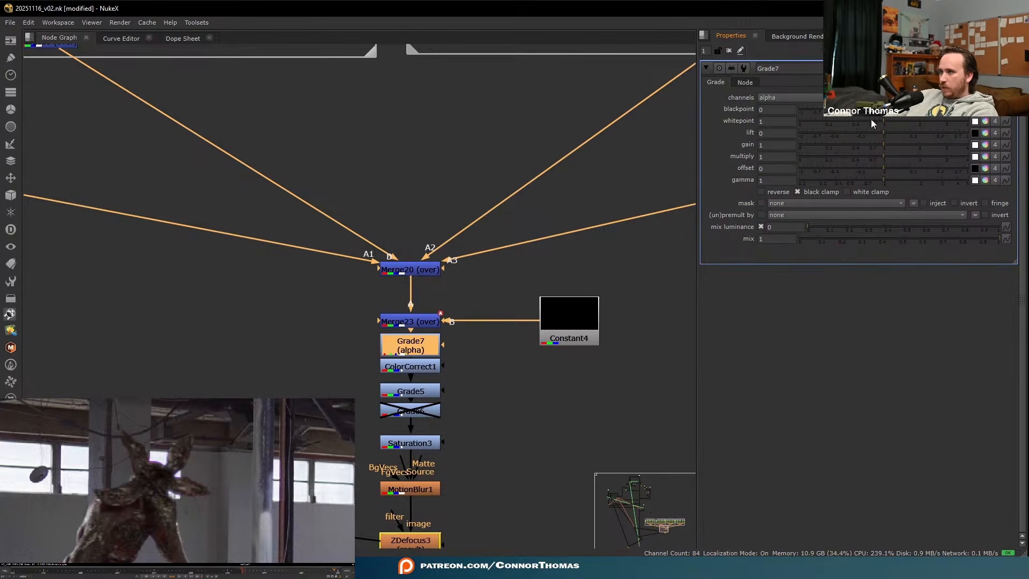
left_click_drag(888, 145, 951, 155)
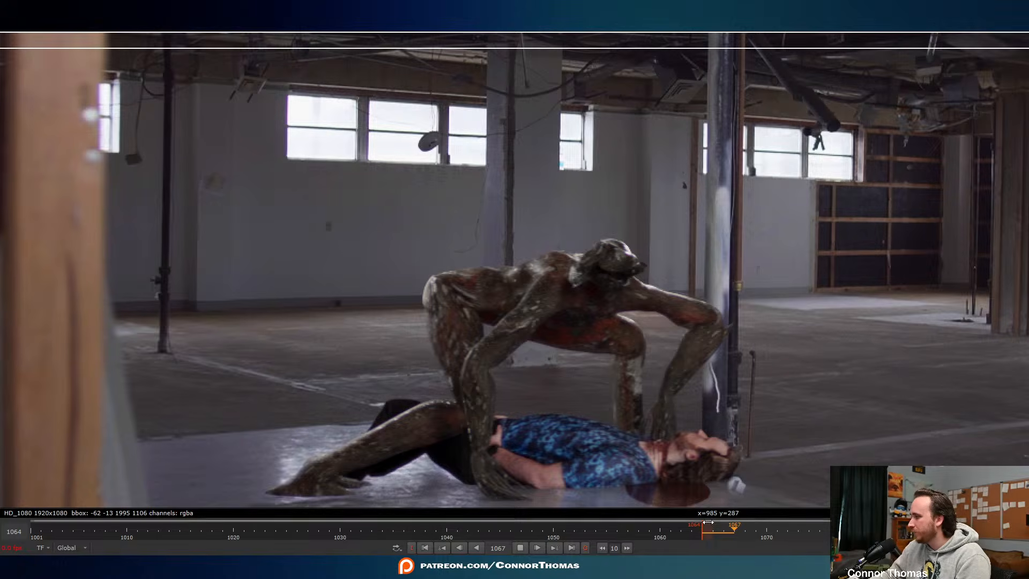
left_click(713, 528)
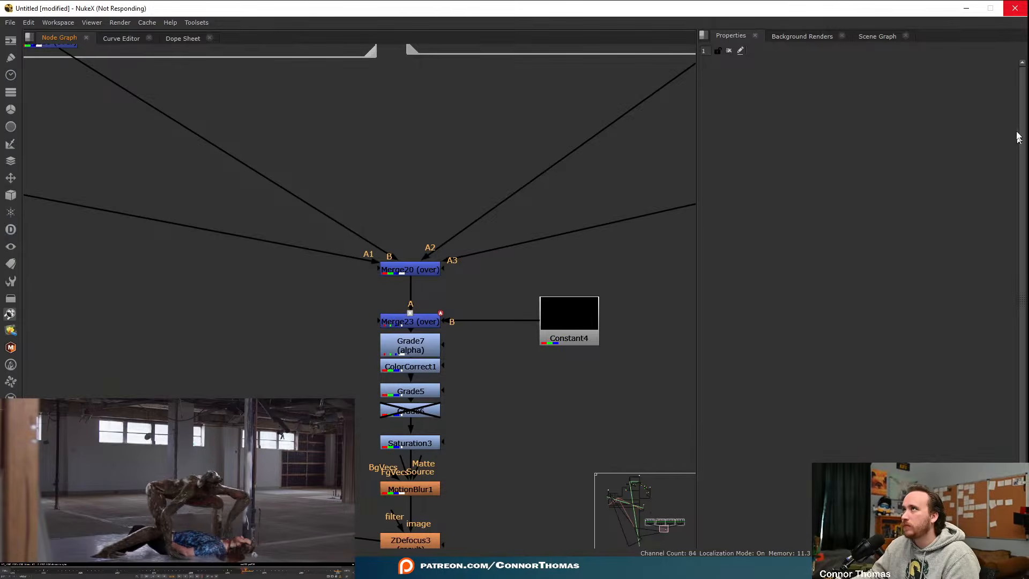
- End the unresponsive NukeX process, close its console window and get a fresh NukeX session running
left_click(1014, 5)
left_click(90, 91)
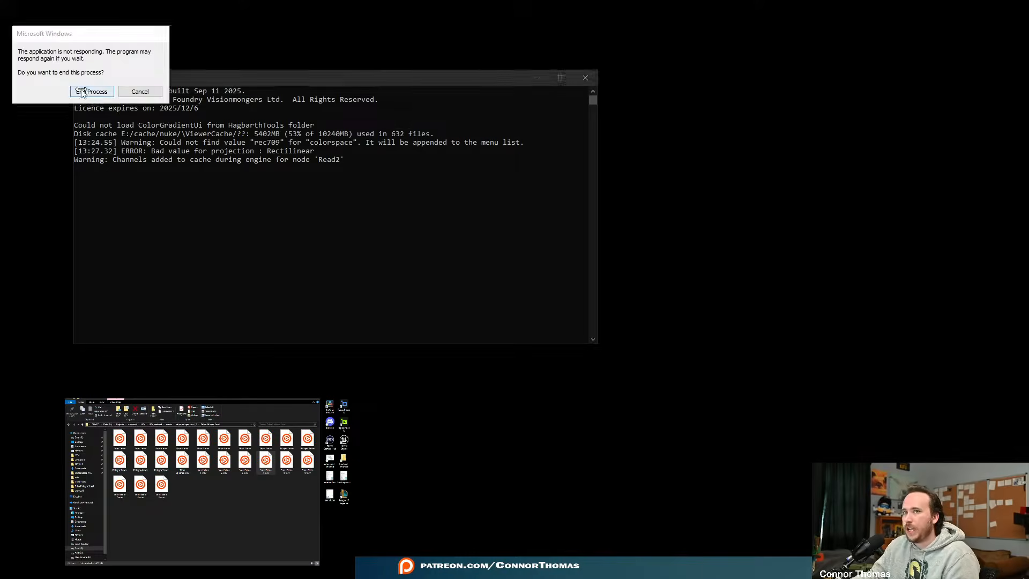
left_click(586, 77)
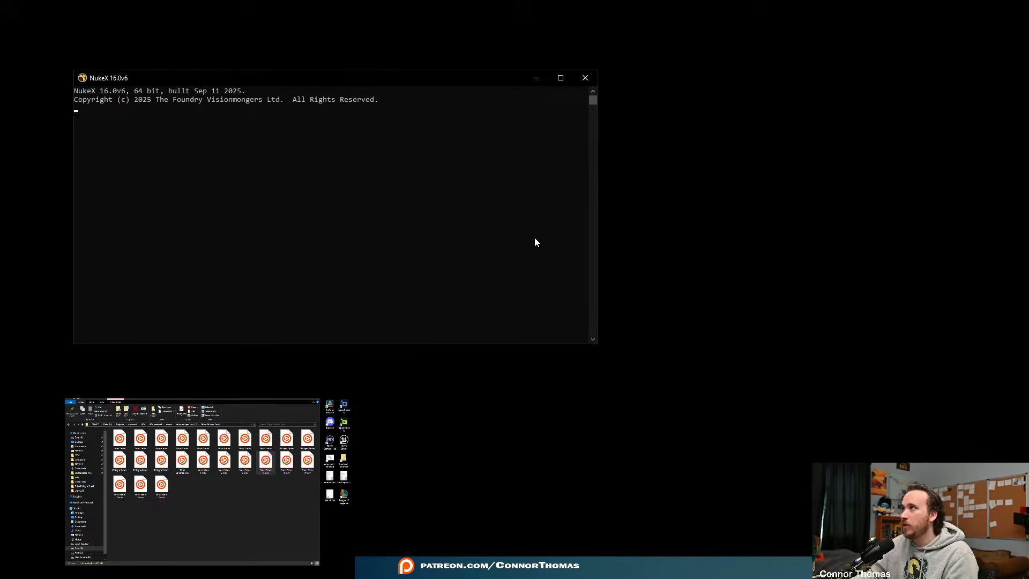
left_click(715, 404)
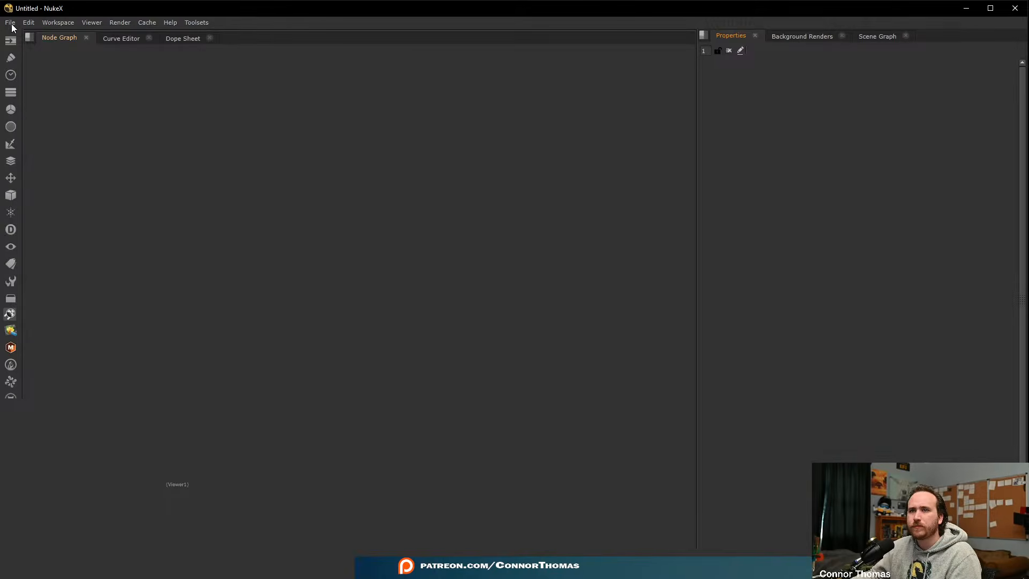
- Reopen the recent comp 20251116_v02.nk from the 20251116/50_comp folder
left_click(11, 24)
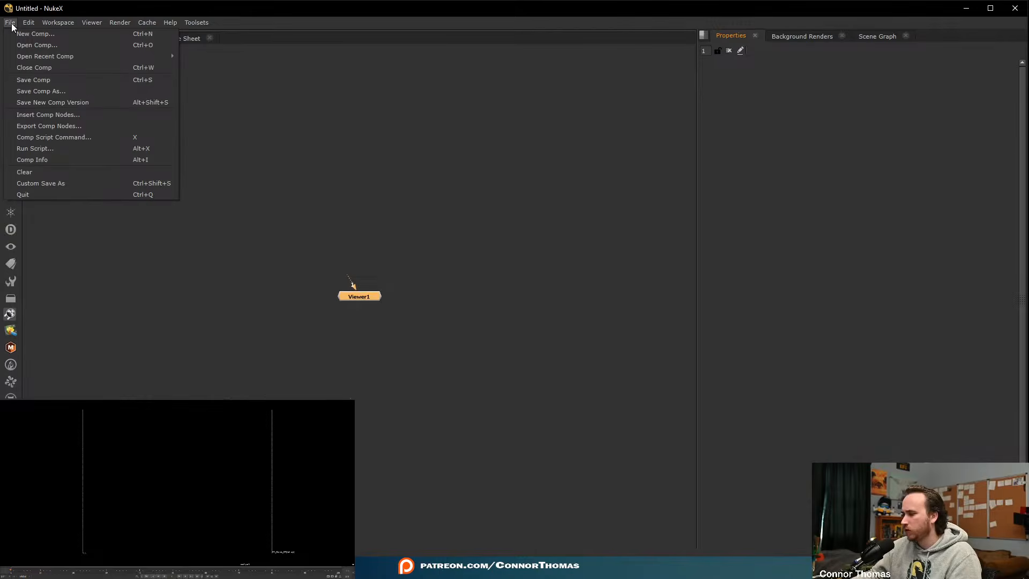
mouse_move(45, 56)
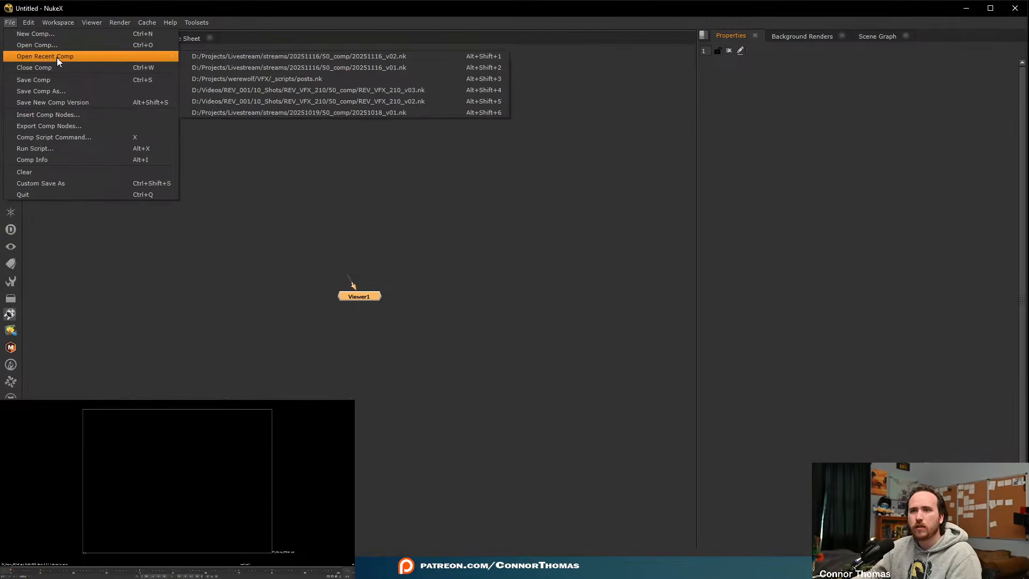
left_click(301, 58)
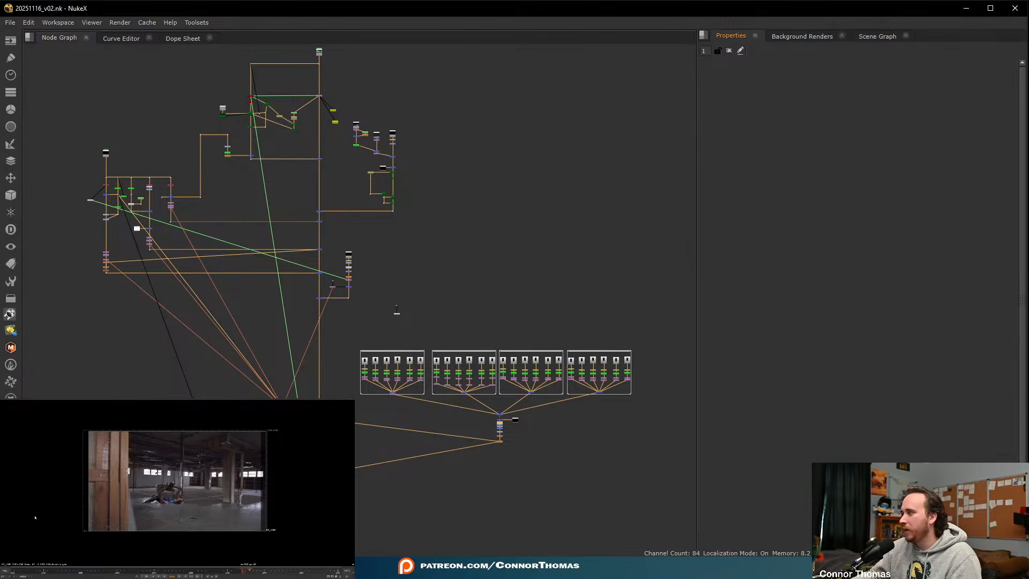
- Play the shot back from frame 1064 and examine the creature's composite up to frame 1081
scroll(170, 482, "up", 5)
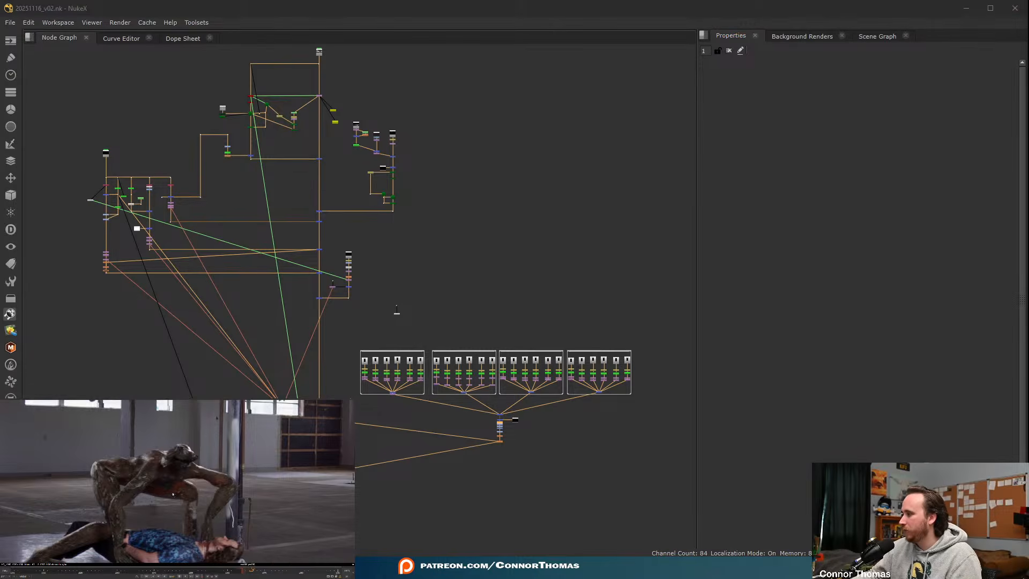
scroll(190, 505, "down", 4)
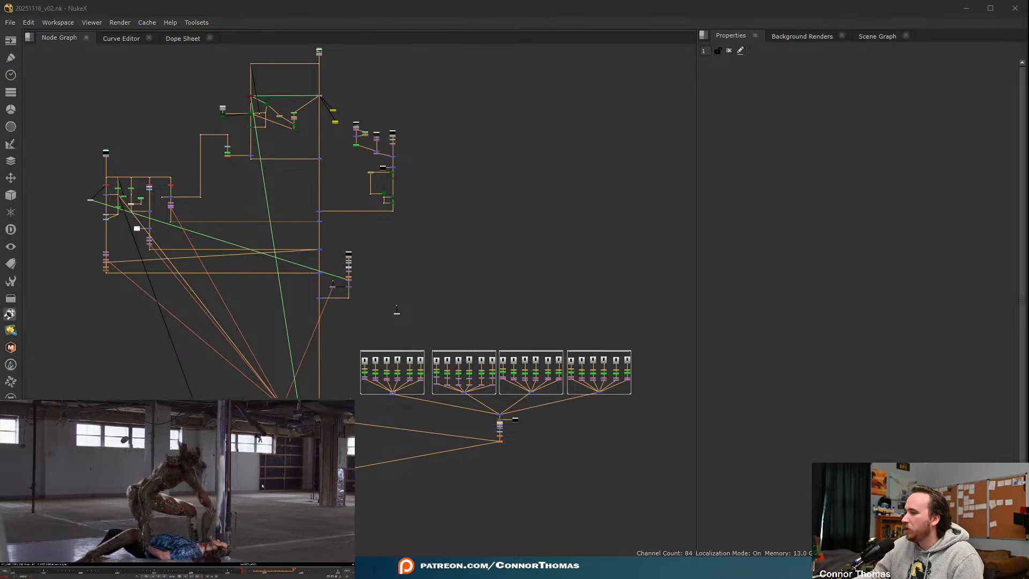
scroll(509, 420, "up", 10)
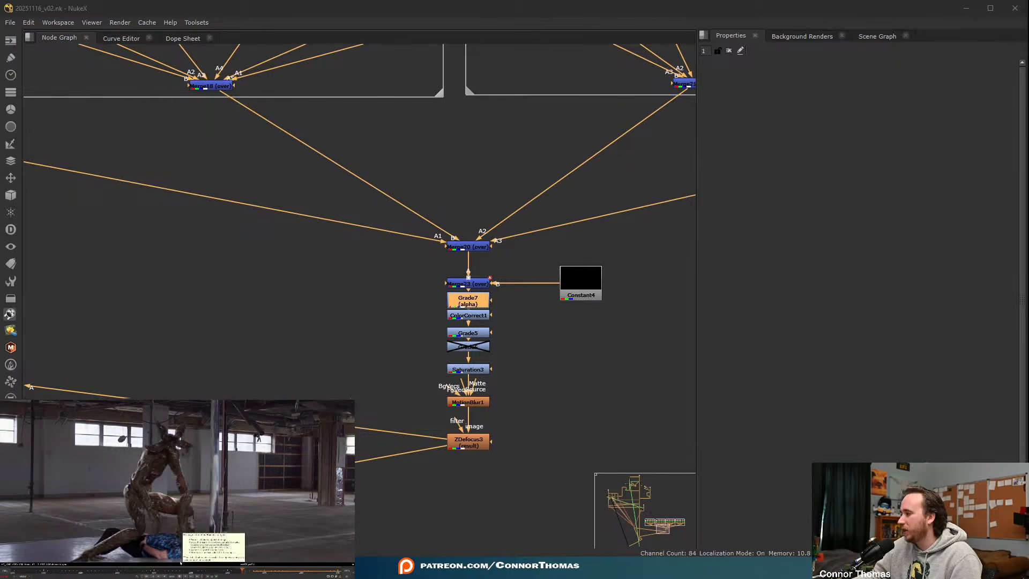
left_click(676, 274)
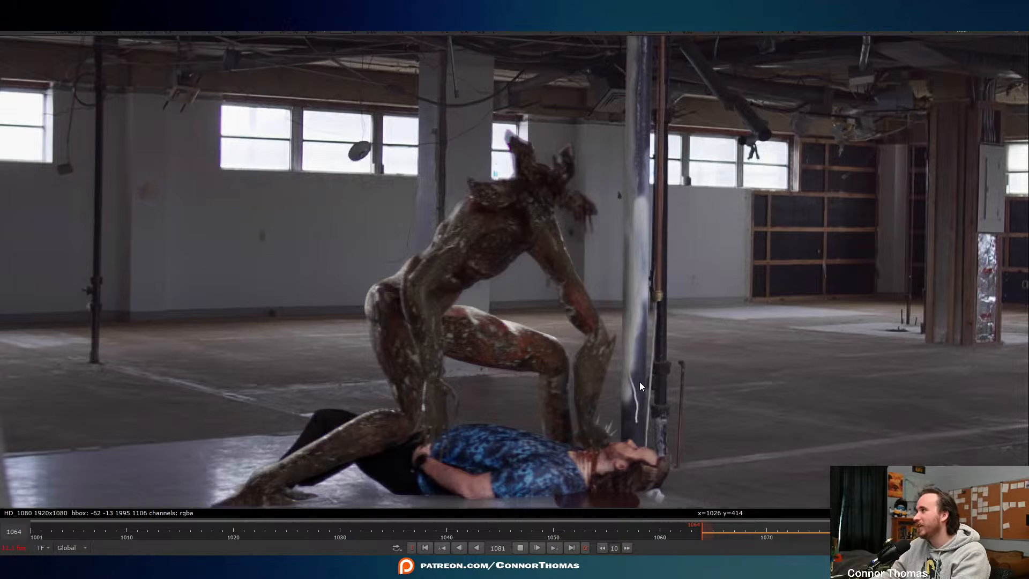
key("k")
key("l")
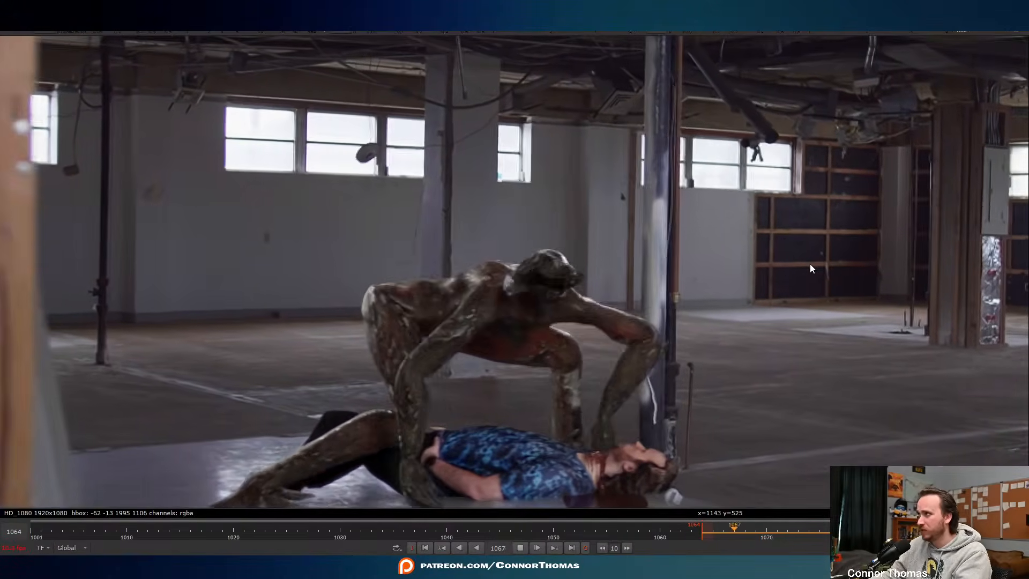
key("k")
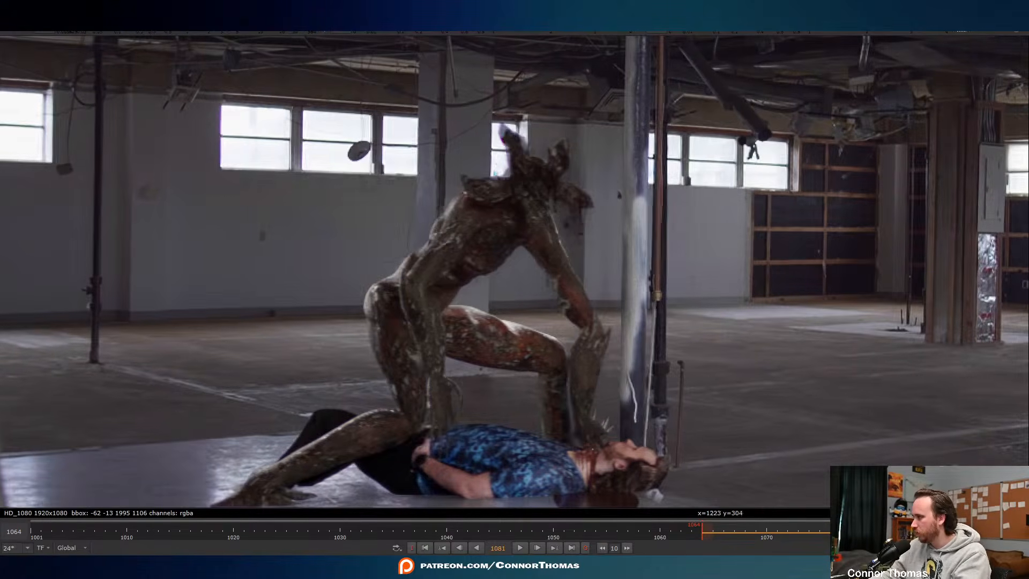
- Add a Roto node and show the plate with the tracker's track 1 in the fitted view
key("f")
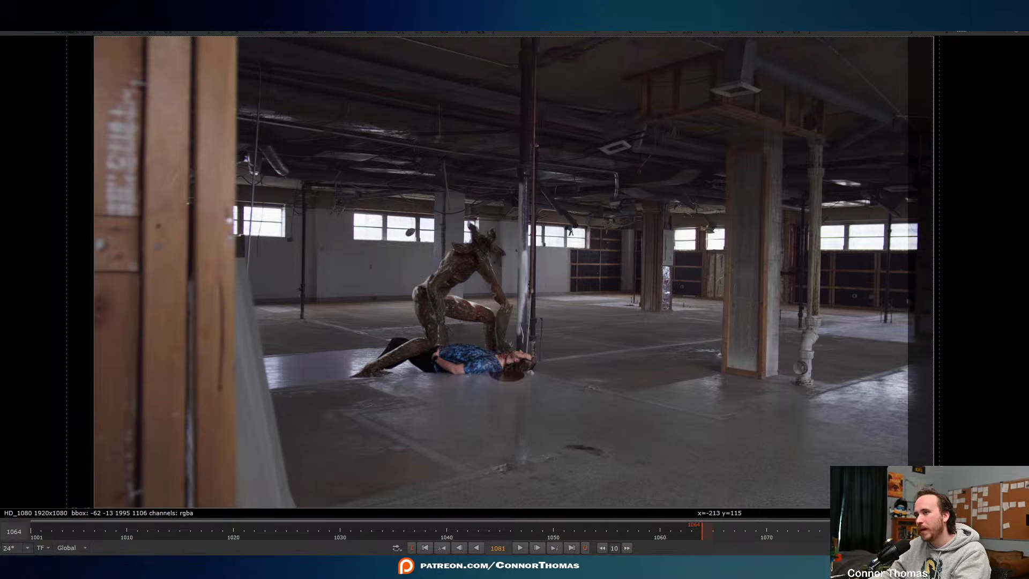
key("o")
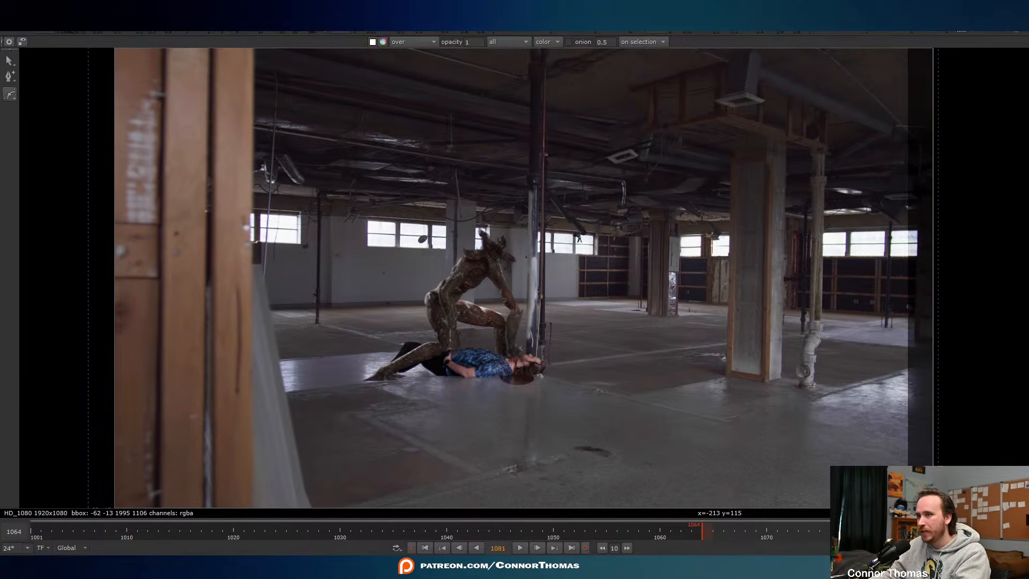
key("1")
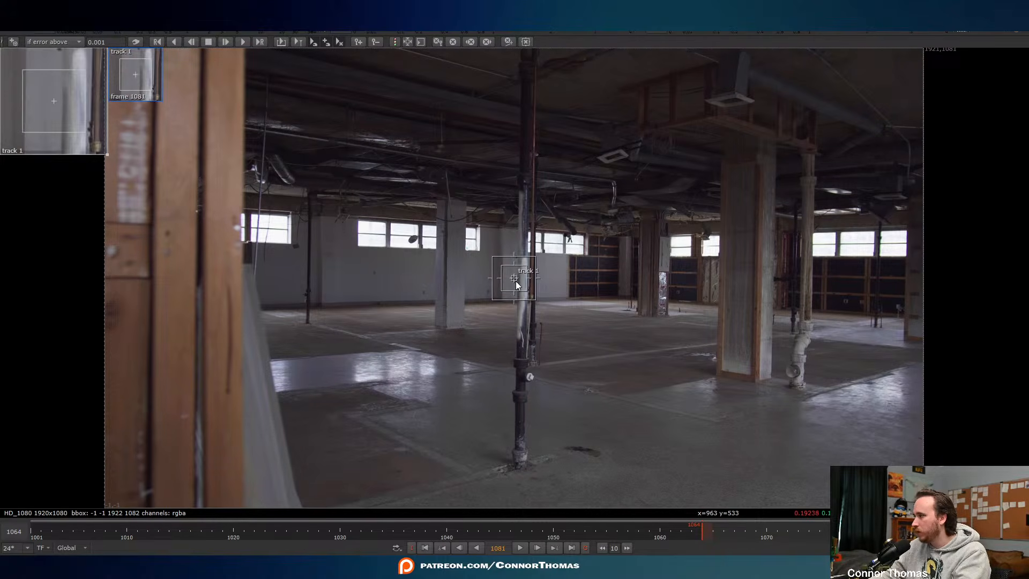
- Place track 1 on the pipe's valve bolt at frame 1081, track it forward and back to frame 1001, and return to frame 1081
left_click_drag(516, 281, 531, 381)
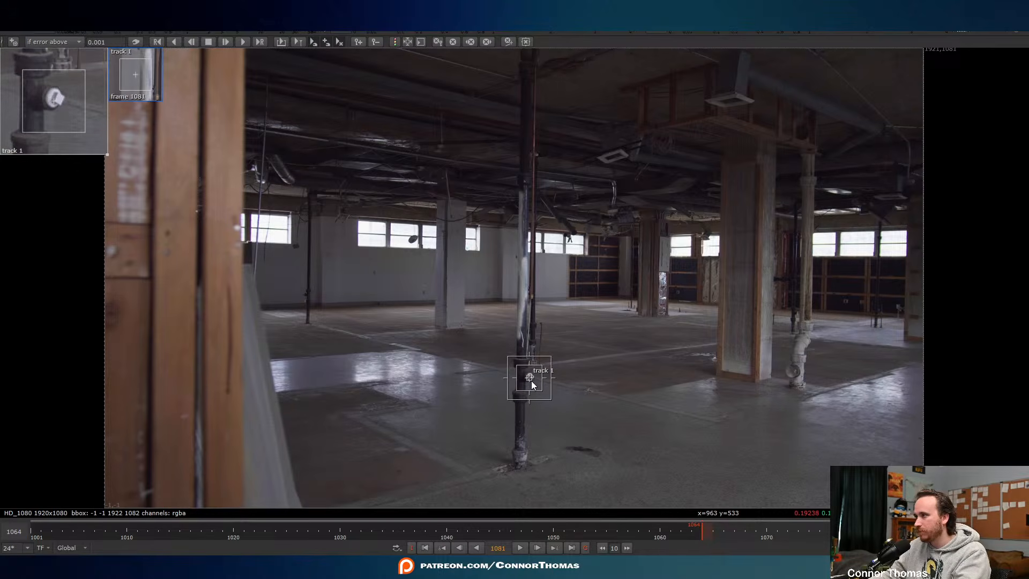
left_click(240, 40)
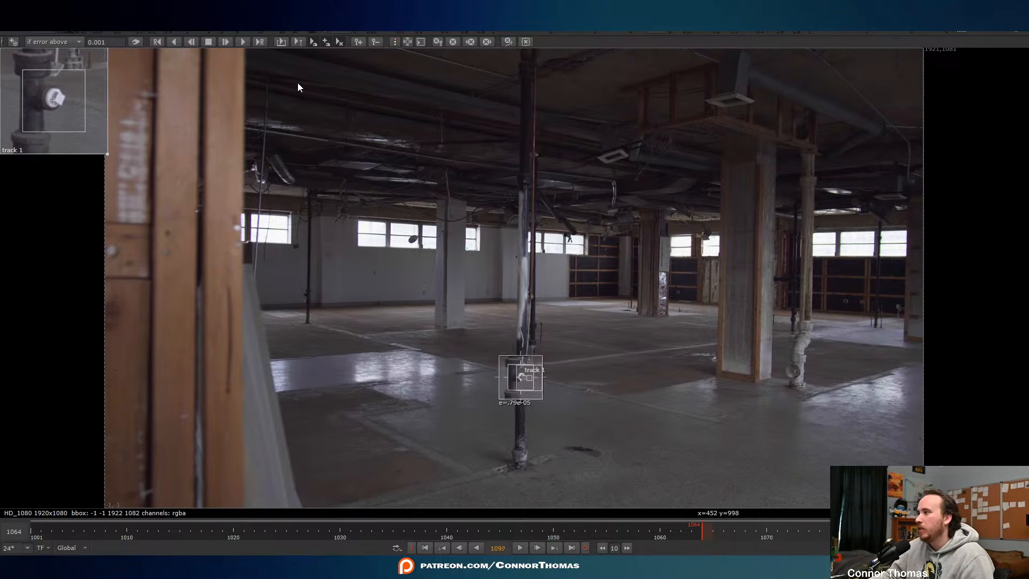
key("alt+Left")
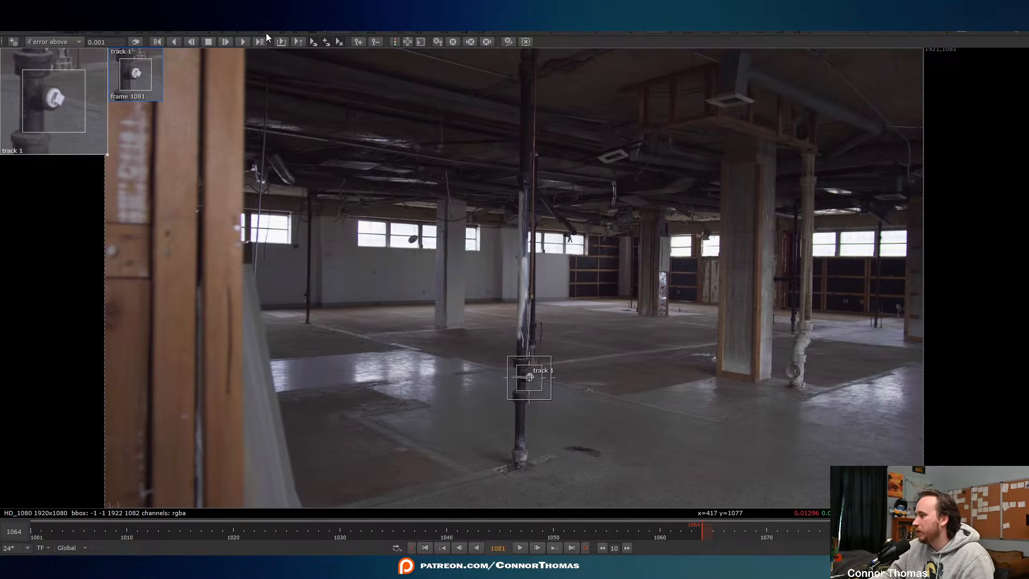
left_click(174, 41)
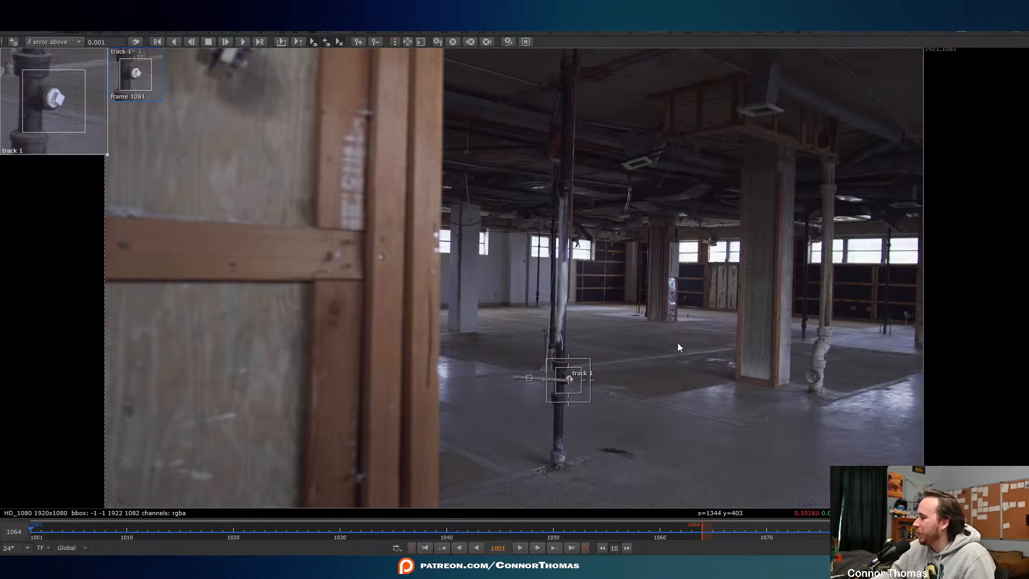
left_click(884, 531)
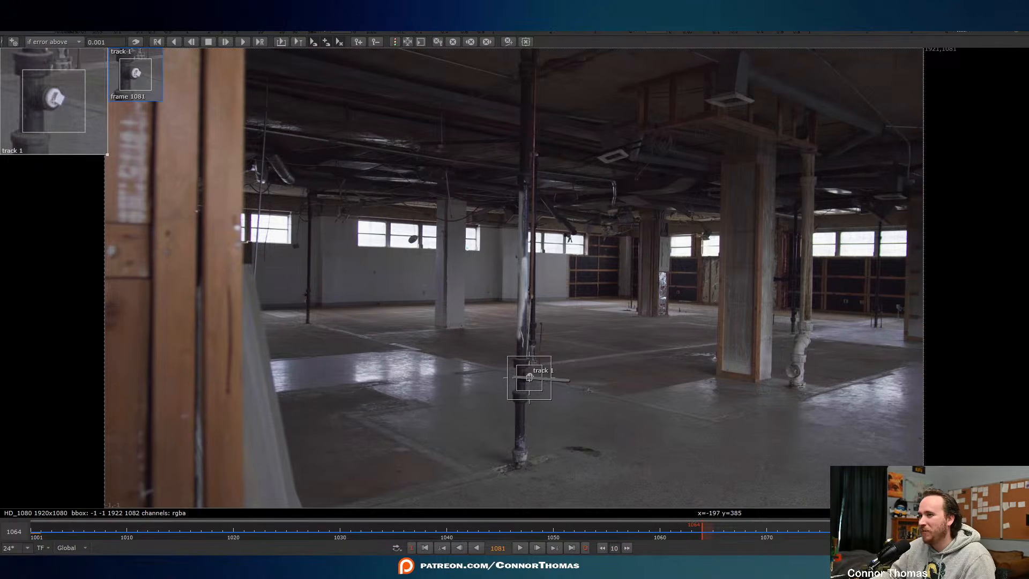
- Start a roto shape on frame 1081 by tracing the right side of the coupling at the pipe's base
key("o")
scroll(524, 414, "up", 5)
middle_click_drag(535, 459, 547, 244)
scroll(572, 259, "up", 5)
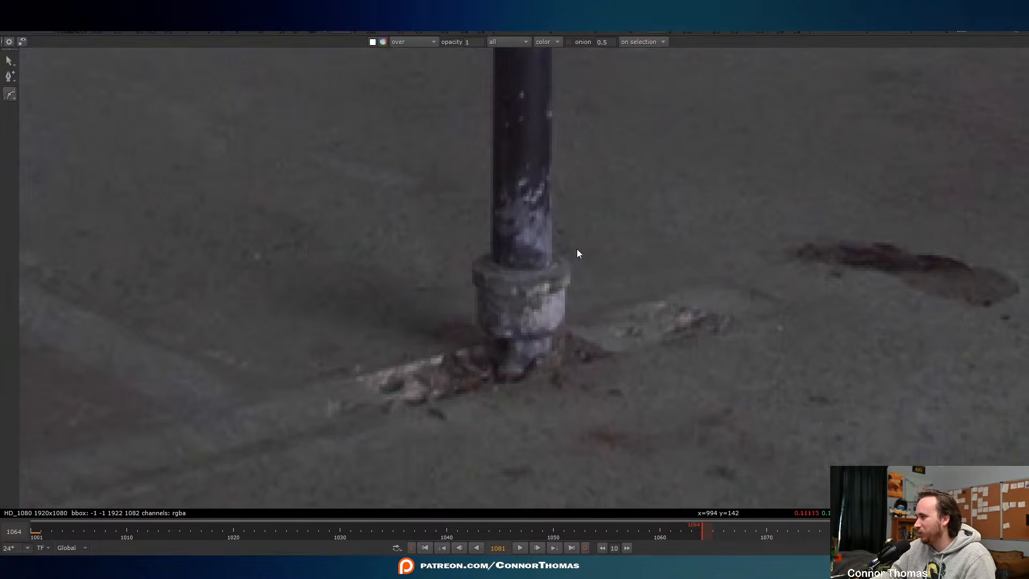
scroll(571, 249, "up", 4)
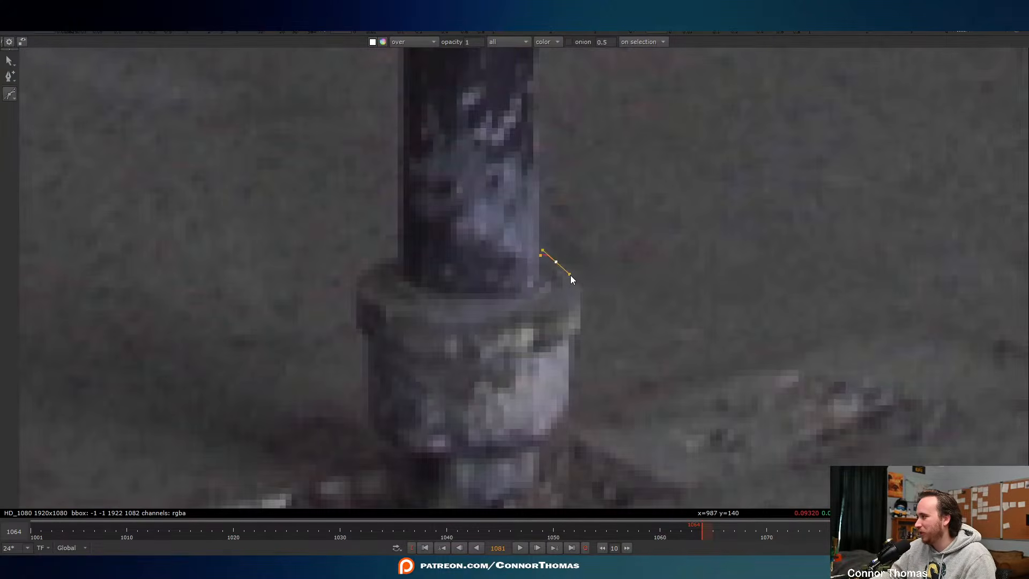
left_click(581, 295)
left_click(578, 329)
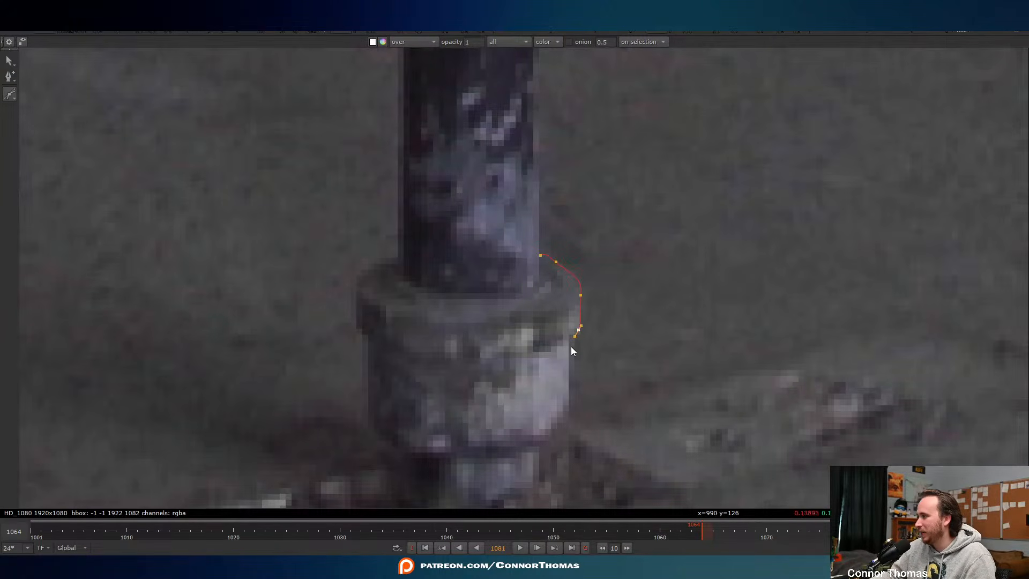
left_click(568, 417)
scroll(612, 429, "down", 4)
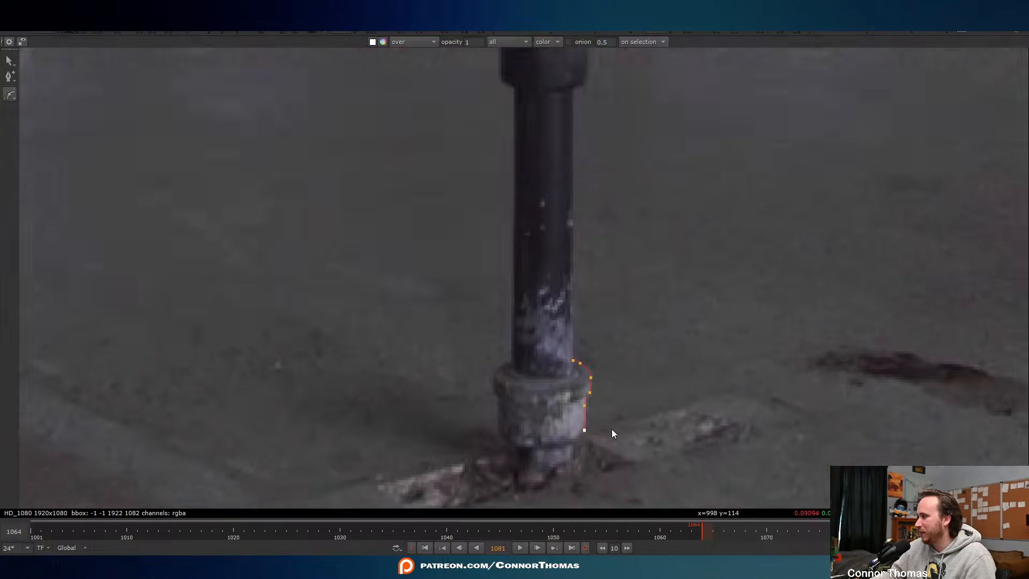
- Continue the roto shape around the broken floor patch at the pipe's base, back to the base coupling's left side
middle_click_drag(612, 429, 632, 328)
scroll(682, 341, "up", 3)
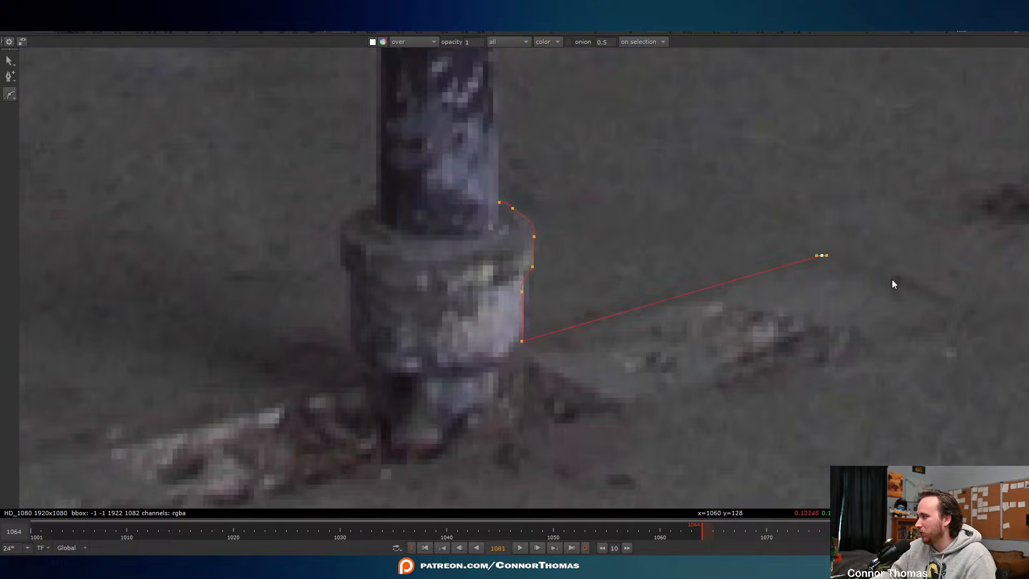
left_click(978, 318)
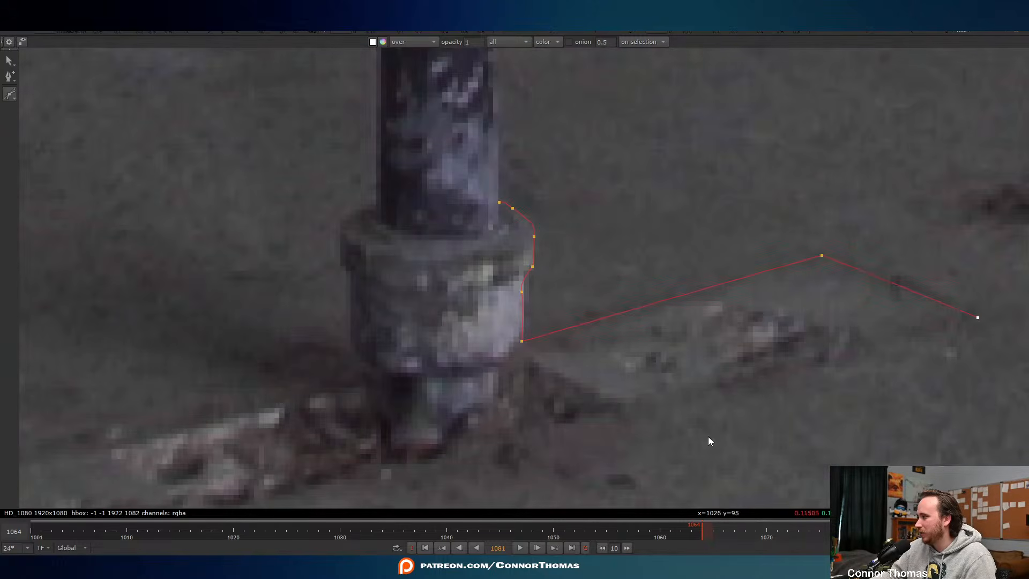
left_click(590, 426)
middle_click_drag(608, 398, 794, 282)
scroll(794, 282, "down", 3)
left_click_drag(599, 340, 590, 339)
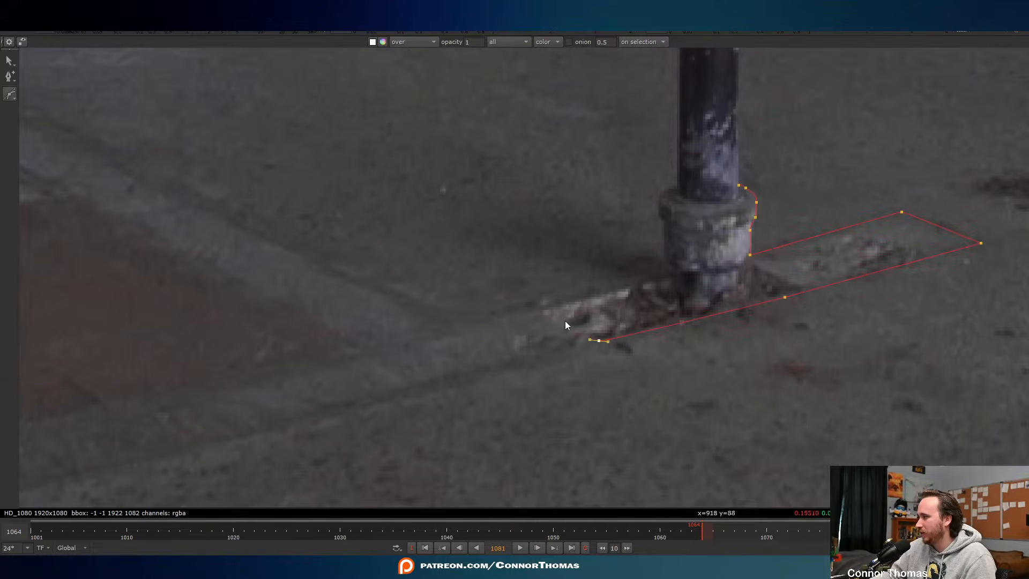
left_click(540, 313)
left_click(673, 274)
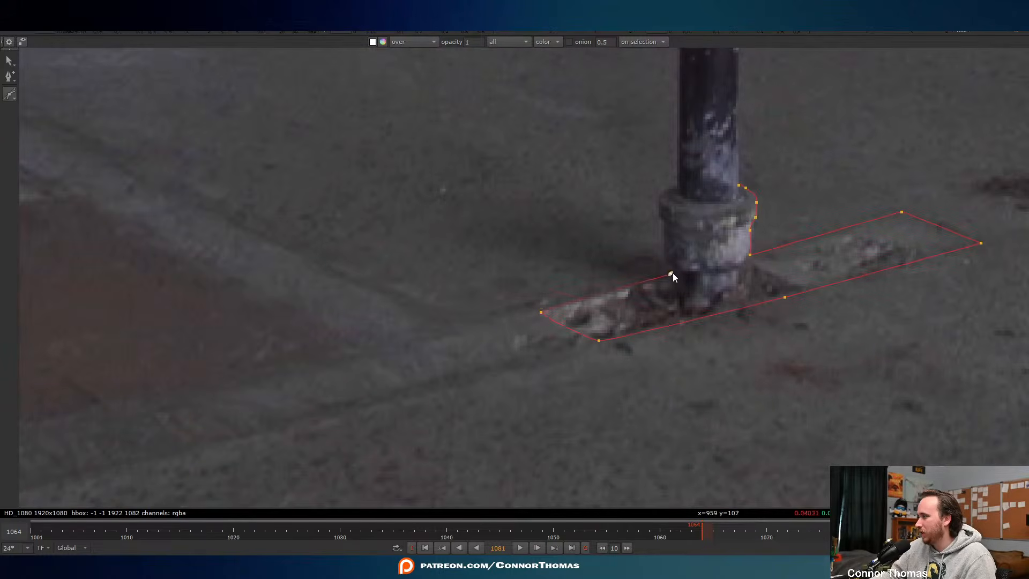
- Trace the left side of the base coupling up to where the pipe leaves it
scroll(675, 271, "up", 3)
left_click(657, 252)
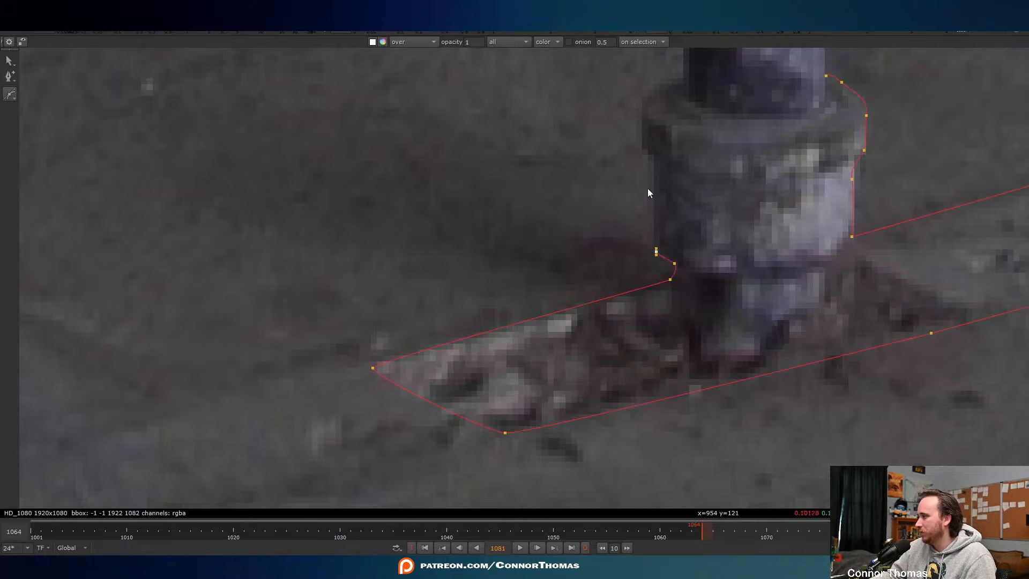
left_click(651, 155)
left_click(643, 142)
left_click(644, 102)
left_click(682, 82)
- Extend the roto shape up the pipe's left edge to the underside of the coupling below the valve bolt
middle_click_drag(687, 125, 585, 492)
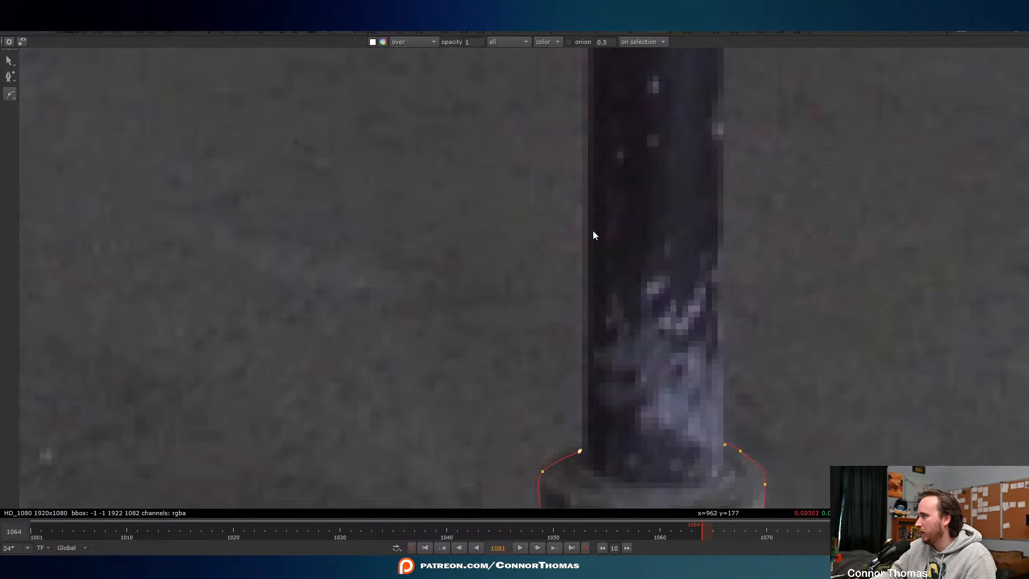
left_click(587, 167)
scroll(587, 168, "down", 4)
middle_click_drag(591, 124, 590, 137)
scroll(553, 289, "up", 5)
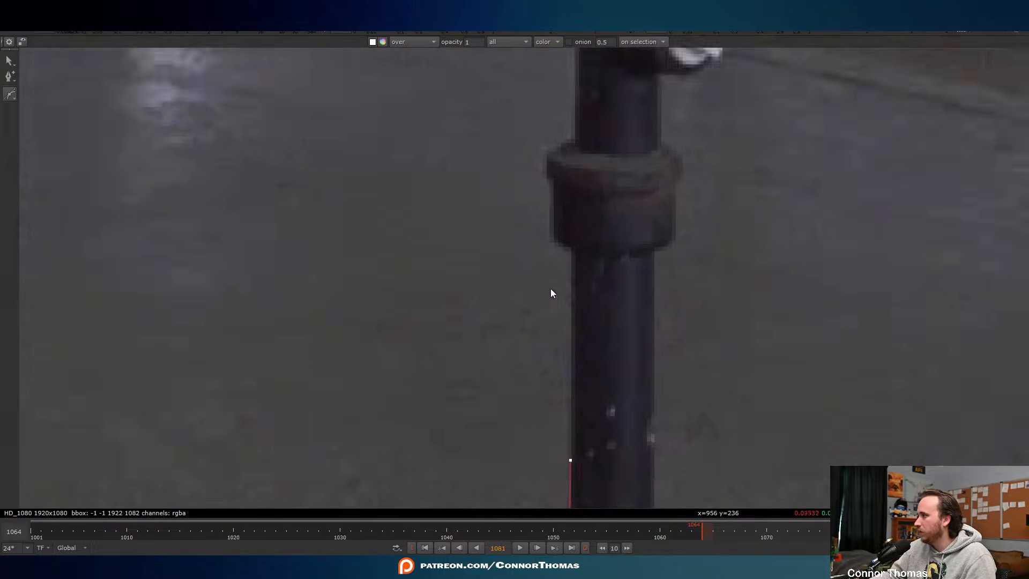
scroll(577, 243, "up", 3)
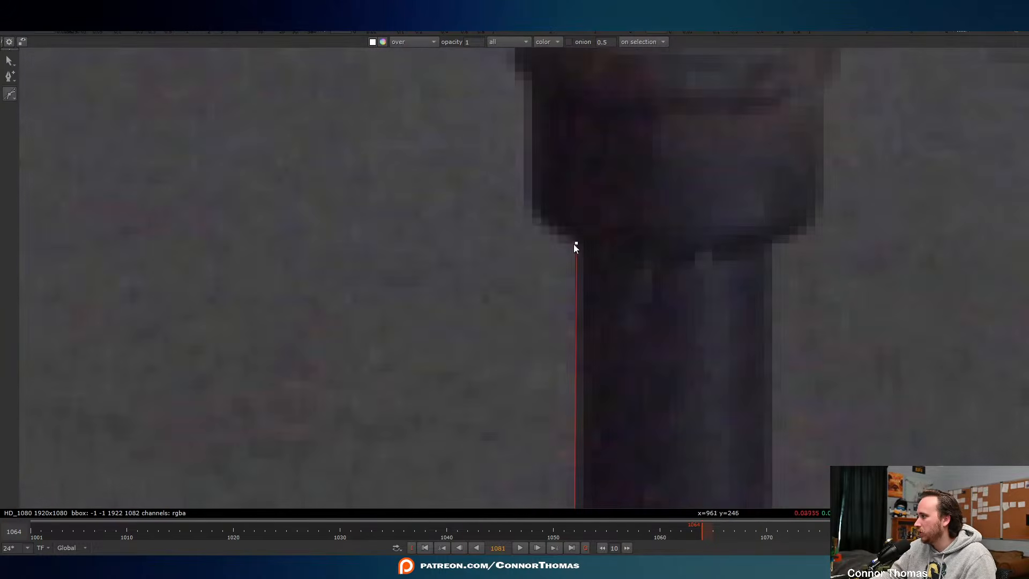
- Trace the left profile of the coupling below the valve bolt, including its upper rim
left_click(533, 205)
middle_click_drag(530, 145, 531, 232)
left_click(535, 230)
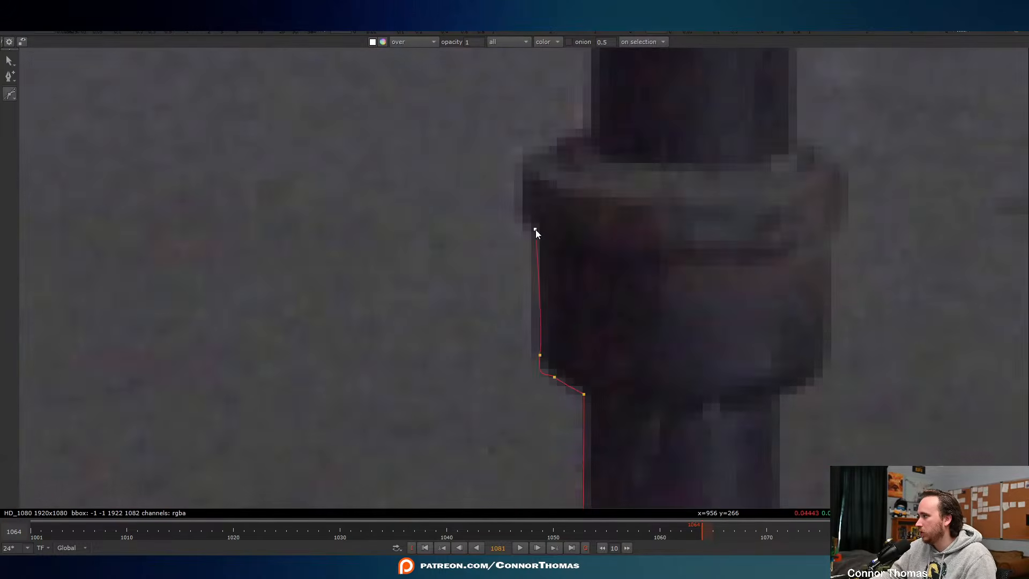
left_click(524, 158)
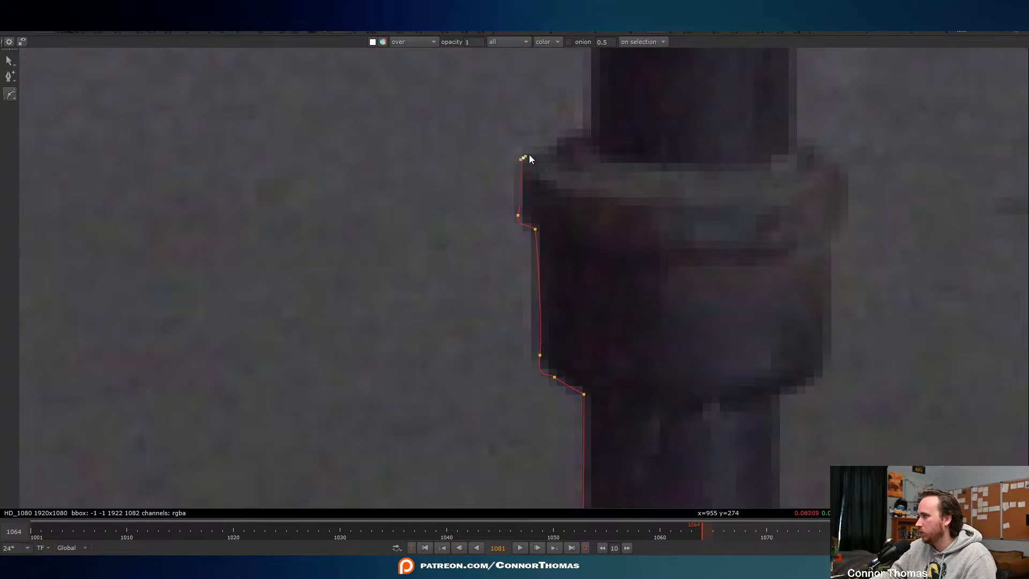
left_click(565, 140)
- Continue the roto shape up the pipe past the valve bolt and trace the left profile of the coupling above it
middle_click_drag(595, 160, 556, 369)
scroll(556, 370, "down", 2)
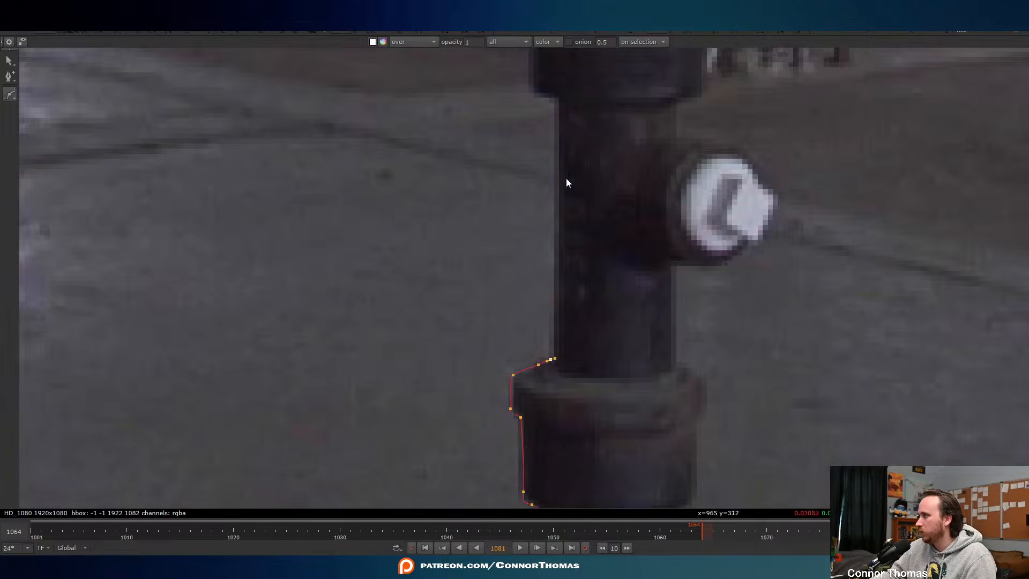
left_click(557, 103)
scroll(547, 108, "up", 3)
middle_click_drag(551, 117, 518, 309)
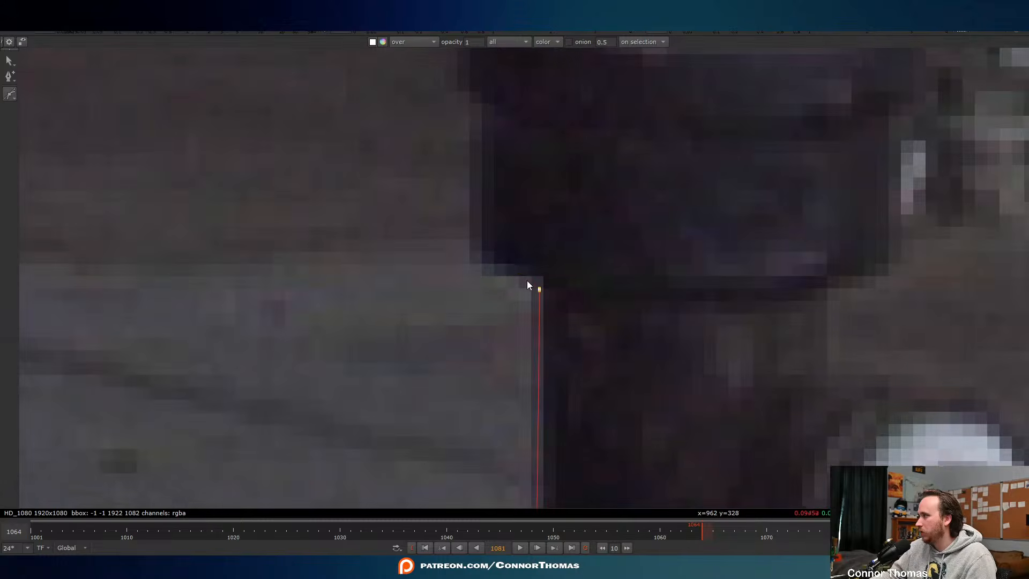
left_click_drag(523, 275, 474, 258)
middle_click_drag(475, 181, 451, 284)
left_click_drag(449, 199, 426, 189)
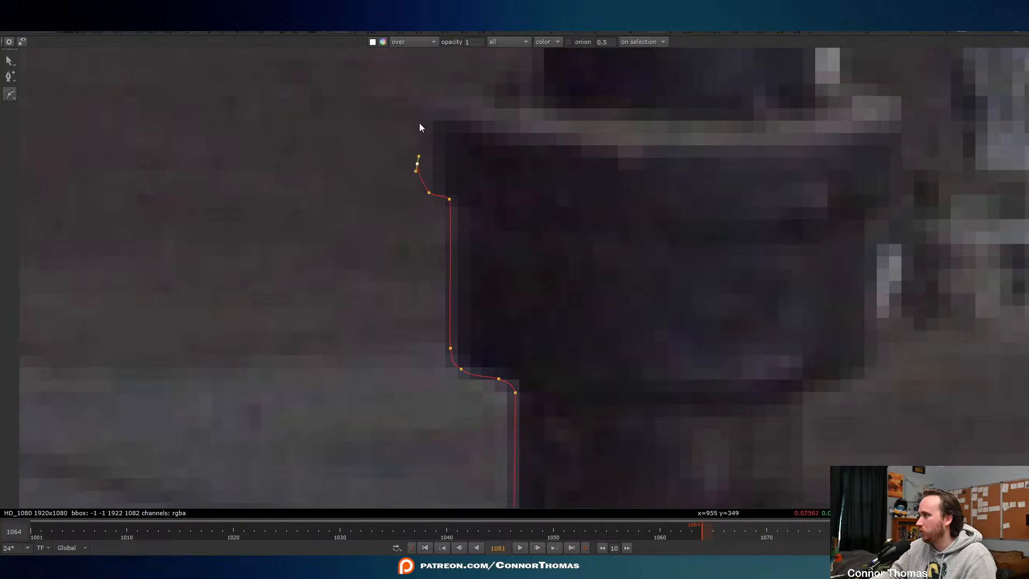
left_click_drag(426, 102, 517, 70)
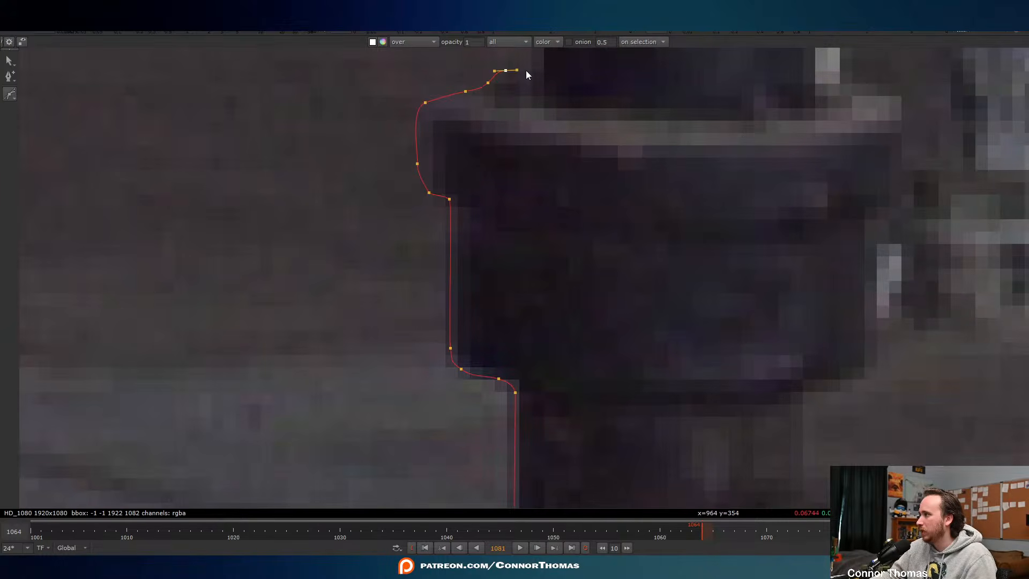
scroll(459, 198, "down", 5)
left_click_drag(489, 172, 492, 172)
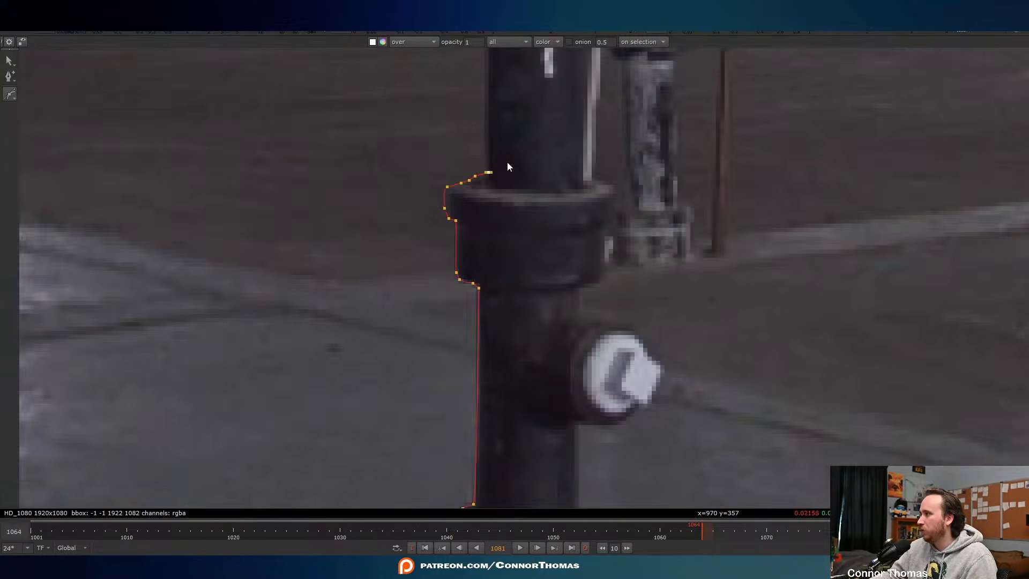
- Extend the roto shape up the pipe's left edge to the underside of the coupling near the ceiling
scroll(468, 447, "down", 6)
scroll(526, 223, "up", 4)
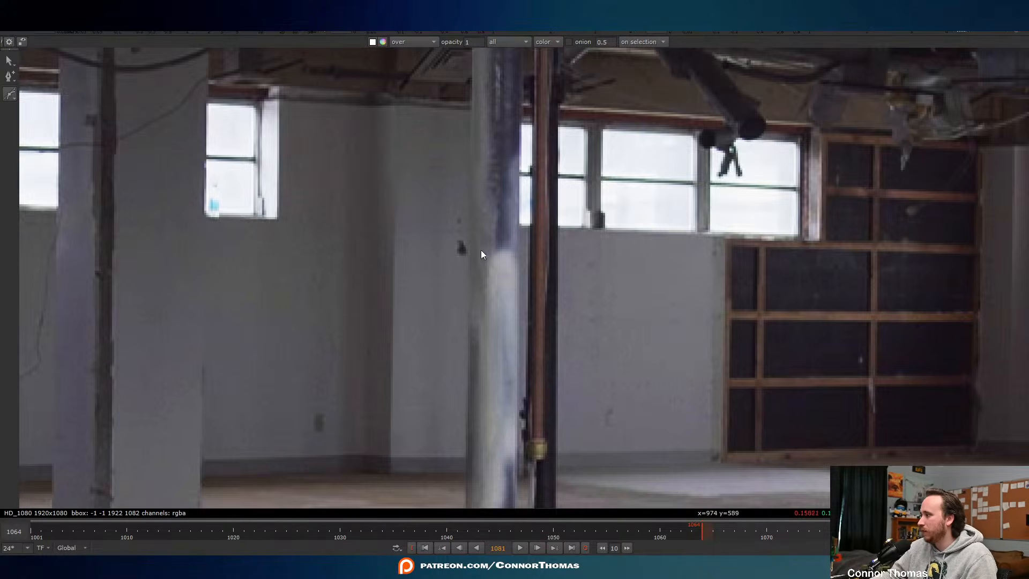
middle_click_drag(476, 242, 423, 530)
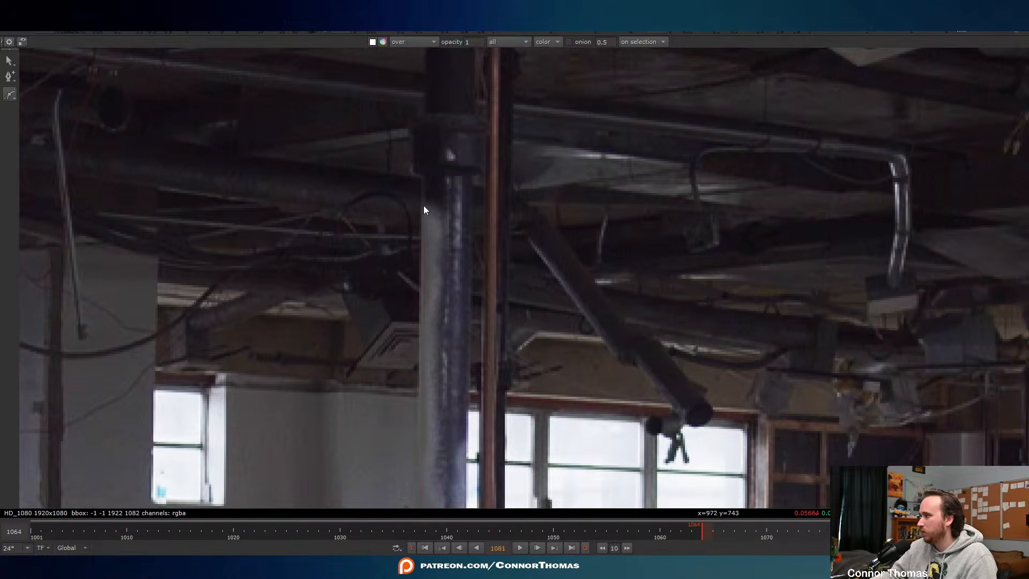
left_click(421, 205)
scroll(464, 255, "down", 5)
scroll(461, 482, "up", 4)
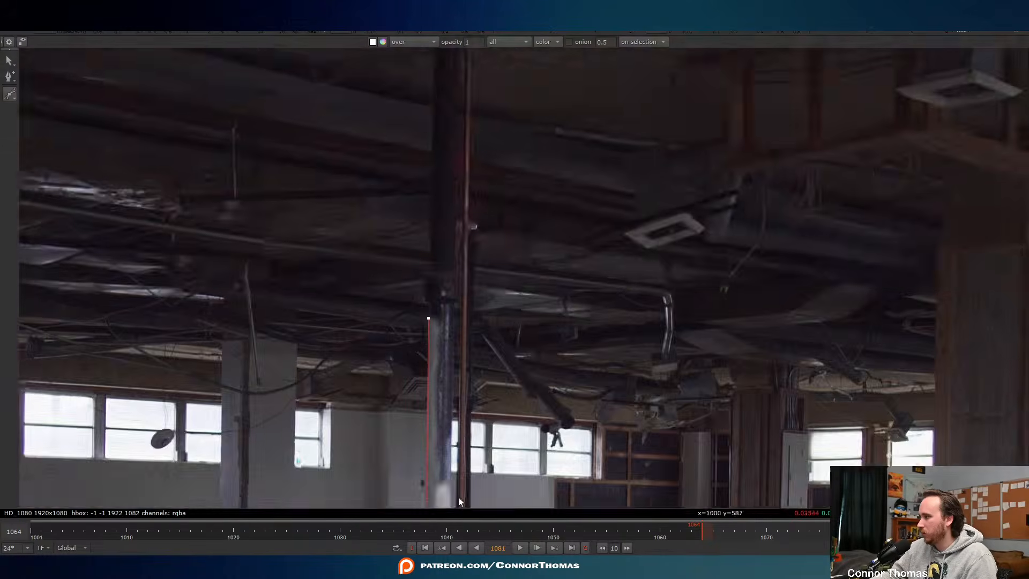
scroll(386, 391, "up", 8)
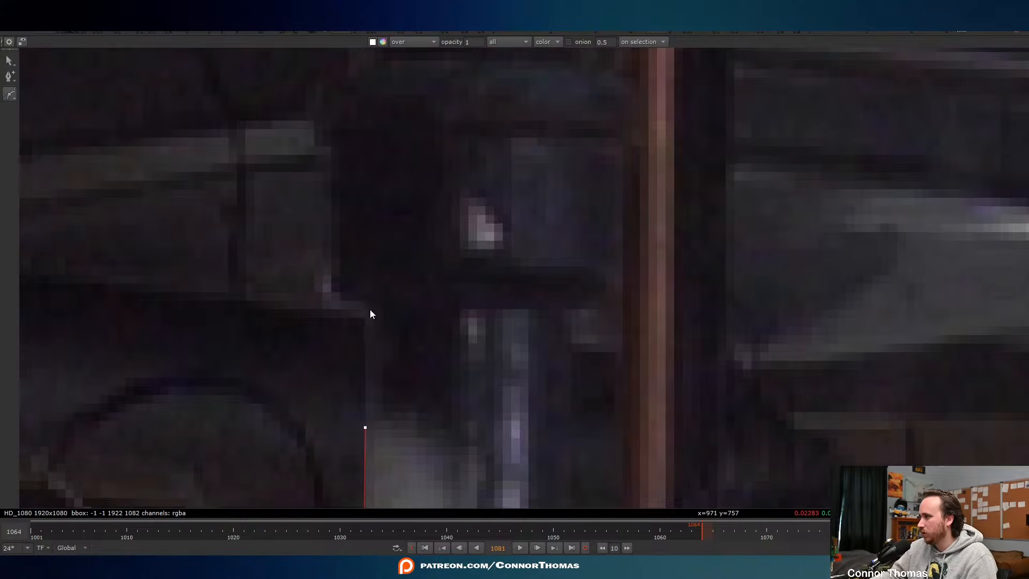
left_click(369, 309)
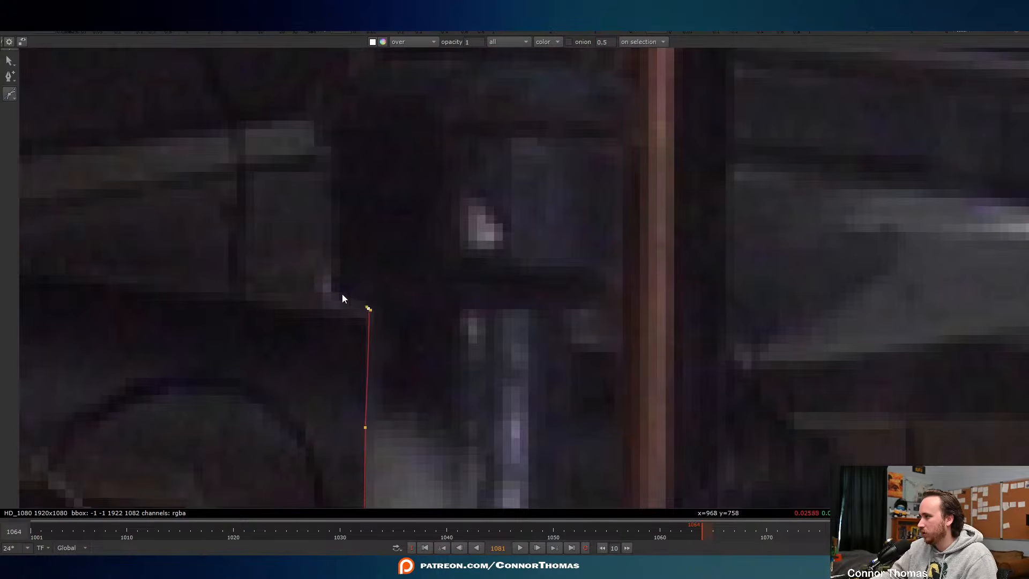
- Outline the ceiling coupling up its left side, across its top and down its right side
left_click(331, 153)
scroll(413, 187, "down", 2)
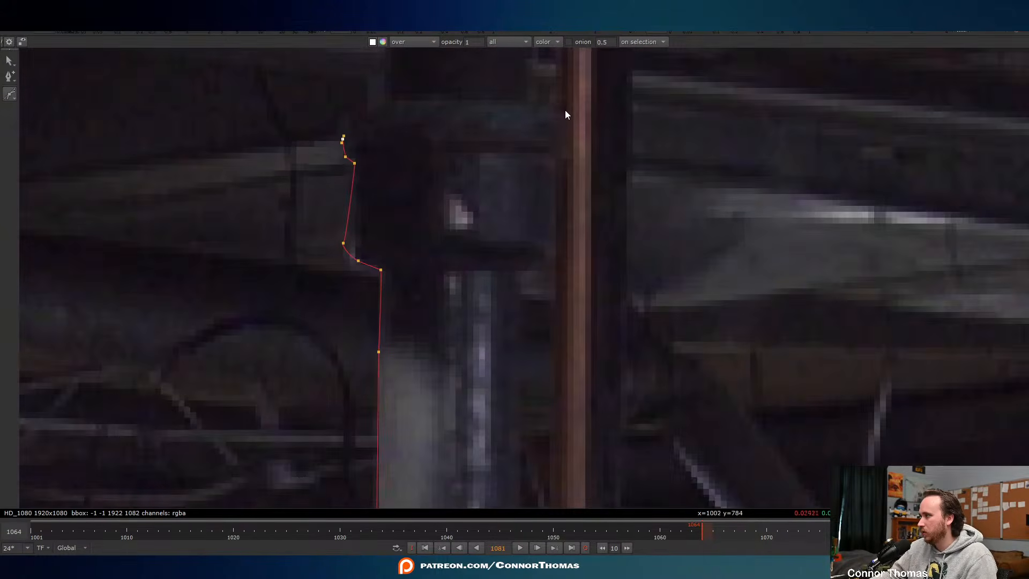
left_click(544, 107)
left_click(552, 142)
left_click(550, 148)
left_click(547, 155)
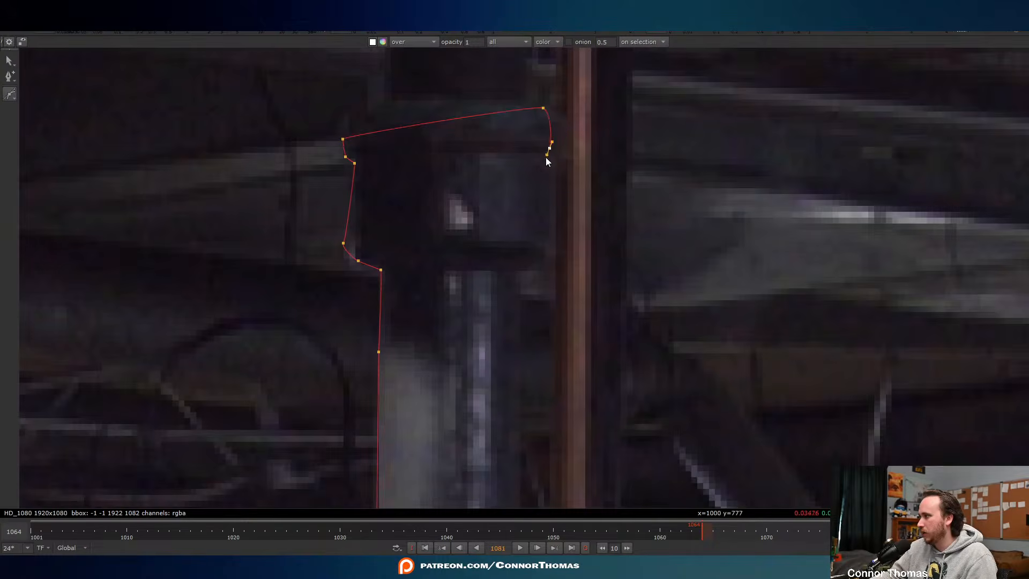
left_click(542, 264)
- Bring the roto shape down the pipe's right edge to the top of the coupling above the valve bolt
scroll(520, 278, "up", 6)
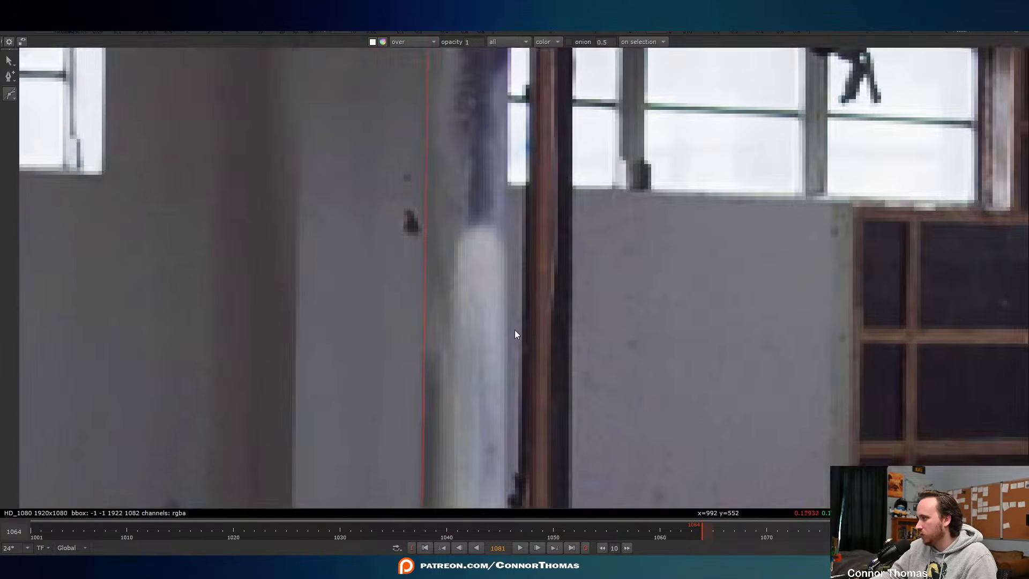
middle_click_drag(515, 329, 493, 161)
middle_click_drag(561, 392, 536, 220)
middle_click_drag(531, 418, 518, 281)
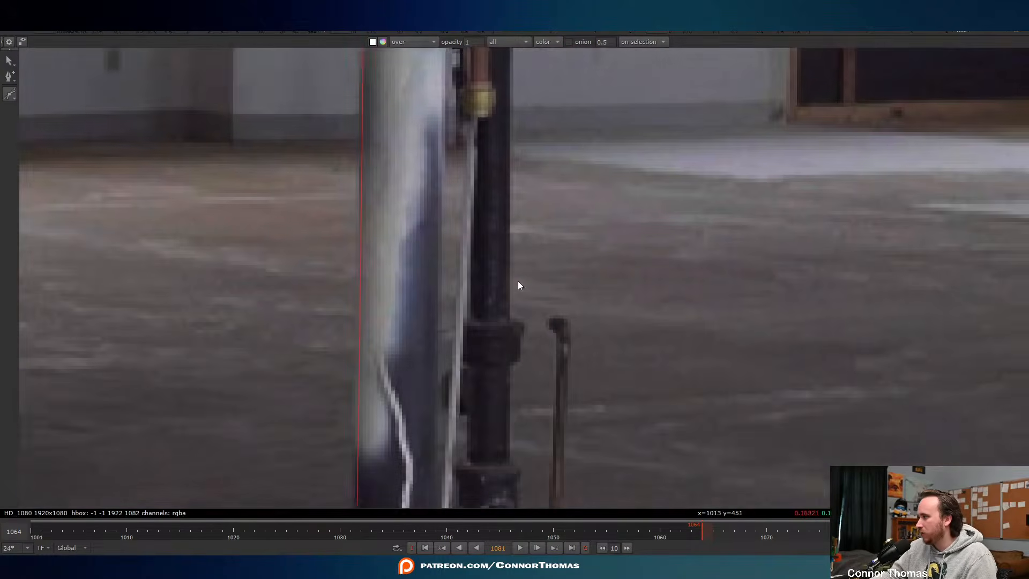
middle_click_drag(476, 374, 498, 279)
middle_click_drag(473, 429, 504, 284)
scroll(512, 375, "up", 3)
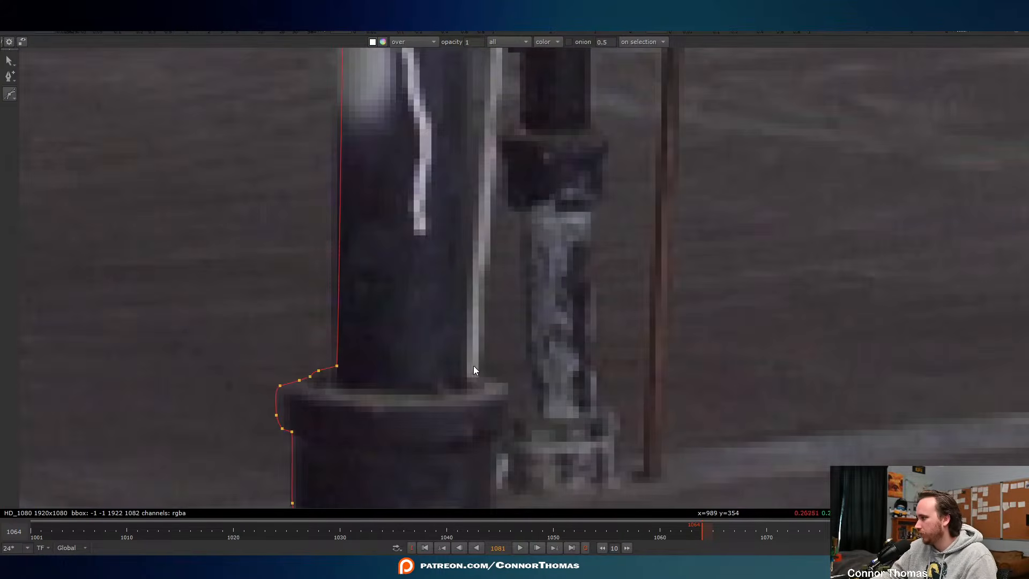
left_click(468, 375)
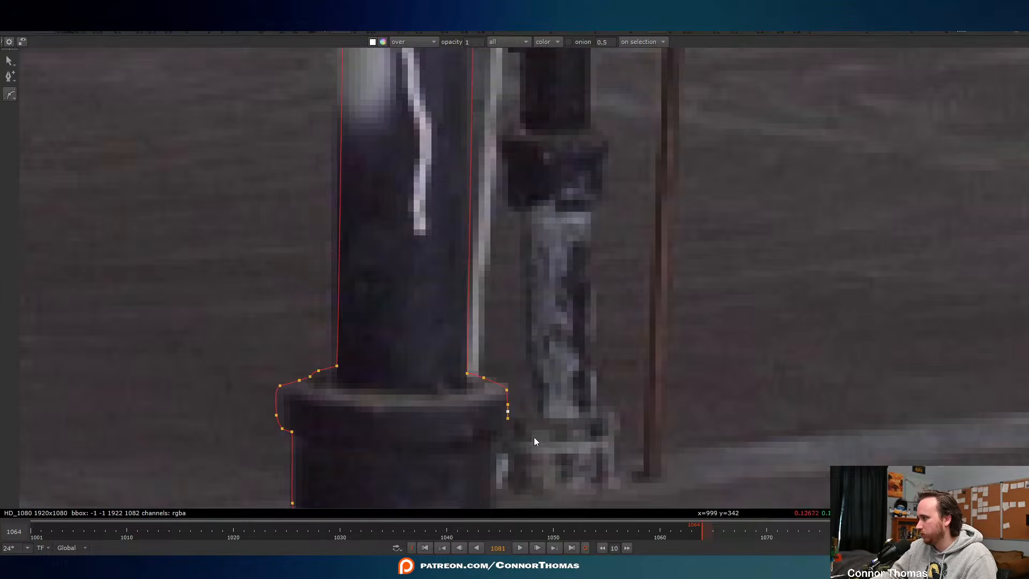
- Trace the right profile of the coupling above the valve bolt down to its underside
scroll(534, 436, "down", 5)
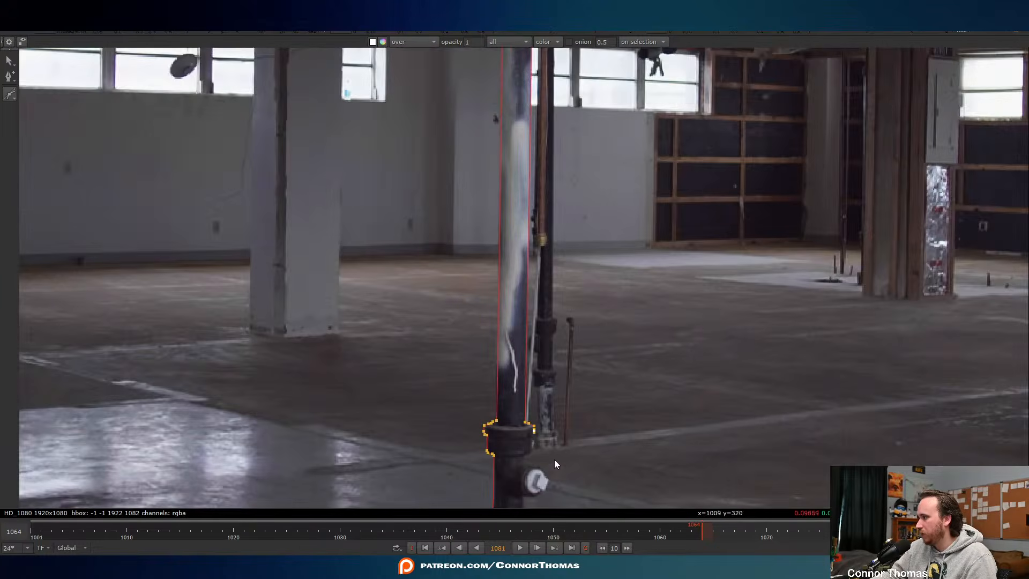
scroll(554, 461, "up", 5)
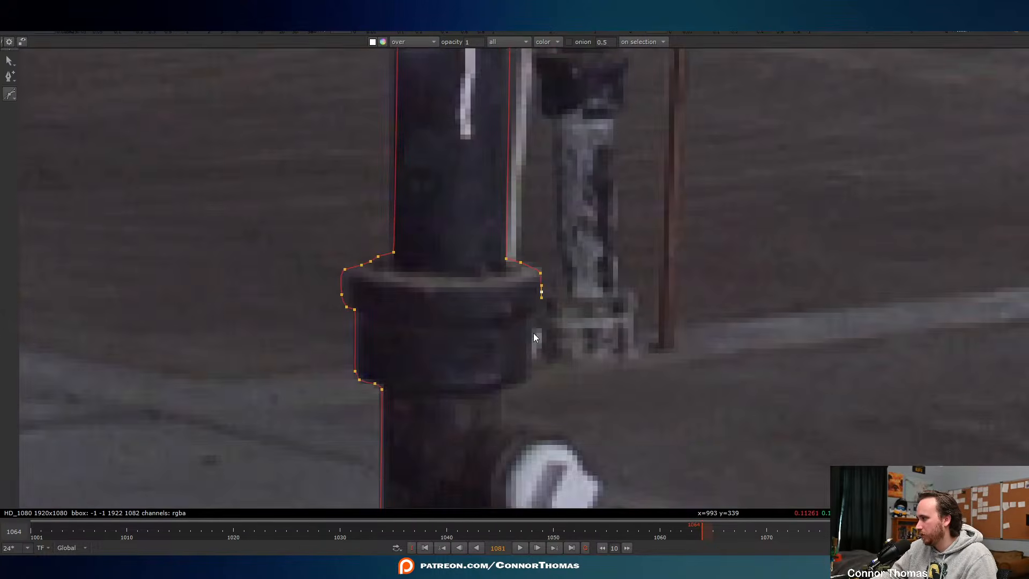
scroll(539, 307, "up", 3)
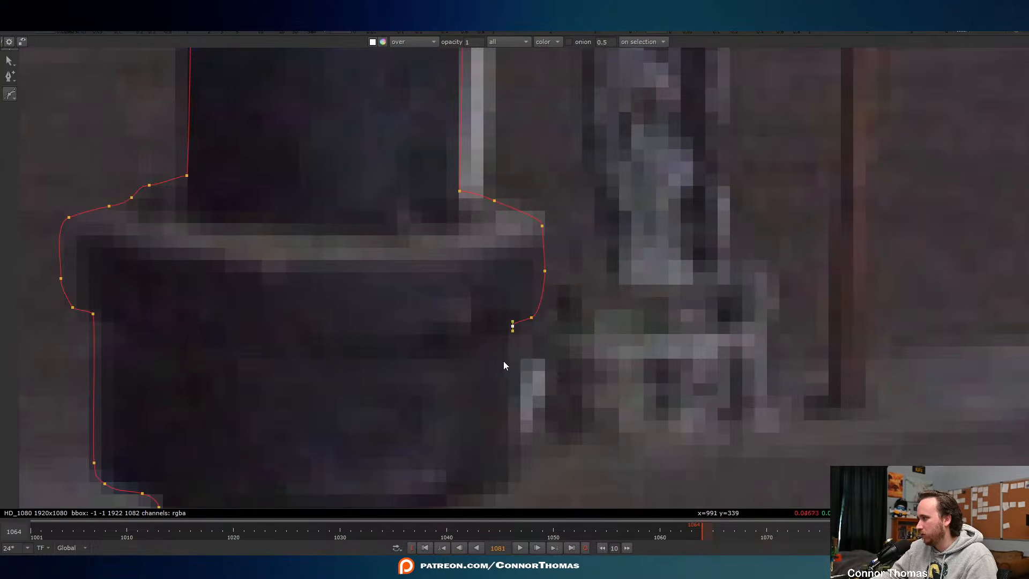
left_click_drag(507, 356, 509, 359)
left_click(508, 487)
middle_click_drag(506, 488, 596, 295)
left_click(532, 311)
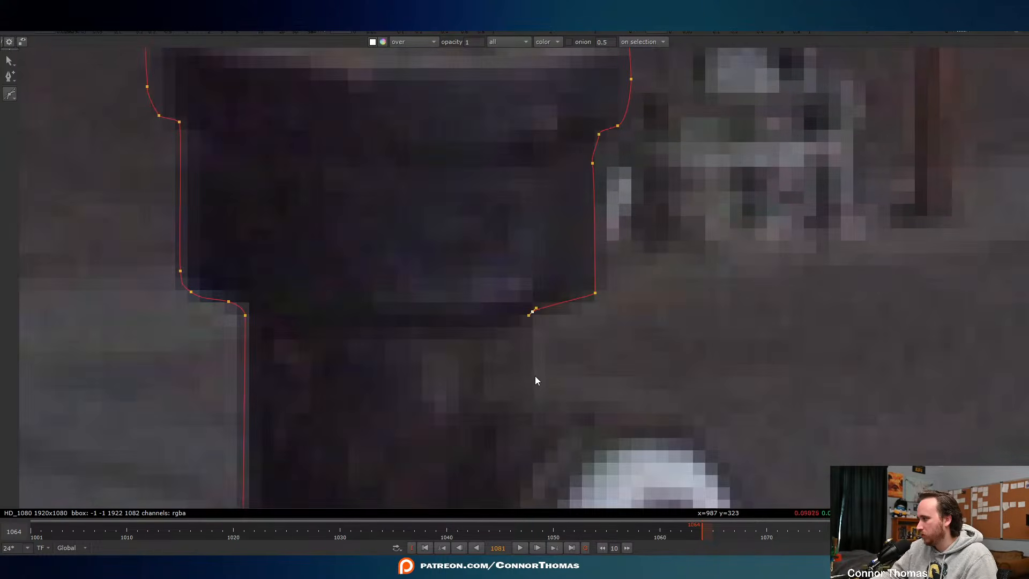
- Continue the roto shape down from the coupling's underside and around the top and right side of the valve bolt
left_click(536, 402)
left_click_drag(657, 420, 670, 418)
middle_click_drag(670, 419, 662, 339)
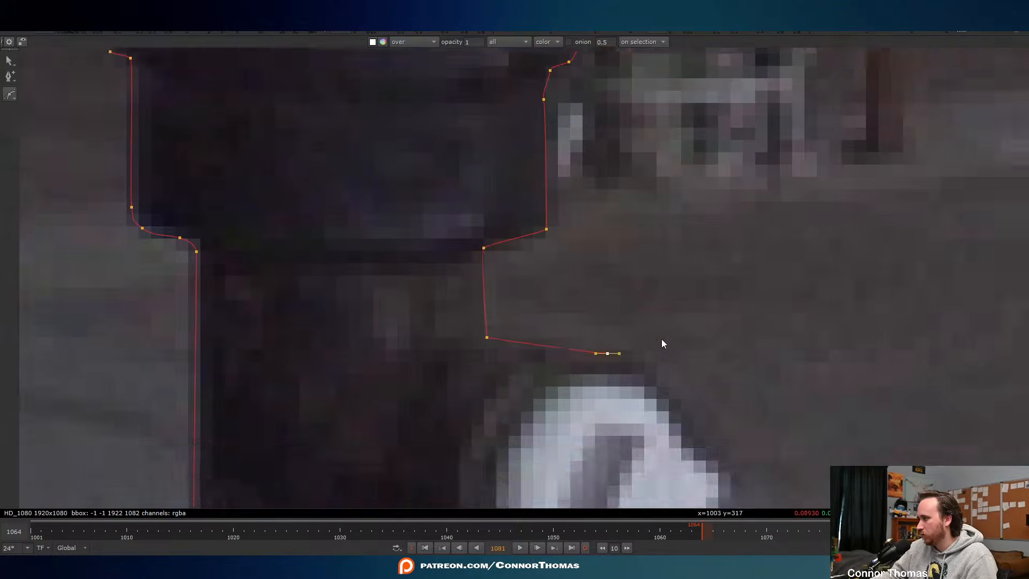
scroll(662, 343, "down", 3)
scroll(642, 339, "up", 2)
left_click(632, 312)
left_click_drag(669, 354, 680, 370)
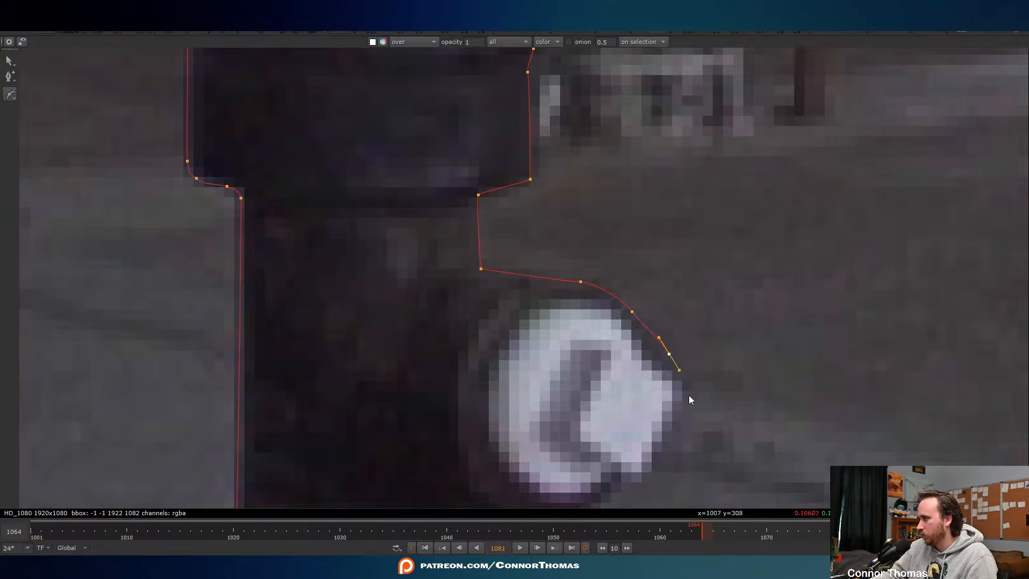
left_click_drag(679, 406, 660, 441)
- Trace the underside of the valve bolt back to the pipe's right edge
middle_click_drag(660, 441, 674, 172)
left_click(657, 208)
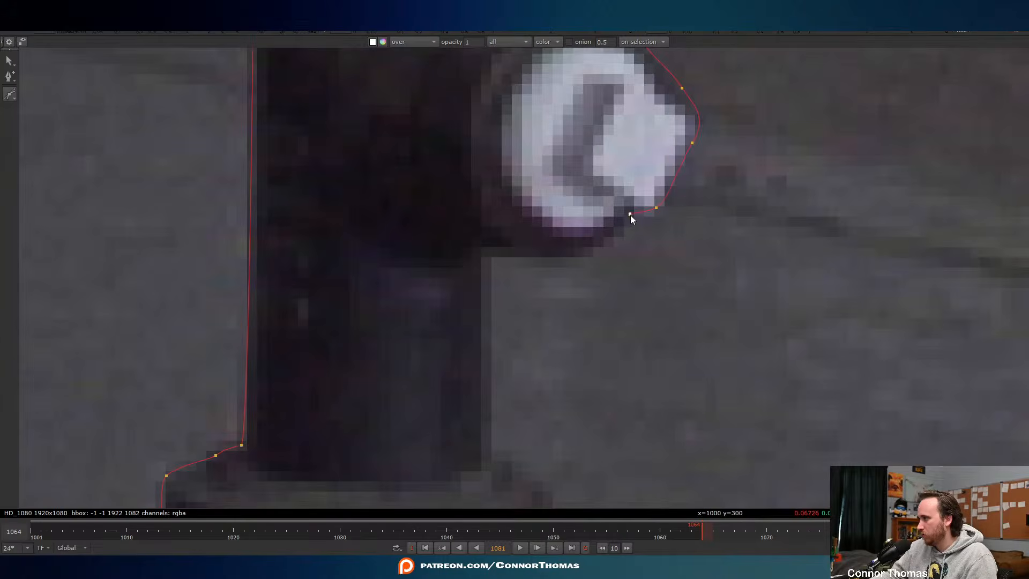
left_click_drag(630, 213, 630, 219)
left_click(597, 238)
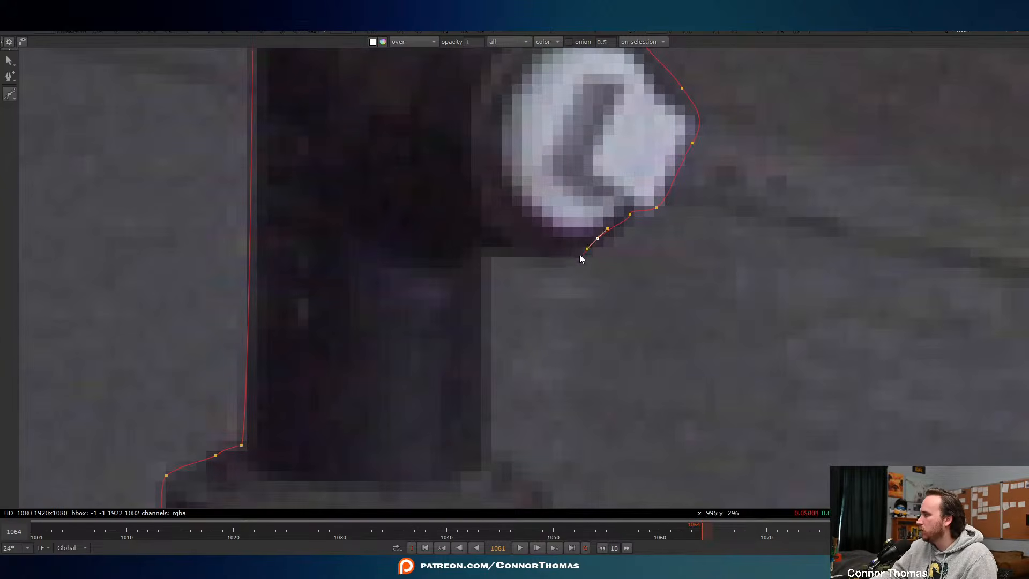
left_click(547, 258)
left_click(489, 250)
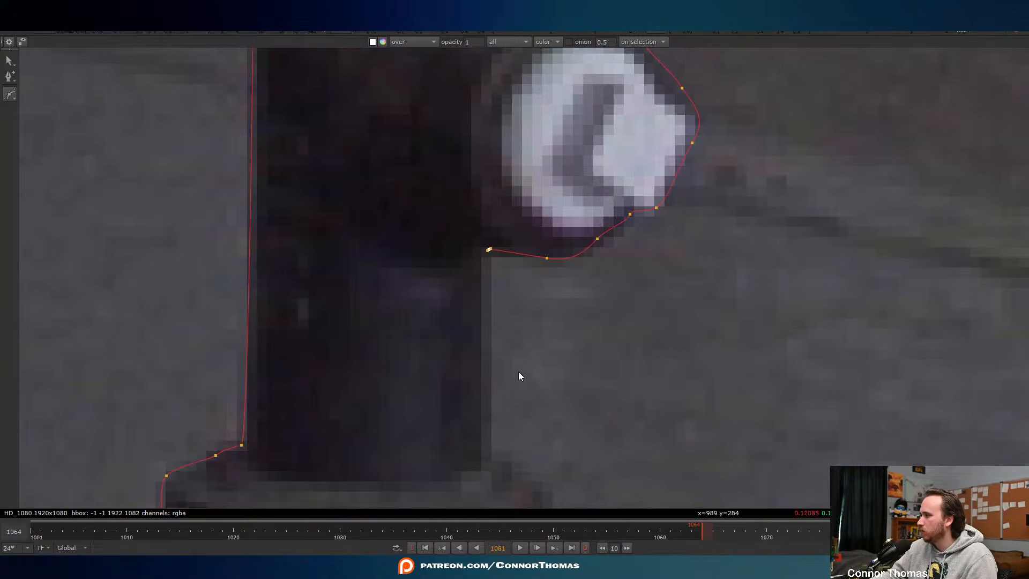
- Bring the roto shape down the pipe and around the right profile of the coupling below the valve bolt
left_click(487, 458)
middle_click_drag(487, 457, 519, 179)
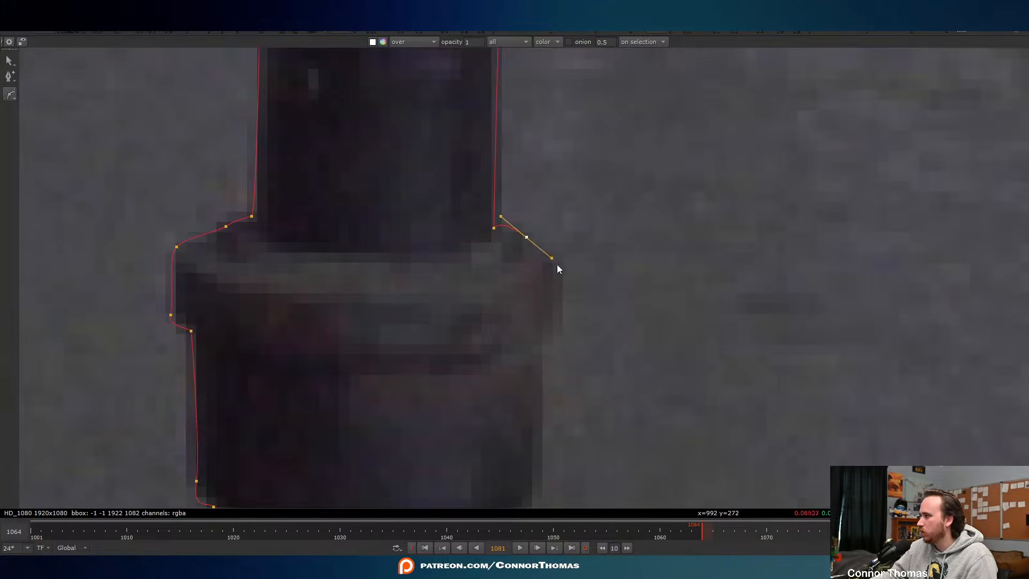
left_click_drag(558, 314, 555, 325)
middle_click_drag(559, 426, 544, 260)
left_click_drag(538, 285, 493, 331)
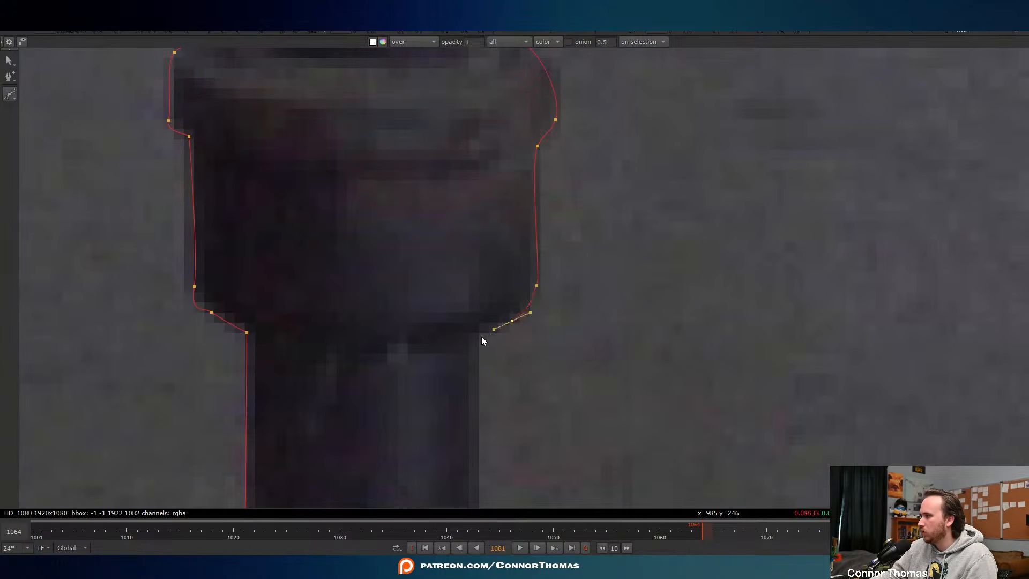
left_click(476, 337)
- Run the roto shape down the lower pipe's right edge and close it at the collar near the floor
scroll(464, 399, "down", 3)
middle_click_drag(428, 453, 465, 41)
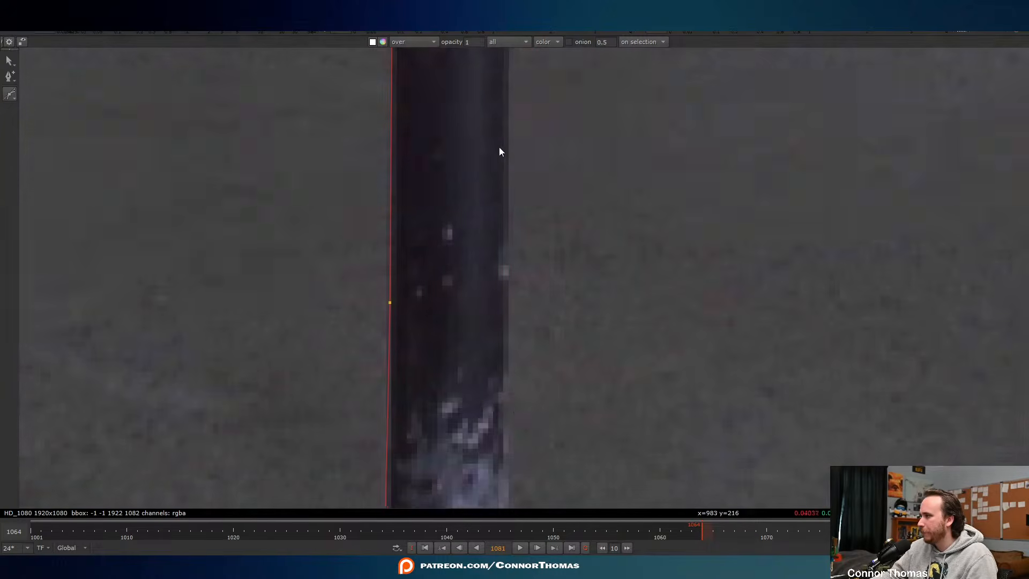
left_click(506, 352)
middle_click_drag(552, 351, 568, 169)
scroll(568, 169, "down", 1)
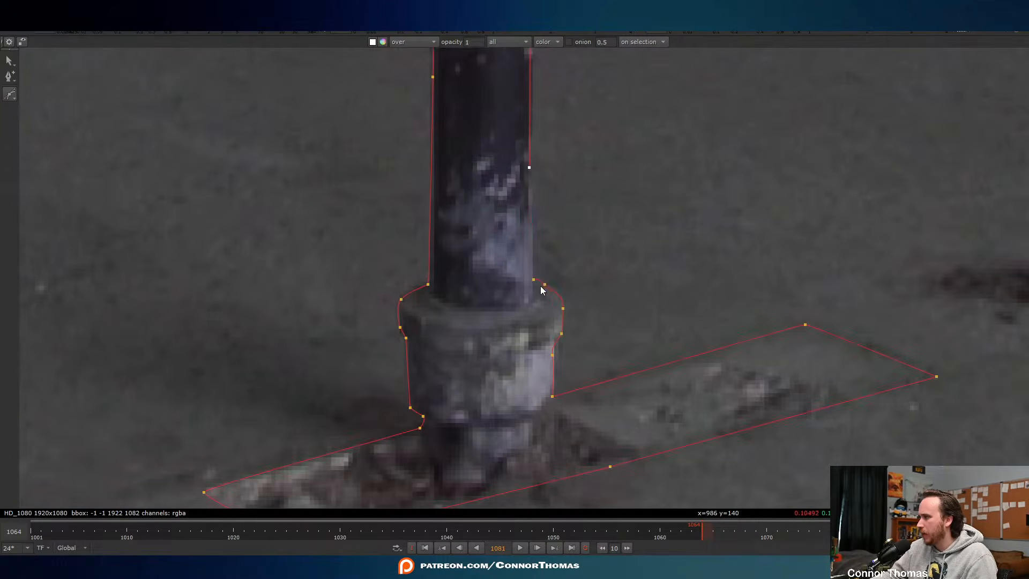
left_click(533, 280)
scroll(548, 279, "down", 1)
scroll(548, 280, "down", 6)
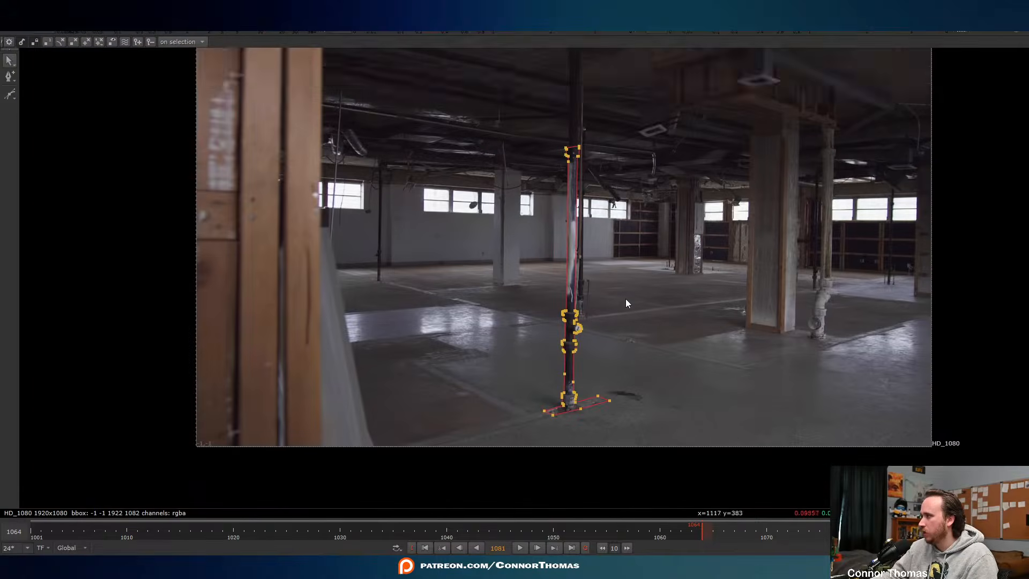
- Compare the plate, the isolated pipe cutout and the creature composite with and without the pipe in front
middle_click_drag(587, 260, 500, 229)
scroll(499, 228, "up", 3)
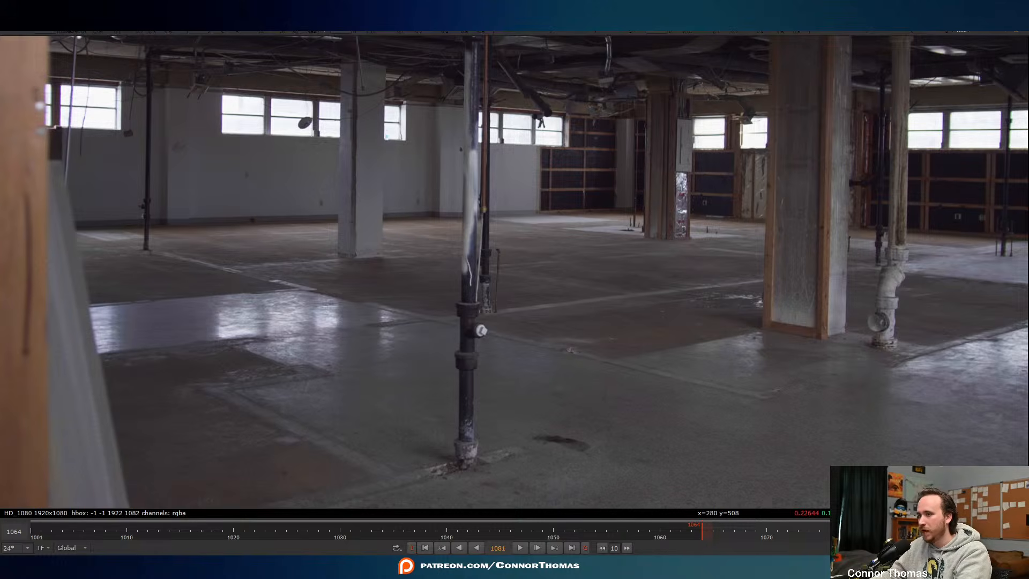
key("1")
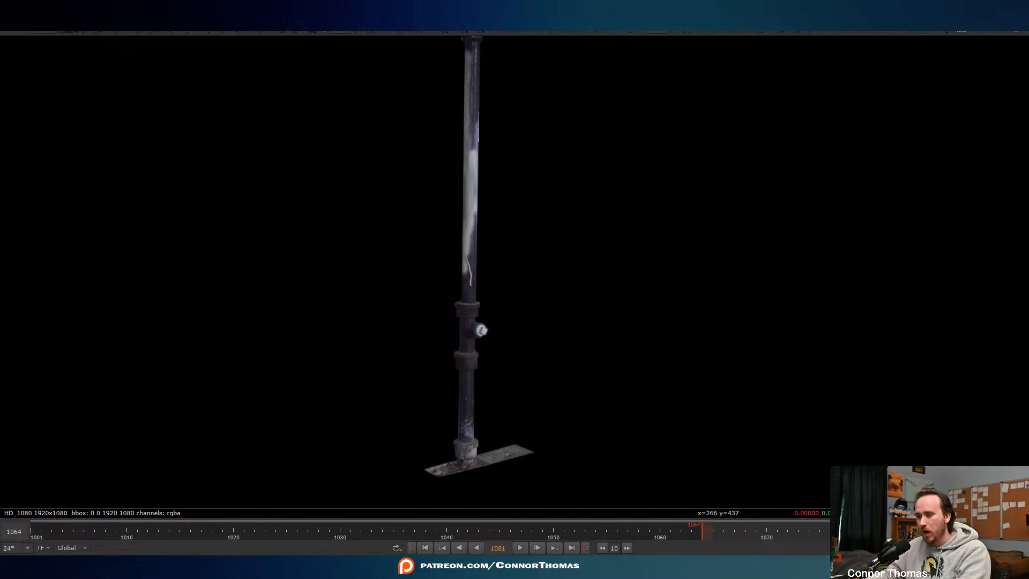
key("1")
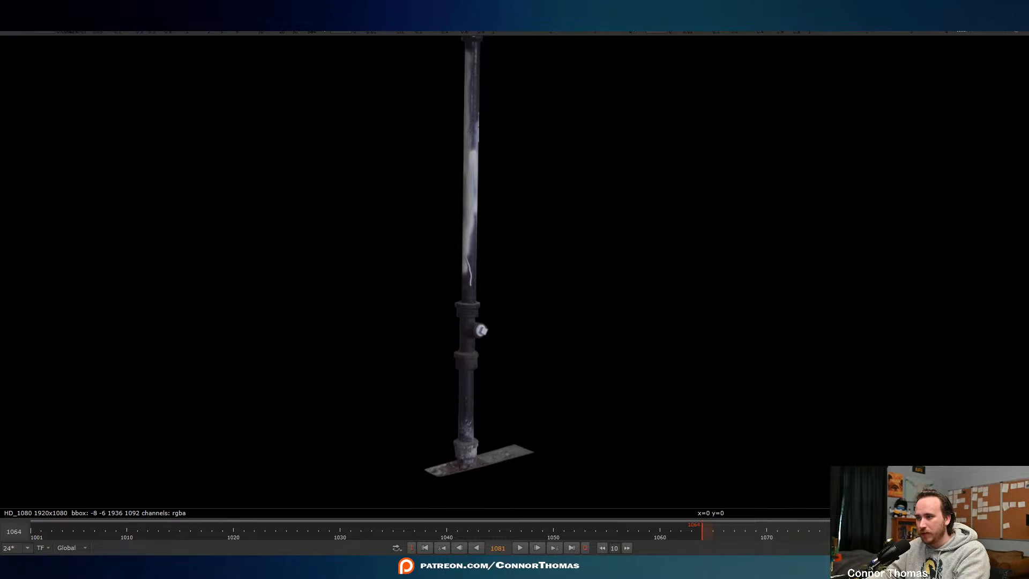
key("2")
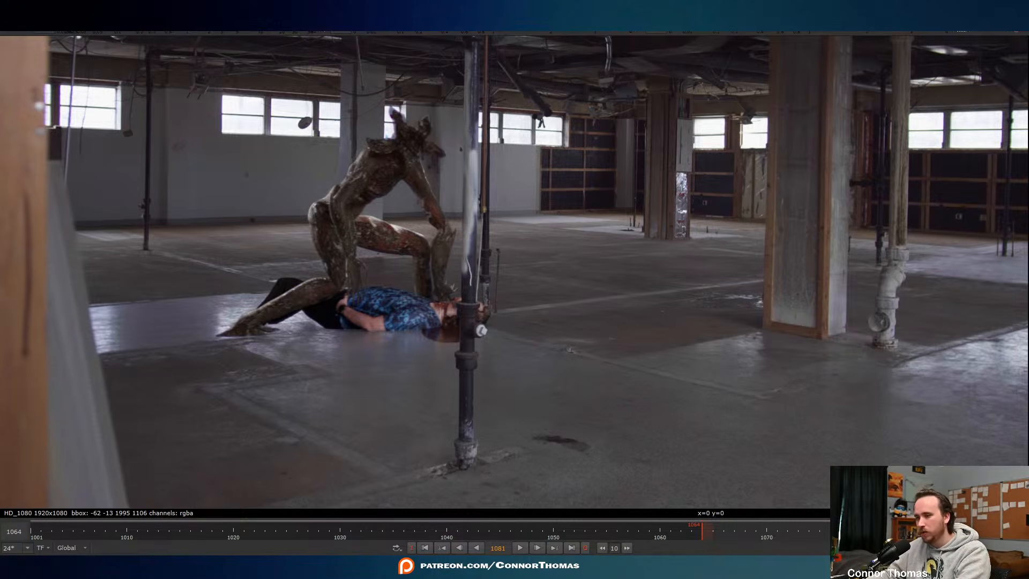
key("1")
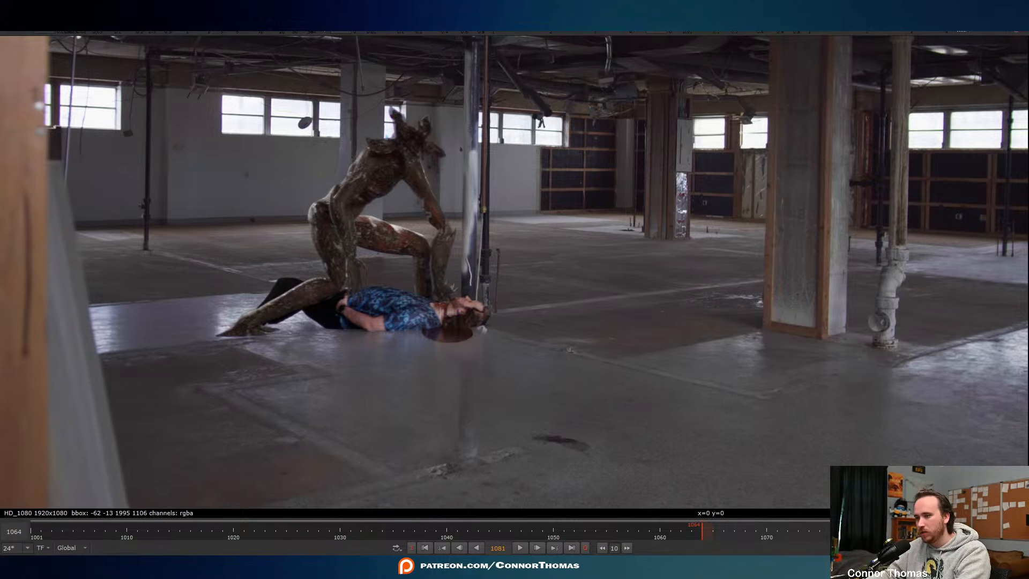
key("2")
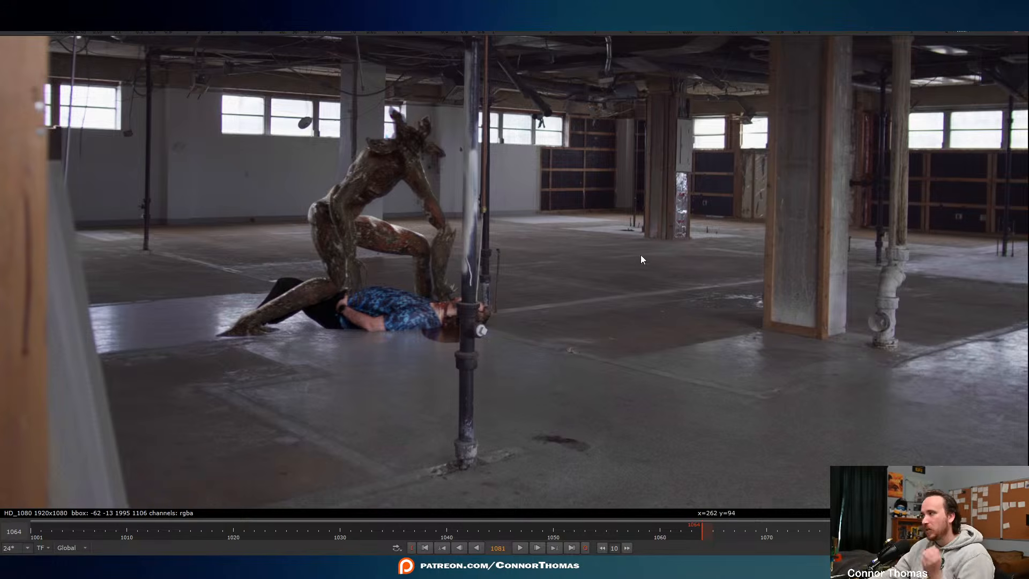
scroll(495, 292, "up", 5)
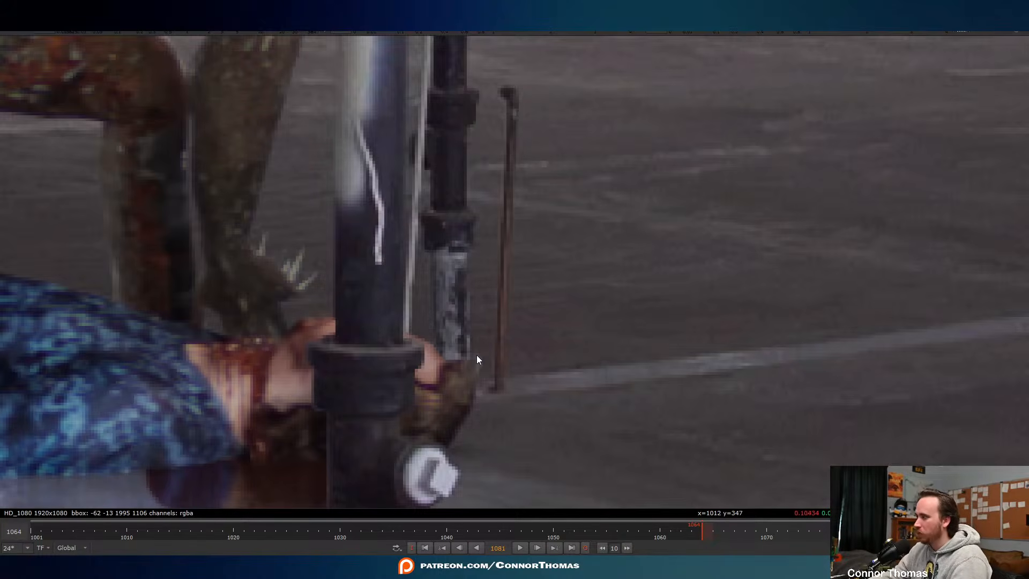
key("f")
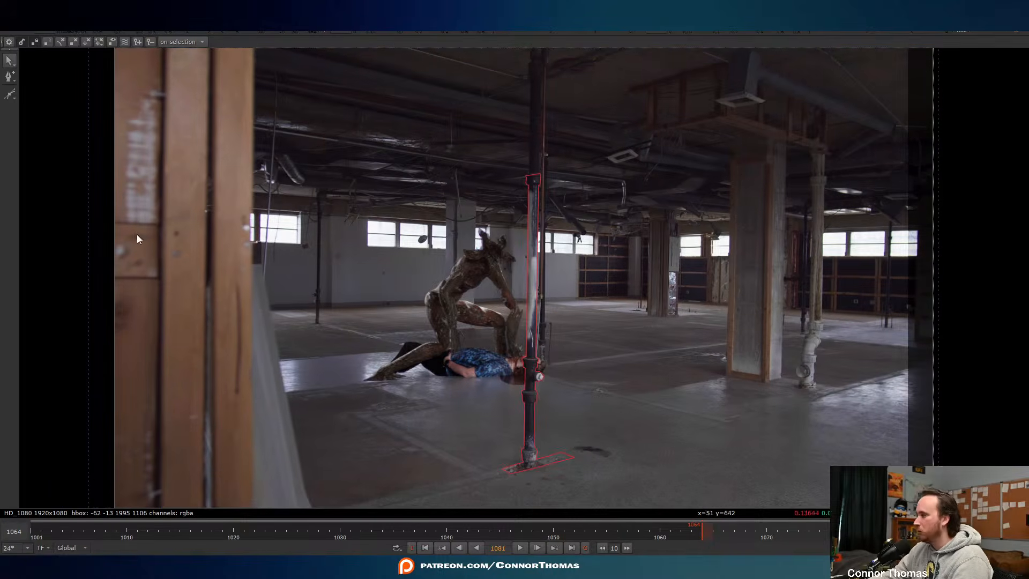
- At frame 1090, compare the roto against the plate, then select all its points and nudge the shape slightly right onto the pipe
key("alt+Right")
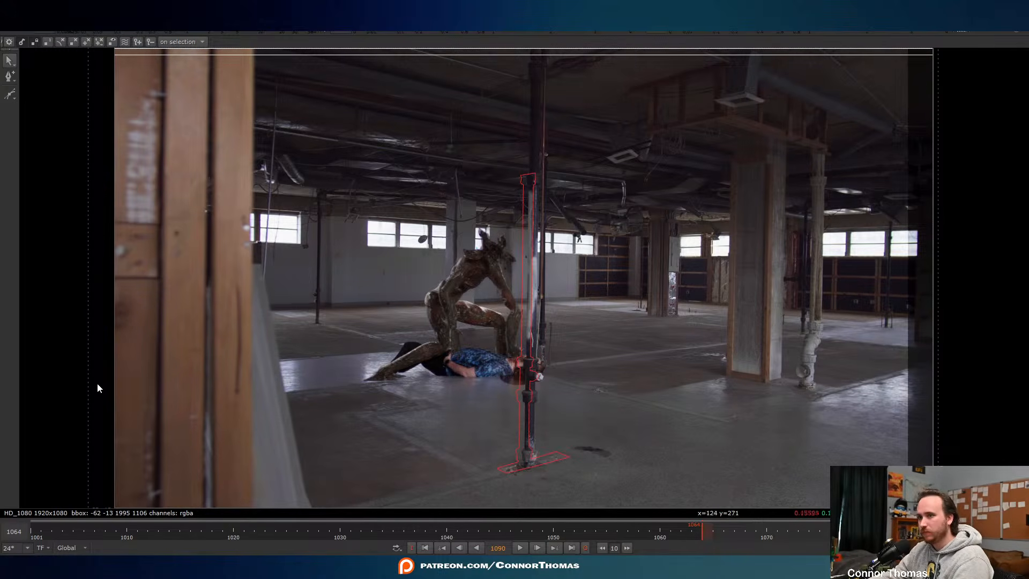
scroll(536, 400, "up", 5)
scroll(536, 400, "up", 3)
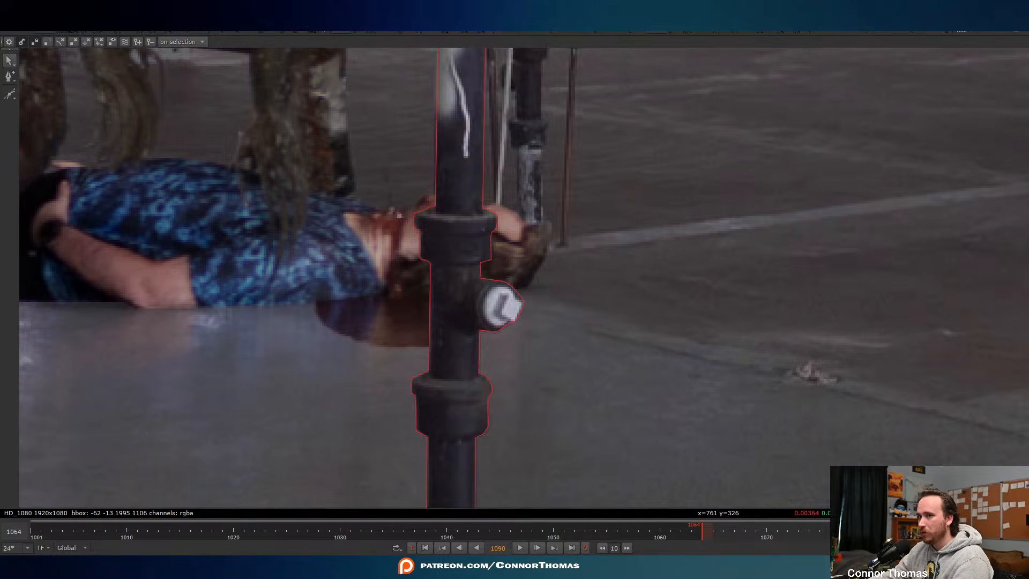
key("1")
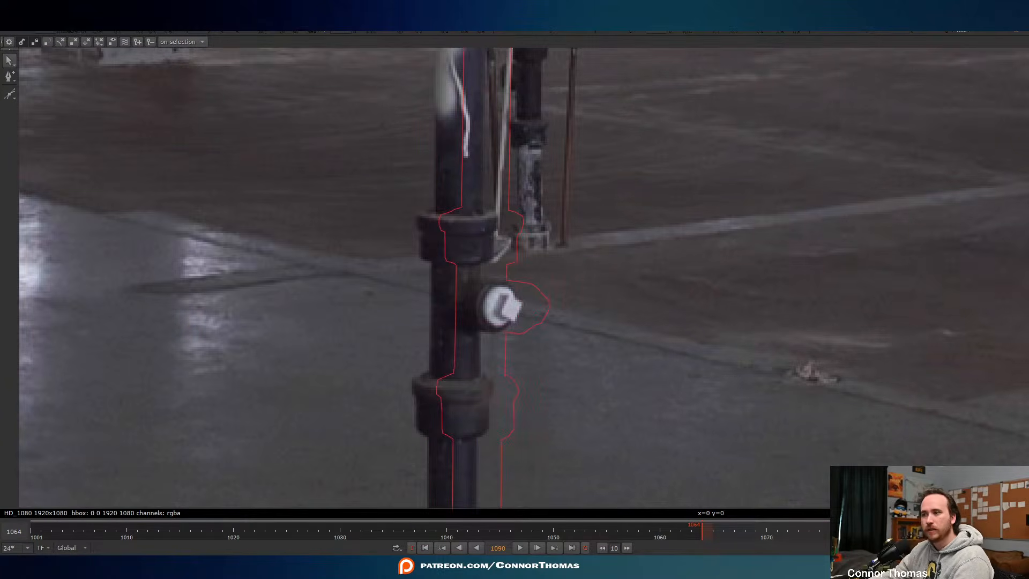
key("2")
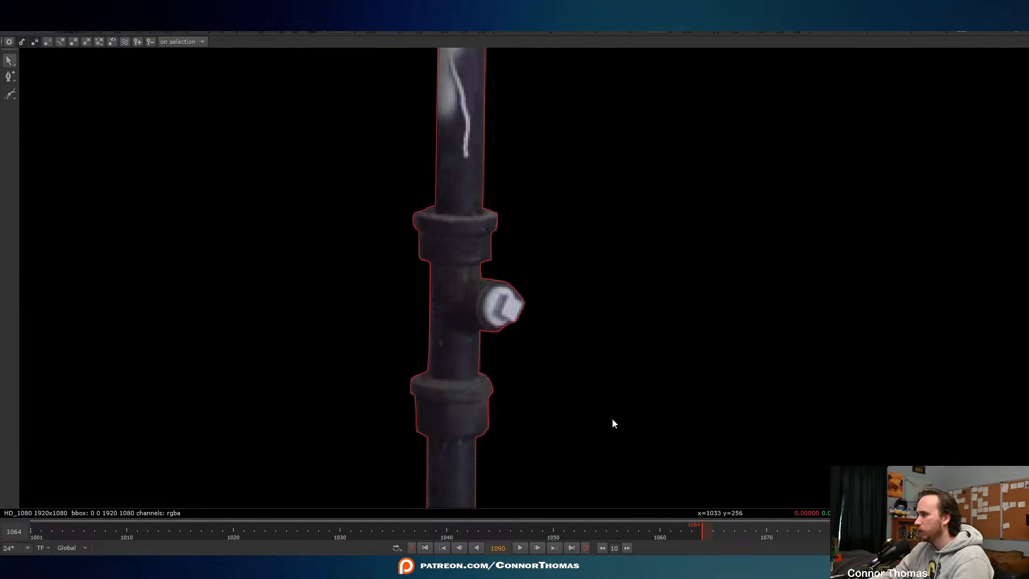
key("1")
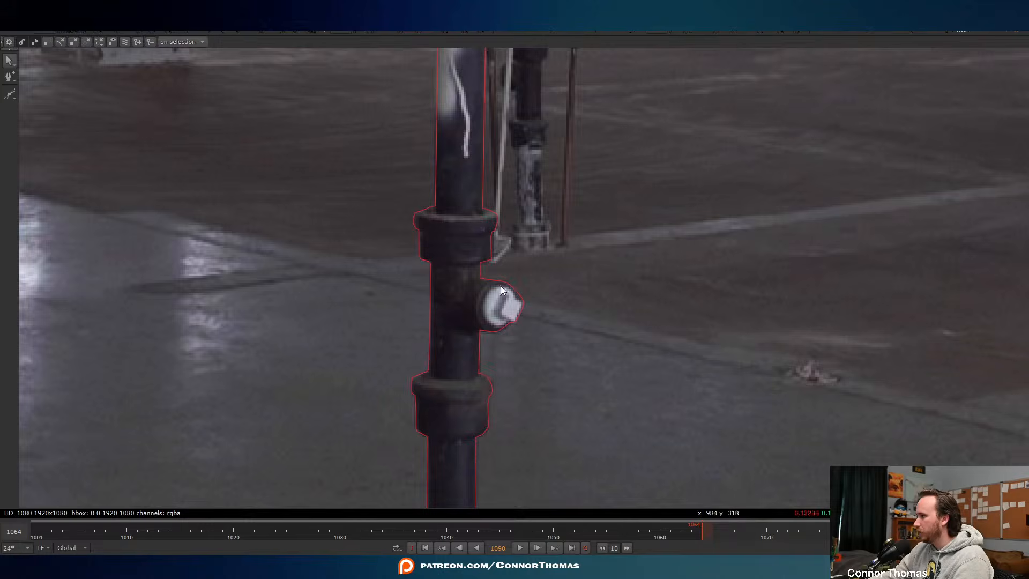
key("ctrl+a")
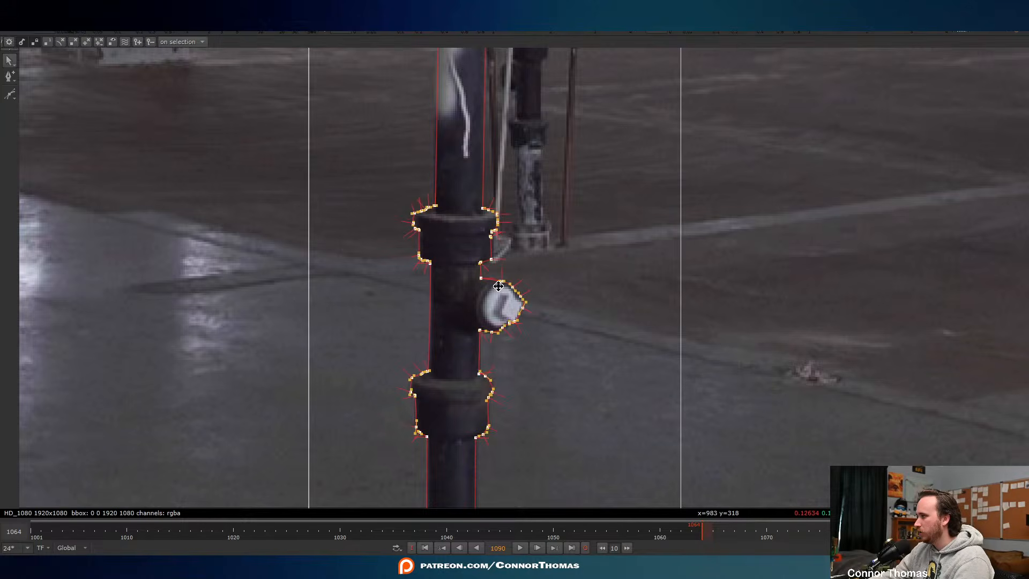
left_click(773, 297)
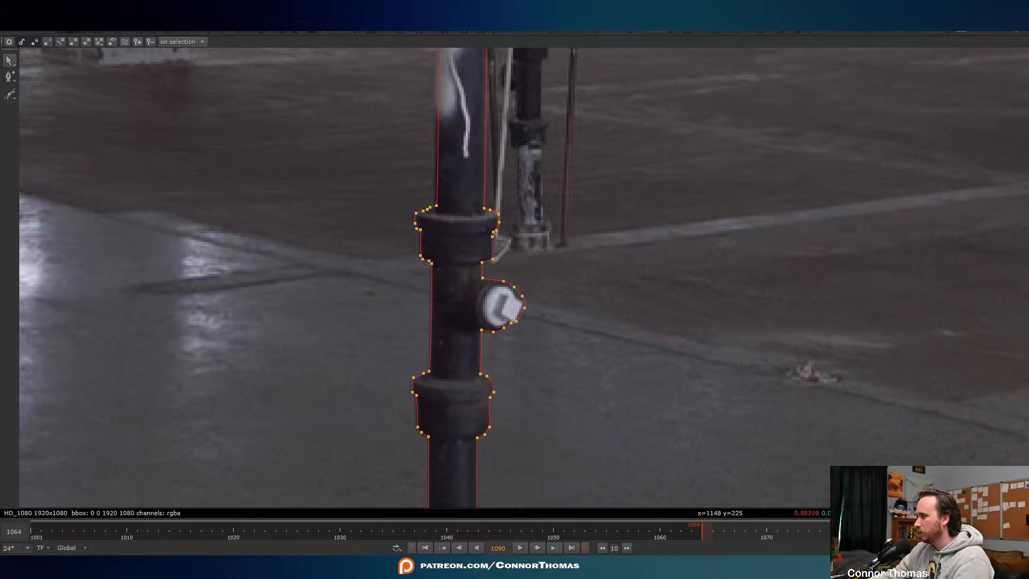
- Set spline keys for the whole pipe shape at frames 1070 and 1050
left_click(766, 533)
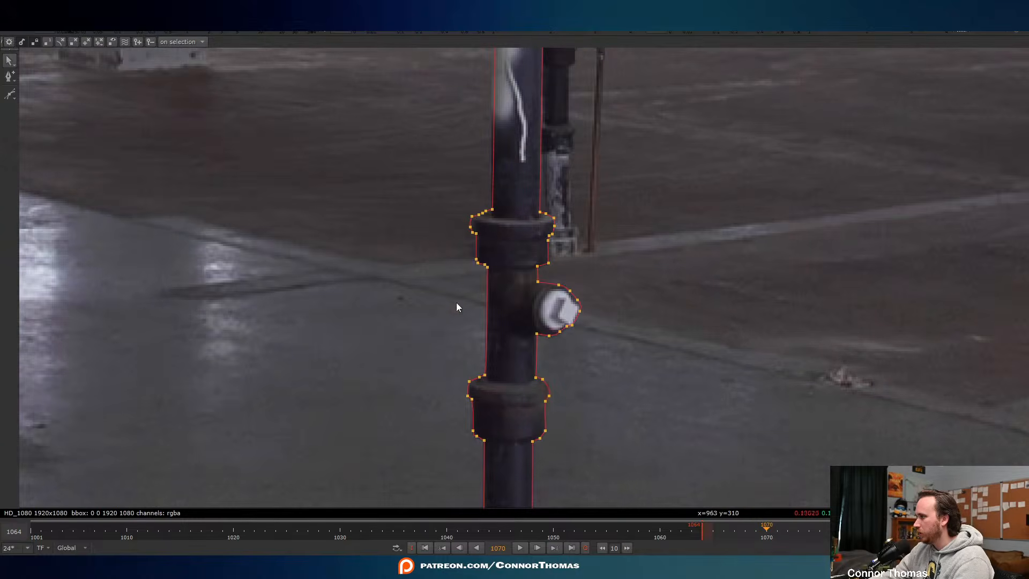
key("ctrl+a")
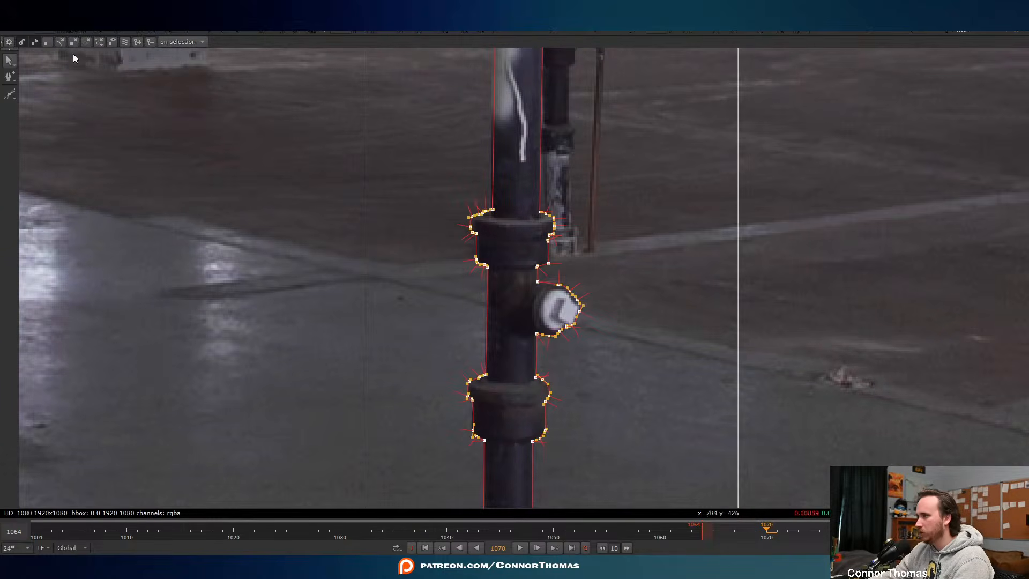
left_click(141, 44)
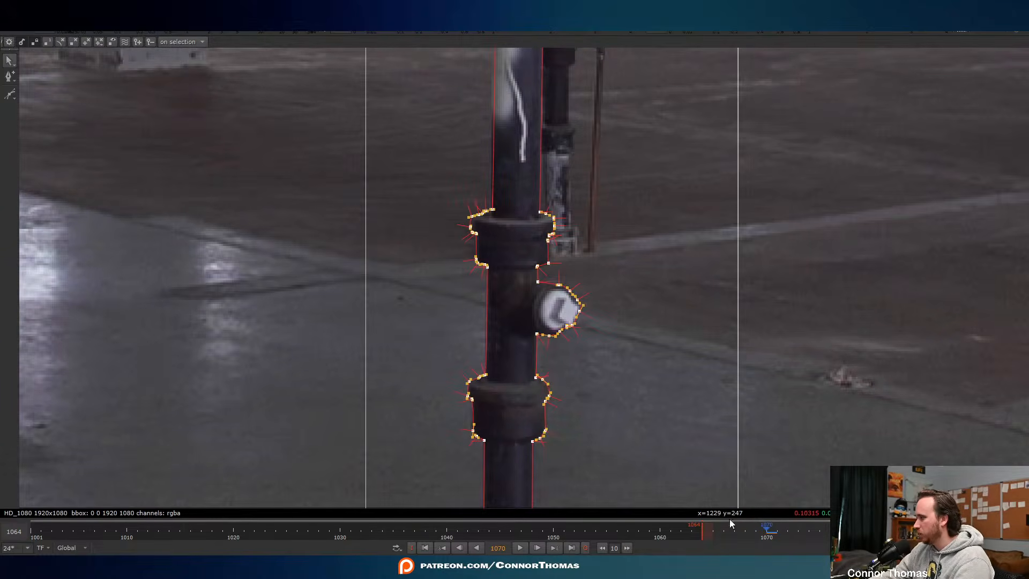
left_click(553, 530)
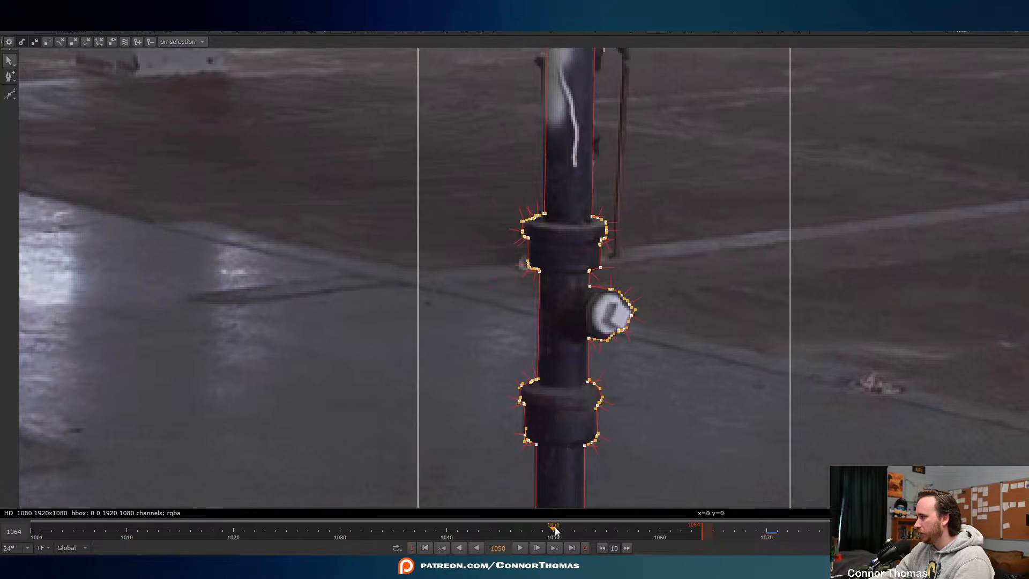
key("q")
middle_click_drag(661, 370, 764, 285)
left_click(138, 43)
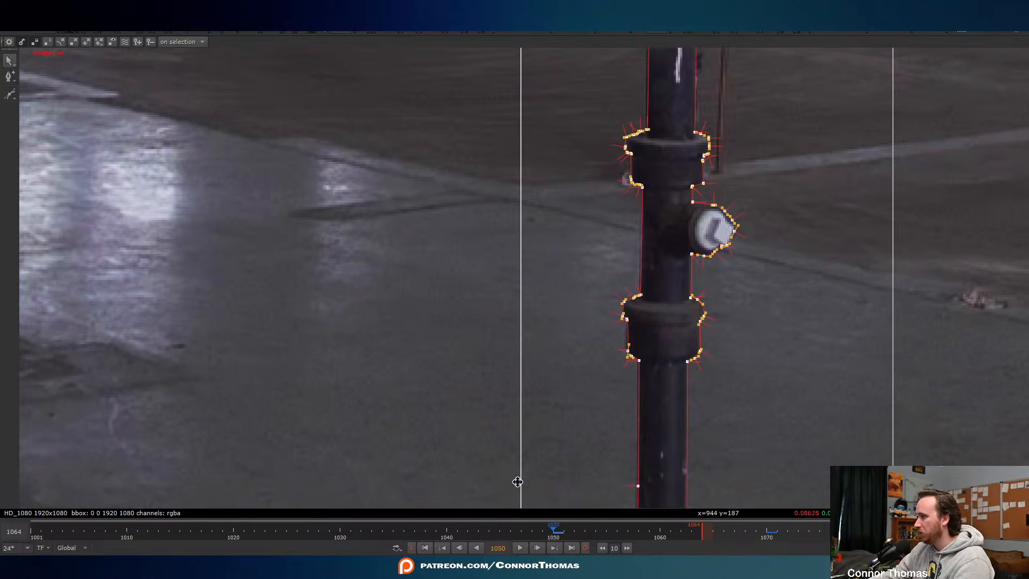
- Set a spline key for the pipe shape at frame 1030 and nudge the shape slightly left at frame 1010
left_click(342, 531)
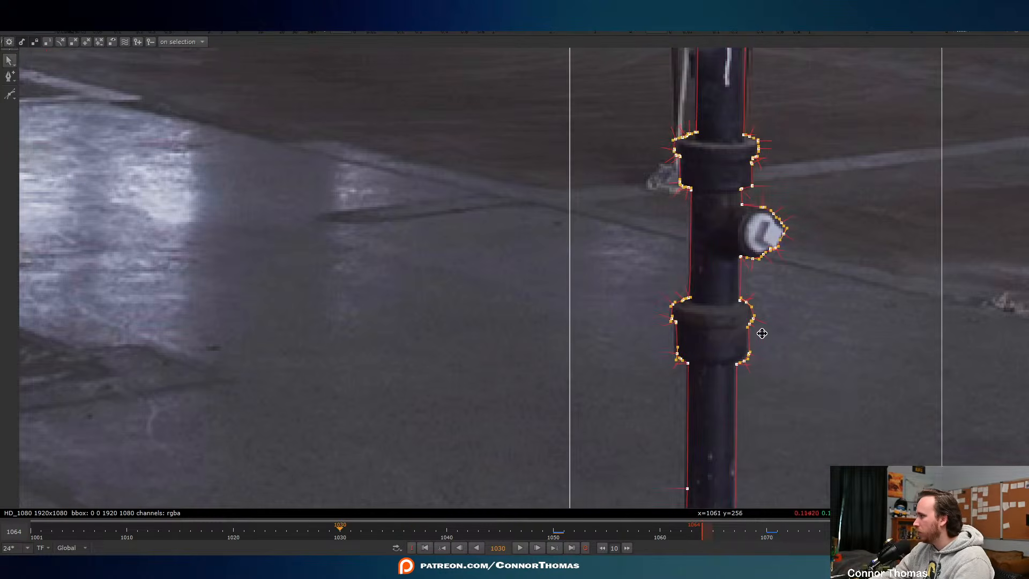
key("q")
key("q")
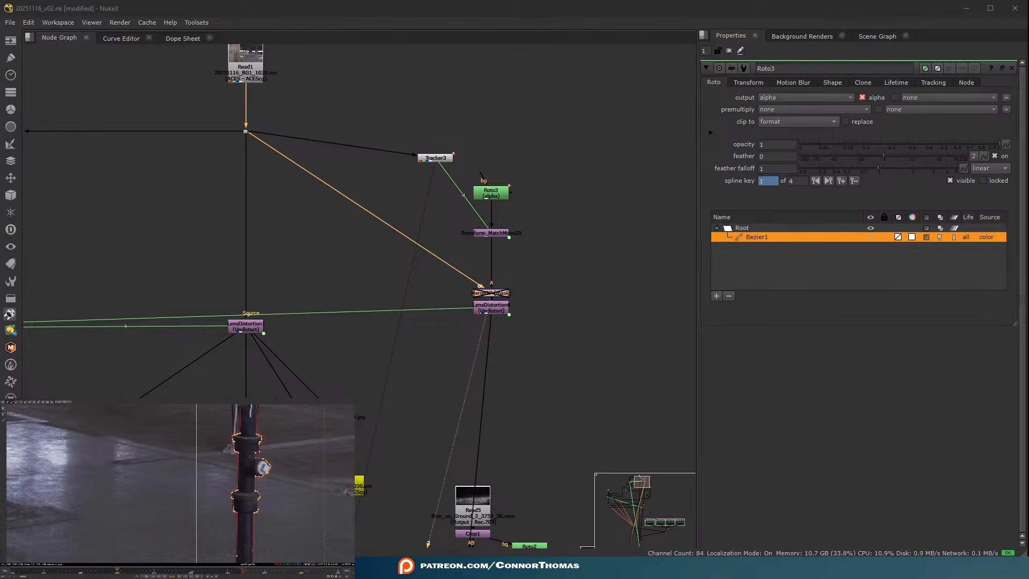
left_click(47, 402)
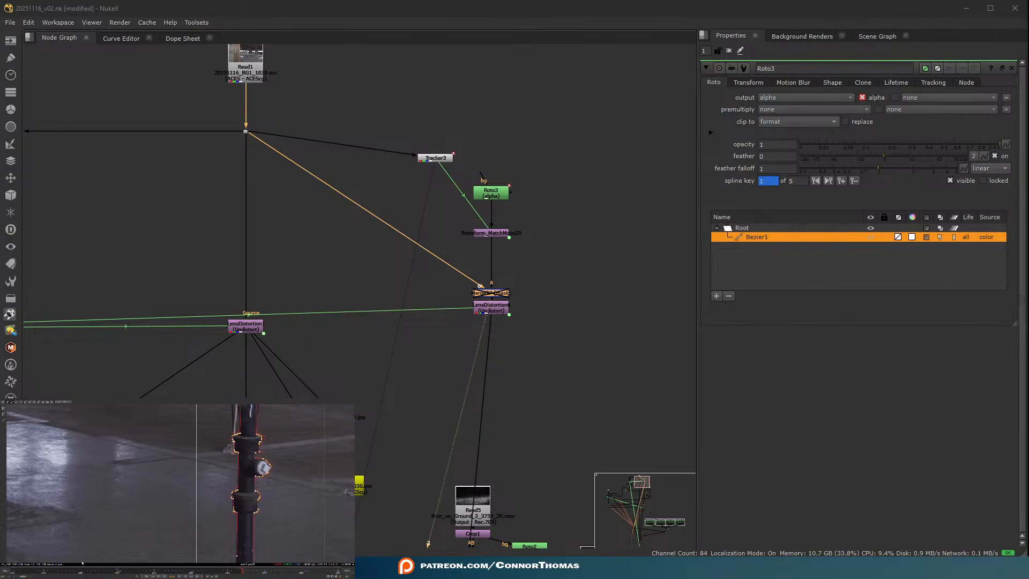
left_click(44, 572)
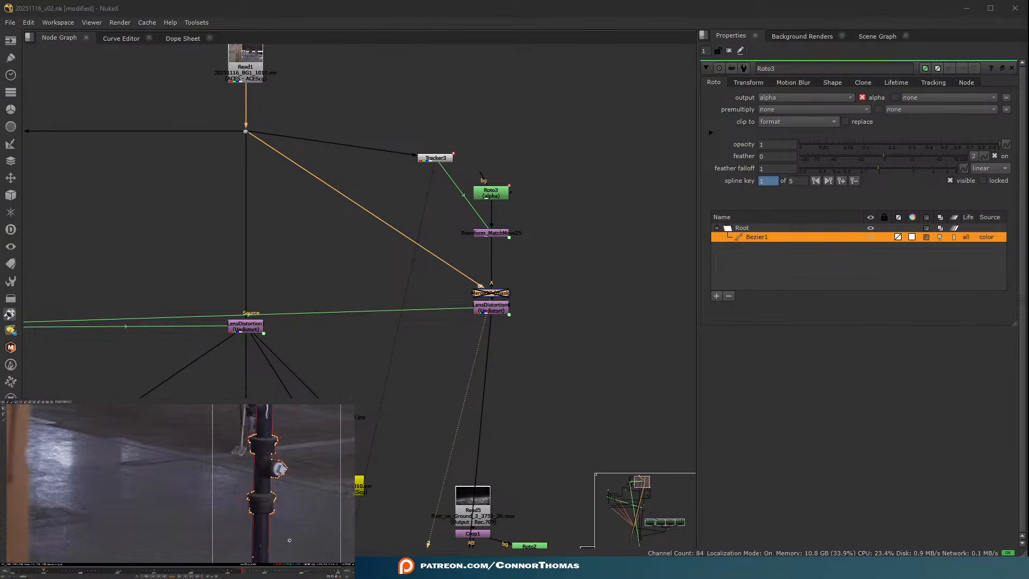
left_click_drag(278, 511, 272, 511)
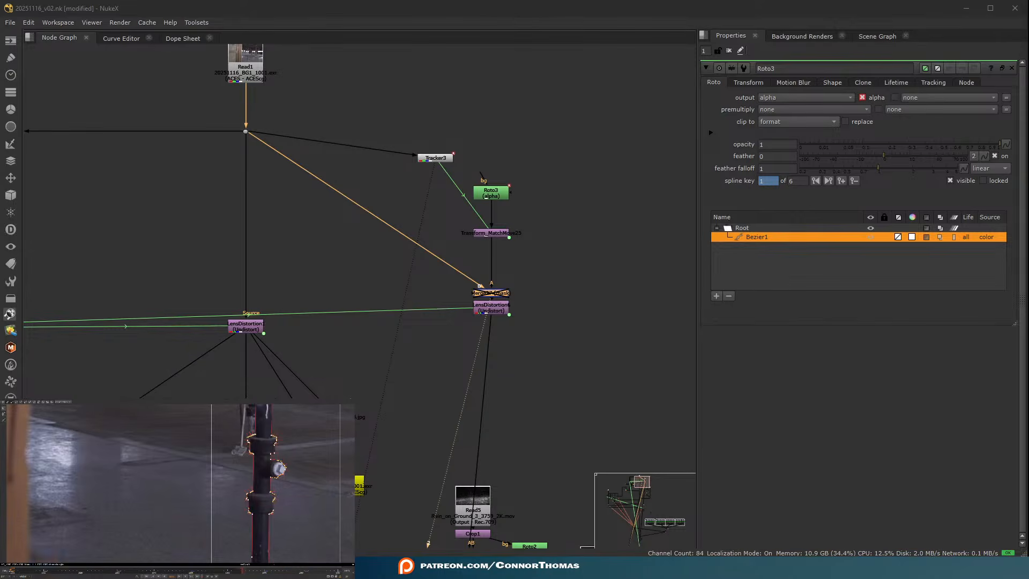
- Nudge the pipe shape slightly onto the pipe at frame 1001, check it at frame 1010, and close the roto settings
left_click(13, 572)
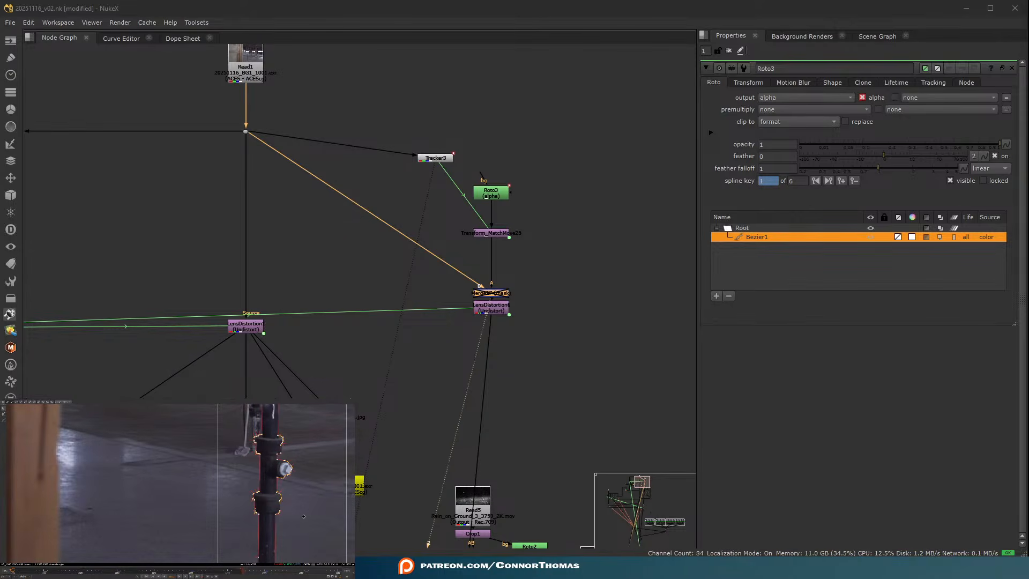
left_click_drag(304, 516, 305, 516)
left_click(44, 571)
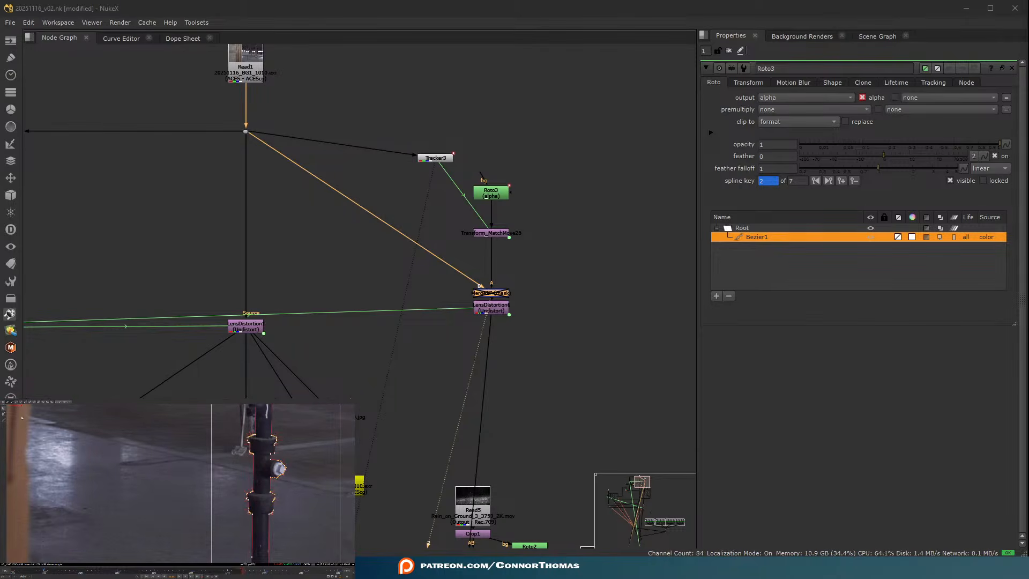
left_click(50, 402)
left_click(729, 50)
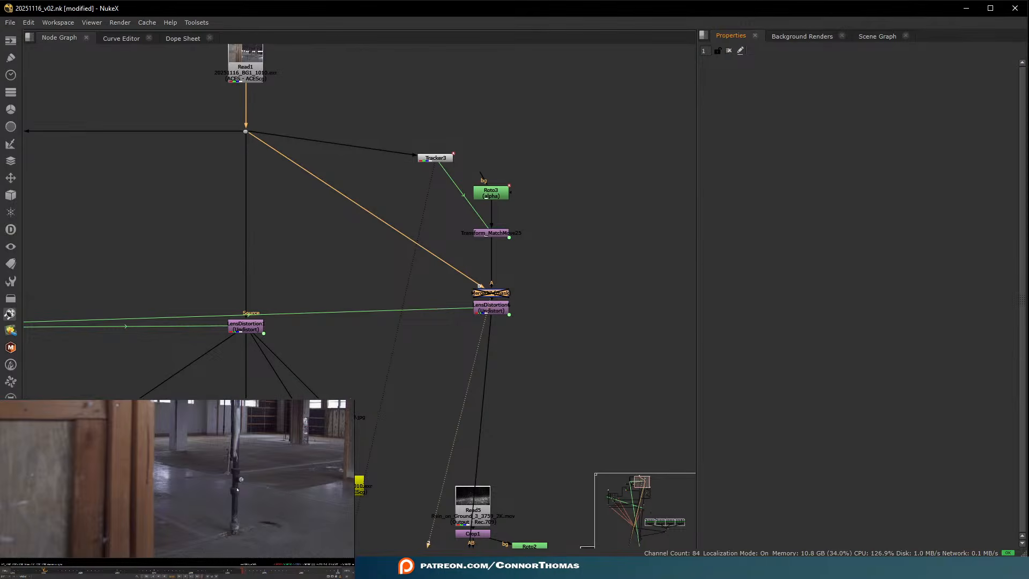
- Inspect the composite's node chain down to its output, and check the pipe cutout by temporarily enabling the mask merge
scroll(423, 386, "down", 3)
mouse_move(423, 531)
middle_mouse_down()
mouse_move(421, 390)
mouse_move(490, 214)
middle_mouse_up()
scroll(488, 322, "down", 2)
middle_click_drag(488, 499, 542, 252)
mouse_move(509, 434)
middle_mouse_down()
mouse_move(537, 322)
mouse_move(531, 172)
middle_mouse_up()
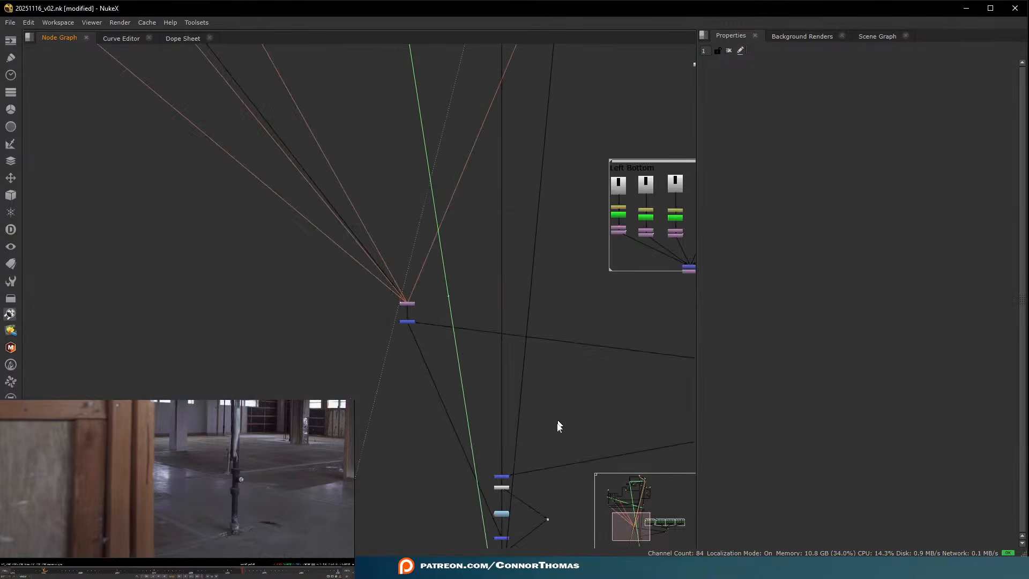
middle_click_drag(557, 427, 578, 190)
scroll(140, 487, "down", 4)
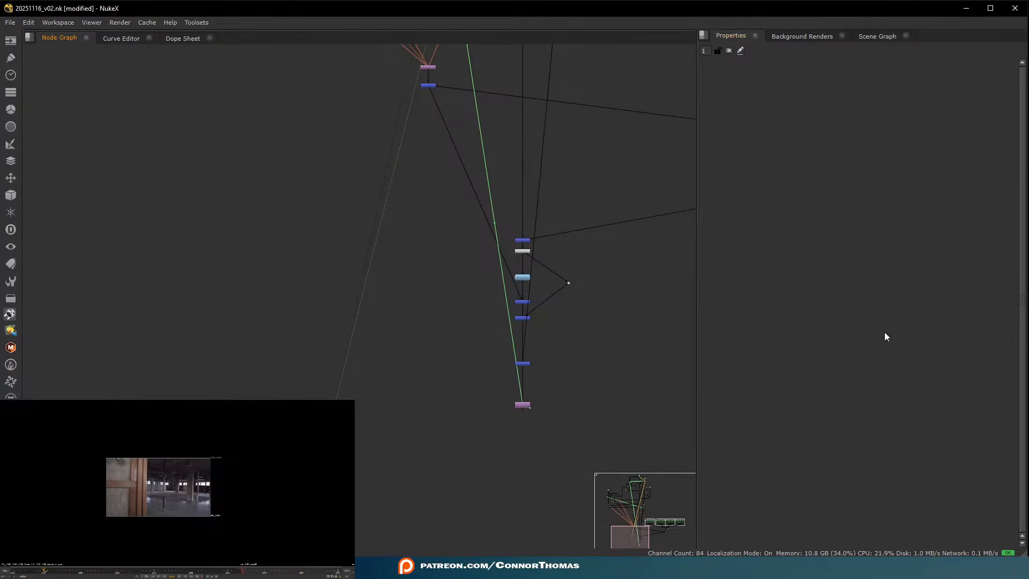
middle_click_drag(531, 191, 483, 511)
scroll(506, 435, "down", 1)
scroll(485, 284, "up", 4)
scroll(499, 230, "up", 4)
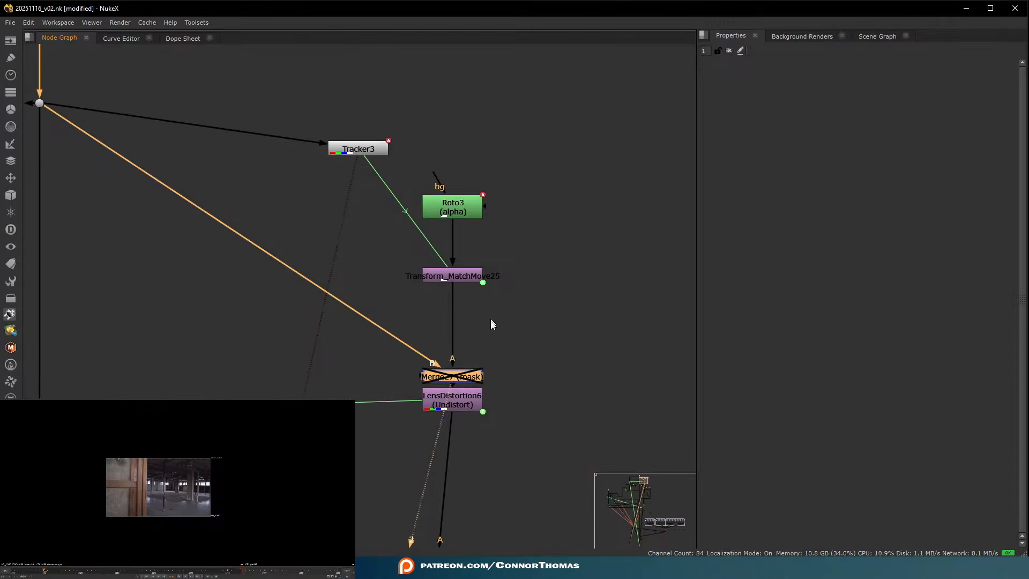
left_click(459, 379)
key("1")
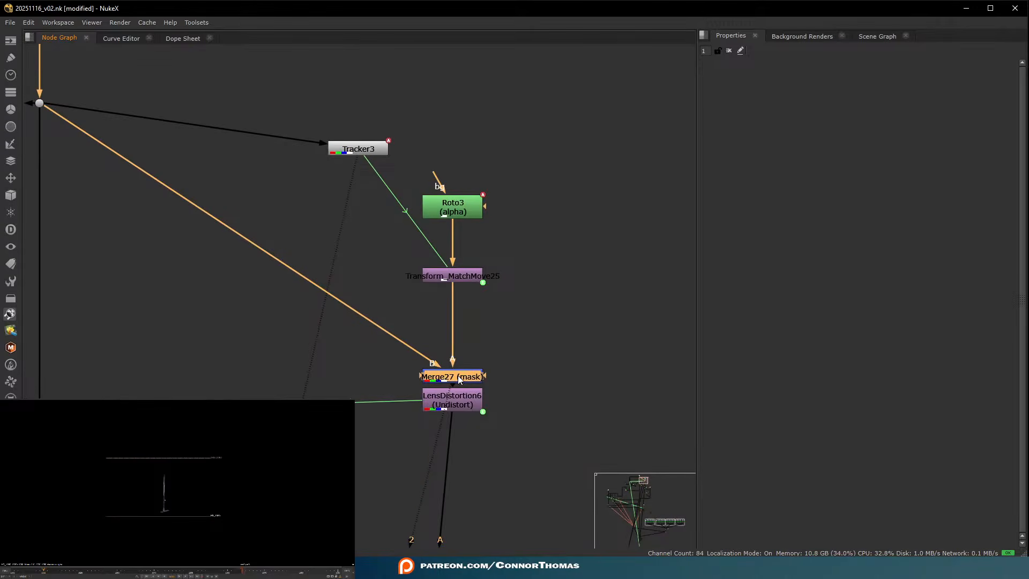
key("d")
- Add a second Roto node and merge it over the match-moved pipe roto, above the disabled mask merge
left_click(555, 289)
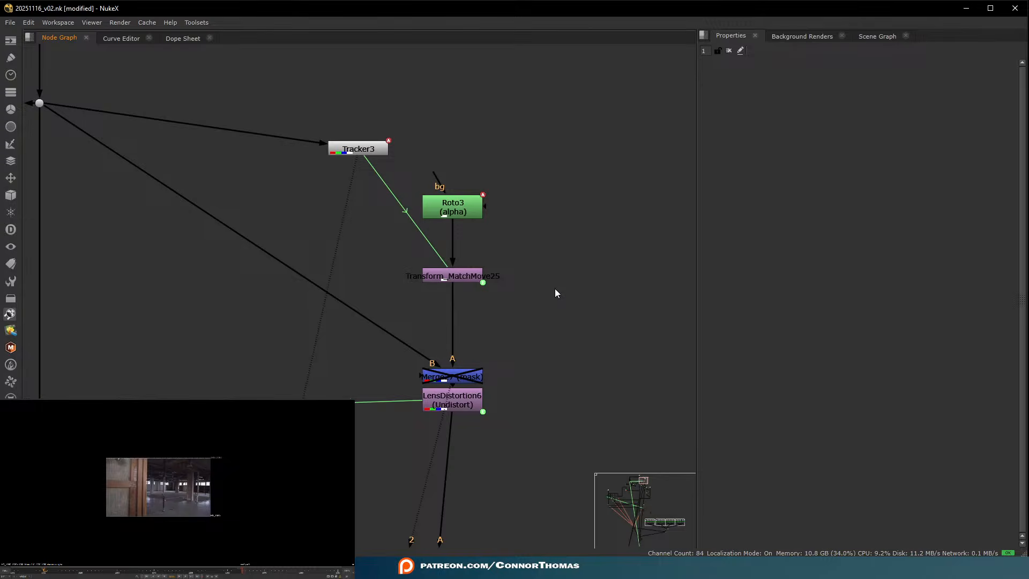
key("o")
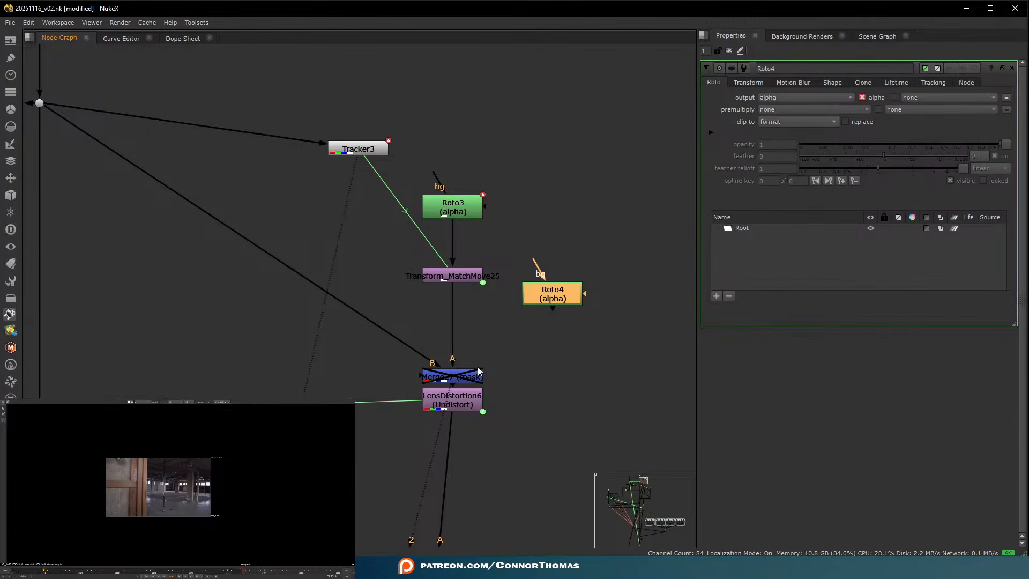
key("m")
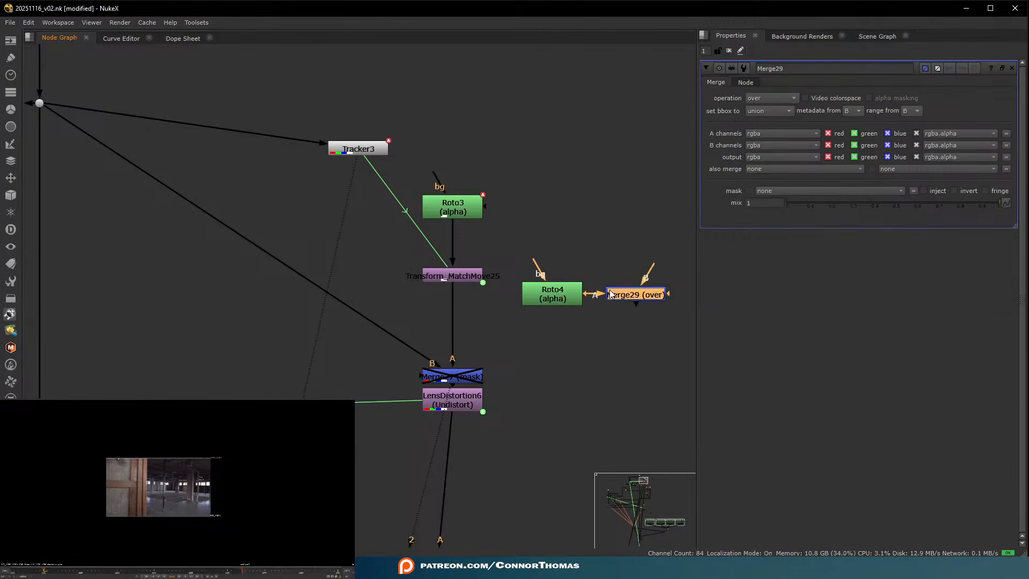
left_click_drag(611, 296, 445, 337)
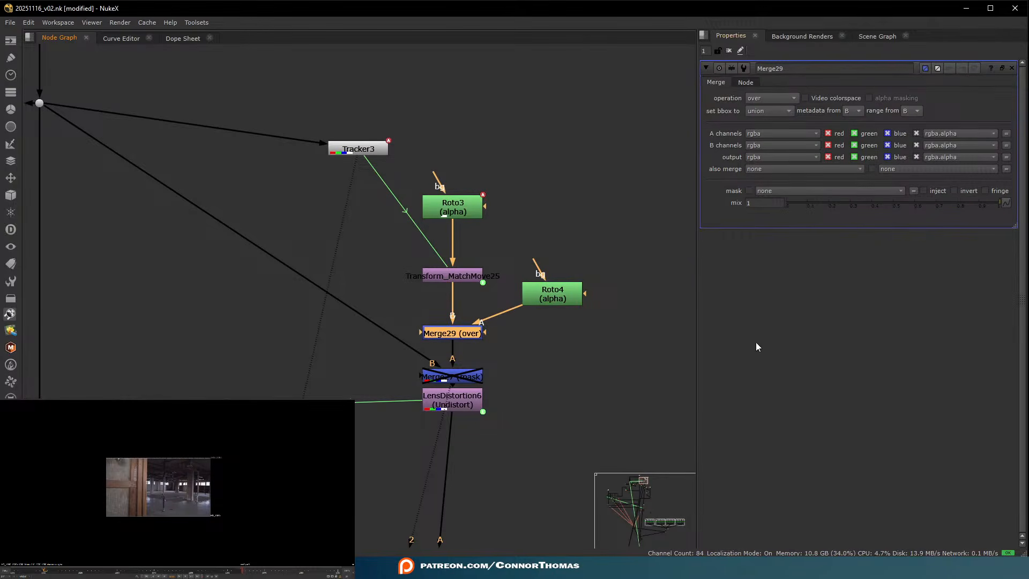
- Add a new Tracker node, connect it to the plate's dot, place it above the new Roto, and view it
left_click(549, 166)
key("Tab")
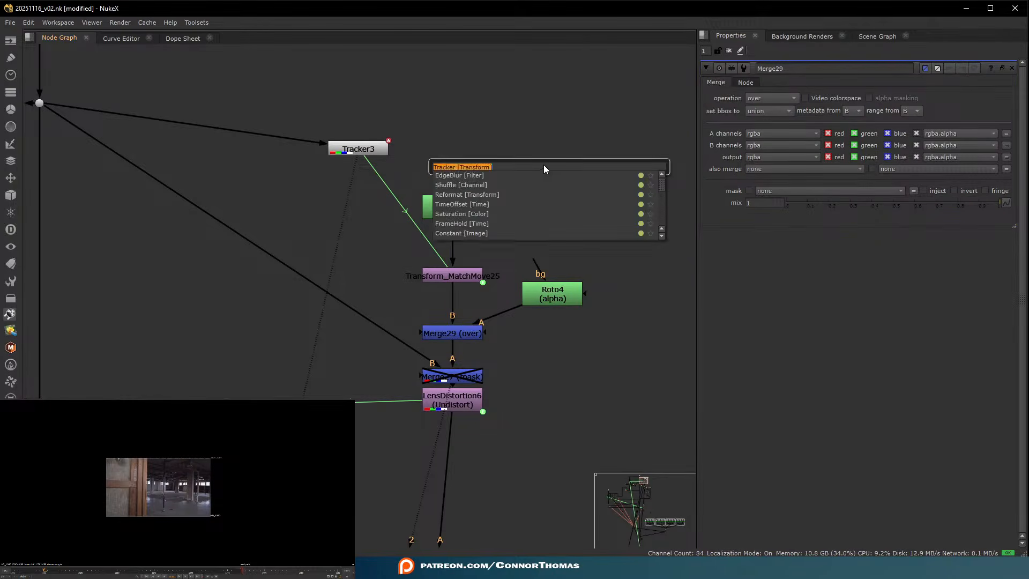
type("trac")
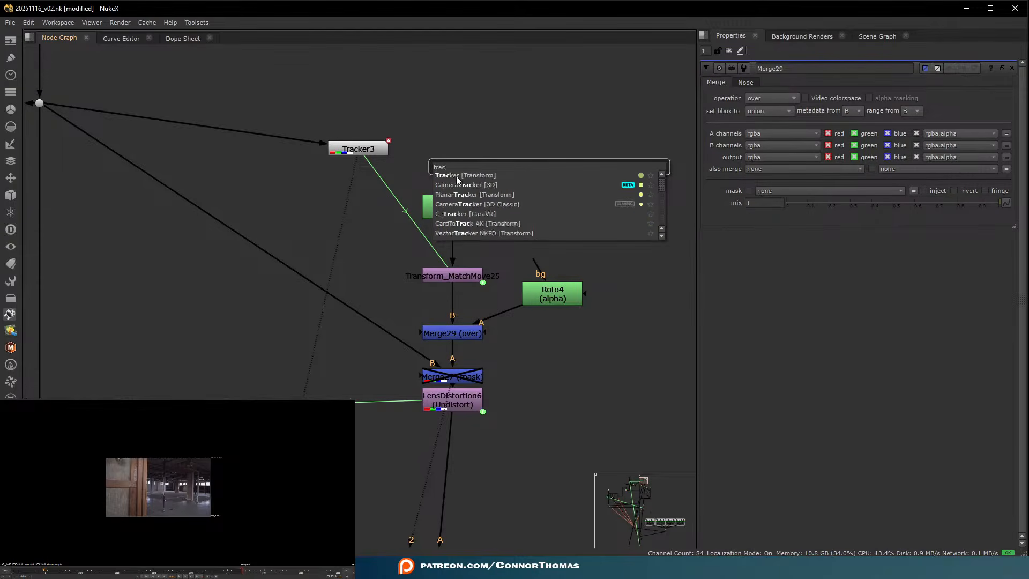
left_click(456, 176)
left_click_drag(534, 141, 39, 103)
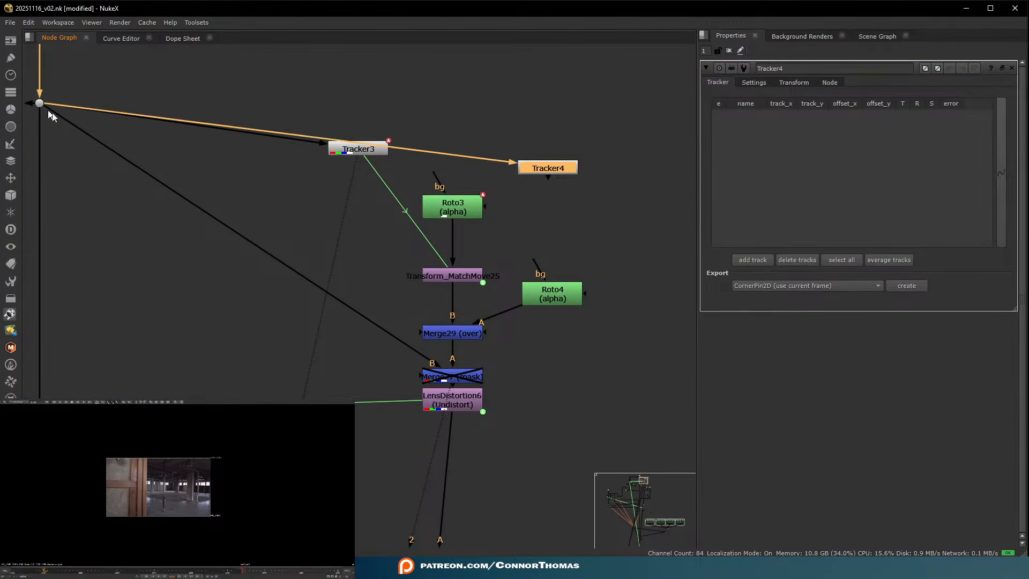
key("1")
left_click_drag(561, 171, 549, 126)
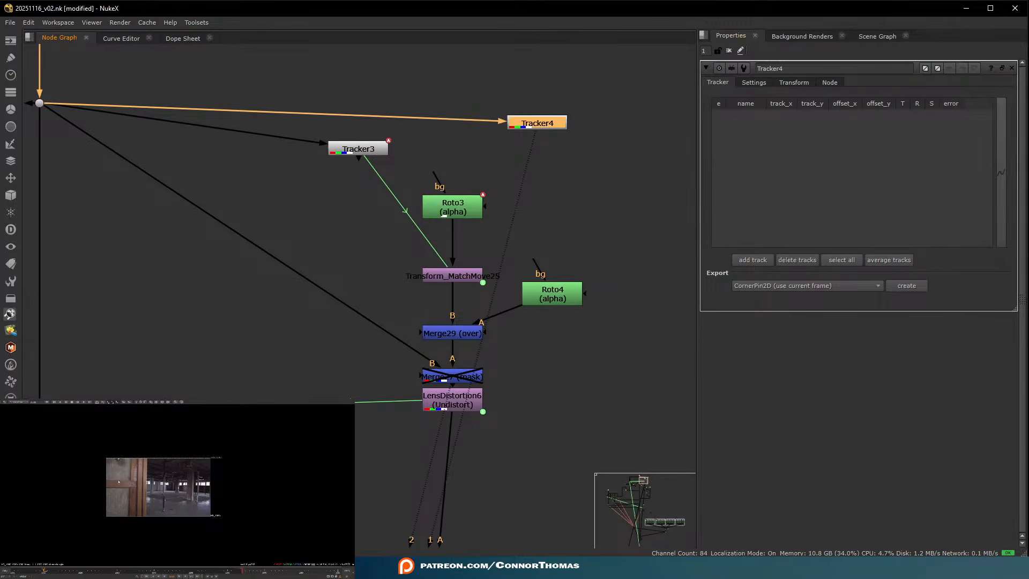
scroll(118, 483, "up", 4)
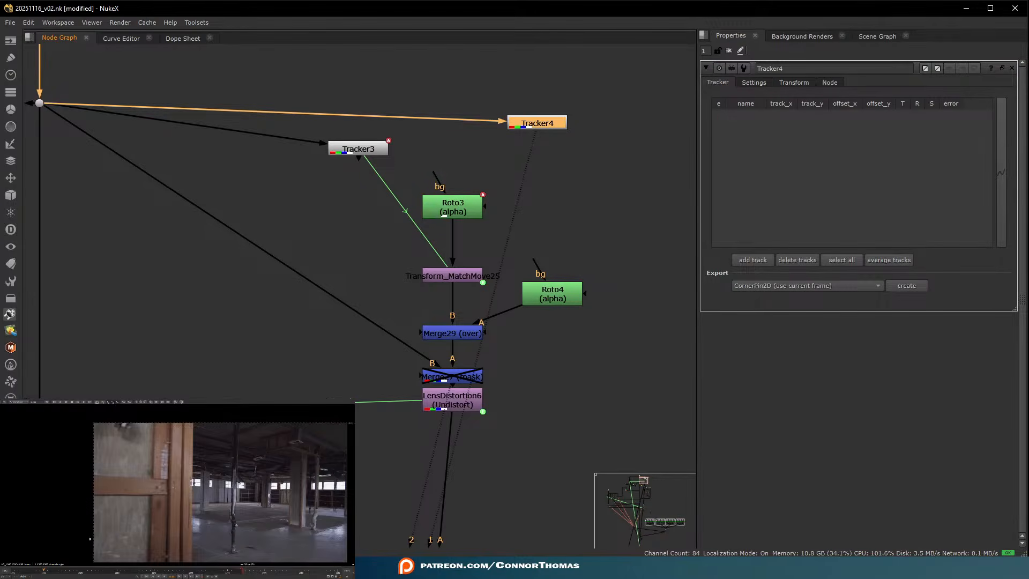
key("1")
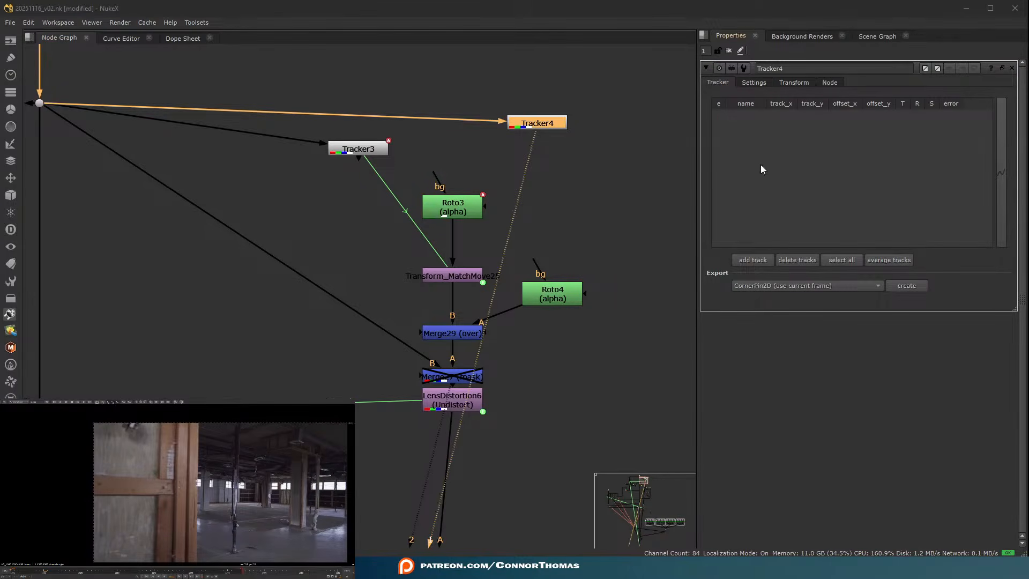
- Add a track on the foreground wooden post beside its crossbeam, track it forward, and return to the first frame
left_click(754, 260)
left_click_drag(178, 483, 180, 487)
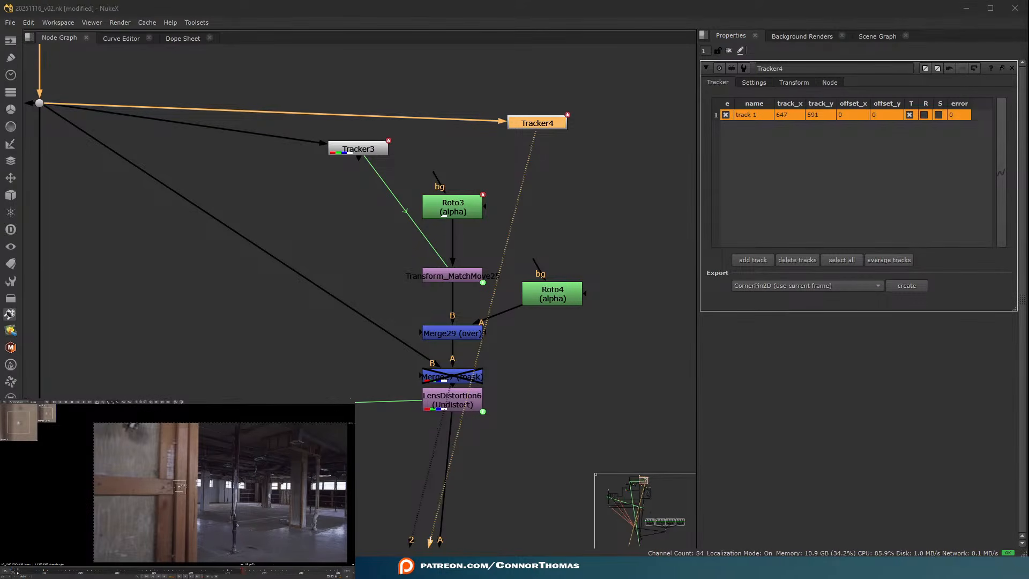
left_click(780, 85)
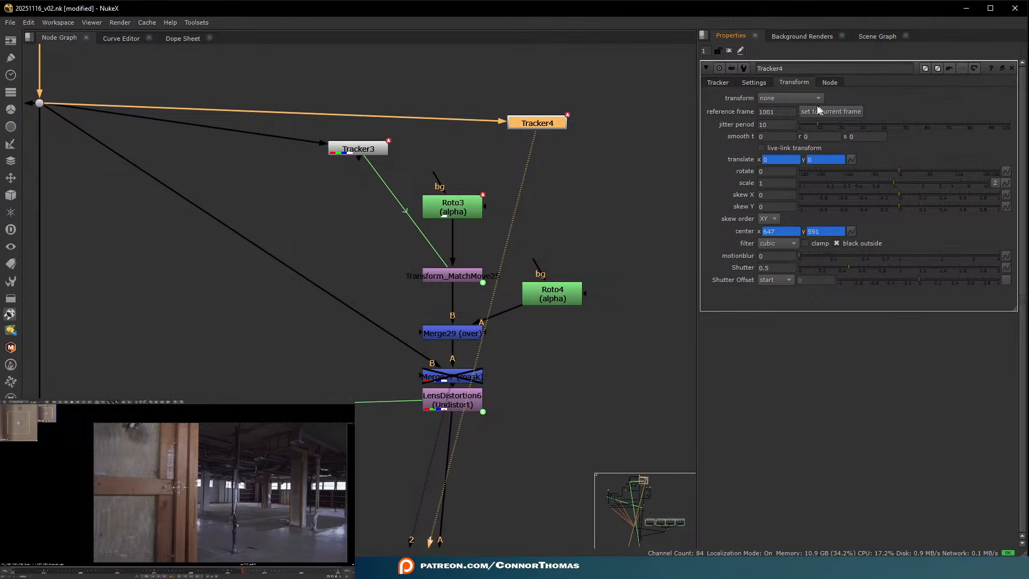
left_click(721, 84)
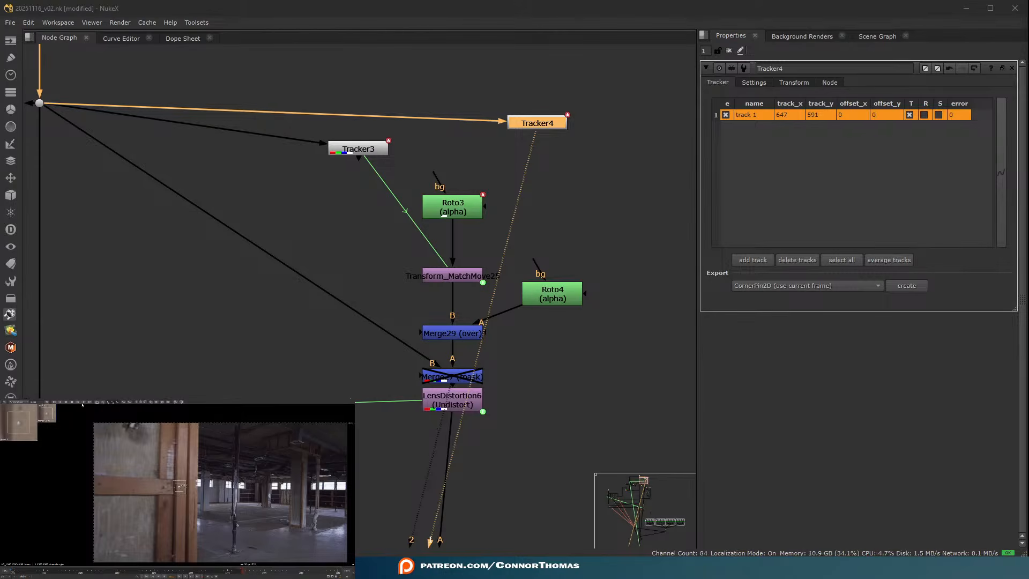
left_click(84, 403)
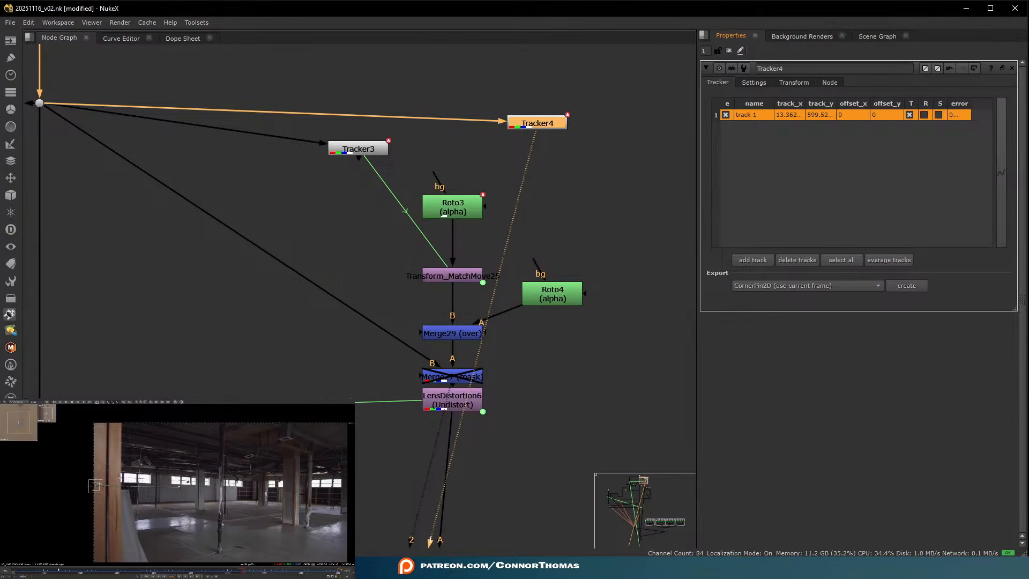
left_click(243, 571)
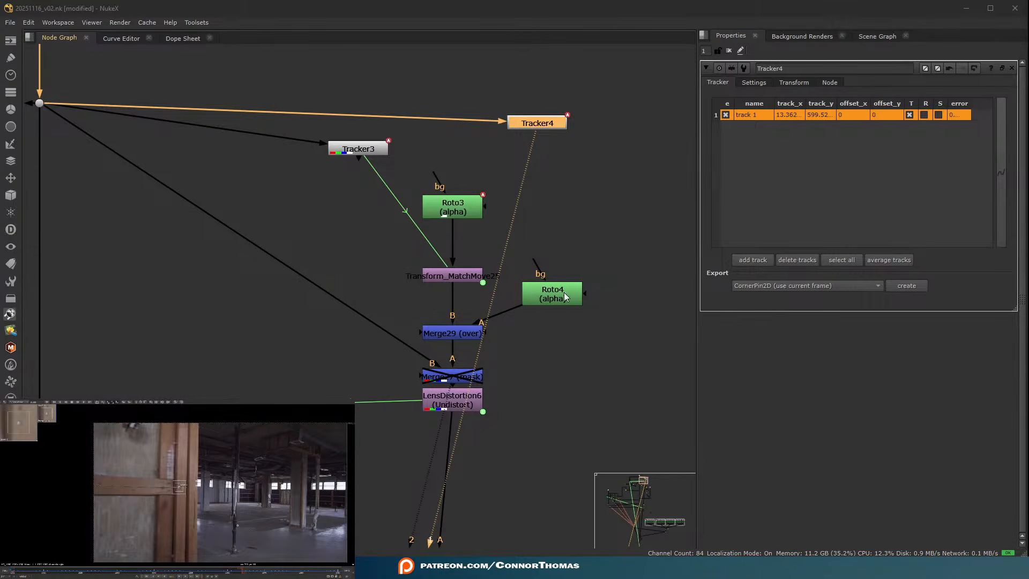
- Export a Transform (match-move) from the new tracker, insert it between Roto4 and the over merge, and open Roto4
left_click_drag(546, 300, 590, 248)
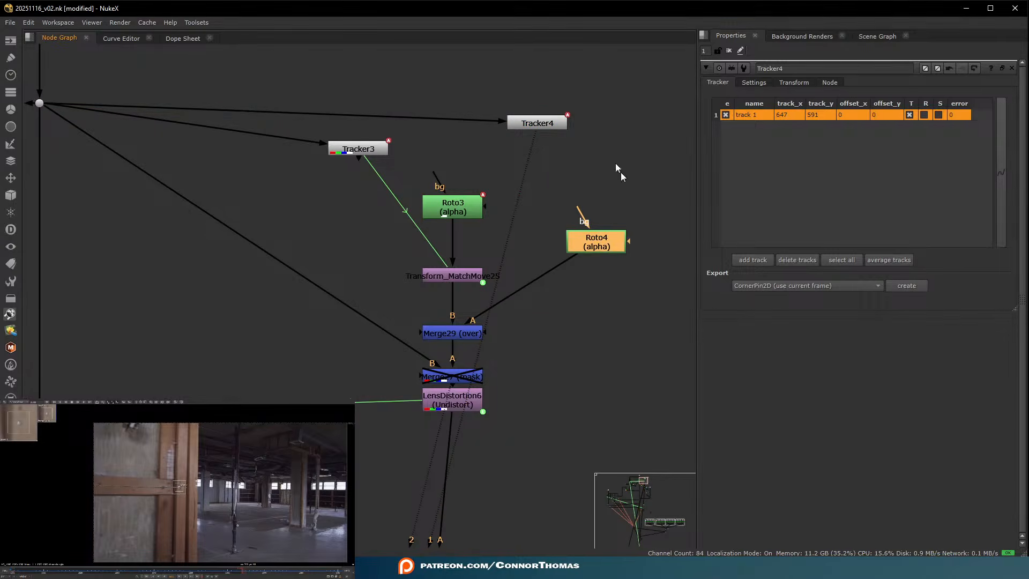
left_click(805, 286)
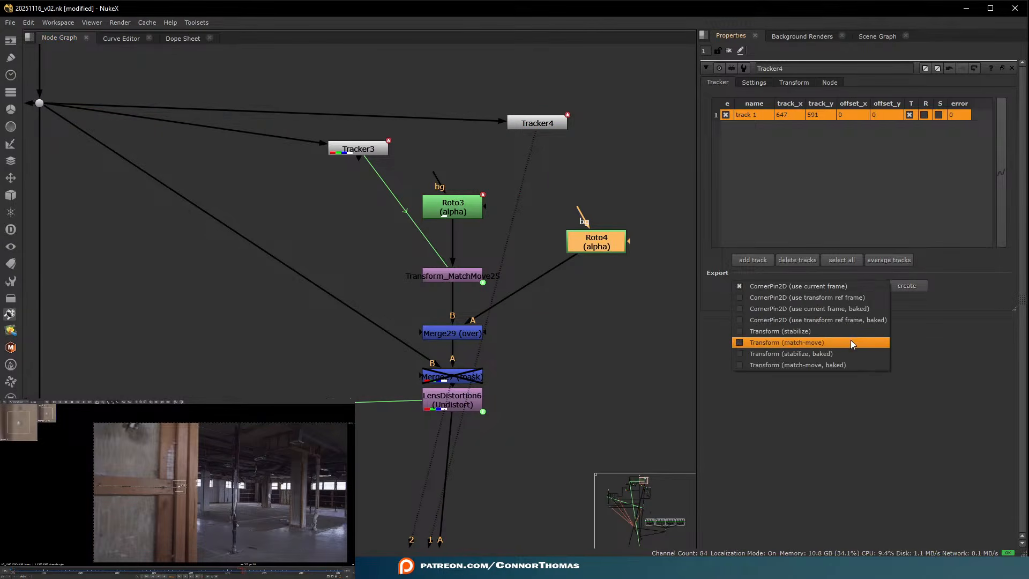
left_click(851, 340)
left_click(907, 285)
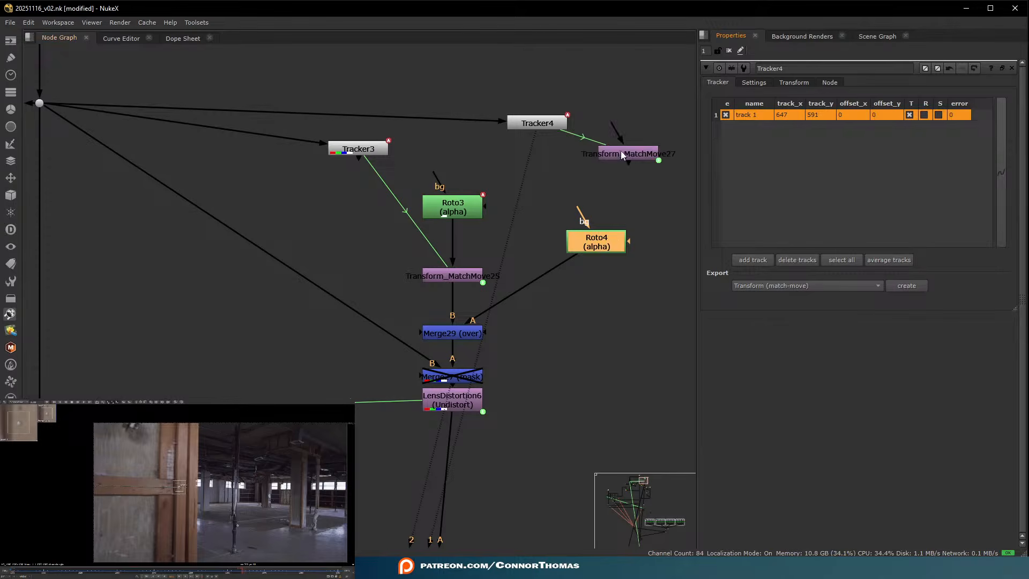
left_click_drag(621, 150, 596, 329)
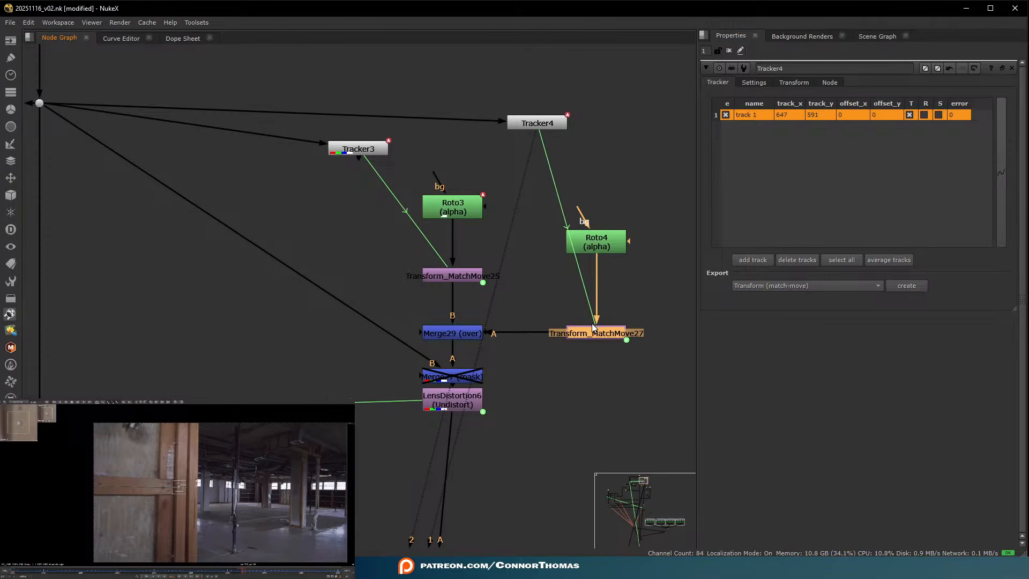
double_click(616, 249)
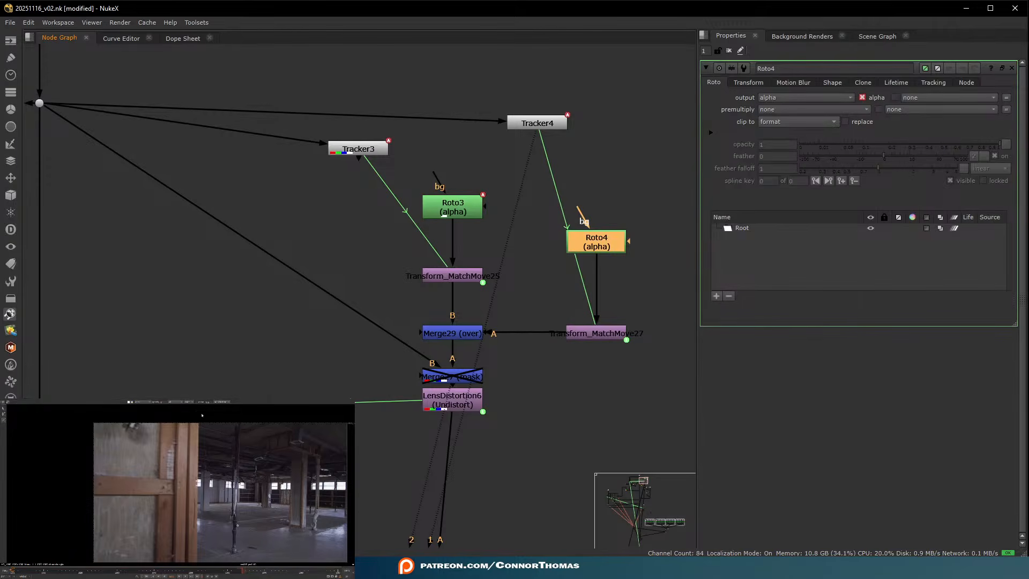
left_click(202, 415)
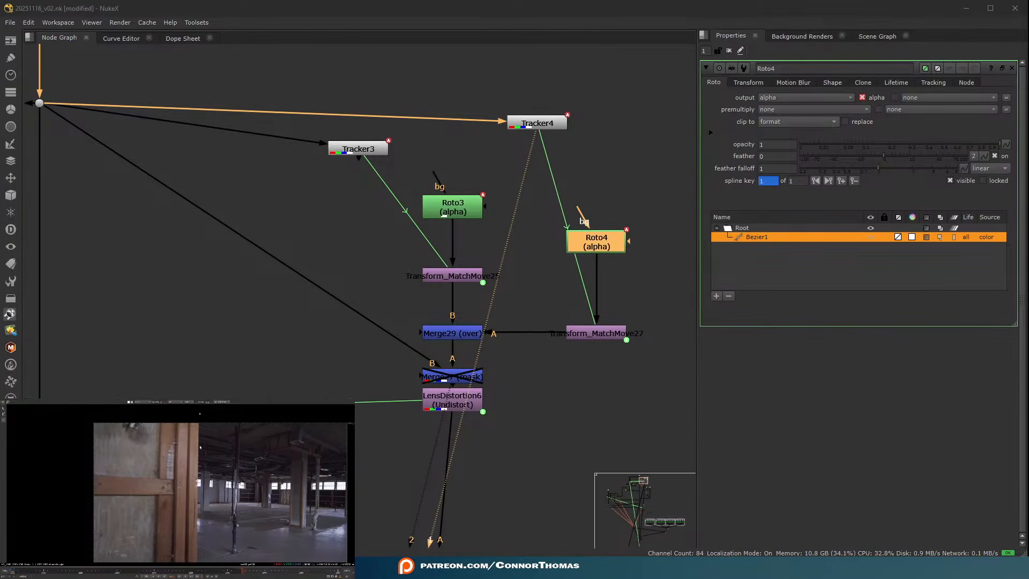
middle_click_drag(208, 517, 193, 495)
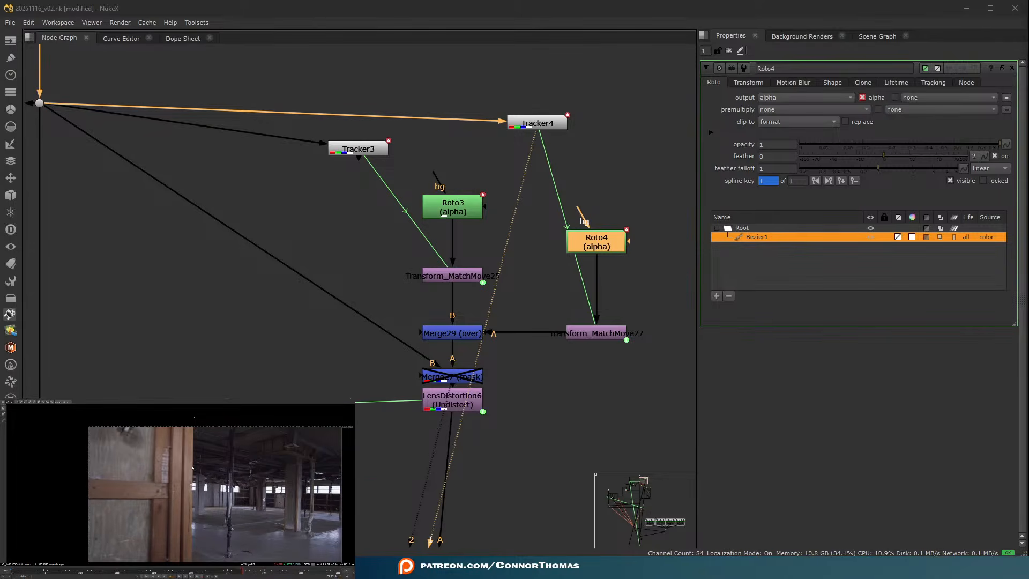
left_click(193, 468)
left_click(757, 237)
key("Delete")
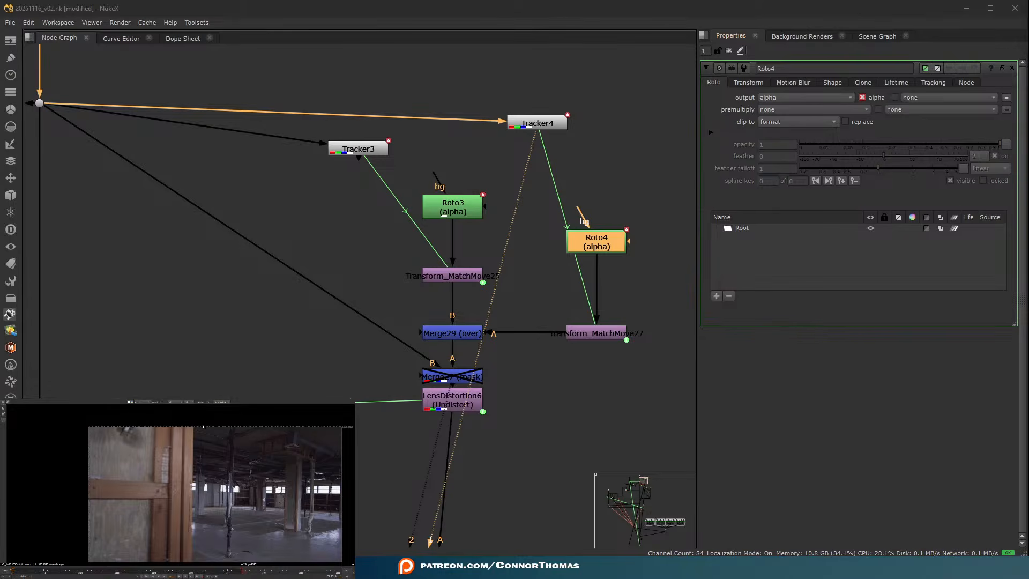
- Draw a Bezier shape around the foreground wooden post, following its inner edge and extending beyond the frame on the outer side
key("ctrl+z")
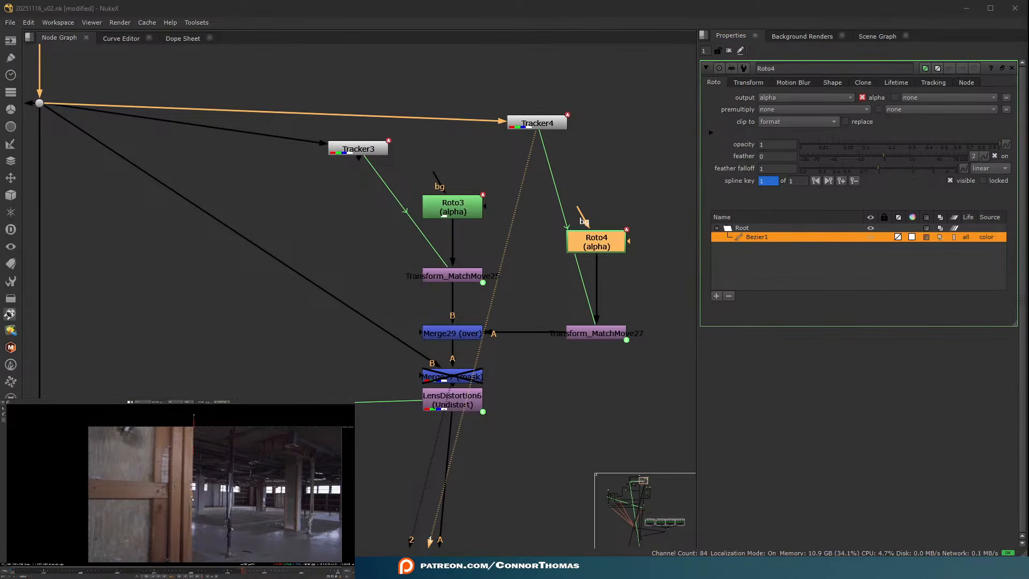
middle_click_drag(192, 500, 196, 432)
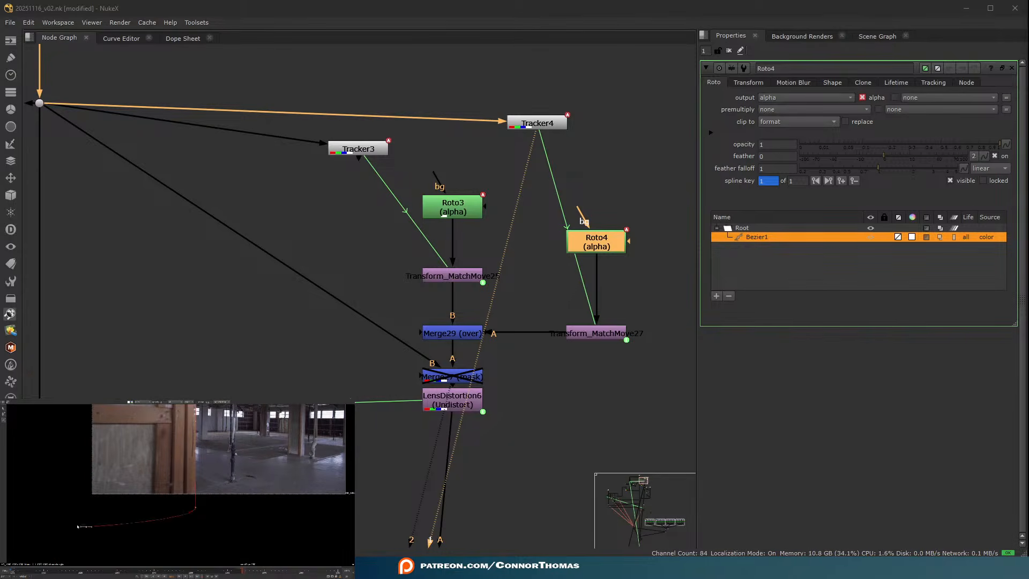
scroll(56, 461, "up", 3)
left_click_drag(124, 417, 172, 417)
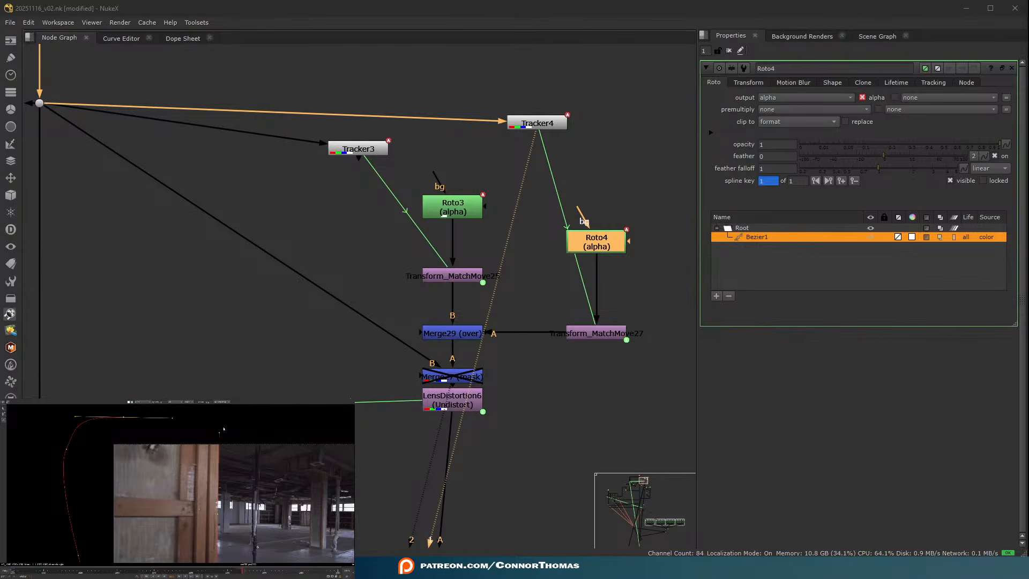
scroll(204, 527, "up", 4)
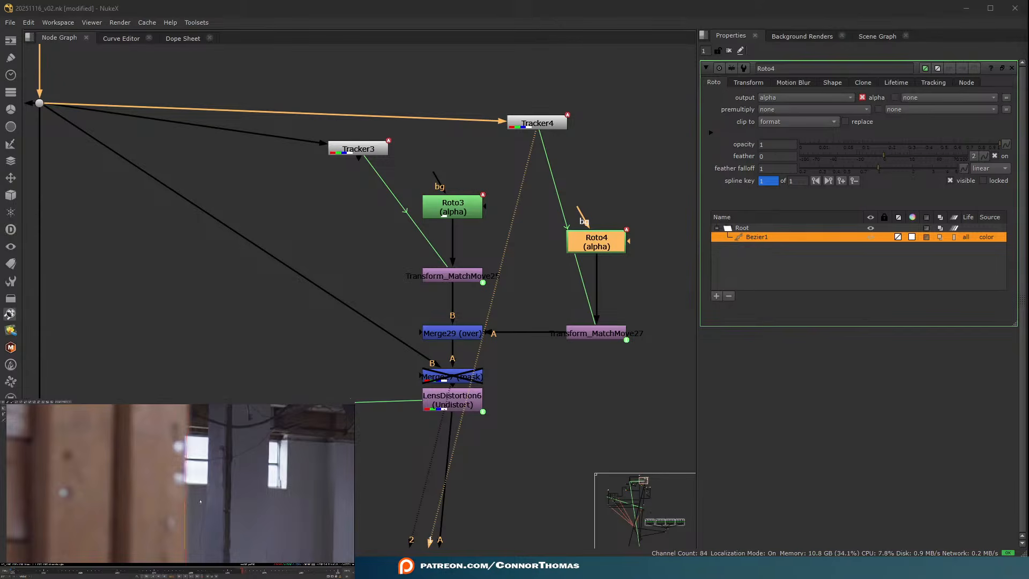
middle_click_drag(185, 429, 183, 498)
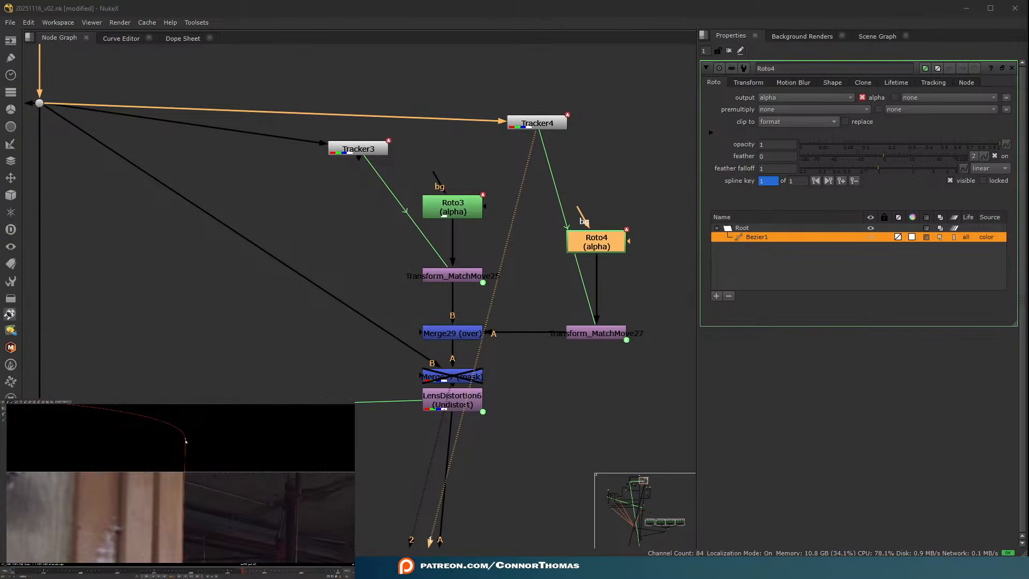
- Adjust the lower inner corner of the wooden post's Bezier so it sits beyond the frame edge and the shape covers the whole post
scroll(187, 519, "down", 3)
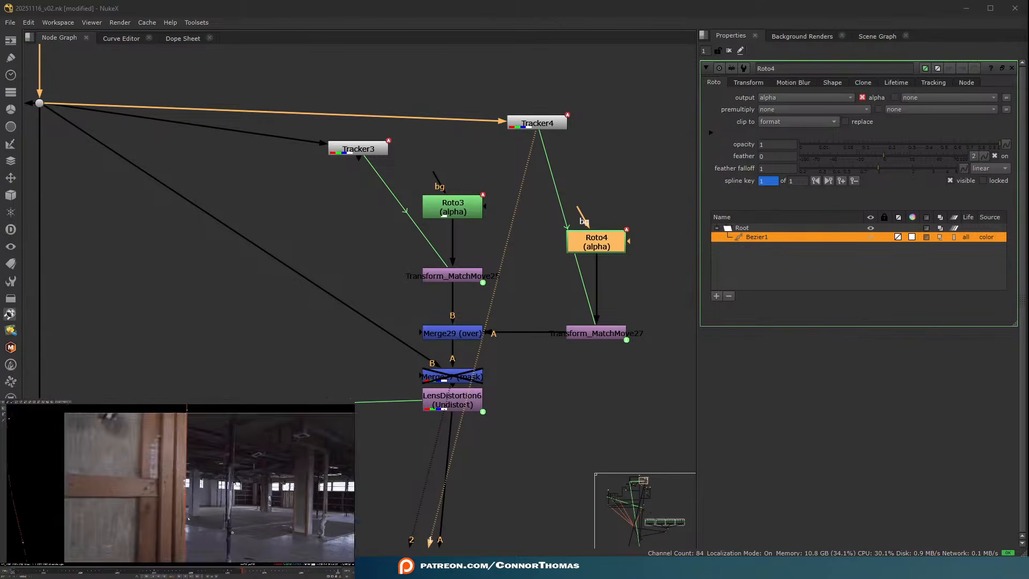
middle_click_drag(188, 519, 191, 467)
middle_click_drag(195, 557, 197, 521)
left_click(187, 518)
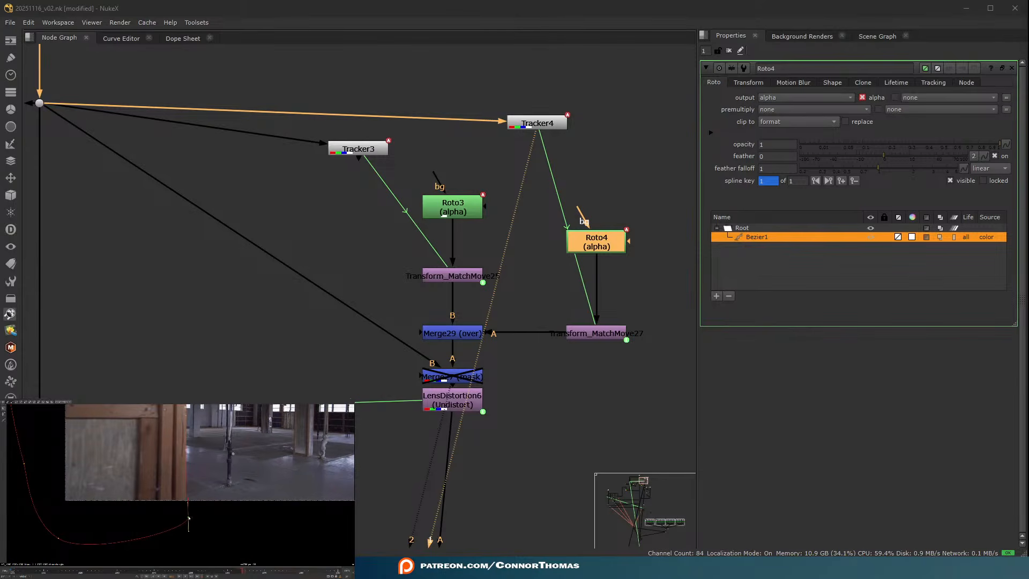
middle_click_drag(184, 432, 189, 499)
scroll(189, 498, "down", 3)
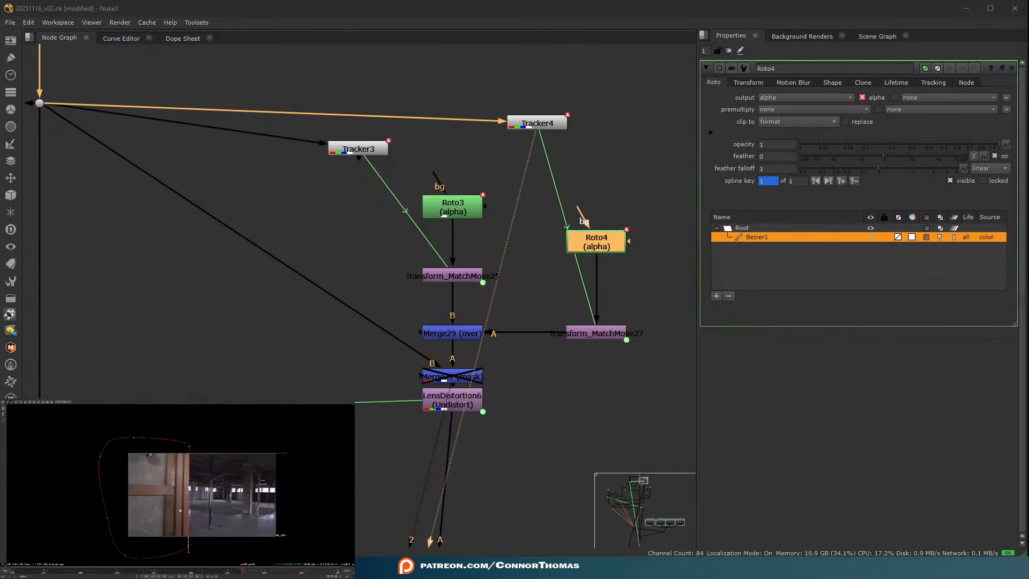
scroll(155, 501, "up", 3)
- View the disabled mask merge, keyframe the post's Bezier on an earlier frame and the last frame to match its inner edge, and check between them
left_click(452, 334)
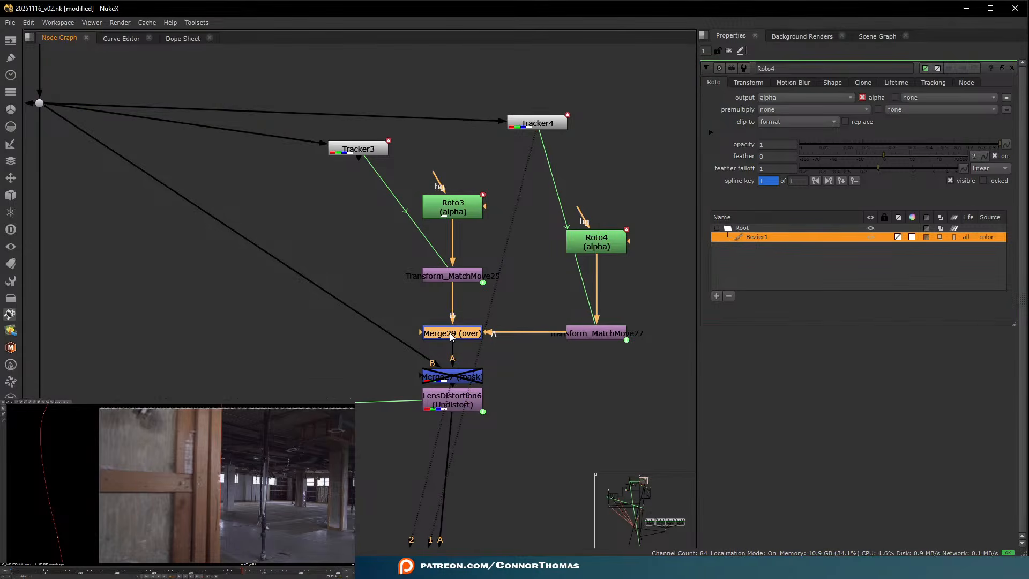
left_click(460, 382)
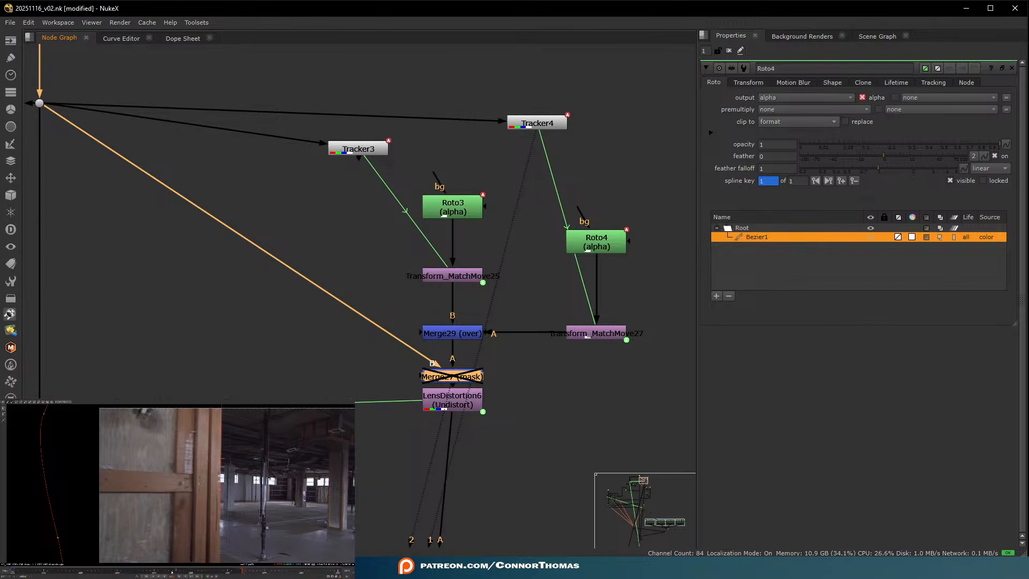
left_click(154, 571)
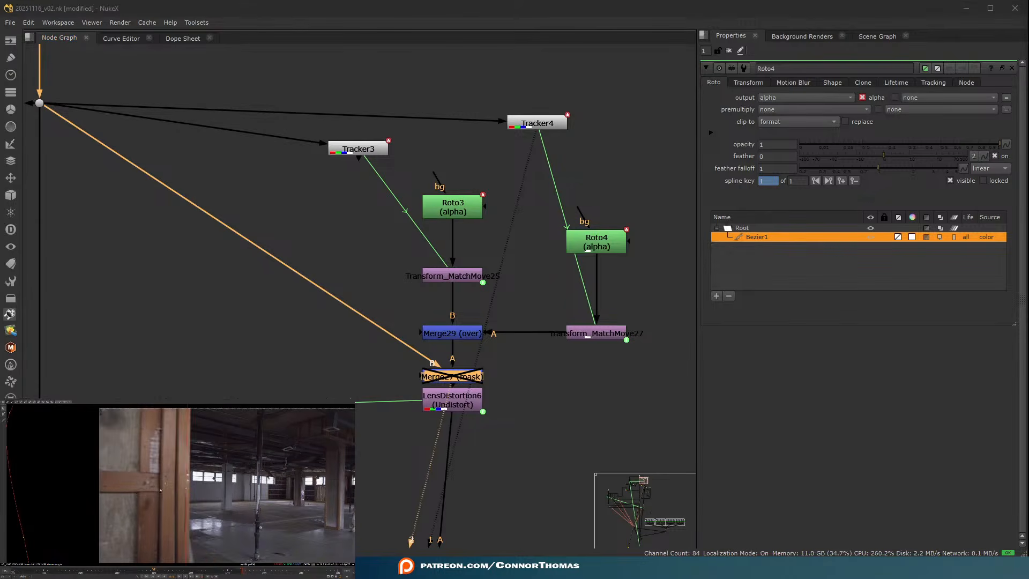
left_click_drag(189, 486, 152, 482)
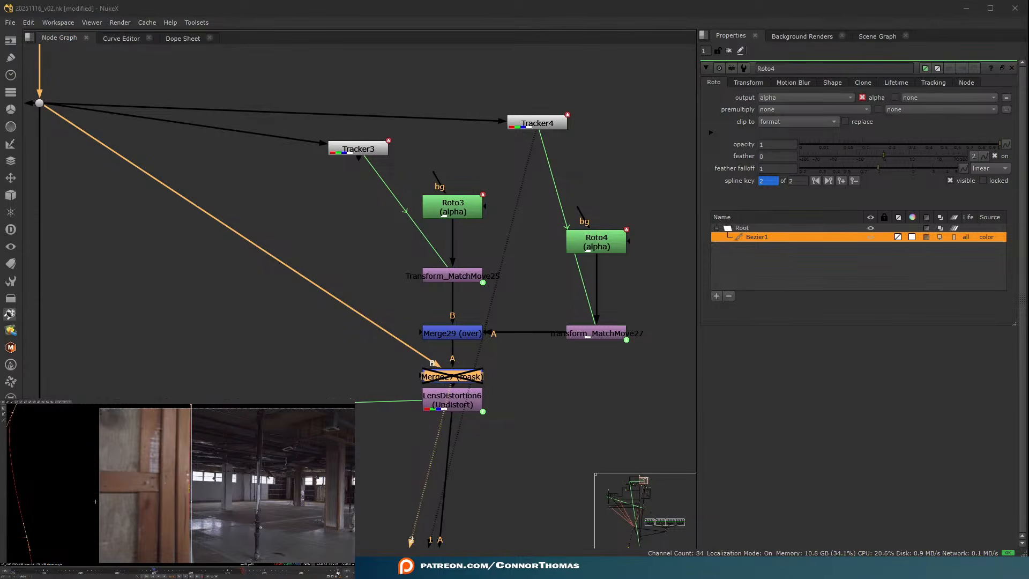
left_click(338, 571)
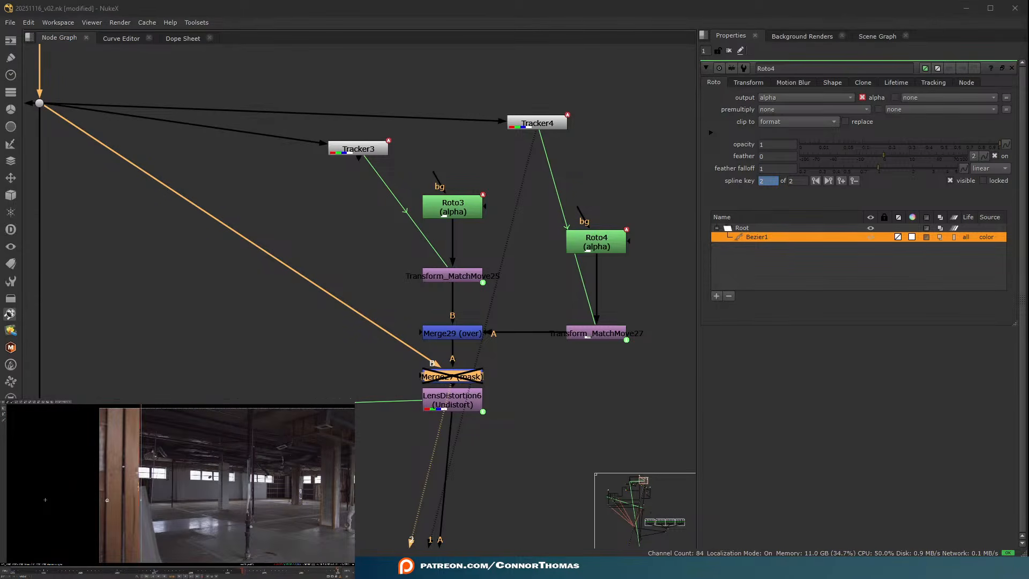
left_click_drag(105, 501, 107, 501)
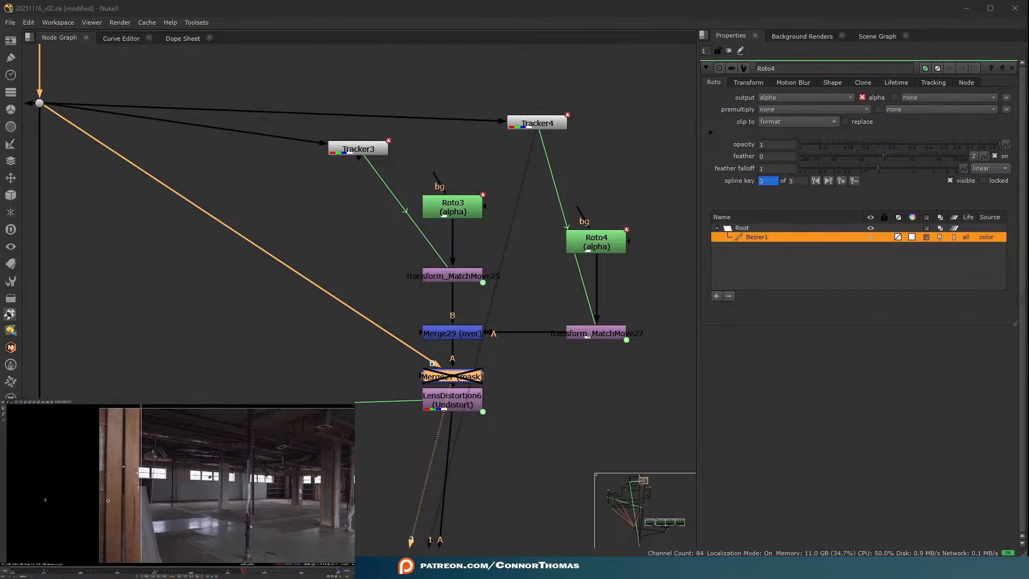
left_click(214, 571)
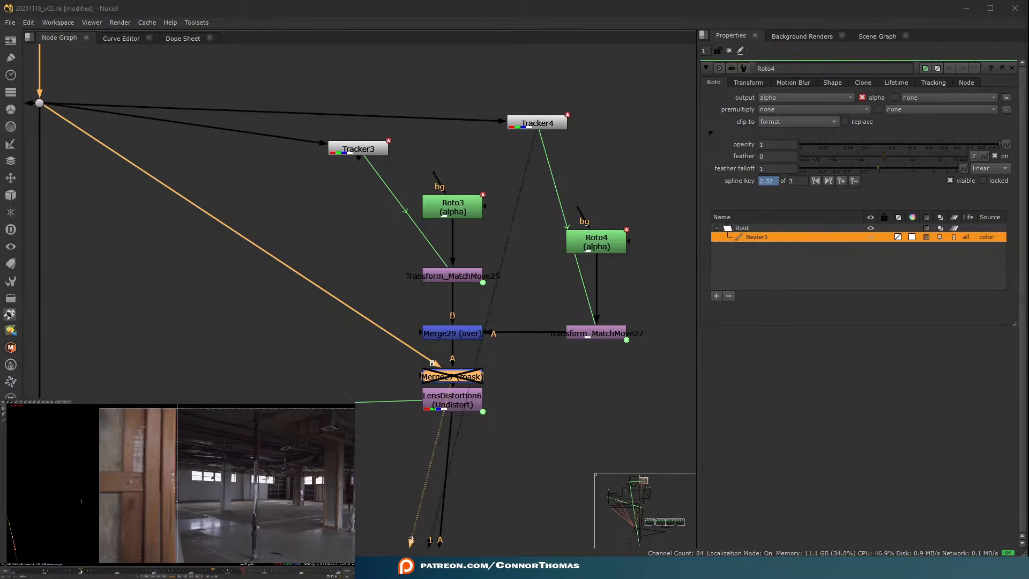
left_click(81, 570)
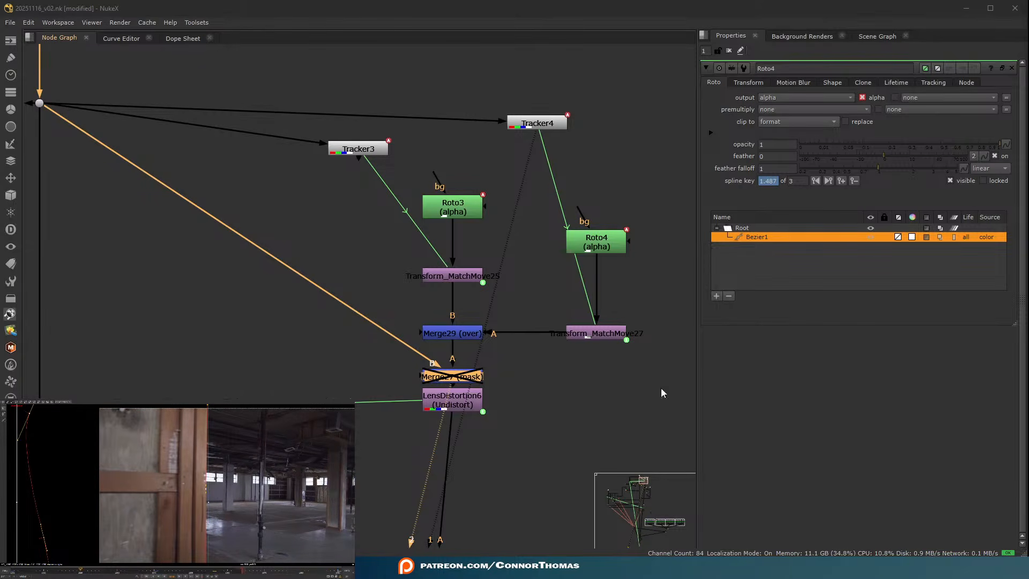
- Move LensDistortion6 farther below the mask merge to leave space between them, and inspect the post's edge
middle_click_drag(459, 400, 471, 313)
left_click_drag(472, 313, 454, 458)
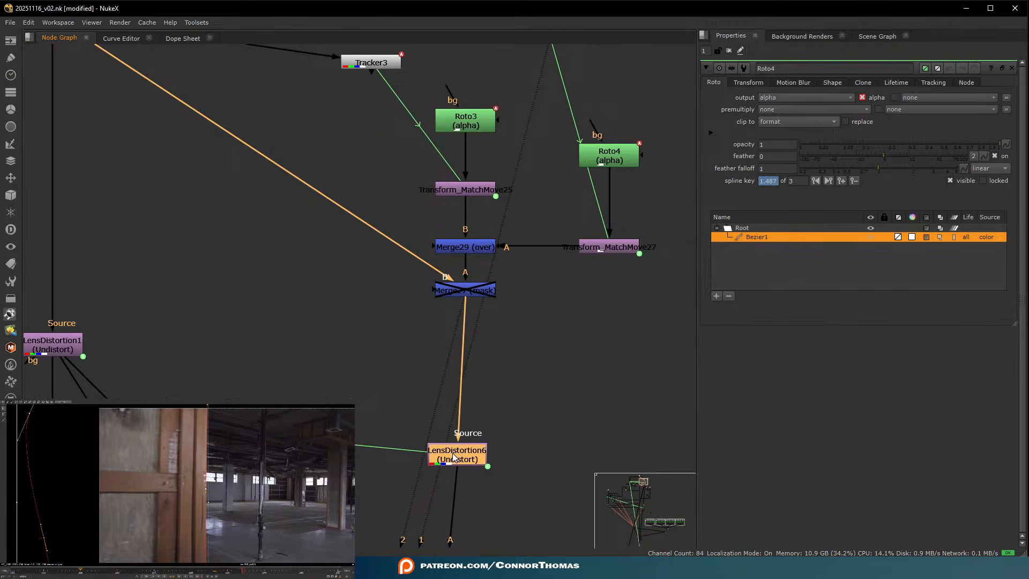
scroll(215, 470, "up", 3)
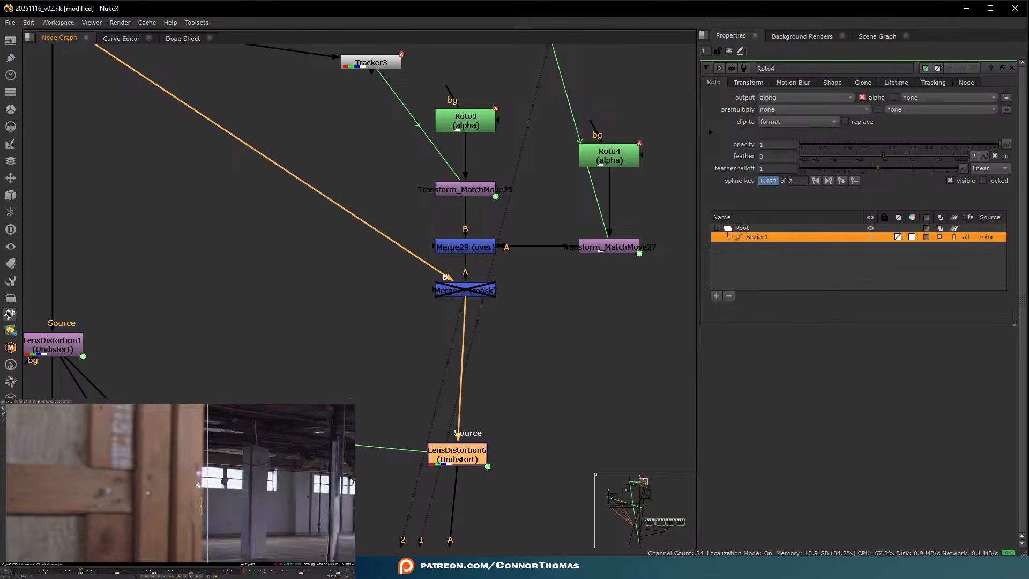
scroll(214, 480, "down", 3)
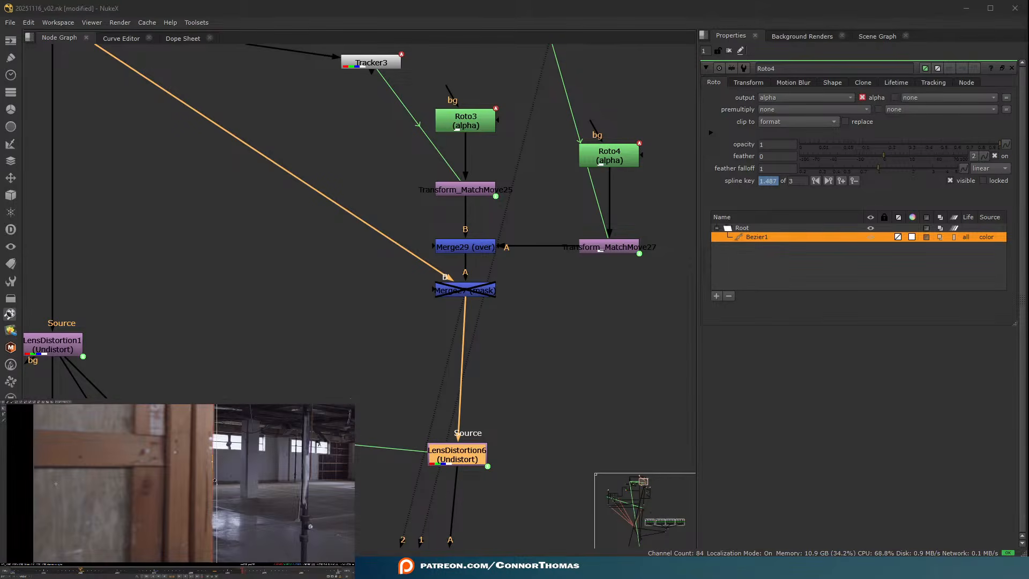
scroll(209, 520, "up", 3)
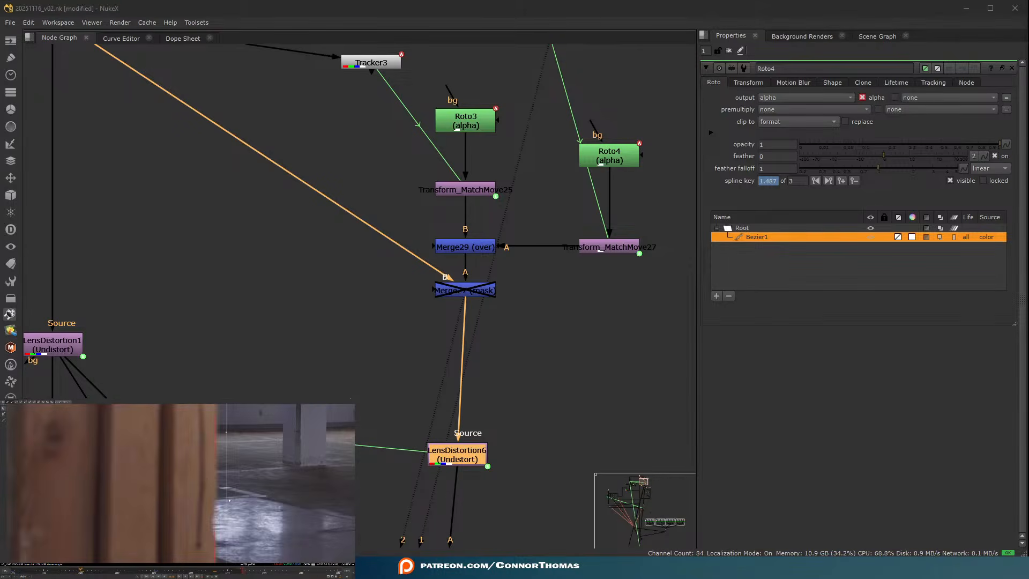
- Re-enable the Merge27 mask node and view the final composite output at the end of the node tree
left_click(624, 429)
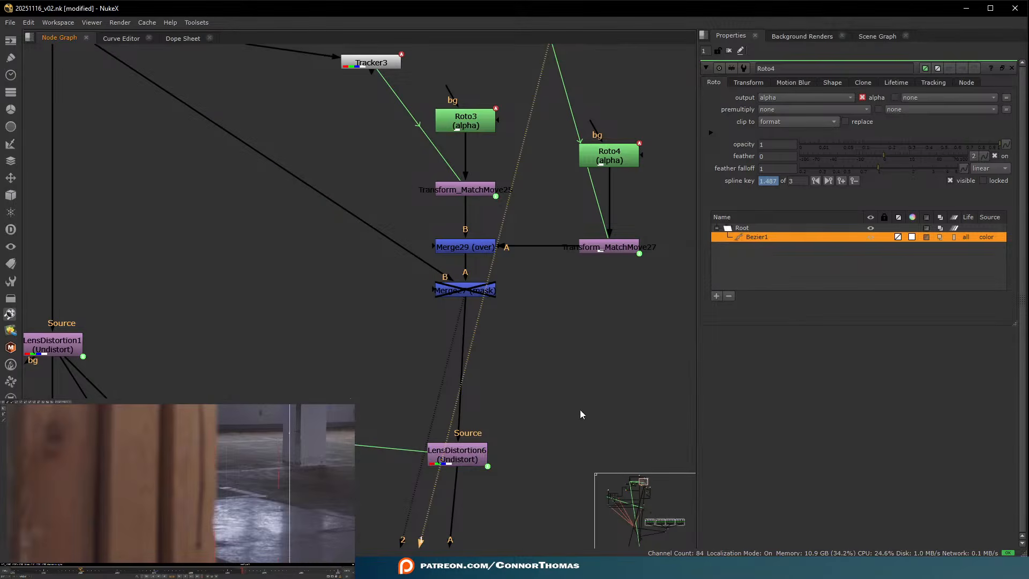
middle_click_drag(589, 405, 593, 90)
scroll(571, 240, "down", 5)
left_click(534, 202)
key("d")
scroll(593, 90, "down", 3)
middle_click_drag(577, 337, 589, 118)
middle_click_drag(614, 321, 620, 145)
middle_click_drag(553, 493, 575, 251)
left_click(522, 371)
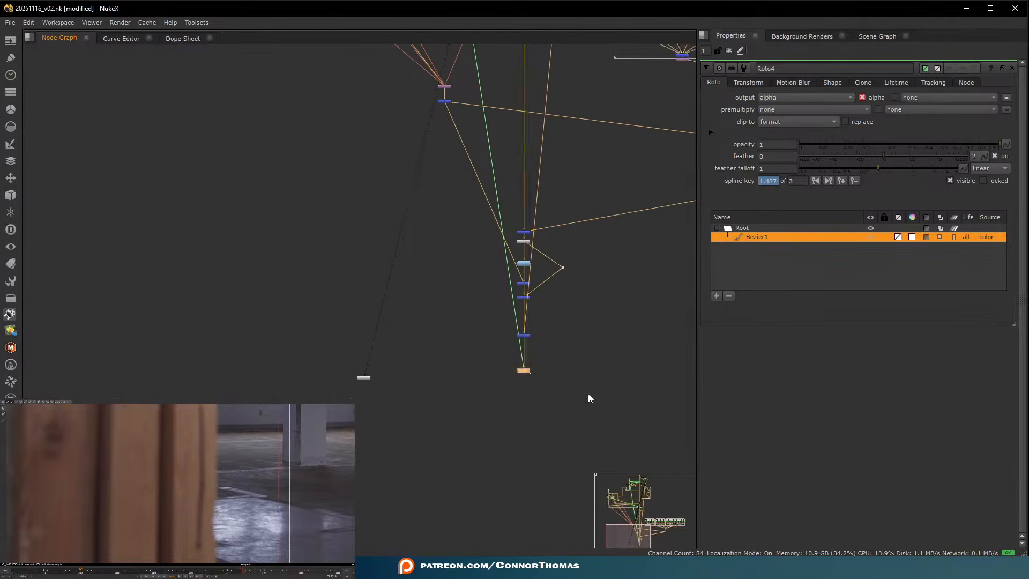
key("1")
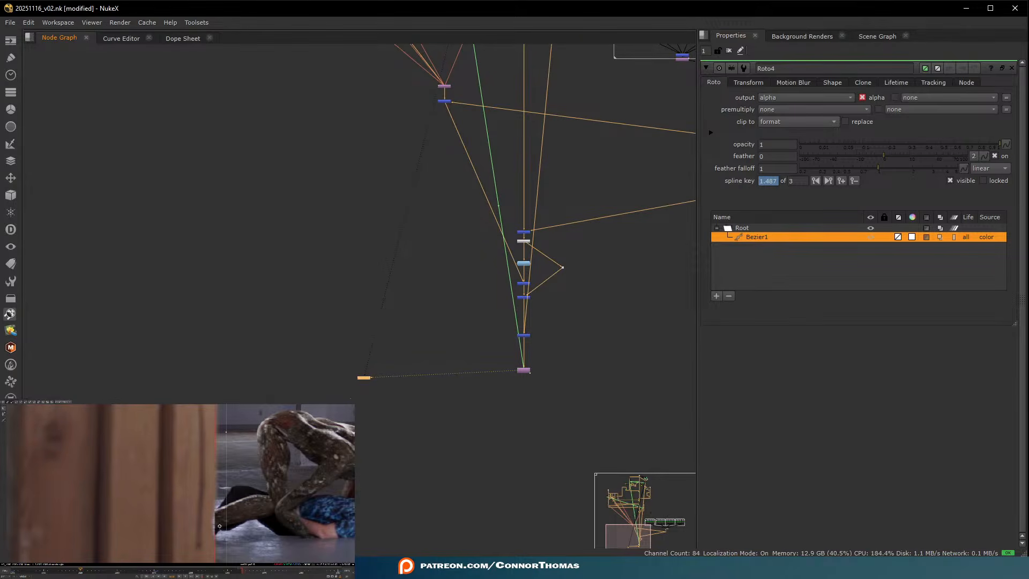
- Close the open node properties and examine the wooden post's edge where it overlaps the creature in the composite
left_click(729, 51)
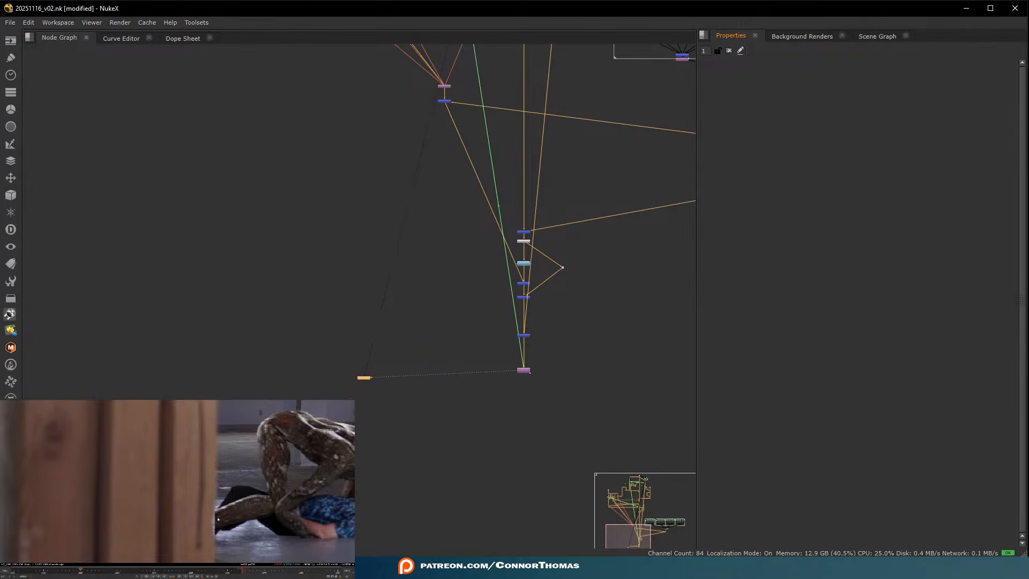
scroll(218, 519, "up", 5)
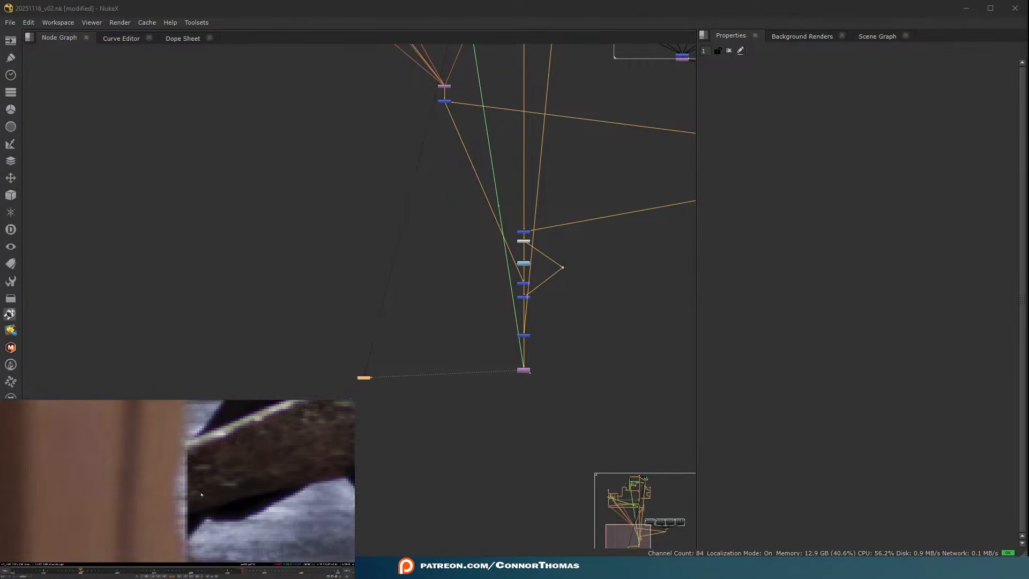
scroll(187, 496, "down", 6)
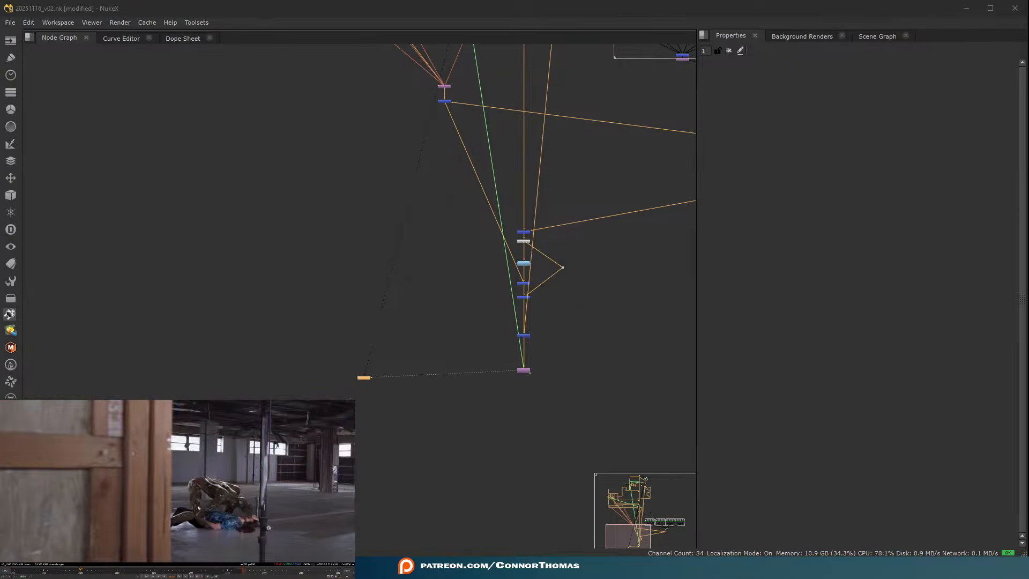
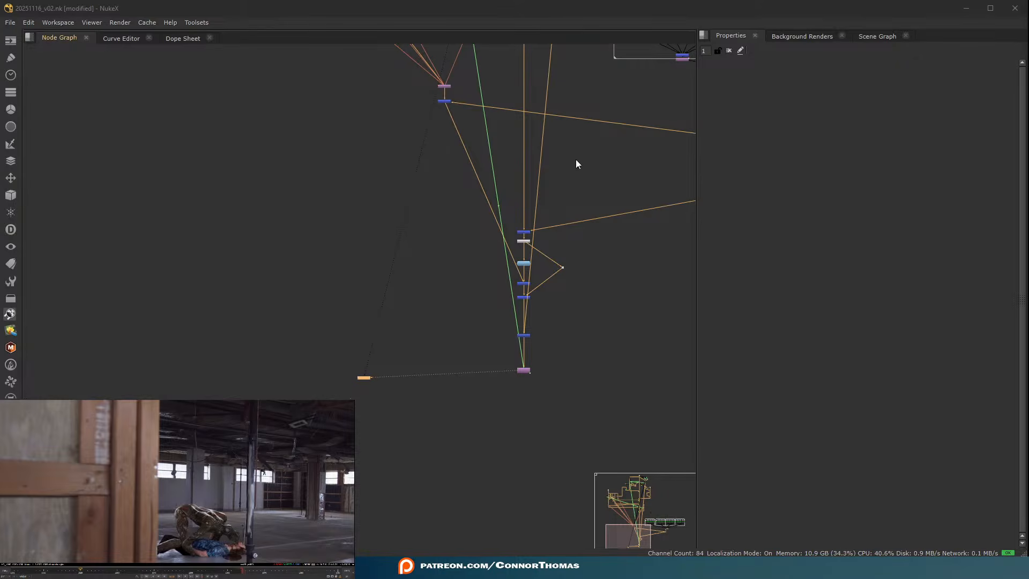
scroll(553, 203, "down", 3)
middle_click_drag(255, 555, 273, 521)
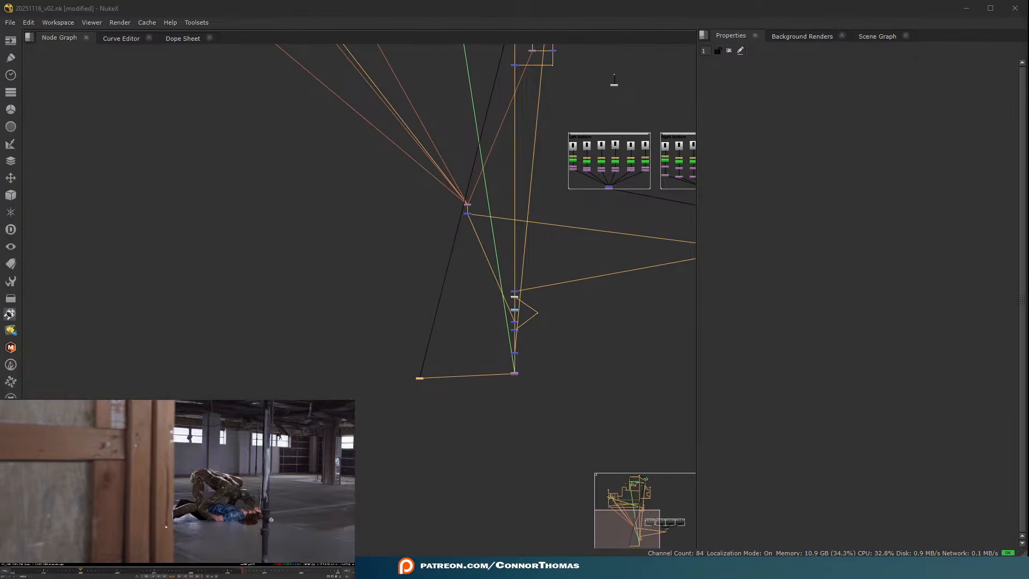
scroll(176, 527, "up", 4)
scroll(271, 102, "down", 5)
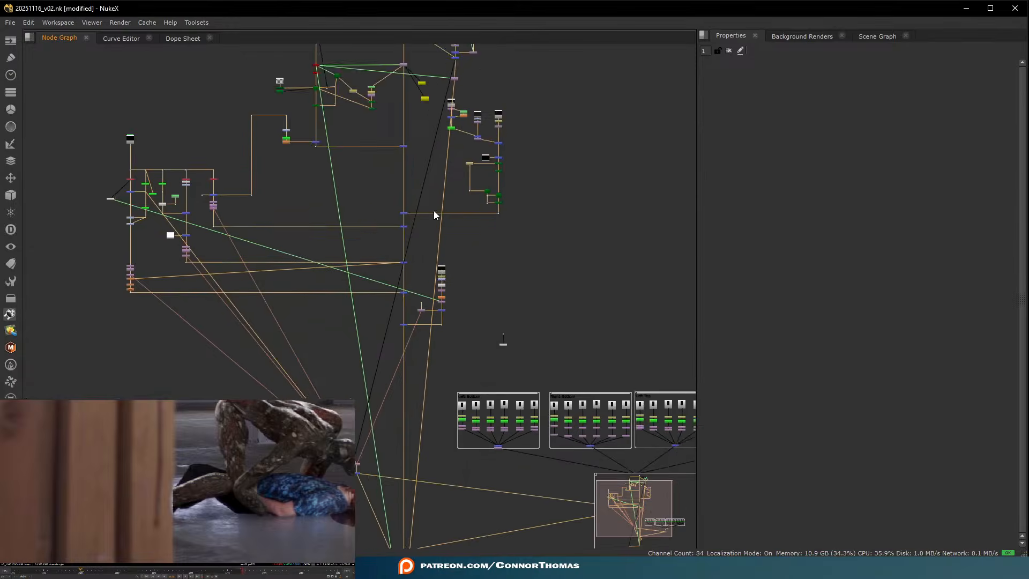
- View the Merge27 mask result and add an EdgeExtend node directly after it
scroll(510, 278, "up", 5)
scroll(483, 301, "up", 3)
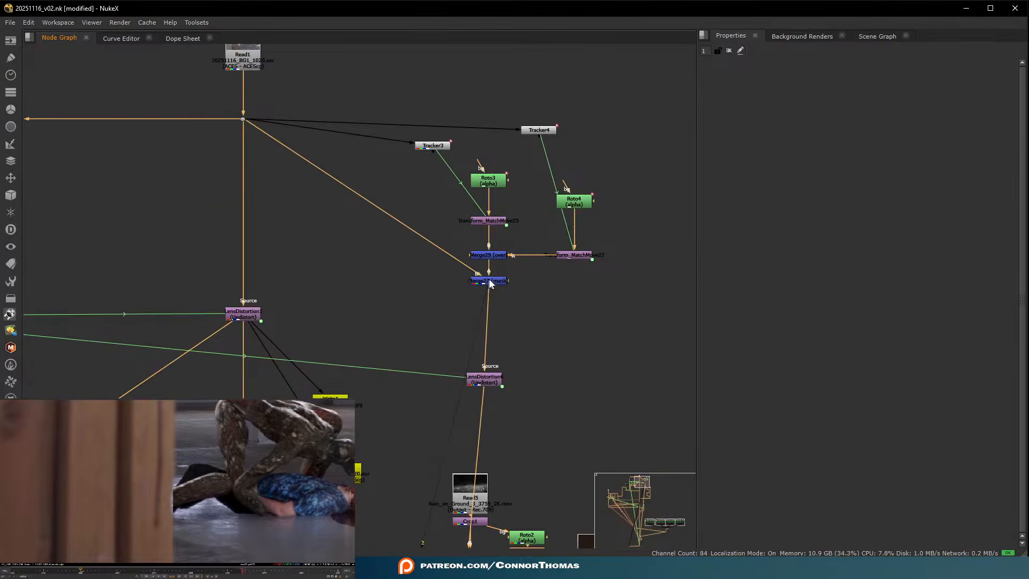
scroll(170, 458, "down", 4)
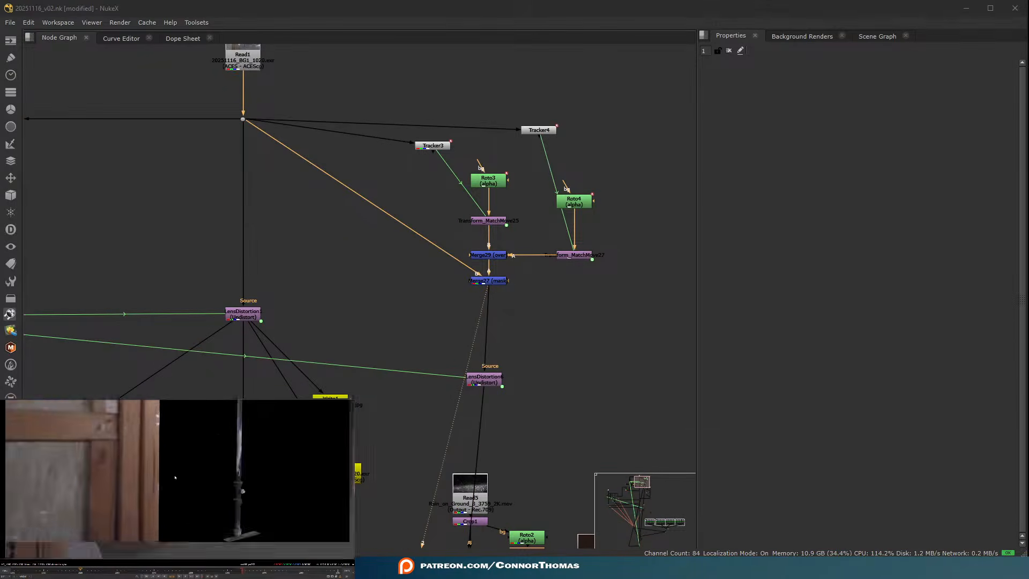
scroll(532, 220, "up", 3)
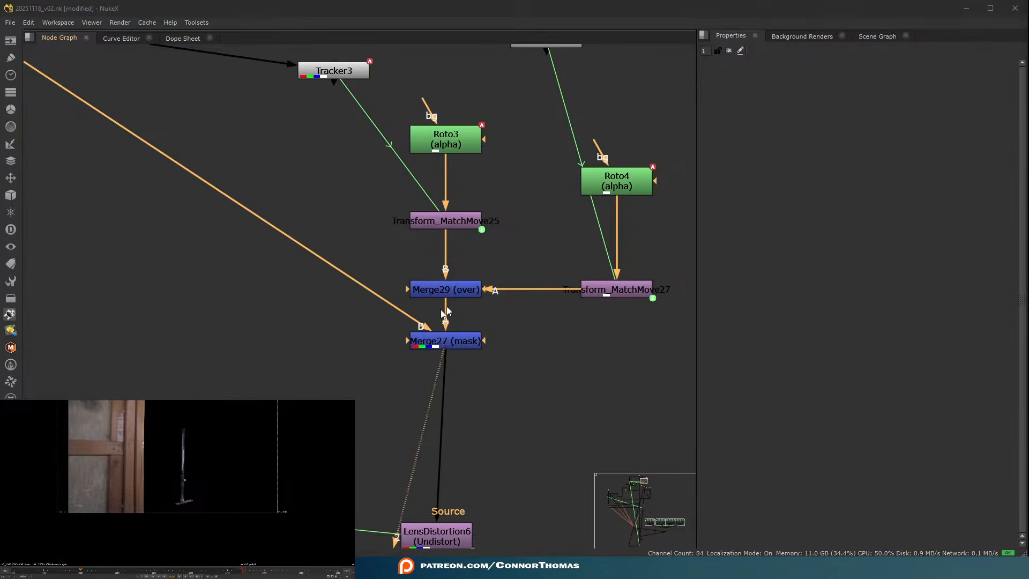
left_click(488, 280)
key("Tab")
type("edge")
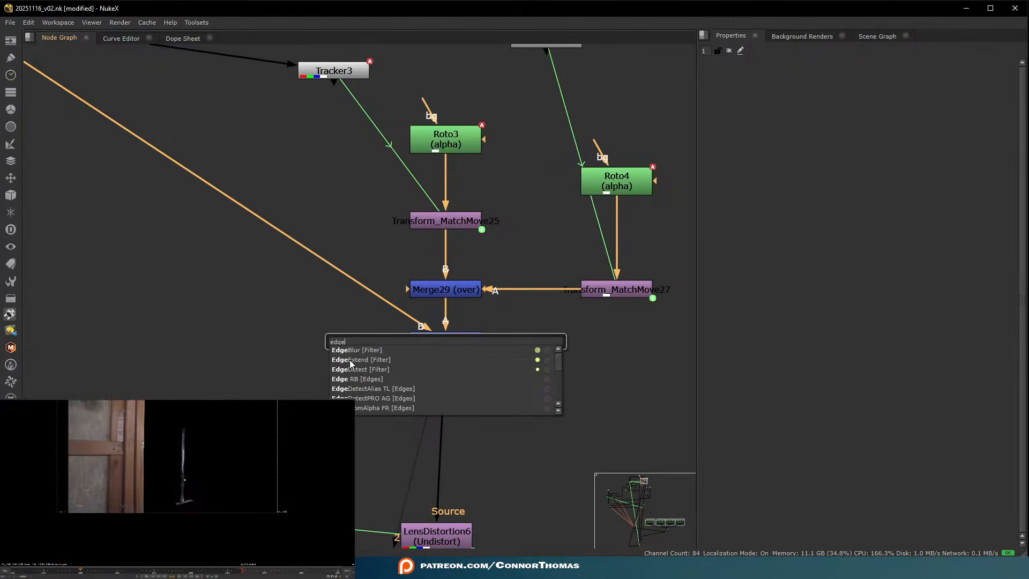
key("Escape")
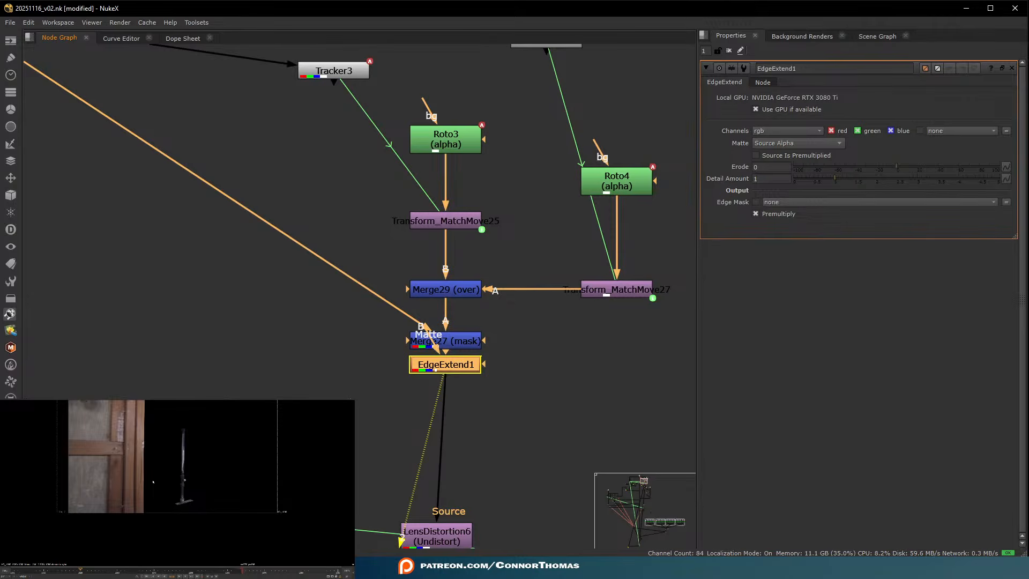
- Space EdgeExtend1 slightly below the mask merge and set its Erode to 6
scroll(153, 482, "up", 3)
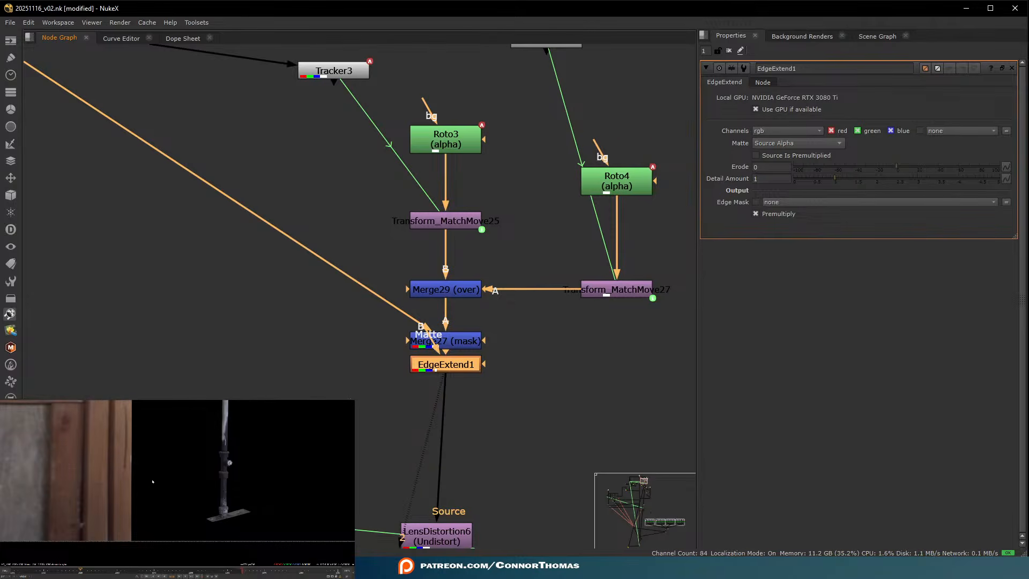
left_click_drag(479, 366, 481, 392)
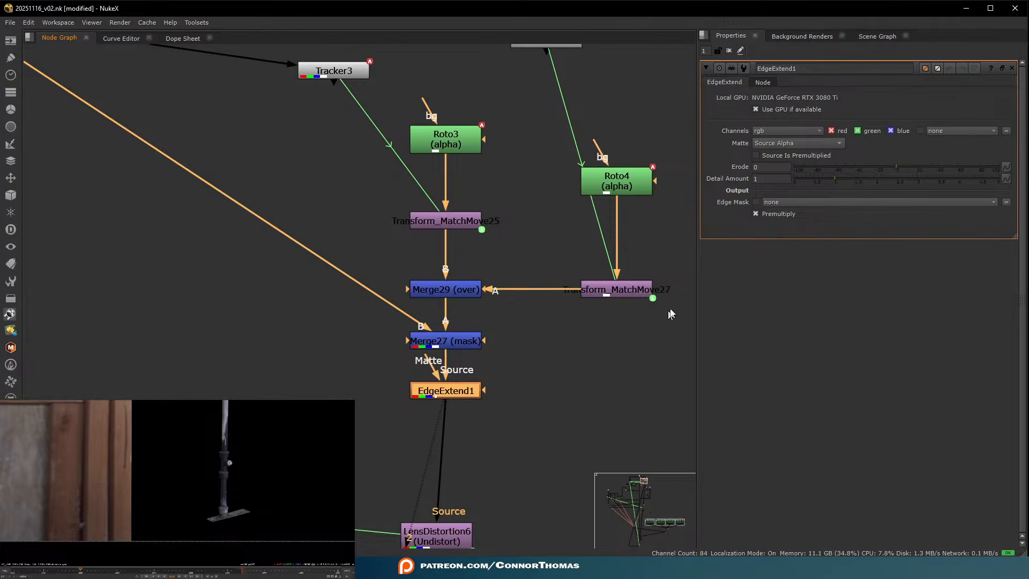
left_click_drag(879, 173, 901, 167)
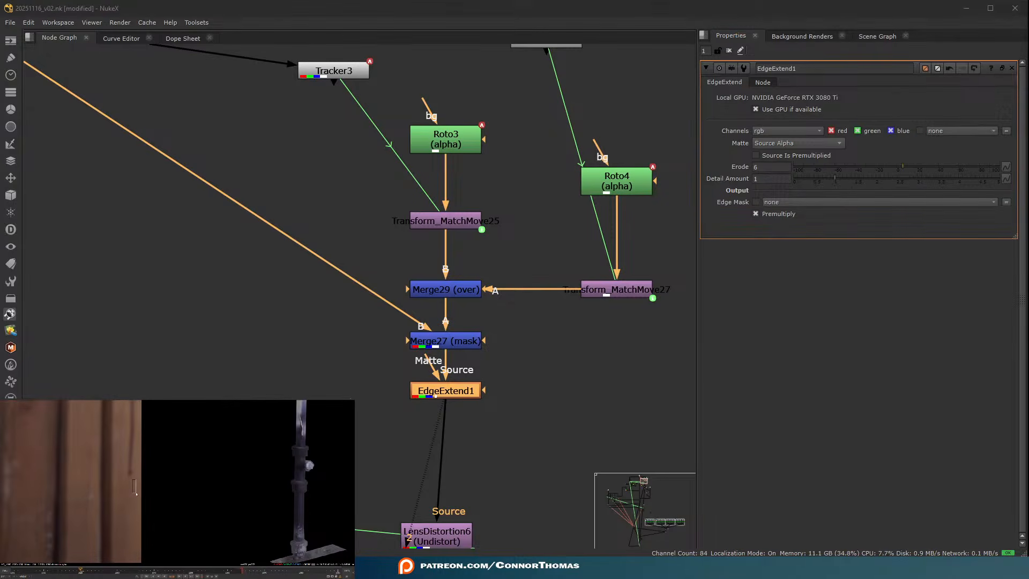
- Toggle EdgeExtend1 off and on repeatedly to compare the edges of the post and pipe
key("d")
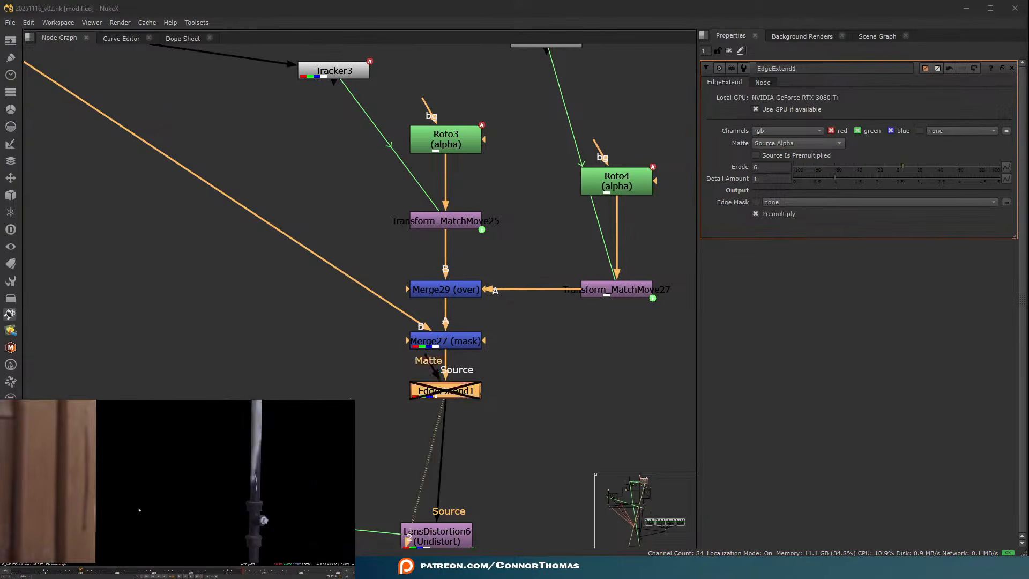
key("d")
key("d")
key("d")
key("d")
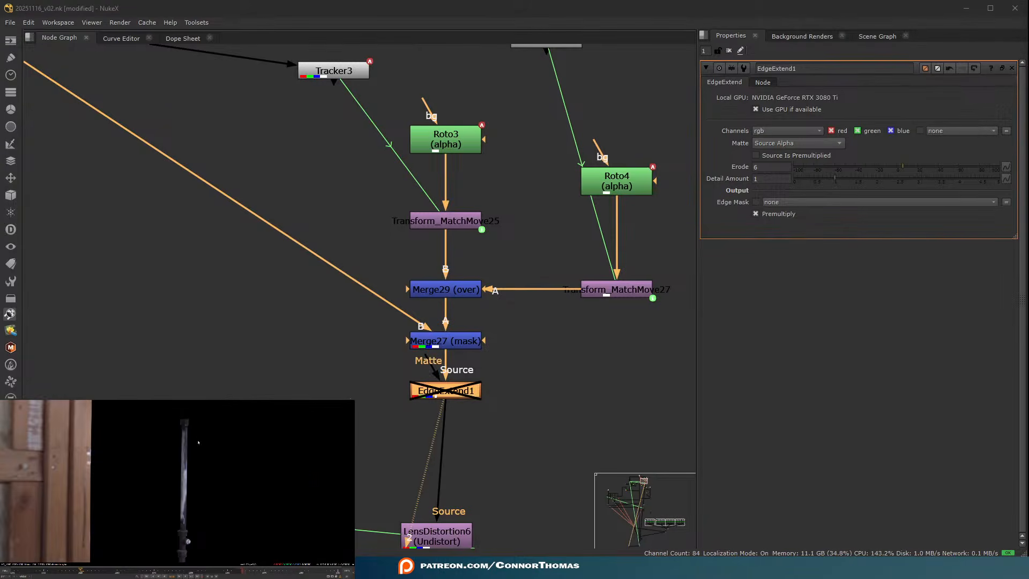
key("d")
key("d")
key("d")
key("d")
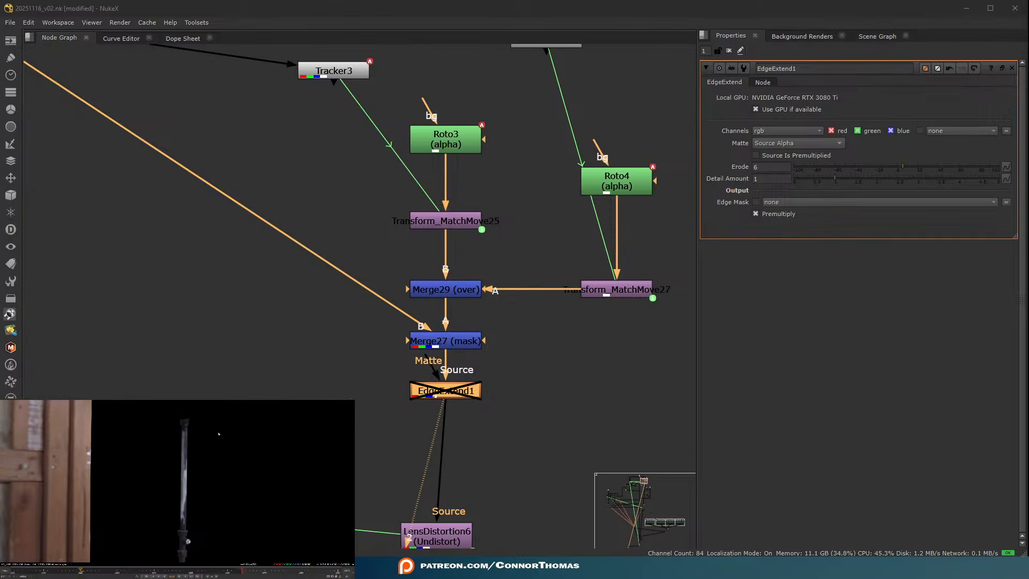
- Re-enable EdgeExtend1 and move it from above LensDistortion6 to directly after it
key("d")
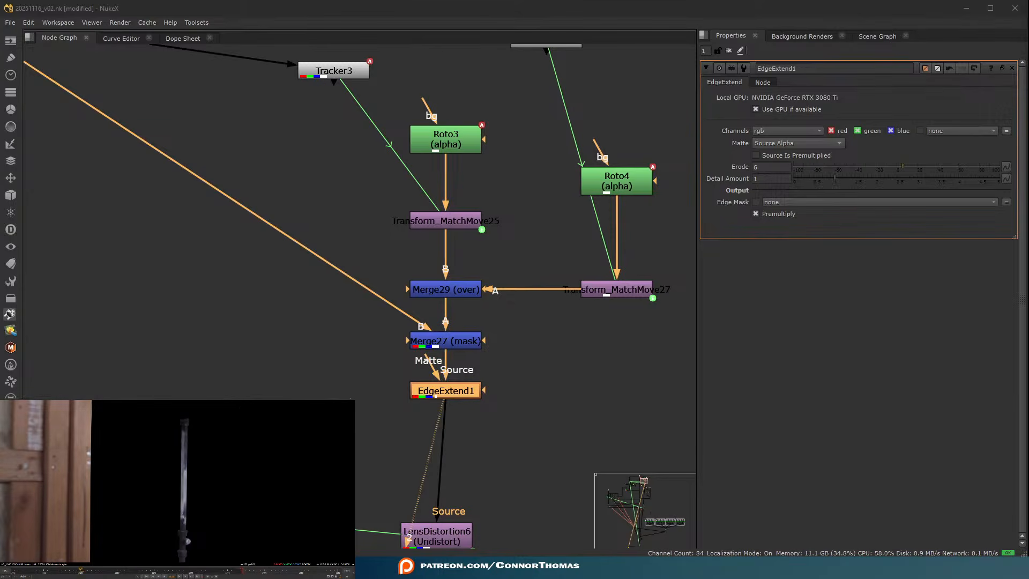
left_click_drag(456, 393, 455, 427)
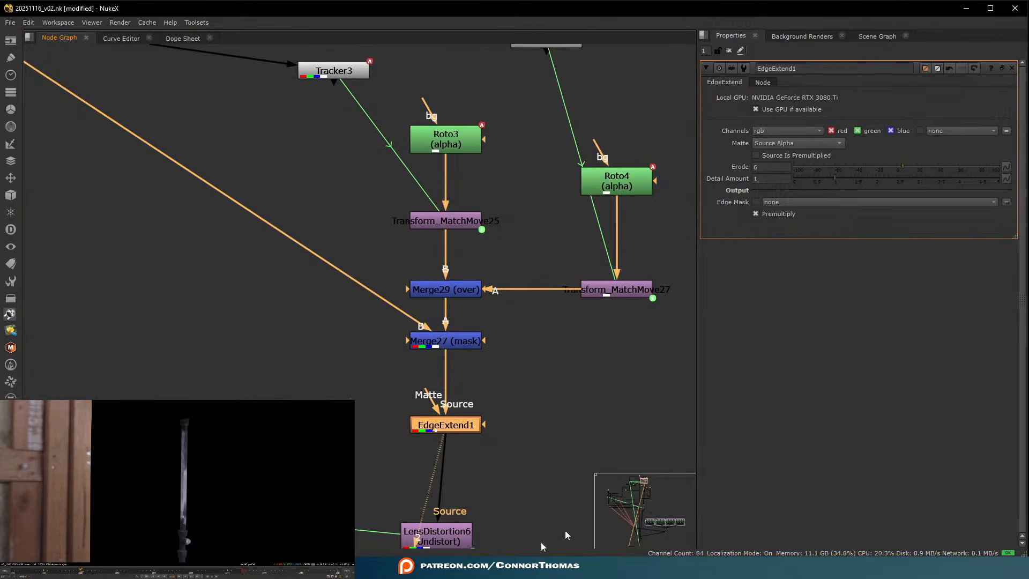
middle_click_drag(546, 387, 586, 180)
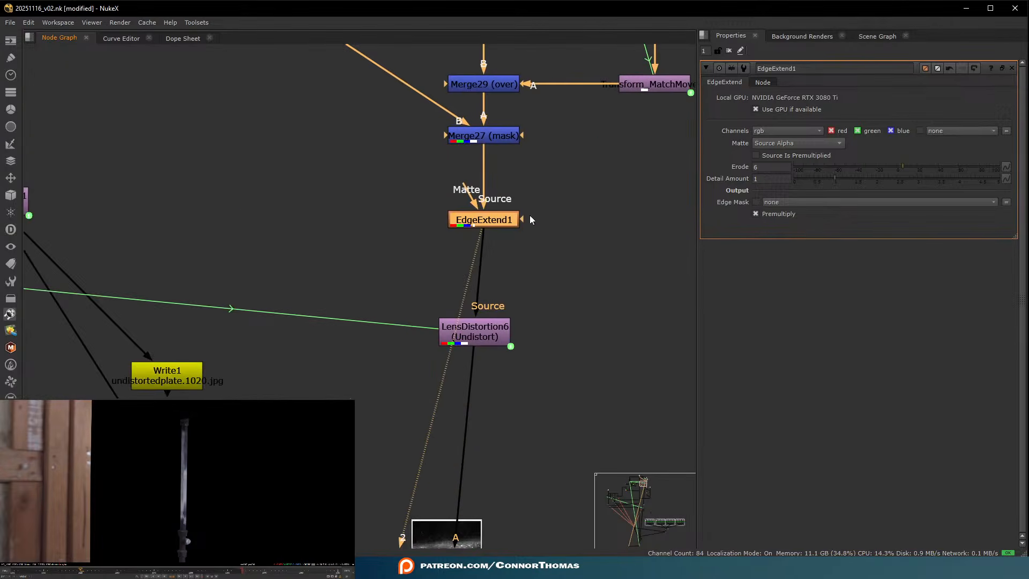
left_click_drag(487, 221, 493, 400)
scroll(547, 349, "down", 2)
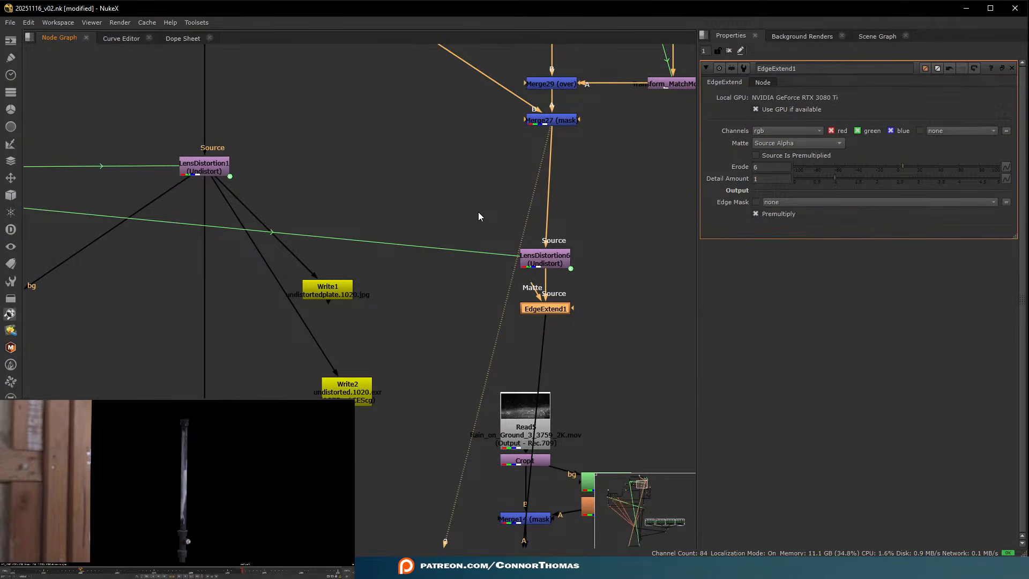
- Locate Cryptomatte2 in the creature branch of the node graph and view its output
scroll(488, 298, "down", 3)
middle_click_drag(488, 298, 537, 248)
middle_click_drag(161, 371, 382, 189)
middle_click_drag(655, 164, 547, 333)
middle_click_drag(315, 416, 695, 219)
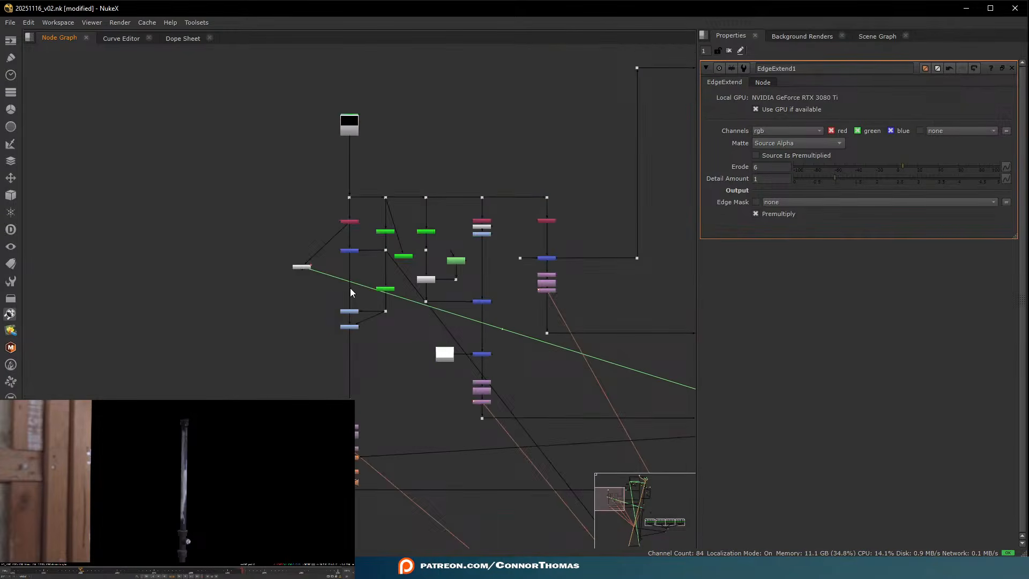
scroll(351, 292, "up", 7)
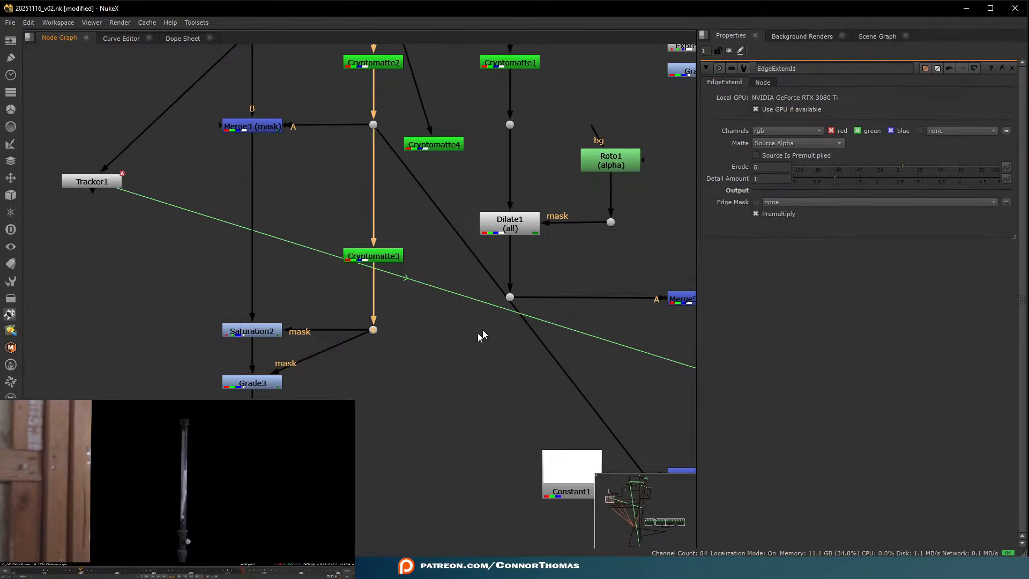
middle_click_drag(545, 247, 462, 321)
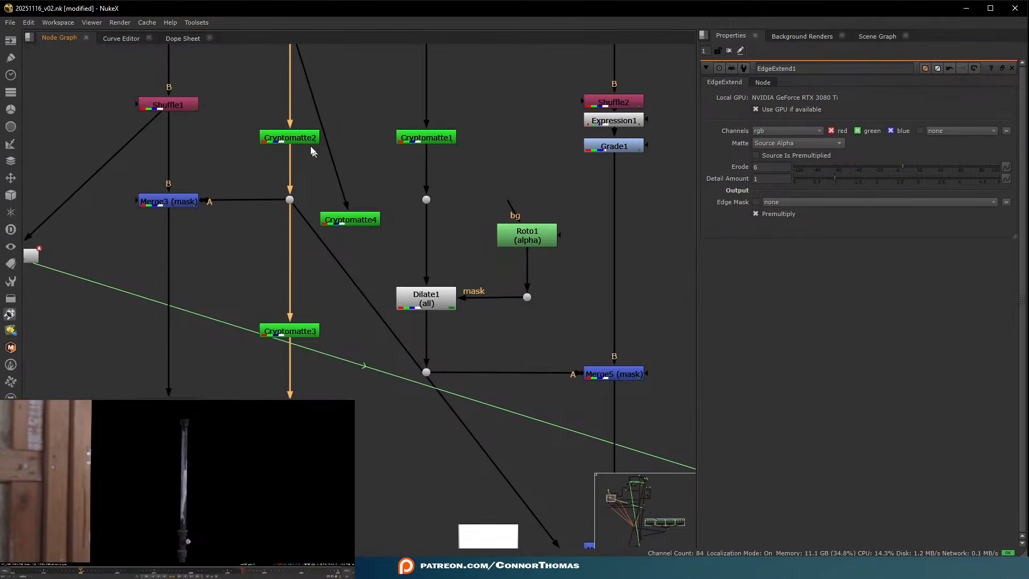
key("1")
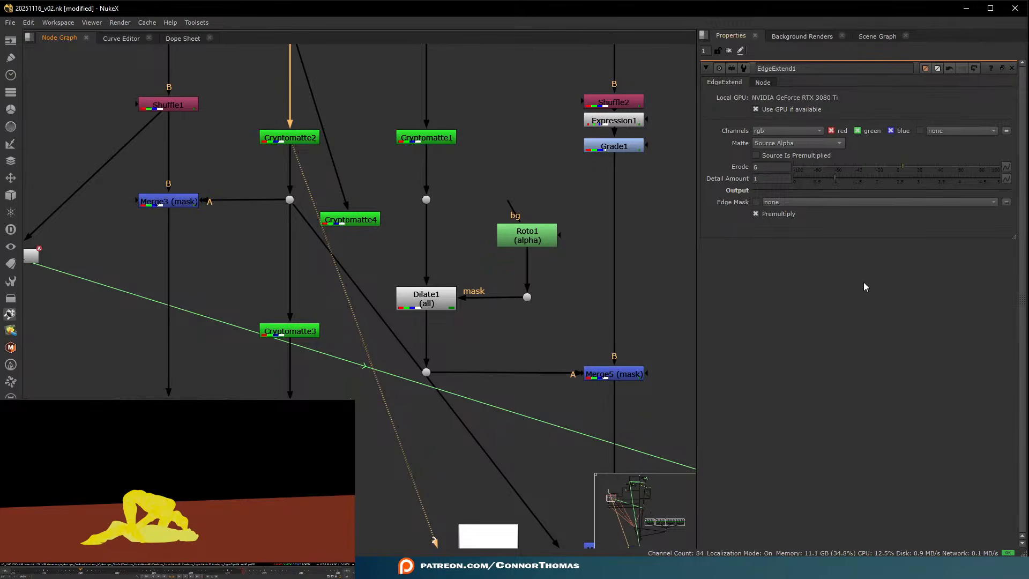
- Paste a clone of Transform2 and connect its input to the dot below Cryptomatte2
scroll(601, 313, "down", 10)
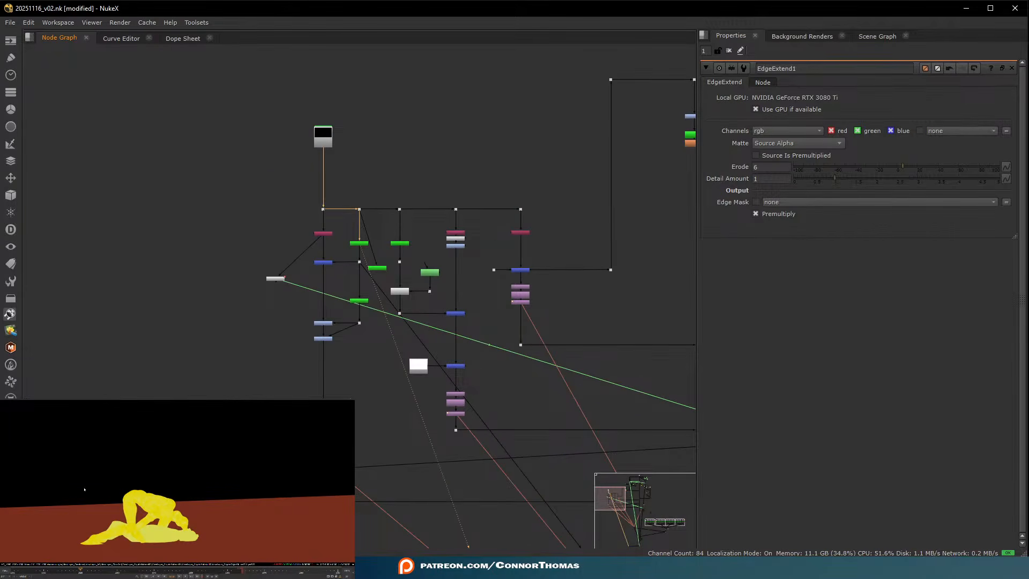
scroll(400, 400, "up", 5)
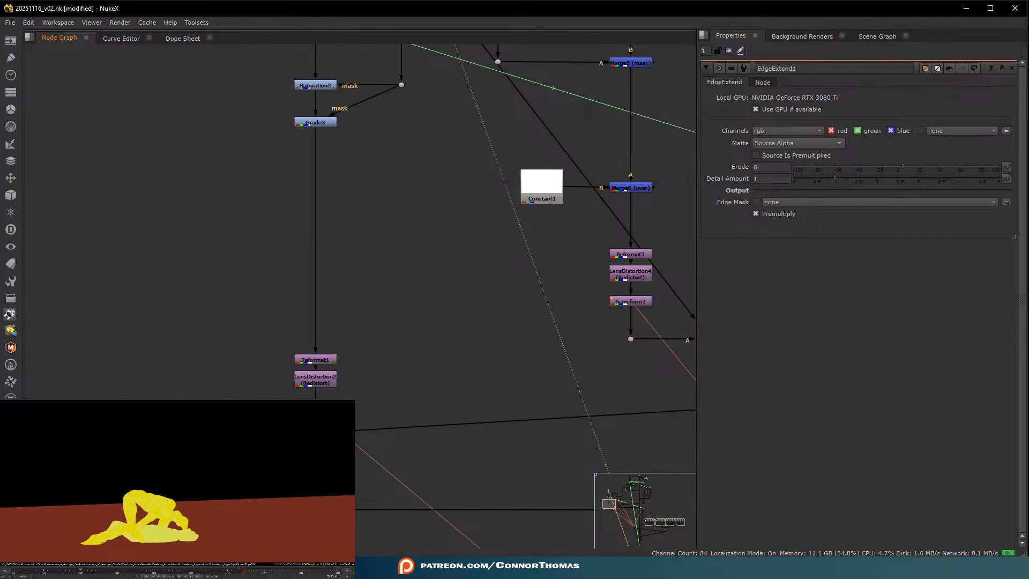
middle_click_drag(528, 288, 343, 531)
key("ctrl+v")
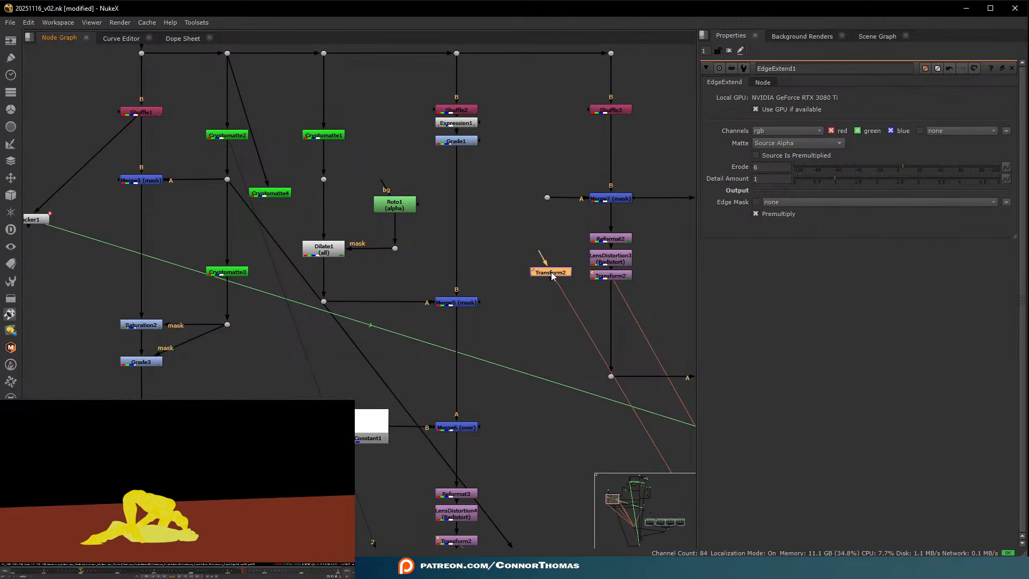
left_click_drag(533, 266, 227, 179)
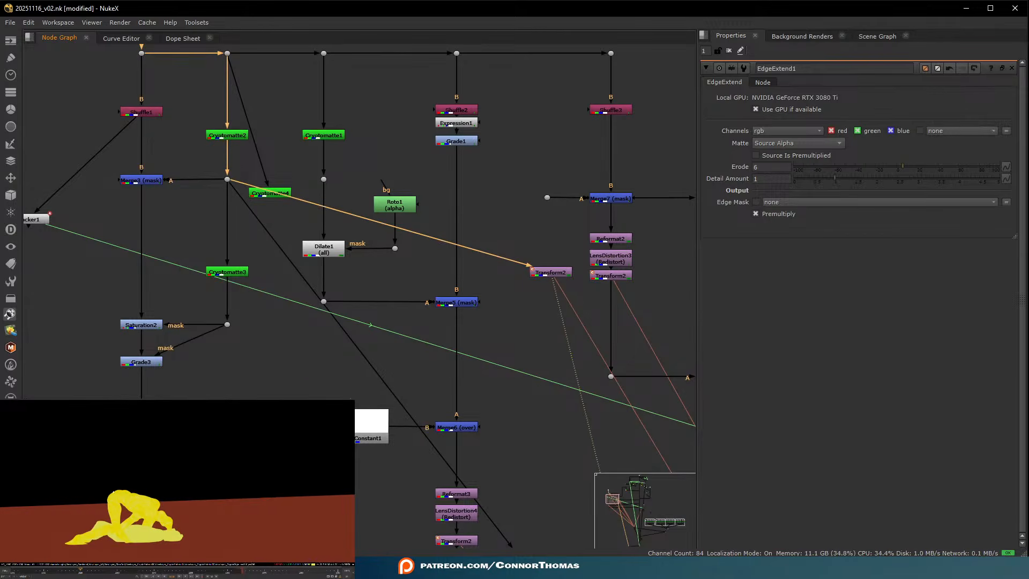
- Move the cloned Transform2 across the node graph and place it beside EdgeExtend1
scroll(349, 380, "down", 6)
left_click_drag(349, 376, 615, 125)
middle_click_drag(609, 207, 158, 444)
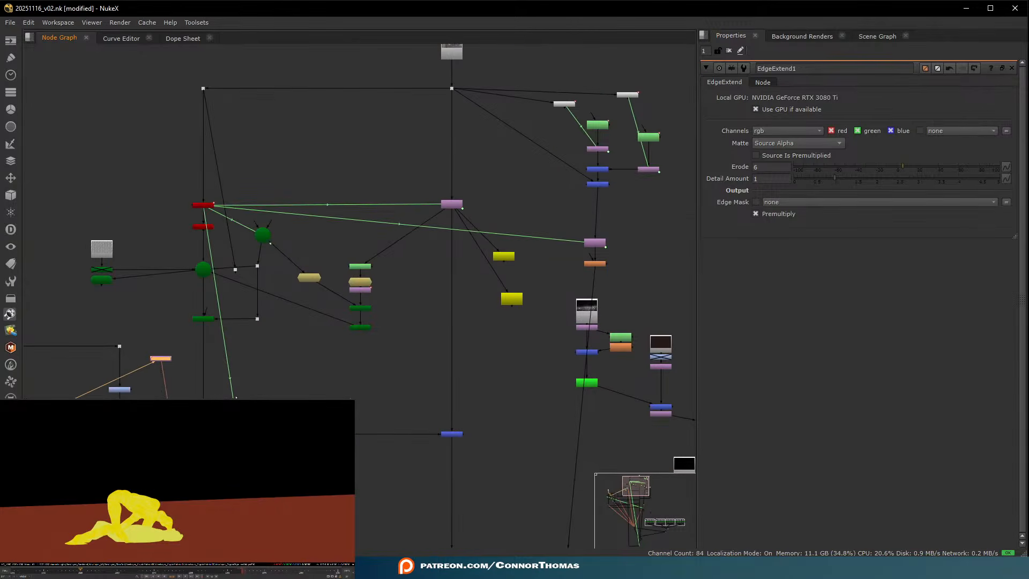
left_click_drag(164, 359, 557, 270)
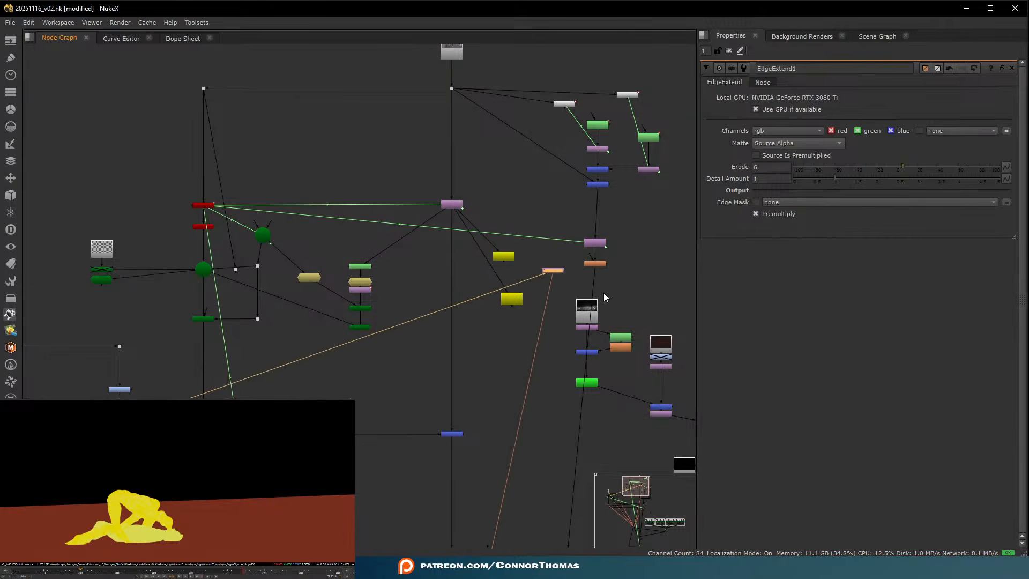
scroll(603, 292, "up", 5)
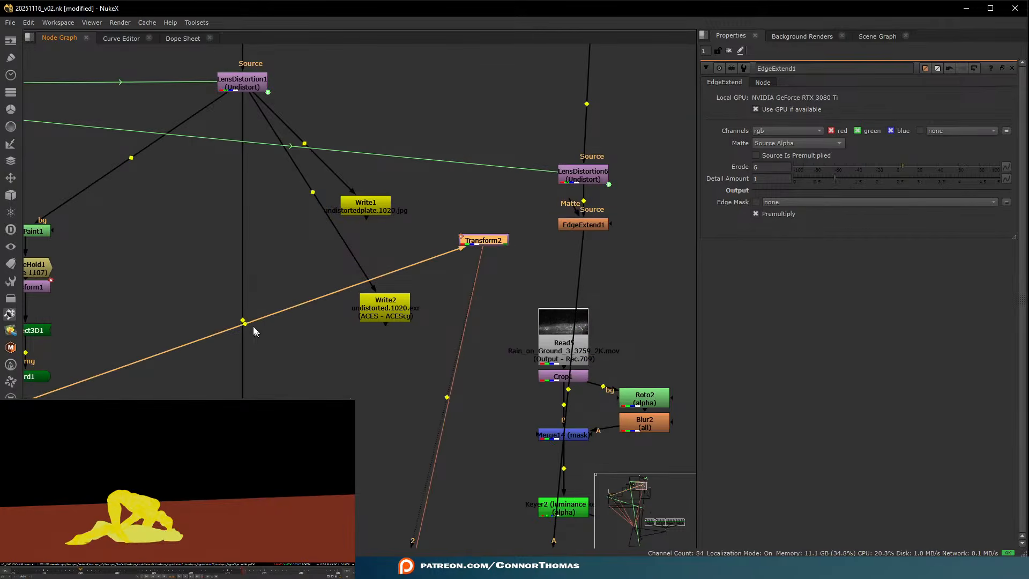
left_click_drag(251, 326, 339, 325, "ctrl")
left_click_drag(245, 323, 222, 356, "ctrl")
key("ctrl+z")
key("ctrl+z")
left_click_drag(245, 321, 359, 254, "ctrl")
key("ctrl+z")
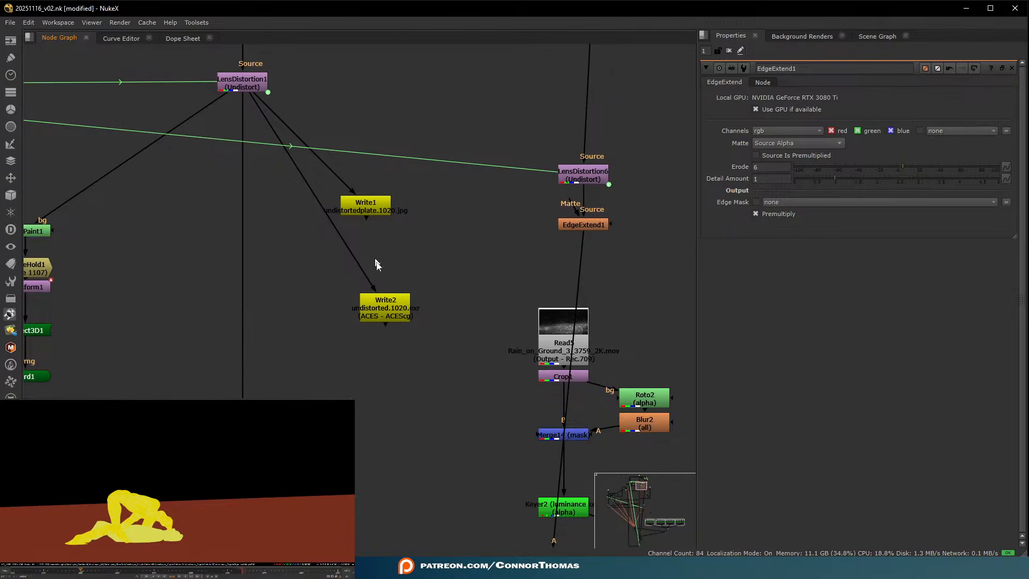
- Insert a dot directly above the cloned Transform2 on its incoming connection and hide the dot's input
scroll(495, 241, "up", 3)
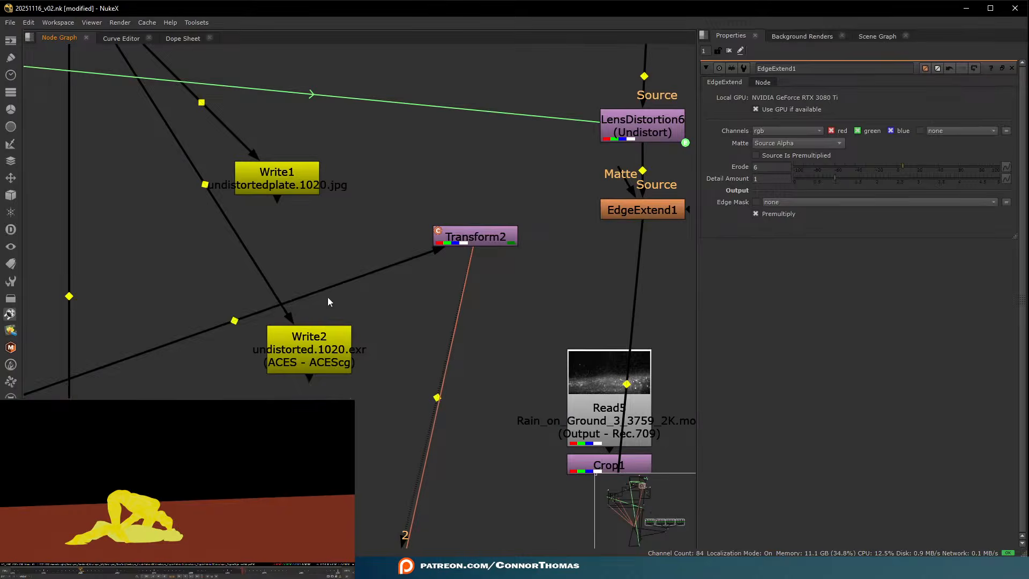
left_click_drag(233, 323, 479, 155, "ctrl")
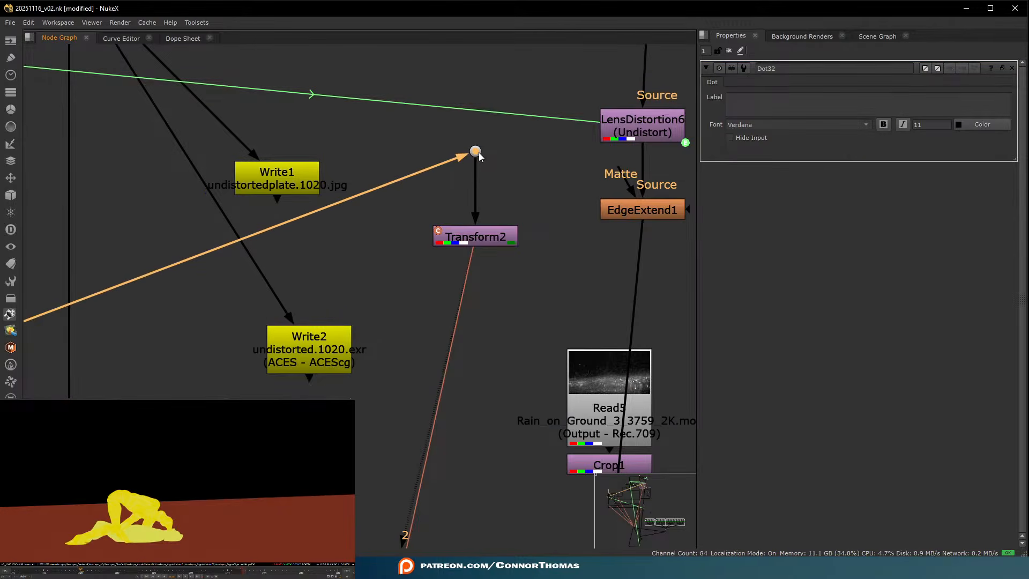
left_click(756, 139)
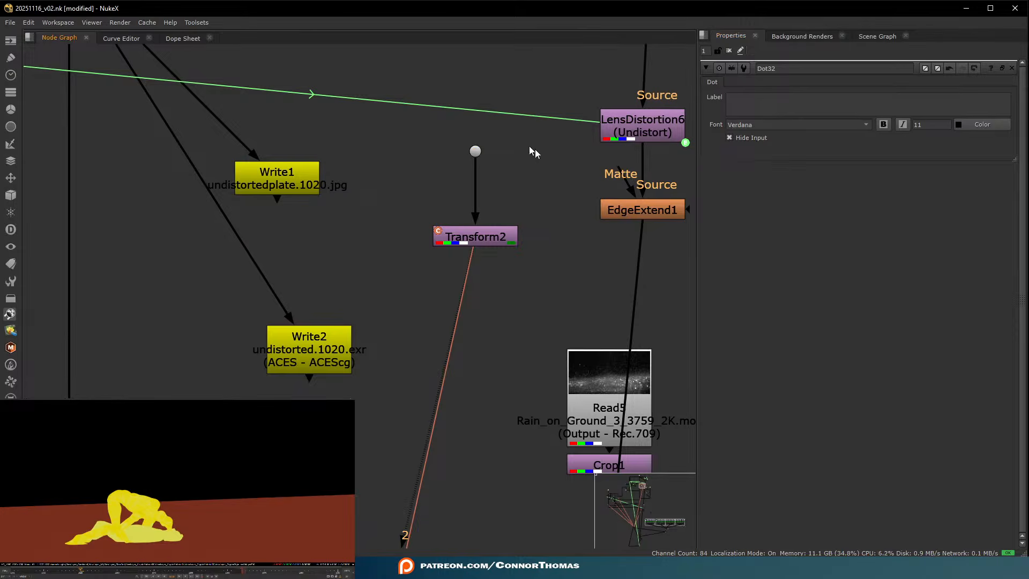
- Align the cloned Transform2 with EdgeExtend1, connect it to EdgeExtend1's mask input, and view the full composite
scroll(405, 214, "down", 3)
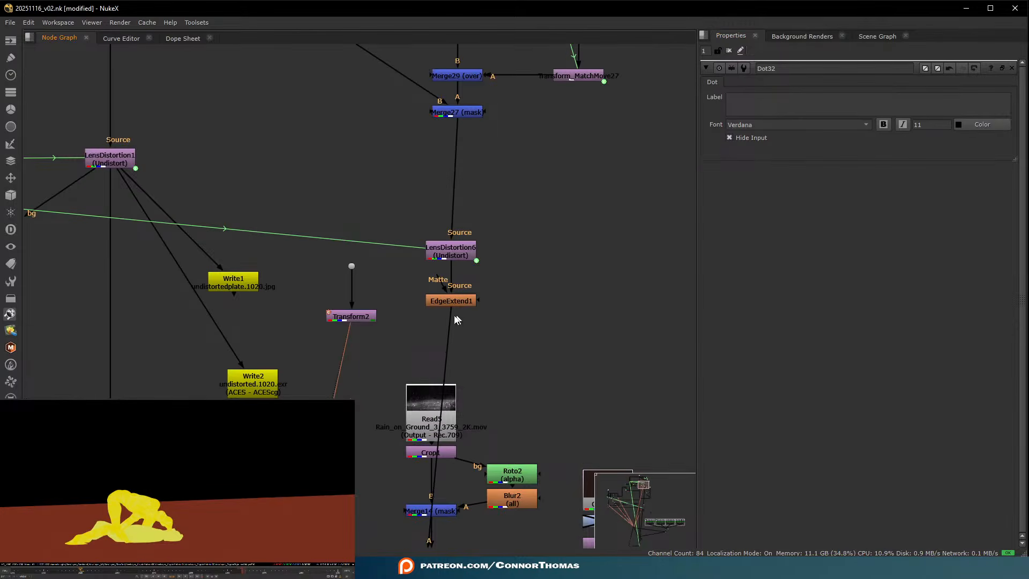
left_click_drag(354, 316, 354, 300)
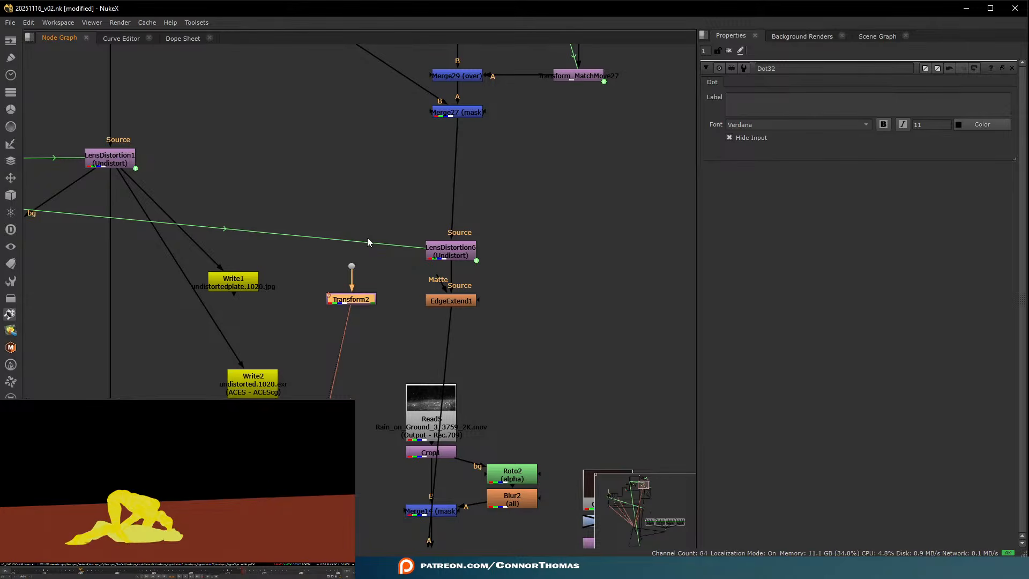
left_click_drag(475, 303, 367, 304)
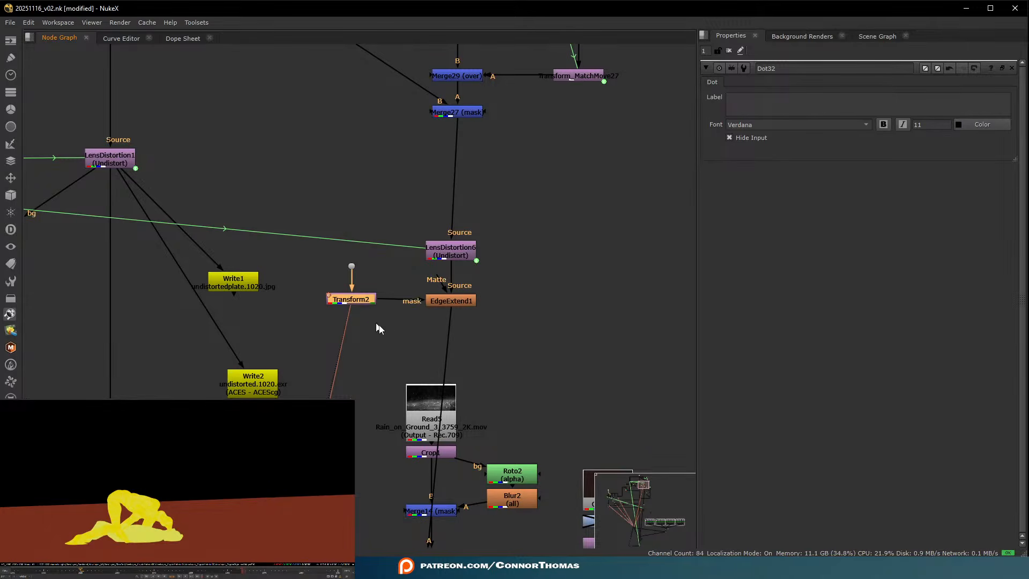
left_click(532, 311)
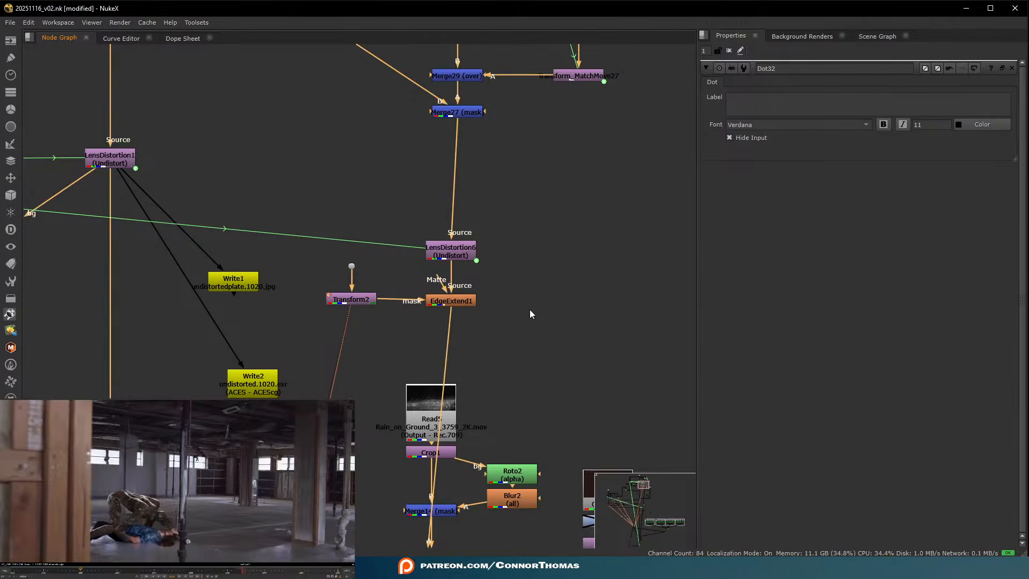
- Disconnect EdgeExtend1's mask input and examine the pipe and wooden post edges in the composite
left_click(462, 305)
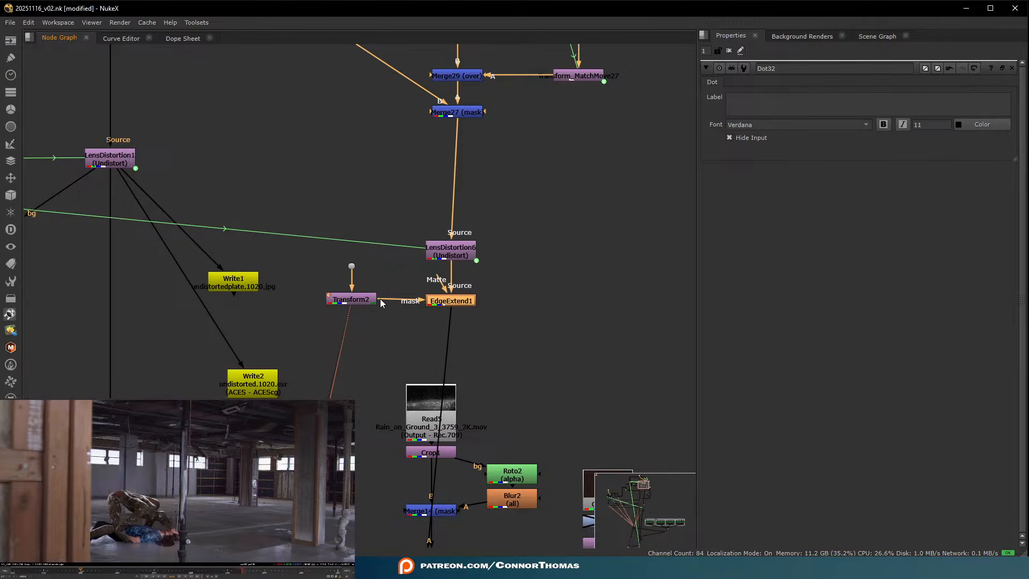
left_click_drag(381, 299, 399, 263)
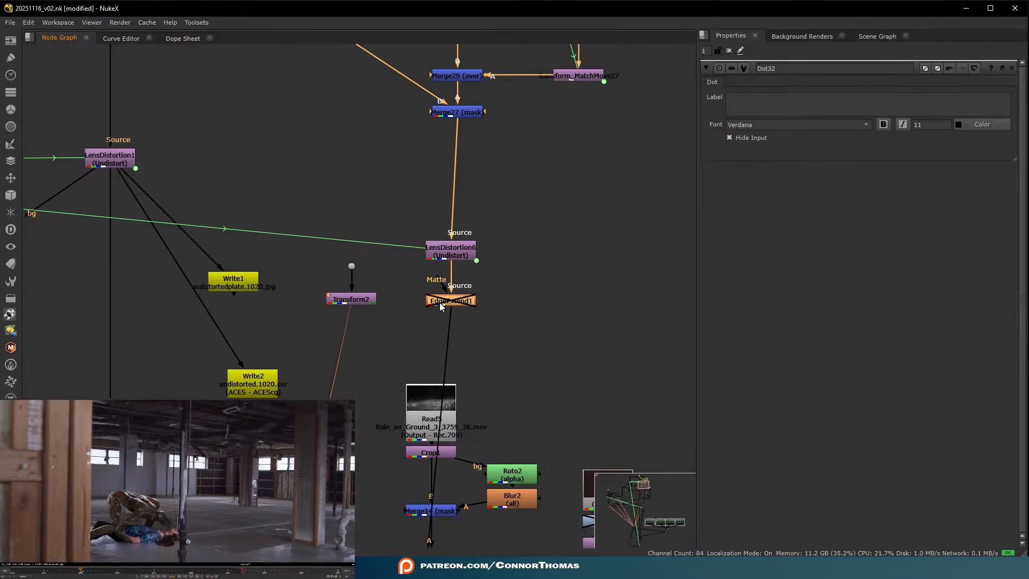
scroll(190, 419, "up", 8)
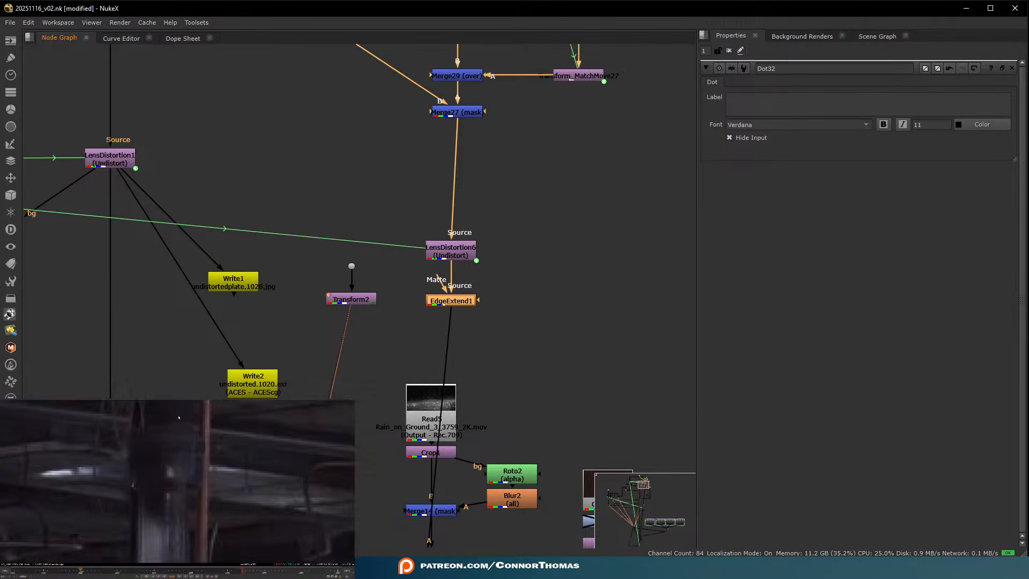
left_click(174, 419)
scroll(165, 425, "up", 3)
scroll(164, 424, "down", 8)
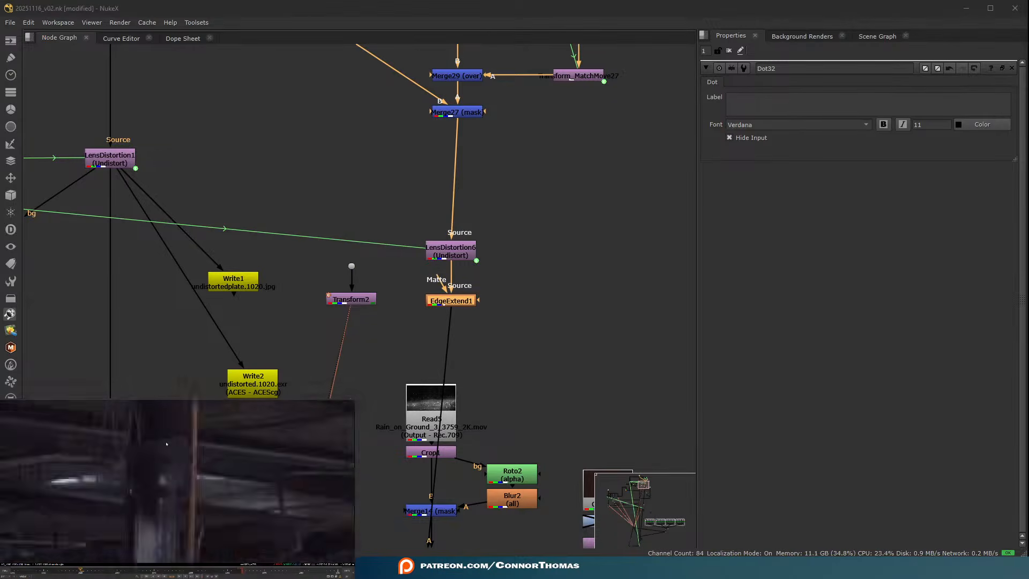
scroll(163, 518, "down", 3)
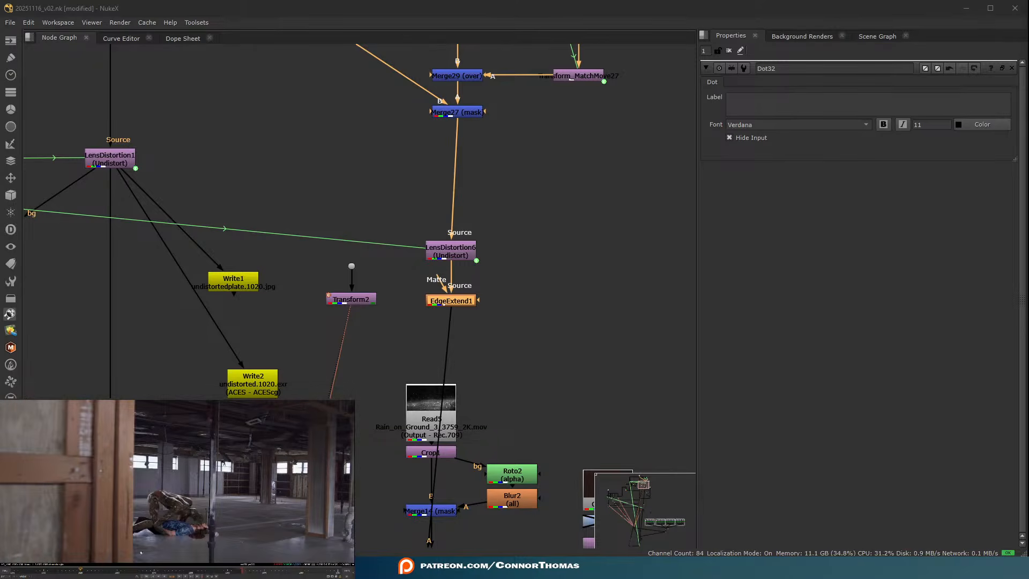
scroll(125, 498, "up", 4)
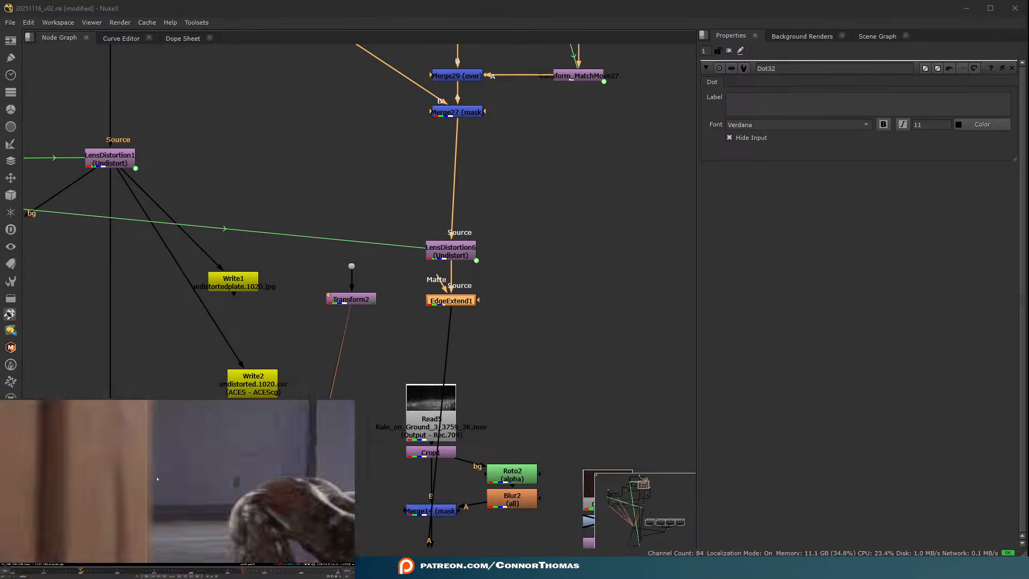
scroll(160, 484, "down", 4)
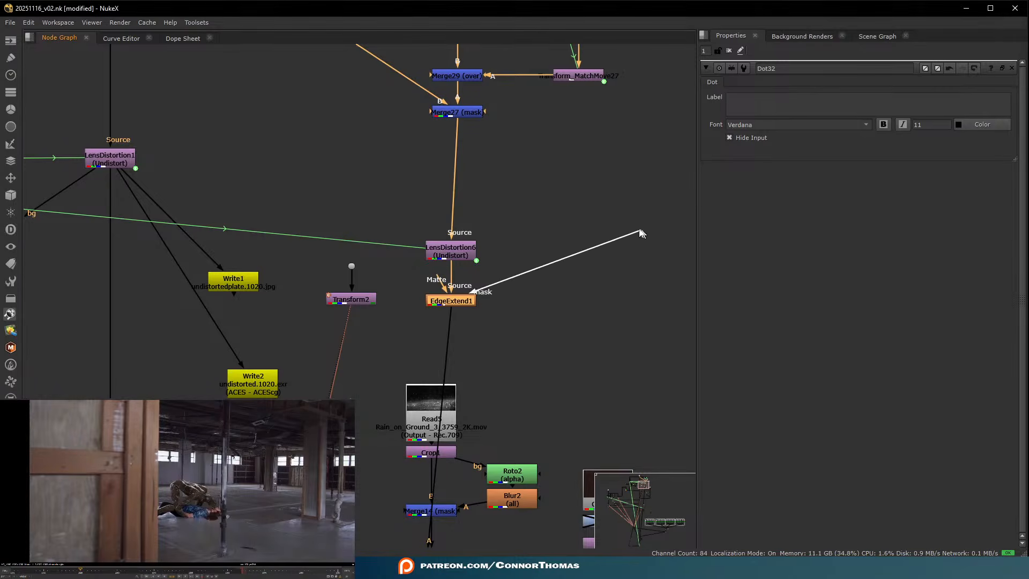
- Connect the cloned Transform2 to EdgeExtend1's mask input and add a Blur after EdgeExtend1 with the same mask
left_click_drag(478, 300, 343, 305)
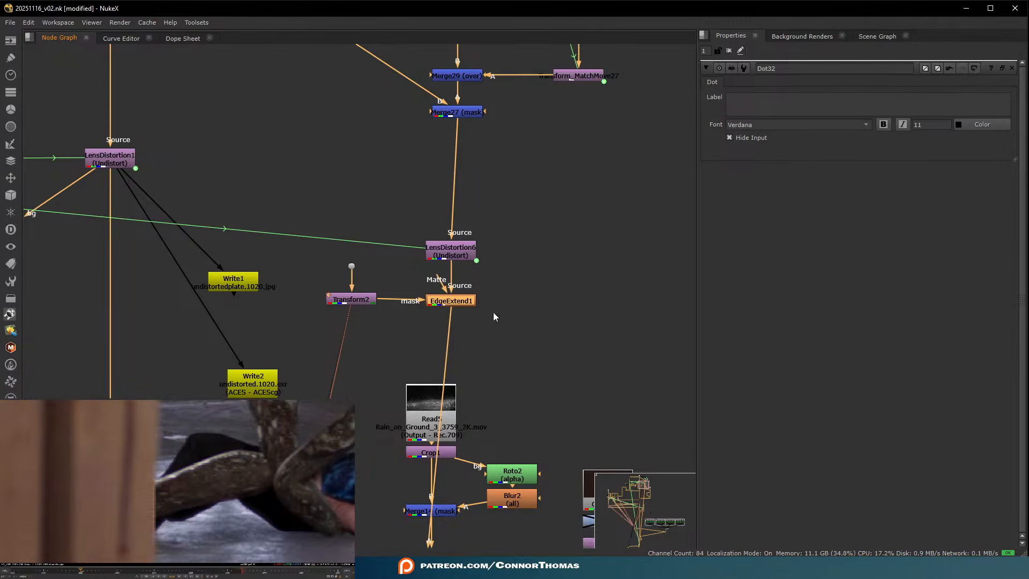
key("b")
left_click_drag(463, 318, 375, 299)
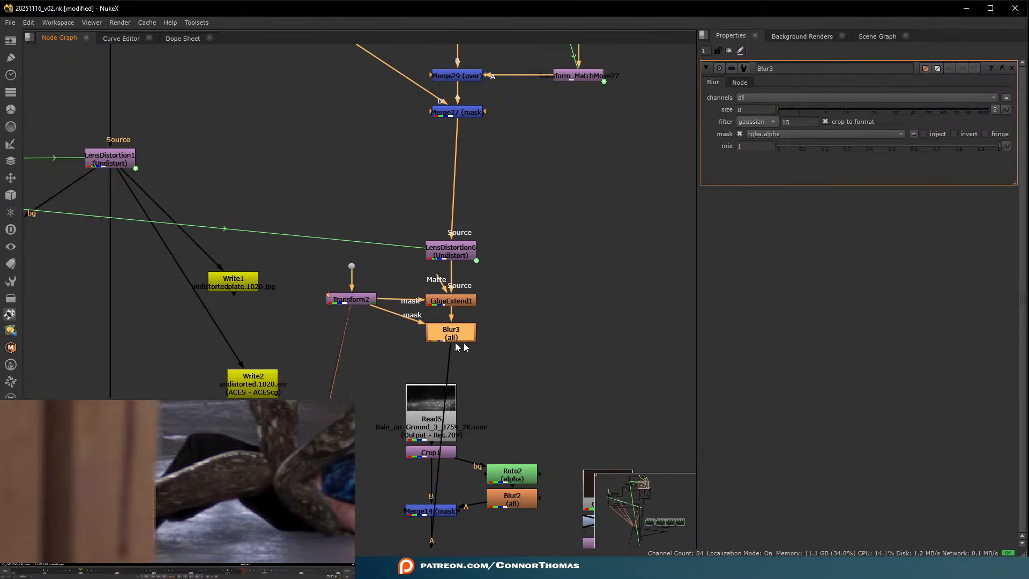
- Set the new Blur's size to 1.5 and toggle the node off and on to compare the wooden post's edge
left_click_drag(779, 111, 803, 115)
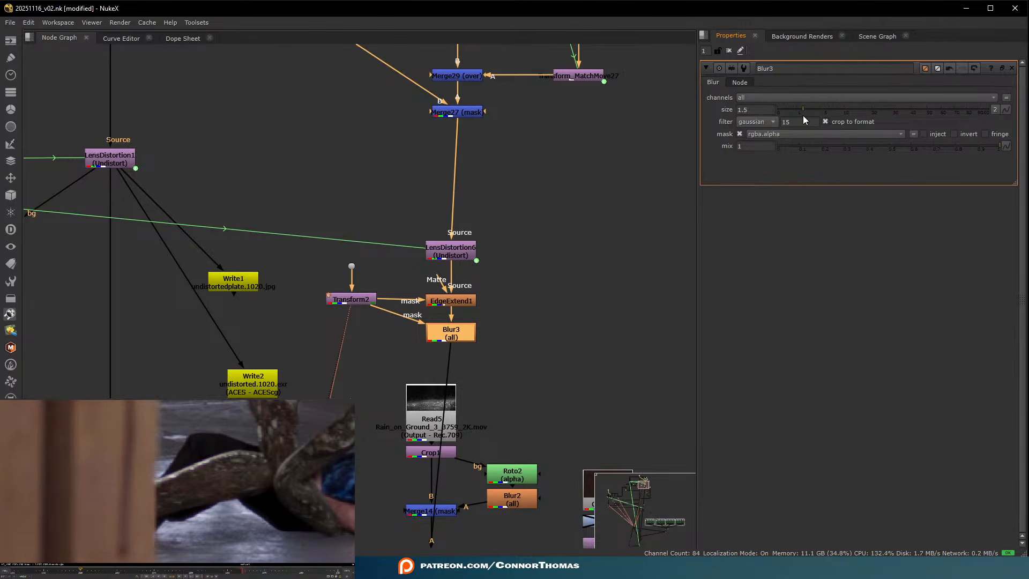
key("d")
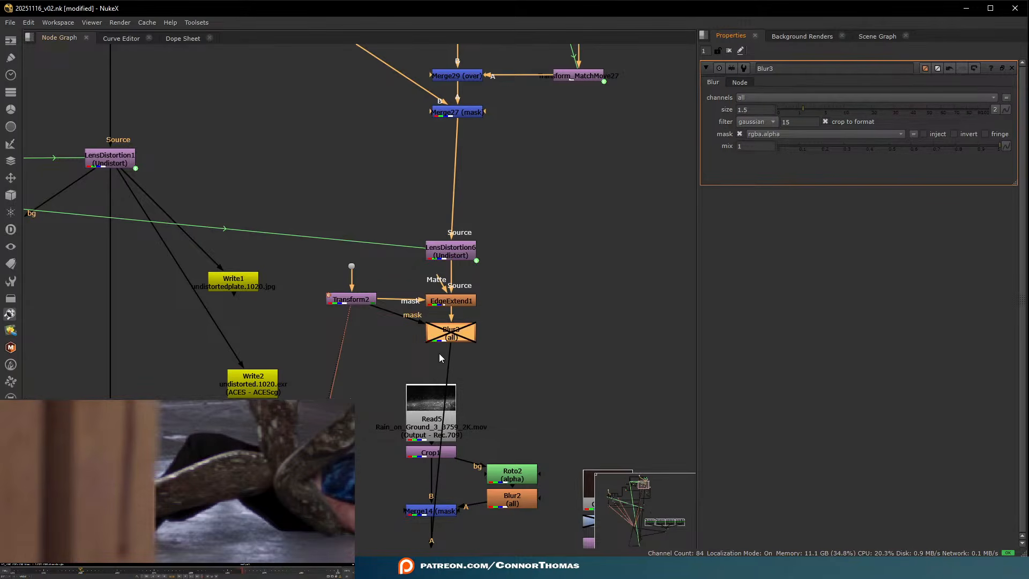
key("d")
scroll(135, 515, "down", 5)
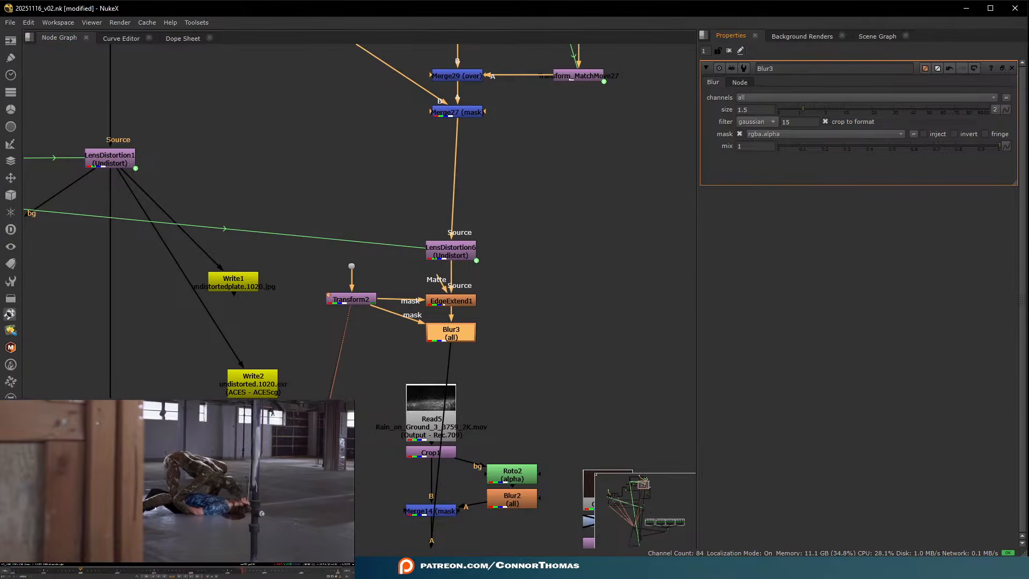
- Delete the Blur below EdgeExtend1 after checking the wooden post's edge up close
scroll(156, 513, "up", 5)
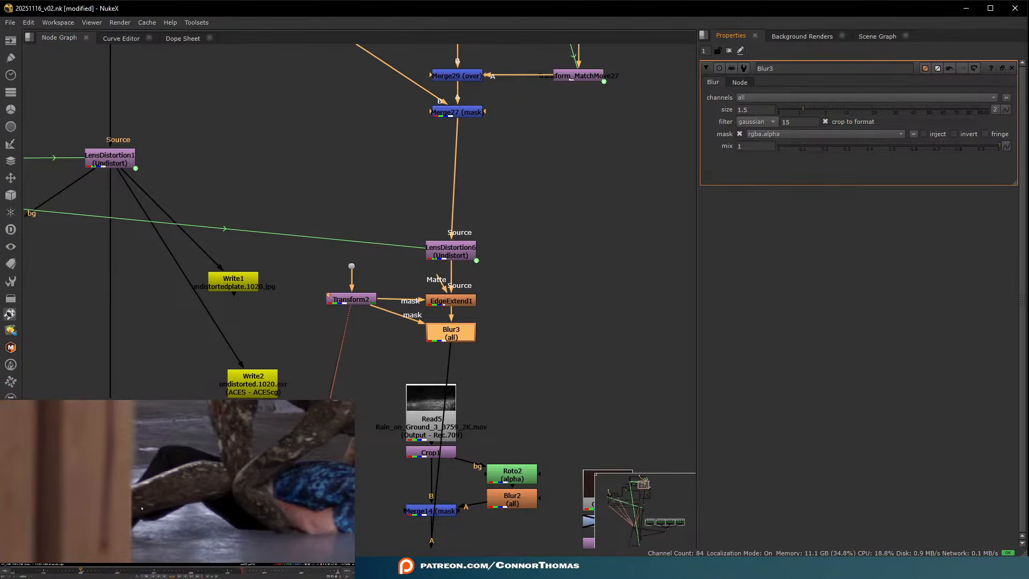
key("Delete")
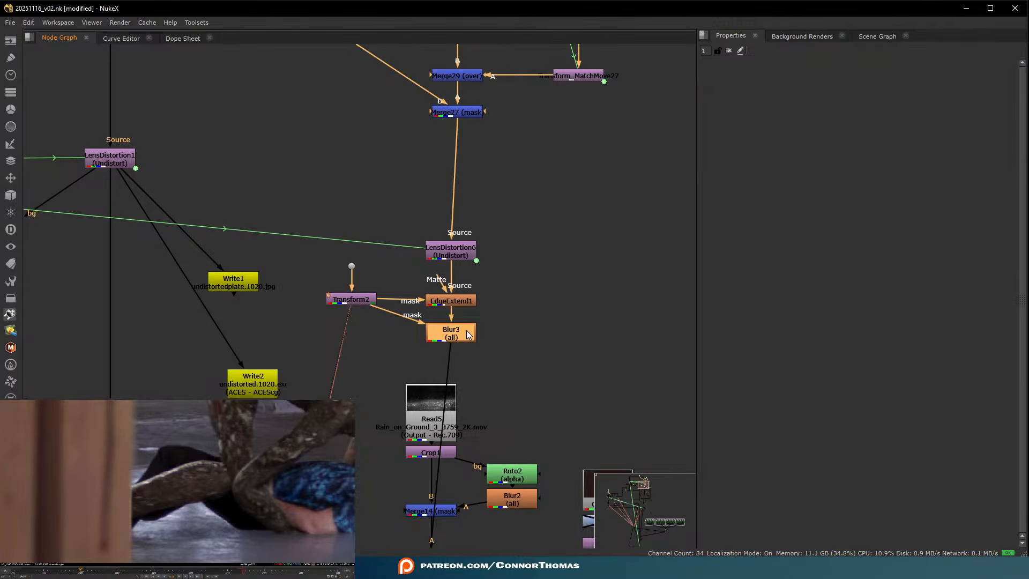
- Add an EdgeBlur after EdgeExtend1 and connect its mask input to Transform2
key("Tab")
type("edge")
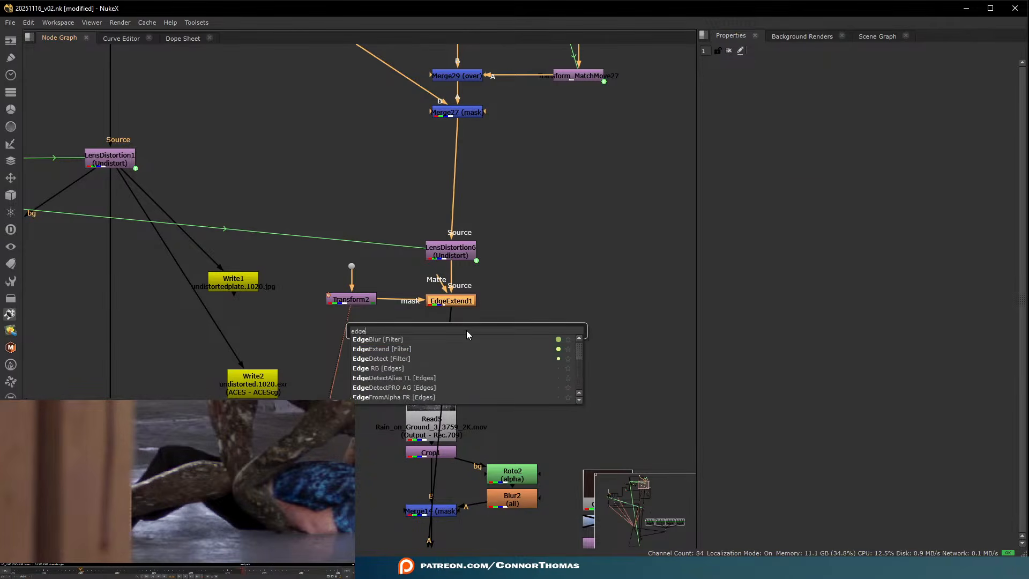
key("Down")
key("Return")
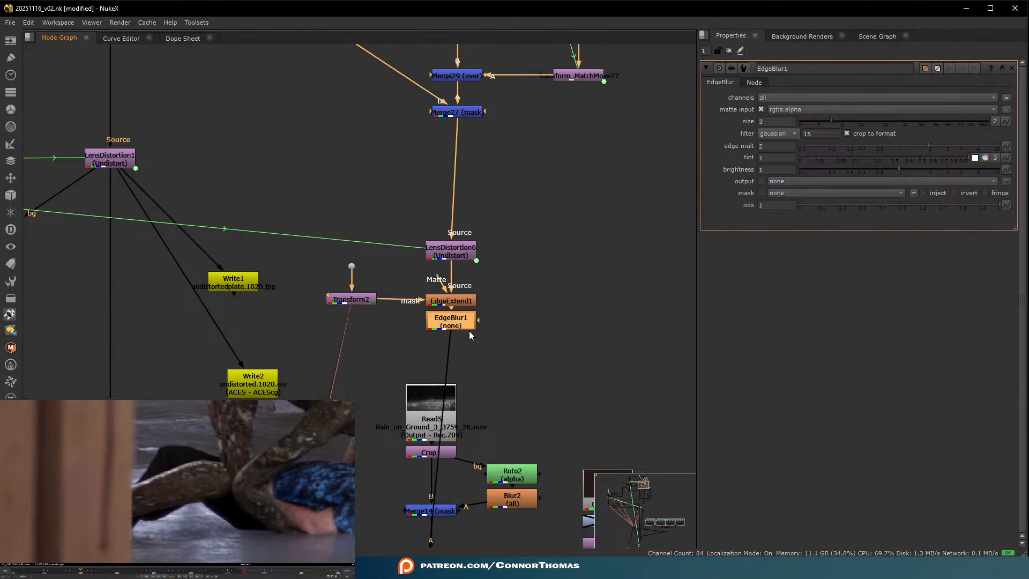
left_click_drag(461, 331, 367, 299)
left_click_drag(467, 366, 465, 363)
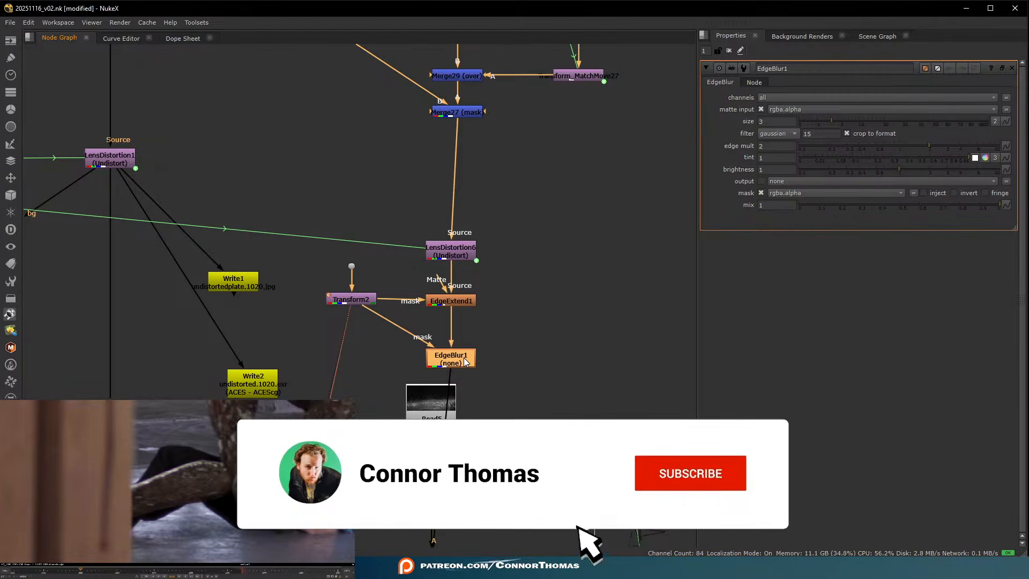
- Toggle the EdgeBlur off and on to compare the post's edge, and set its size to 3.8
key("d")
key("d")
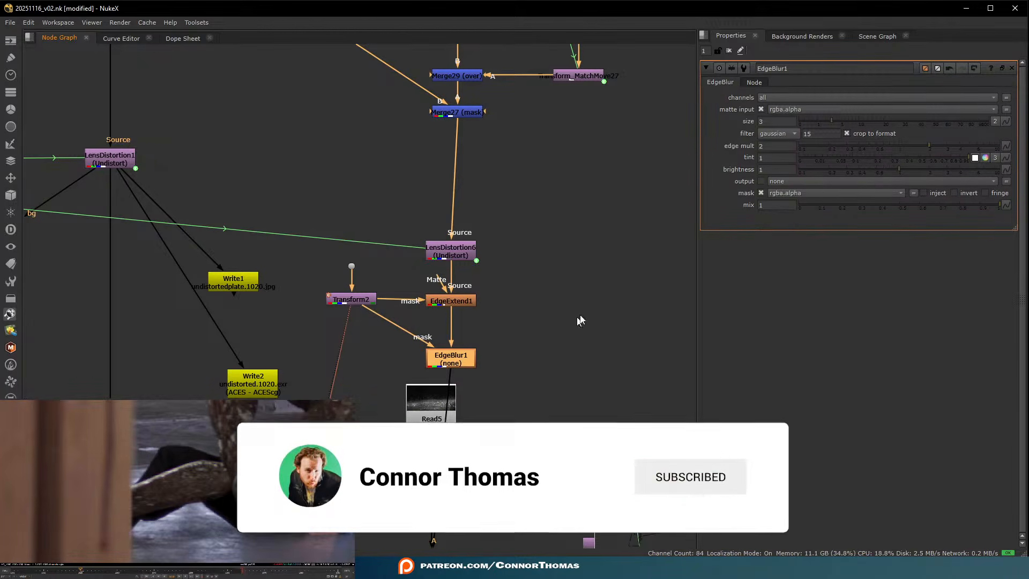
left_click(847, 121)
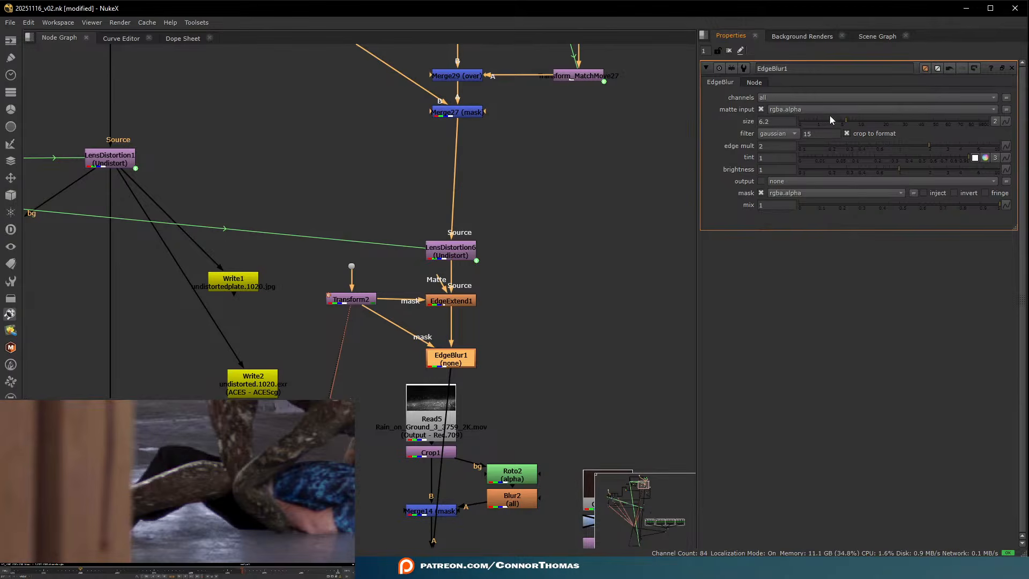
left_click_drag(838, 120, 835, 121)
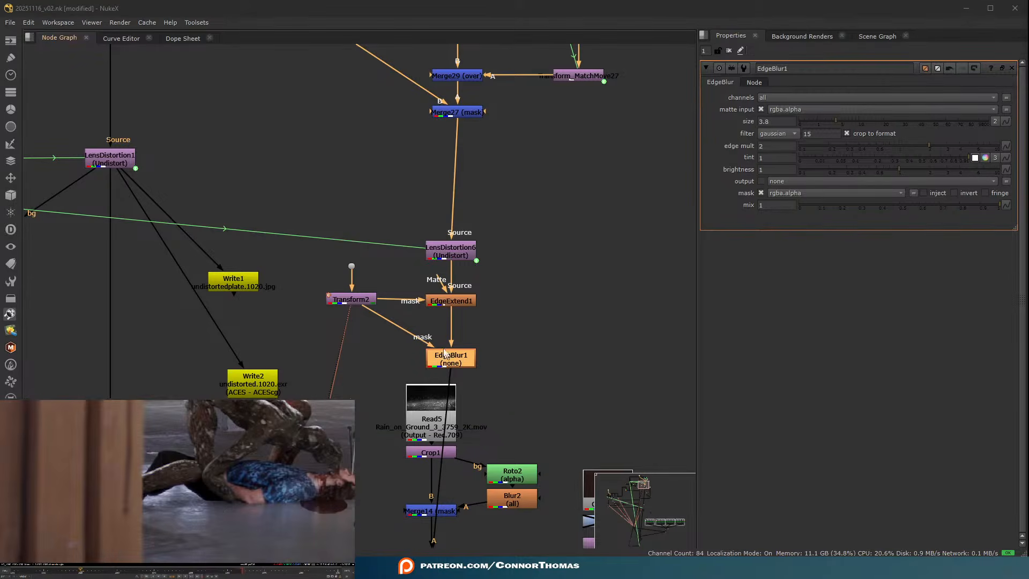
- Compare the composite with EdgeExtend1 and the EdgeBlur disabled and enabled together, and delete the EdgeBlur
left_click_drag(444, 354, 416, 362)
key("d")
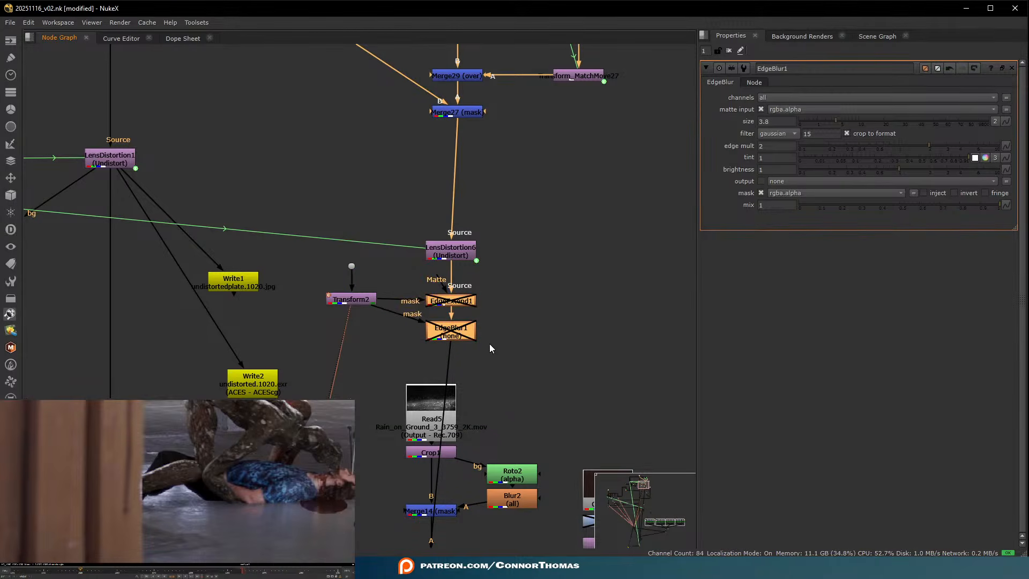
key("d")
key("d")
key("d")
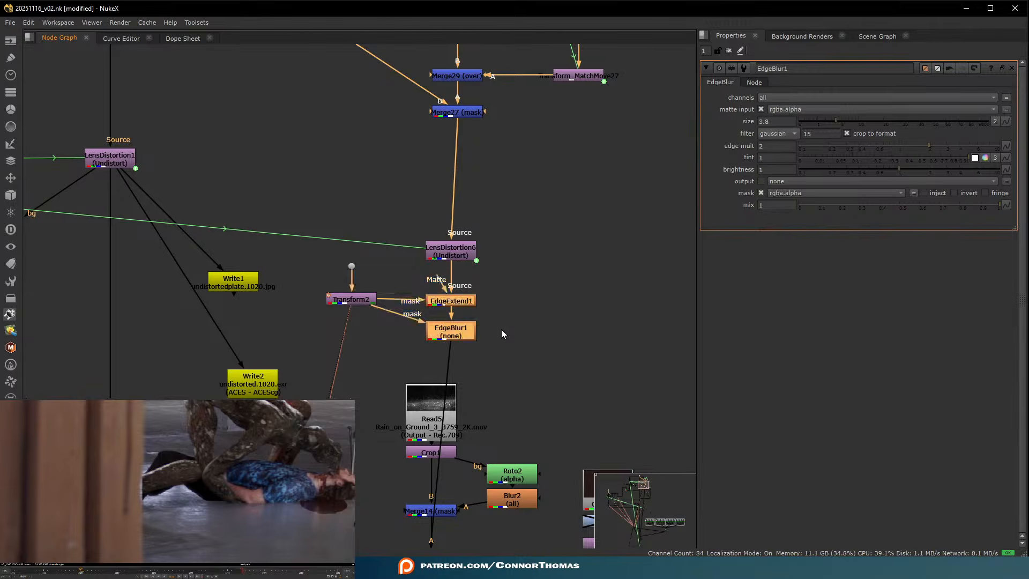
left_click(447, 331)
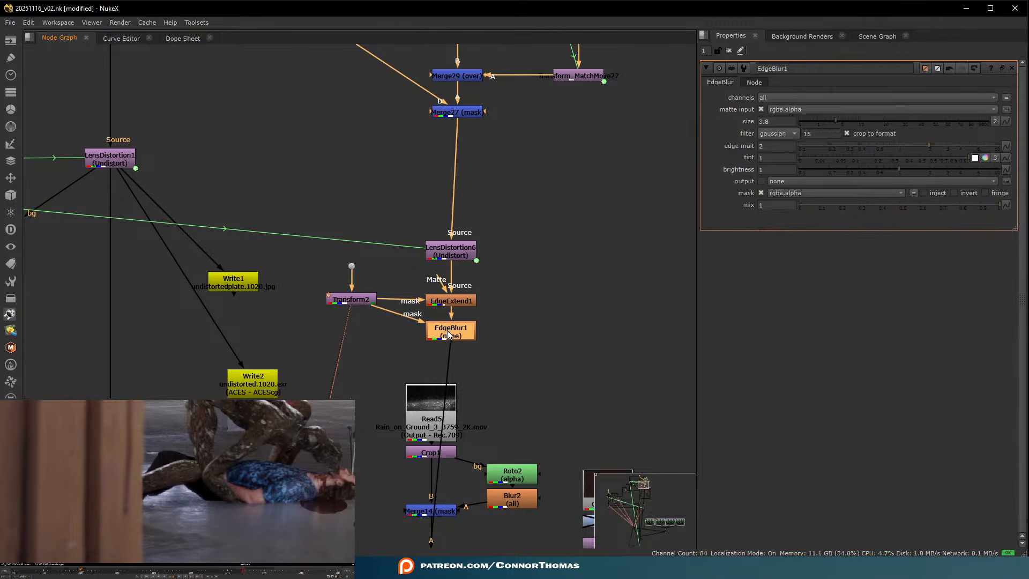
key("Delete")
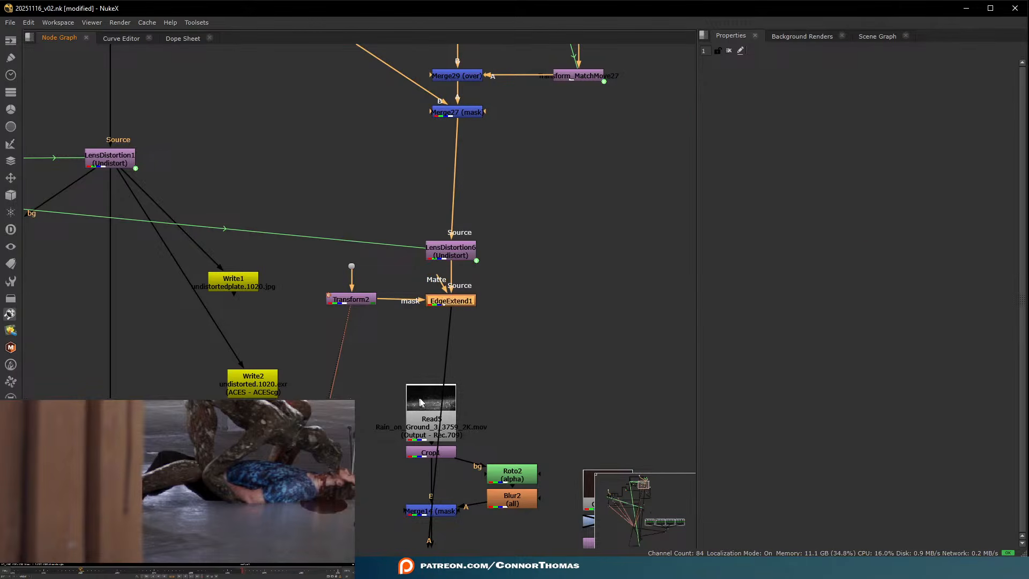
- Add a Blur with size 5 after Roto4 and toggle it to compare the post's matte edge
middle_click_drag(488, 236, 480, 353)
scroll(481, 351, "down", 3)
scroll(570, 214, "up", 5)
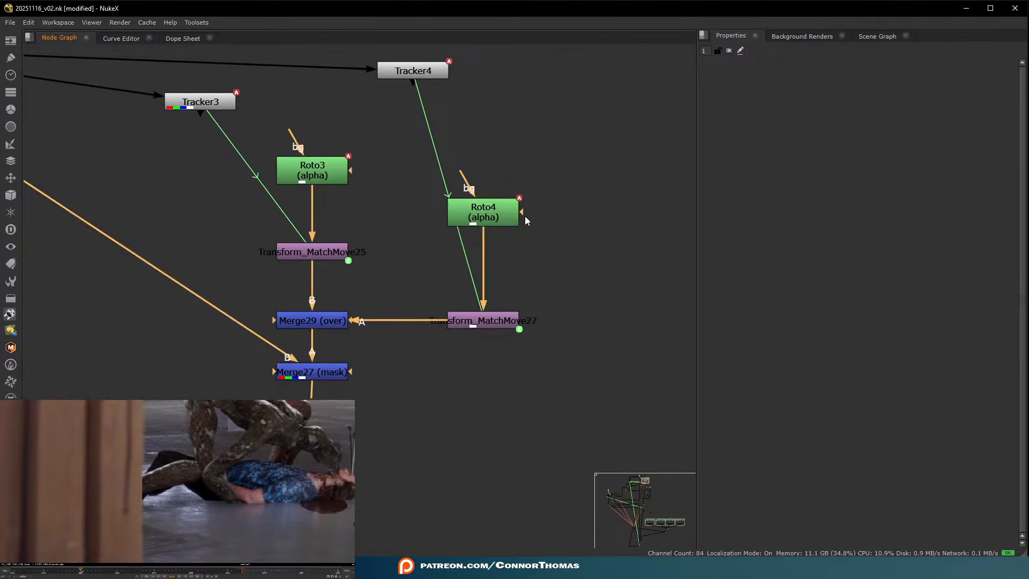
left_click(493, 216)
key("b")
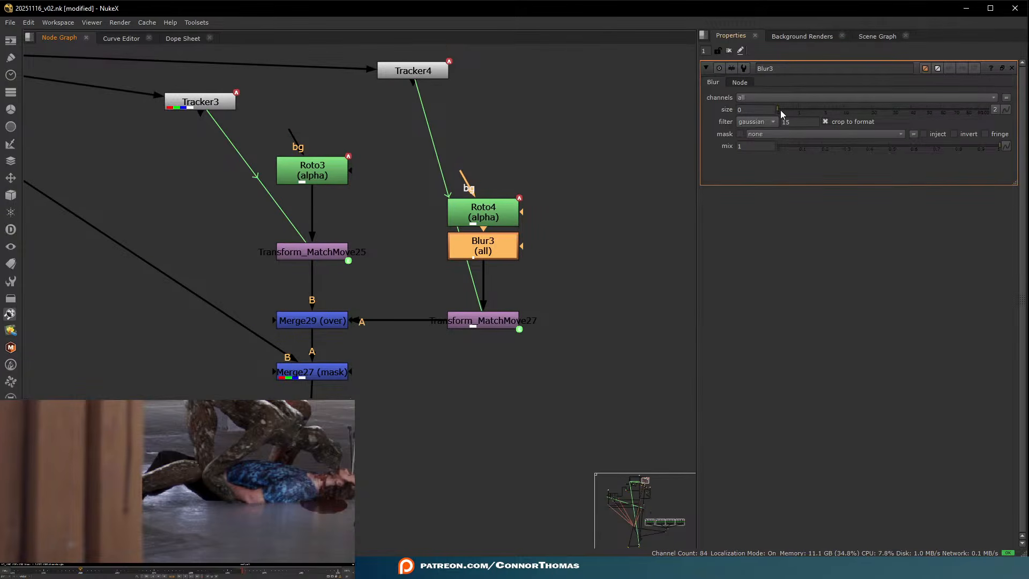
left_click(799, 109)
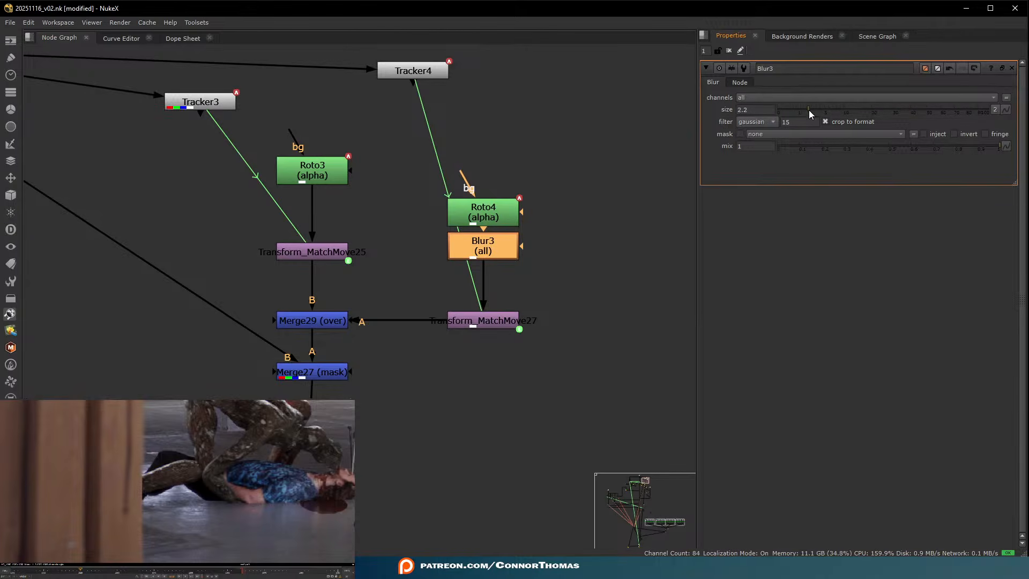
left_click(833, 110)
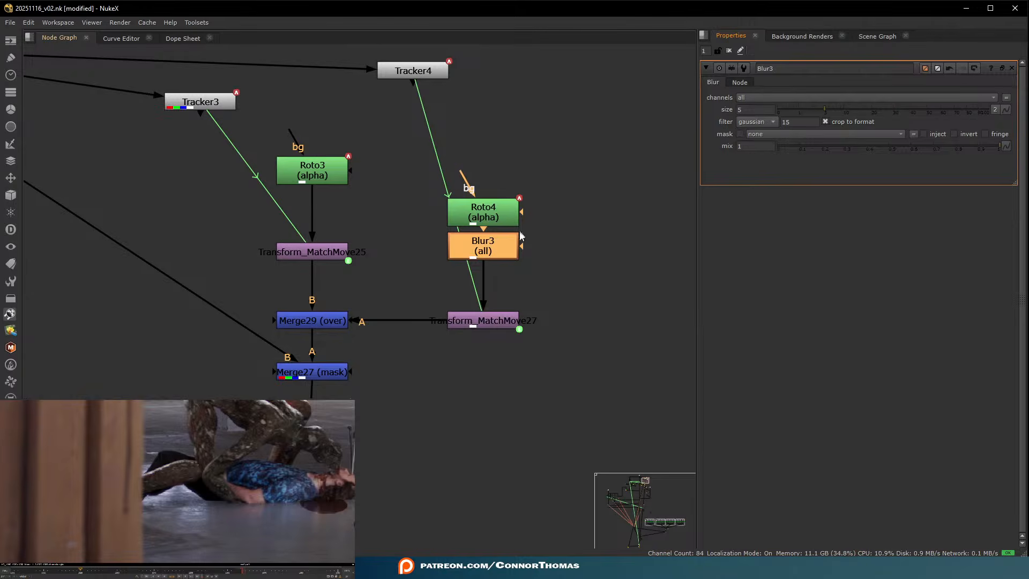
key("d")
key("d")
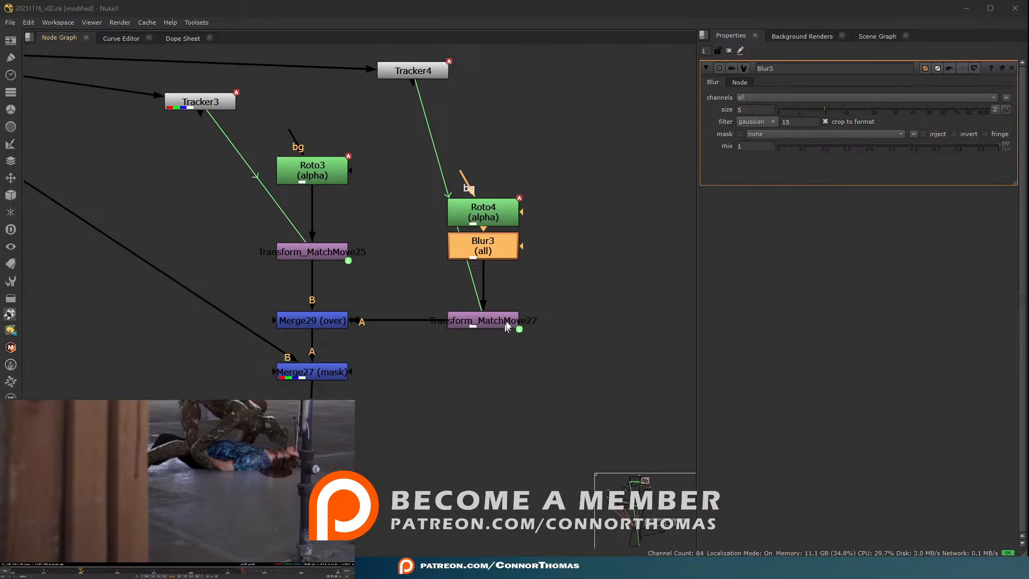
- Examine the blurred Roto4 matte on its own and review the full composite fitted to the viewer
key("2")
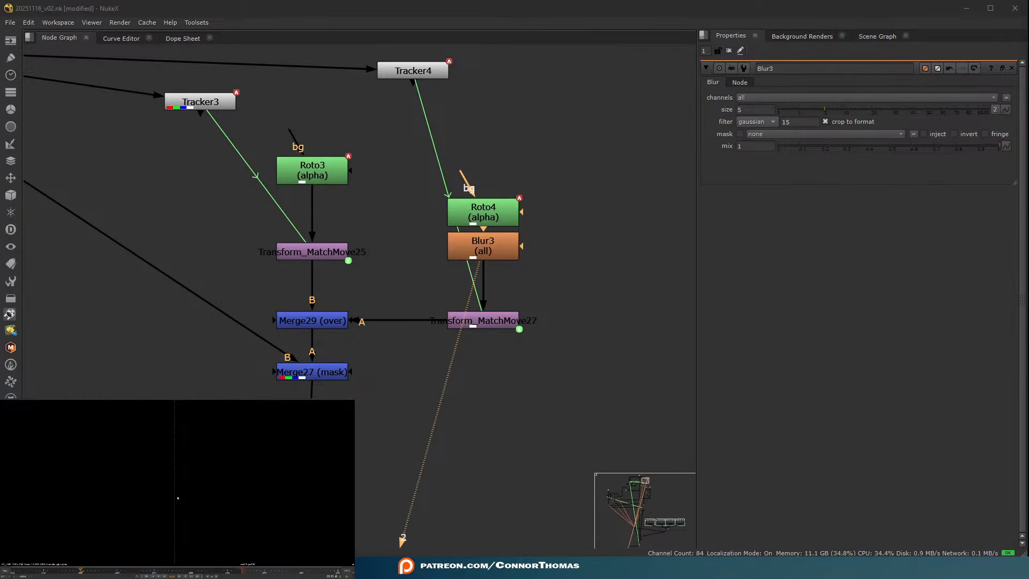
key("1")
scroll(168, 496, "down", 8)
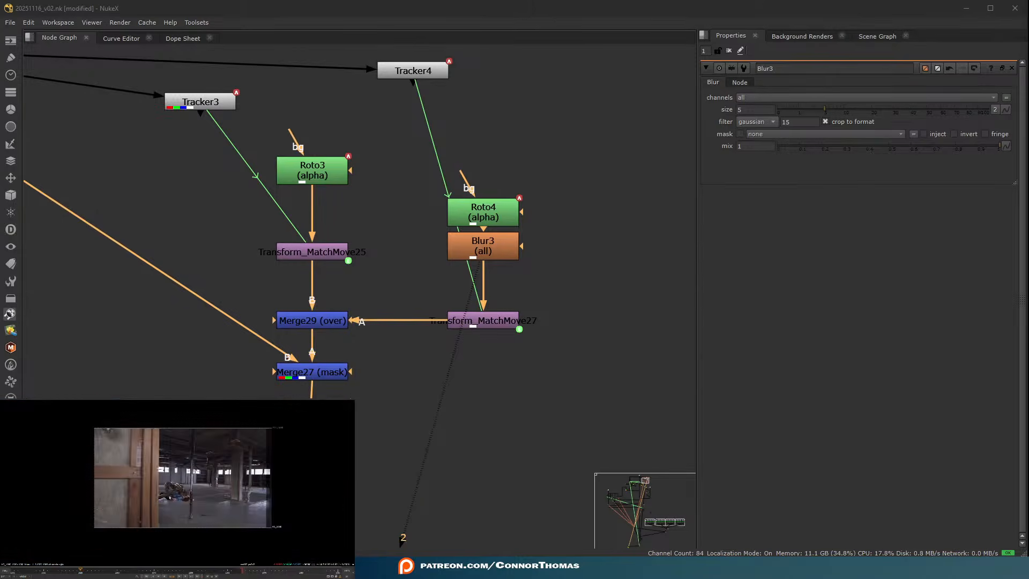
key("f")
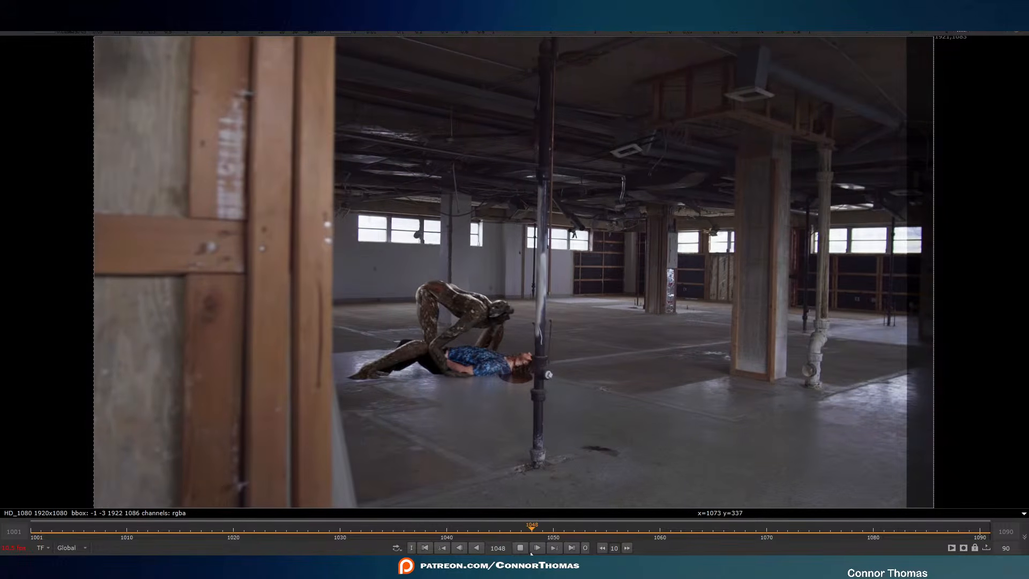
left_click(522, 547)
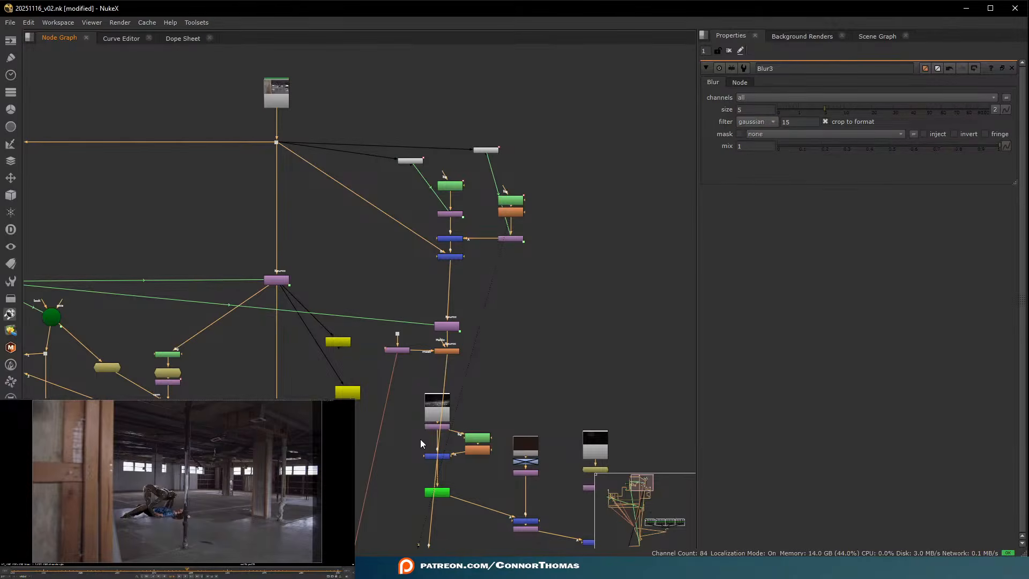
- Add a Transform after the final LensDistortion node at the end of the tree and place it slightly below
middle_click_drag(453, 434, 565, 274)
scroll(565, 275, "down", 3)
middle_click_drag(534, 354, 664, 166)
scroll(623, 268, "down", 4)
middle_click_drag(574, 408, 482, 205)
middle_click_drag(547, 418, 541, 228)
scroll(509, 334, "up", 8)
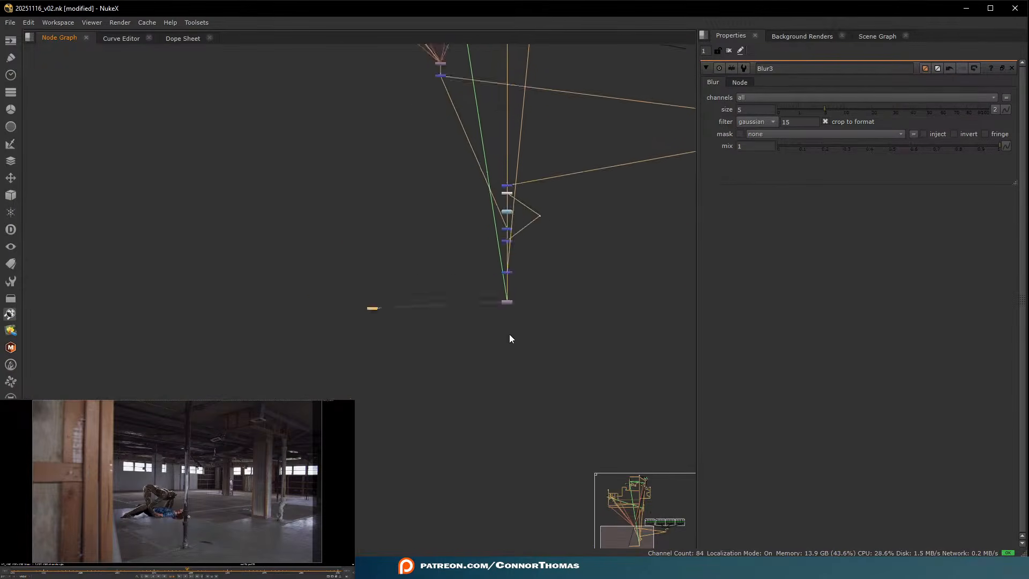
left_click(493, 271)
key("t")
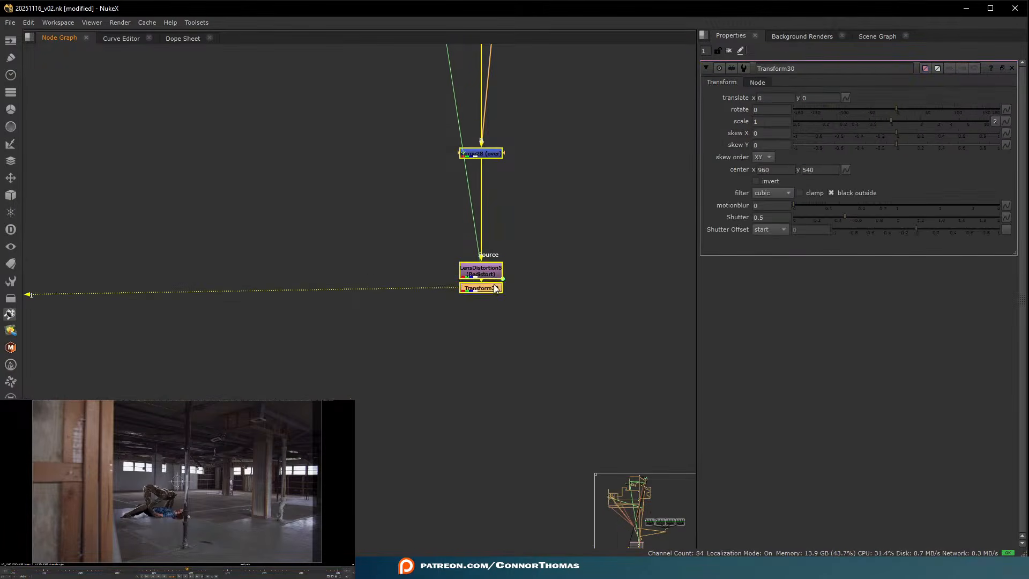
left_click_drag(491, 290, 491, 311)
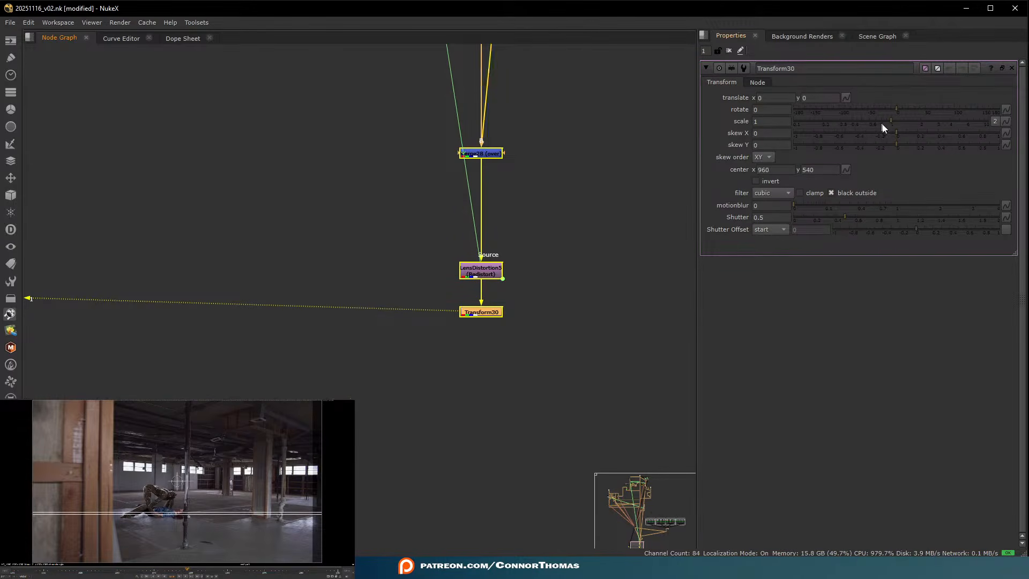
- Reframe the shot by setting the new Transform's scale to 1.3 and its translate to x 140, y 128
left_click_drag(892, 124, 908, 123)
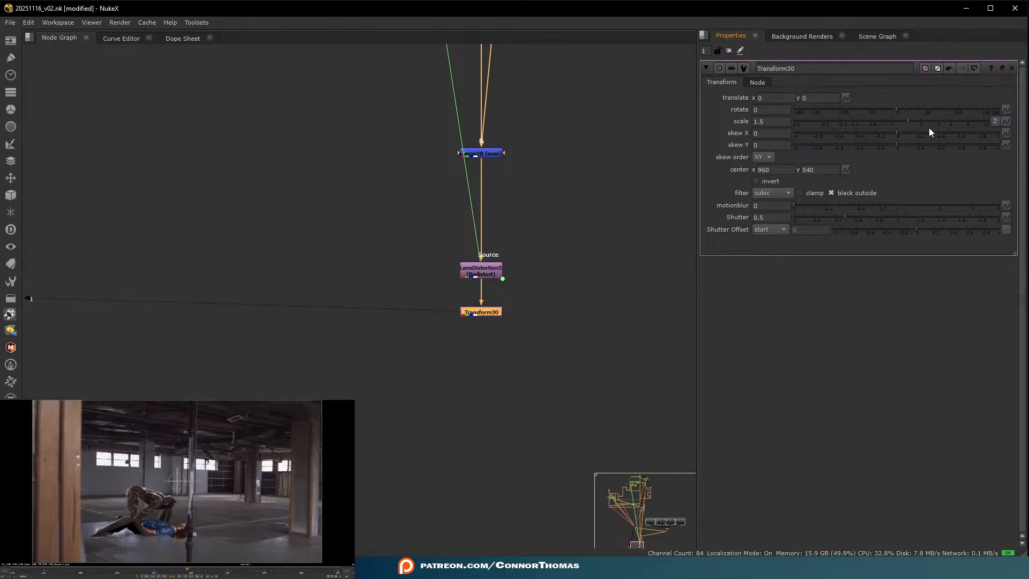
left_click(766, 121)
key("BackSpace")
type("3")
left_click(581, 132)
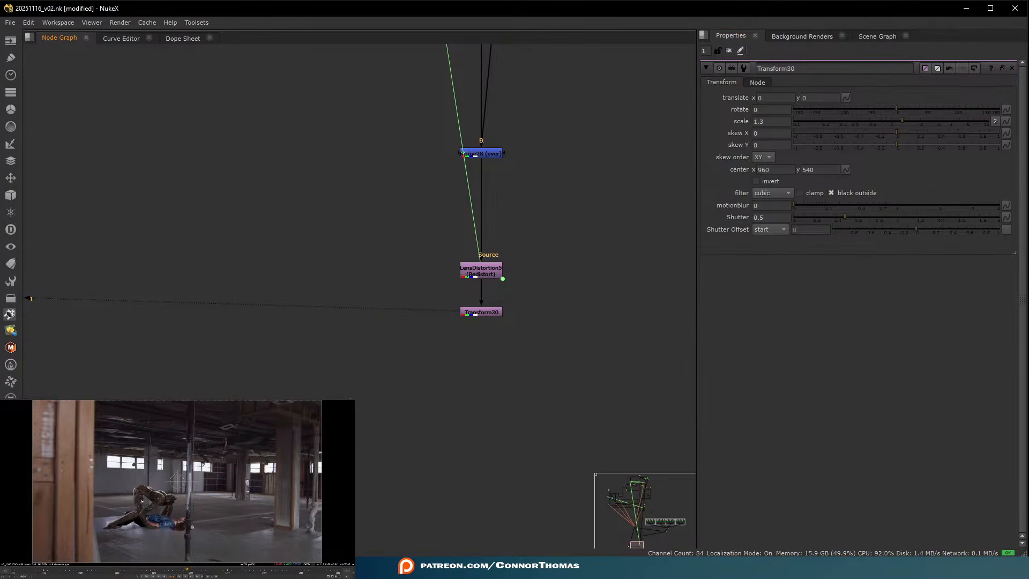
scroll(142, 501, "down", 3)
left_click_drag(163, 489, 176, 477)
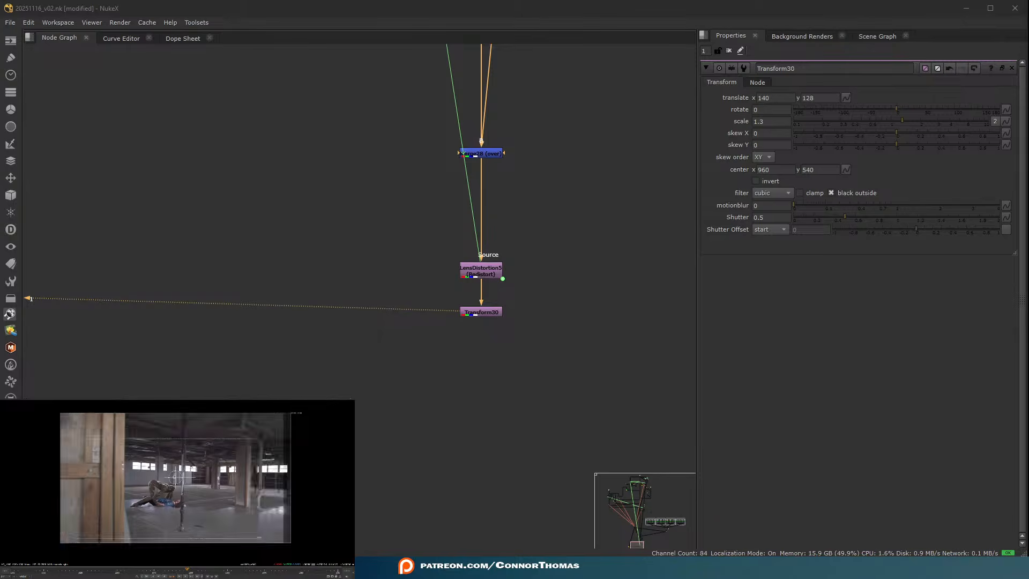
- Add a Crop after the reframing Transform to trim the image to the 1920 by 1080 format
key("Tab")
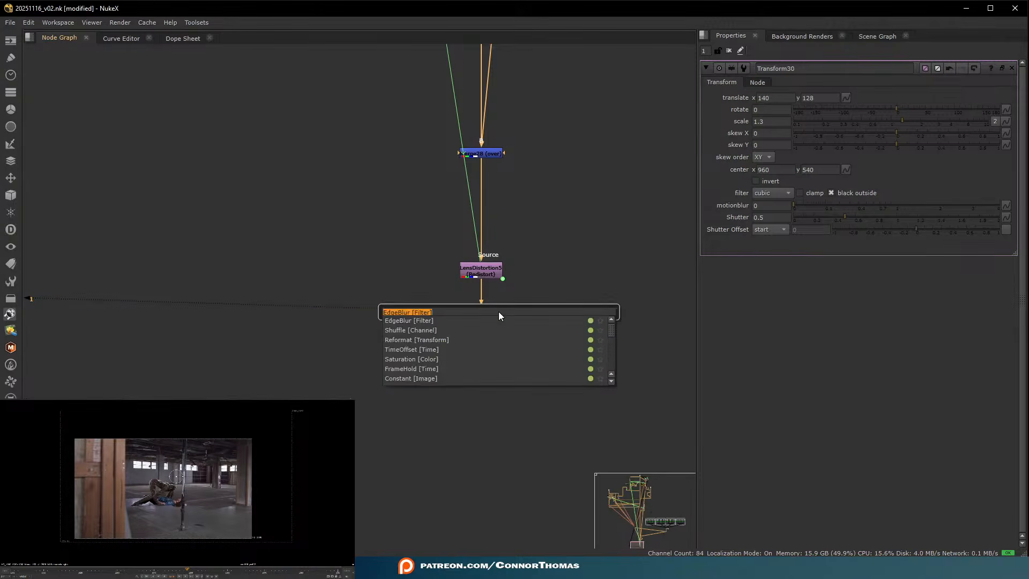
type("crop")
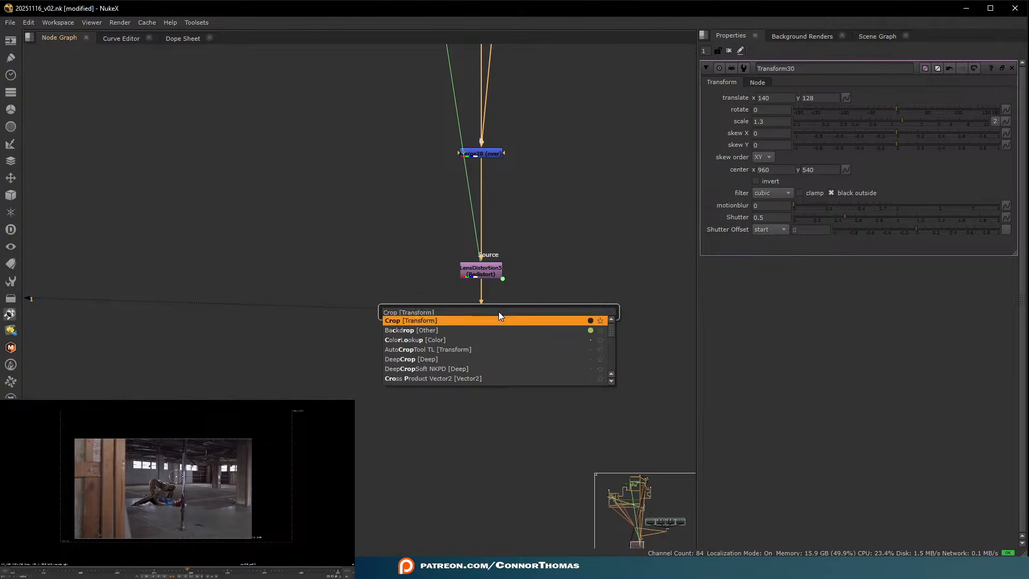
key("Return")
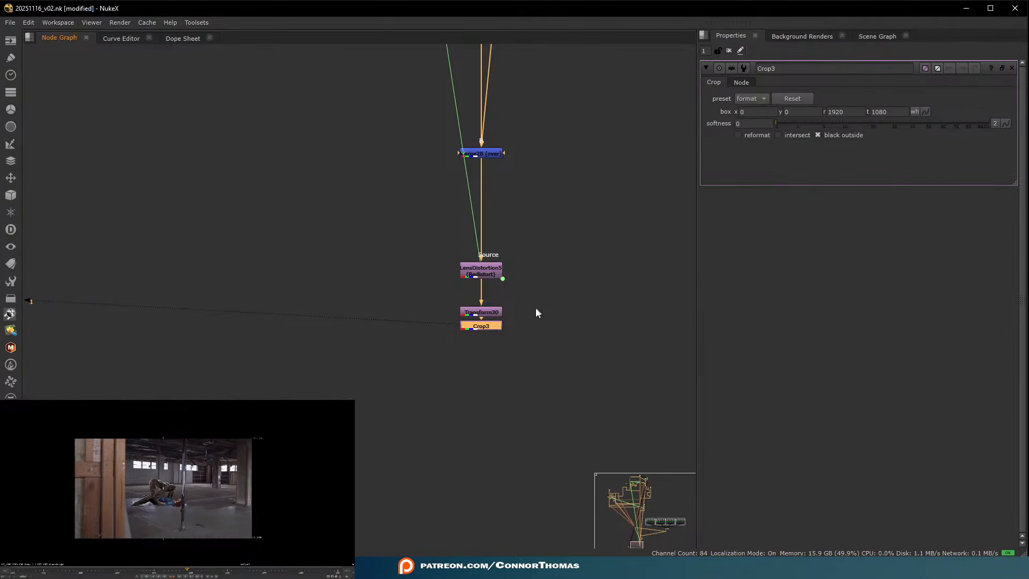
- Add an F_ReGrain node after the Crop and space it slightly below
key("Tab")
type("regra")
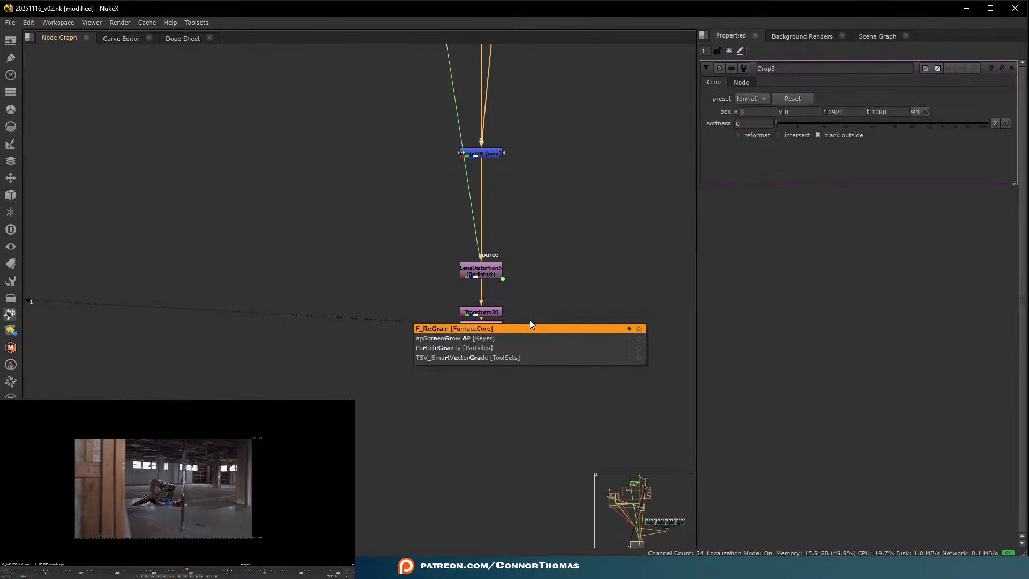
key("Return")
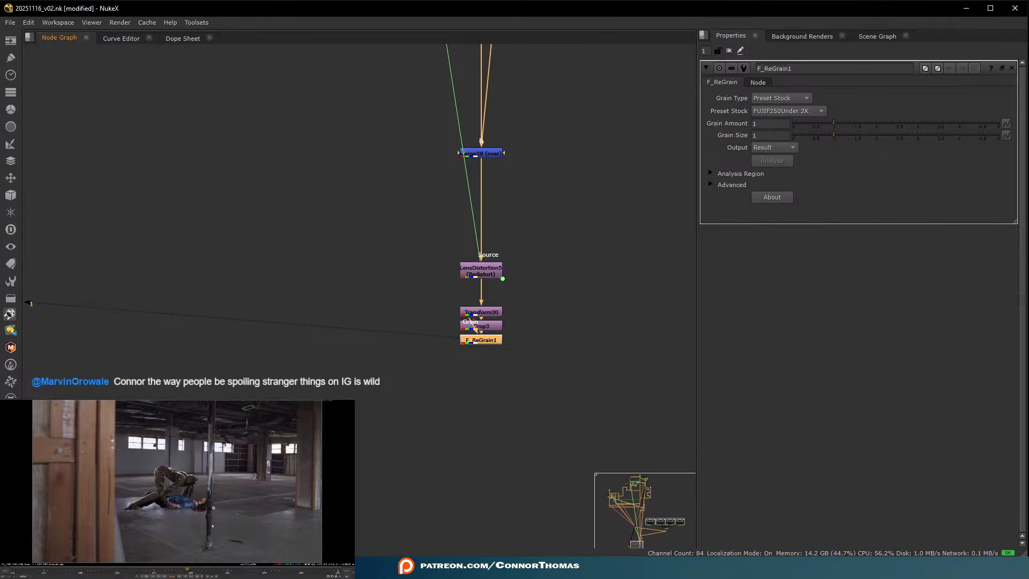
left_click_drag(491, 341, 491, 361)
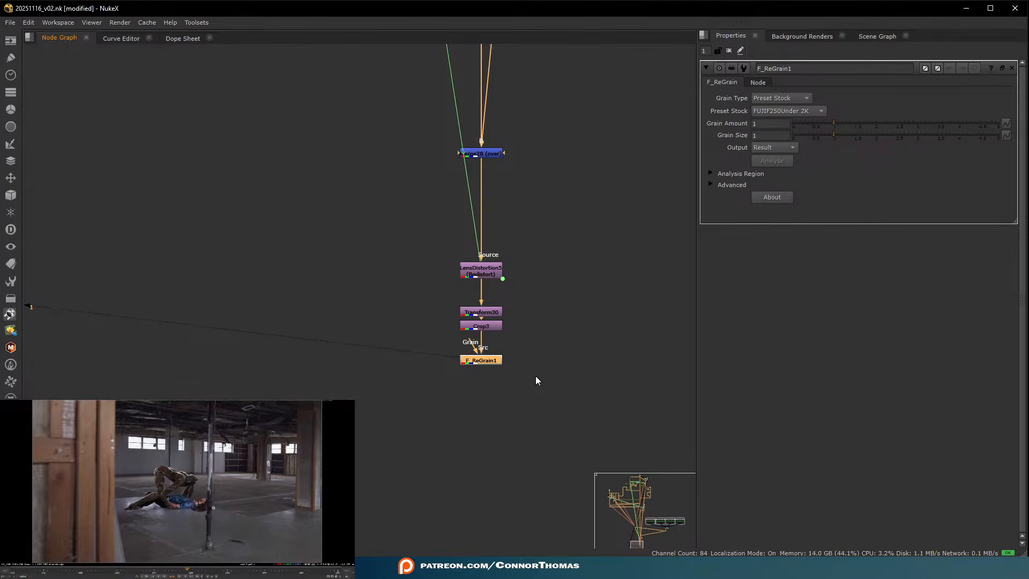
- Add a Grade after F_ReGrain1 and warm its gain to red 1, green 0.893344 and blue 0.821957
key("g")
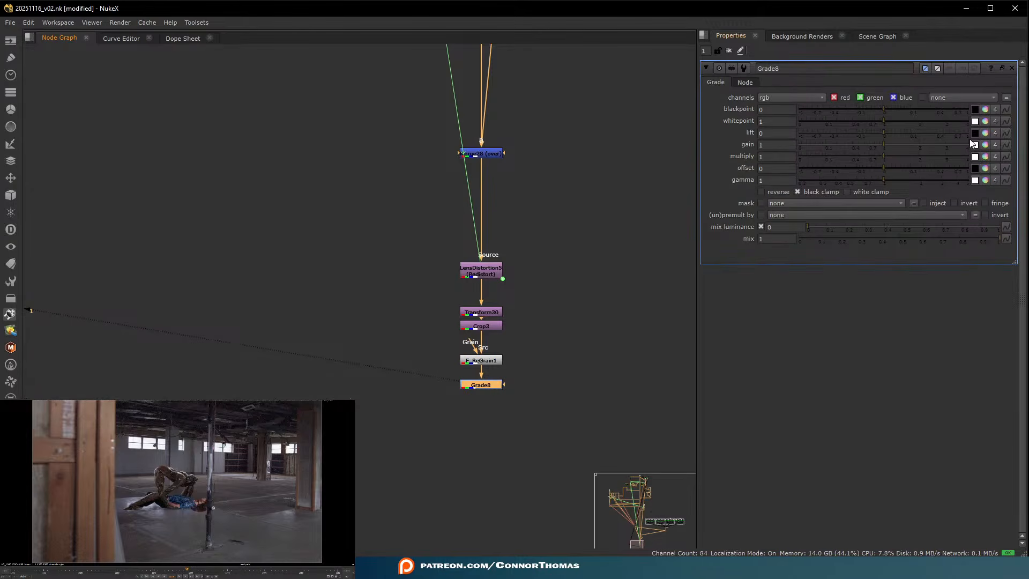
left_click(986, 145)
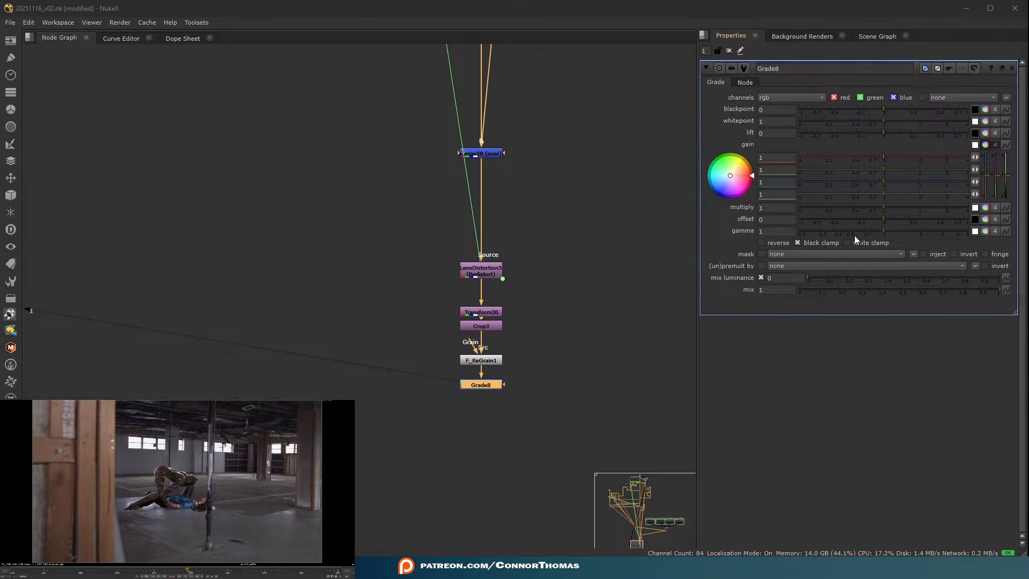
left_click_drag(729, 176, 759, 165)
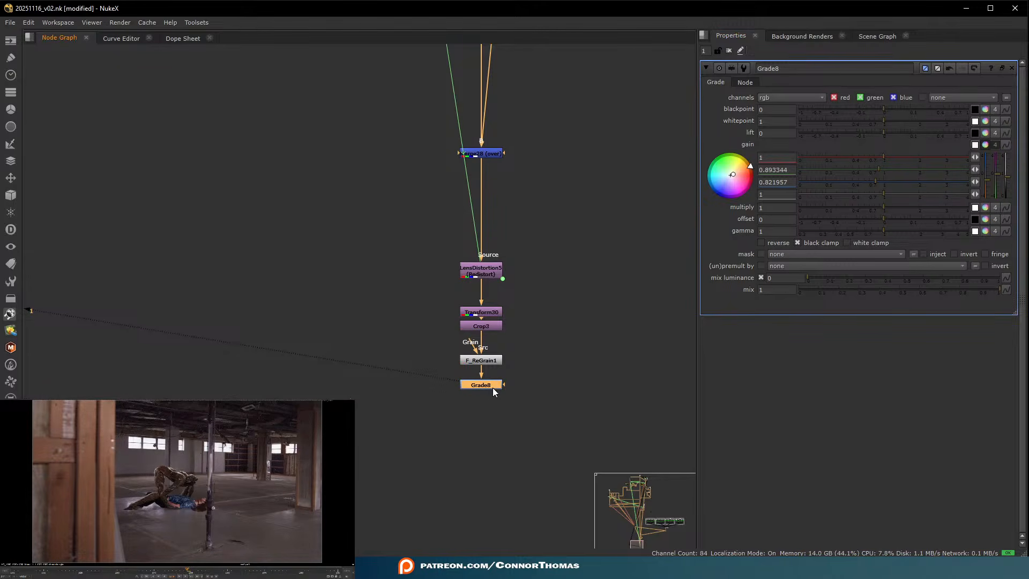
- Add a second Grade below the warm one with gain 0.52 and connect a new Roto node to its mask input
key("g")
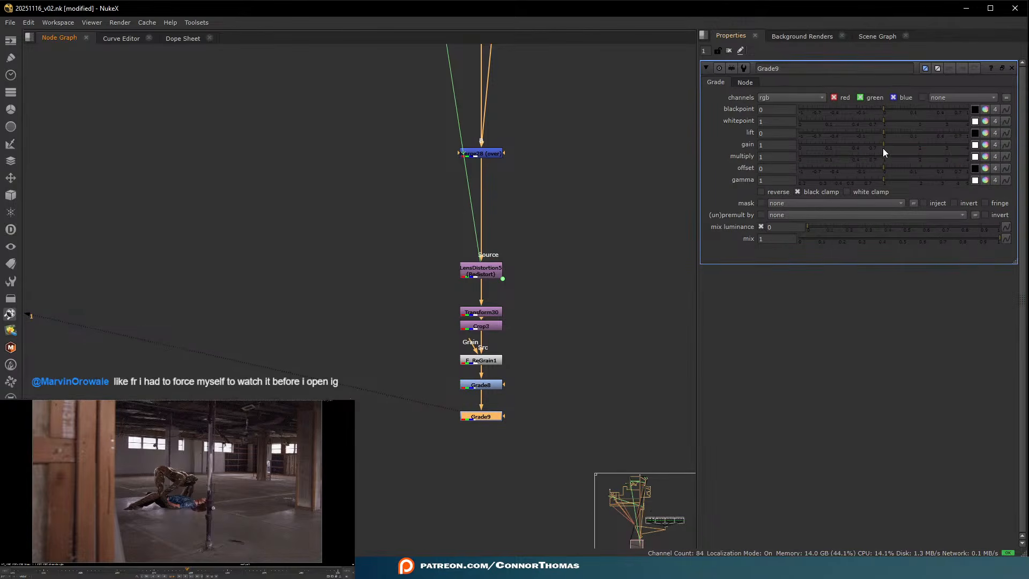
left_click_drag(879, 147, 863, 145)
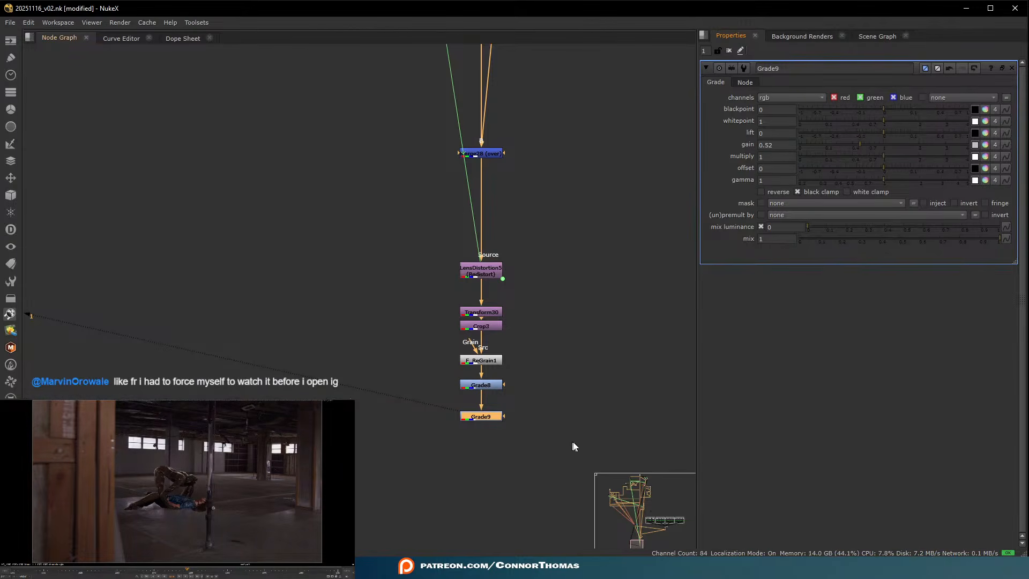
left_click(565, 386)
key("o")
left_click_drag(513, 418, 574, 374)
- Draw a closed Bezier mask over the image's left and bottom foreground, looping well outside the frame
scroll(73, 487, "down", 2)
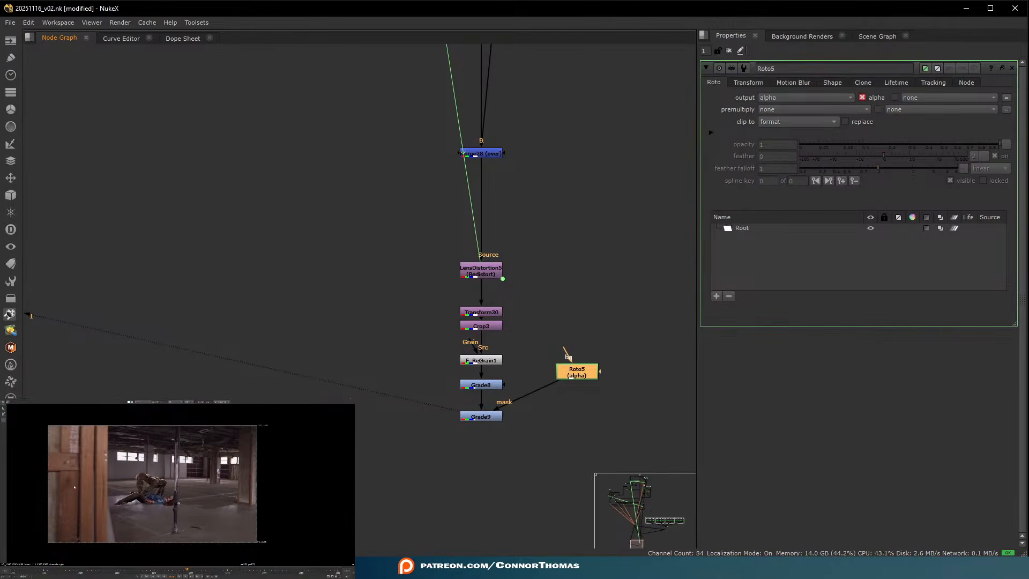
left_click(91, 418)
left_click(88, 455)
left_click(100, 493)
left_click(131, 521)
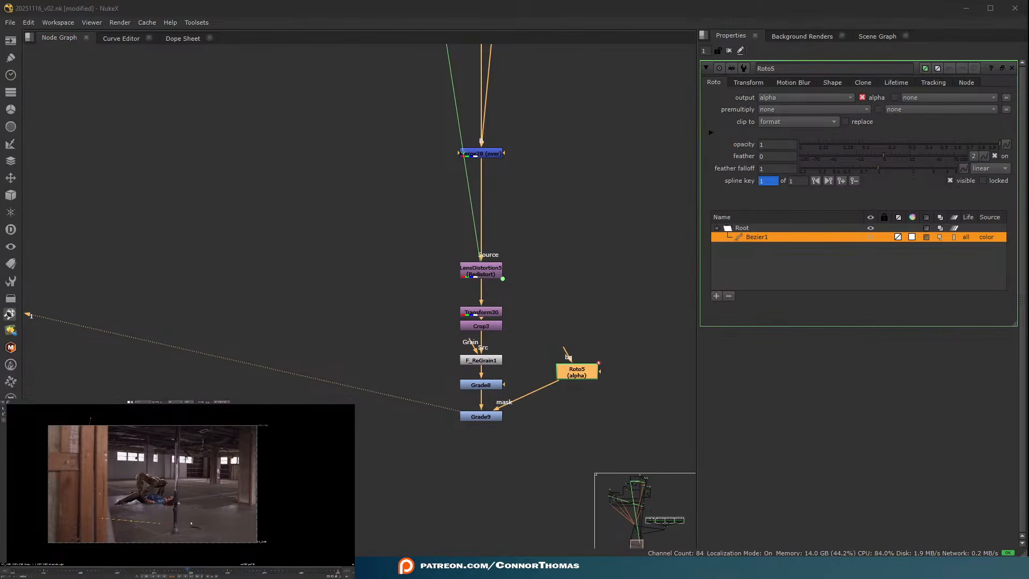
left_click(203, 520)
left_click(237, 506)
left_click_drag(289, 495, 317, 494)
left_click_drag(341, 503, 354, 519)
middle_click_drag(317, 558, 317, 517)
scroll(316, 516, "down", 2)
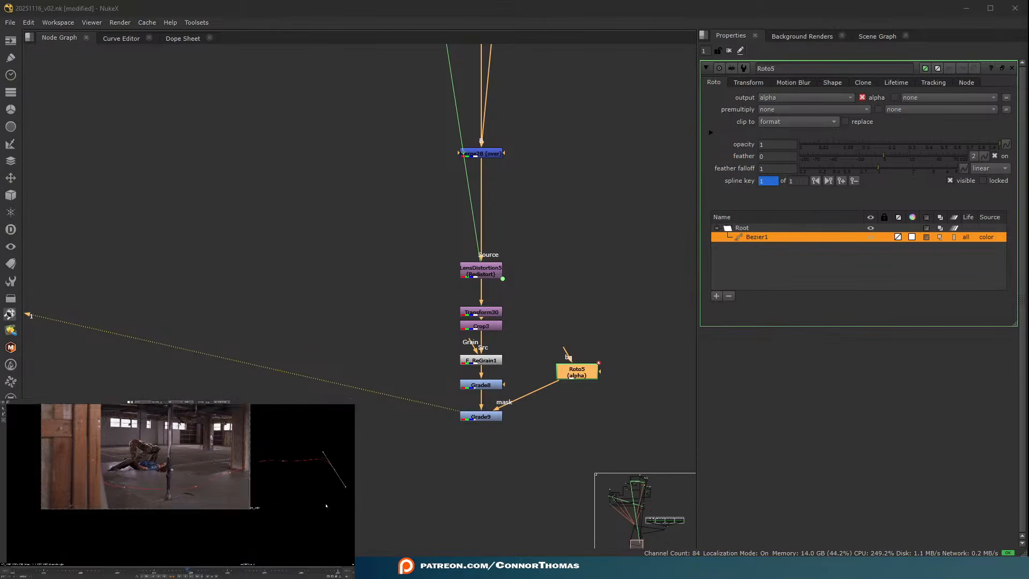
left_click_drag(265, 539, 221, 548)
left_click_drag(153, 544, 79, 515)
left_click_drag(55, 467, 80, 425)
left_click_drag(144, 413, 172, 412)
left_click(179, 429)
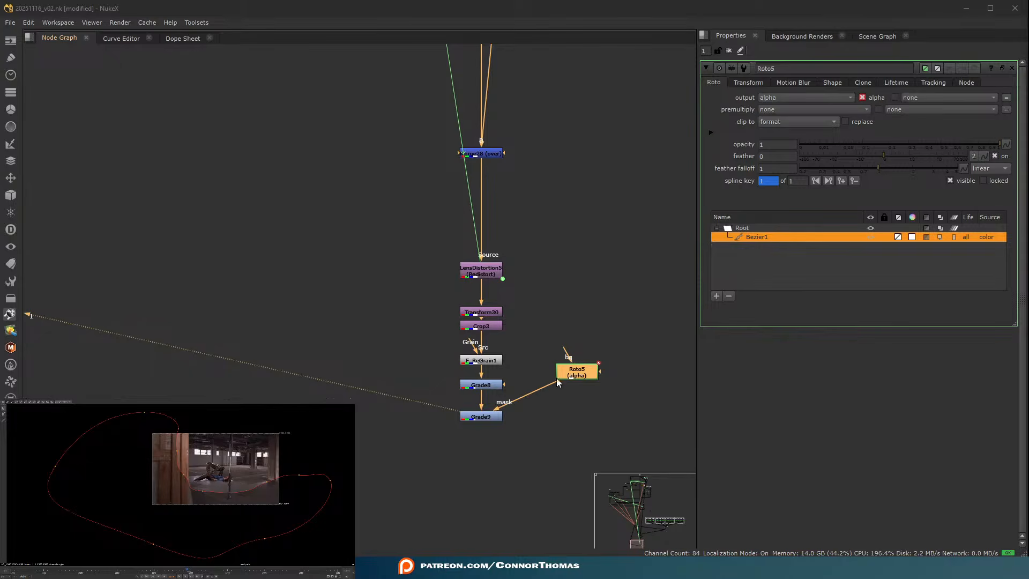
- Set the Roto's premultiply to rgba and soften the mask with a Blur of size 300 beneath it
left_click(766, 109)
left_click(789, 146)
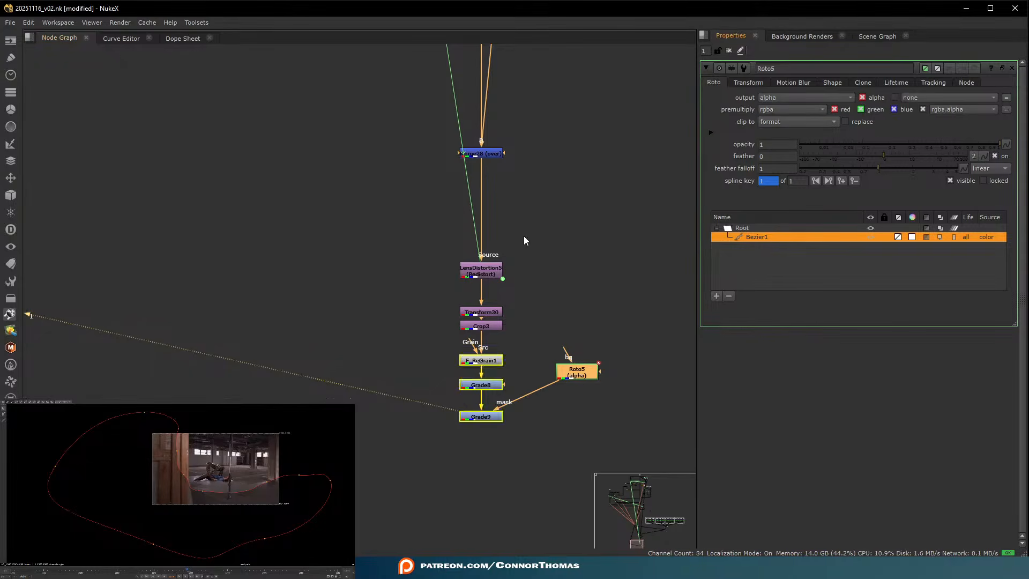
key("b")
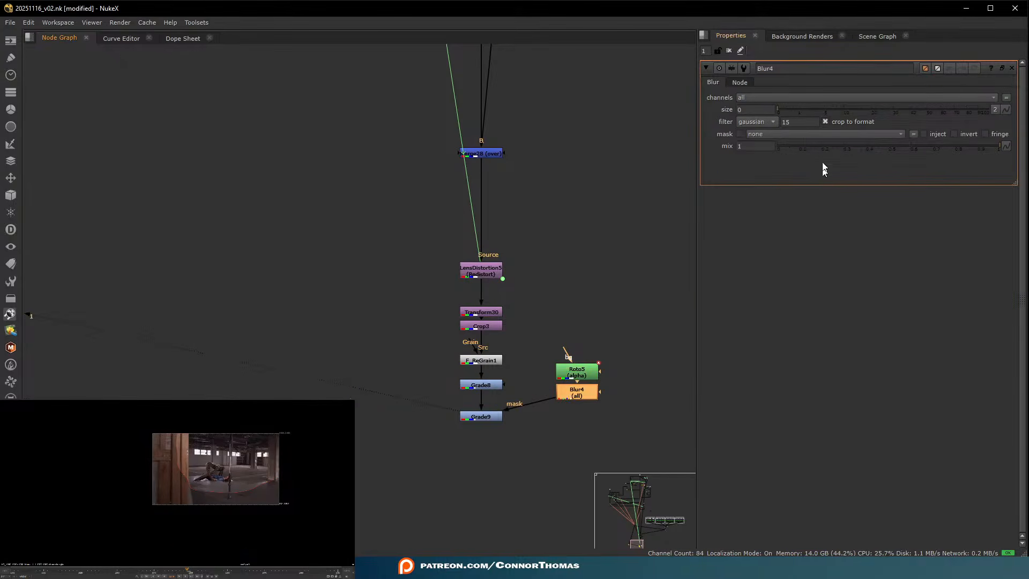
left_click_drag(829, 108, 995, 112)
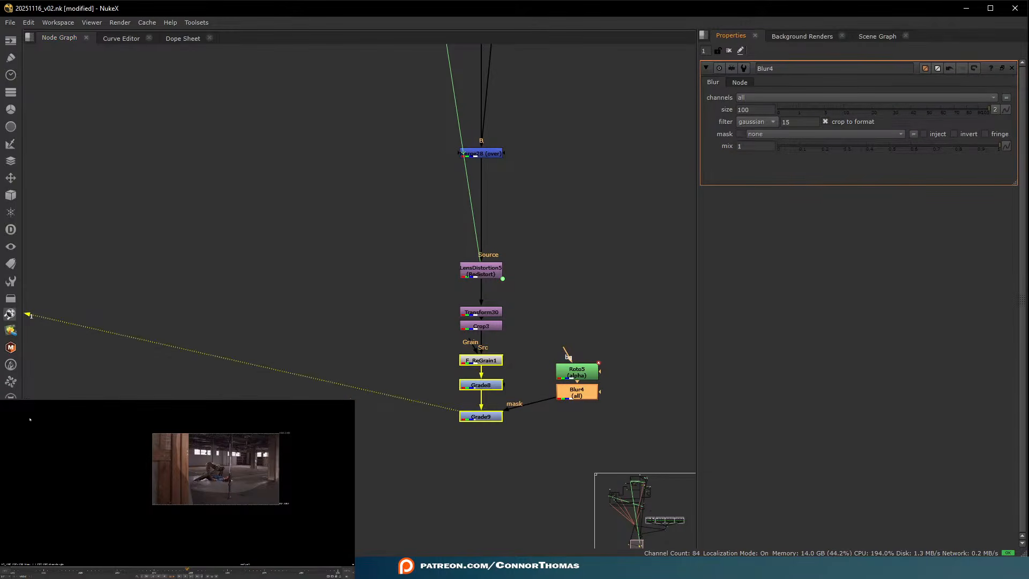
left_click_drag(762, 109, 599, 102)
type("300")
key("Return")
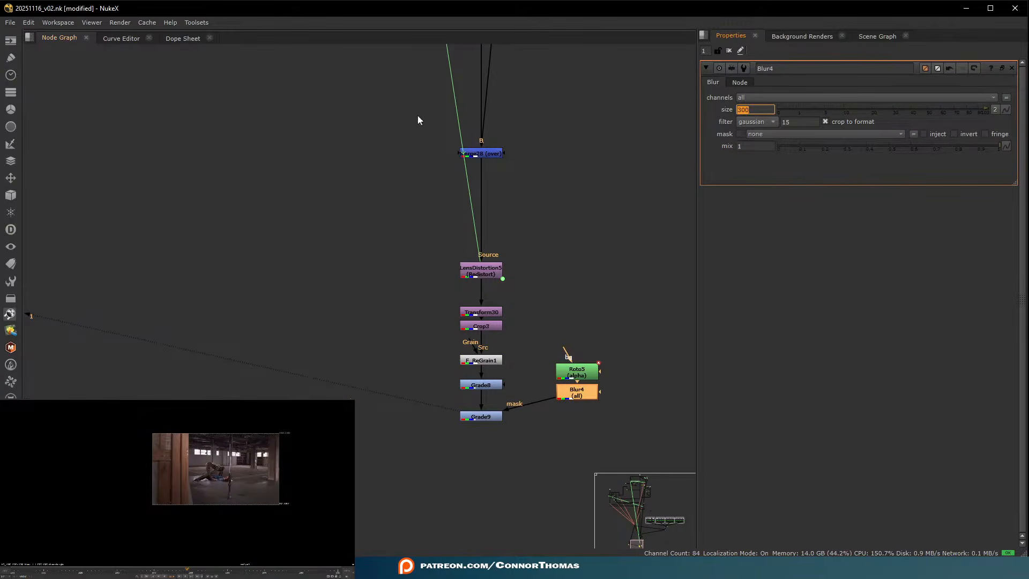
- Nudge the vignette mask's point near the lower-left foreground and close the open node properties
double_click(588, 373)
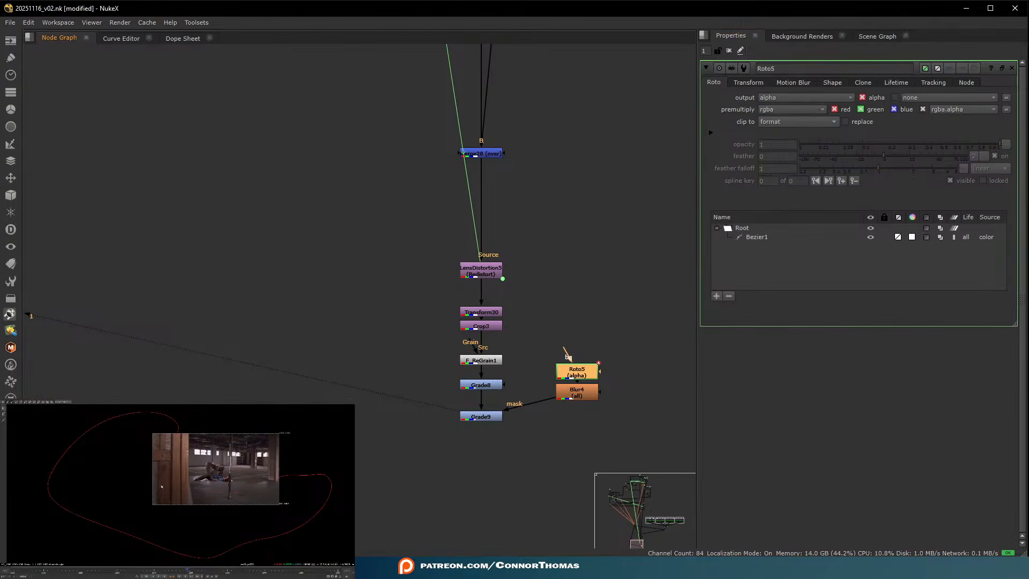
left_click(191, 481)
mouse_move(183, 494)
left_mouse_down()
mouse_move(183, 508)
mouse_move(183, 496)
left_mouse_up()
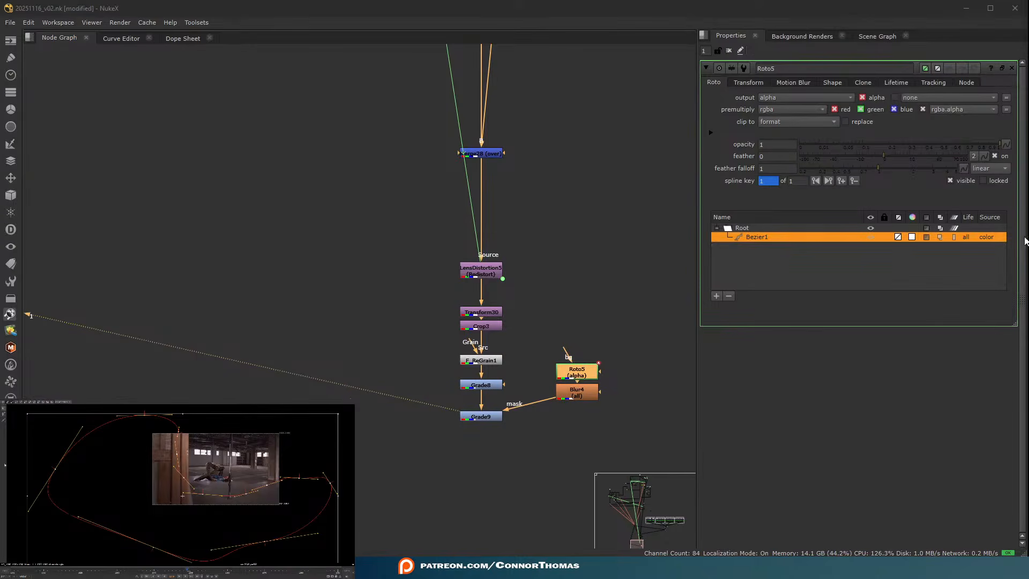
left_click(729, 51)
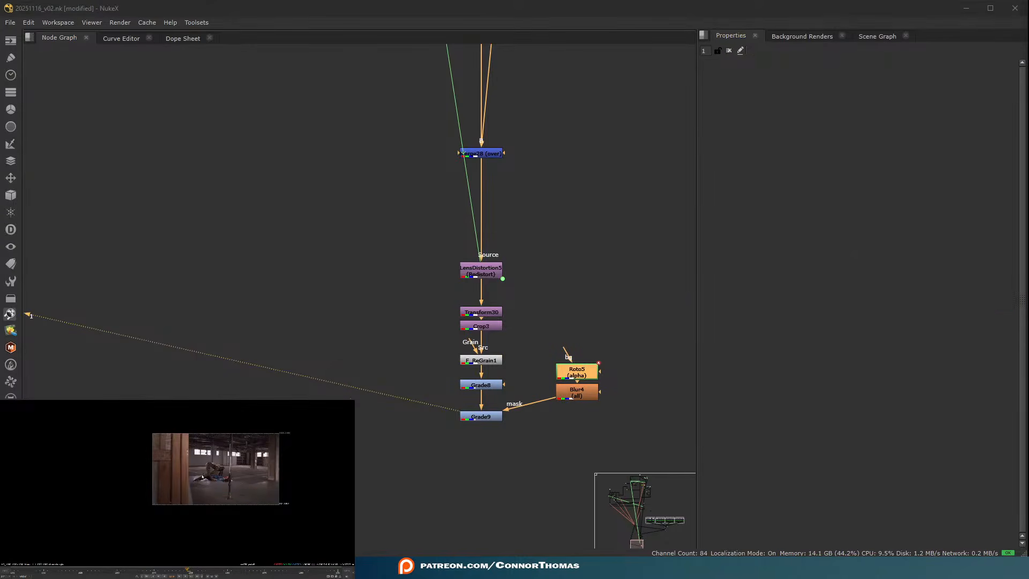
key("f")
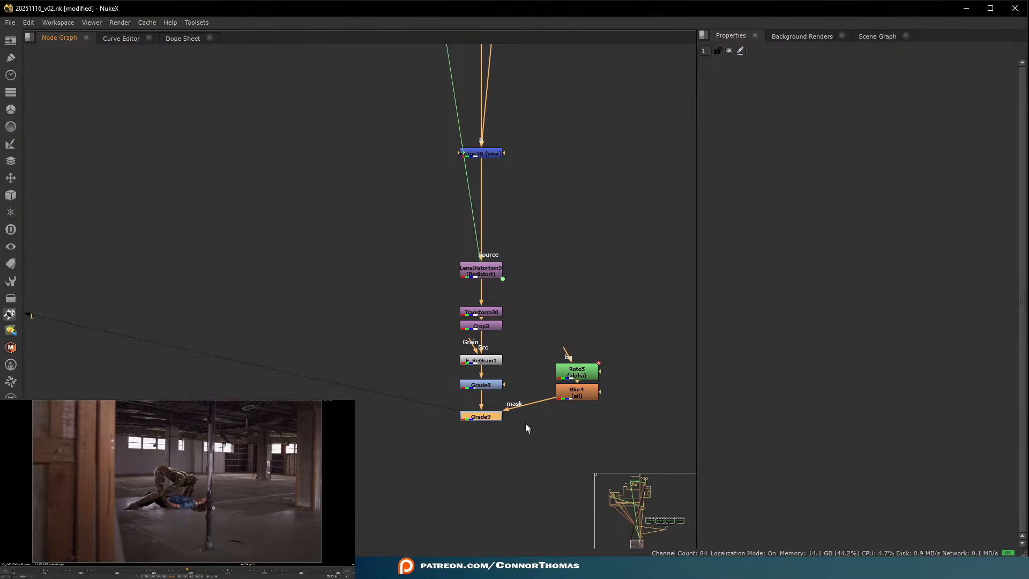
- Move the warm Grade8 slightly lower in the tree and set its lift to -0.014
left_click_drag(493, 387, 493, 394)
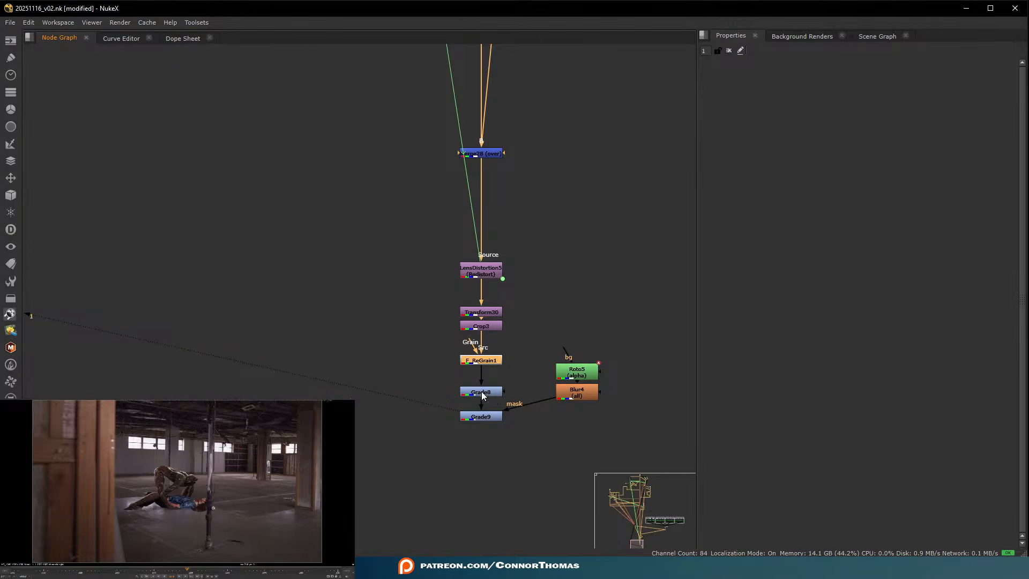
double_click(492, 392)
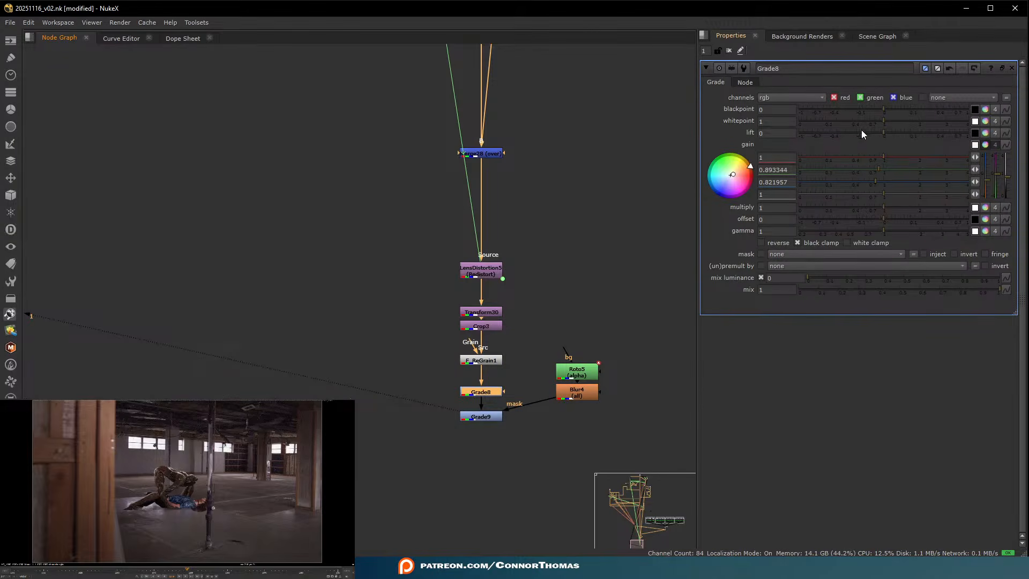
left_click_drag(886, 129, 872, 129)
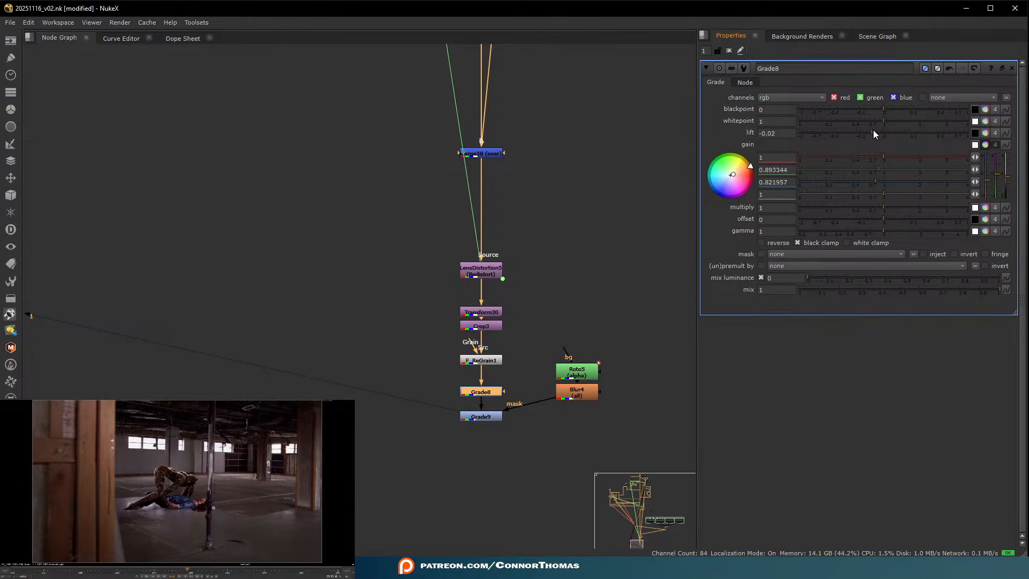
left_click(873, 129)
- Set the lift of Grade3, below Saturation2 in the creature branch, to 0.002
middle_click_drag(522, 222, 518, 269)
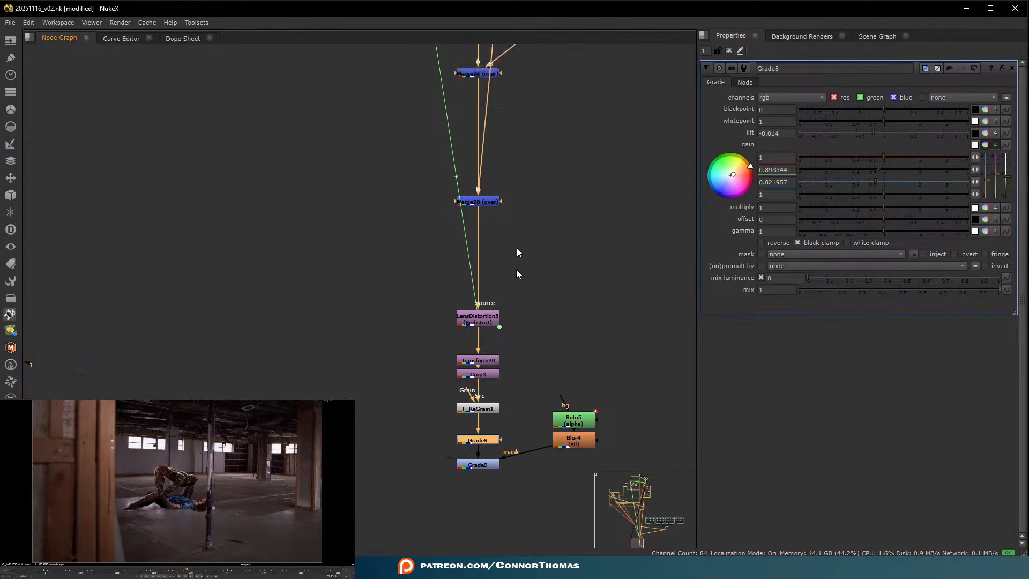
scroll(517, 270, "down", 3)
middle_click_drag(480, 235, 504, 531)
middle_click_drag(466, 273, 495, 536)
middle_click_drag(421, 370, 444, 553)
scroll(344, 327, "down", 3)
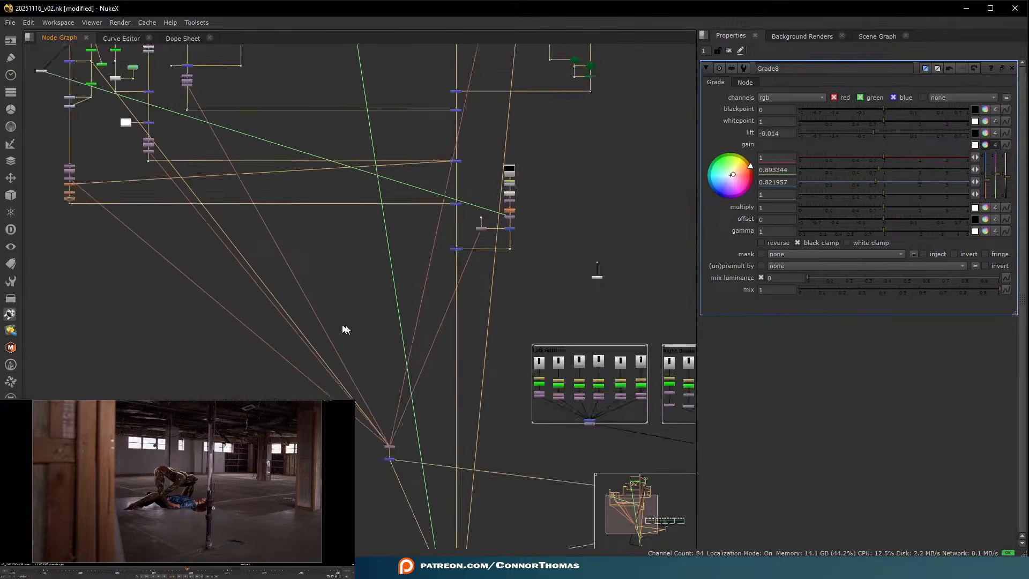
middle_click_drag(265, 227, 484, 281)
scroll(242, 220, "up", 3)
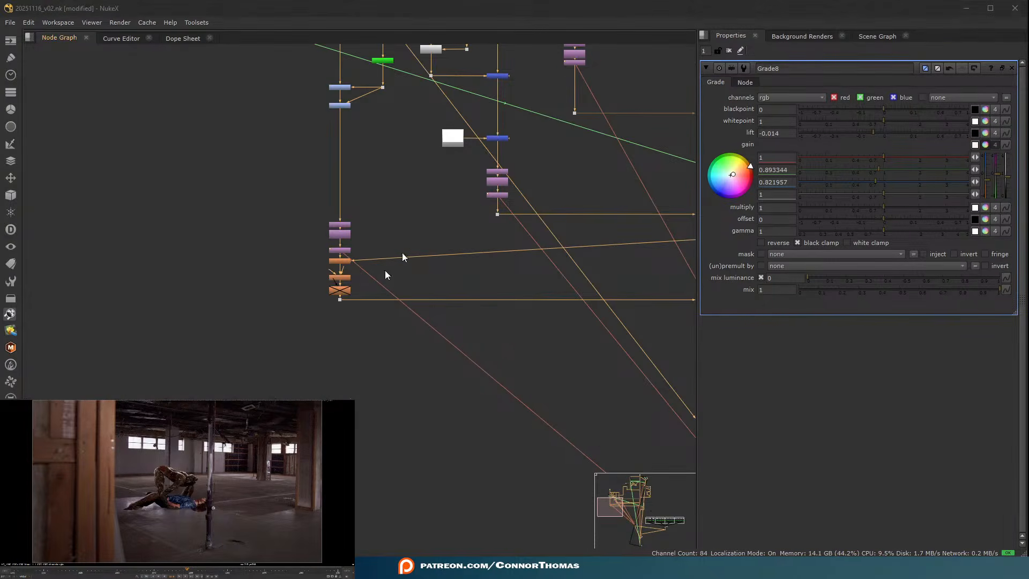
scroll(386, 274, "up", 2)
middle_click_drag(413, 169, 318, 476)
scroll(318, 472, "down", 2)
scroll(280, 353, "up", 4)
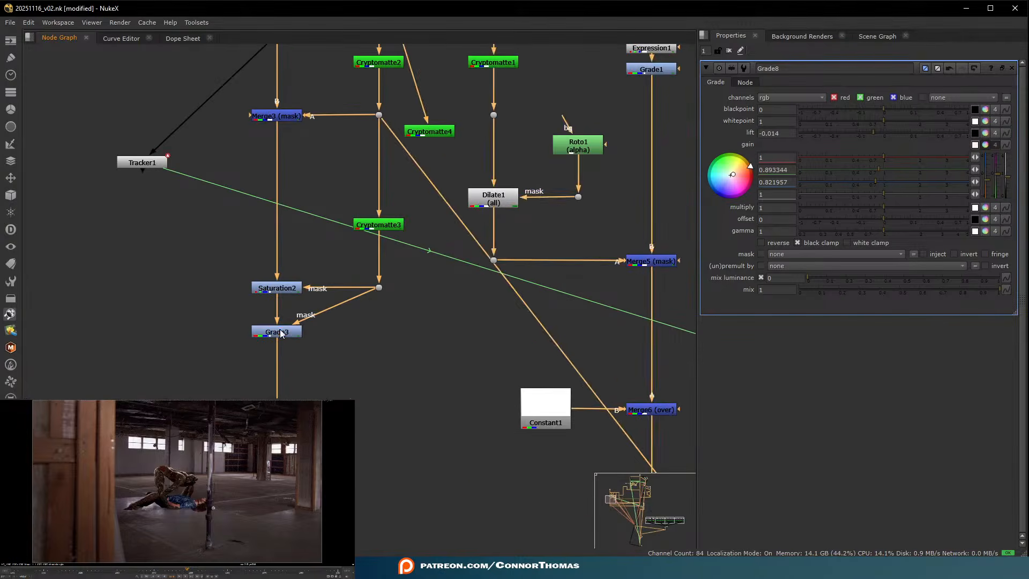
double_click(282, 333)
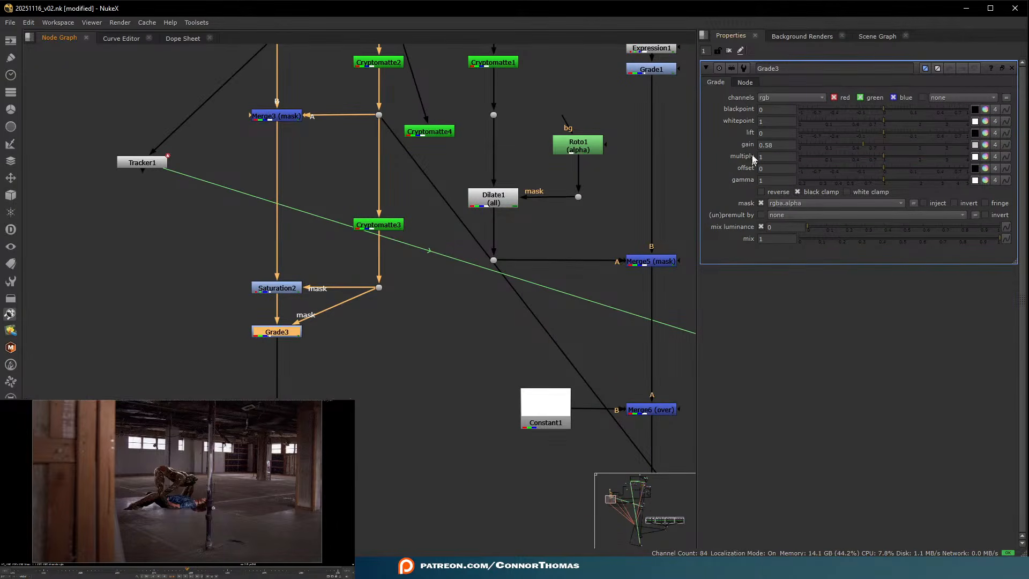
left_click(887, 134)
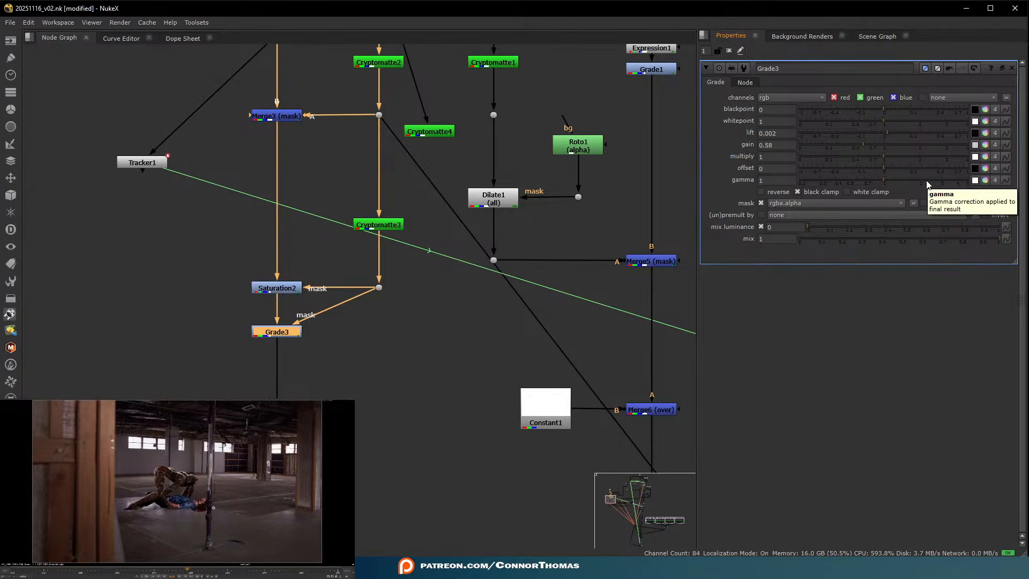
- Add a new Grade below Grade3 and raise its lift to 0.035
key("g")
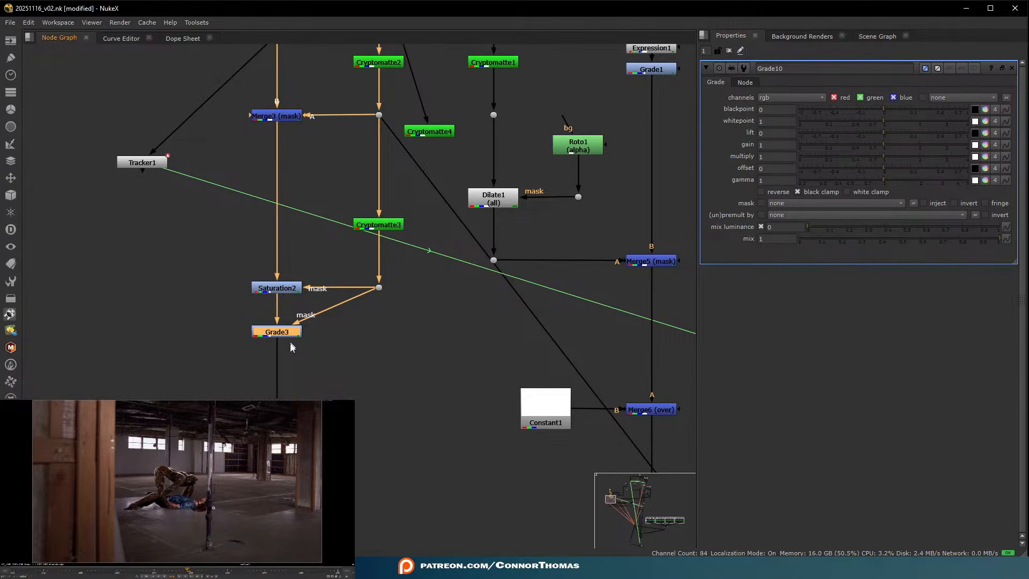
left_click_drag(290, 352, 291, 390)
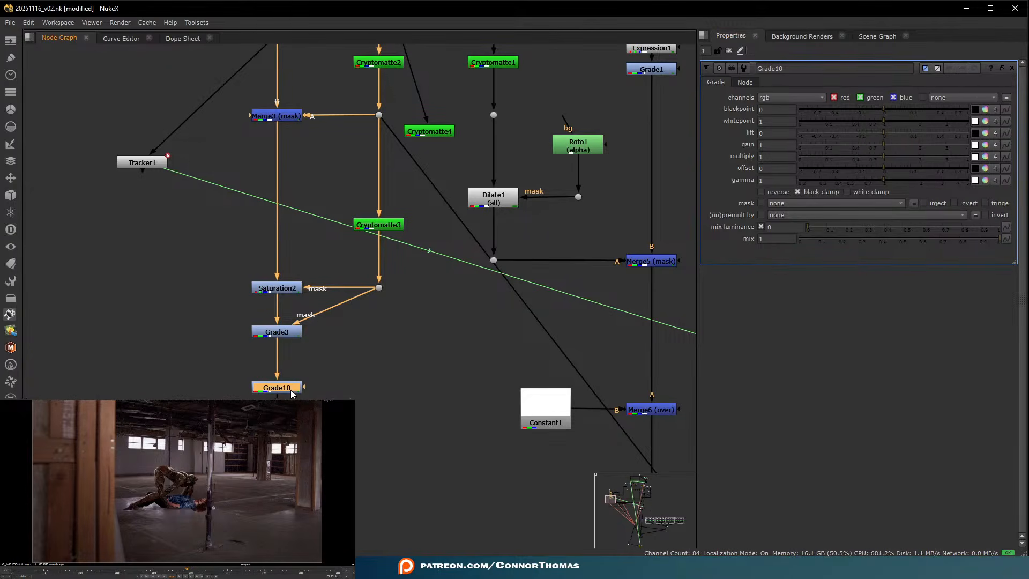
left_click(889, 132)
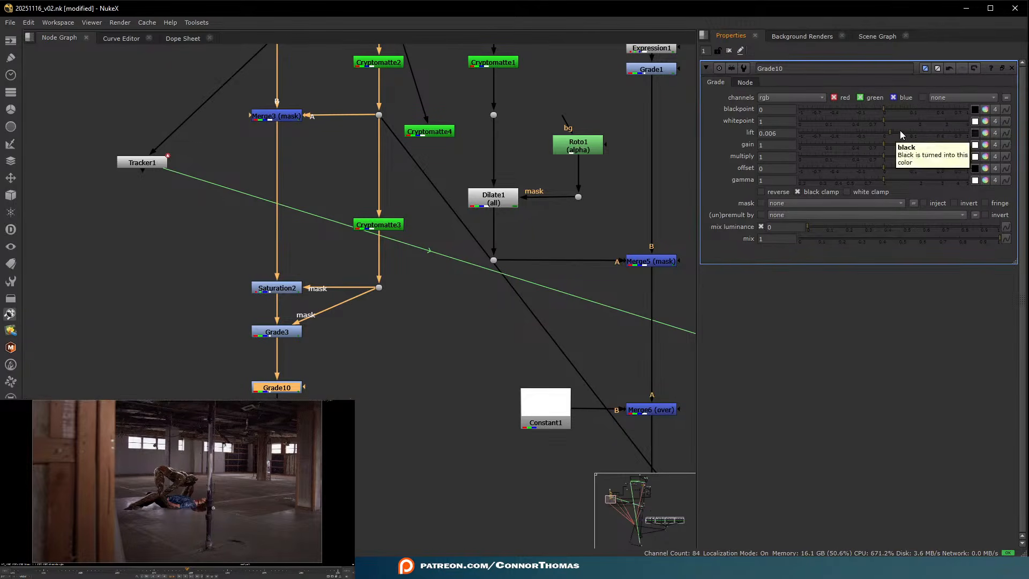
left_click(900, 133)
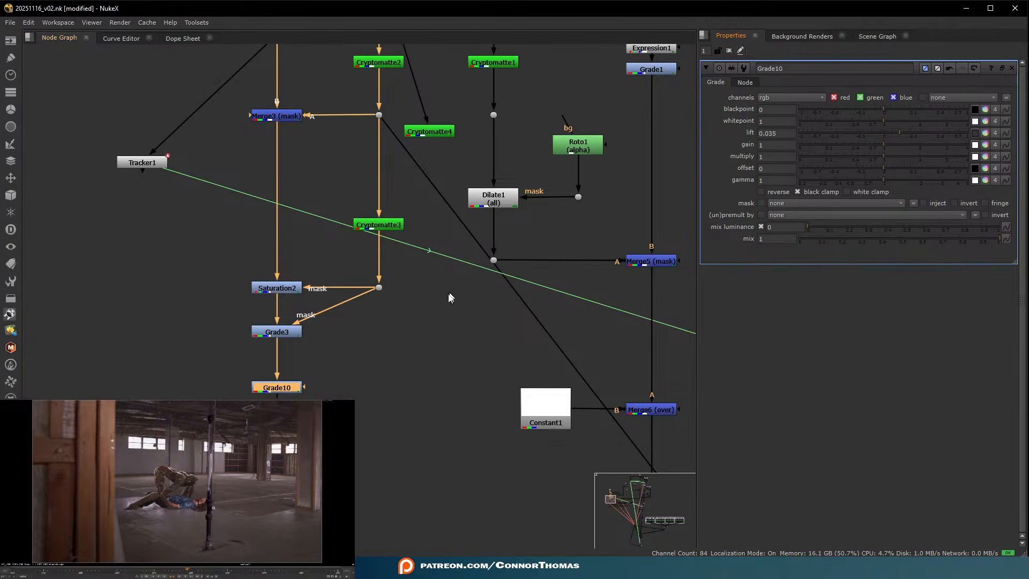
- Move the new Grade10 between Shuffle1 and the Merge3 mask and set its lift to 0.01
left_click_drag(304, 387, 406, 369)
middle_click_drag(363, 340, 371, 429)
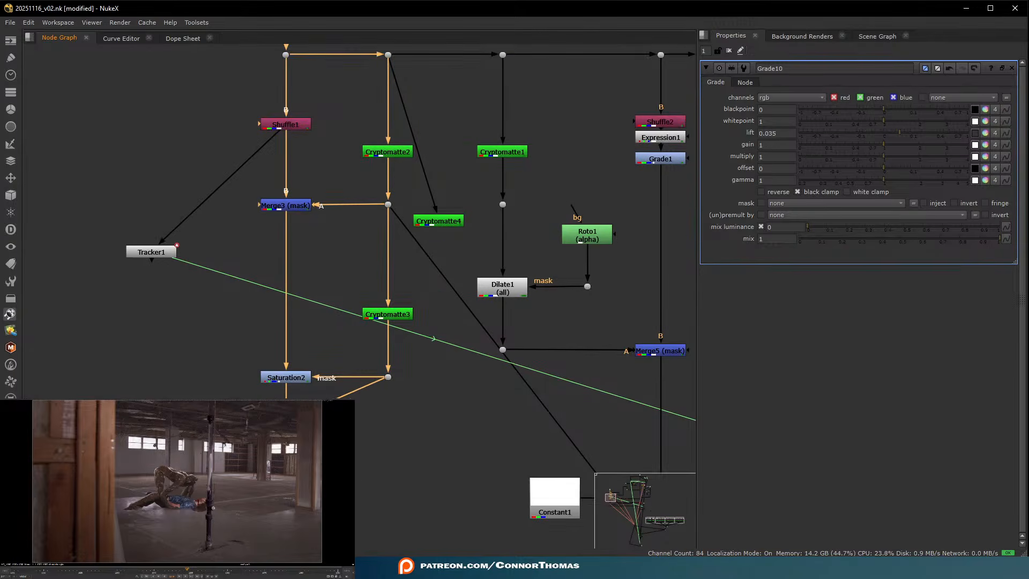
left_click_drag(304, 465, 303, 165)
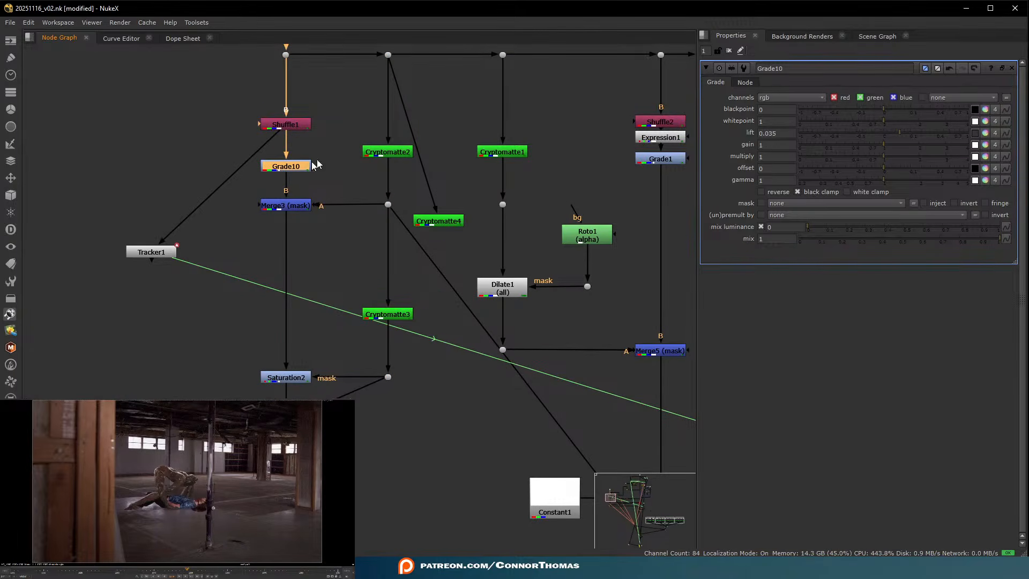
left_click_drag(893, 131, 883, 135)
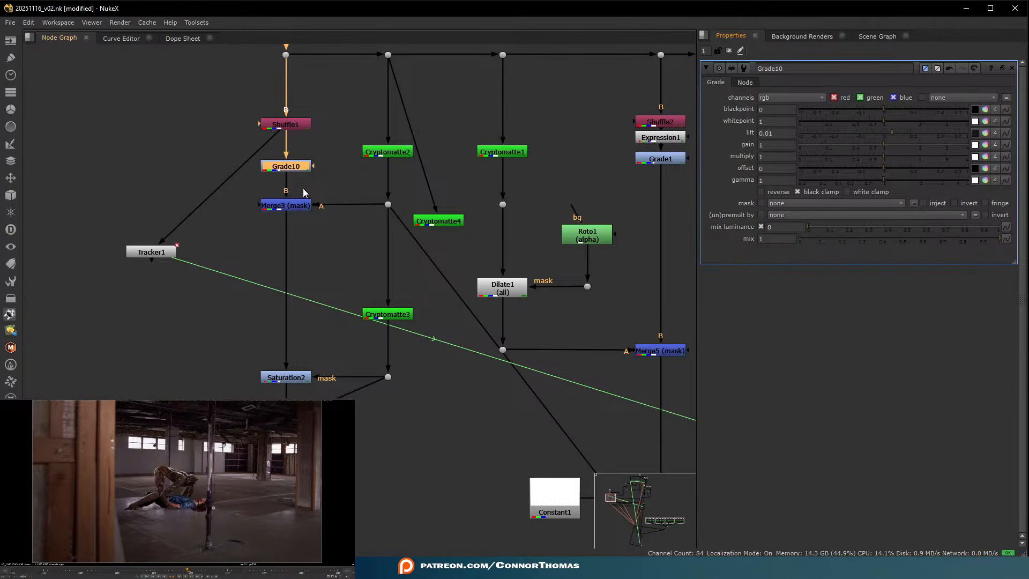
- Disable and re-enable Grade8 and Grade9 at the end of the tree to compare the image with and without the final grades
left_click(298, 207)
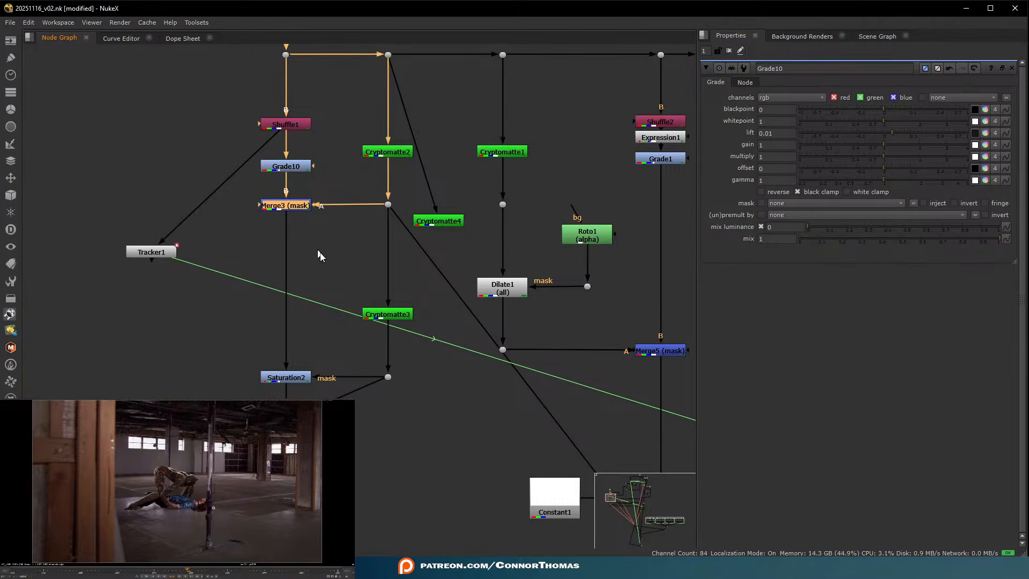
scroll(421, 288, "down", 6)
middle_click_drag(489, 400, 540, 163)
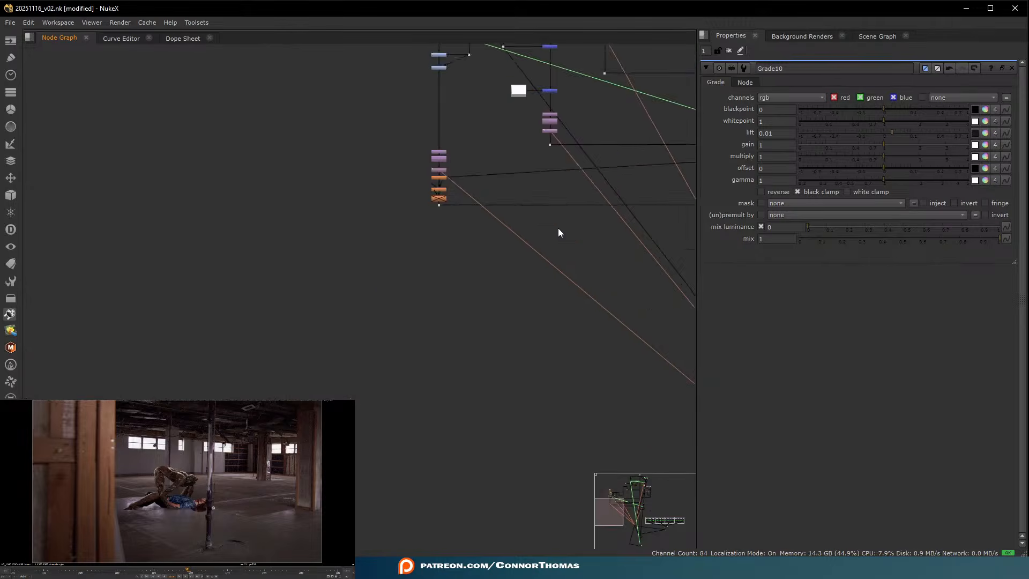
scroll(579, 268, "down", 5)
middle_click_drag(595, 320, 596, 180)
middle_click_drag(635, 300, 485, 315)
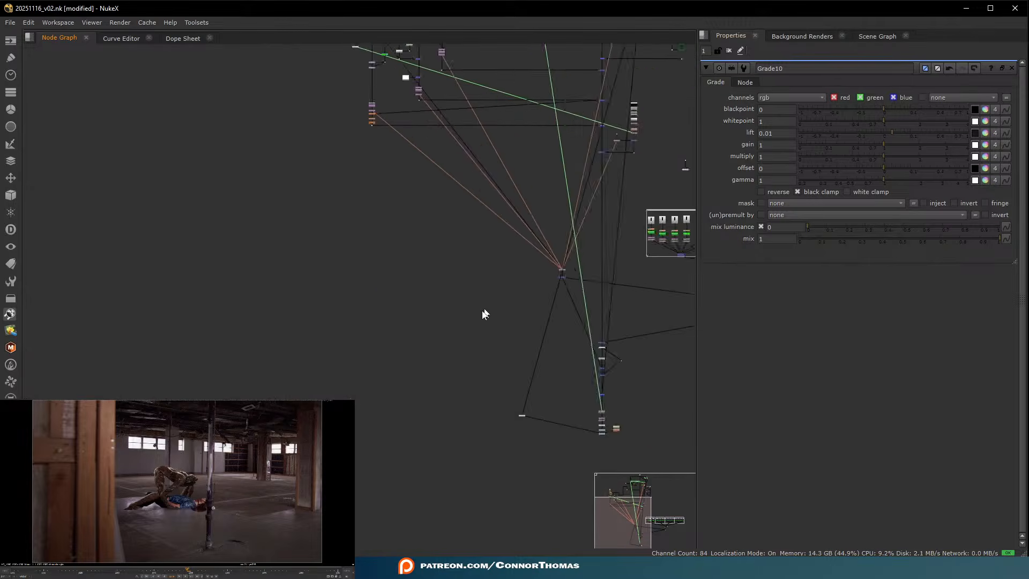
scroll(484, 315, "down", 1)
middle_click_drag(562, 361, 487, 284)
scroll(496, 326, "up", 4)
scroll(502, 344, "up", 6)
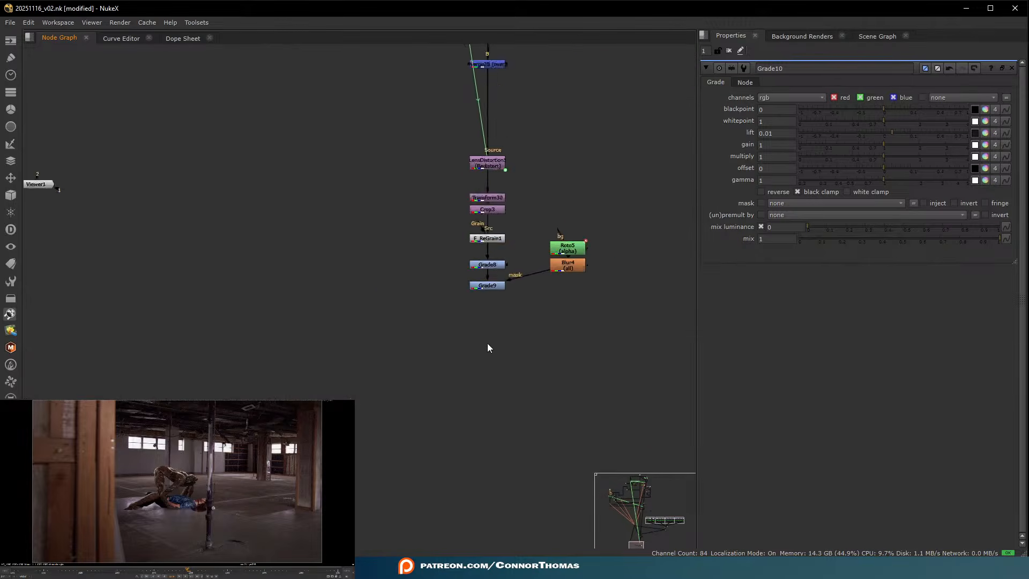
key("d")
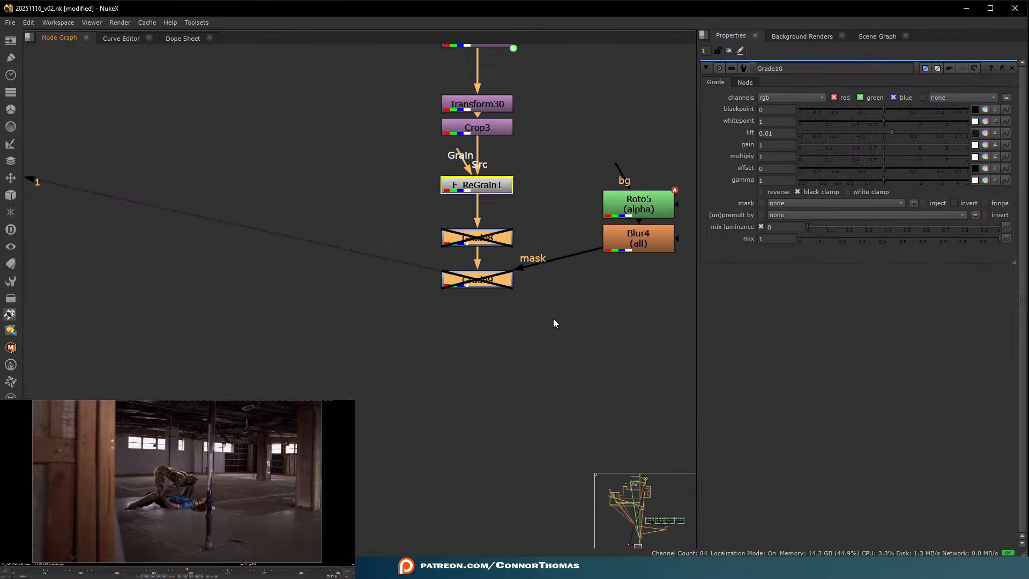
key("d")
left_click(497, 394)
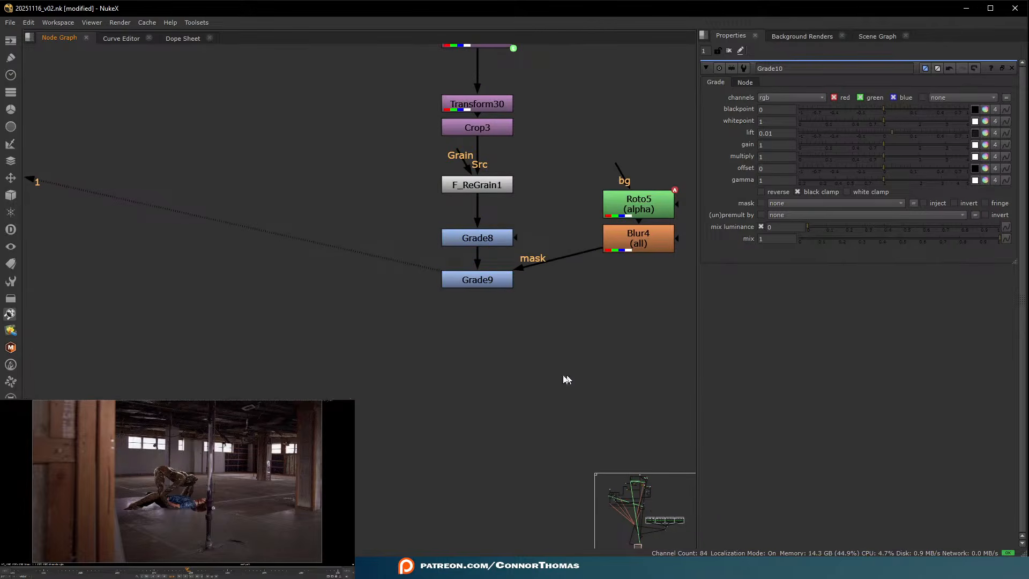
- Set the lift of the warm Grade8 to -0.018 and close all open node properties
double_click(474, 238)
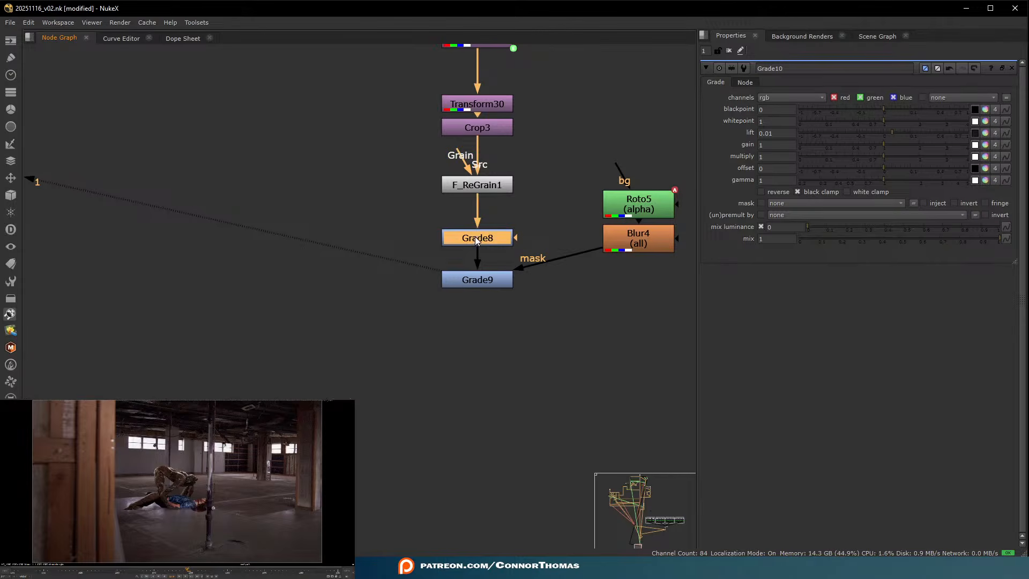
left_click(873, 131)
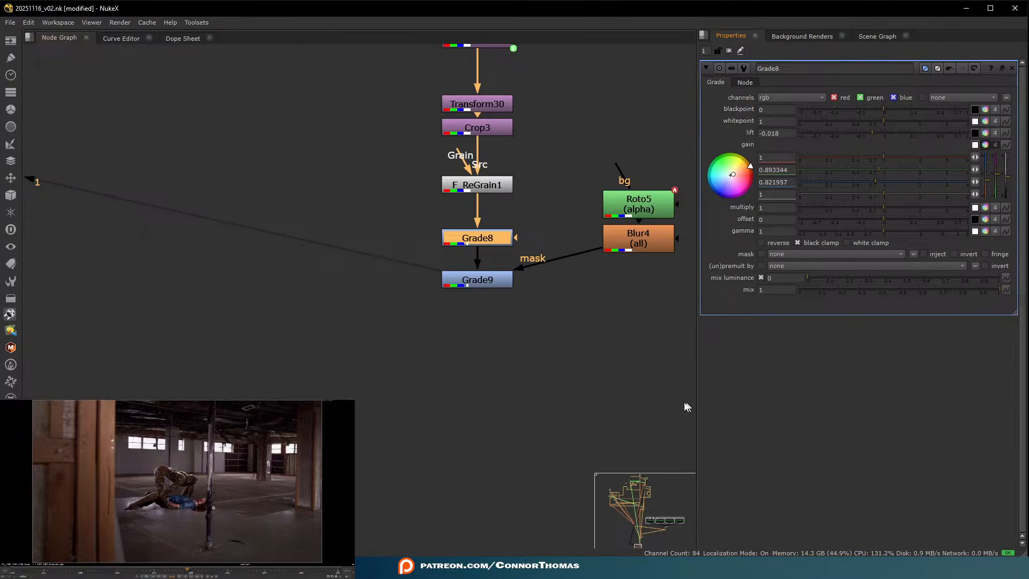
left_click(611, 361)
left_click(728, 51)
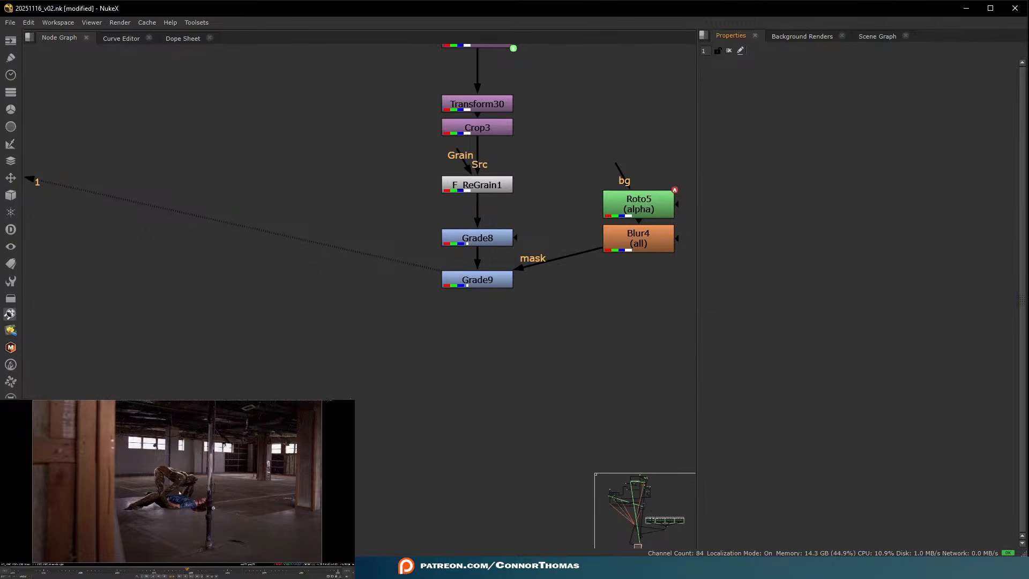
- Check the composite in the viewer at frame 1090 and again at frame 1049
left_click(252, 510)
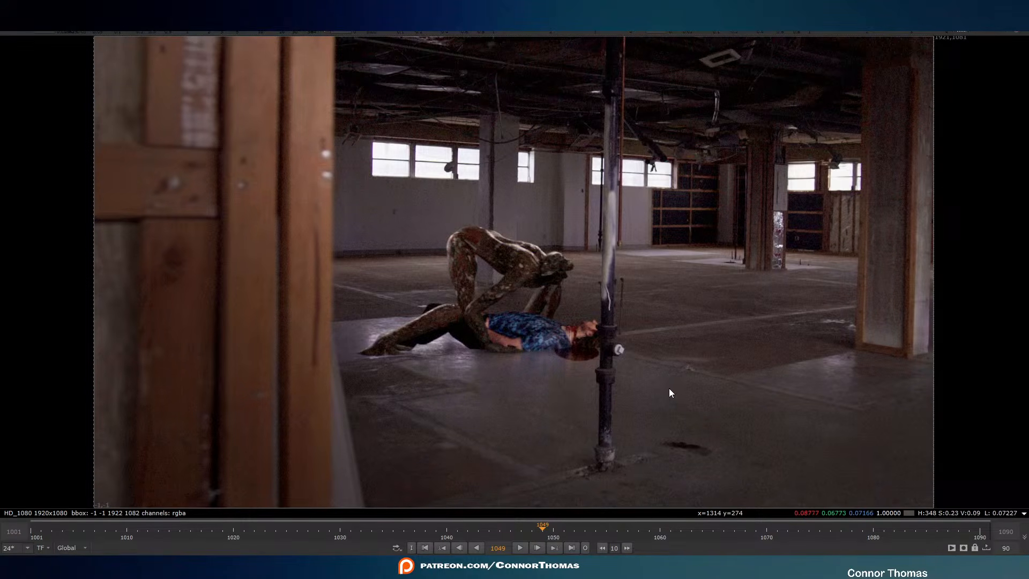
left_click(979, 534)
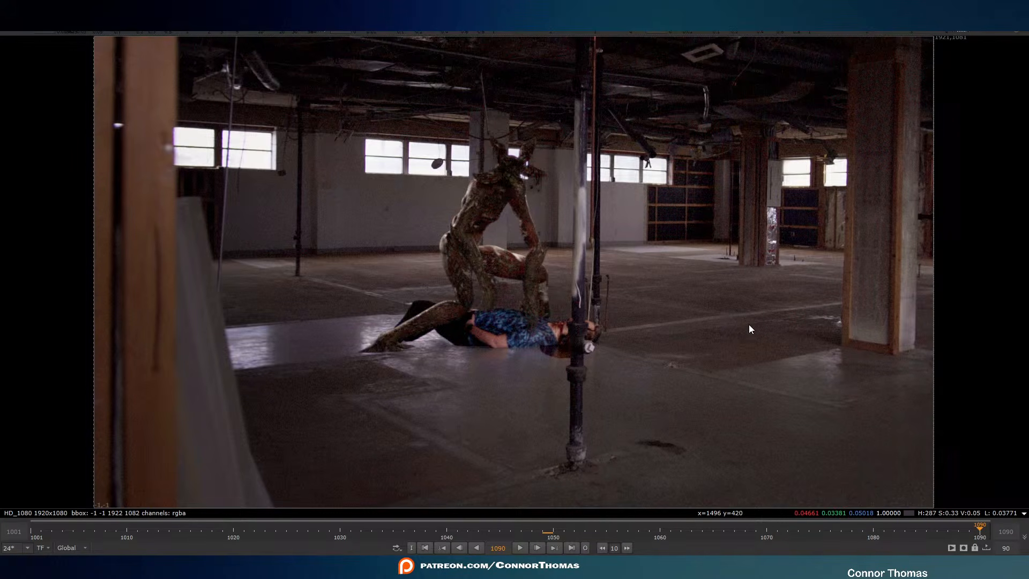
left_click(546, 536)
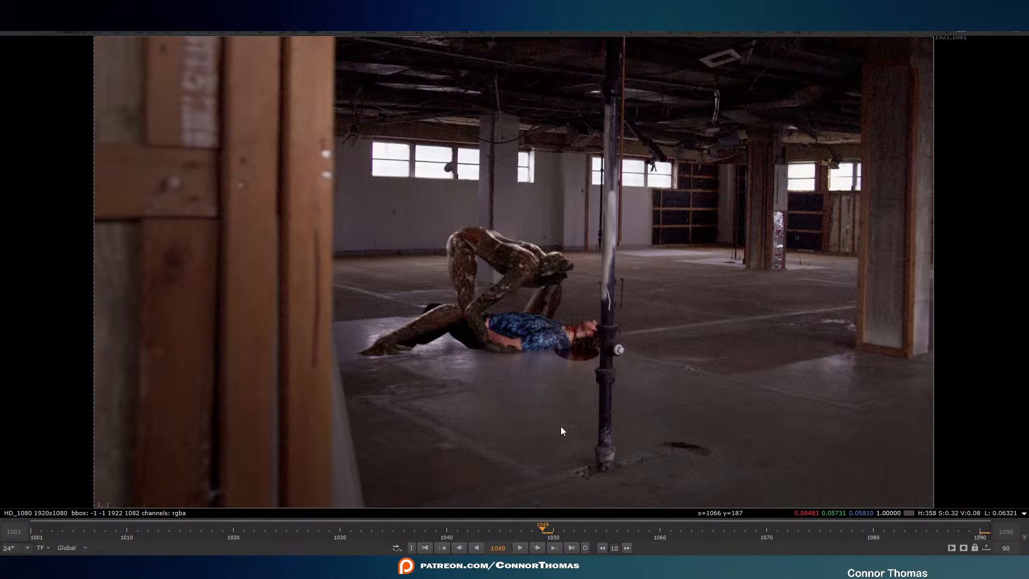